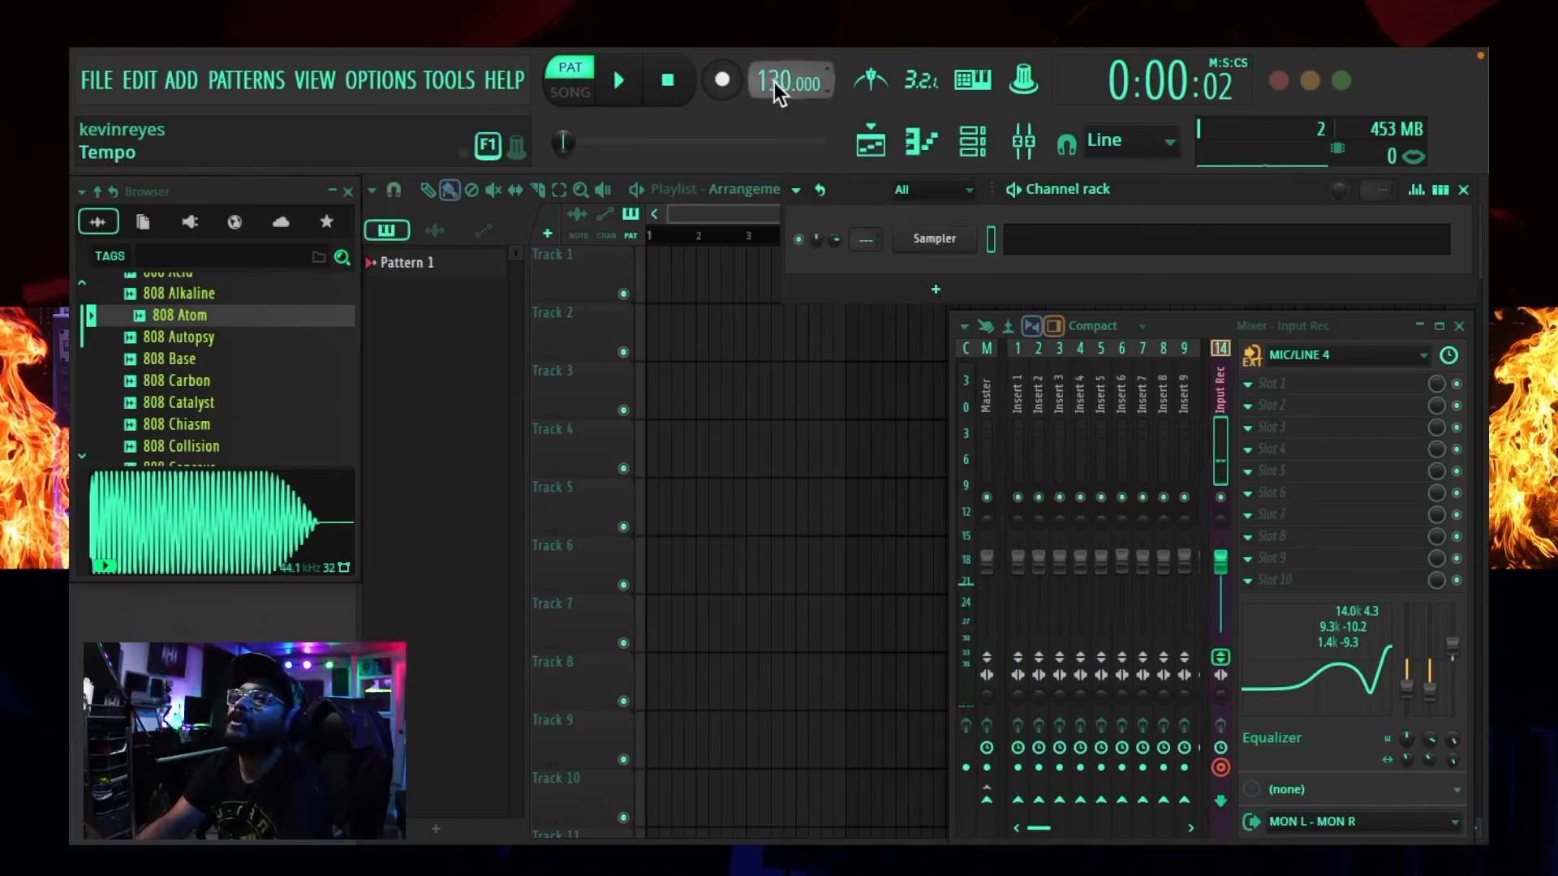
- Set the project tempo to 162 BPM and load the 808 Atom sample into the Sampler channel after previewing it
{"action": "left_click_drag", "start_coordinate": [778, 80], "coordinate": [779, 54]}
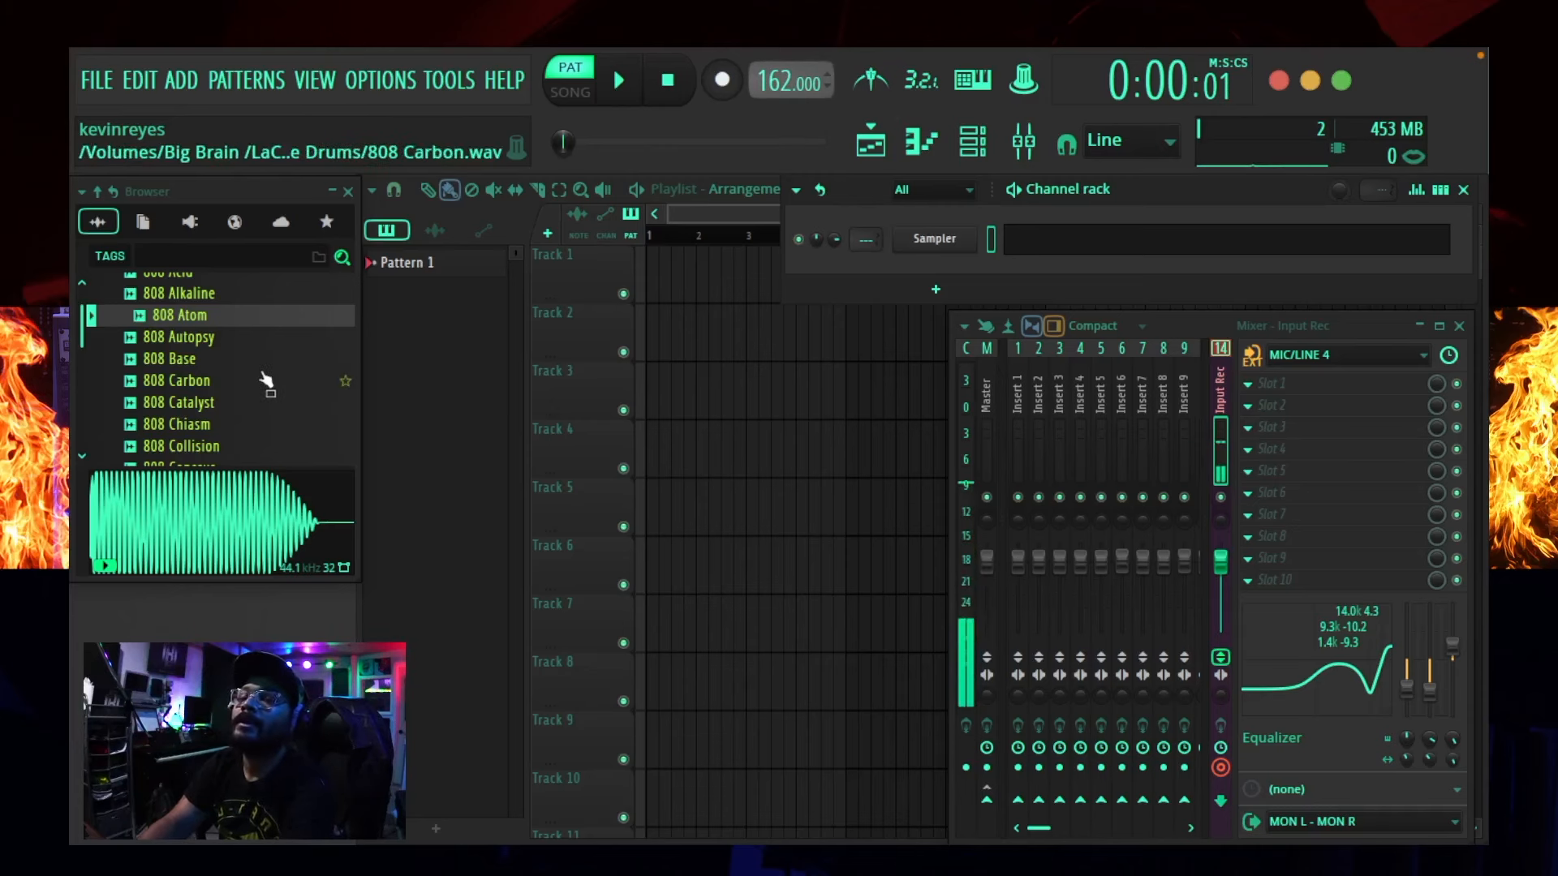
{"action": "left_click", "coordinate": [195, 323]}
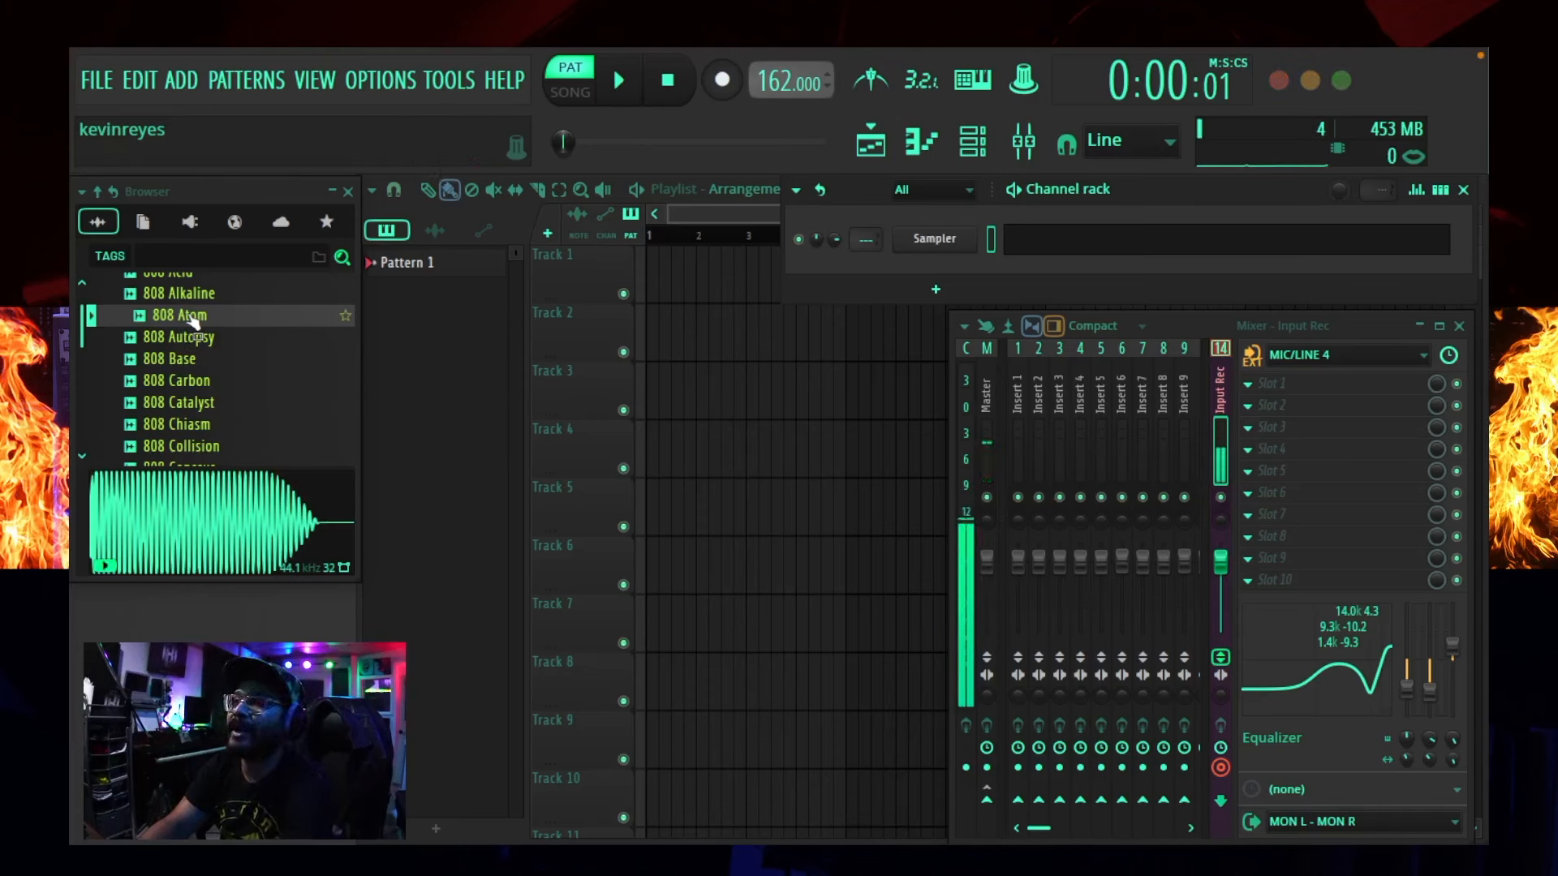
{"action": "left_click", "coordinate": [193, 545]}
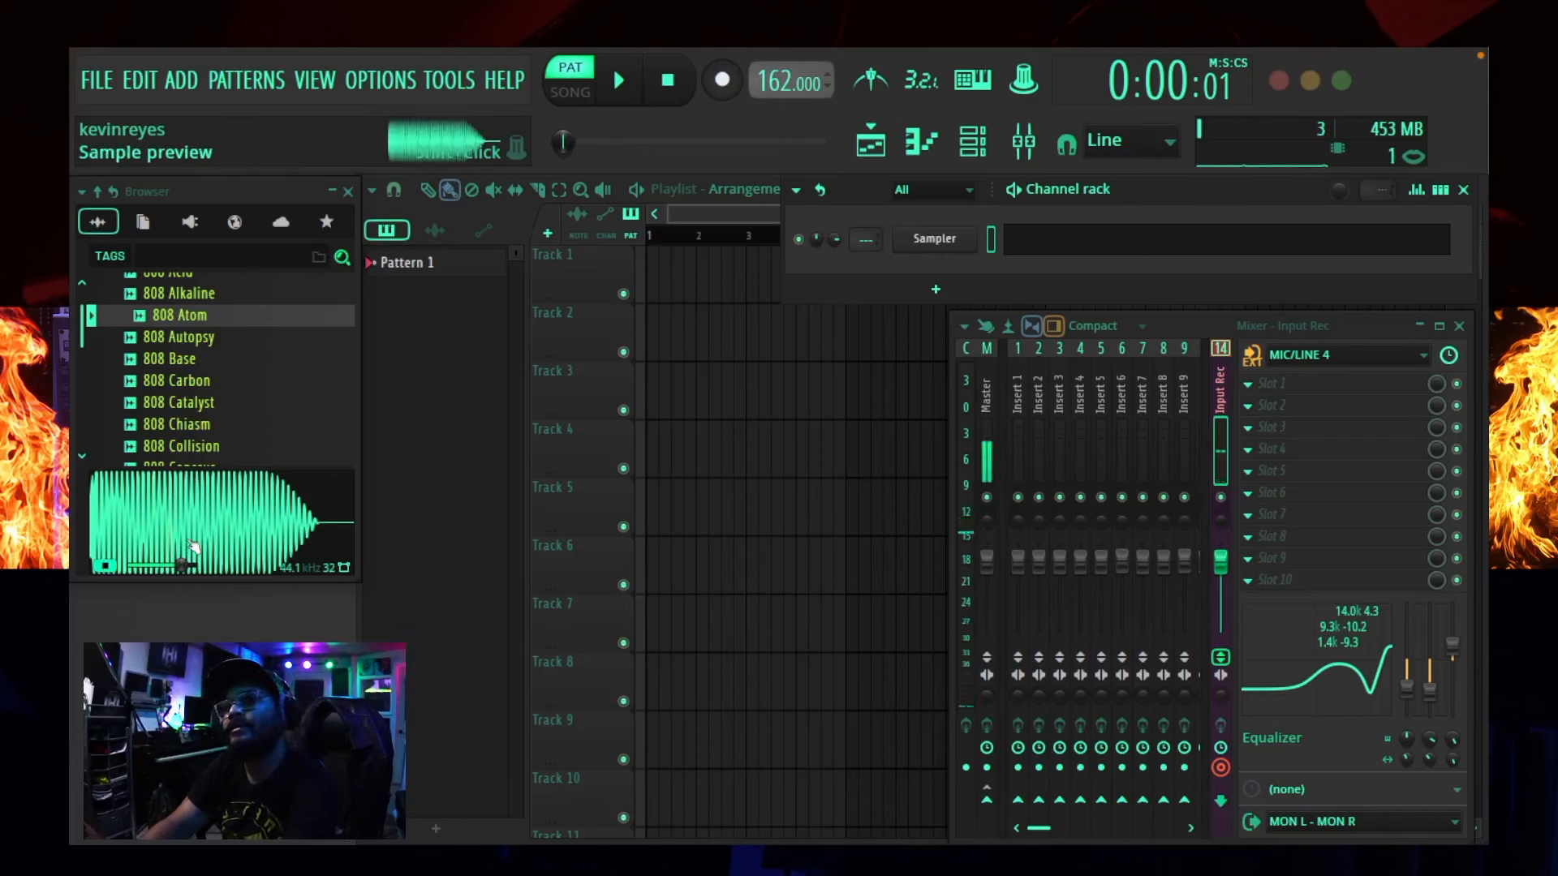
{"action": "left_click", "coordinate": [177, 321]}
{"action": "left_click_drag", "start_coordinate": [245, 329], "coordinate": [933, 240]}
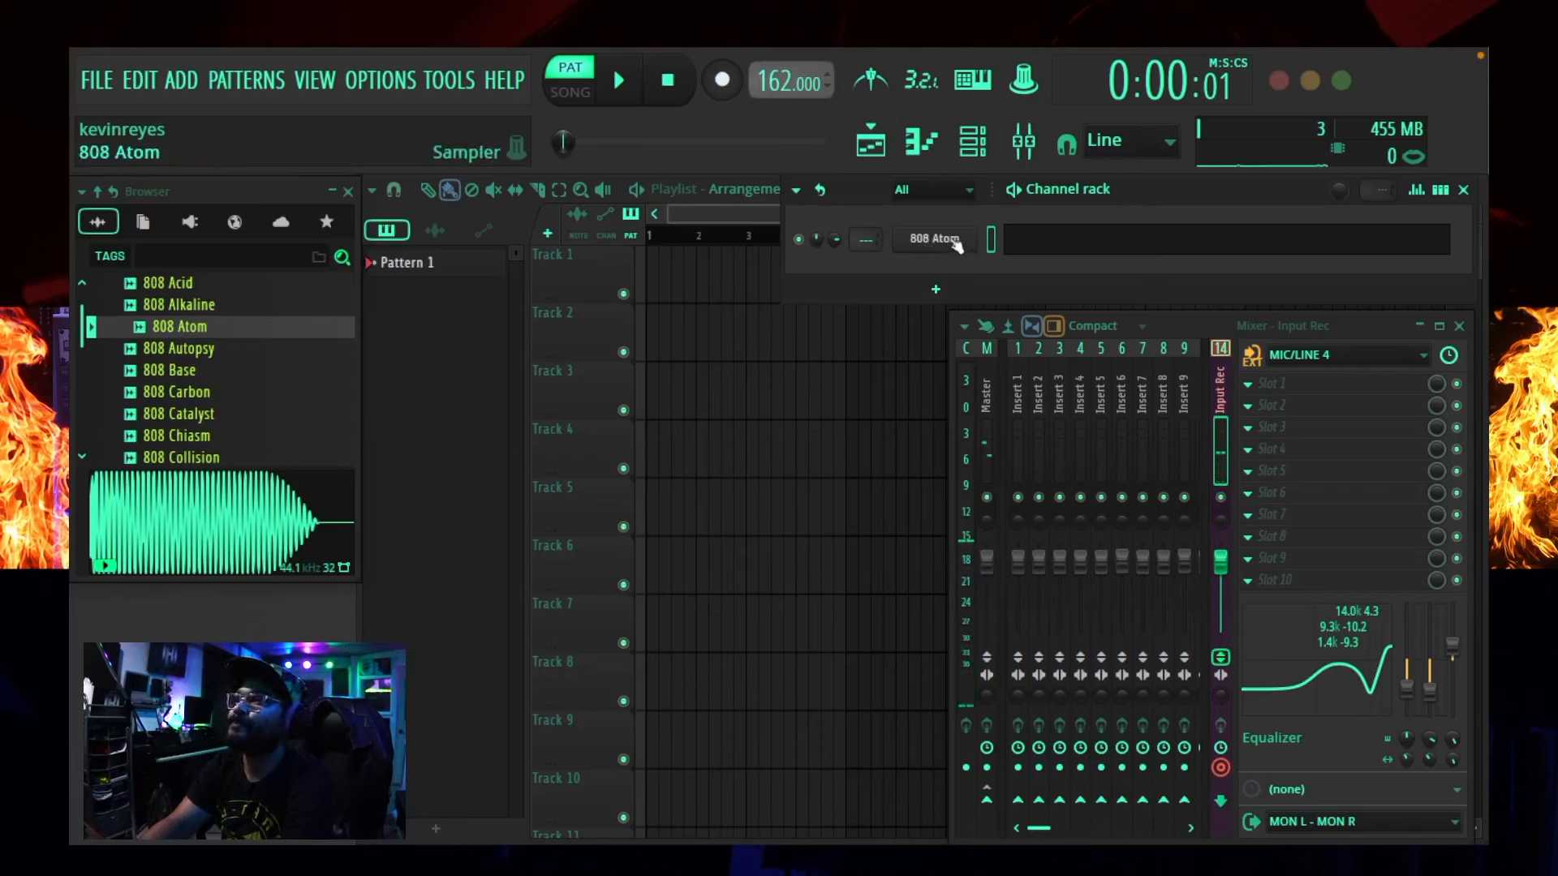
- Open the piano roll of the 808 Atom channel and start pattern playback
{"action": "left_click", "coordinate": [1050, 248]}
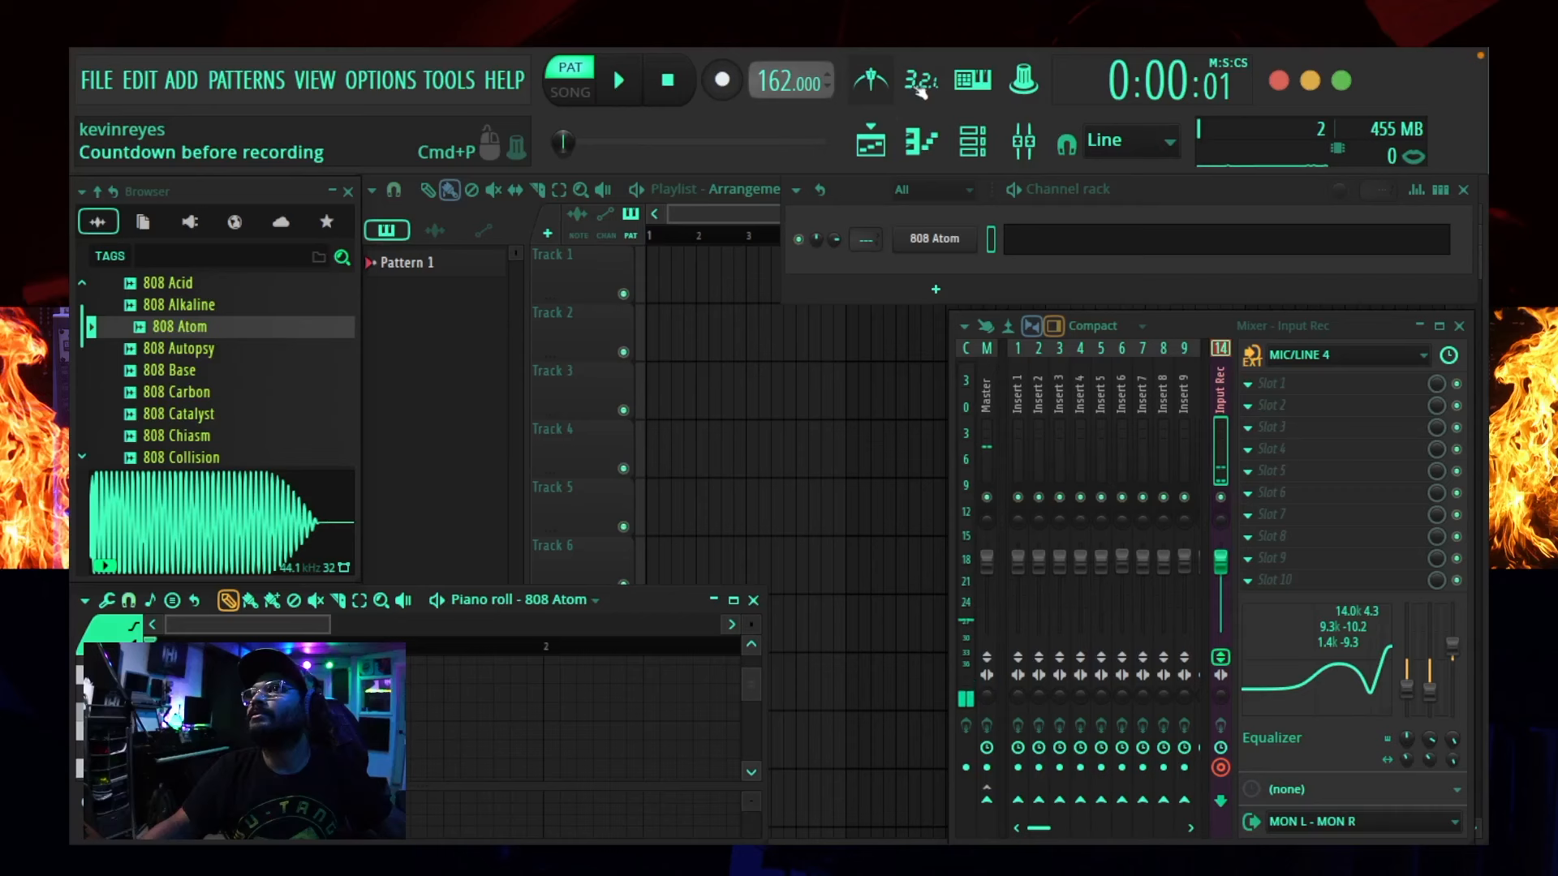
{"action": "left_click", "coordinate": [615, 95]}
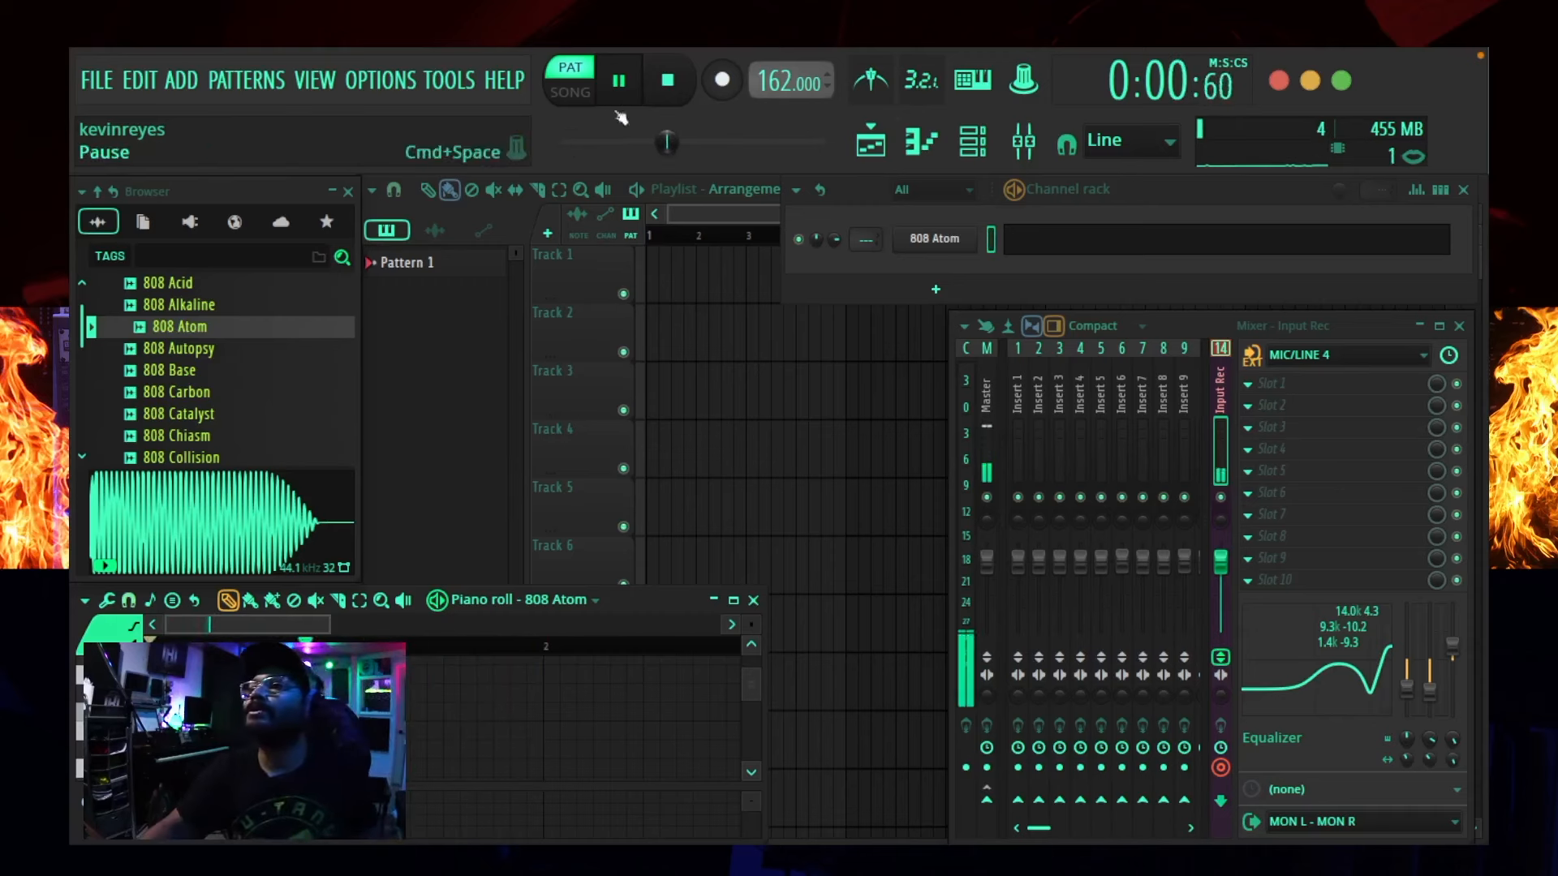
- Make the 808 Atom channel cut itself and route it to mixer track 1, closing its settings when finished
{"action": "left_click", "coordinate": [933, 239]}
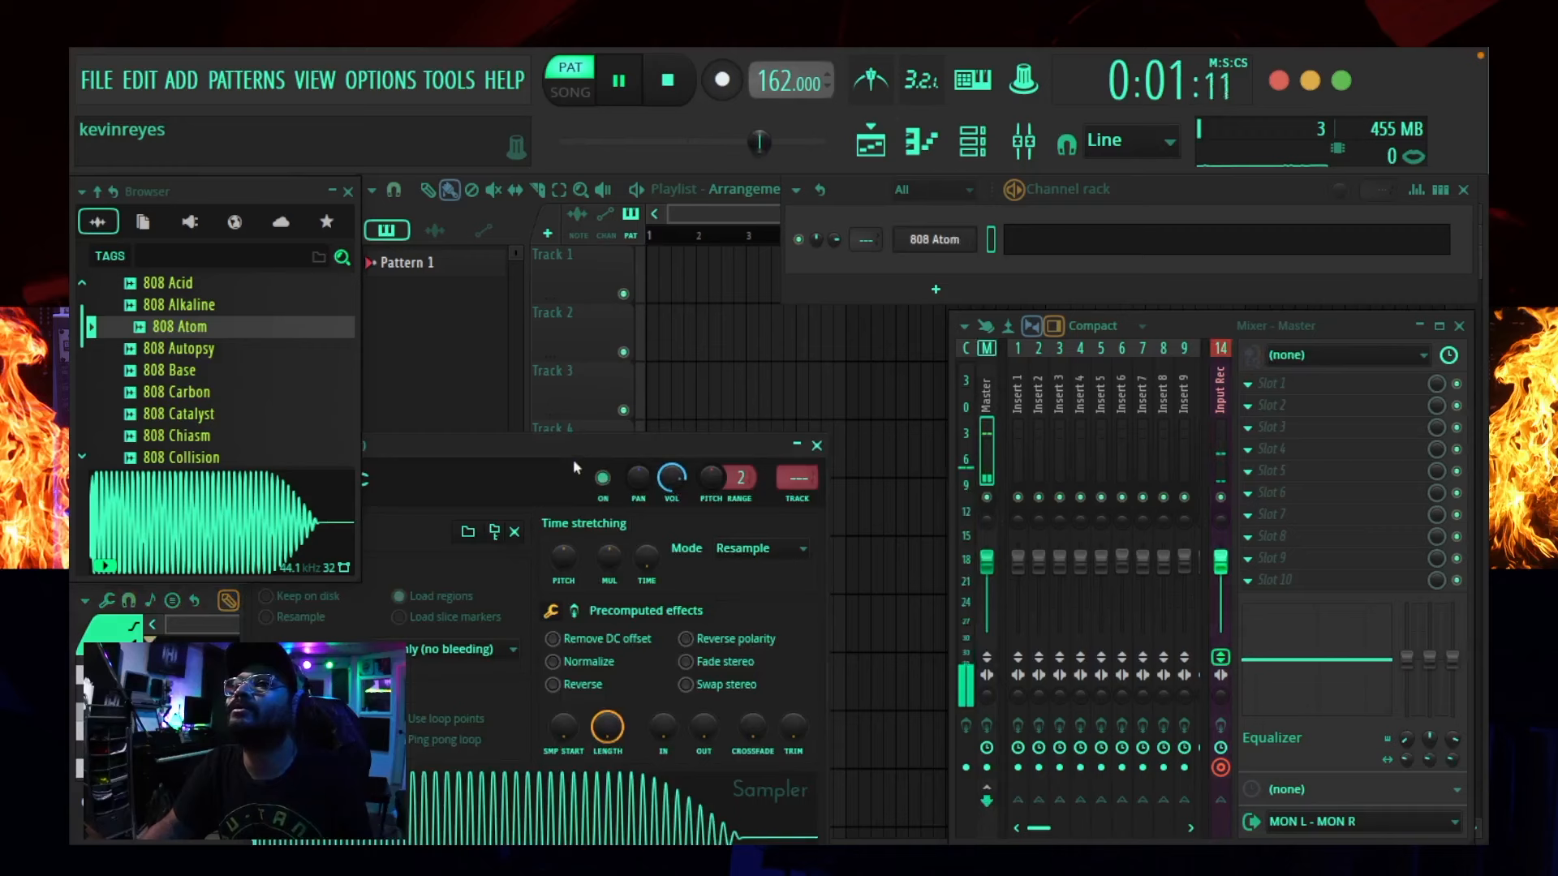
{"action": "left_click_drag", "start_coordinate": [573, 451], "coordinate": [743, 390]}
{"action": "left_click", "coordinate": [594, 412]}
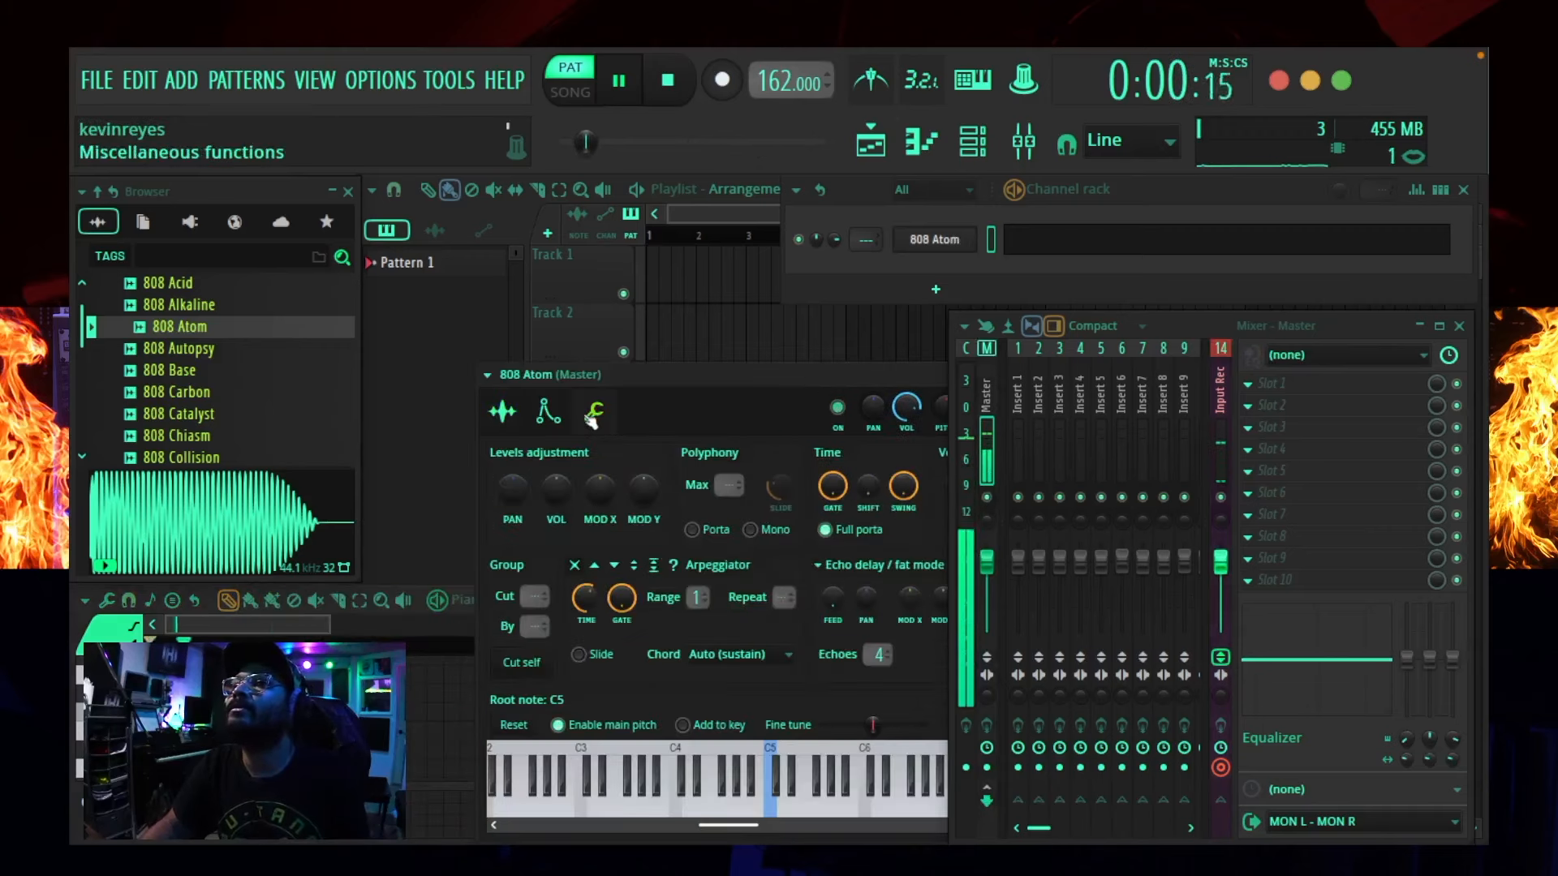
{"action": "left_click", "coordinate": [521, 662]}
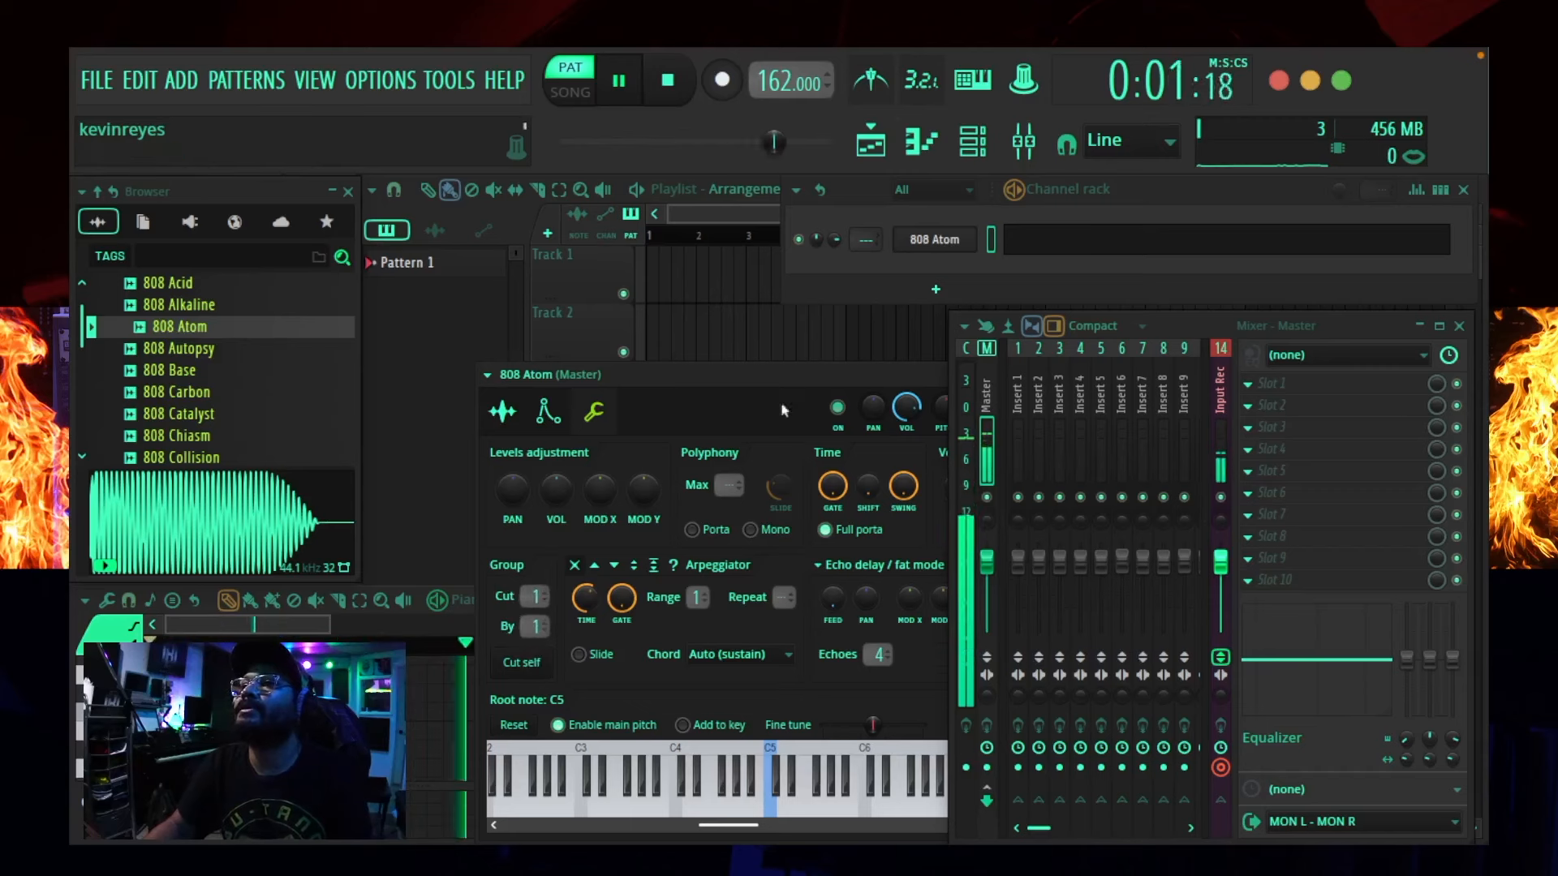
{"action": "left_click_drag", "start_coordinate": [650, 374], "coordinate": [497, 383]}
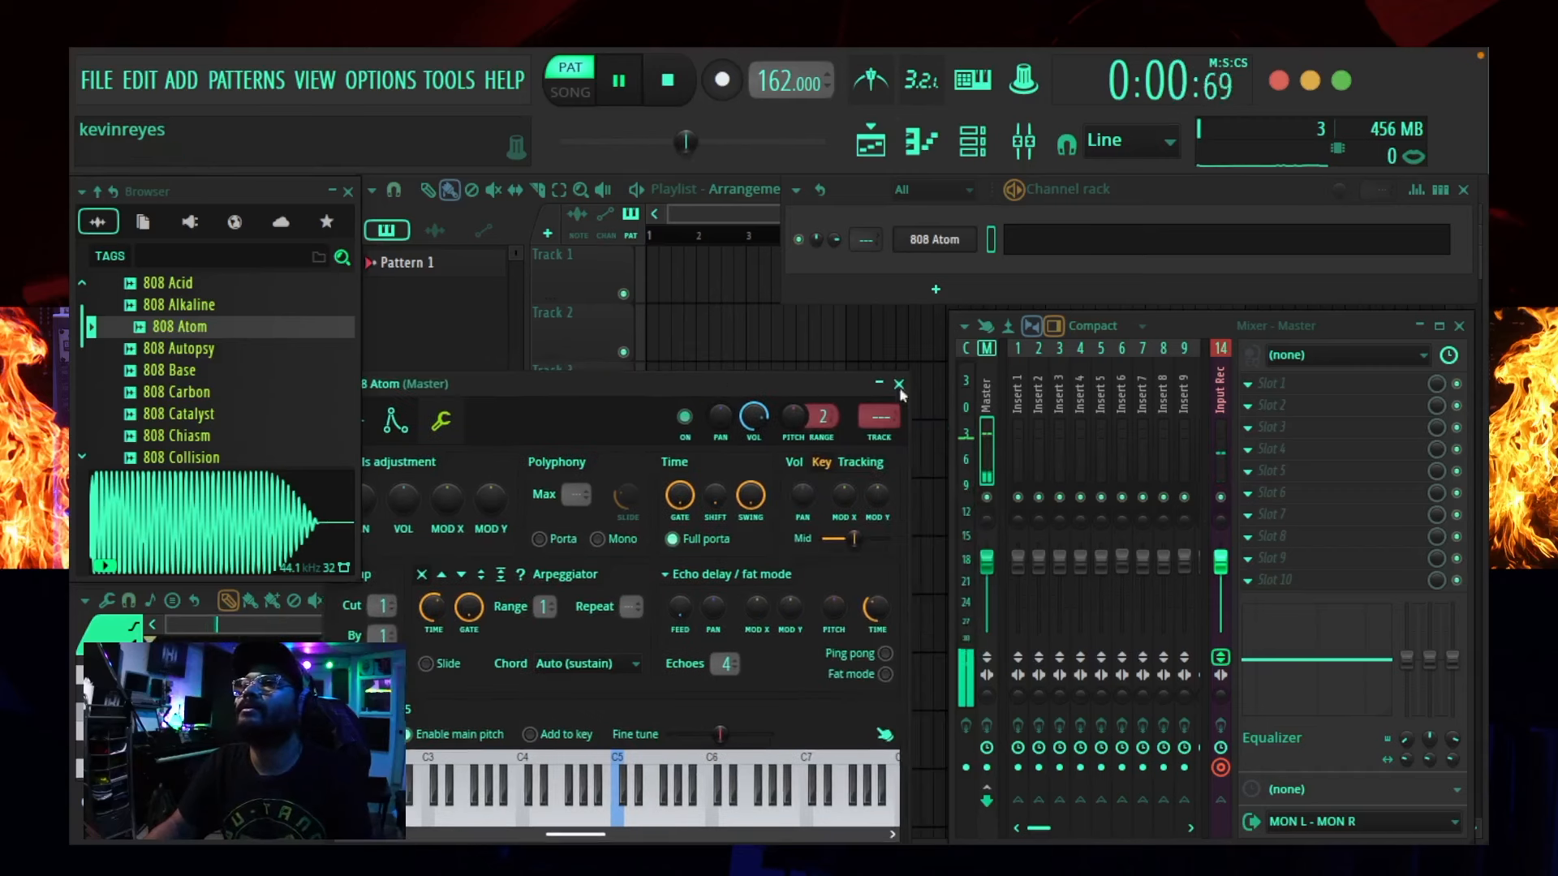
{"action": "left_click", "coordinate": [880, 438]}
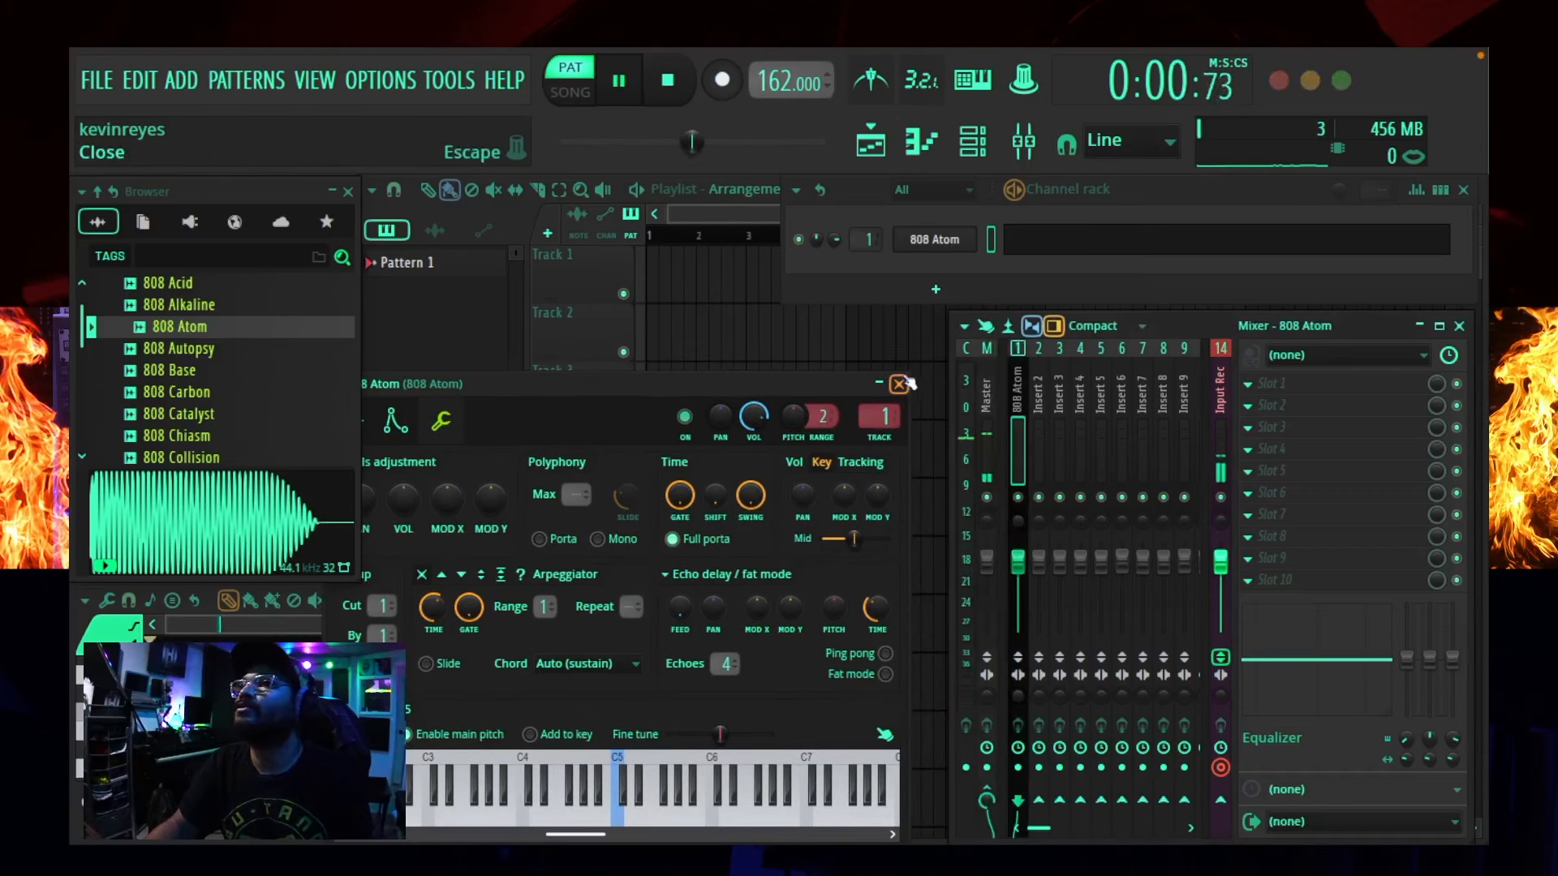
{"action": "left_click", "coordinate": [899, 384]}
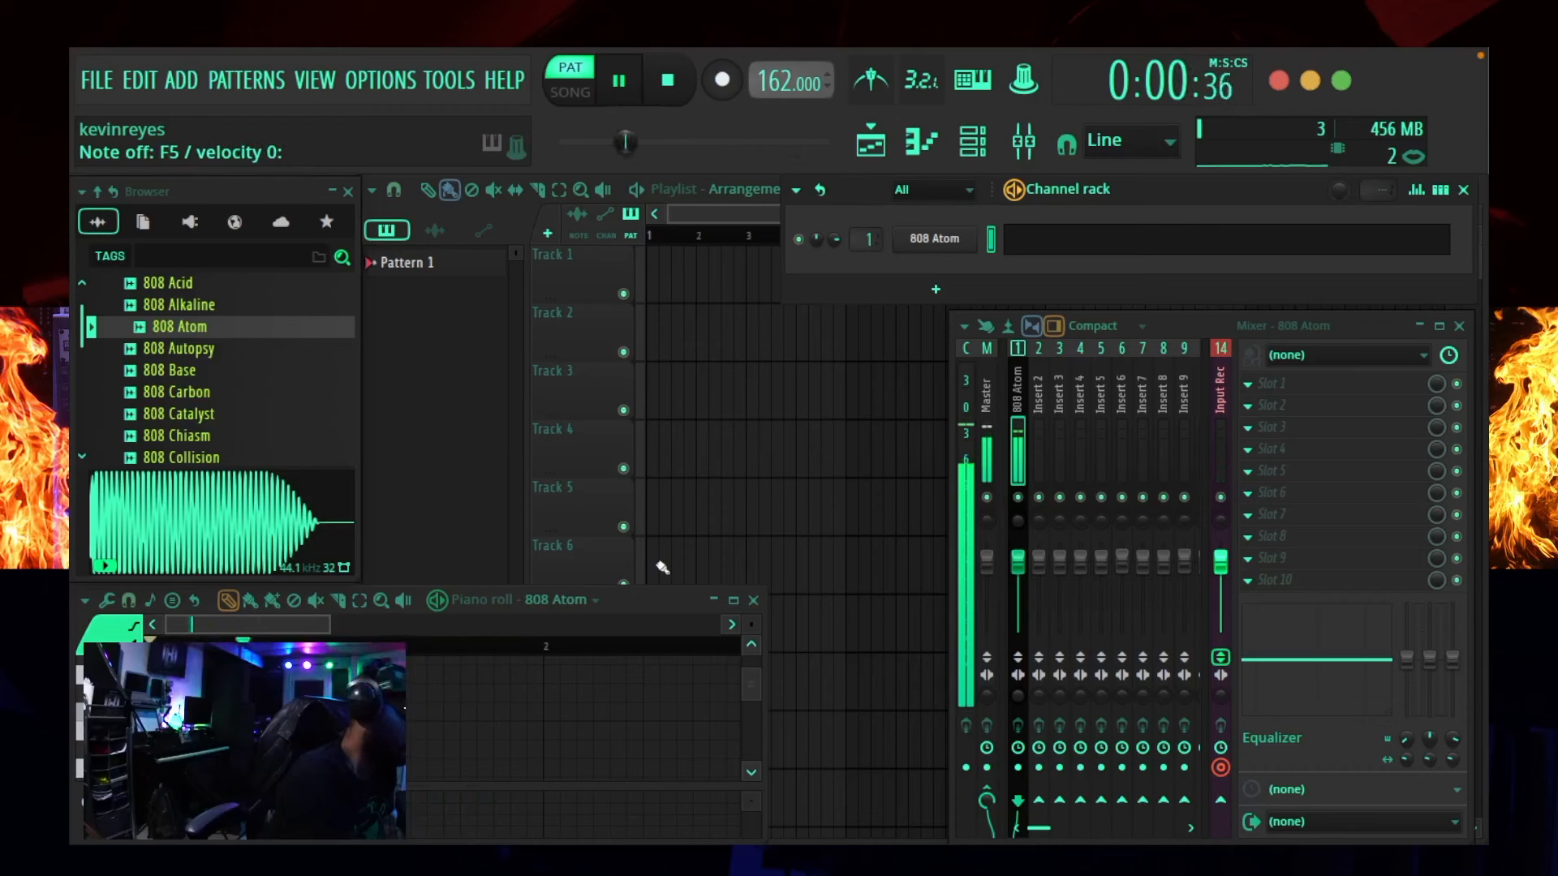
- Record an 808 Atom performance into Pattern 1, stopping after about eight bars
{"action": "left_click", "coordinate": [722, 80]}
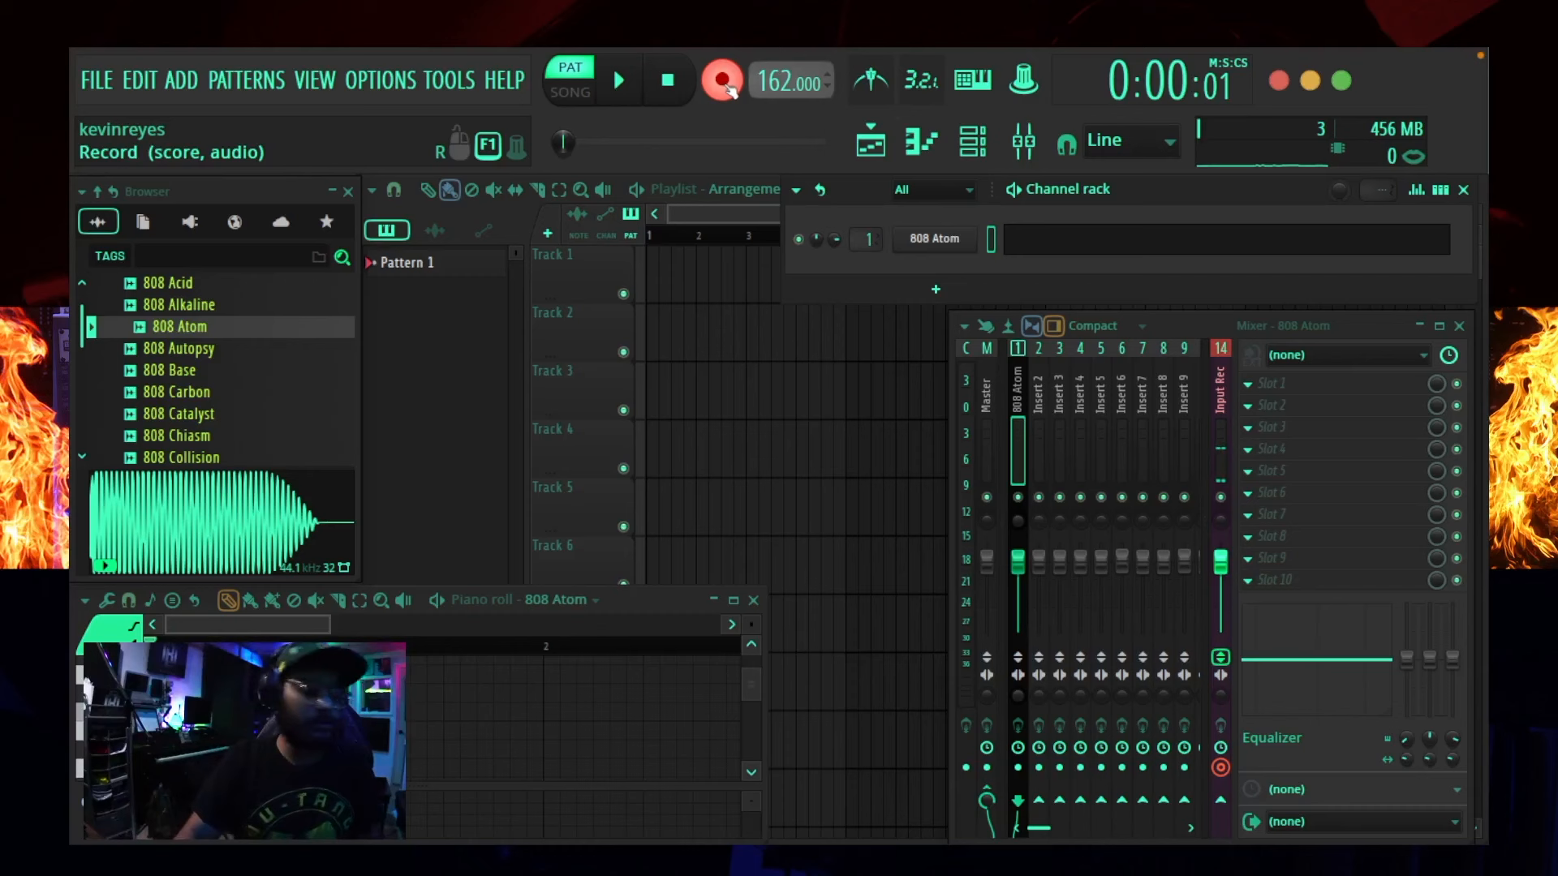
{"action": "key", "text": "space"}
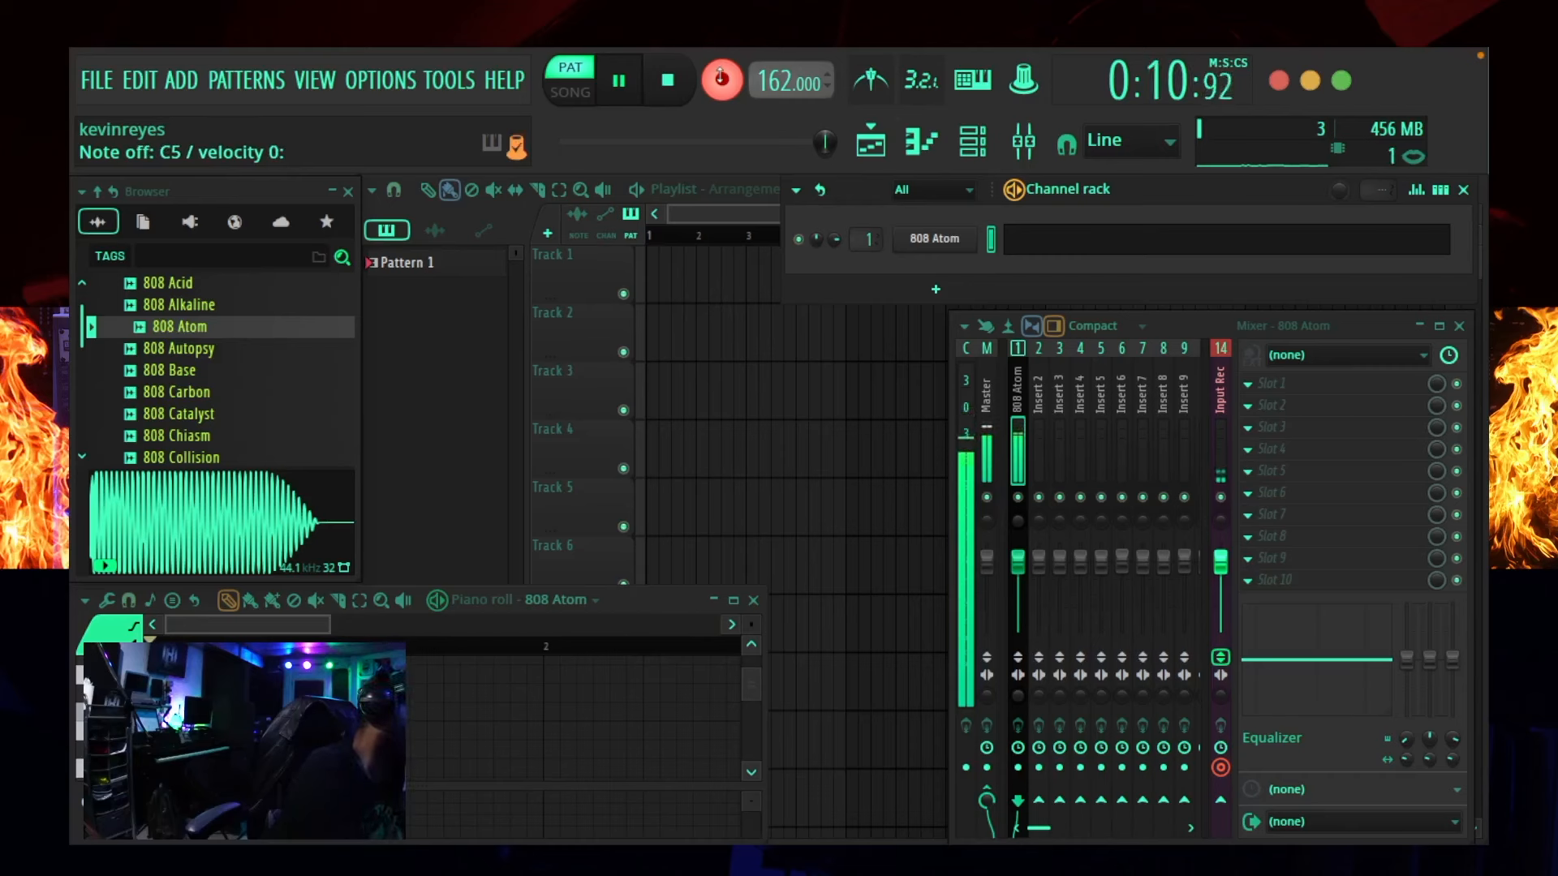
{"action": "key", "text": "space"}
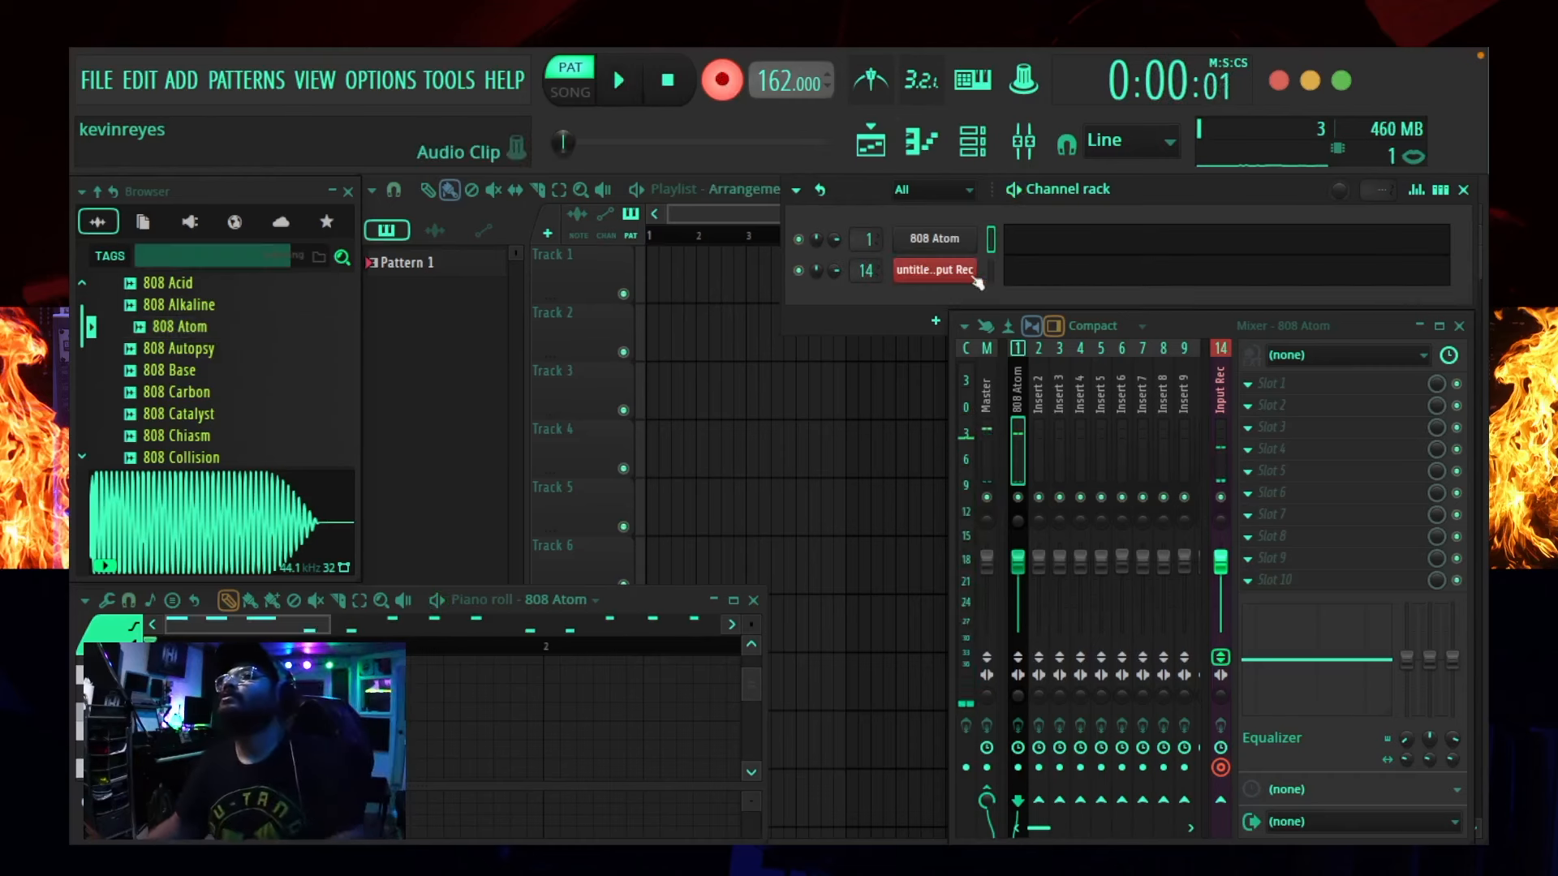
- Quantize the recorded 808 Atom notes in the piano roll, leaving pattern playback running
{"action": "mouse_move", "coordinate": [641, 586]}
{"action": "left_mouse_down"}
{"action": "mouse_move", "coordinate": [723, 402]}
{"action": "mouse_move", "coordinate": [864, 419]}
{"action": "mouse_move", "coordinate": [761, 549]}
{"action": "mouse_move", "coordinate": [653, 600]}
{"action": "left_mouse_up"}
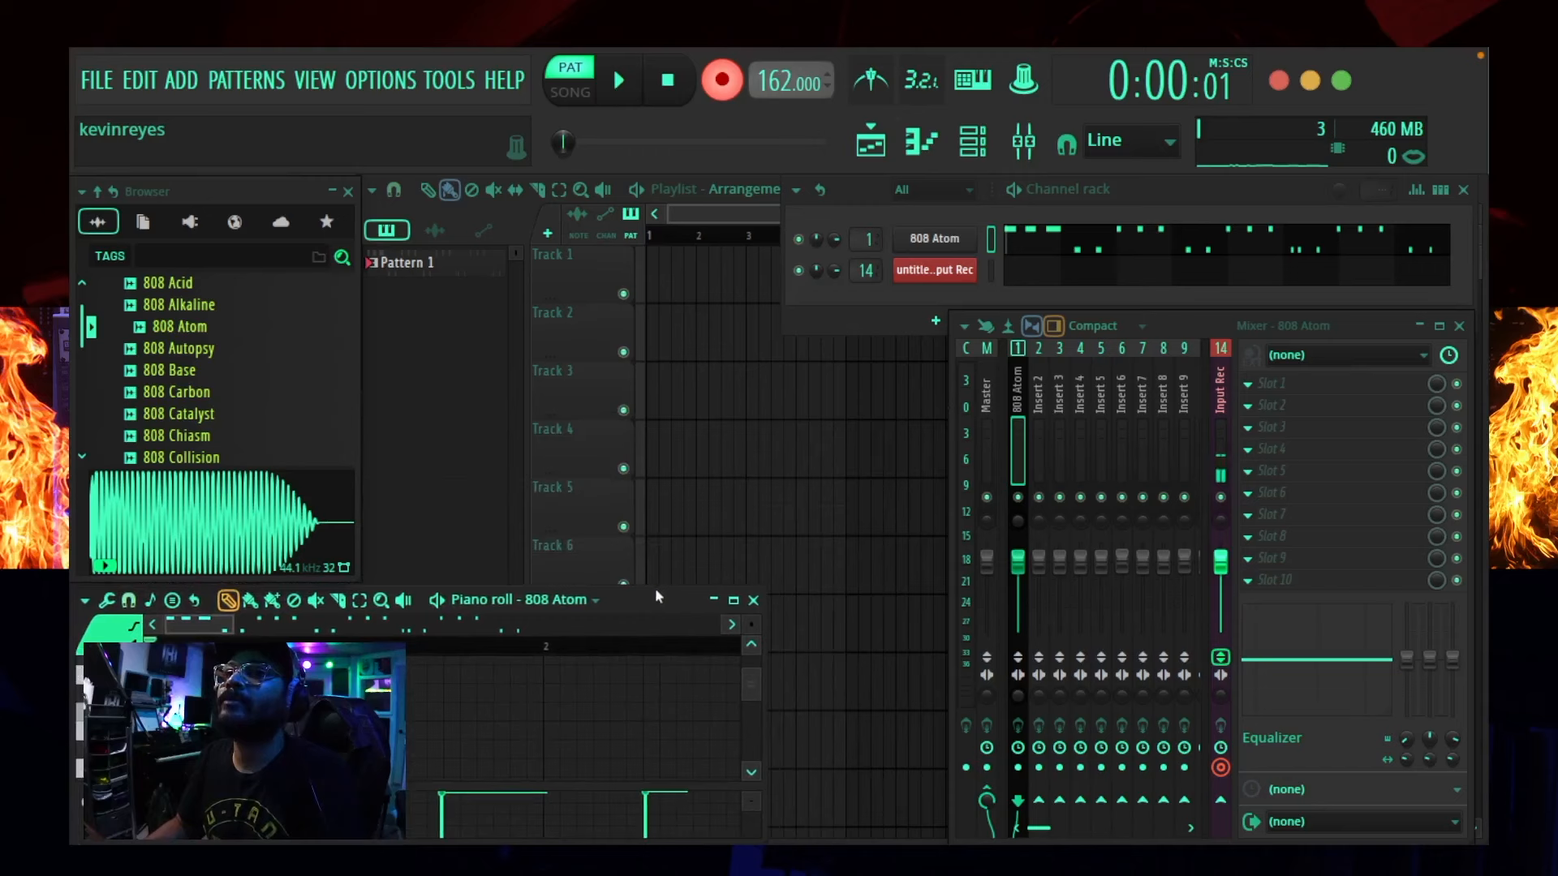
{"action": "scroll", "coordinate": [601, 735], "scroll_direction": "down", "scroll_amount": 2}
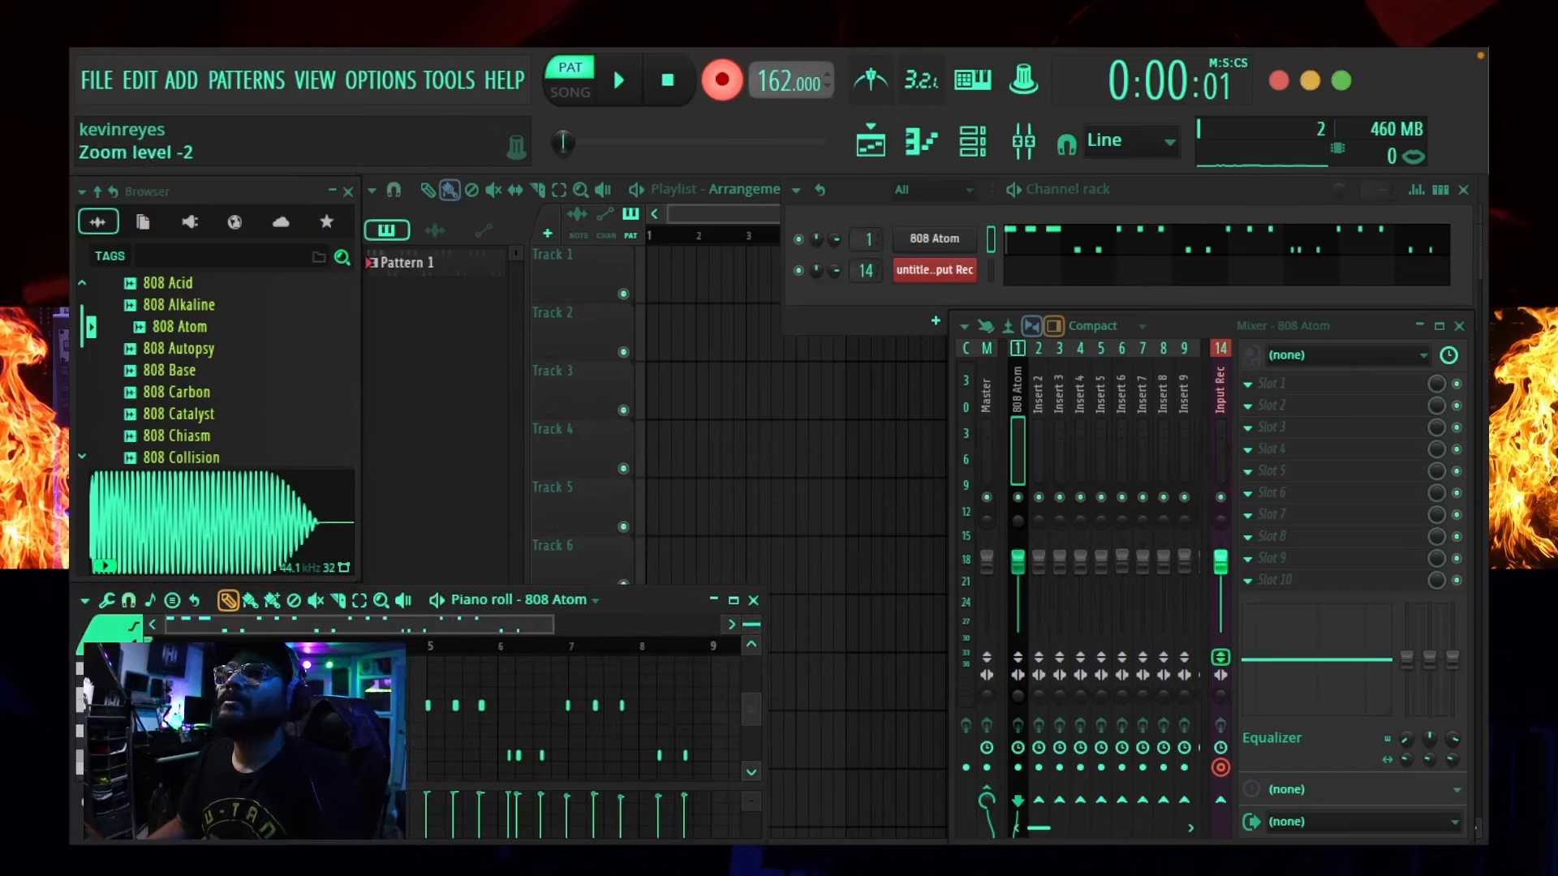
{"action": "key", "text": "space"}
{"action": "key", "text": "alt+q"}
{"action": "left_click", "coordinate": [893, 588]}
{"action": "key", "text": "ctrl+d"}
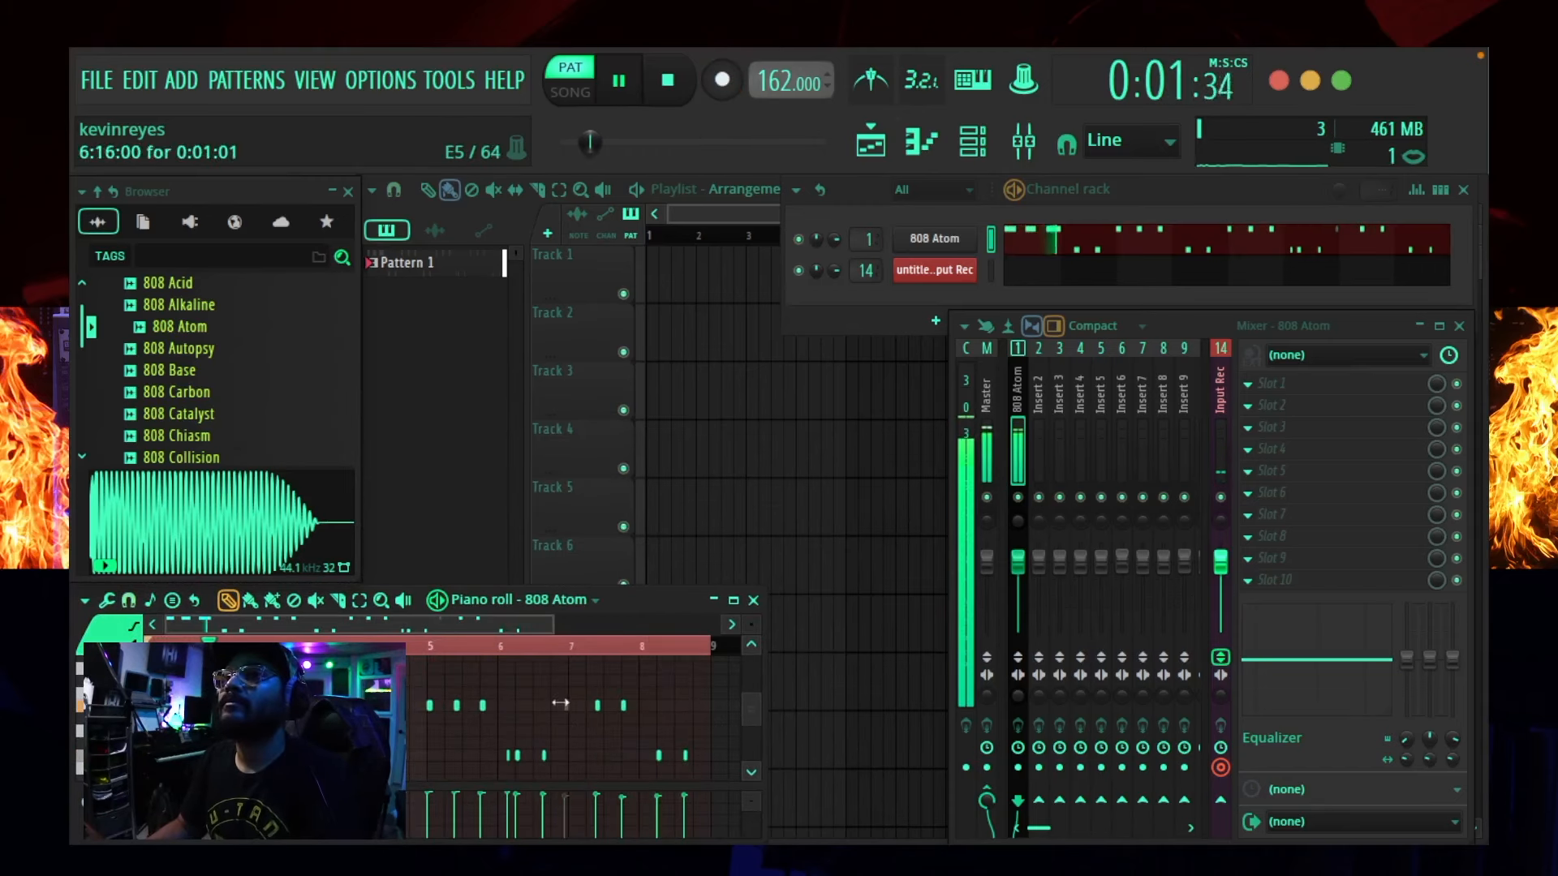
- Move the early E5 note onto the start of bar 7, stop playback and close the 808 Atom piano roll
{"action": "left_click_drag", "start_coordinate": [566, 703], "coordinate": [577, 701]}
{"action": "scroll", "coordinate": [566, 702], "scroll_direction": "up", "scroll_amount": 4}
{"action": "scroll", "coordinate": [718, 651], "scroll_direction": "down", "scroll_amount": 4}
{"action": "left_click_drag", "start_coordinate": [402, 626], "coordinate": [436, 628]}
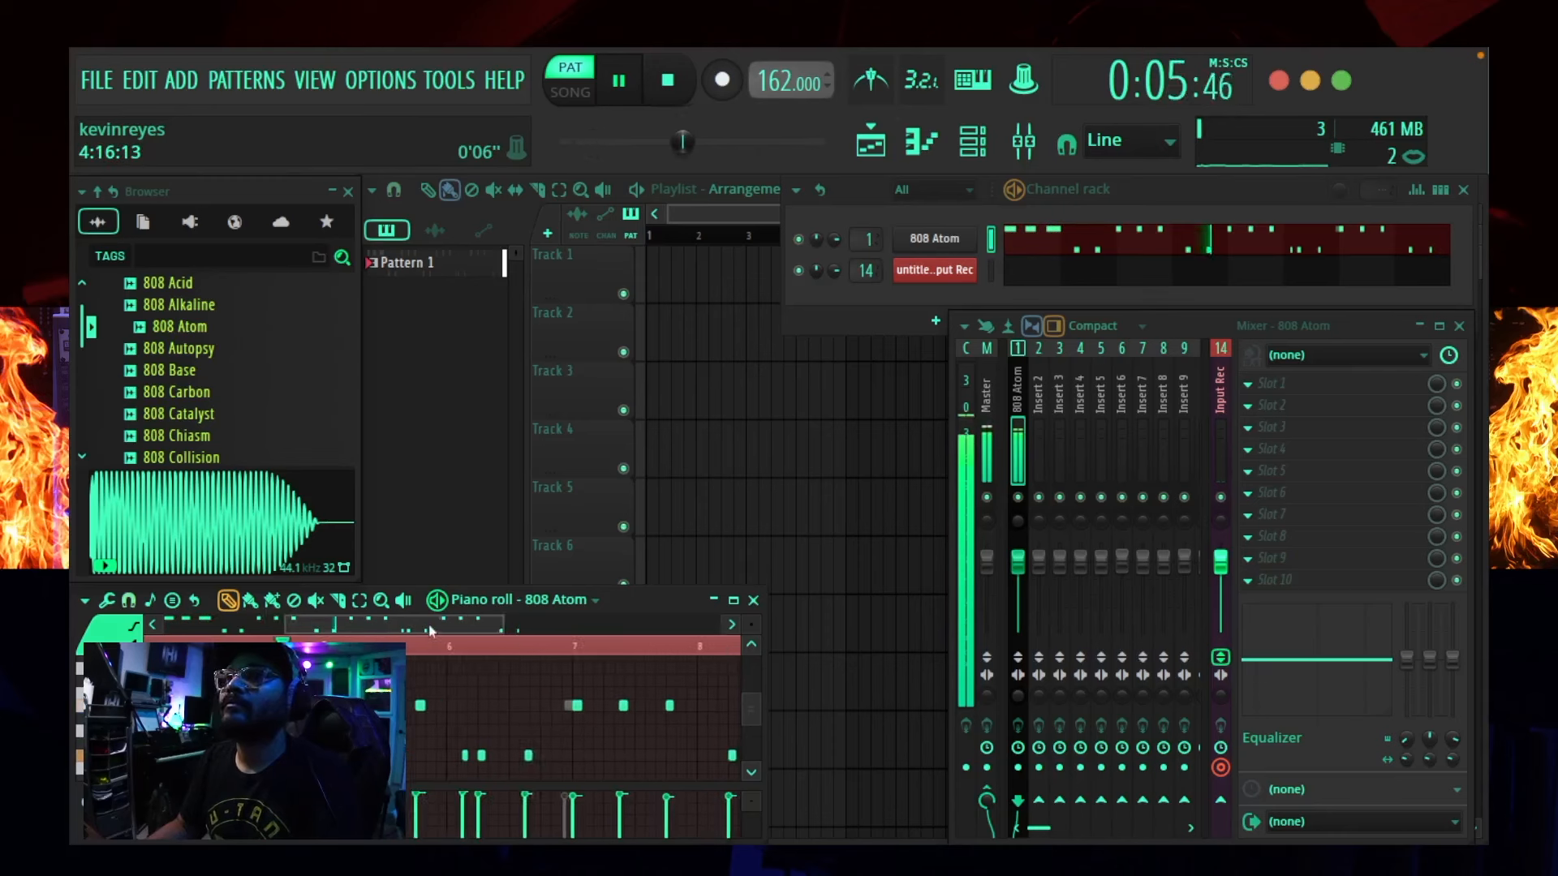
{"action": "scroll", "coordinate": [579, 696], "scroll_direction": "up", "scroll_amount": 4}
{"action": "scroll", "coordinate": [572, 698], "scroll_direction": "down", "scroll_amount": 2}
{"action": "left_click", "coordinate": [537, 793]}
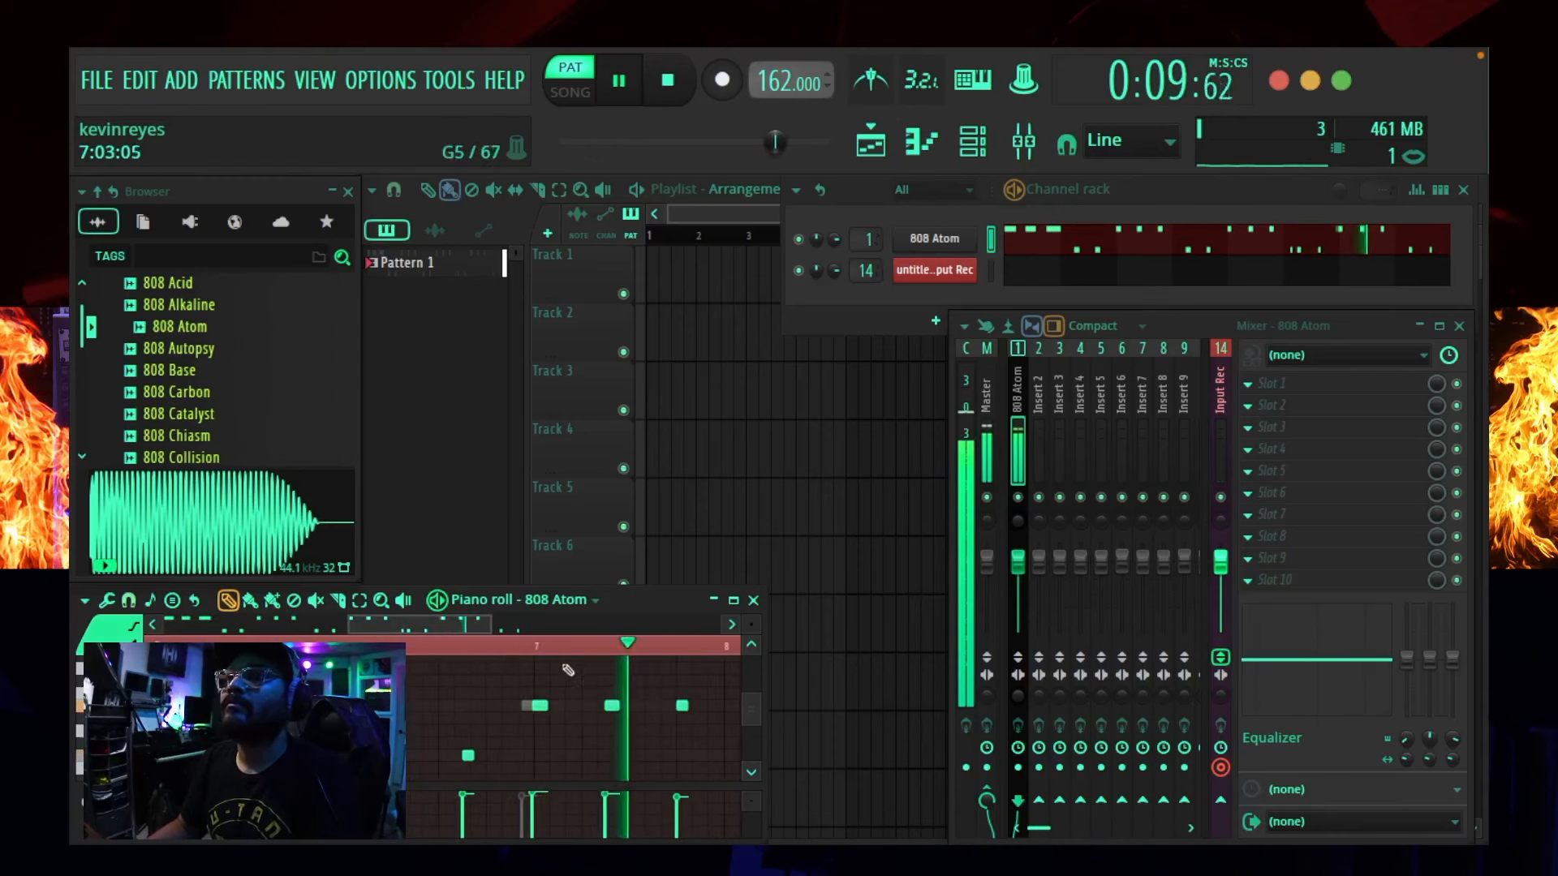
{"action": "scroll", "coordinate": [549, 698], "scroll_direction": "up", "scroll_amount": 5}
{"action": "left_click_drag", "start_coordinate": [514, 703], "coordinate": [530, 702]}
{"action": "scroll", "coordinate": [506, 644], "scroll_direction": "down", "scroll_amount": 5}
{"action": "scroll", "coordinate": [510, 644], "scroll_direction": "down", "scroll_amount": 2}
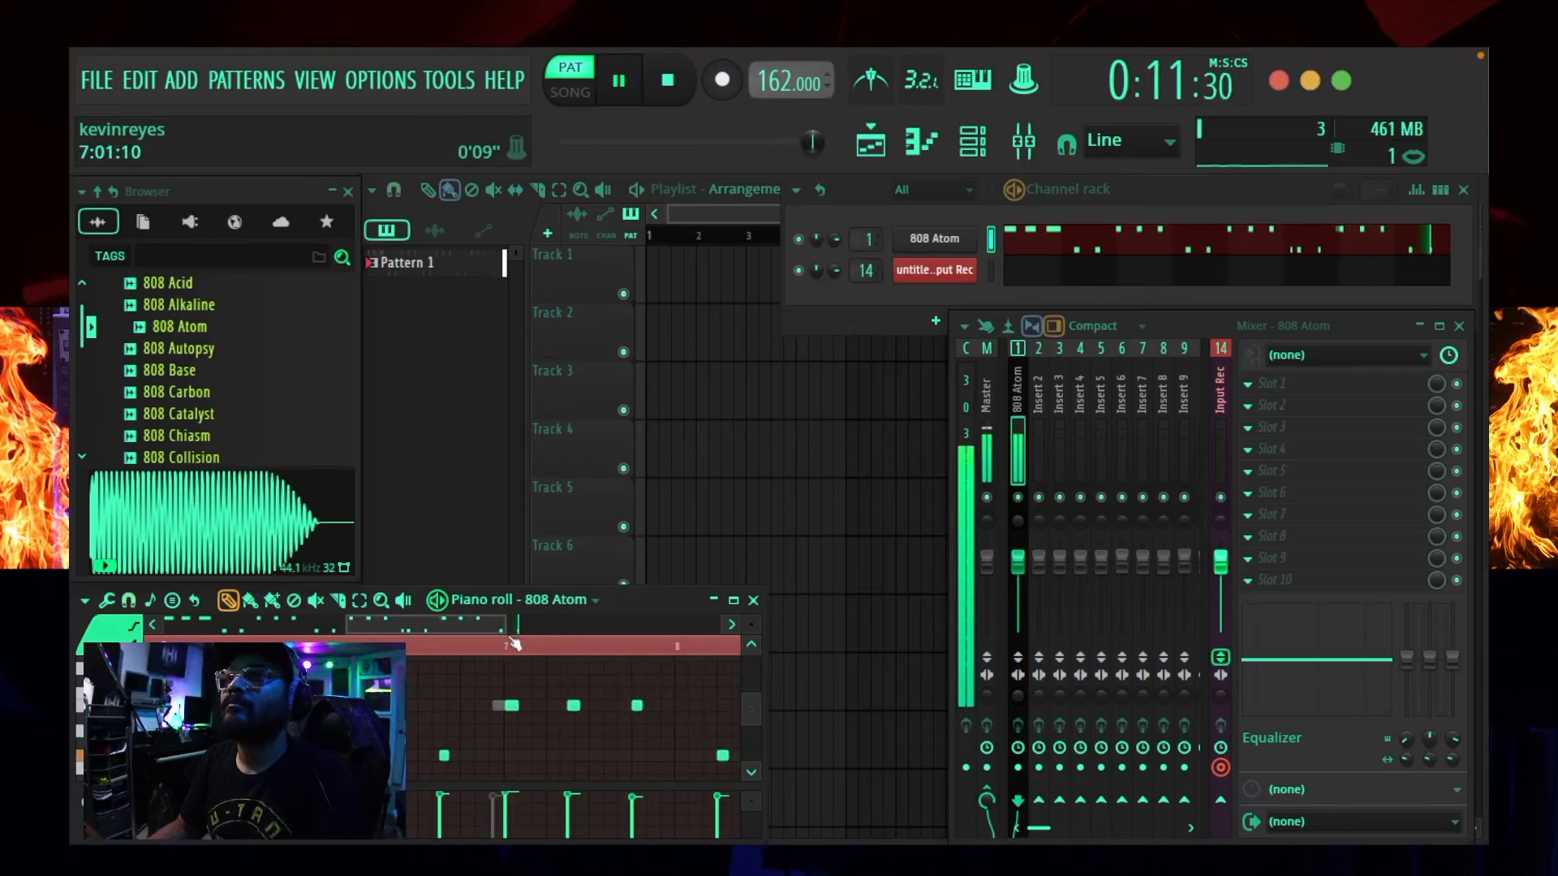
{"action": "key", "text": "space"}
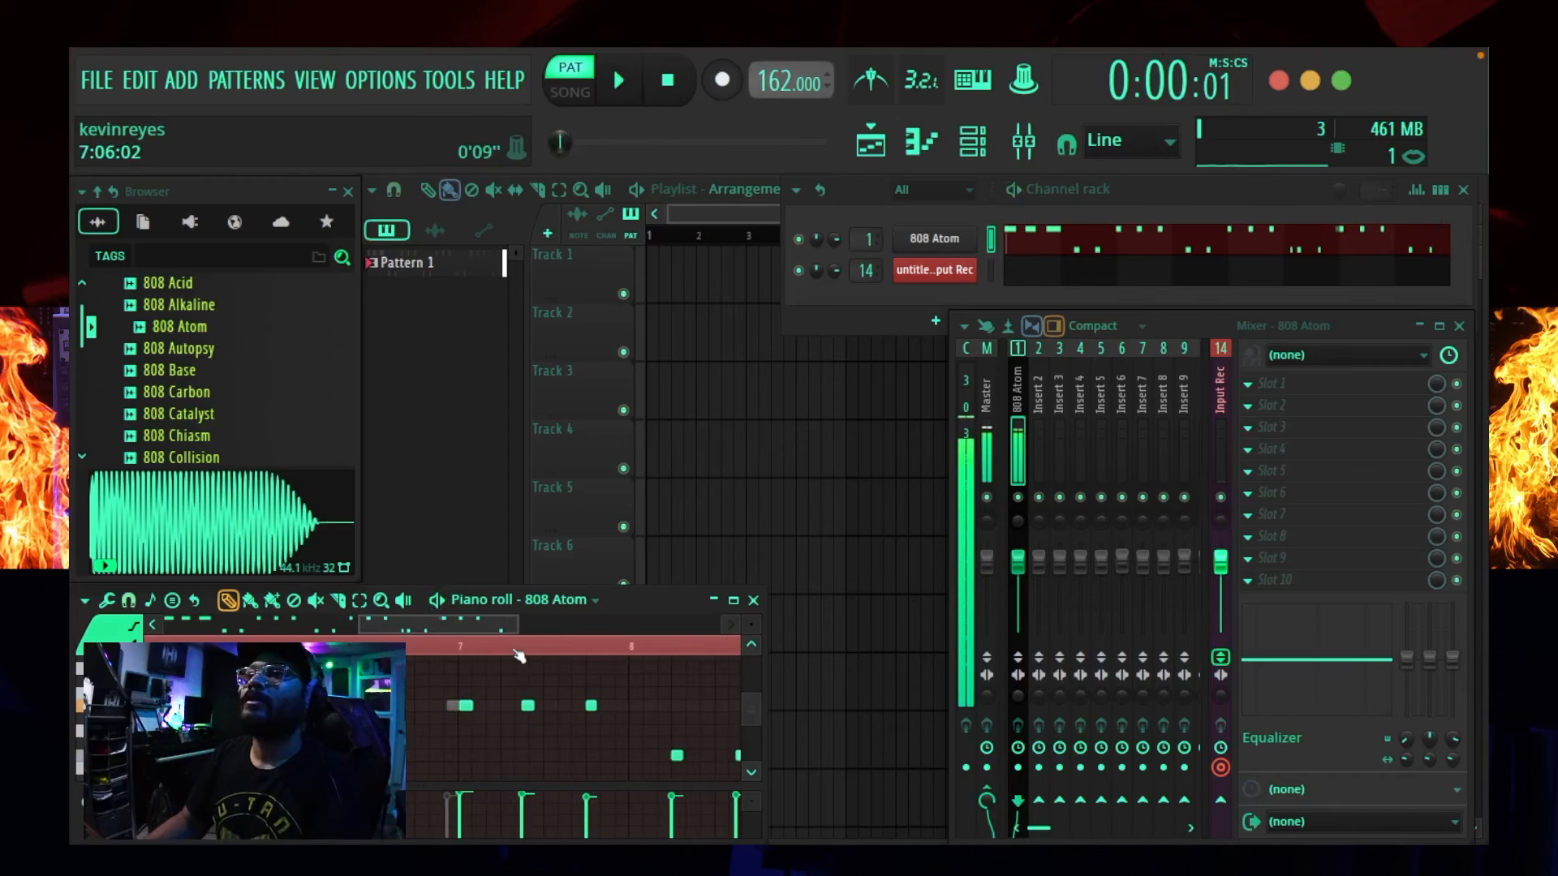
{"action": "scroll", "coordinate": [516, 649], "scroll_direction": "down", "scroll_amount": 2}
{"action": "scroll", "coordinate": [517, 654], "scroll_direction": "down", "scroll_amount": 1}
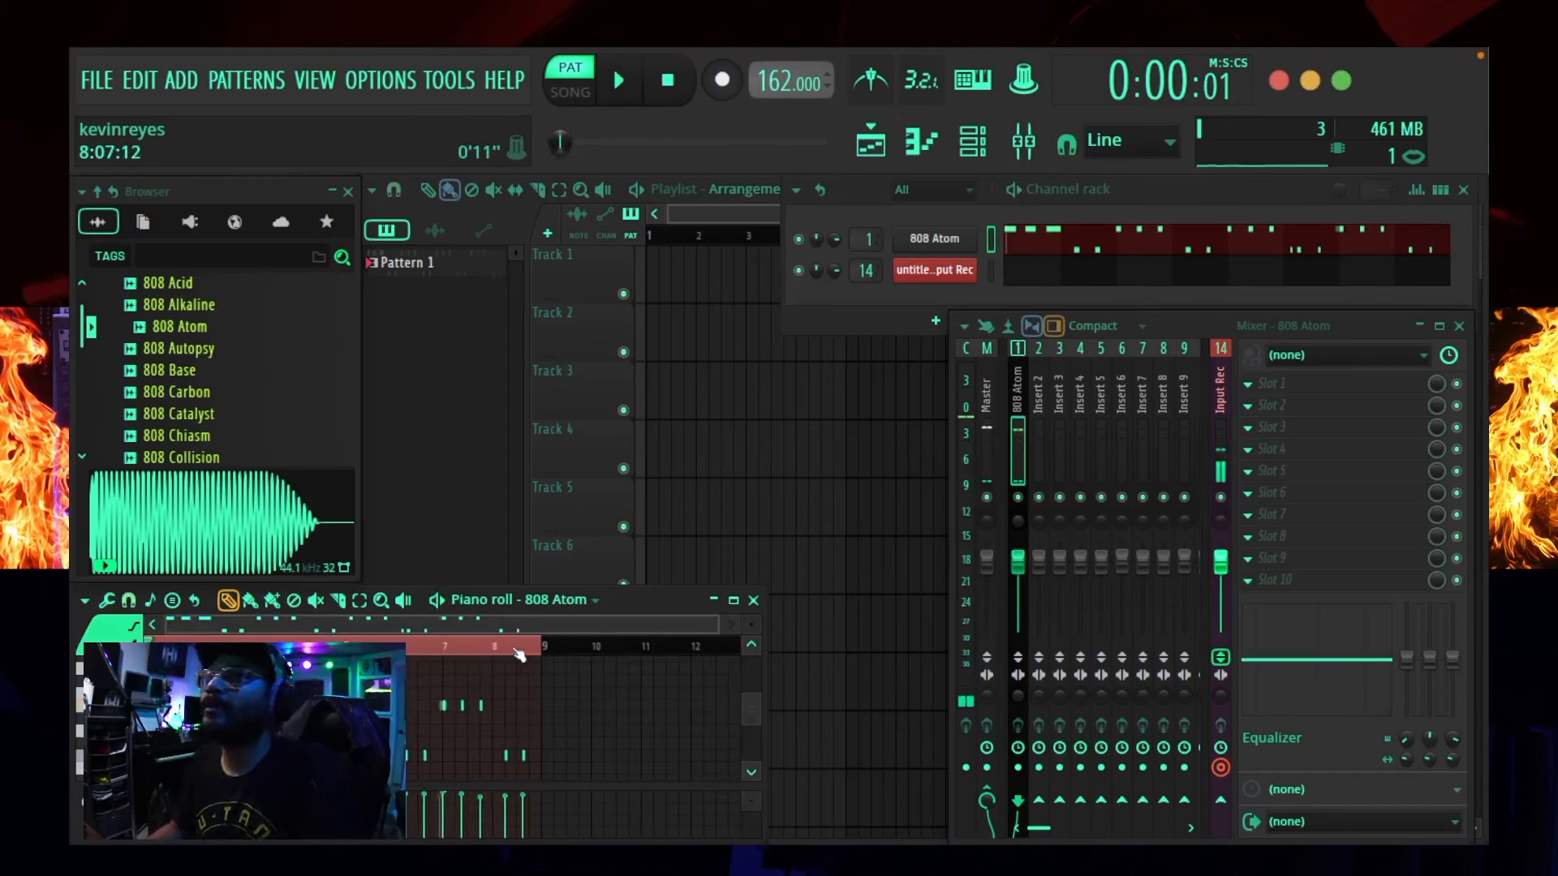
{"action": "left_click", "coordinate": [754, 601]}
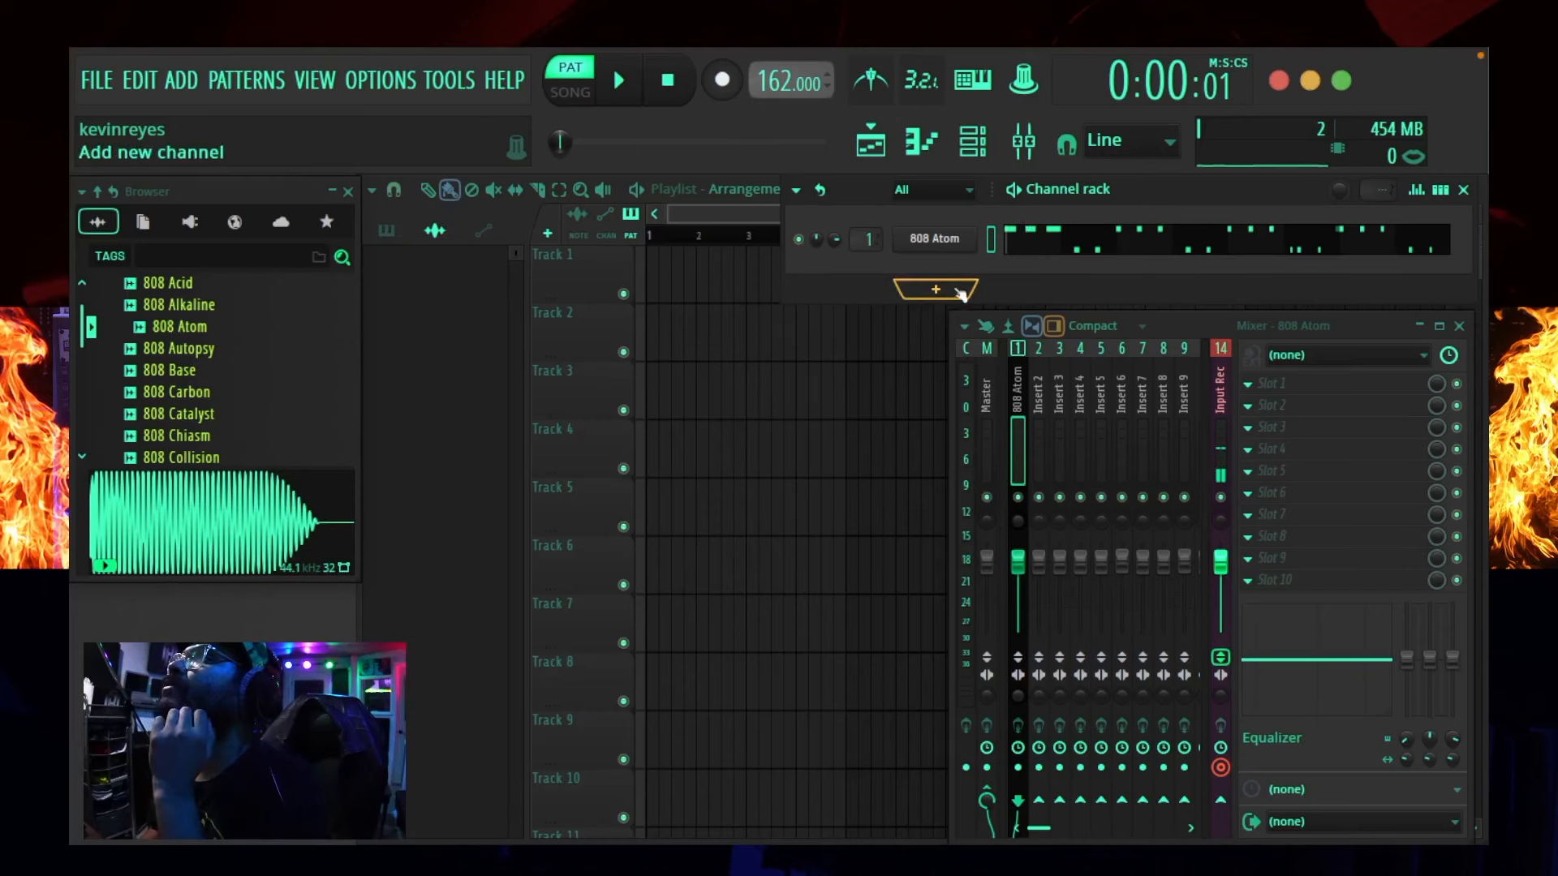
- Add a Hatz instrument channel to the channel rack
{"action": "left_click", "coordinate": [954, 294]}
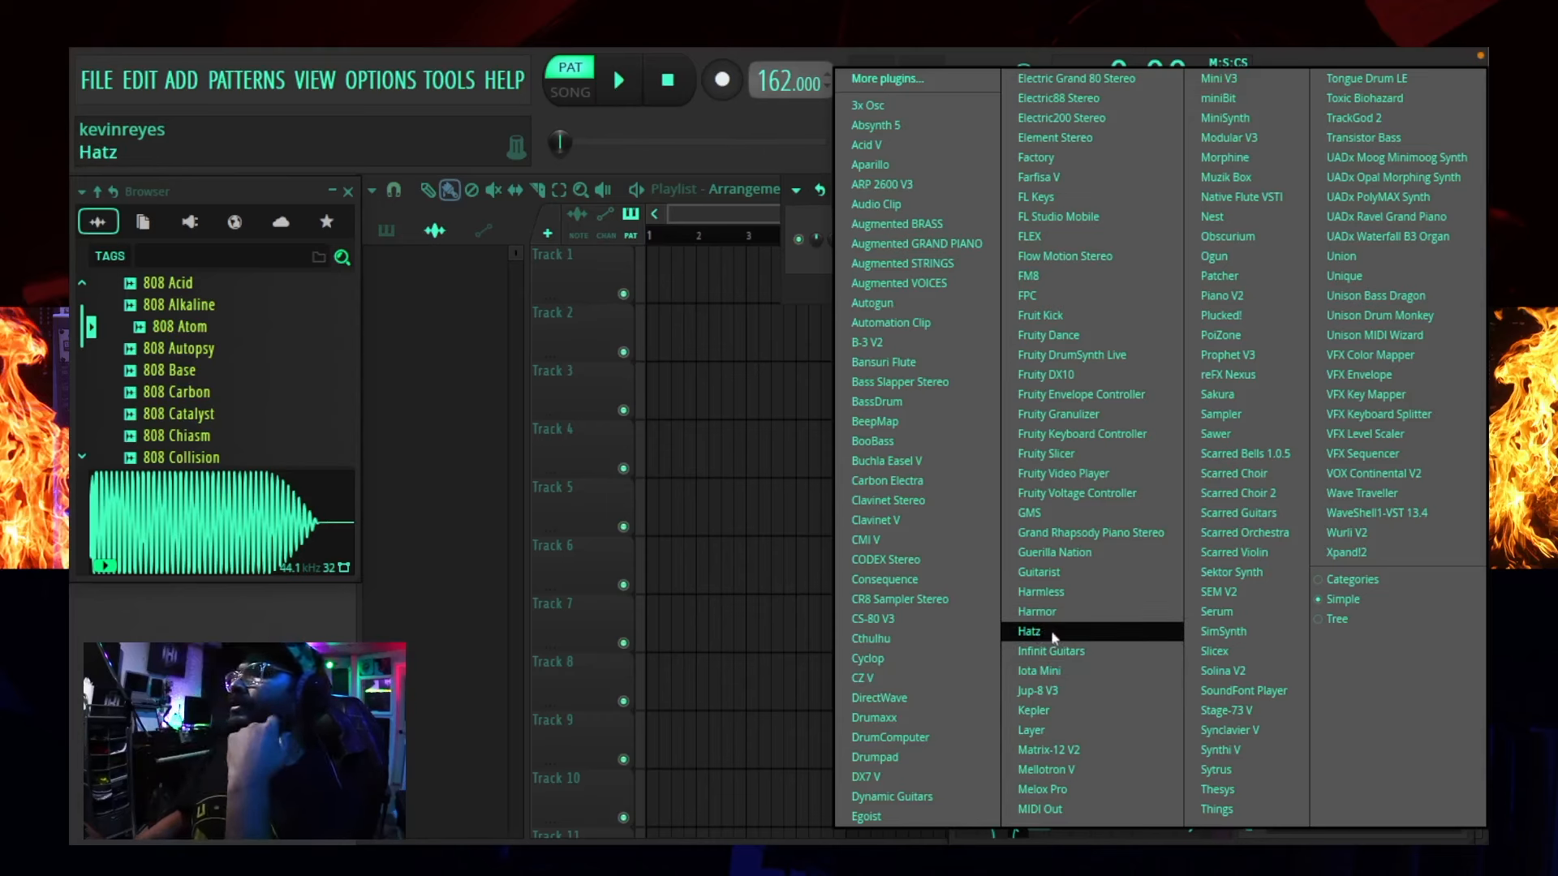
{"action": "left_click", "coordinate": [1030, 632]}
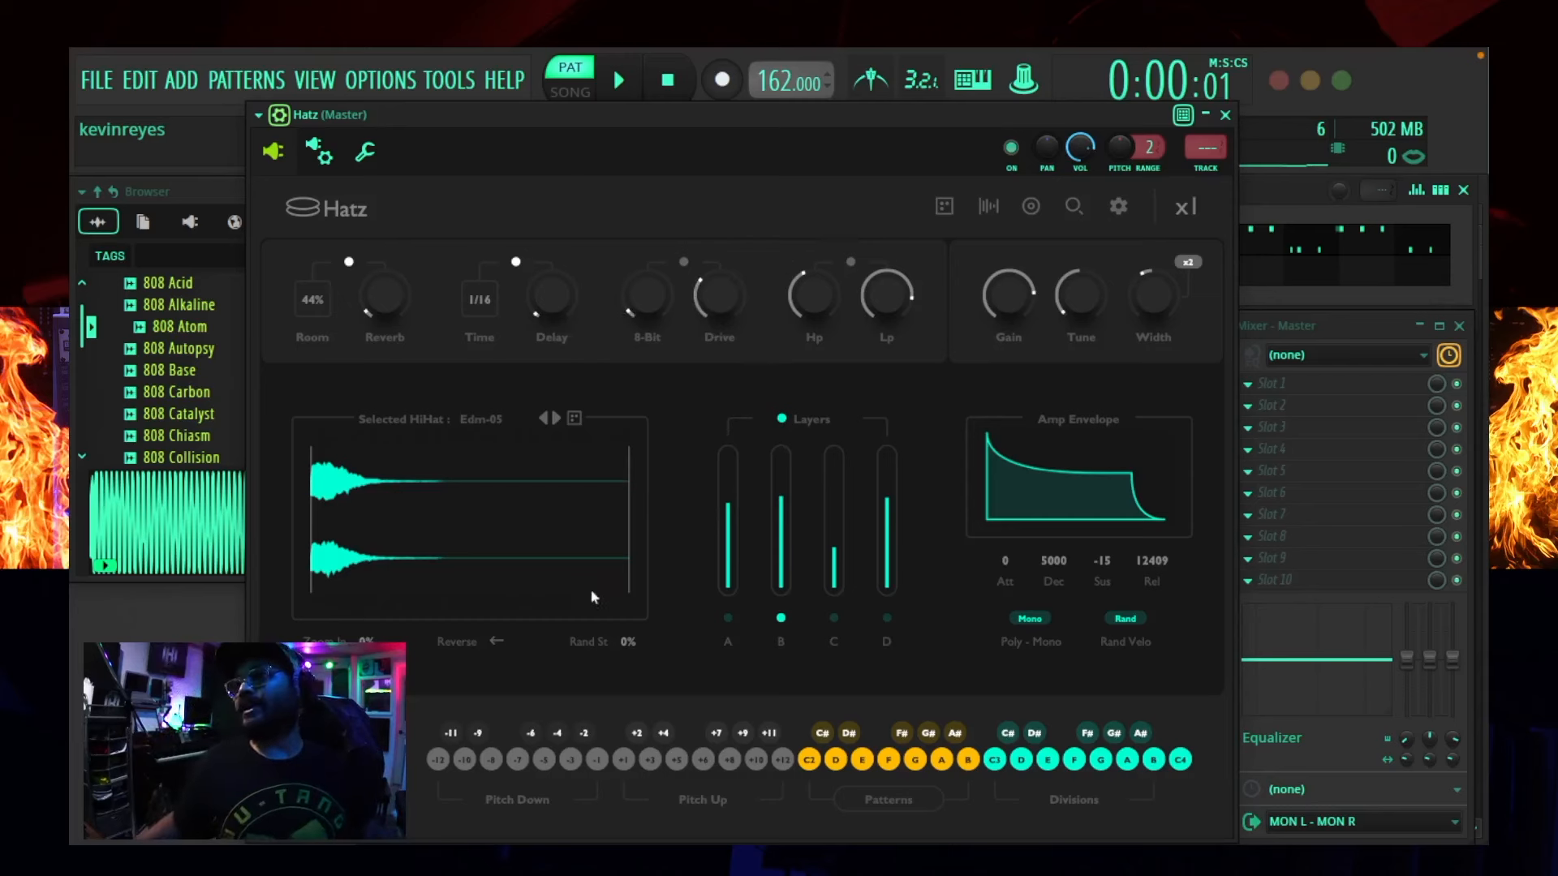
{"action": "left_click_drag", "start_coordinate": [849, 119], "coordinate": [859, 119]}
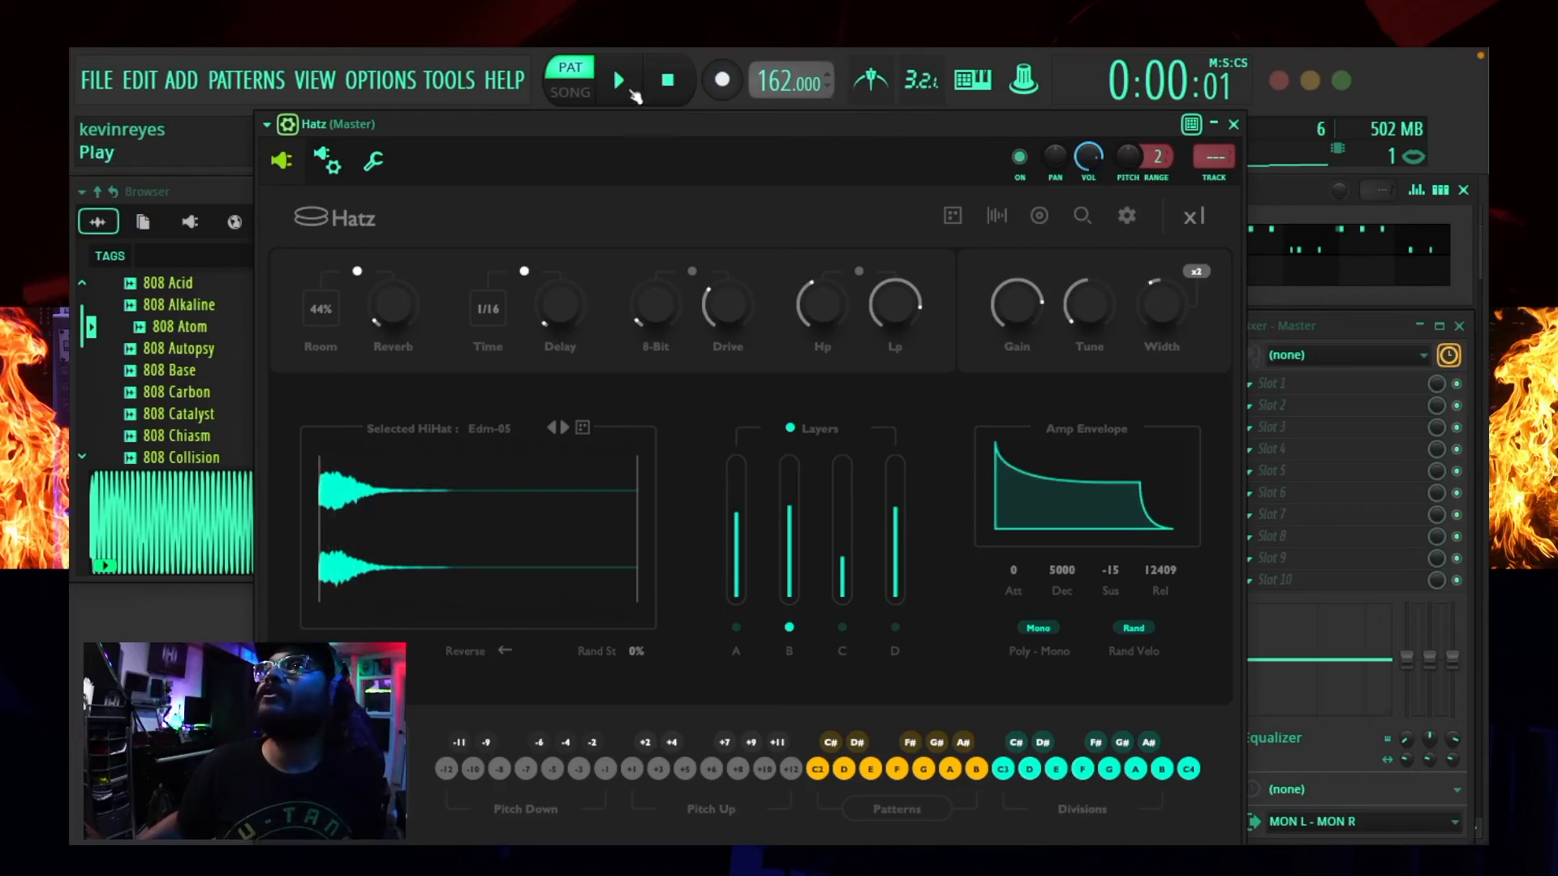
- Record a Hatz hi-hat performance into the pattern, stopping after about eight bars
{"action": "left_click", "coordinate": [668, 81]}
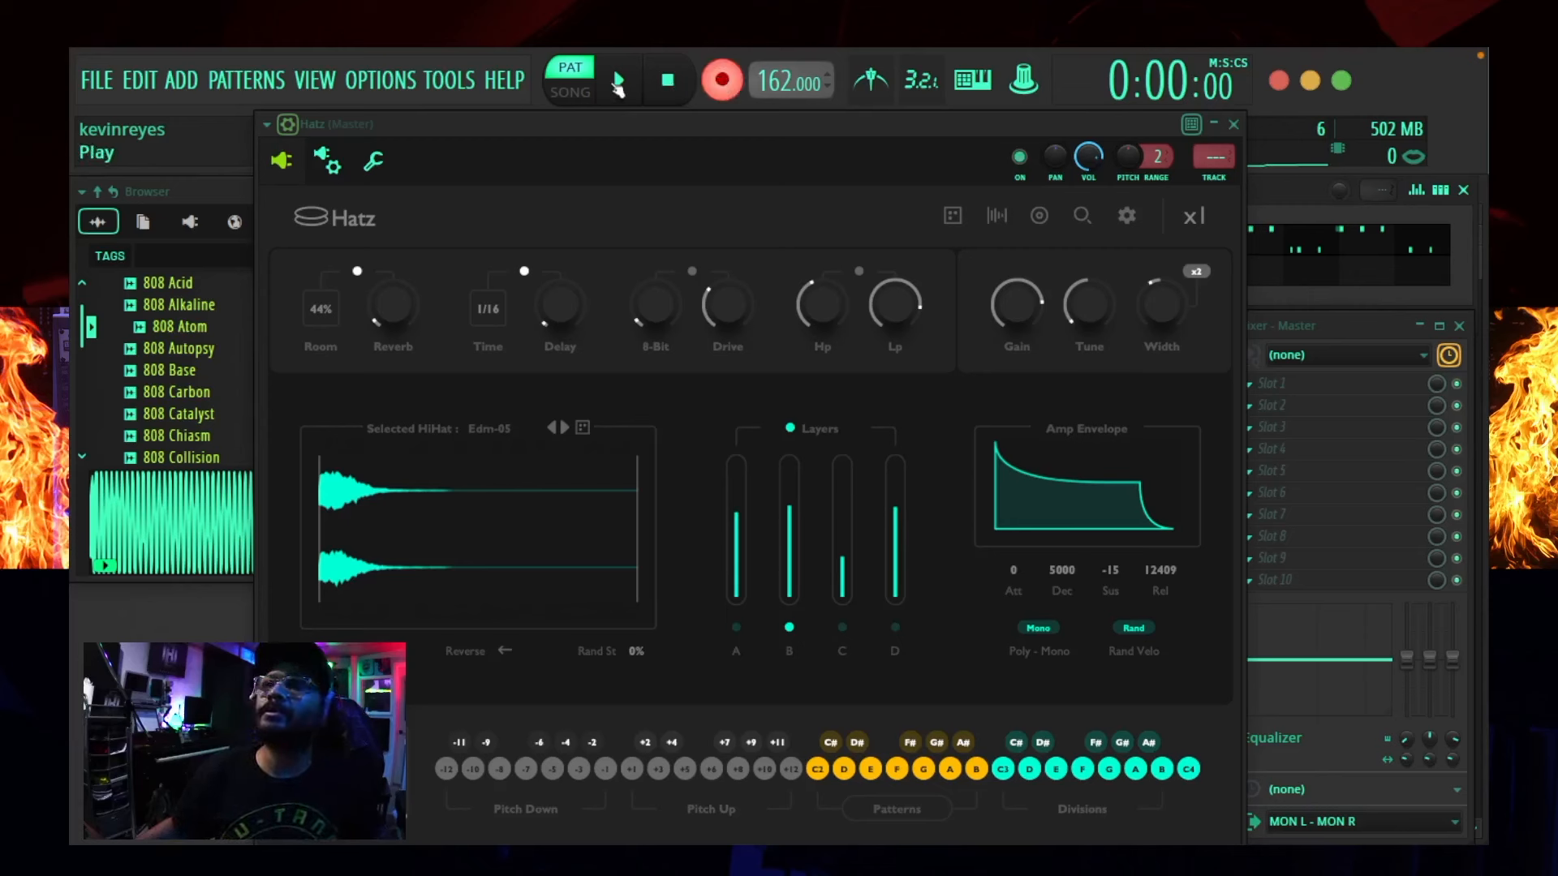
{"action": "left_click", "coordinate": [618, 81]}
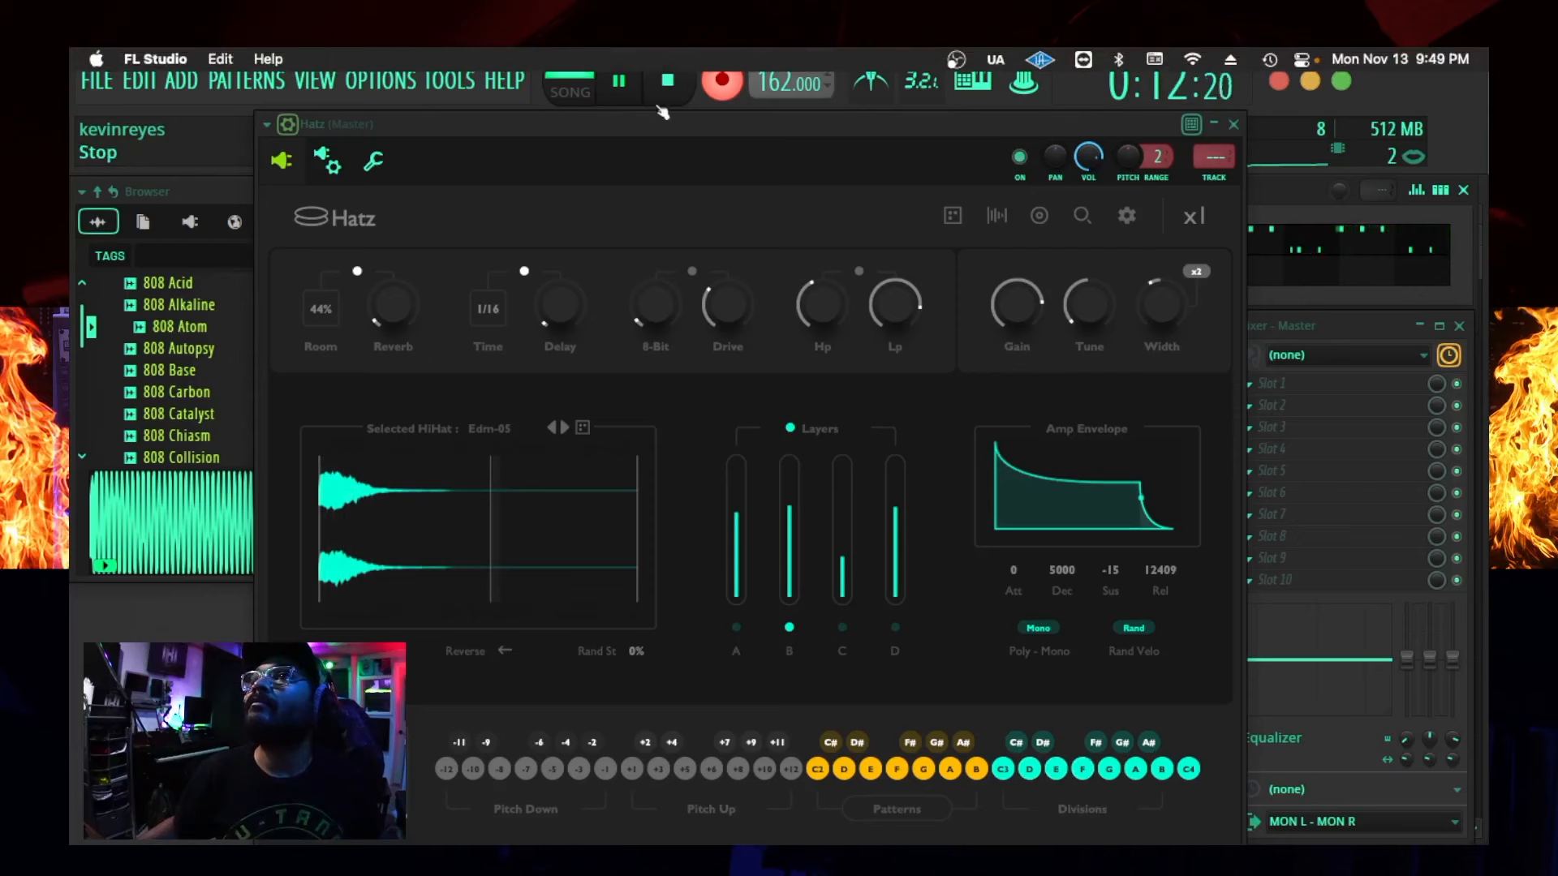
{"action": "key", "text": "space"}
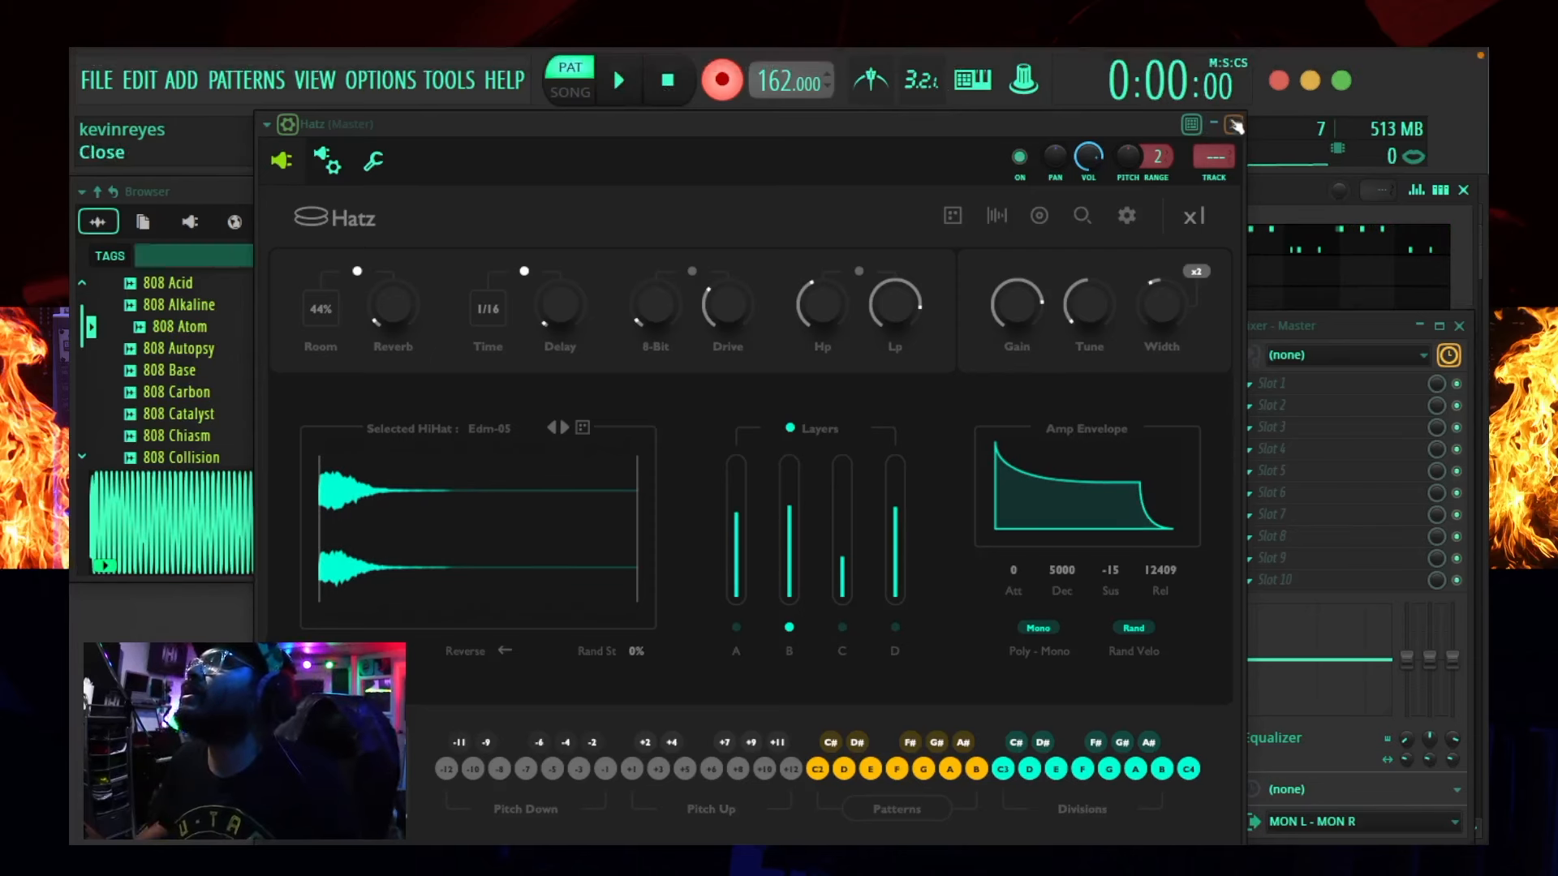
- Route Hatz to mixer track 2, close its window and disarm recording
{"action": "left_click", "coordinate": [1214, 177]}
{"action": "left_click", "coordinate": [1233, 125]}
{"action": "left_click", "coordinate": [721, 79]}
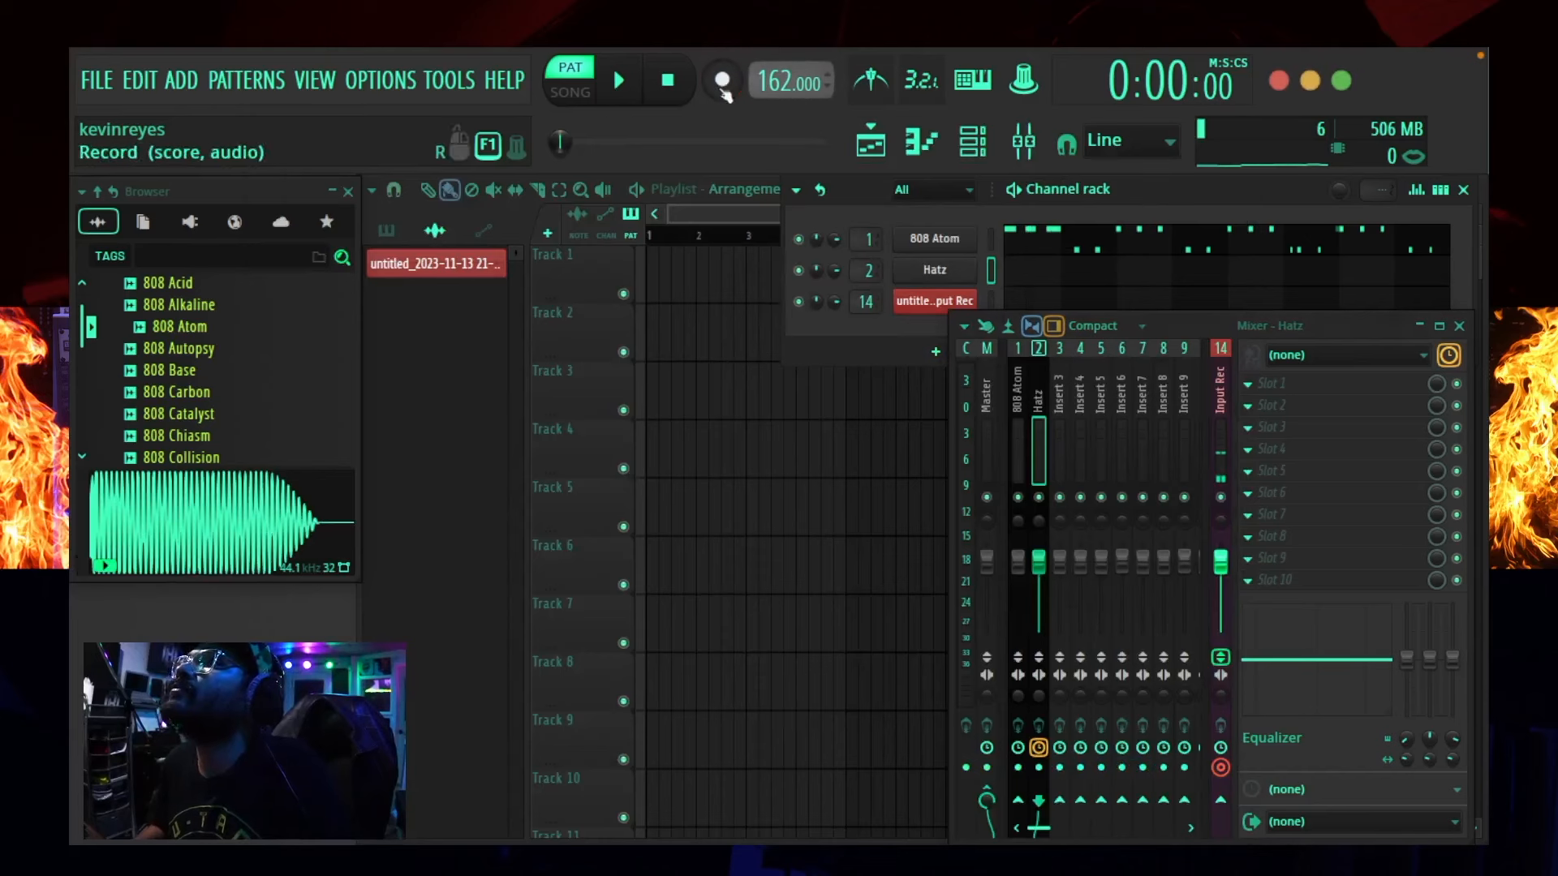
- Quantize all recorded Hatz notes in the piano roll with the Default template, leaving their durations alone
{"action": "left_click", "coordinate": [1015, 273]}
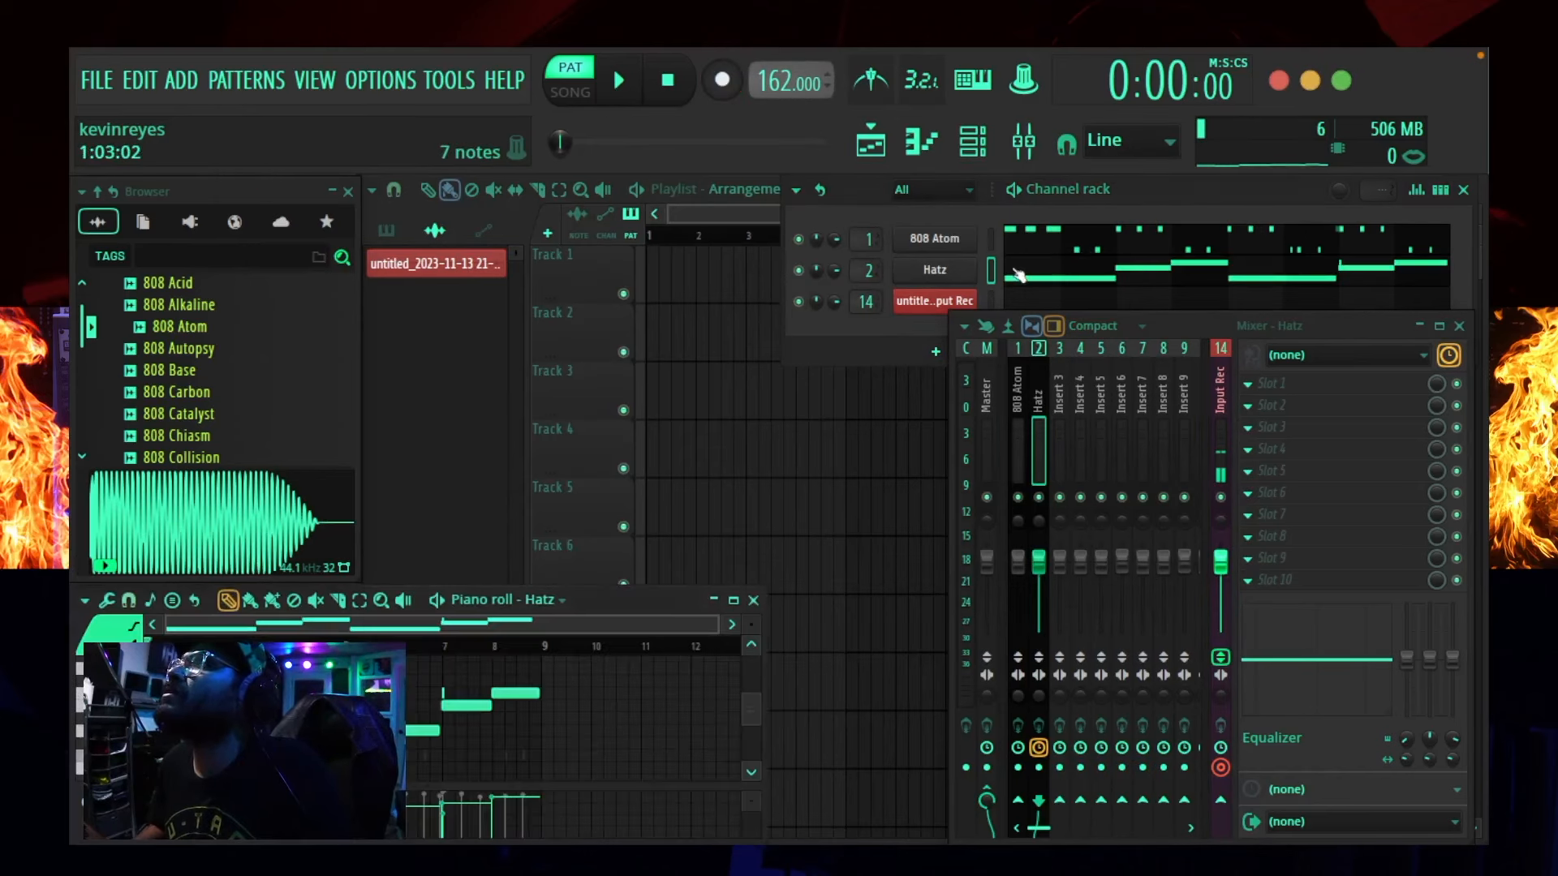
{"action": "left_click_drag", "start_coordinate": [621, 607], "coordinate": [709, 562]}
{"action": "right_click", "coordinate": [529, 648]}
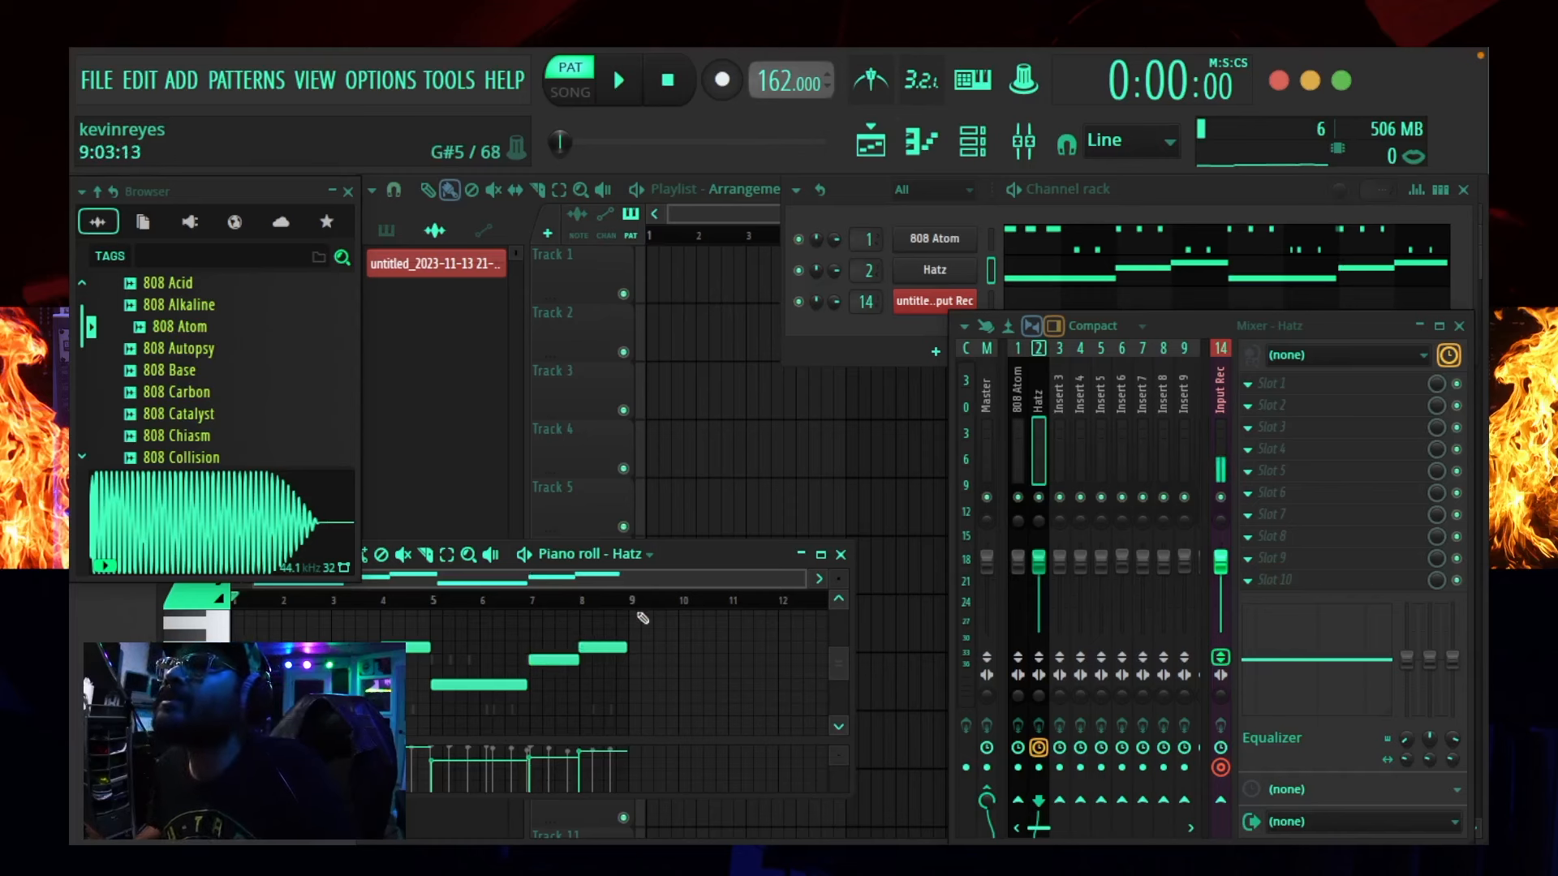
{"action": "key", "text": "ctrl+a"}
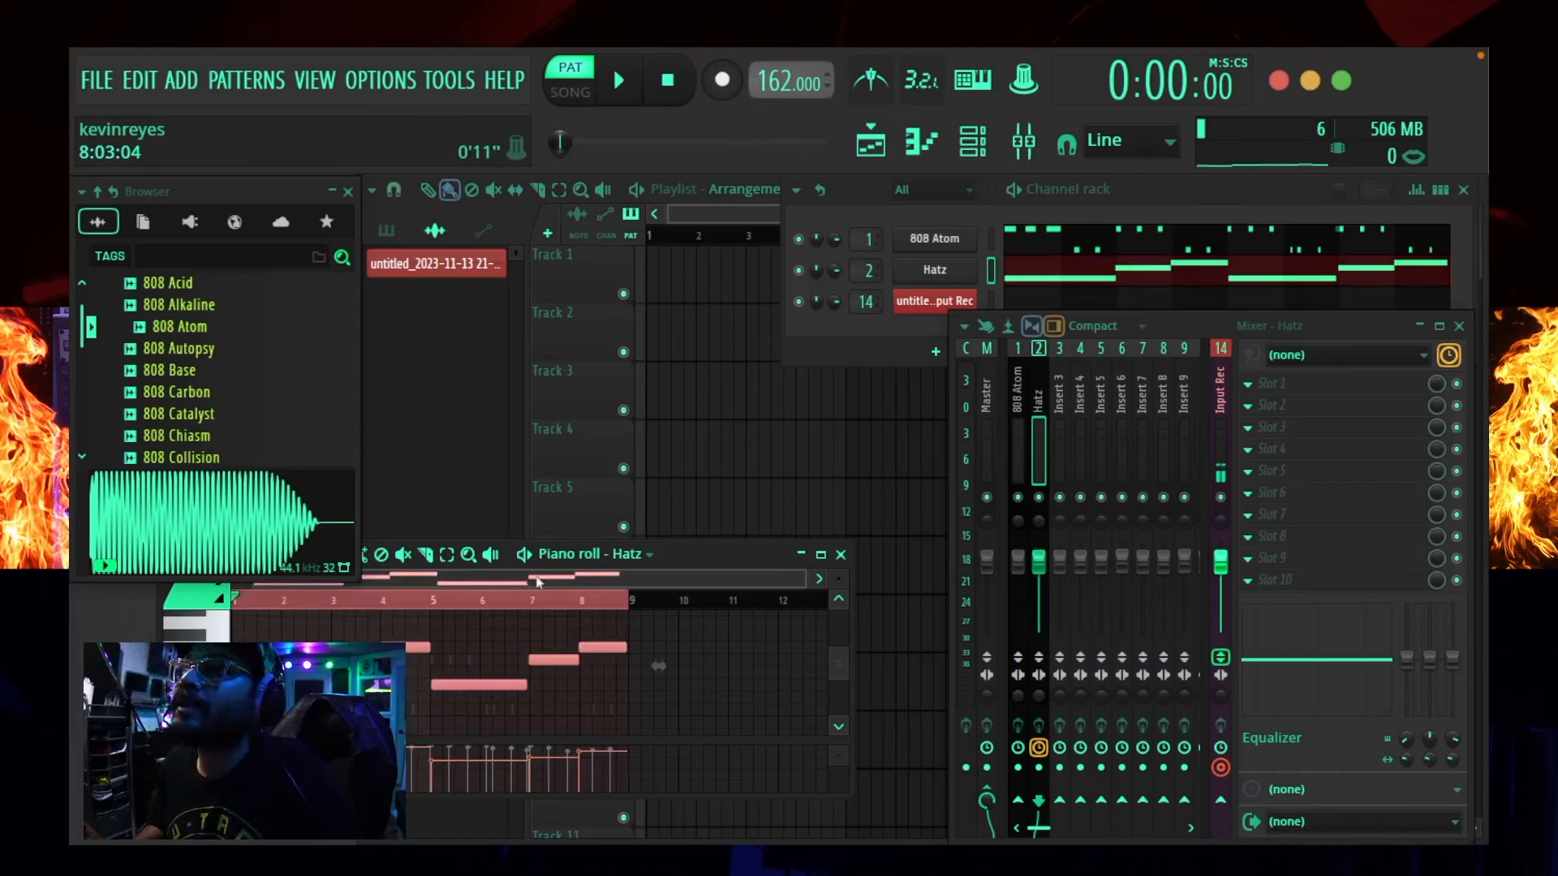
{"action": "scroll", "coordinate": [706, 661], "scroll_direction": "up", "scroll_amount": 3}
{"action": "scroll", "coordinate": [704, 659], "scroll_direction": "down", "scroll_amount": 2}
{"action": "left_click_drag", "start_coordinate": [671, 554], "coordinate": [699, 504]}
{"action": "key", "text": "alt+q"}
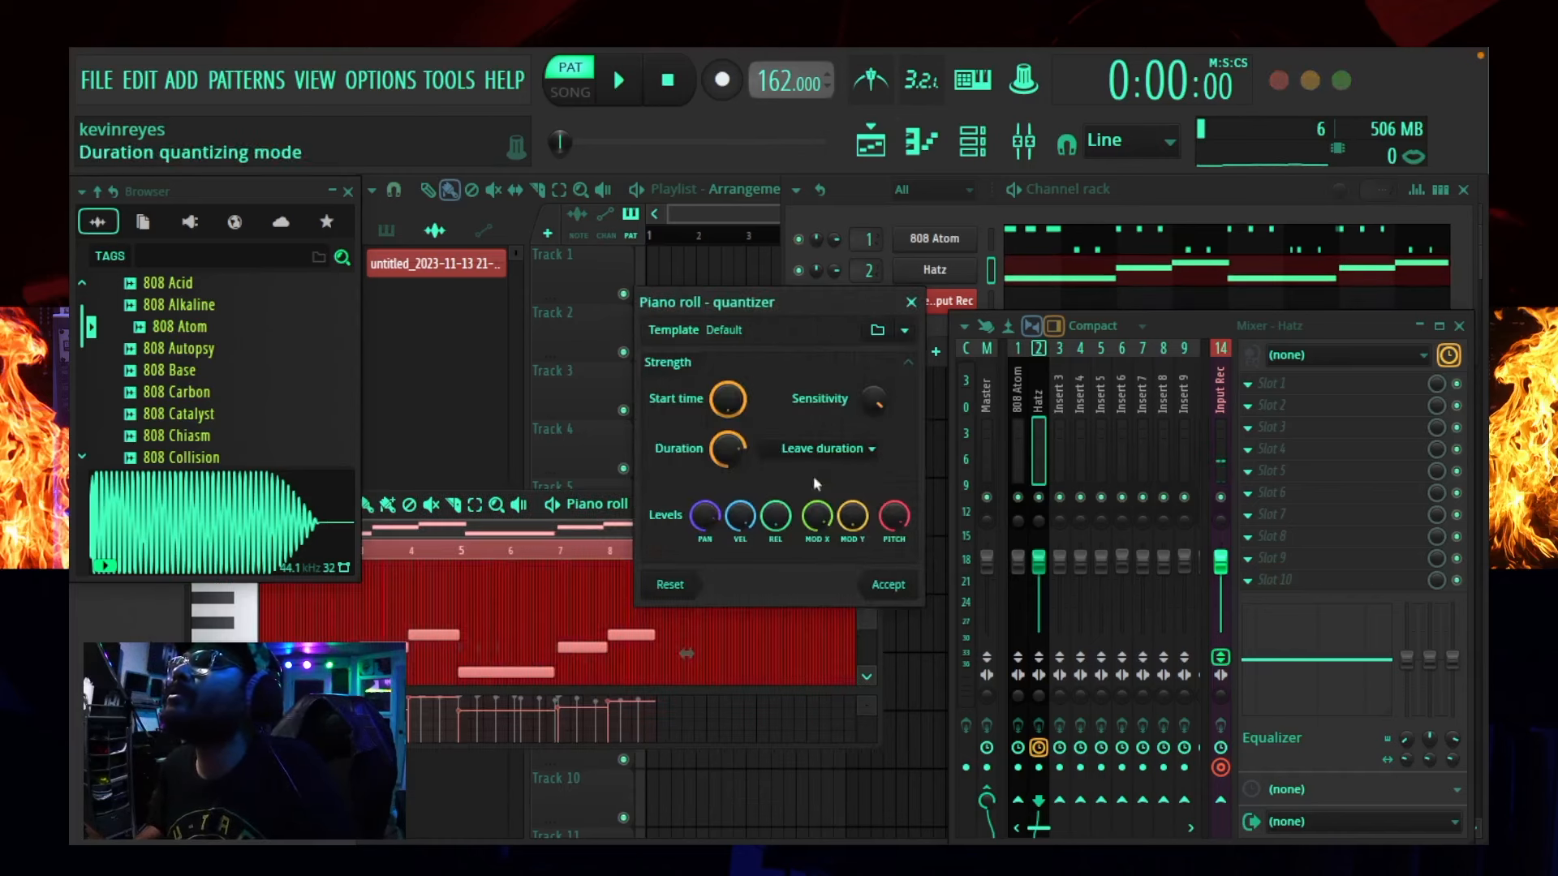
{"action": "left_click", "coordinate": [889, 585]}
- Play the pattern to check the quantized hi-hats, close the Hatz piano roll and stop playback
{"action": "key", "text": "space"}
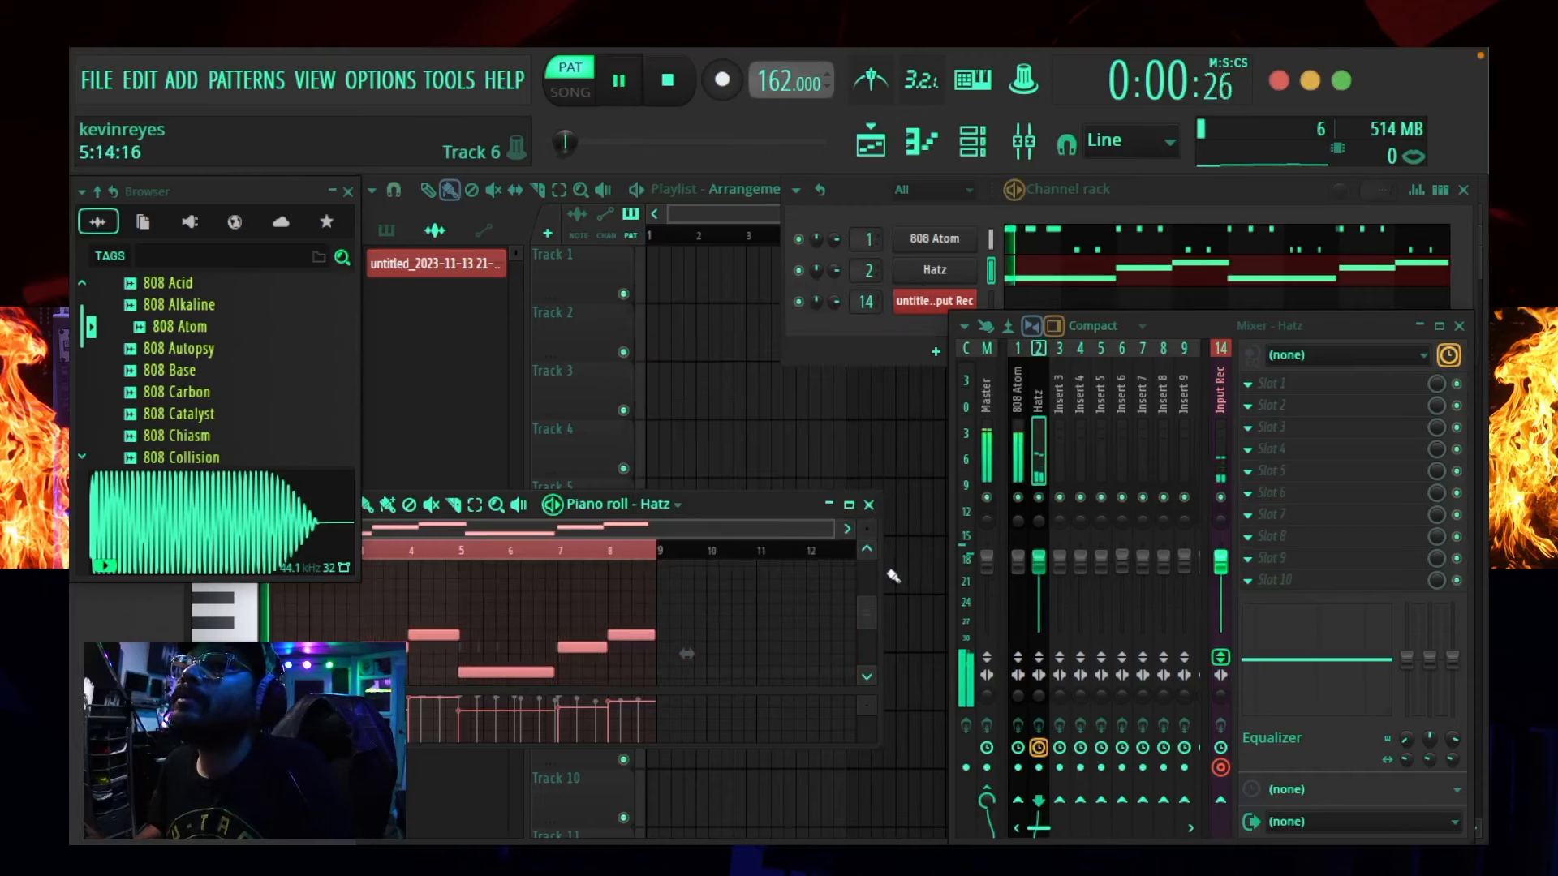
{"action": "scroll", "coordinate": [723, 637], "scroll_direction": "down", "scroll_amount": 3}
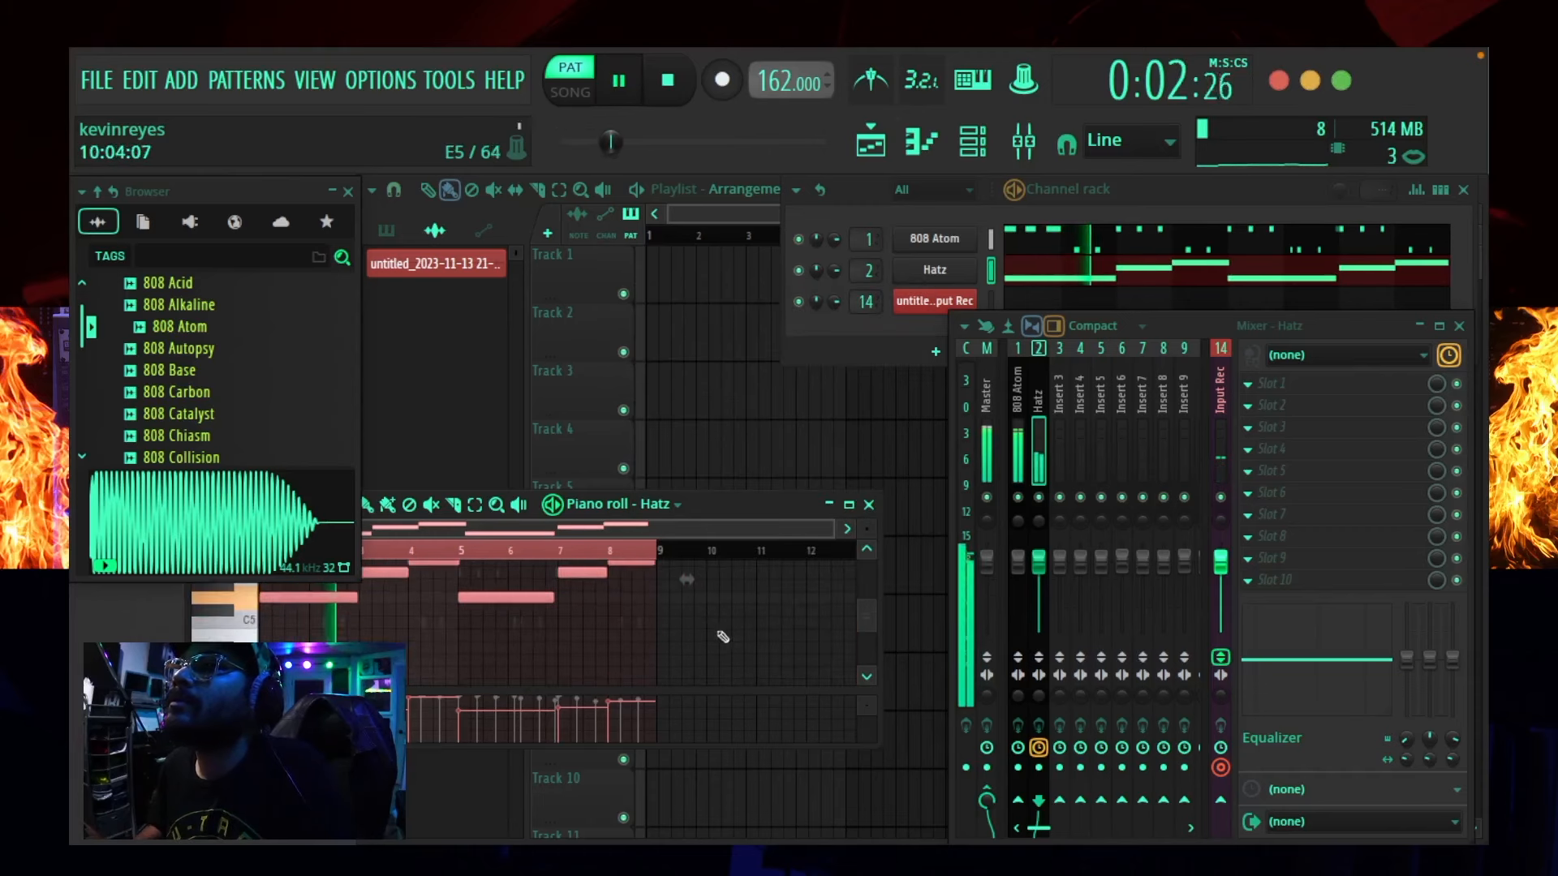
{"action": "scroll", "coordinate": [723, 637], "scroll_direction": "up", "scroll_amount": 2}
{"action": "scroll", "coordinate": [723, 637], "scroll_direction": "up", "scroll_amount": 1}
{"action": "scroll", "coordinate": [723, 637], "scroll_direction": "down", "scroll_amount": 1}
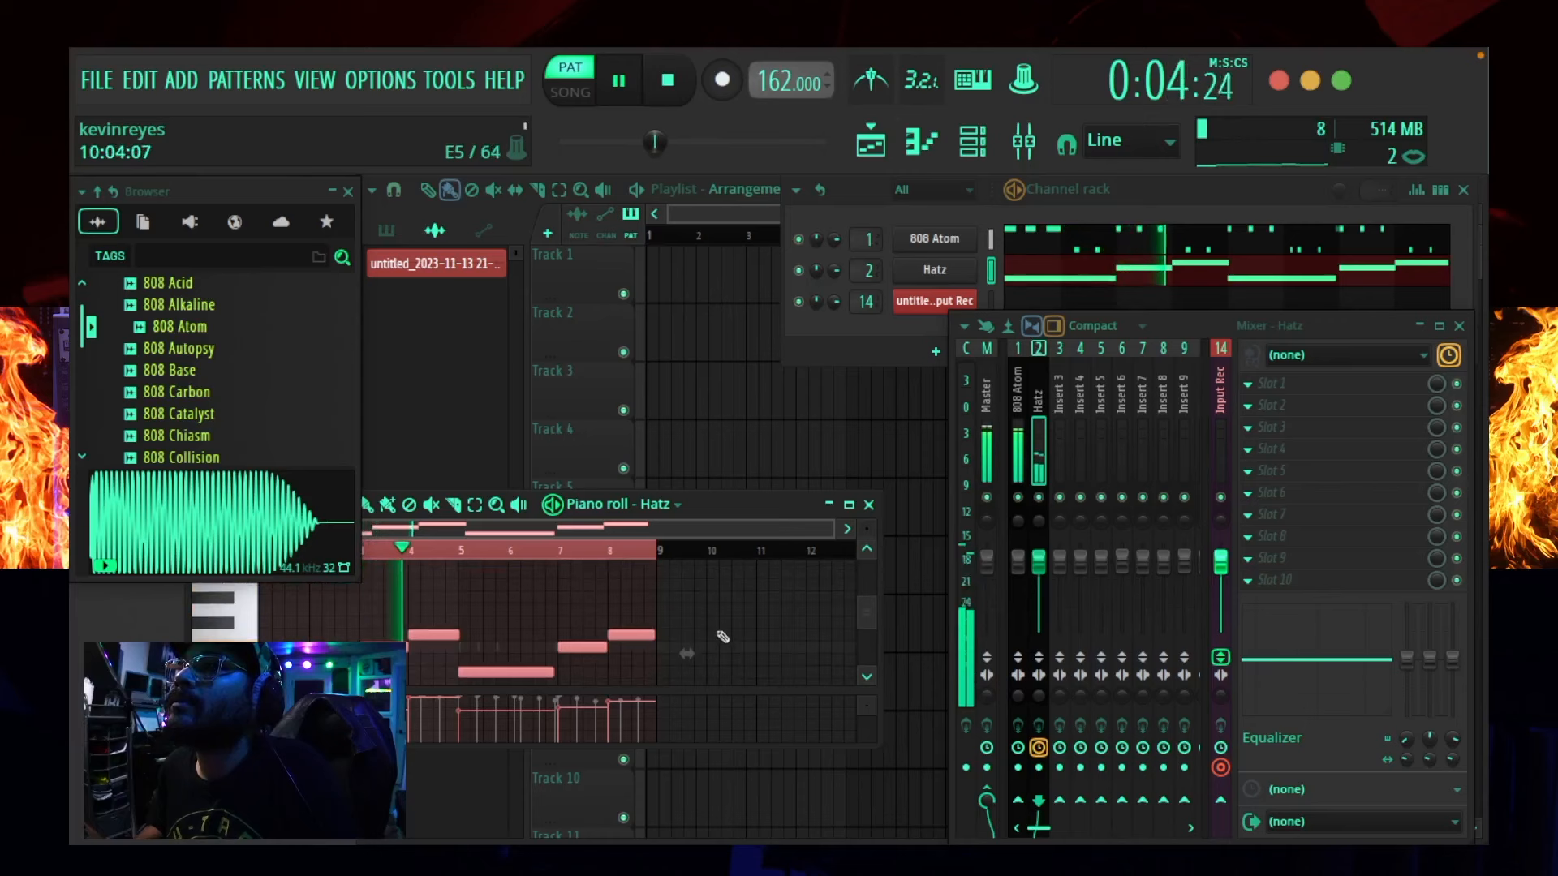
{"action": "scroll", "coordinate": [723, 637], "scroll_direction": "down", "scroll_amount": 1}
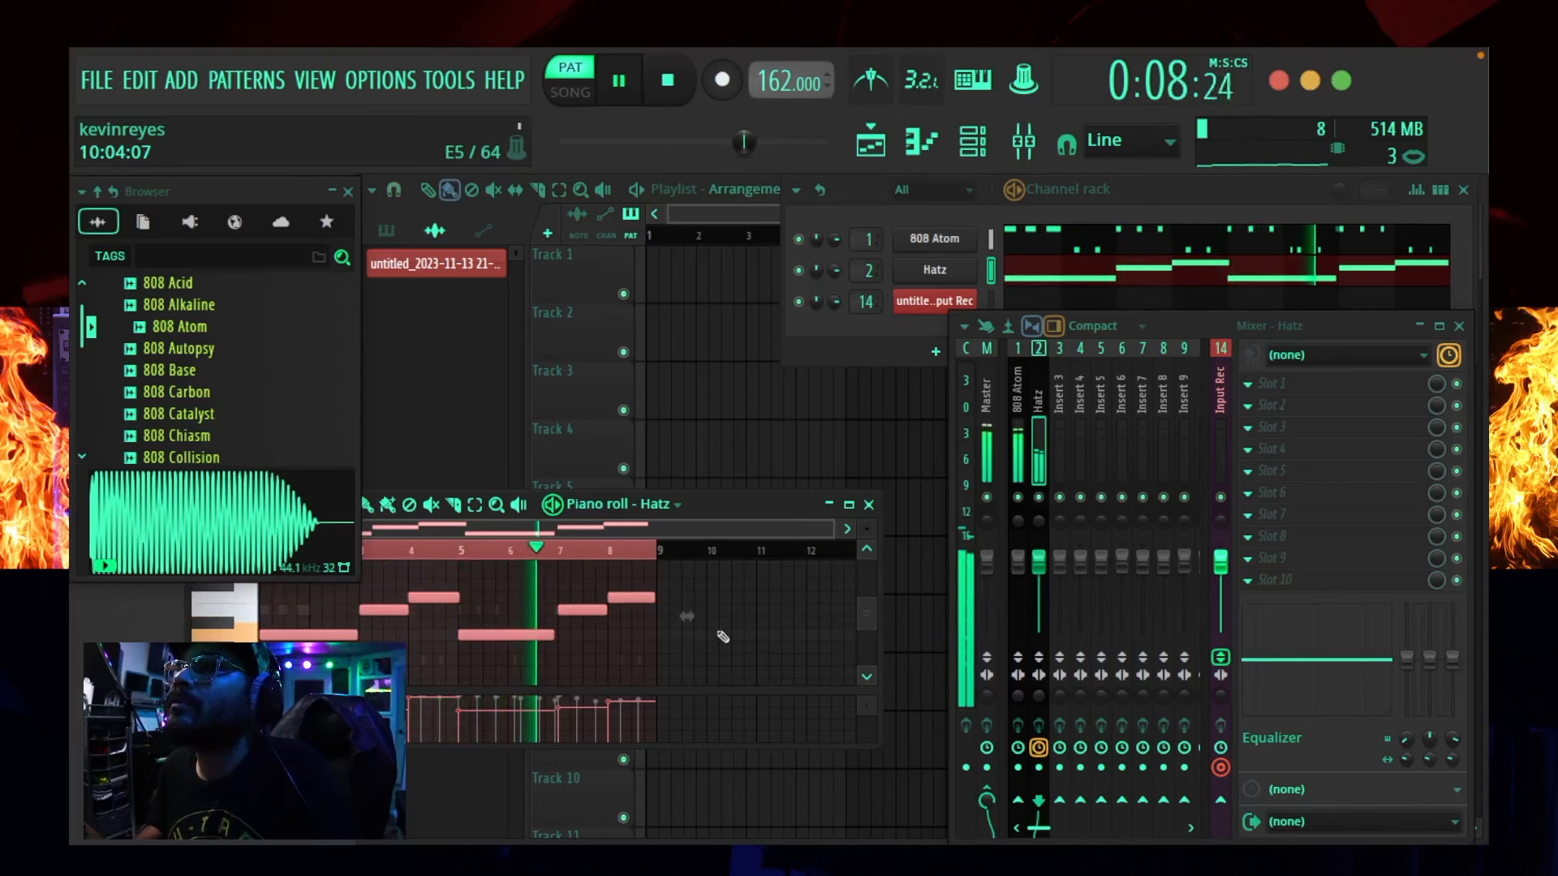
{"action": "scroll", "coordinate": [723, 637], "scroll_direction": "up", "scroll_amount": 1}
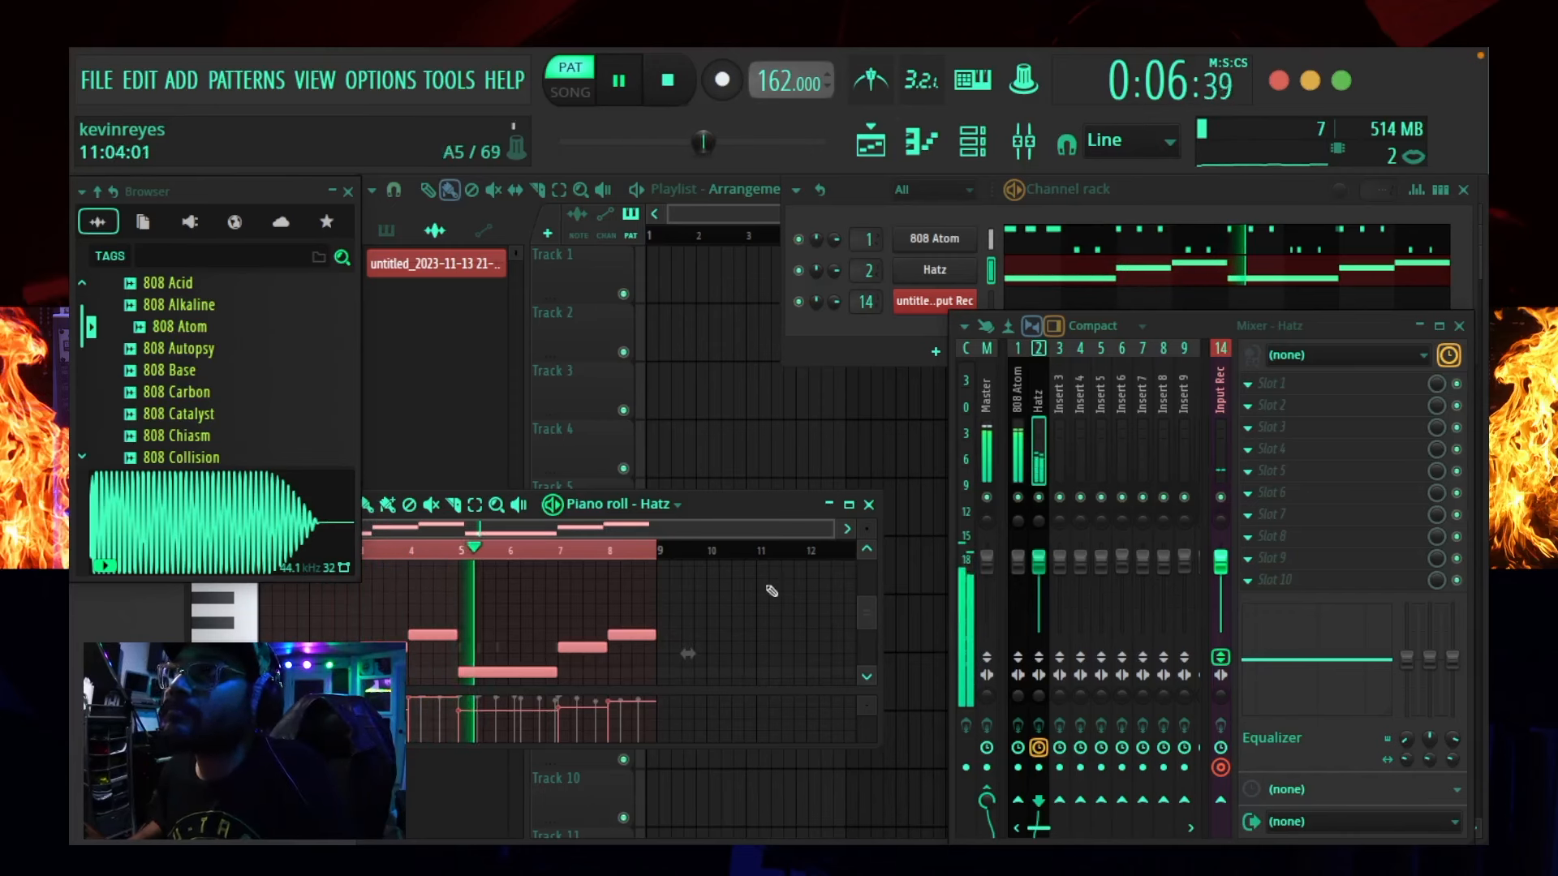
{"action": "left_click", "coordinate": [869, 505]}
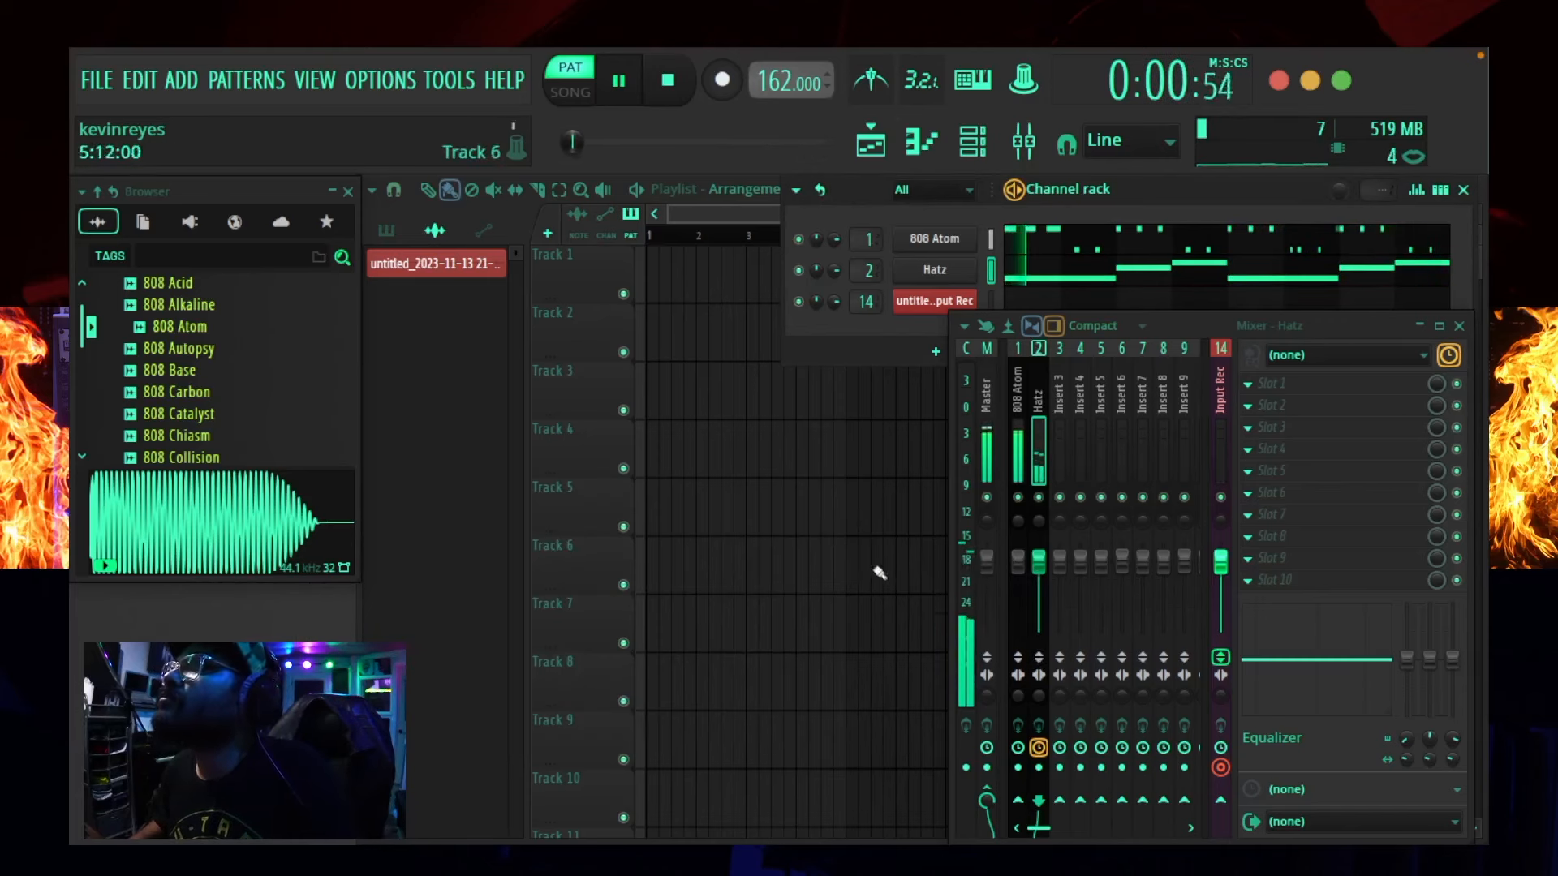
{"action": "key", "text": "space"}
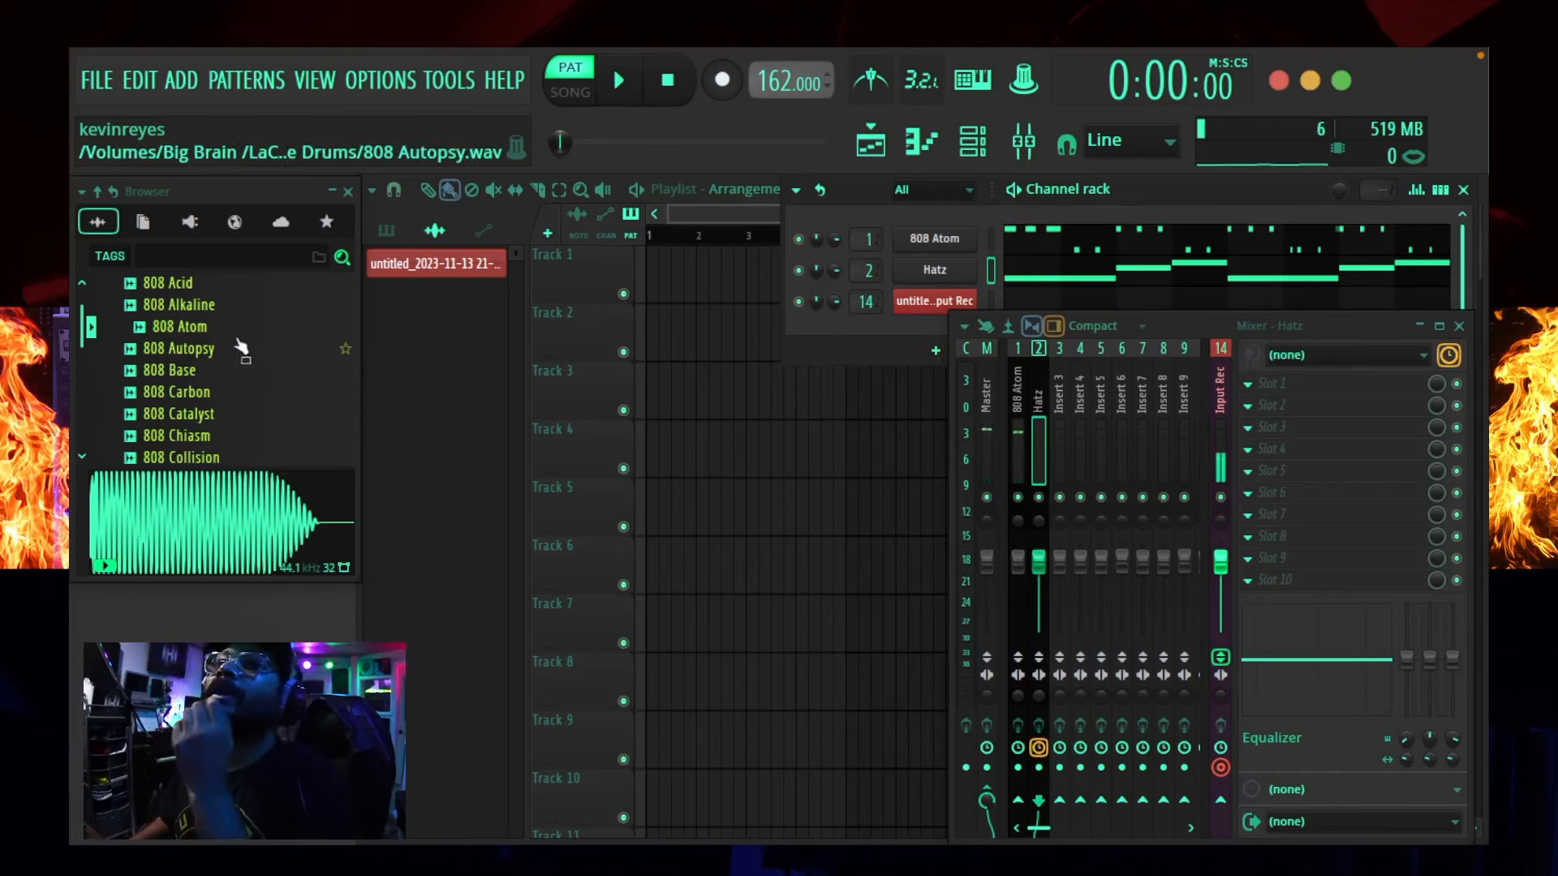
- Audition the [PBS] Snare (10) sample from the 21 Savage Bank folder in Bruce Lee Tools
{"action": "scroll", "coordinate": [227, 324], "scroll_direction": "up", "scroll_amount": 4}
{"action": "scroll", "coordinate": [208, 380], "scroll_direction": "up", "scroll_amount": 4}
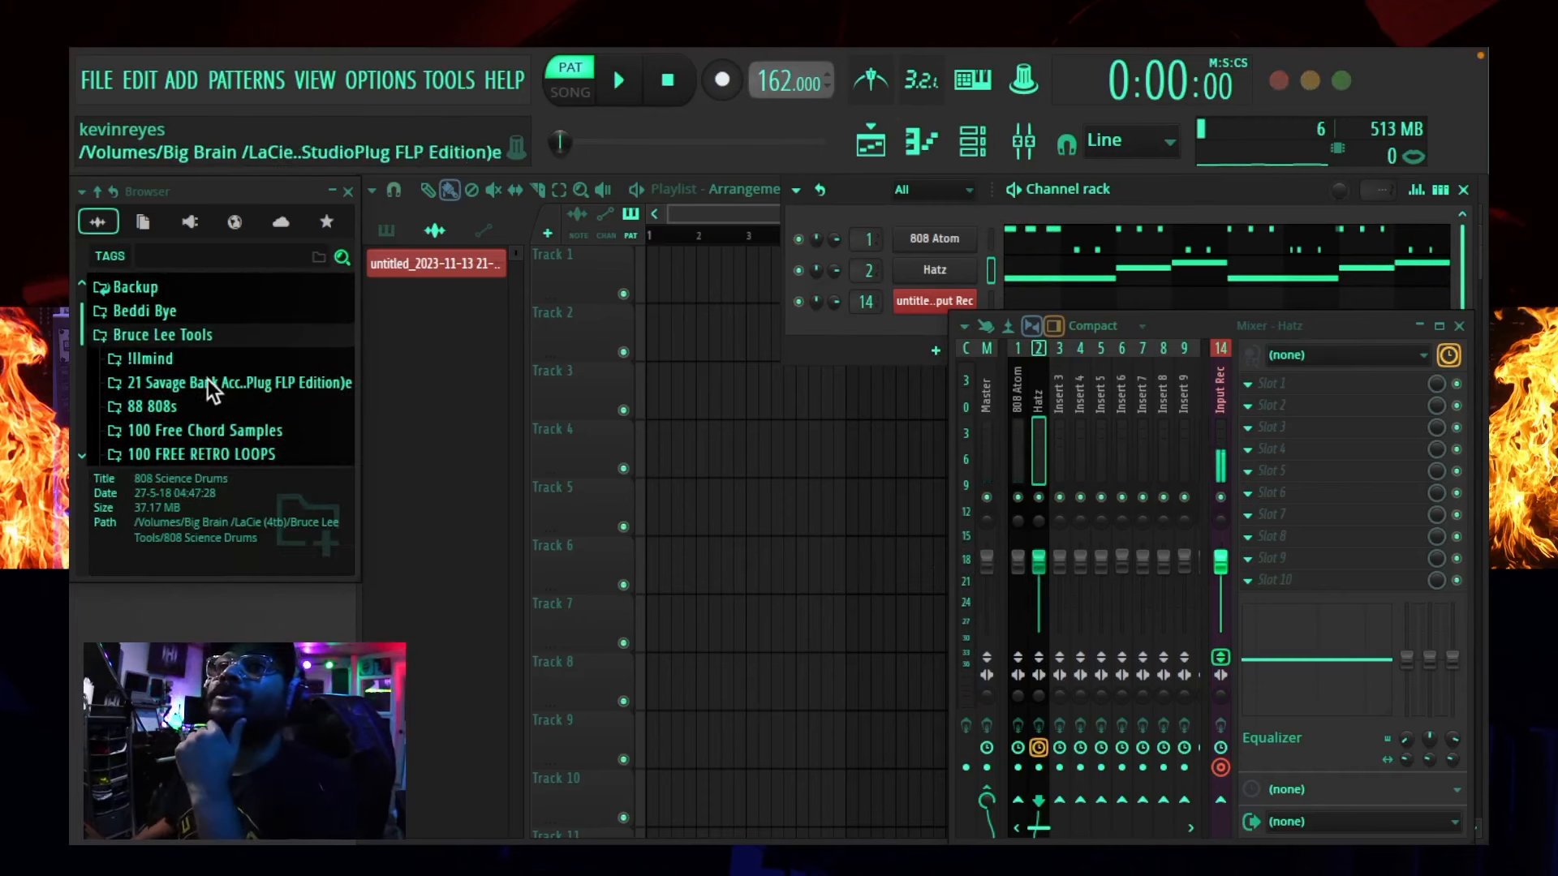
{"action": "left_click", "coordinate": [216, 383]}
{"action": "left_click", "coordinate": [229, 364]}
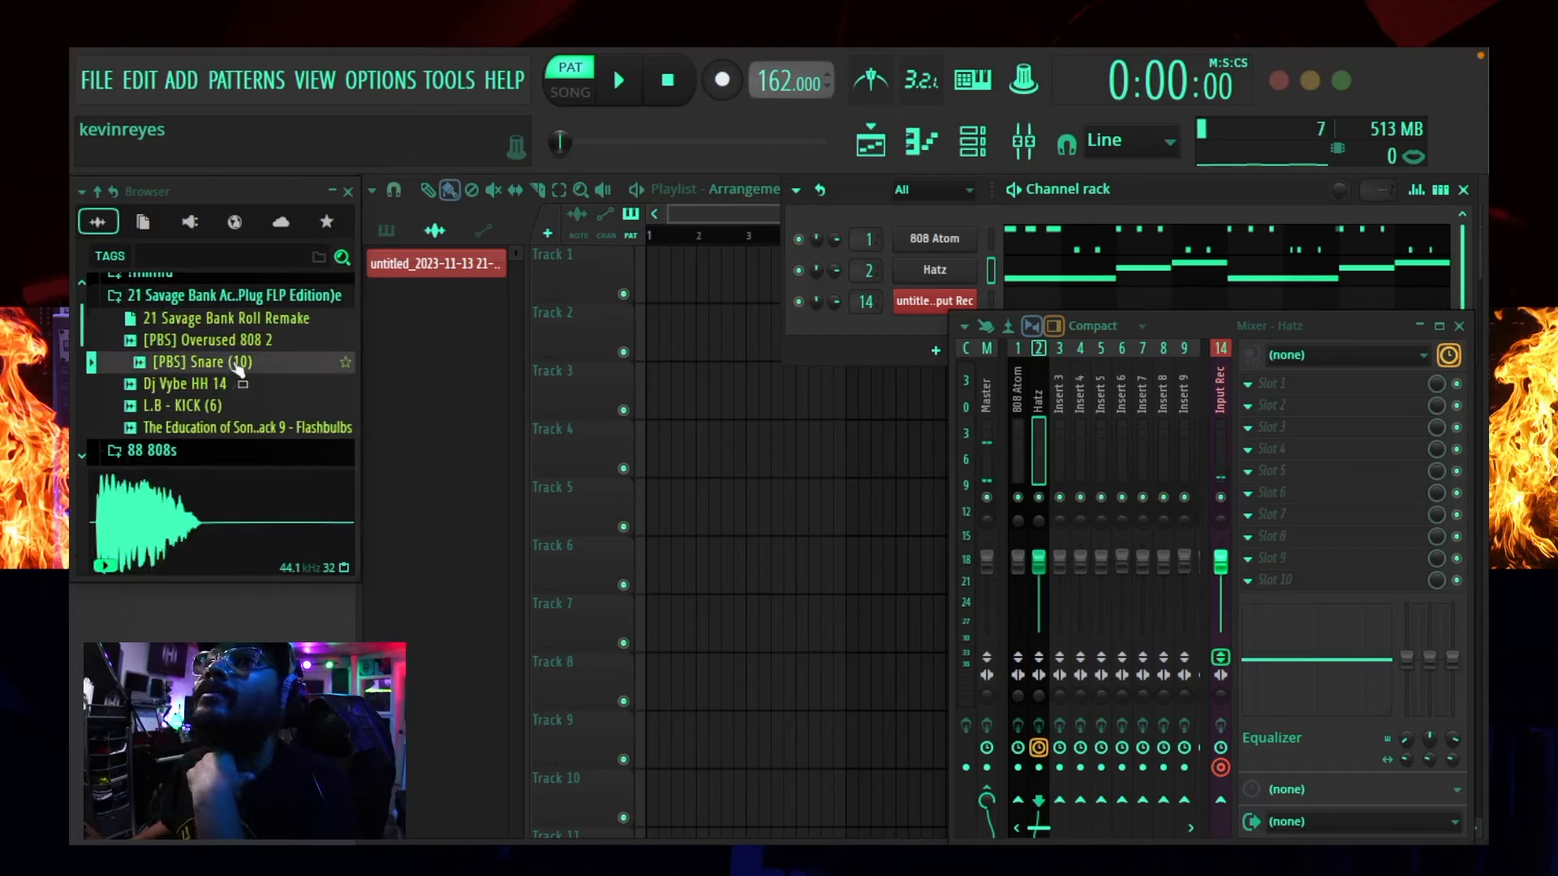
- Add chop clp 01 from the Cant Sleep Zzzquil kit's CLAPz folder as a new channel and open its piano roll
{"action": "scroll", "coordinate": [212, 408], "scroll_direction": "down", "scroll_amount": 5}
{"action": "left_click", "coordinate": [231, 392]}
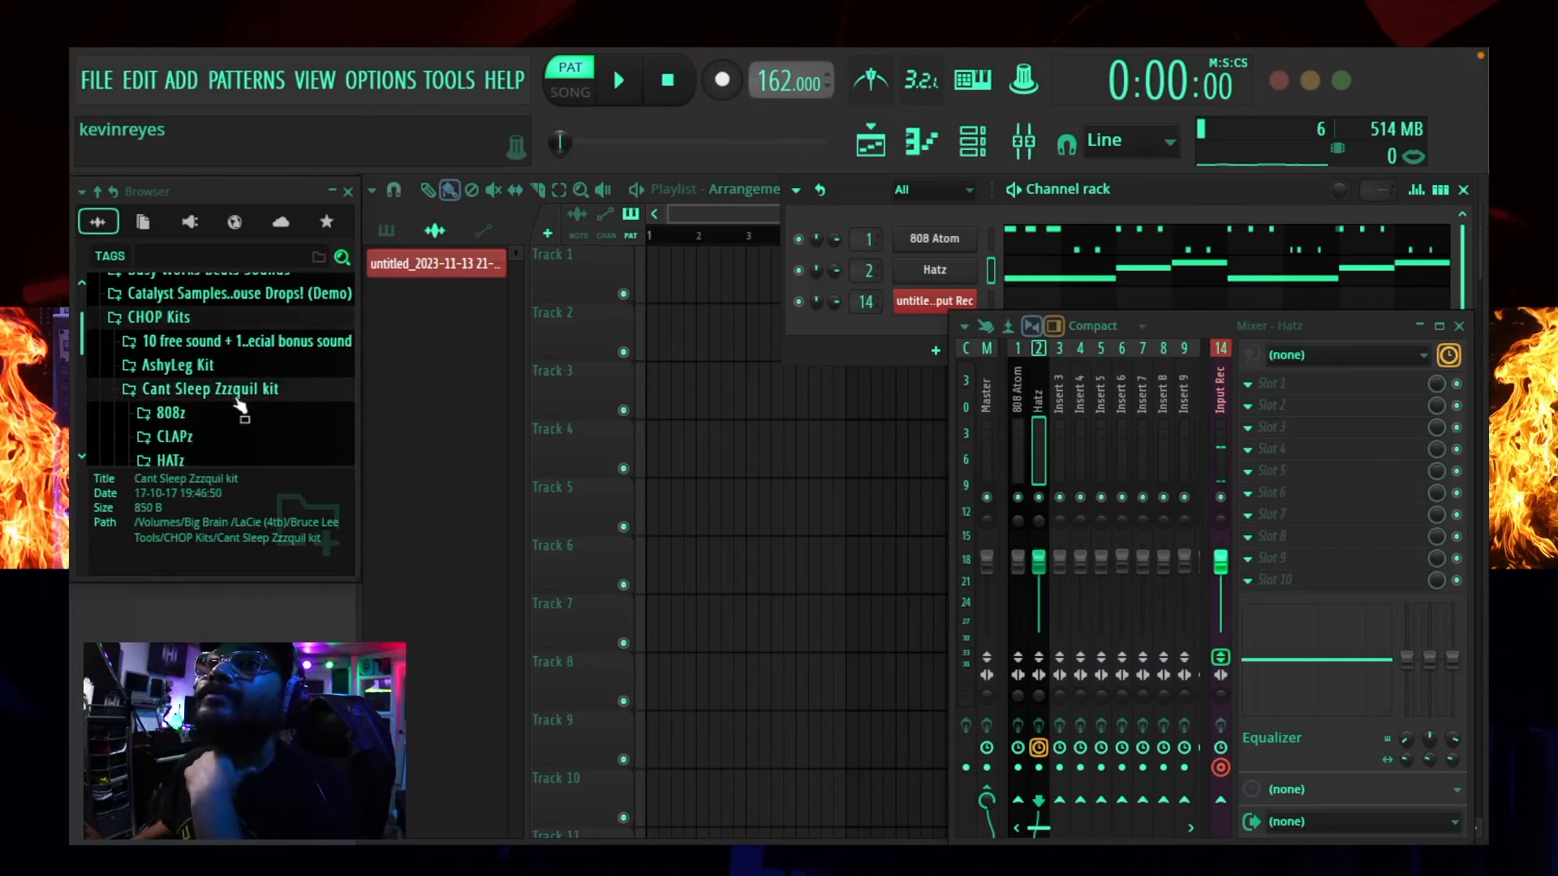
{"action": "left_click", "coordinate": [218, 395]}
{"action": "left_click", "coordinate": [225, 417]}
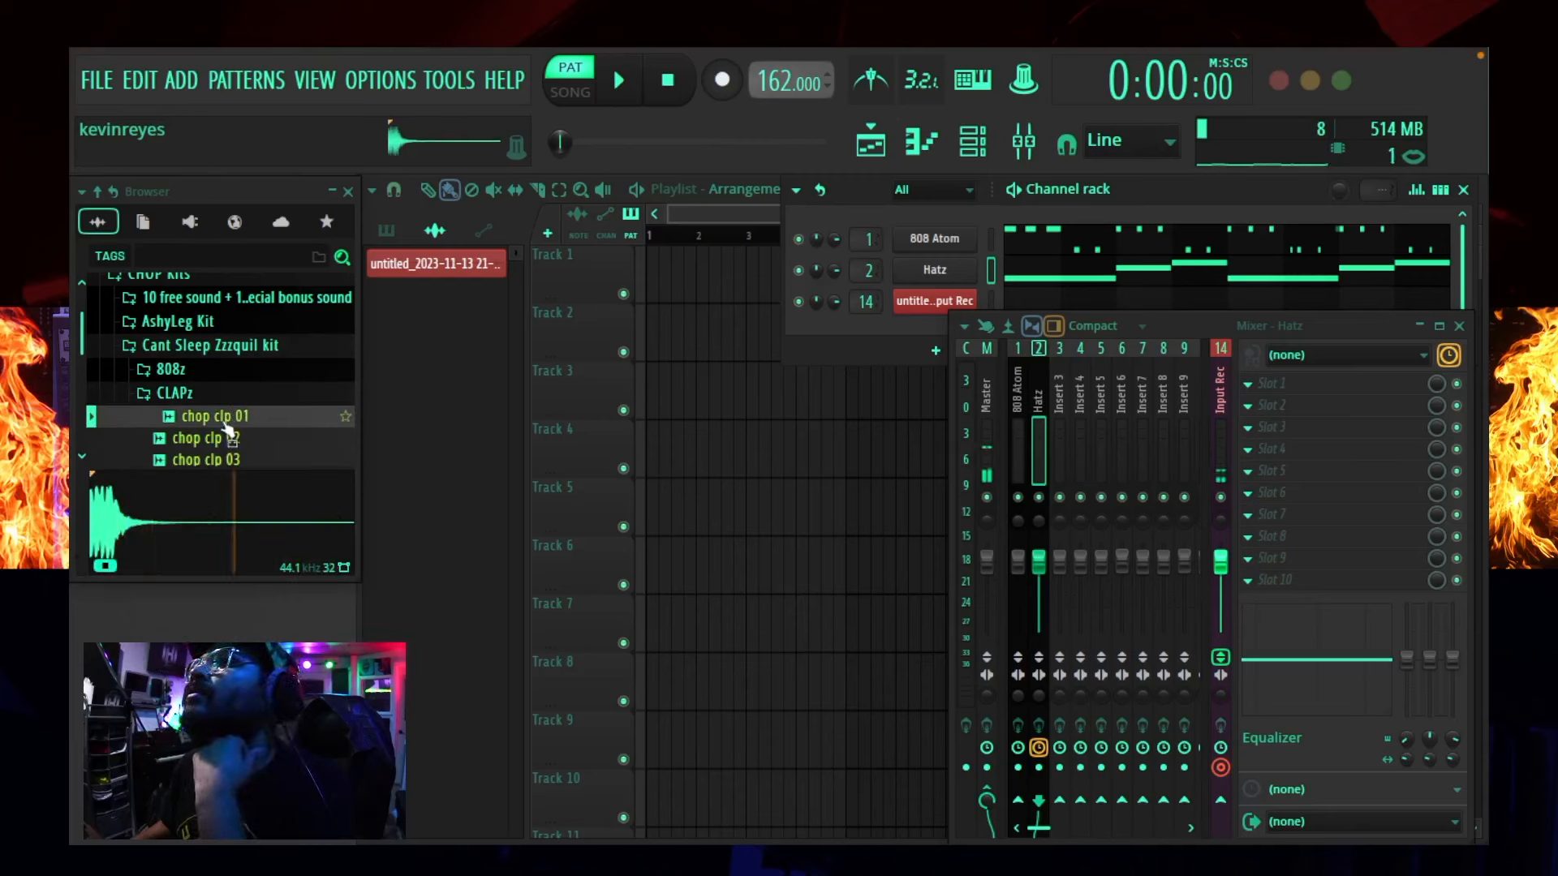
{"action": "key", "text": "space"}
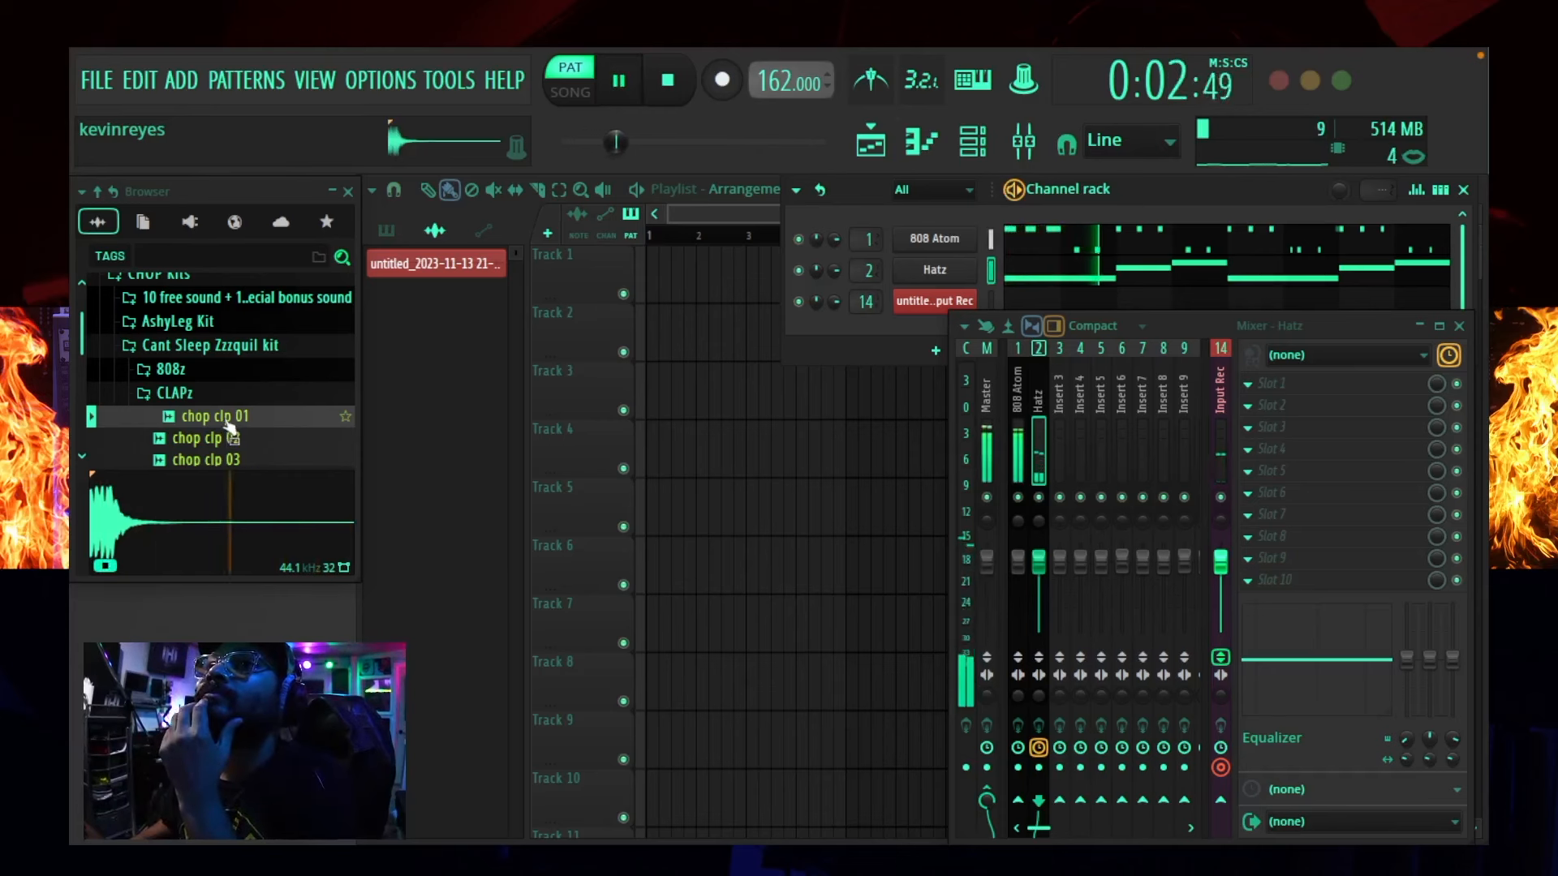
{"action": "left_click", "coordinate": [230, 422]}
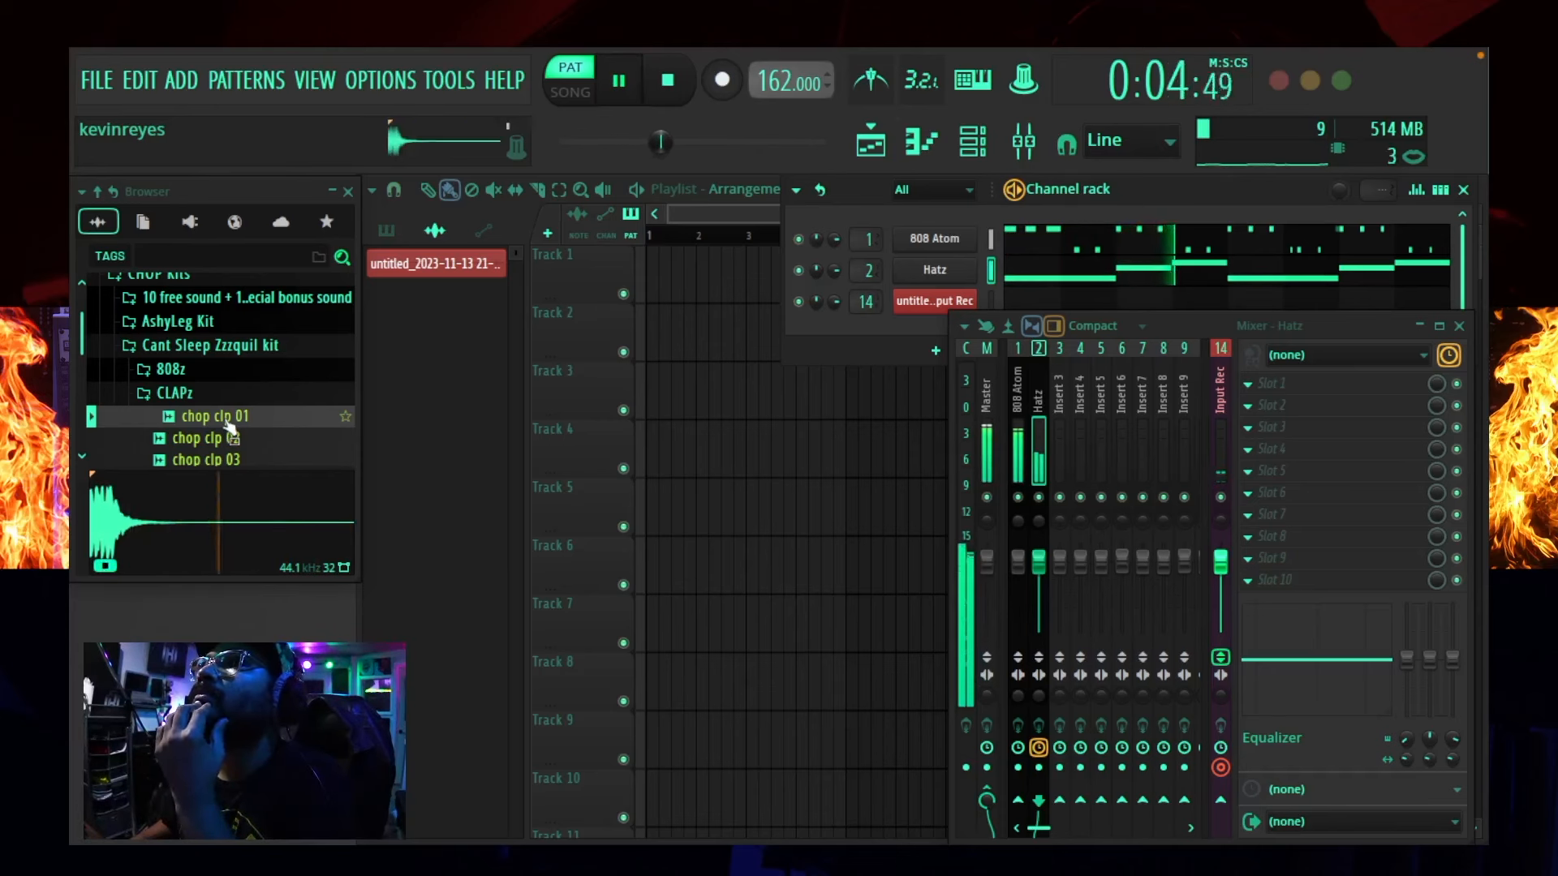
{"action": "left_click_drag", "start_coordinate": [229, 426], "coordinate": [974, 300]}
{"action": "left_click", "coordinate": [1054, 297]}
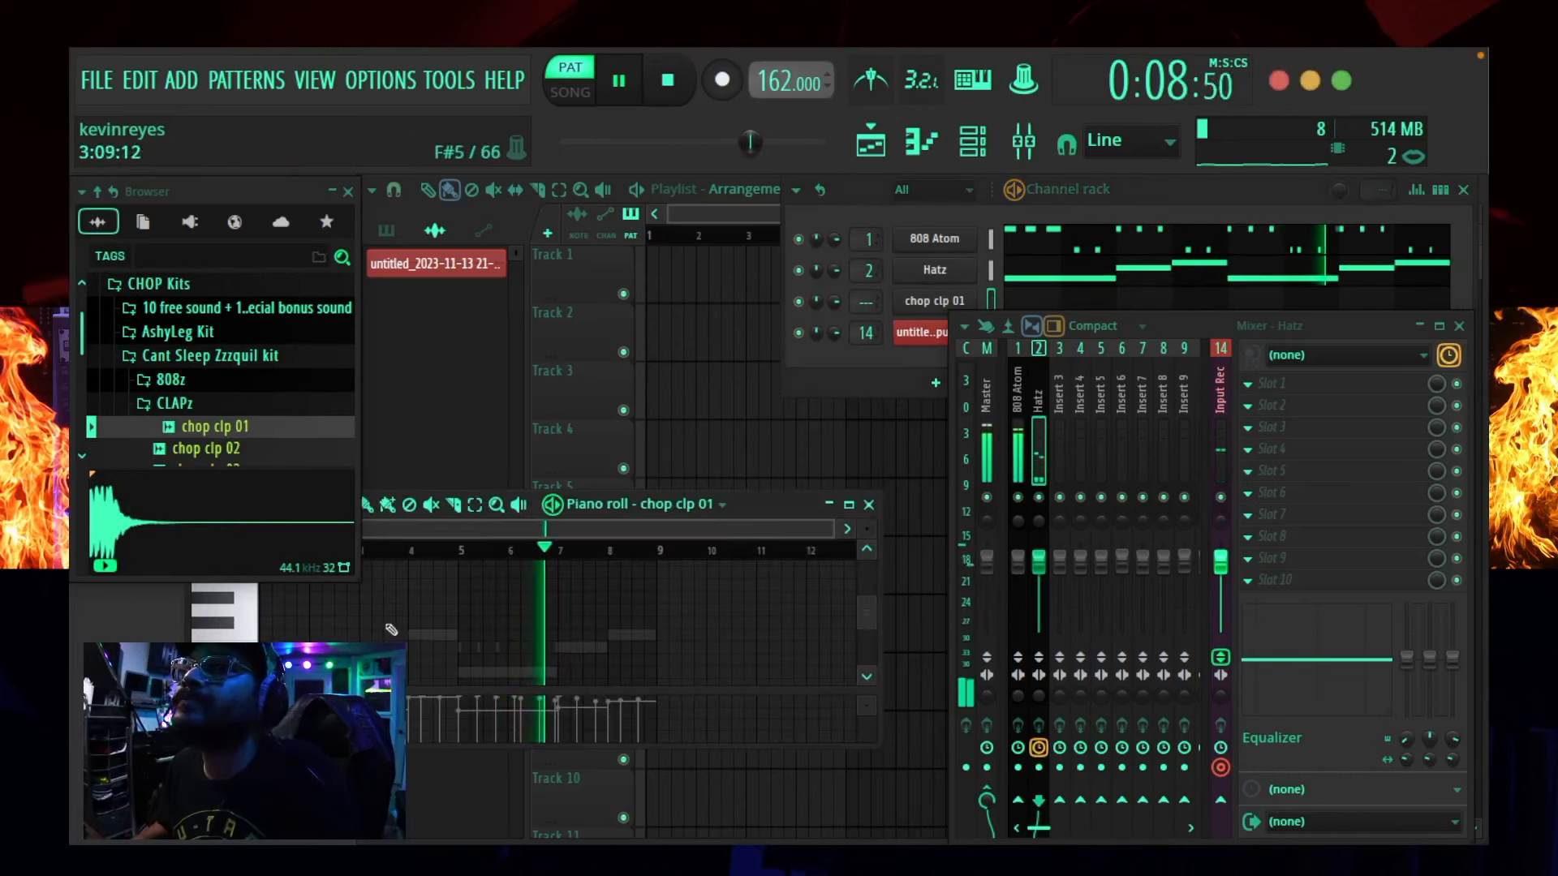
- Place a chop clp 01 note on E5 near the middle of bars 1 and 2, checking against playback
{"action": "key", "text": "space"}
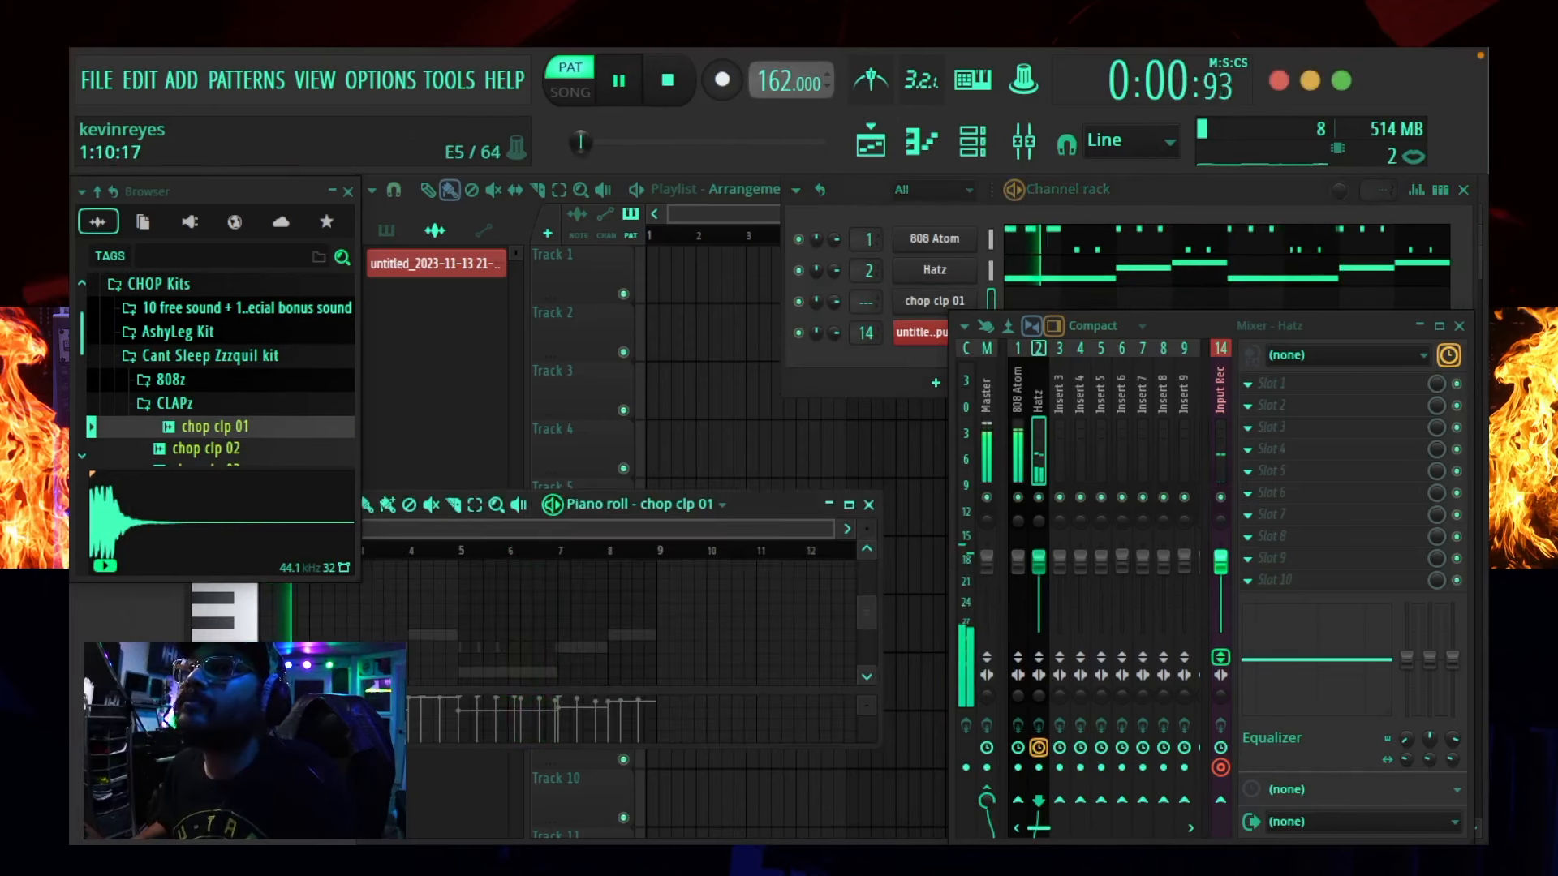
{"action": "key", "text": "space"}
{"action": "key", "text": "space"}
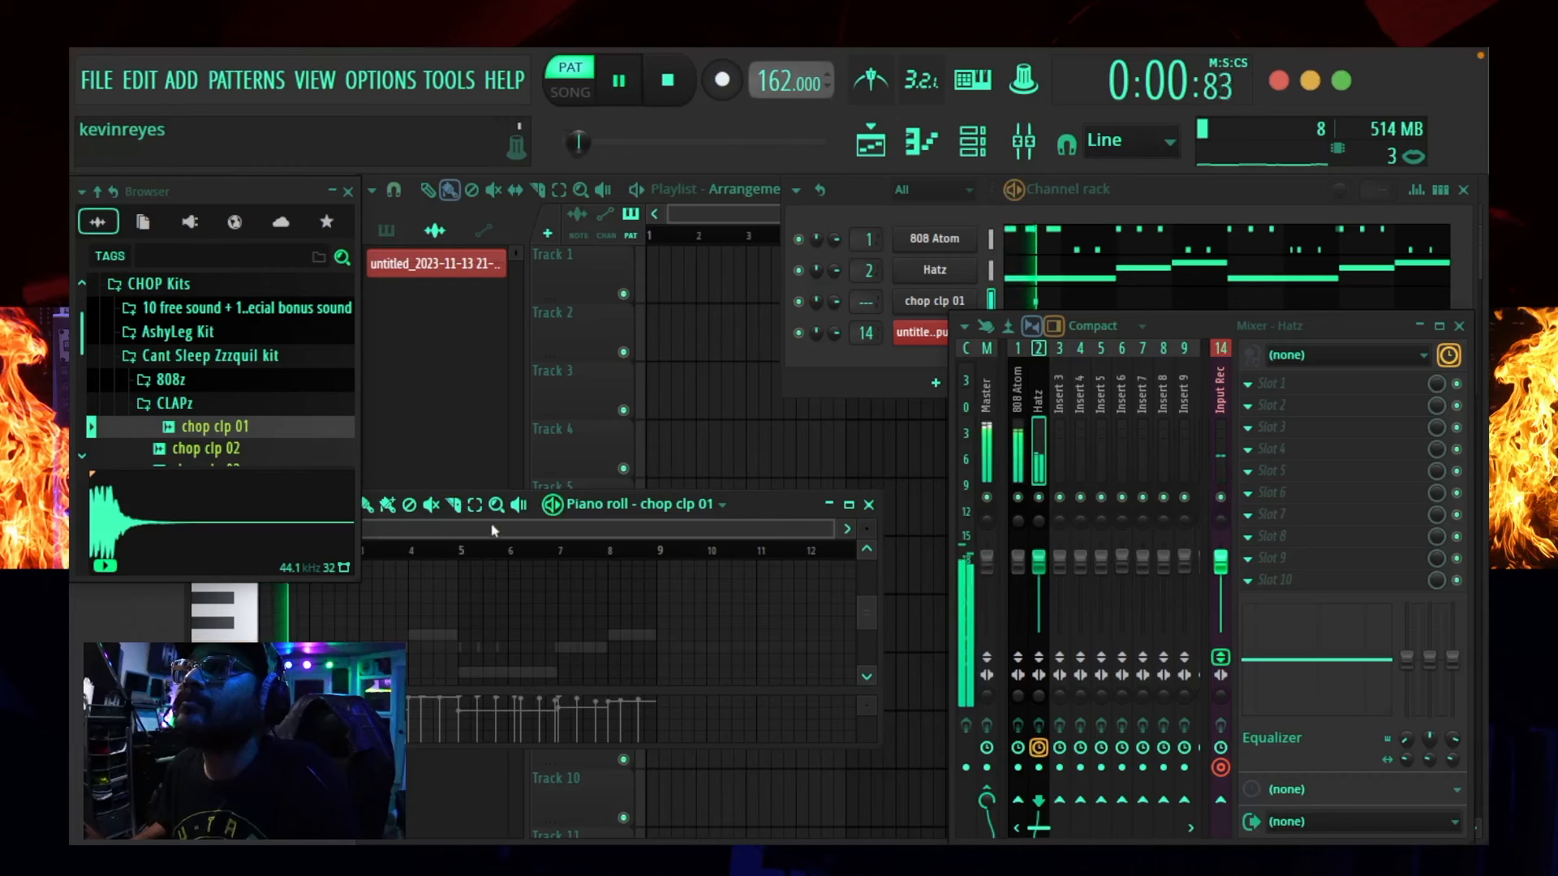
{"action": "left_click", "coordinate": [800, 513]}
{"action": "key", "text": "space"}
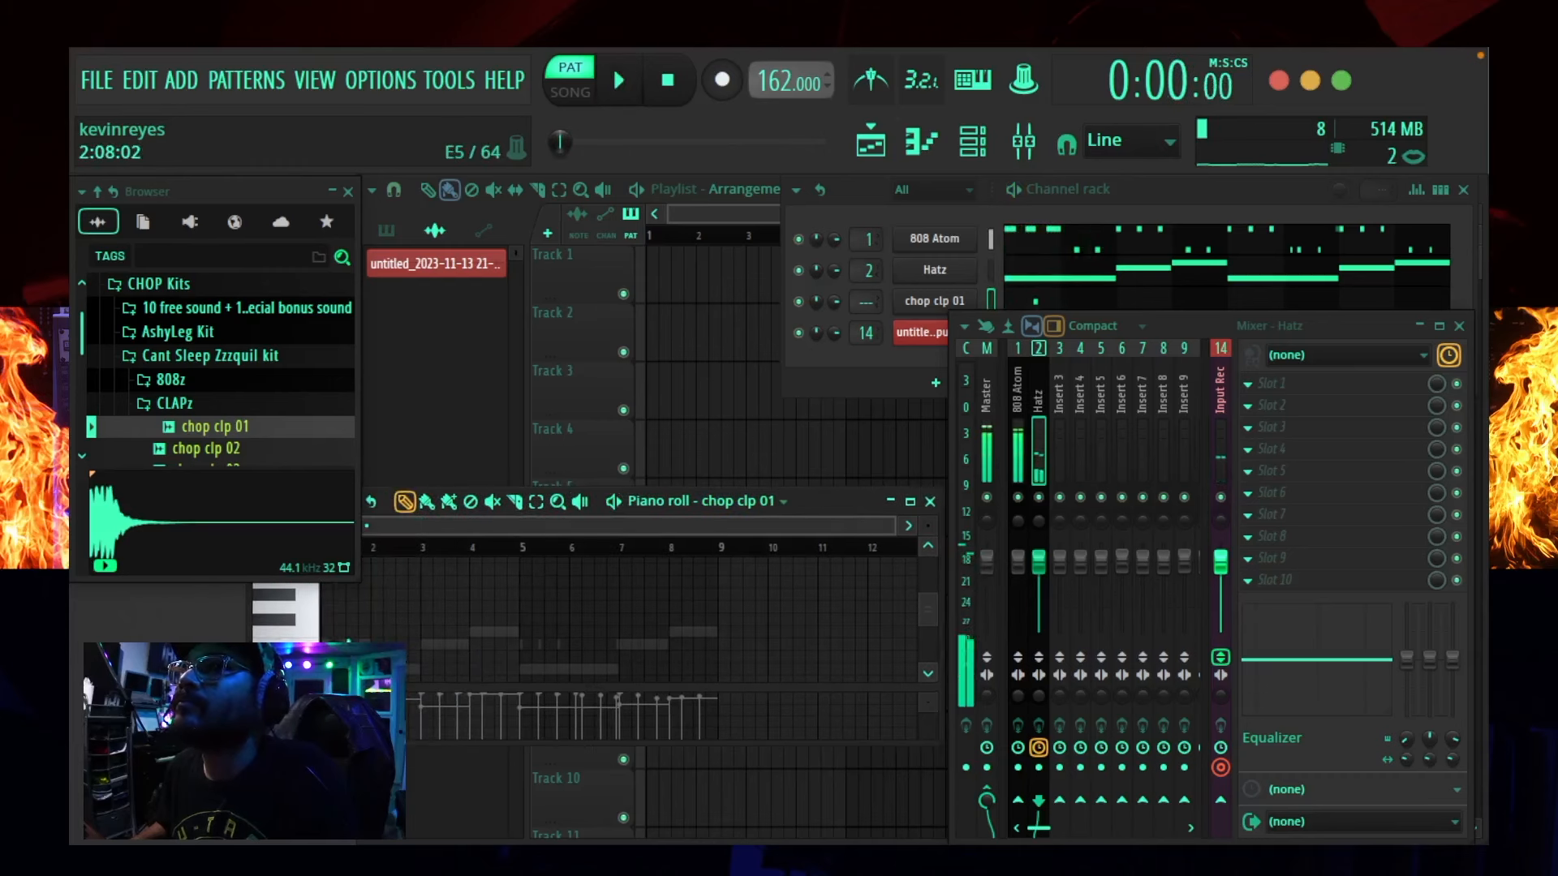
{"action": "key", "text": "space"}
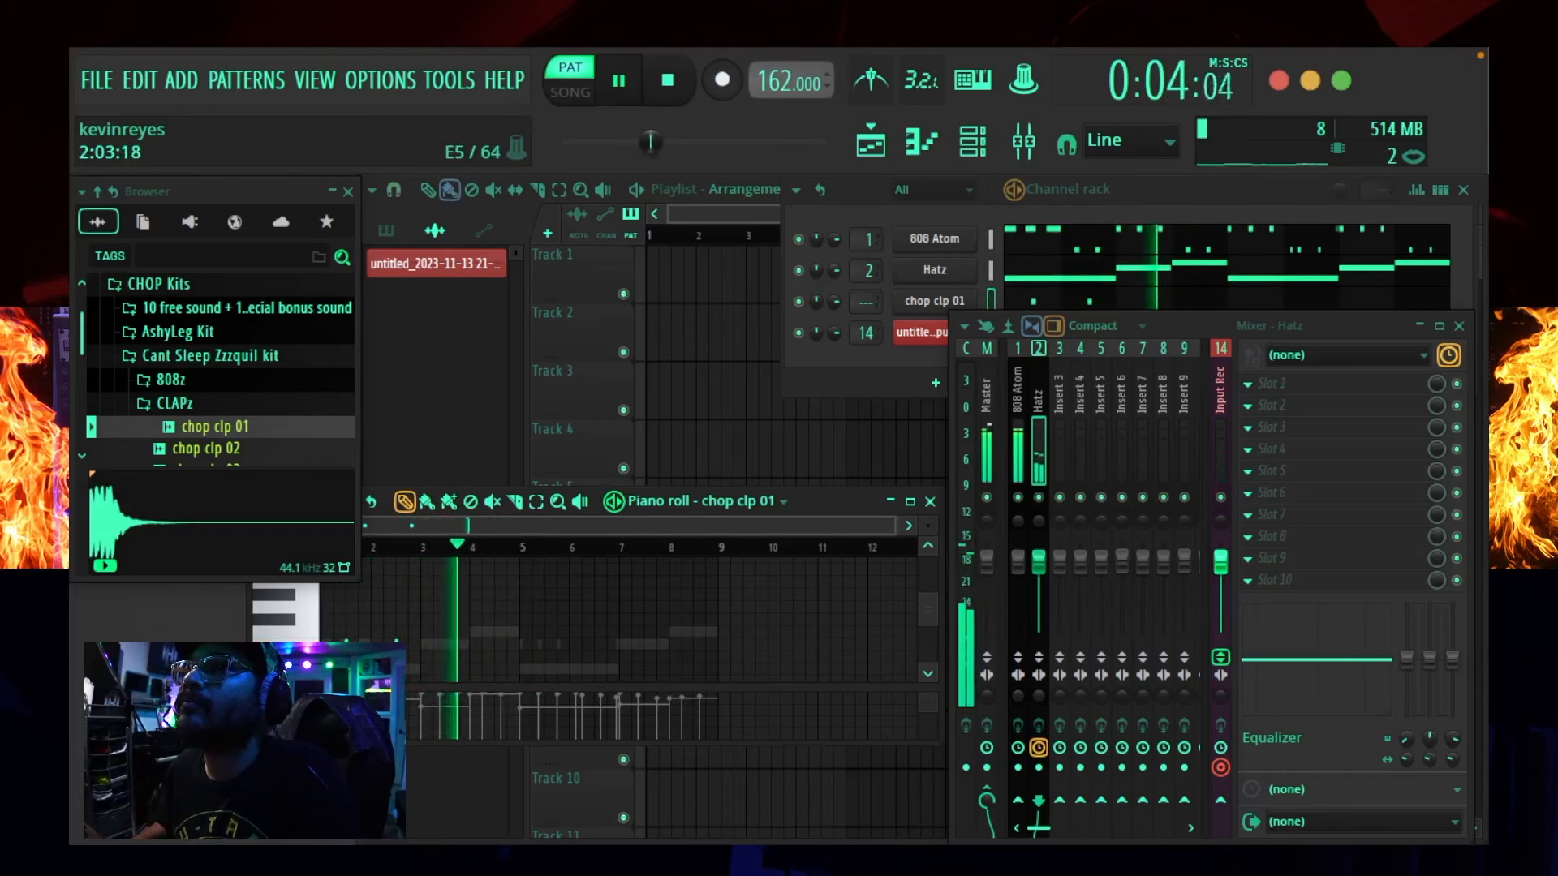
- Fine-tune the timing of the two E5 claps in bars 1 and 2 while replaying the pattern
{"action": "key", "text": "space"}
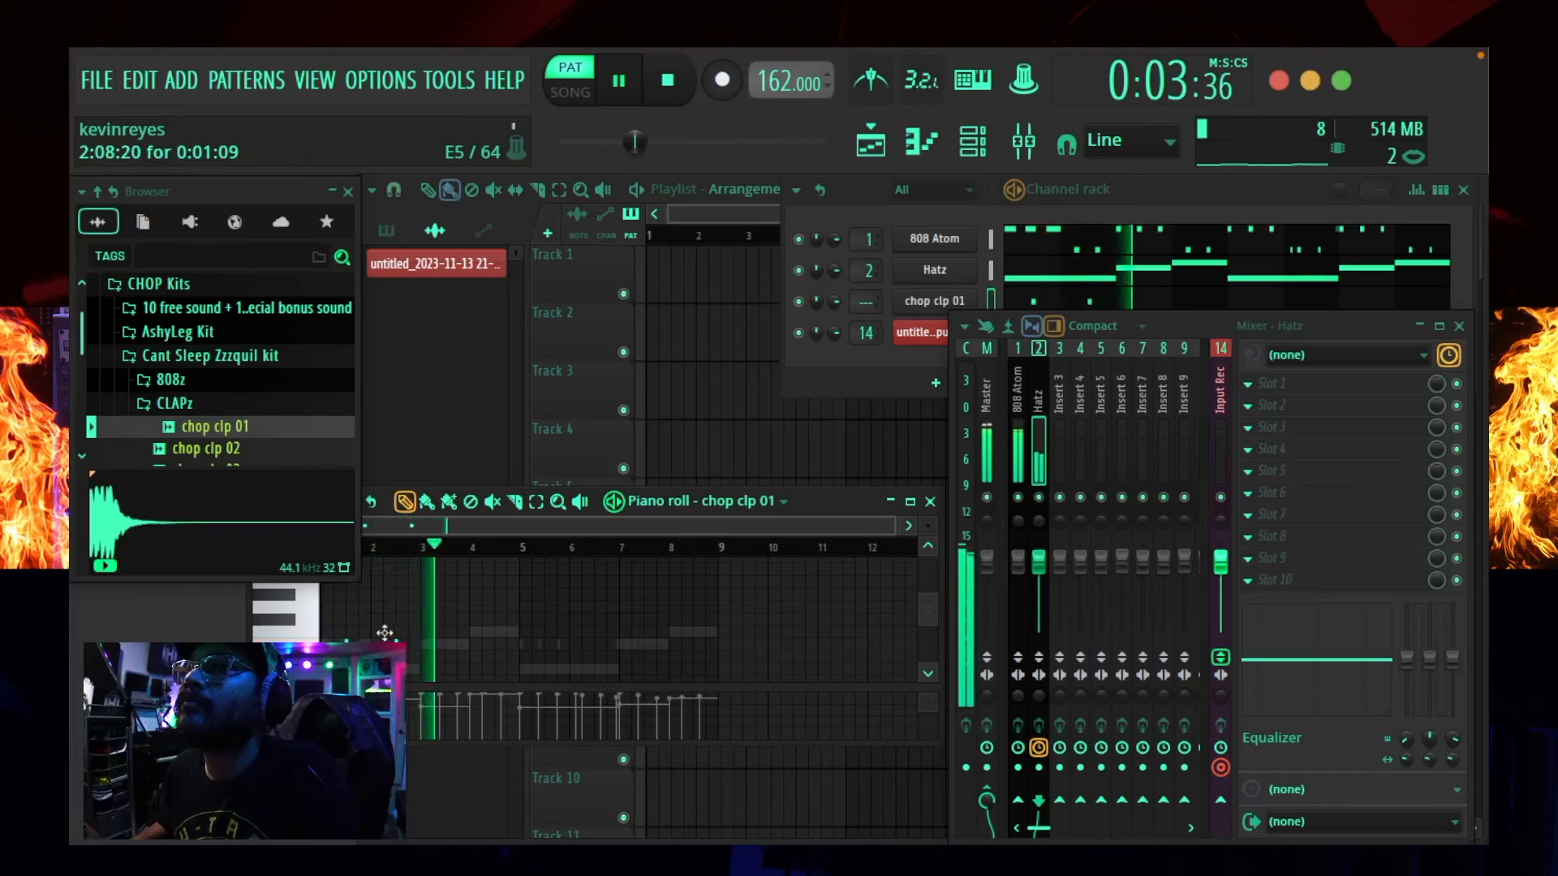
{"action": "key", "text": "space"}
{"action": "key", "text": "space"}
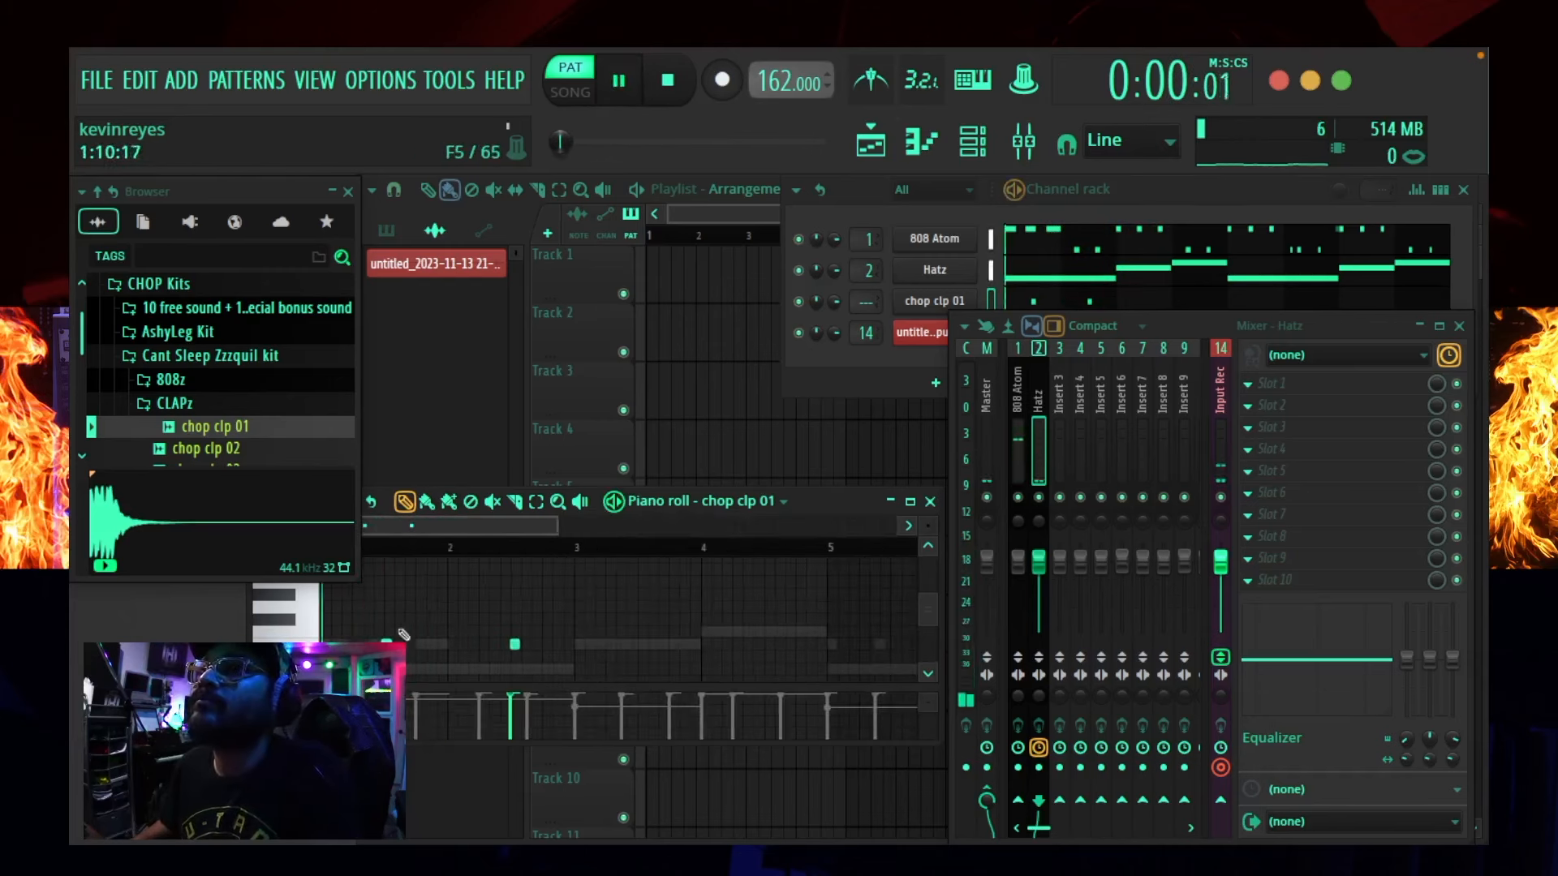
{"action": "key", "text": "space"}
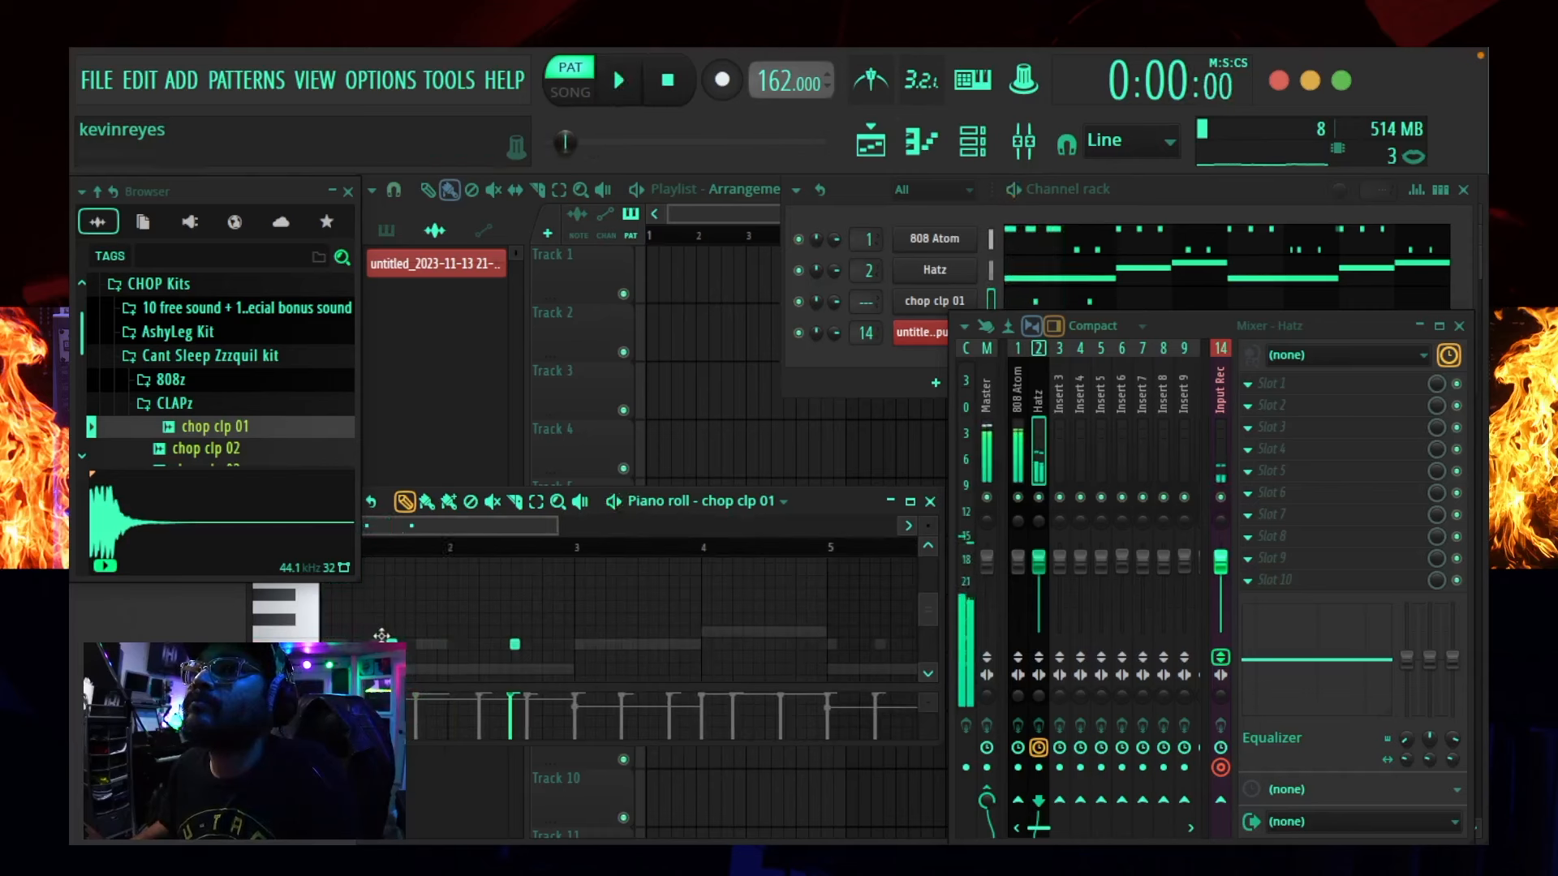
{"action": "key", "text": "space"}
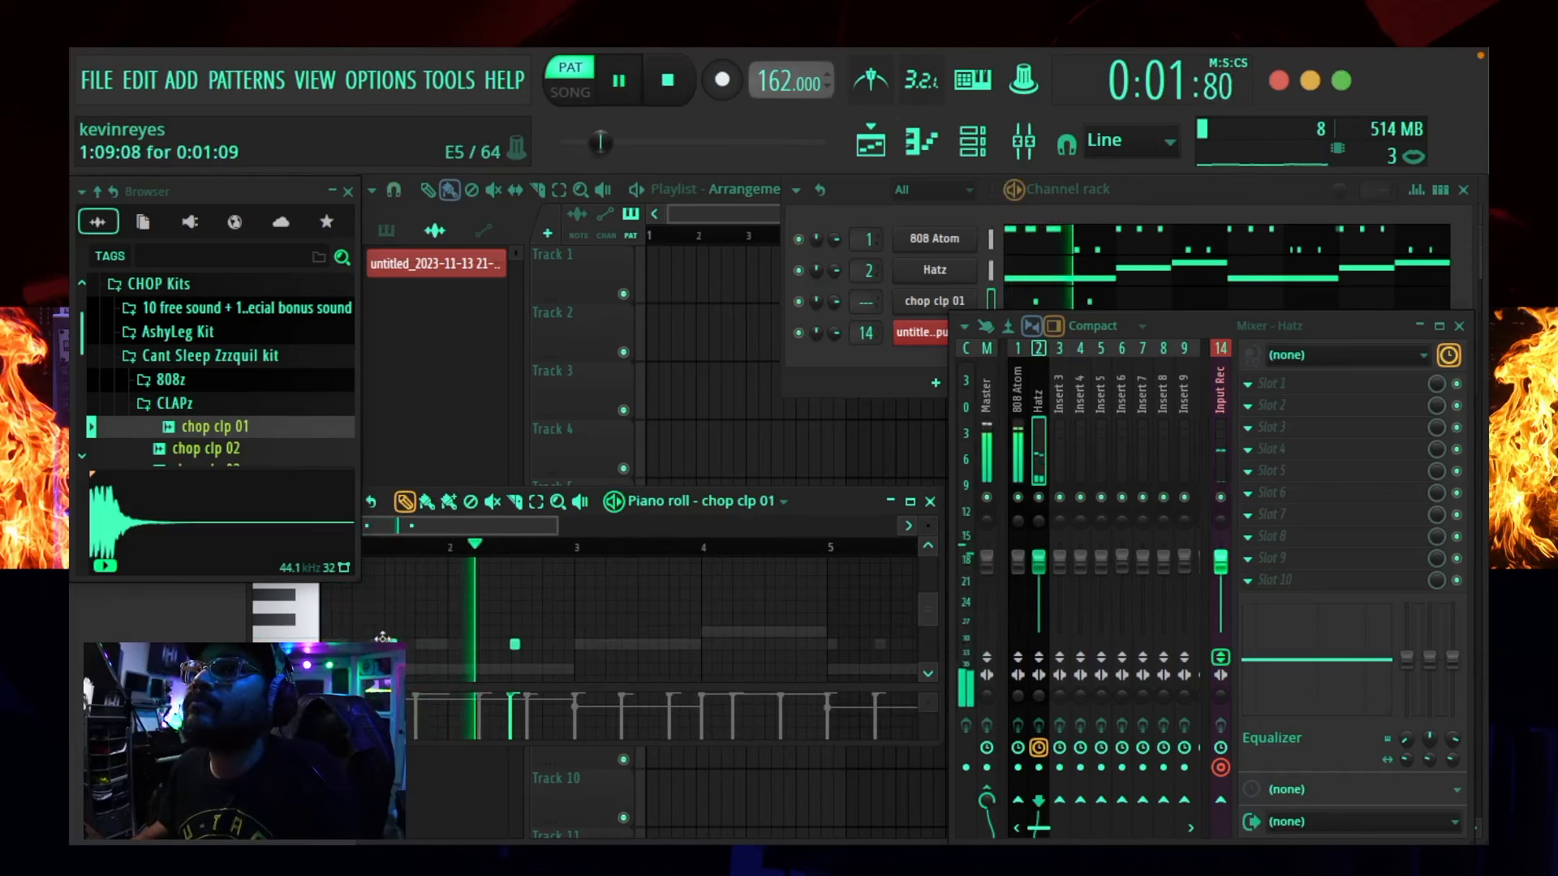
{"action": "key", "text": "space"}
{"action": "key", "text": "space"}
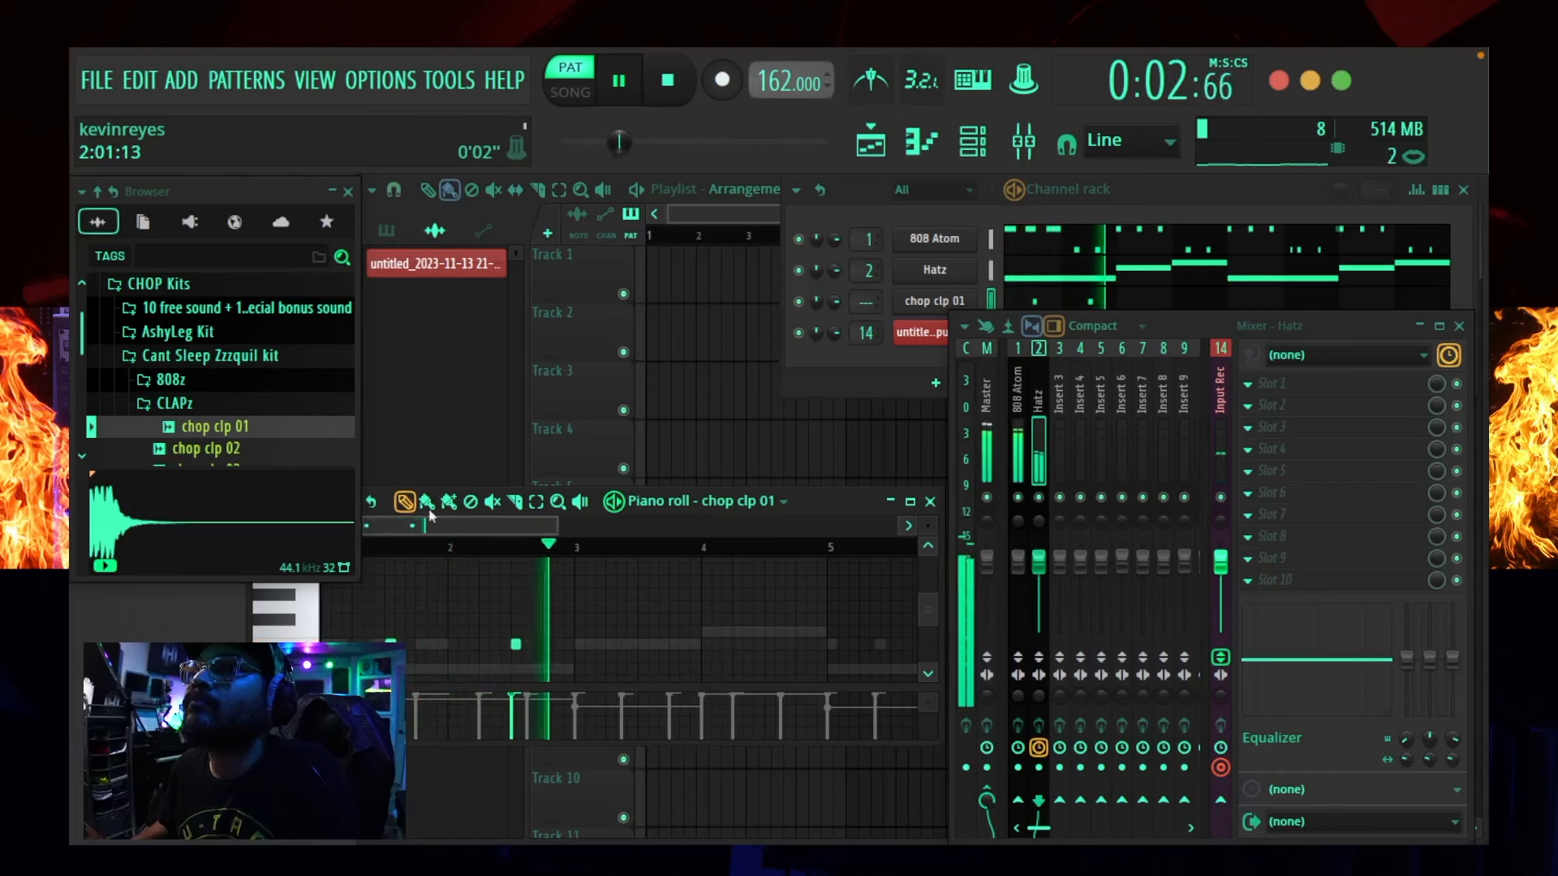
- Reposition the chop clp 01 piano roll to expose its tools and start of bar 1, and restart playback
{"action": "left_click_drag", "start_coordinate": [813, 501], "coordinate": [892, 495]}
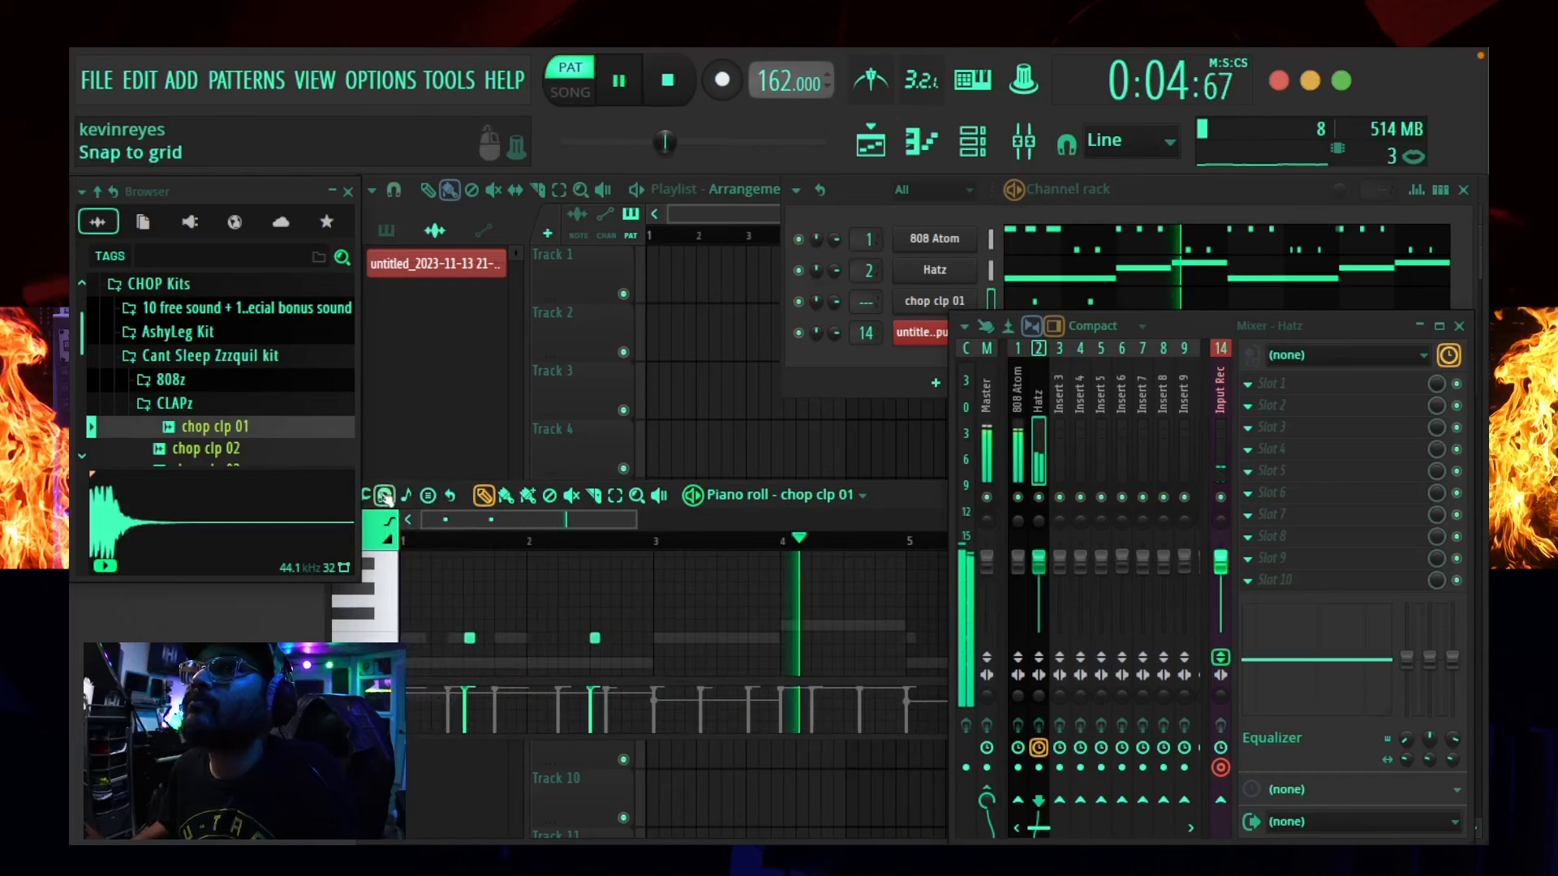
{"action": "left_click", "coordinate": [450, 495]}
{"action": "left_click", "coordinate": [409, 528]}
{"action": "key", "text": "space"}
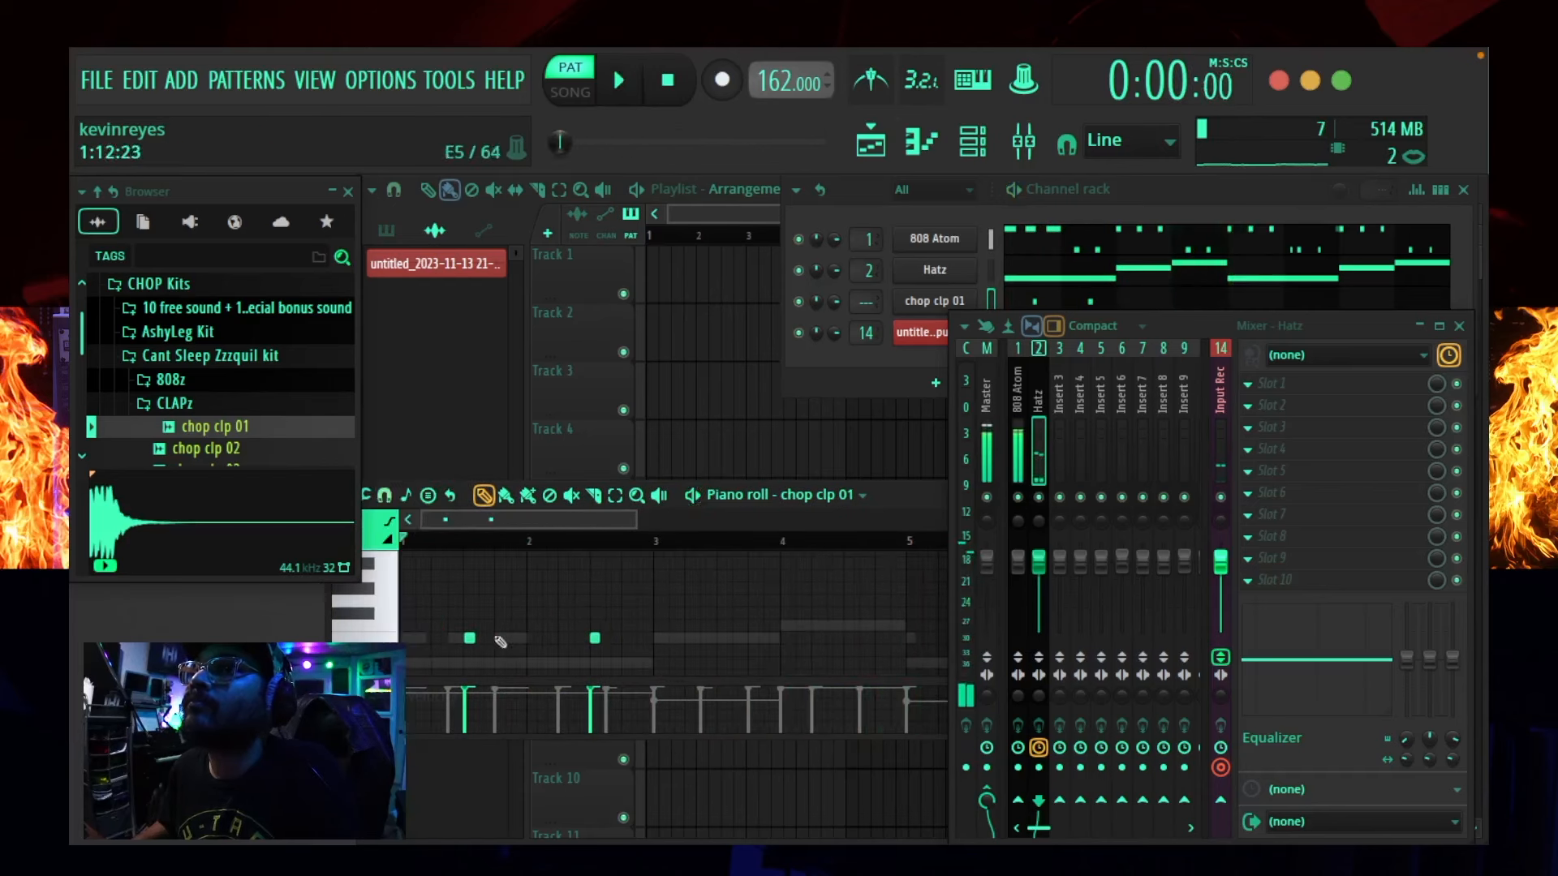
{"action": "key", "text": "space"}
- Switch the piano roll to 808 Atom and select Pattern 1 in the playlist's list of patterns
{"action": "right_click", "coordinate": [457, 635]}
{"action": "right_click", "coordinate": [457, 635]}
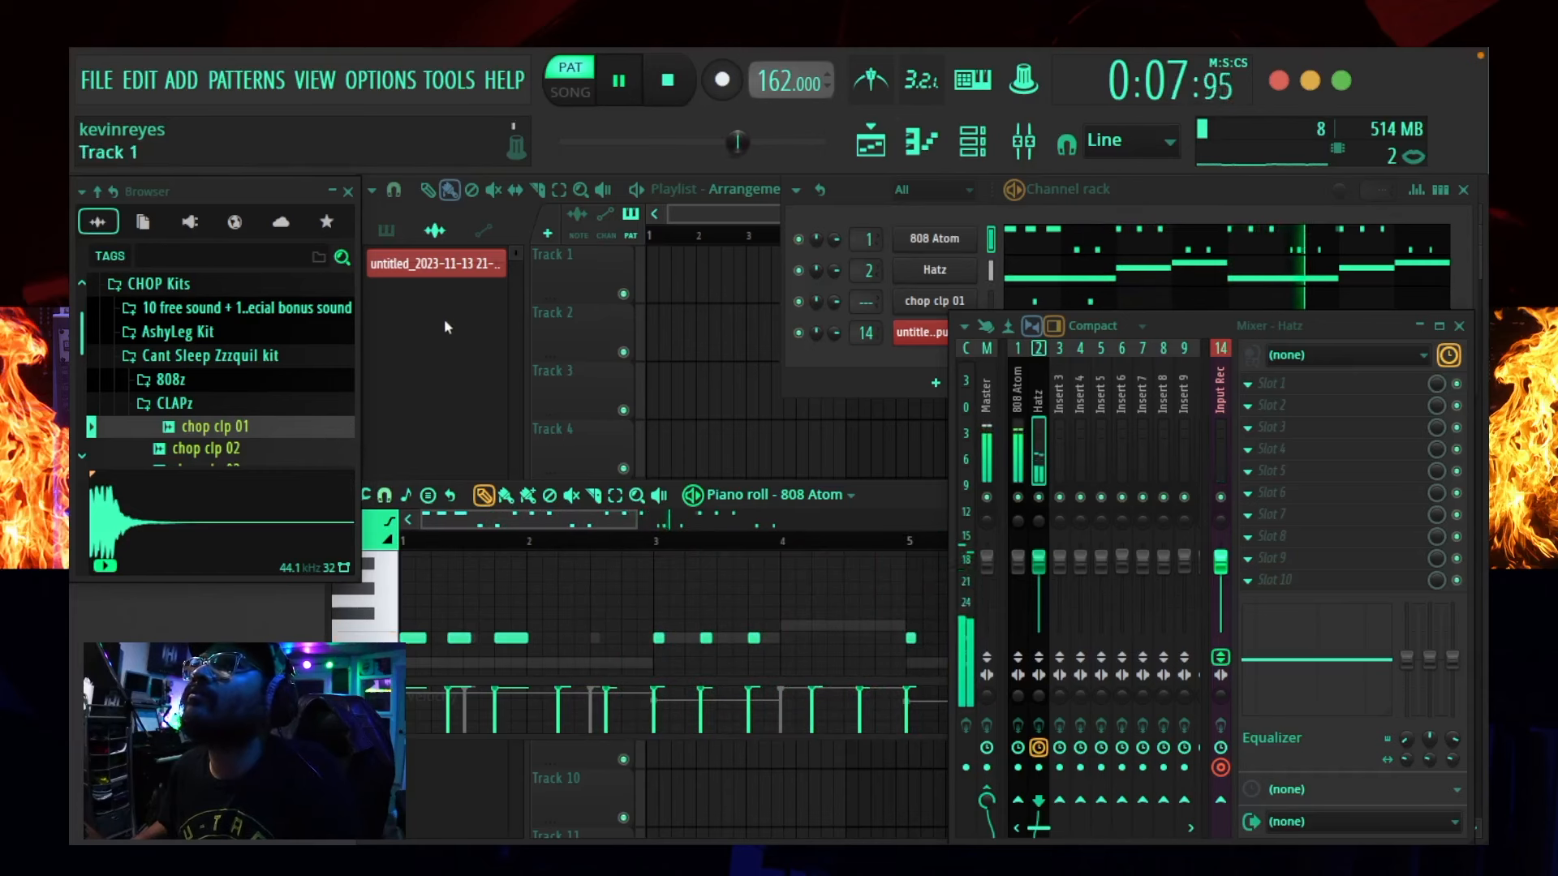
{"action": "left_click", "coordinate": [386, 230]}
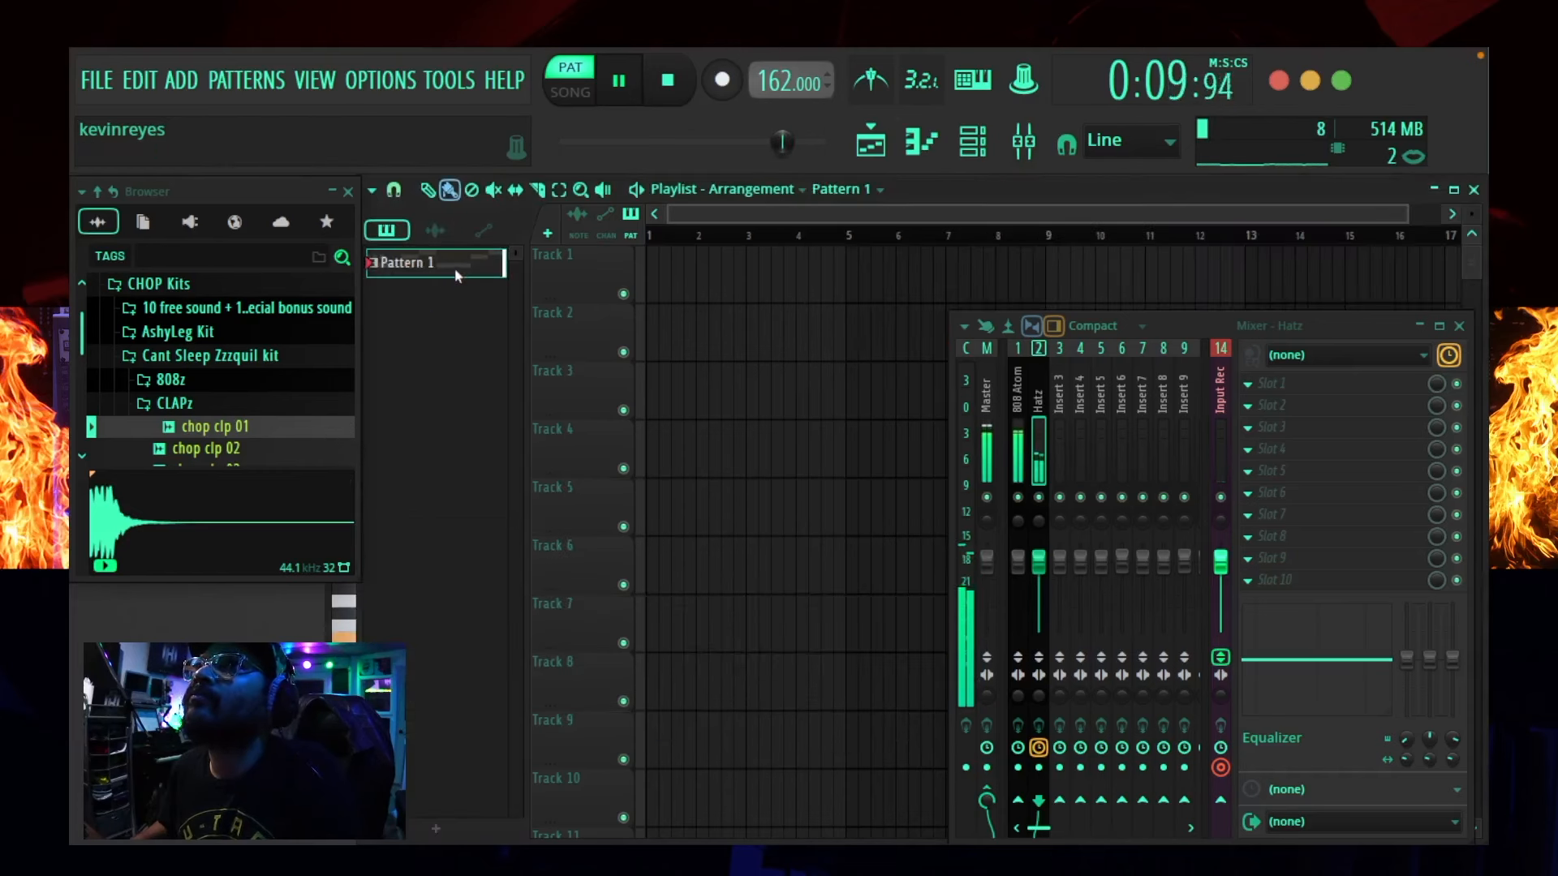
{"action": "double_click", "coordinate": [456, 272]}
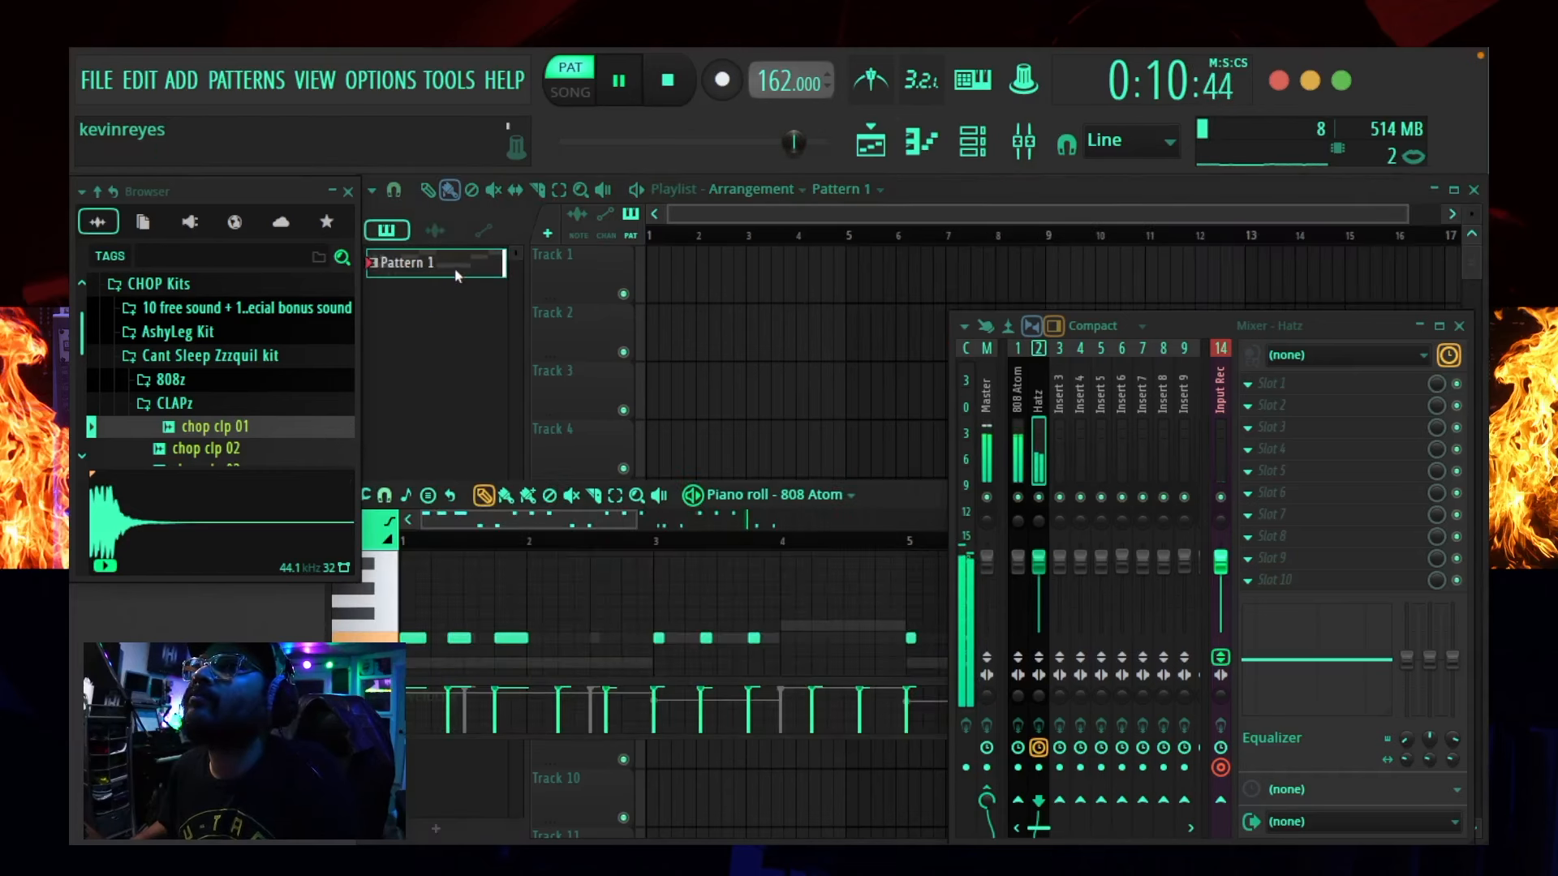
- Bring back the channel rack, reopen the chop clp 01 piano roll and stop playback
{"action": "left_click", "coordinate": [972, 140]}
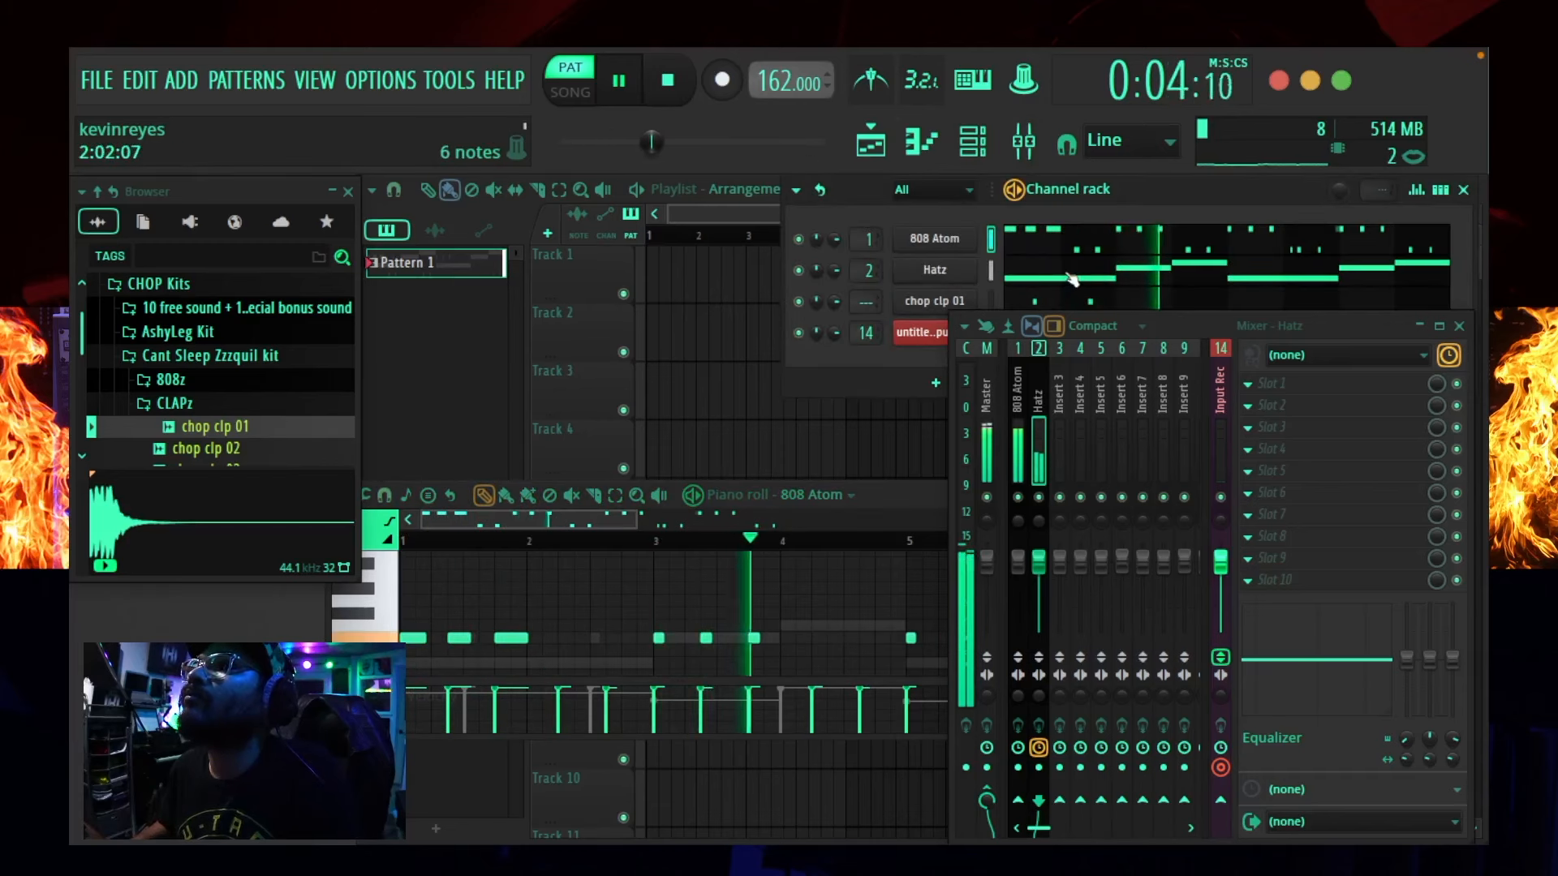
{"action": "left_click", "coordinate": [1059, 299]}
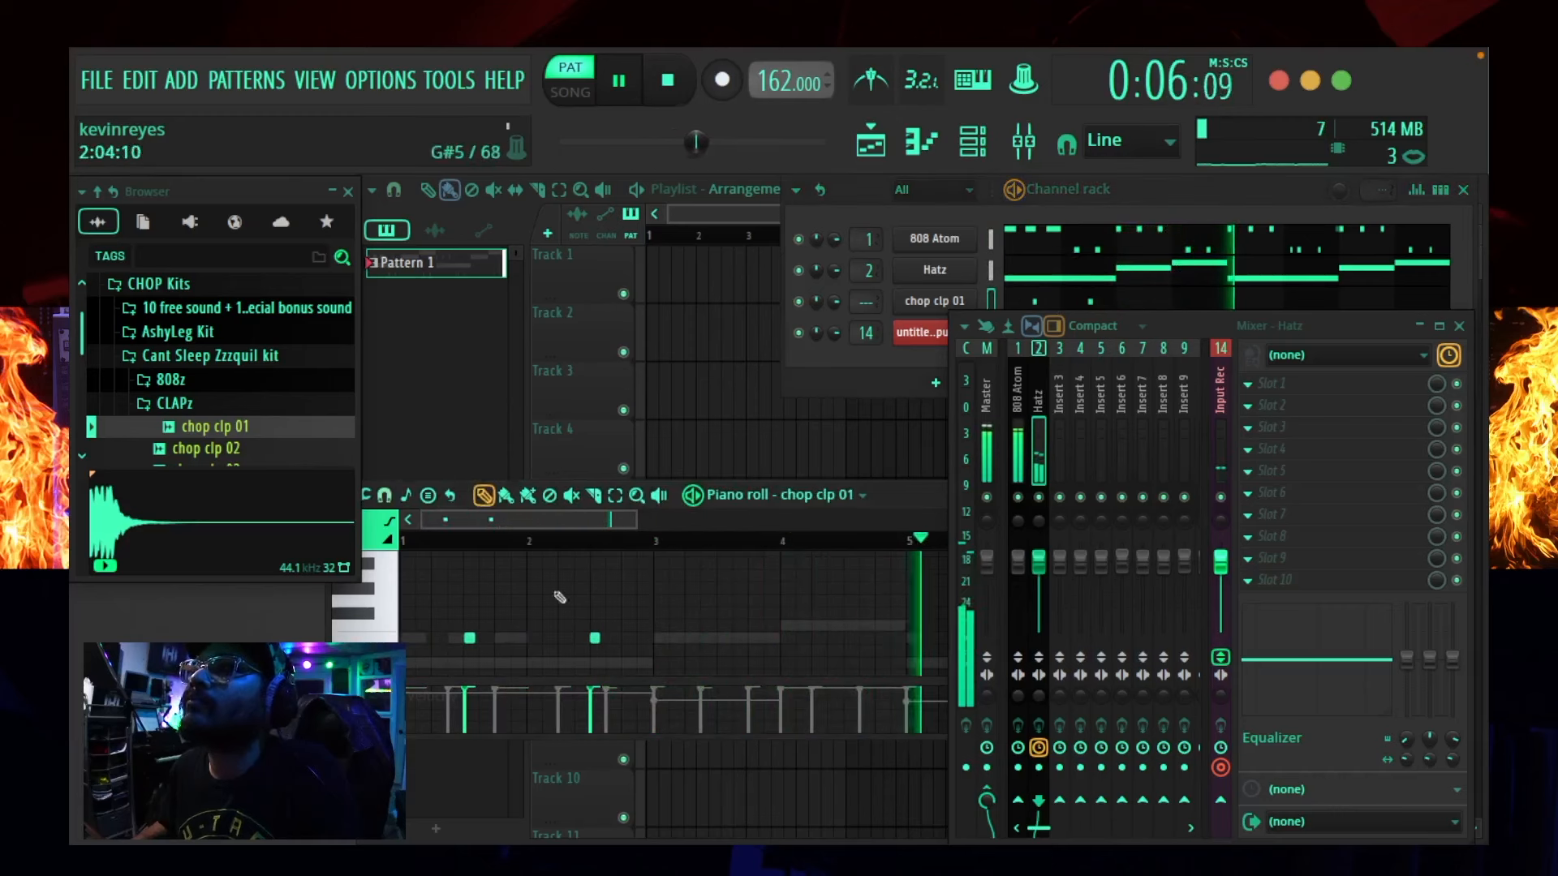
{"action": "key", "text": "space"}
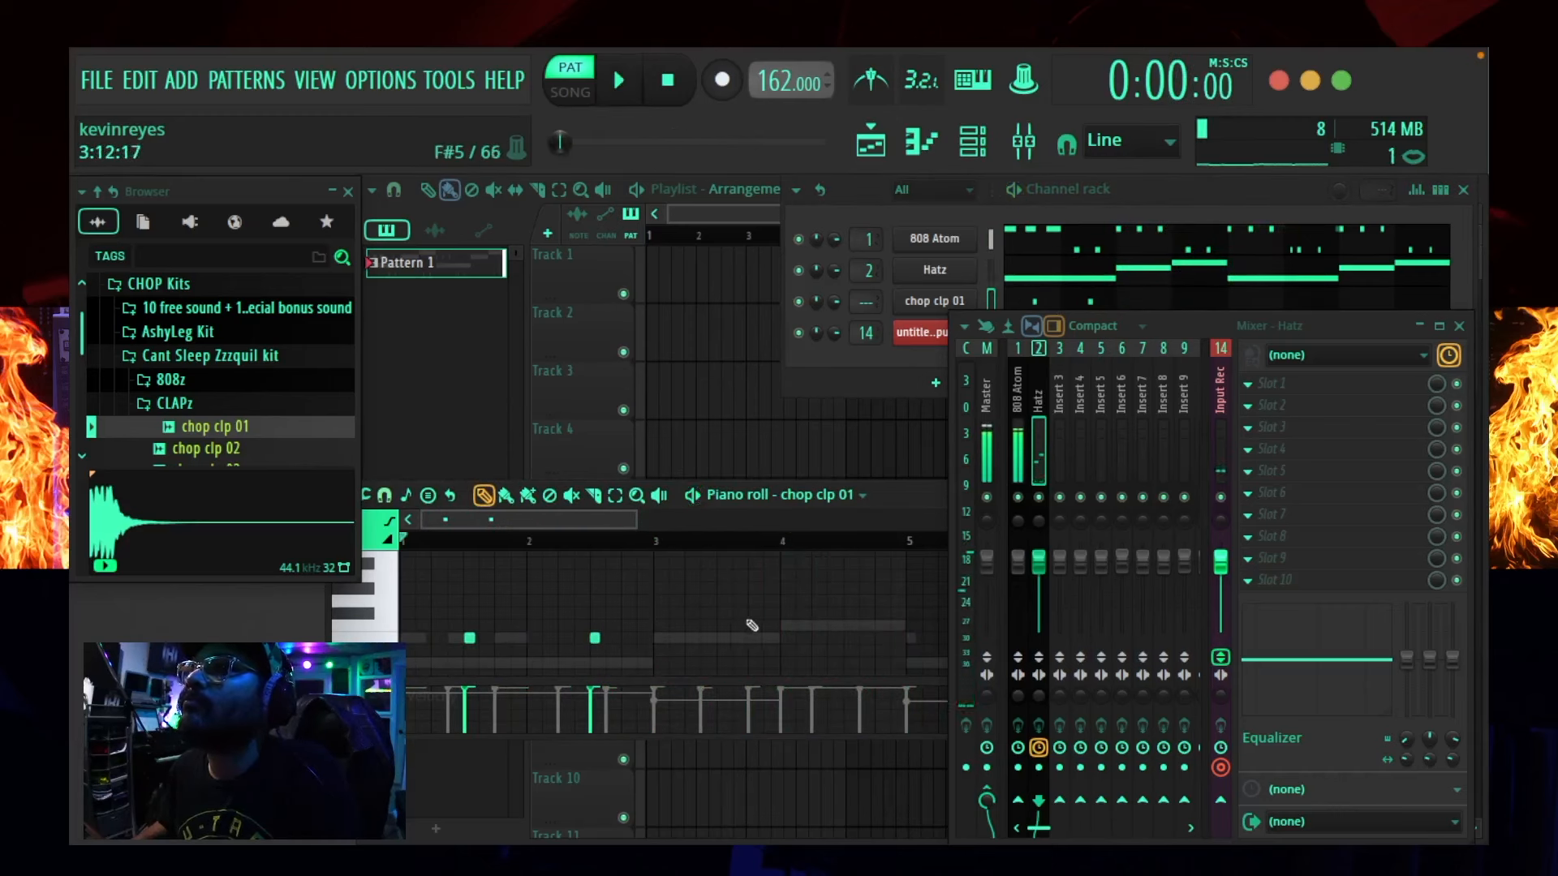
- Duplicate the chop clp 01 claps until they fill eight bars, listen to the pattern, then close the piano roll and stop playback
{"action": "key", "text": "b"}
{"action": "key", "text": "ctrl+a"}
{"action": "key", "text": "space"}
{"action": "key", "text": "ctrl+b"}
{"action": "left_click_drag", "start_coordinate": [636, 519], "coordinate": [974, 520]}
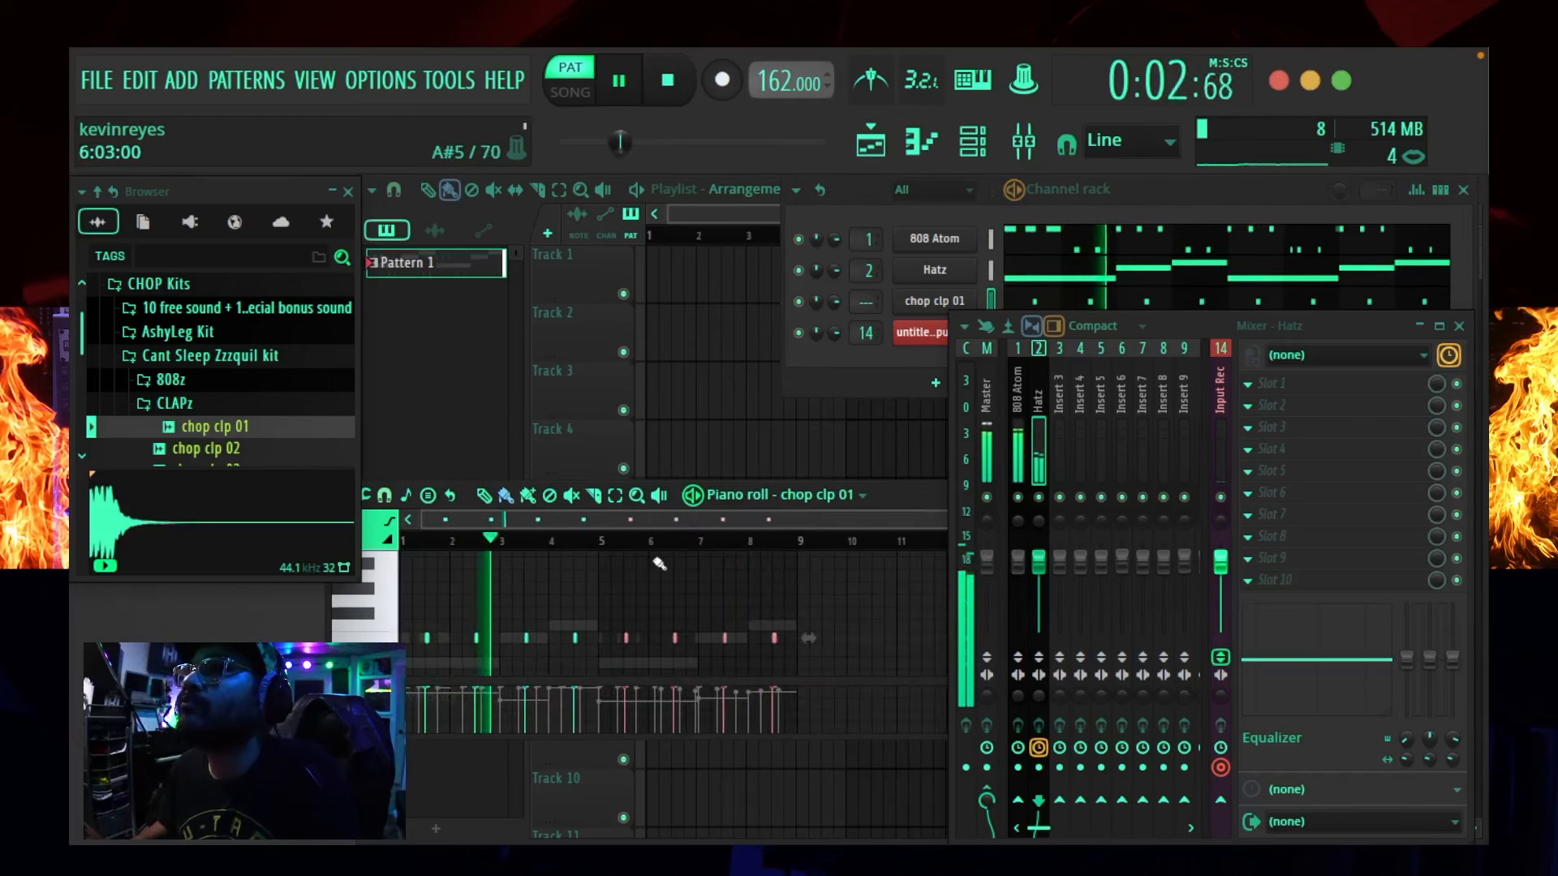
{"action": "left_click_drag", "start_coordinate": [870, 496], "coordinate": [615, 602]}
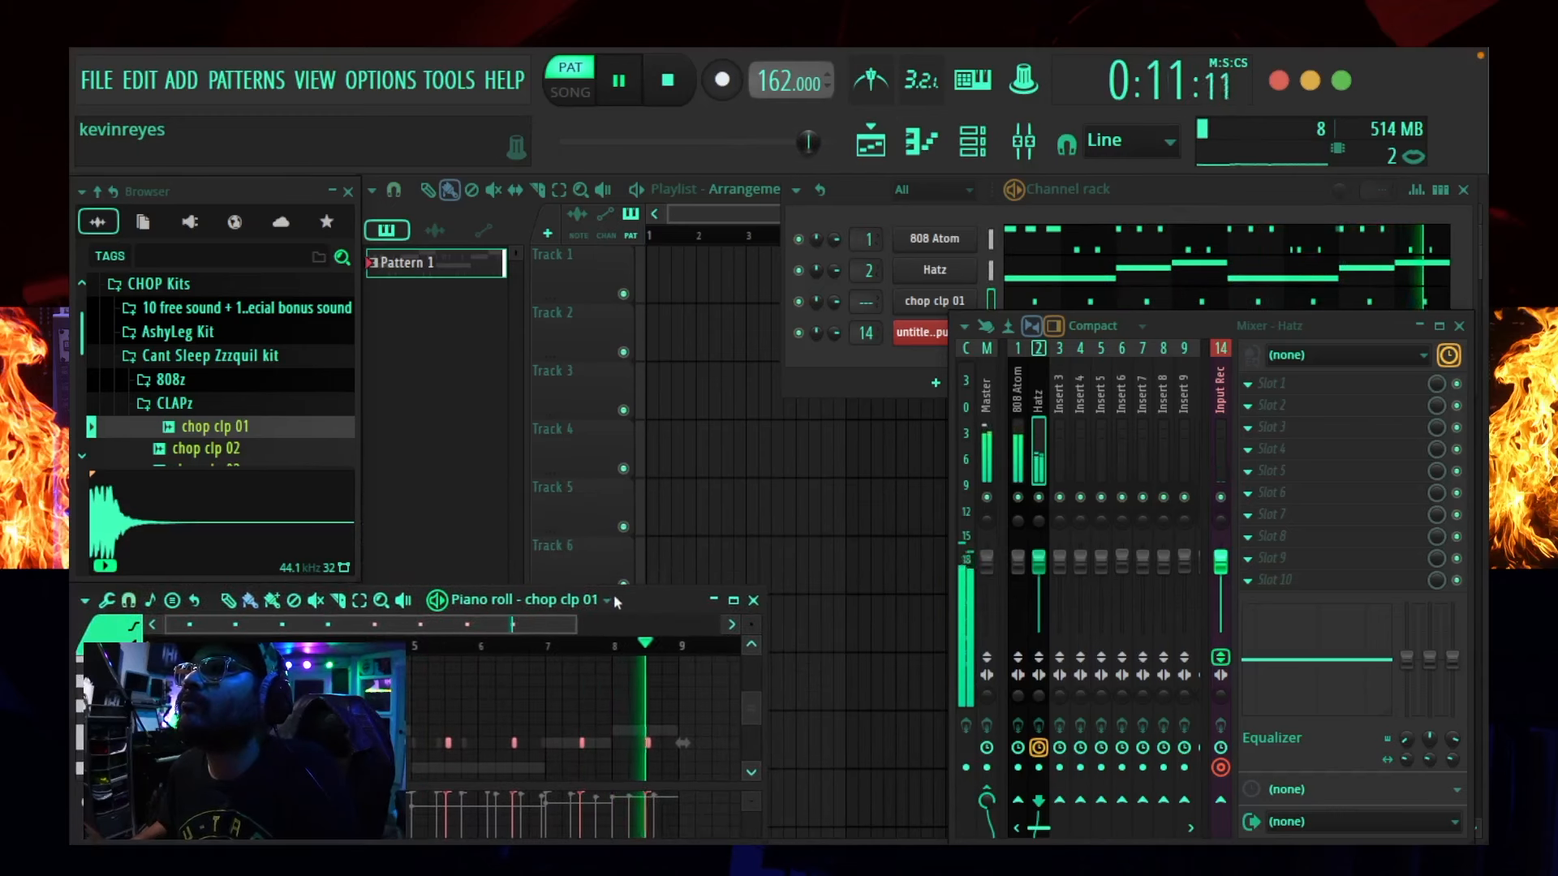
{"action": "left_click", "coordinate": [754, 601]}
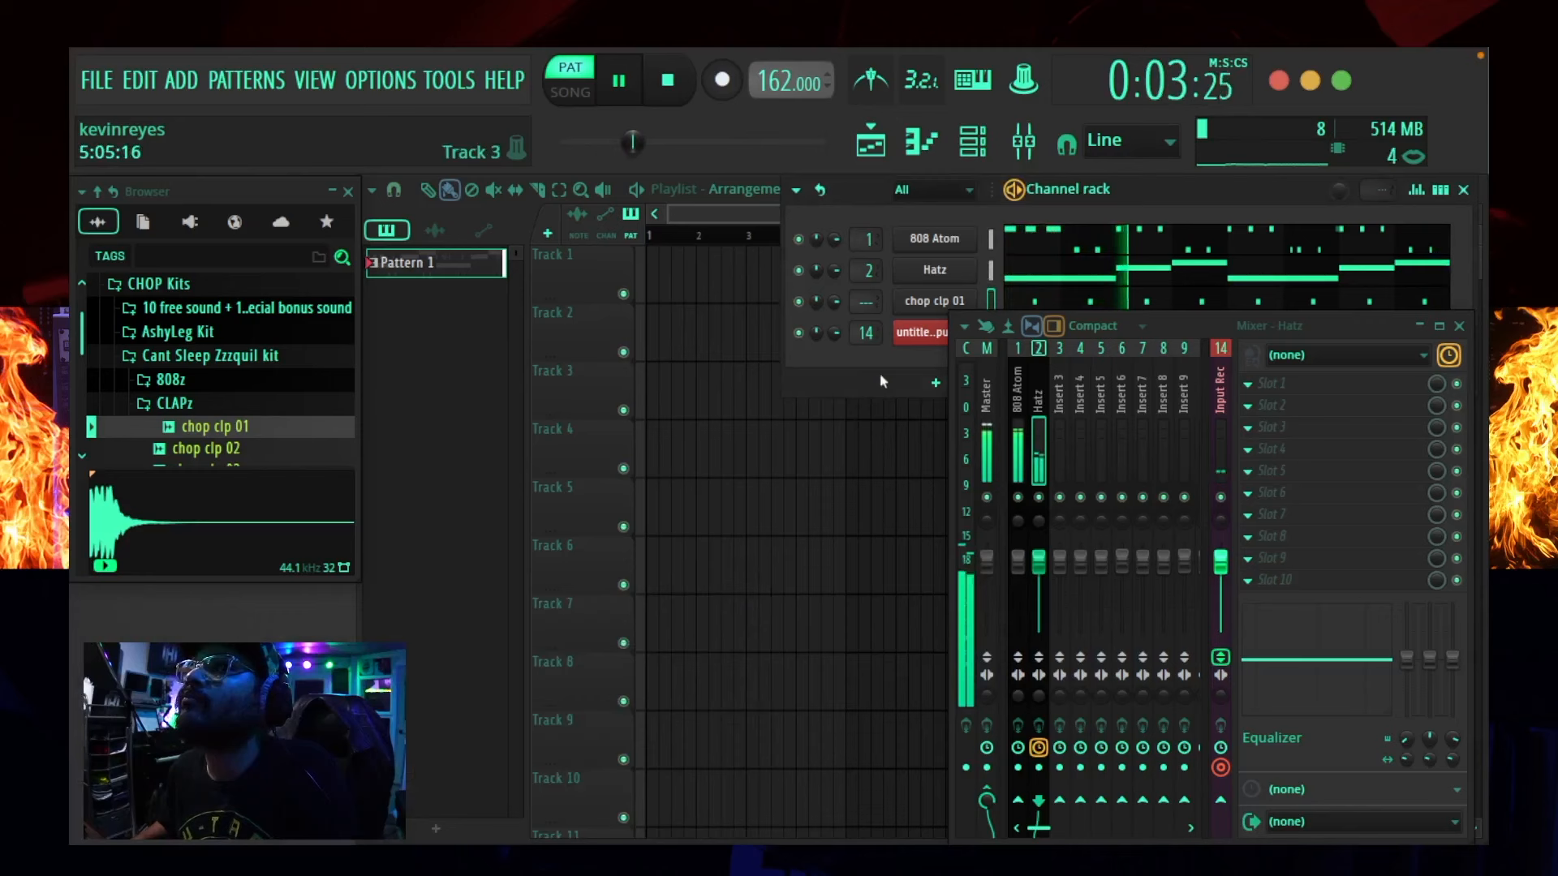
{"action": "key", "text": "space"}
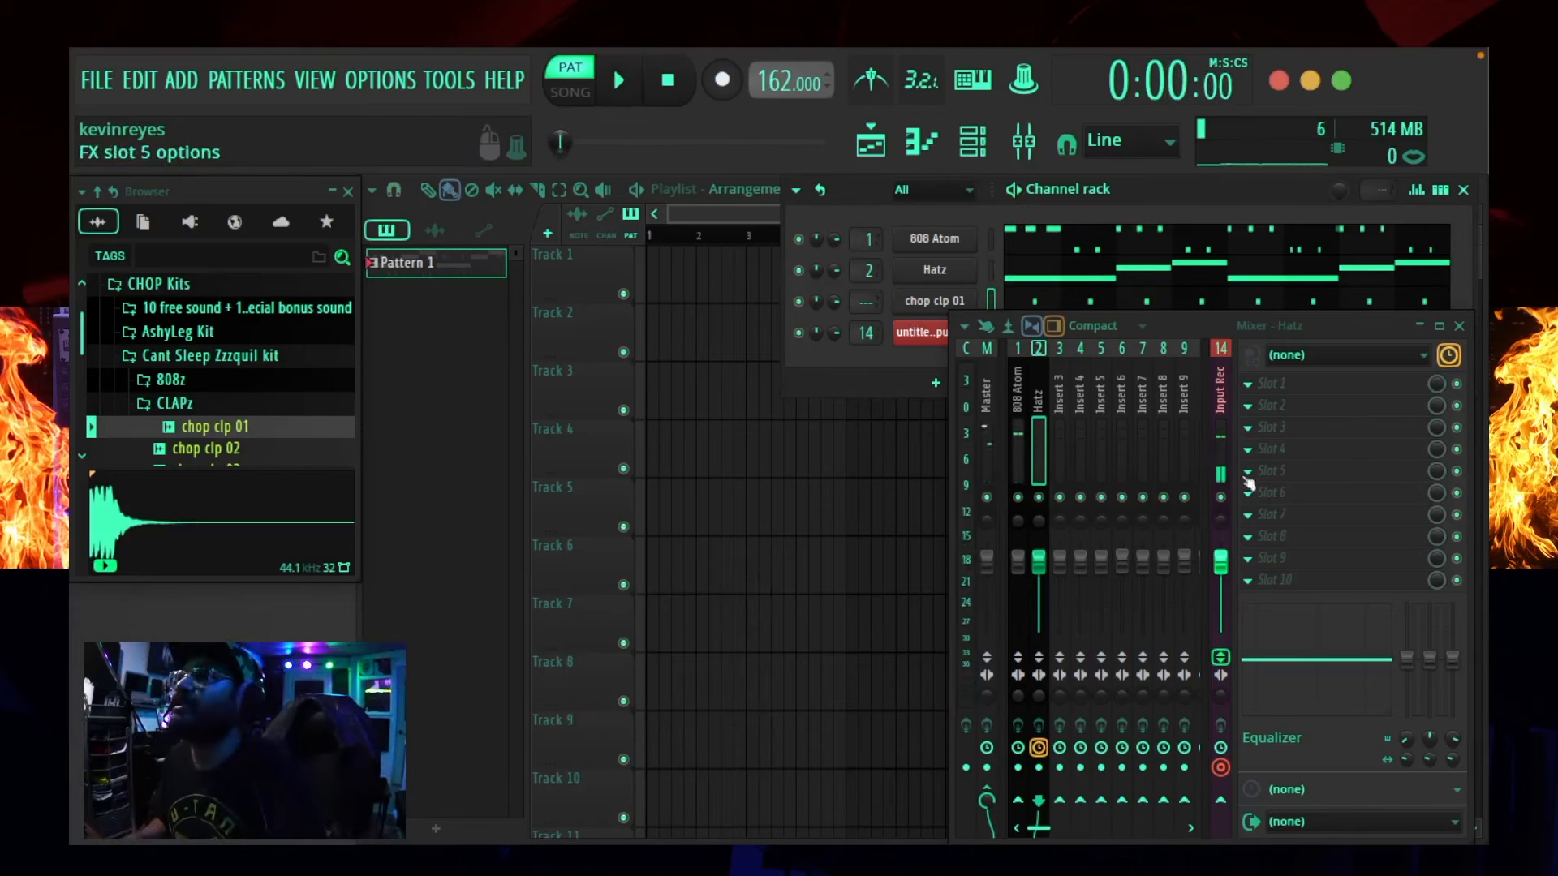
- Reopen the chop clp 01 piano roll and add extra claps in bars 1, 2 and 5 plus a three-clap roll in bar 7
{"action": "key", "text": "F7"}
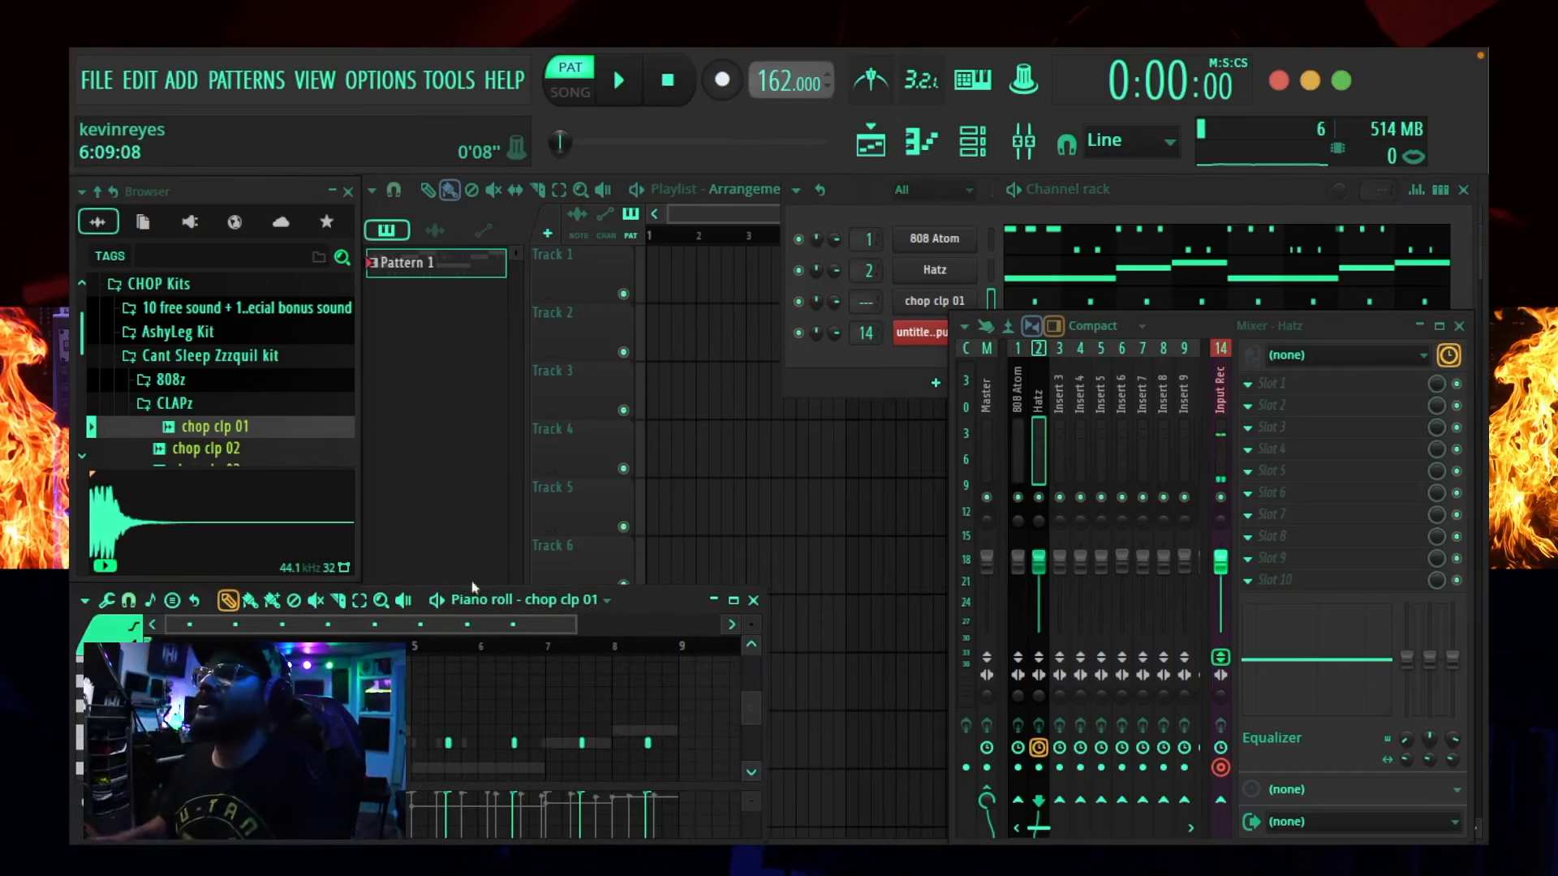
{"action": "left_click_drag", "start_coordinate": [569, 625], "coordinate": [346, 628]}
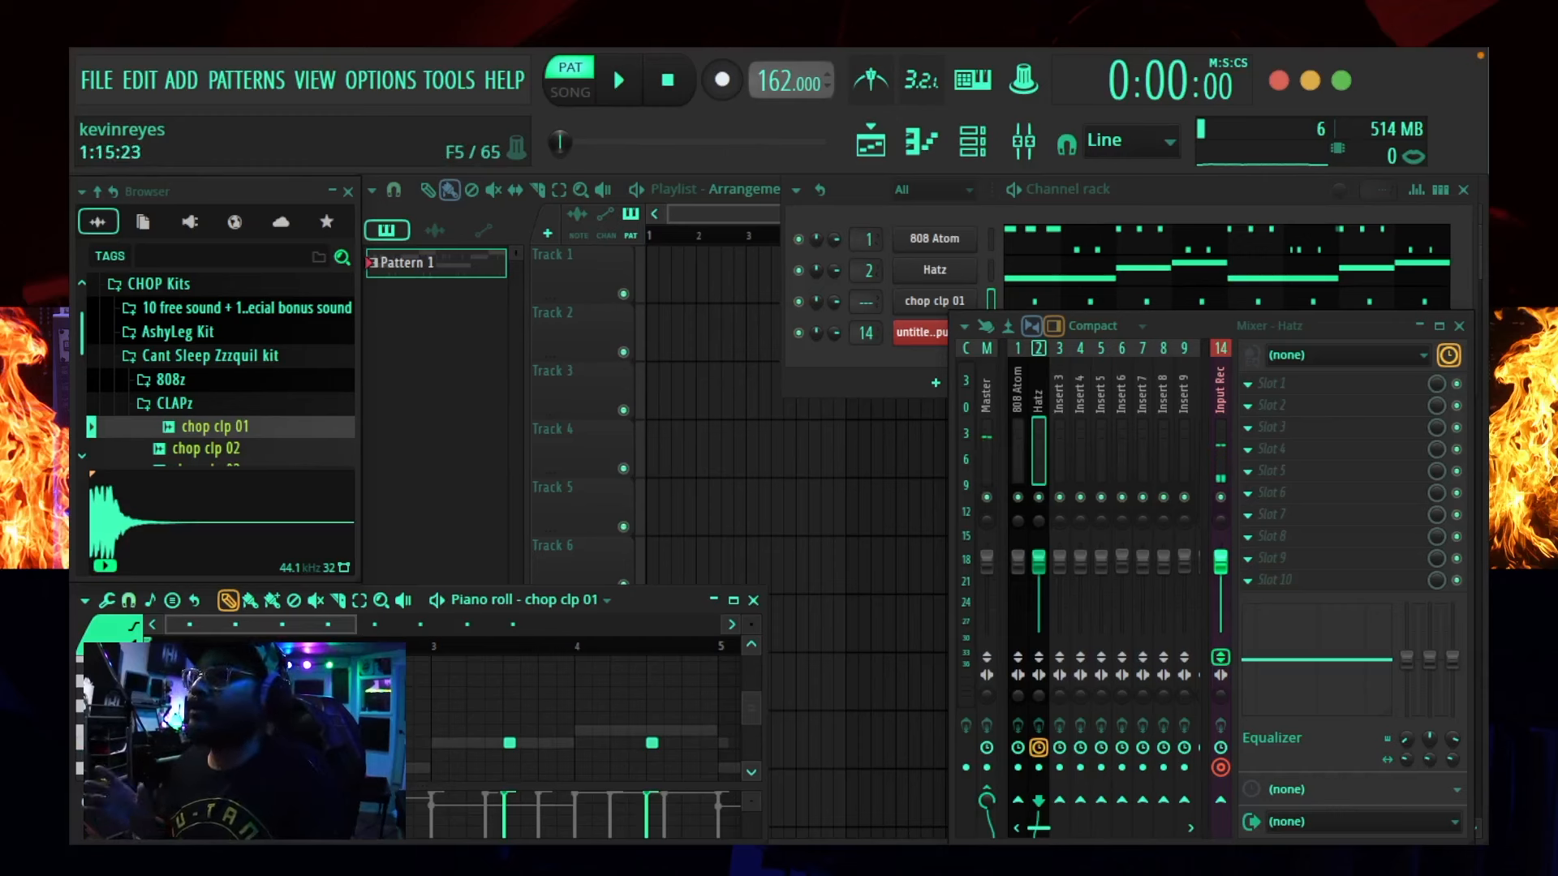
{"action": "key", "text": "space"}
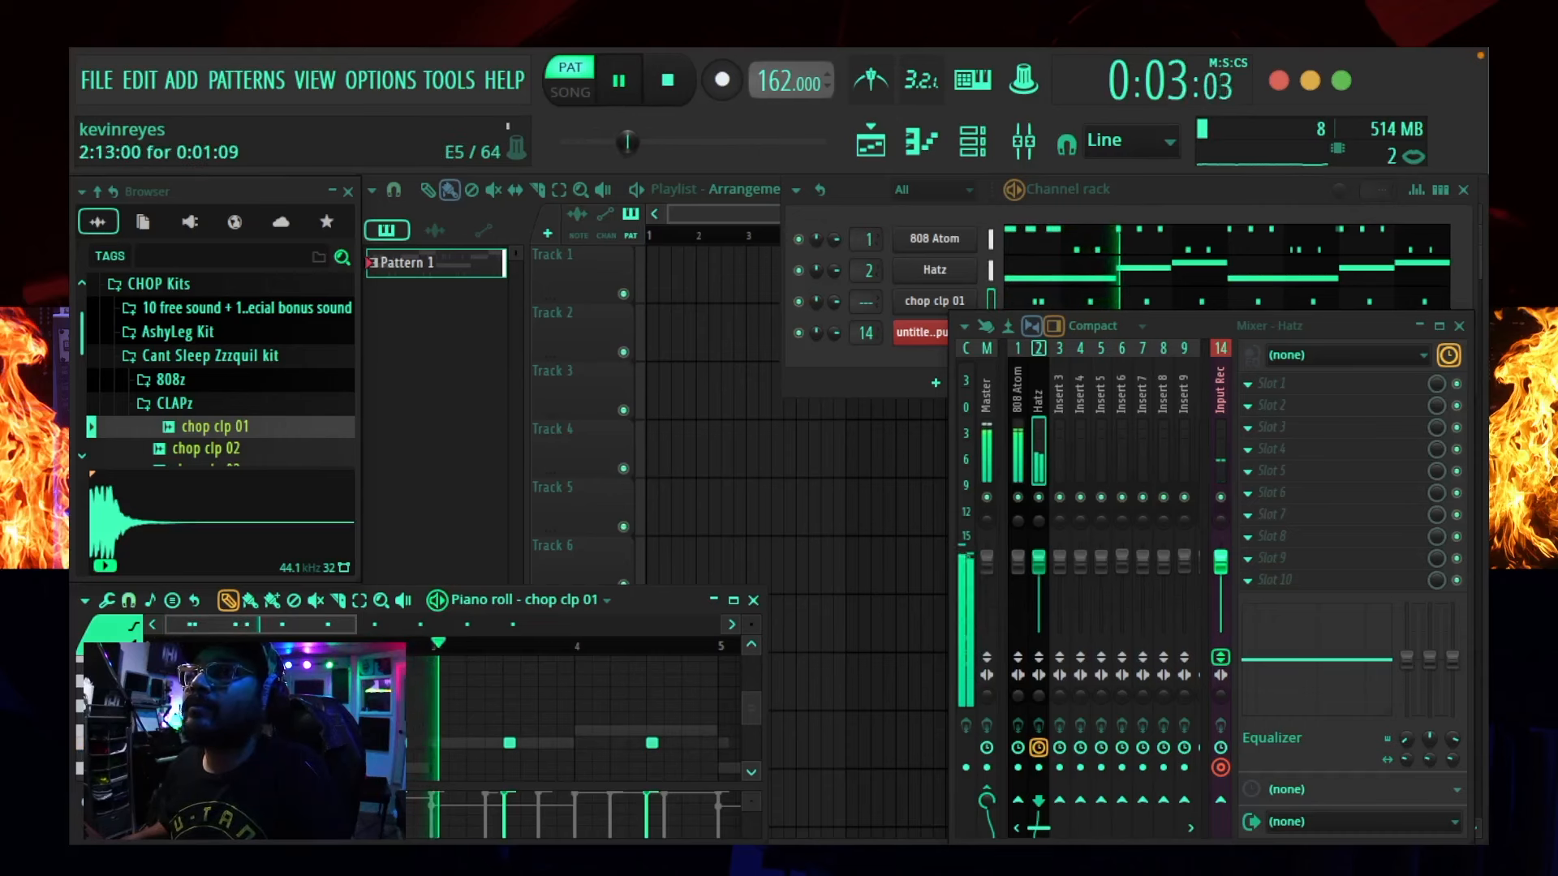
{"action": "scroll", "coordinate": [468, 751], "scroll_direction": "down", "scroll_amount": 3}
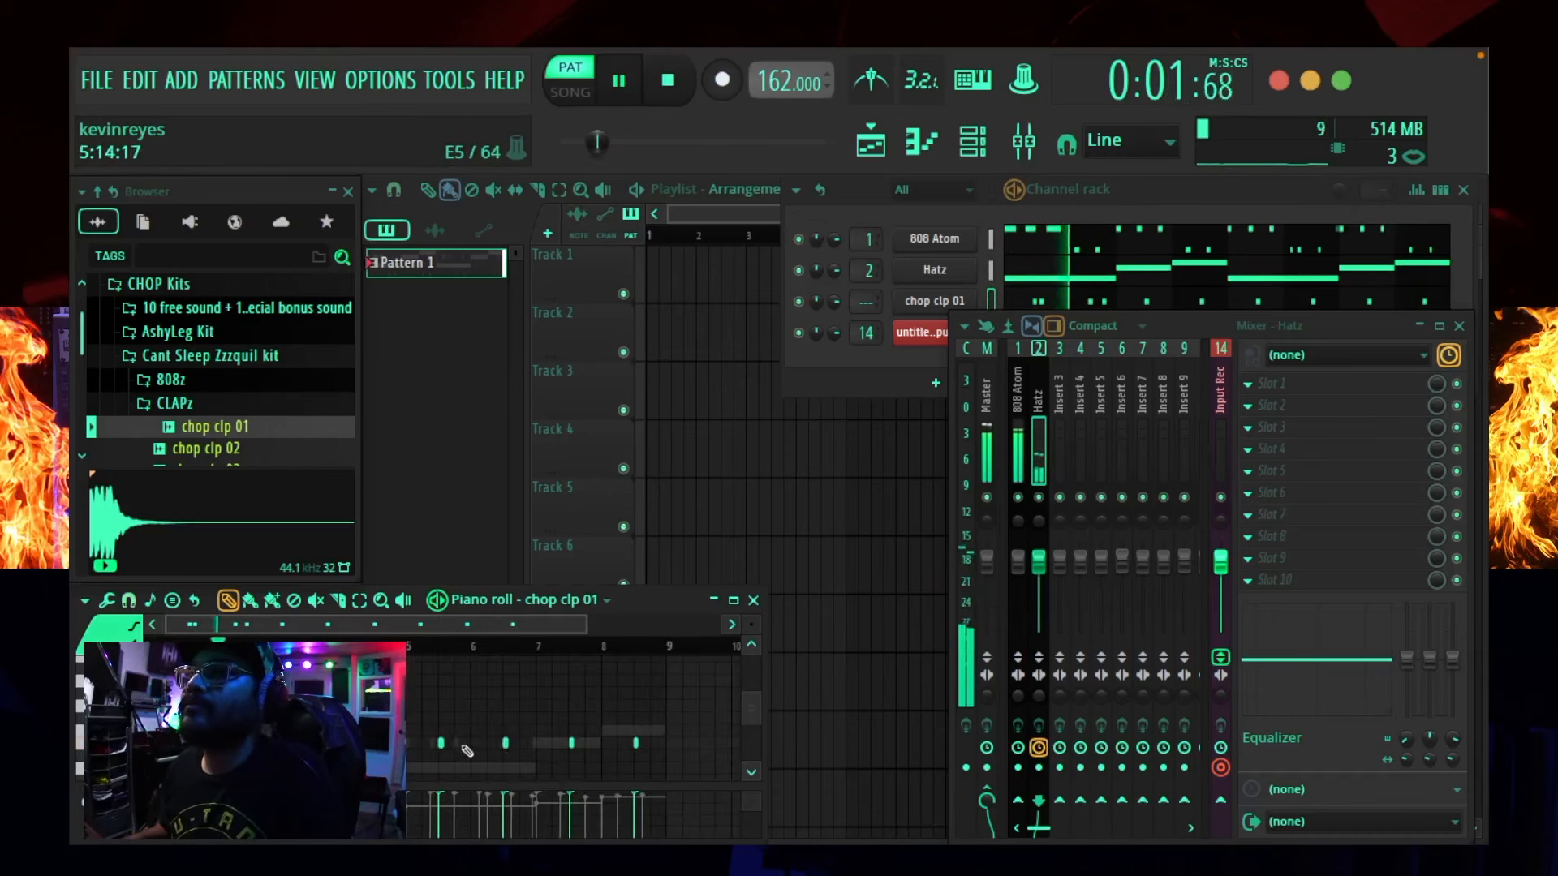
{"action": "scroll", "coordinate": [568, 742], "scroll_direction": "up", "scroll_amount": 4}
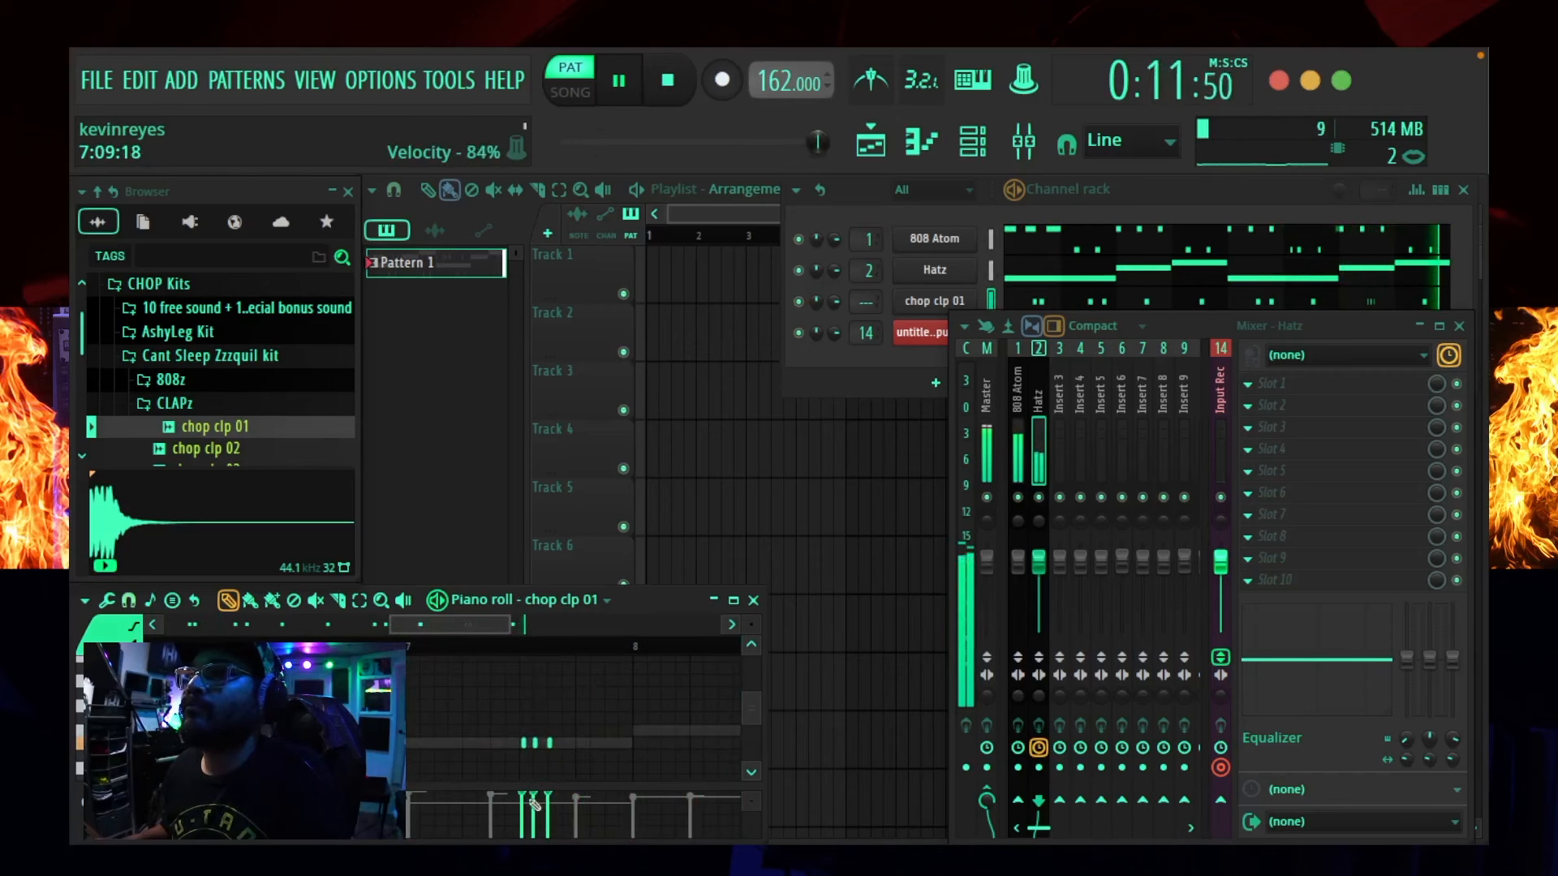
{"action": "scroll", "coordinate": [507, 652], "scroll_direction": "down", "scroll_amount": 4}
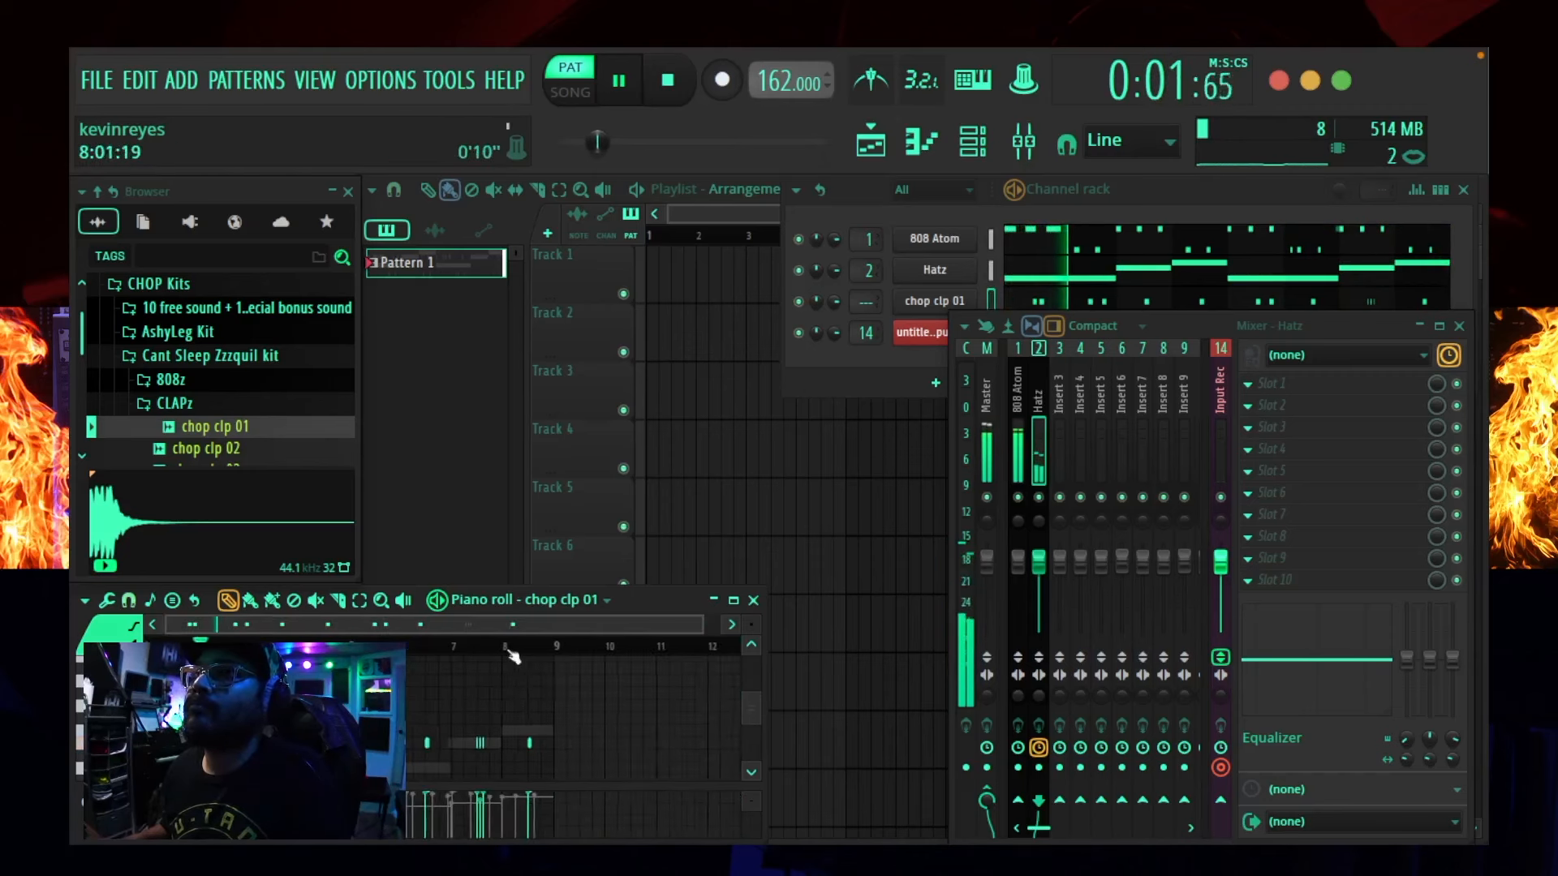
{"action": "scroll", "coordinate": [514, 656], "scroll_direction": "down", "scroll_amount": 1}
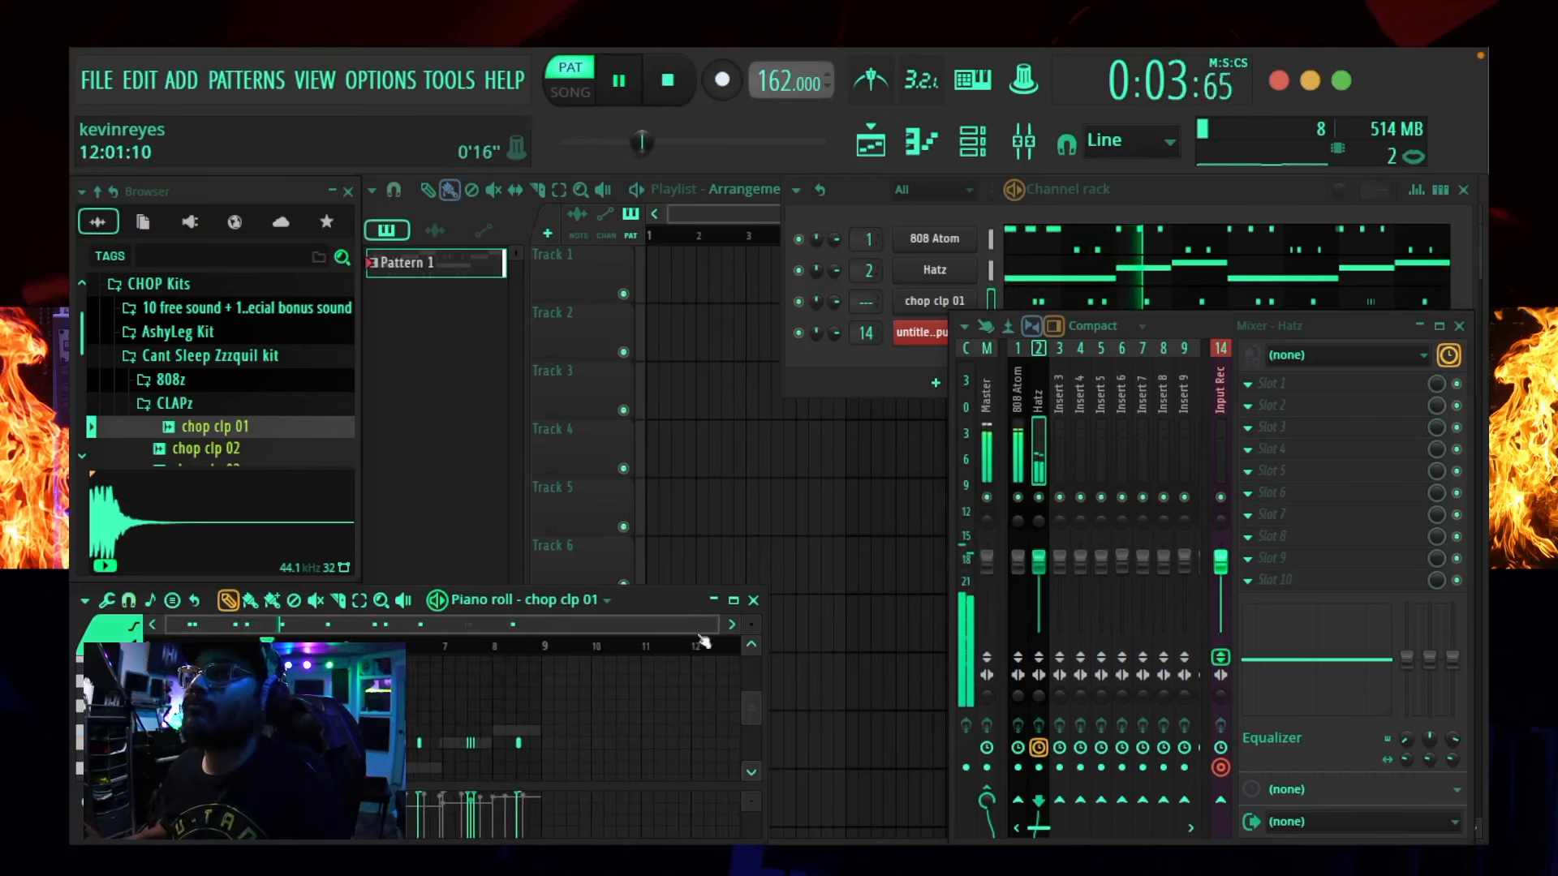
{"action": "left_click", "coordinate": [753, 601]}
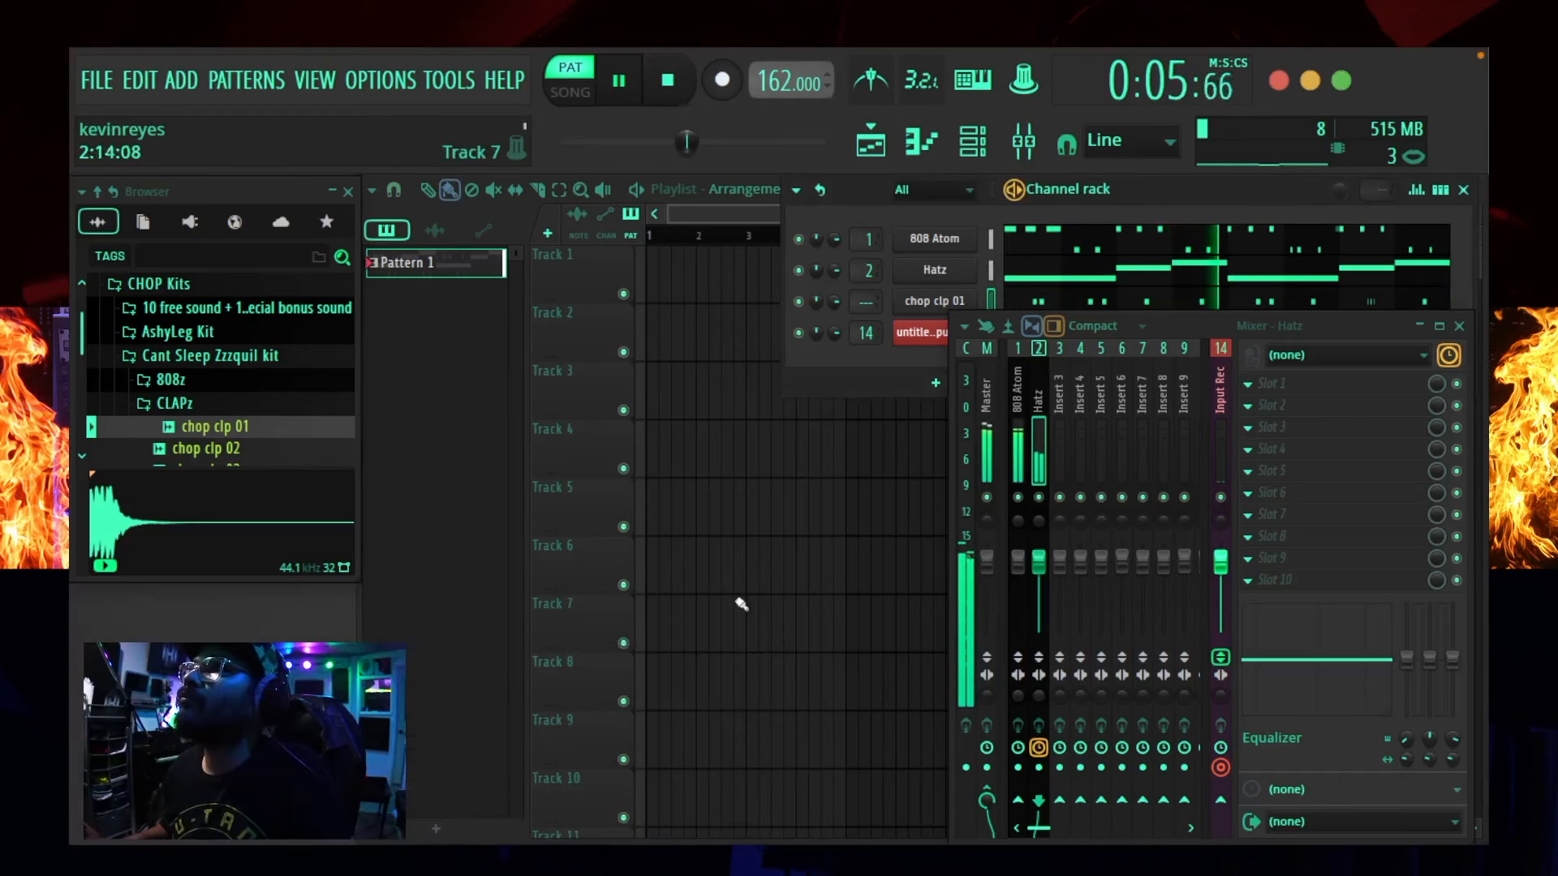
- Route the chop clp 01 channel to mixer track 3 and close its channel settings
{"action": "left_click", "coordinate": [933, 303]}
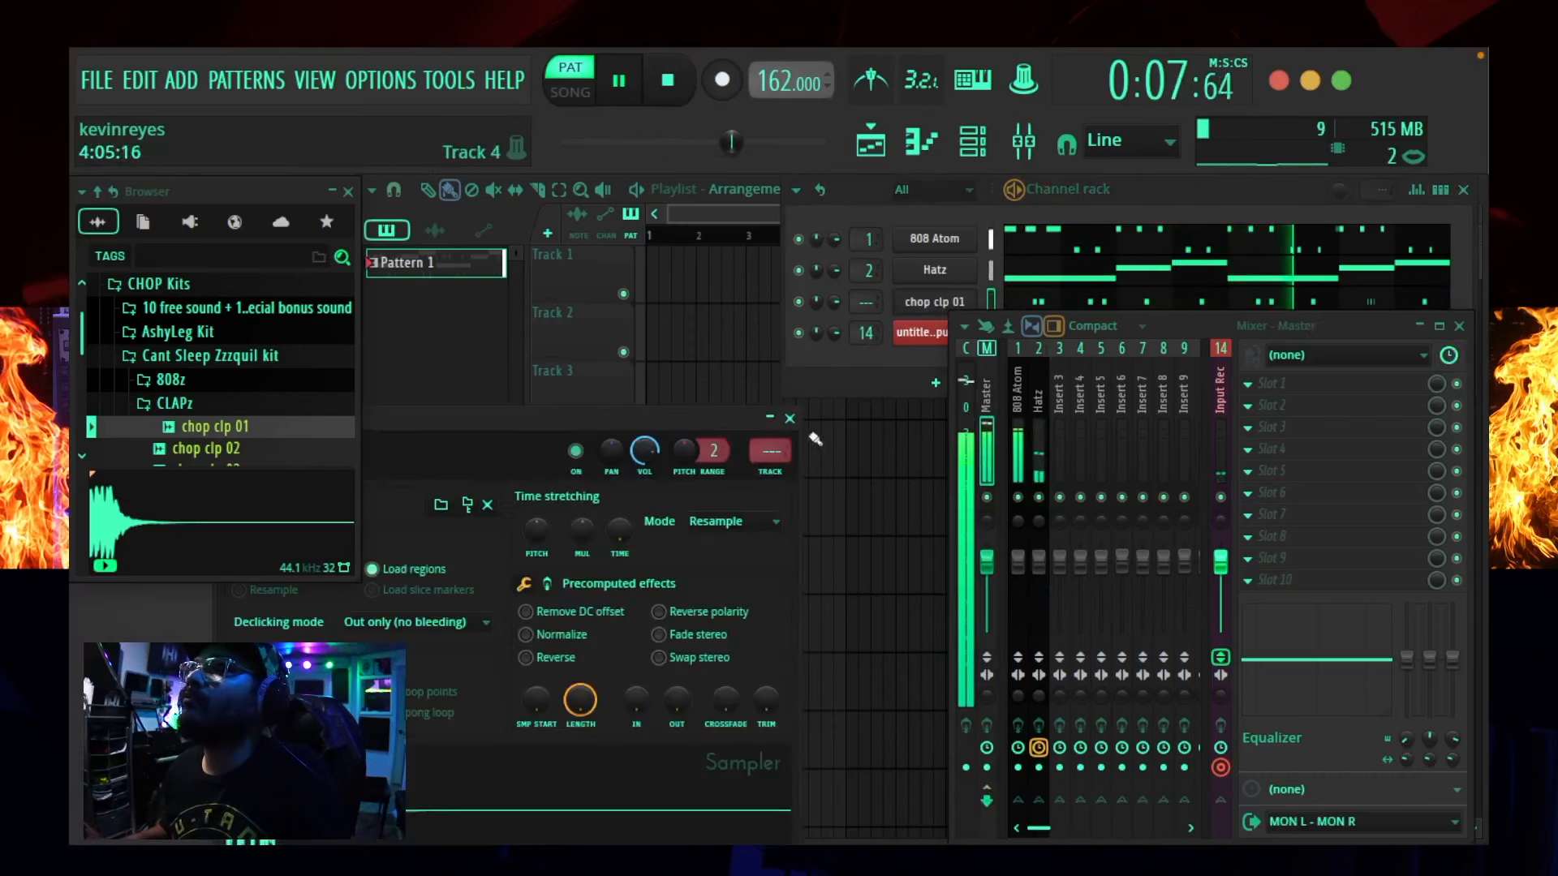
{"action": "left_click", "coordinate": [777, 472]}
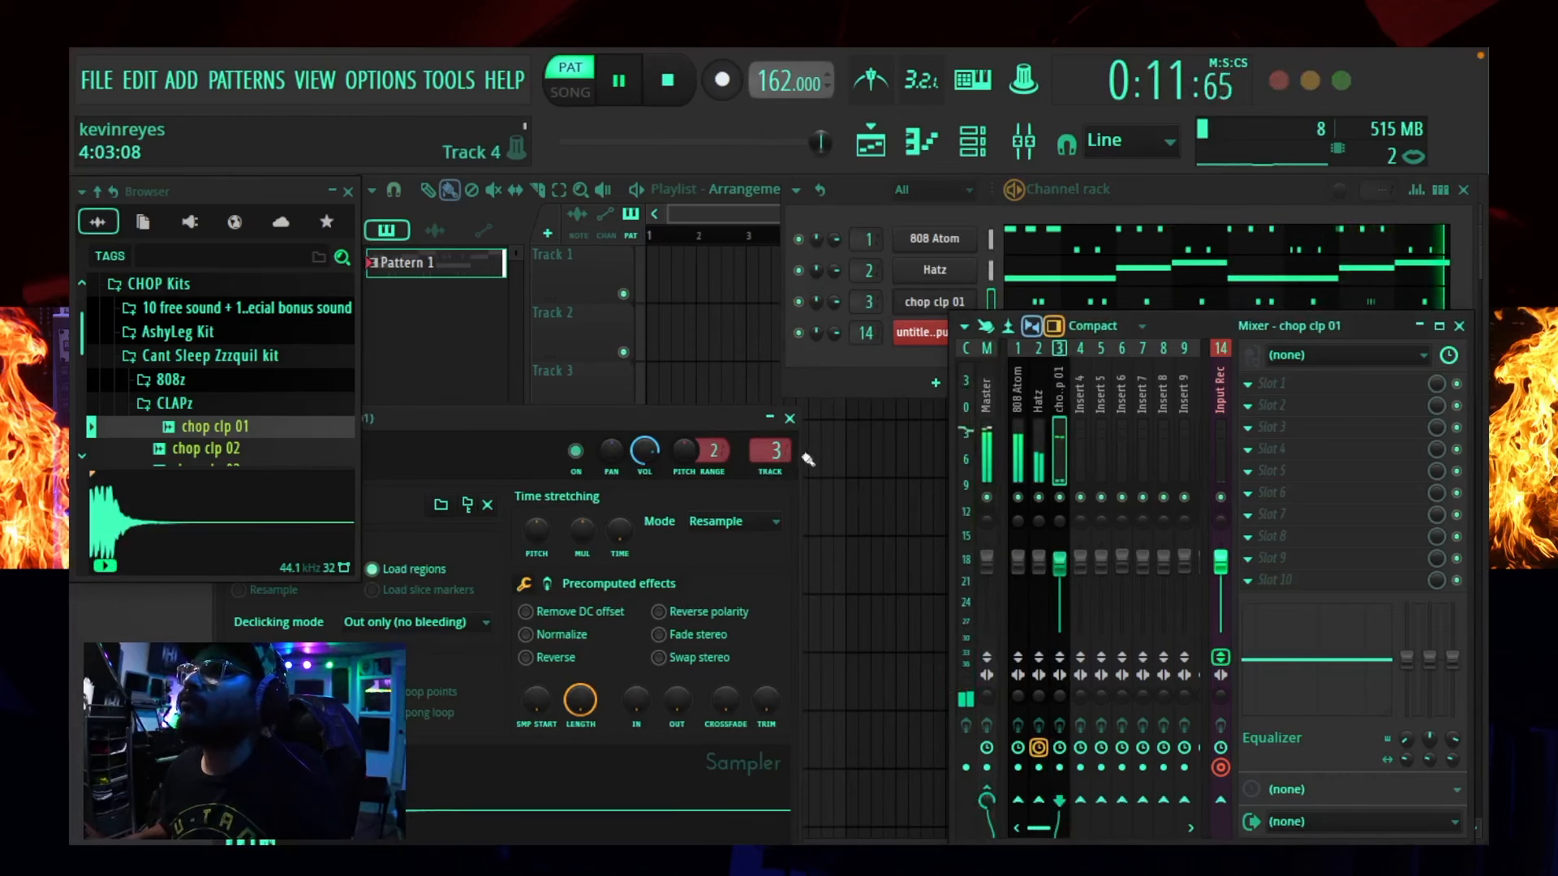
{"action": "left_click", "coordinate": [789, 419]}
- Reopen the chop clp 01 piano roll, stop playback and shrink the mixer so the whole channel rack is exposed
{"action": "left_click", "coordinate": [1160, 302]}
{"action": "key", "text": "space"}
{"action": "left_click_drag", "start_coordinate": [1160, 312], "coordinate": [1162, 401]}
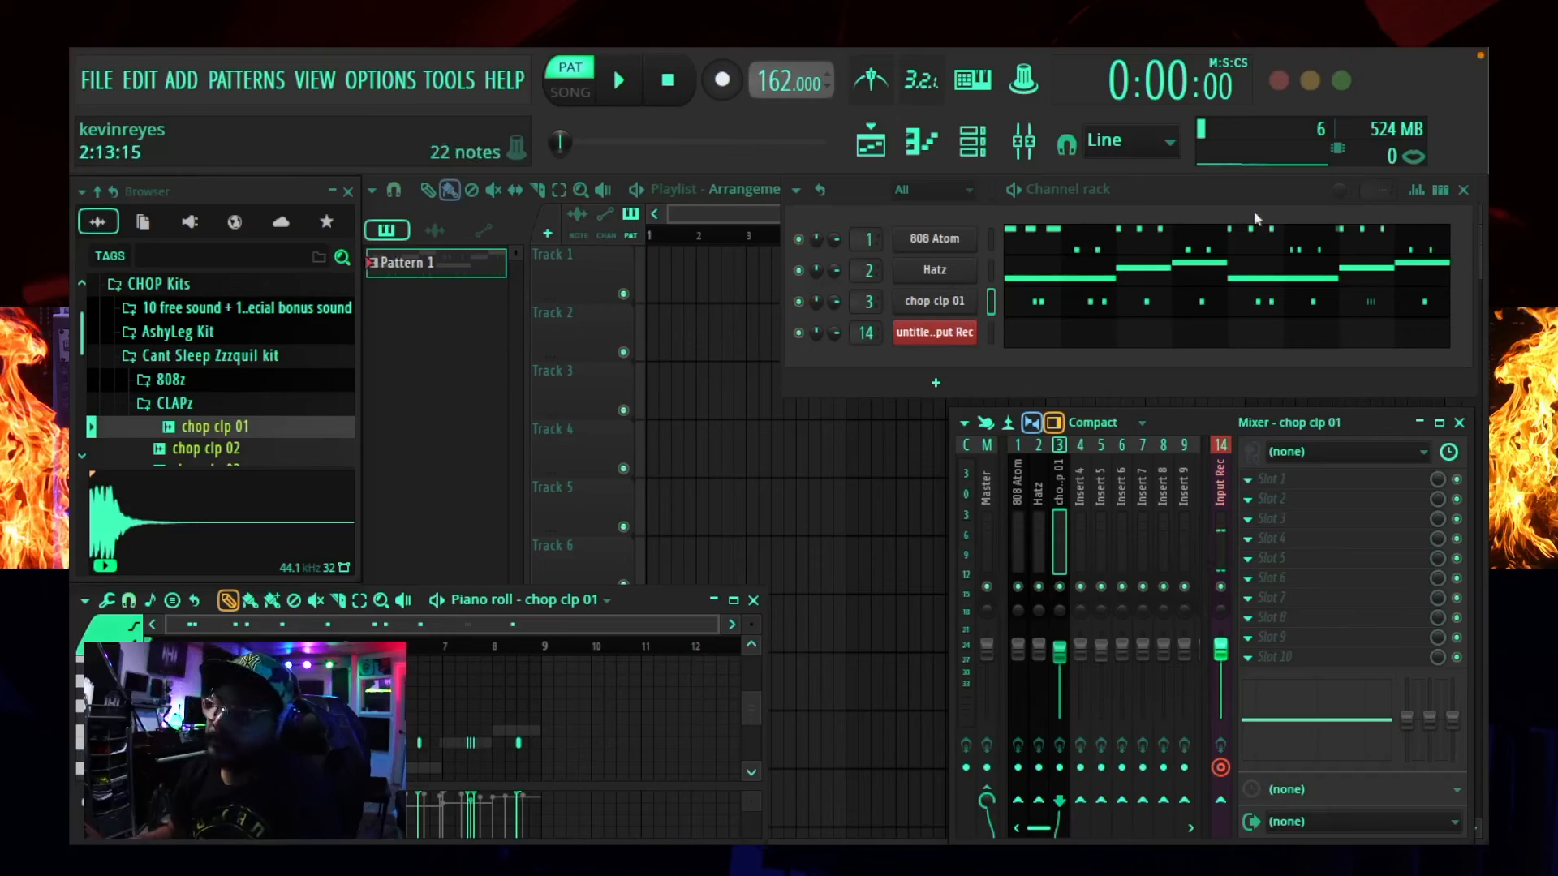
{"action": "right_click", "coordinate": [1360, 107]}
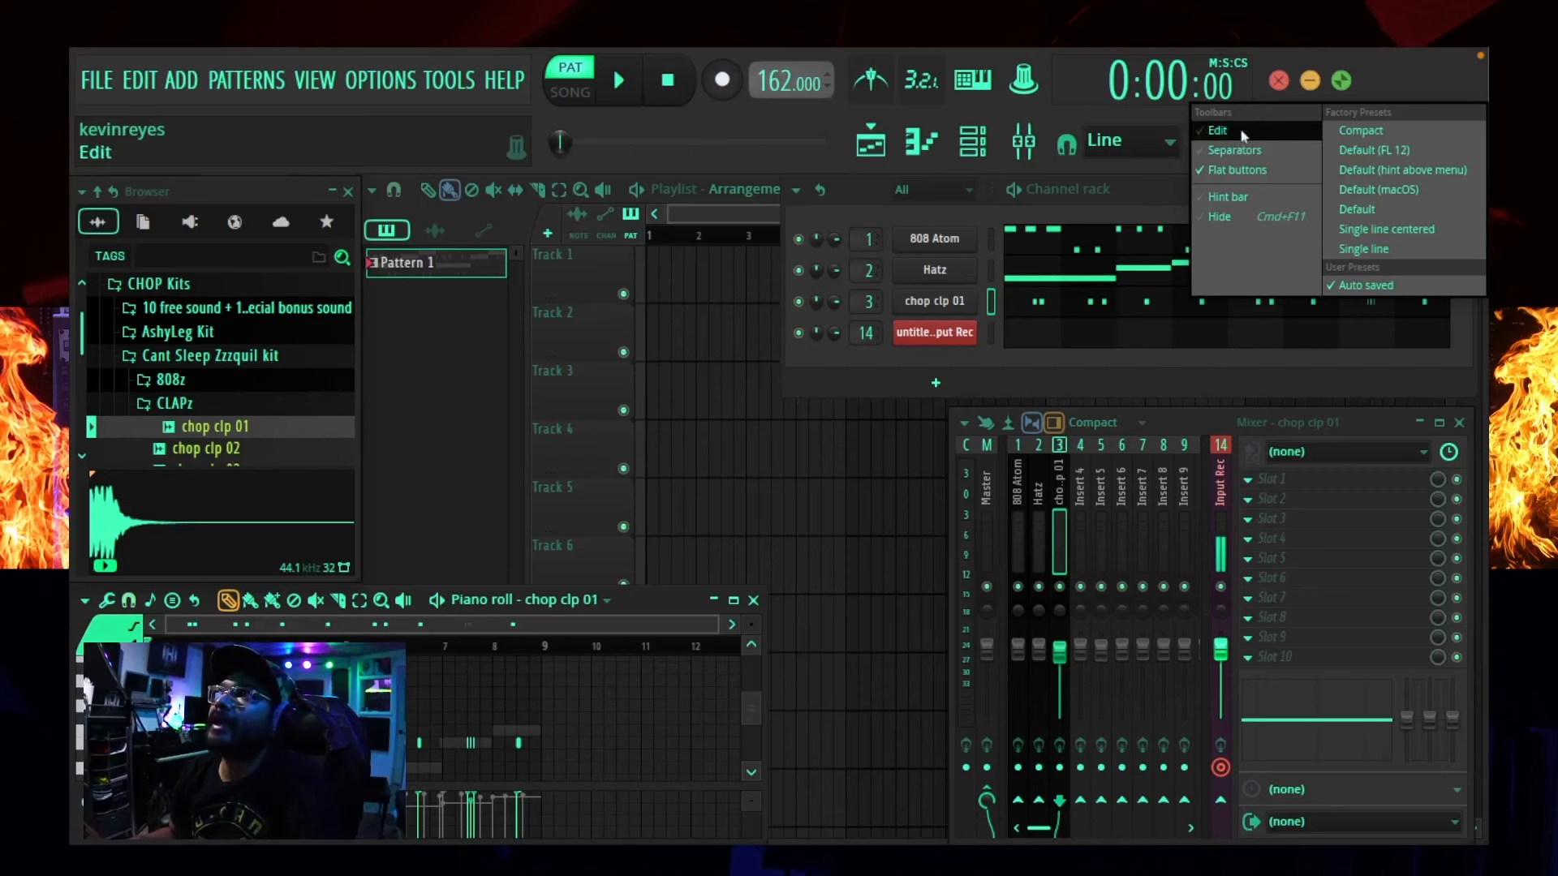
{"action": "left_click", "coordinate": [1396, 75]}
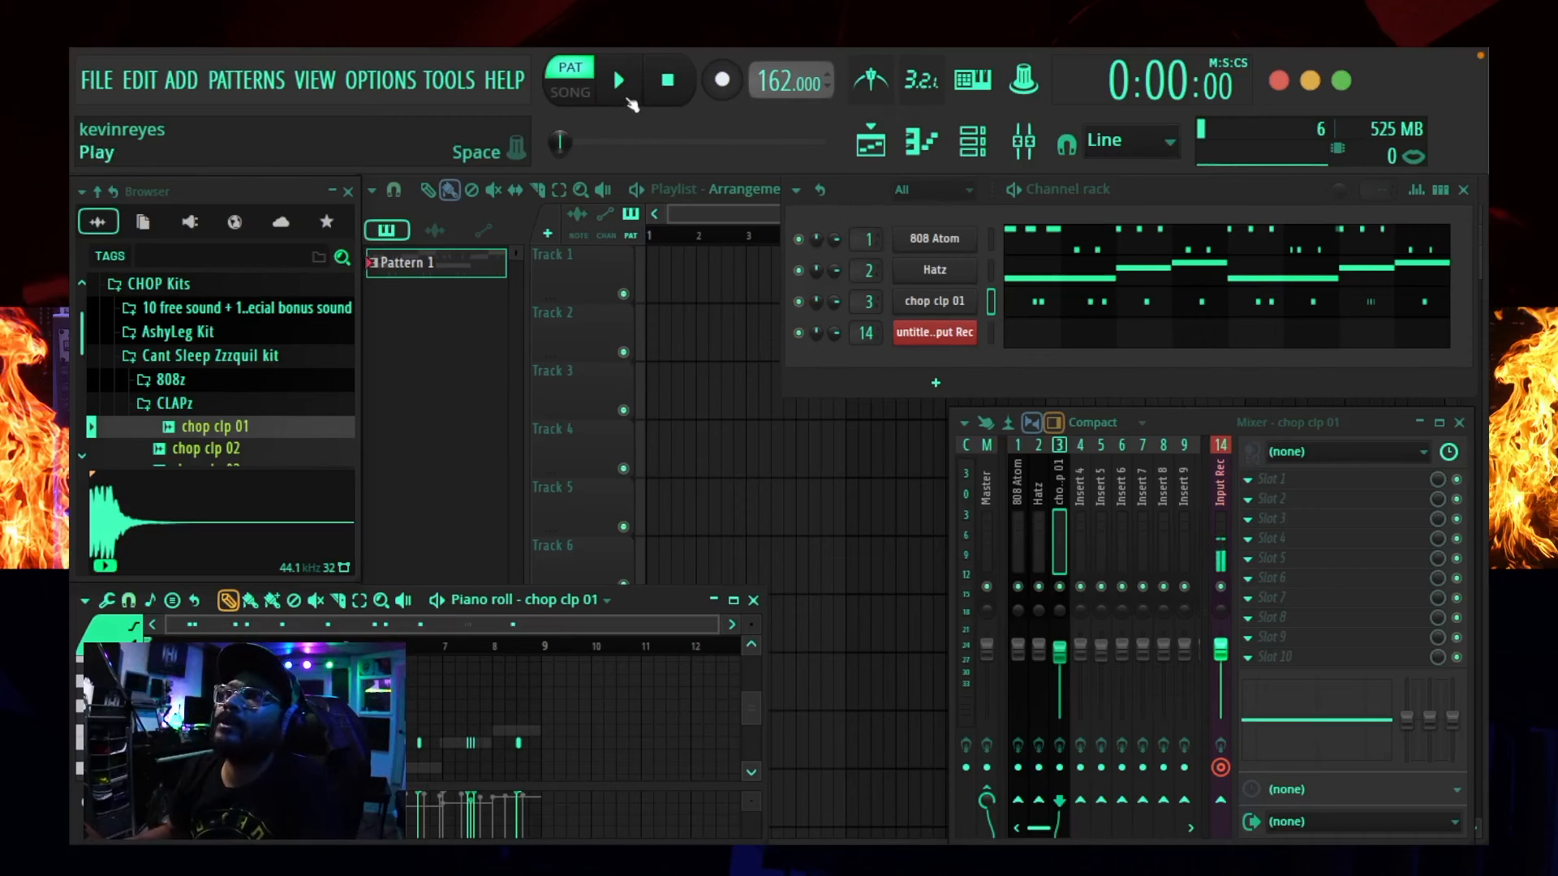
- Delete the red untitled input recording channel from the channel rack
{"action": "right_click", "coordinate": [934, 334]}
{"action": "left_click", "coordinate": [1014, 570]}
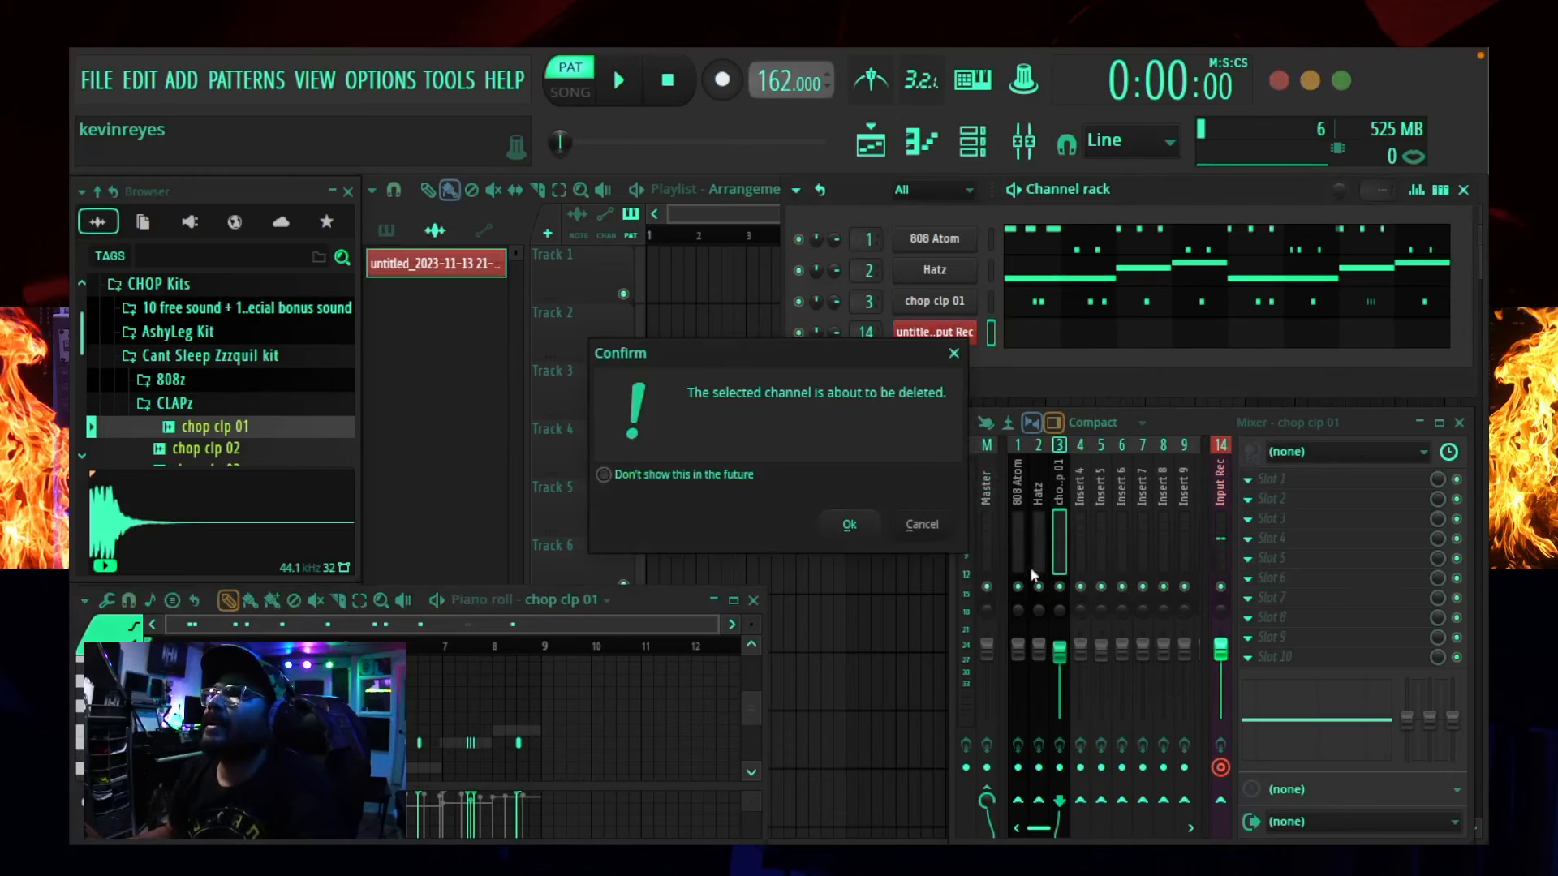
{"action": "left_click", "coordinate": [847, 519]}
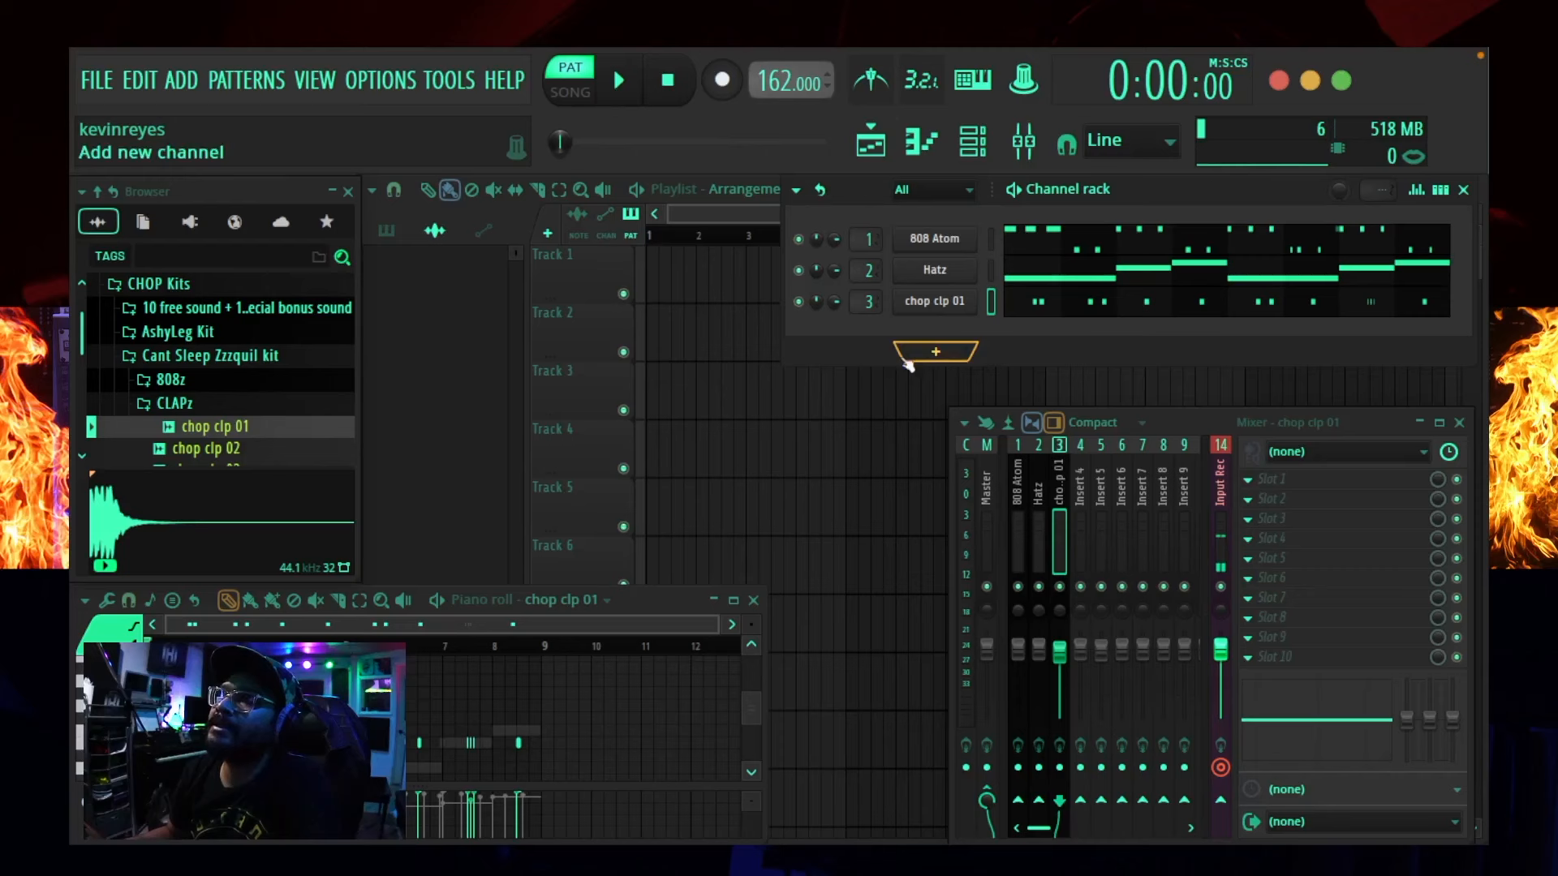
- Add a Guerilla Nation instrument channel, look through its preset categories and reposition its window
{"action": "left_click", "coordinate": [936, 354]}
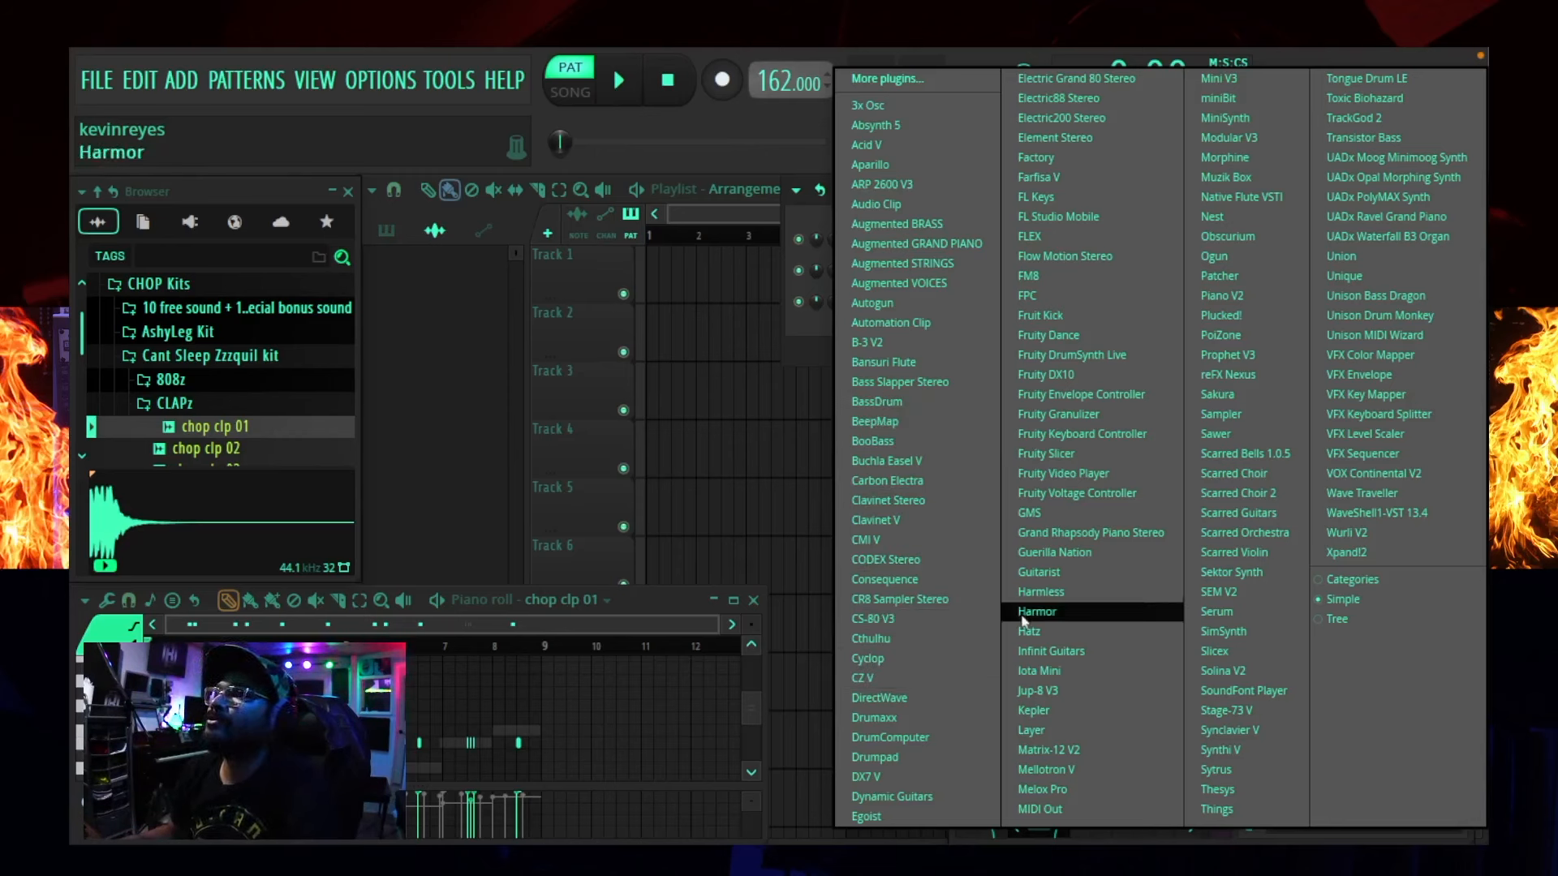
{"action": "left_click", "coordinate": [1055, 555]}
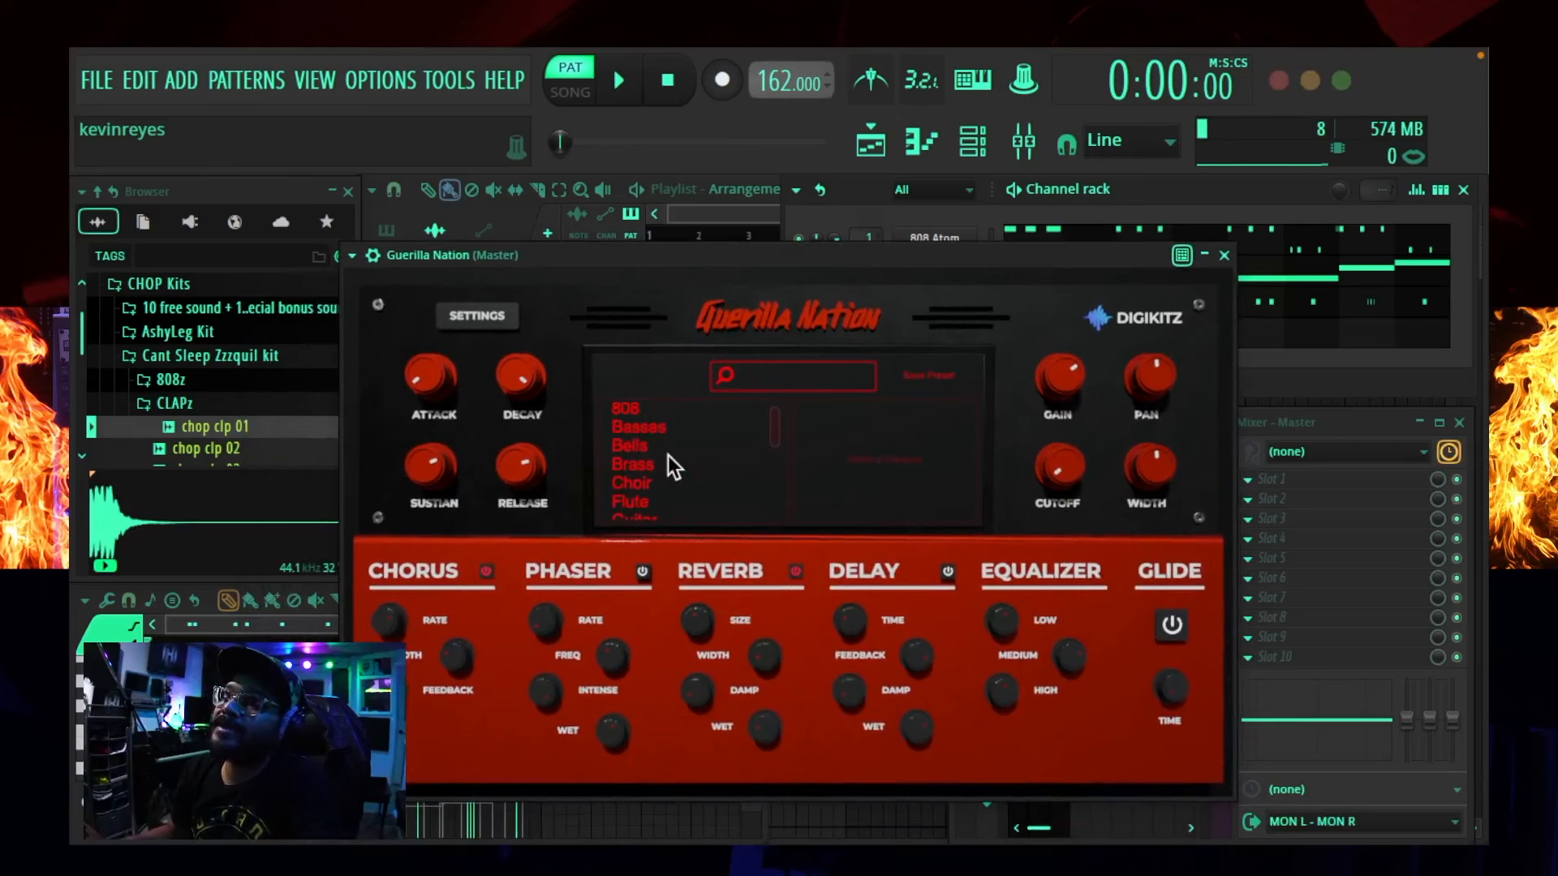
{"action": "scroll", "coordinate": [649, 495], "scroll_direction": "down", "scroll_amount": 8}
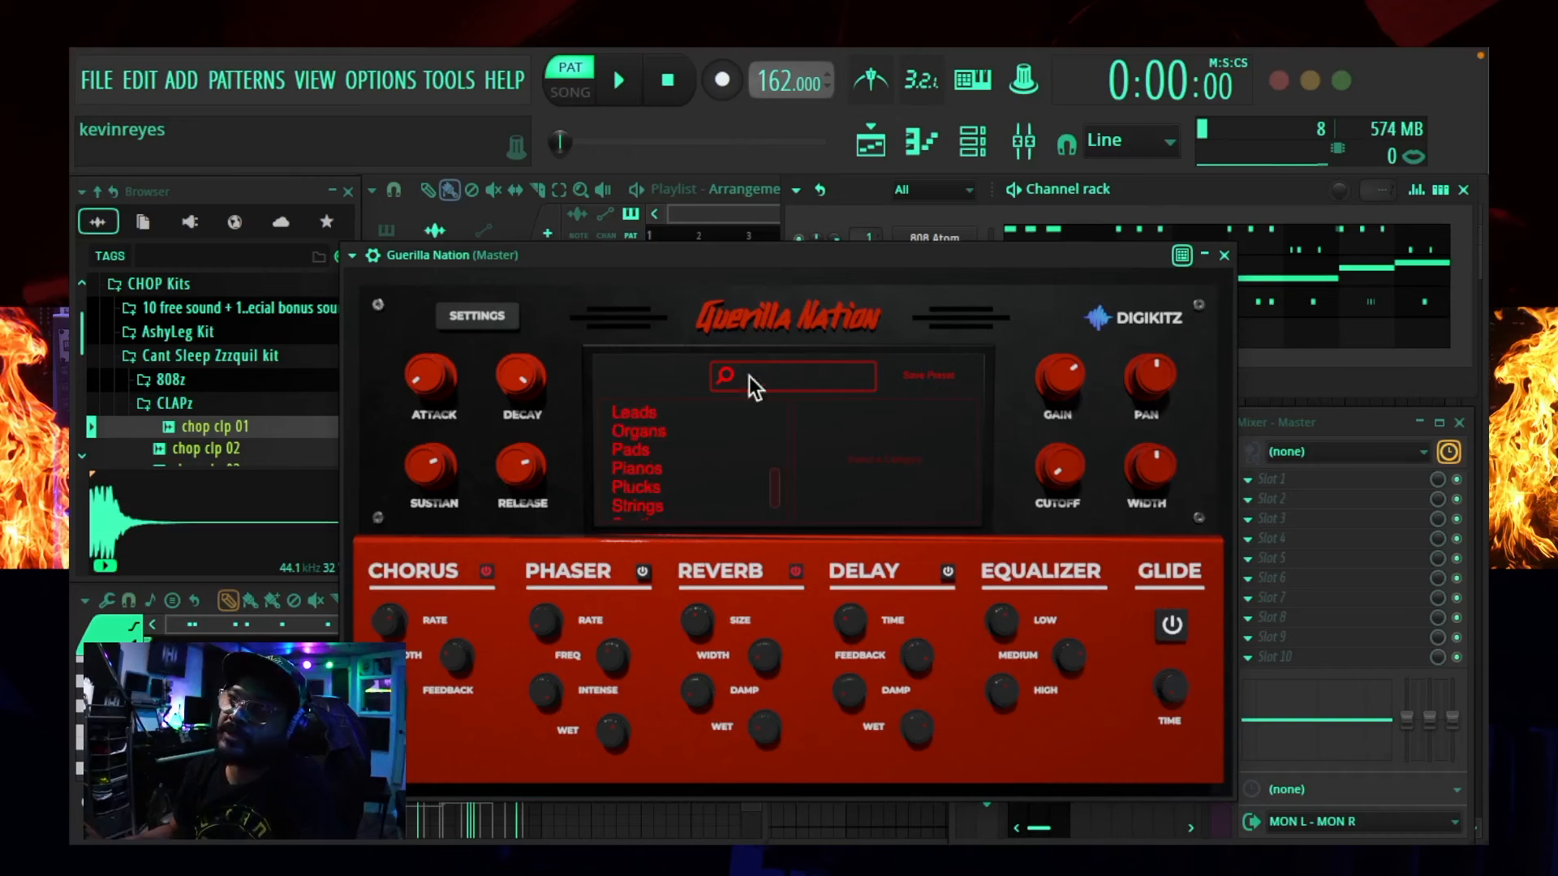
{"action": "left_click_drag", "start_coordinate": [726, 256], "coordinate": [704, 265]}
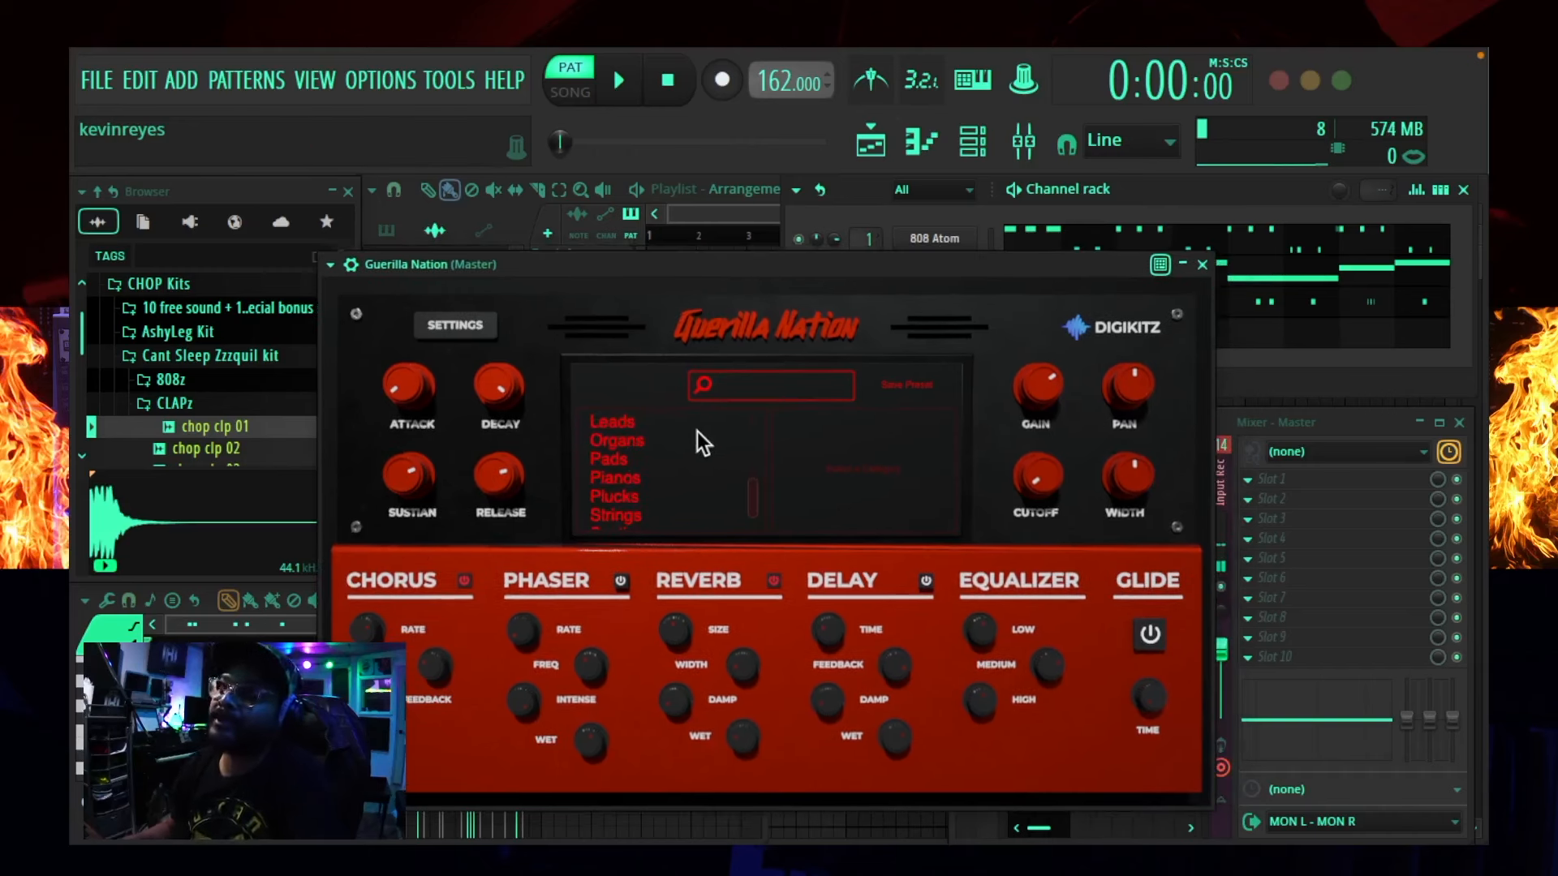
{"action": "scroll", "coordinate": [641, 520], "scroll_direction": "up", "scroll_amount": 8}
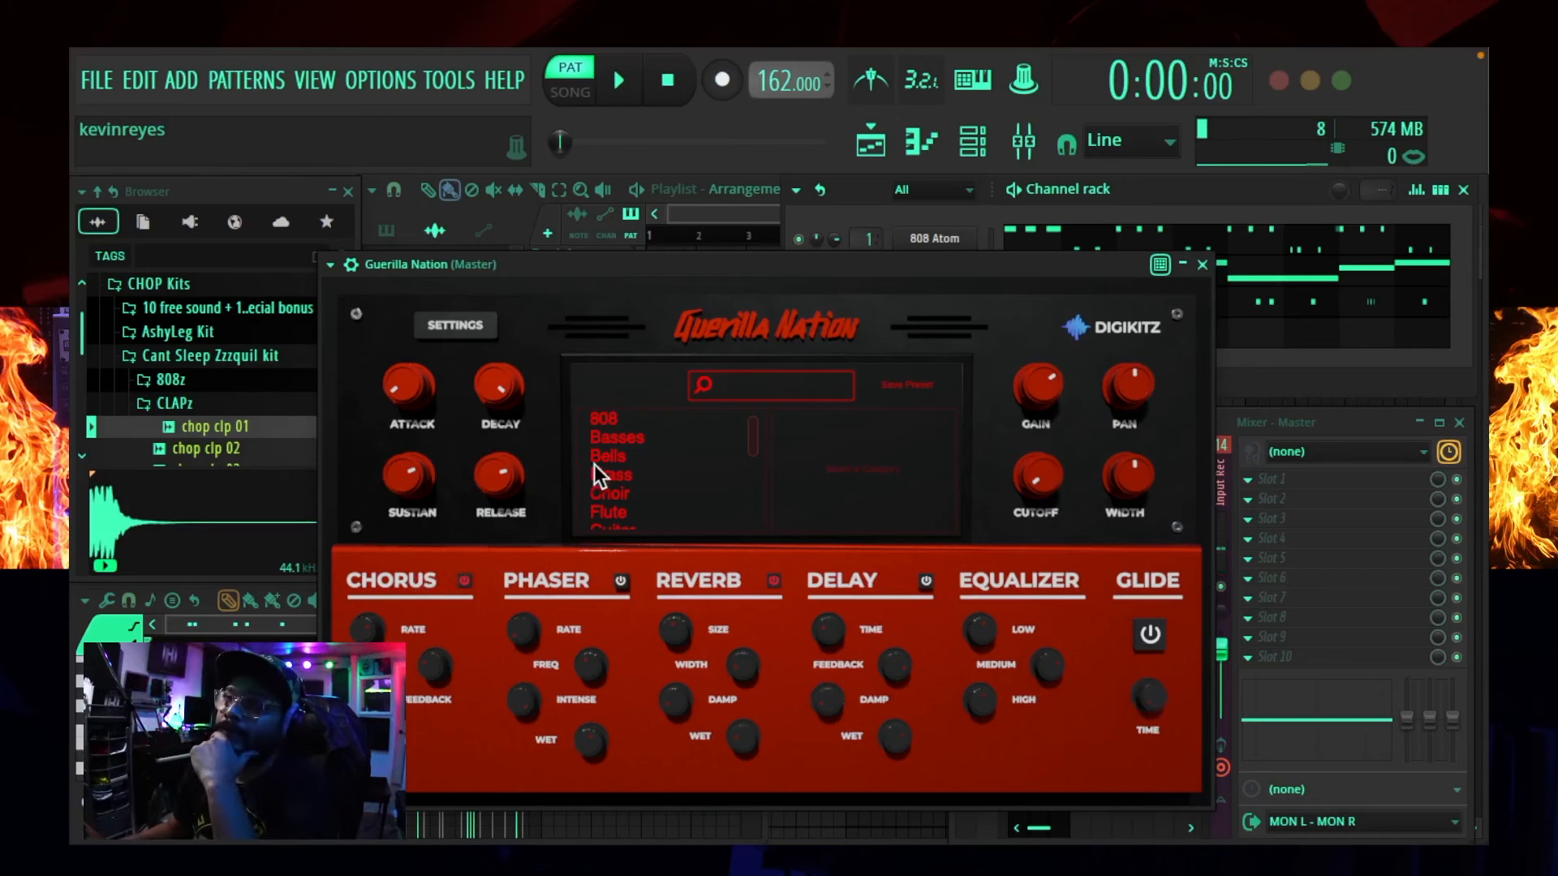
{"action": "left_click_drag", "start_coordinate": [883, 273], "coordinate": [832, 293]}
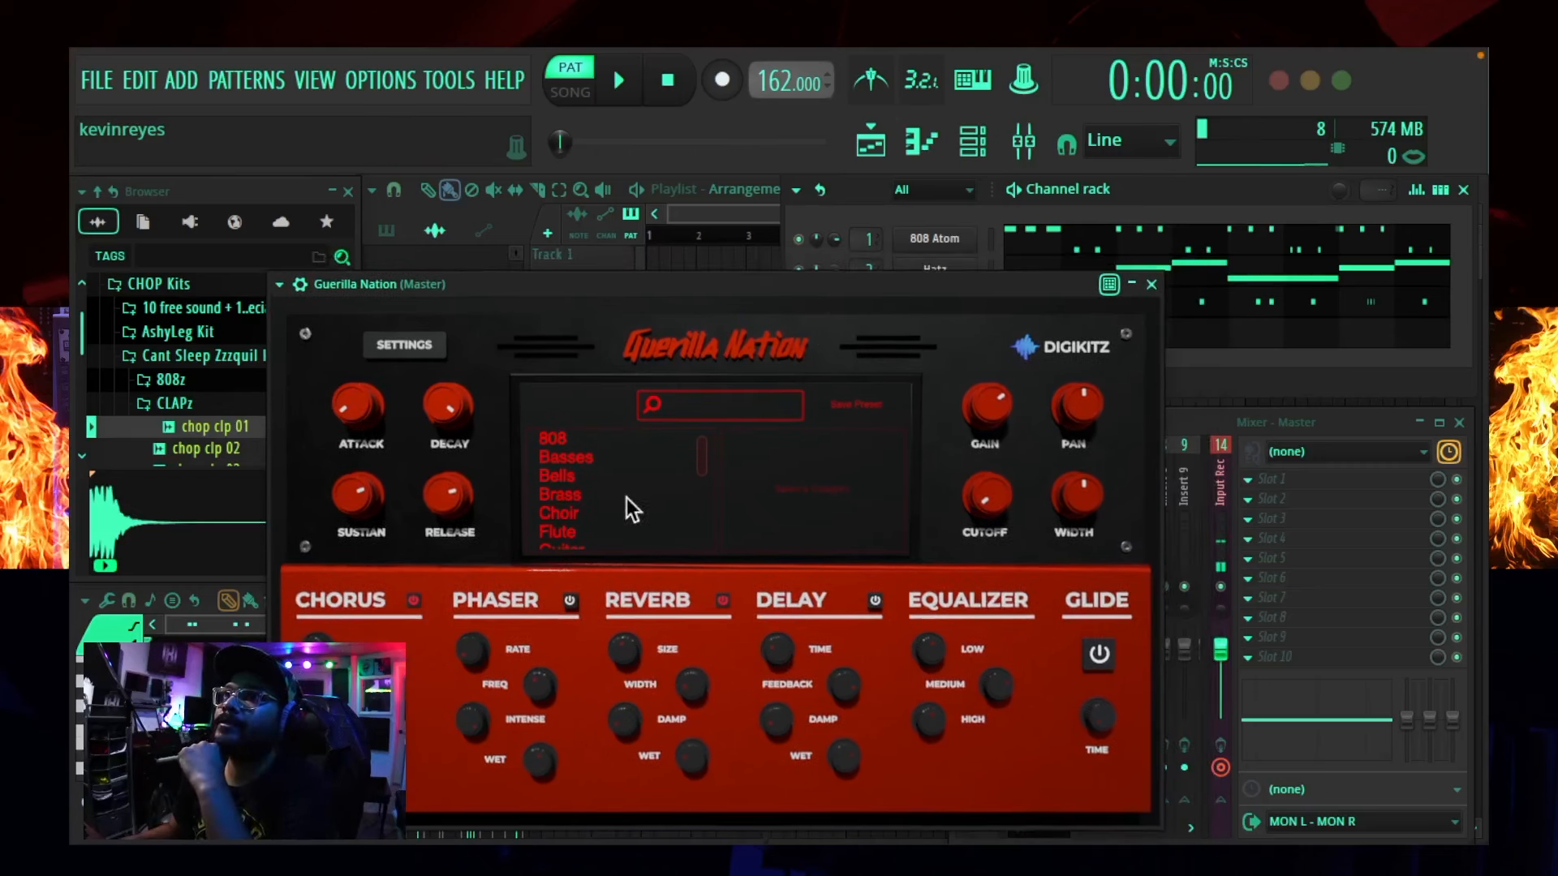
- Load the Knock Out preset from Guerilla Nation's Bells category
{"action": "left_click", "coordinate": [561, 478]}
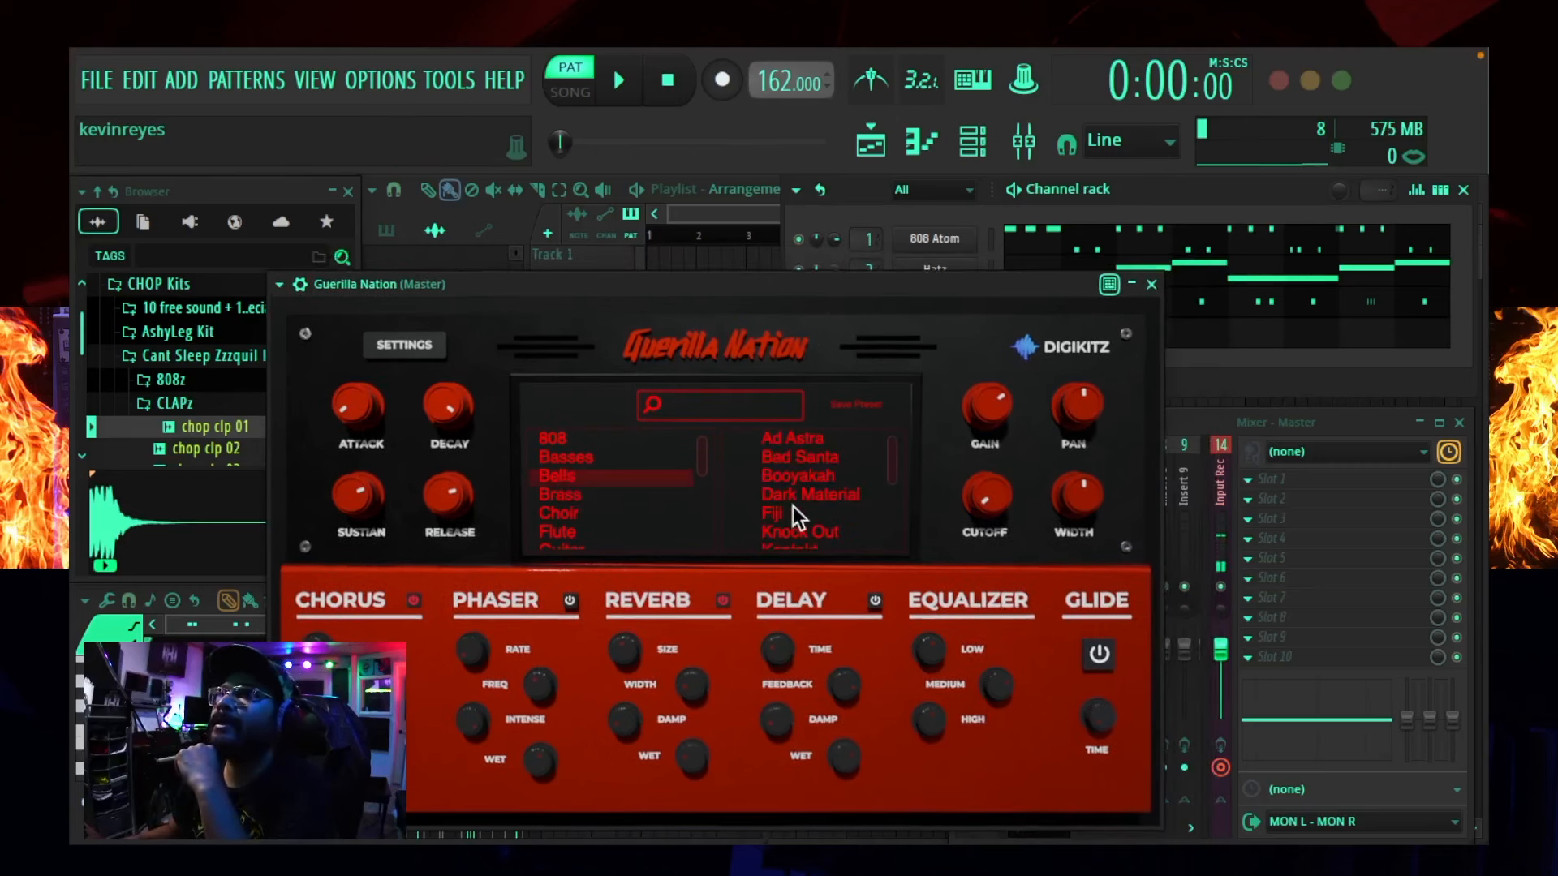
{"action": "scroll", "coordinate": [819, 486], "scroll_direction": "down", "scroll_amount": 3}
{"action": "scroll", "coordinate": [821, 494], "scroll_direction": "up", "scroll_amount": 3}
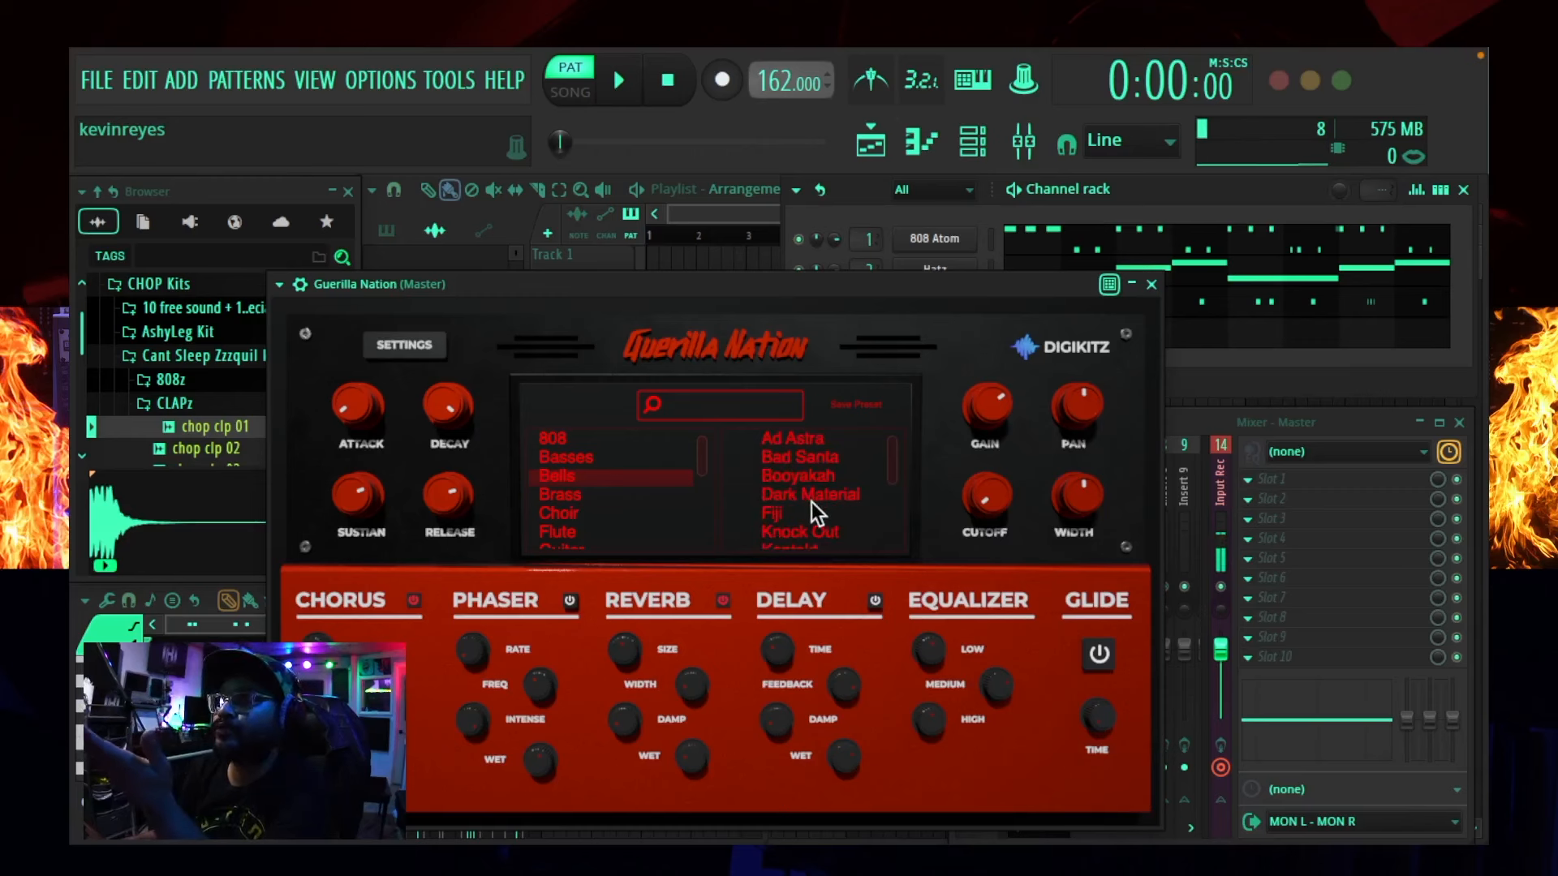
{"action": "scroll", "coordinate": [779, 493], "scroll_direction": "down", "scroll_amount": 1}
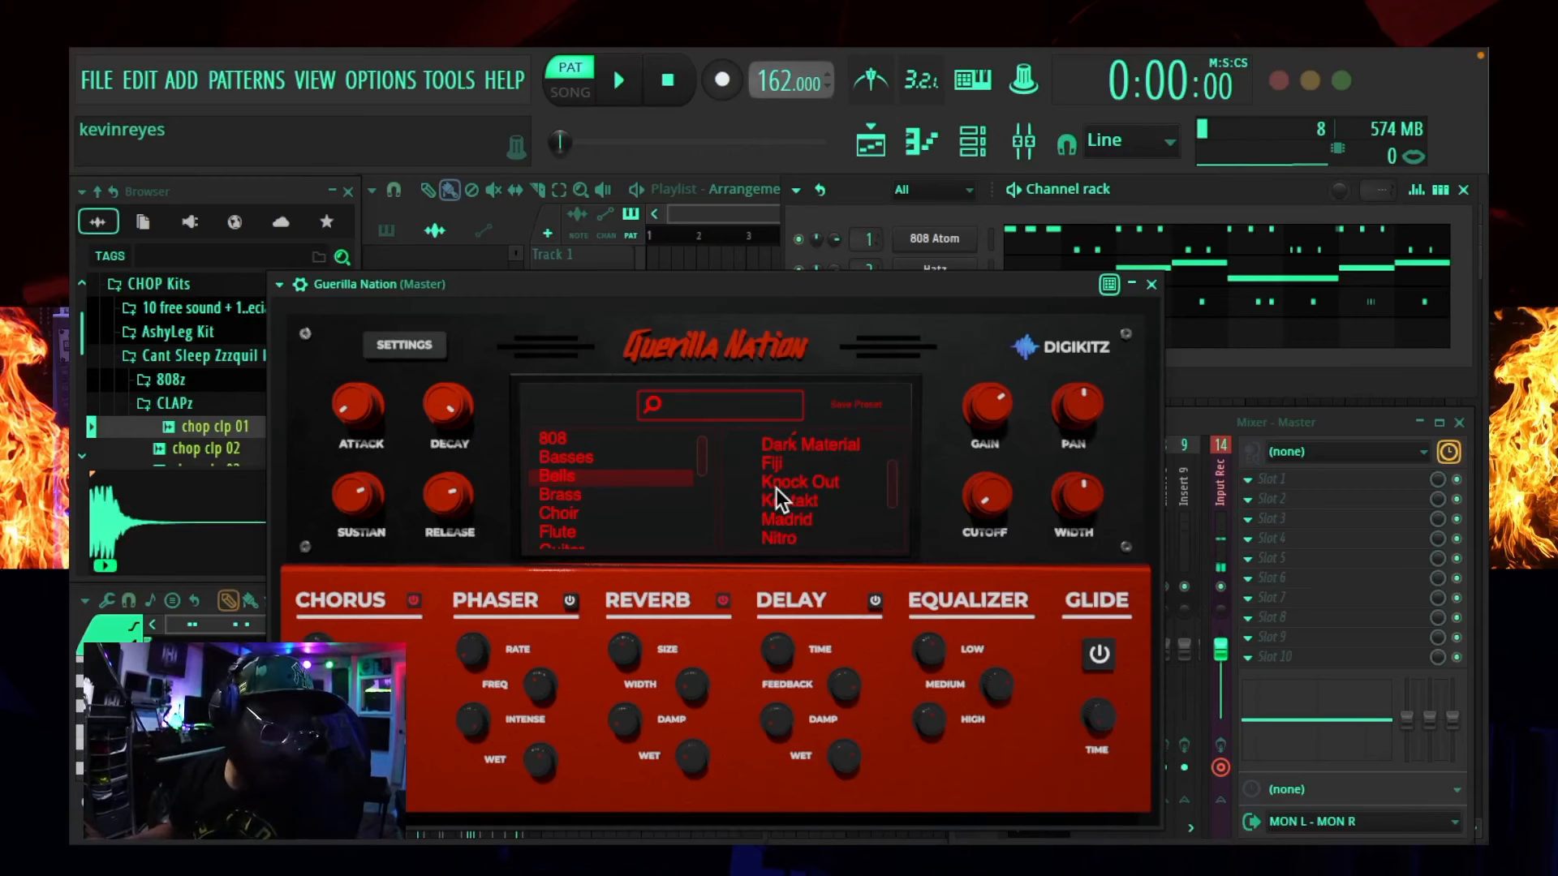
{"action": "scroll", "coordinate": [779, 491], "scroll_direction": "up", "scroll_amount": 1}
{"action": "left_click", "coordinate": [805, 493]}
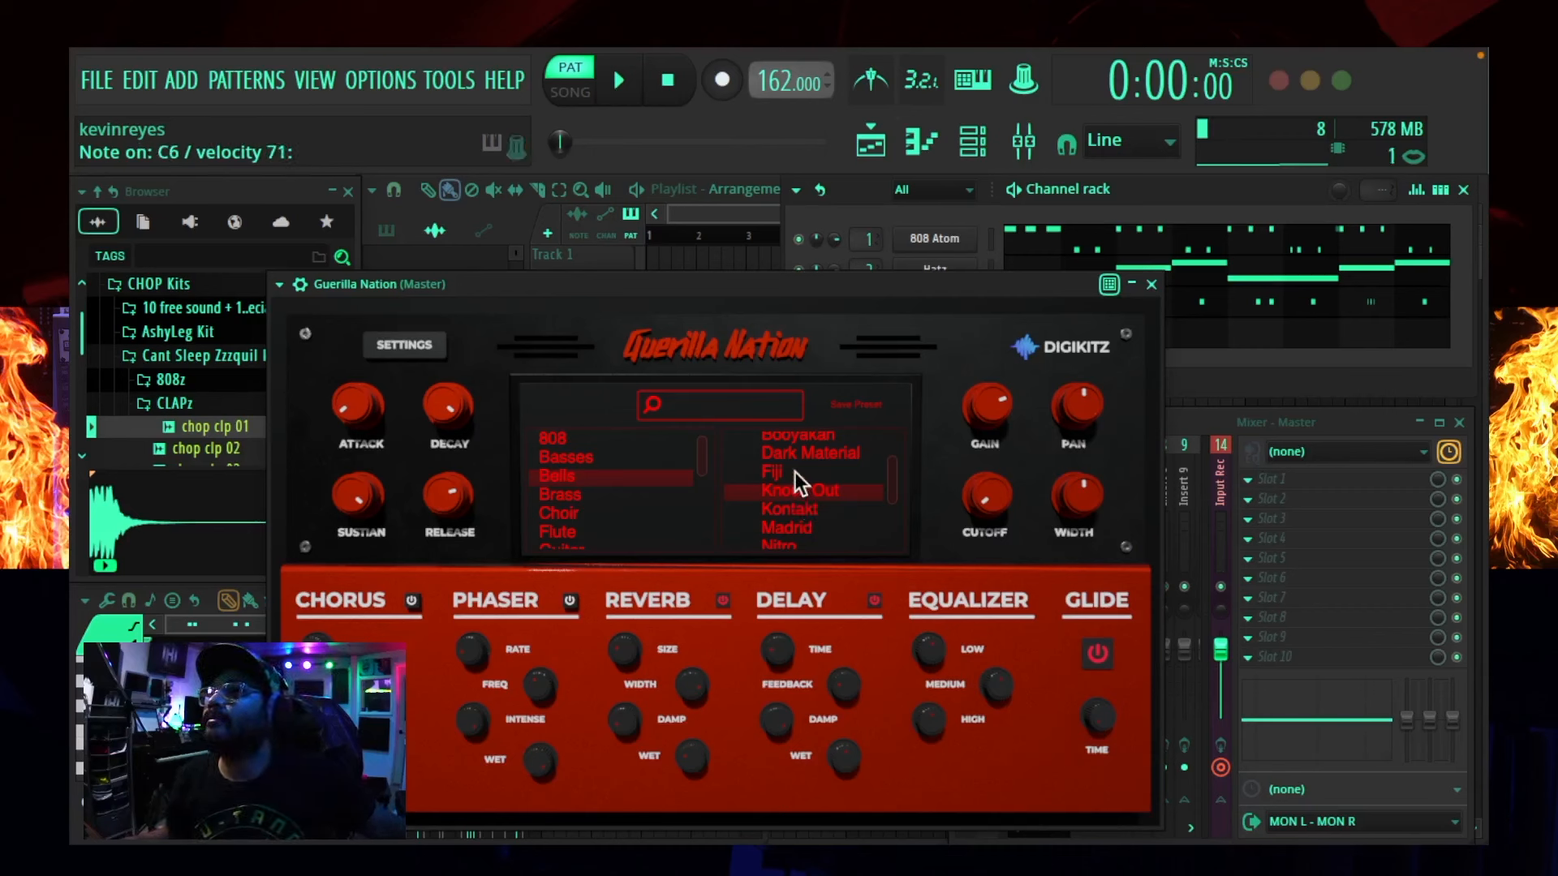
- Rehearse with the Knock Out bell over the pattern, record one take, then stop and disarm recording
{"action": "left_click", "coordinate": [619, 81]}
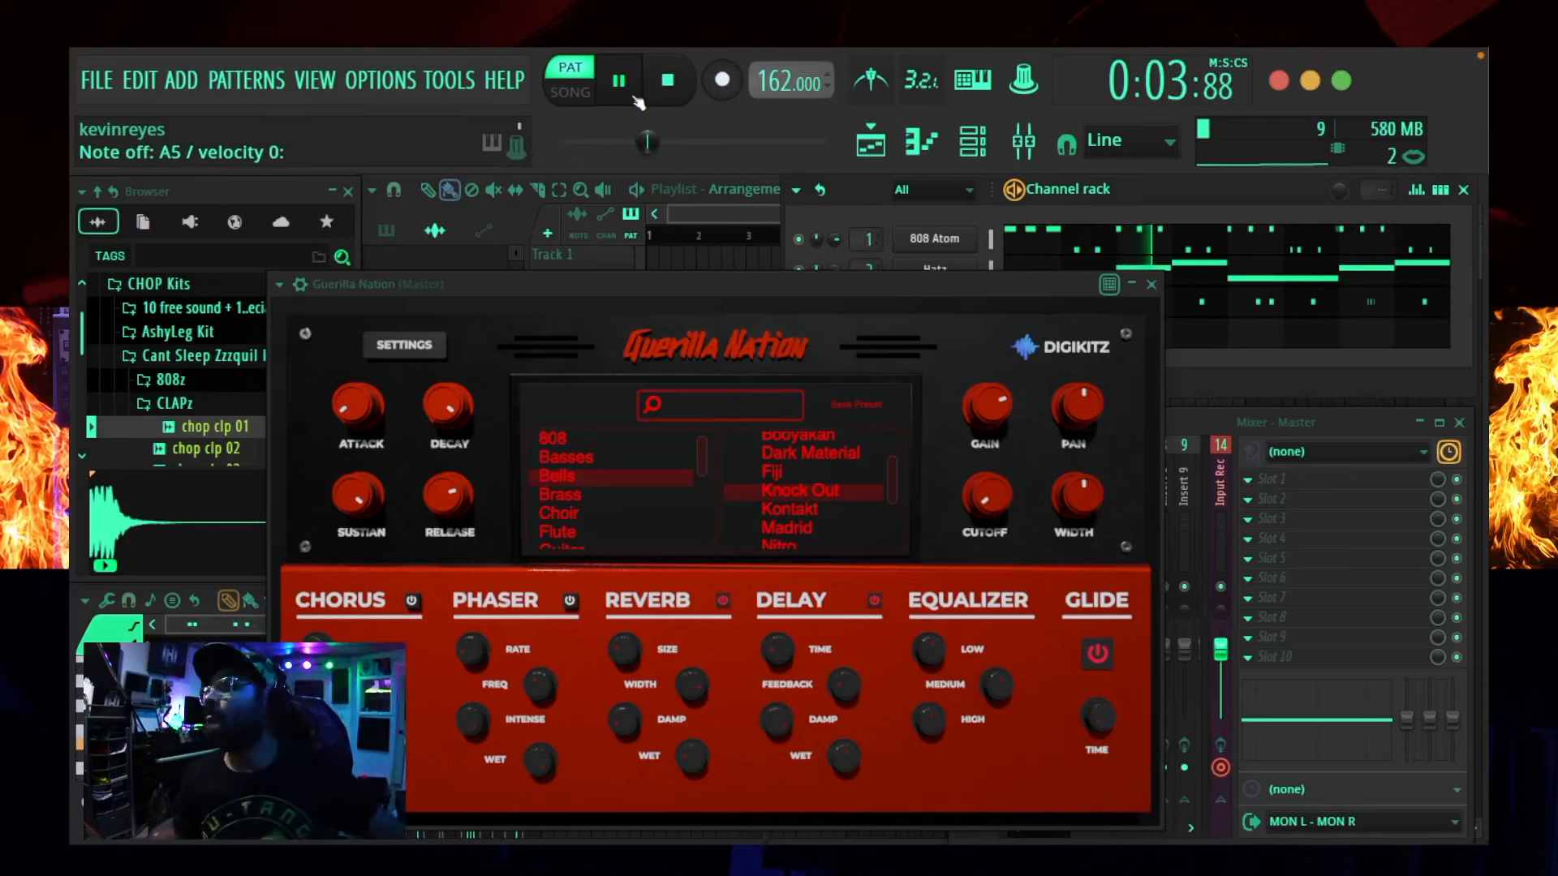
{"action": "left_click", "coordinate": [666, 84]}
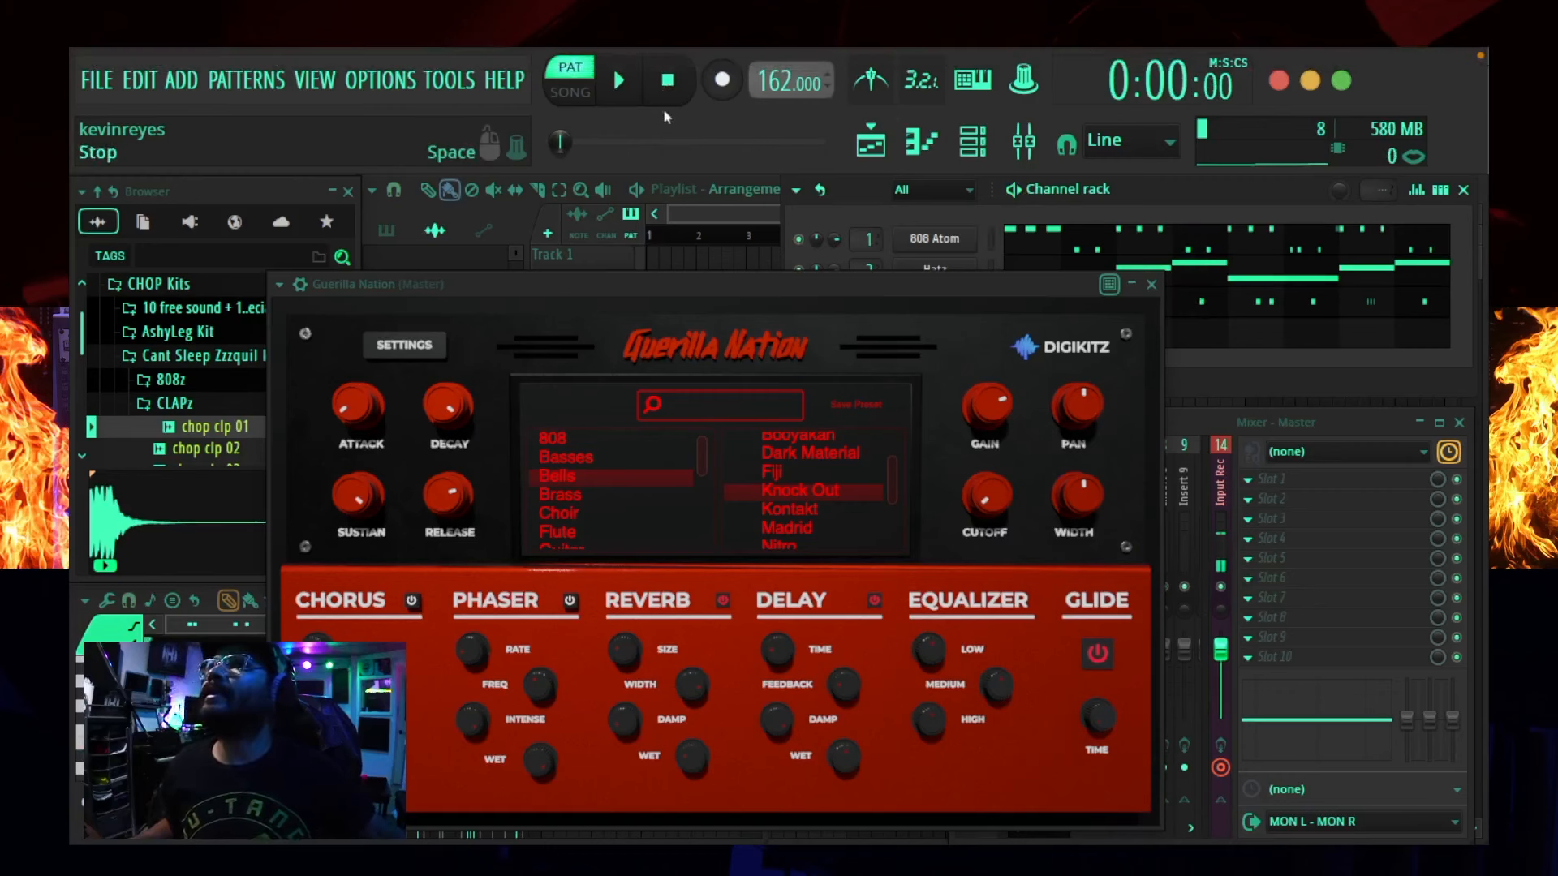
{"action": "left_click", "coordinate": [722, 80]}
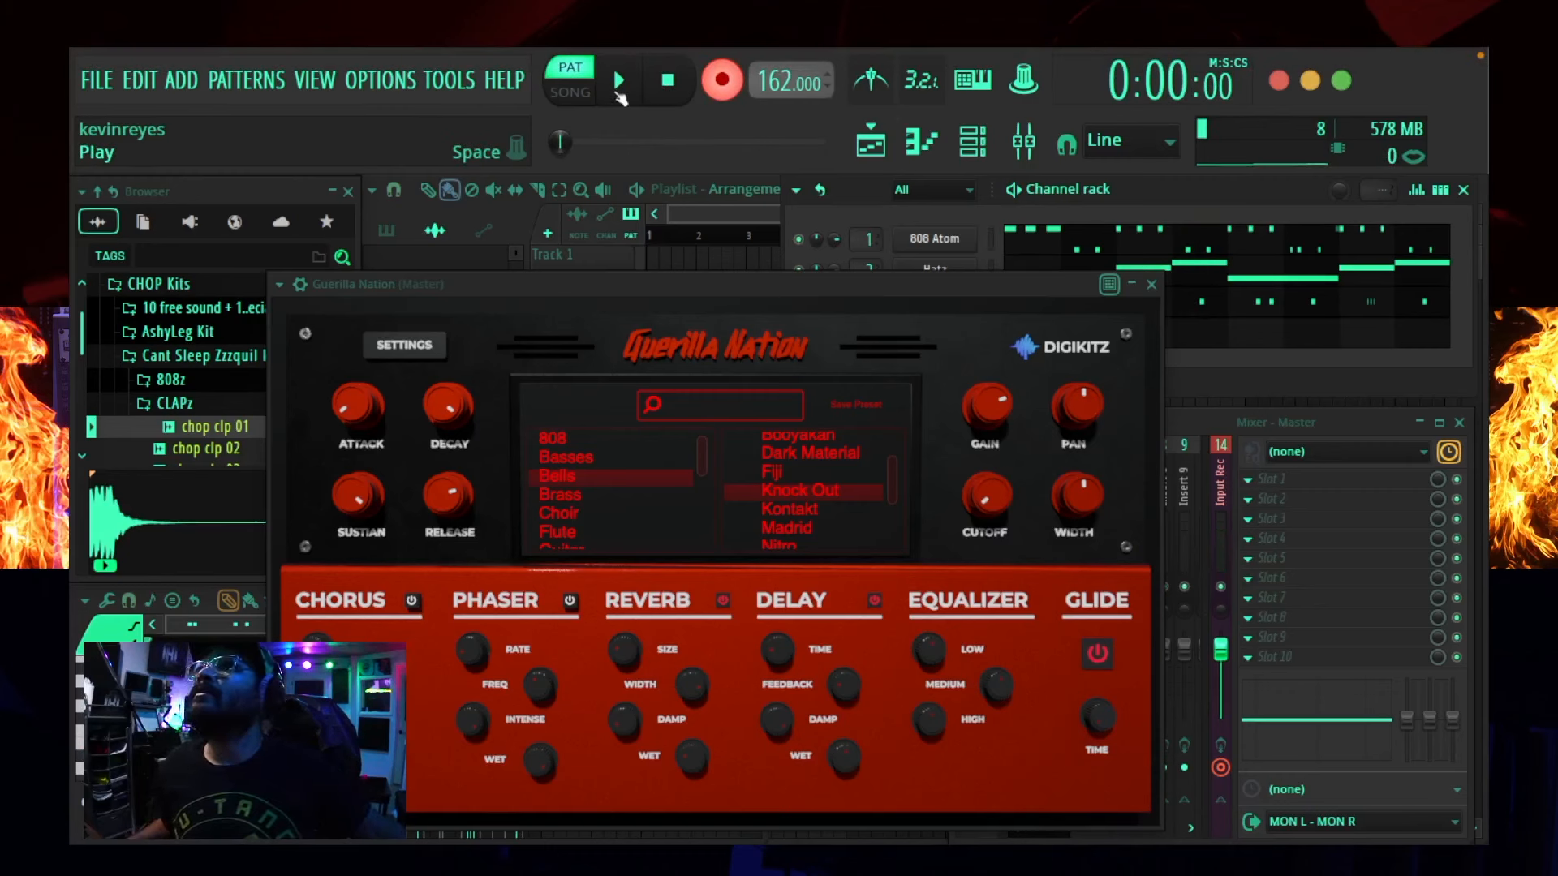
{"action": "left_click", "coordinate": [617, 94]}
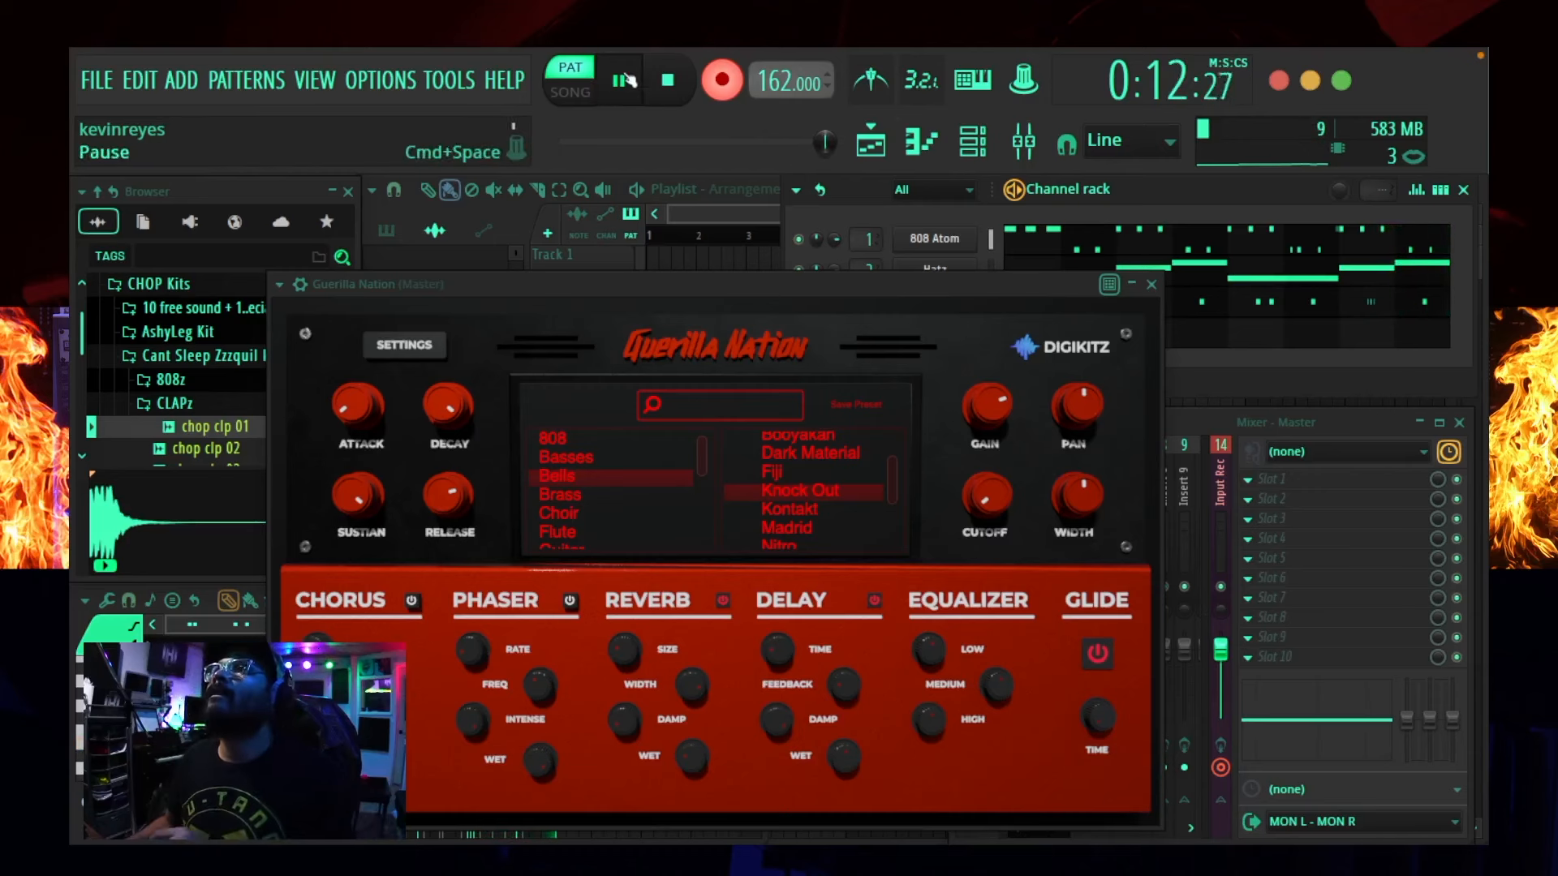
{"action": "left_click", "coordinate": [668, 81]}
{"action": "left_click", "coordinate": [718, 85]}
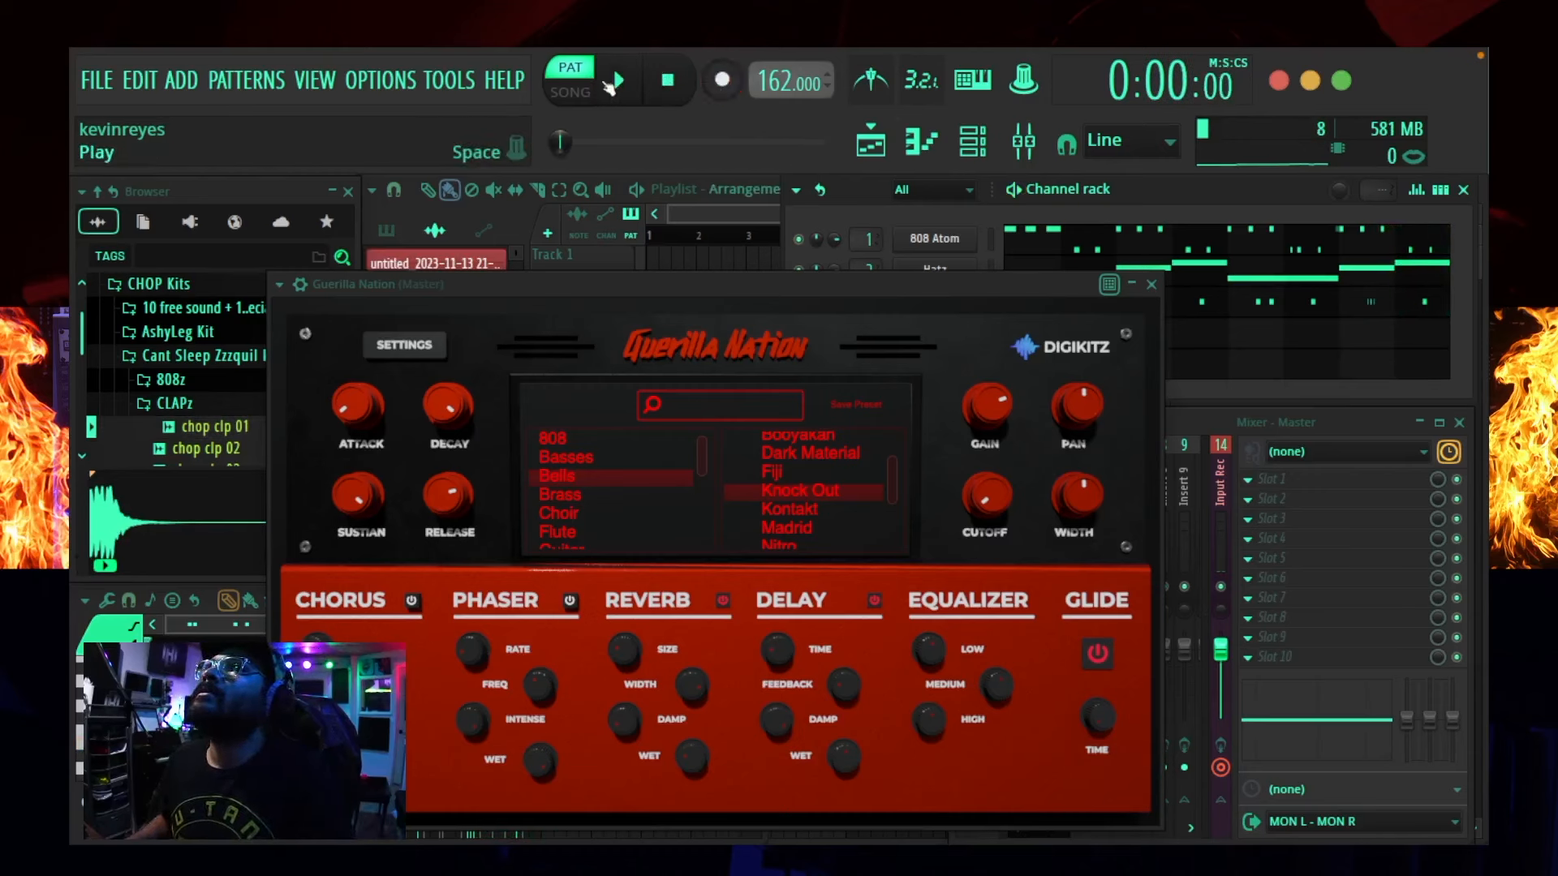
- Play back the pattern and close the Guerilla Nation window
{"action": "left_click", "coordinate": [618, 81]}
{"action": "left_click", "coordinate": [1151, 284]}
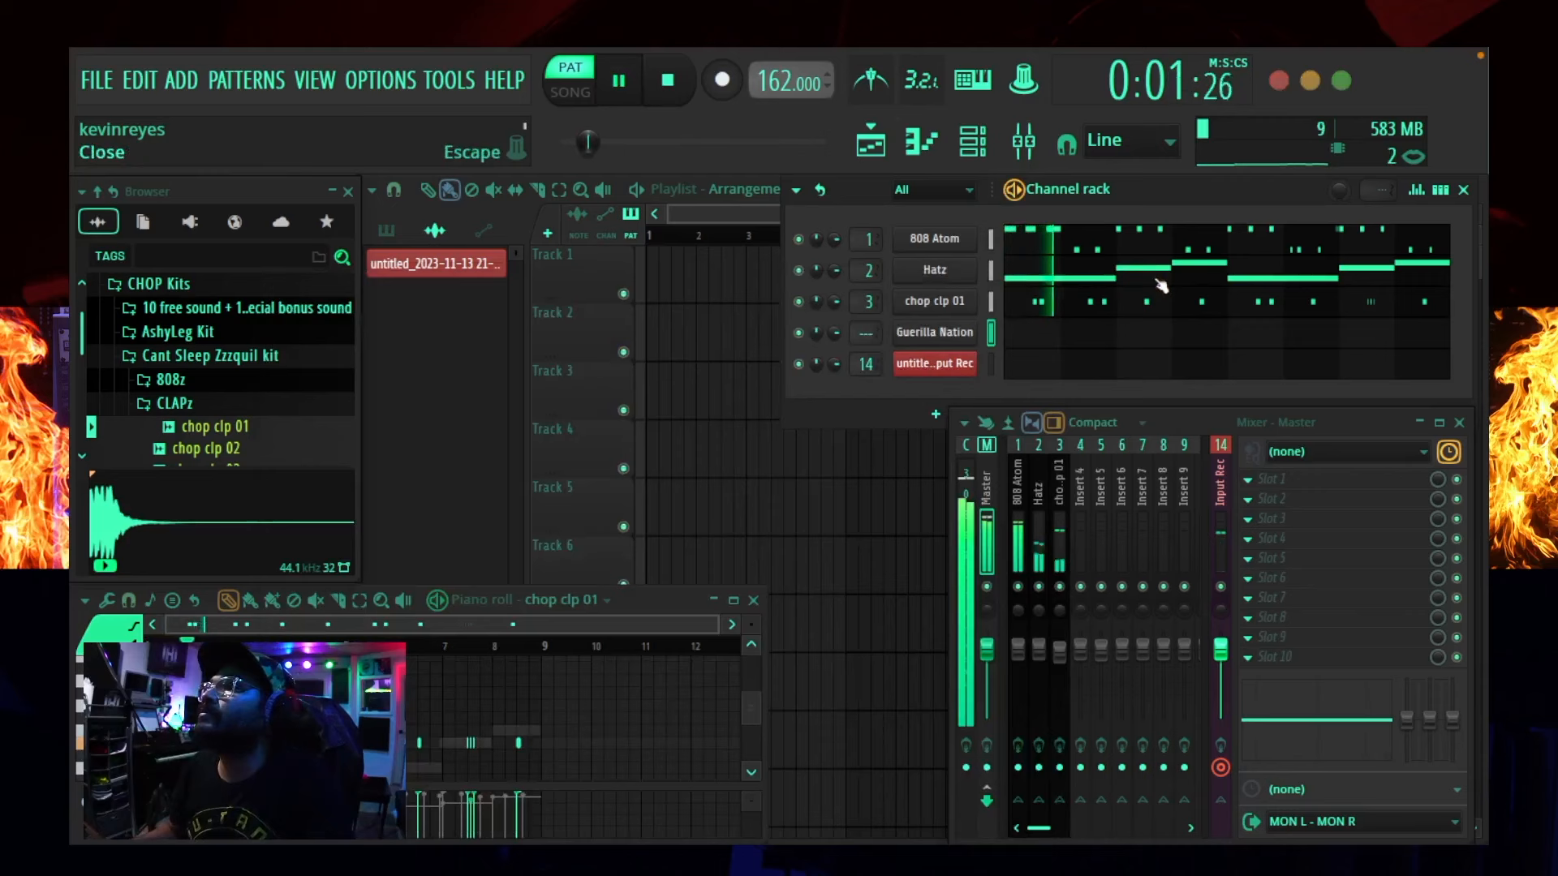
- Quantize all the recorded Guerilla Nation notes in the piano roll with the default quantizer settings, and stop playback
{"action": "left_click", "coordinate": [1042, 339]}
{"action": "scroll", "coordinate": [417, 734], "scroll_direction": "up", "scroll_amount": 1}
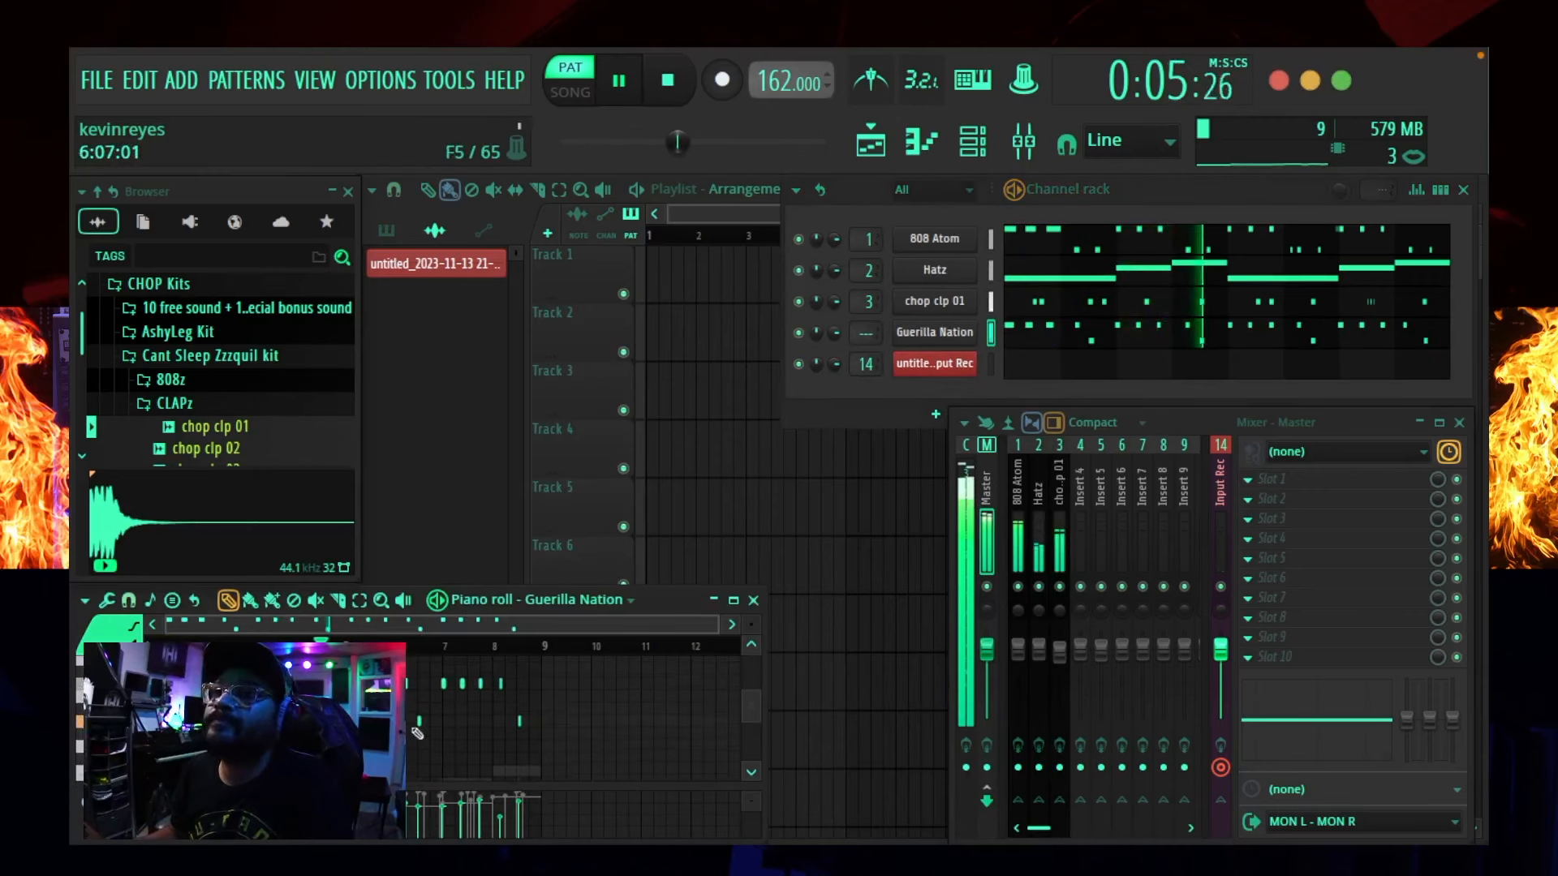
{"action": "key", "text": "ctrl+a"}
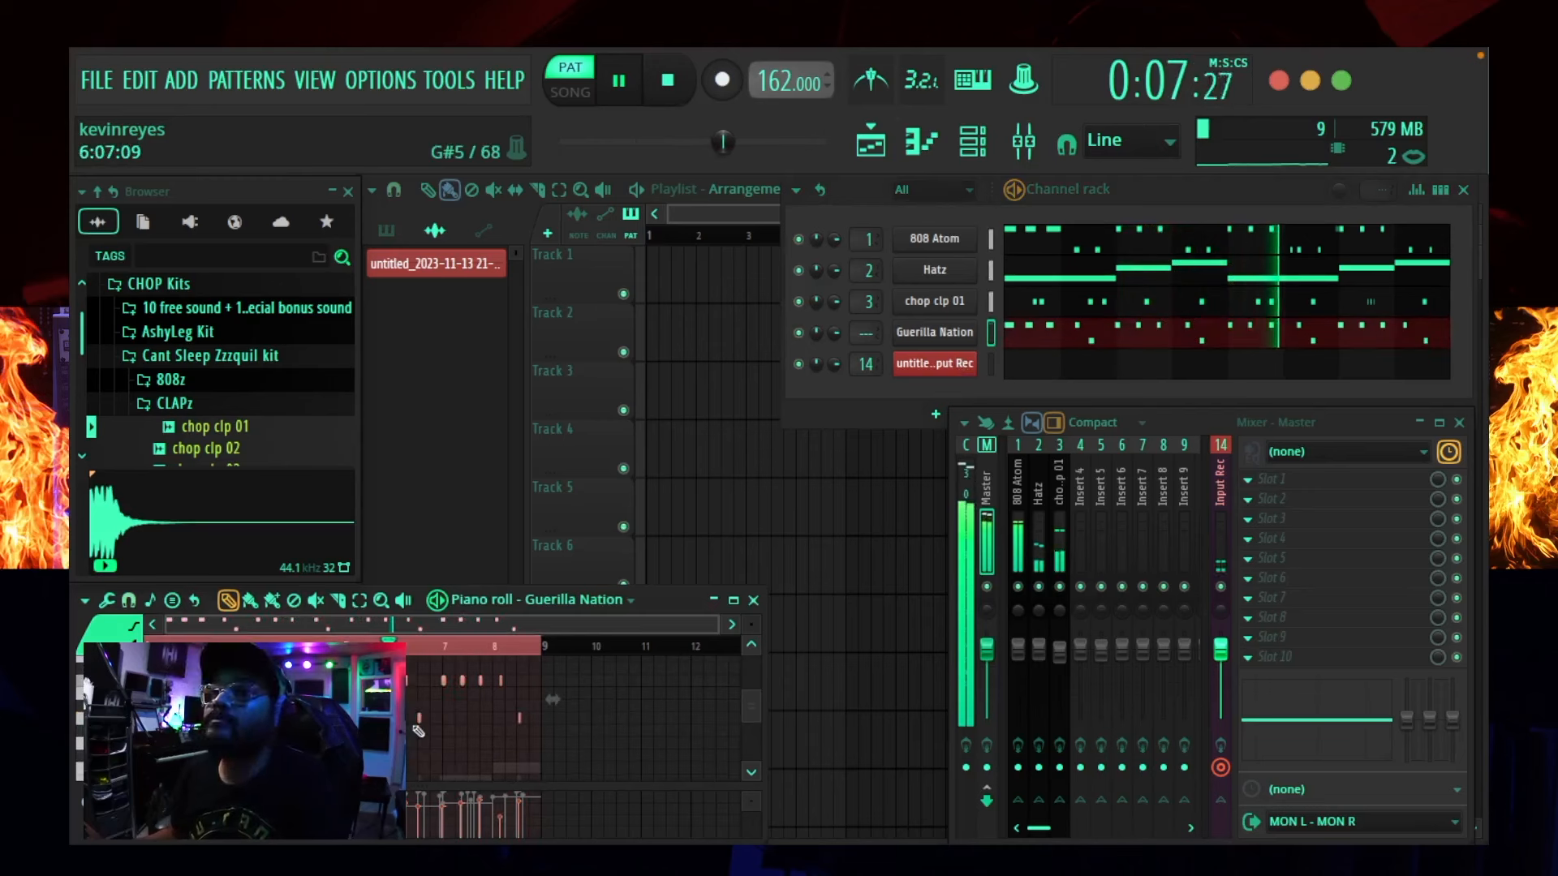
{"action": "key", "text": "alt+q"}
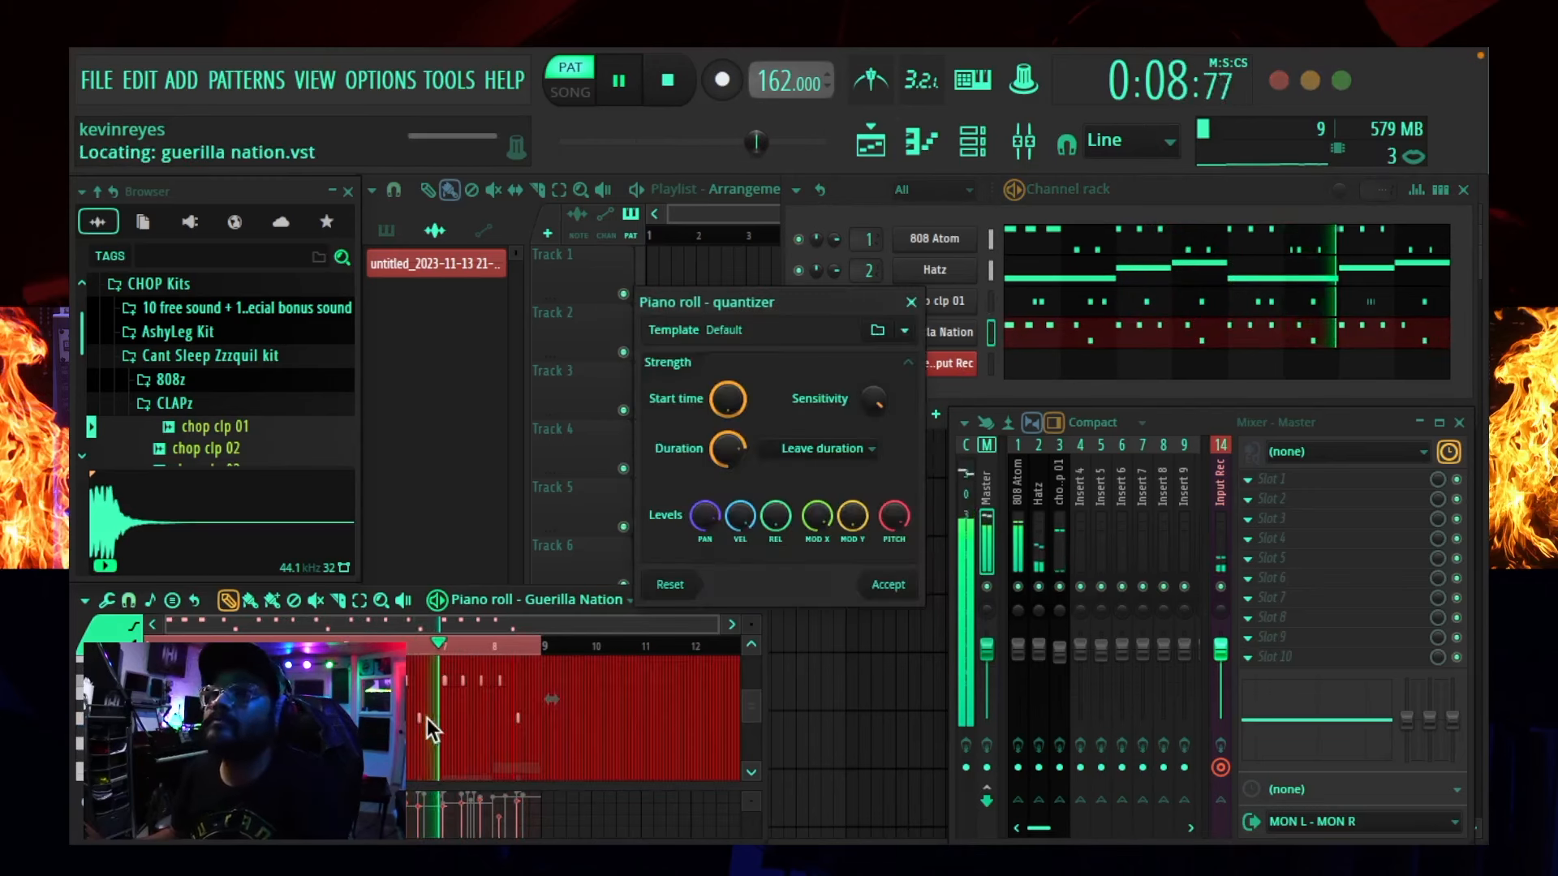
{"action": "left_click", "coordinate": [889, 586]}
{"action": "key", "text": "space"}
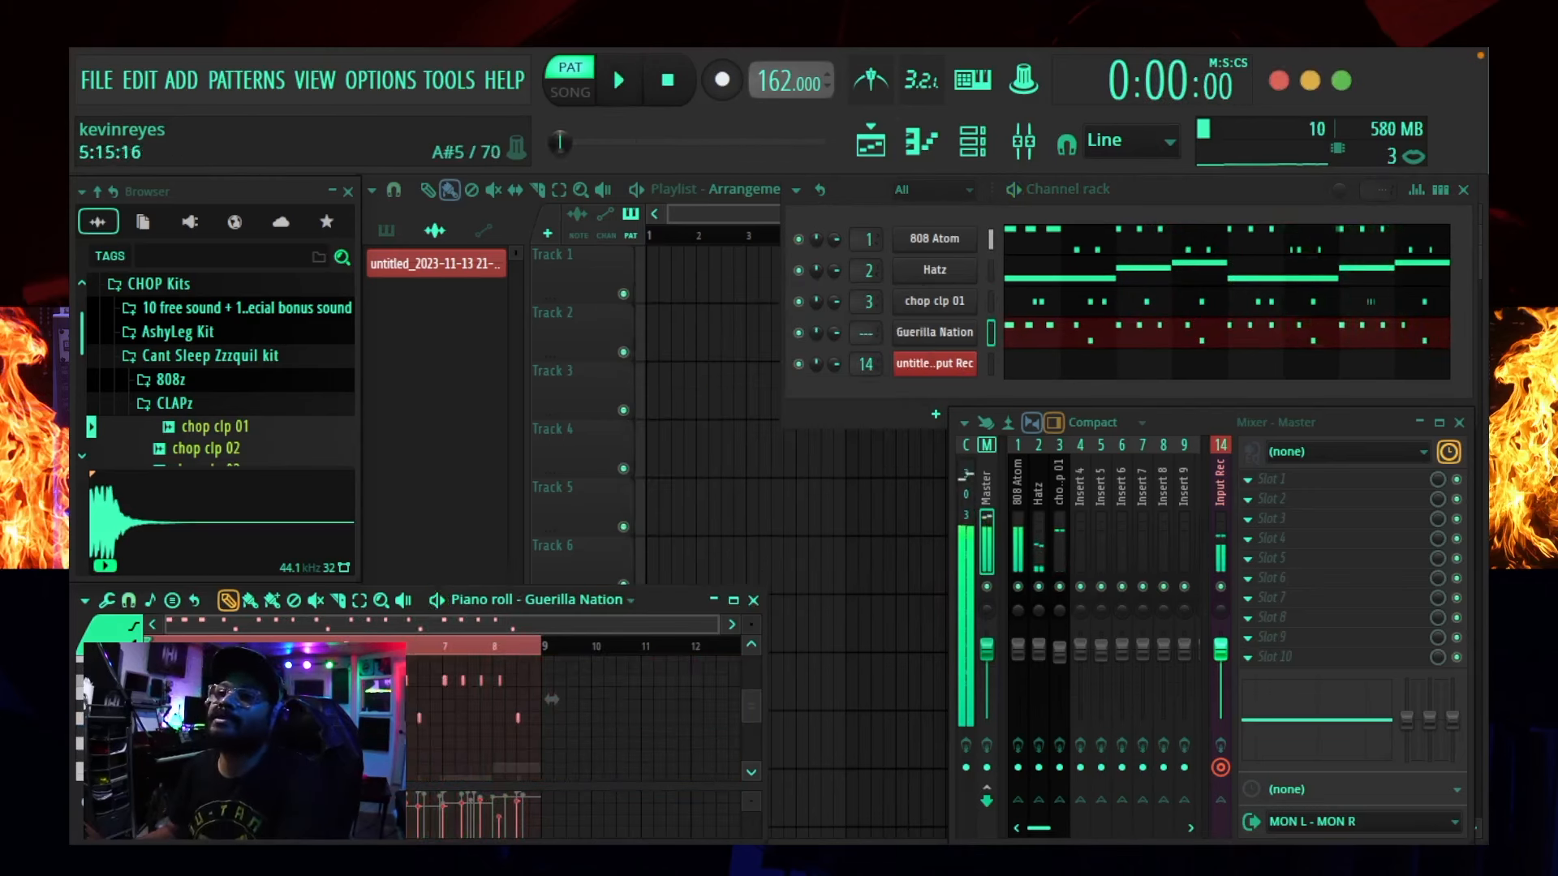
- Listen back to the pattern with the quantized melody, shortening the channel rack to four rows and closing the piano roll
{"action": "key", "text": "space"}
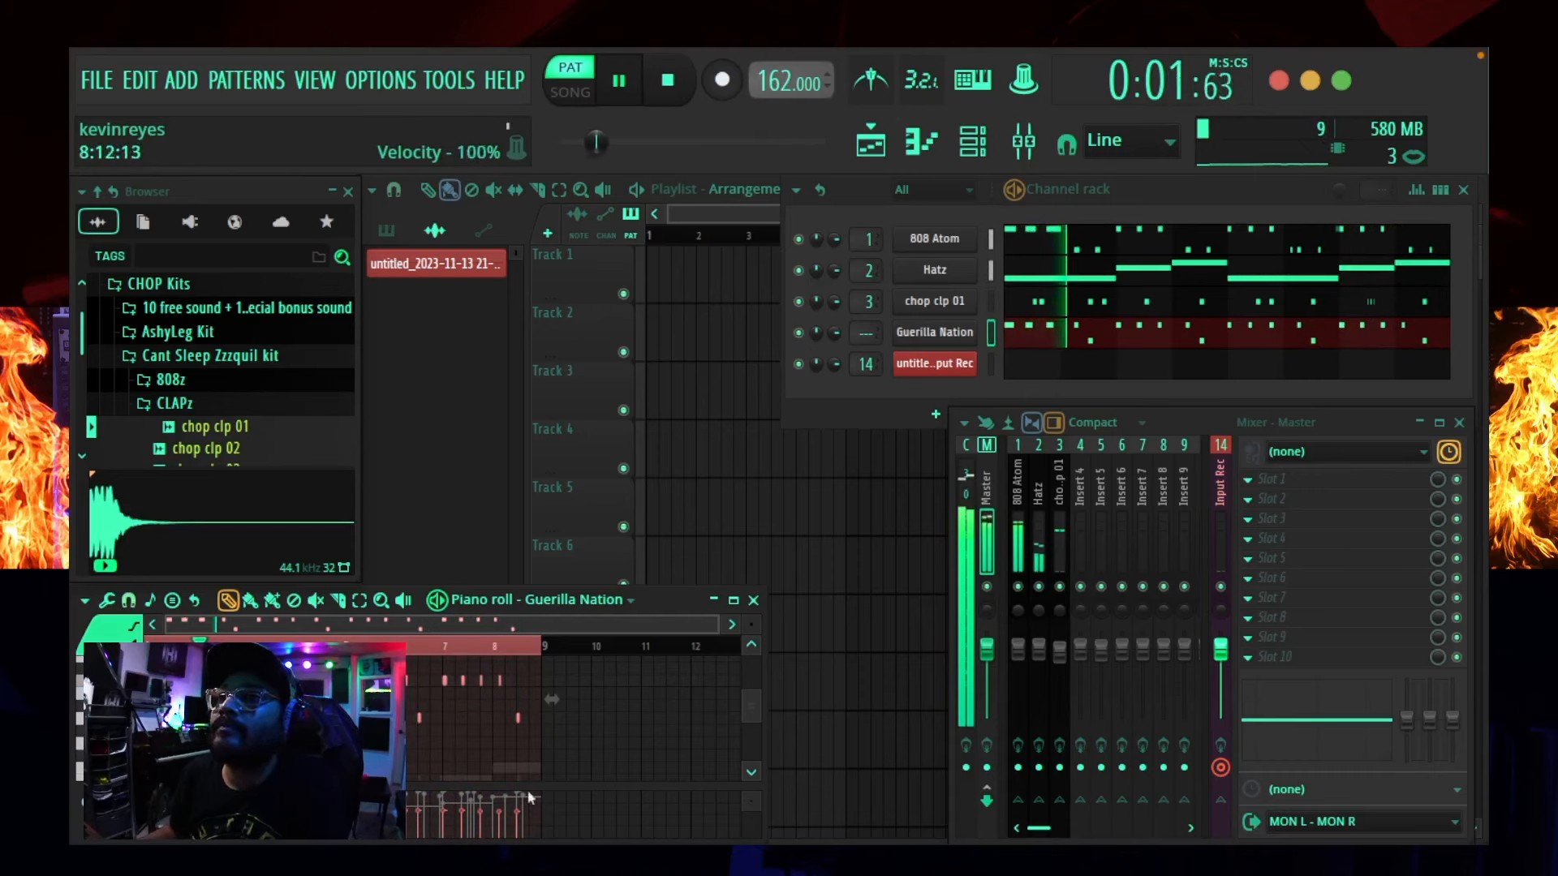
{"action": "key", "text": "space"}
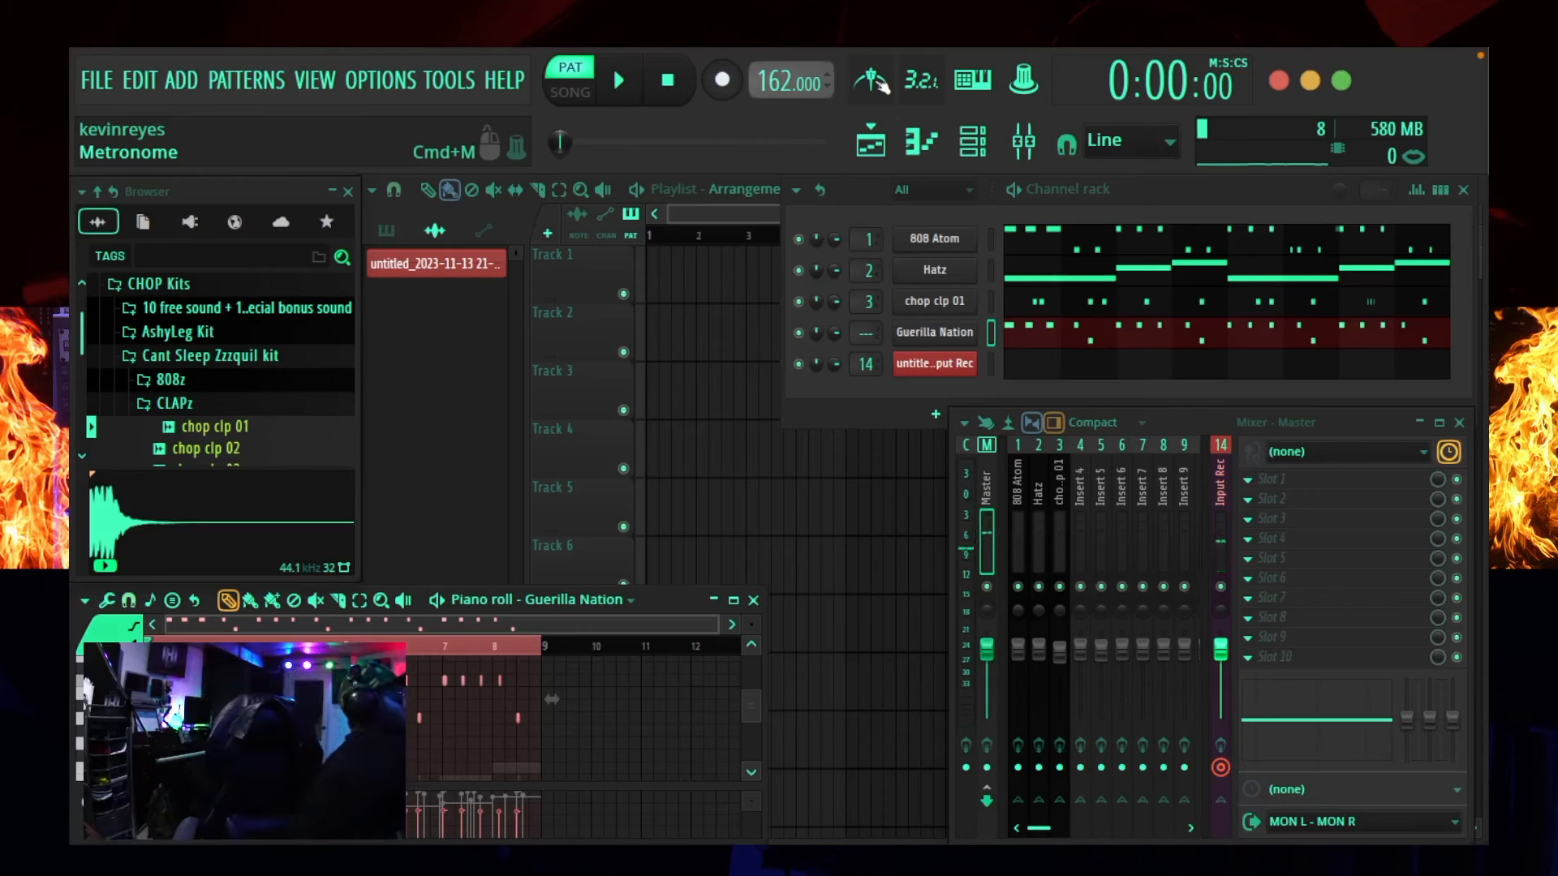
{"action": "key", "text": "space"}
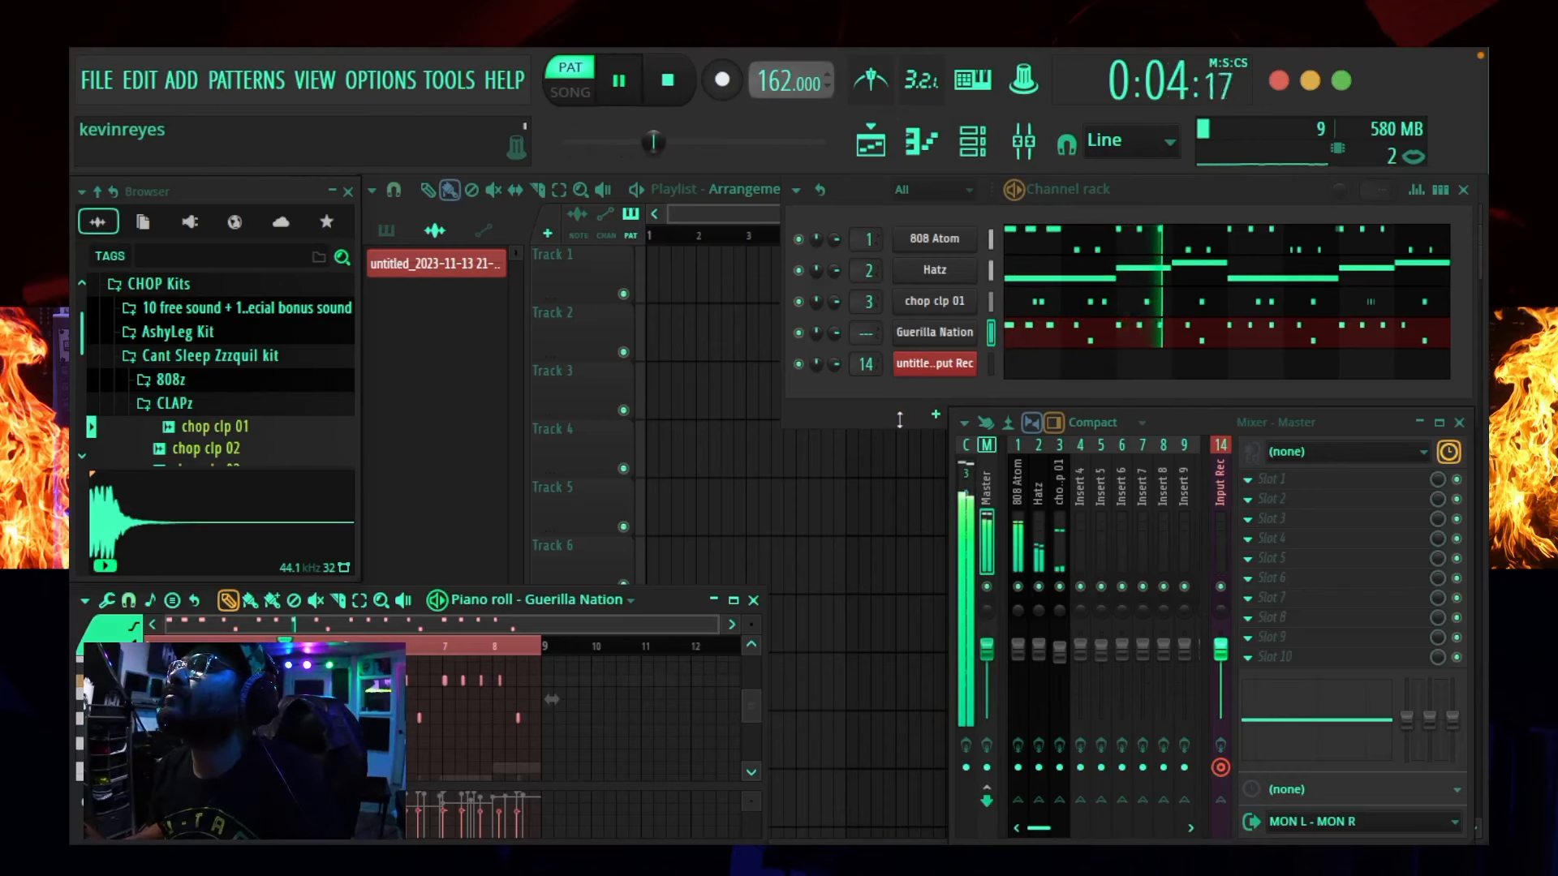
{"action": "left_click_drag", "start_coordinate": [915, 403], "coordinate": [916, 370]}
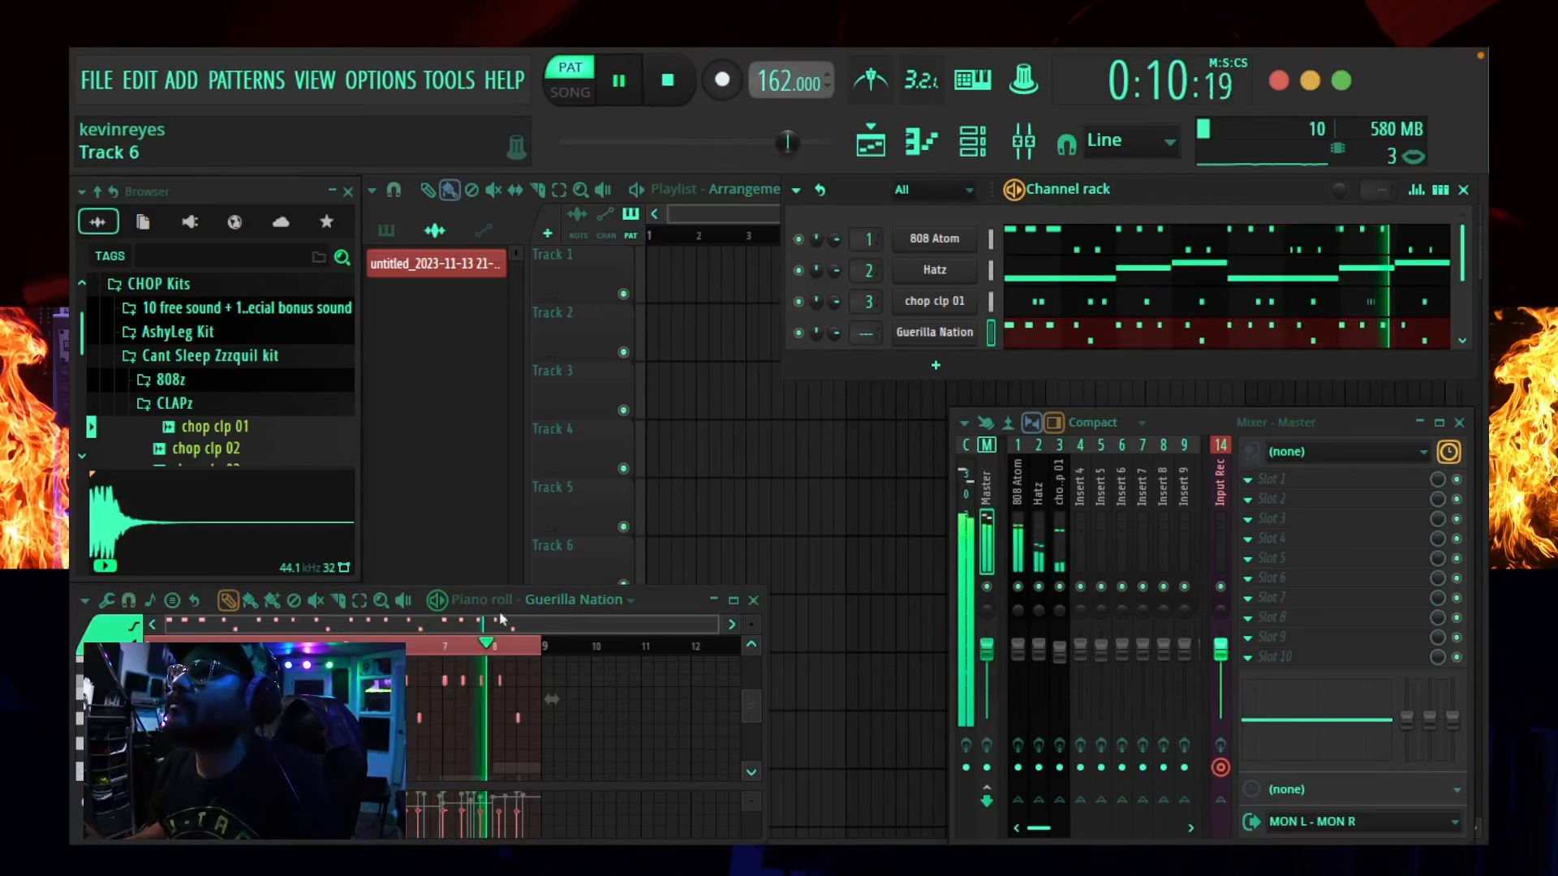
{"action": "key", "text": "space"}
{"action": "left_click", "coordinate": [754, 602]}
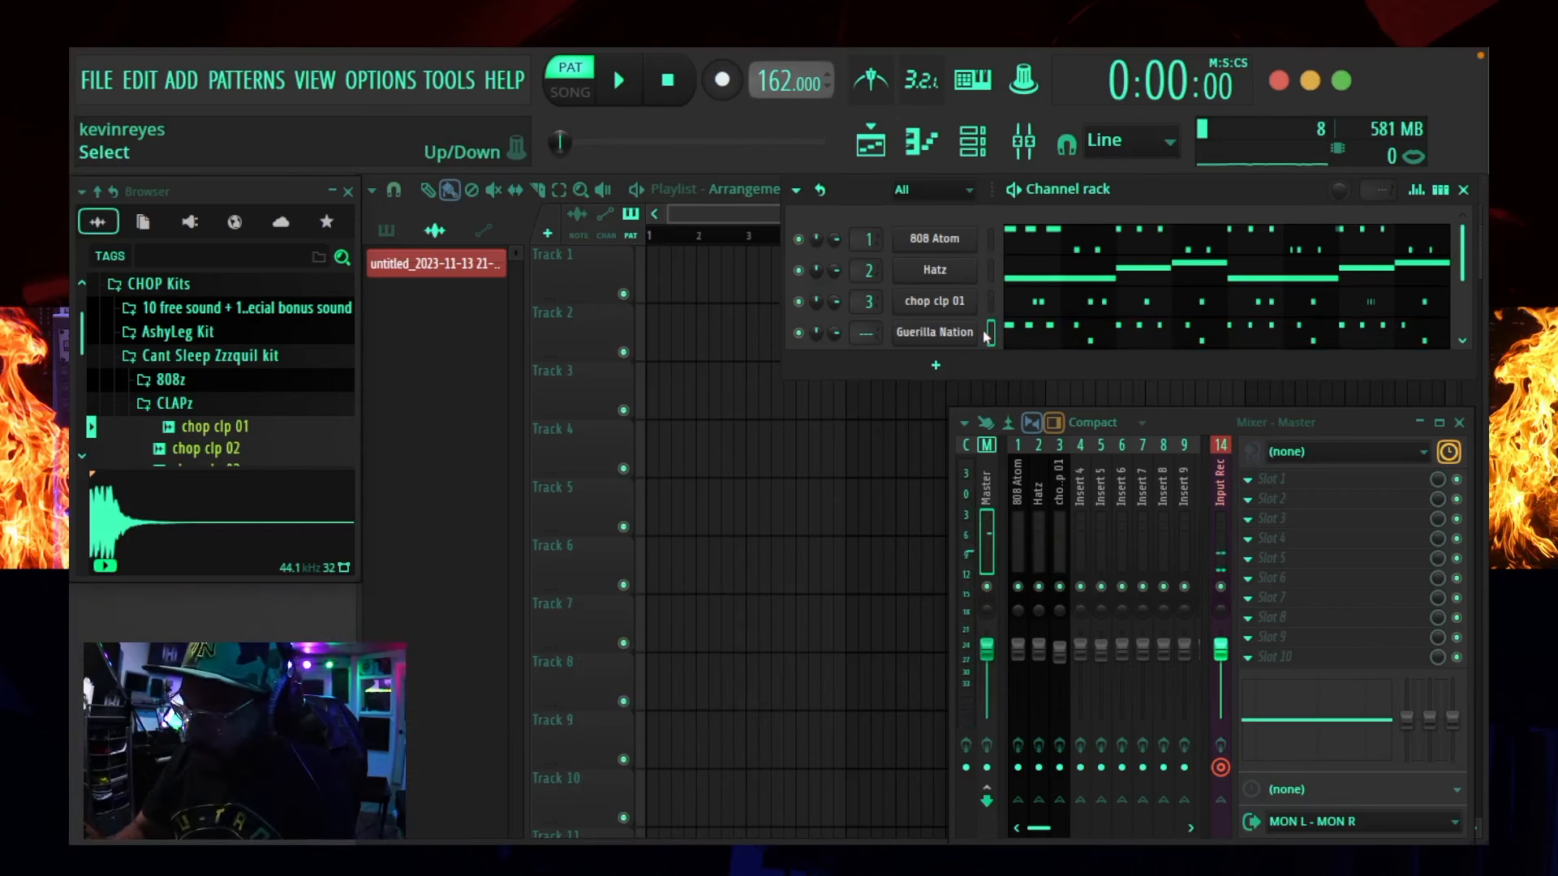
- Route the Guerilla Nation channel to mixer track 4 and delete the untitled input recording's audio clip
{"action": "key", "text": "ctrl+l"}
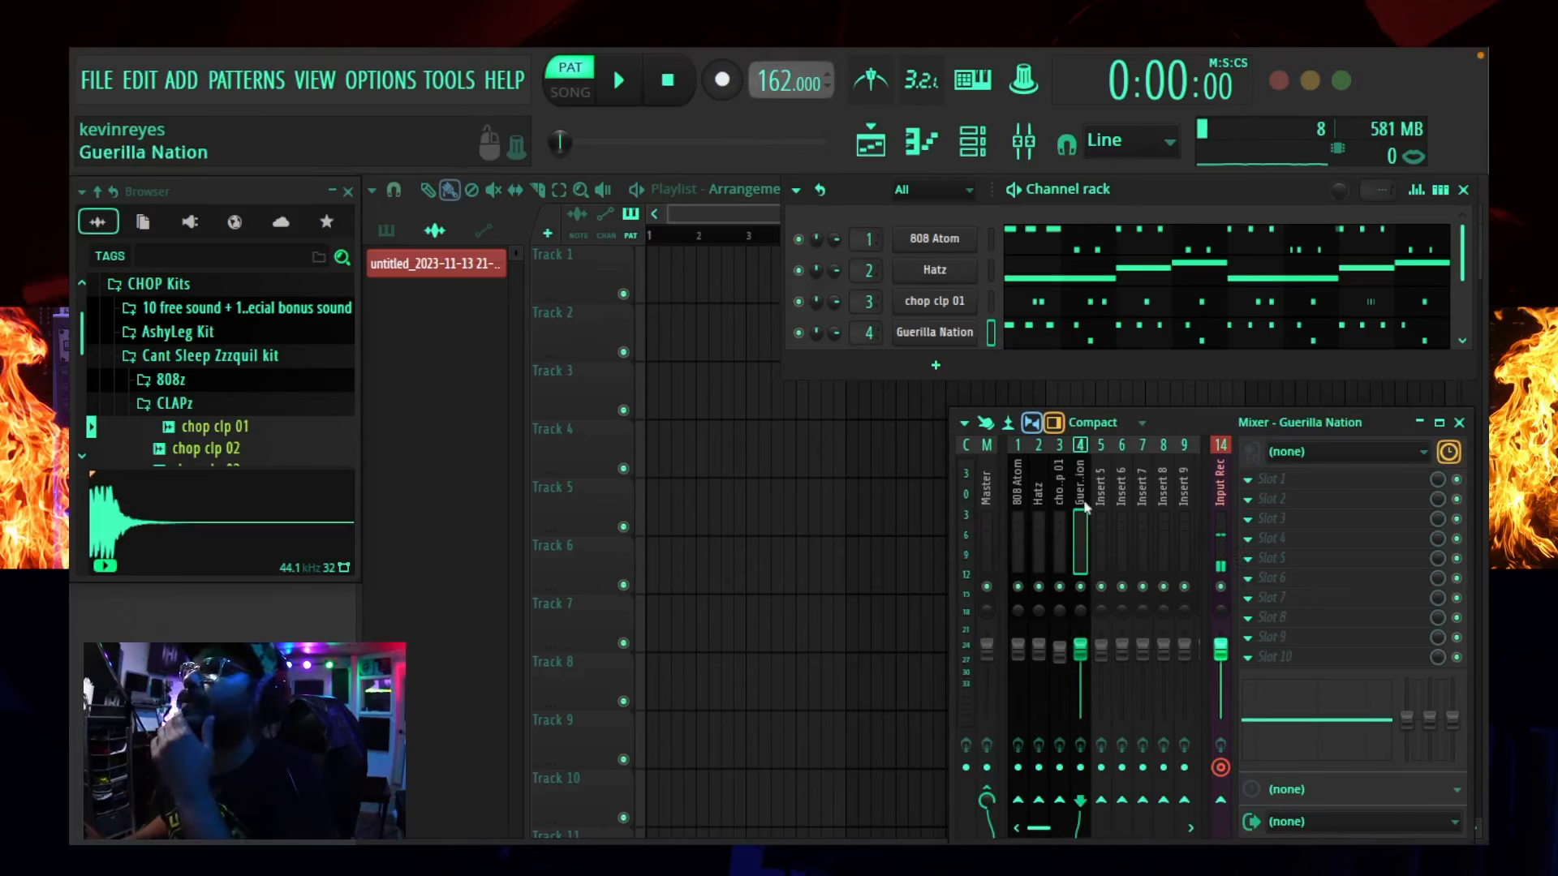
{"action": "right_click", "coordinate": [397, 264]}
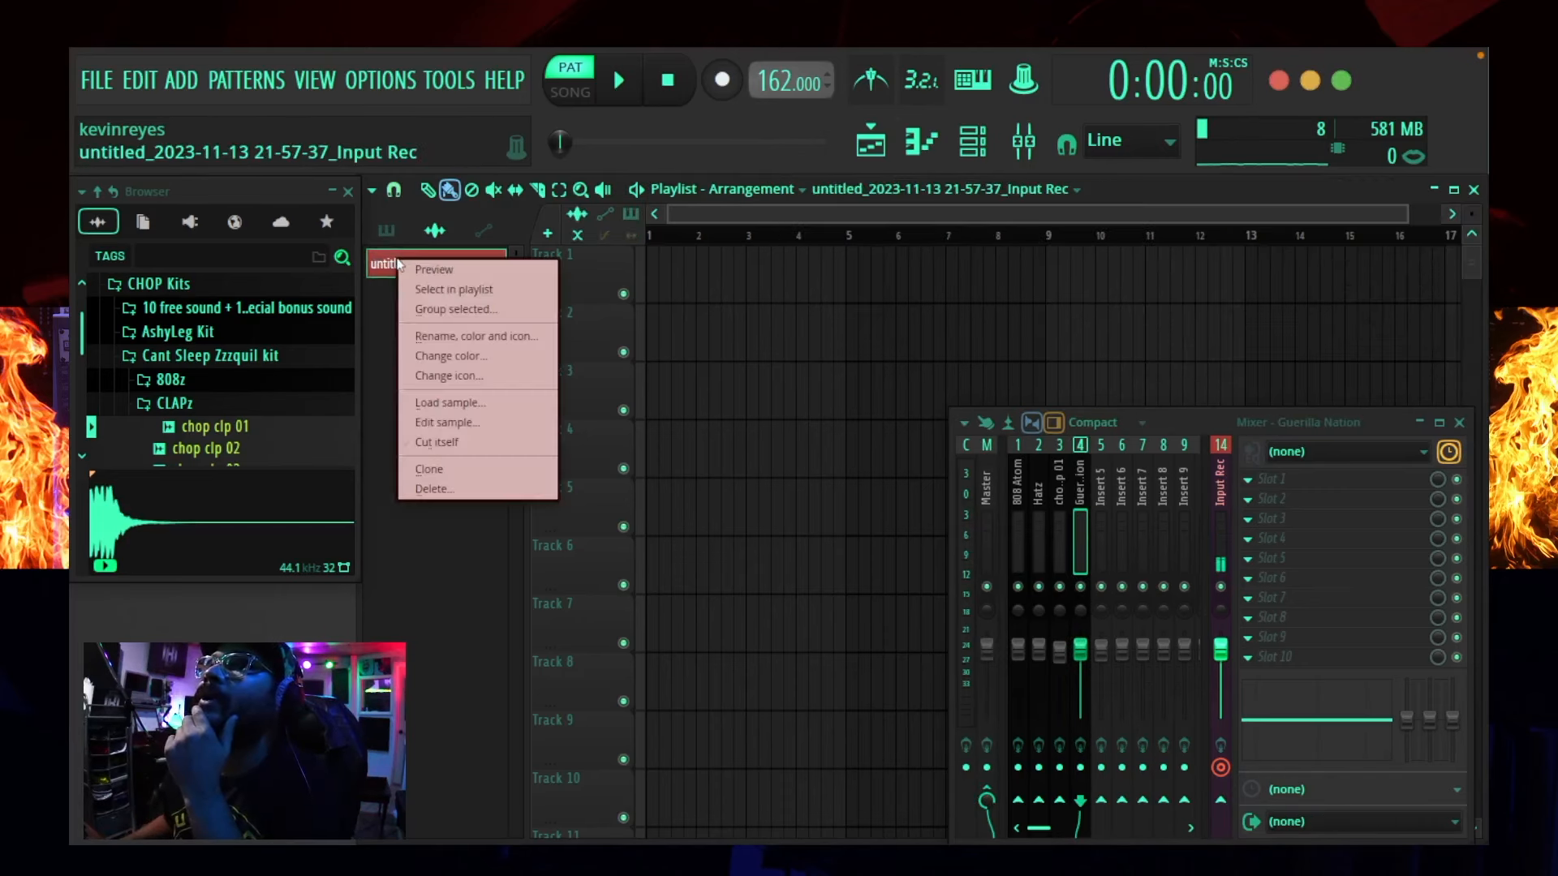
{"action": "left_click", "coordinate": [454, 486]}
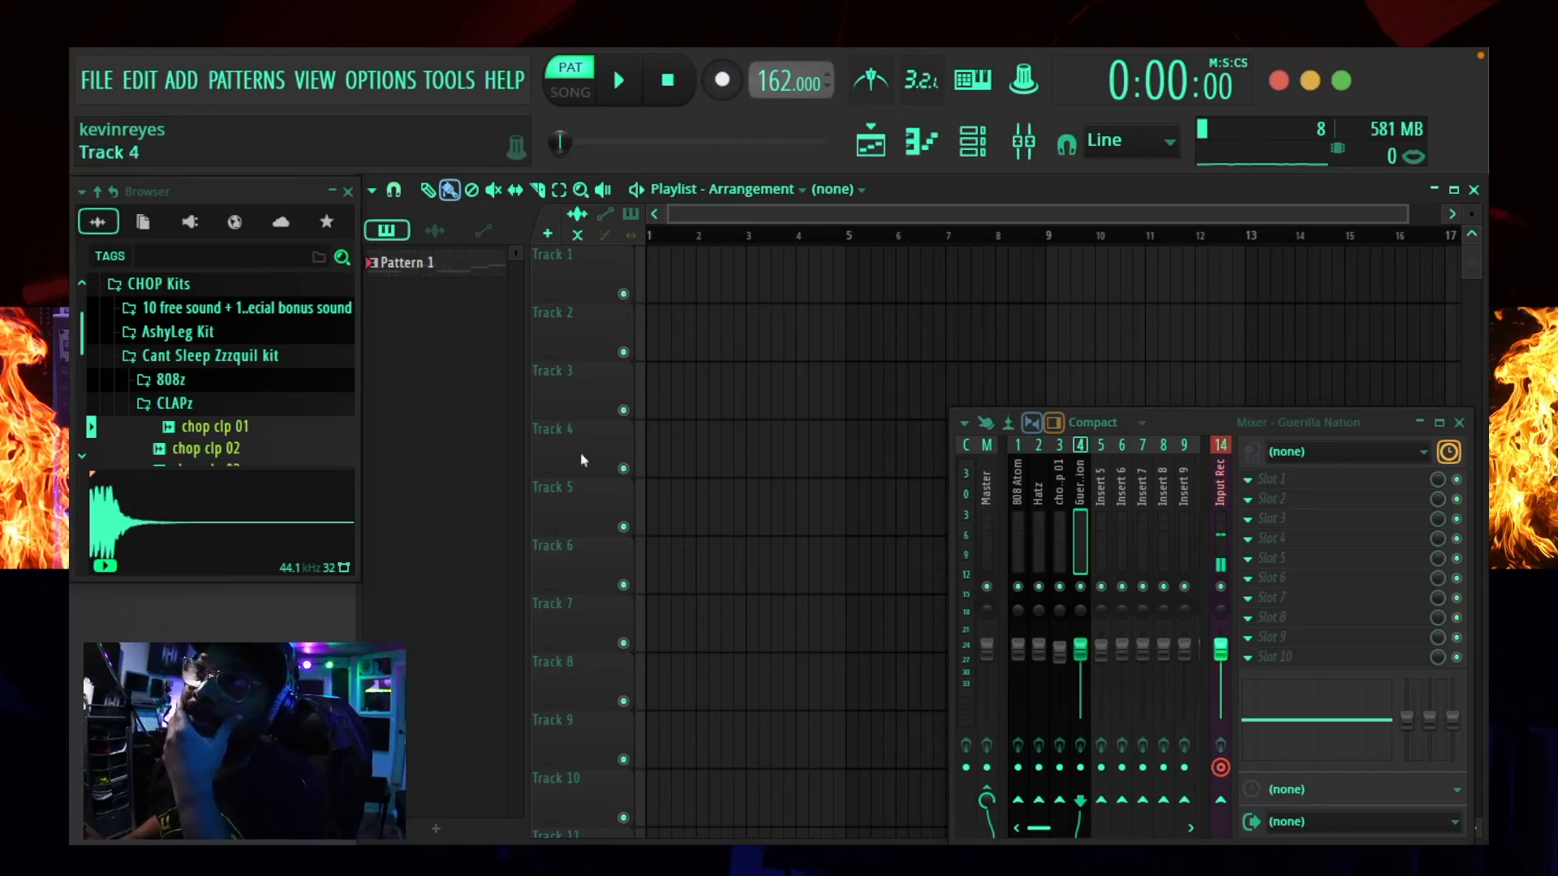
{"action": "left_click", "coordinate": [925, 141]}
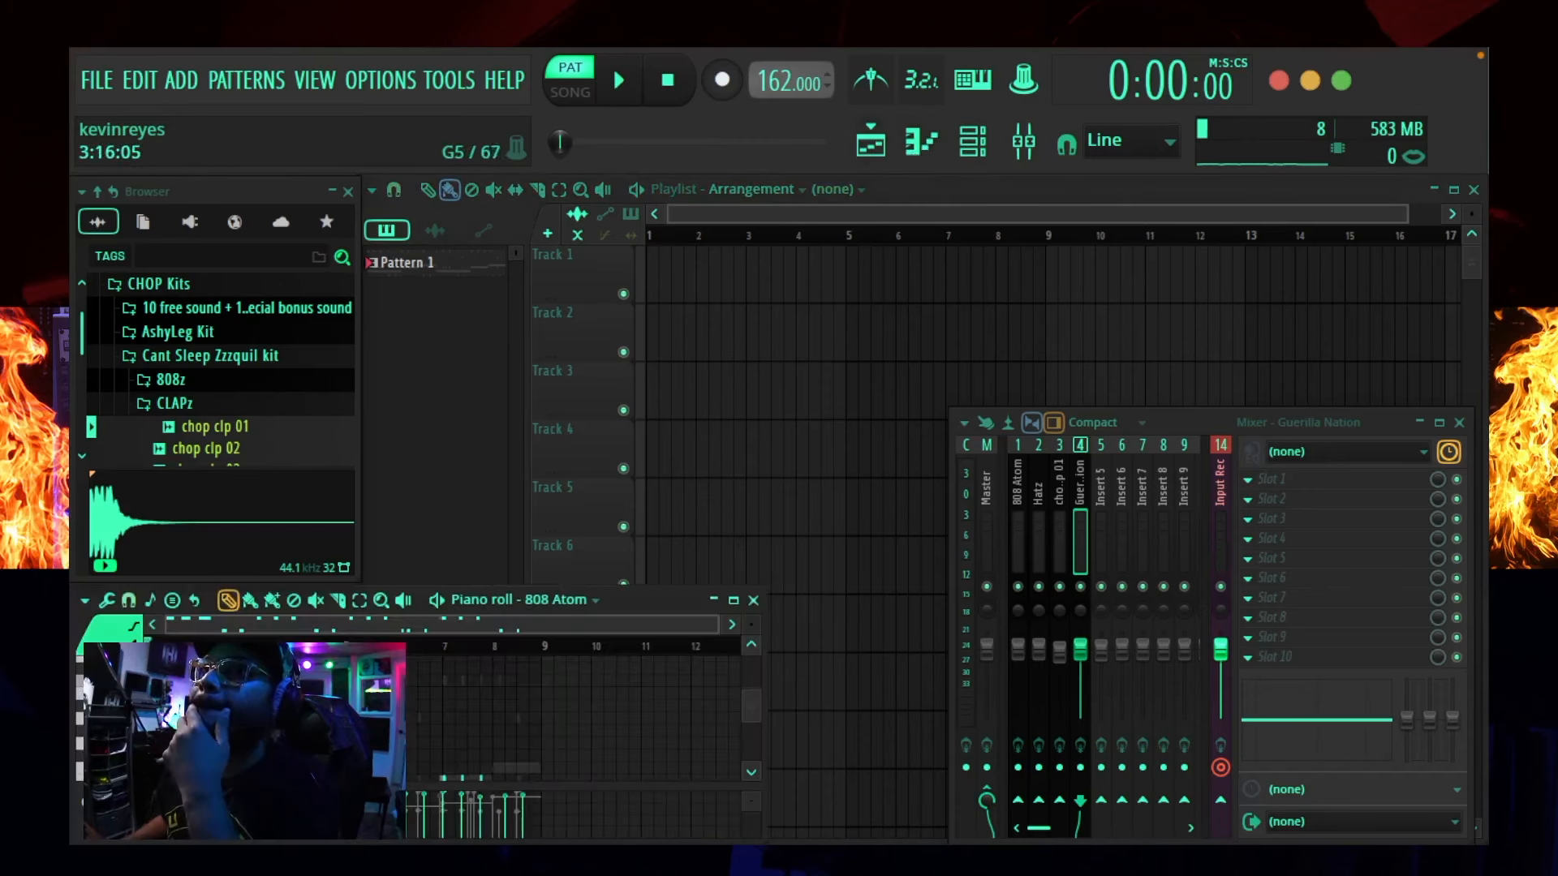
{"action": "scroll", "coordinate": [568, 714], "scroll_direction": "down", "scroll_amount": 3}
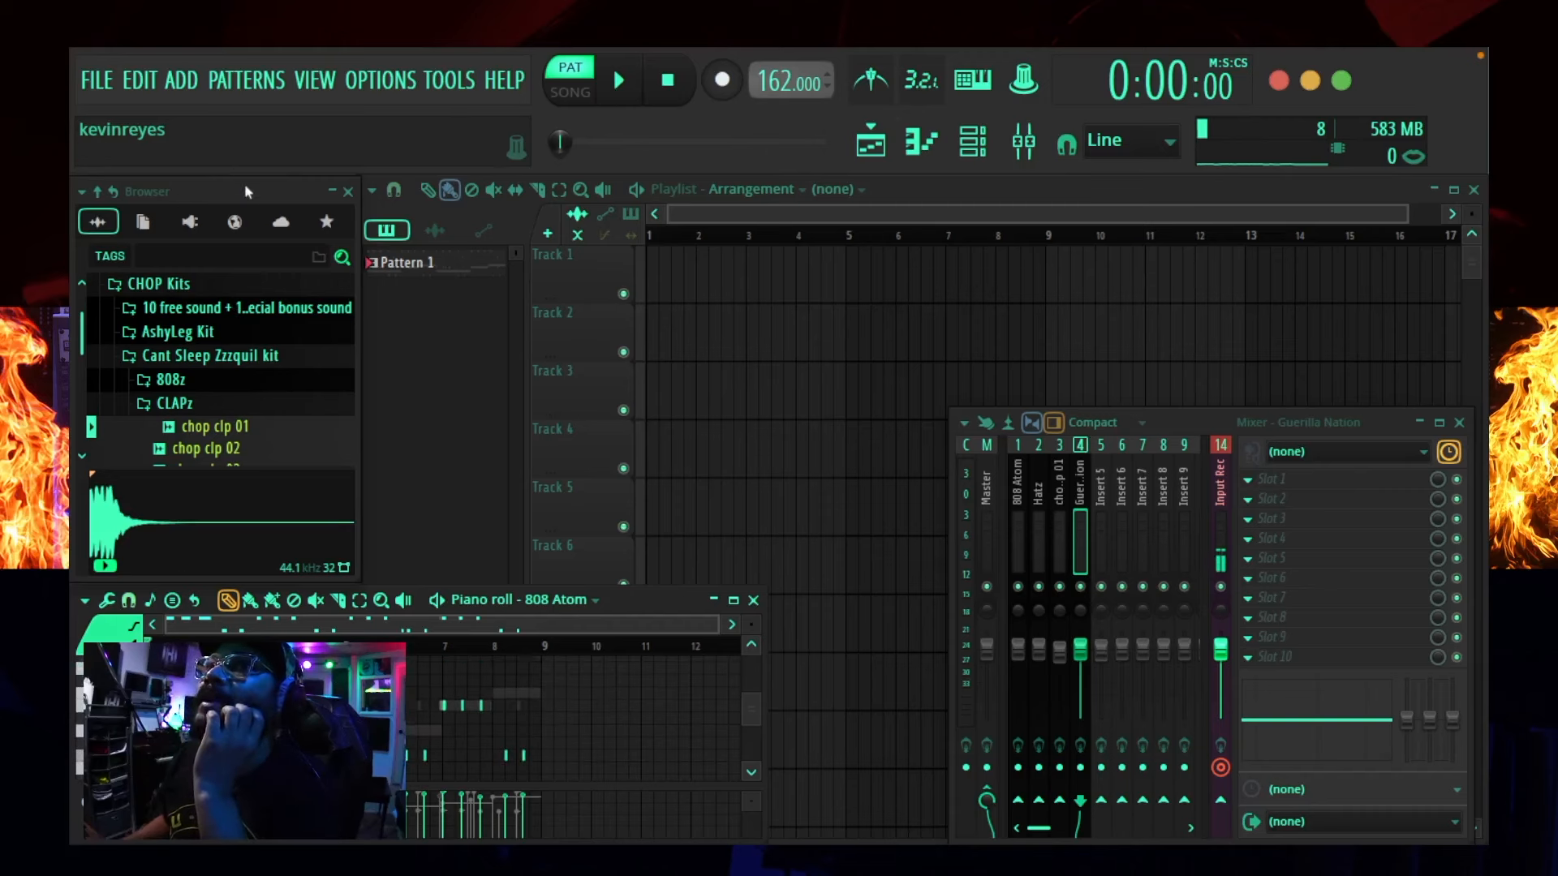
{"action": "scroll", "coordinate": [203, 377], "scroll_direction": "up", "scroll_amount": 4}
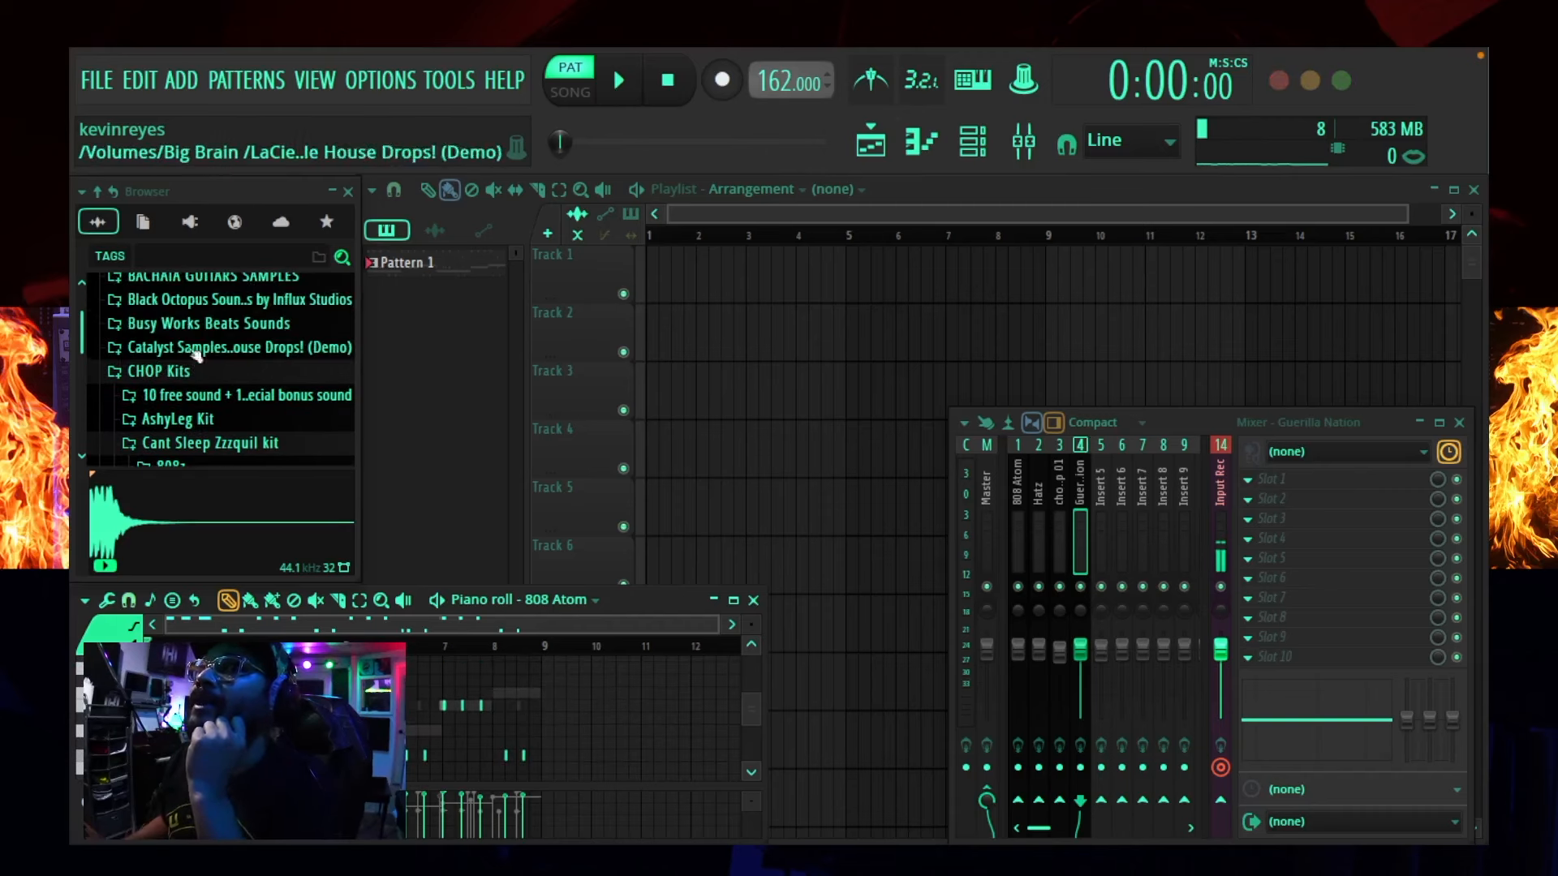
{"action": "scroll", "coordinate": [227, 350], "scroll_direction": "down", "scroll_amount": 3}
{"action": "scroll", "coordinate": [228, 351], "scroll_direction": "down", "scroll_amount": 1}
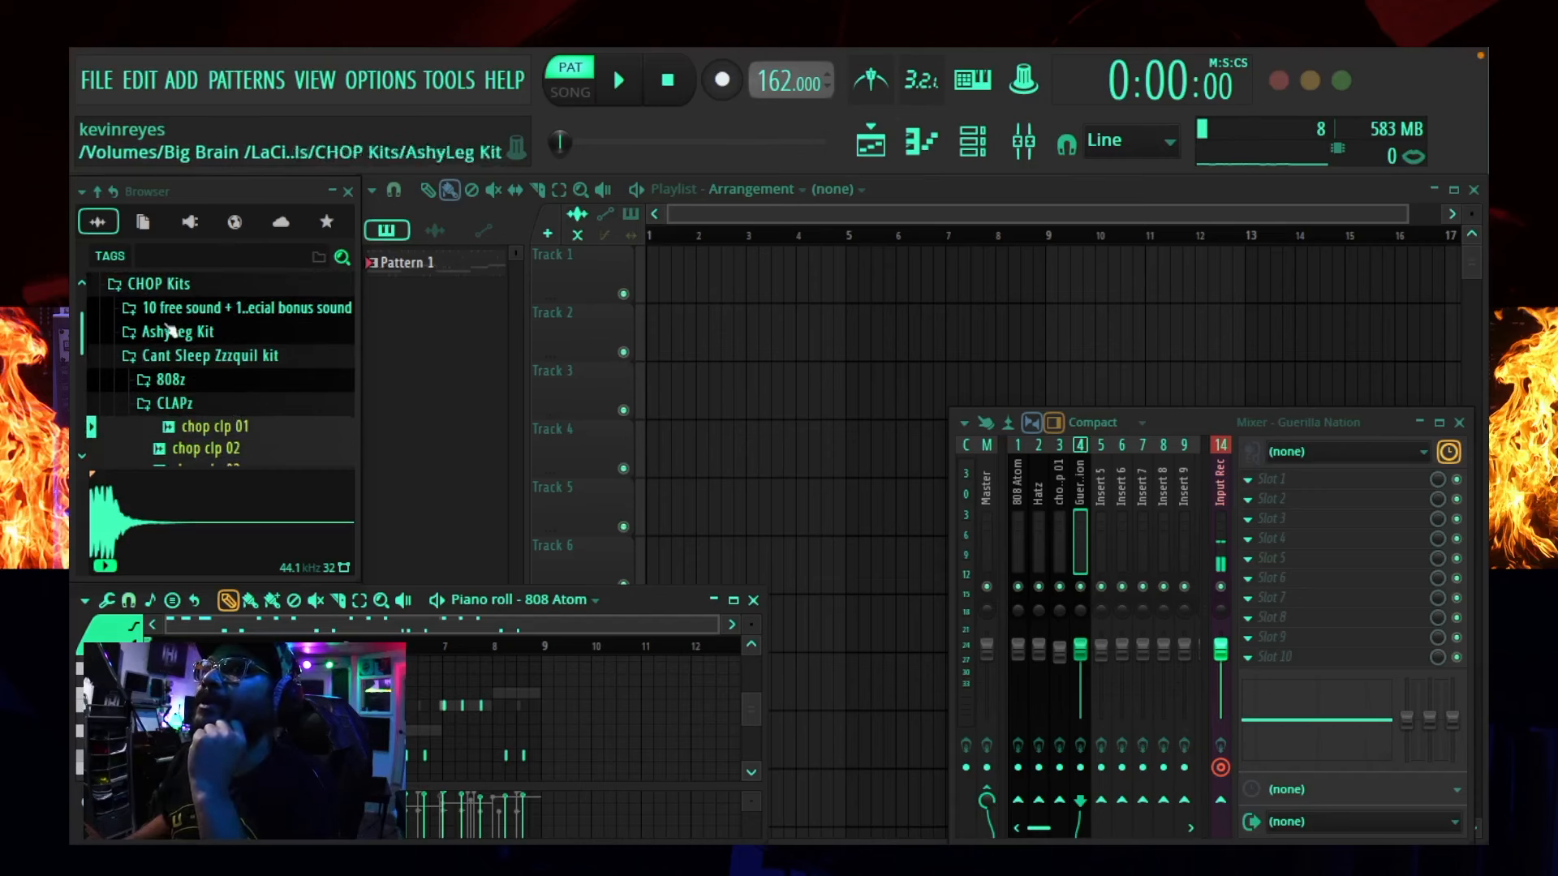
{"action": "scroll", "coordinate": [175, 399], "scroll_direction": "down", "scroll_amount": 4}
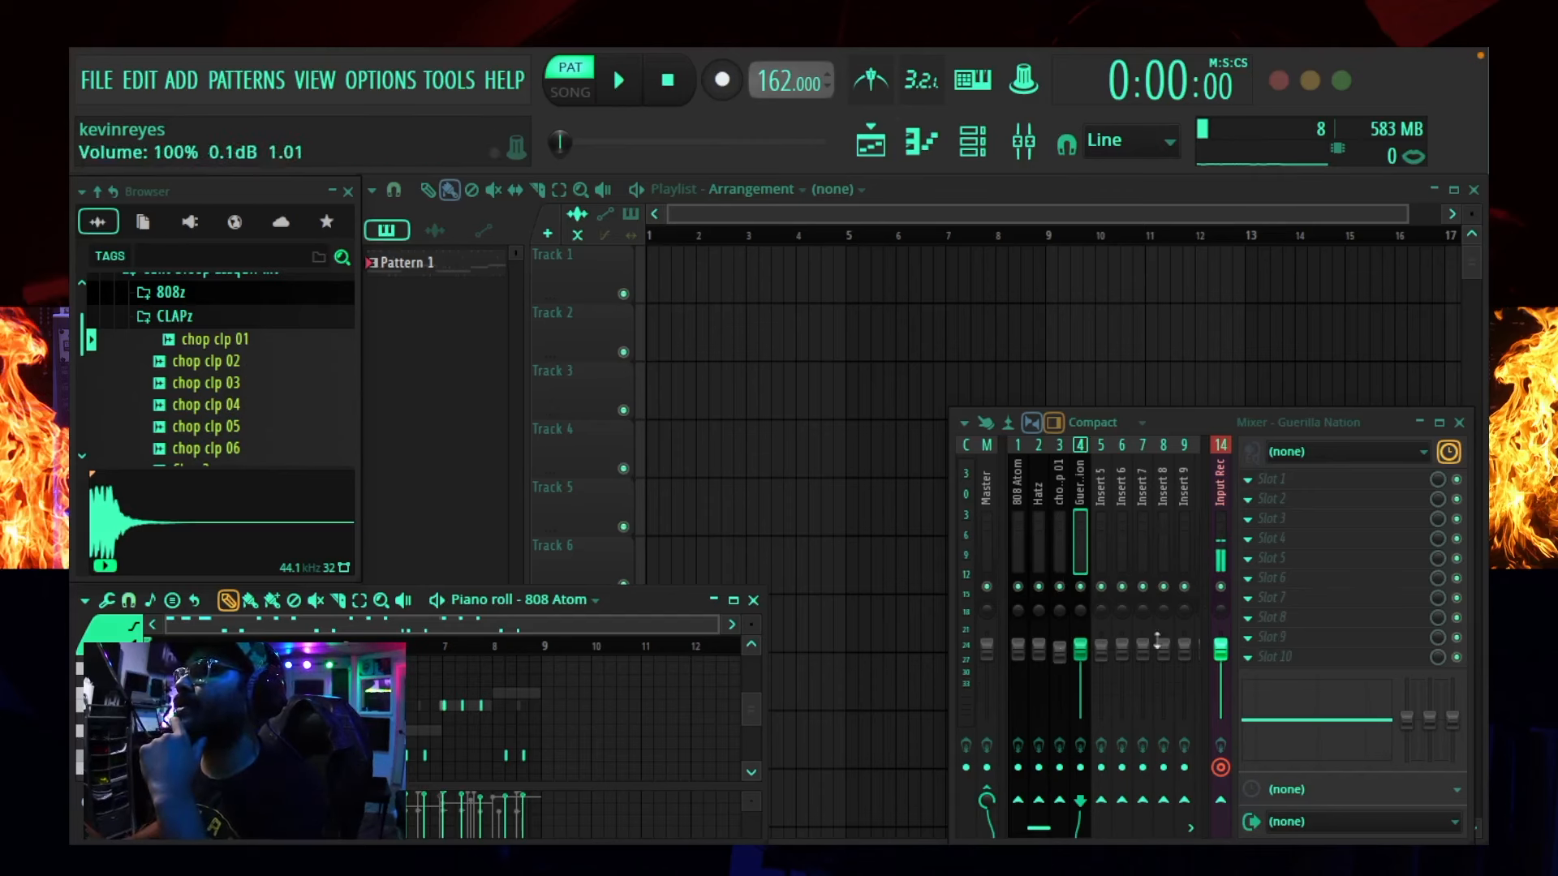
{"action": "scroll", "coordinate": [1055, 538], "scroll_direction": "down", "scroll_amount": 6}
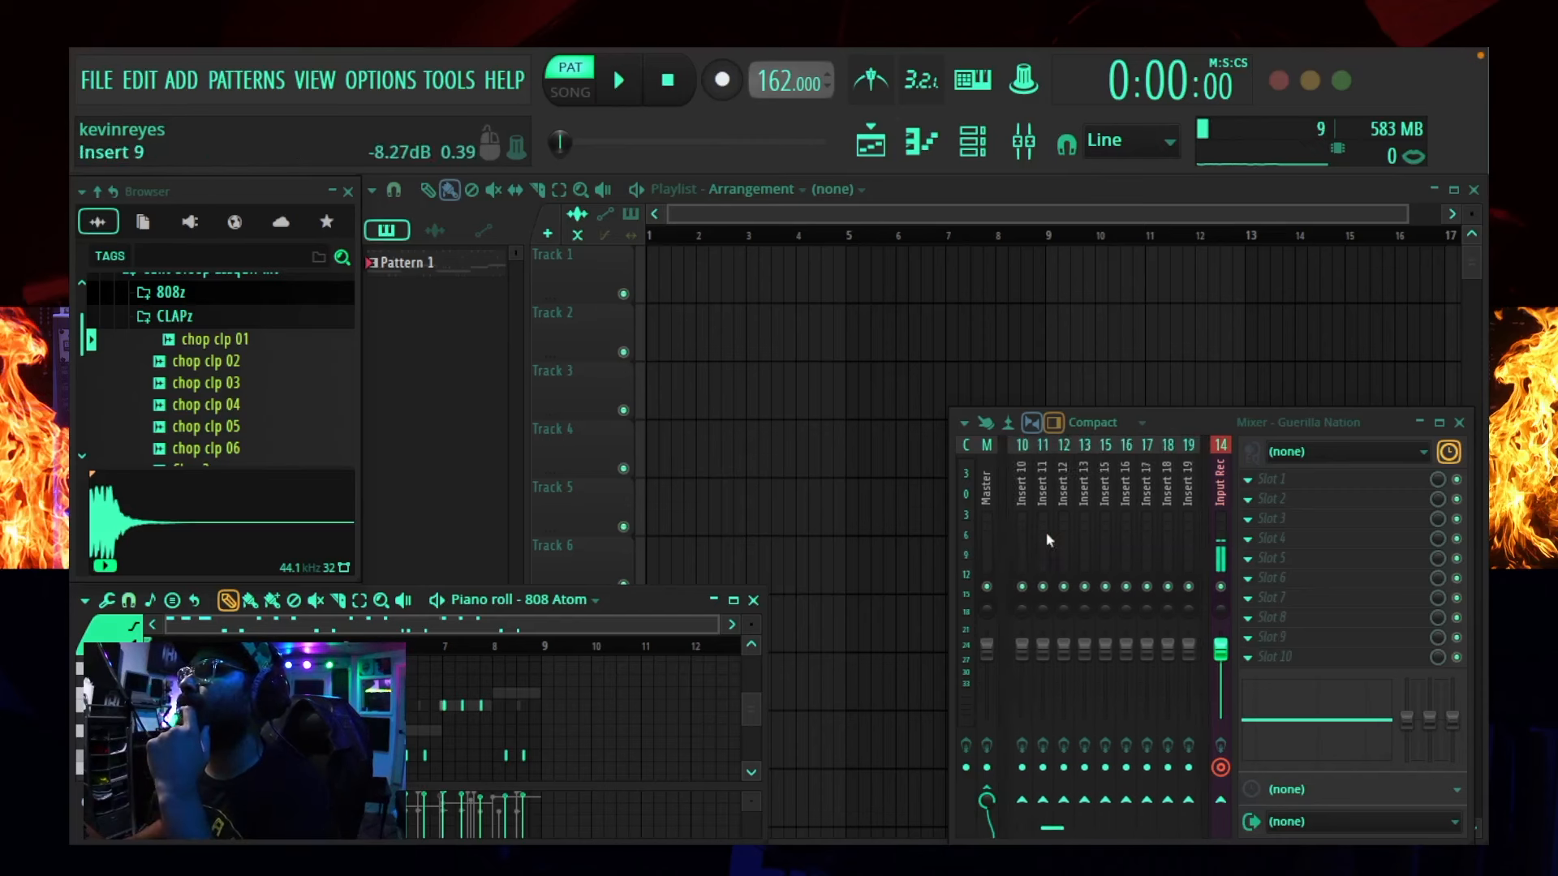
{"action": "scroll", "coordinate": [1049, 539], "scroll_direction": "up", "scroll_amount": 6}
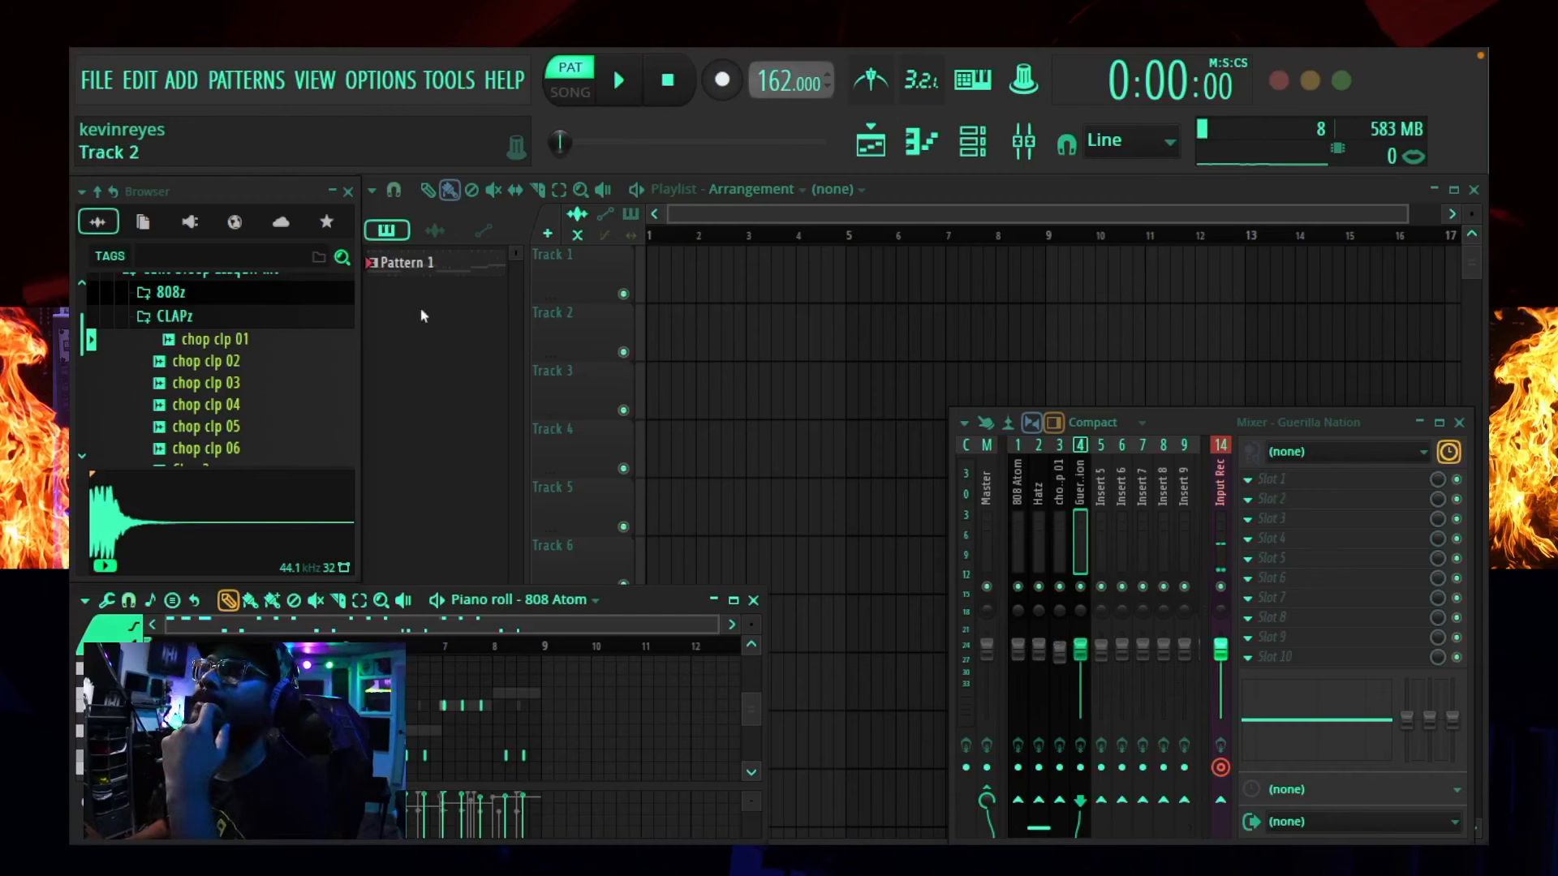
{"action": "key", "text": "F7"}
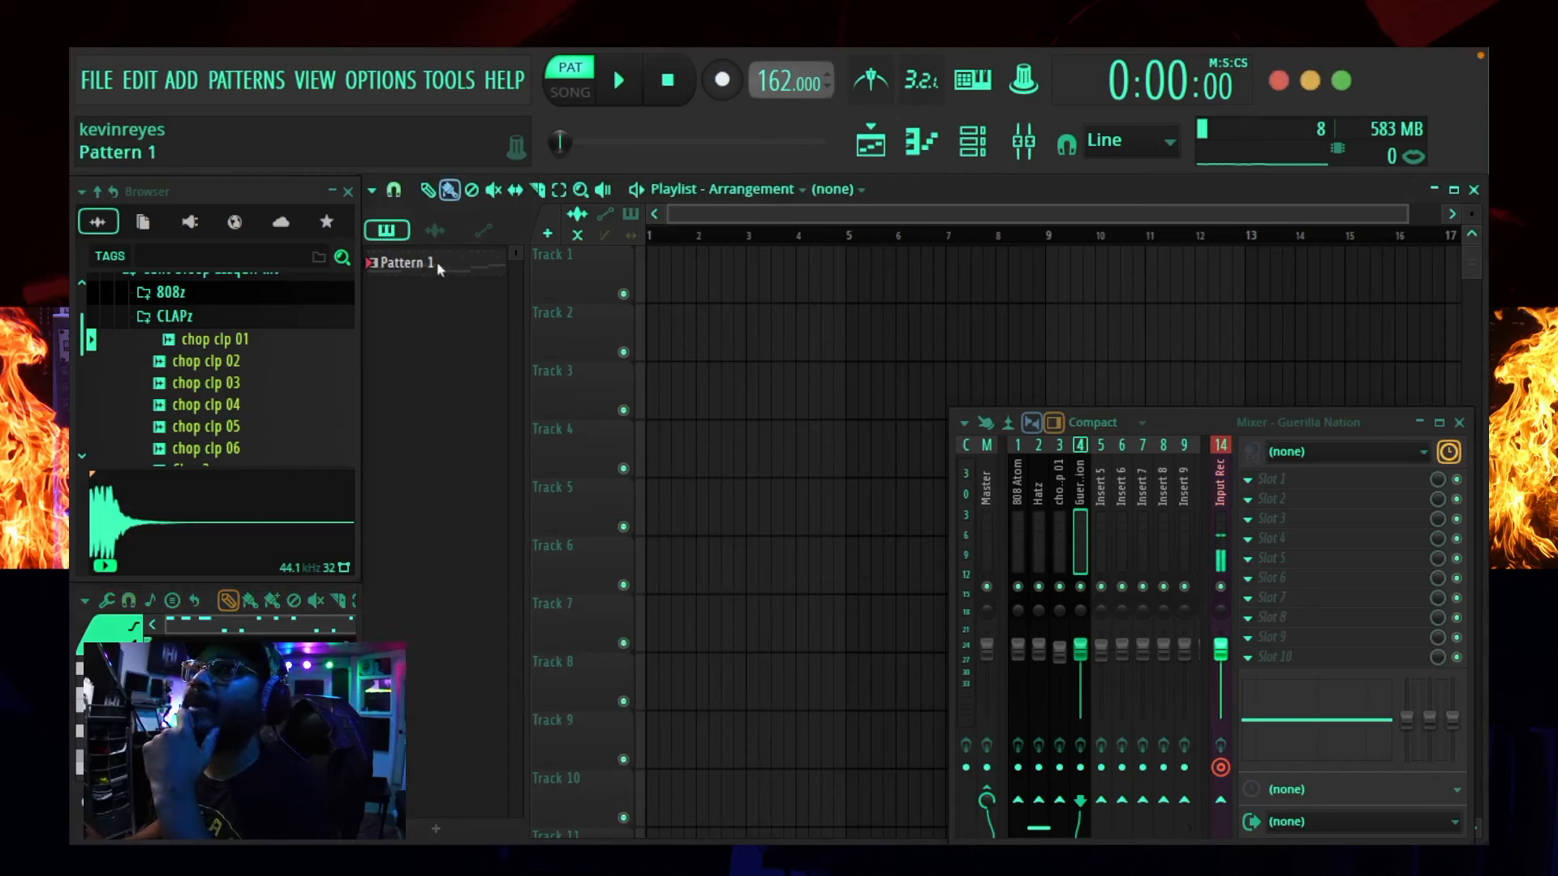
- Split Pattern 1 by channel and place all four resulting patterns at bar 1 on playlist tracks 5 to 8, closing the mixer
{"action": "right_click", "coordinate": [439, 269]}
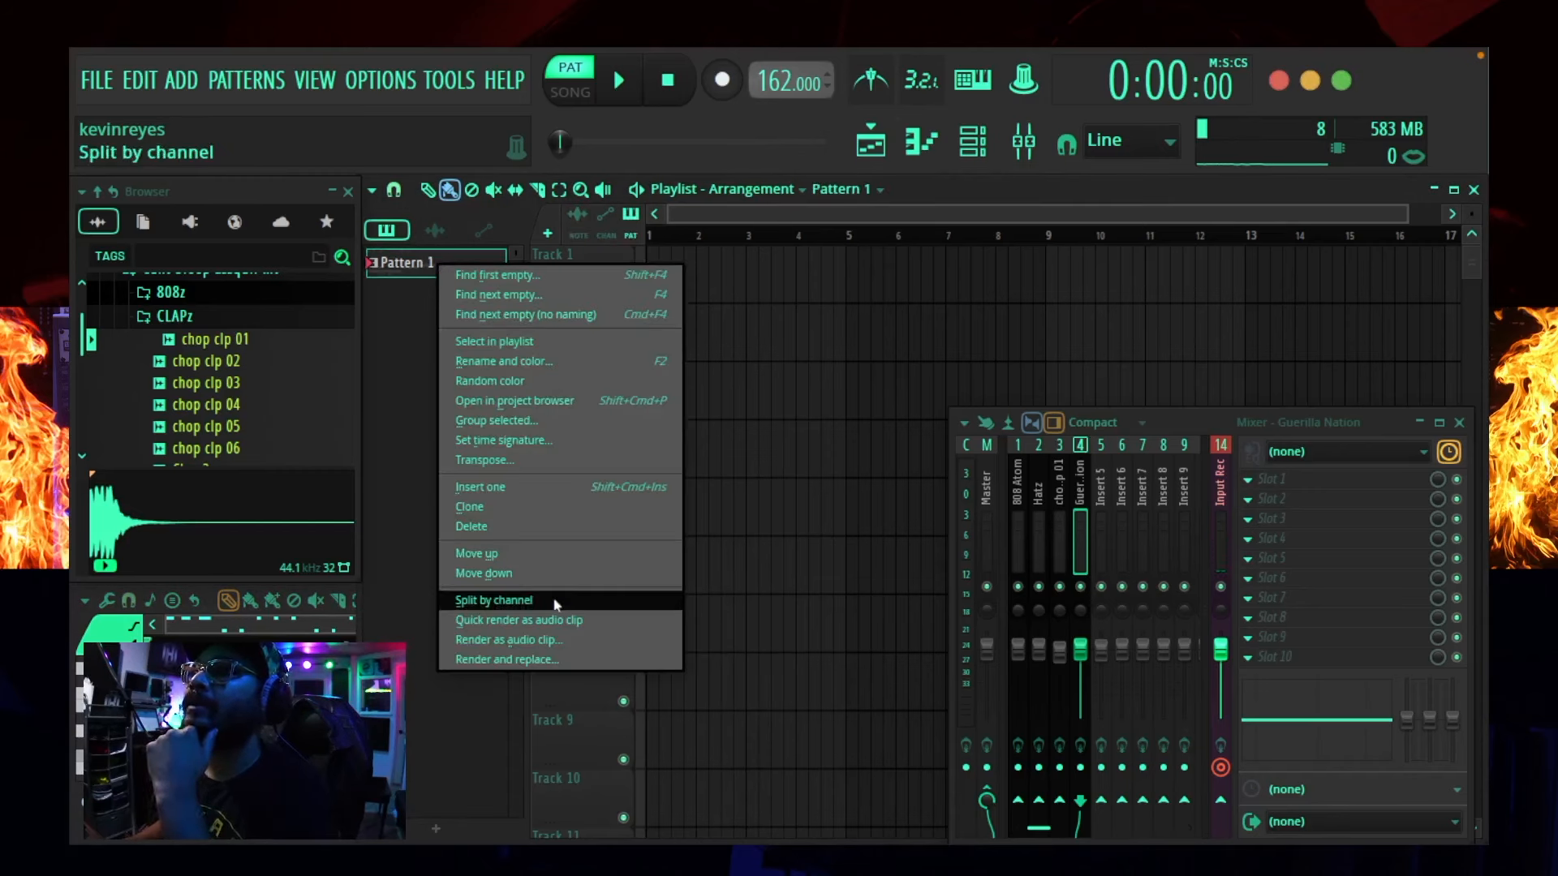
{"action": "left_click", "coordinate": [532, 601]}
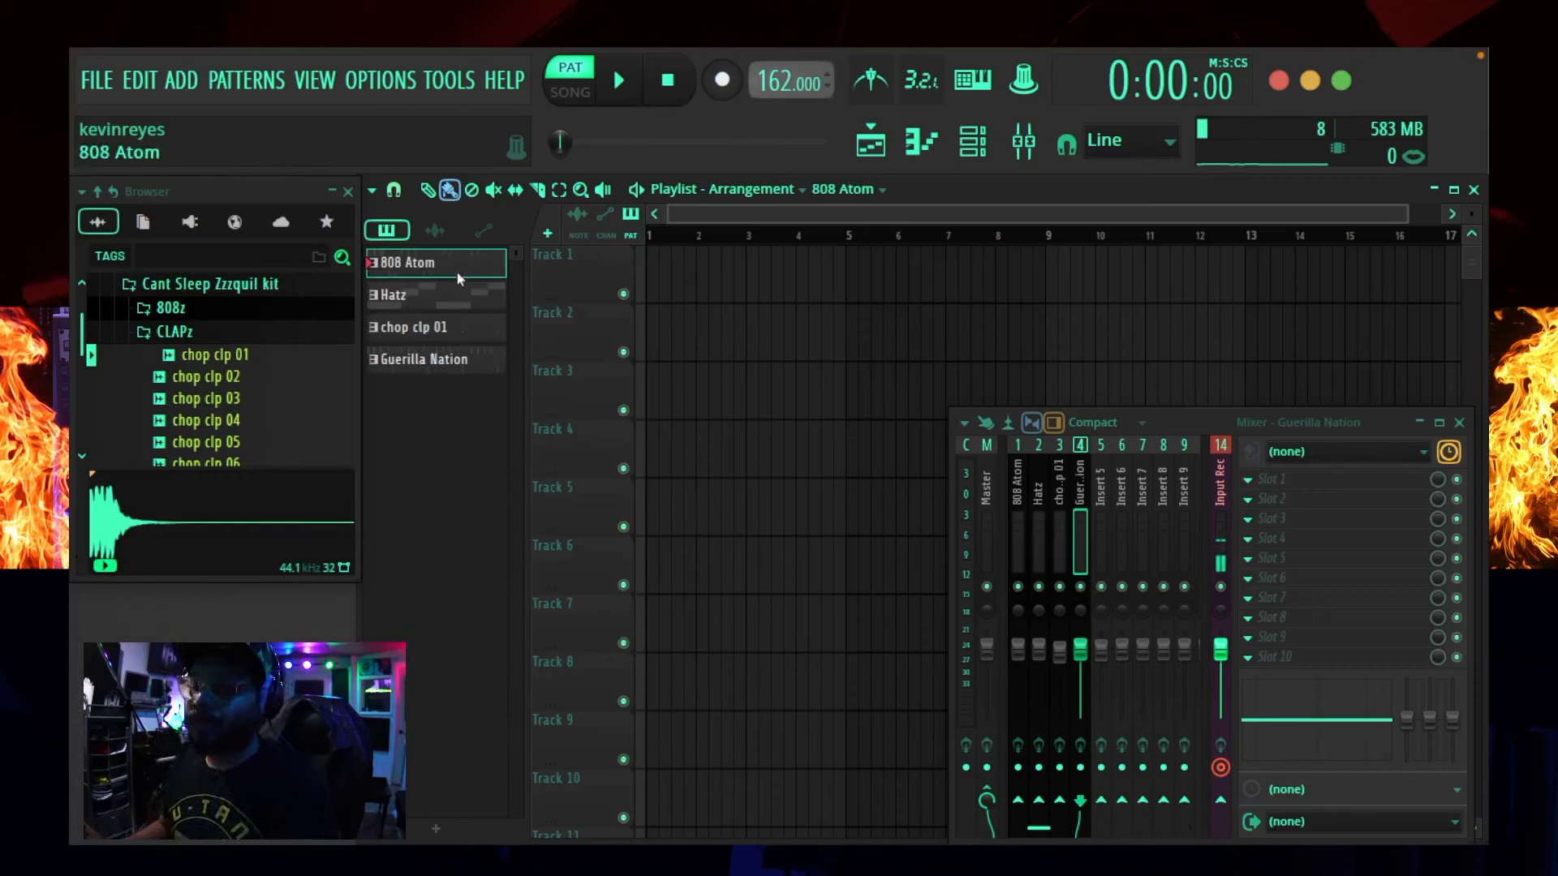
{"action": "left_click", "coordinate": [446, 364]}
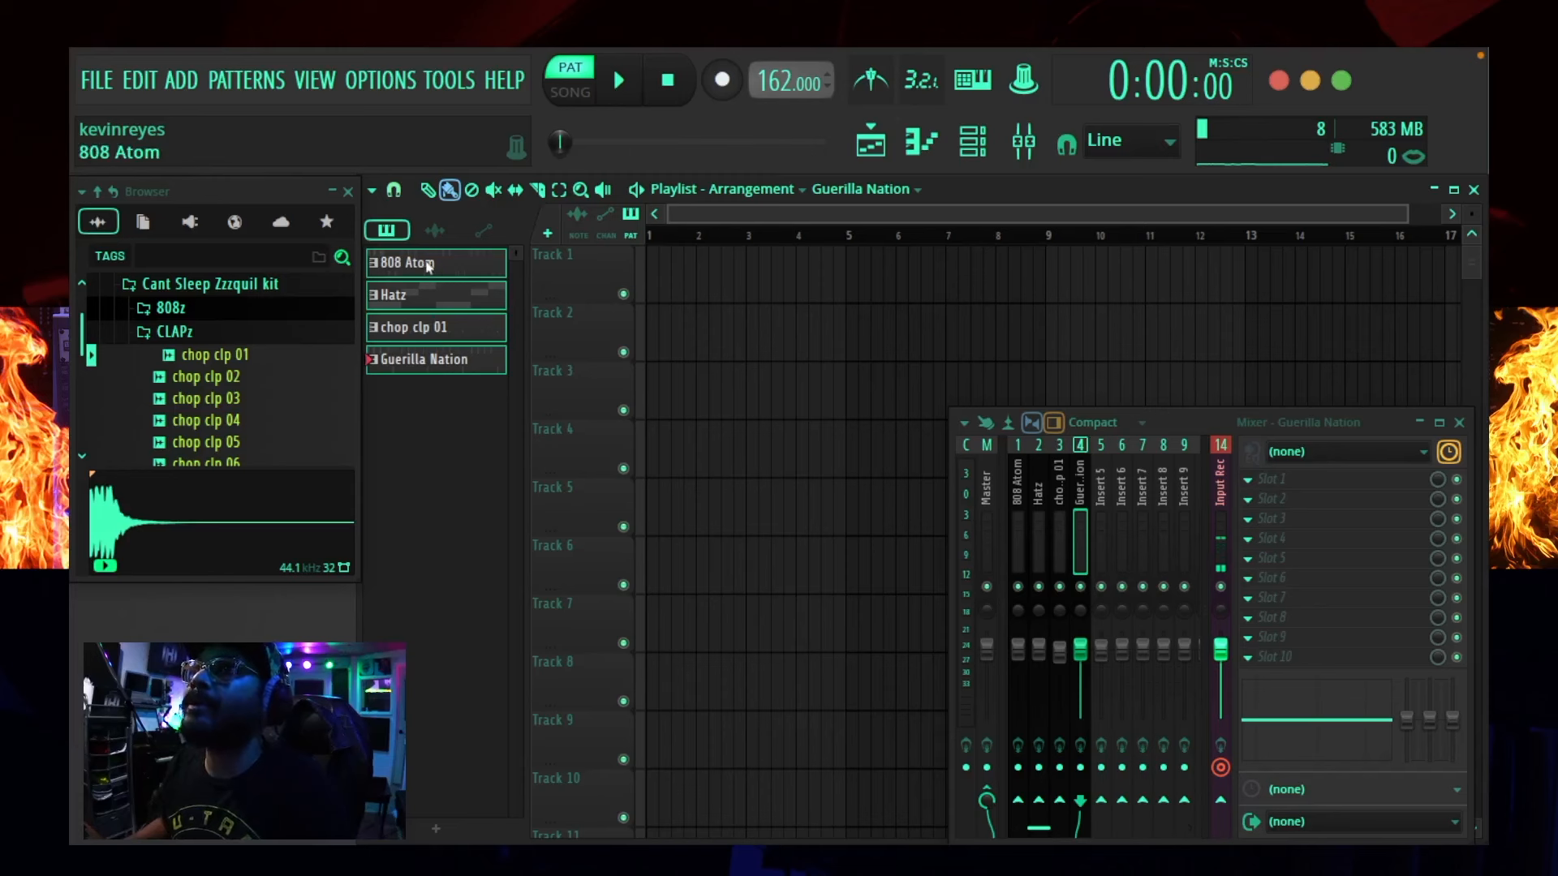
{"action": "left_click_drag", "start_coordinate": [429, 269], "coordinate": [601, 523]}
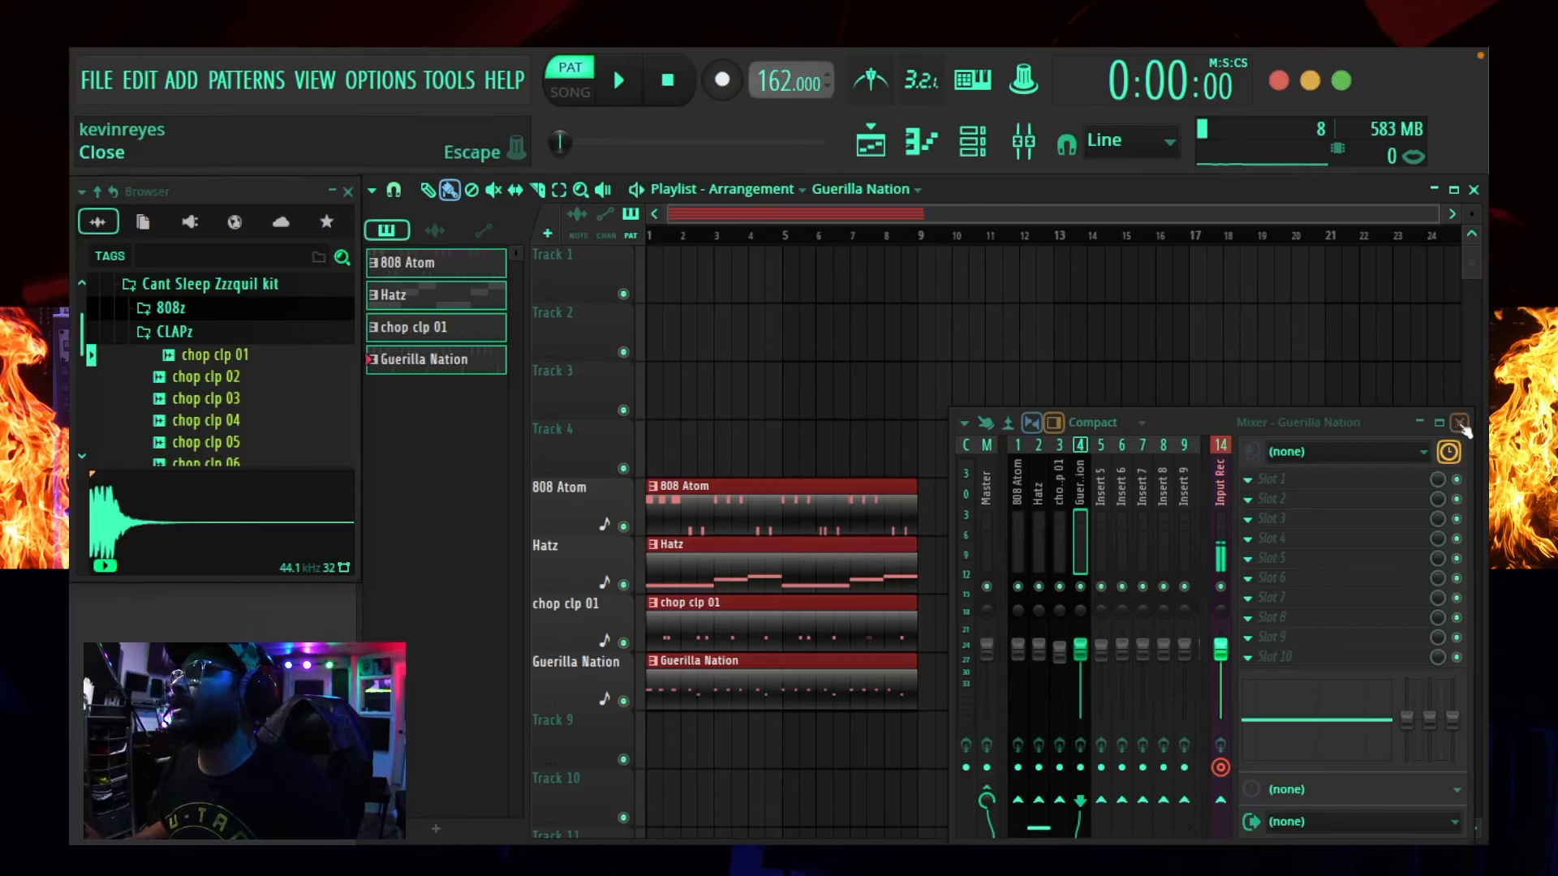
{"action": "left_click", "coordinate": [1461, 424]}
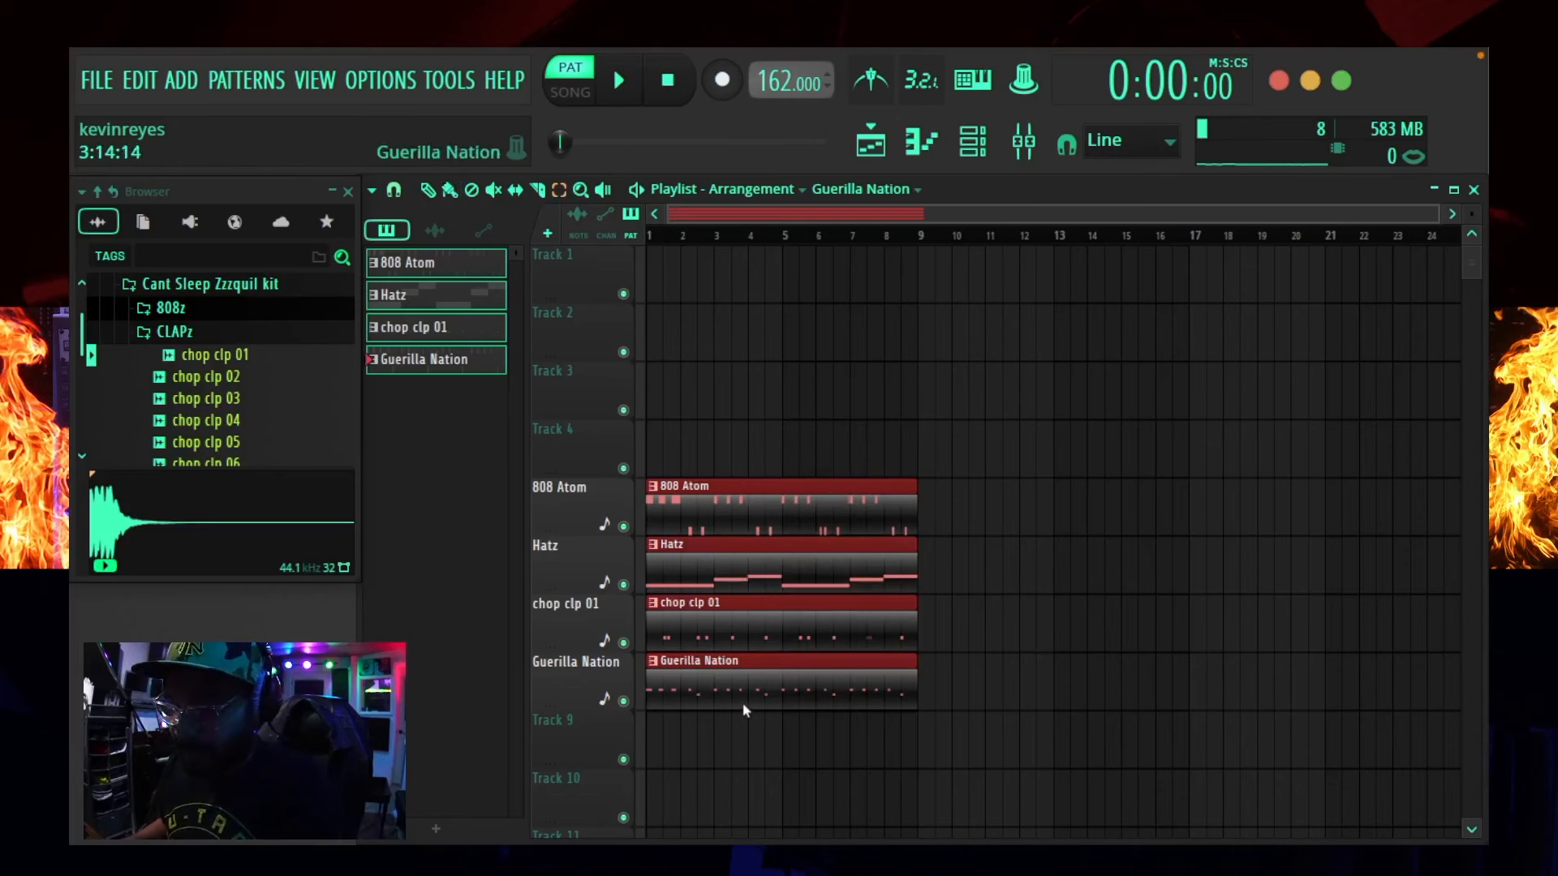
- Duplicate the four pattern clips end to end in the playlist until each track has eight consecutive clips, filling 64 bars
{"action": "key", "text": "ctrl+b"}
{"action": "key", "text": "ctrl+b"}
{"action": "key", "text": "ctrl+b"}
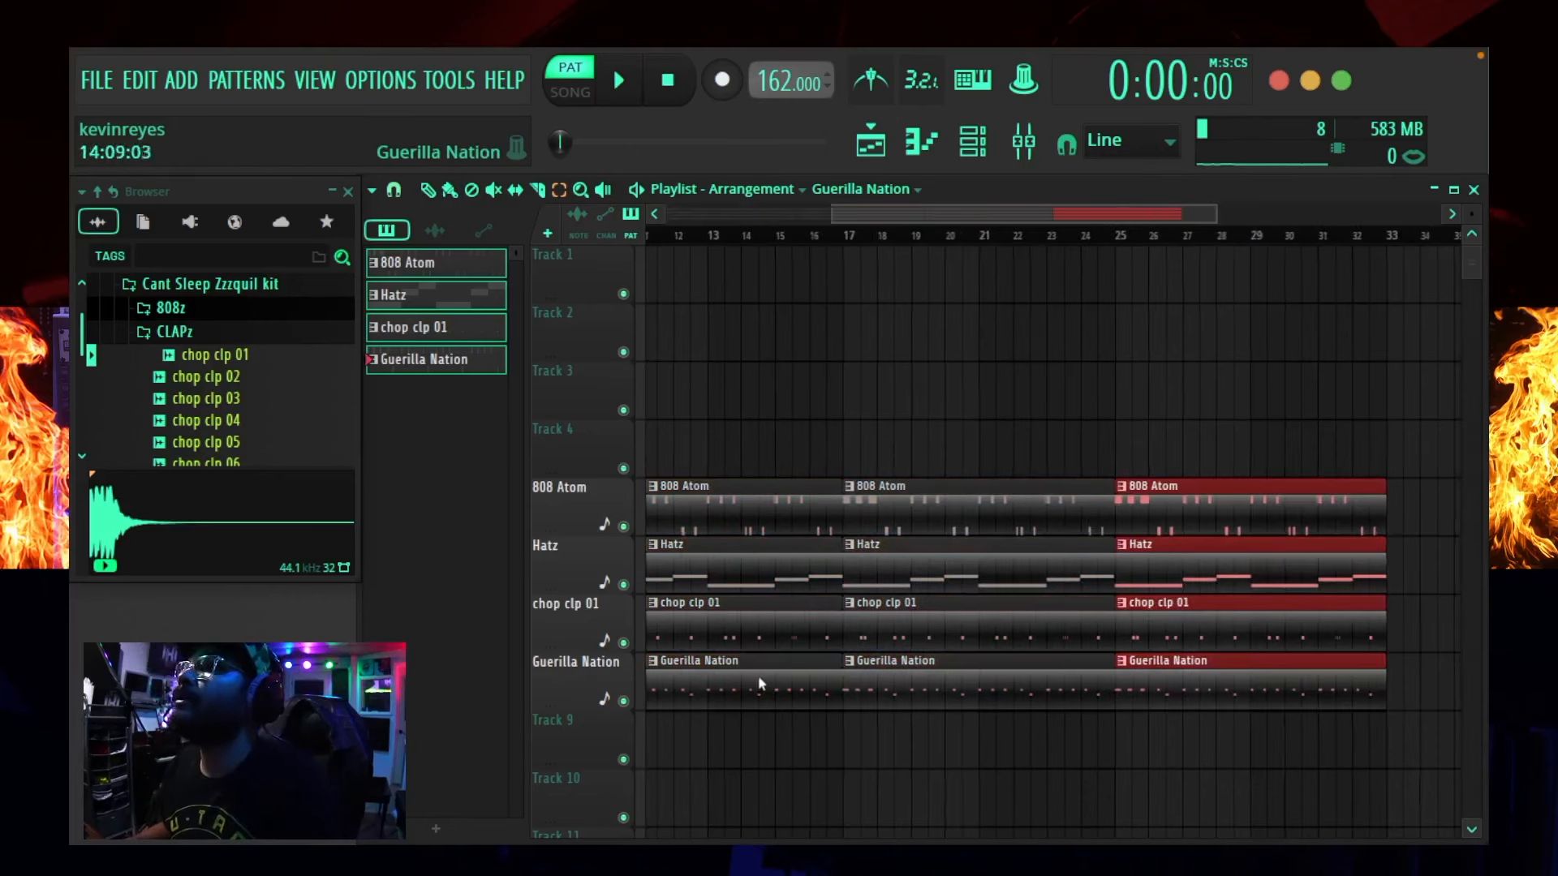
{"action": "scroll", "coordinate": [933, 234], "scroll_direction": "down", "scroll_amount": 3}
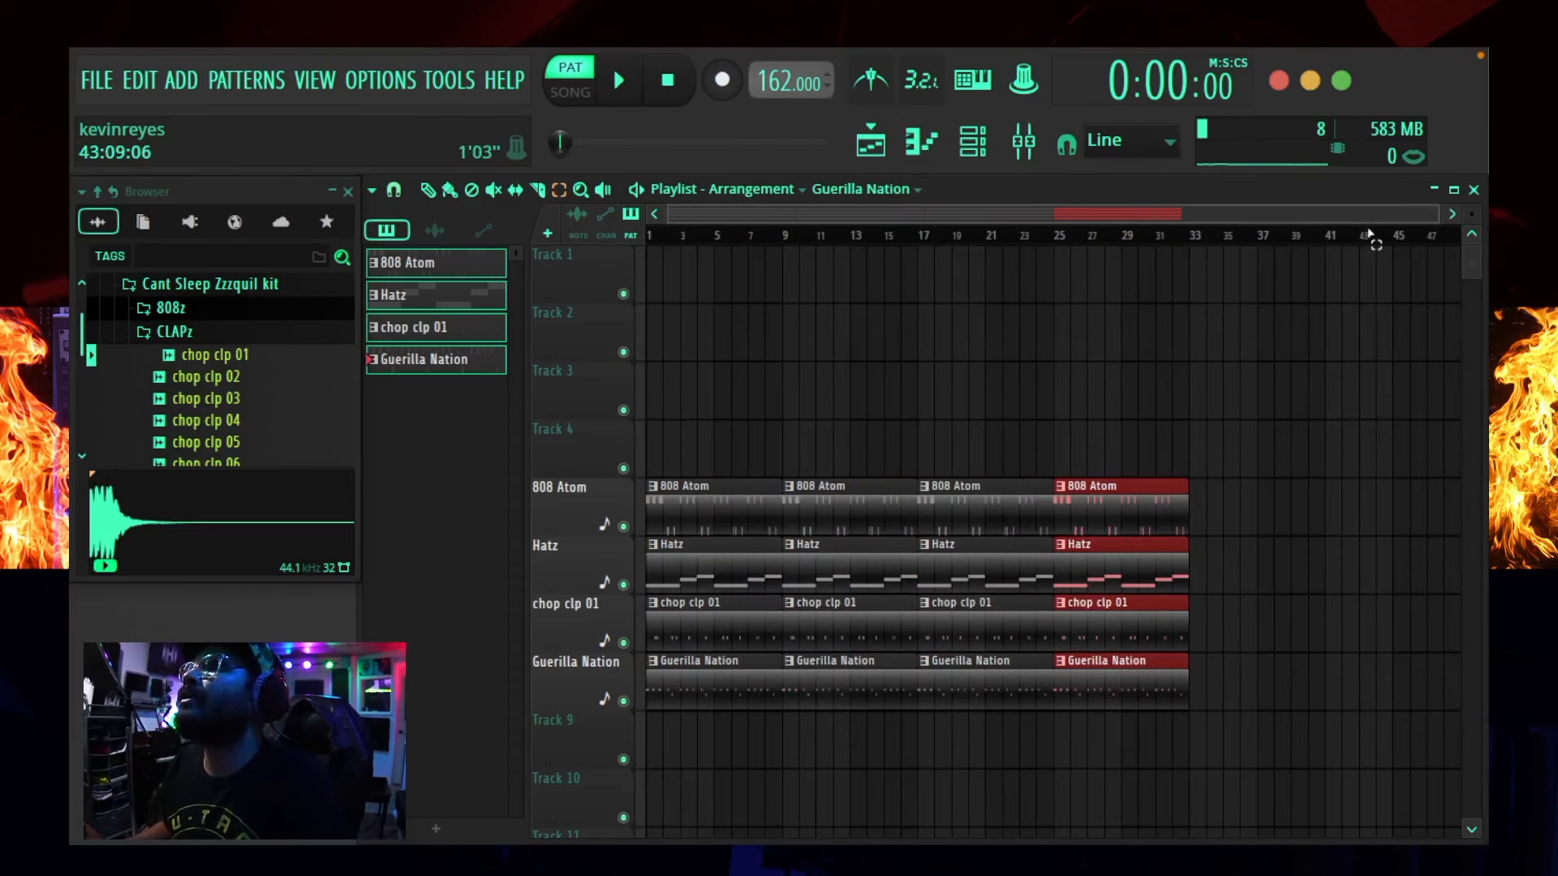
{"action": "key", "text": "ctrl+b"}
{"action": "key", "text": "ctrl+b"}
{"action": "scroll", "coordinate": [1369, 235], "scroll_direction": "down", "scroll_amount": 2}
{"action": "key", "text": "ctrl+b"}
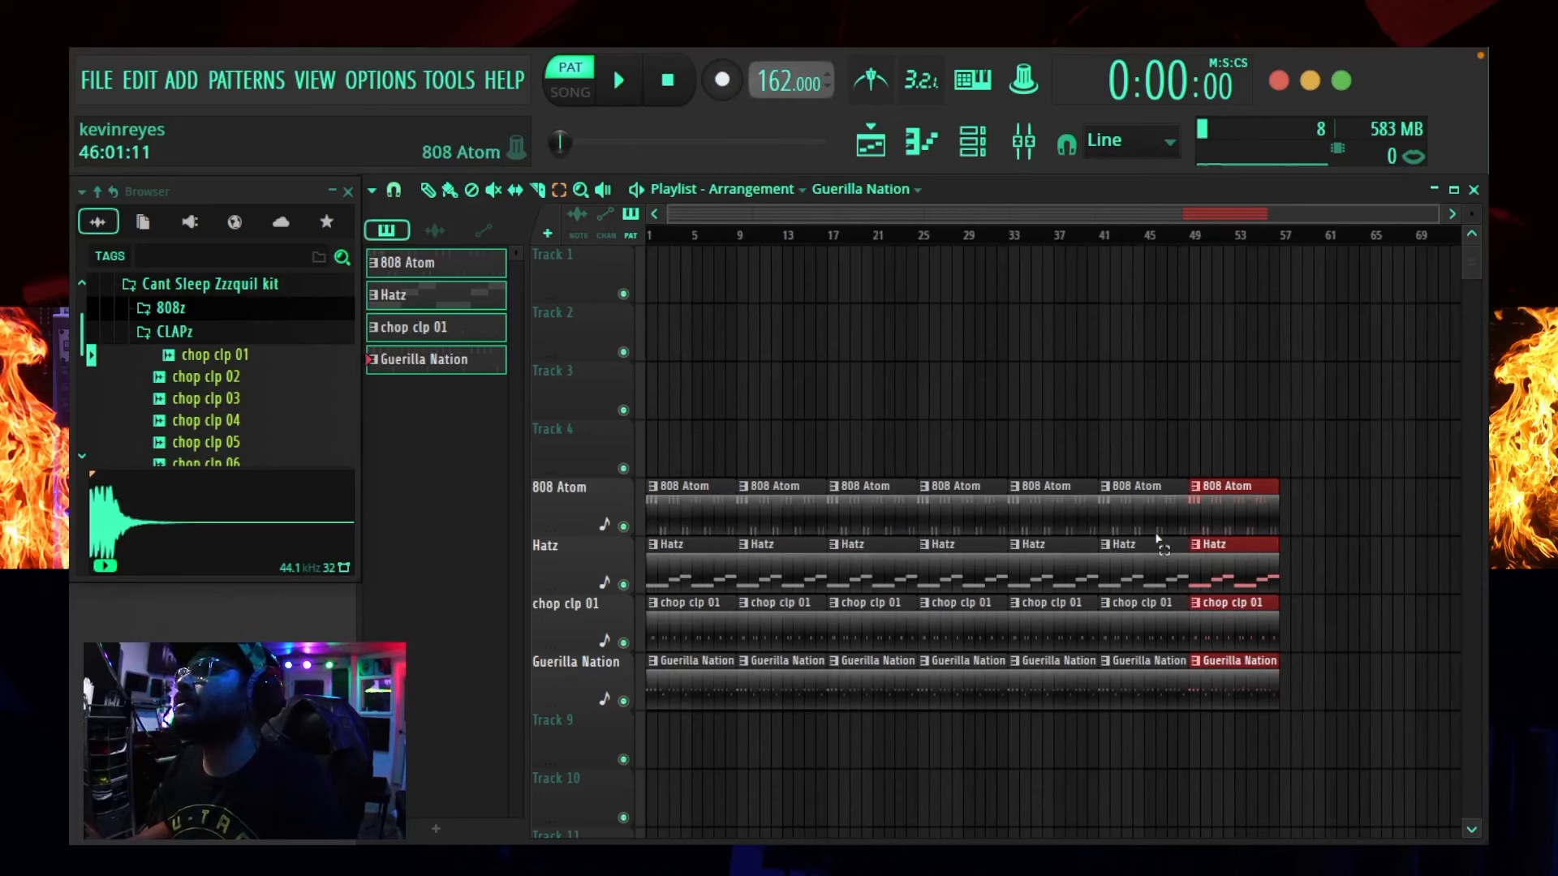
{"action": "key", "text": "ctrl+b"}
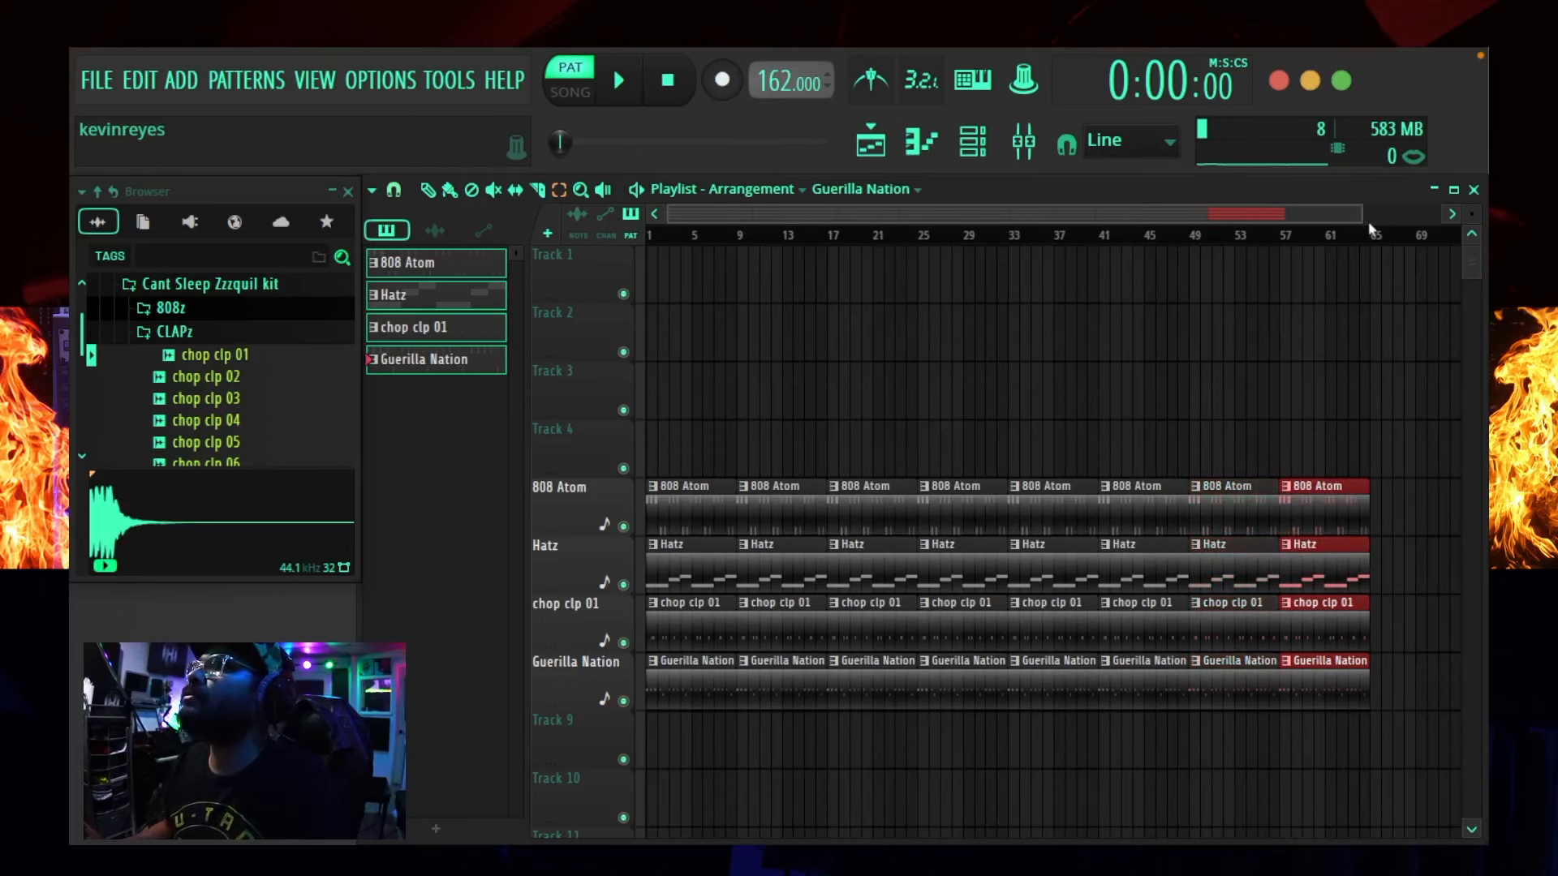
{"action": "scroll", "coordinate": [1369, 230], "scroll_direction": "down", "scroll_amount": 2}
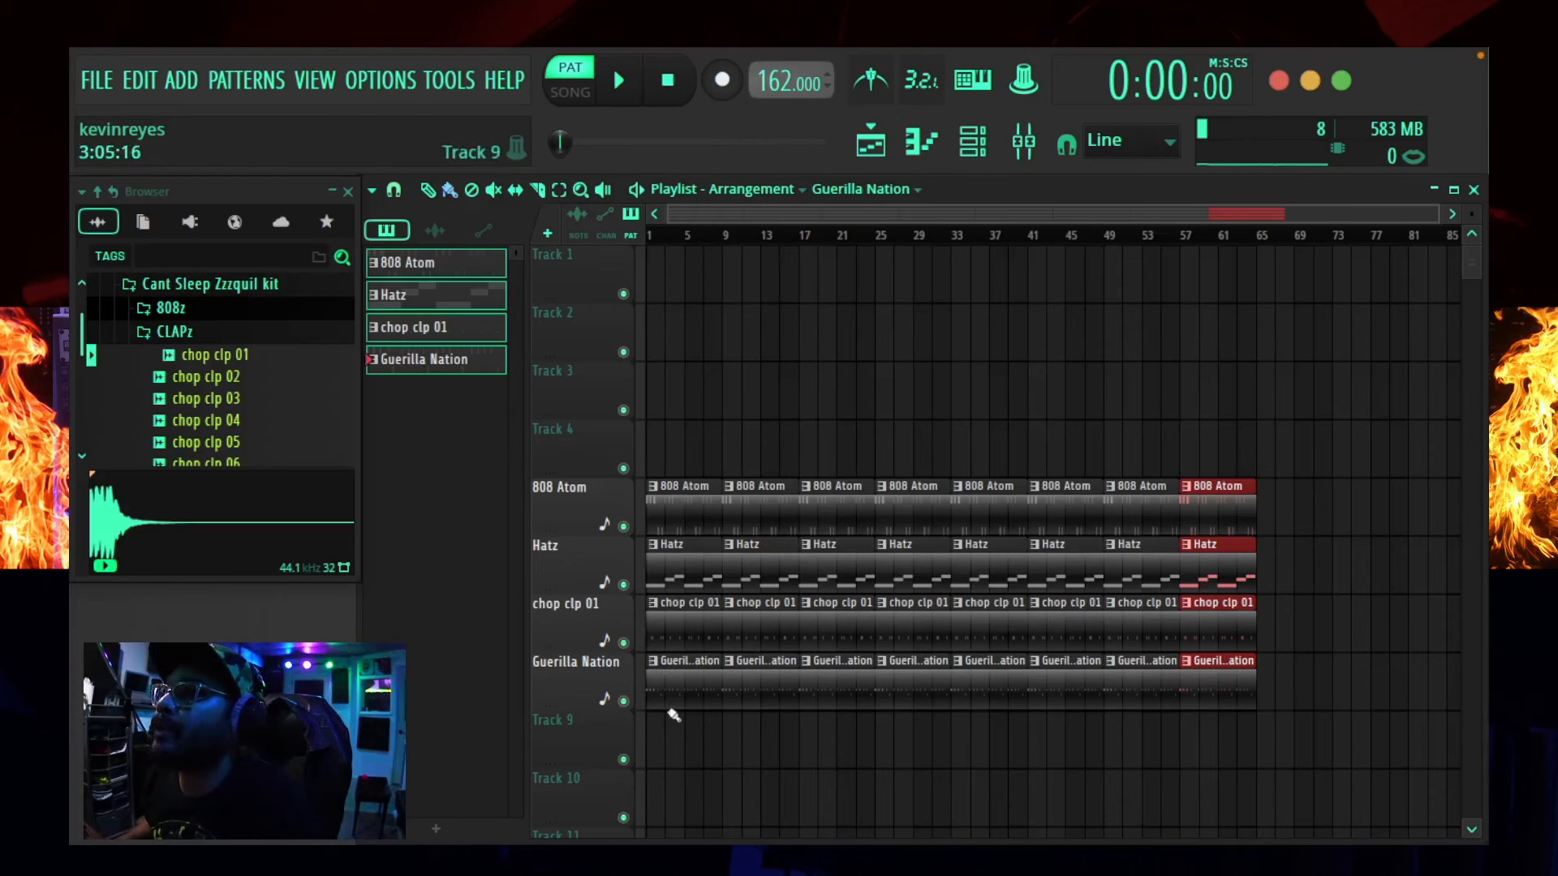
- Delete the first two 808 Atom and Hatz clips and the first chop clp 01 clip, and switch playback to song mode
{"action": "right_click", "coordinate": [673, 497]}
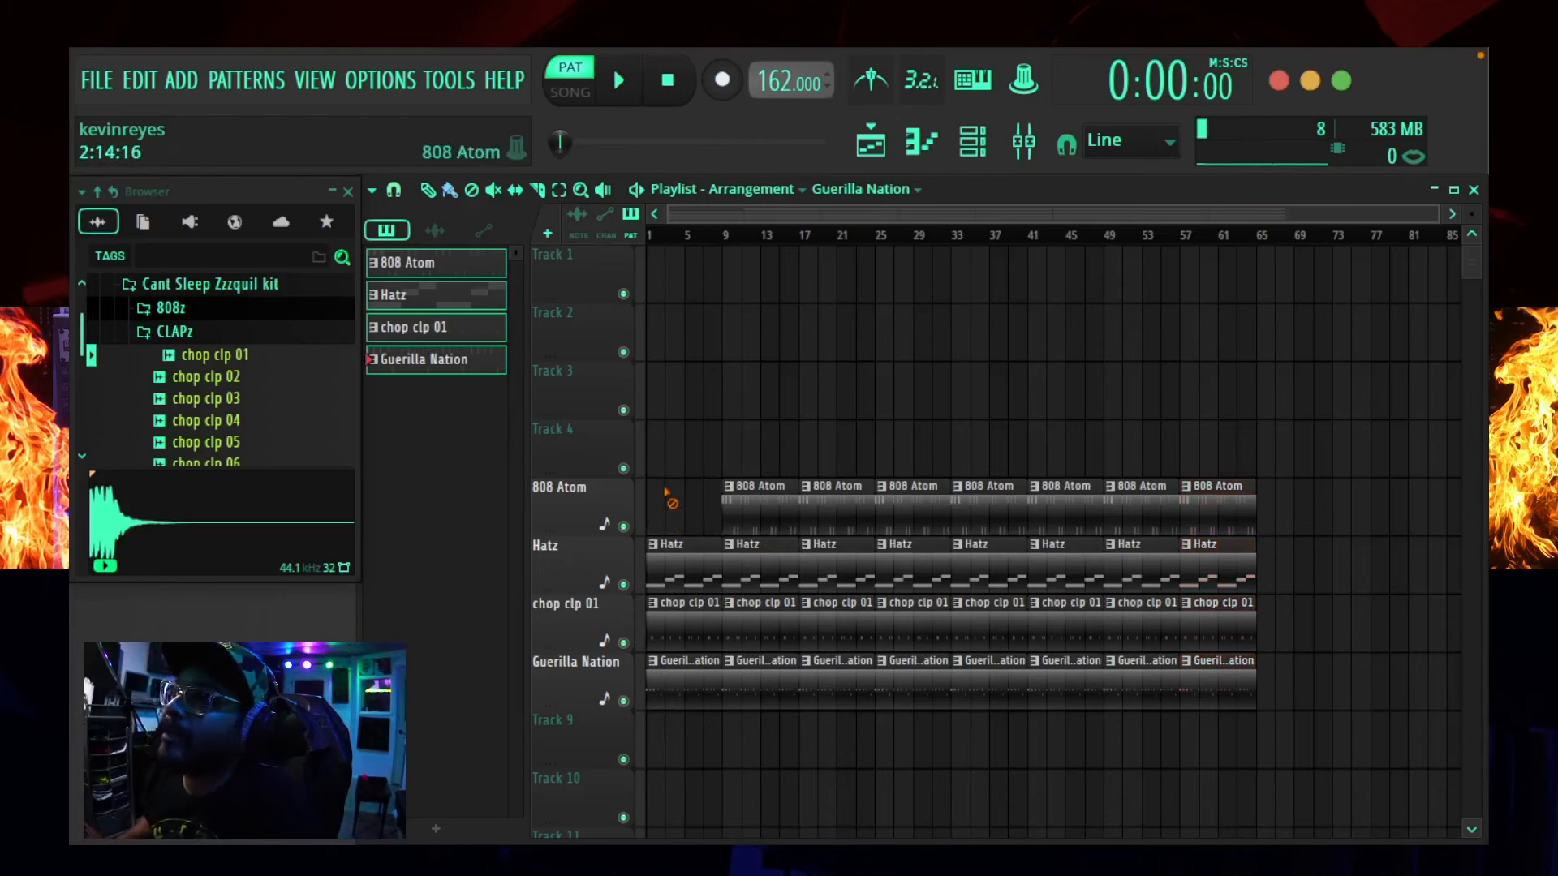
{"action": "right_click", "coordinate": [670, 560]}
{"action": "right_click", "coordinate": [688, 621]}
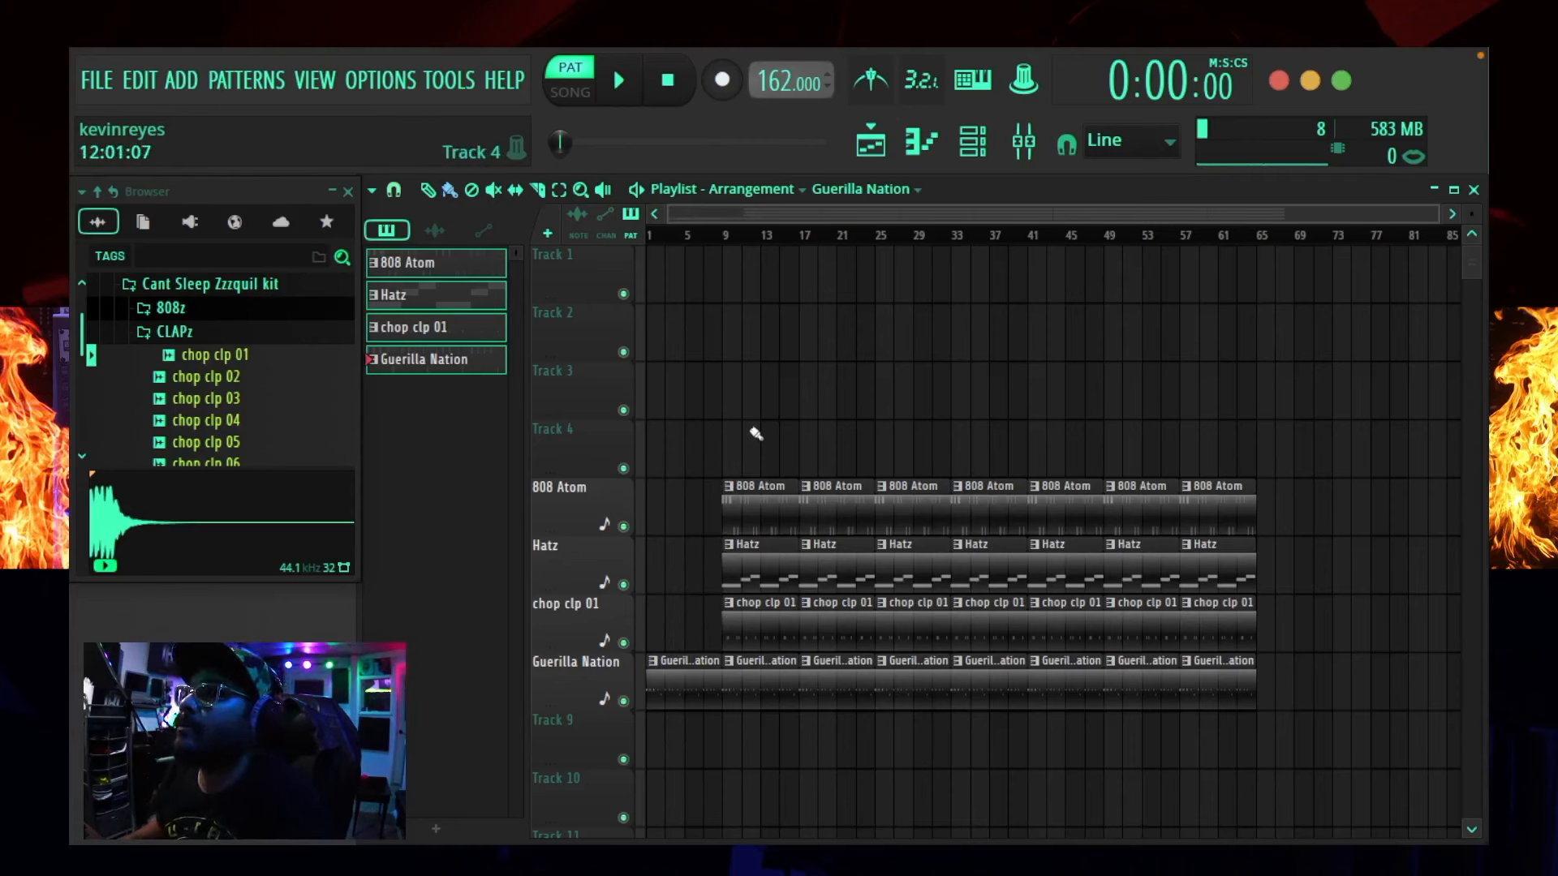
{"action": "right_click", "coordinate": [763, 499]}
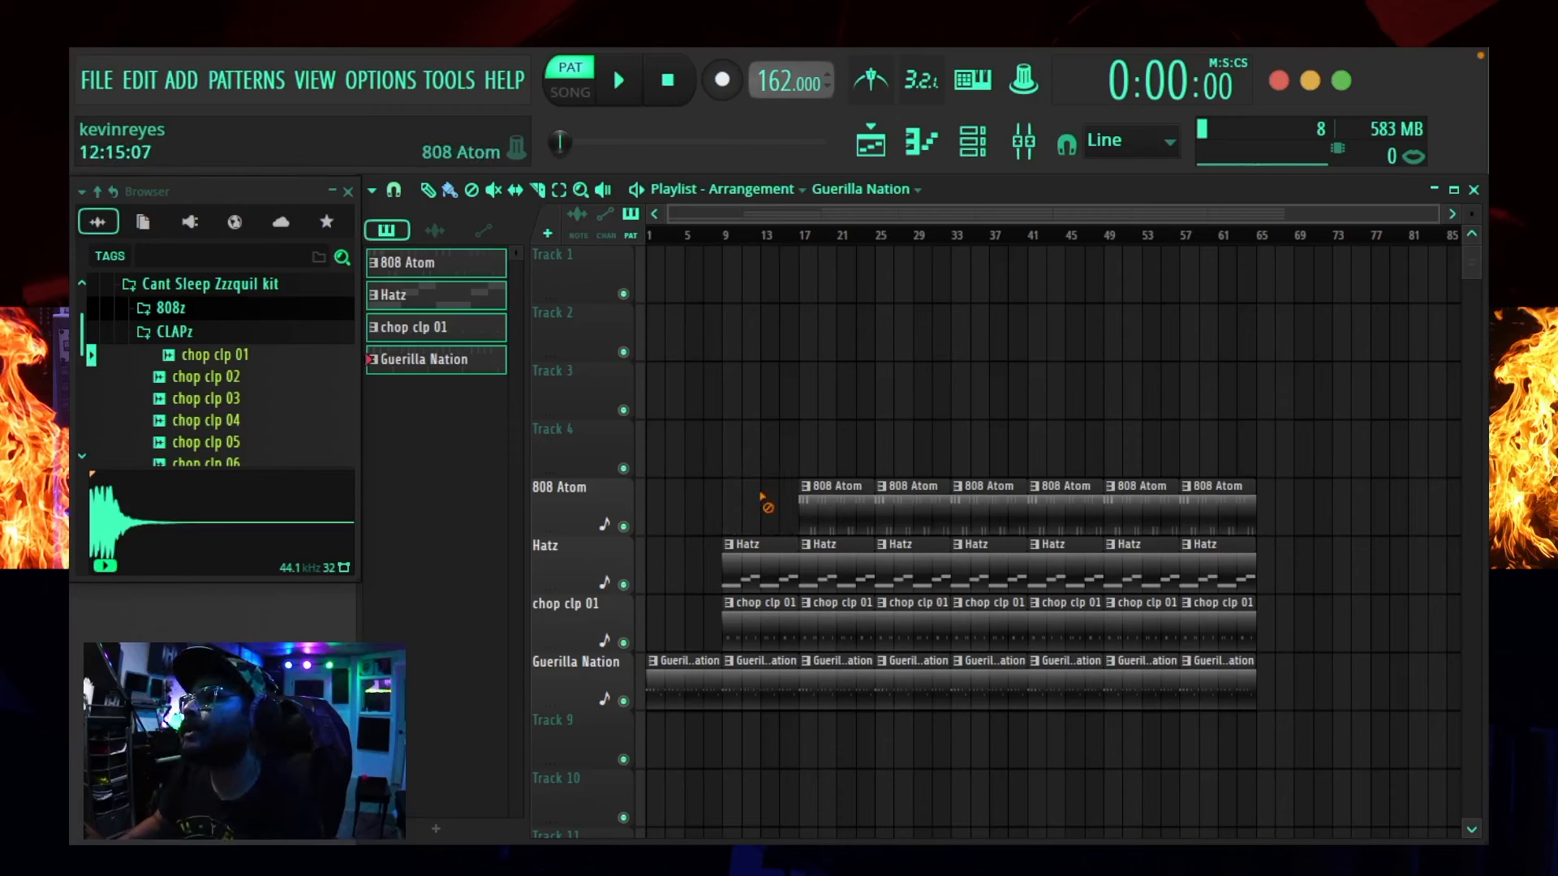
{"action": "right_click", "coordinate": [762, 552]}
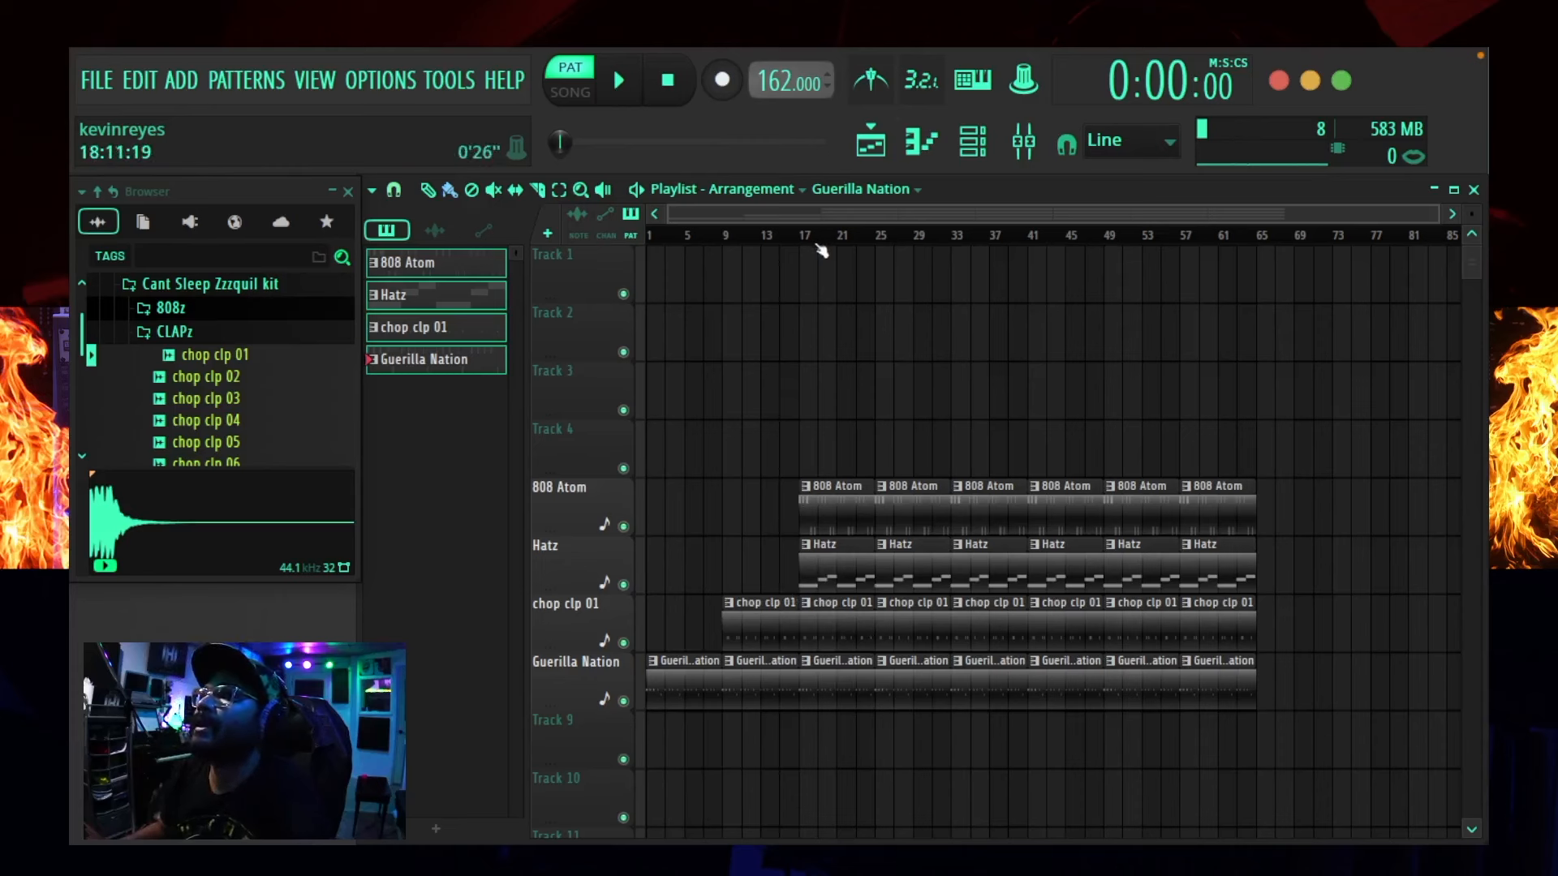
{"action": "left_click", "coordinate": [579, 98]}
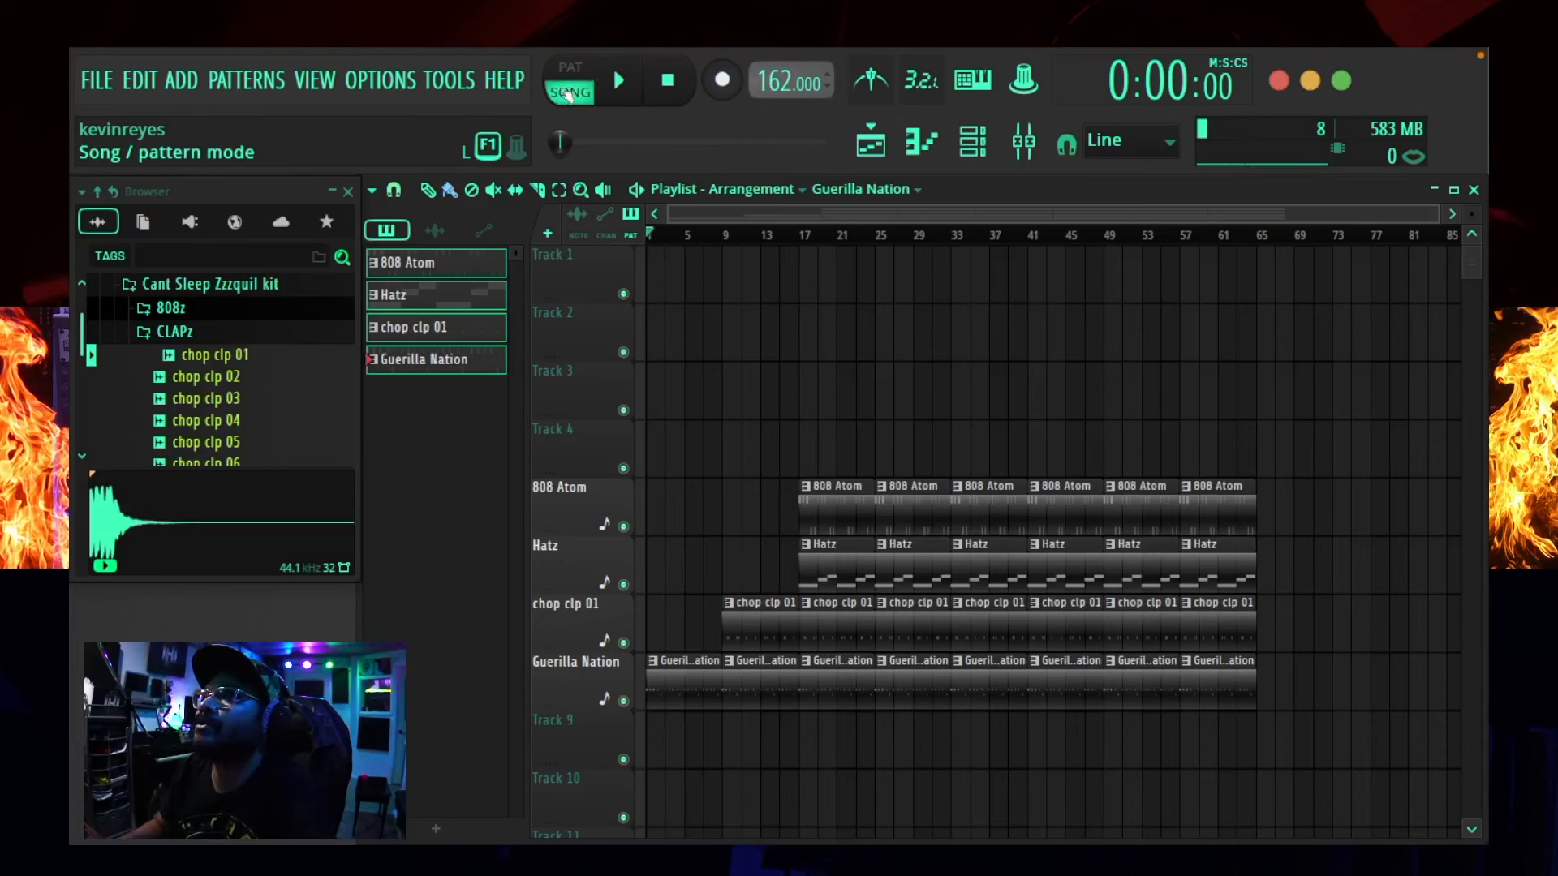
- Play the song with the mixer open and briefly solo the 808 Atom track to check the levels
{"action": "key", "text": "space"}
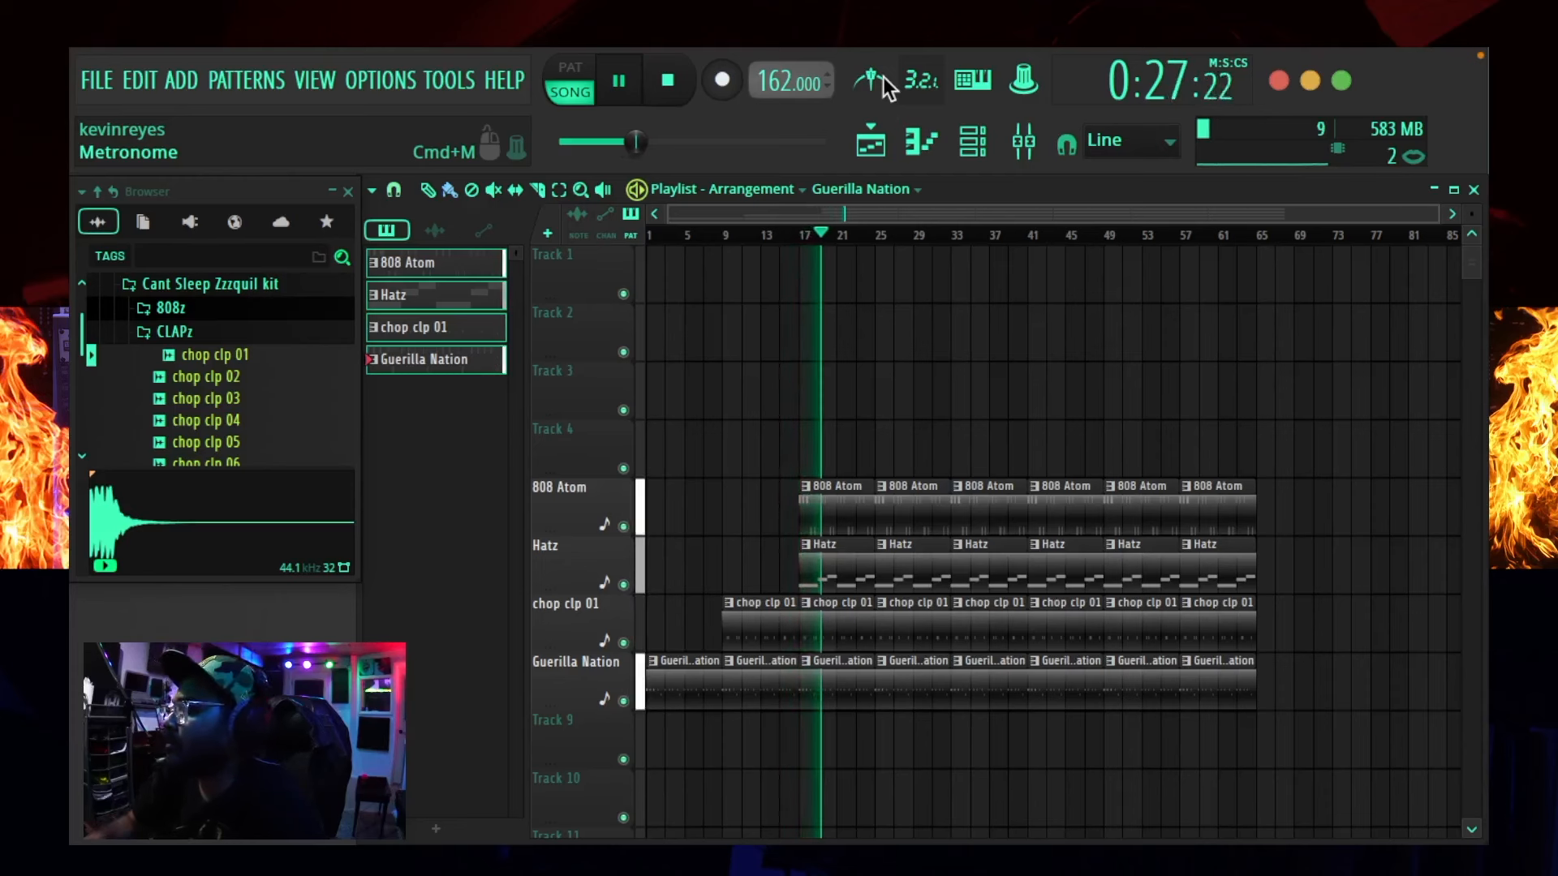
{"action": "left_click", "coordinate": [1030, 149]}
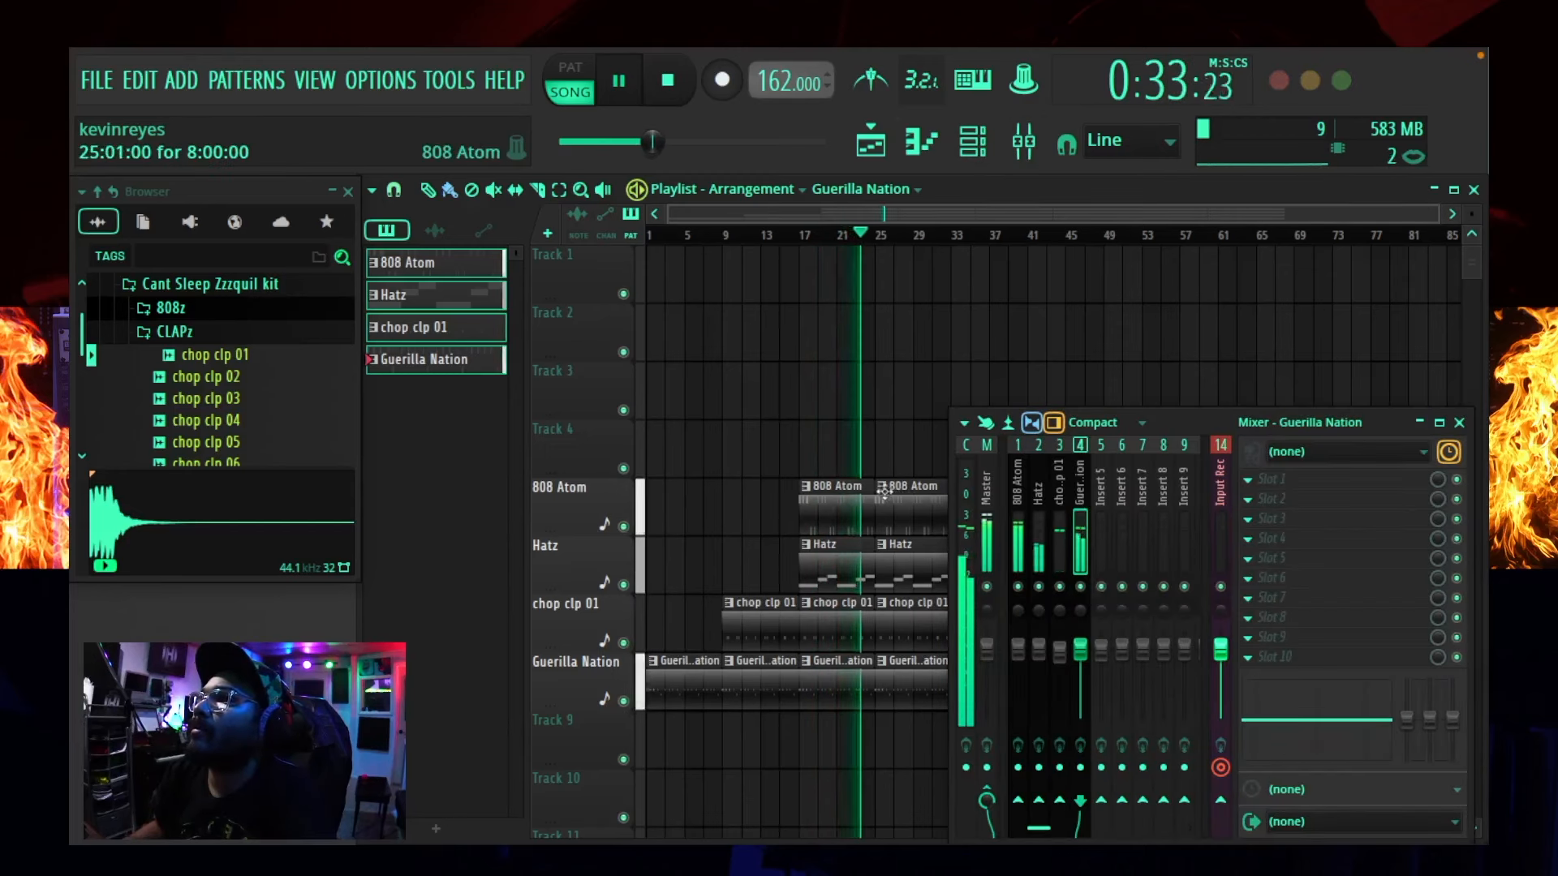
{"action": "right_click", "coordinate": [624, 527]}
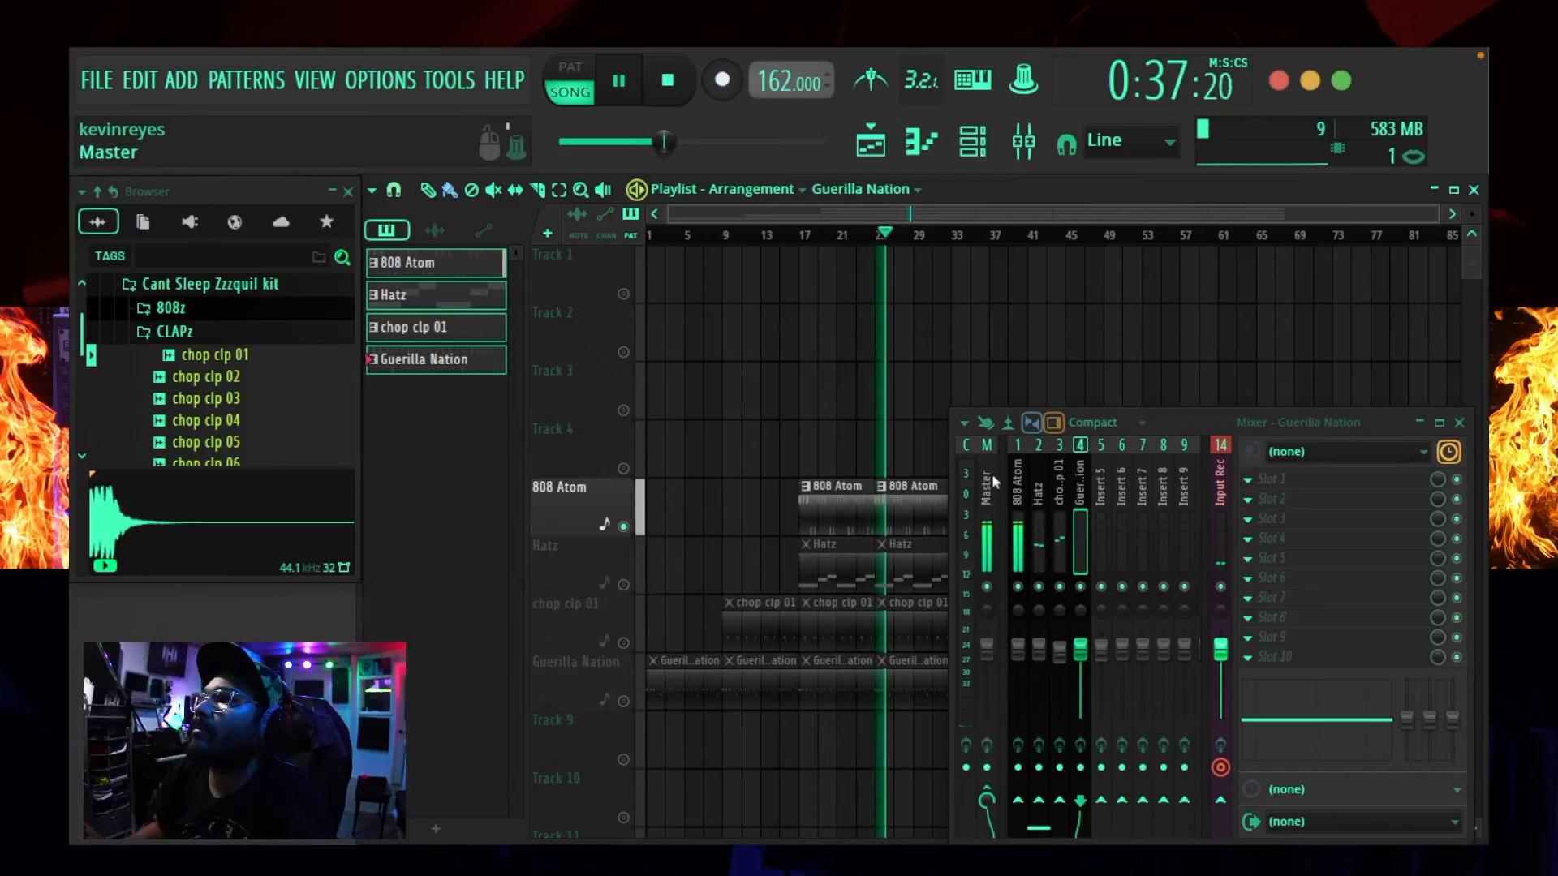
{"action": "right_click", "coordinate": [624, 527]}
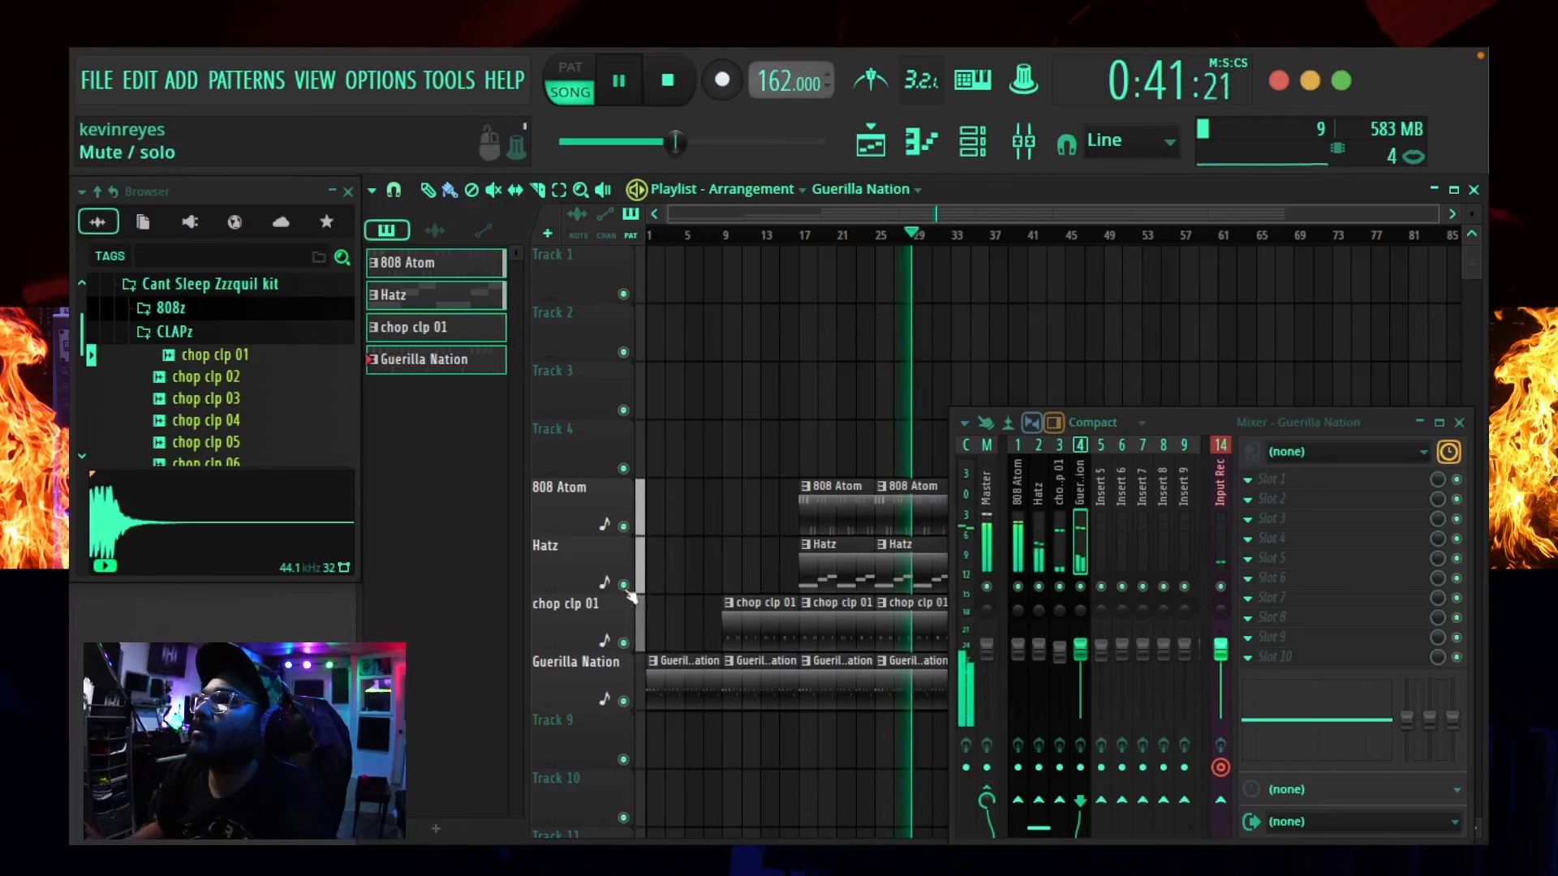
{"action": "key", "text": "space"}
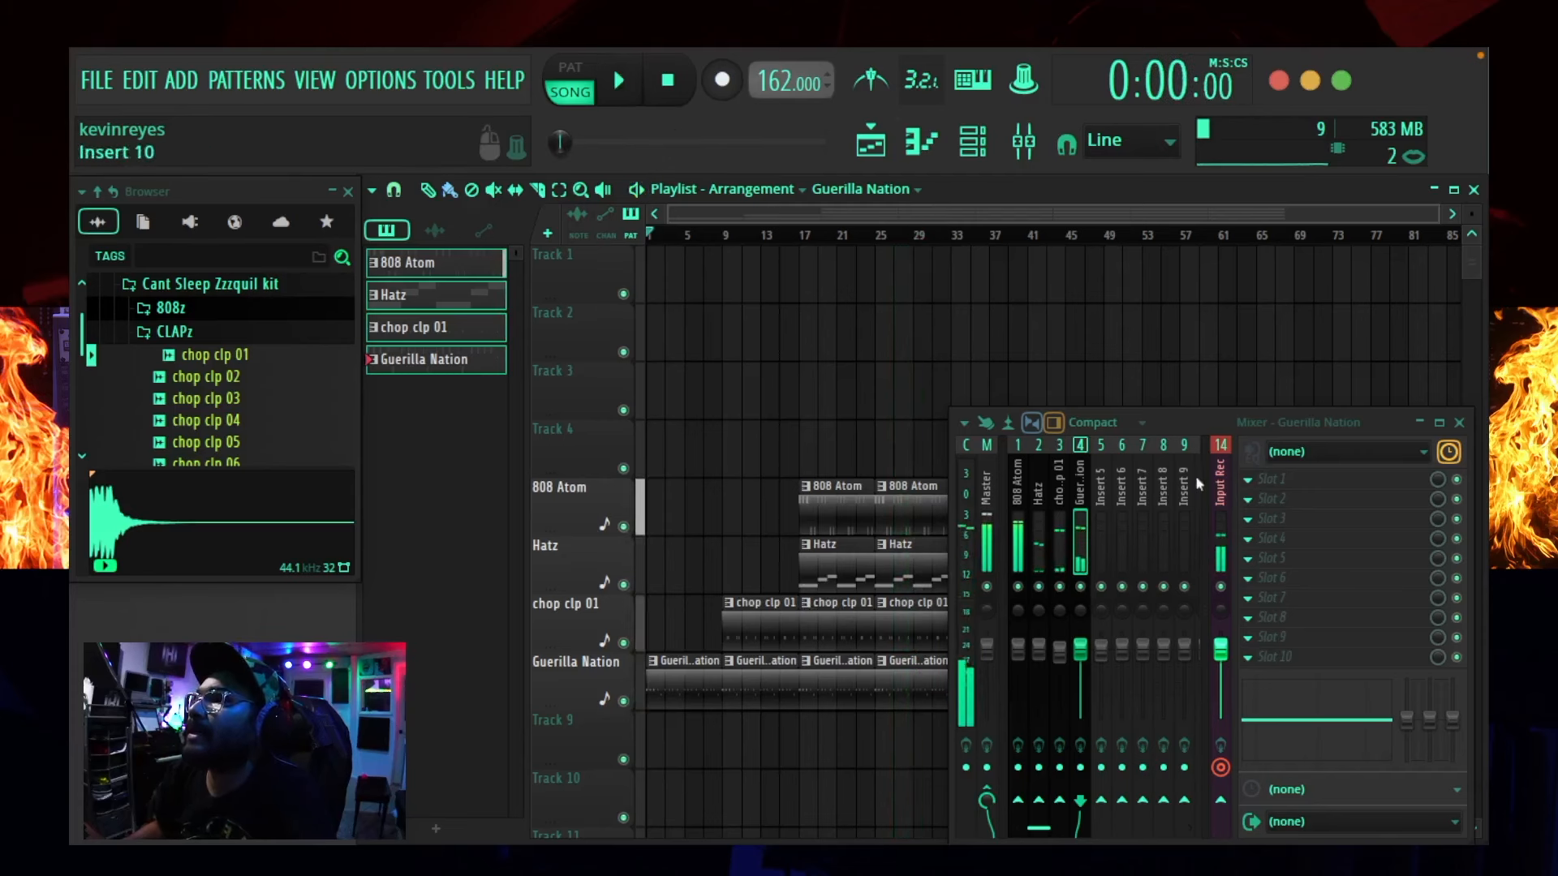
- Load Fruity Parametric EQ 2 in slot 1 of the Guerilla Nation mixer track and cut the lows with the band 1 low shelf
{"action": "left_click", "coordinate": [1082, 492]}
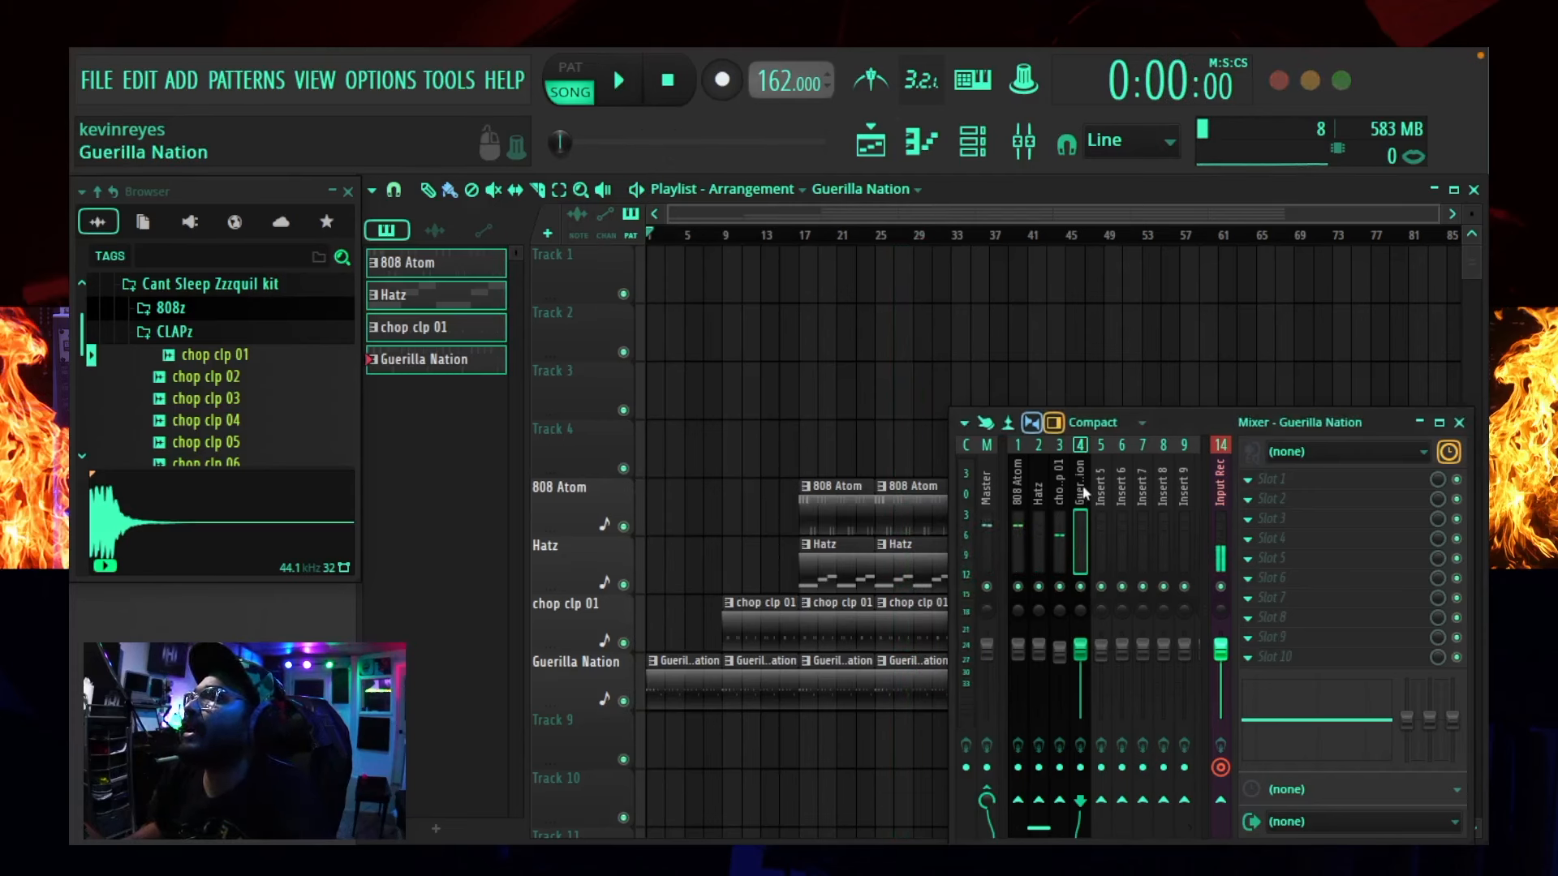
{"action": "left_click", "coordinate": [1297, 479]}
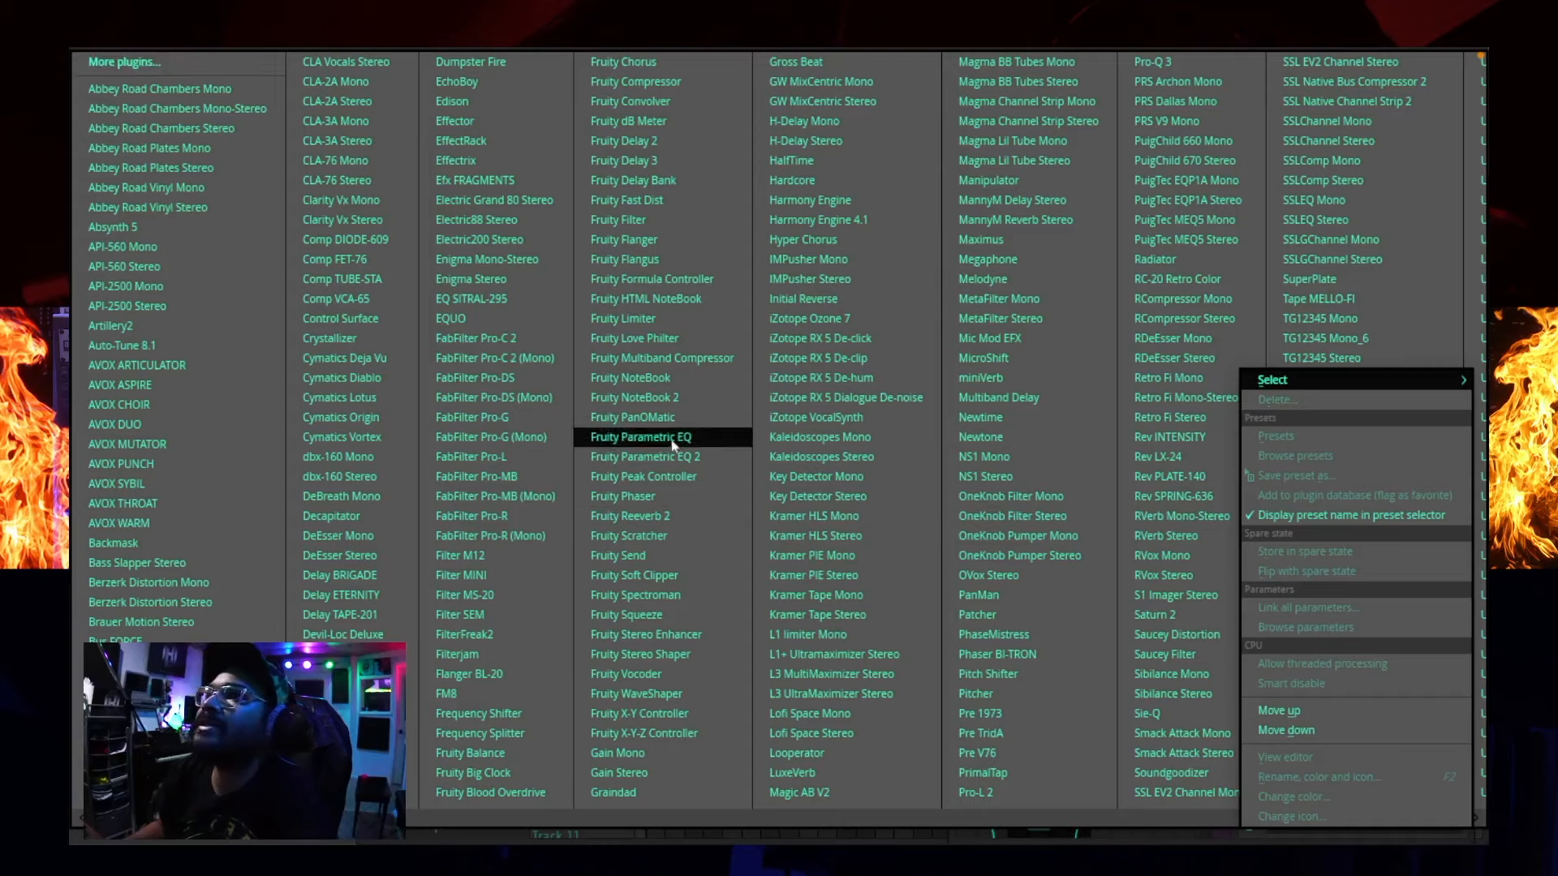
{"action": "left_click", "coordinate": [646, 457]}
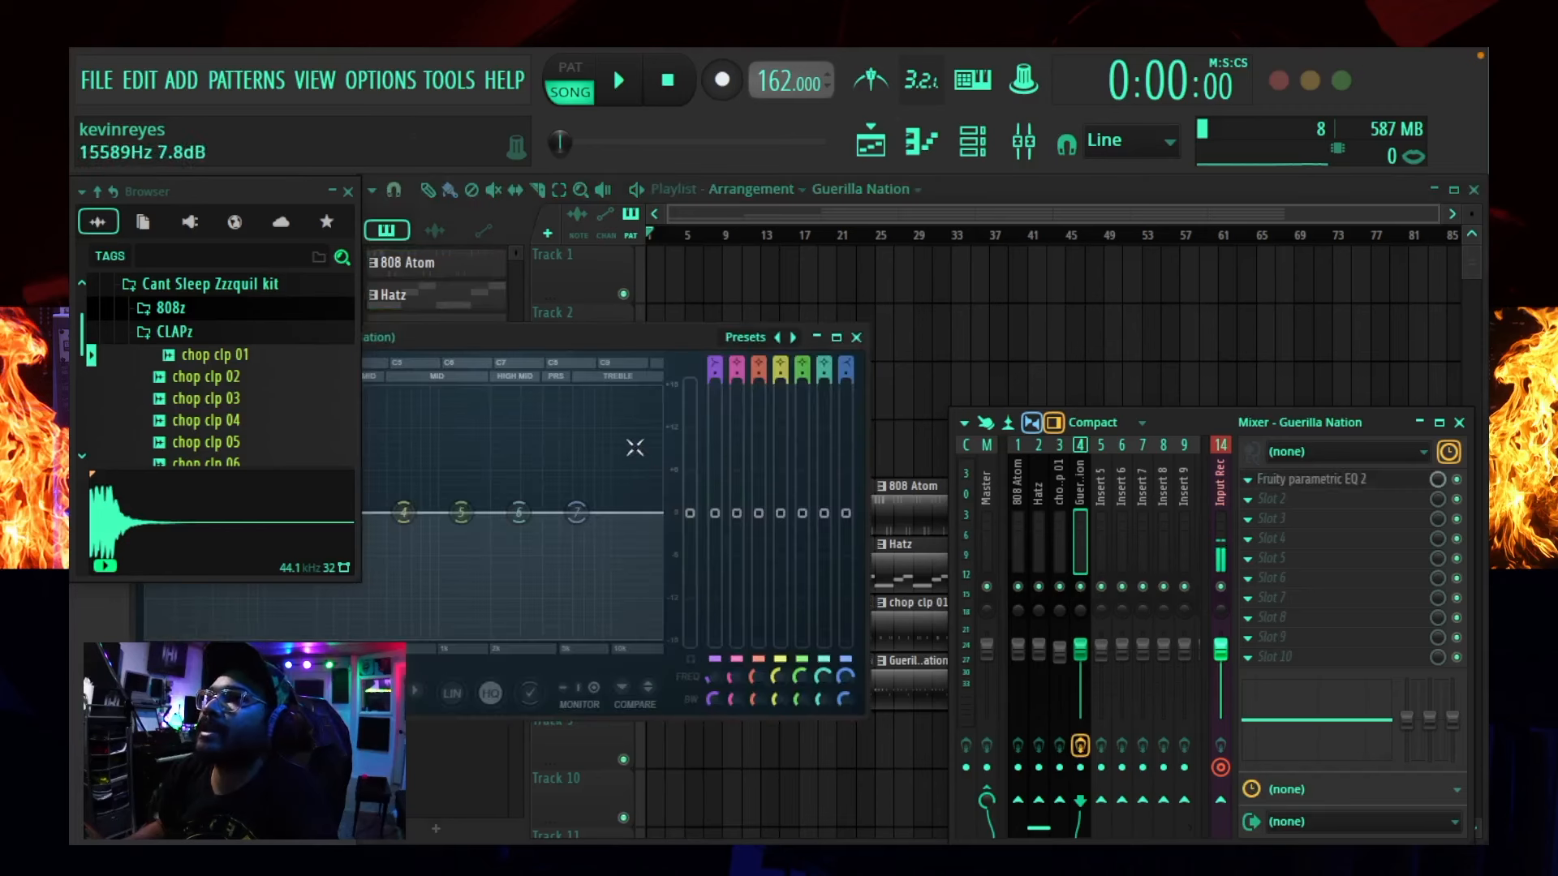
{"action": "left_click_drag", "start_coordinate": [623, 334], "coordinate": [740, 459]}
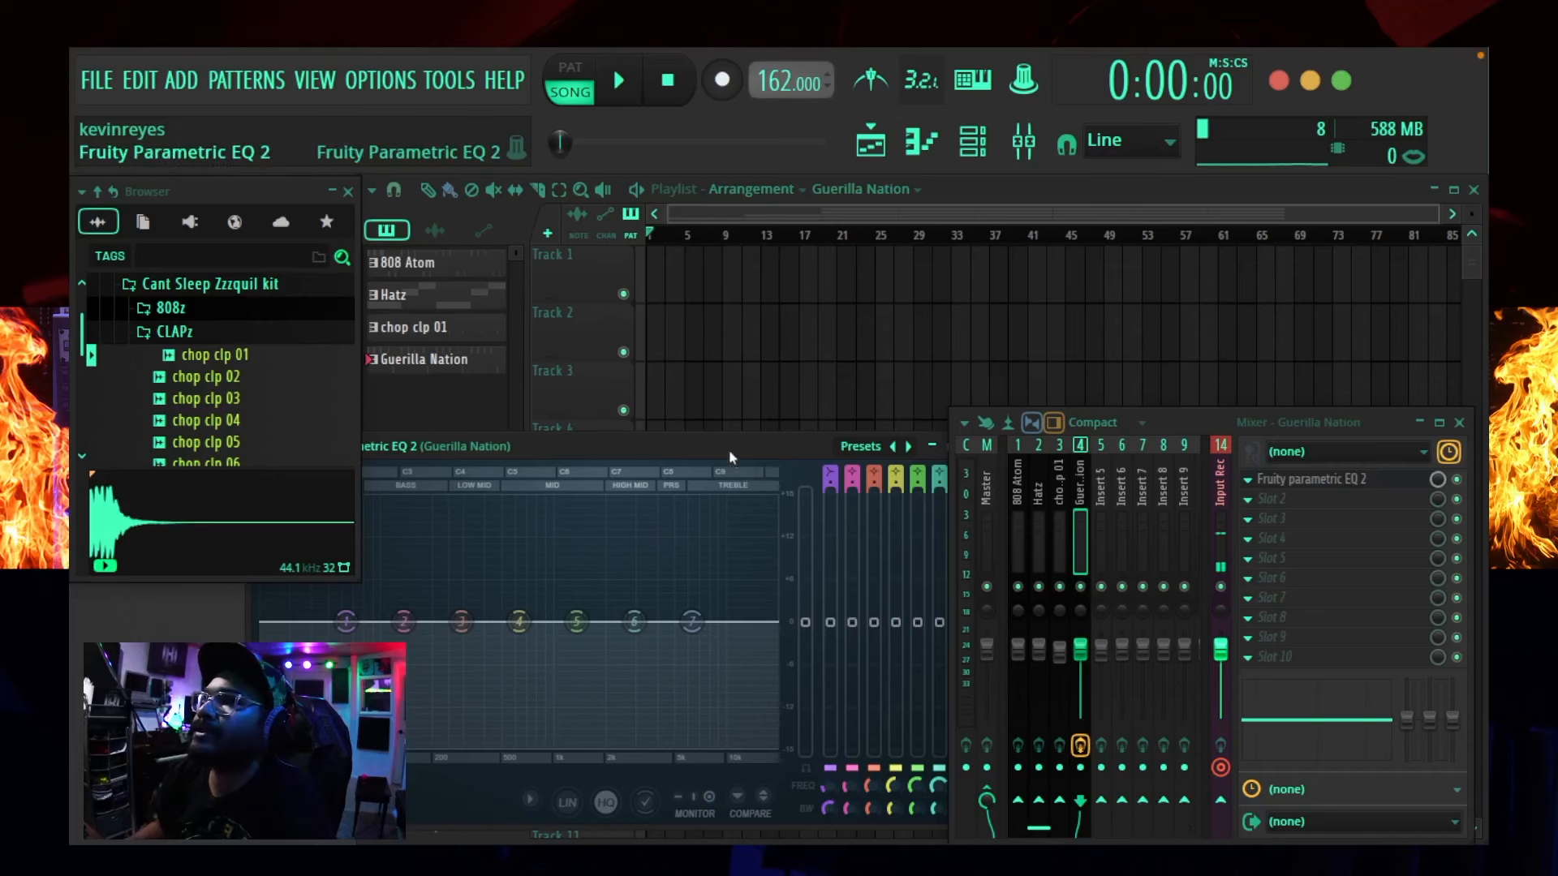
{"action": "left_click_drag", "start_coordinate": [729, 450], "coordinate": [846, 256]}
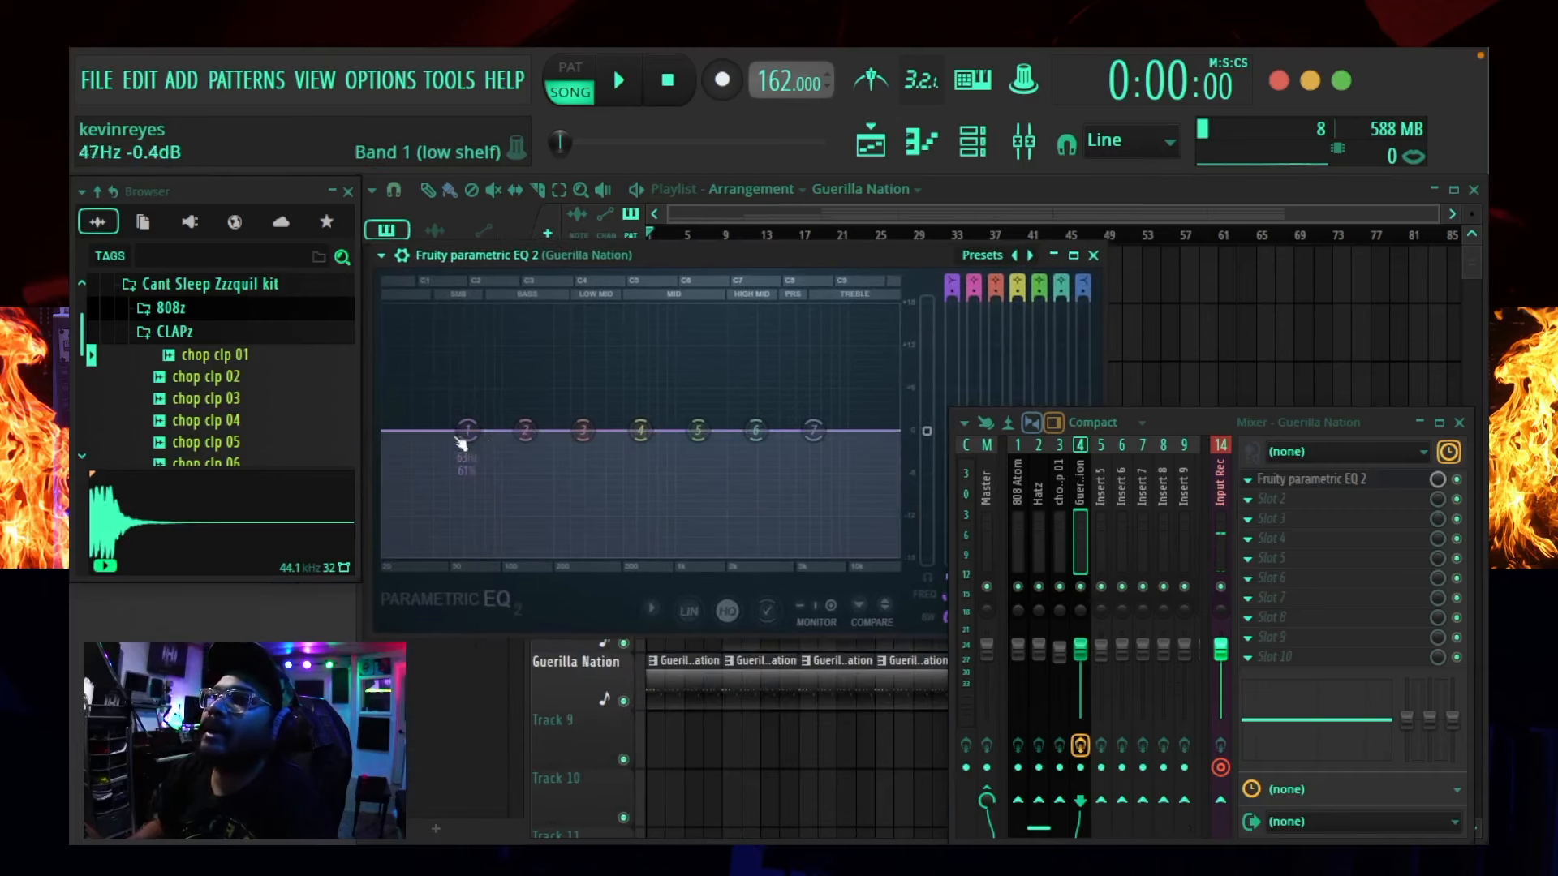
{"action": "left_click_drag", "start_coordinate": [467, 430], "coordinate": [526, 554]}
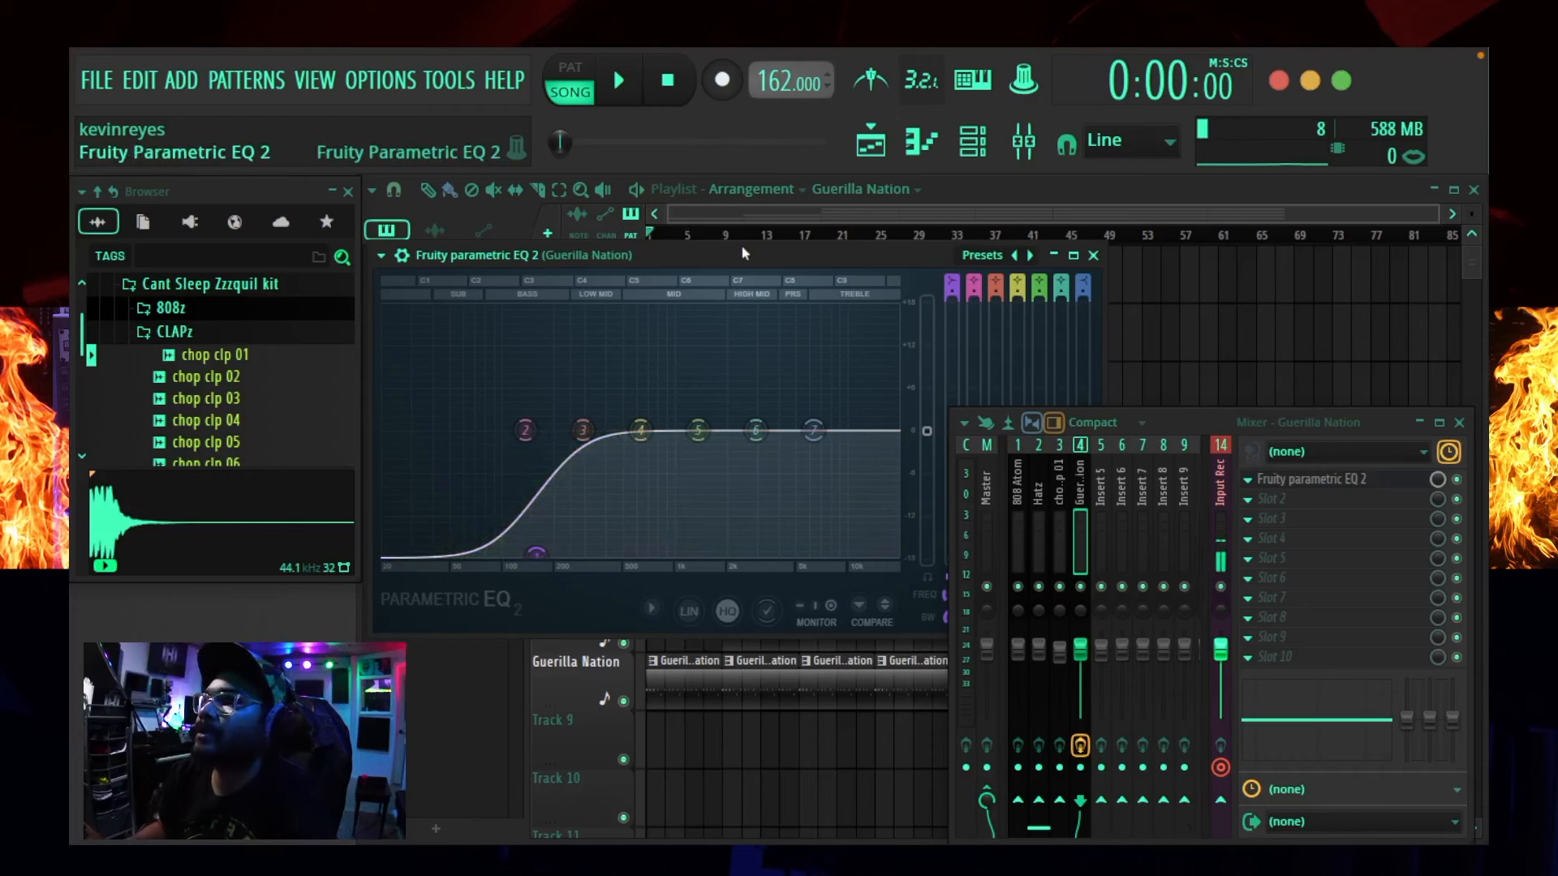
- Listen to the equalised Guerilla Nation melody from the start and with the full beat from about bar 16
{"action": "key", "text": "space"}
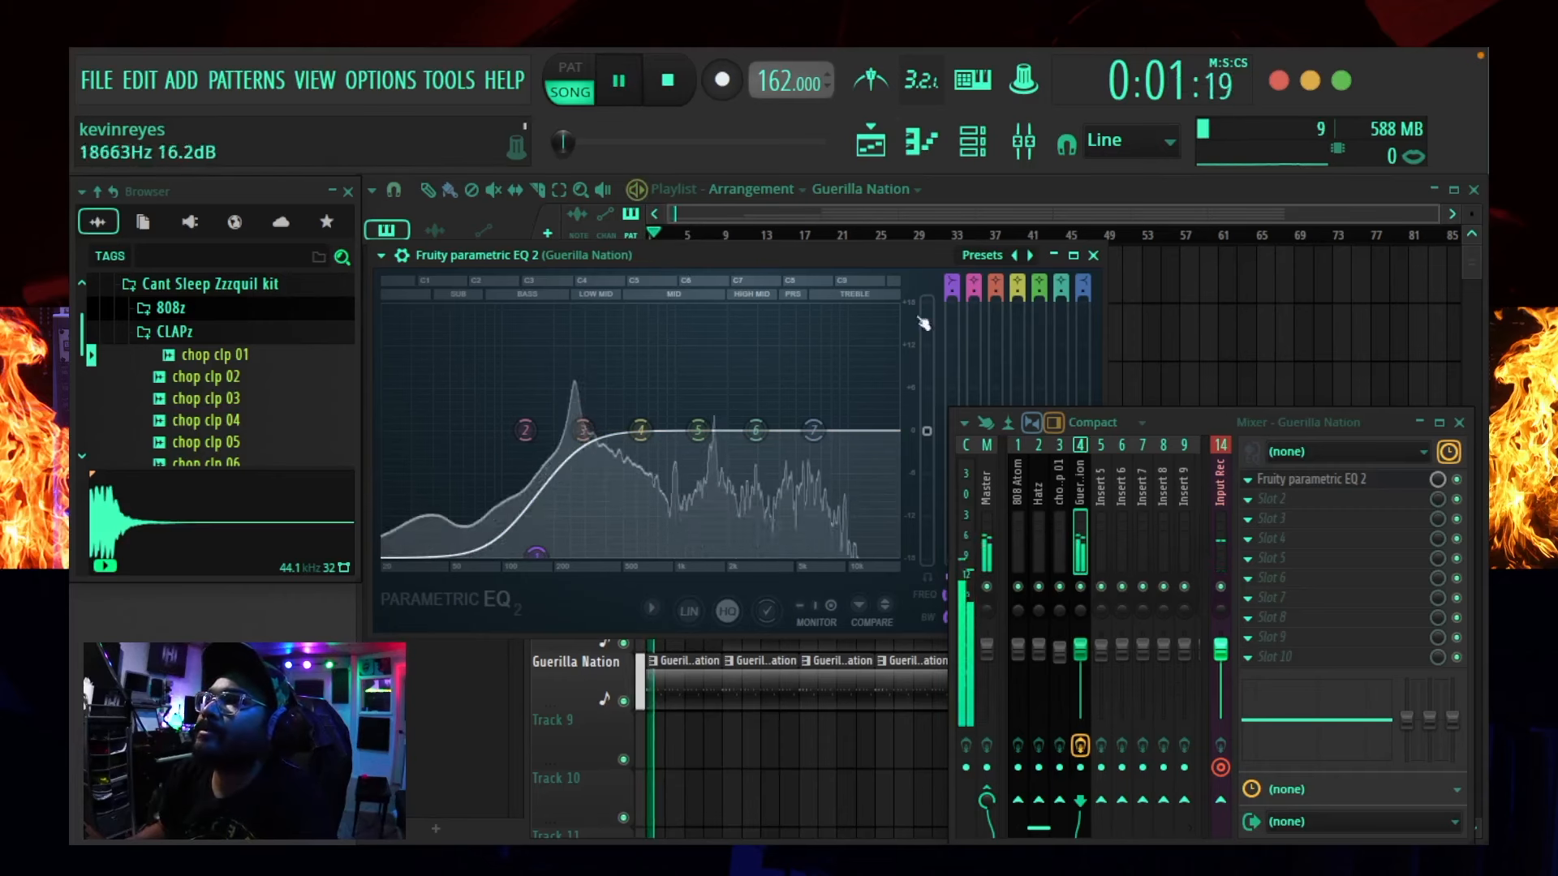
{"action": "left_click_drag", "start_coordinate": [753, 234], "coordinate": [793, 234]}
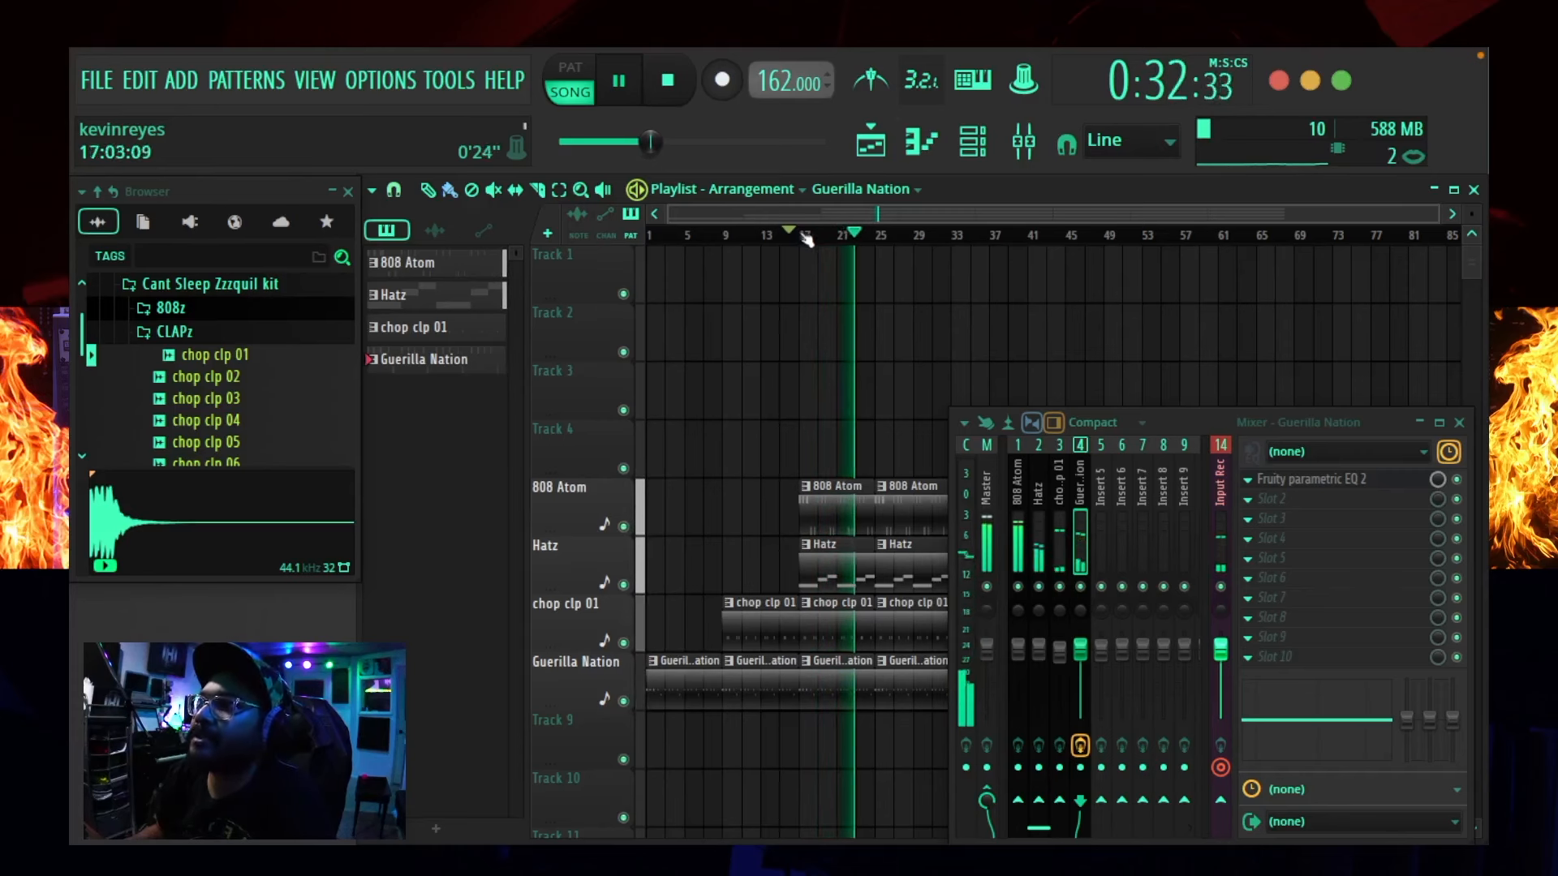
{"action": "key", "text": "space"}
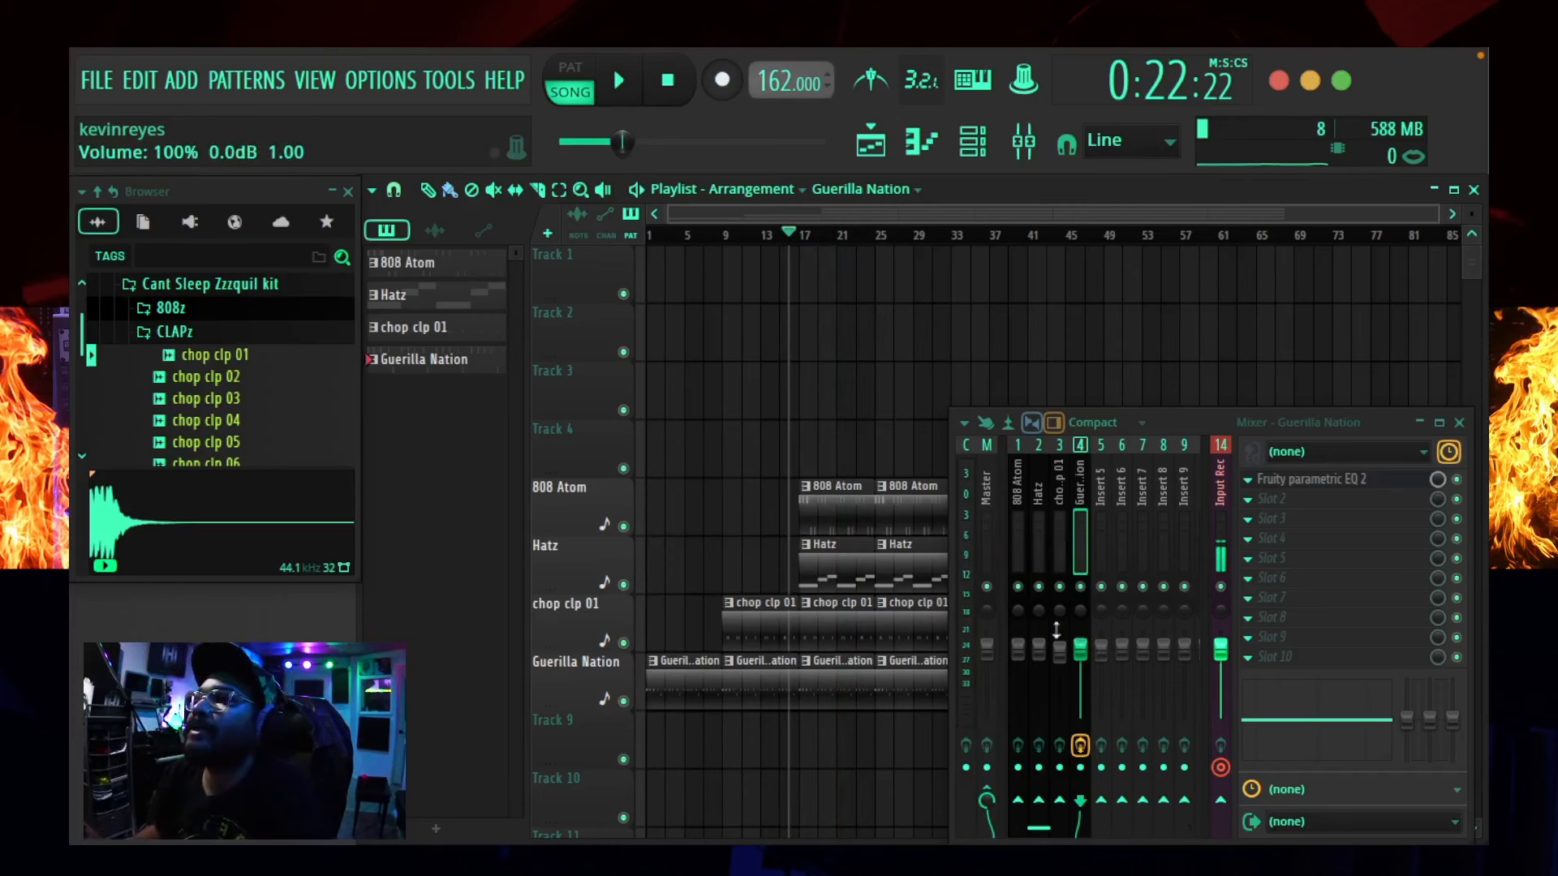
- Add a Bansuri Flute channel in the channel rack and rehearse a flute melody over the song playback
{"action": "left_click", "coordinate": [985, 148]}
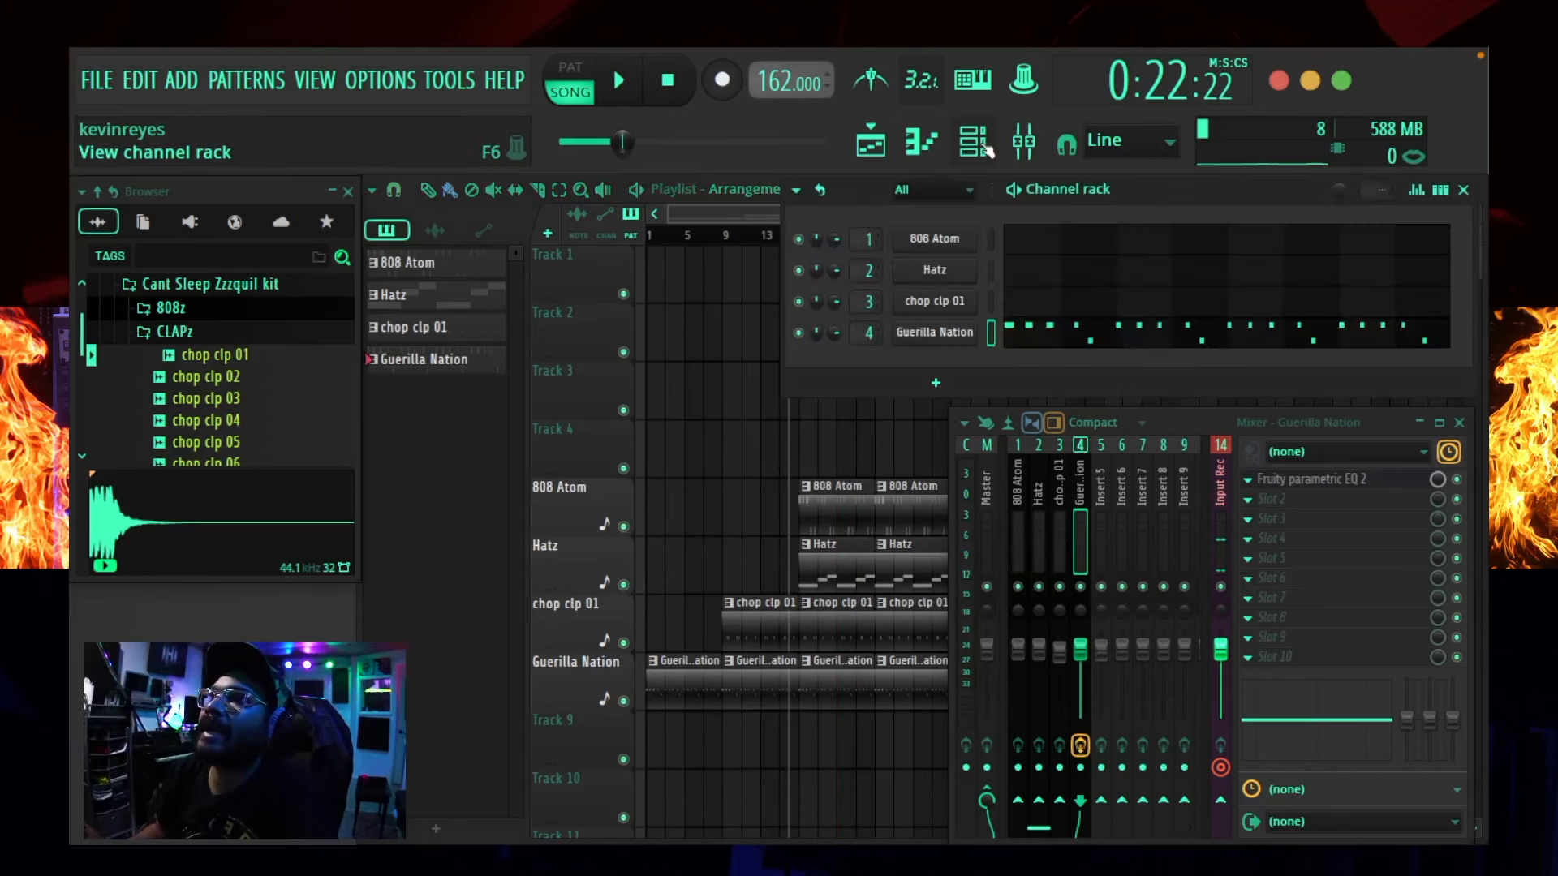
{"action": "left_click", "coordinate": [954, 388]}
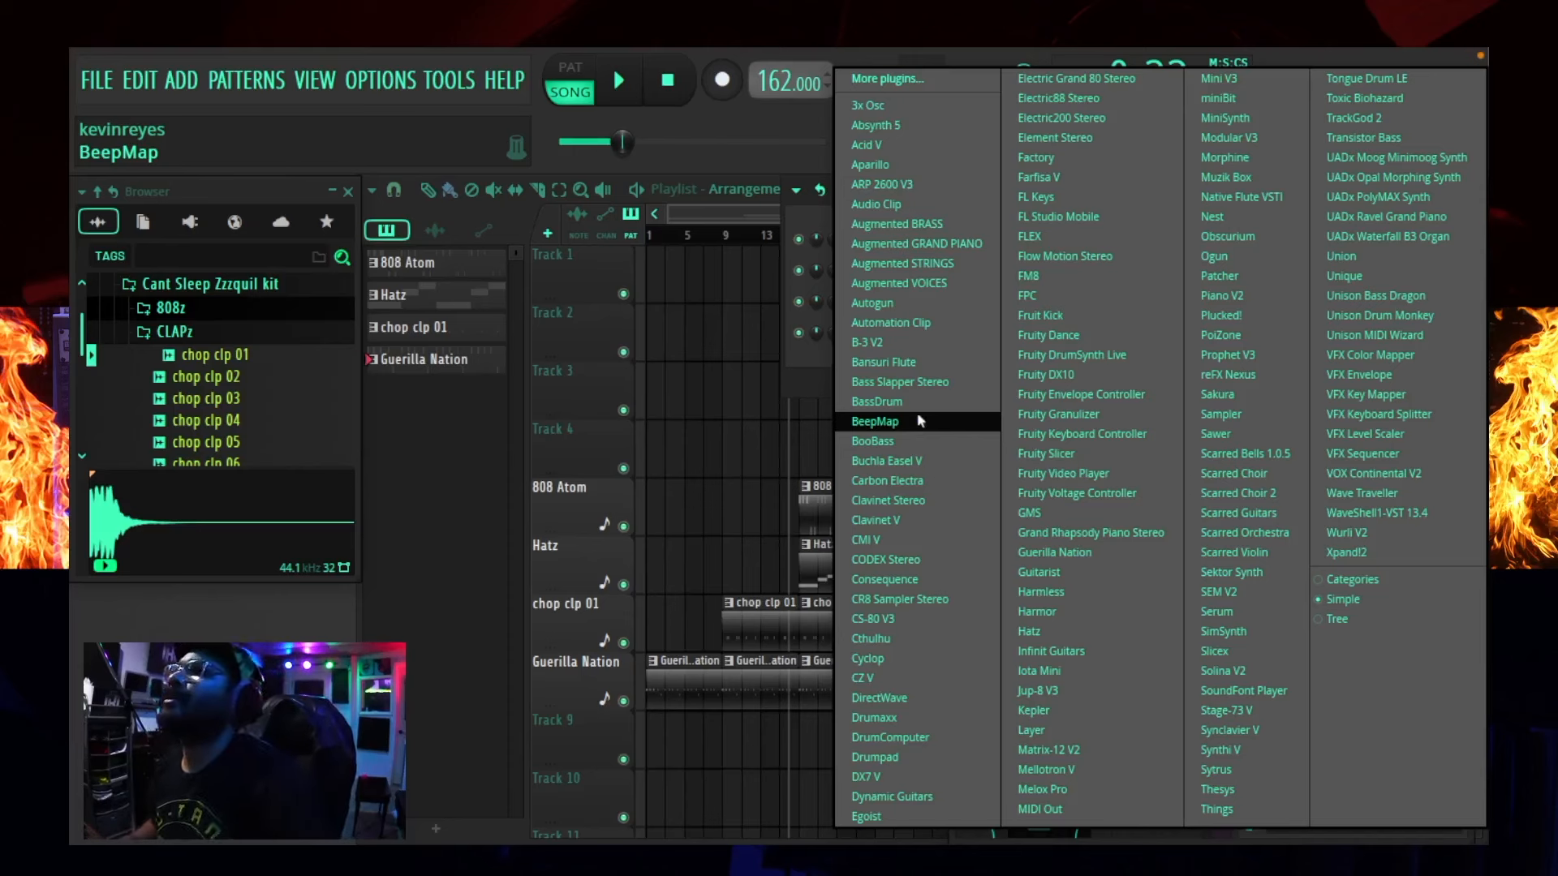
{"action": "left_click", "coordinate": [914, 364]}
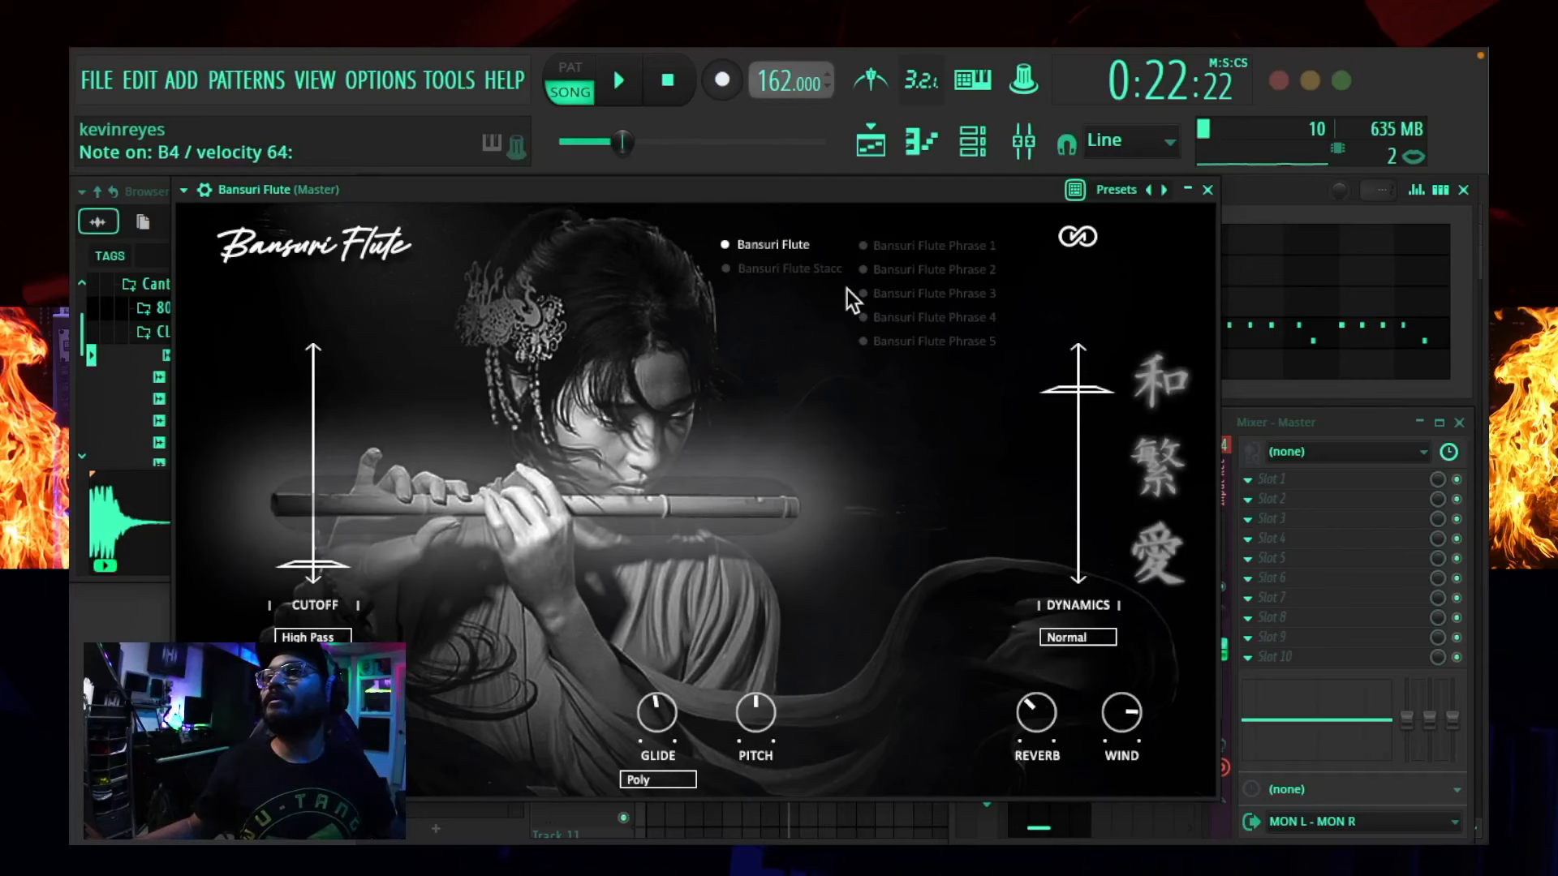
{"action": "left_click", "coordinate": [616, 88]}
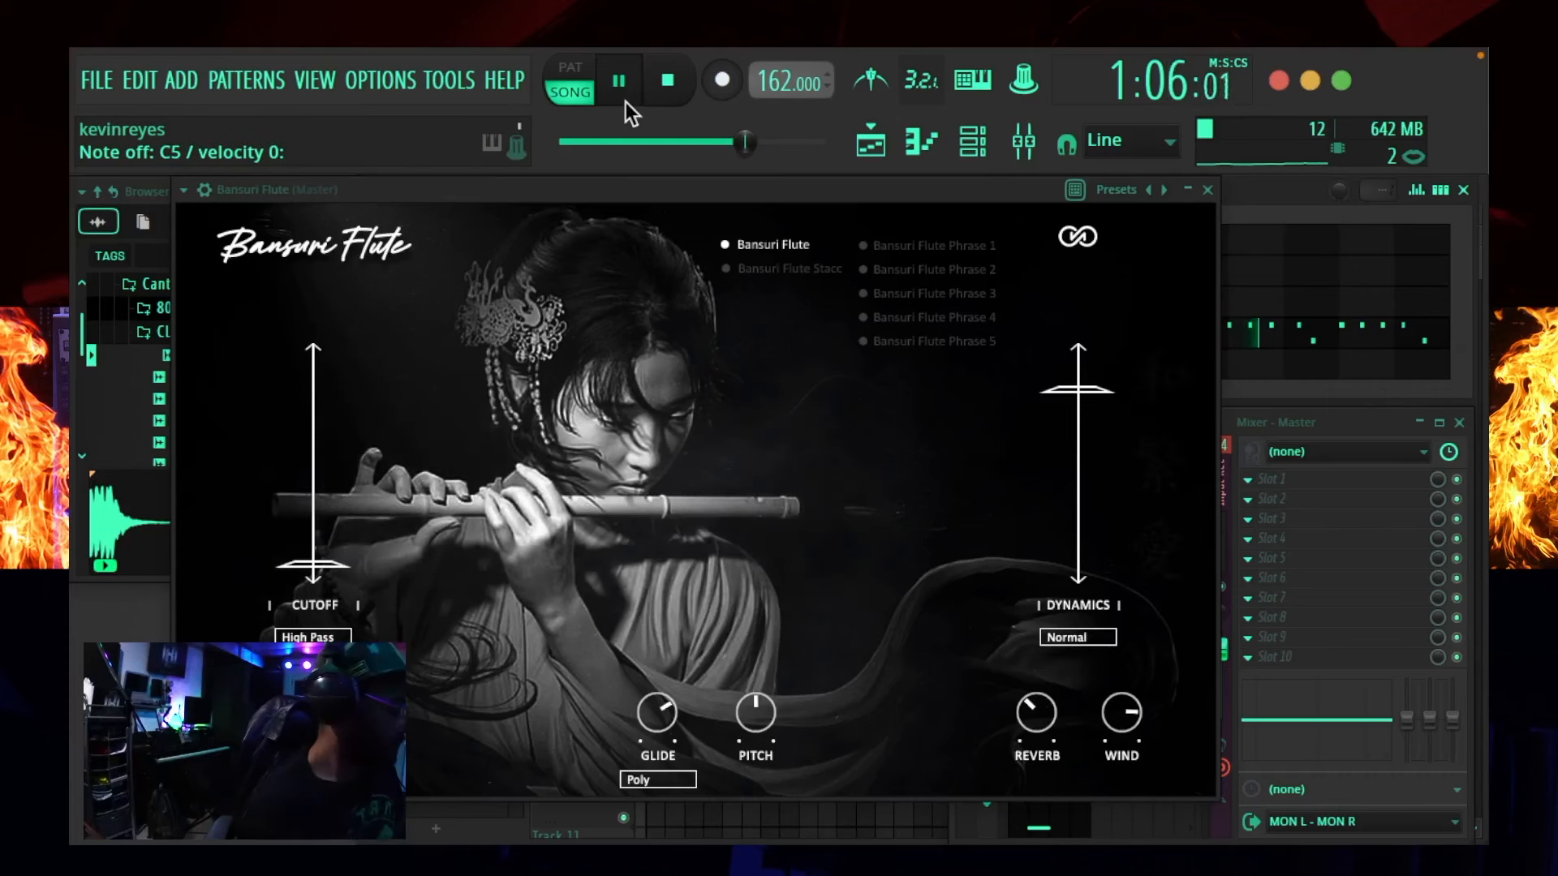
{"action": "key", "text": "space"}
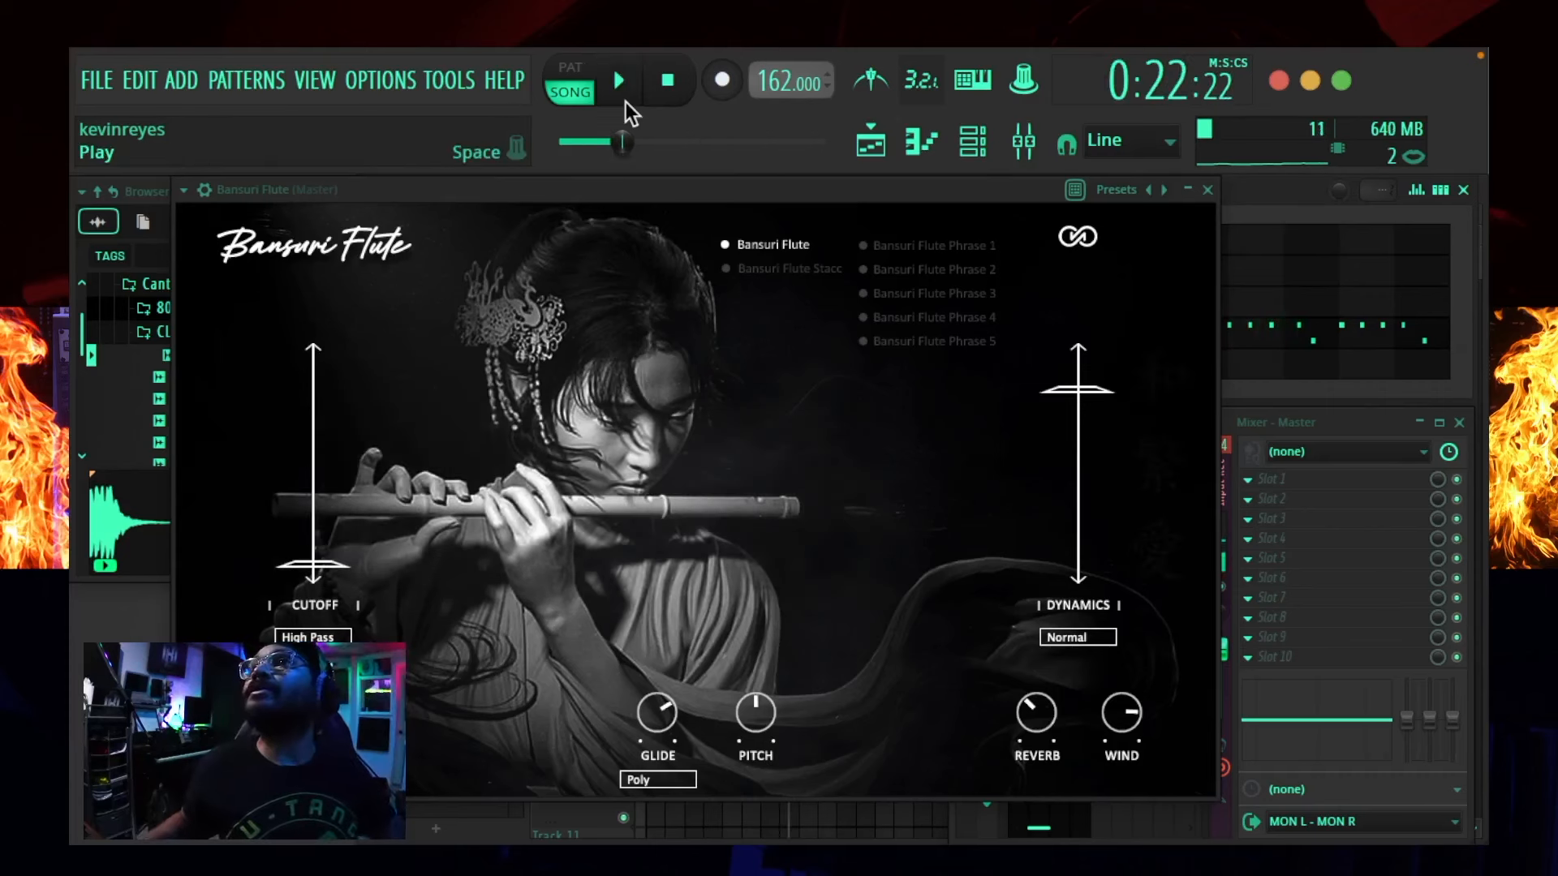
- Record the flute melody in pattern mode over the Guerilla Nation pattern and disarm recording
{"action": "key", "text": "r"}
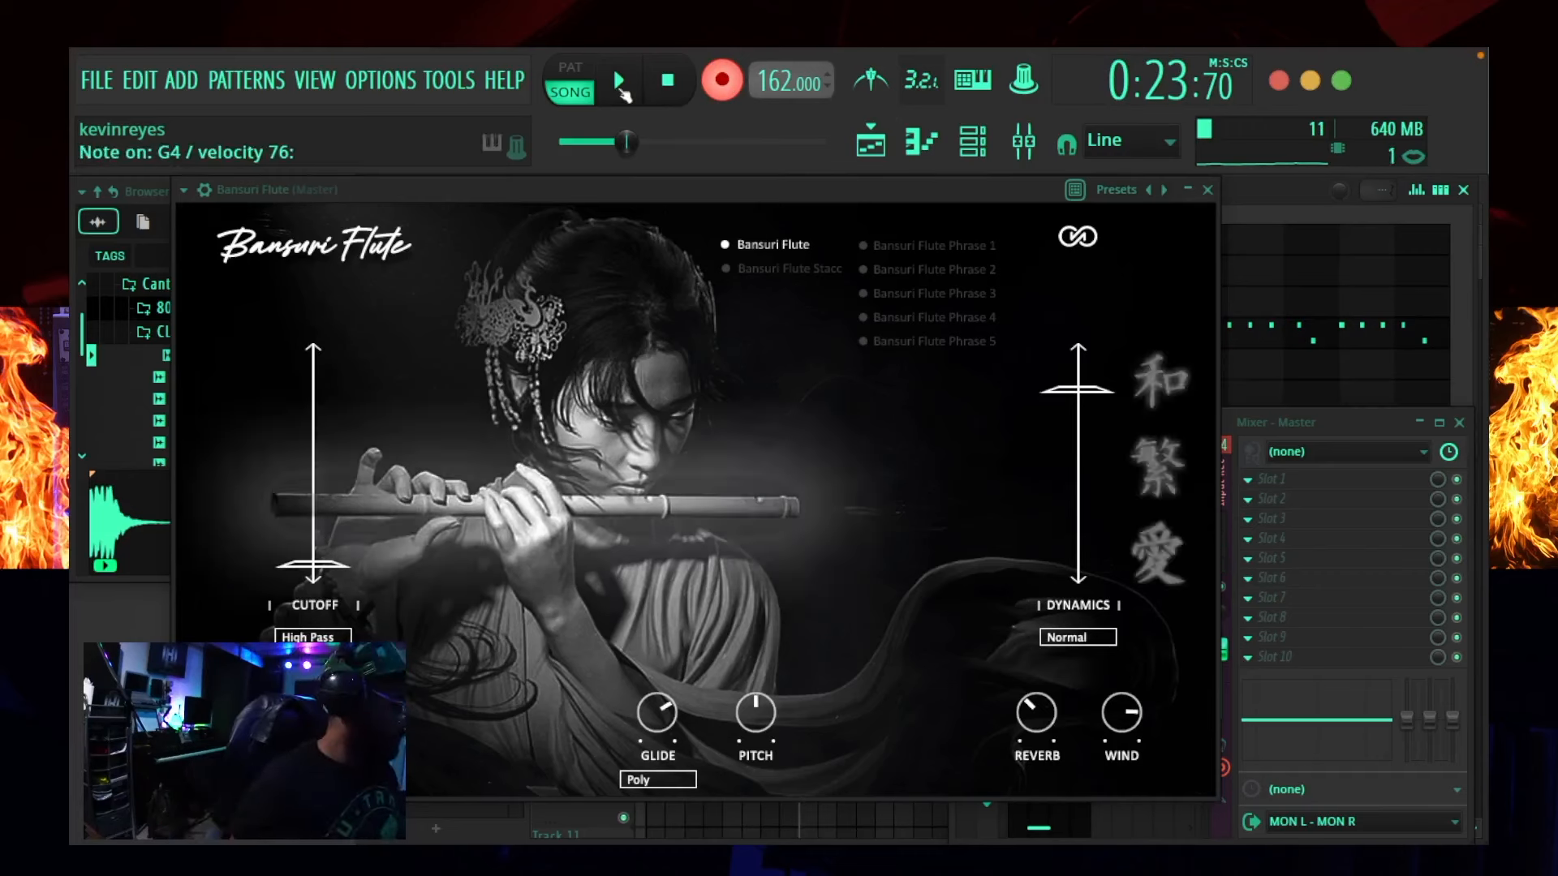
{"action": "left_click", "coordinate": [570, 68]}
{"action": "key", "text": "Escape"}
{"action": "left_click", "coordinate": [623, 81]}
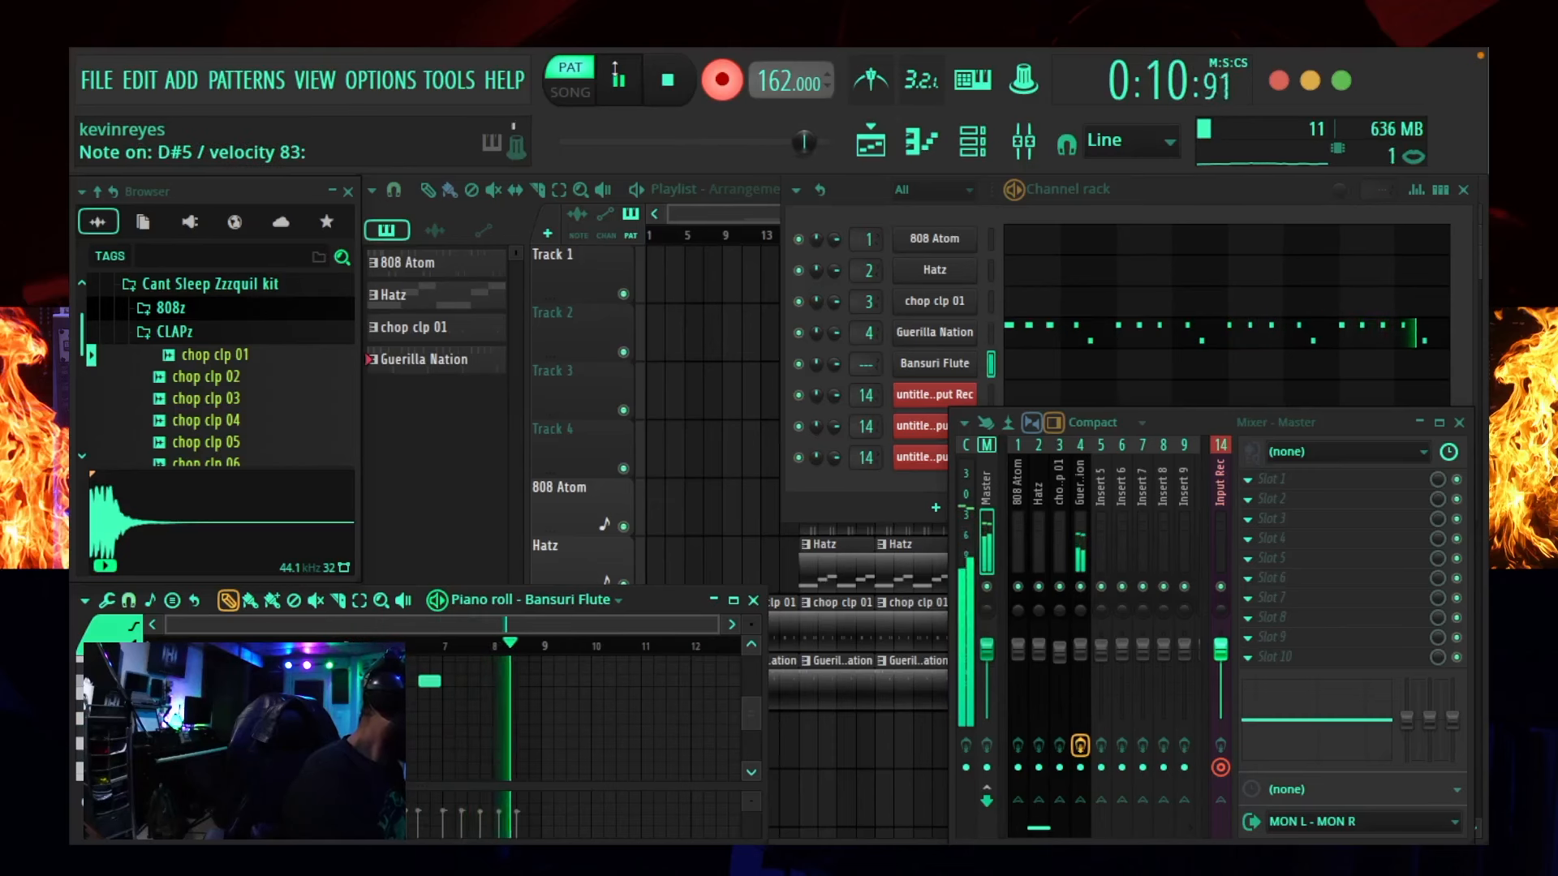
{"action": "left_click", "coordinate": [621, 80]}
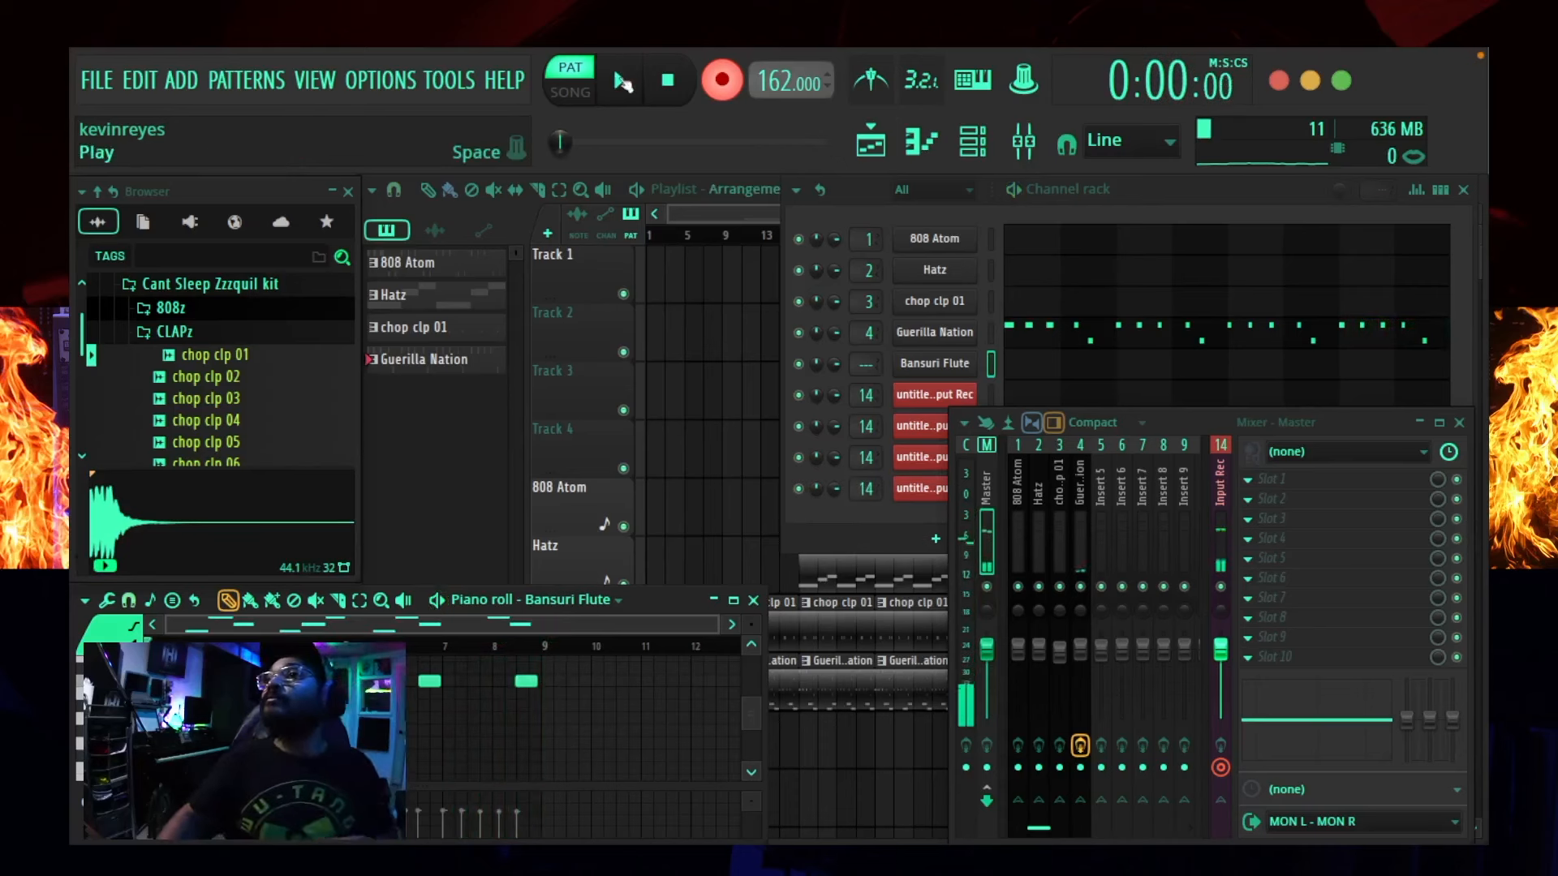
{"action": "left_click", "coordinate": [722, 79]}
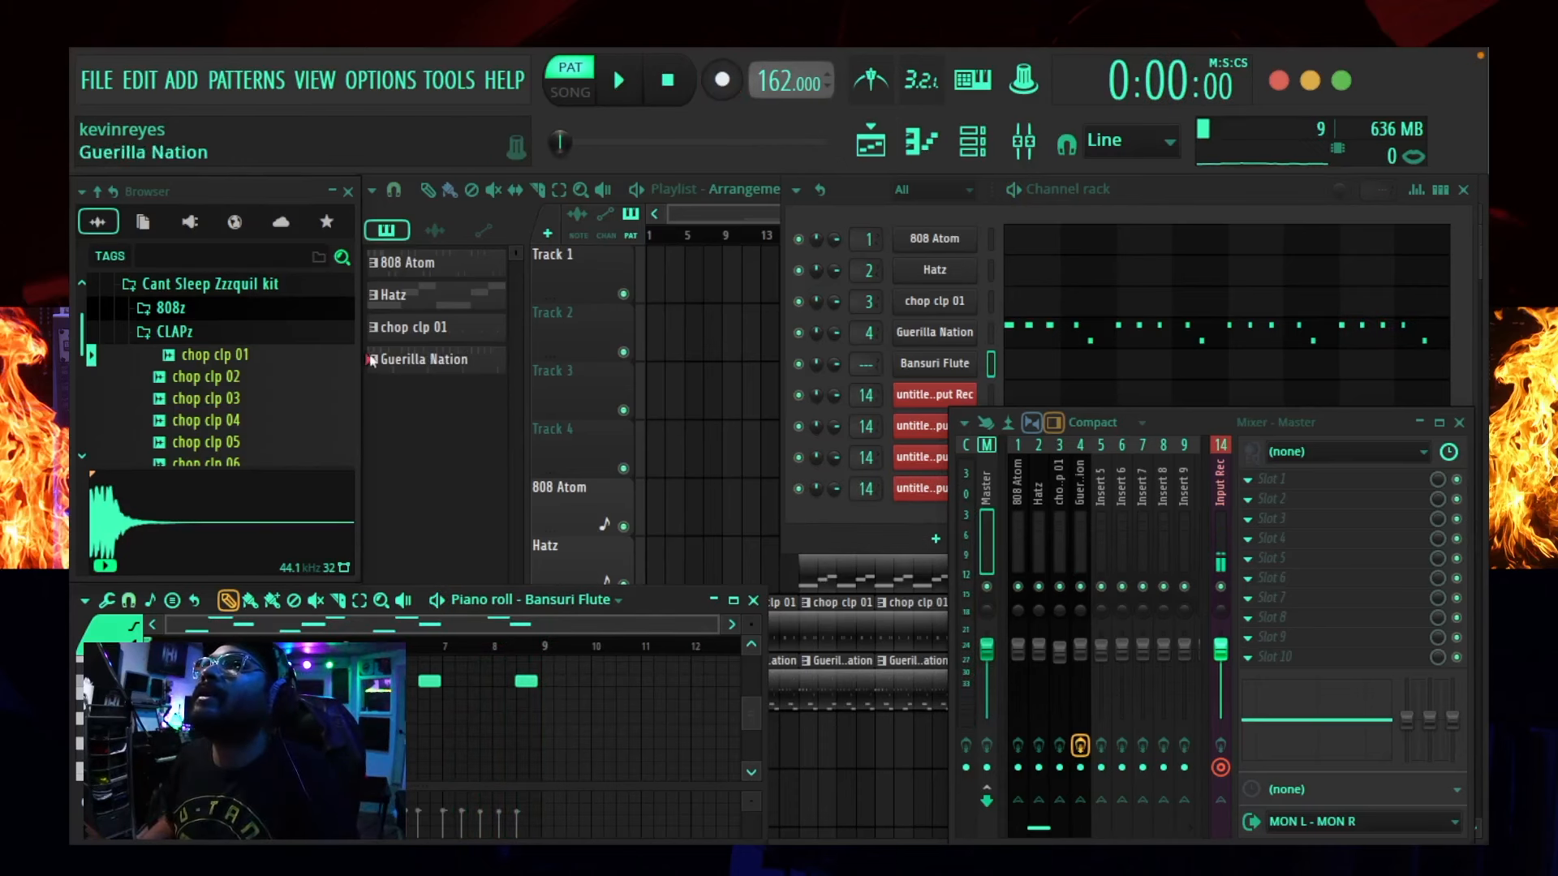
- Move the recorded flute notes from the Guerilla Nation pattern into a new pattern named flute and open them in the piano roll
{"action": "left_click", "coordinate": [423, 360]}
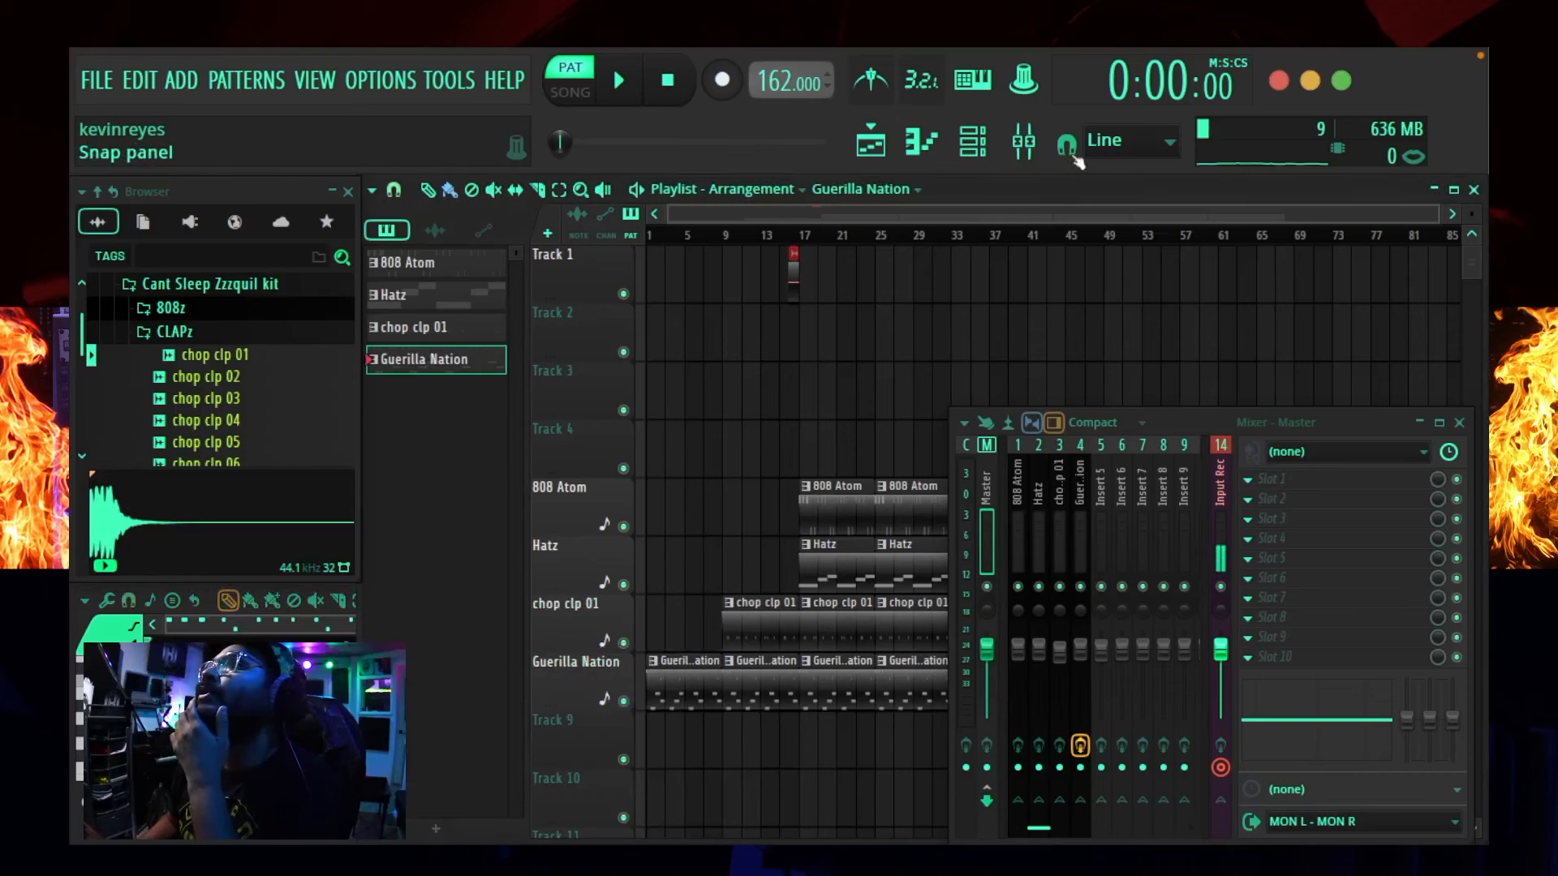
{"action": "left_click", "coordinate": [975, 142]}
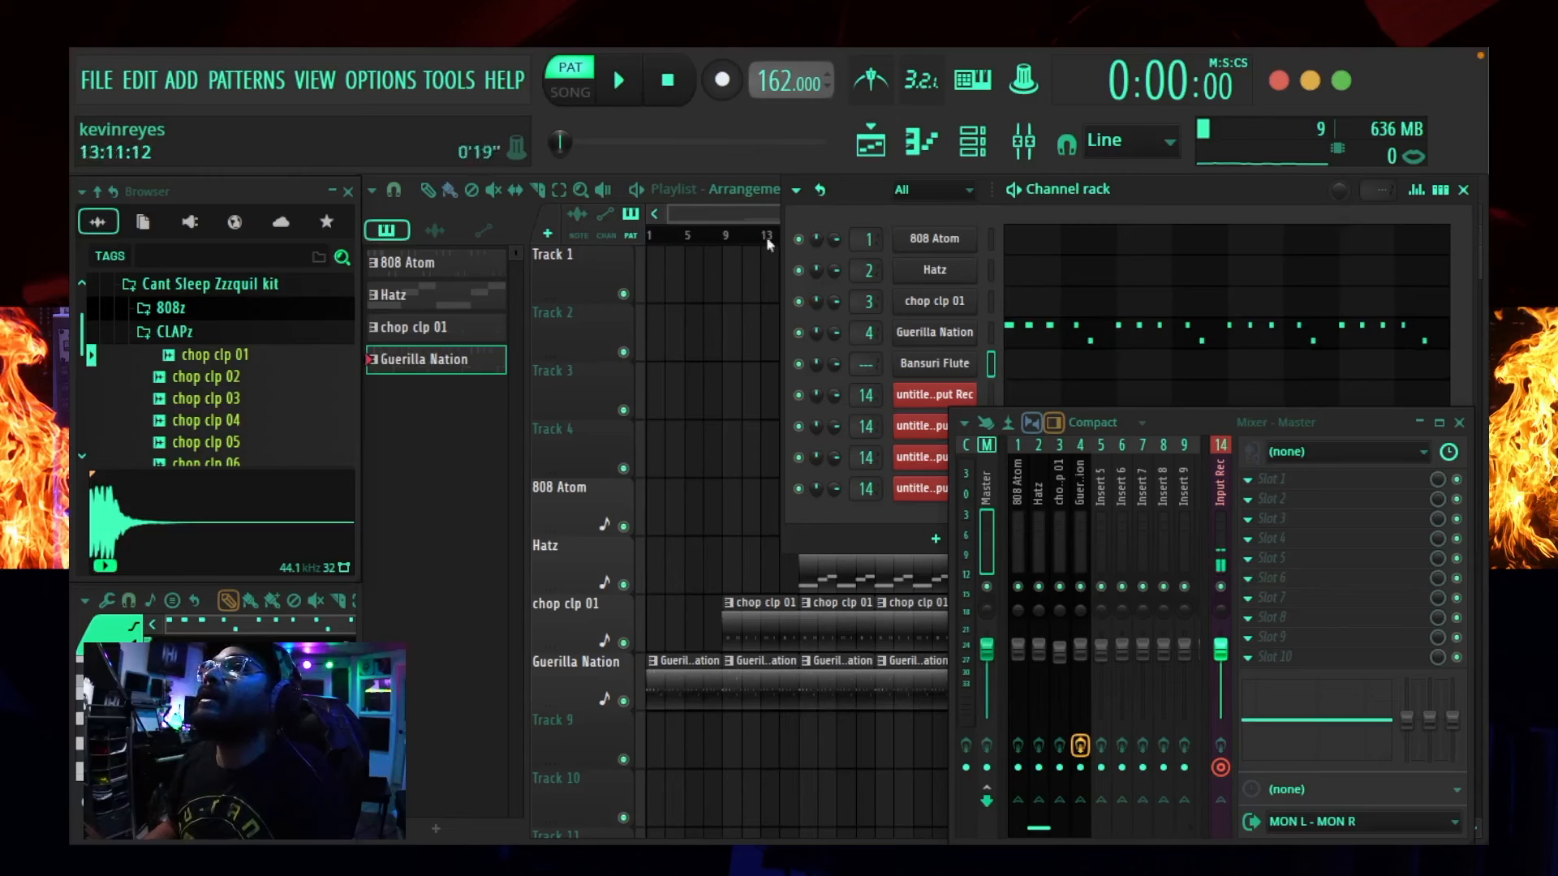
{"action": "left_click", "coordinate": [432, 824]}
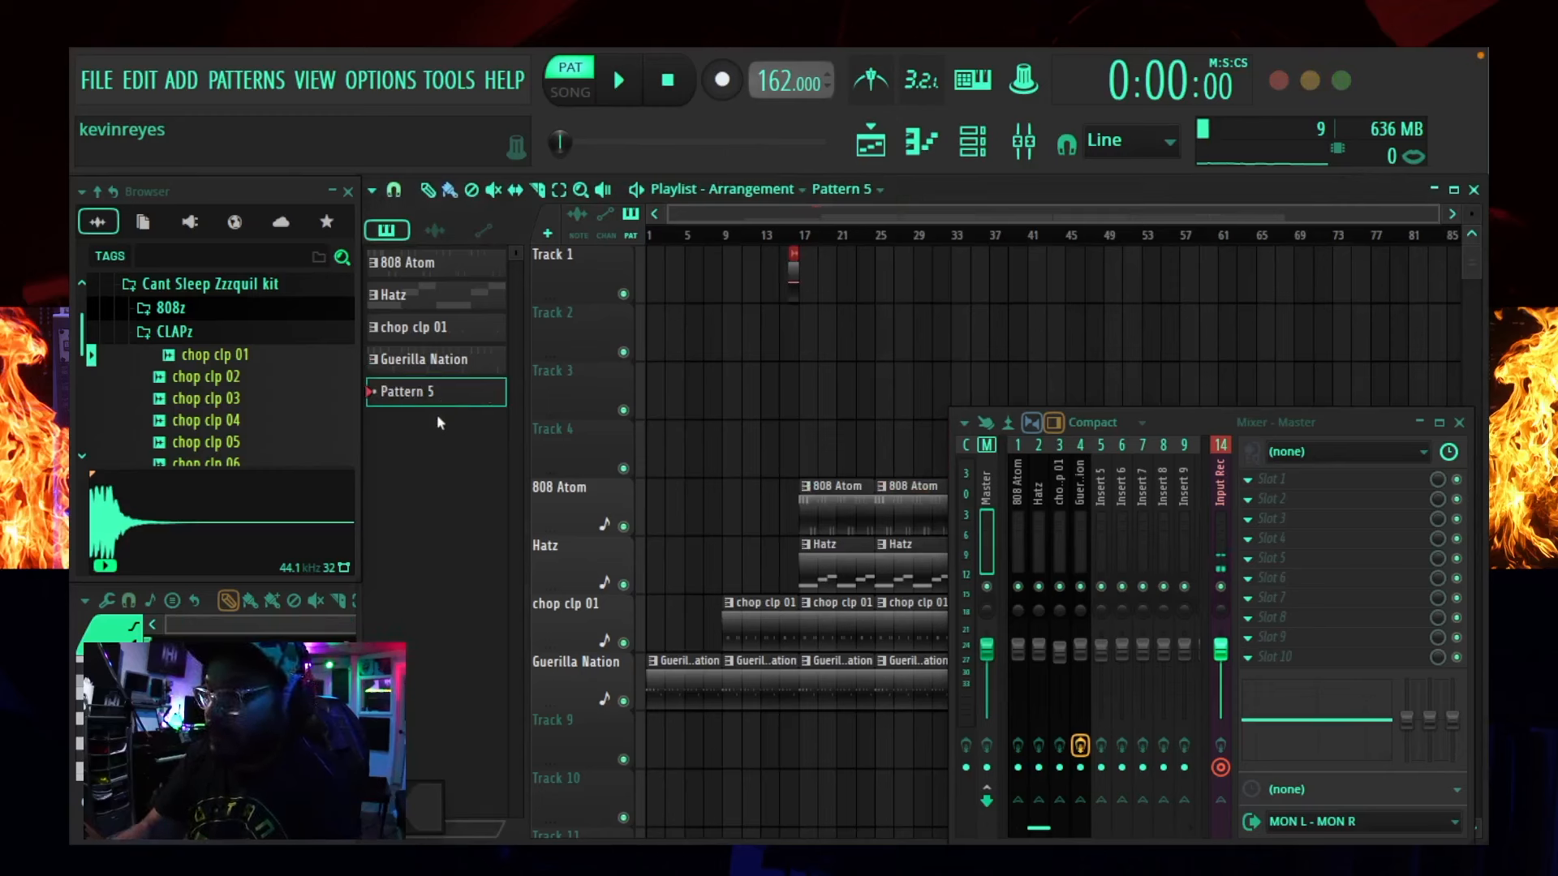
{"action": "key", "text": "F6"}
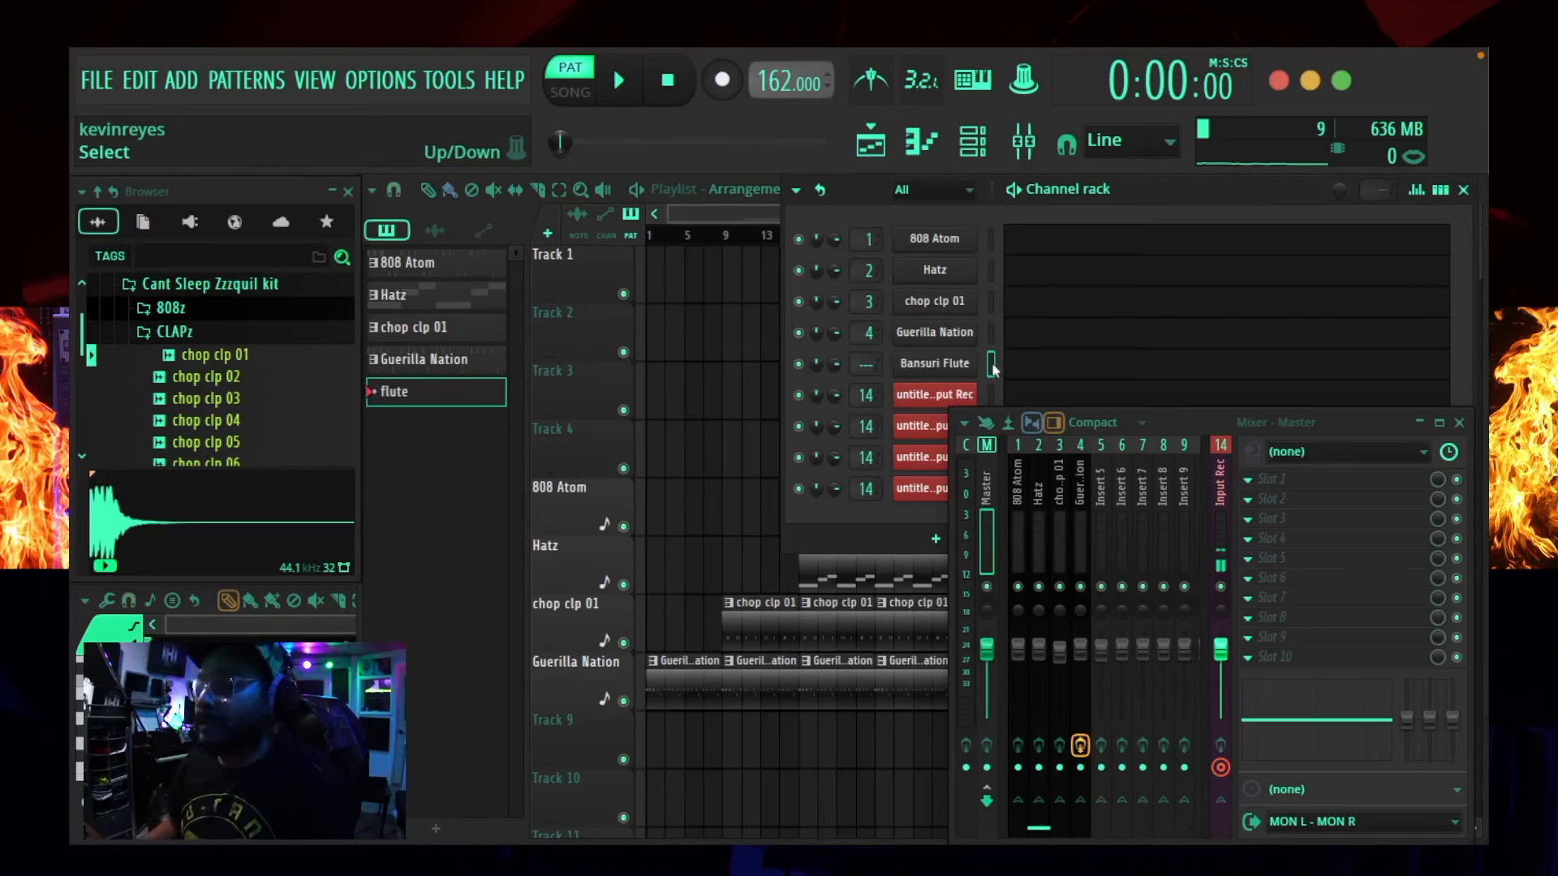
{"action": "key", "text": "super+v"}
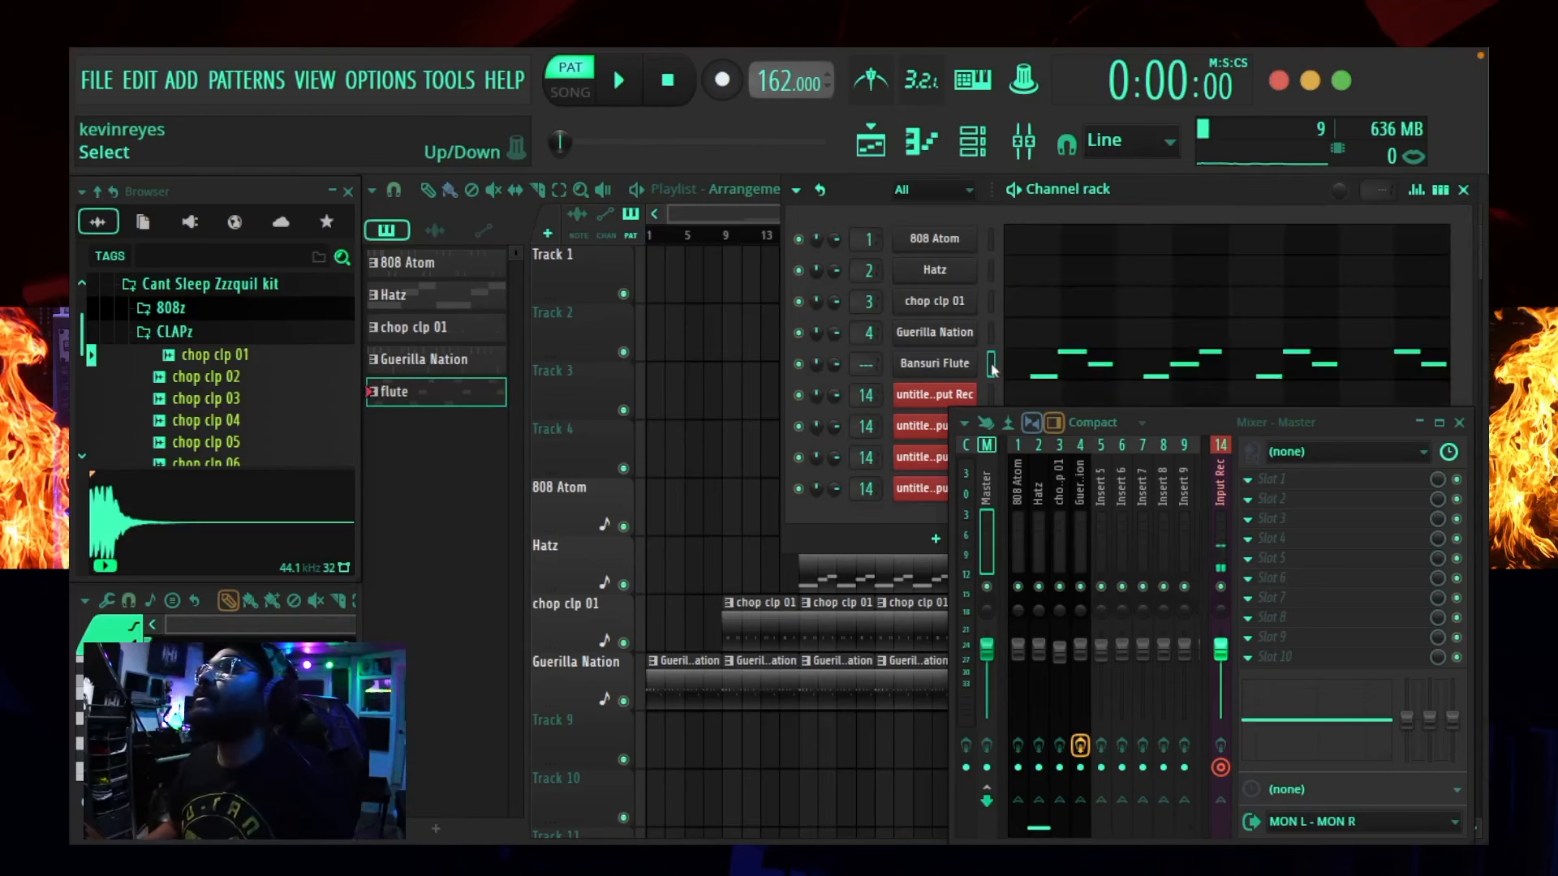
{"action": "left_click", "coordinate": [1087, 380]}
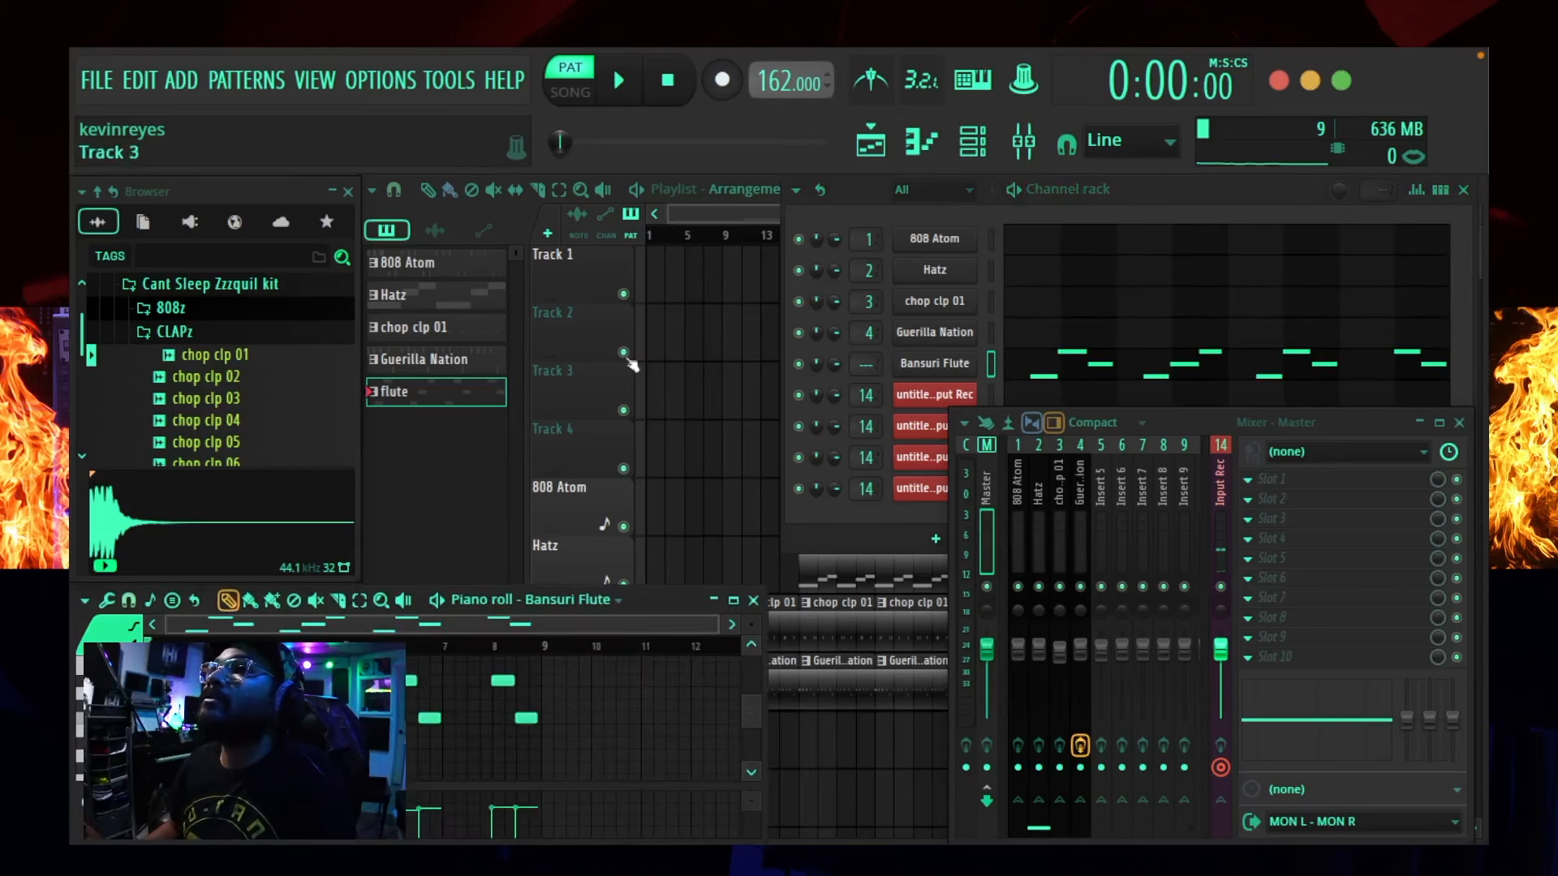
- Delete the stray recorded audio clip on playlist Track 1 and place flute clips at bars 17 and 25 on Track 9
{"action": "left_click", "coordinate": [746, 266]}
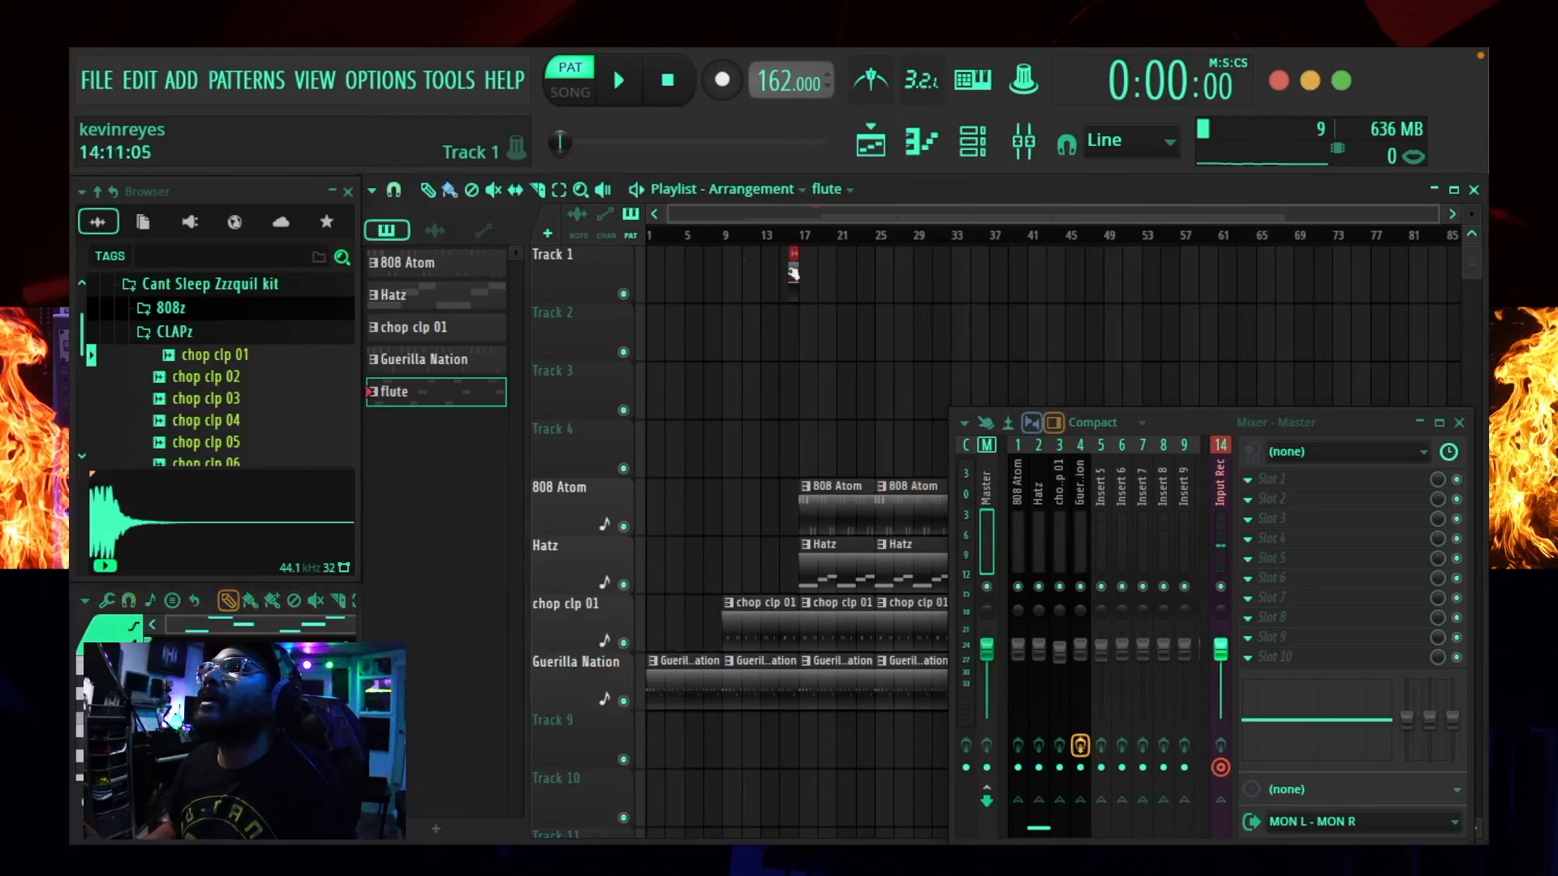
{"action": "right_click", "coordinate": [794, 288]}
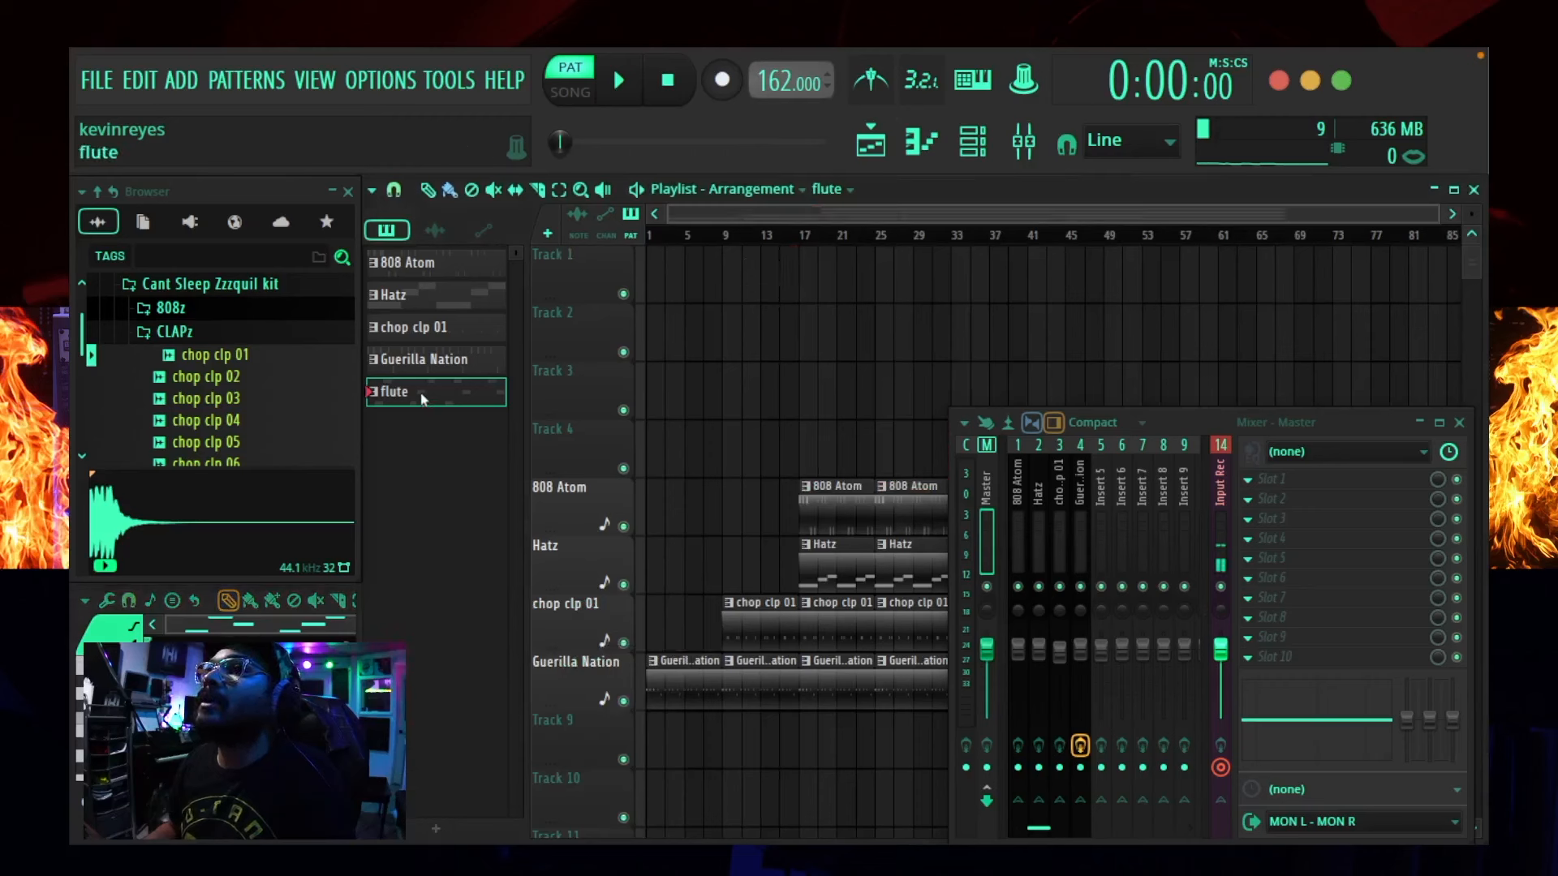
{"action": "left_click_drag", "start_coordinate": [610, 734], "coordinate": [825, 750]}
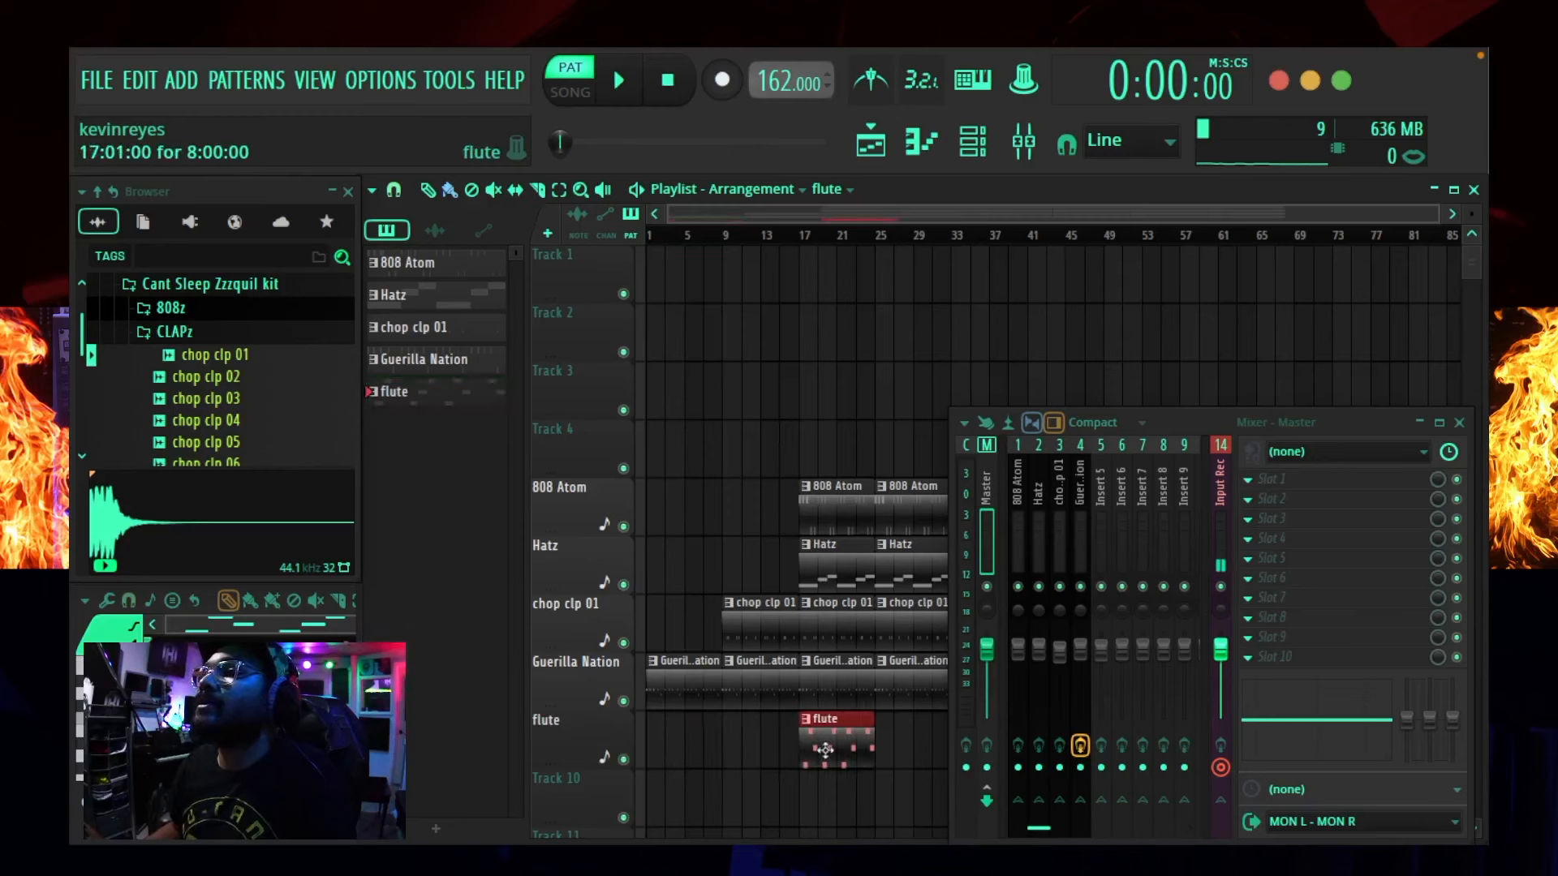
{"action": "left_click", "coordinate": [891, 745]}
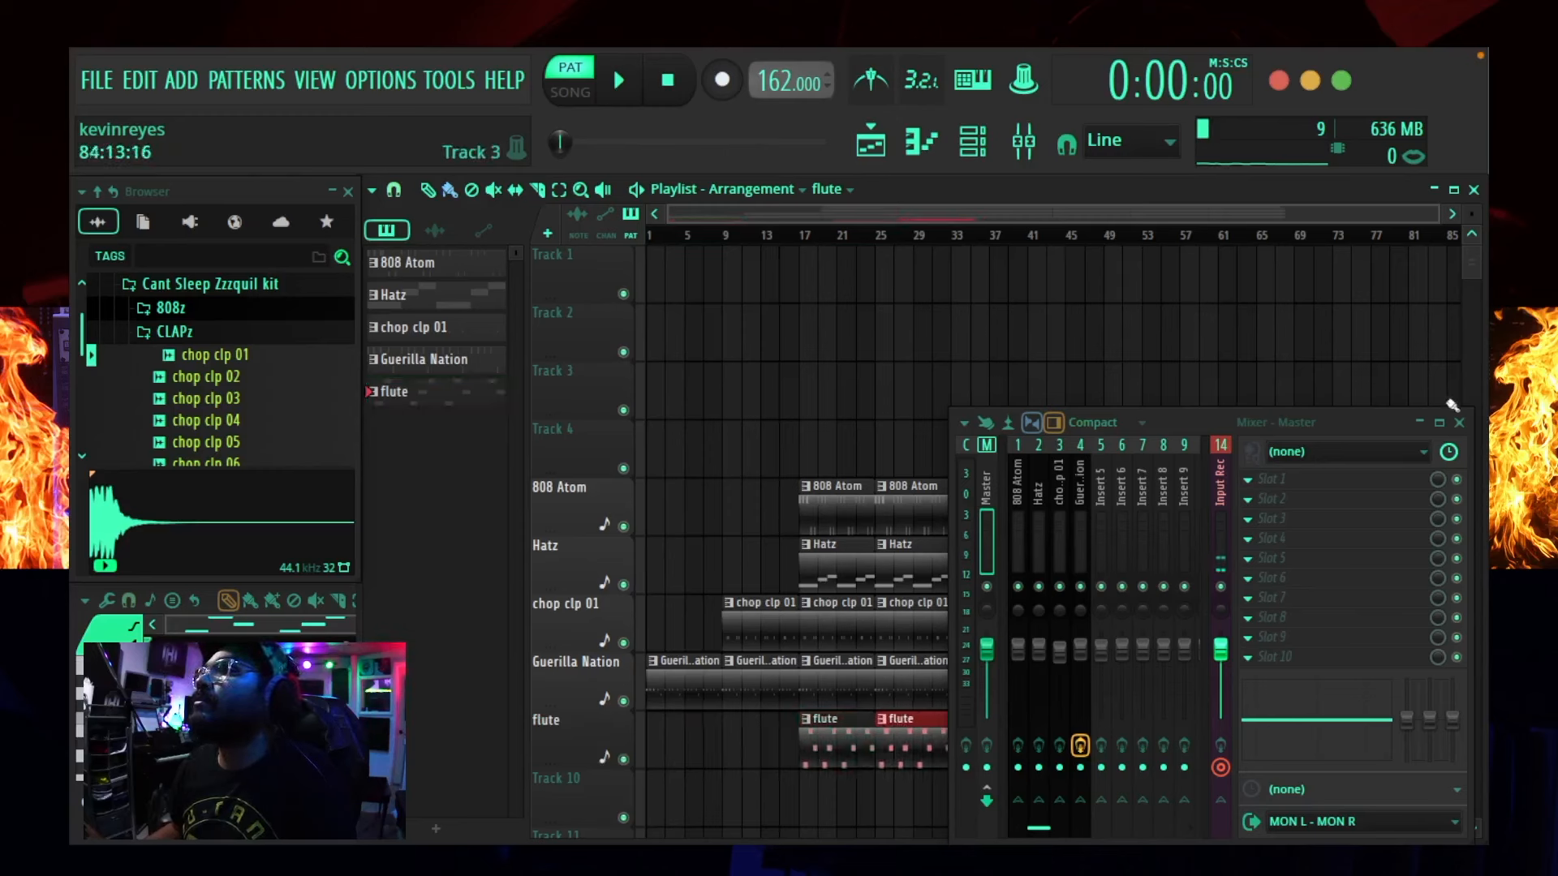
- Route the Bansuri Flute channel to mixer track 5 and lower that track's volume slightly
{"action": "left_click", "coordinate": [975, 143]}
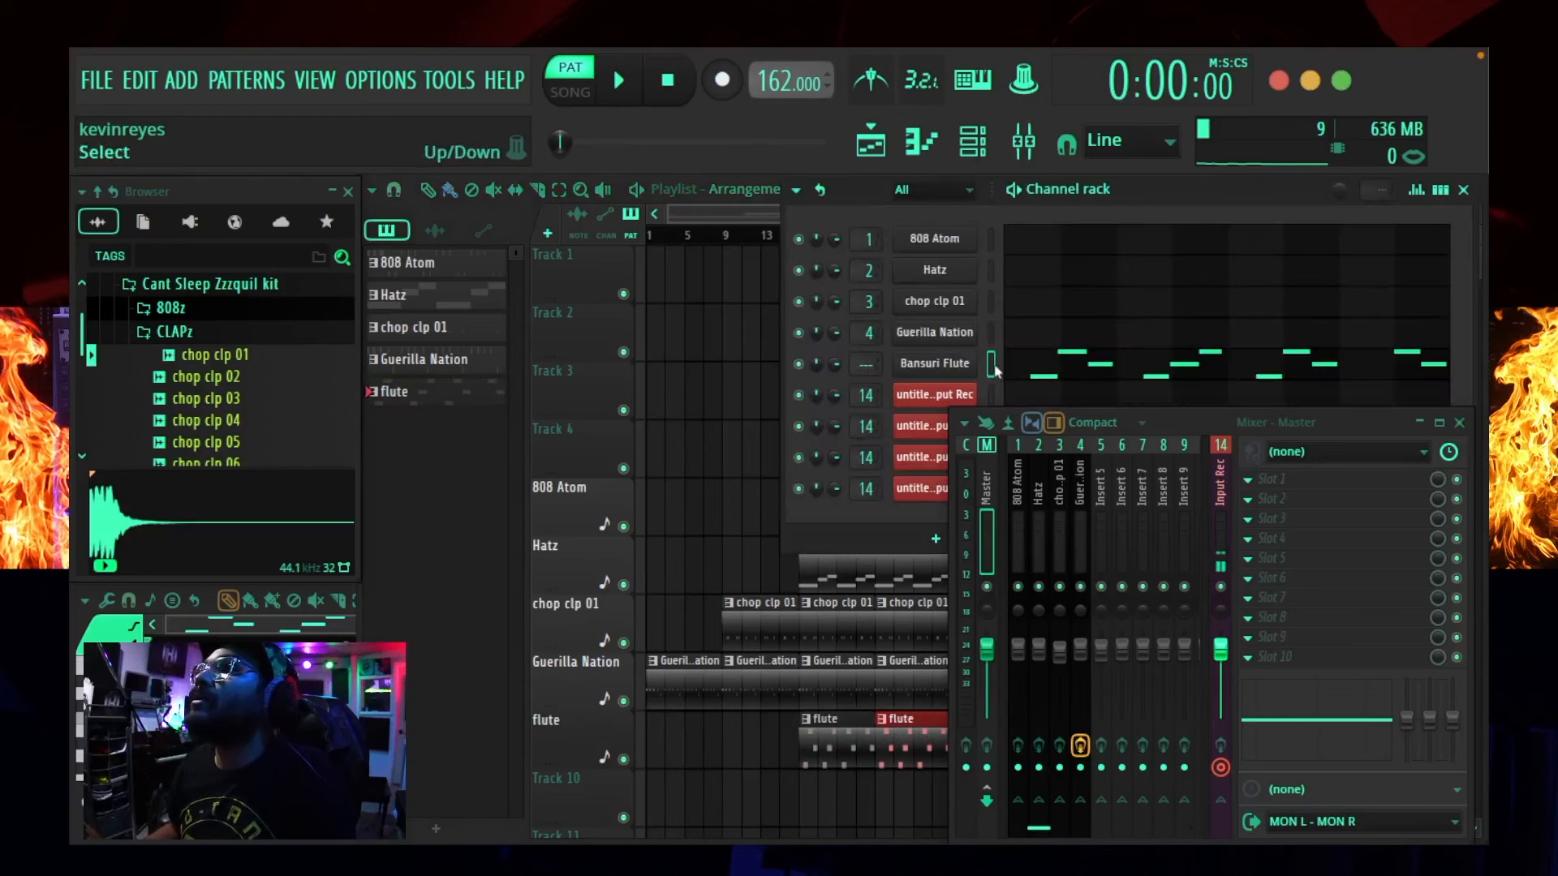
{"action": "left_click", "coordinate": [935, 362]}
{"action": "left_click", "coordinate": [198, 190]}
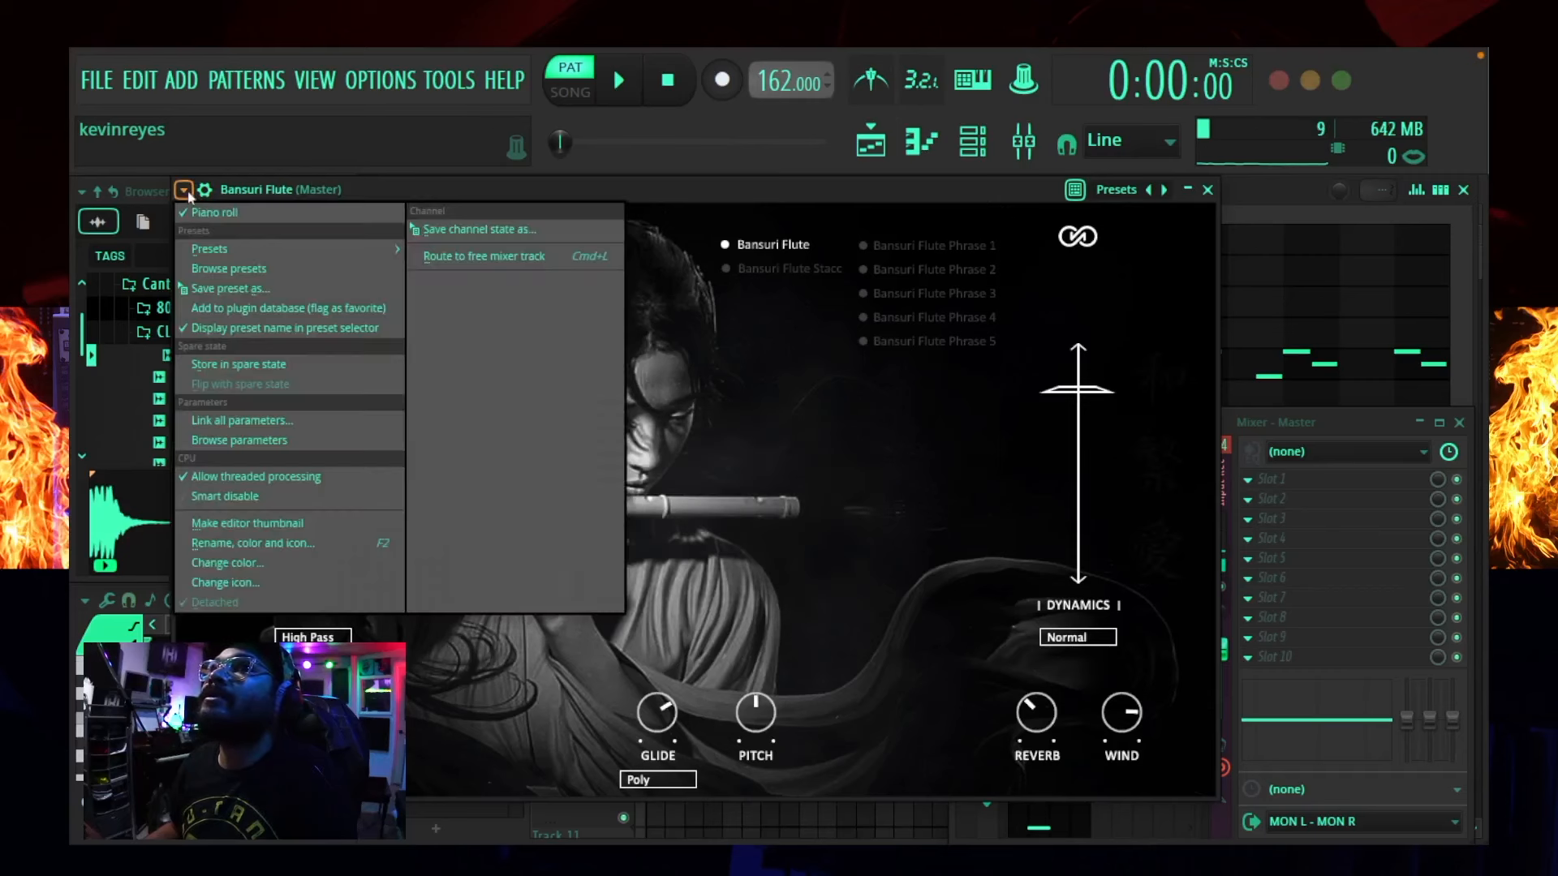
{"action": "left_click", "coordinate": [1175, 280]}
{"action": "left_click", "coordinate": [1198, 250]}
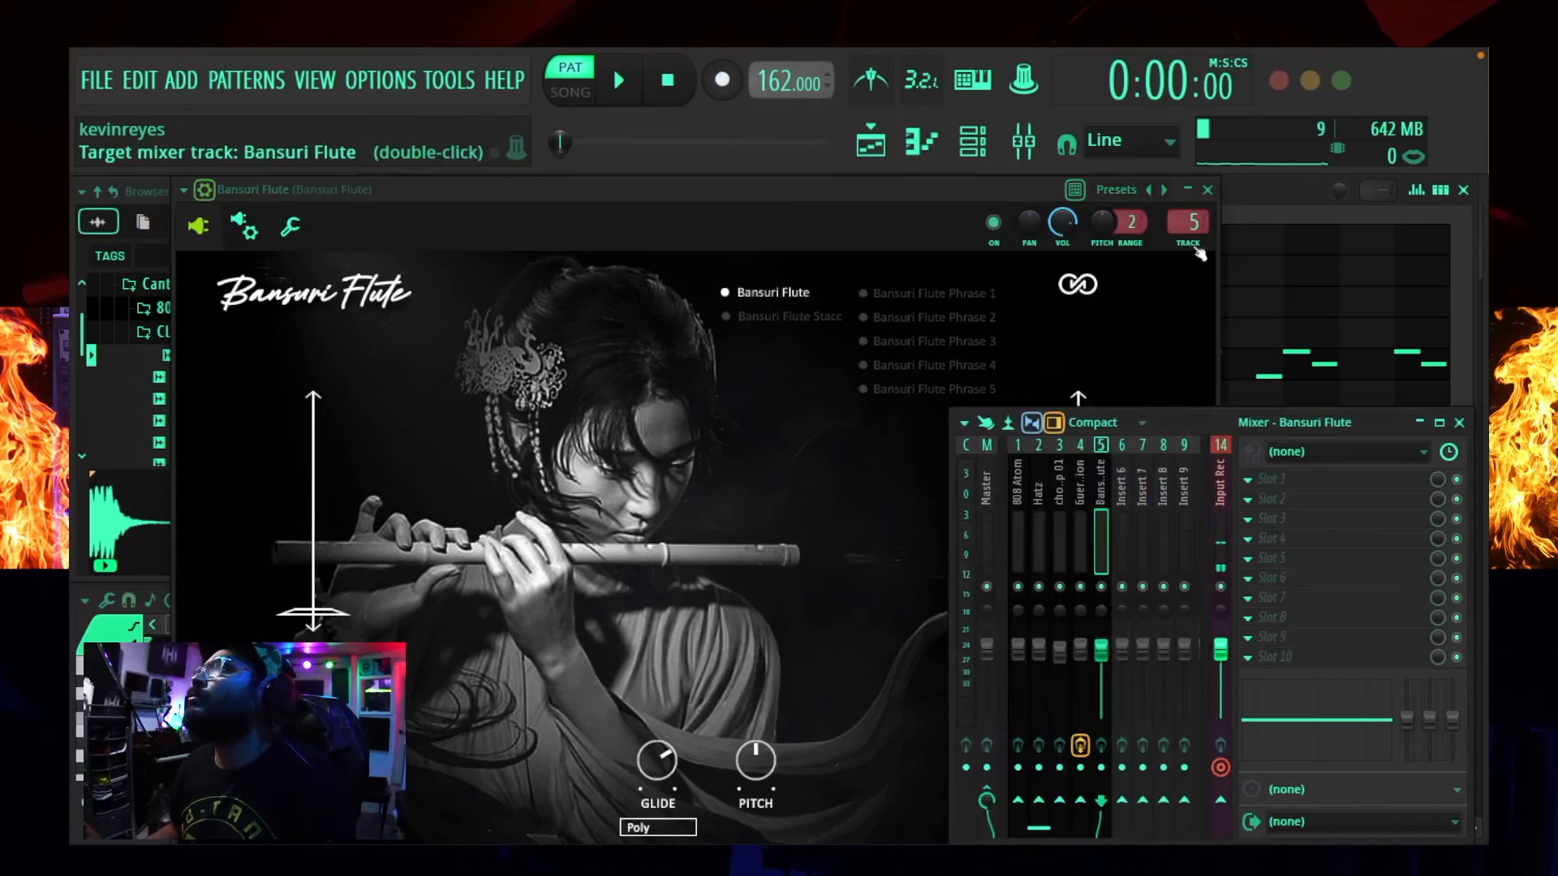
{"action": "left_click", "coordinate": [1207, 189]}
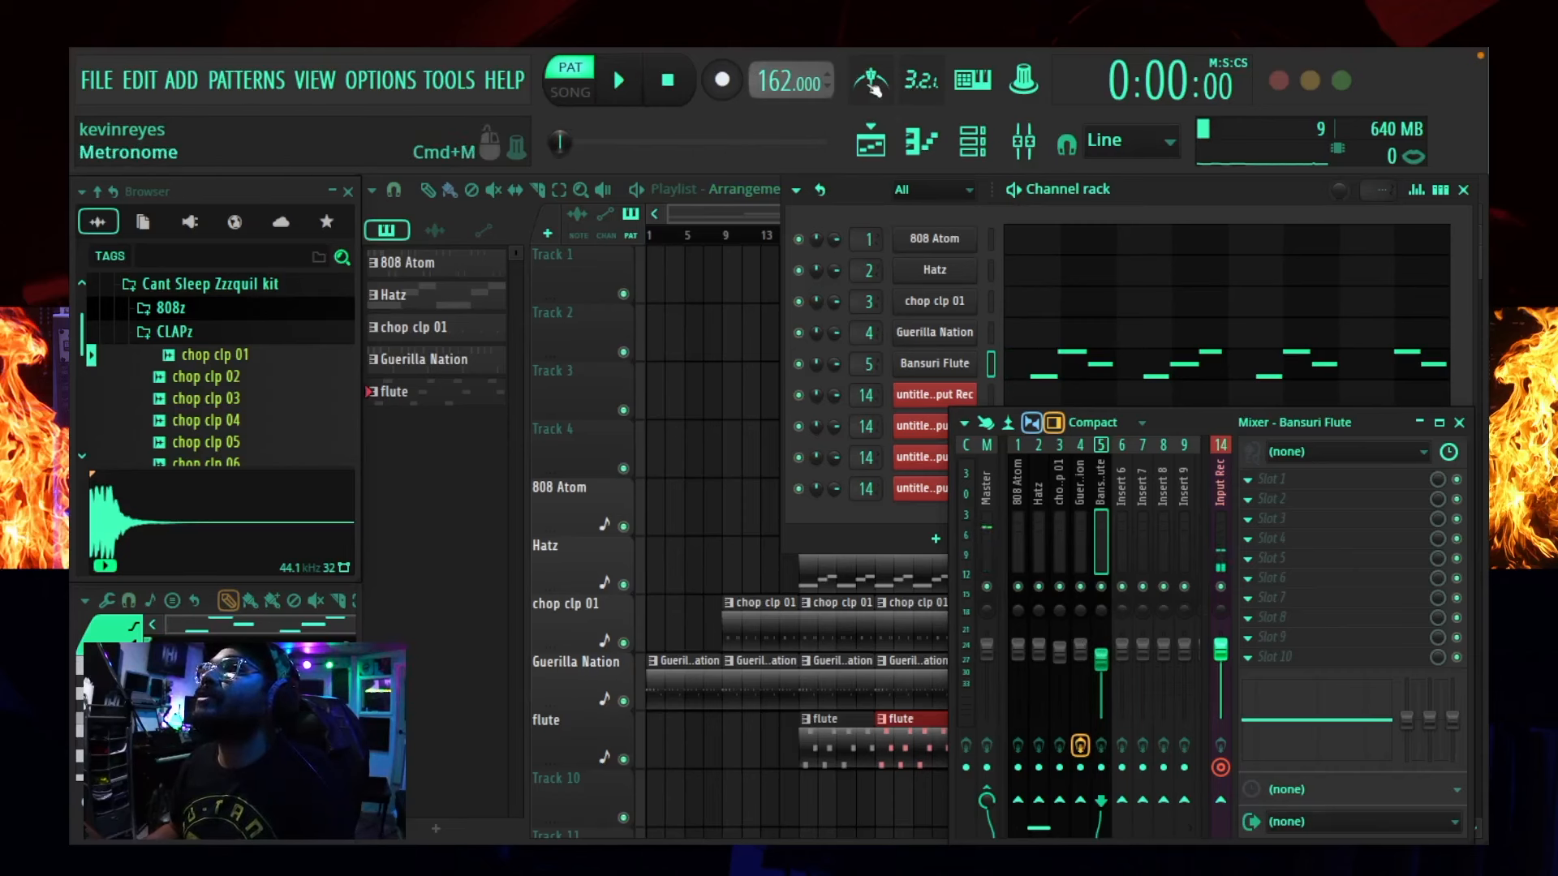
- Play the arrangement in song mode and clear the channel rack and mixer away from the playlist
{"action": "left_click", "coordinate": [685, 95]}
{"action": "left_click", "coordinate": [570, 91]}
{"action": "left_click", "coordinate": [618, 80]}
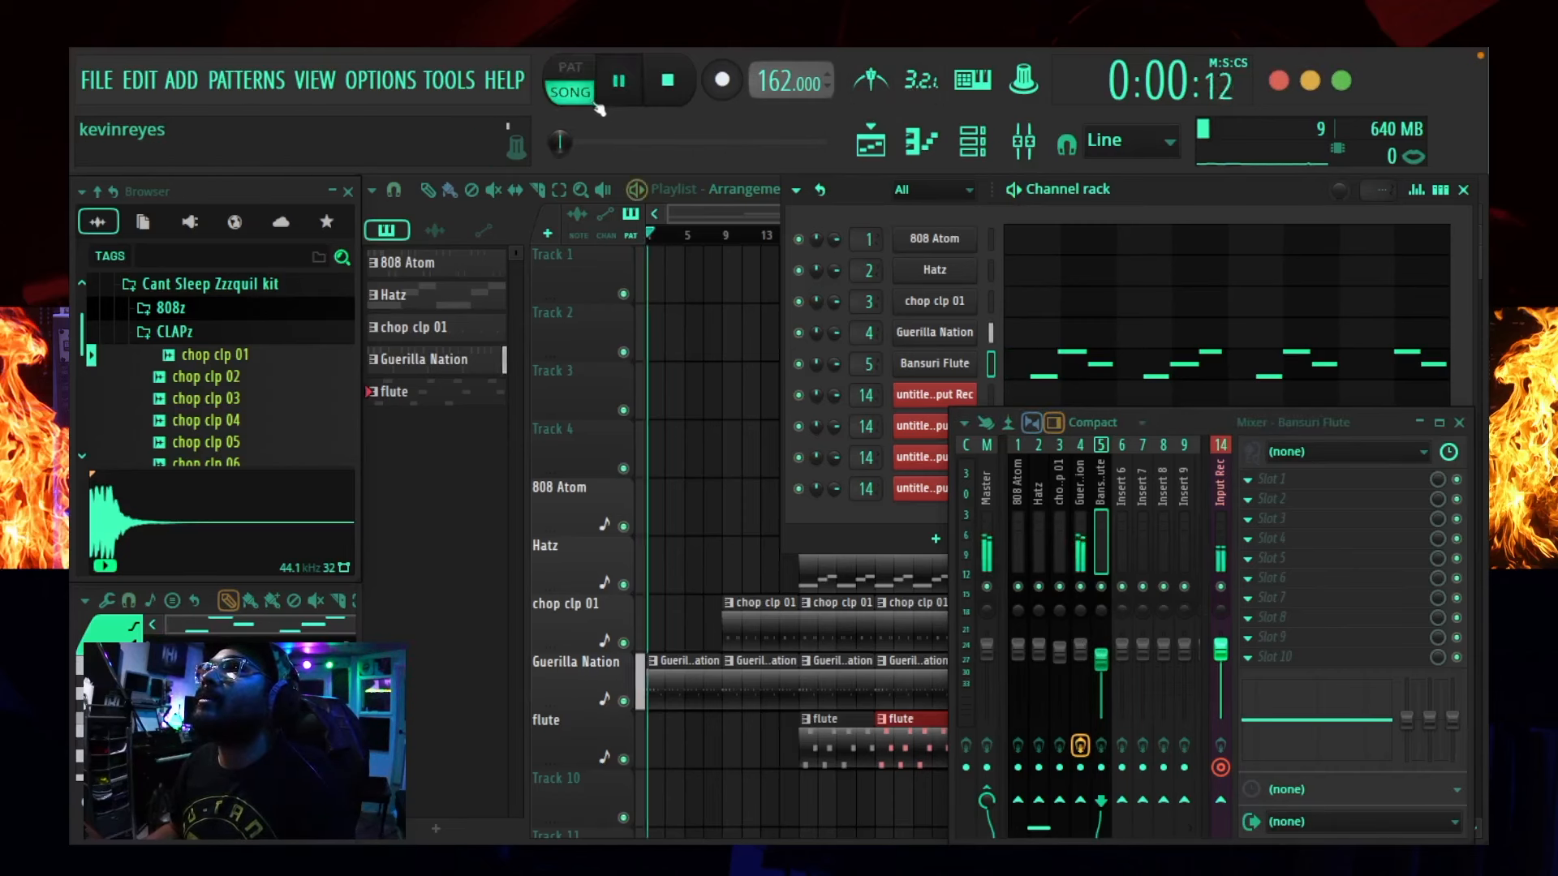
{"action": "scroll", "coordinate": [733, 236], "scroll_direction": "up", "scroll_amount": 2}
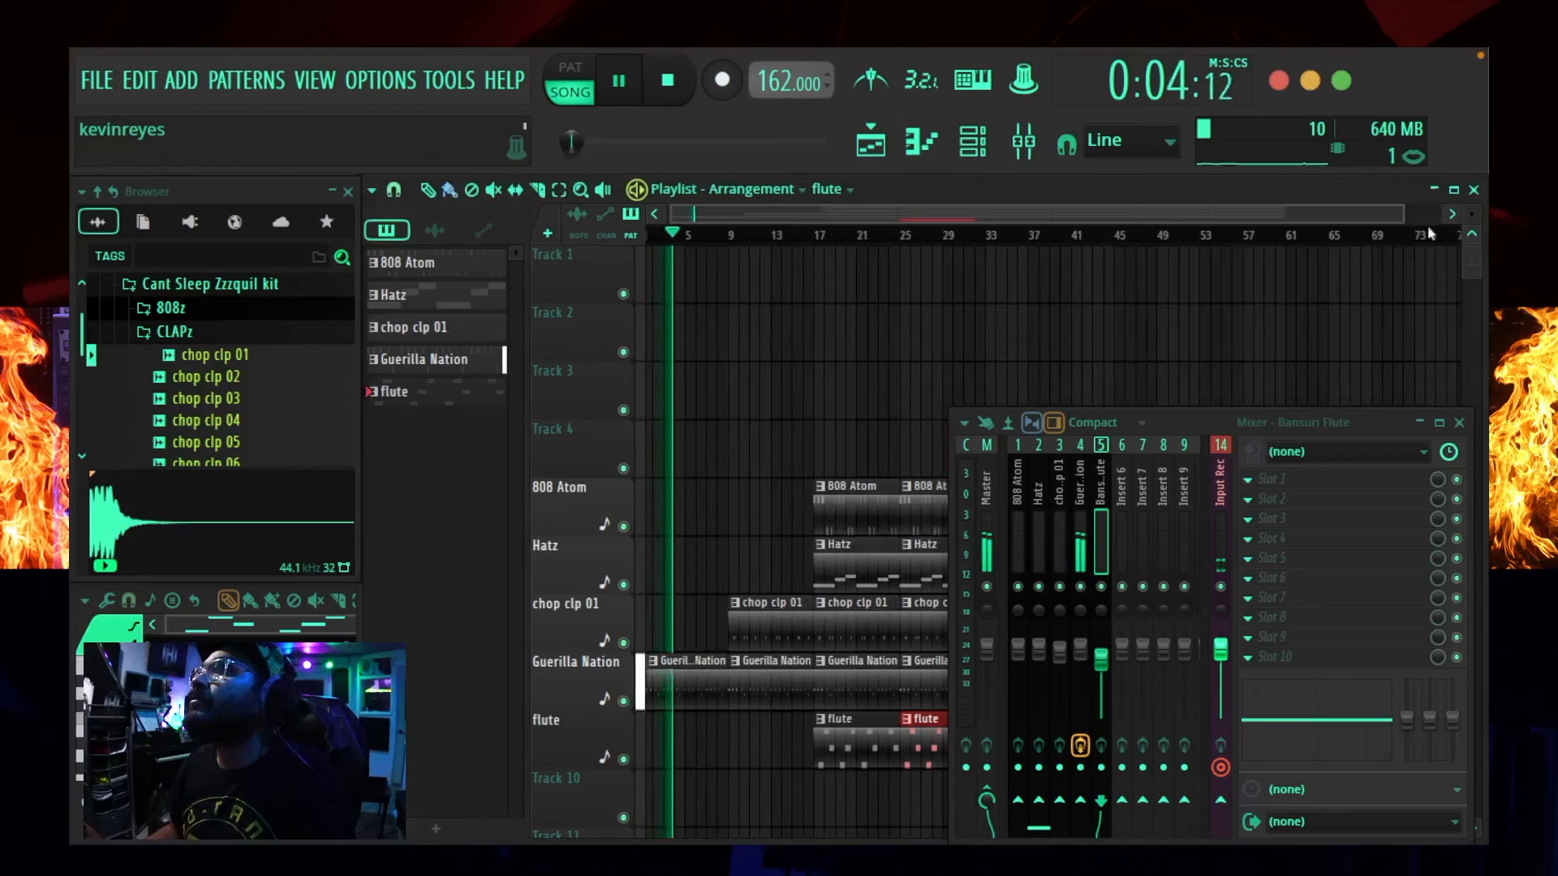
{"action": "left_click", "coordinate": [1462, 190]}
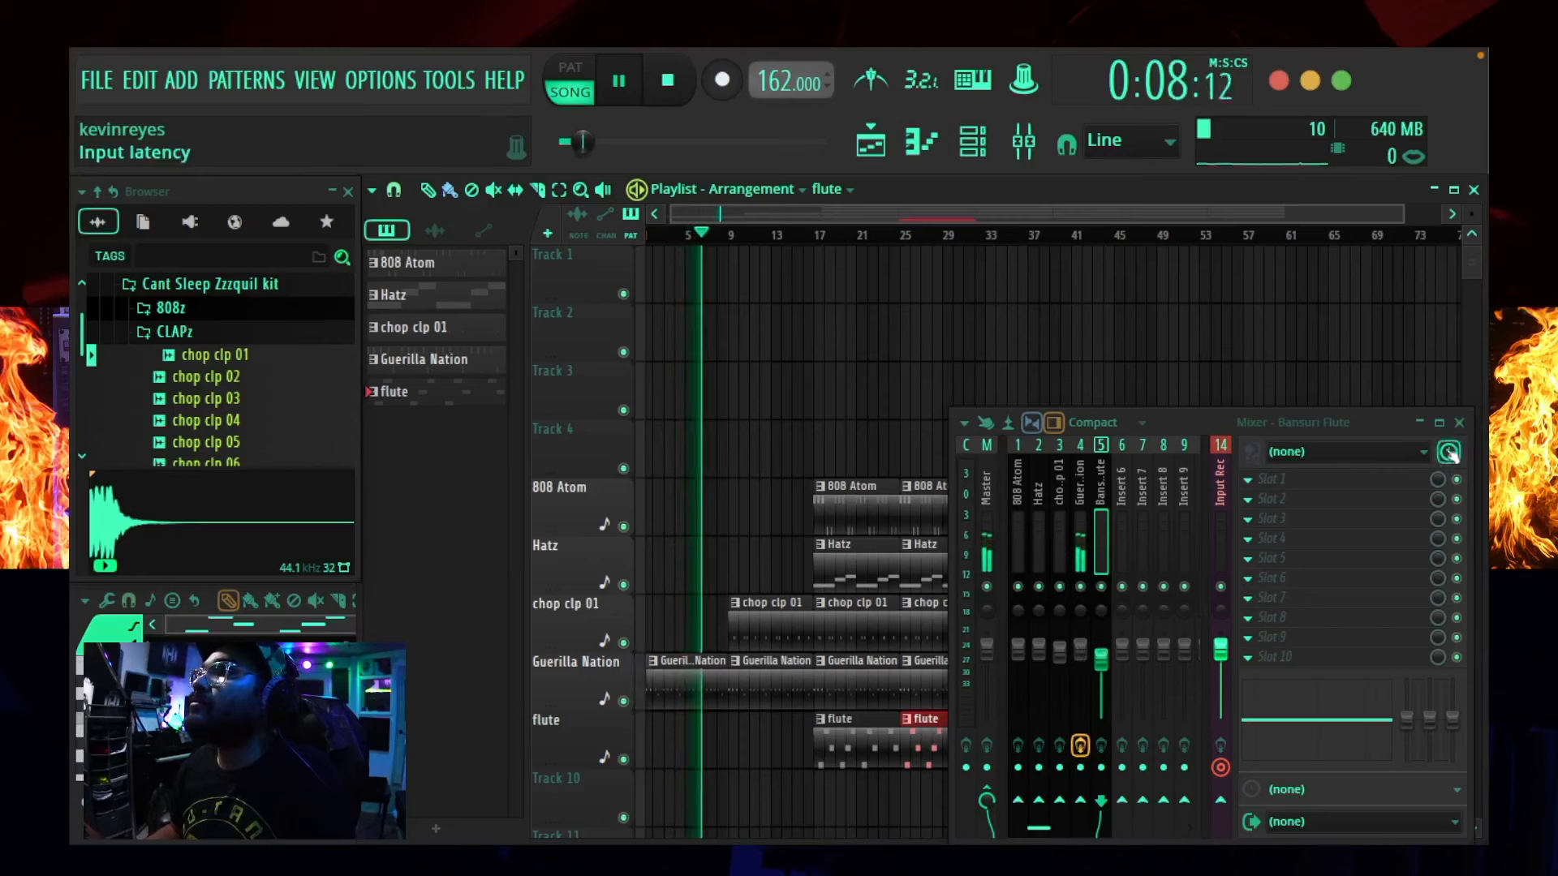
{"action": "left_click", "coordinate": [1459, 423]}
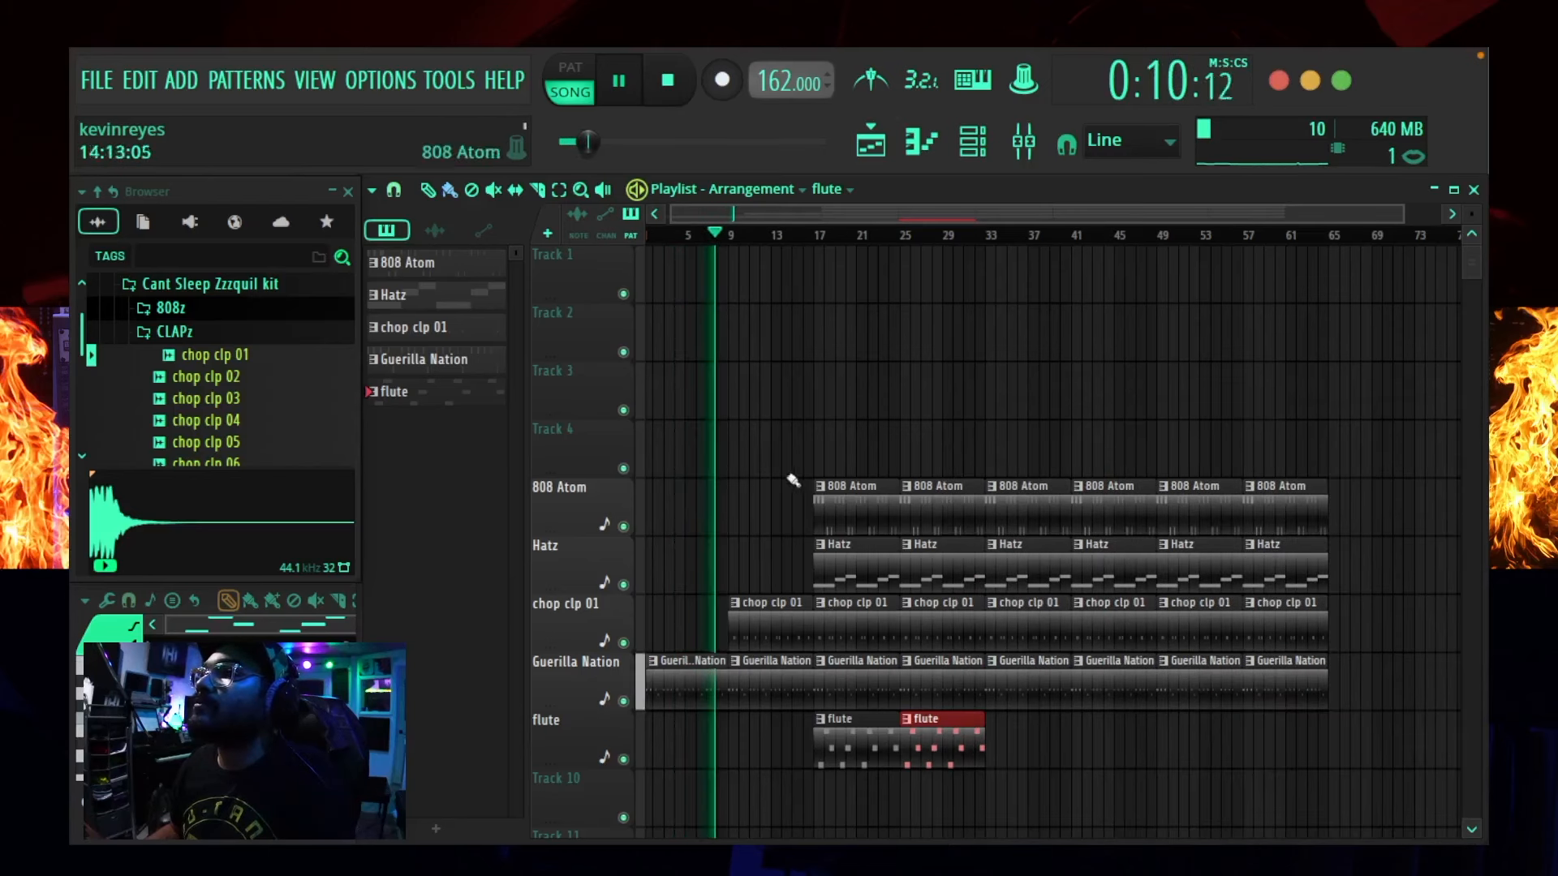
- Find the kitchen2dablock Lex SFX-06 sample in the Cant Sleep Zzzquil kit's PERCz folder and preview it
{"action": "scroll", "coordinate": [238, 442], "scroll_direction": "up", "scroll_amount": 4}
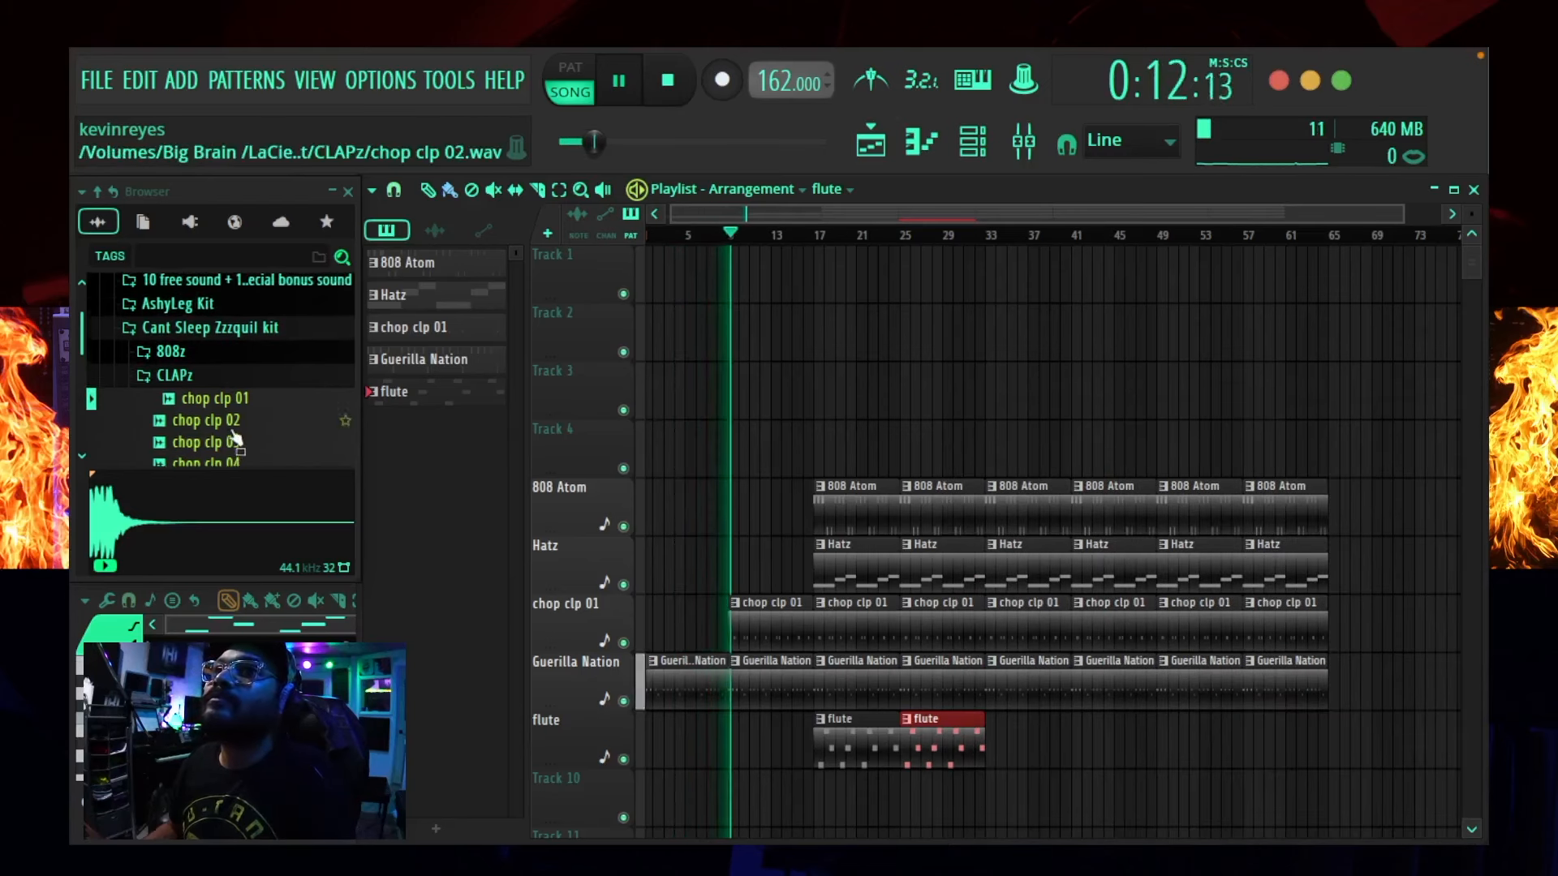
{"action": "scroll", "coordinate": [237, 424], "scroll_direction": "down", "scroll_amount": 1}
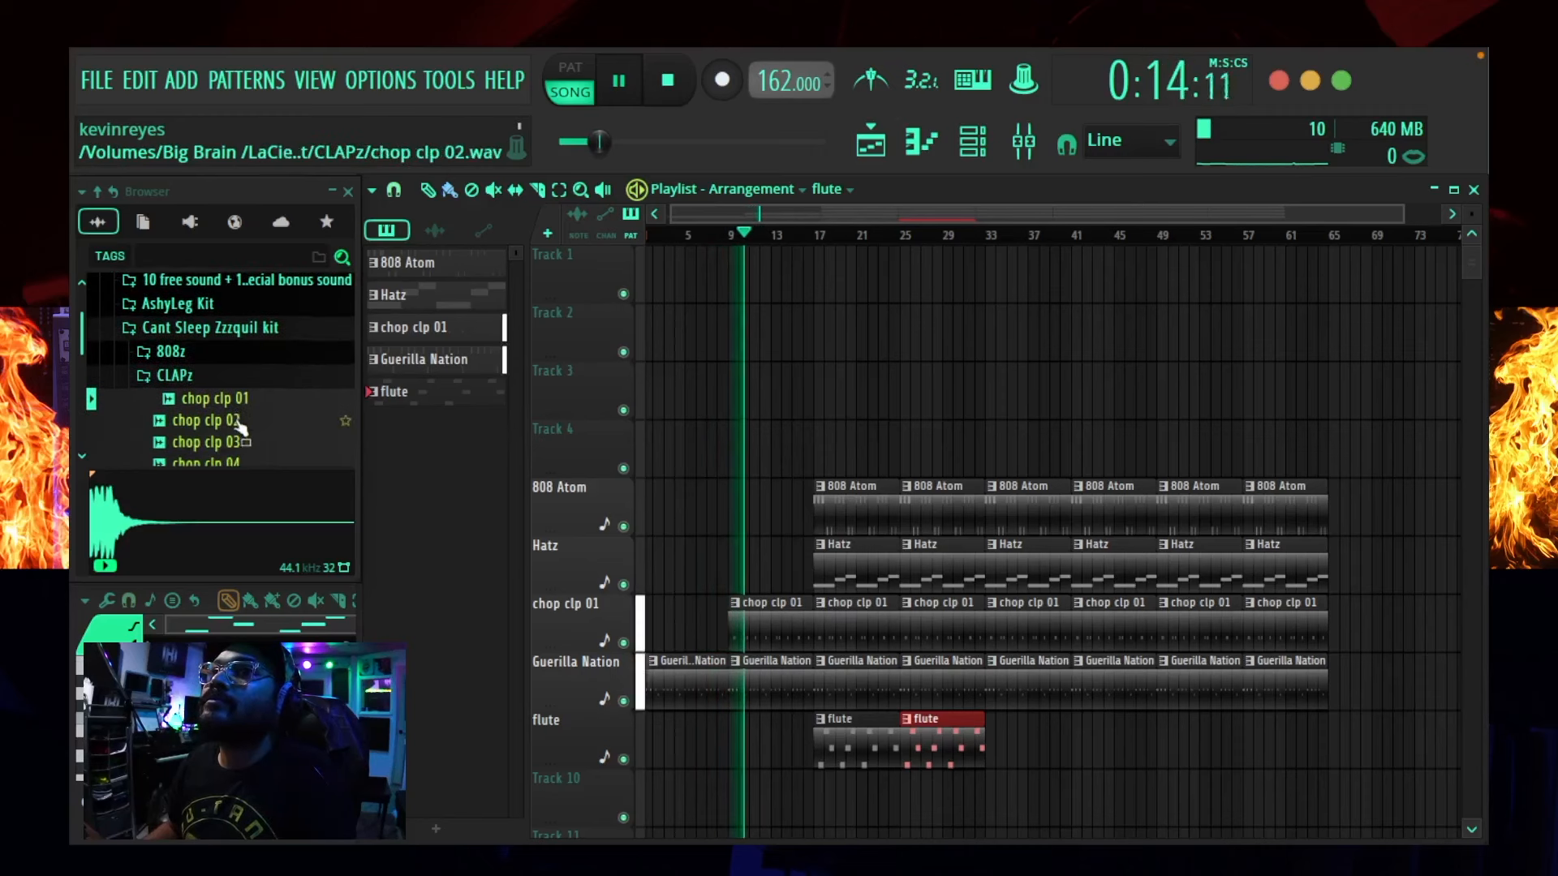
{"action": "left_click", "coordinate": [239, 378]}
{"action": "scroll", "coordinate": [241, 382], "scroll_direction": "down", "scroll_amount": 1}
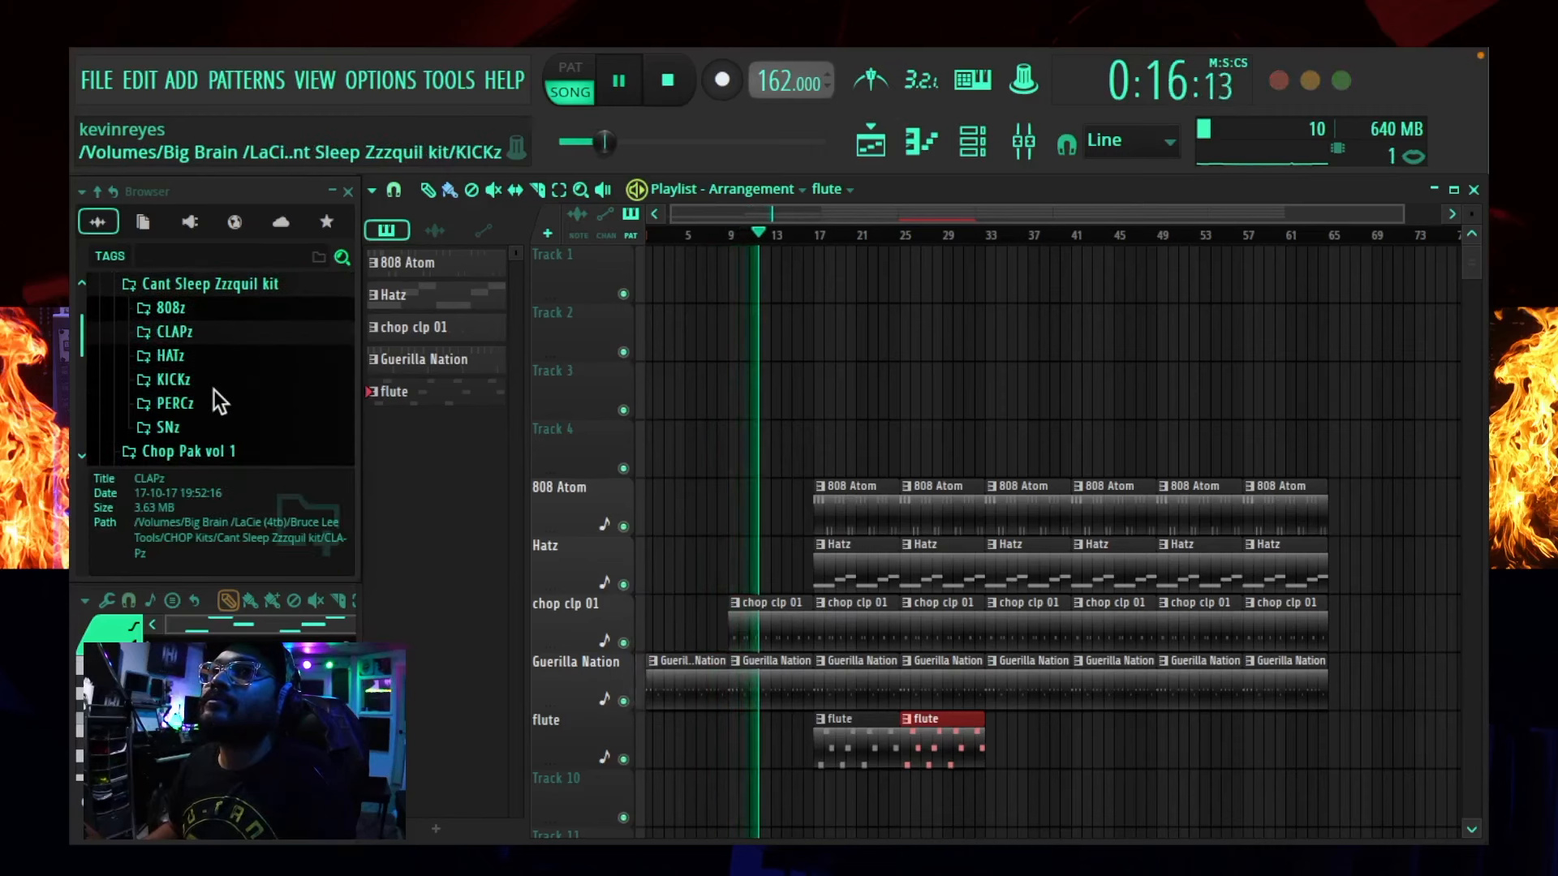
{"action": "left_click", "coordinate": [215, 403]}
{"action": "scroll", "coordinate": [217, 402], "scroll_direction": "down", "scroll_amount": 8}
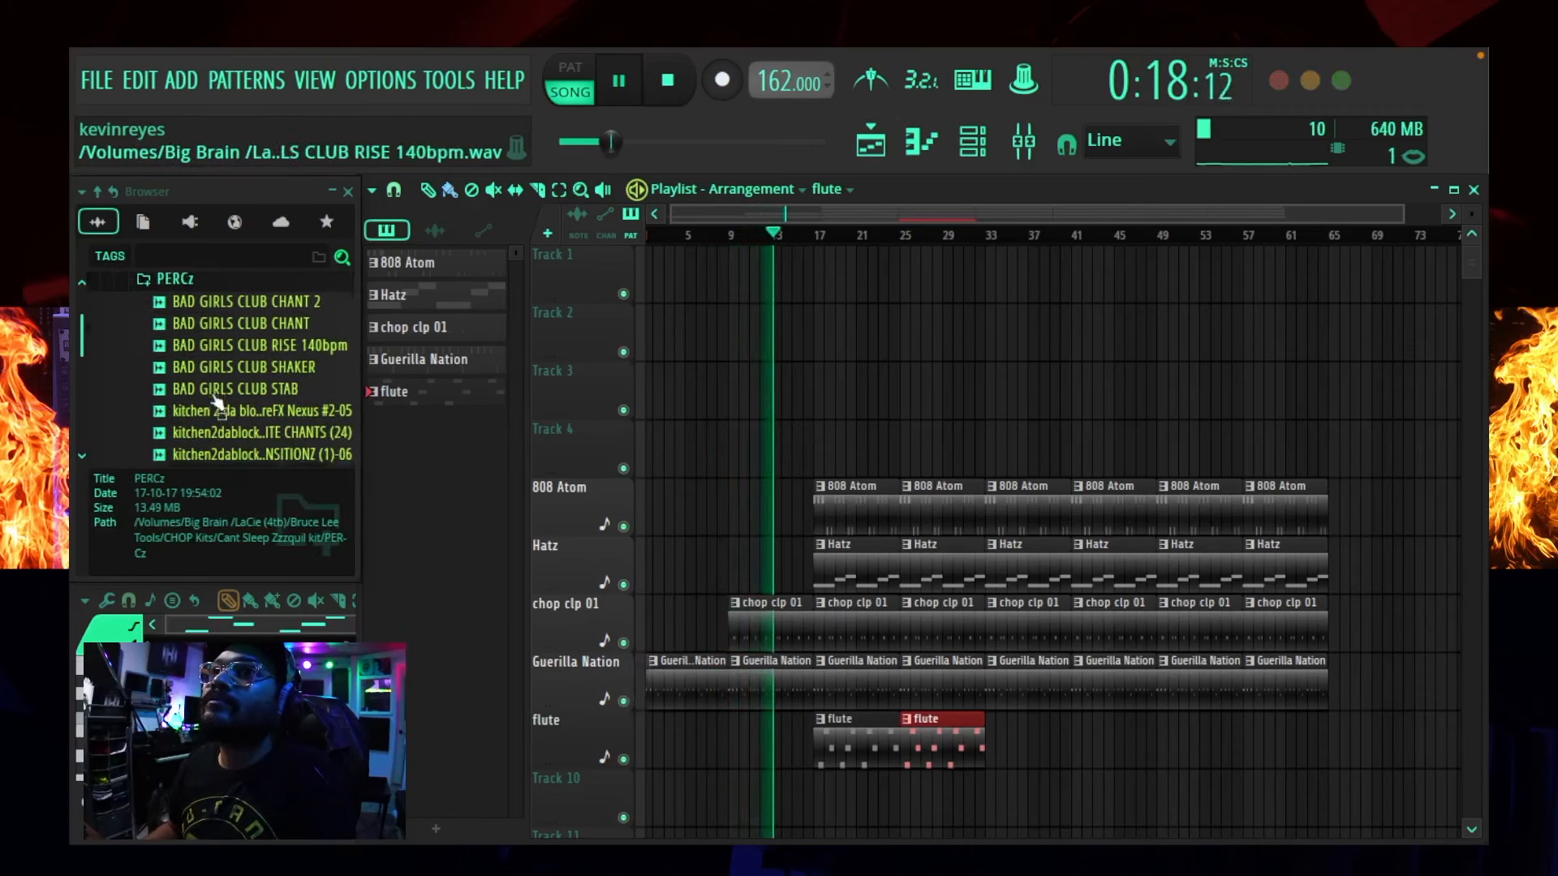
{"action": "scroll", "coordinate": [216, 402], "scroll_direction": "down", "scroll_amount": 3}
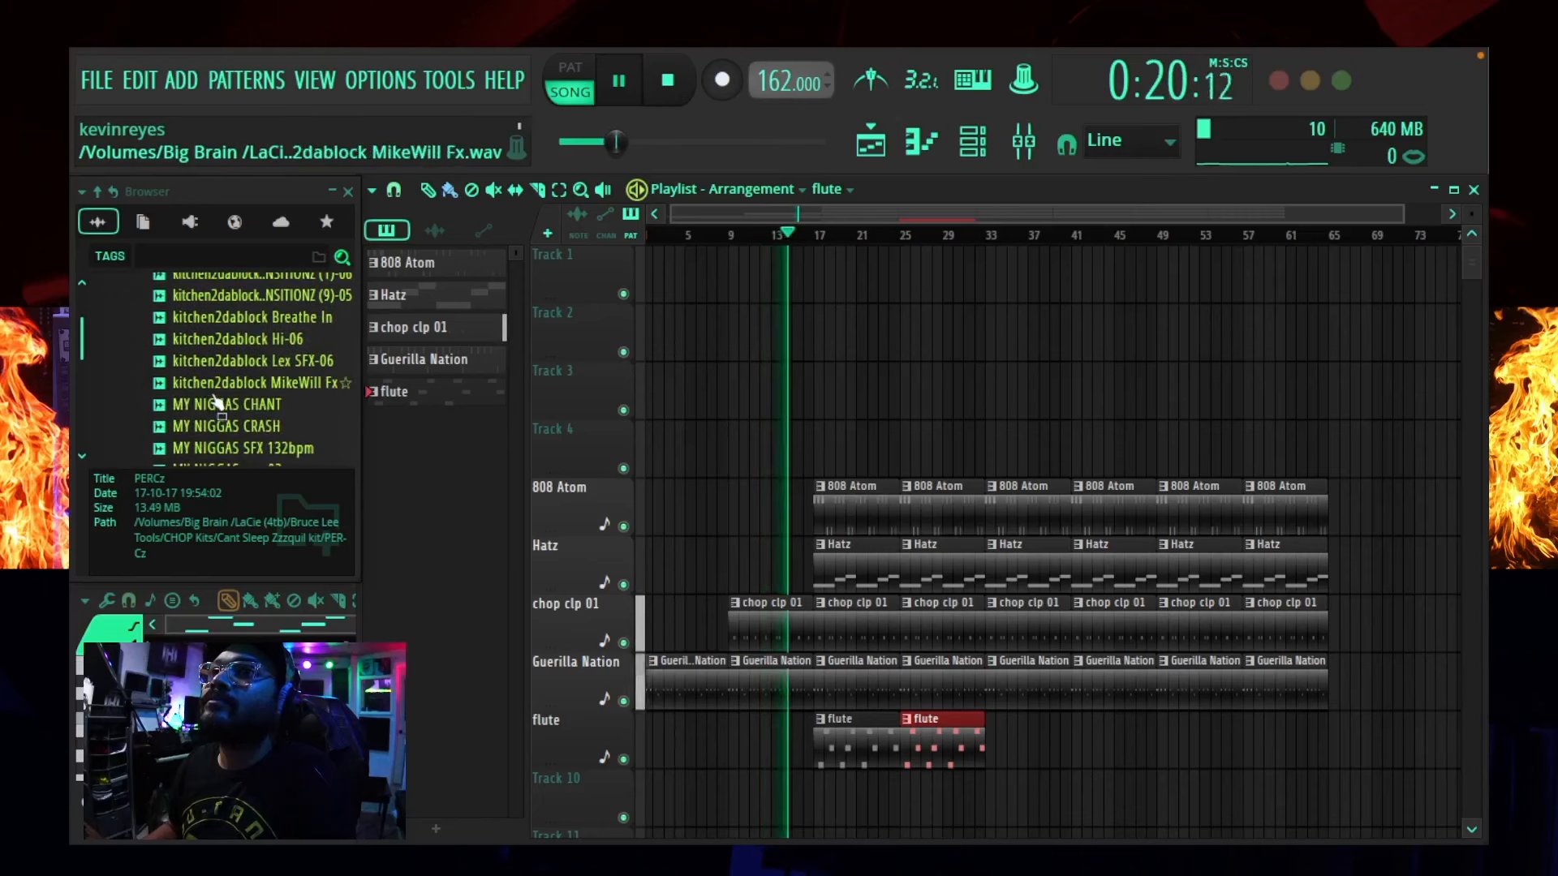
{"action": "left_click", "coordinate": [258, 363]}
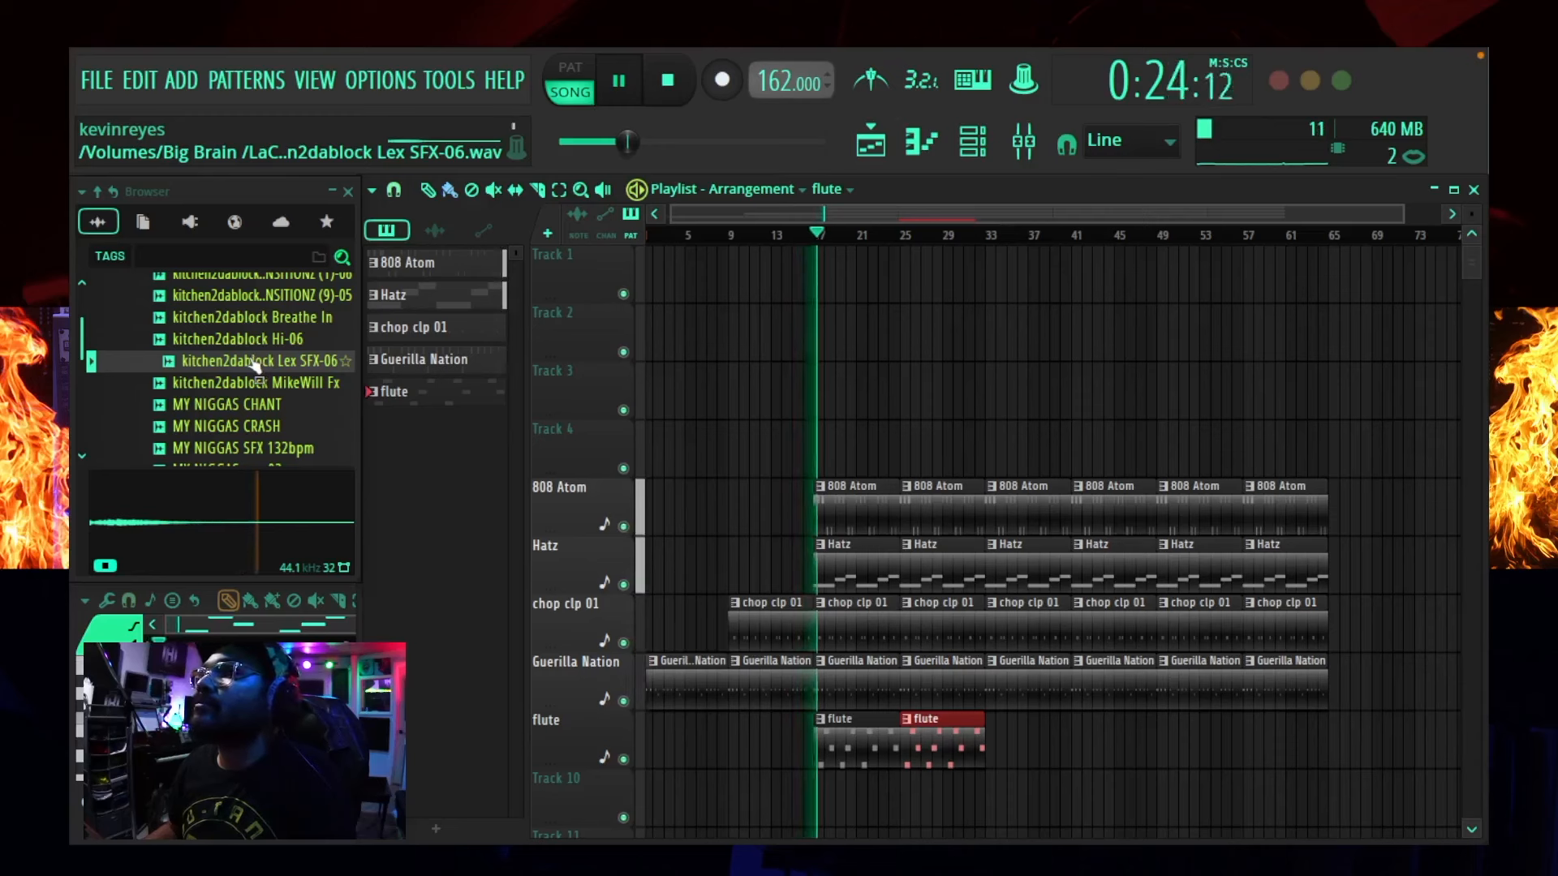
- Place kitchen2dablock Lex SFX-06 clips on playlist Track 4 at bars 15, 31, 47 and 63
{"action": "left_click_drag", "start_coordinate": [258, 362], "coordinate": [799, 447]}
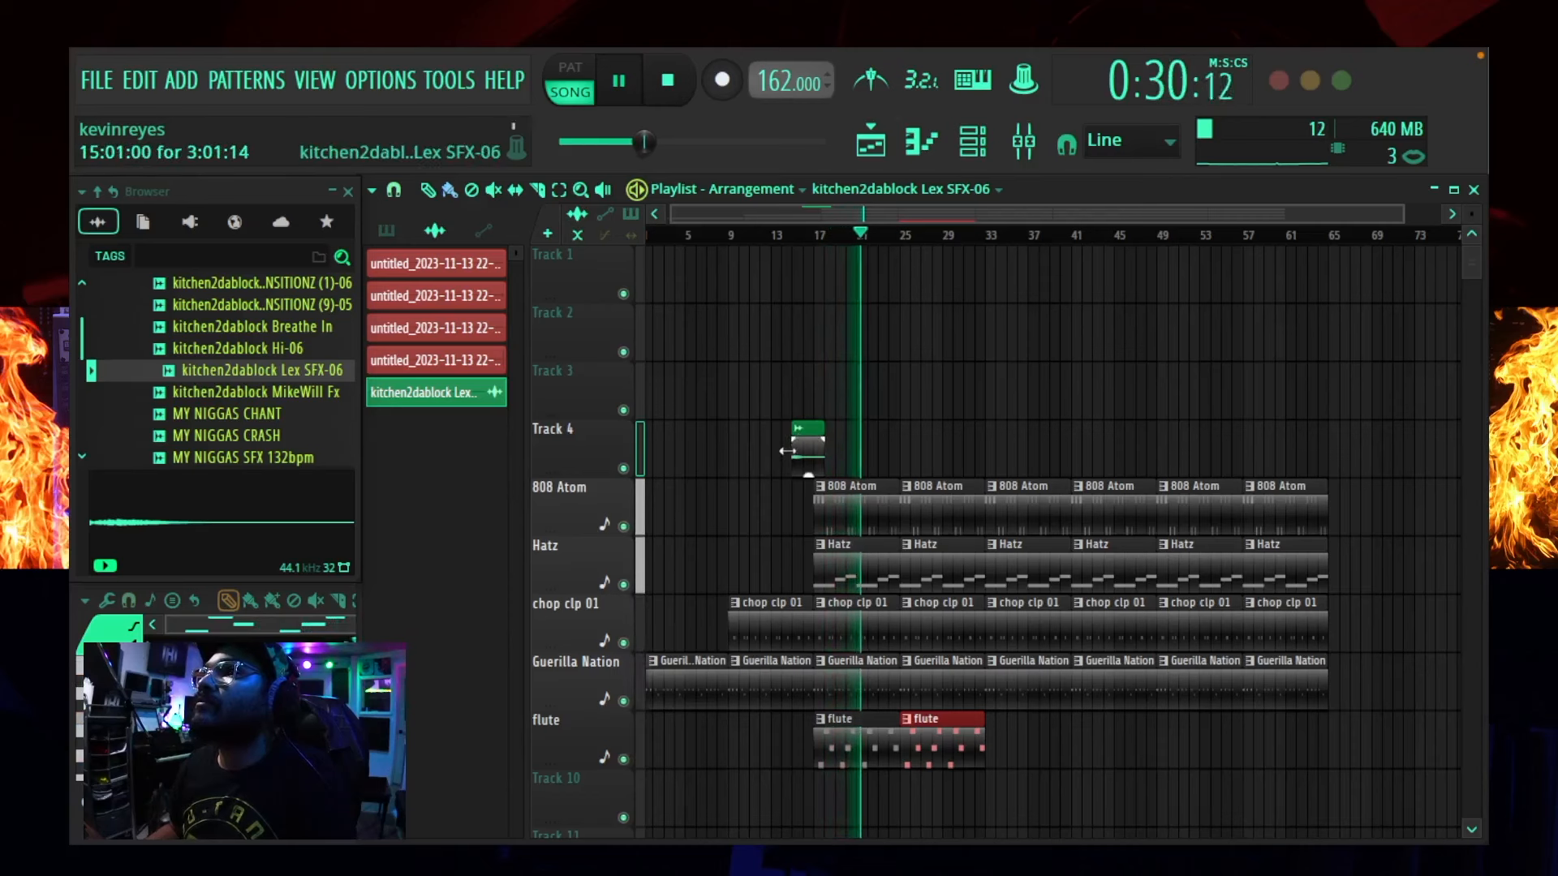
{"action": "left_click", "coordinate": [984, 456]}
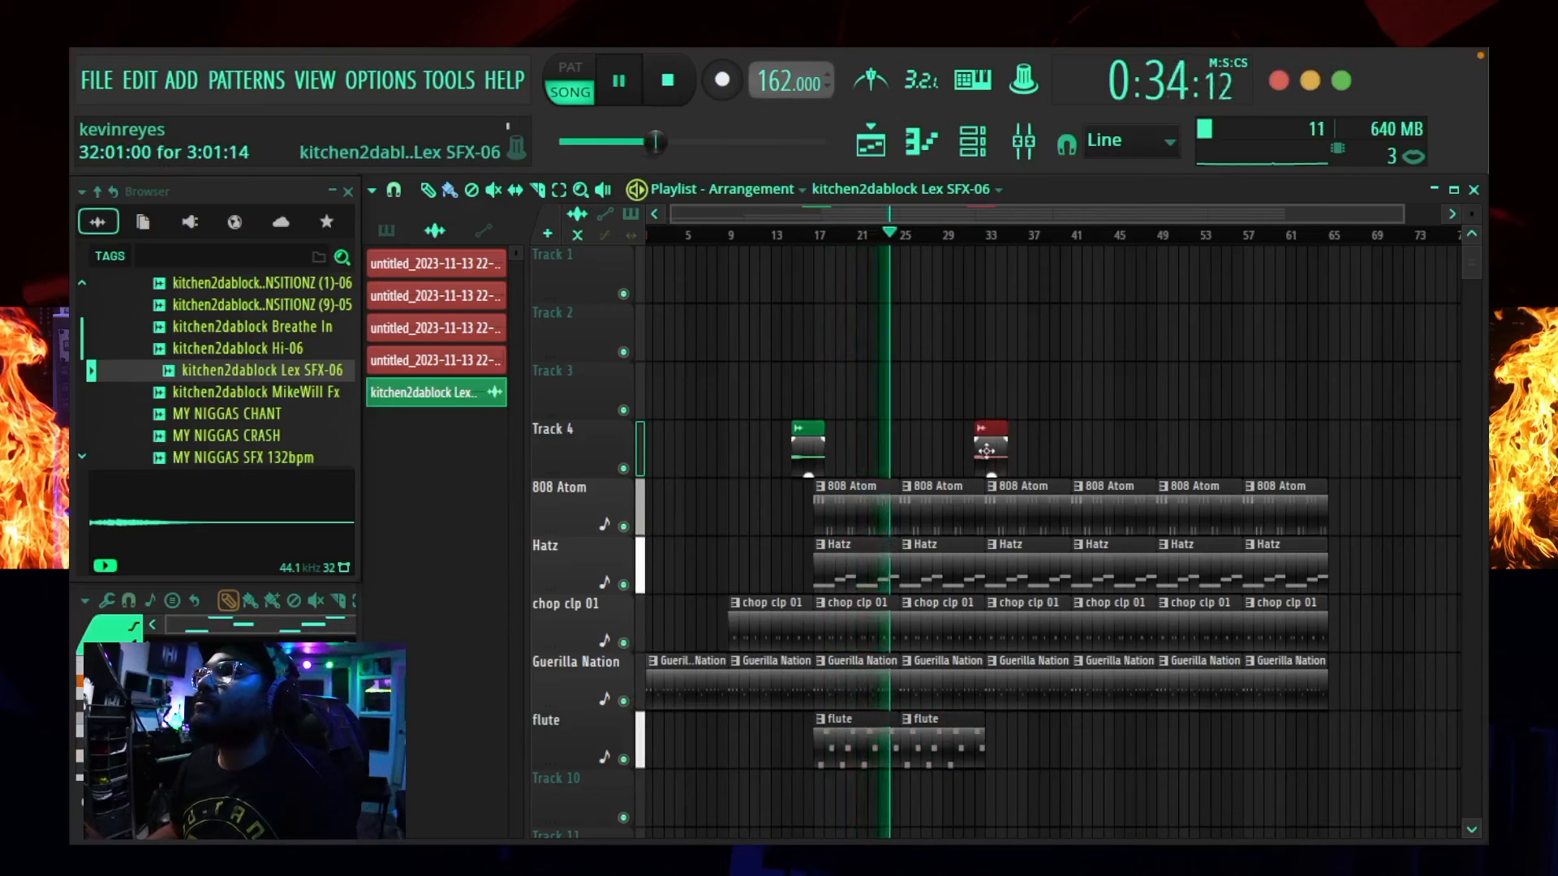
{"action": "left_click_drag", "start_coordinate": [982, 452], "coordinate": [970, 452]}
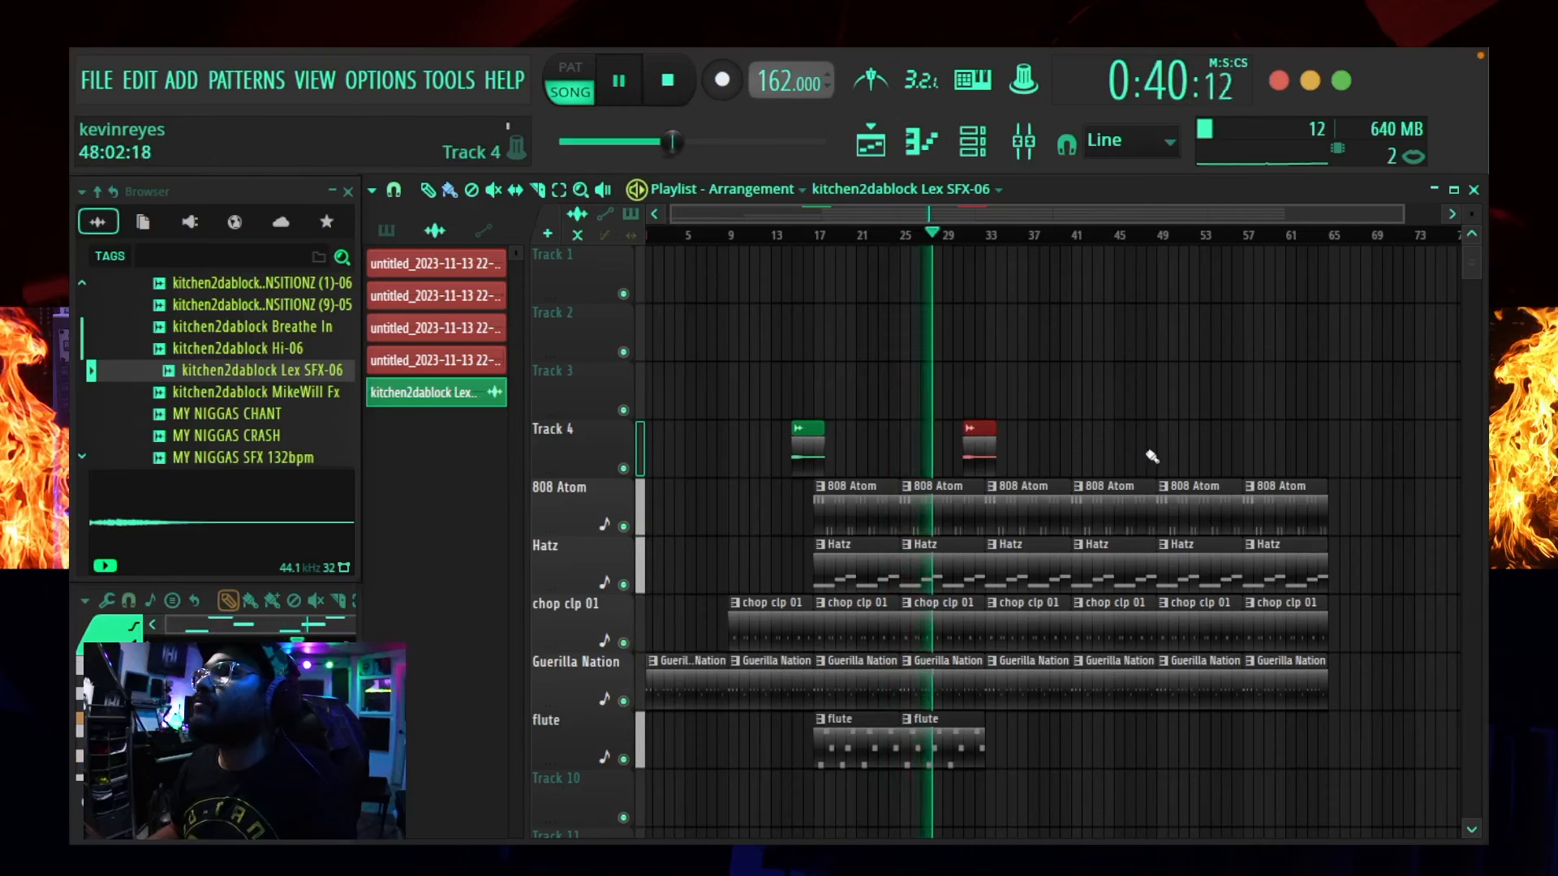
{"action": "left_click", "coordinate": [1149, 452]}
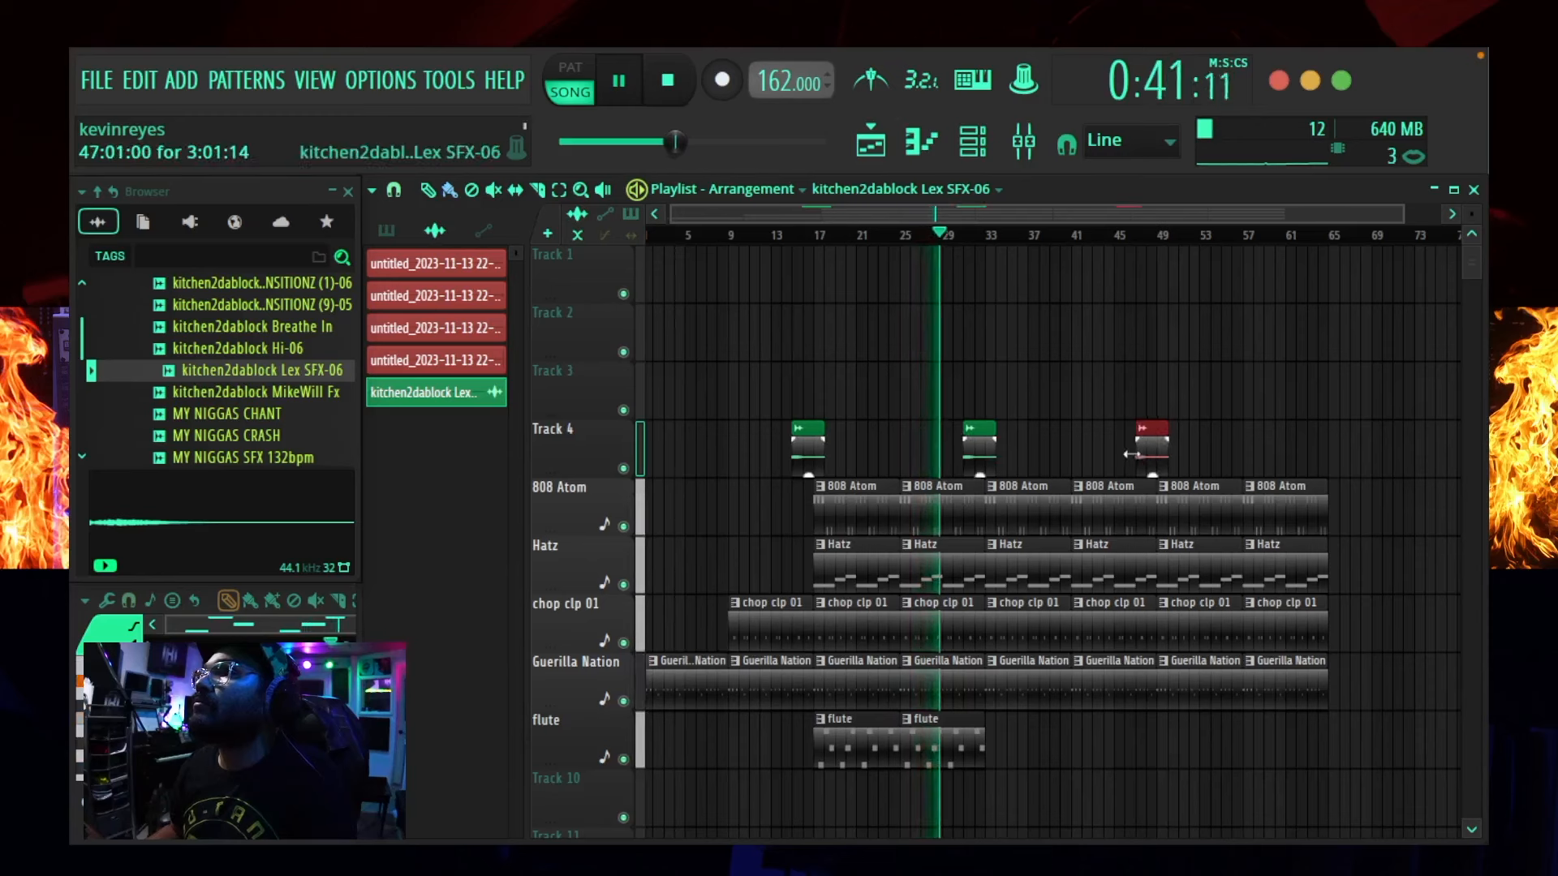
{"action": "left_click", "coordinate": [1322, 451]}
- Add flute clips at bars 49 and 57 on the flute track and stop playback
{"action": "left_click", "coordinate": [923, 751]}
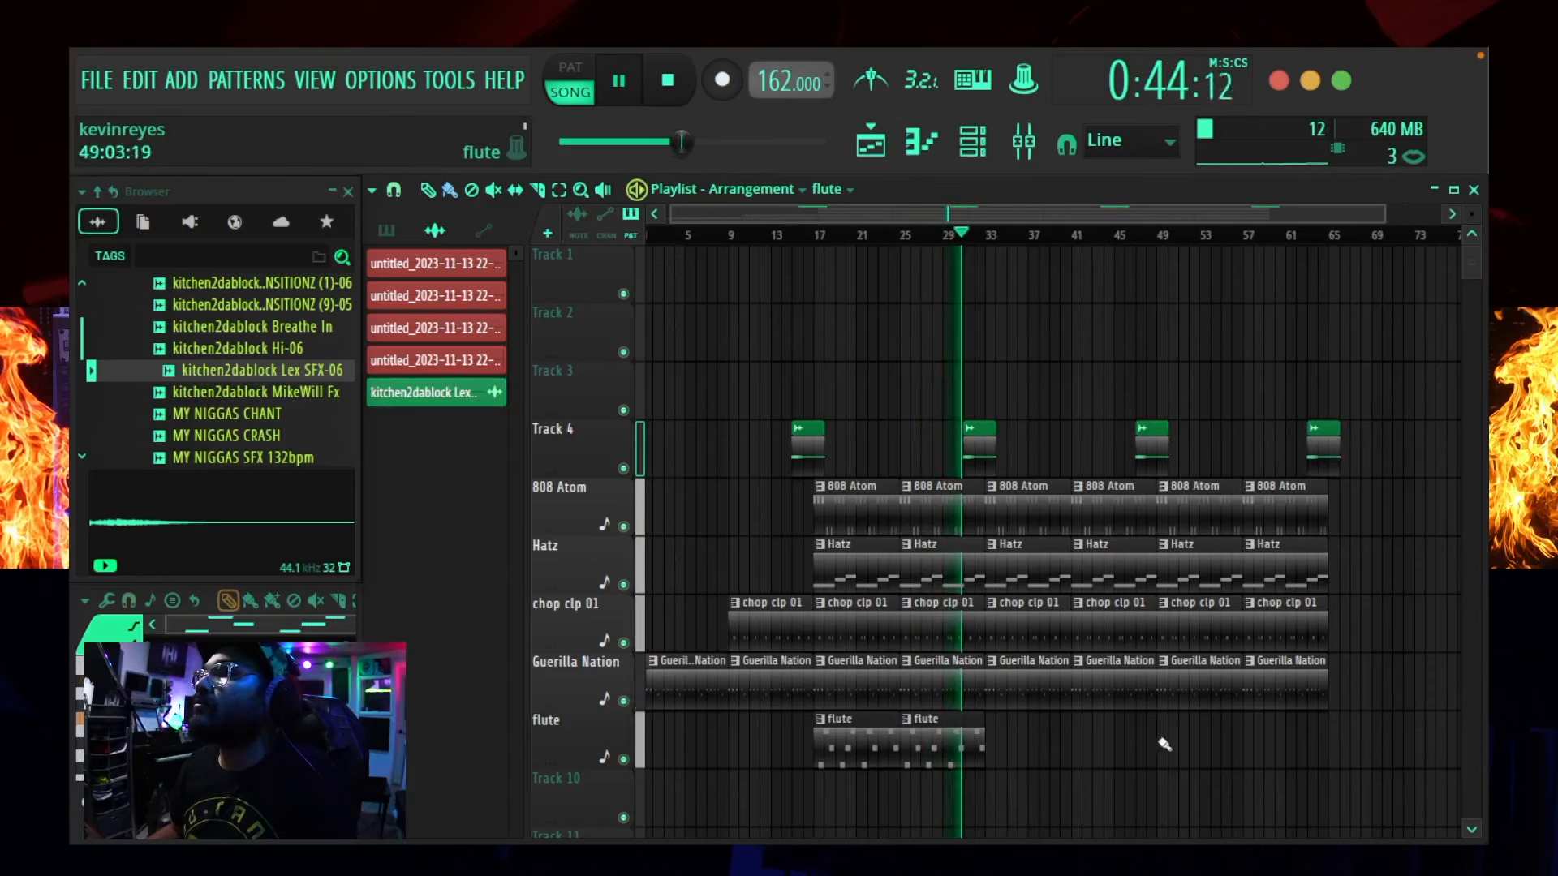
{"action": "left_click", "coordinate": [1201, 745]}
{"action": "left_click", "coordinate": [1287, 745]}
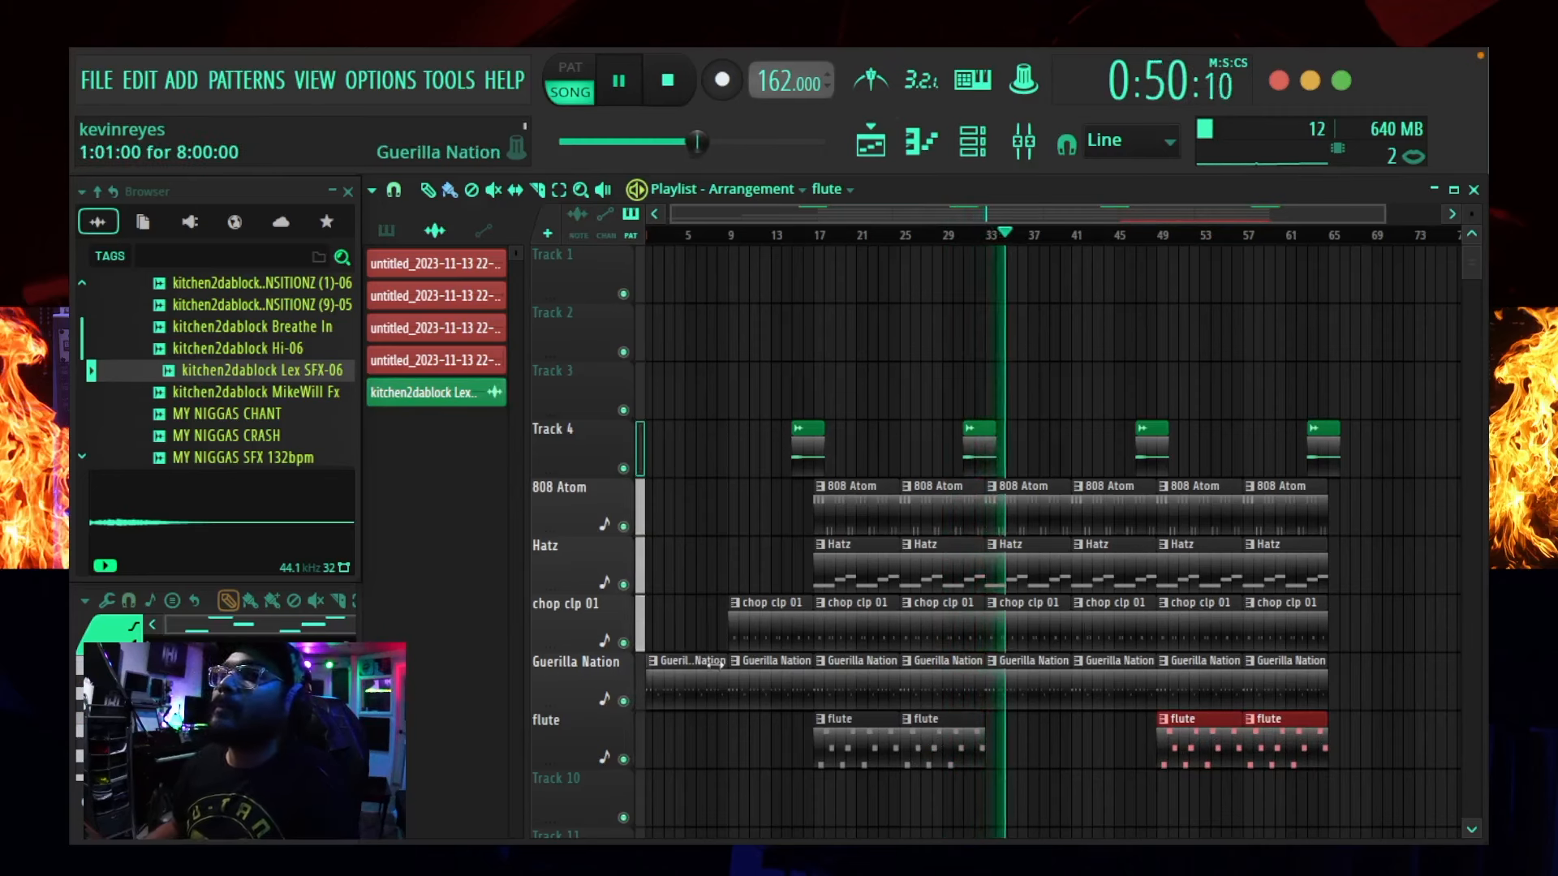
{"action": "key", "text": "space"}
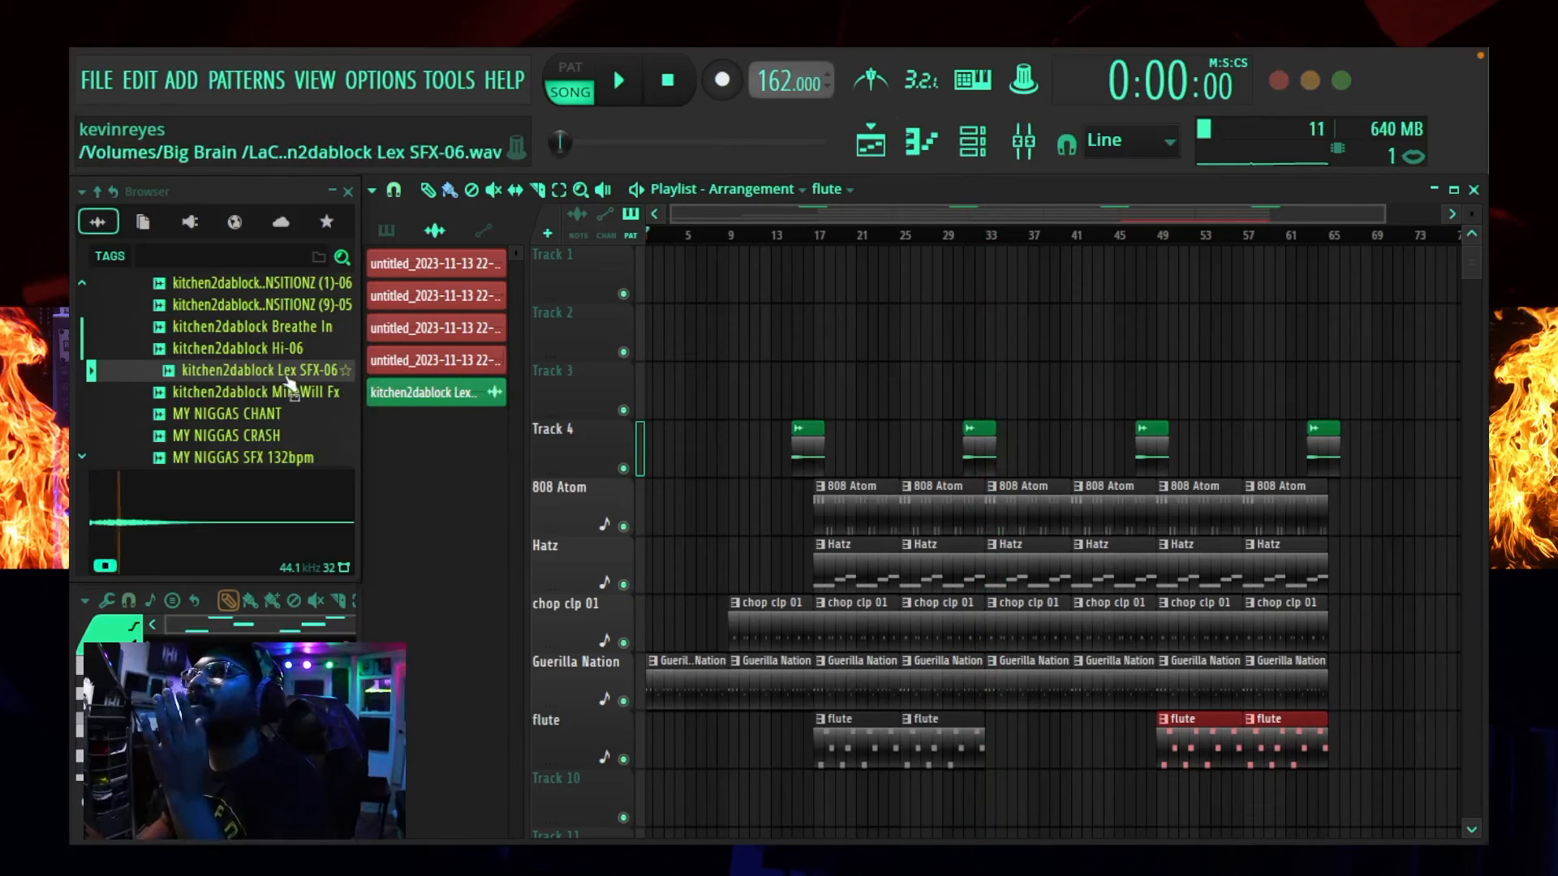
- Preview the crash sample from the PERCz folder, place it on playlist Track 3 around bar 16 and reverse it
{"action": "scroll", "coordinate": [292, 410], "scroll_direction": "down", "scroll_amount": 1}
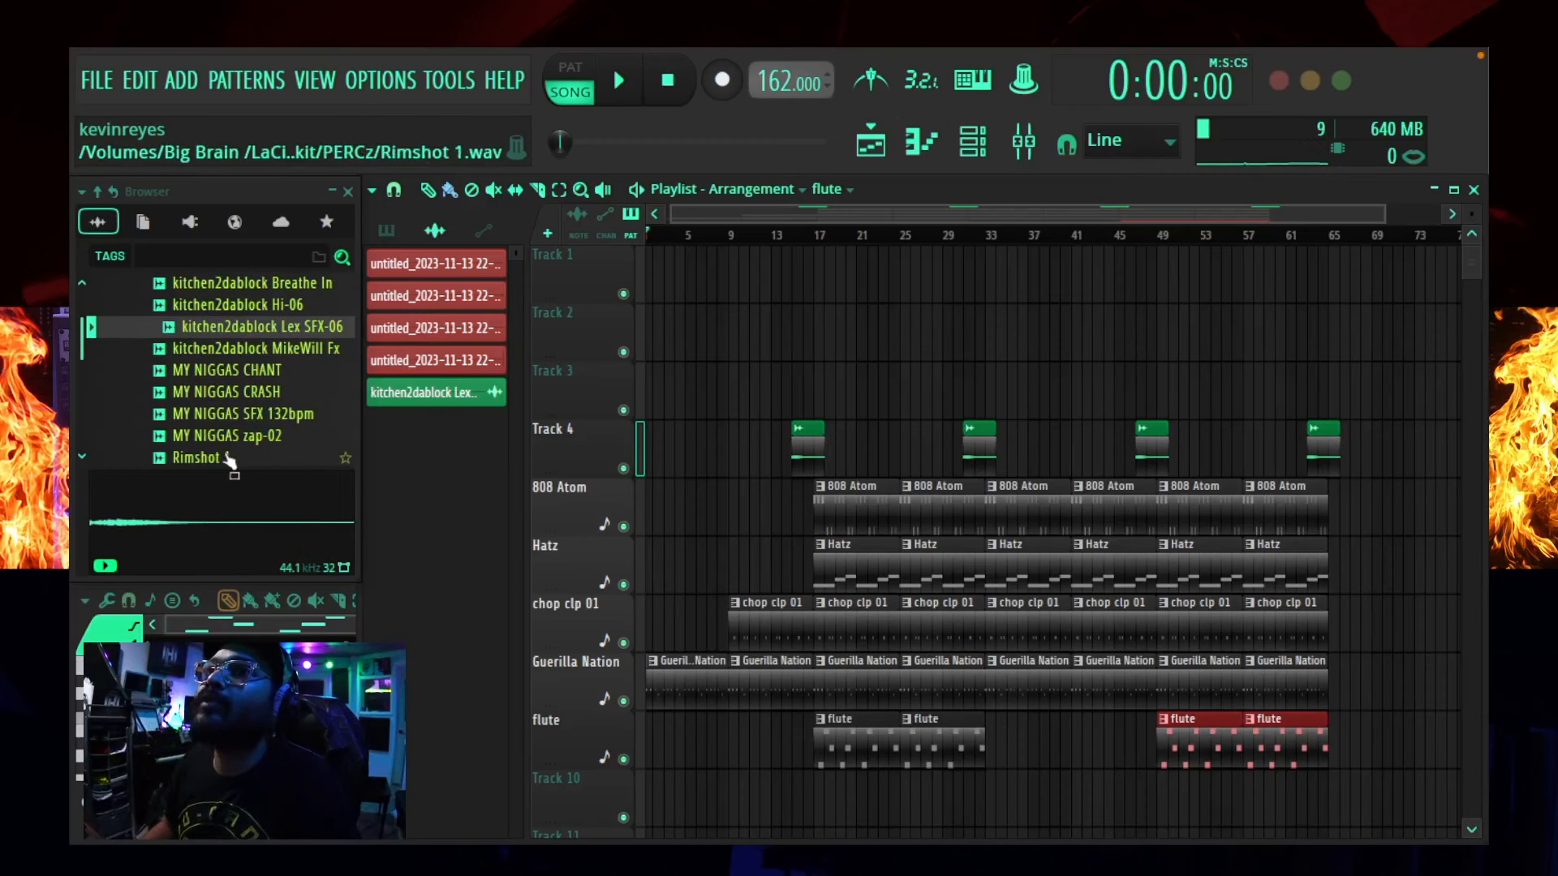
{"action": "left_click", "coordinate": [220, 394]}
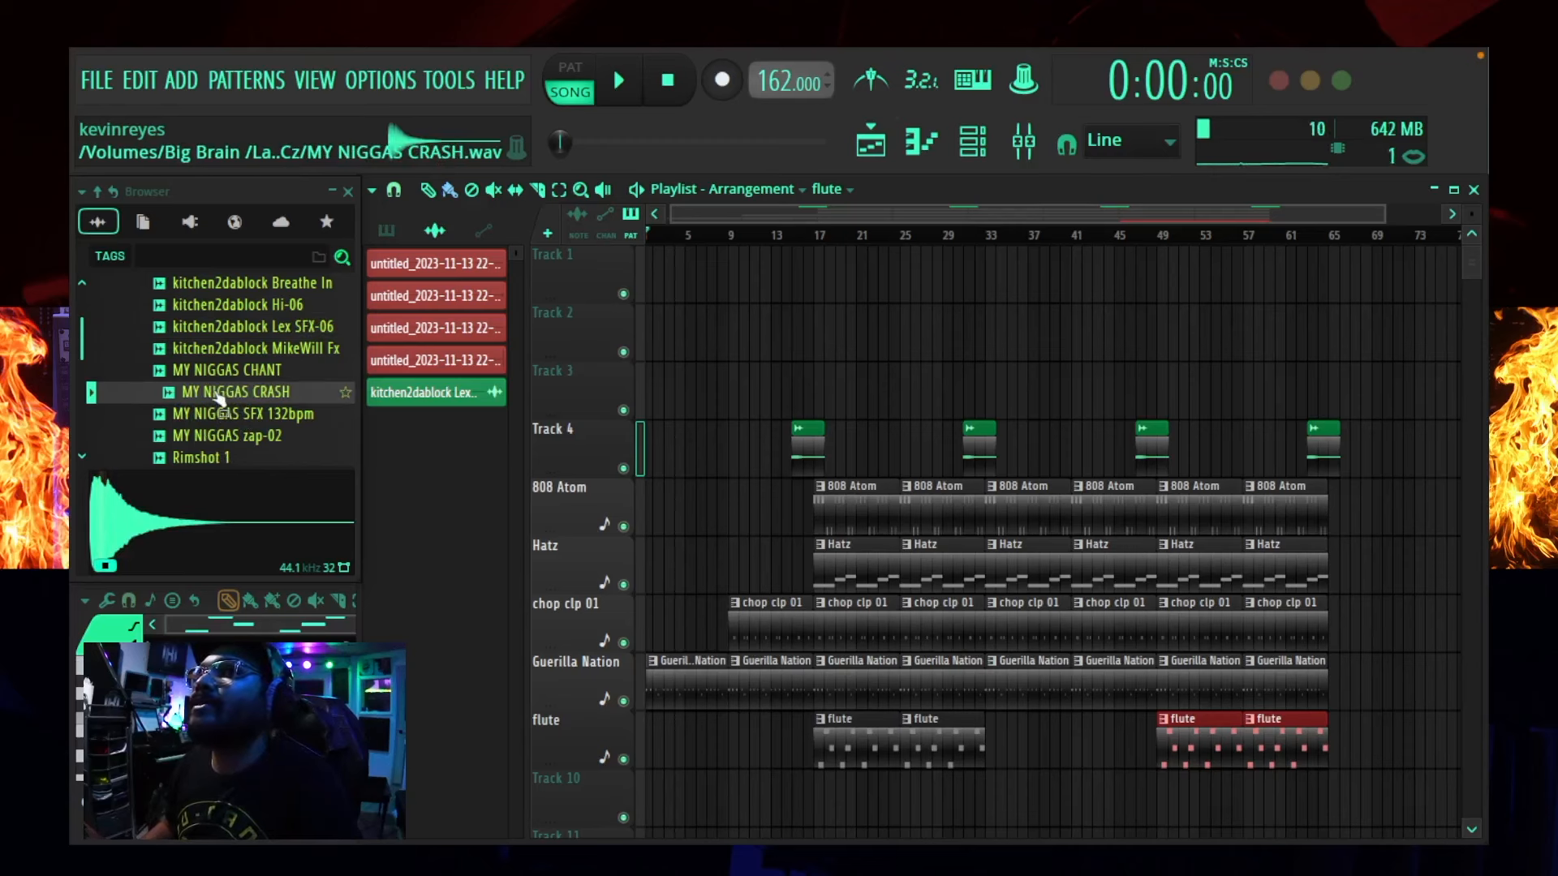
{"action": "left_click_drag", "start_coordinate": [841, 369], "coordinate": [822, 387]}
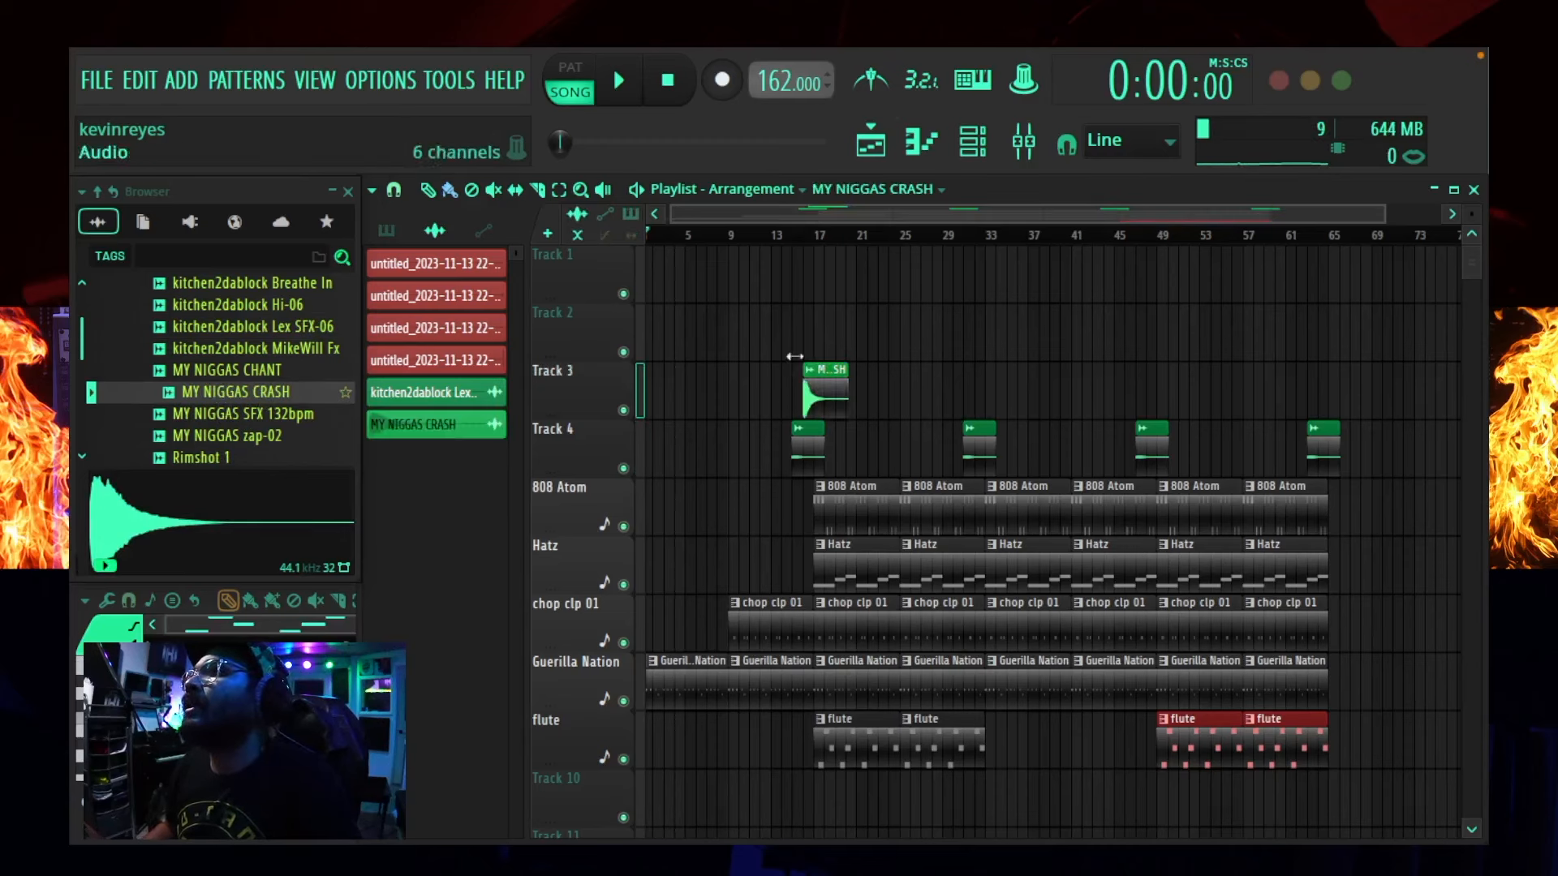
{"action": "double_click", "coordinate": [814, 390]}
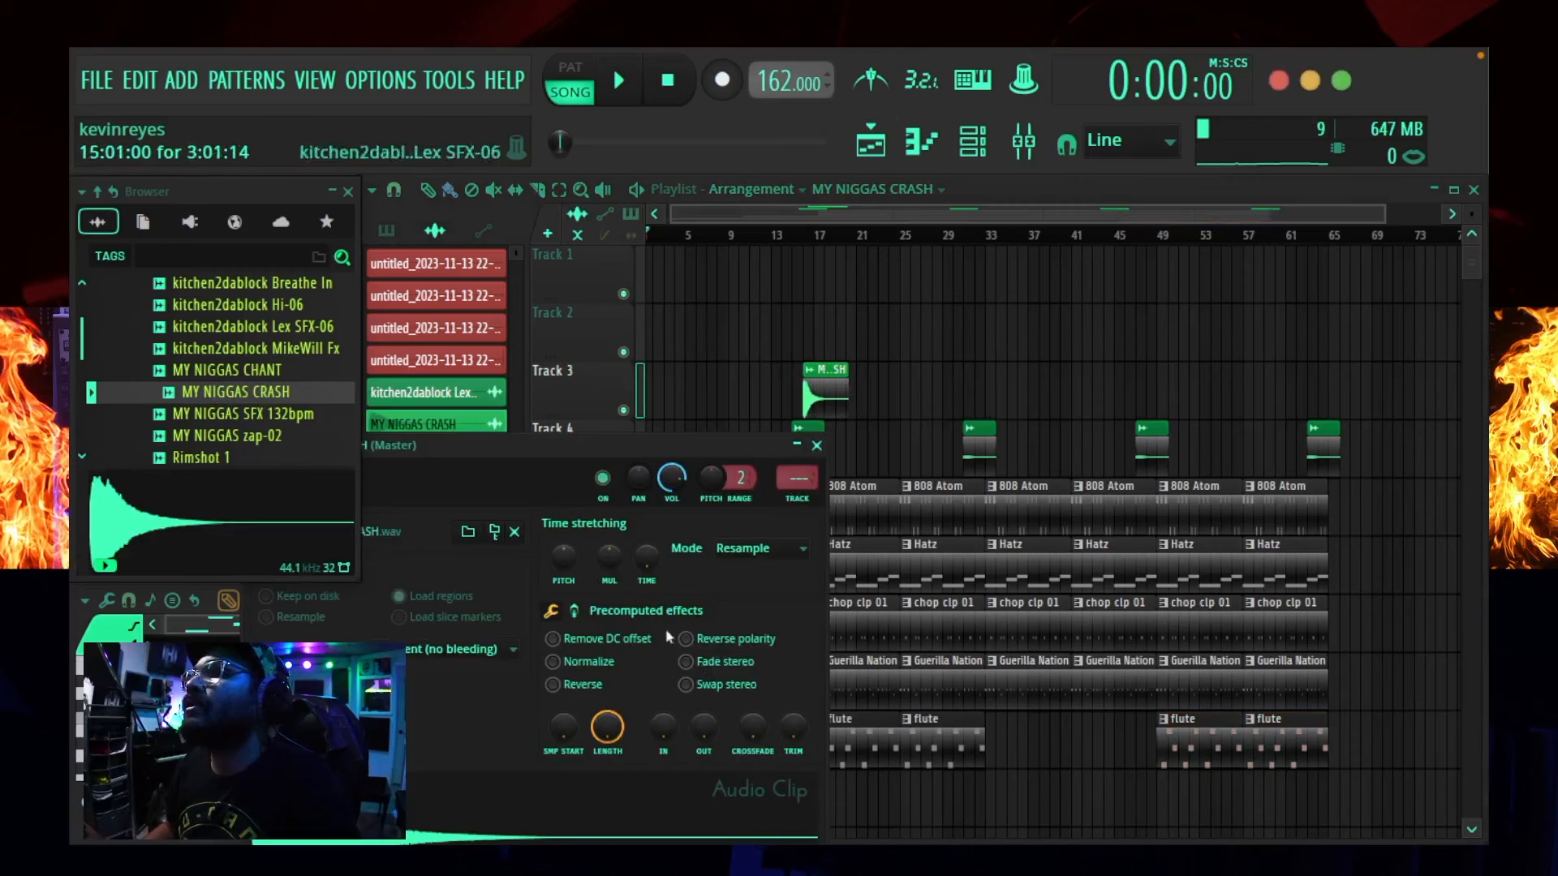
{"action": "left_click", "coordinate": [554, 686]}
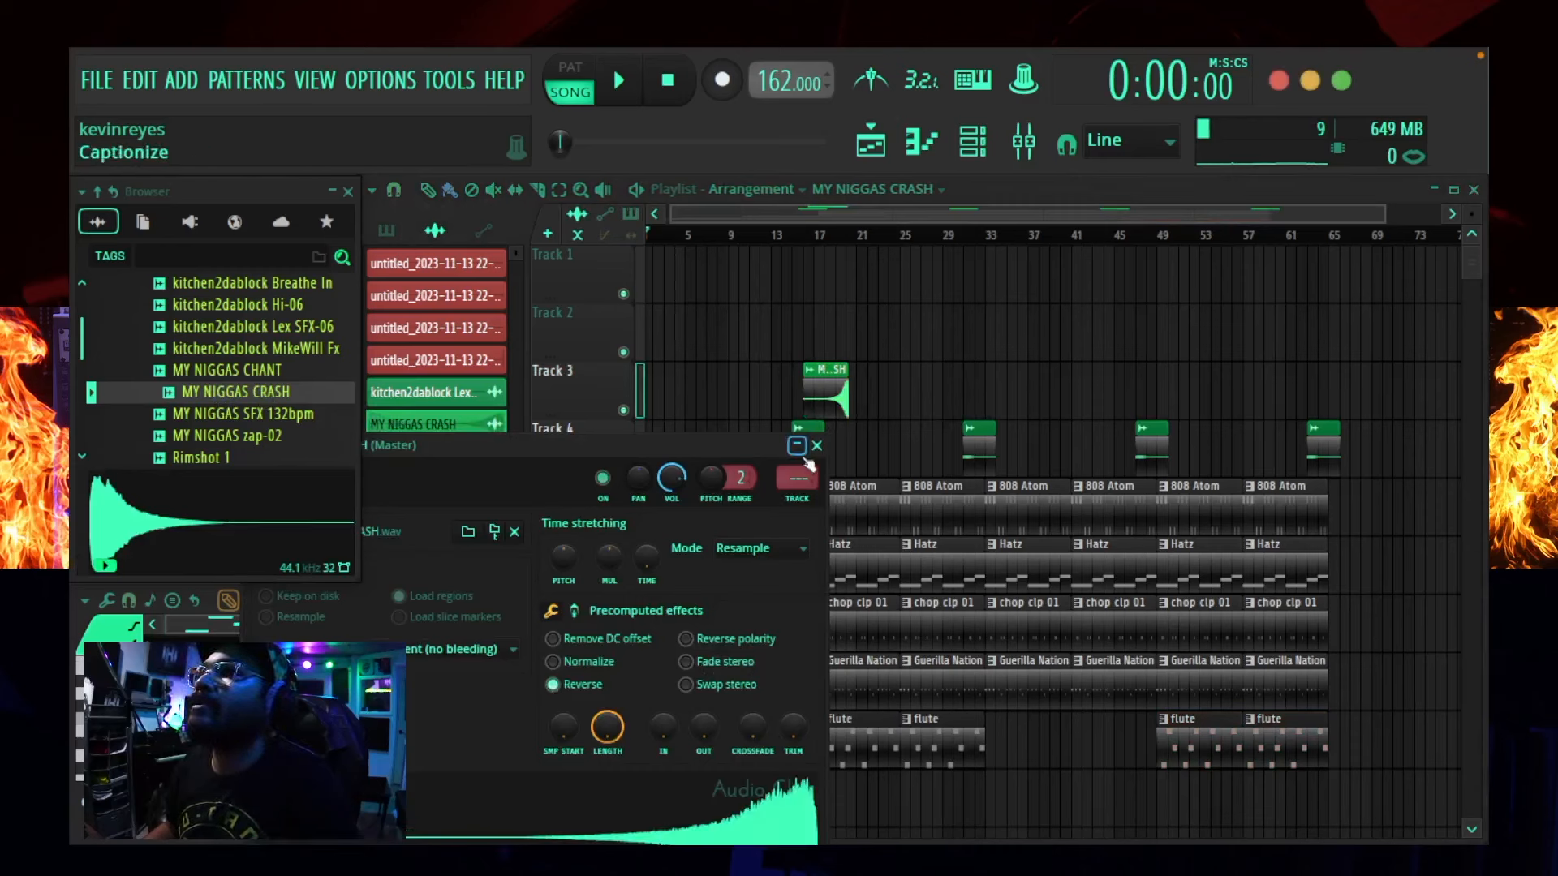
- Route the reversed crash to mixer track 6 and Lex SFX-06 to track 7, lowering the Lex SFX-06 volume slightly
{"action": "left_click", "coordinate": [799, 500]}
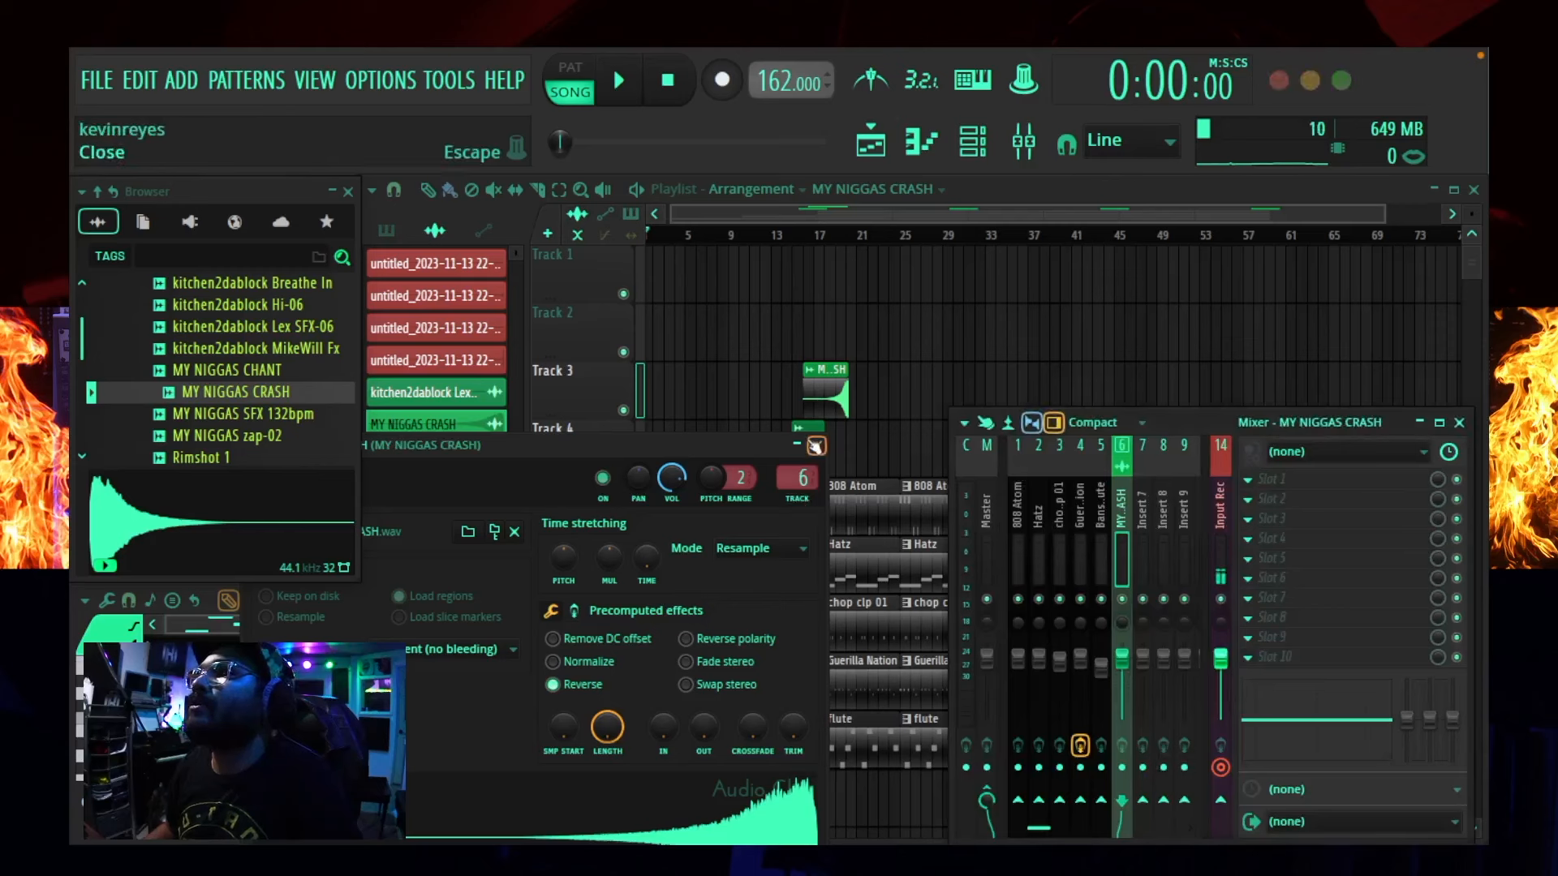
{"action": "left_click", "coordinate": [816, 446]}
{"action": "double_click", "coordinate": [799, 444]}
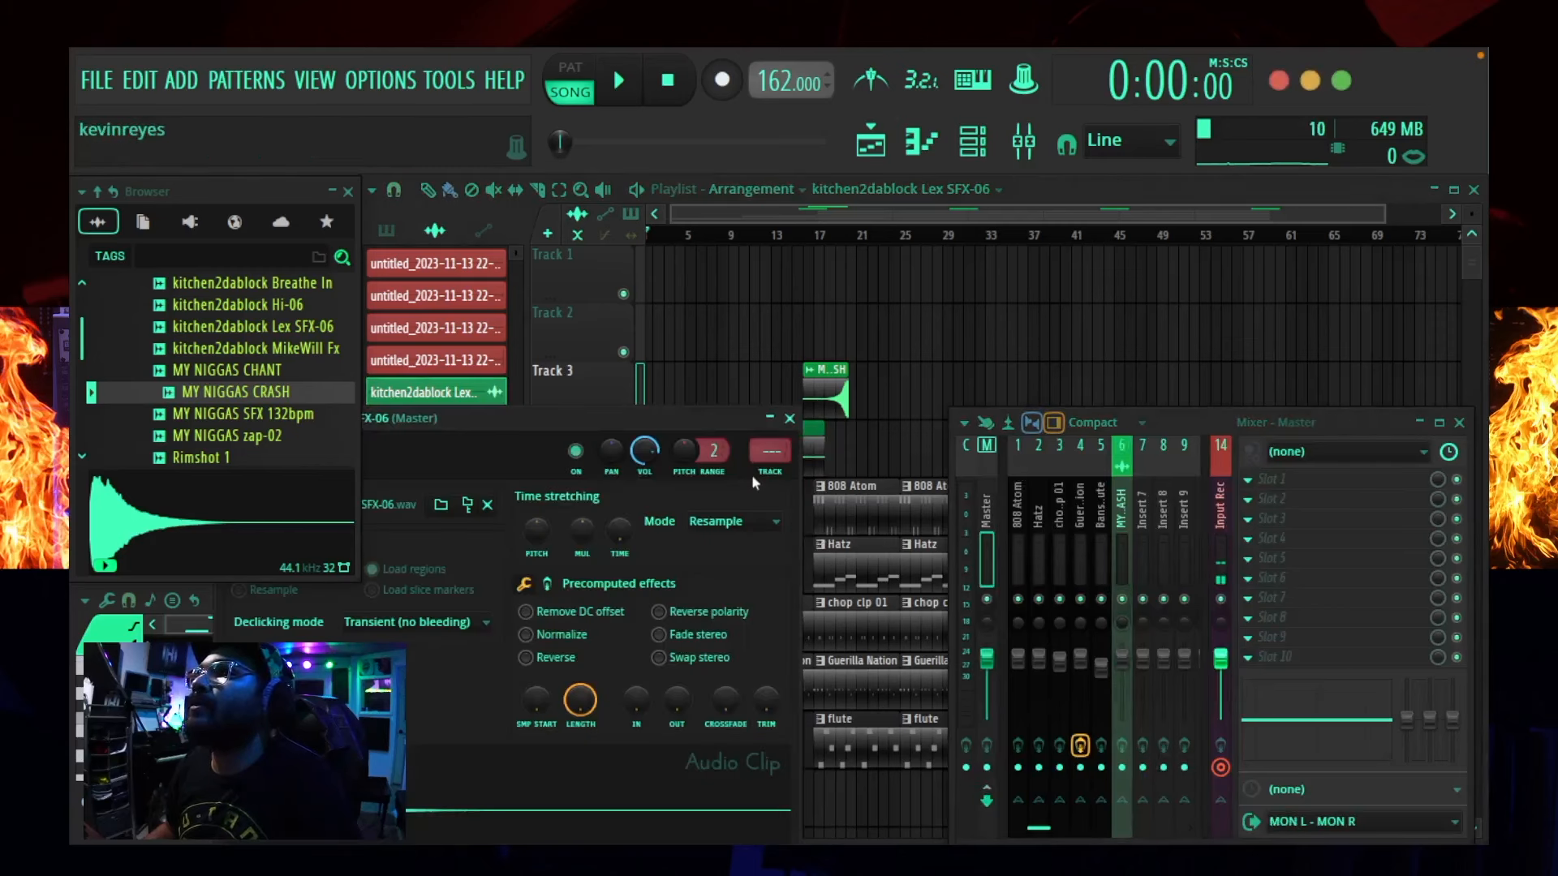
{"action": "left_click", "coordinate": [769, 474]}
{"action": "left_click", "coordinate": [790, 418]}
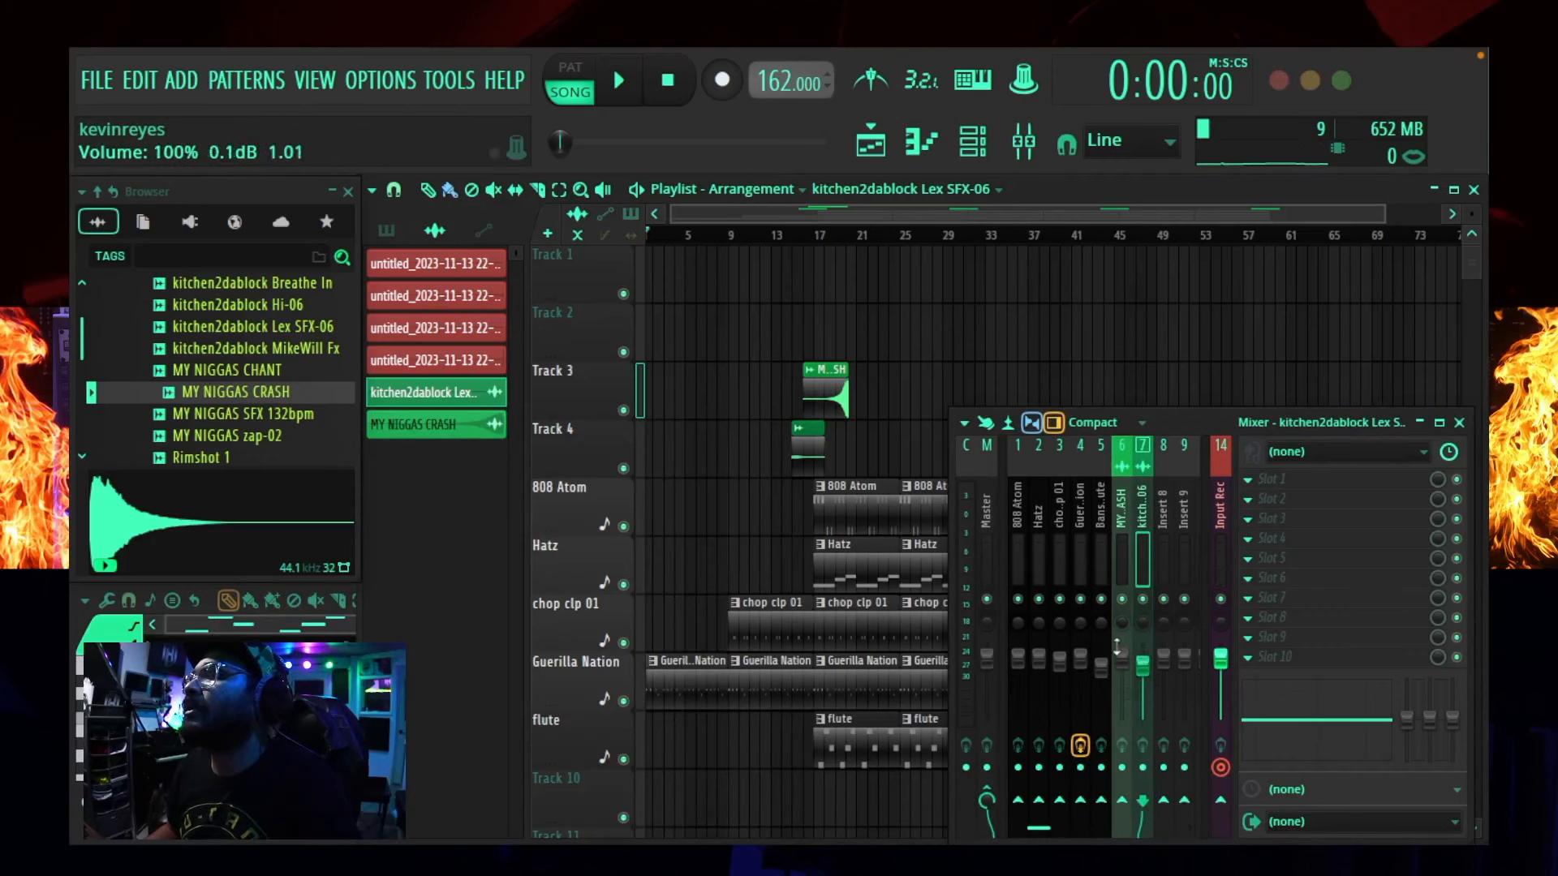
{"action": "left_click", "coordinate": [1118, 651]}
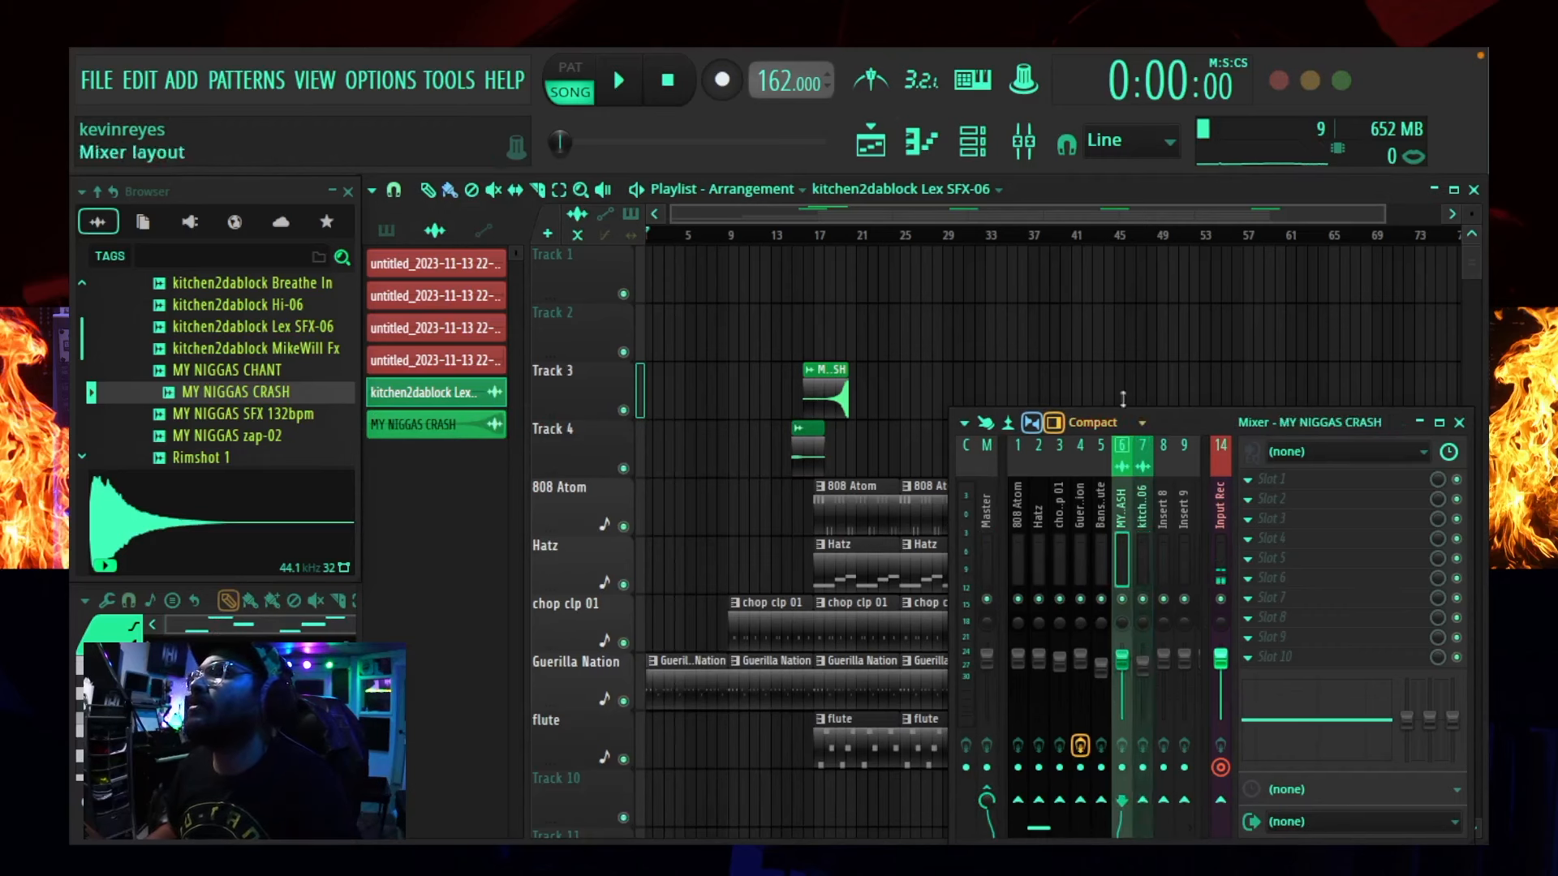
{"action": "left_click", "coordinate": [1459, 421]}
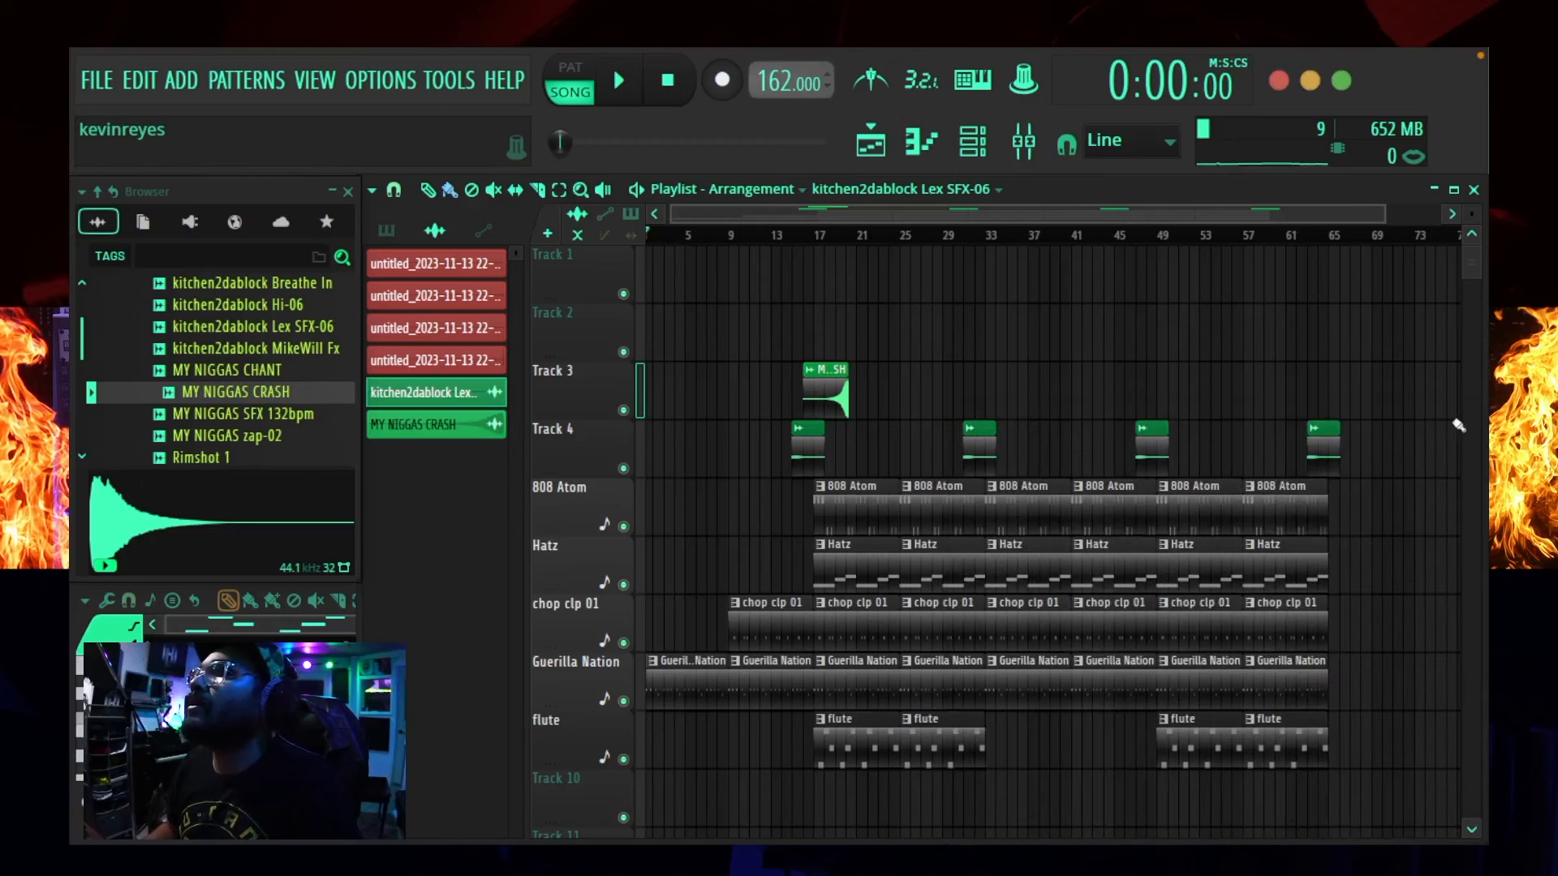
- Move the reversed crash on playlist Track 3 so it ends just before bar 17, auditioning its position
{"action": "key", "text": "space"}
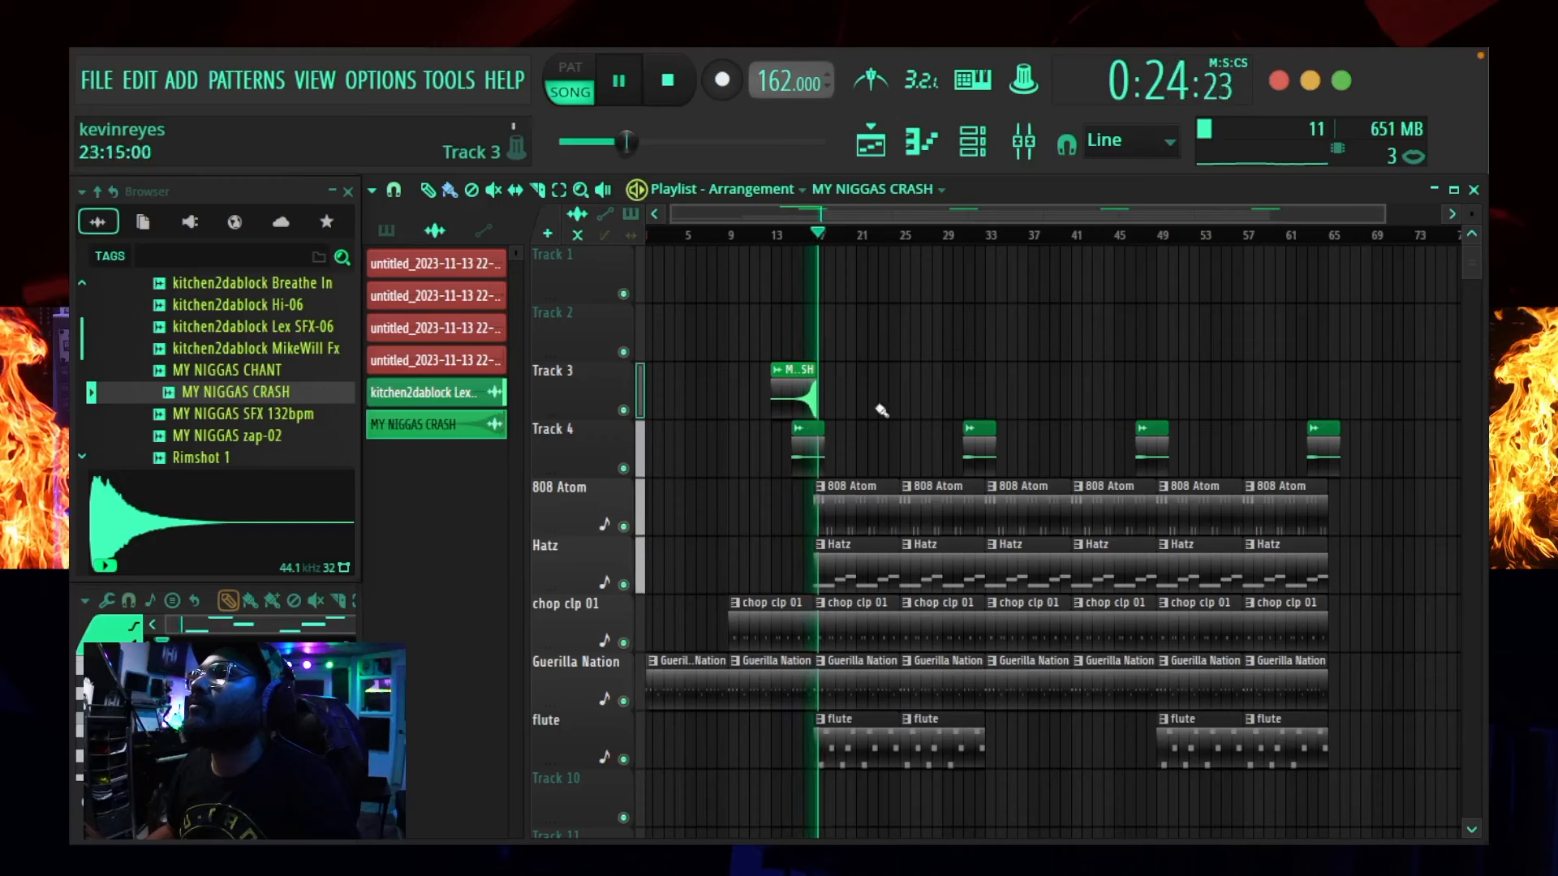
{"action": "scroll", "coordinate": [833, 254], "scroll_direction": "up", "scroll_amount": 5}
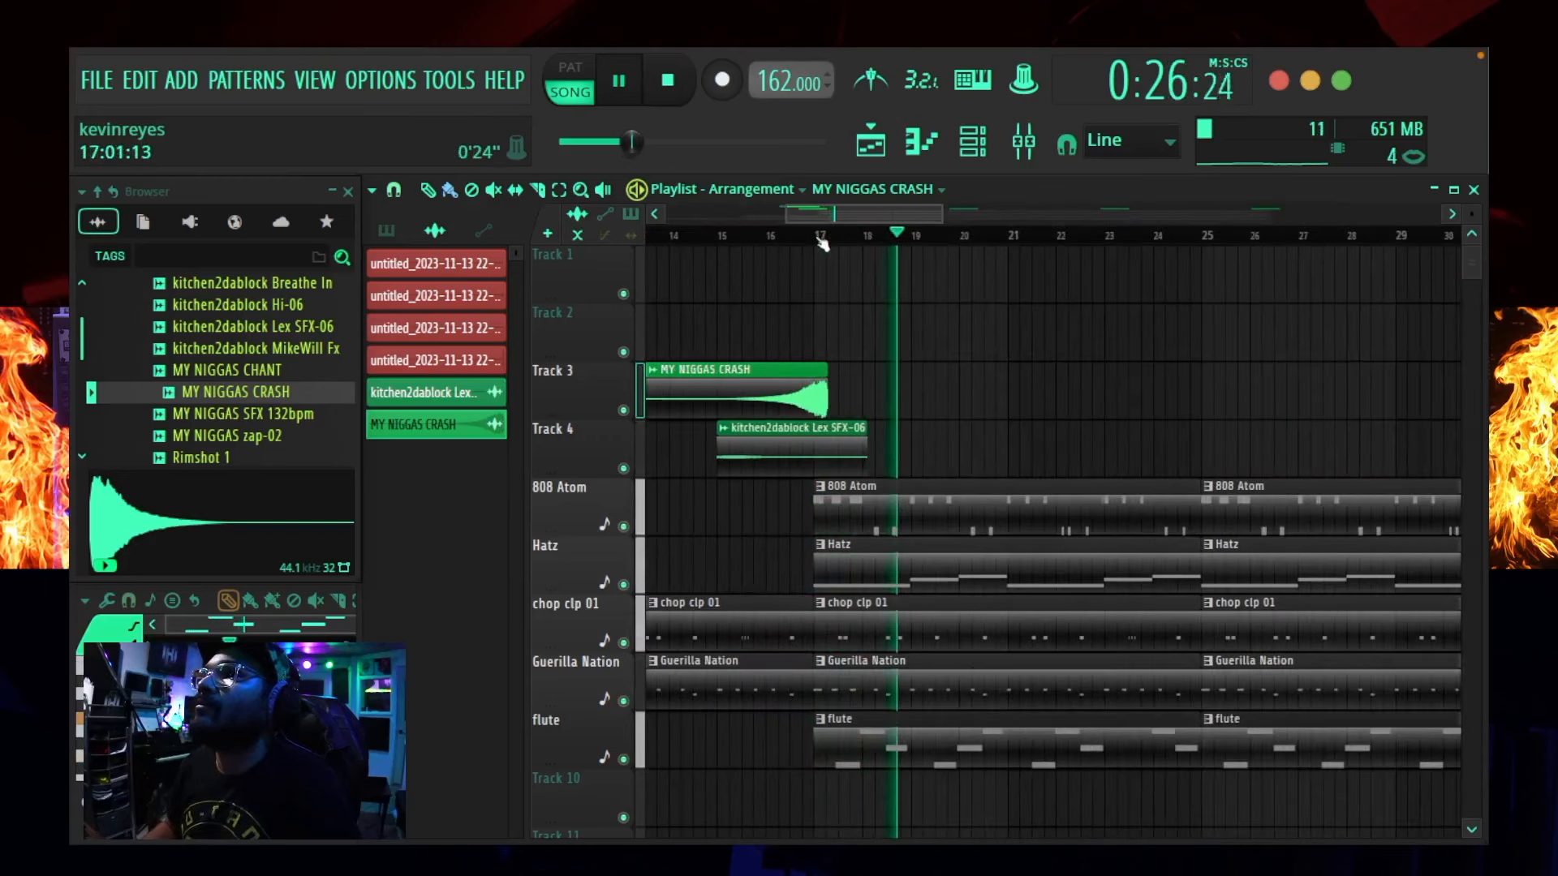
{"action": "key", "text": "space"}
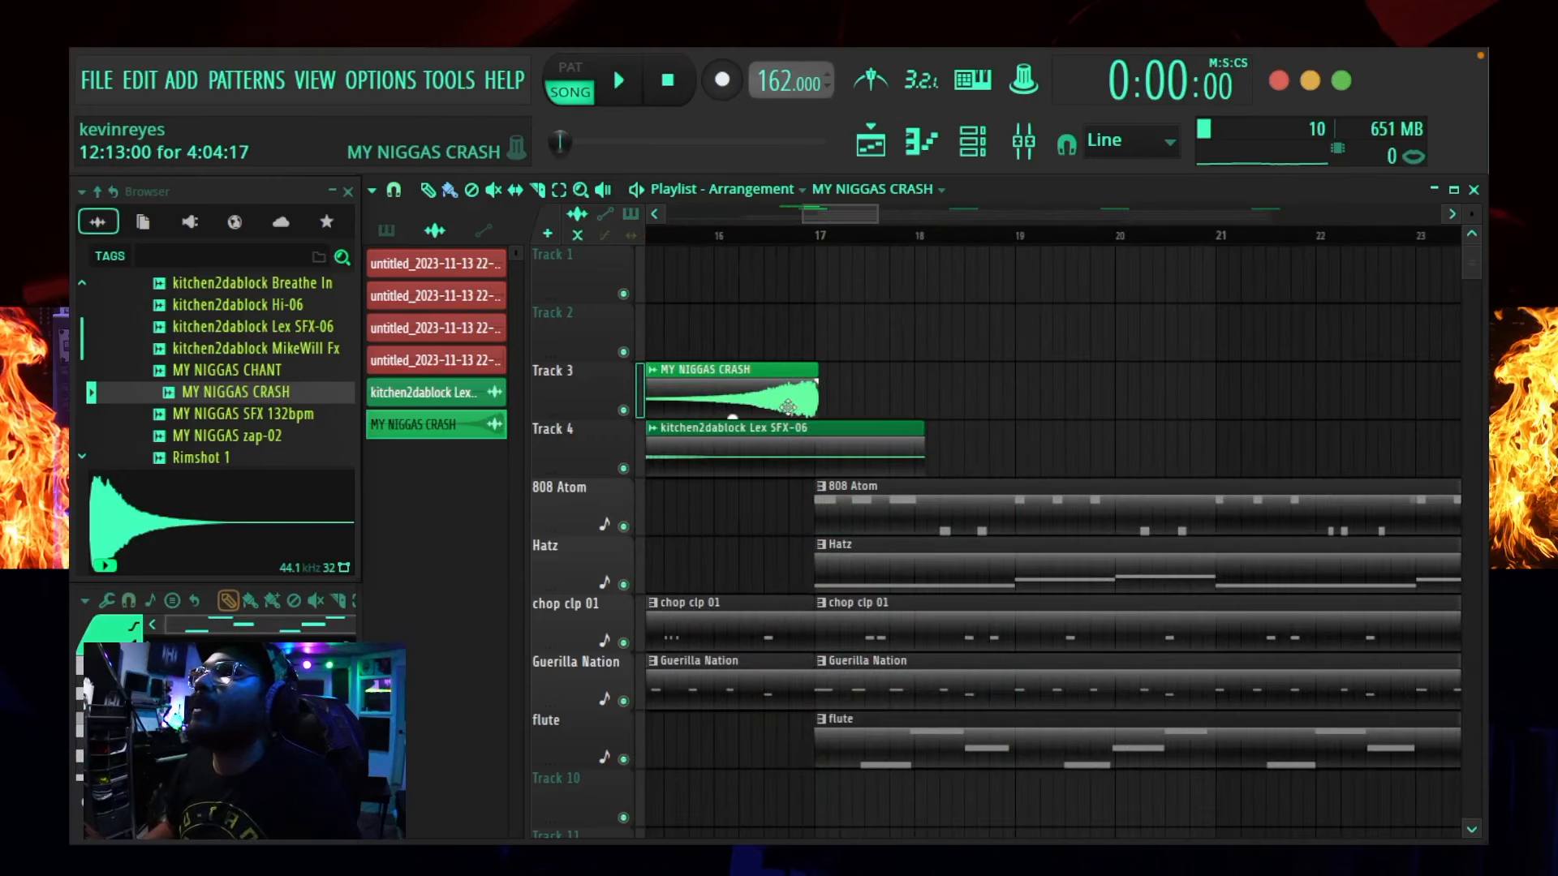
{"action": "scroll", "coordinate": [779, 401], "scroll_direction": "up", "scroll_amount": 4}
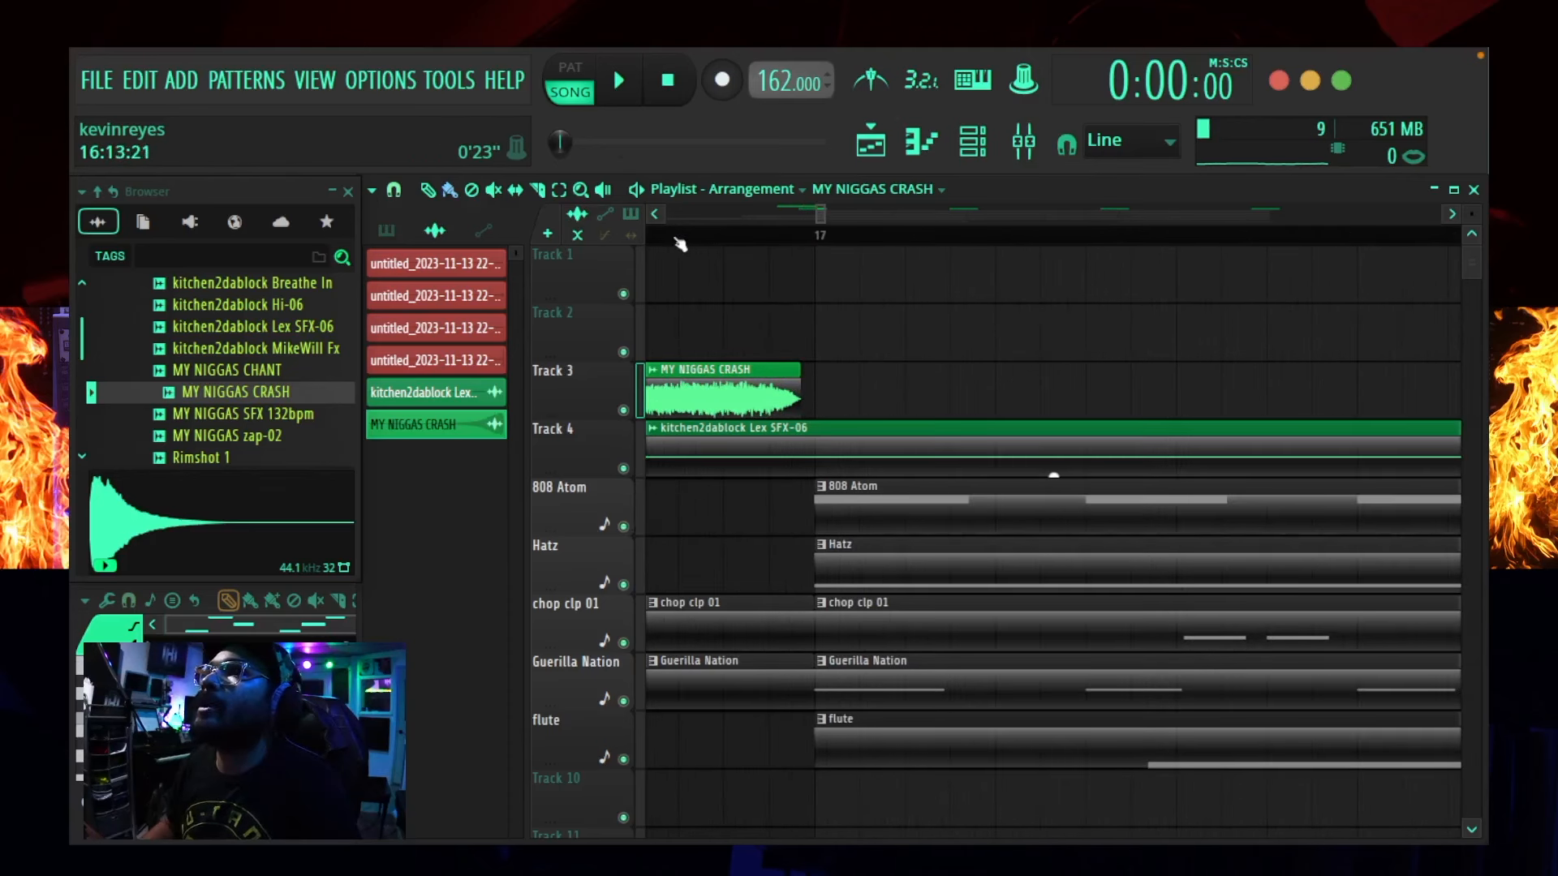
{"action": "key", "text": "space"}
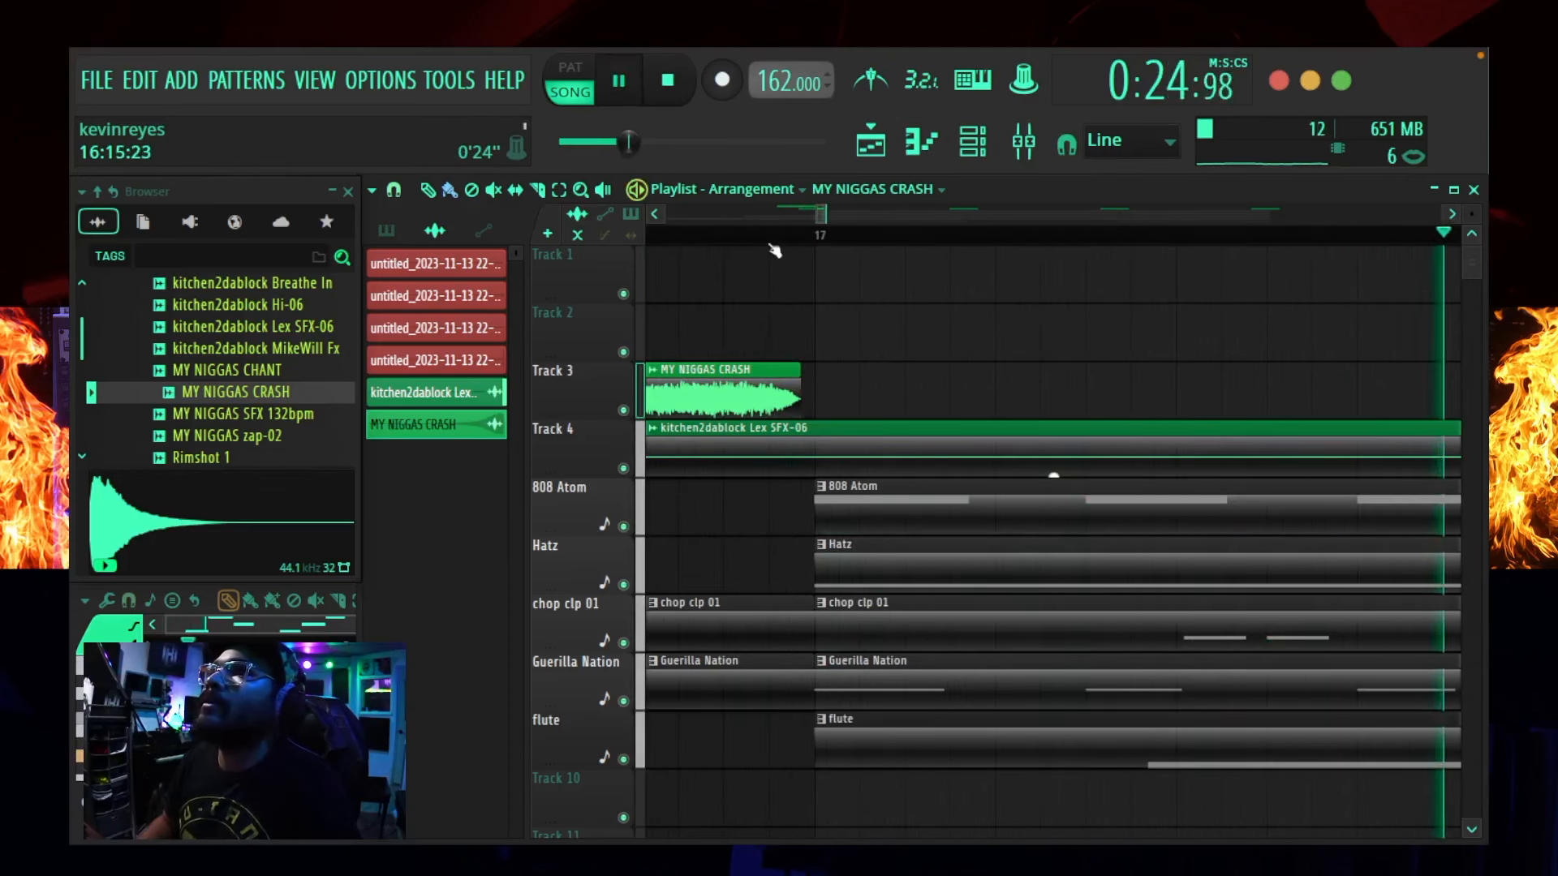
- Play the arrangement from bar 15 to listen to the crash transition into bar 17
{"action": "scroll", "coordinate": [775, 252], "scroll_direction": "down", "scroll_amount": 4}
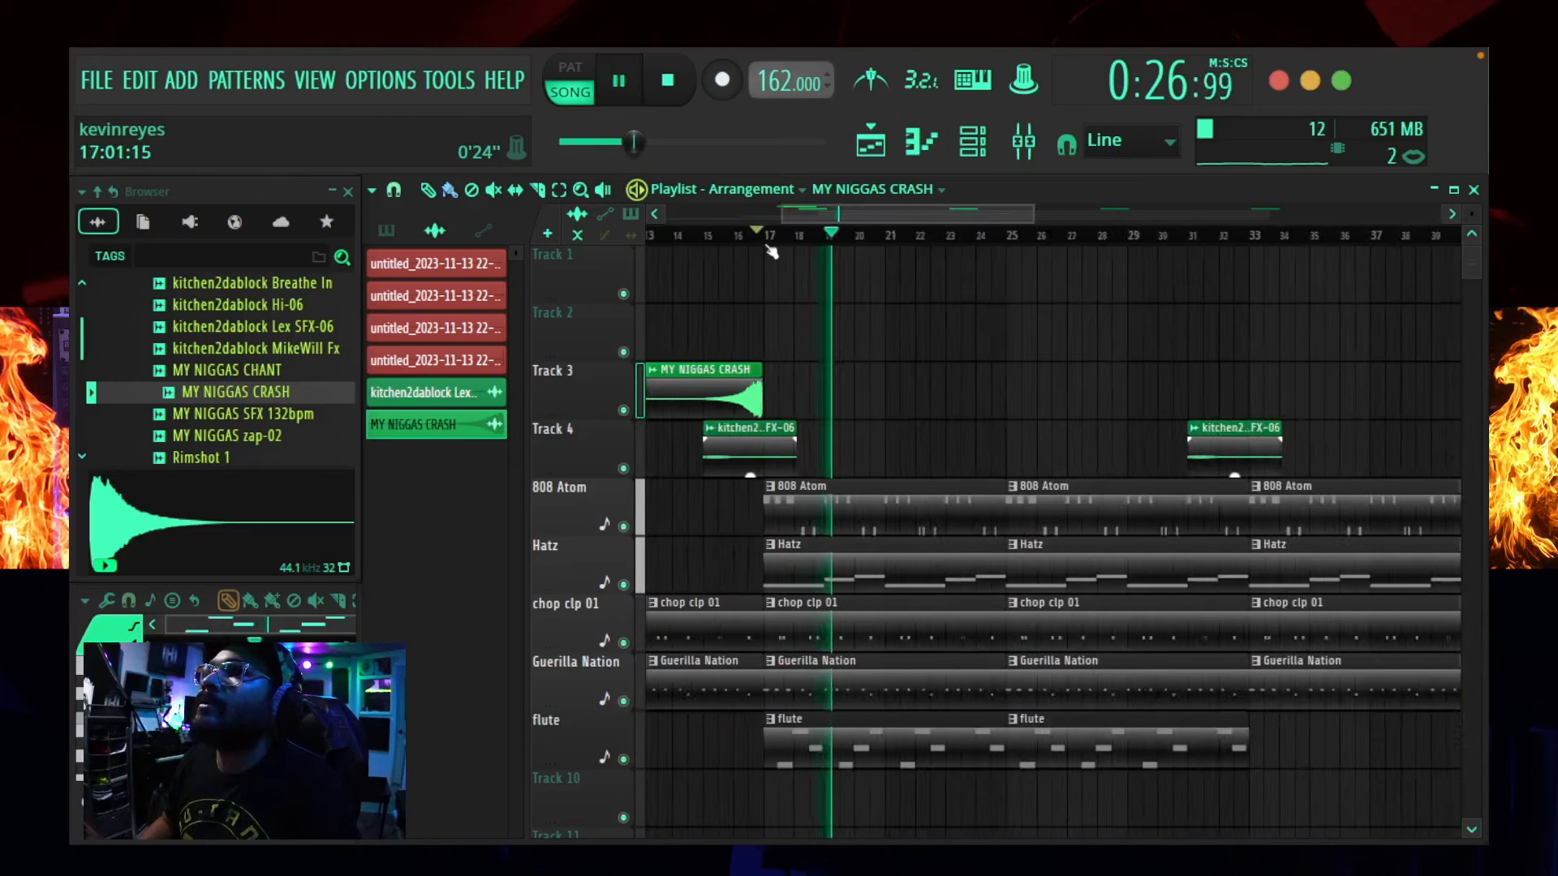
{"action": "scroll", "coordinate": [755, 250], "scroll_direction": "down", "scroll_amount": 2}
{"action": "key", "text": "space"}
{"action": "left_click", "coordinate": [736, 237]}
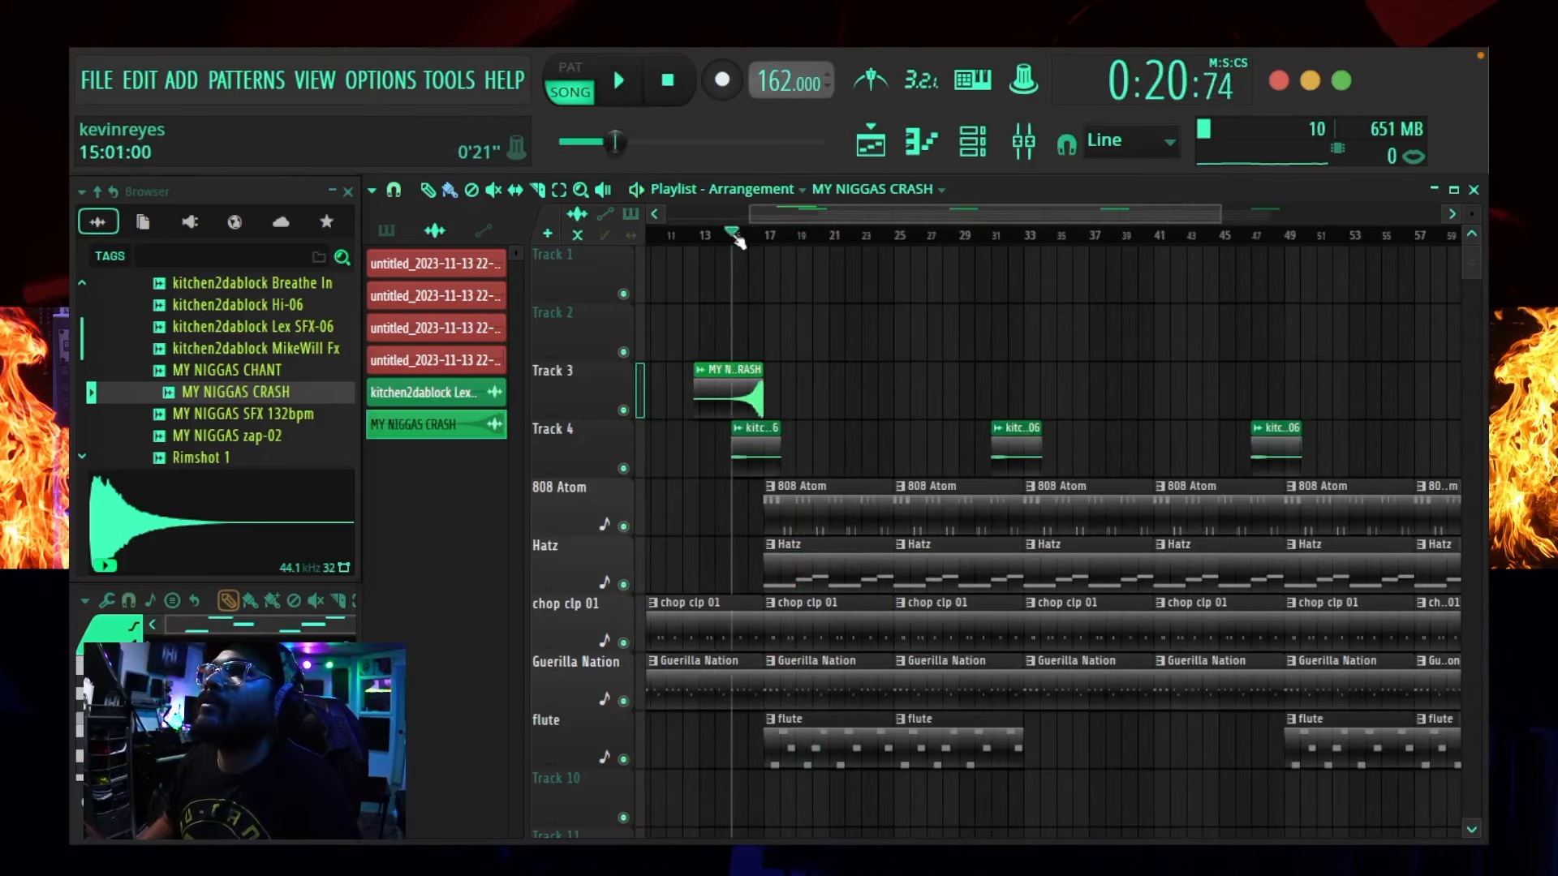
{"action": "key", "text": "space"}
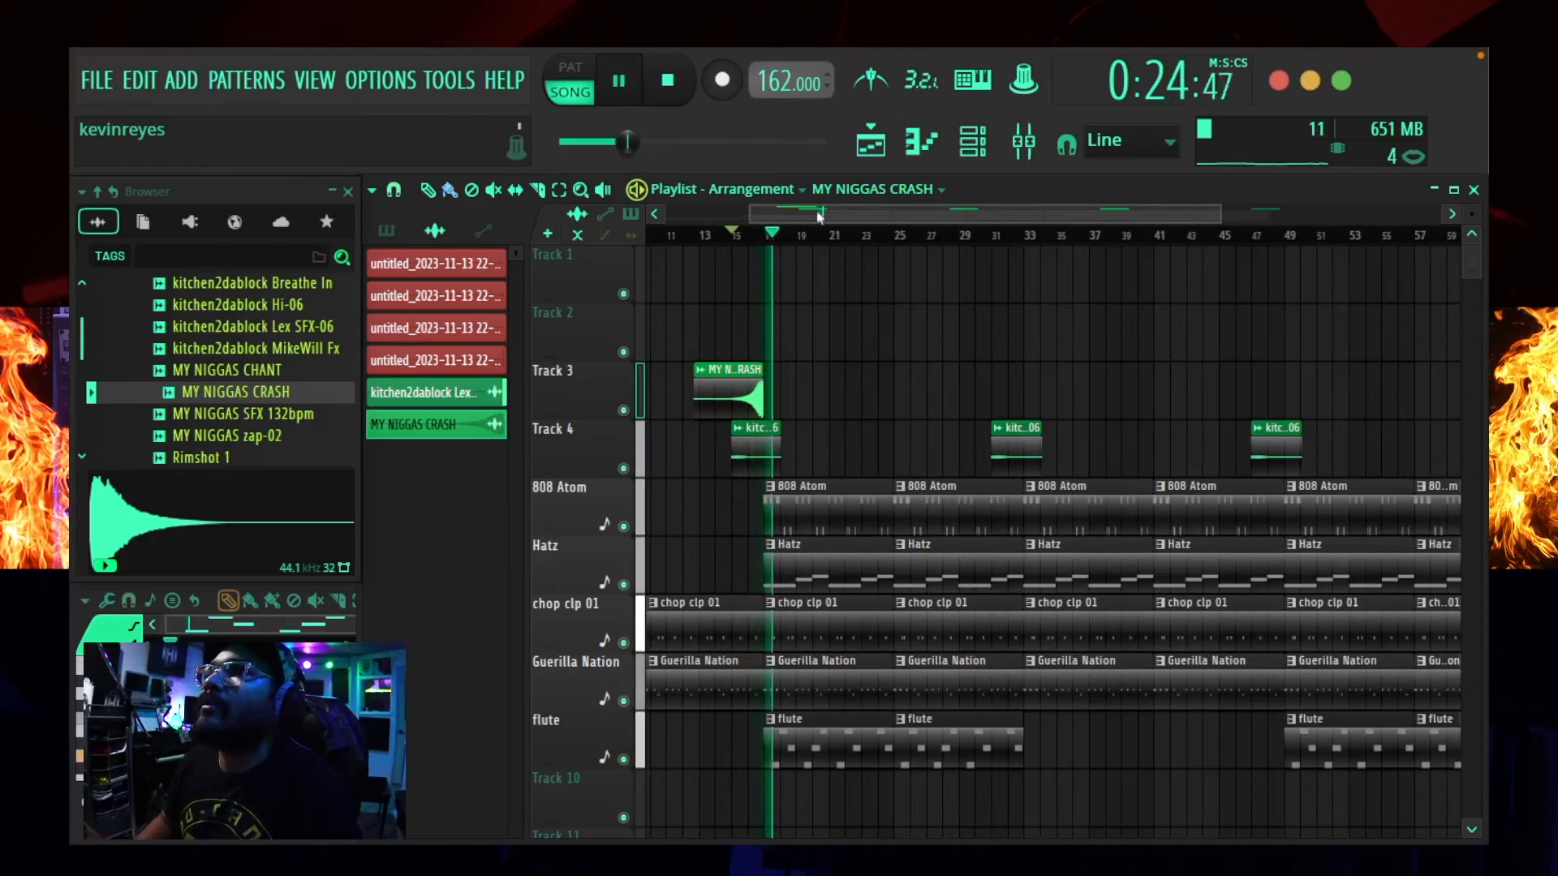
{"action": "scroll", "coordinate": [815, 237], "scroll_direction": "down", "scroll_amount": 2}
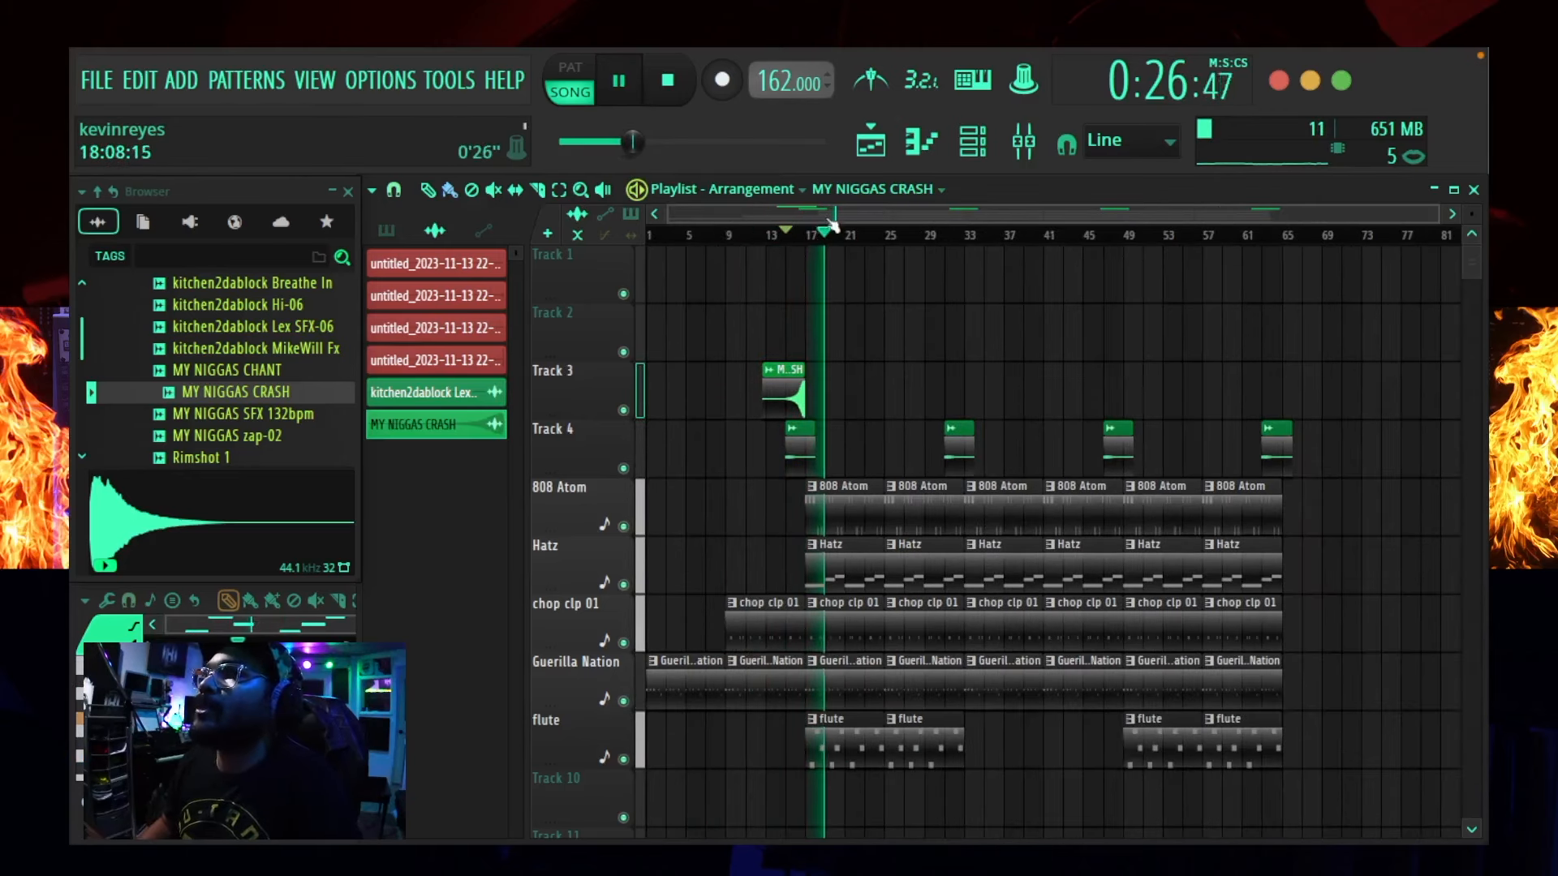
{"action": "key", "text": "space"}
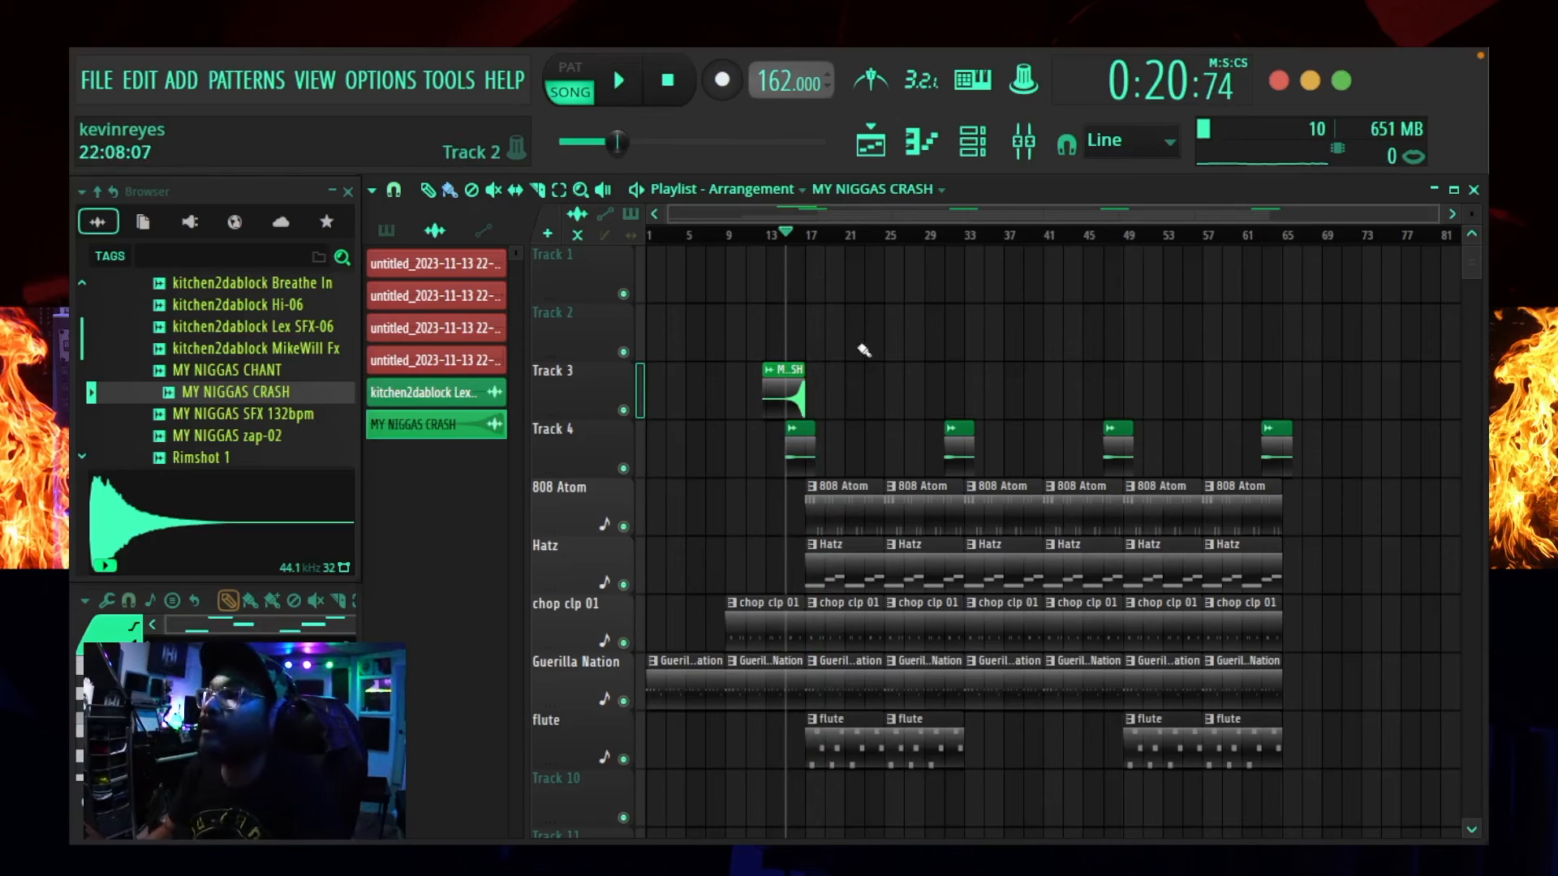
- Select all playlist clips and play the arrangement from the start with the mixer open
{"action": "key", "text": "ctrl+a"}
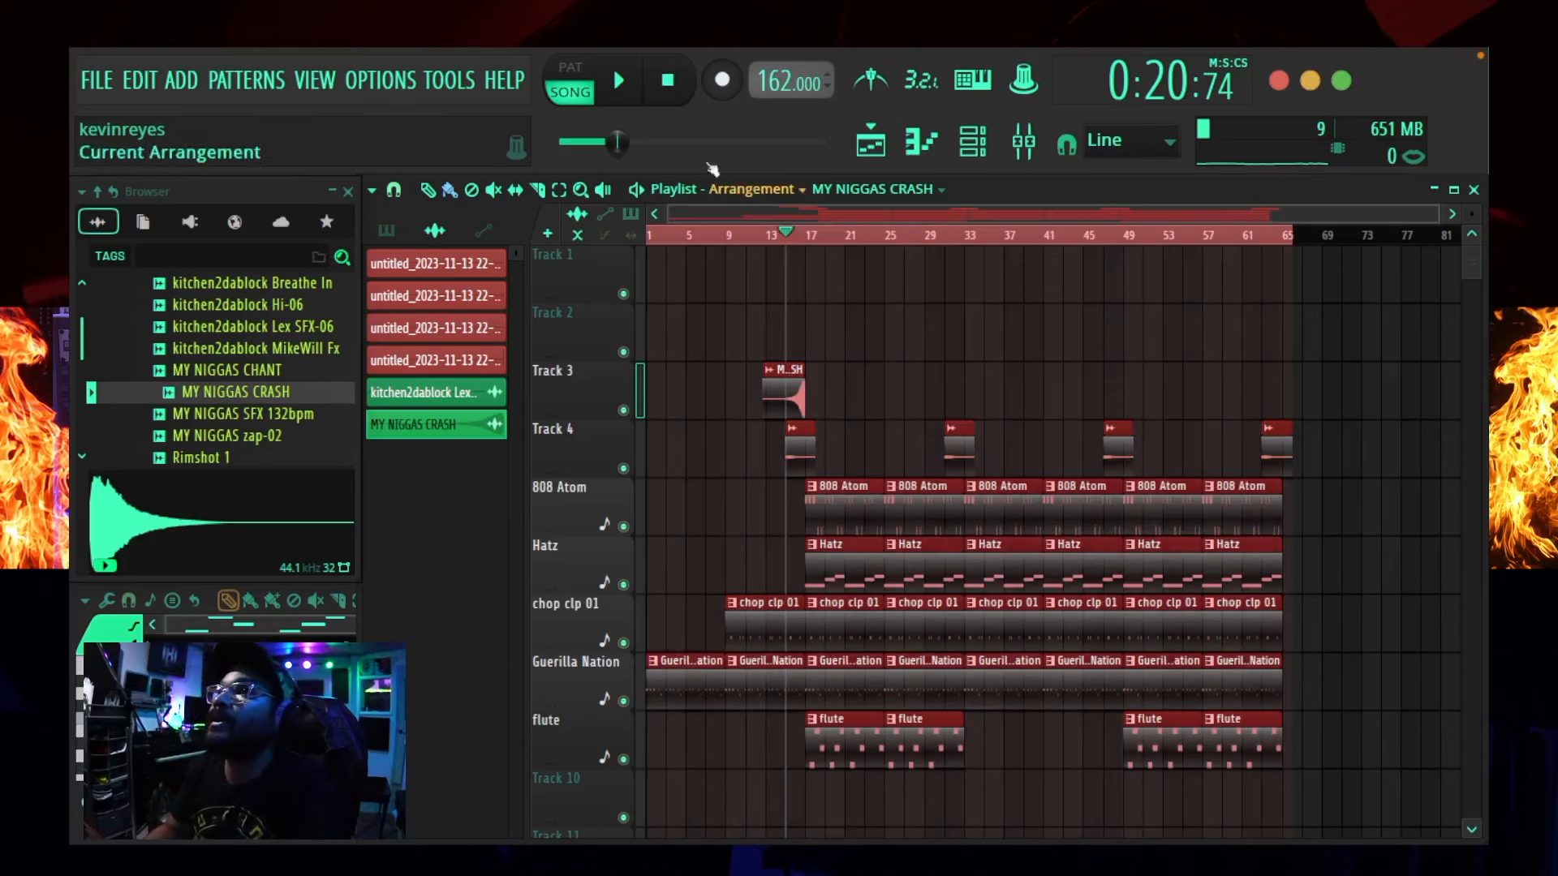
{"action": "left_click", "coordinate": [671, 82]}
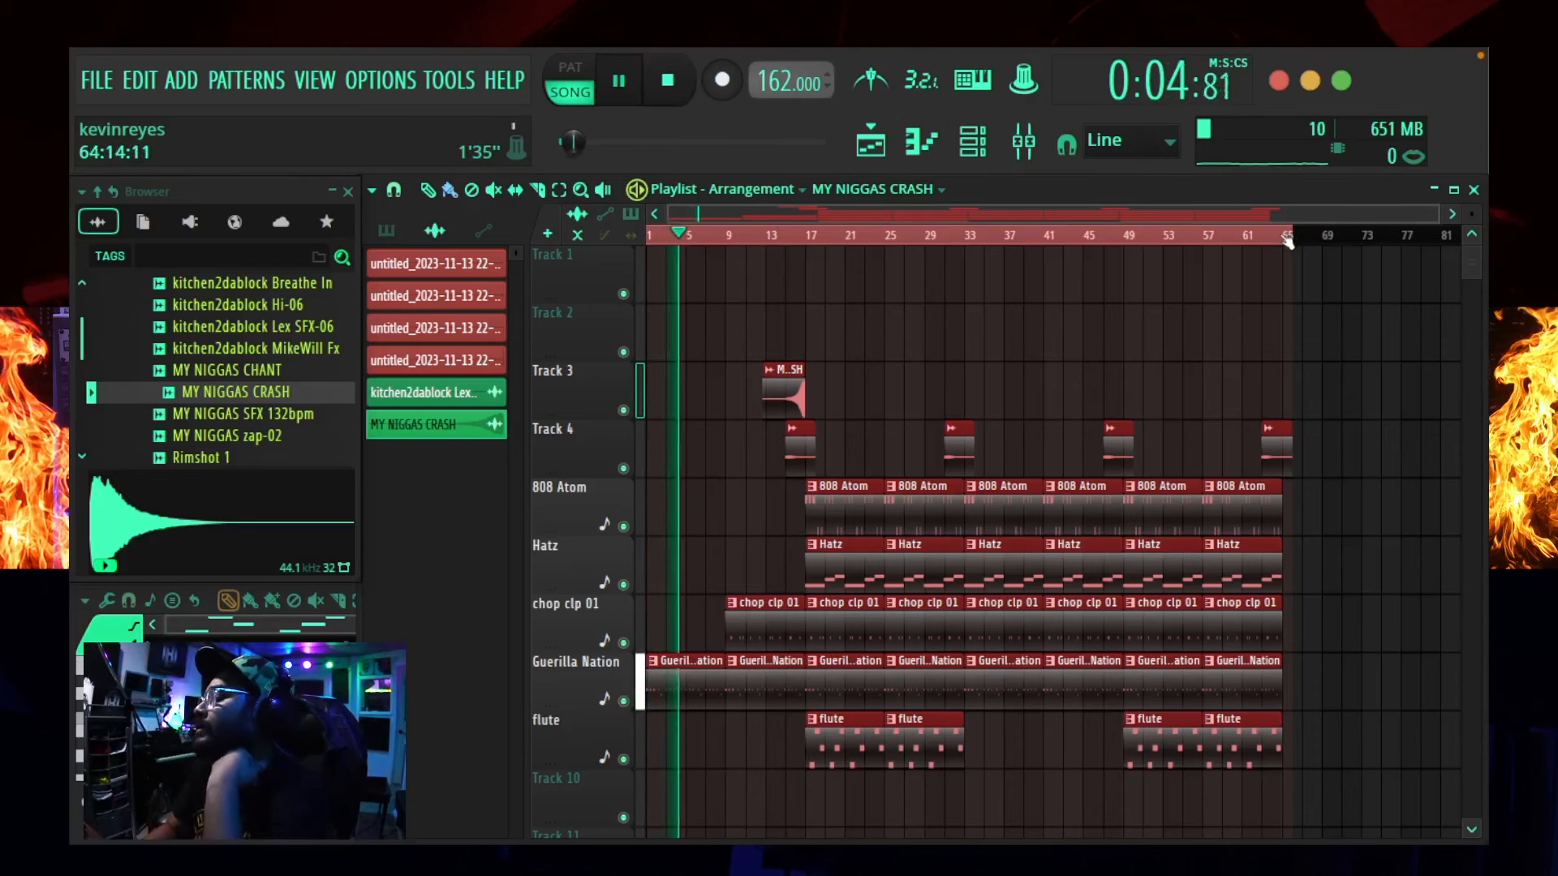
{"action": "left_click", "coordinate": [1014, 148]}
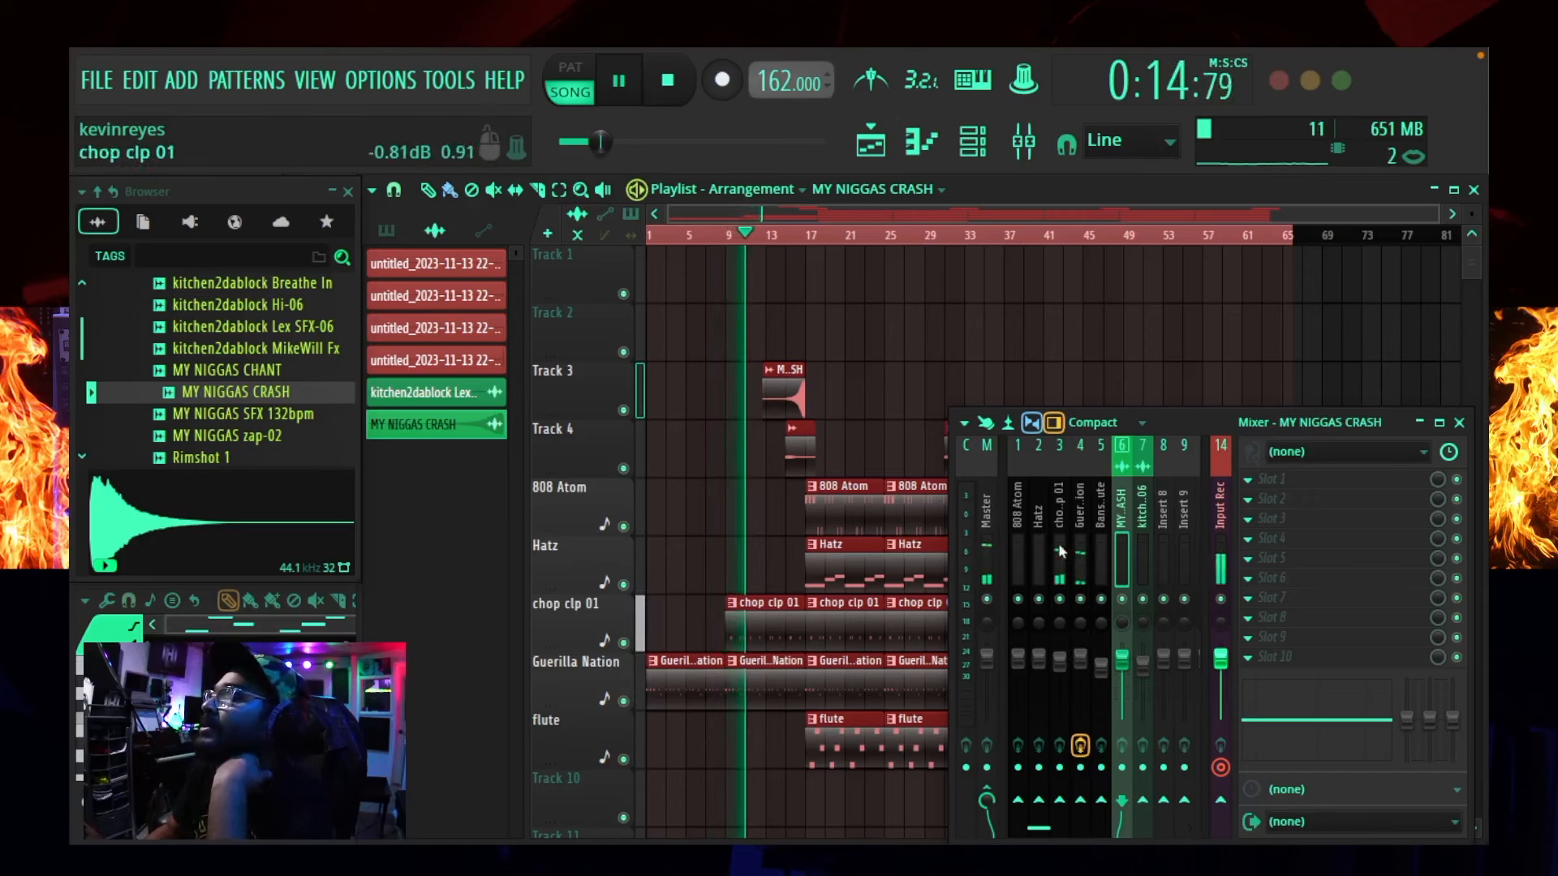
{"action": "key", "text": "space"}
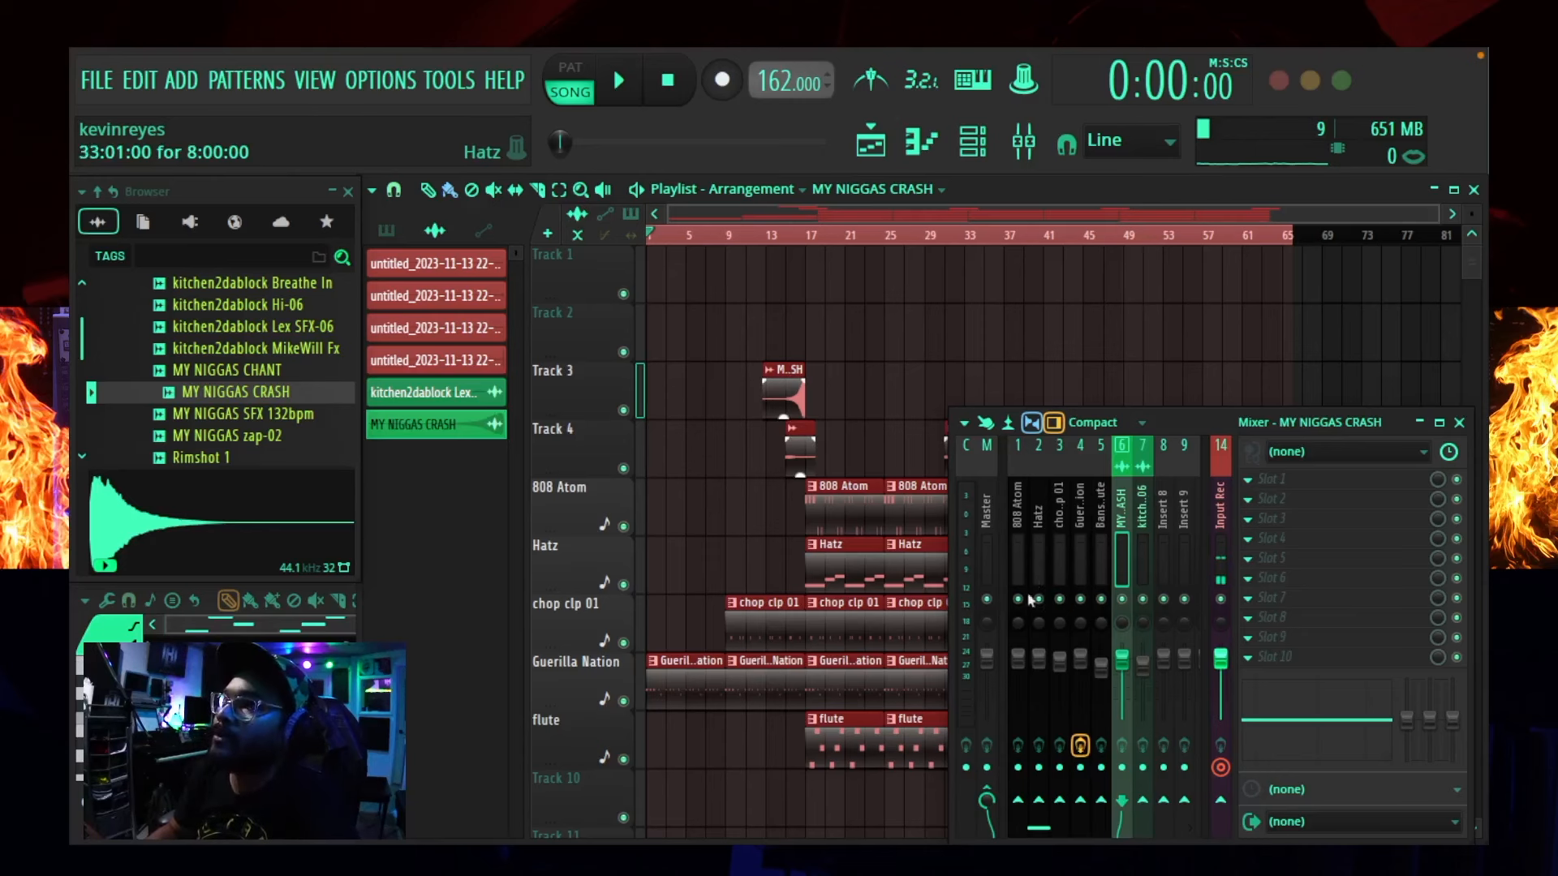
- Enlarge the mixer and slightly lower the volume of the Guerilla Nation track during playback
{"action": "left_click_drag", "start_coordinate": [1124, 413], "coordinate": [1123, 248]}
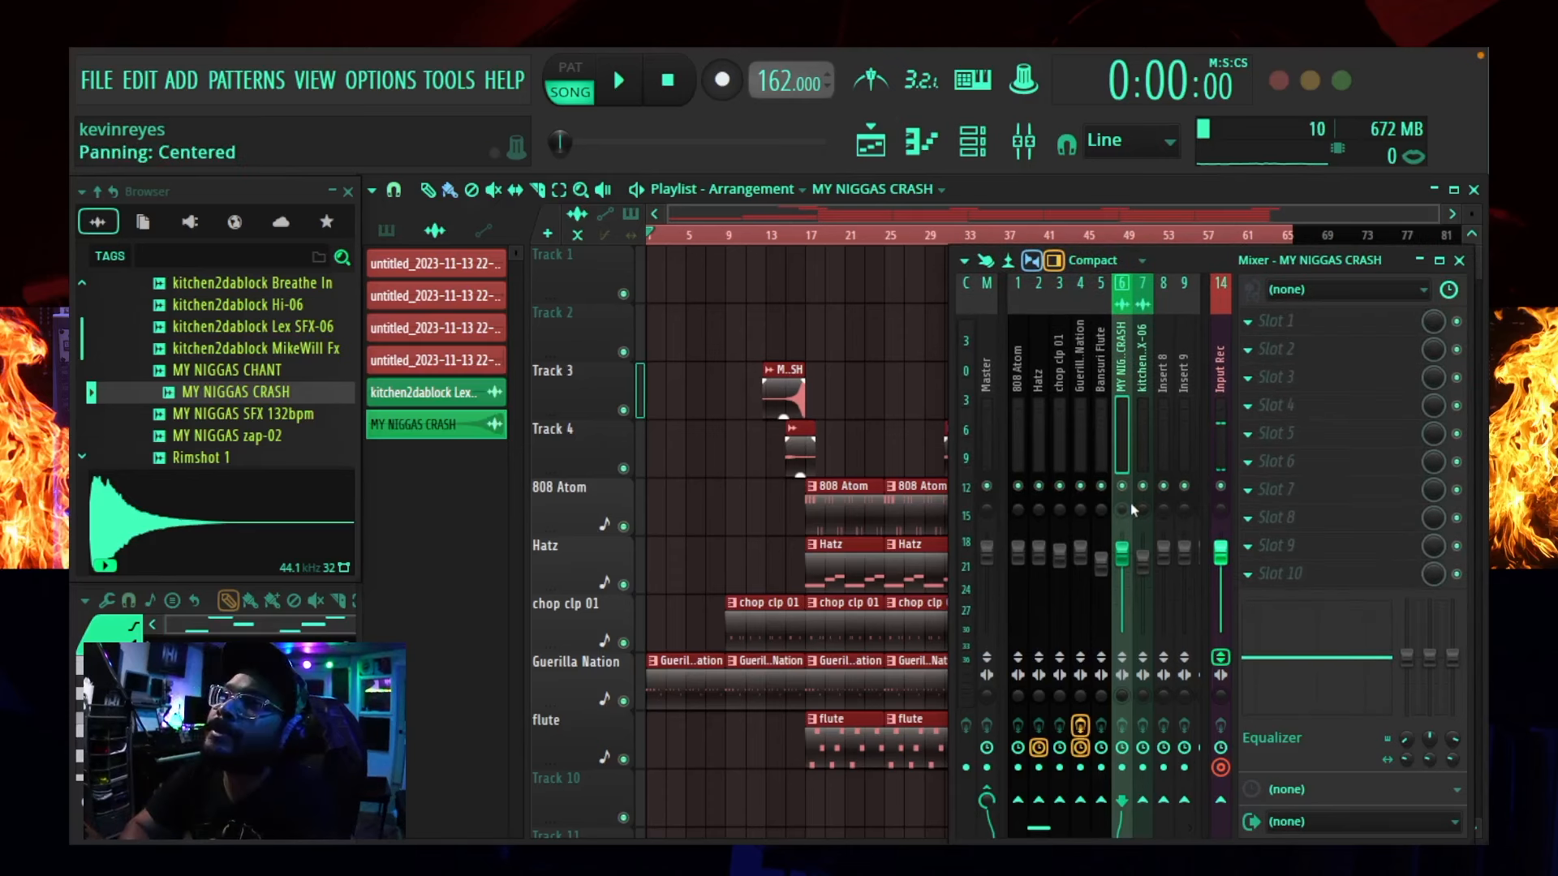
{"action": "key", "text": "space"}
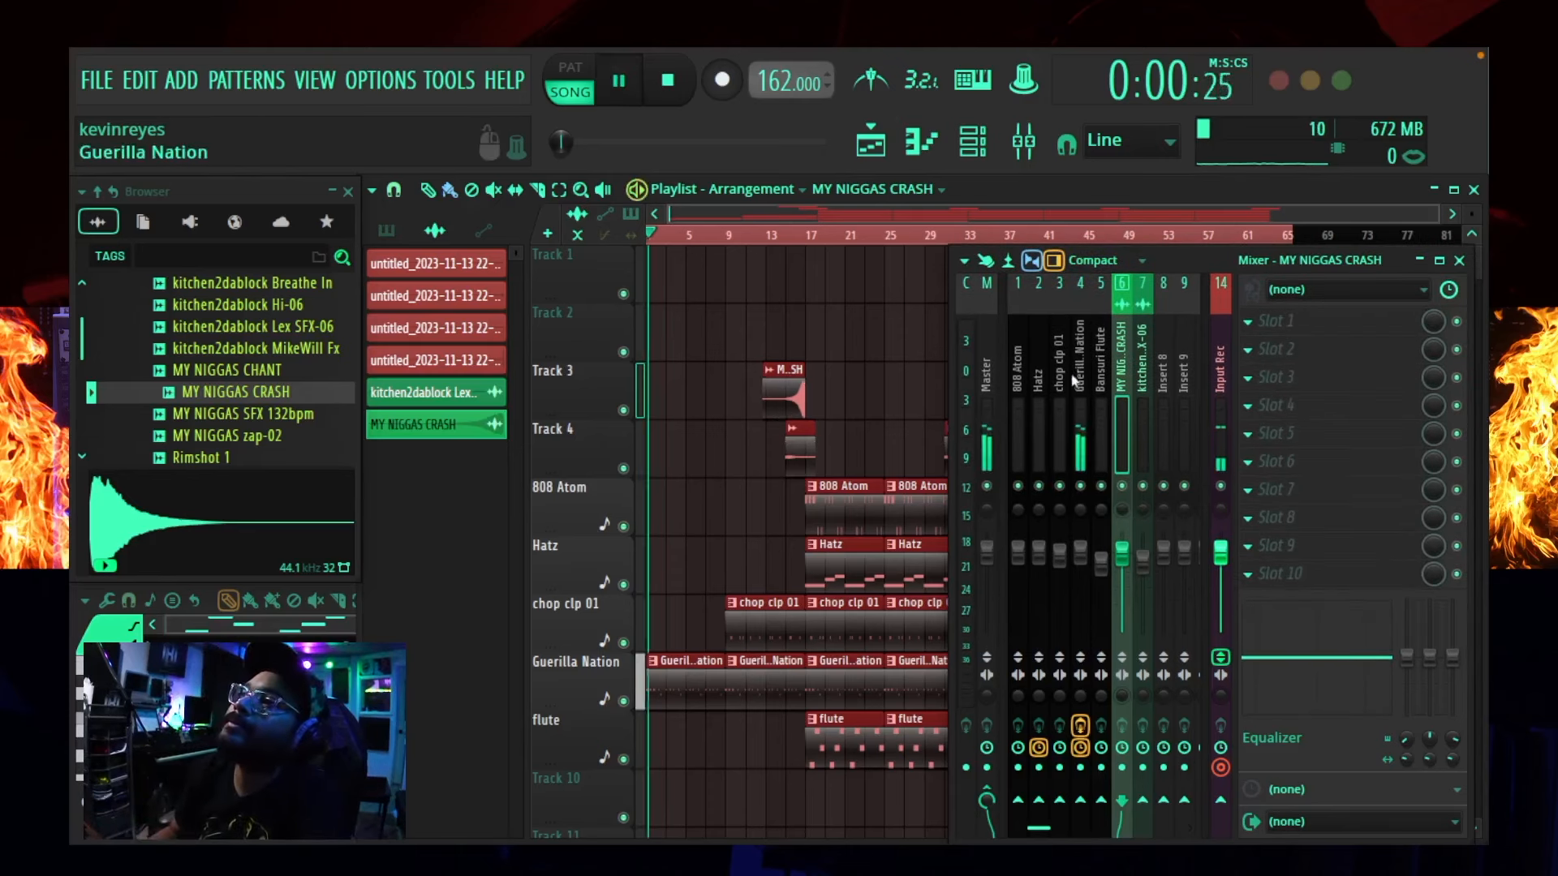
{"action": "left_click_drag", "start_coordinate": [1080, 553], "coordinate": [1080, 557]}
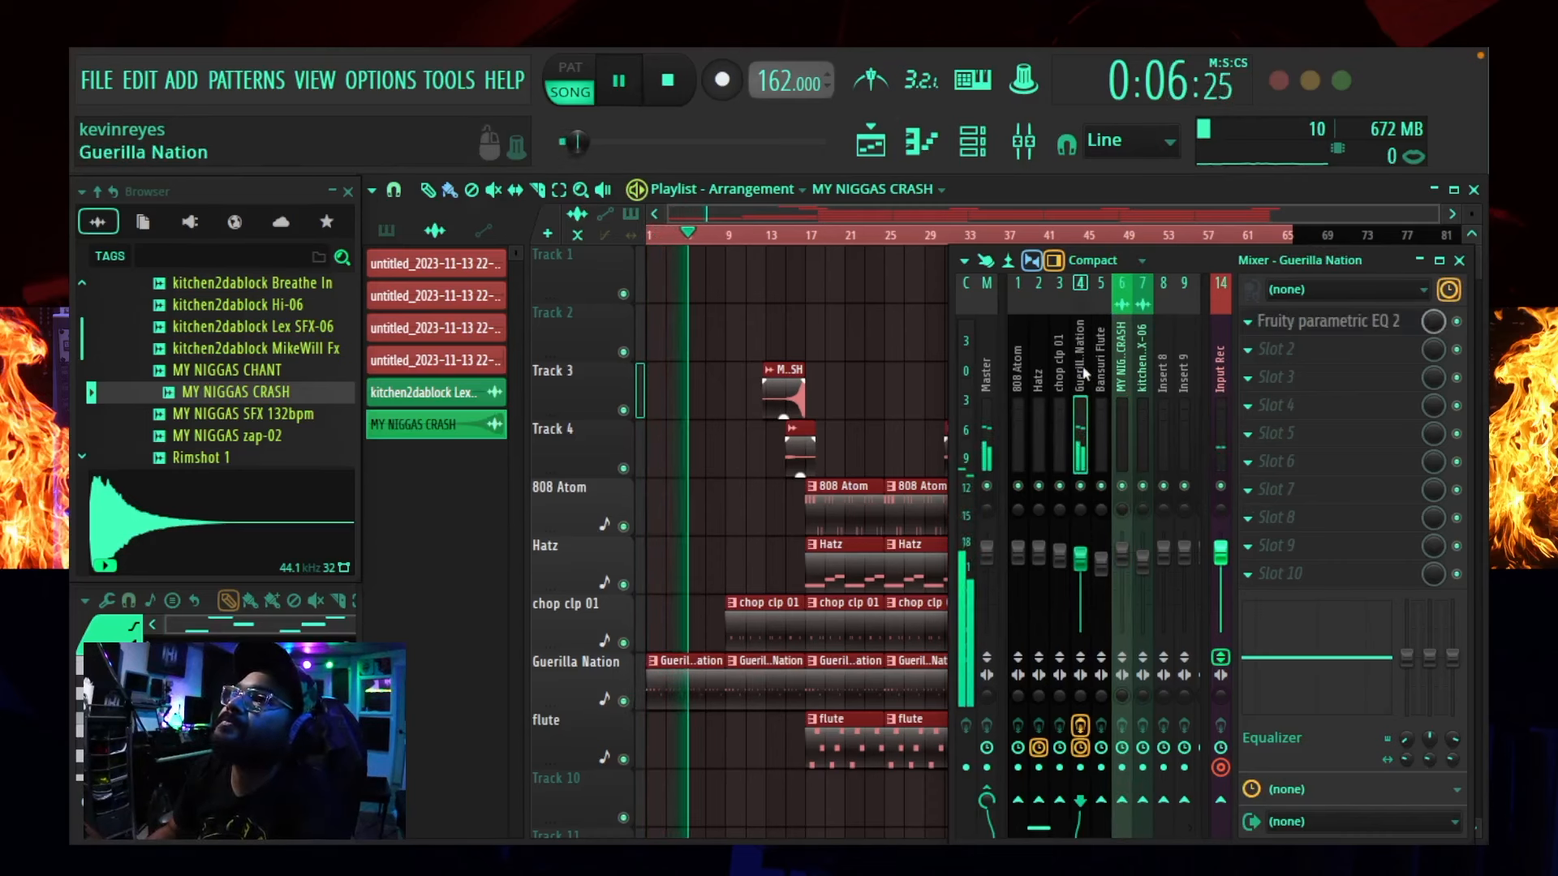
{"action": "key", "text": "space"}
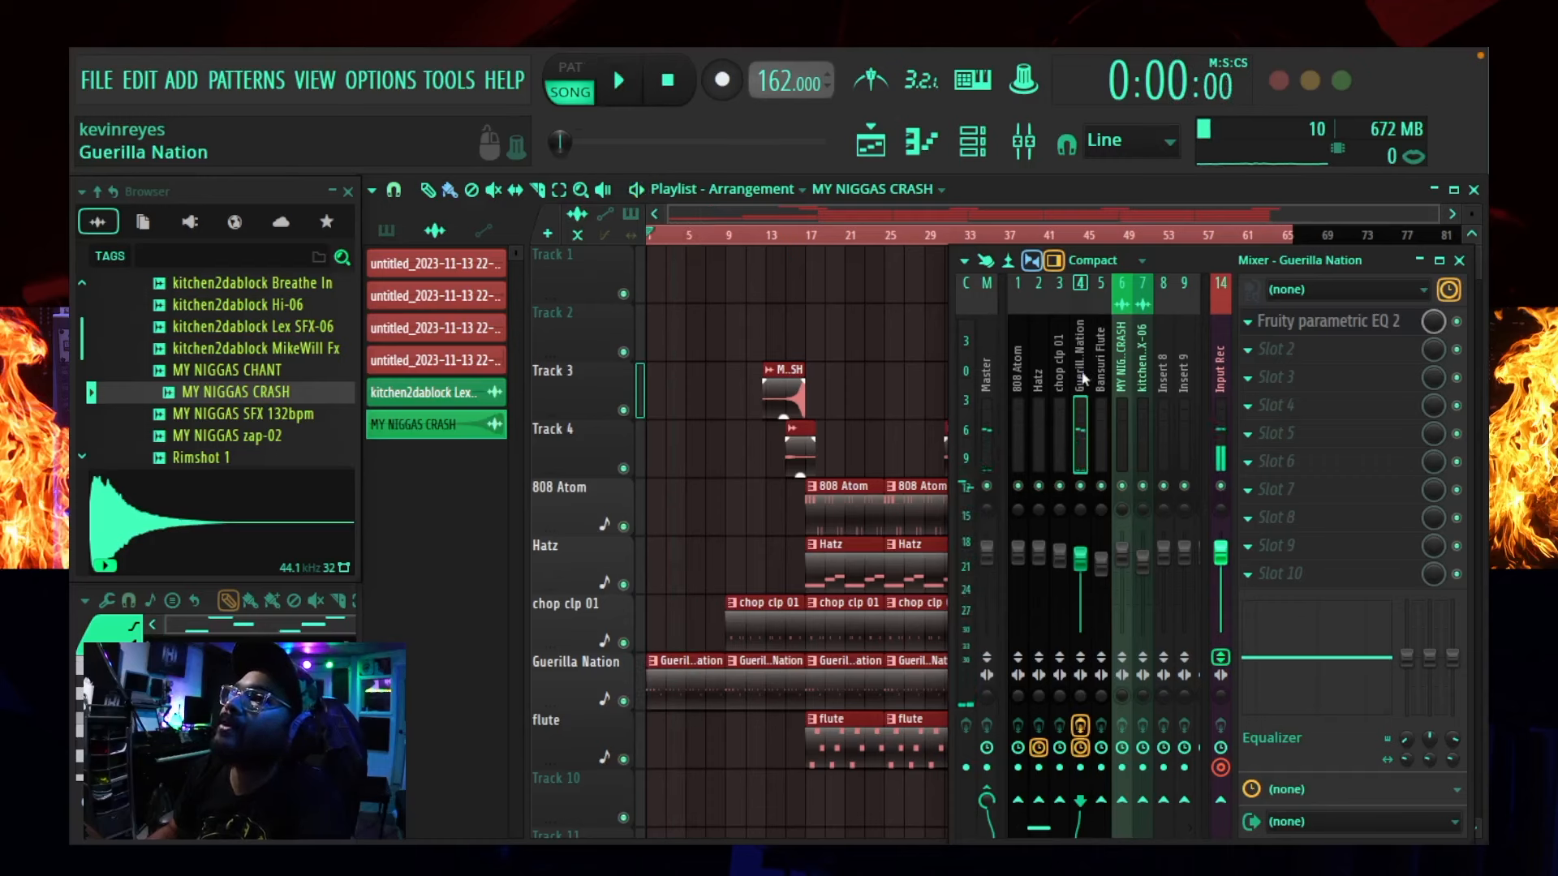
- Load Drip with the DIAMOND preset into slot 2 of the Guerilla Nation mixer track and set its mix level to about 70%
{"action": "left_click", "coordinate": [1333, 353]}
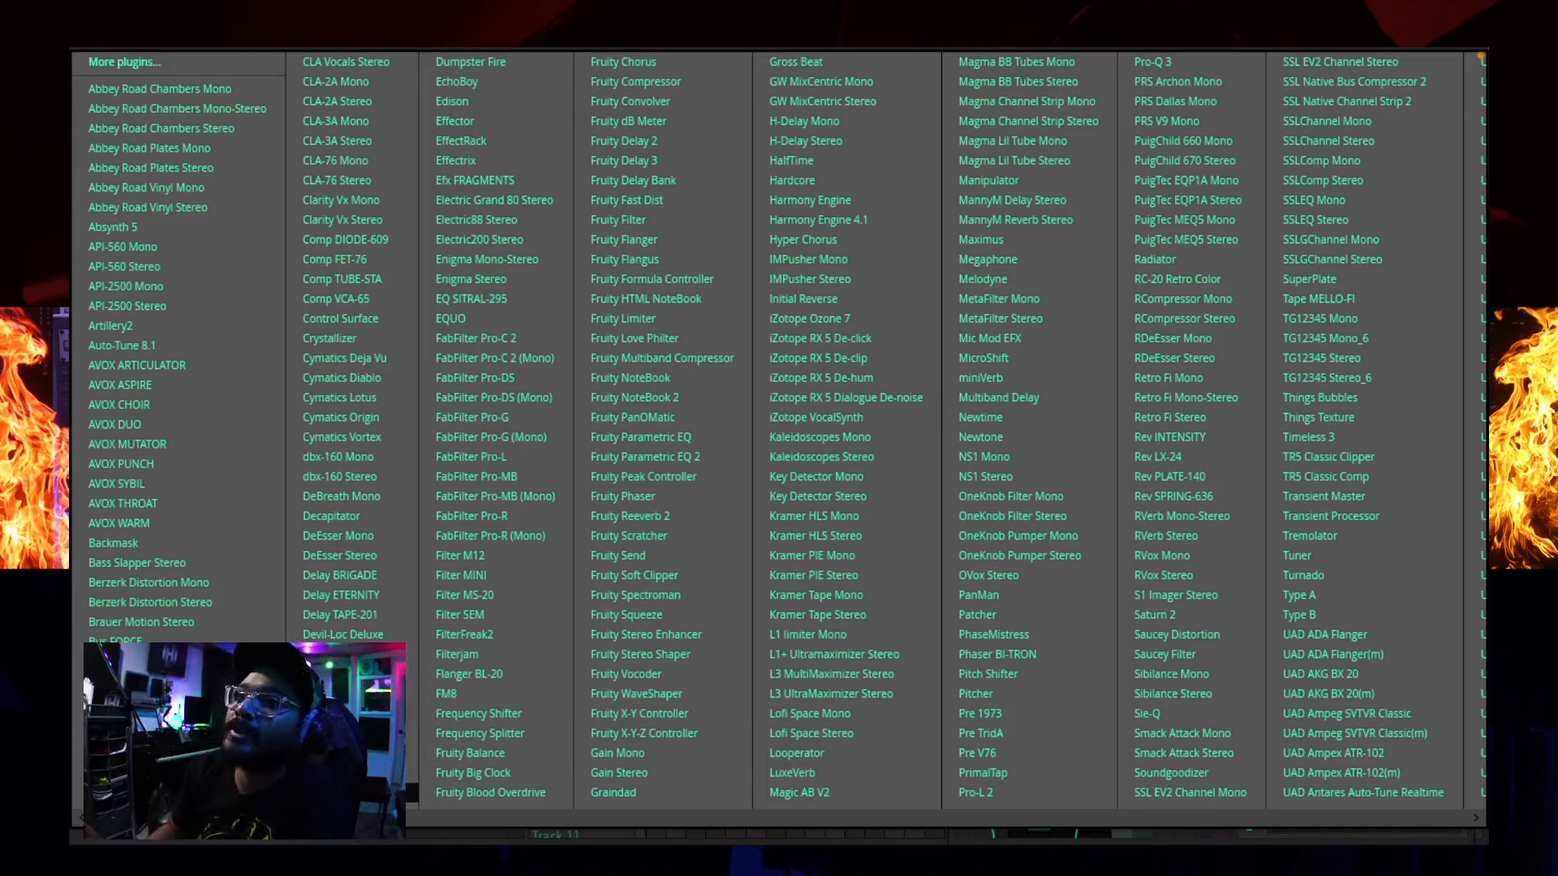
{"action": "left_click", "coordinate": [341, 693]}
{"action": "left_click", "coordinate": [712, 316]}
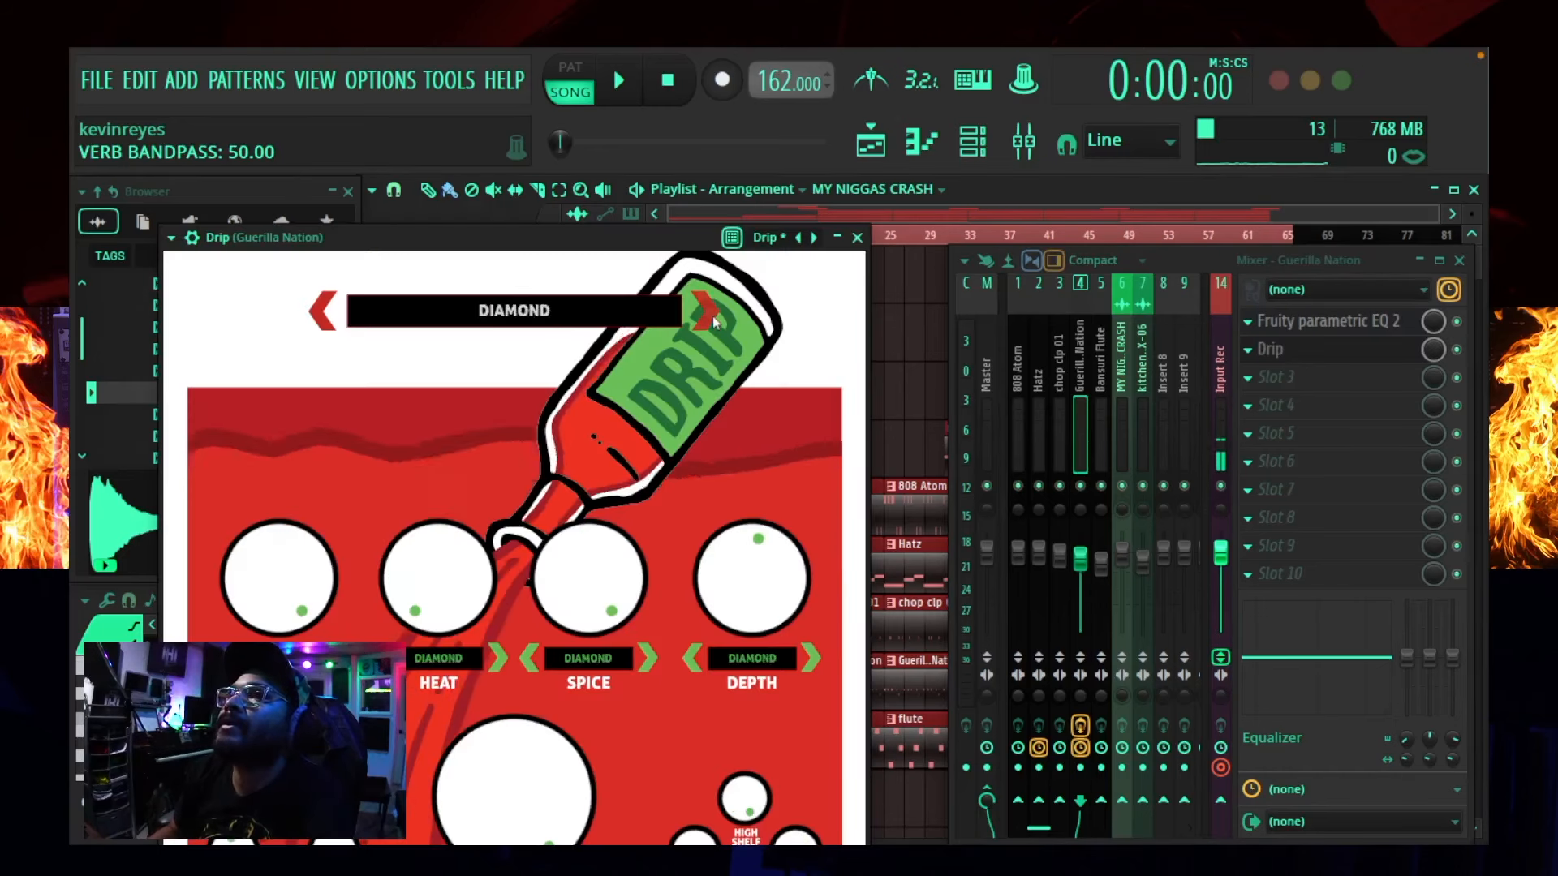
{"action": "left_click", "coordinate": [713, 317]}
{"action": "left_click", "coordinate": [323, 313]}
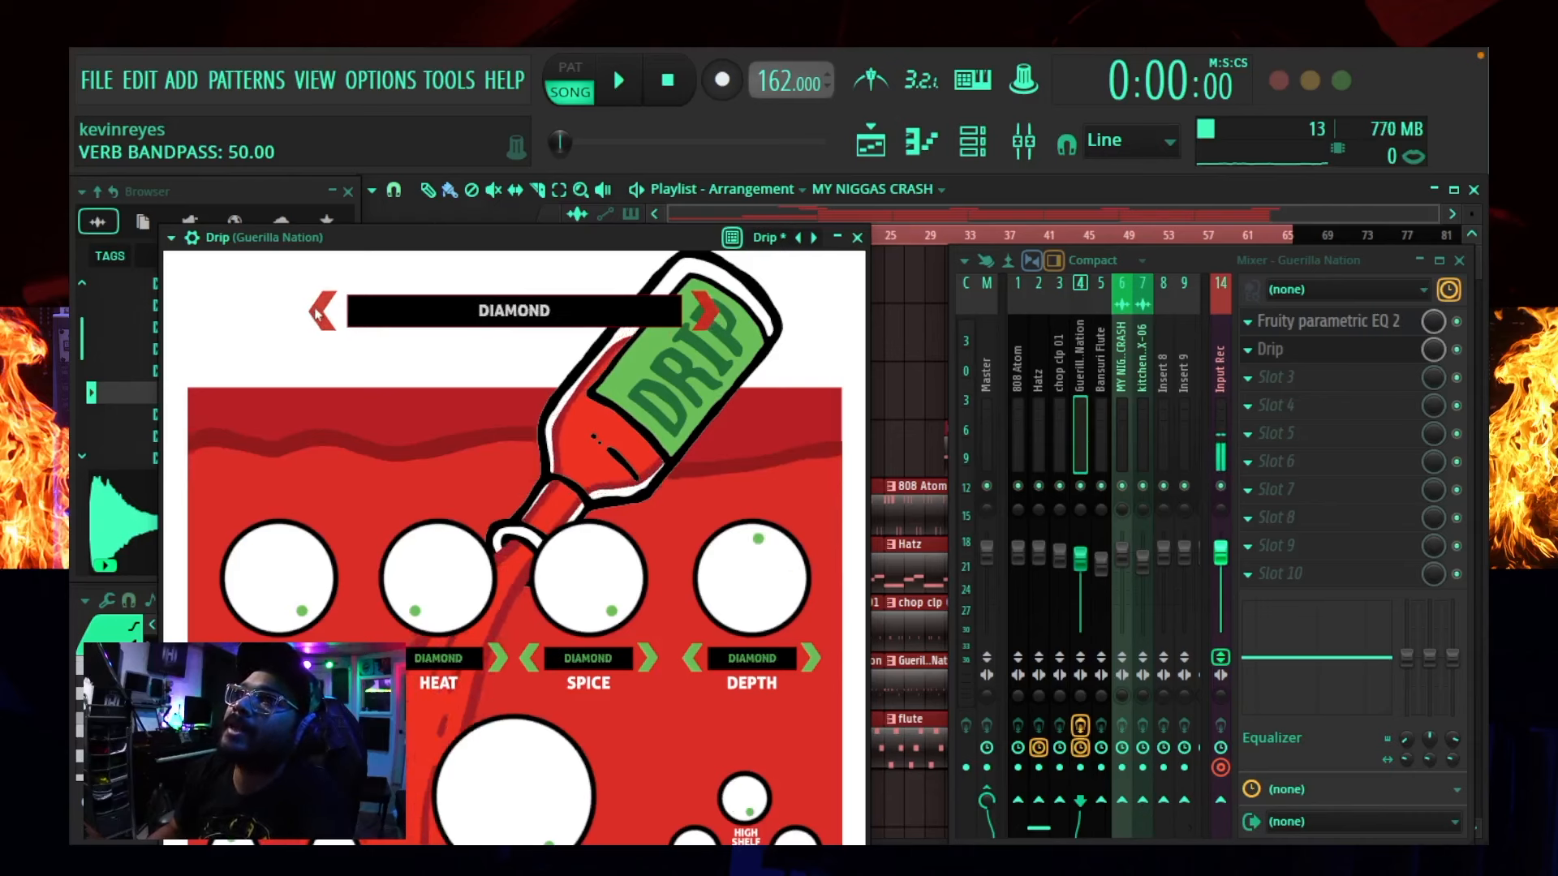
{"action": "left_click", "coordinate": [857, 238]}
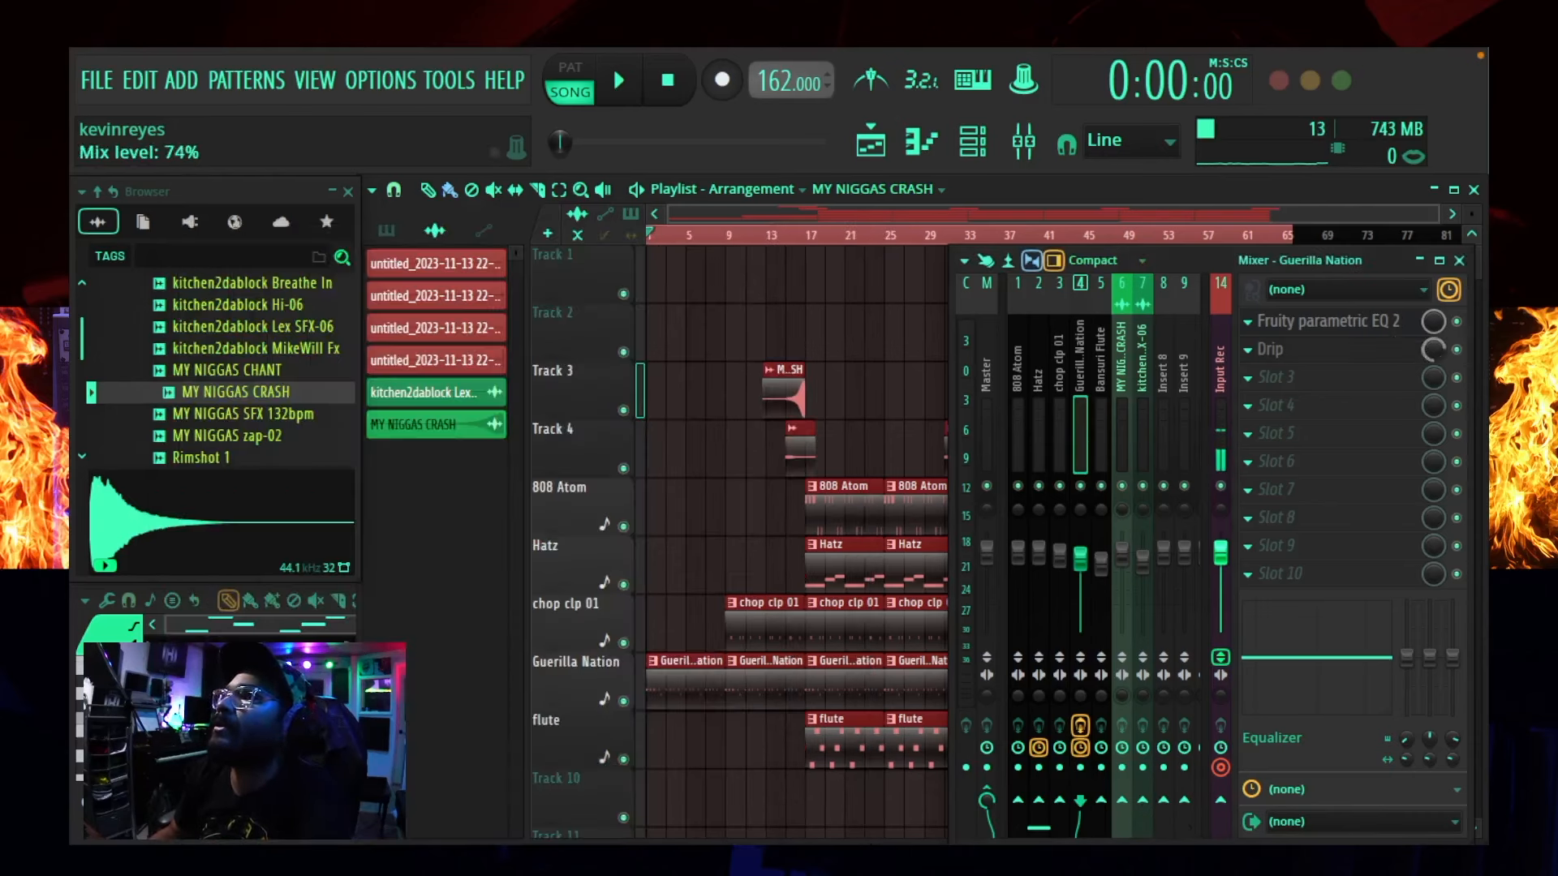
{"action": "key", "text": "space"}
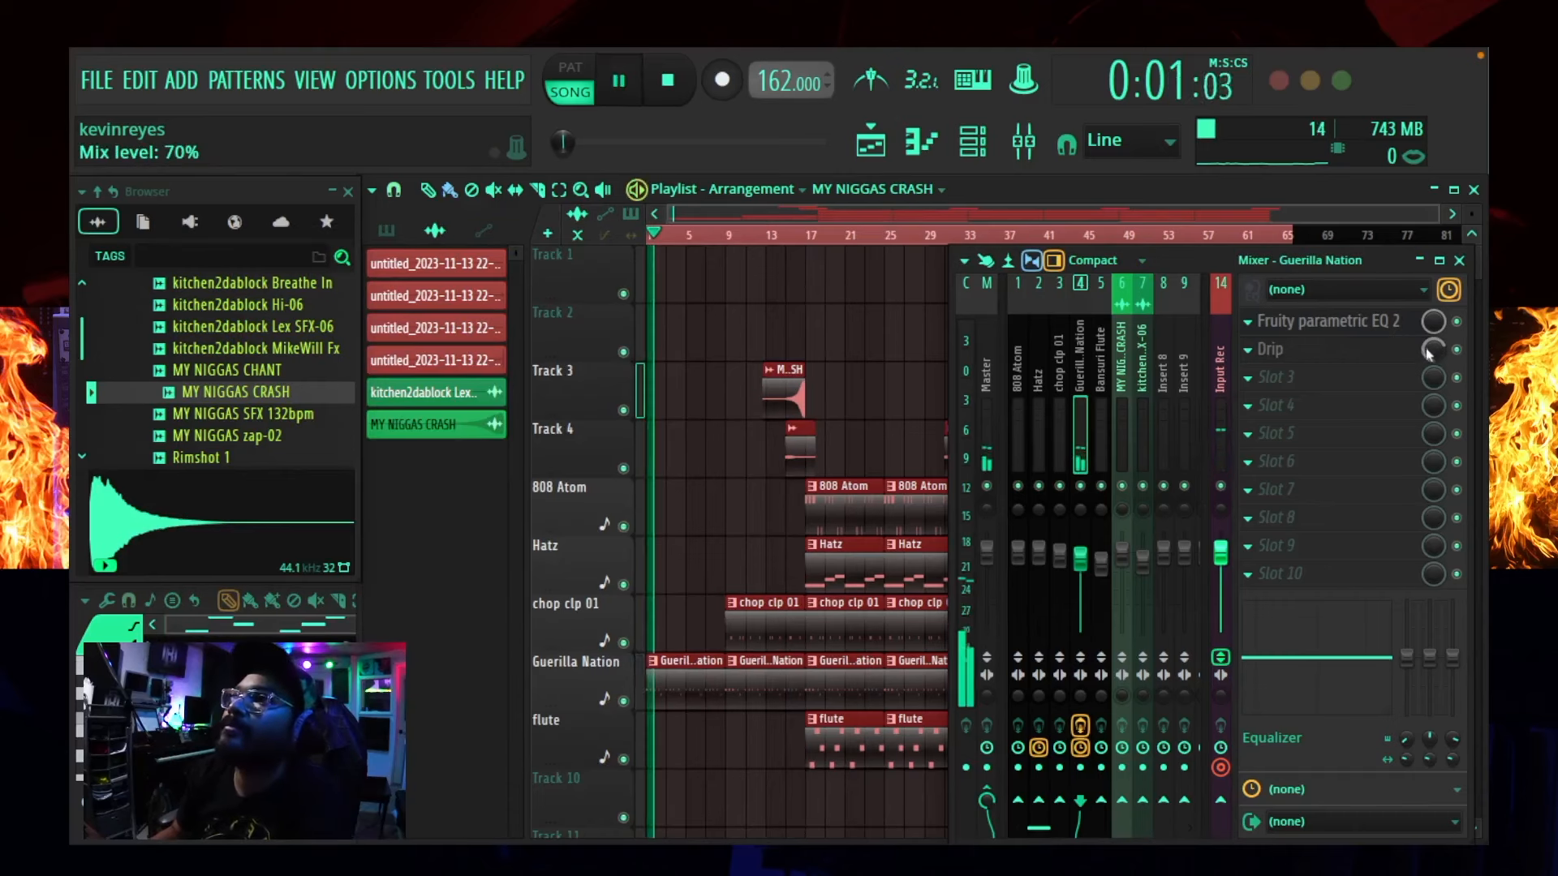
{"action": "key", "text": "space"}
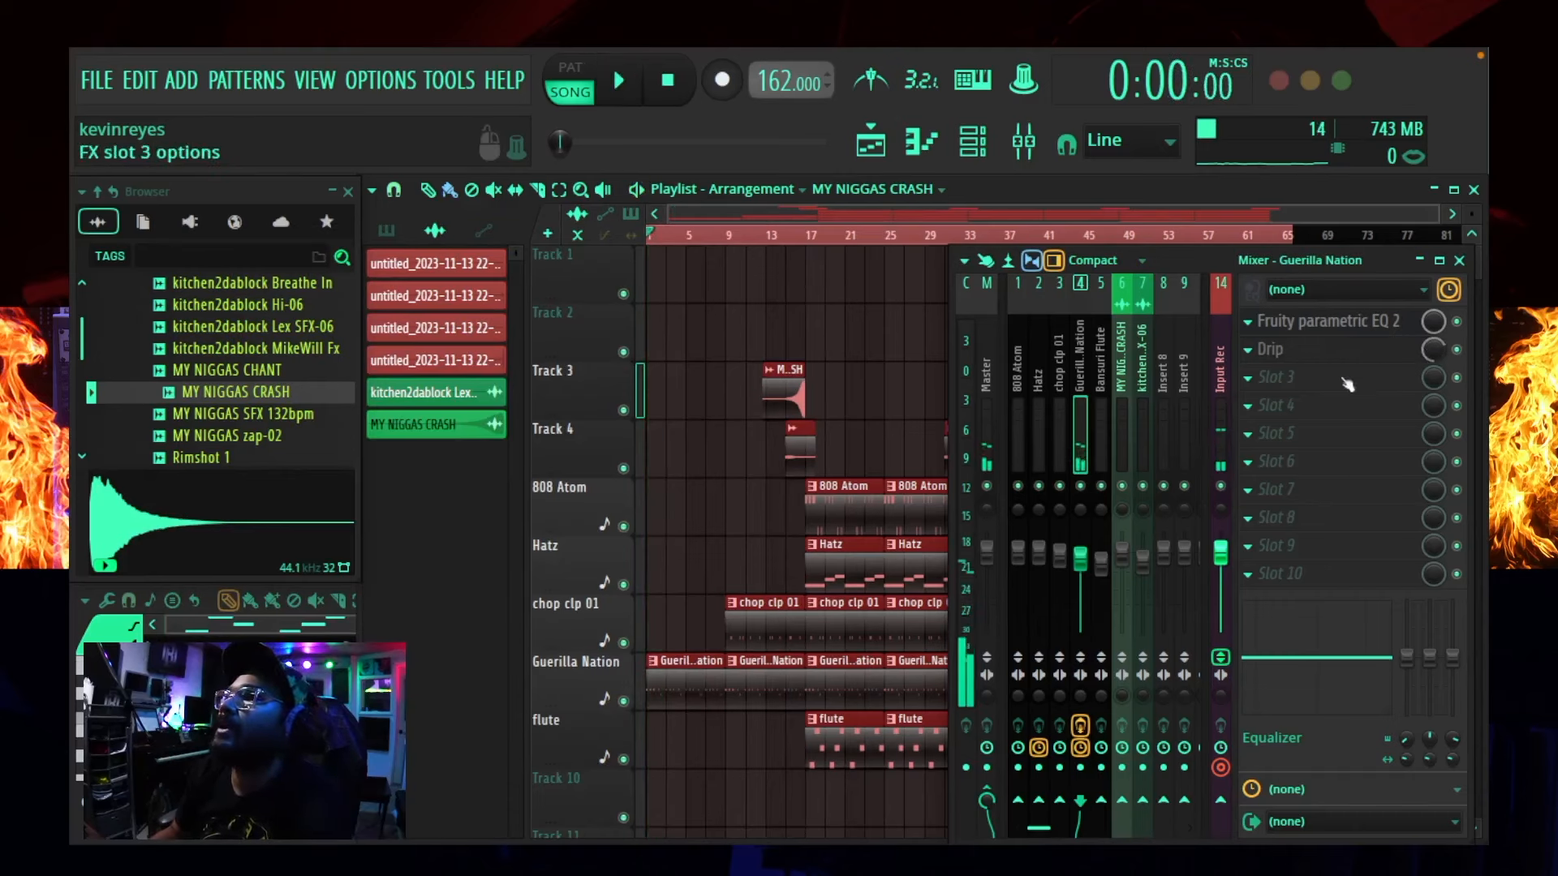
- Add Chorus JUN-6 with its Default preset to slot 3 of the Guerilla Nation mixer track
{"action": "left_click", "coordinate": [1298, 377]}
{"action": "left_click", "coordinate": [130, 780]}
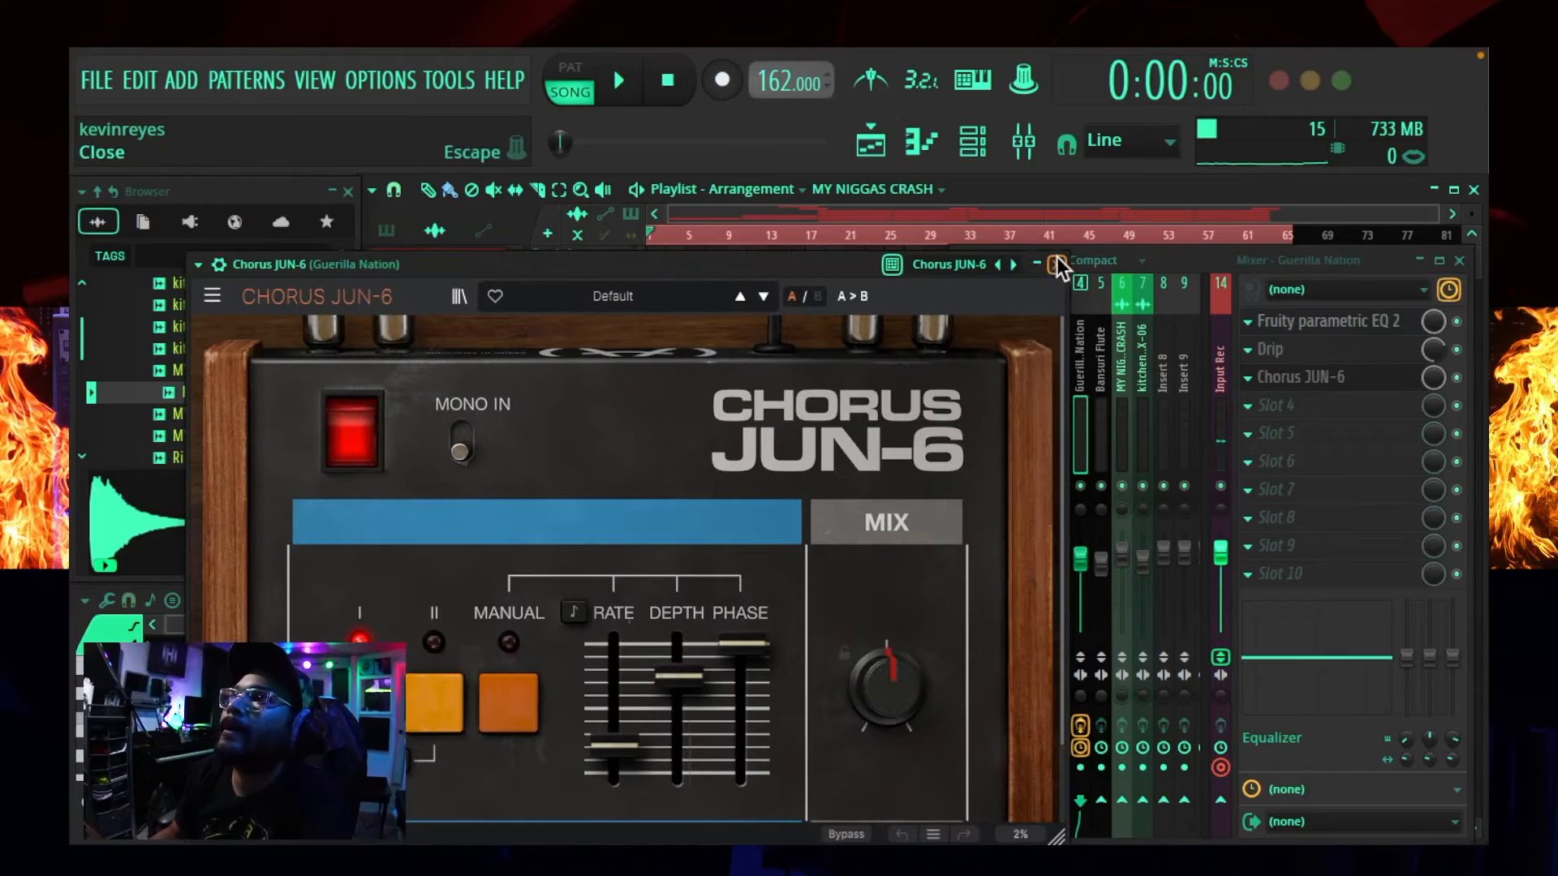
{"action": "left_click", "coordinate": [1055, 263]}
- Add CLA-2A Stereo to slot 4 with gain about 46.5, peak reduction about 51, analog 60Hz and mix 84.6
{"action": "left_click", "coordinate": [1299, 405]}
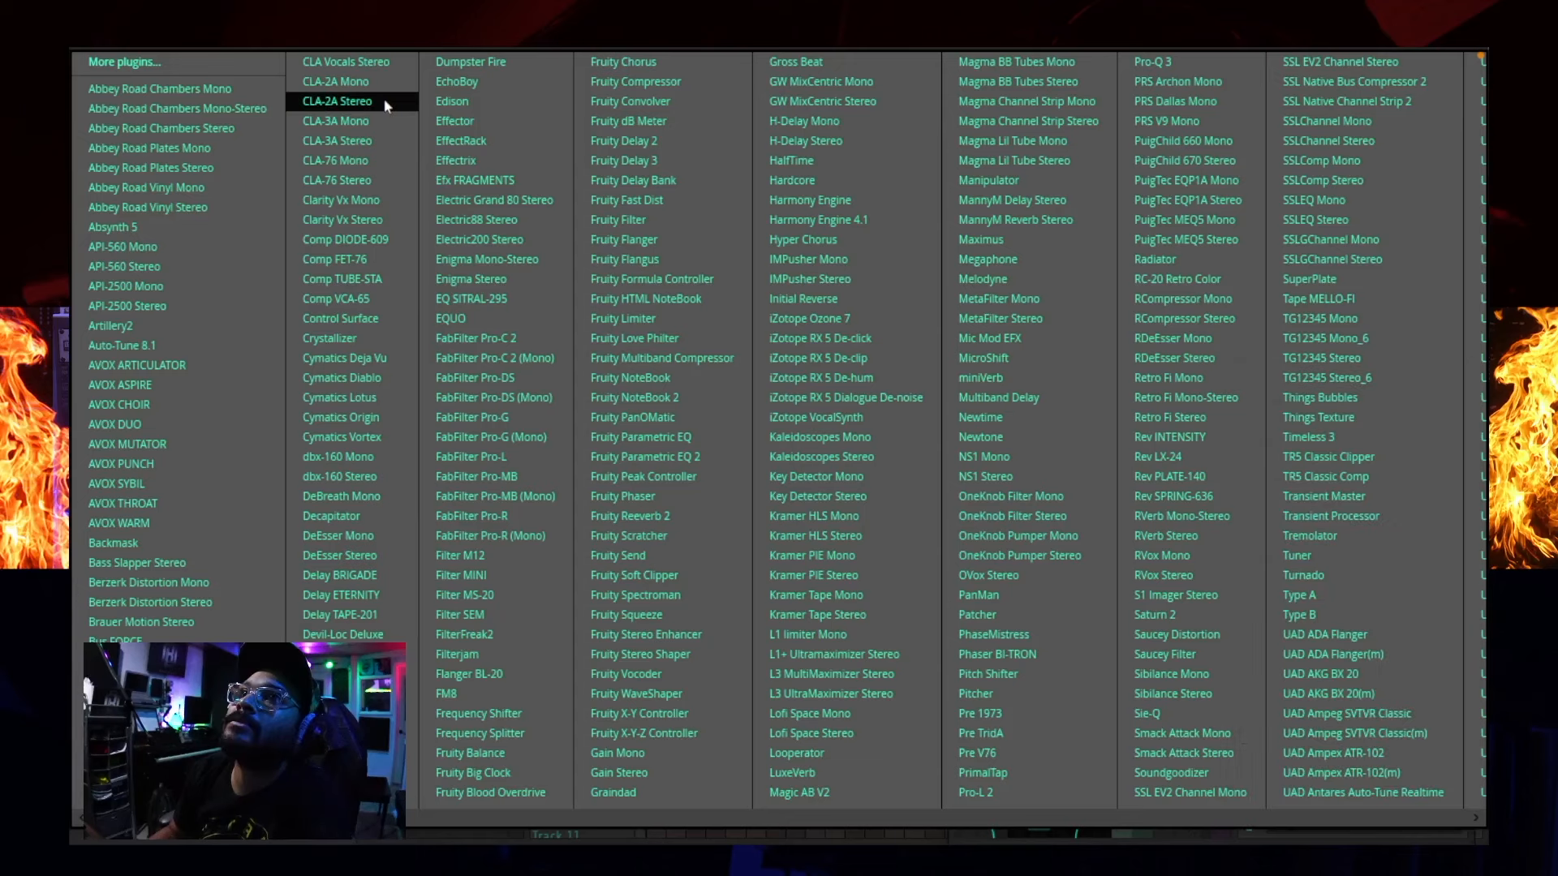
{"action": "left_click", "coordinate": [387, 106]}
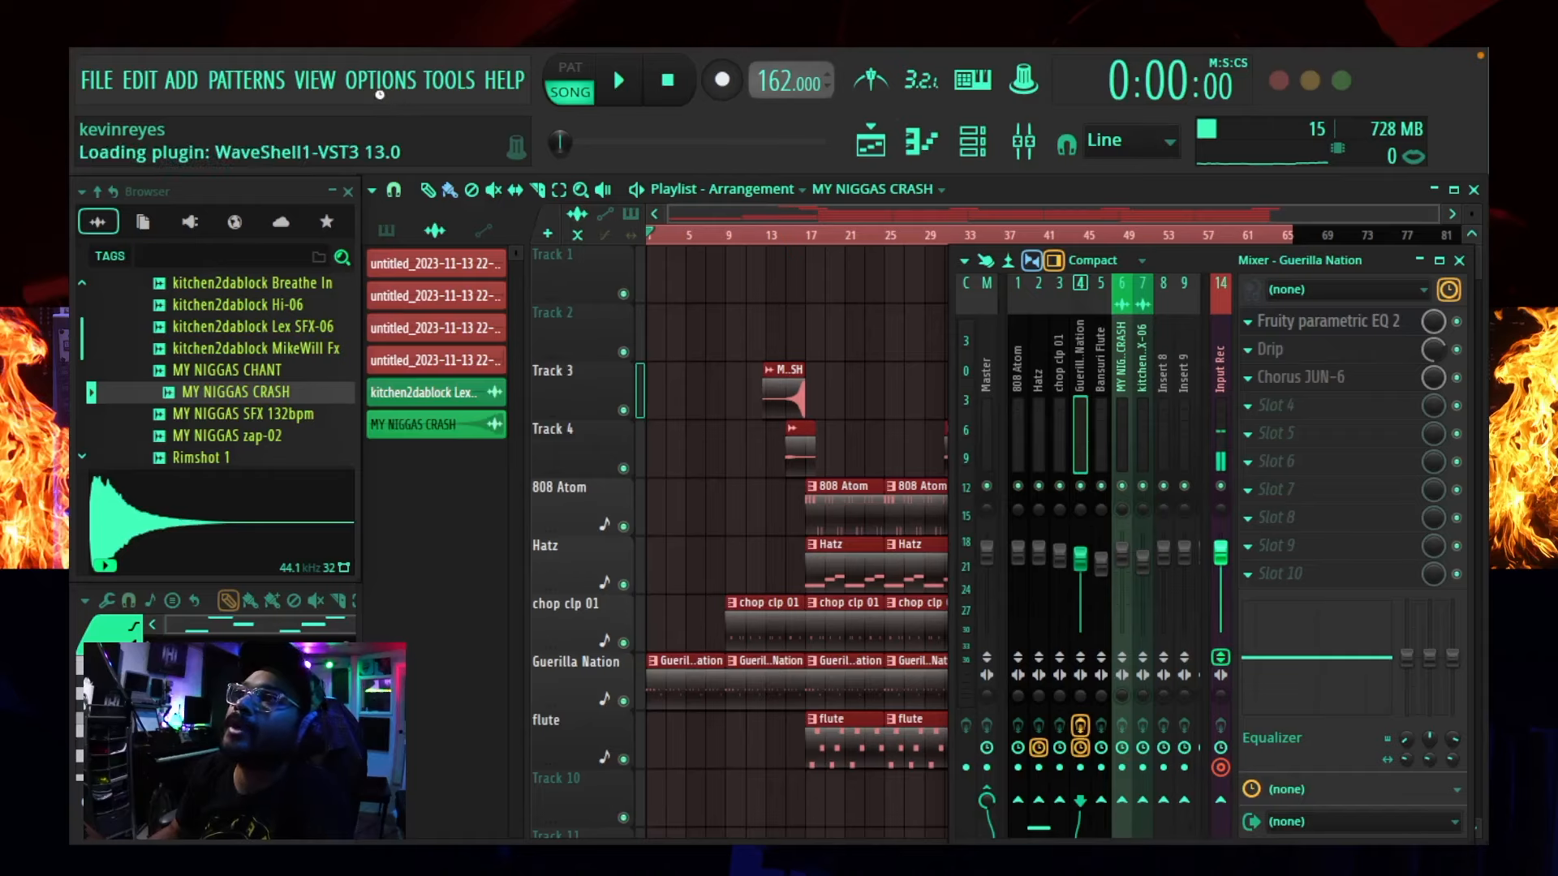
{"action": "left_click", "coordinate": [1350, 375]}
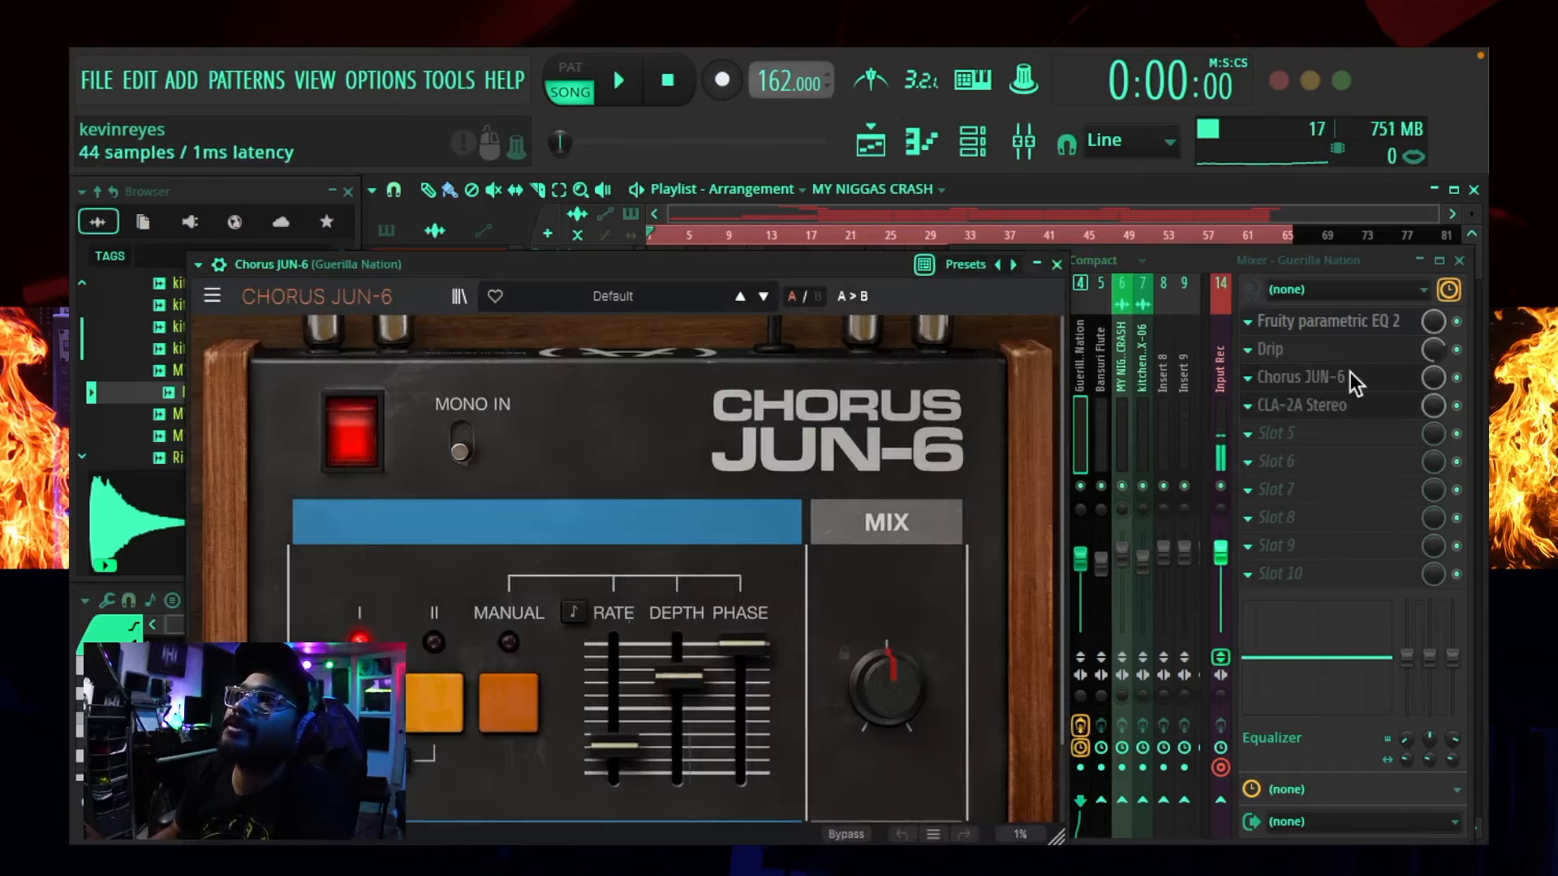
{"action": "left_click_drag", "start_coordinate": [405, 435], "coordinate": [405, 430]}
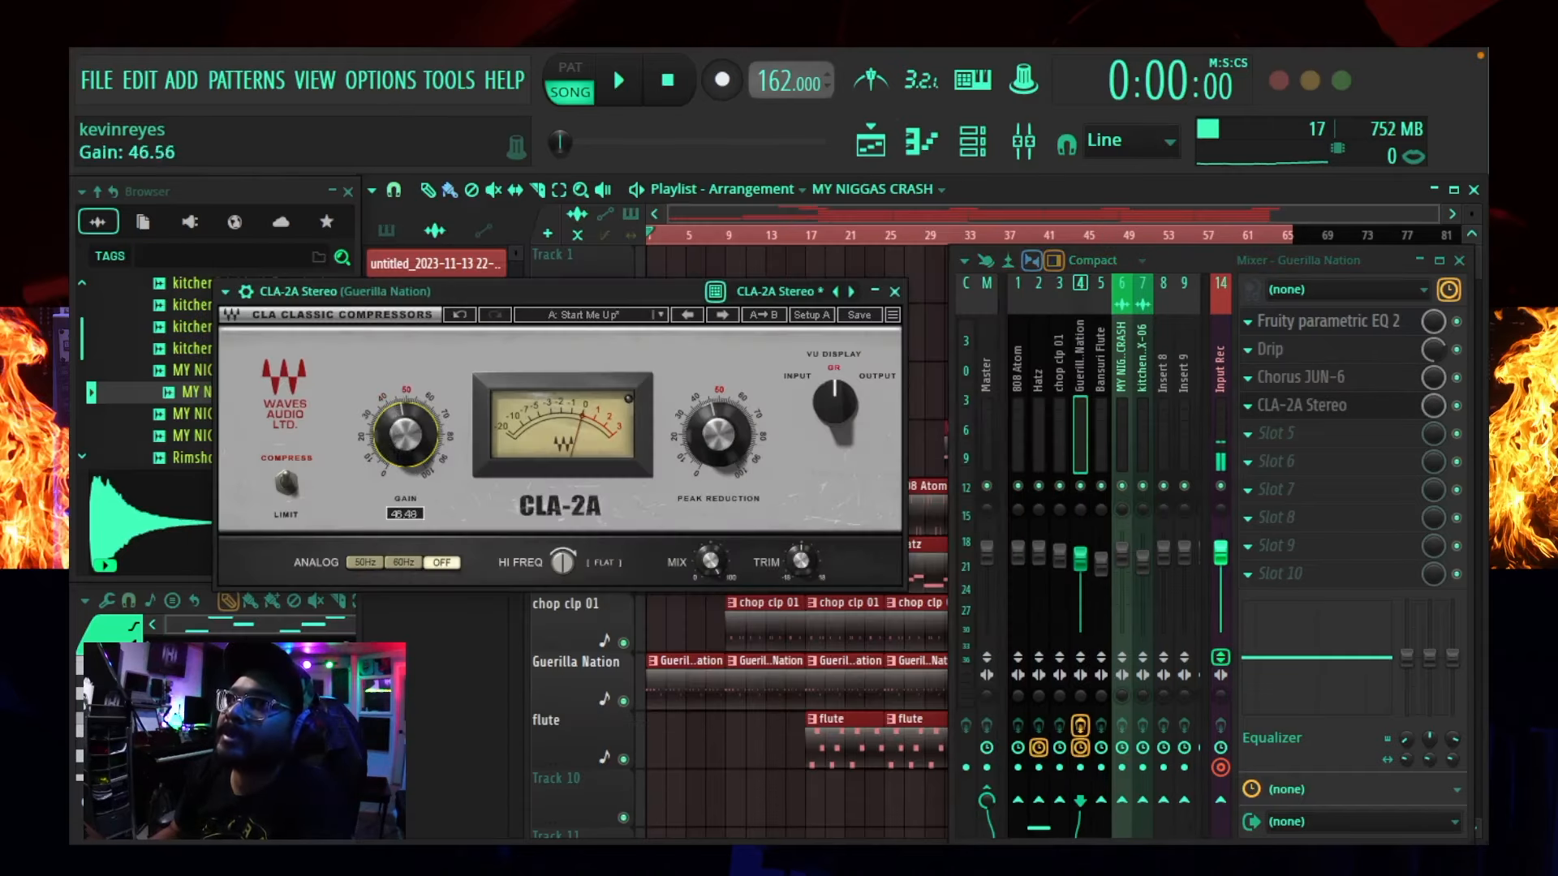
{"action": "left_click_drag", "start_coordinate": [722, 446], "coordinate": [722, 442]}
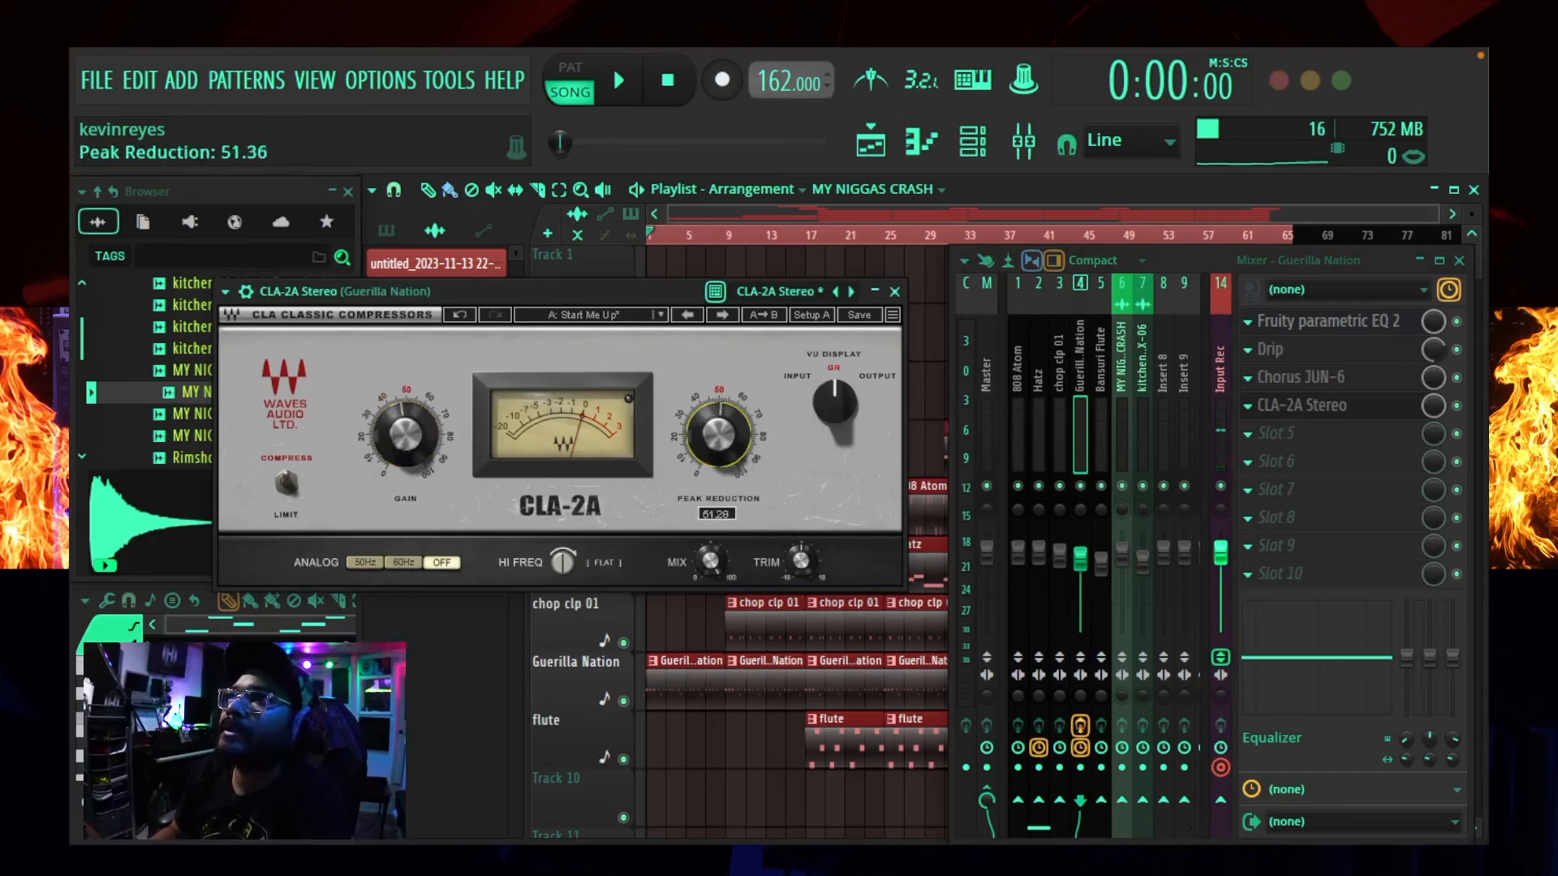
{"action": "left_click", "coordinate": [403, 562]}
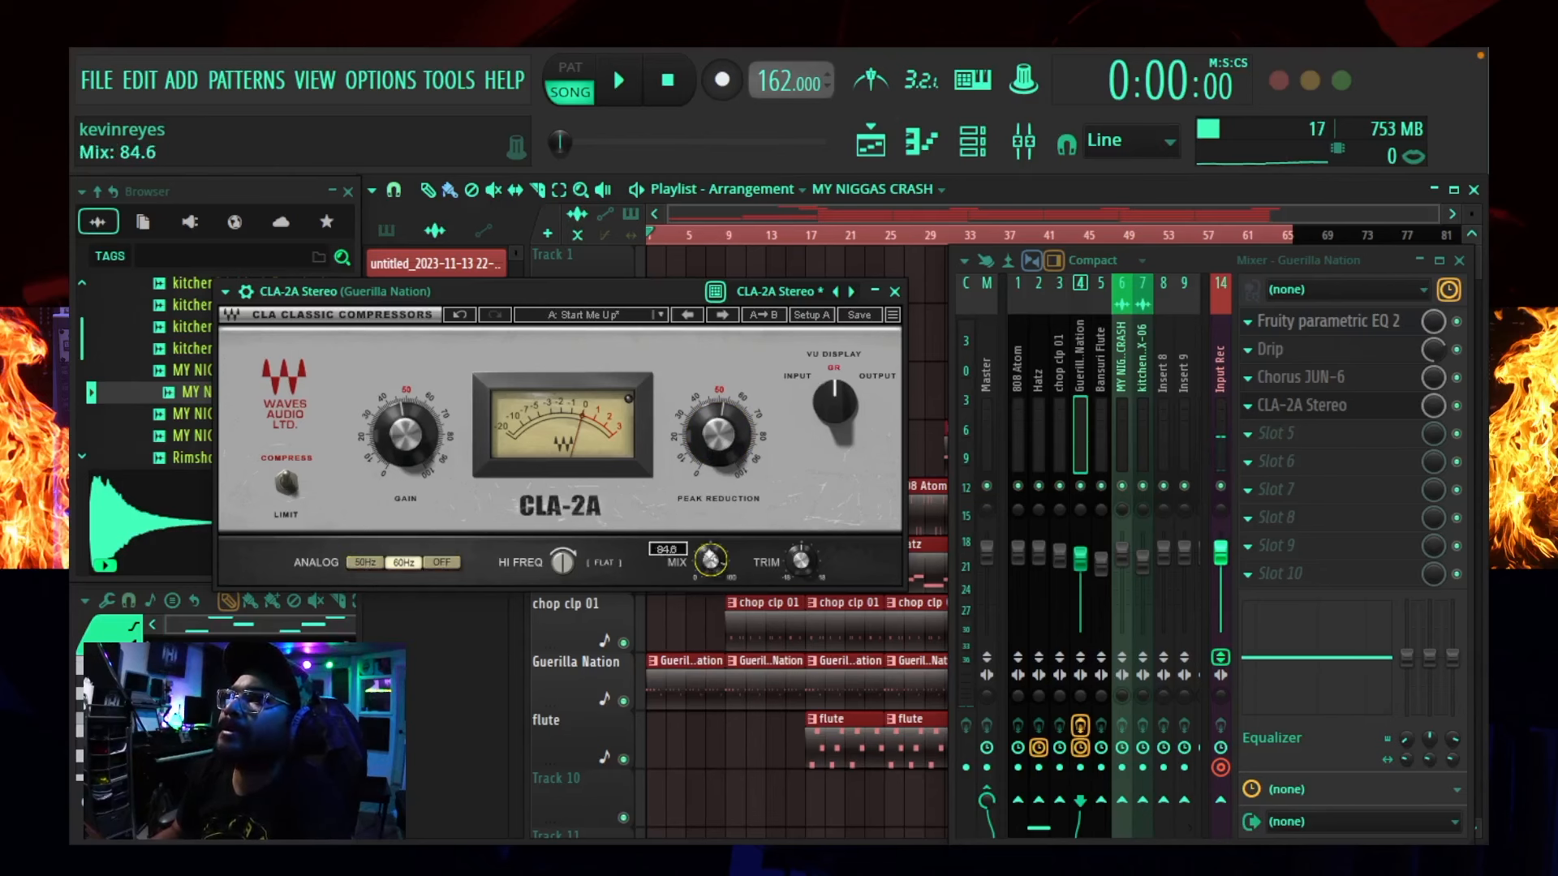
{"action": "left_click", "coordinate": [894, 291]}
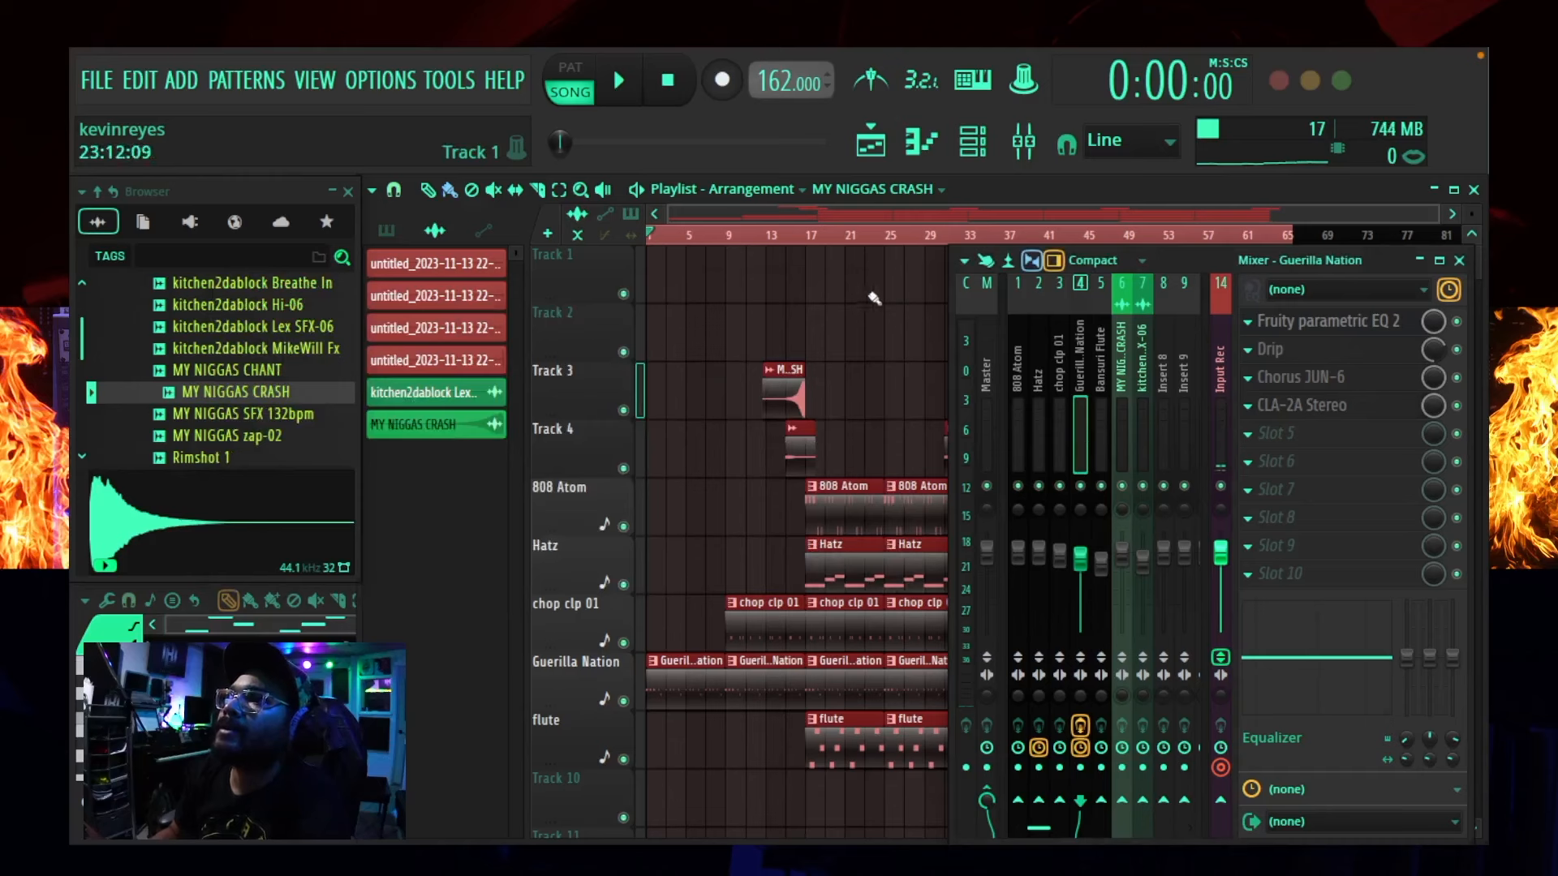
- Play the arrangement from the start to hear the new effect chain on Guerilla Nation
{"action": "key", "text": "space"}
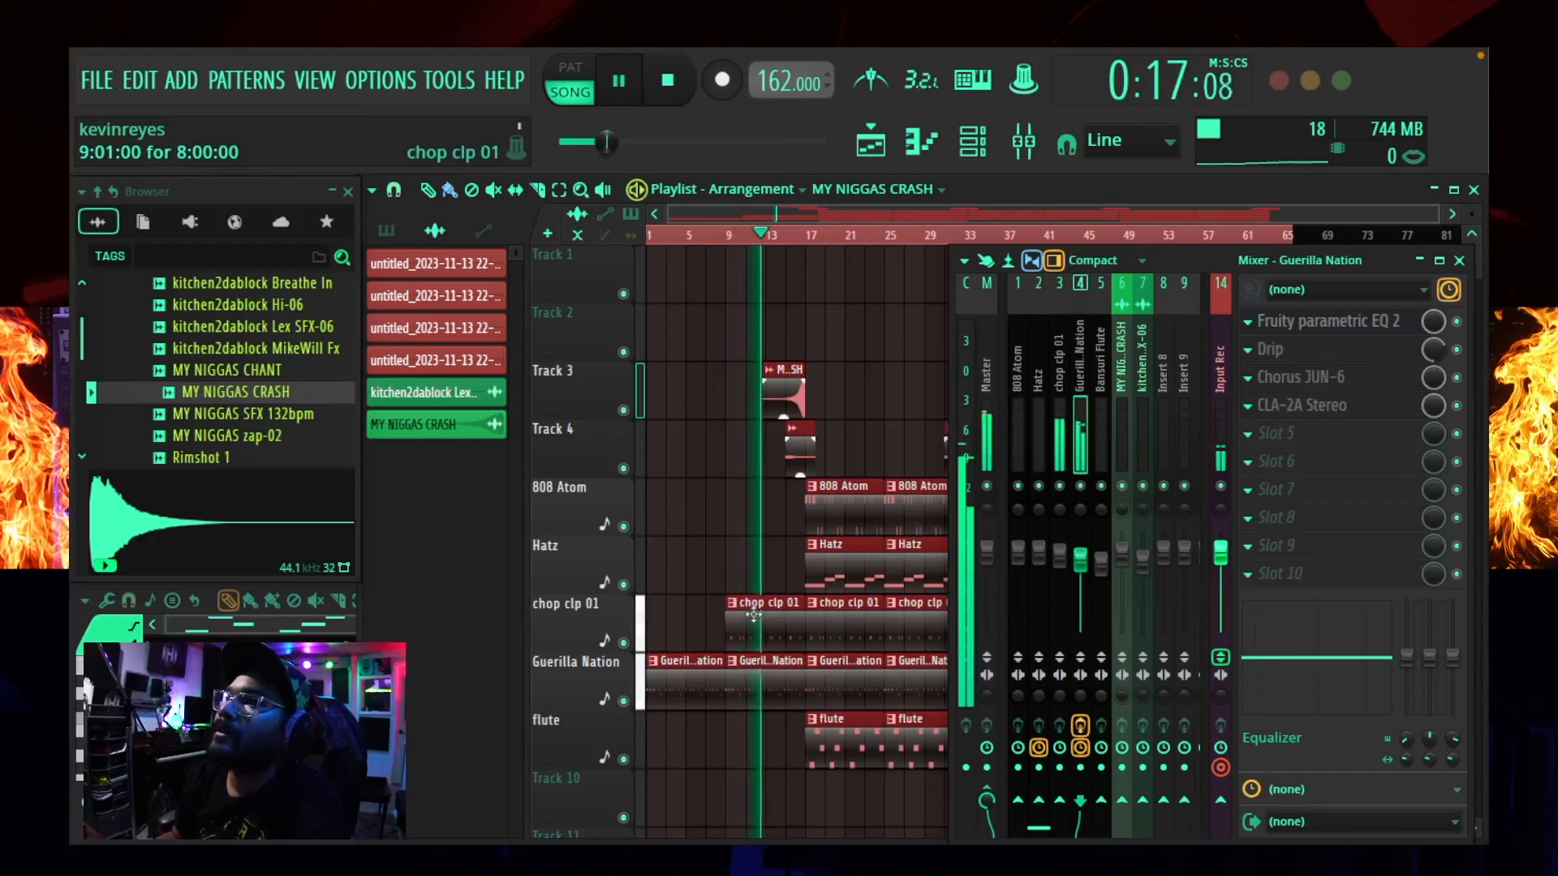
{"action": "key", "text": "space"}
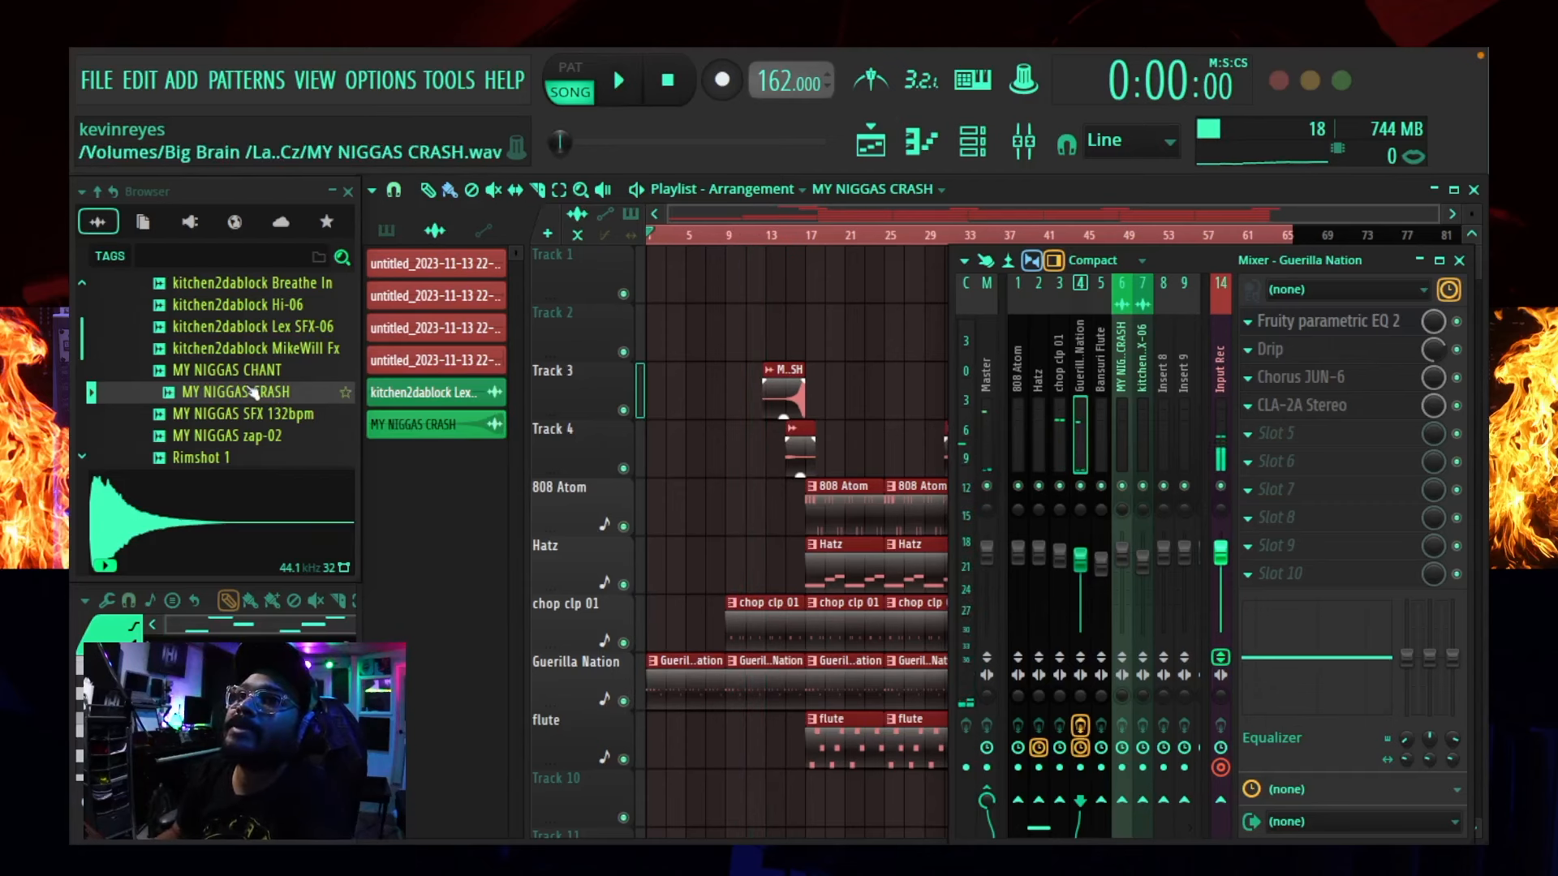
{"action": "scroll", "coordinate": [252, 392], "scroll_direction": "up", "scroll_amount": 1}
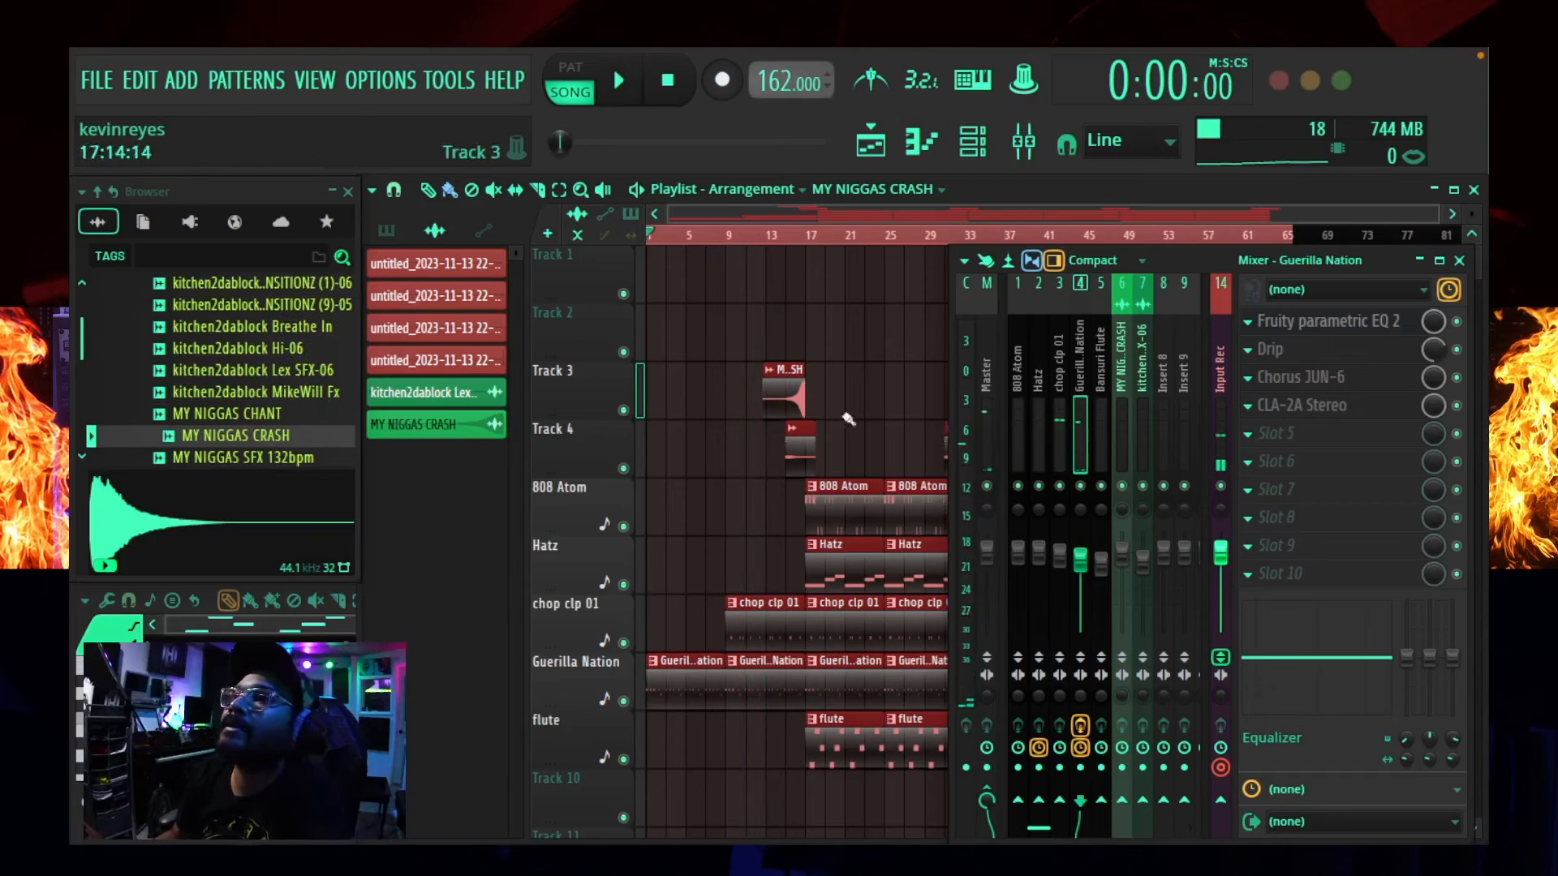
- Add Fruity Reeverb 2 to slot 1 of the chop clp 01 mixer track
{"action": "left_click", "coordinate": [1062, 381]}
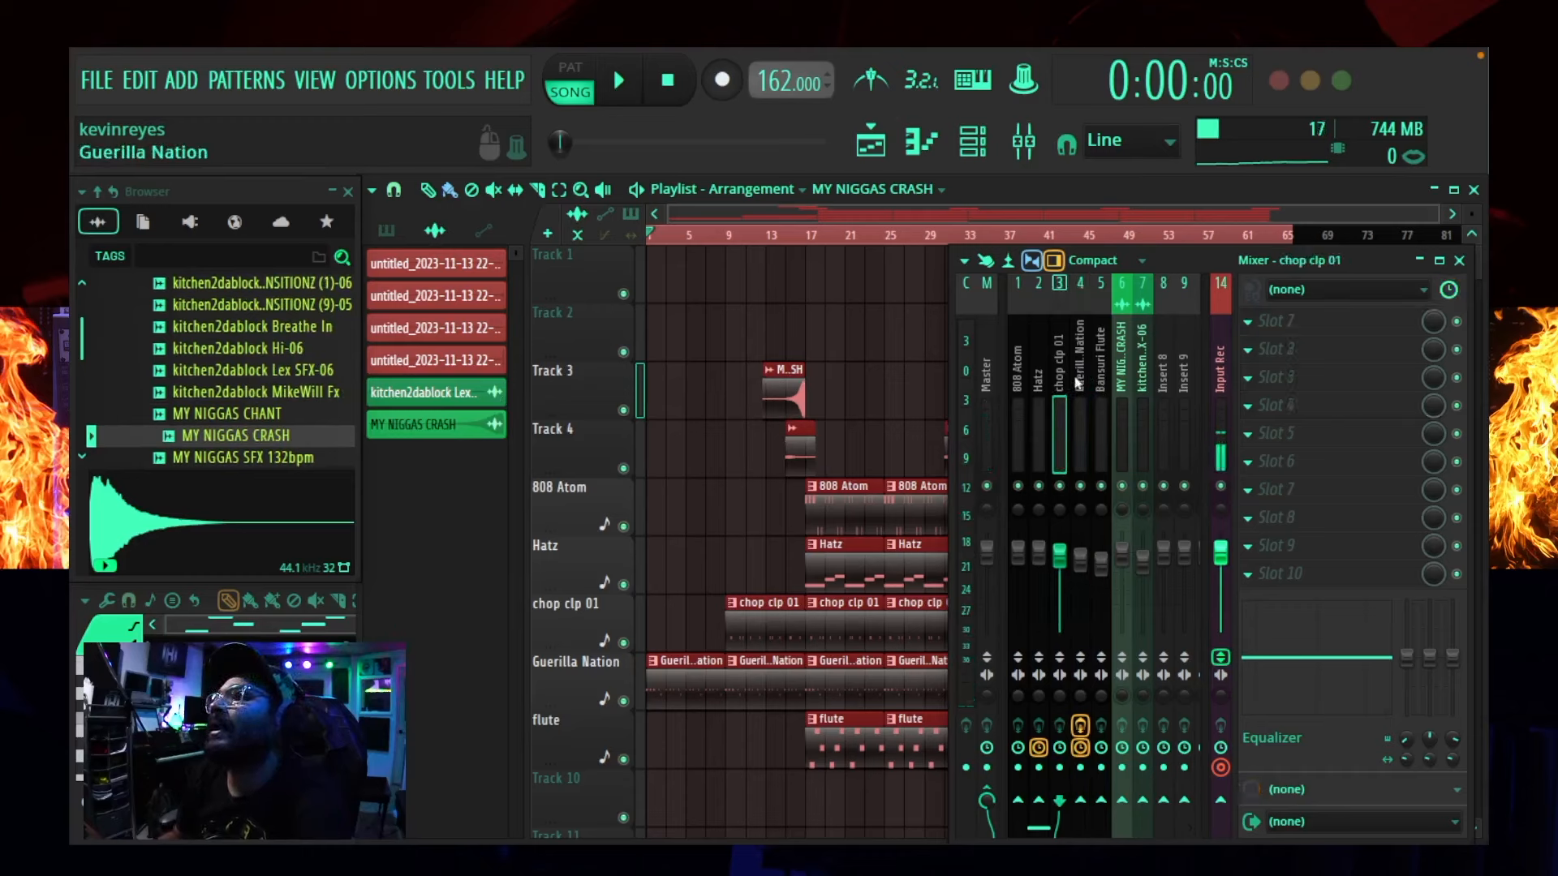
{"action": "left_click", "coordinate": [1314, 324]}
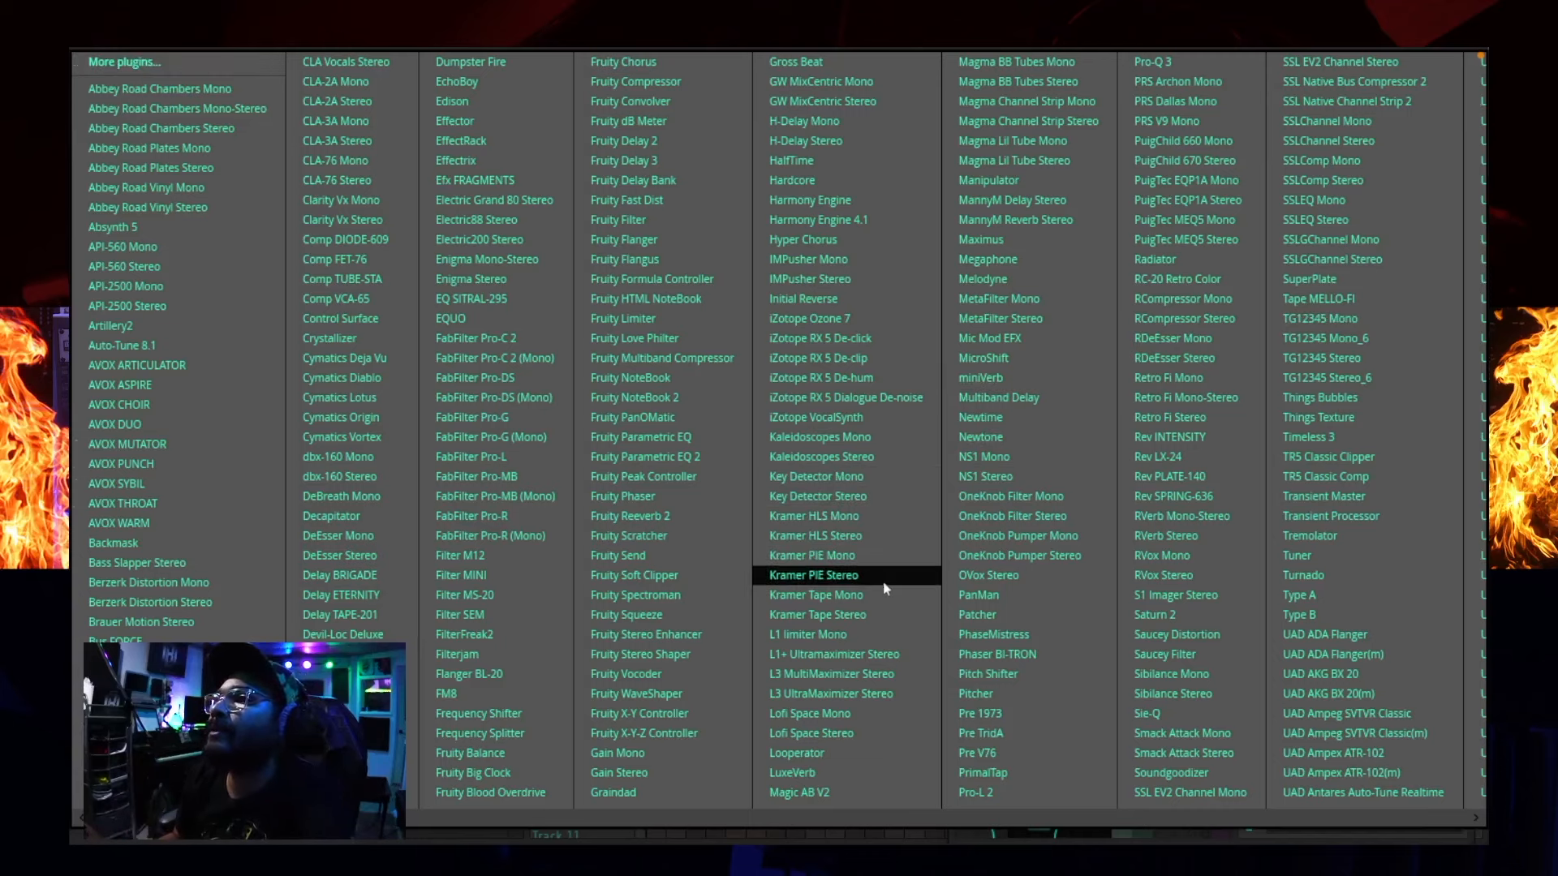
{"action": "scroll", "coordinate": [885, 588], "scroll_direction": "down", "scroll_amount": 5}
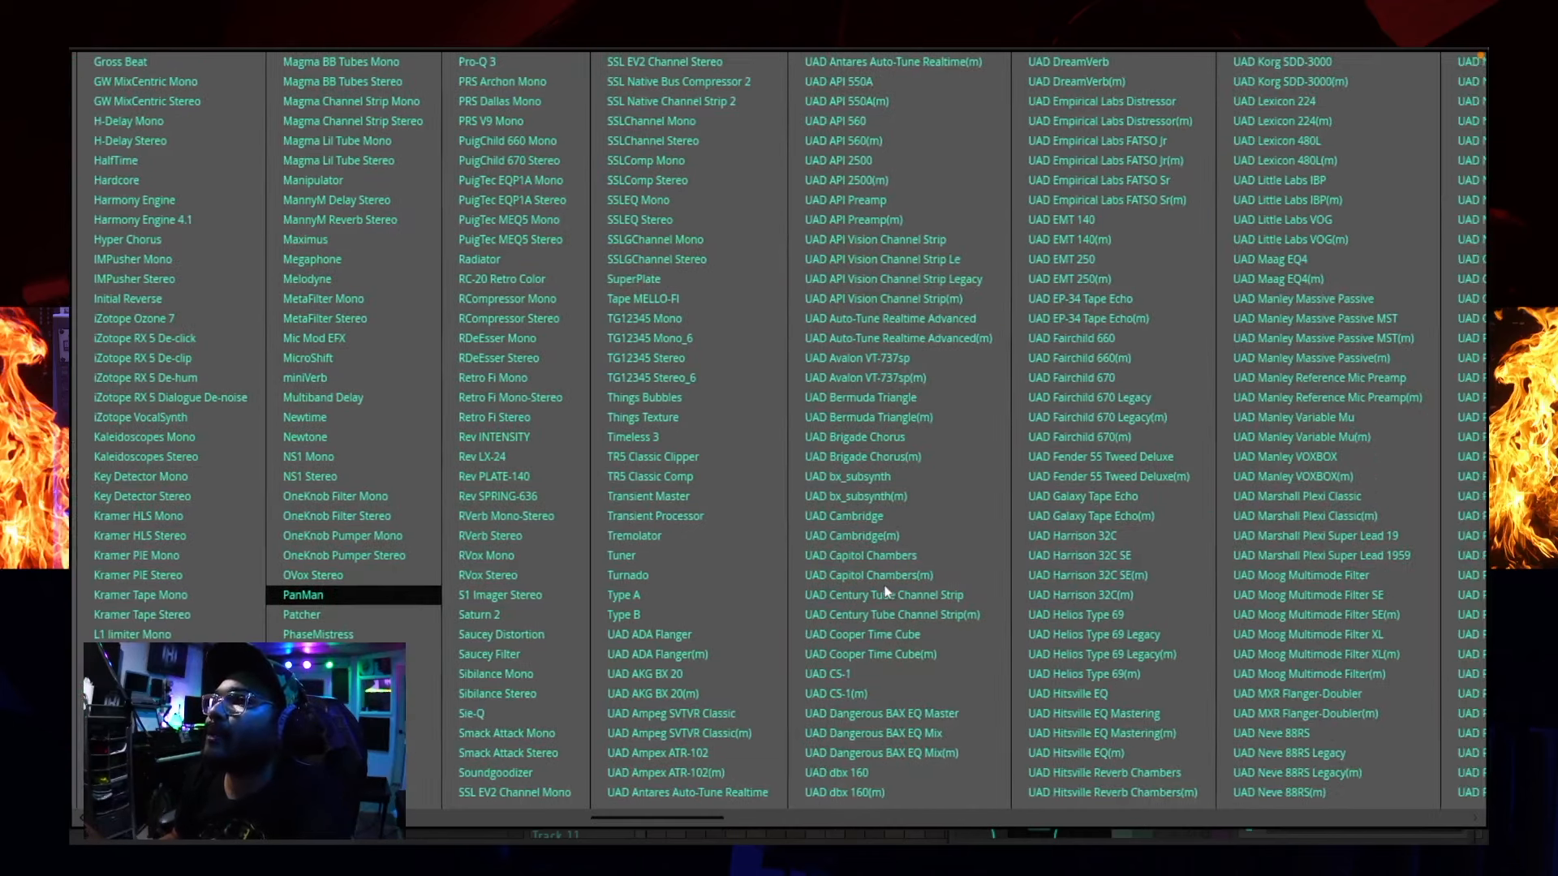
{"action": "scroll", "coordinate": [885, 590], "scroll_direction": "up", "scroll_amount": 3}
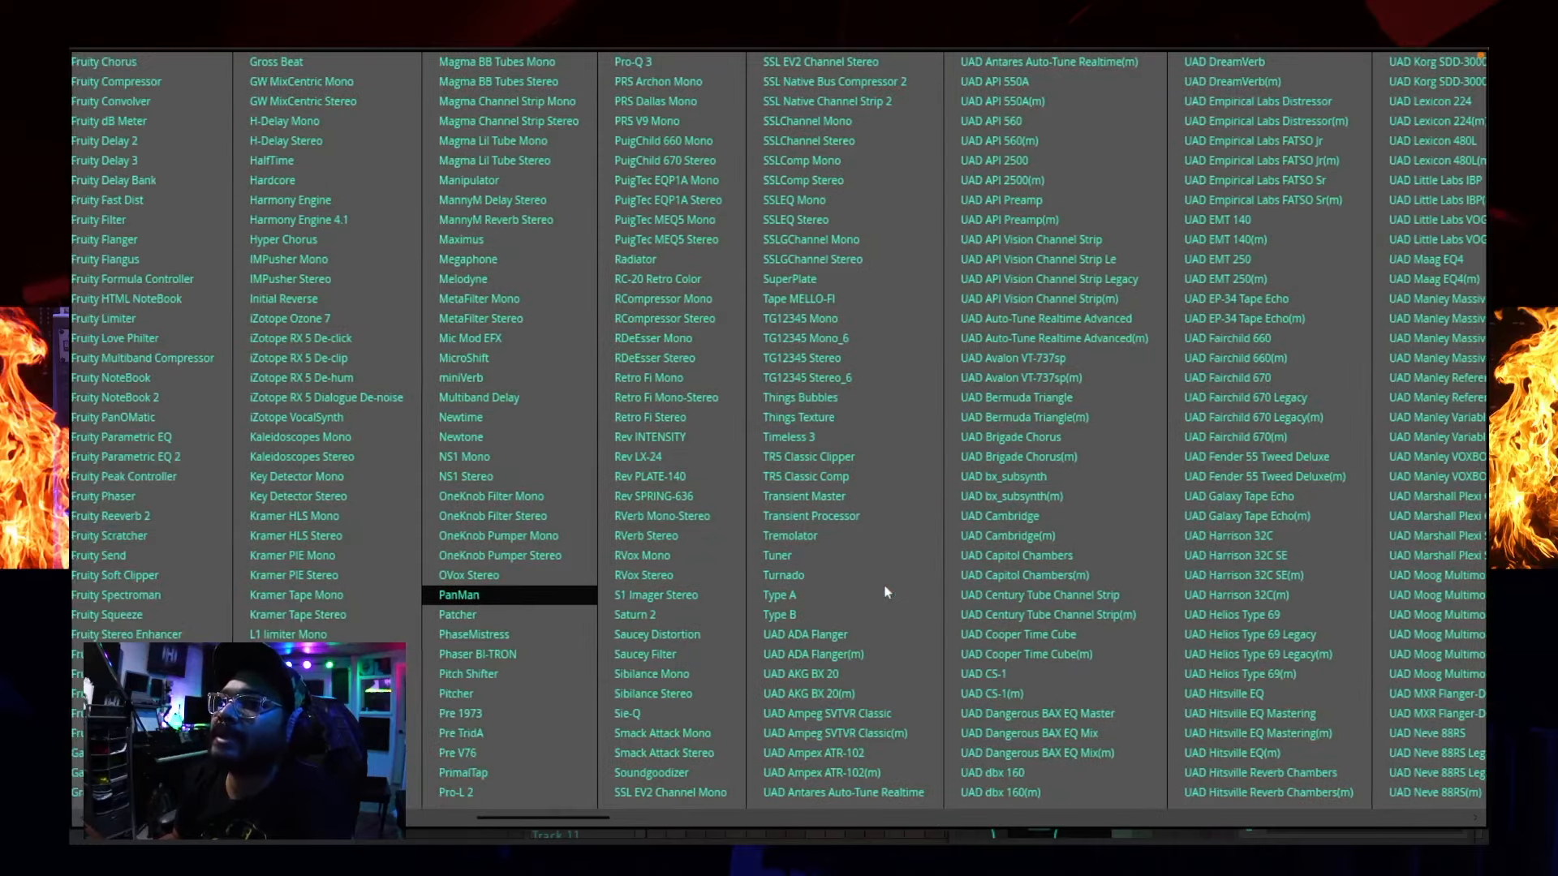
{"action": "scroll", "coordinate": [885, 590], "scroll_direction": "up", "scroll_amount": 3}
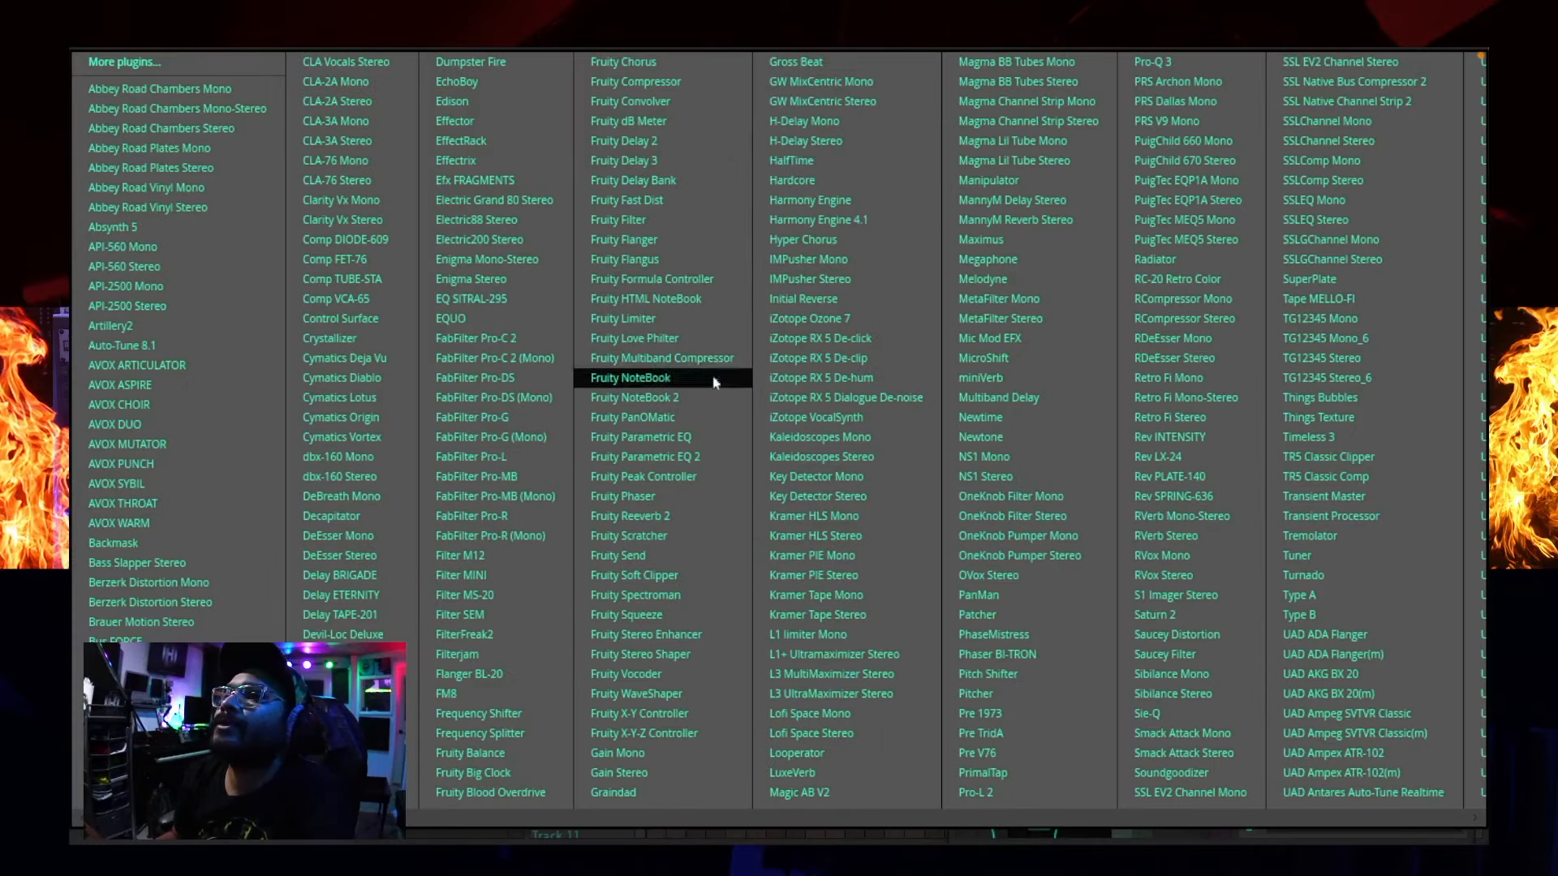
{"action": "left_click", "coordinate": [686, 524]}
{"action": "left_click_drag", "start_coordinate": [493, 280], "coordinate": [795, 297]}
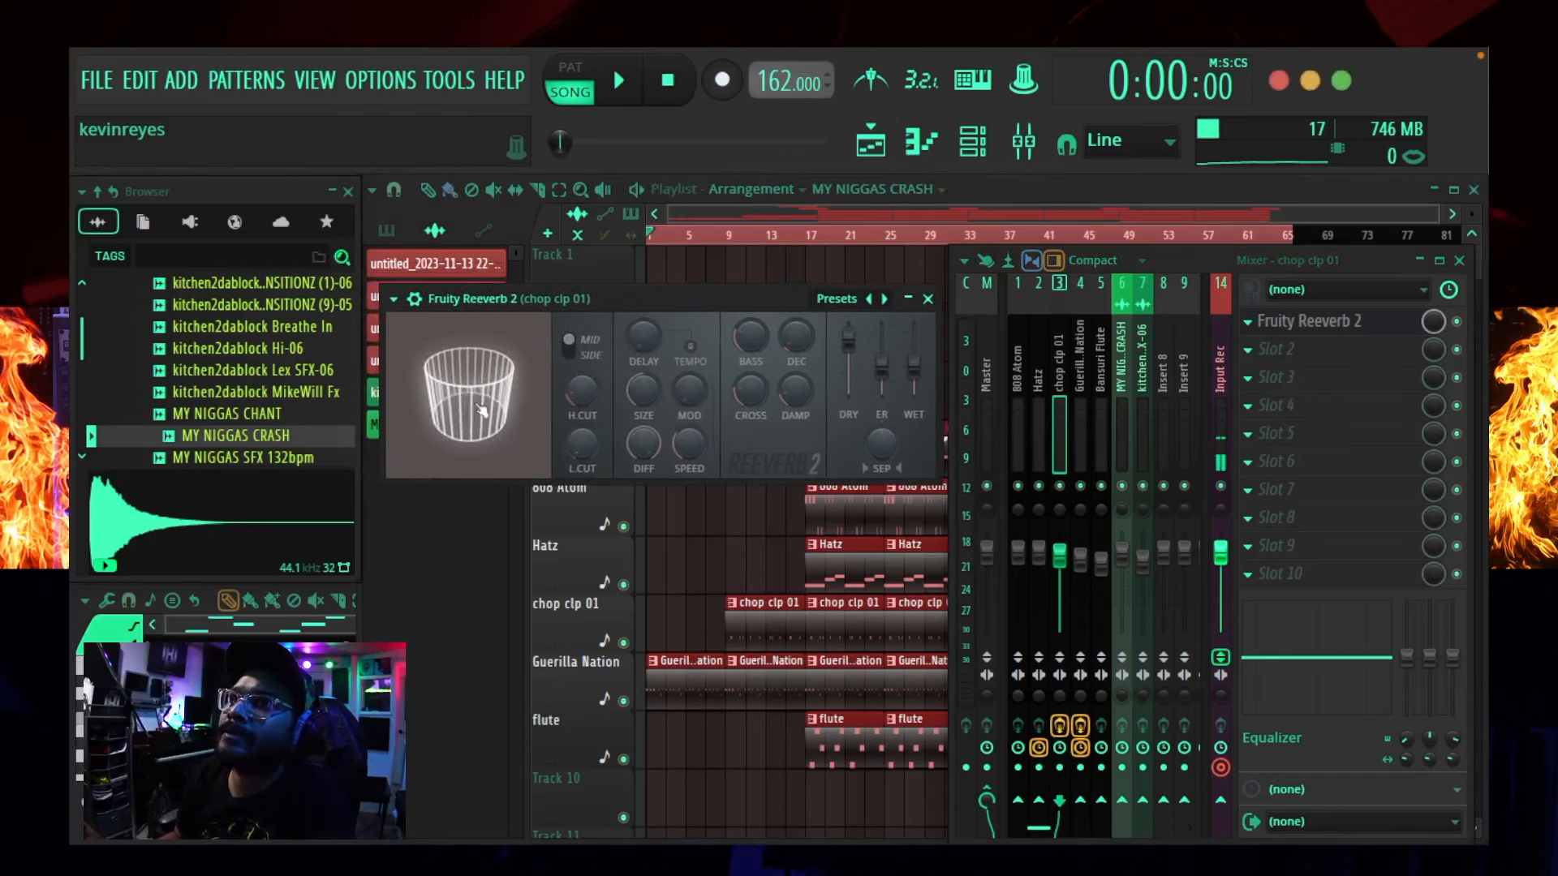
- Enlarge the reverb's room, raise its wet level to maximum, set the slot's mix level to 25% and play the result
{"action": "left_click_drag", "start_coordinate": [482, 410], "coordinate": [506, 478]}
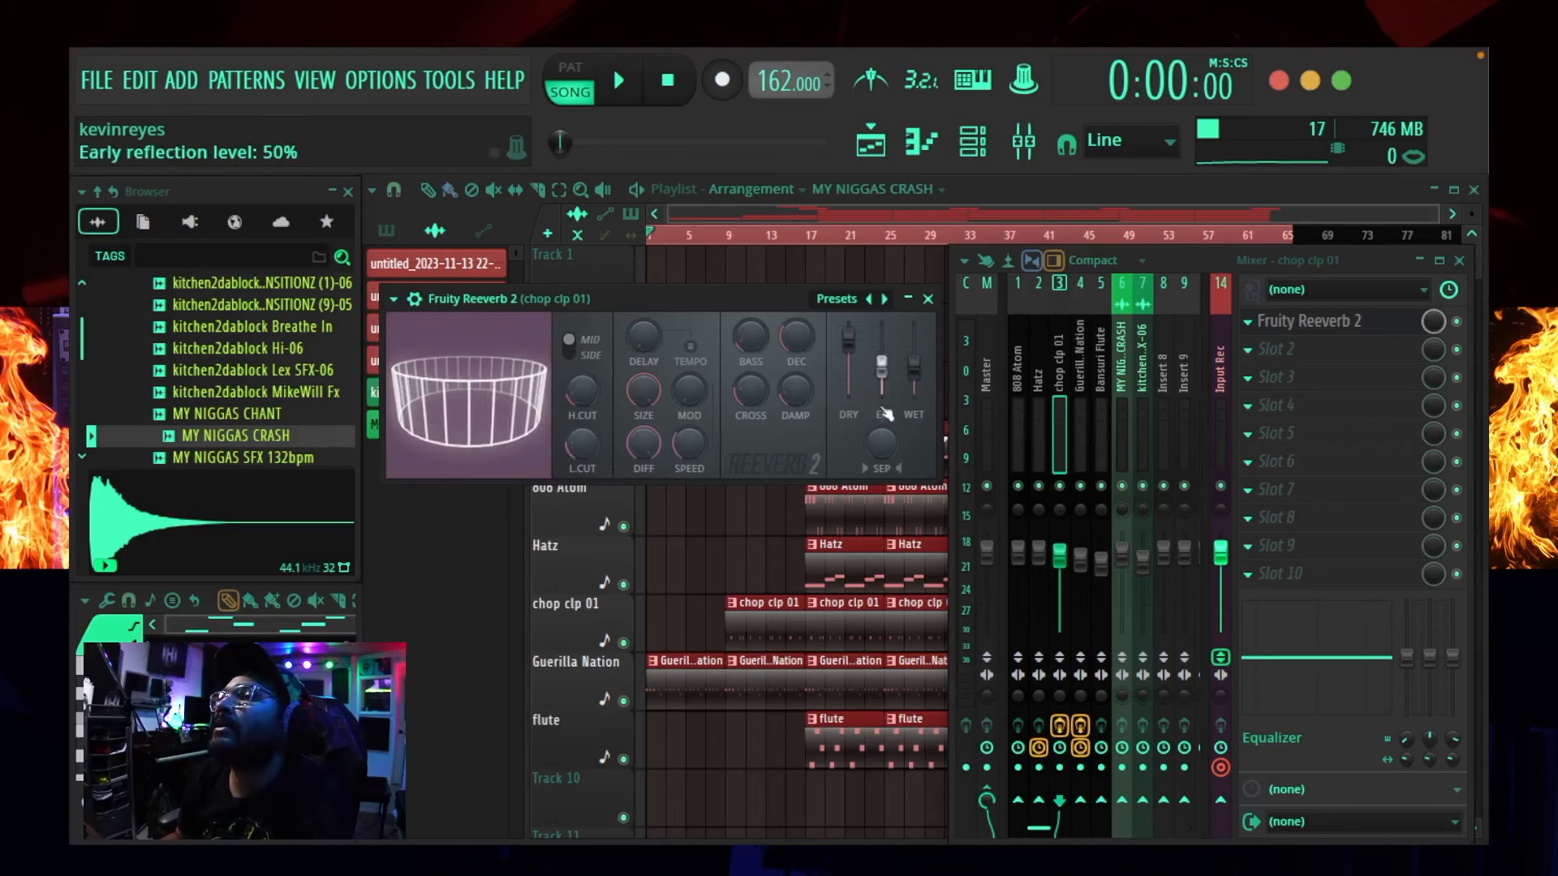
{"action": "left_click_drag", "start_coordinate": [914, 367], "coordinate": [914, 323]}
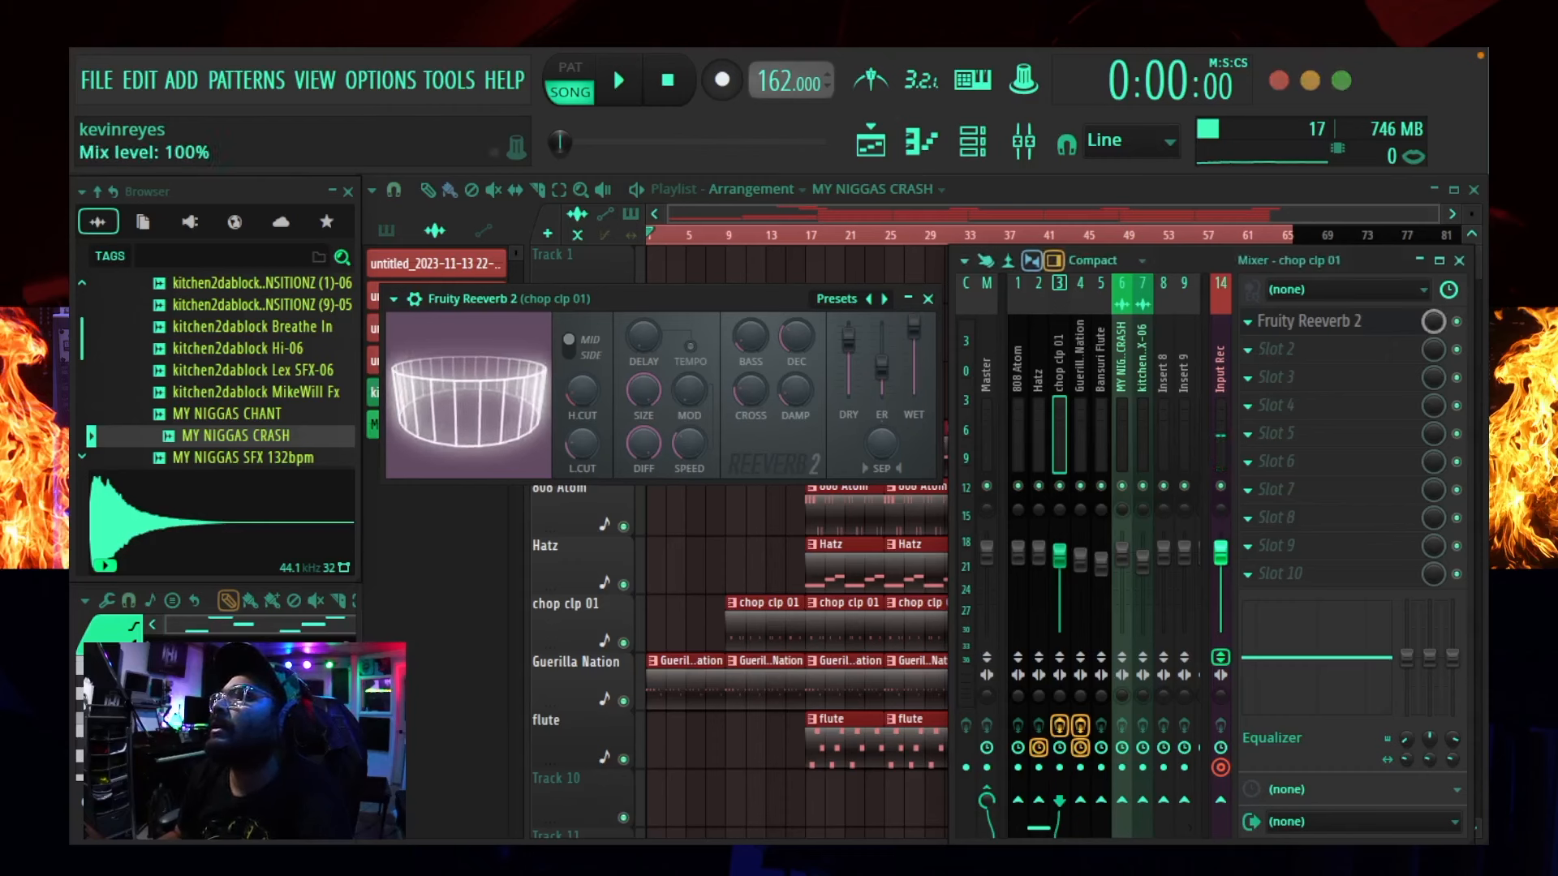
{"action": "left_click_drag", "start_coordinate": [1433, 321], "coordinate": [1433, 328]}
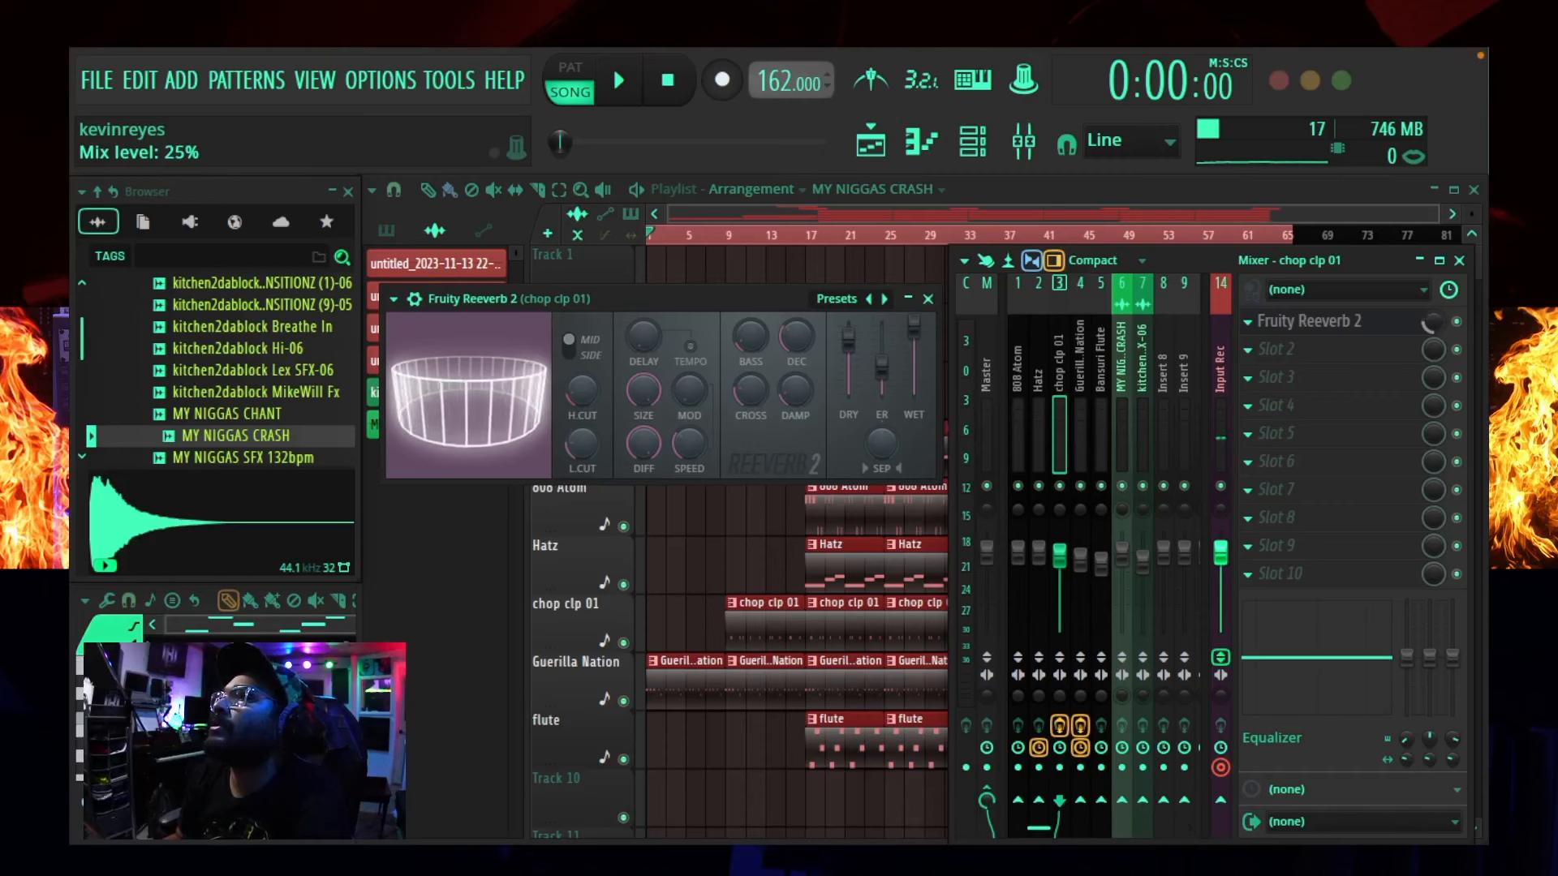
{"action": "key", "text": "space"}
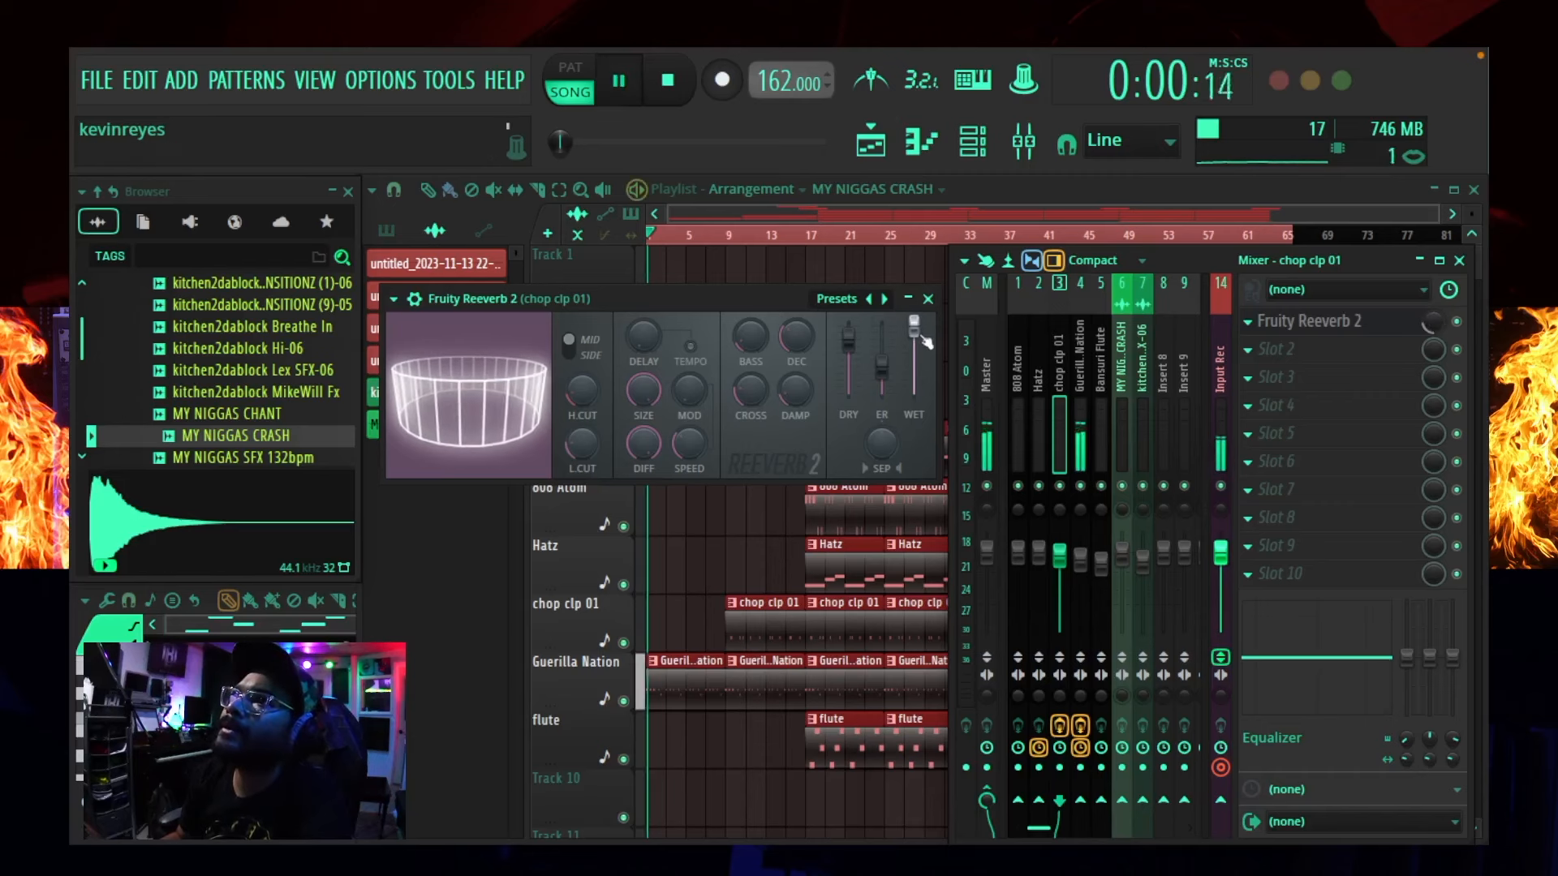
{"action": "left_click", "coordinate": [928, 299]}
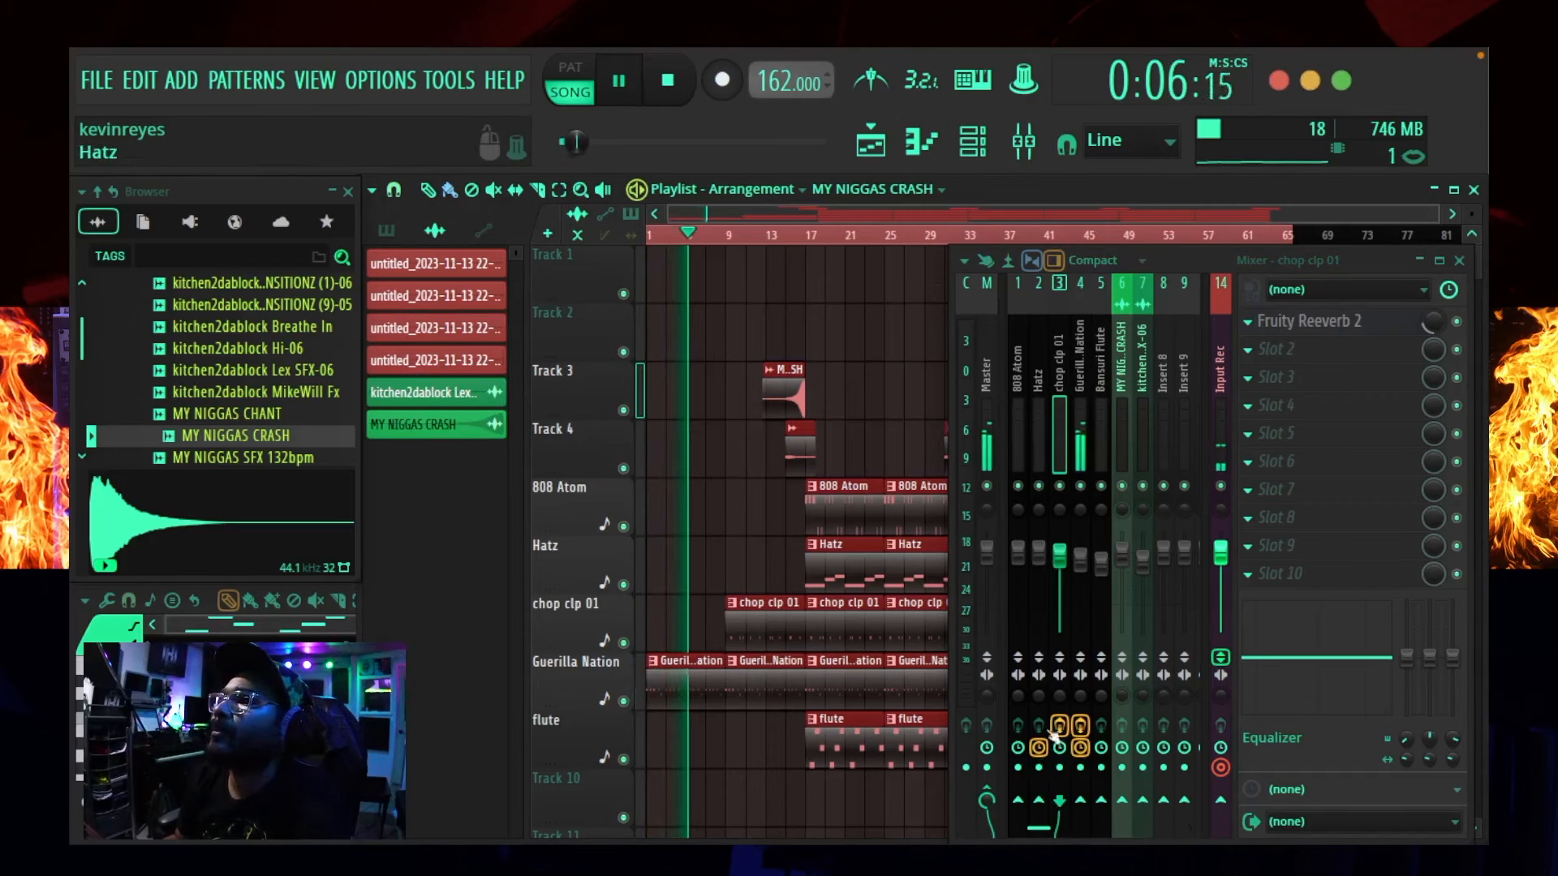
- Set chop clp 01's stereo separation to 42% separated and slightly lower its reverb mix level during playback from about bar 8
{"action": "key", "text": "space"}
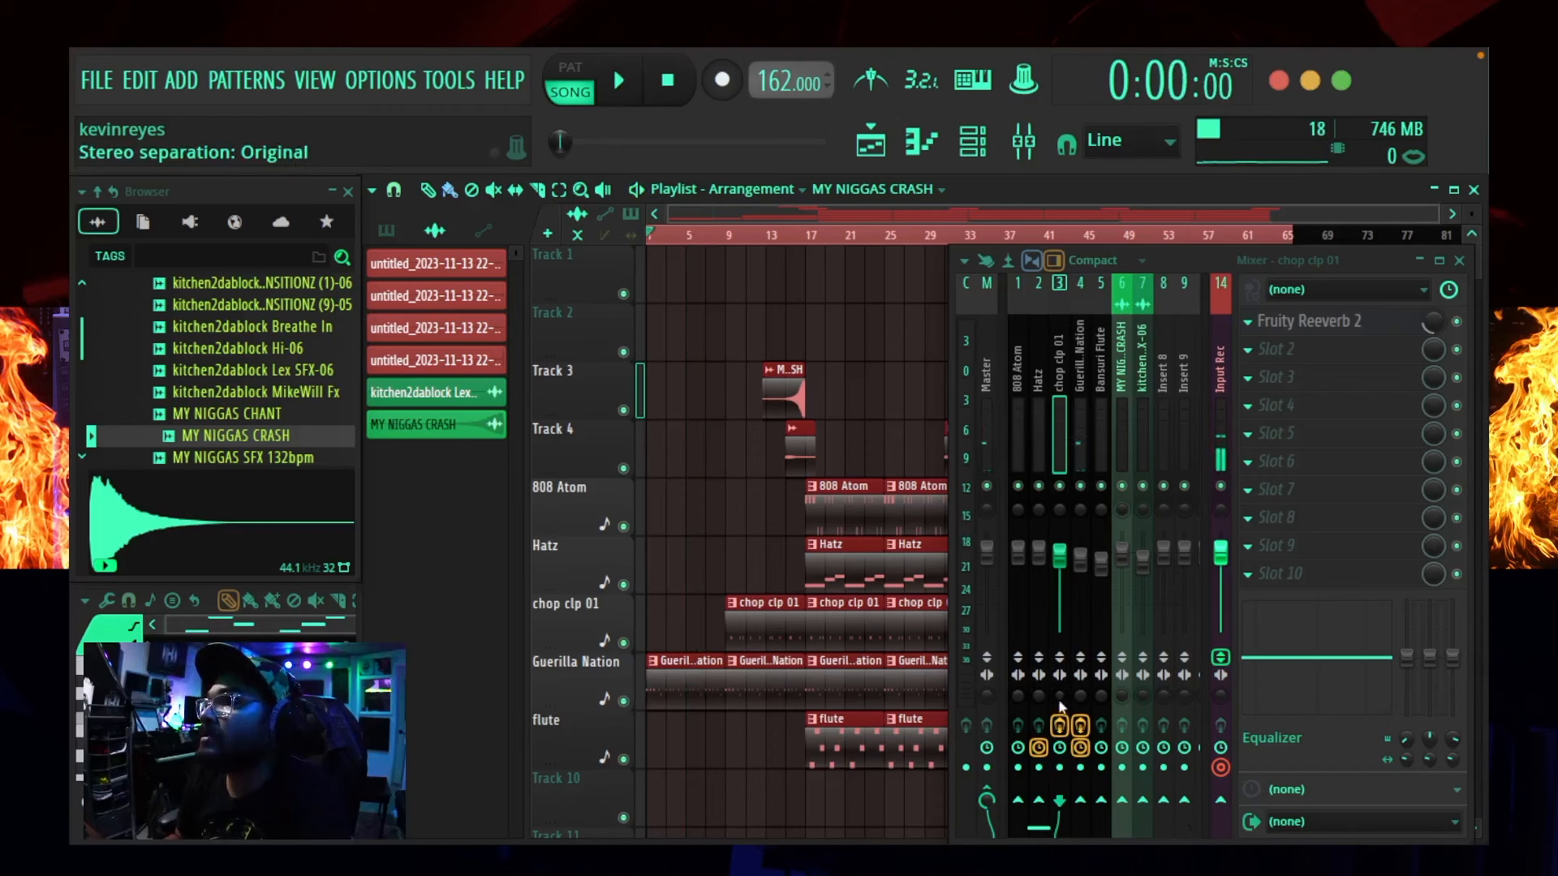
{"action": "left_click_drag", "start_coordinate": [1058, 698], "coordinate": [1059, 691]}
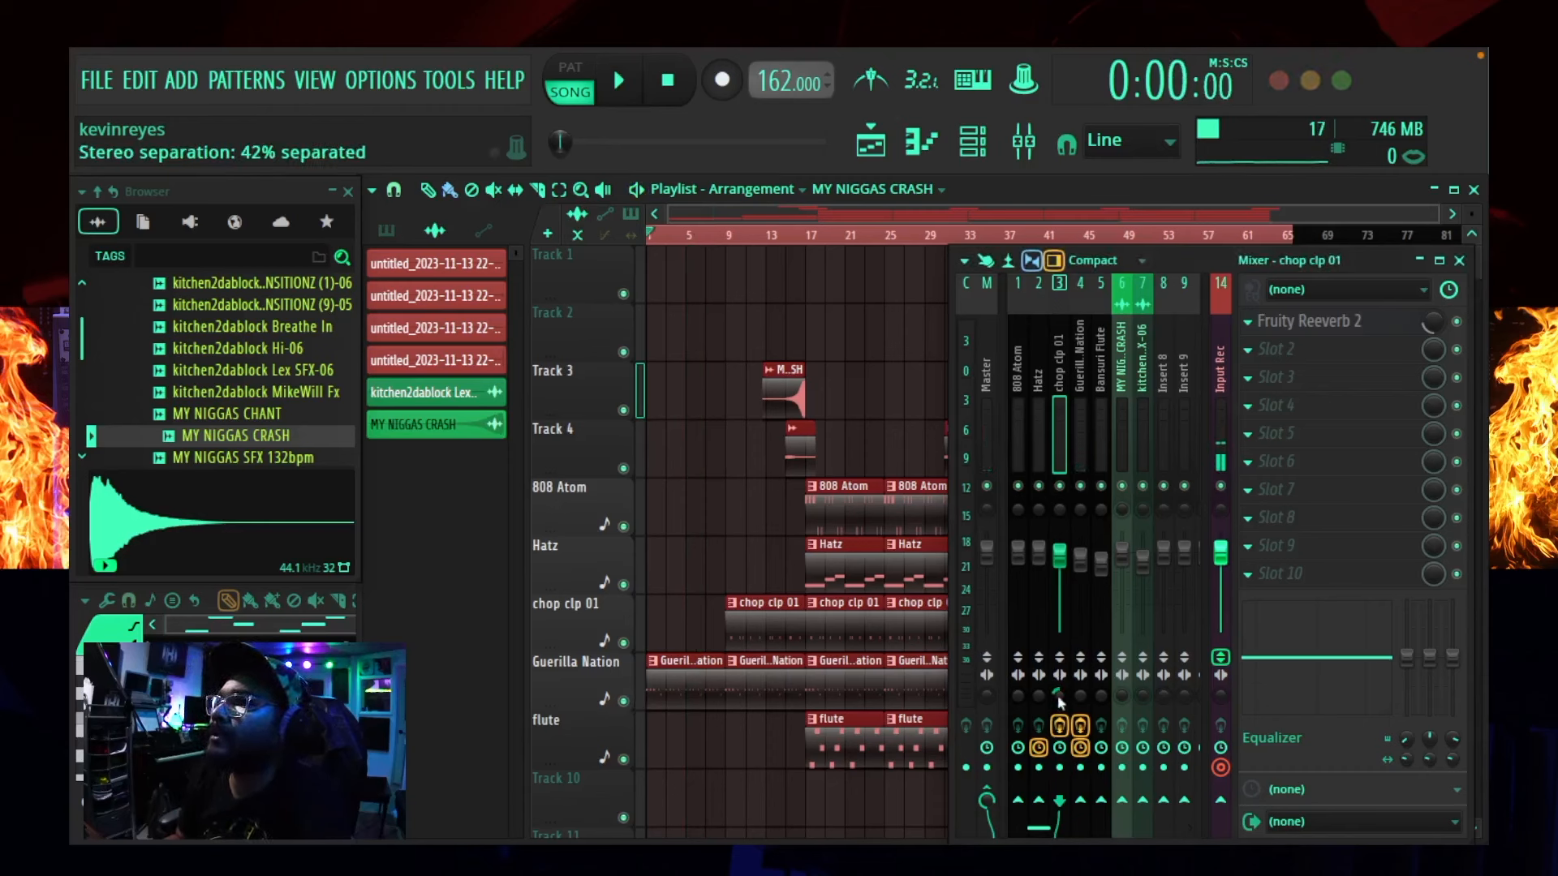
{"action": "left_click", "coordinate": [722, 239]}
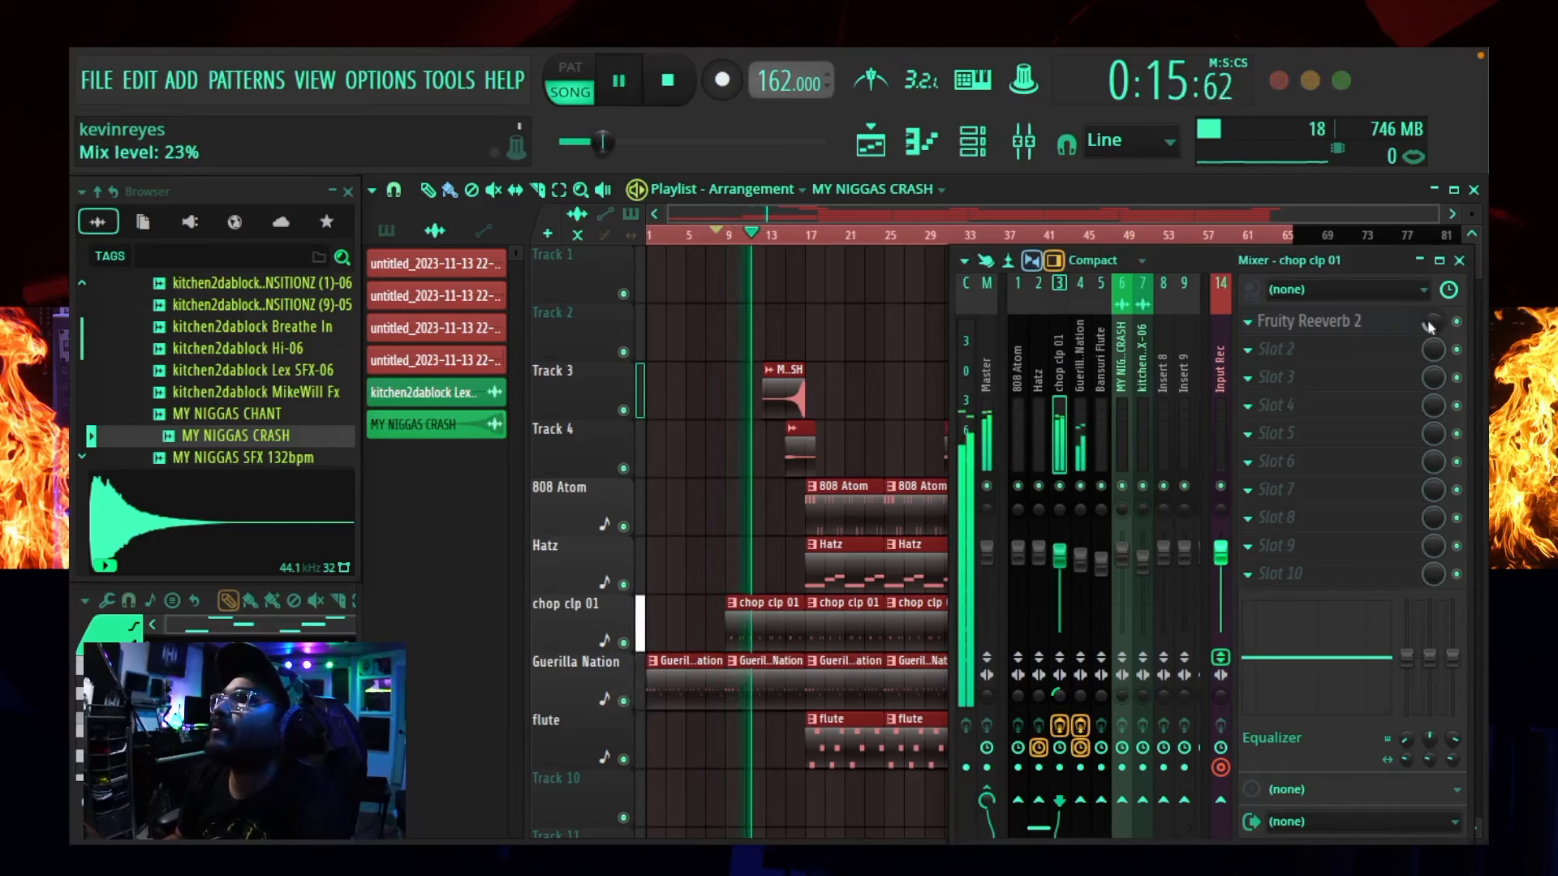
{"action": "left_click_drag", "start_coordinate": [1433, 323], "coordinate": [1432, 336]}
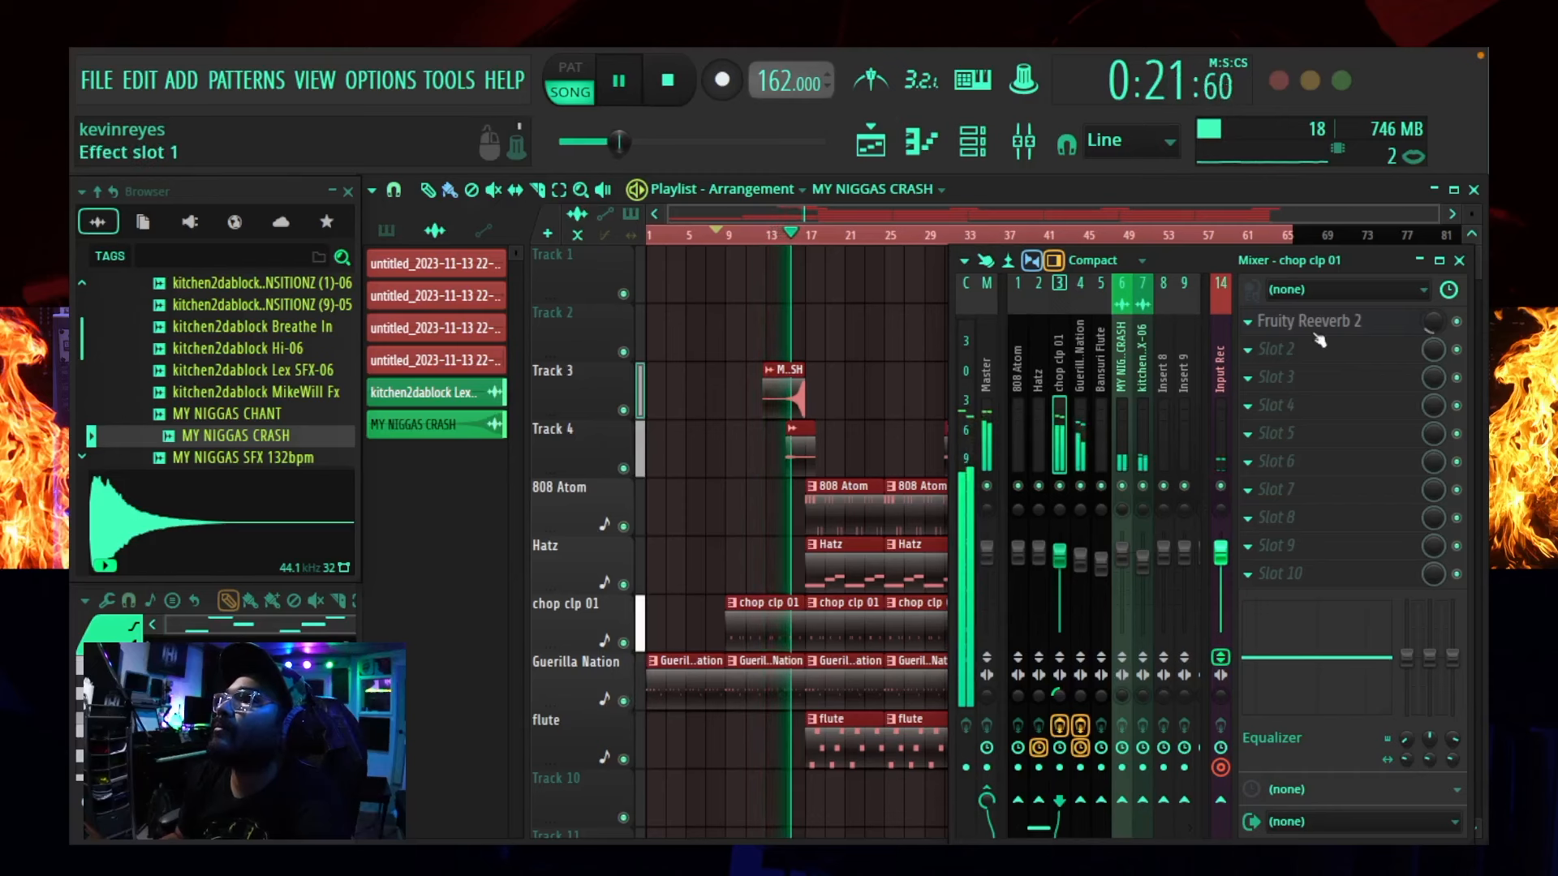
- Cut the low shelf of chop clp 01's mixer equalizer by 18 dB at about 393 Hz and play it back
{"action": "mouse_move", "coordinate": [1406, 739]}
{"action": "left_mouse_down"}
{"action": "mouse_move", "coordinate": [1406, 763]}
{"action": "mouse_move", "coordinate": [1409, 744]}
{"action": "left_mouse_up"}
{"action": "key", "text": "space"}
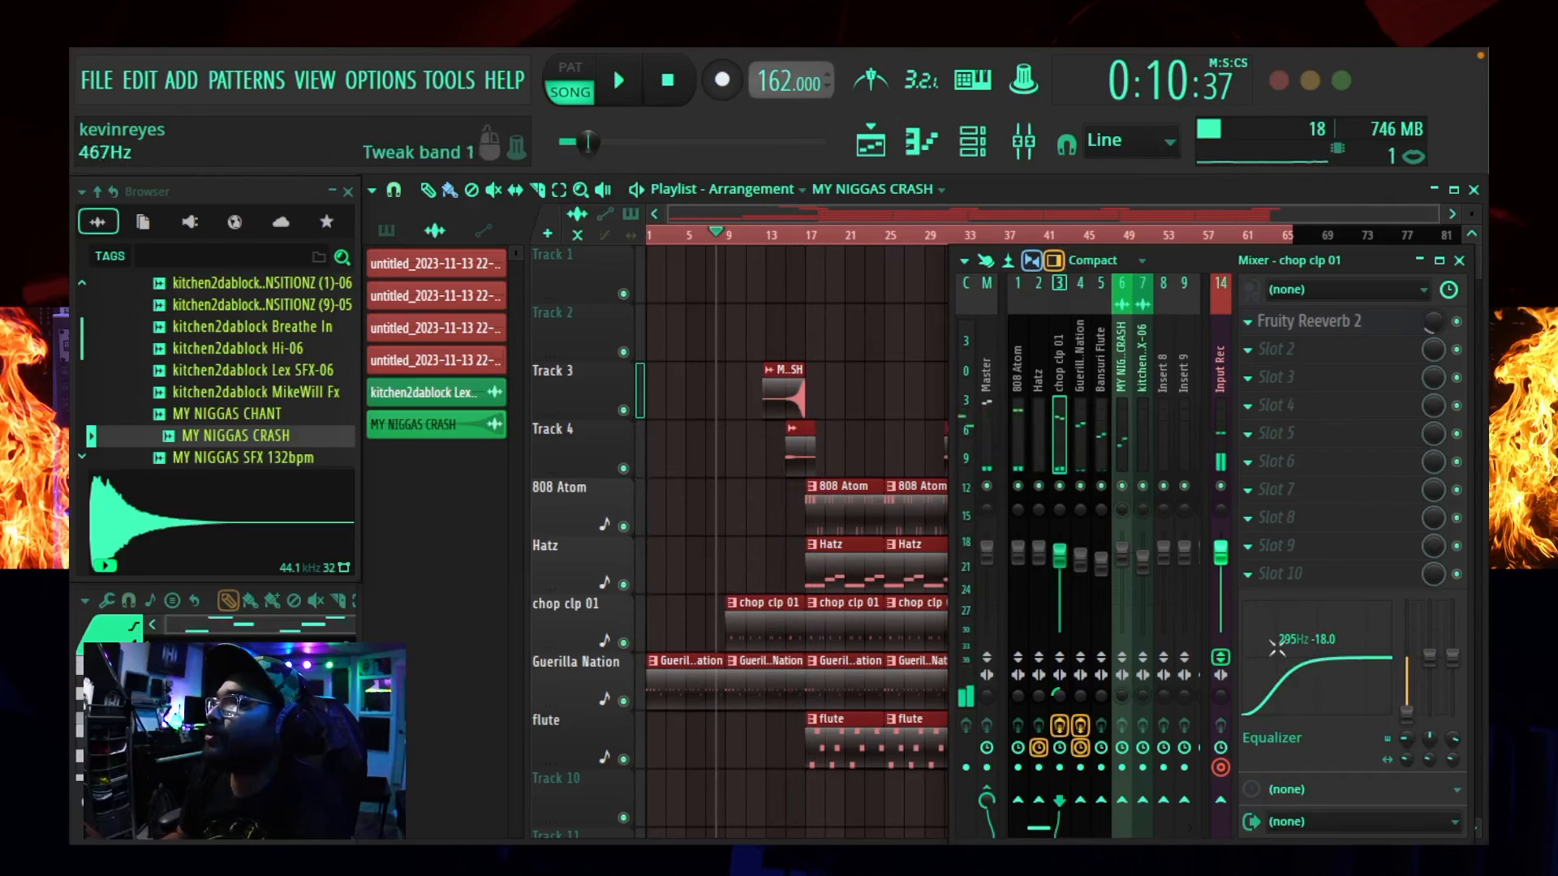
{"action": "scroll", "coordinate": [1406, 739], "scroll_direction": "up", "scroll_amount": 2}
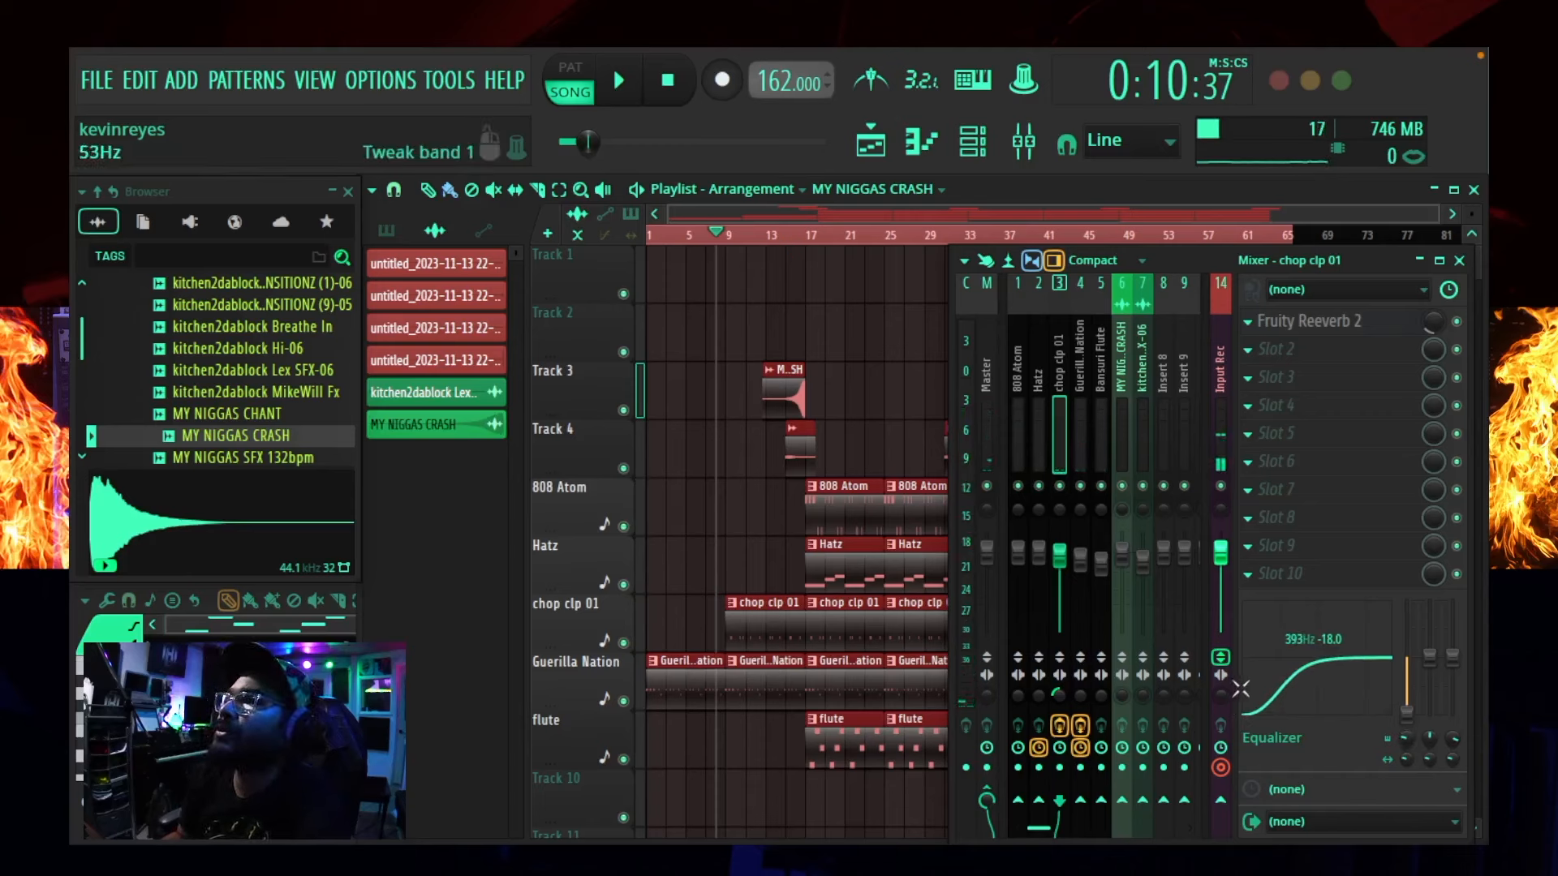
{"action": "key", "text": "space"}
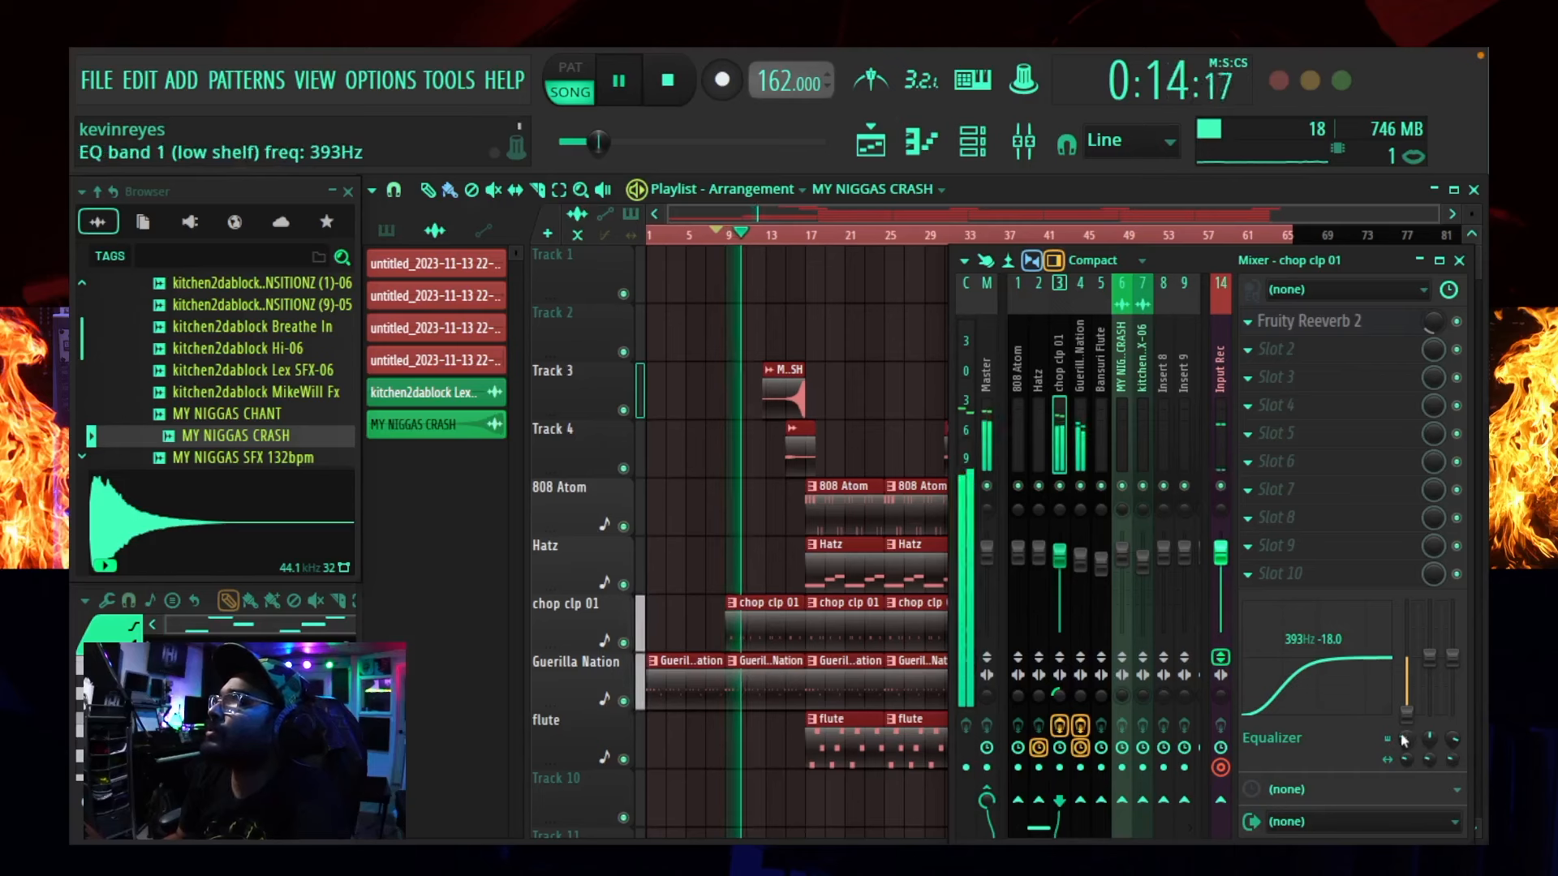
- Move chop clp 01's low-shelf cut to 421 Hz and boost its peaking band by 3.4 dB at about 2.2 kHz
{"action": "left_click_drag", "start_coordinate": [1404, 740], "coordinate": [1429, 719]}
{"action": "key", "text": "space"}
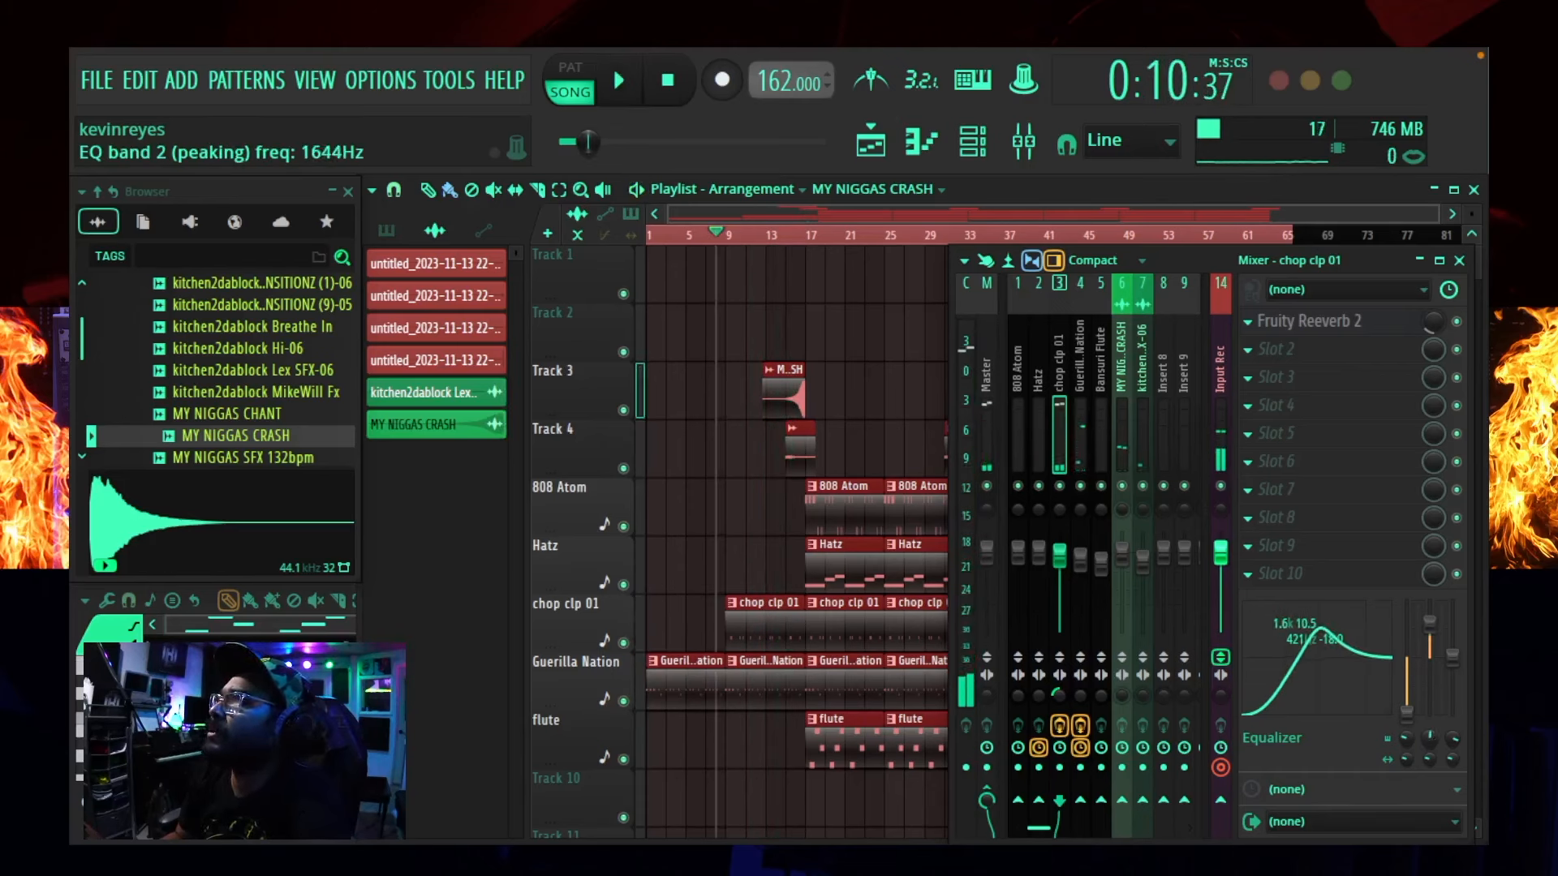
{"action": "key", "text": "space"}
{"action": "left_click_drag", "start_coordinate": [1429, 736], "coordinate": [1430, 730]}
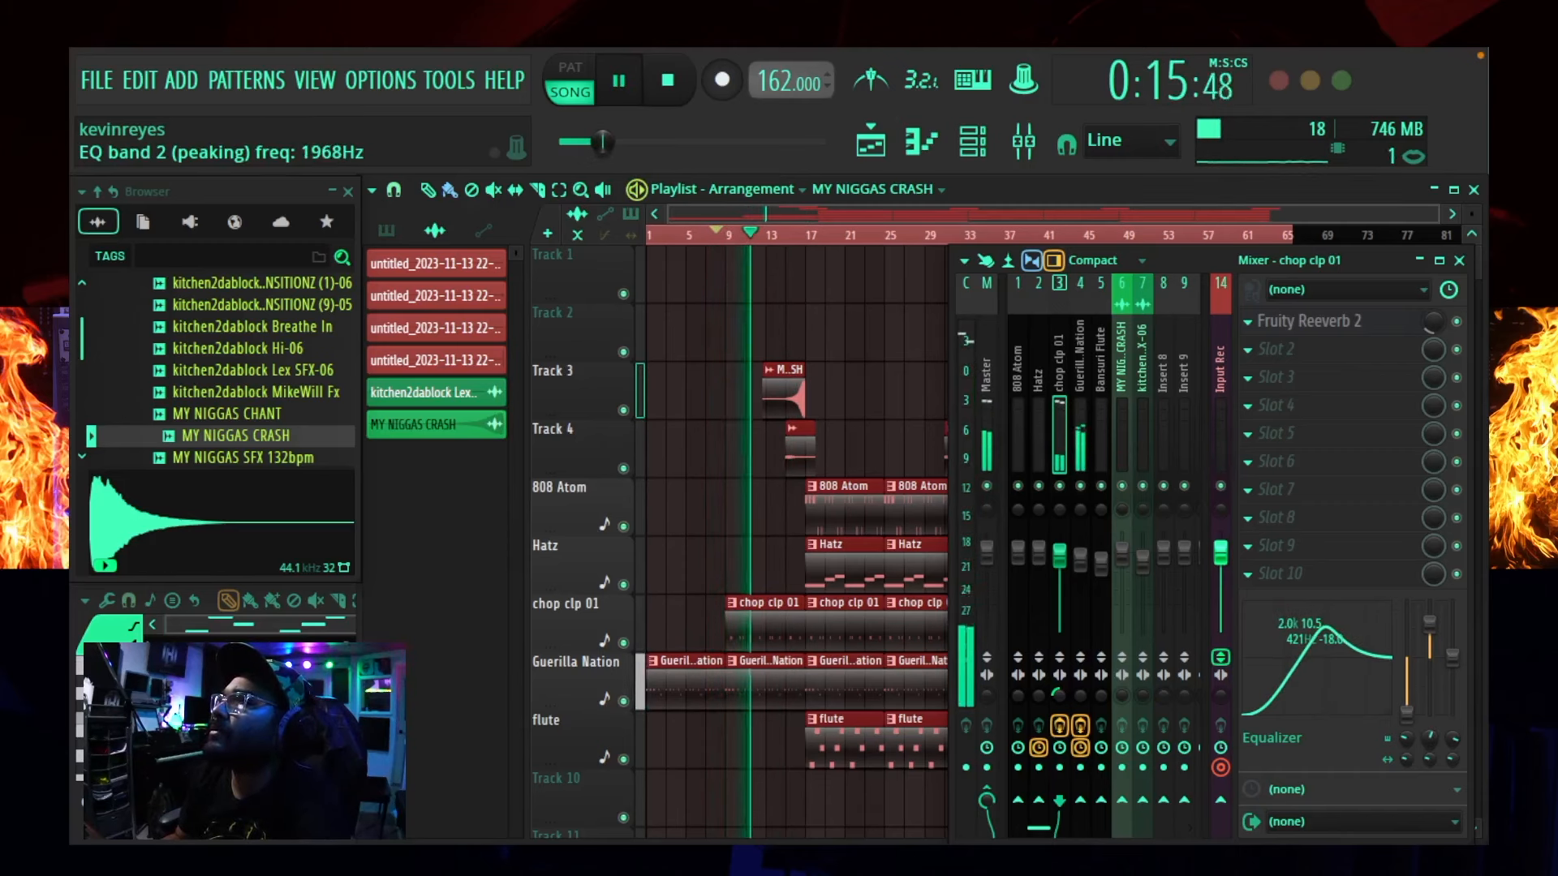
{"action": "left_click_drag", "start_coordinate": [1430, 621], "coordinate": [1430, 646]}
{"action": "left_click_drag", "start_coordinate": [1429, 760], "coordinate": [1430, 731]}
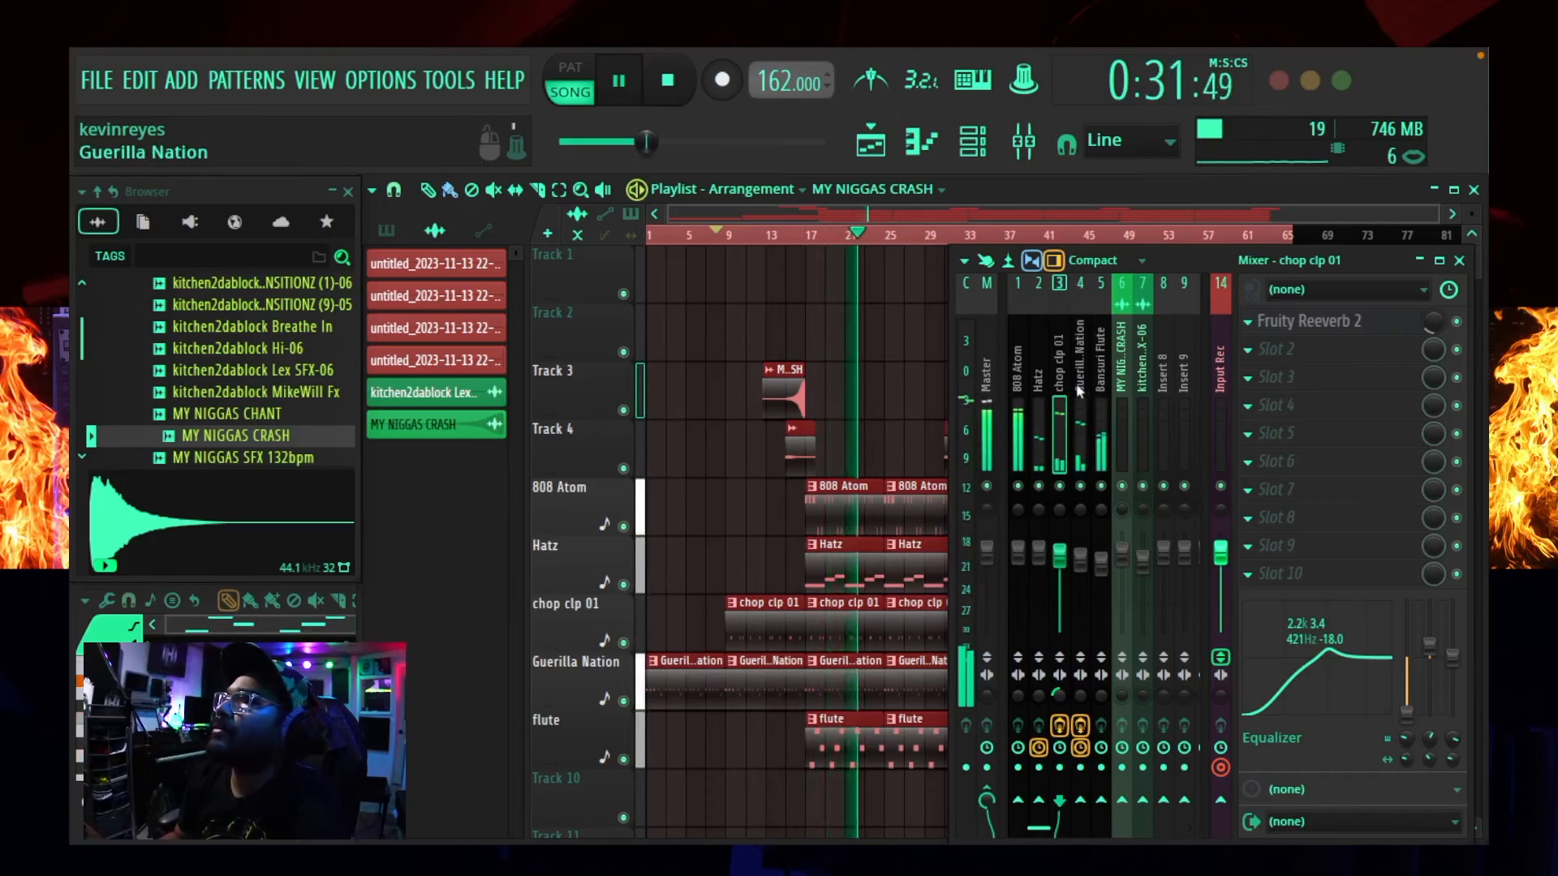
{"action": "key", "text": "space"}
- Cut the low shelf of the Hatz track's mixer equalizer by 18 dB at about 2159 Hz
{"action": "left_click", "coordinate": [1041, 375]}
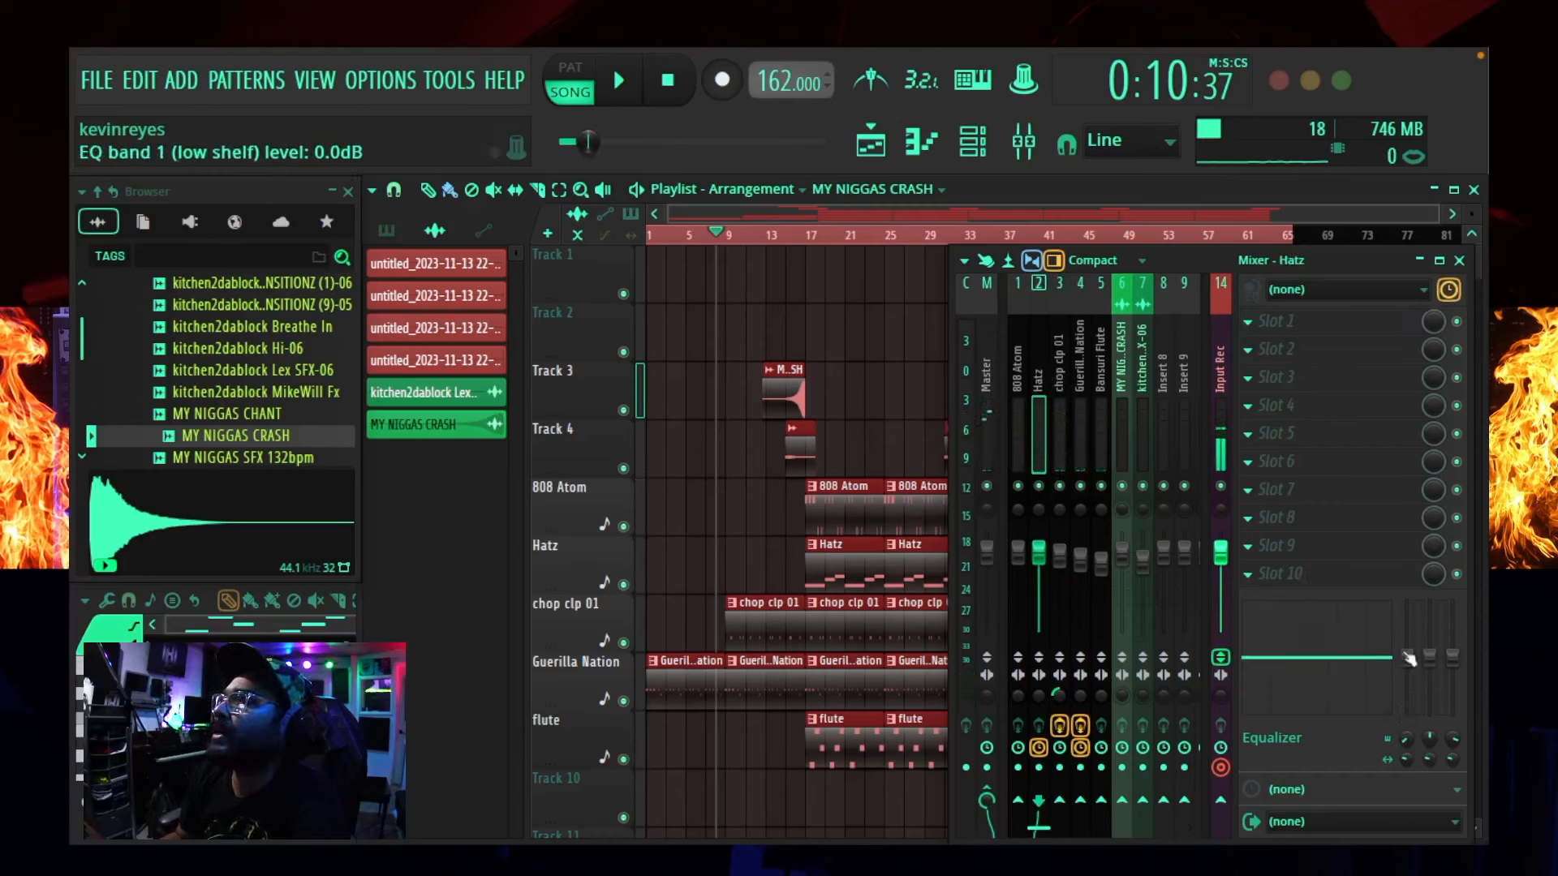
{"action": "left_click_drag", "start_coordinate": [1409, 742], "coordinate": [1409, 706]}
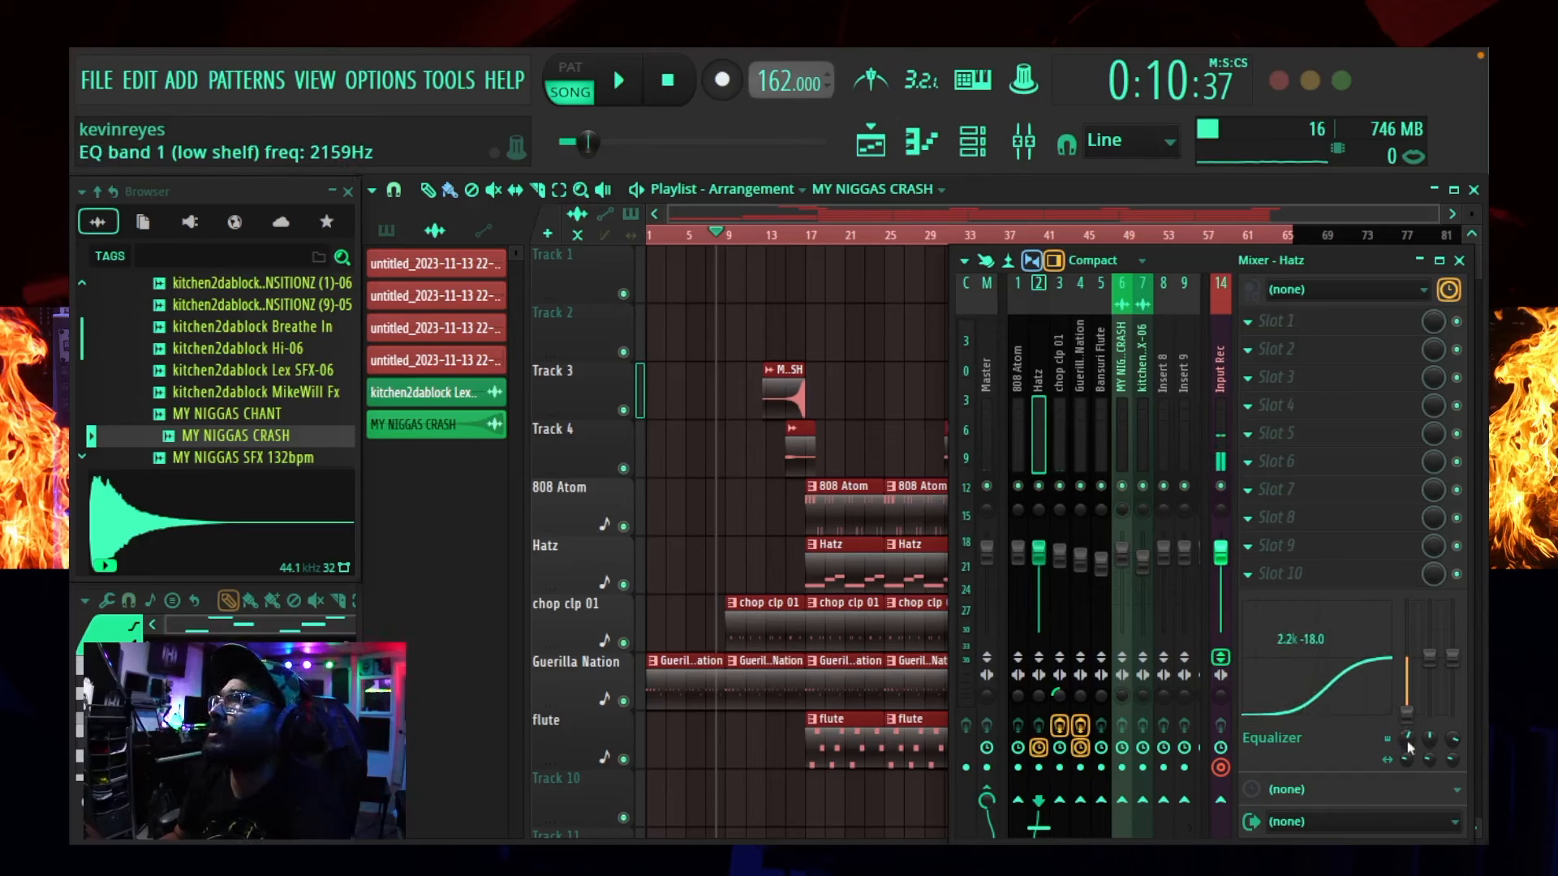
{"action": "key", "text": "space"}
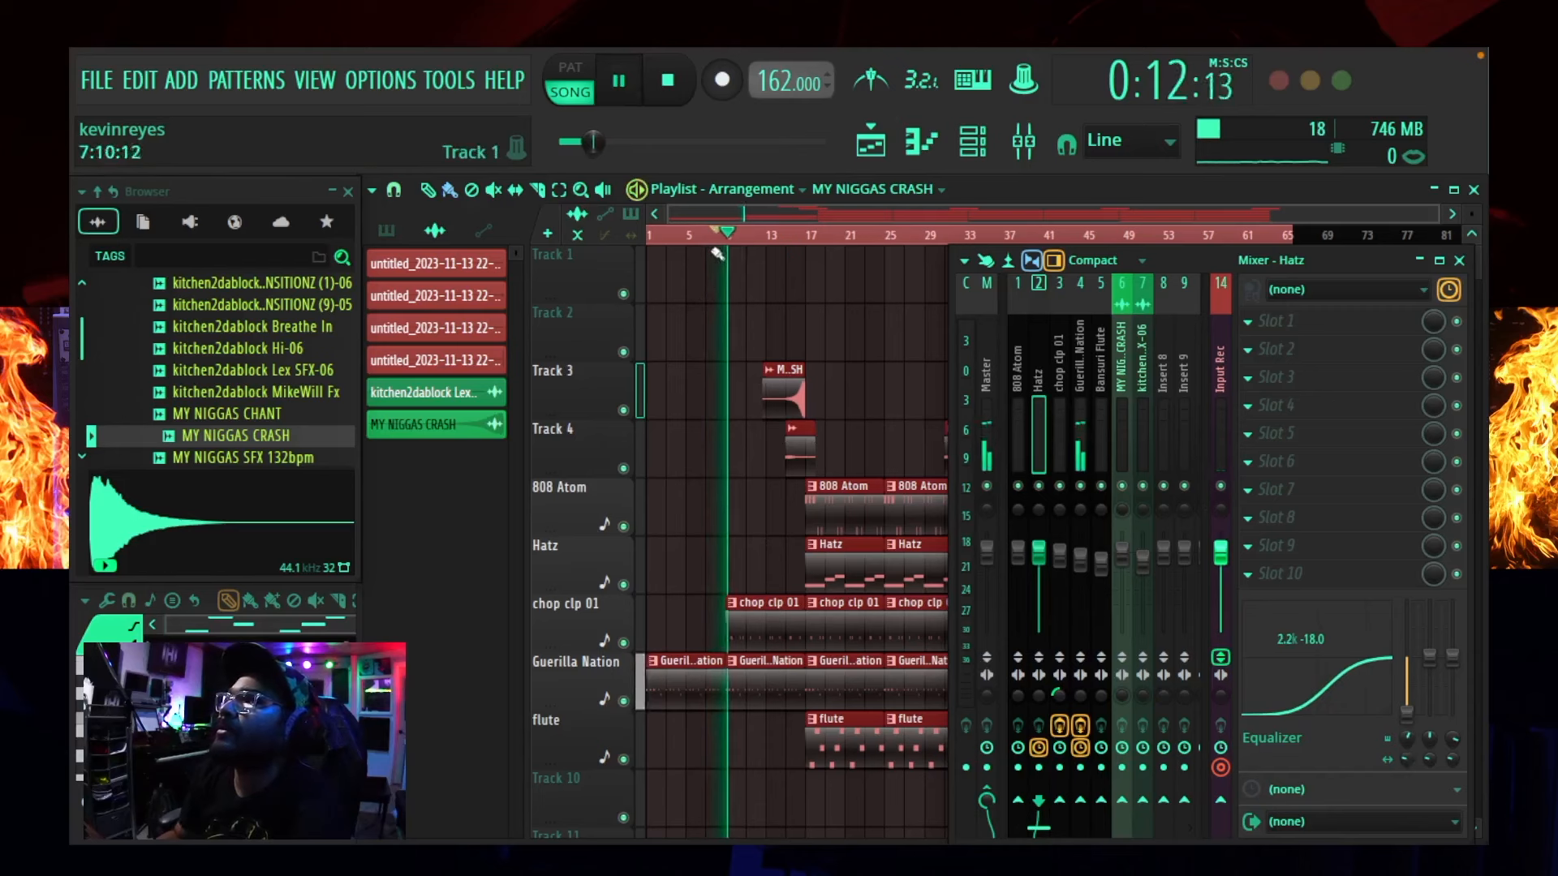
- Play from about bar 16, lower chop clp 01's volume to 91% and adjust the Hatz track's stereo separation
{"action": "left_click", "coordinate": [798, 235]}
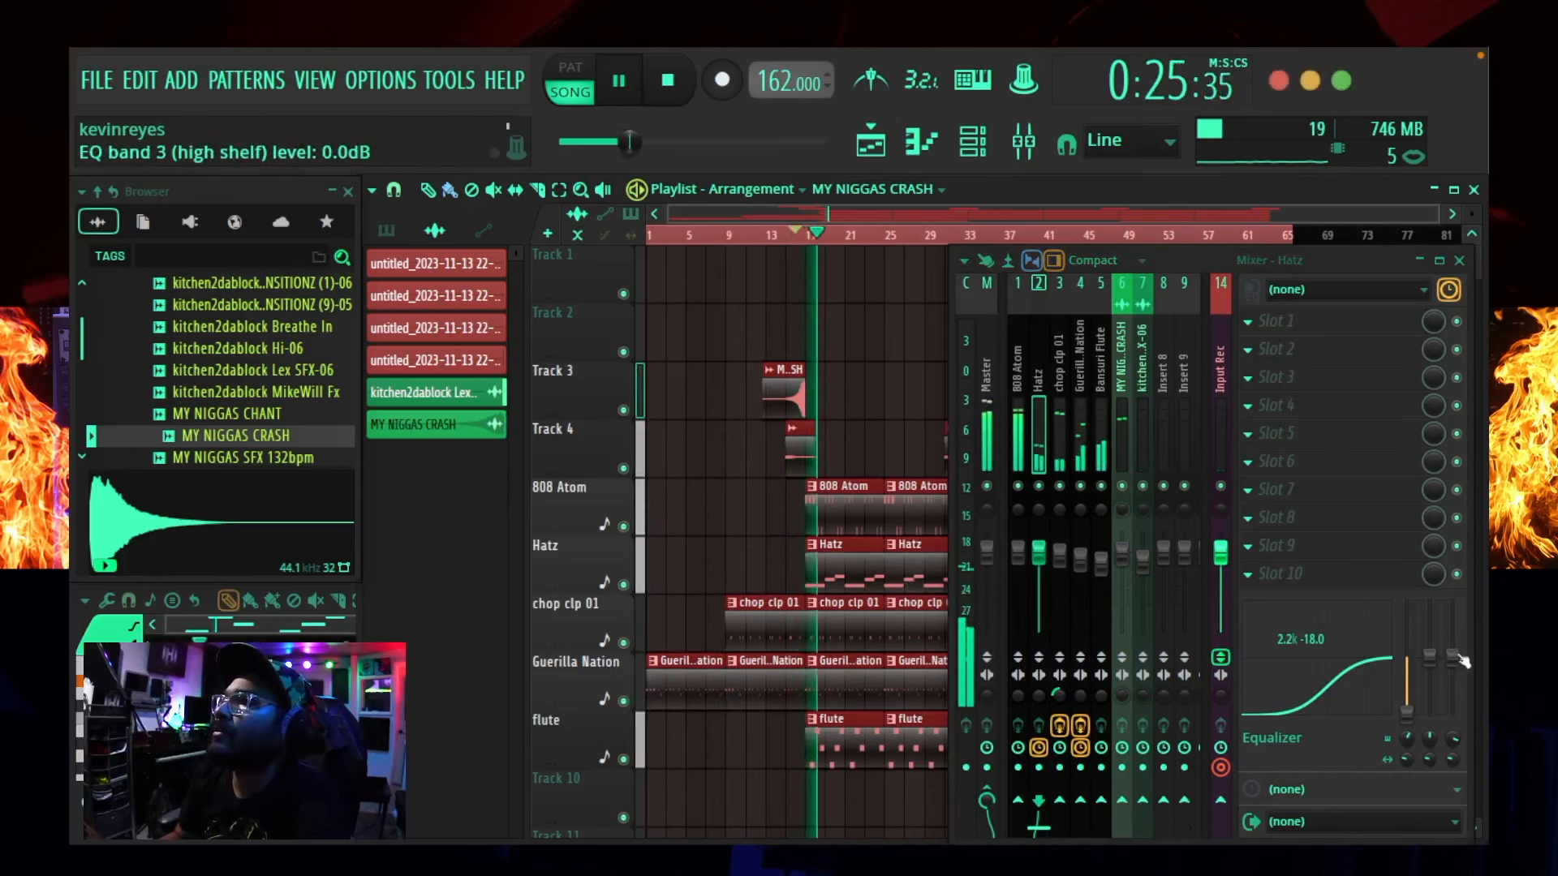
{"action": "left_click_drag", "start_coordinate": [1060, 555], "coordinate": [1062, 560]}
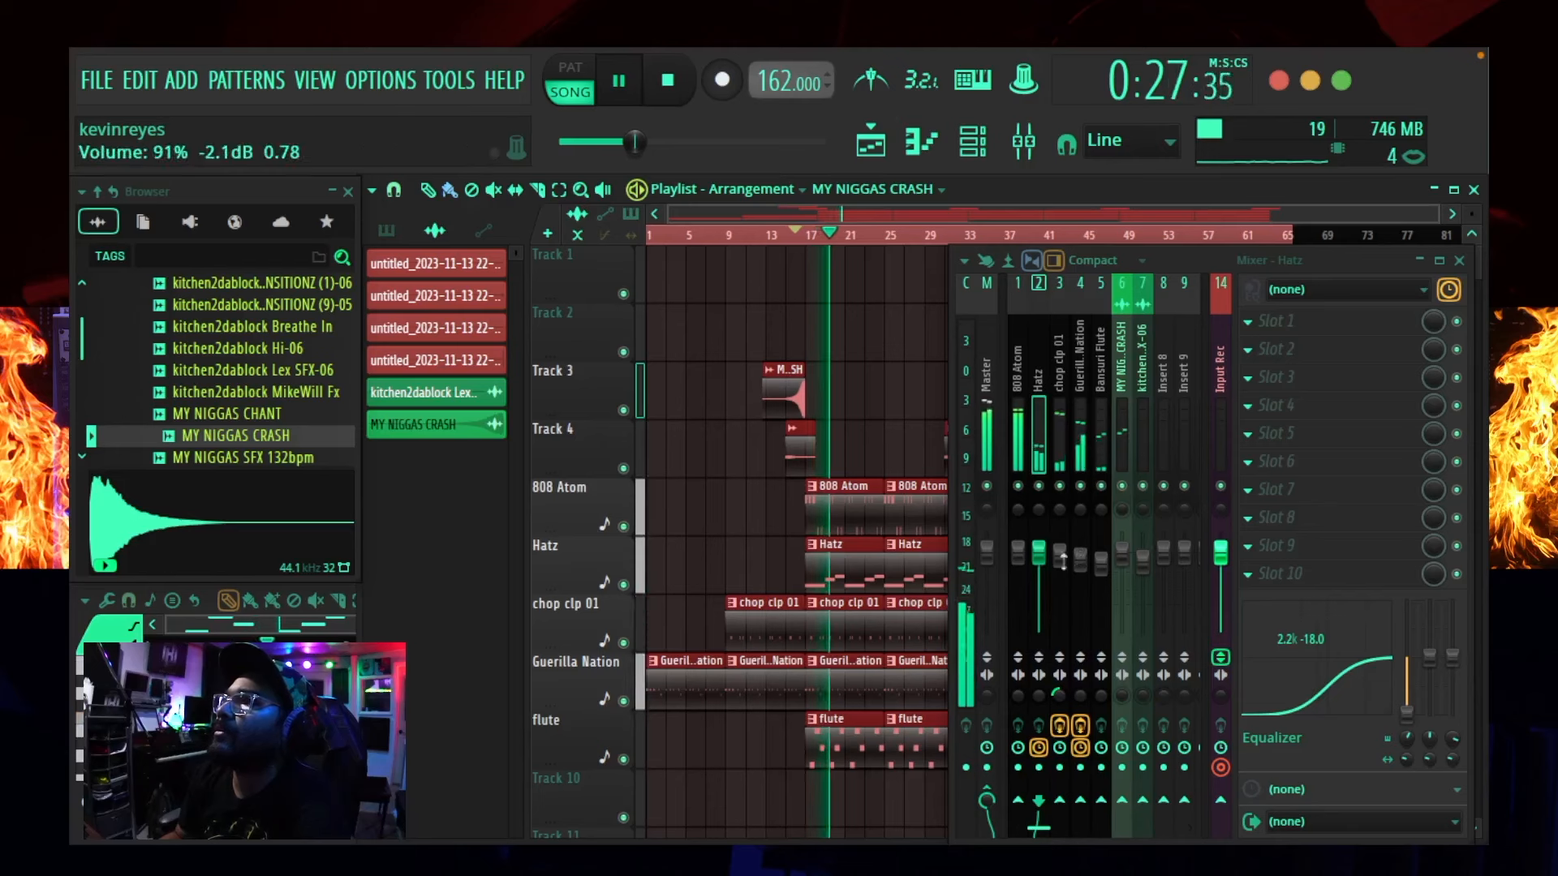
{"action": "left_click_drag", "start_coordinate": [1038, 695], "coordinate": [1038, 719]}
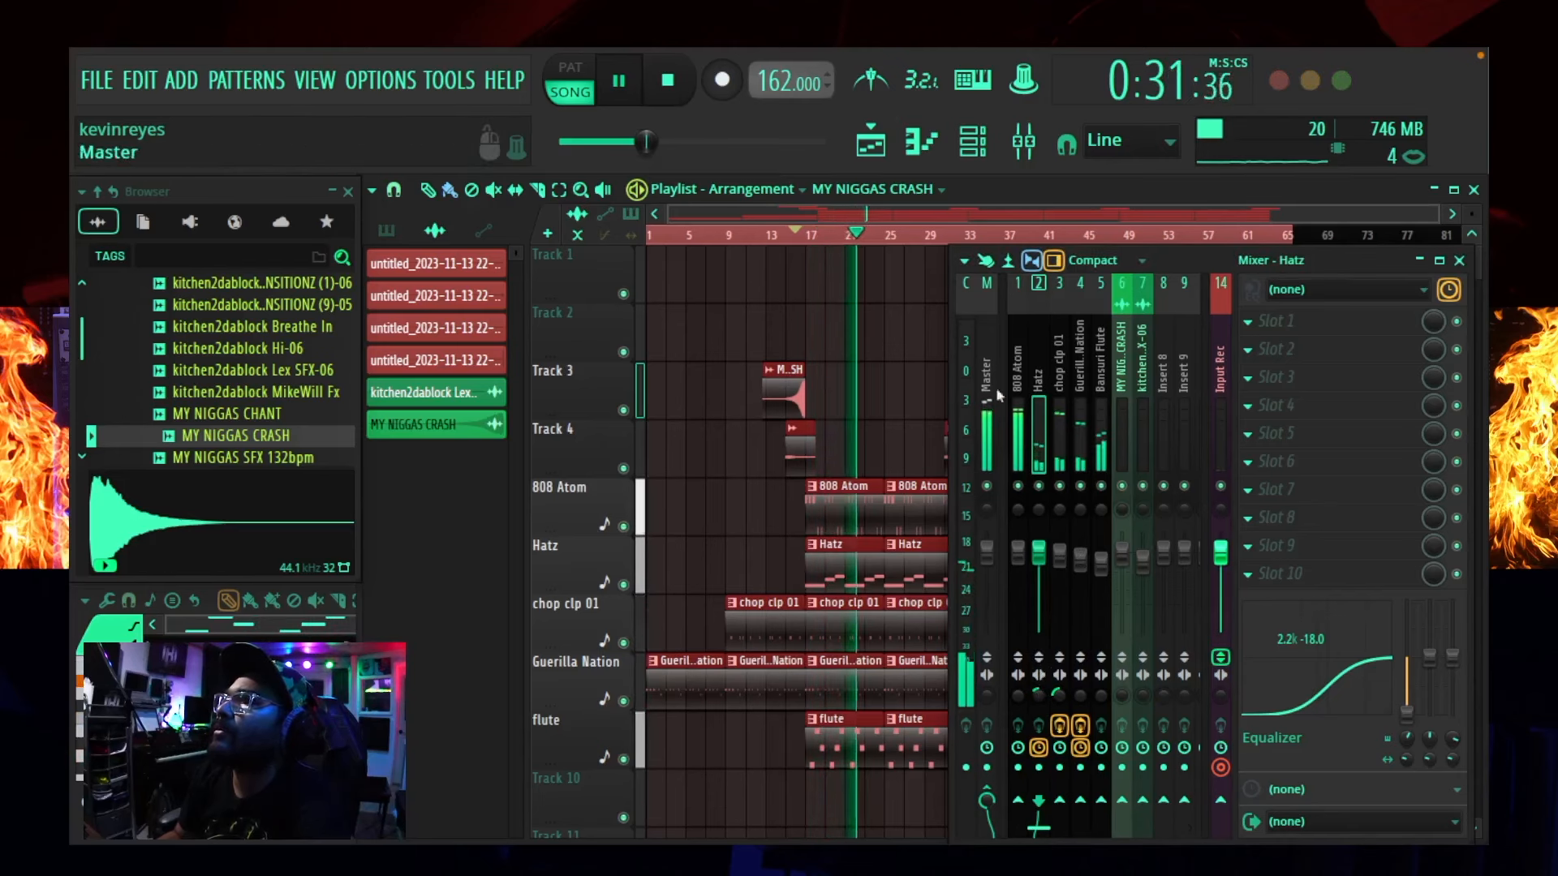
- Add CLA-76 Stereo to slot 1 of the Hatz mixer track, with input -26.8 and release about 4.47
{"action": "left_click", "coordinate": [1250, 321]}
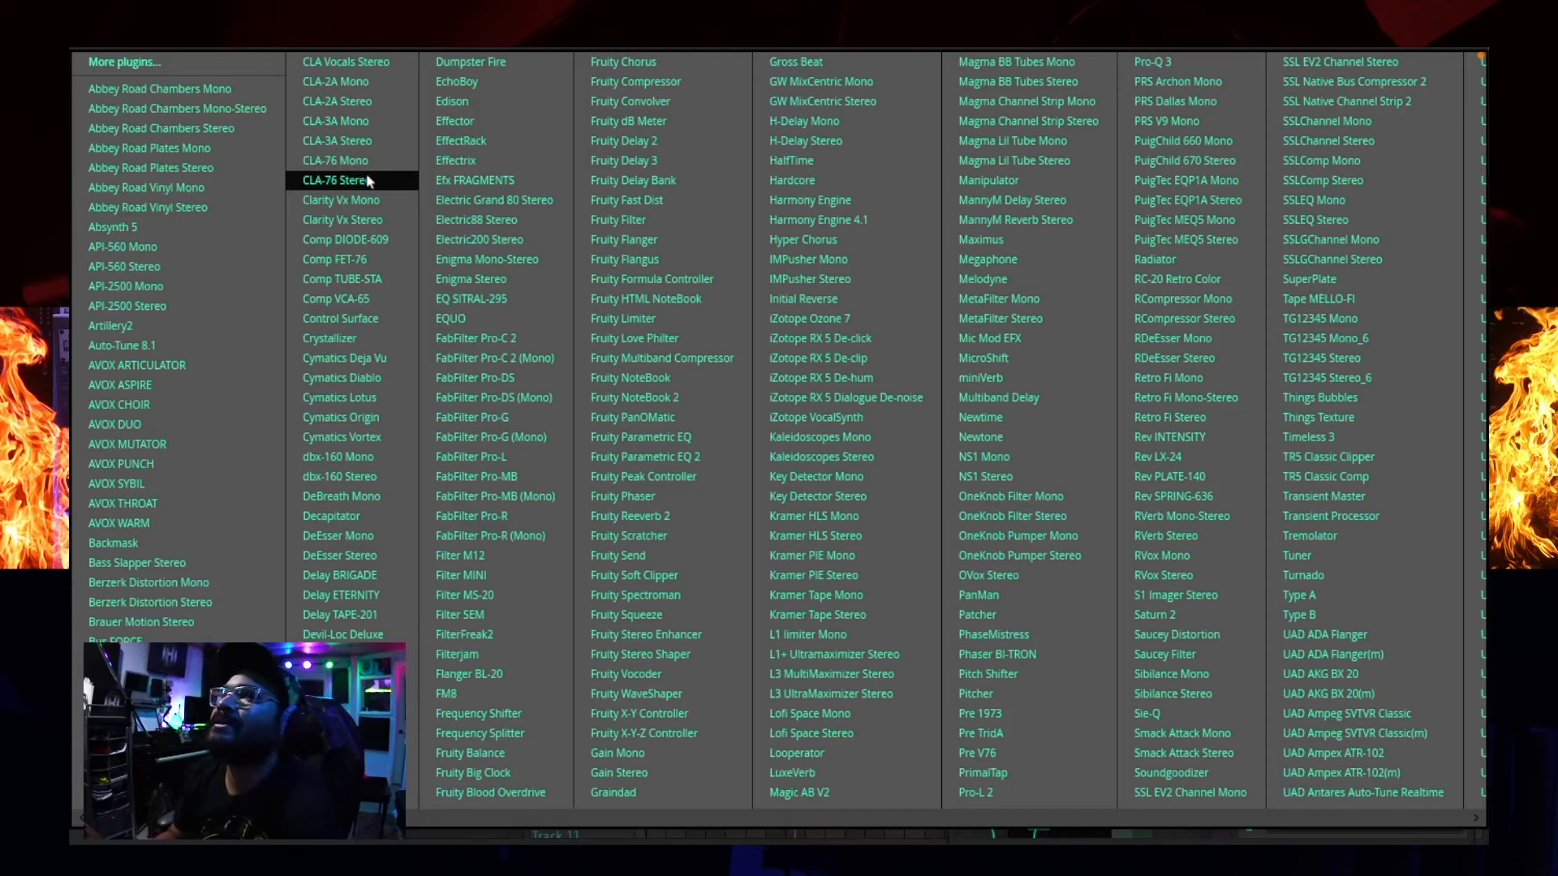
{"action": "left_click", "coordinate": [367, 182]}
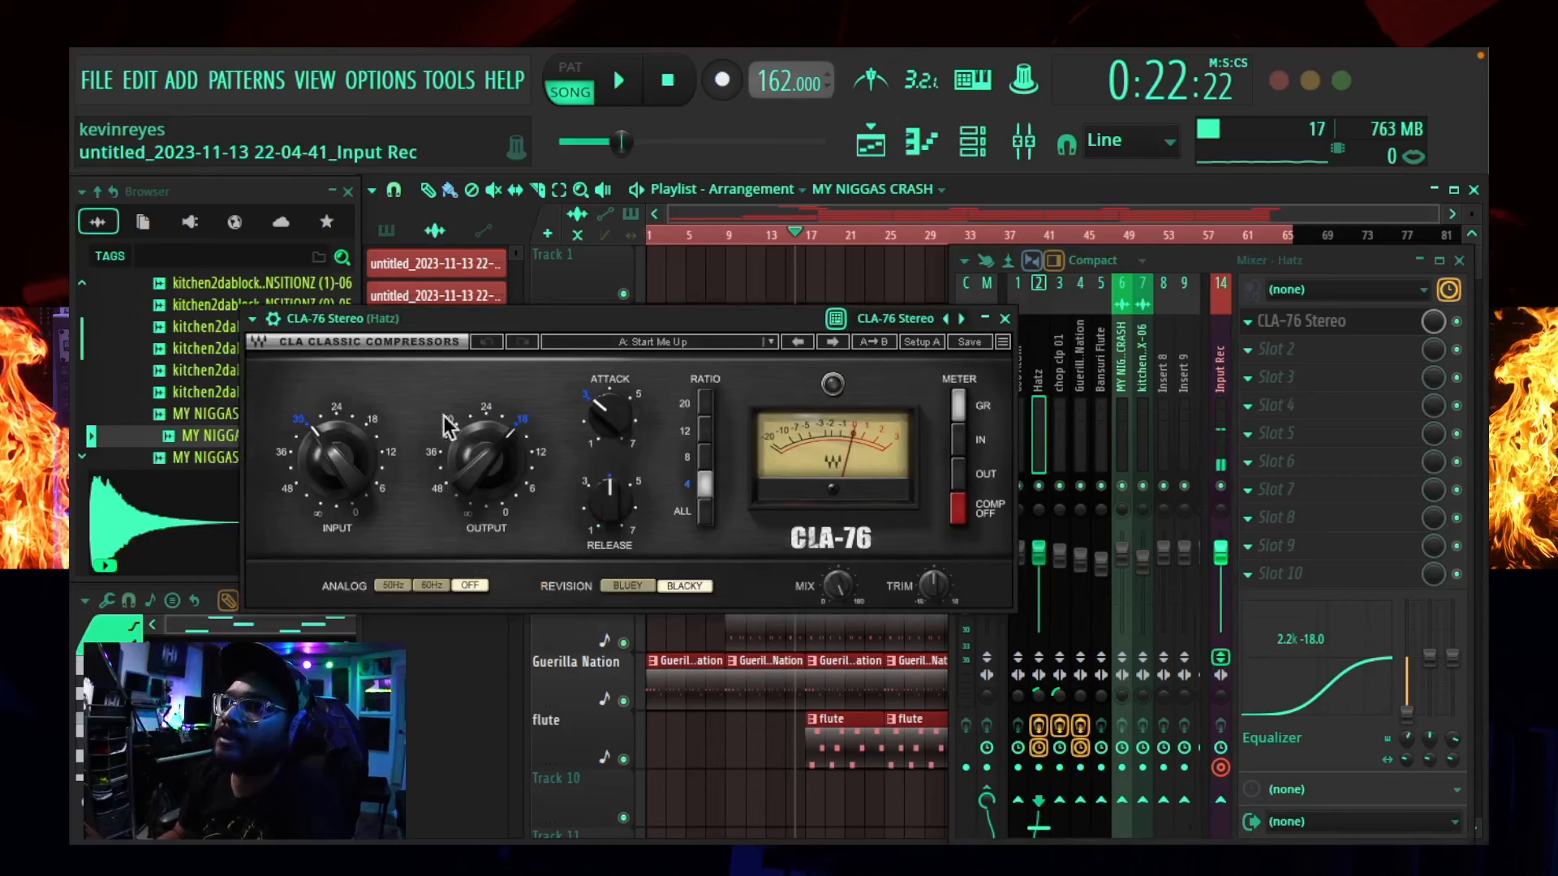
{"action": "left_click_drag", "start_coordinate": [335, 458], "coordinate": [335, 446]}
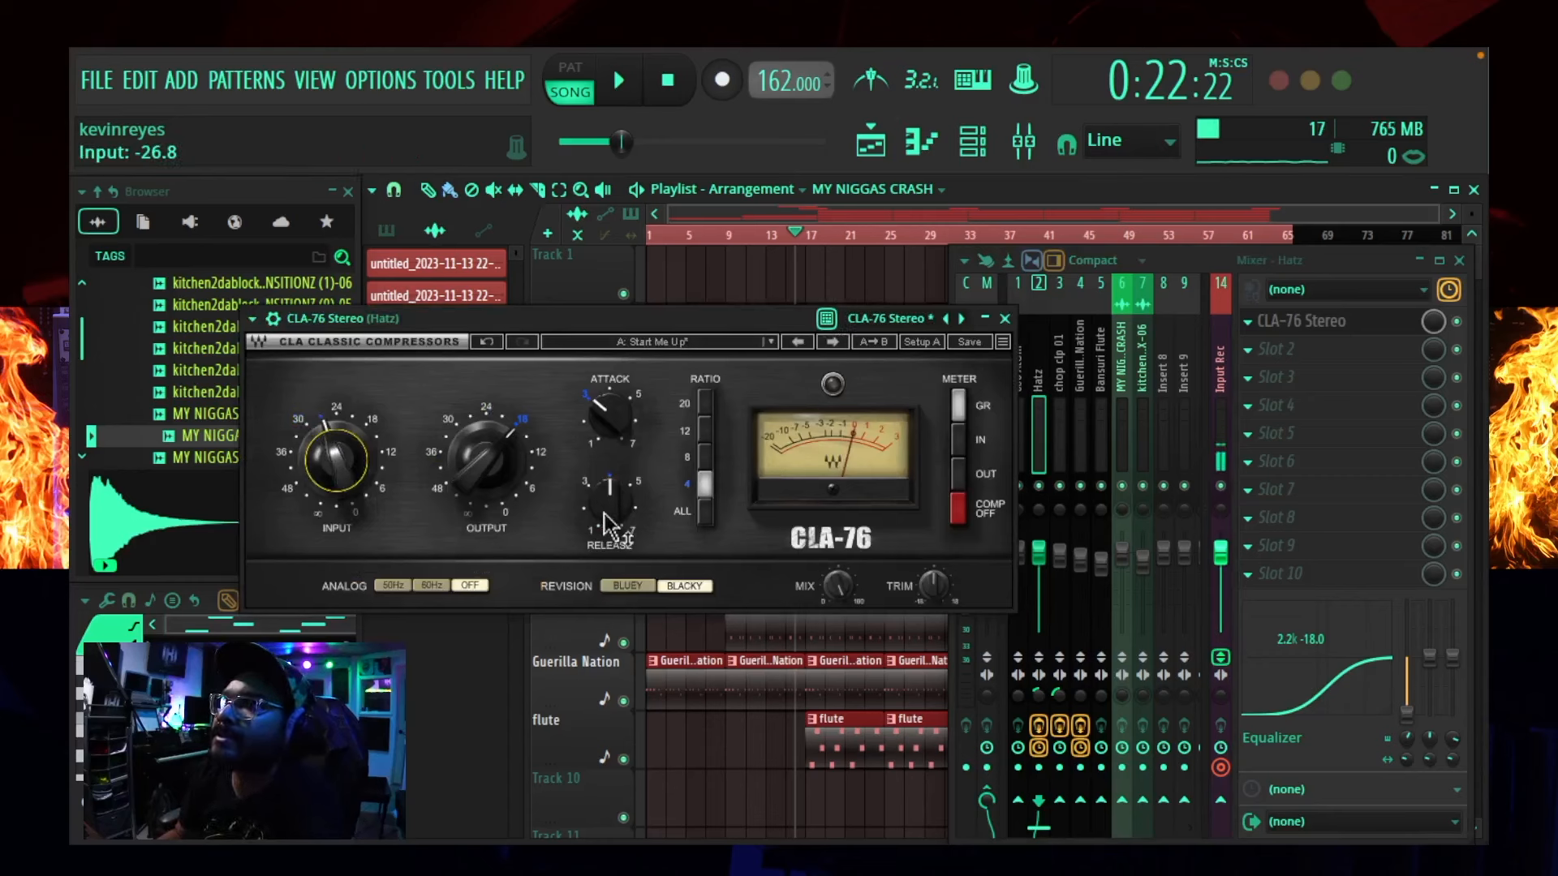
{"action": "left_click_drag", "start_coordinate": [605, 514], "coordinate": [605, 506]}
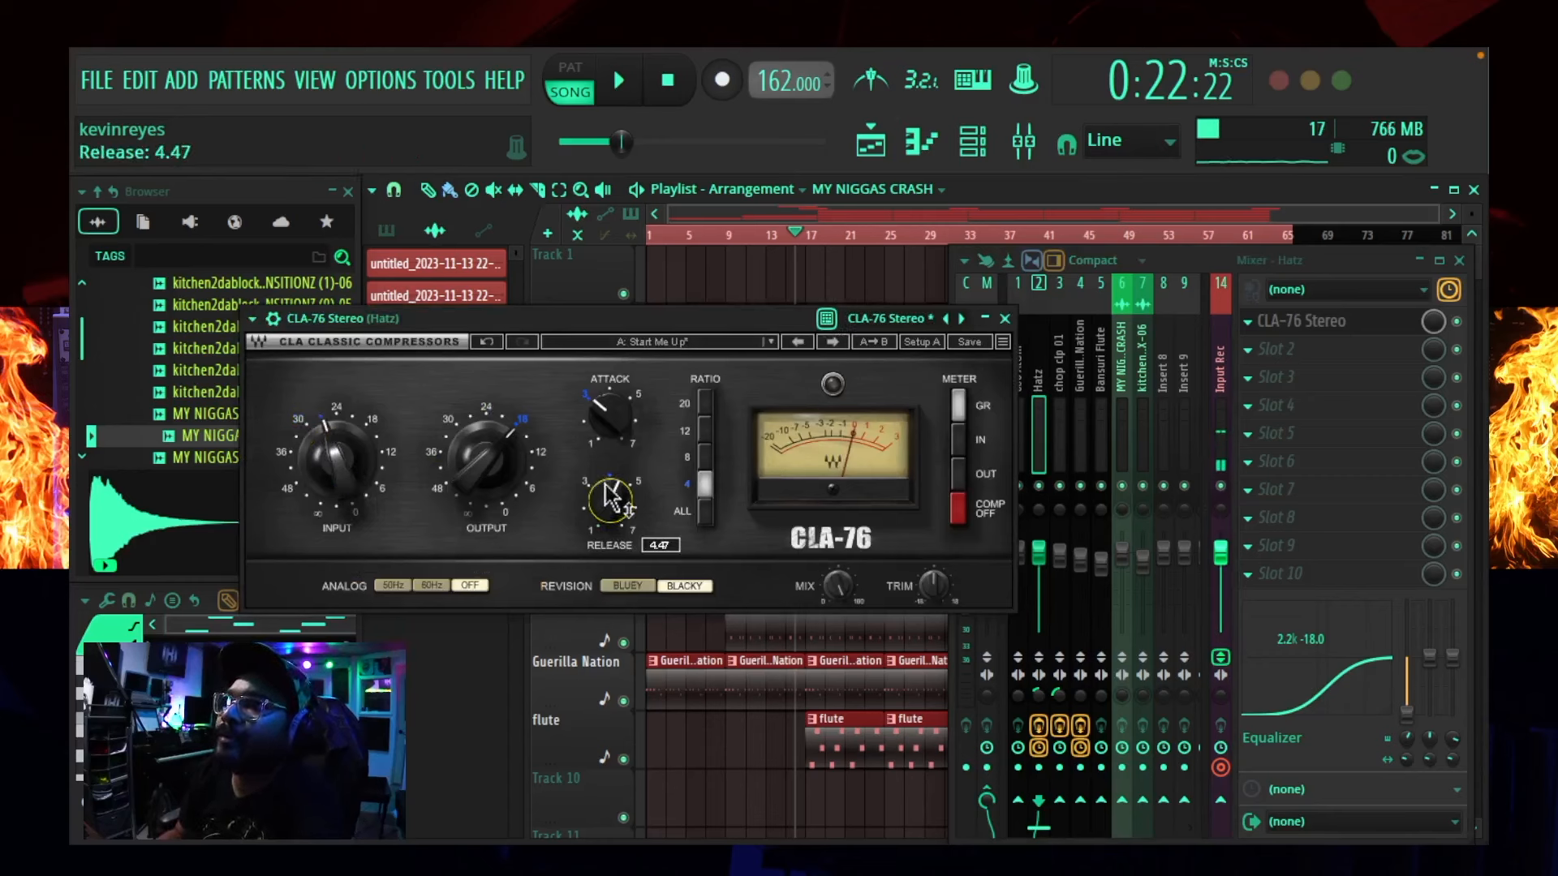
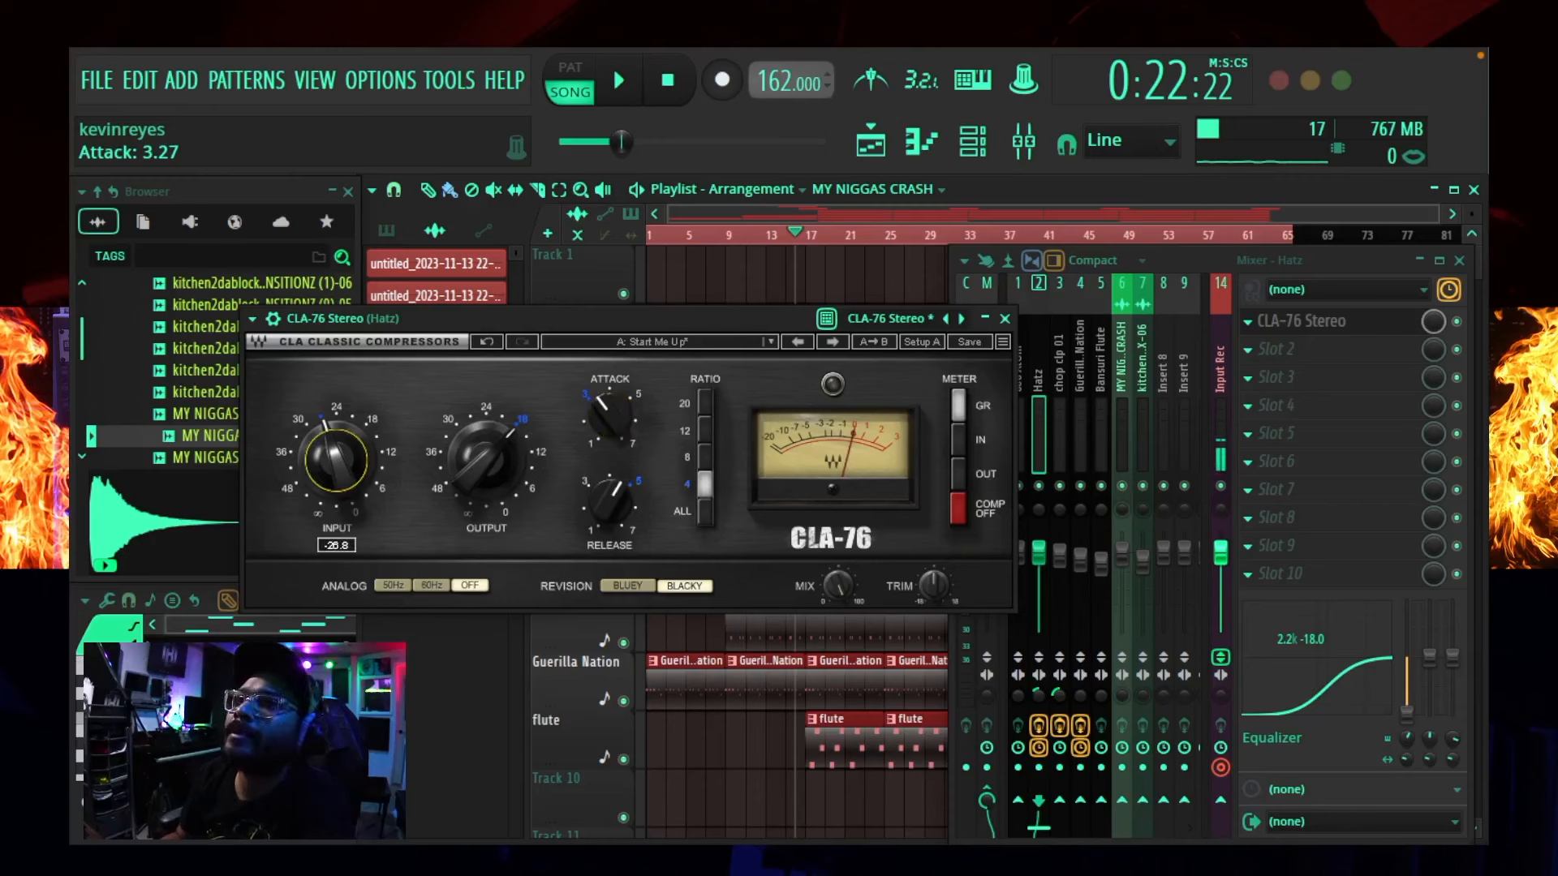
- Set the CLA-76 compressor's release to about 6.35 and its attack to about 6.74 while playing the hats section
{"action": "left_click_drag", "start_coordinate": [615, 500], "coordinate": [615, 497]}
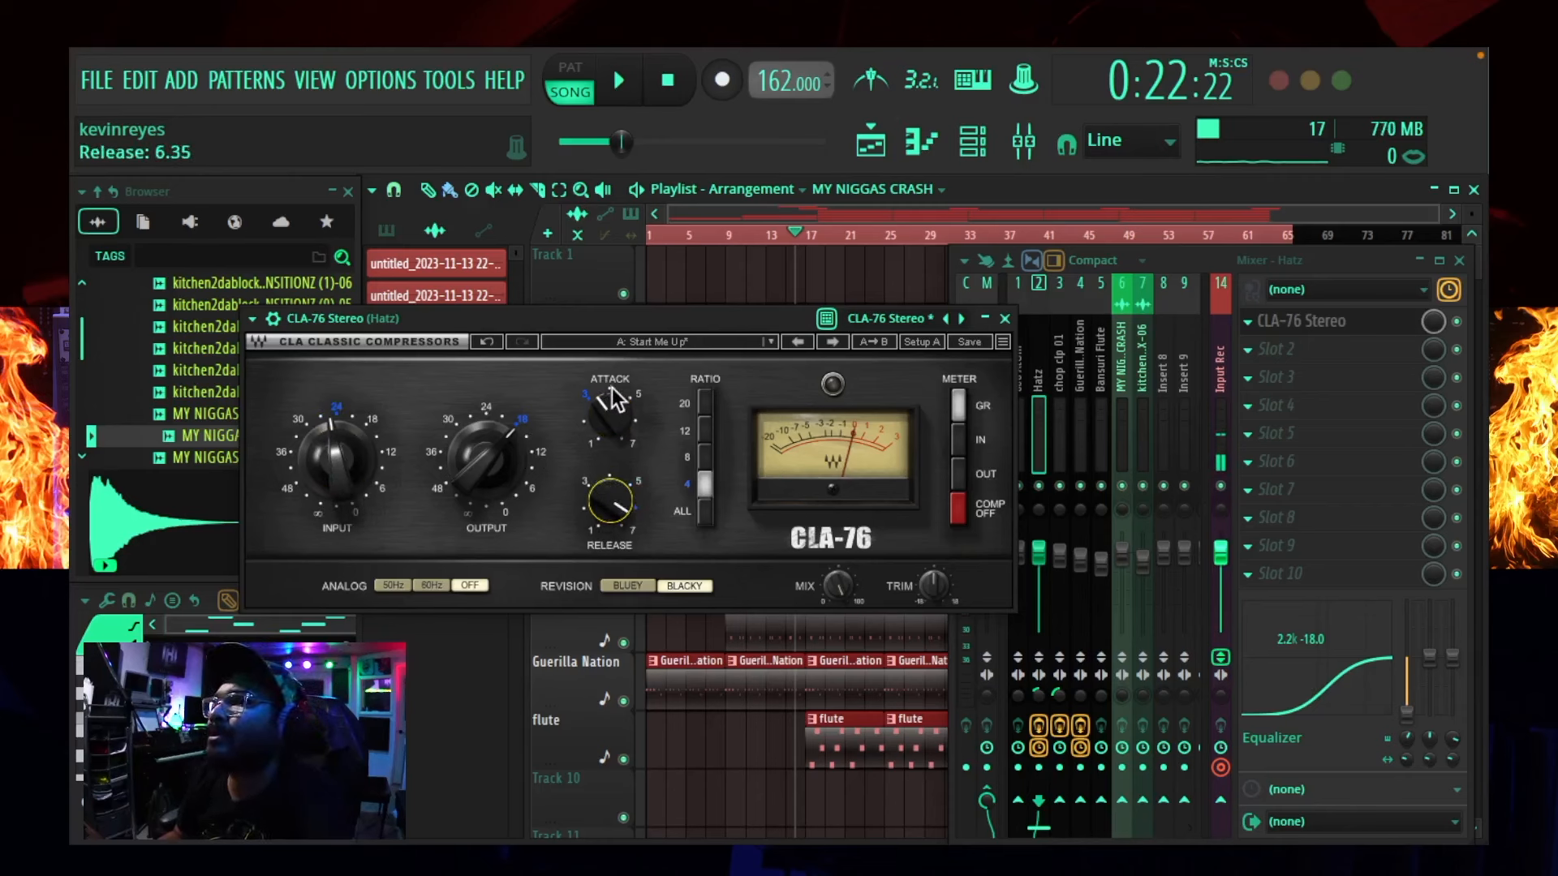
{"action": "left_click_drag", "start_coordinate": [615, 383], "coordinate": [616, 369]}
{"action": "key", "text": "space"}
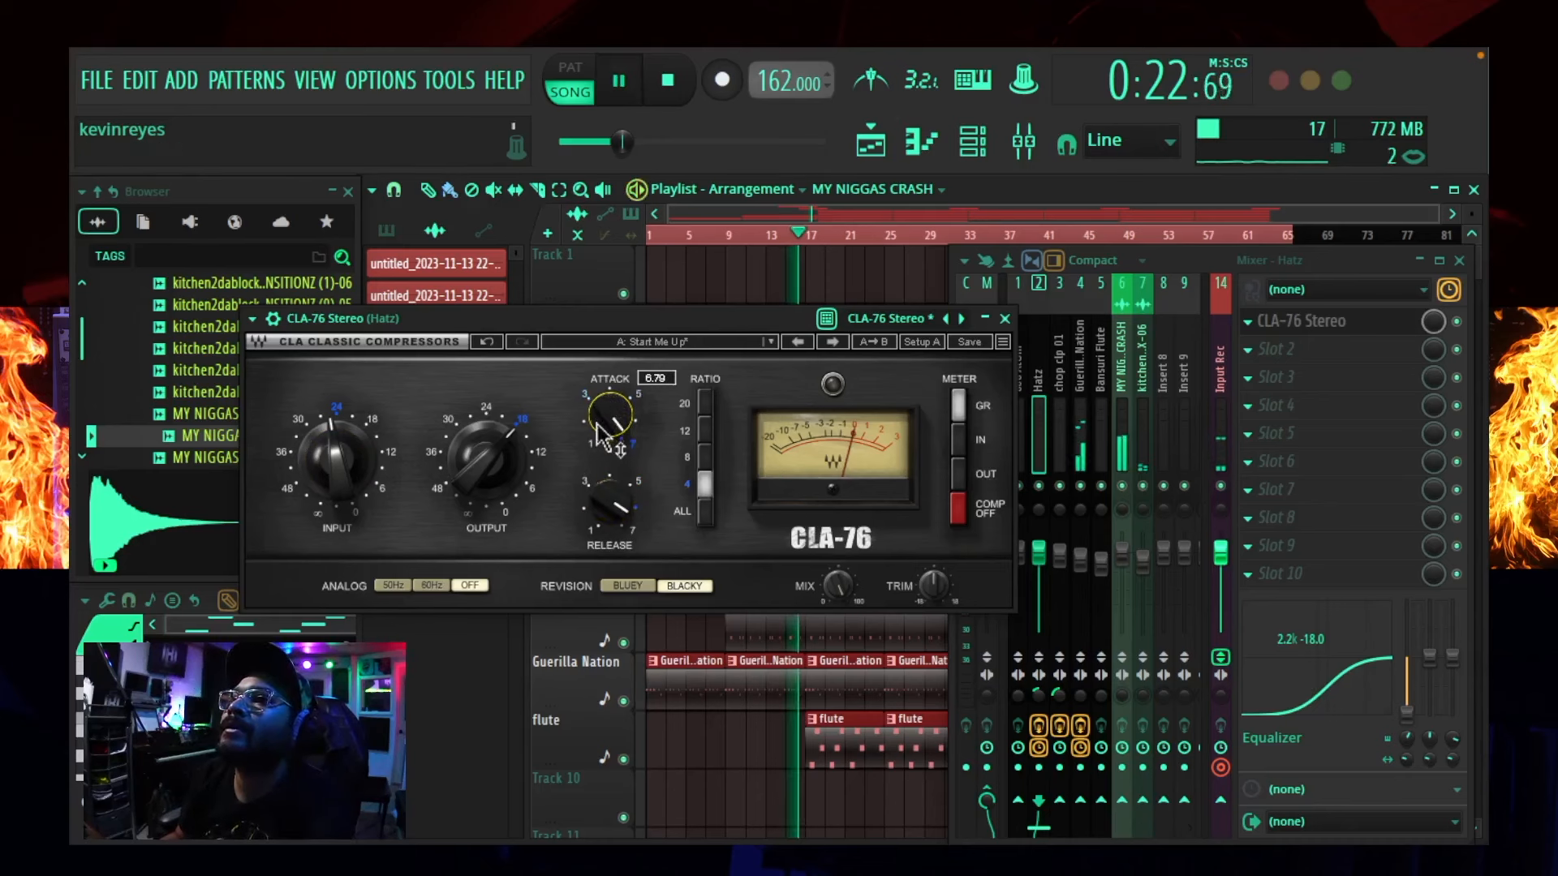
{"action": "left_click_drag", "start_coordinate": [608, 416], "coordinate": [611, 420]}
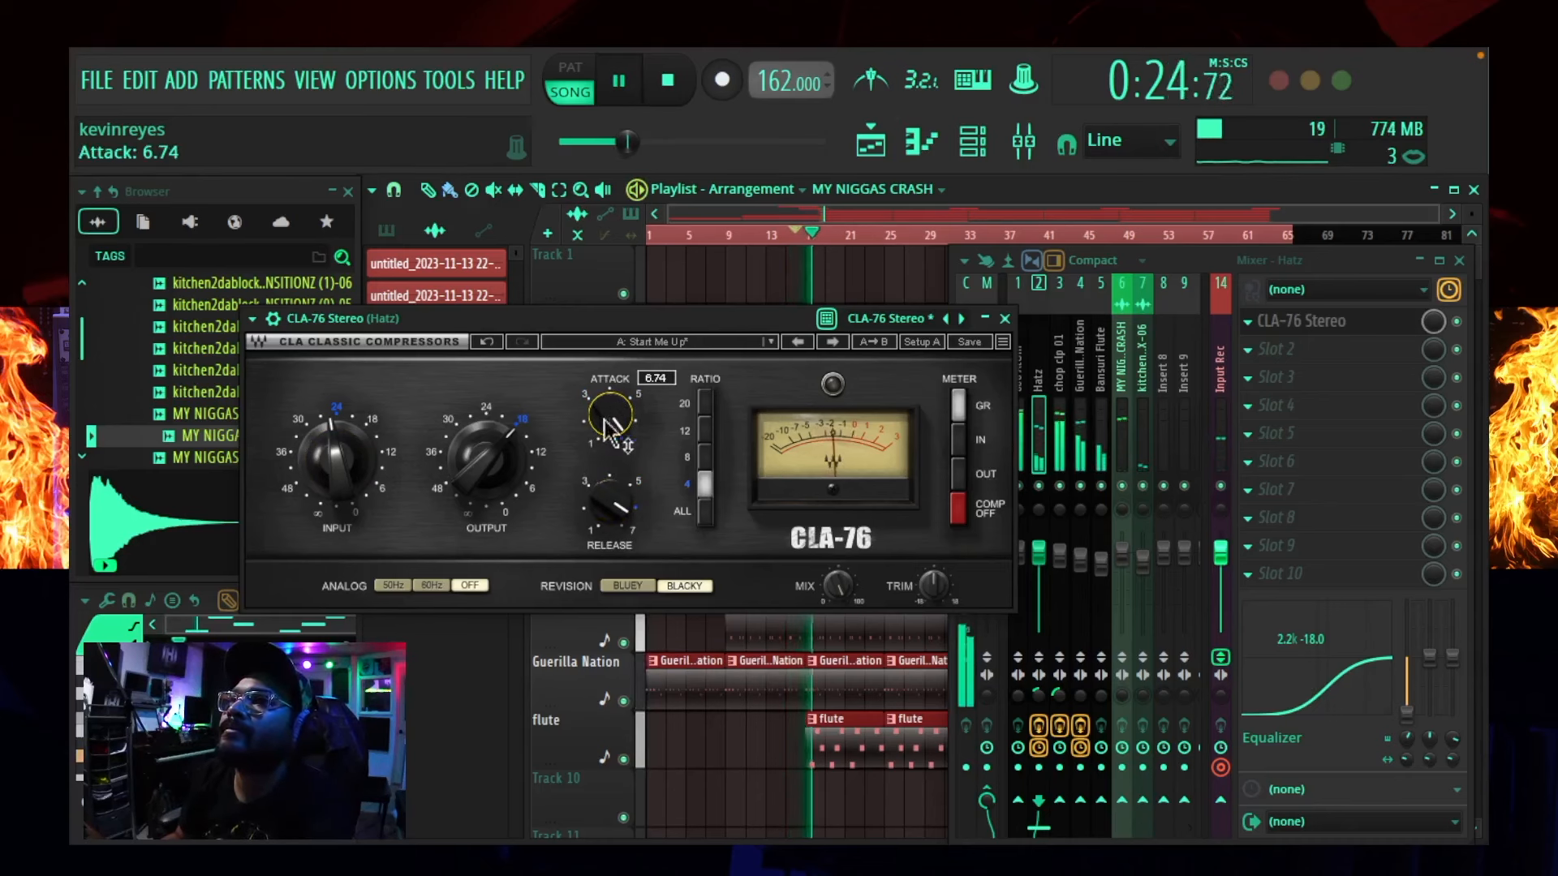
- Set the CLA-76 compressor on the hats to input -24.6, analog 60Hz, mix 87.7 and trim 1.8 dB
{"action": "left_click_drag", "start_coordinate": [338, 462], "coordinate": [338, 458]}
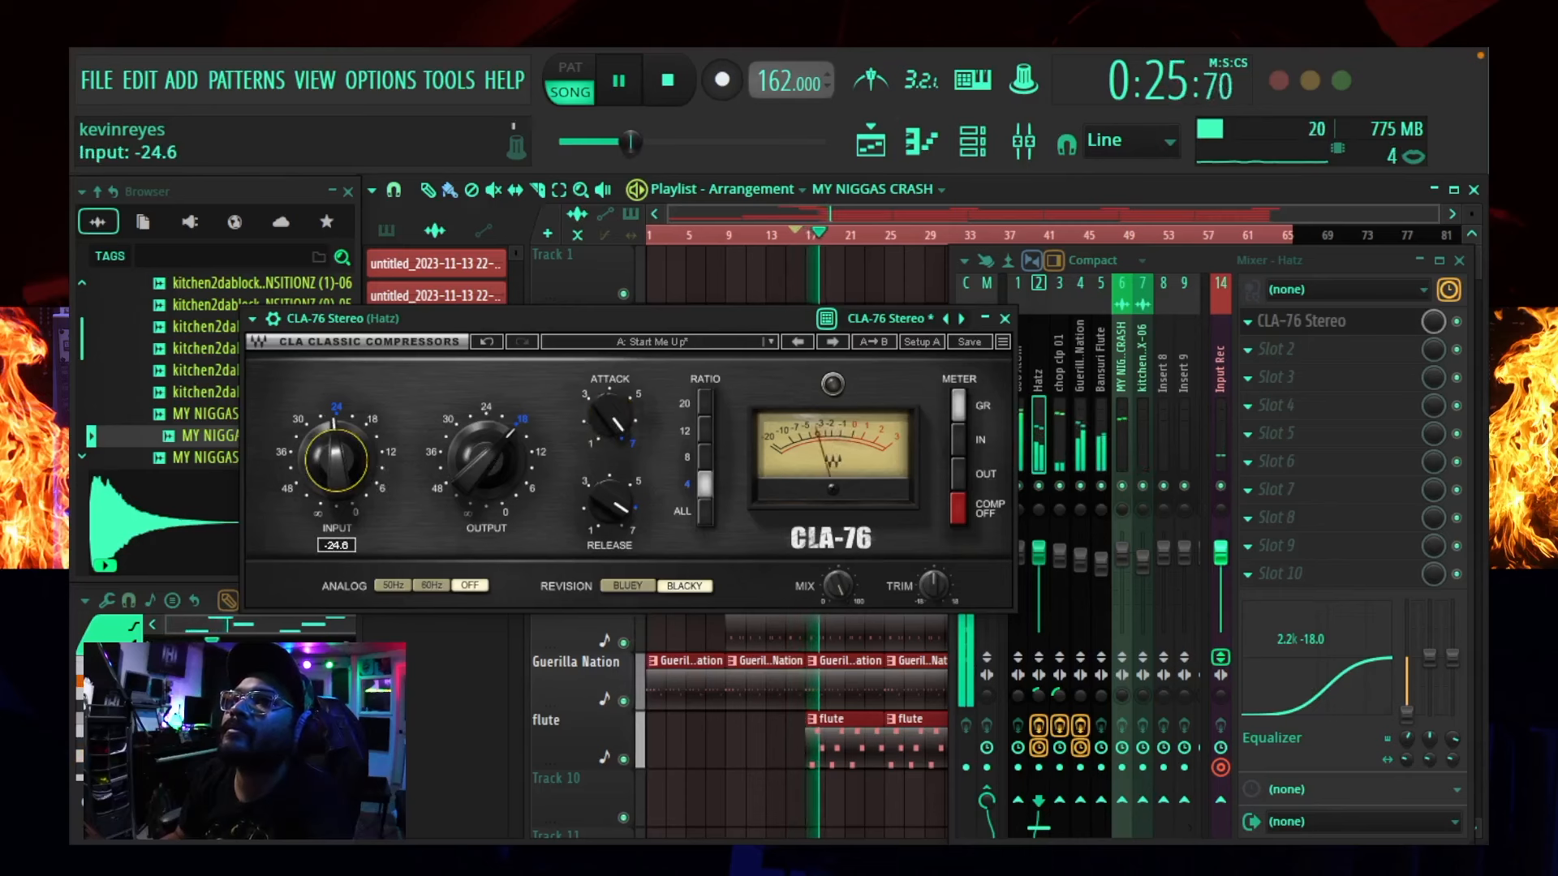
{"action": "left_click", "coordinate": [396, 588]}
{"action": "left_click", "coordinate": [431, 585]}
{"action": "left_click_drag", "start_coordinate": [837, 584], "coordinate": [837, 589]}
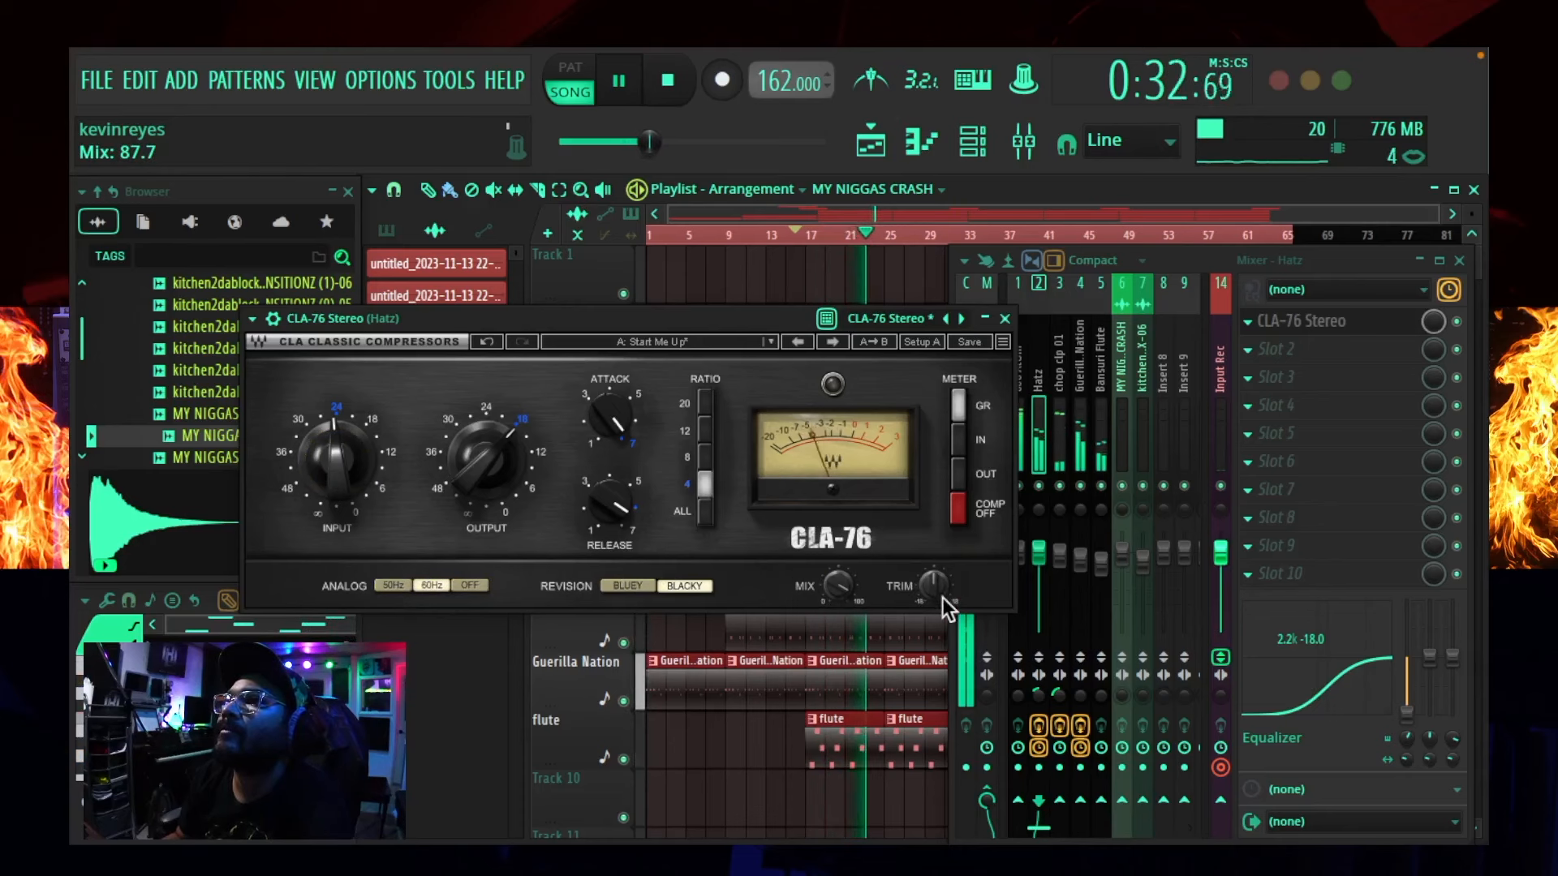
{"action": "left_click_drag", "start_coordinate": [943, 598], "coordinate": [942, 589]}
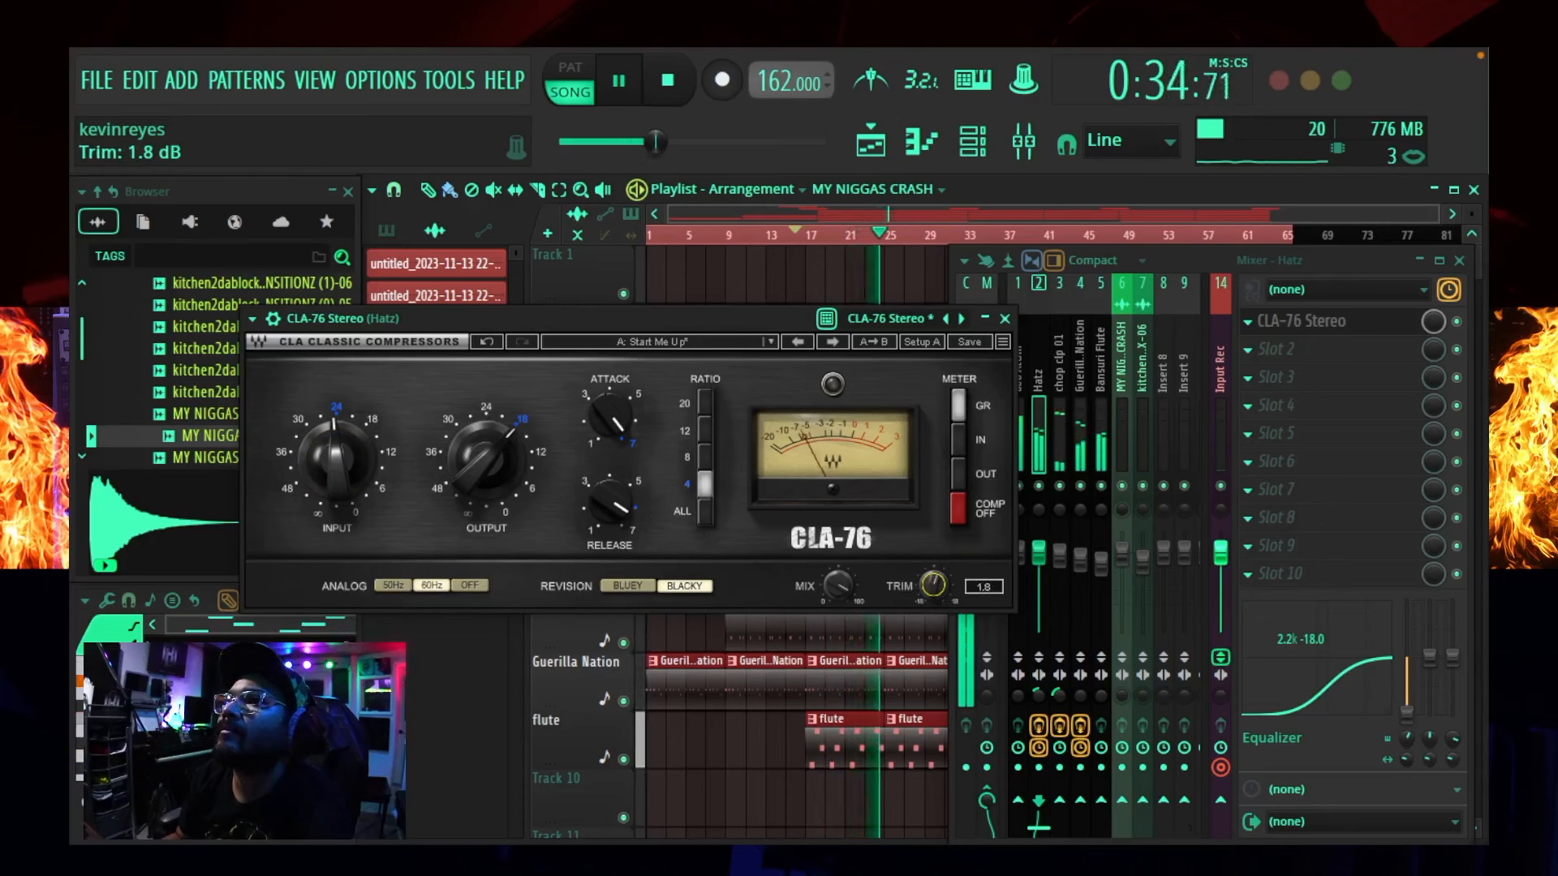
- Raise the CLA-76 compression ratio to 20 and close the plugin window
{"action": "left_click", "coordinate": [706, 433]}
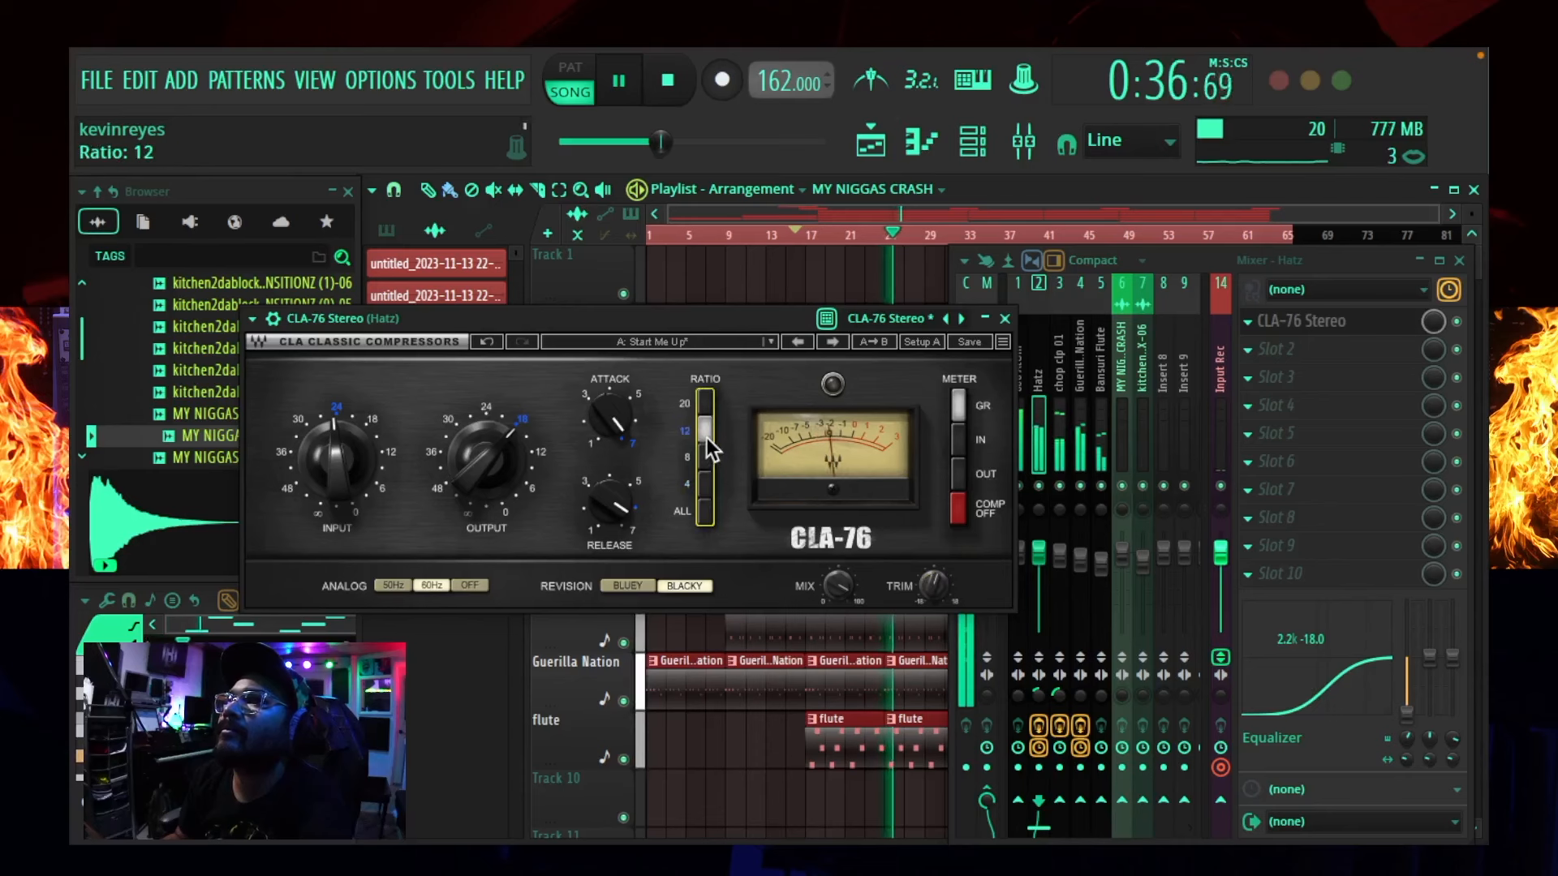
{"action": "left_click", "coordinate": [705, 402]}
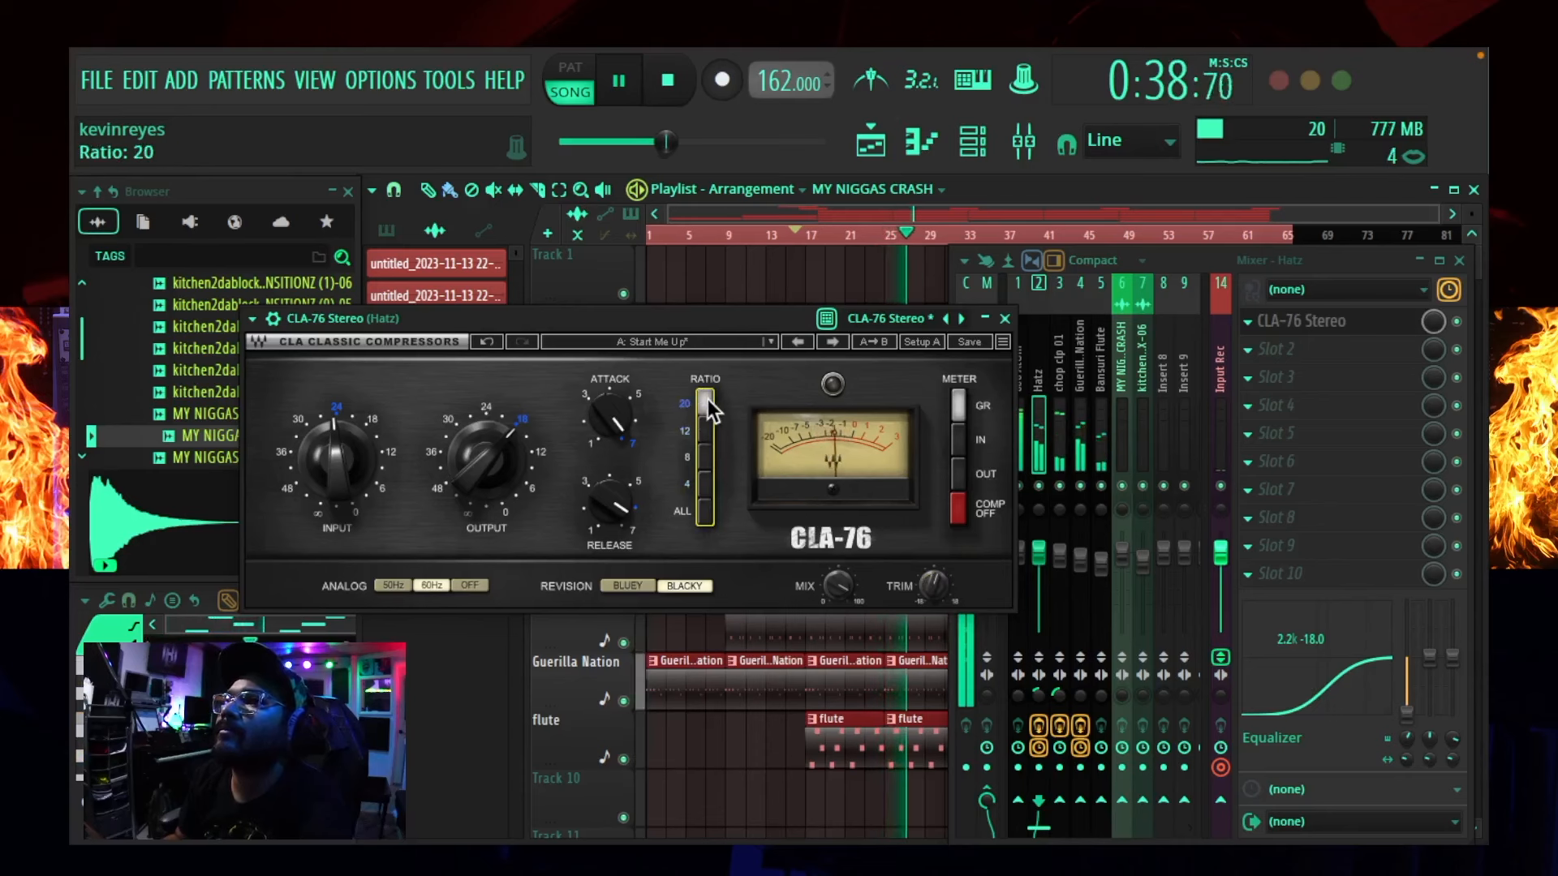
{"action": "left_click", "coordinate": [1005, 318]}
- Adjust the Hatz mixer track's volume and stereo separation during playback, and stop the song
{"action": "left_click_drag", "start_coordinate": [1050, 573], "coordinate": [1038, 565]}
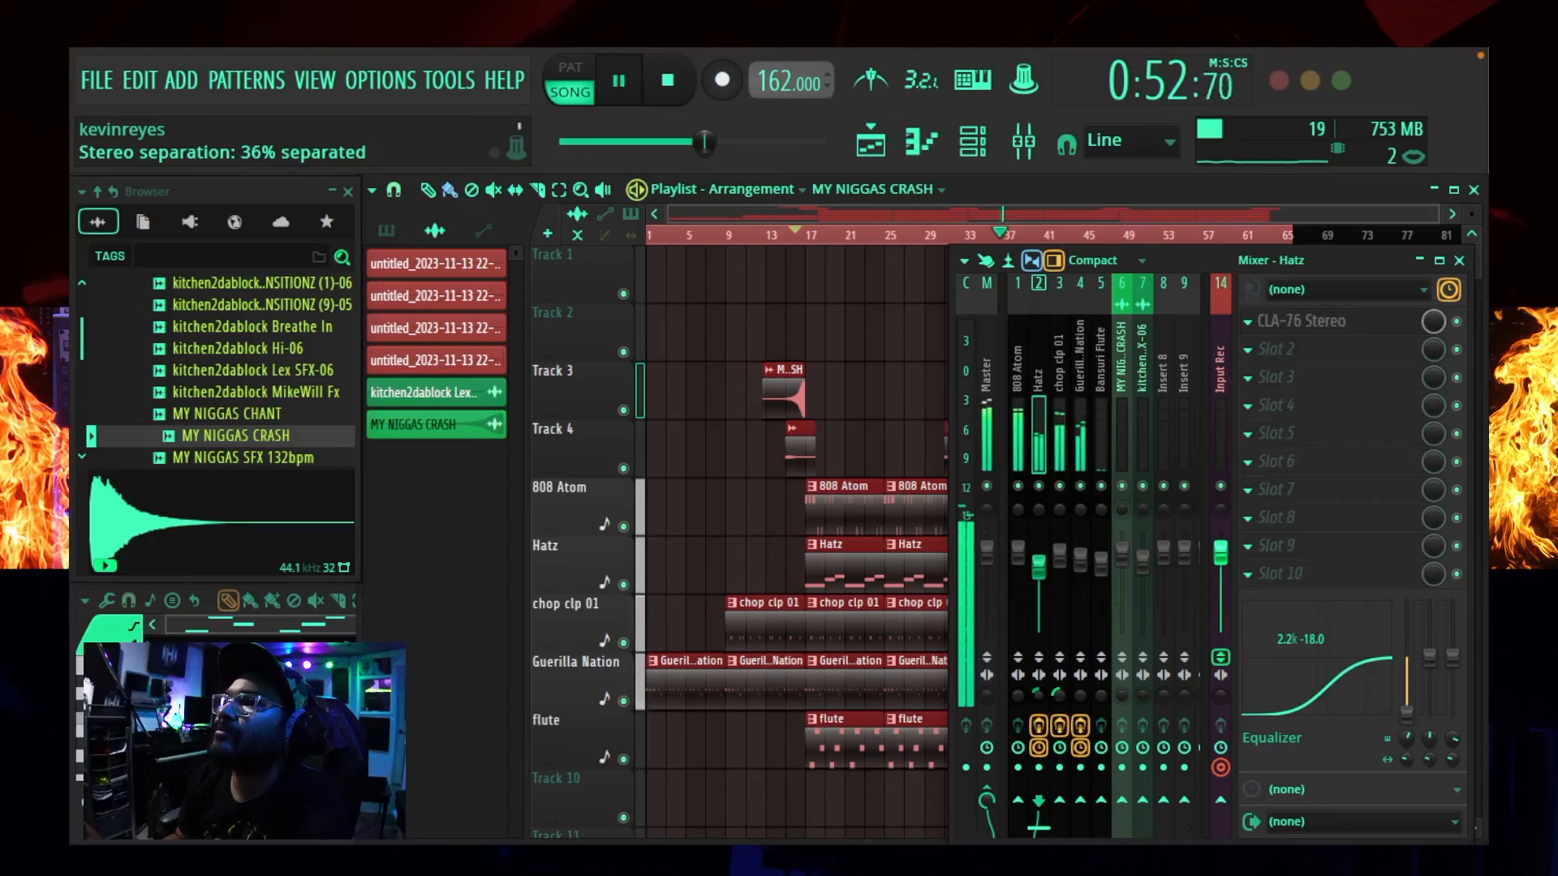
{"action": "left_click_drag", "start_coordinate": [1038, 695], "coordinate": [1038, 709]}
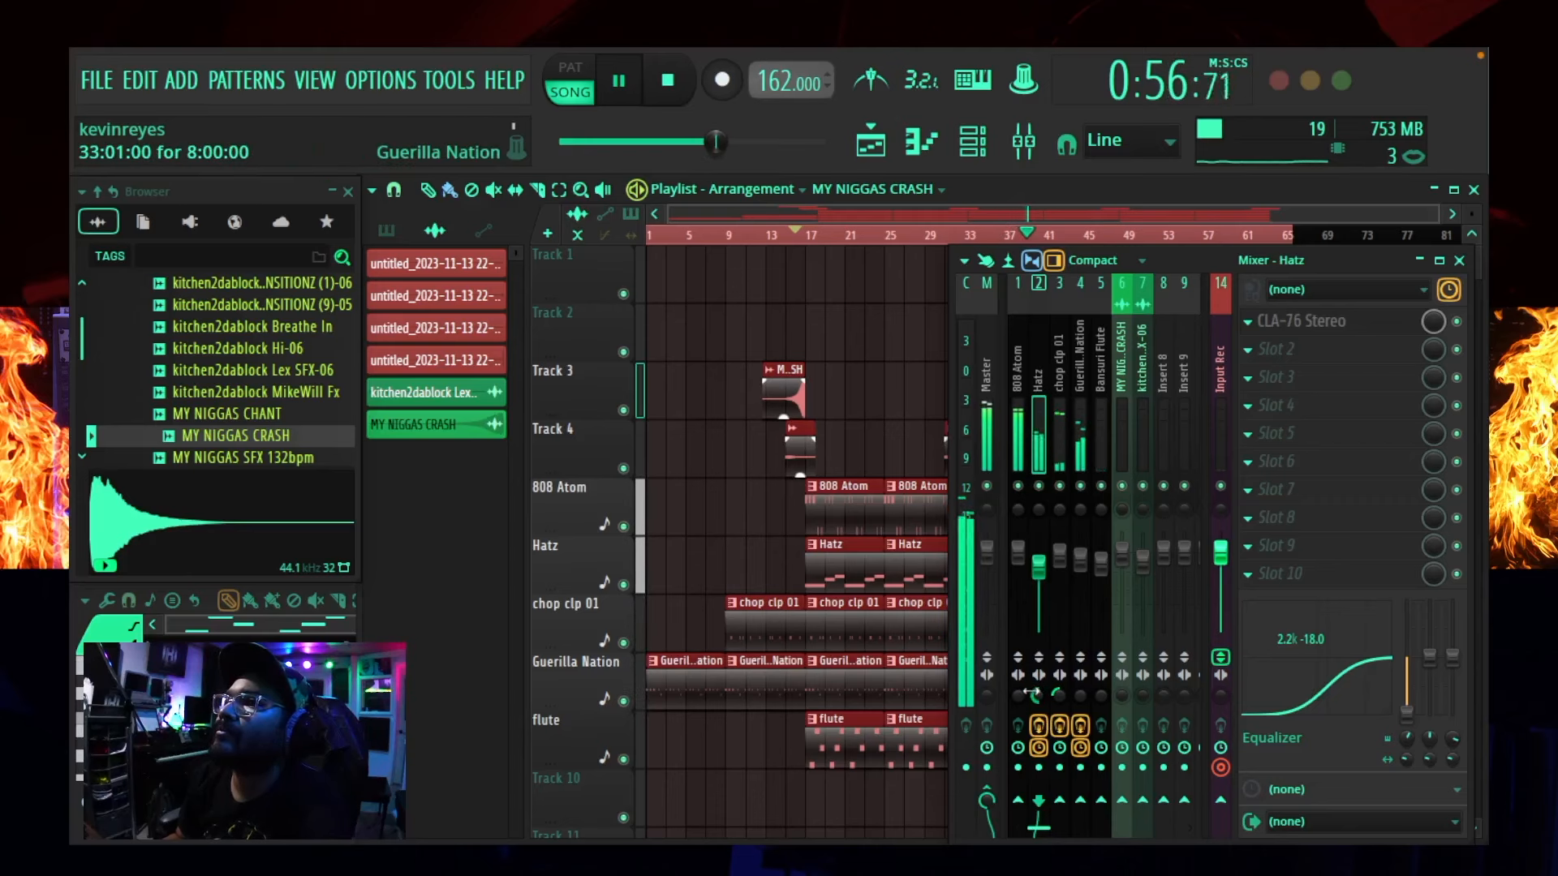
{"action": "left_click_drag", "start_coordinate": [1038, 696], "coordinate": [1038, 689]}
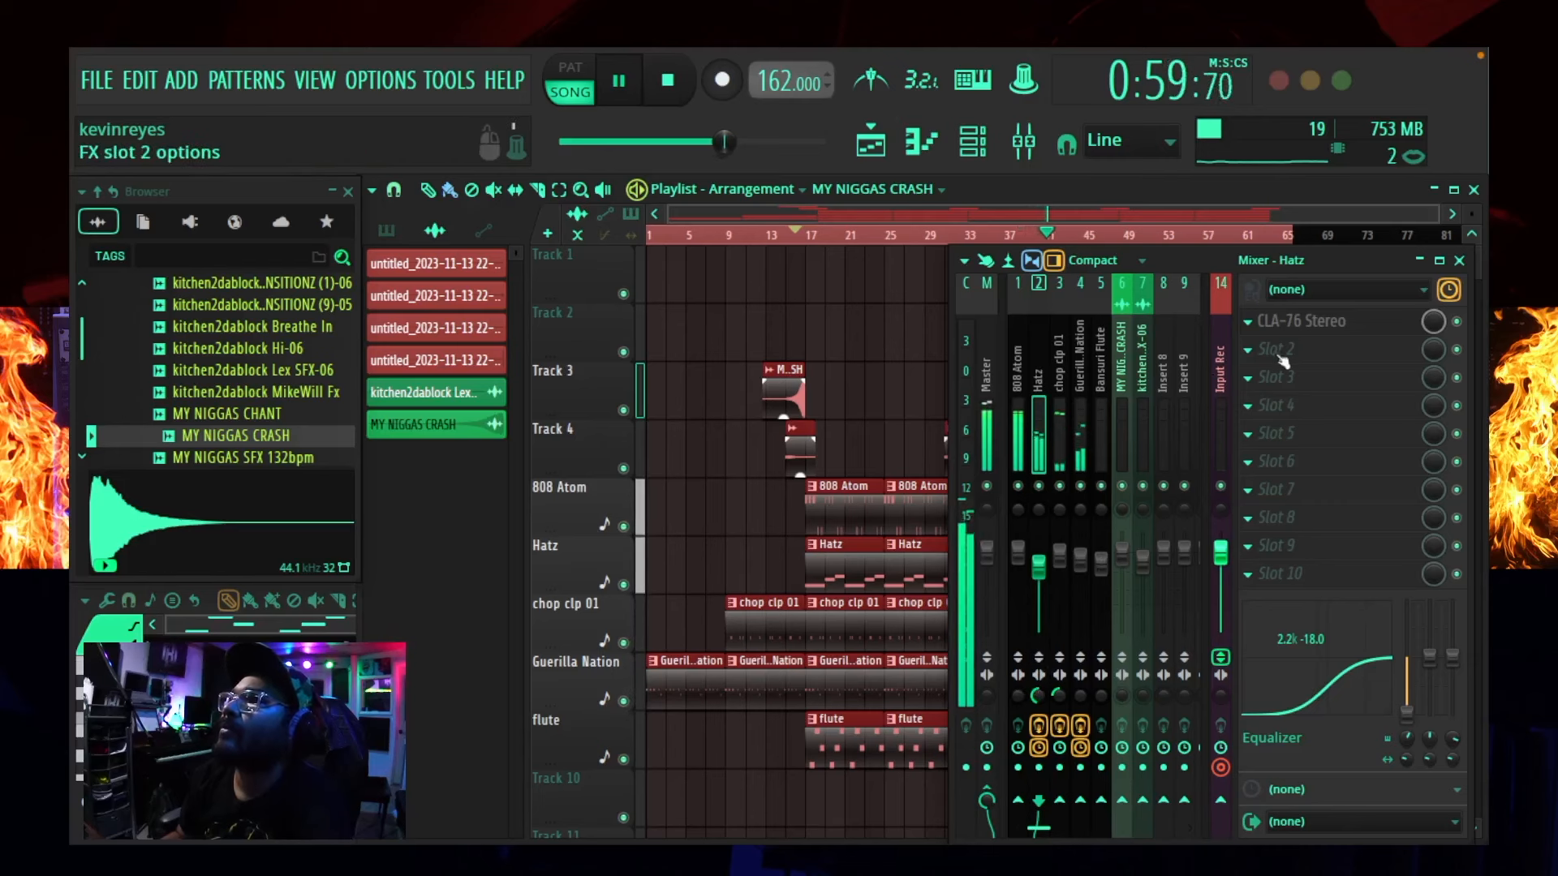
{"action": "key", "text": "space"}
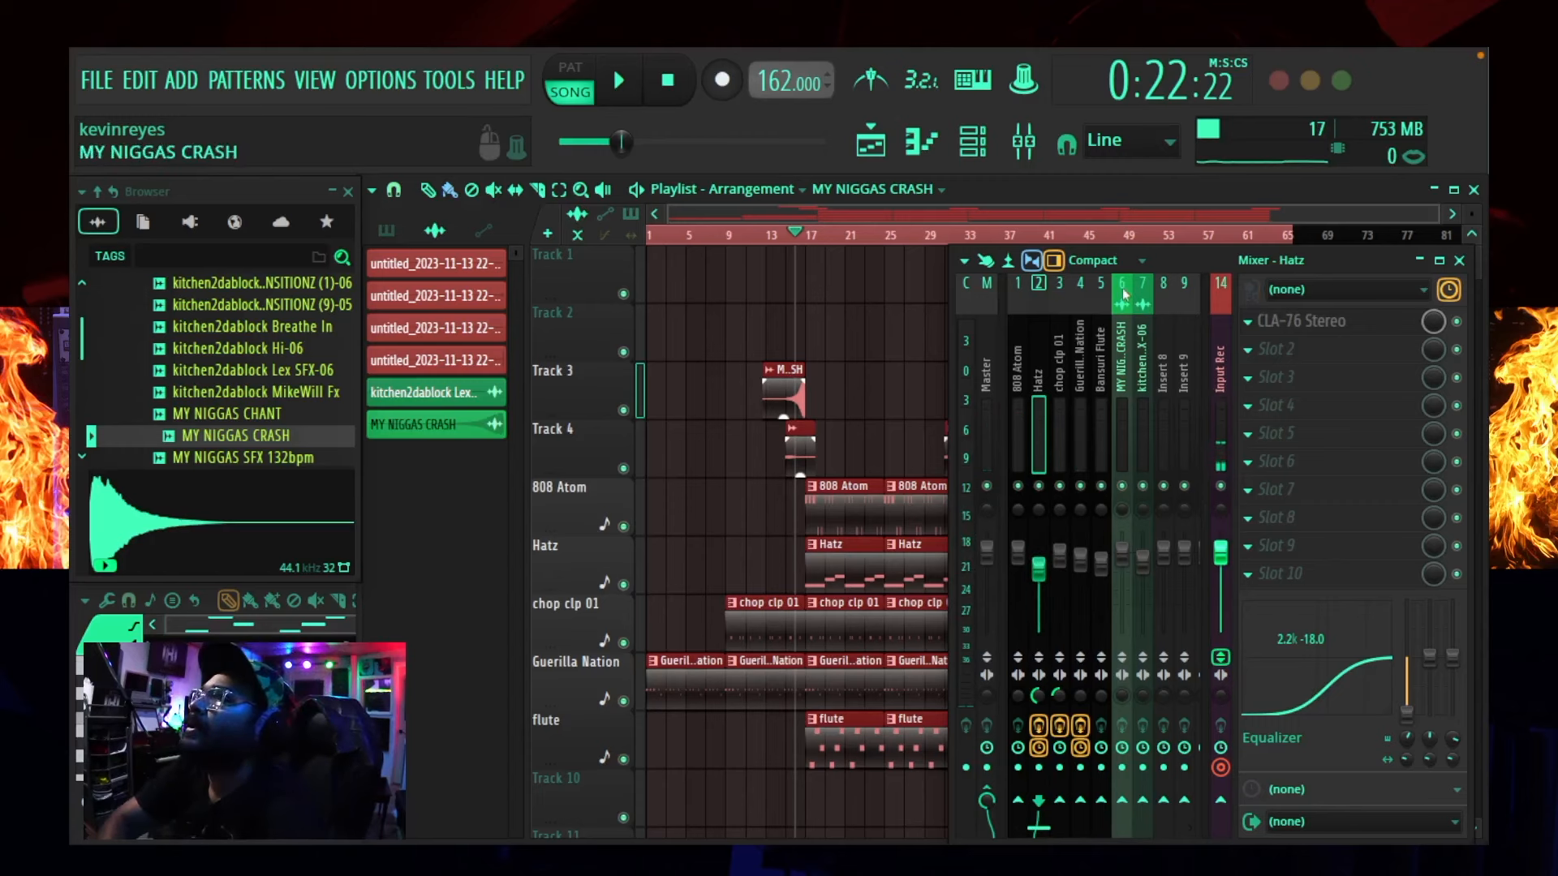
- Add HalfTime to slot 2 of the Hatz mixer track, keeping the upper band limit off
{"action": "left_click", "coordinate": [1319, 356]}
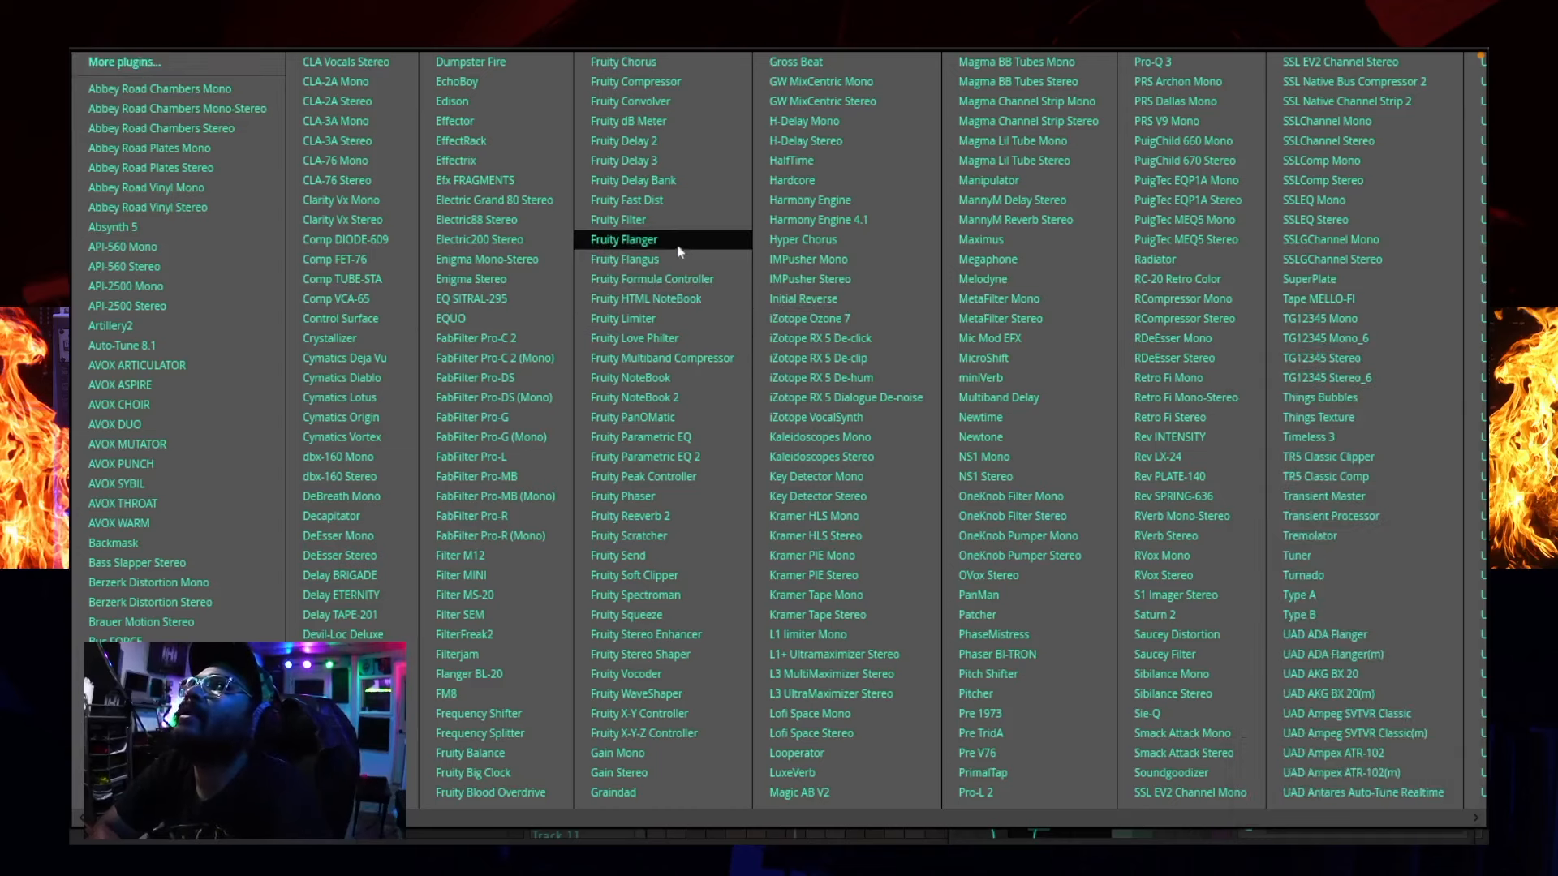
{"action": "left_click", "coordinate": [833, 166]}
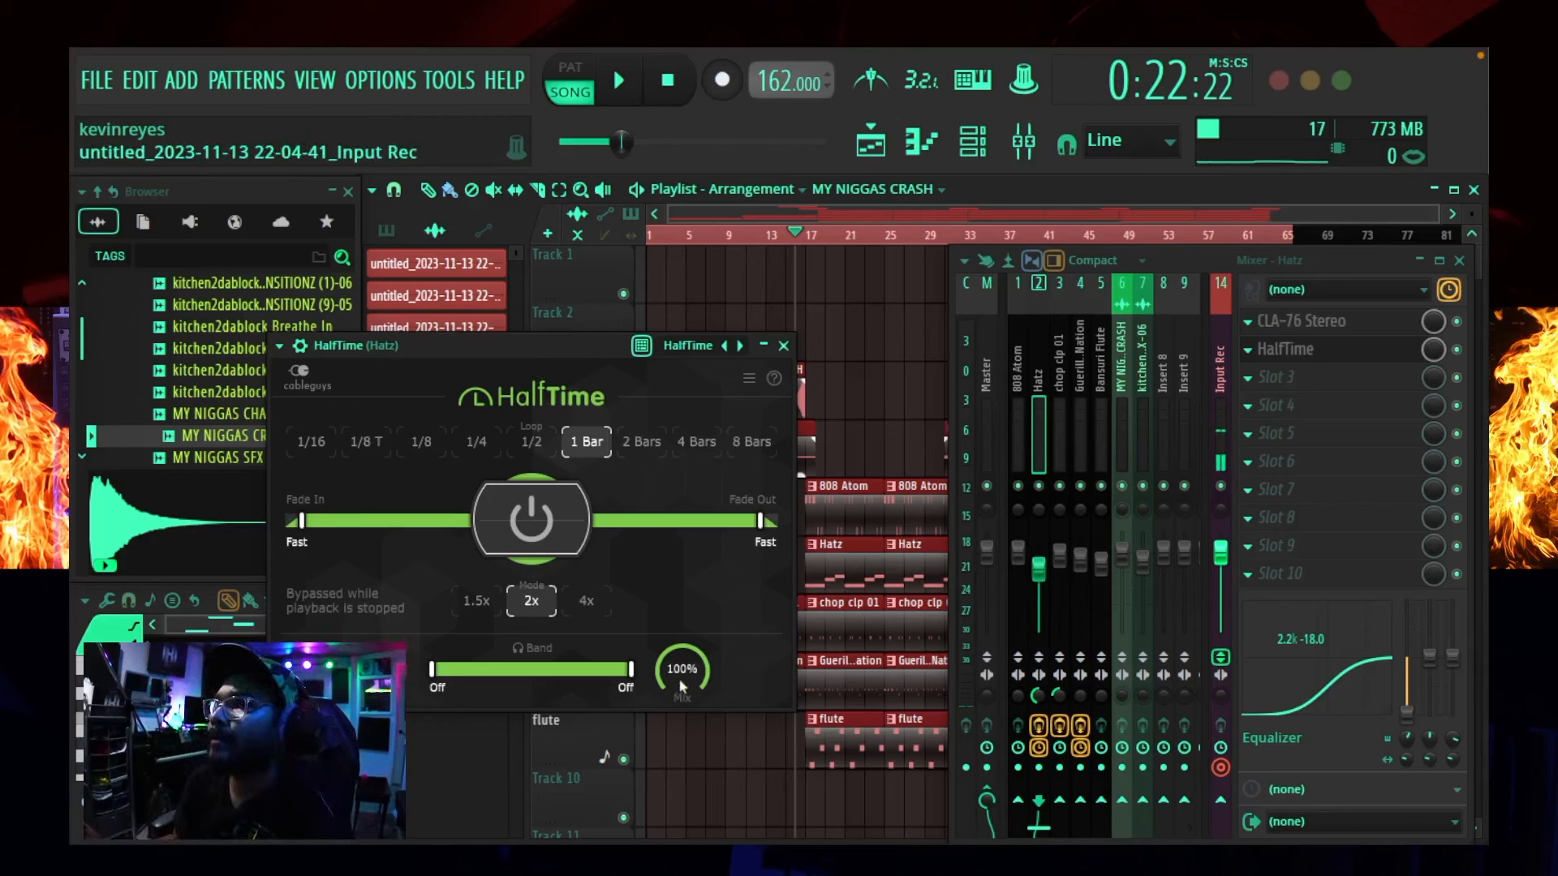
{"action": "left_click_drag", "start_coordinate": [631, 674], "coordinate": [604, 672]}
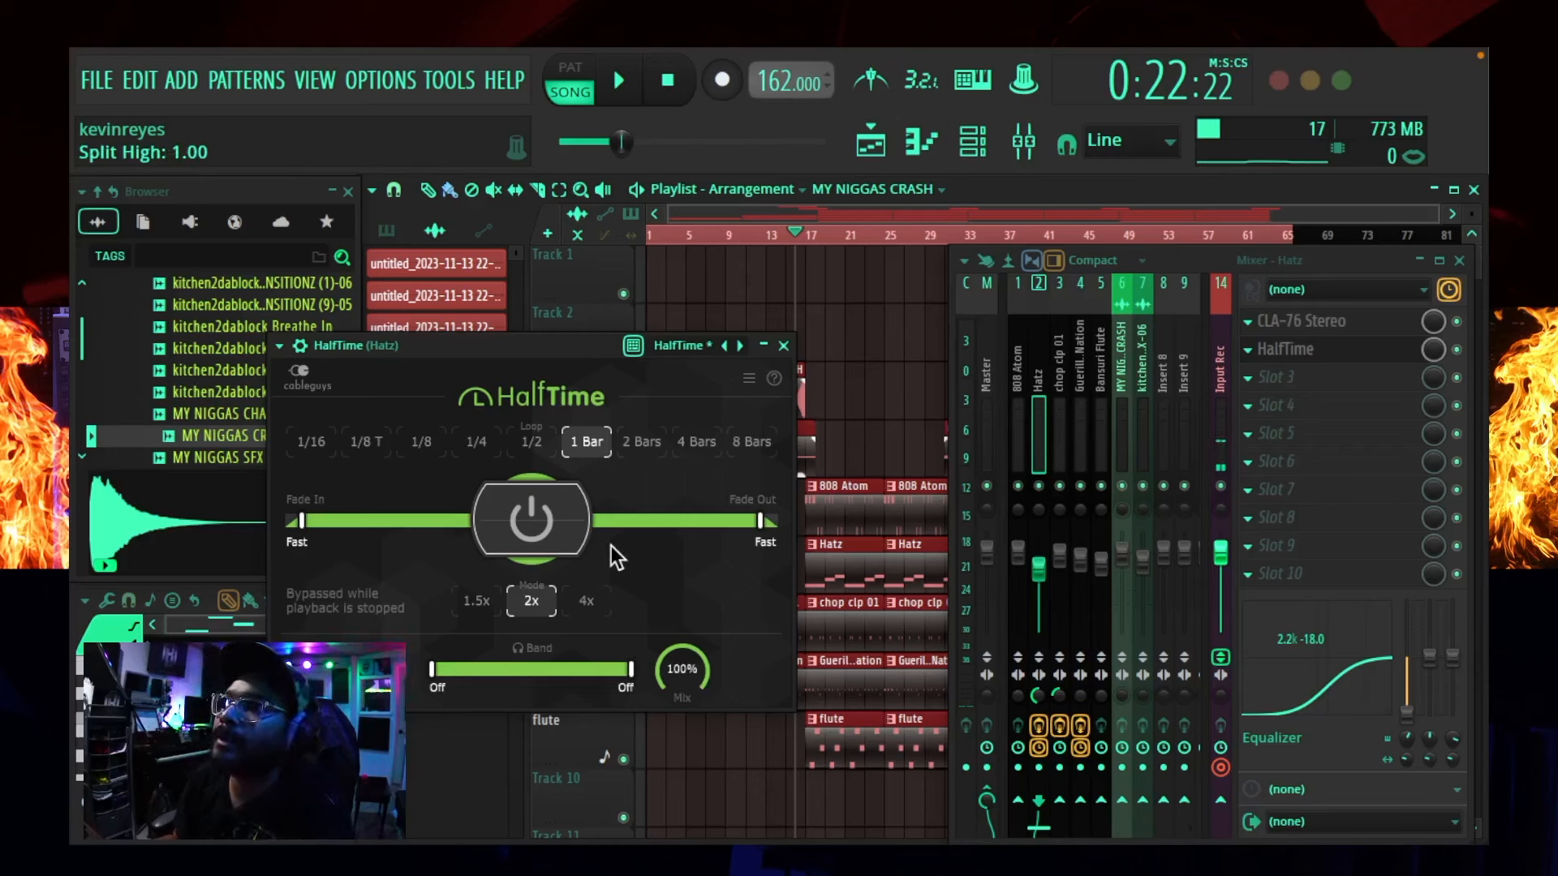
- Play the song and set HalfTime's mix to 52% and its band to 555Hz–7.75kHz
{"action": "key", "text": "space"}
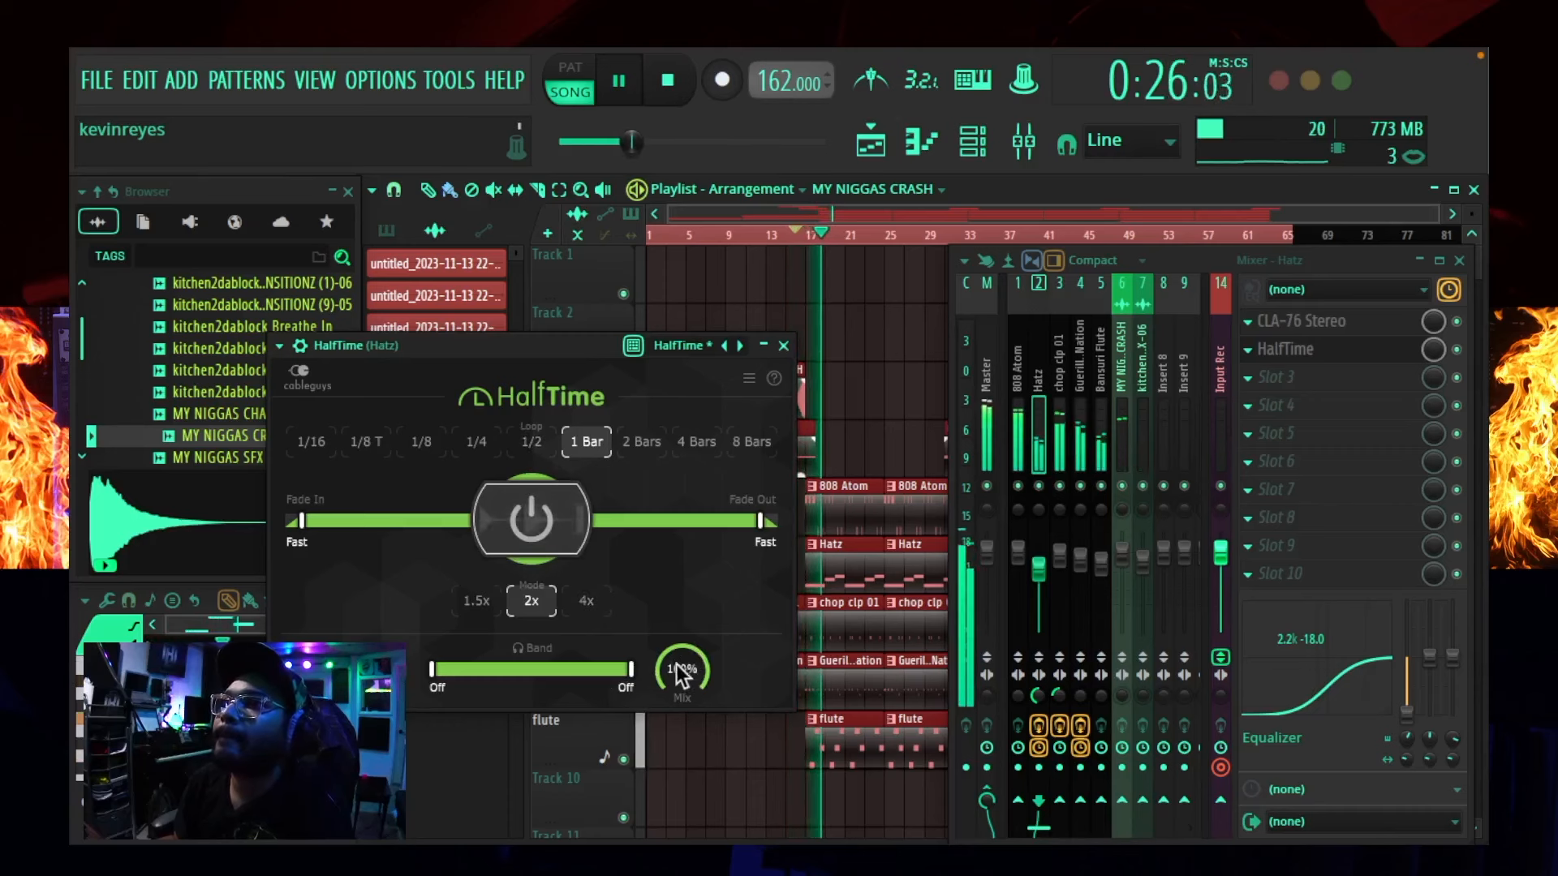
{"action": "left_click_drag", "start_coordinate": [681, 669], "coordinate": [682, 706]}
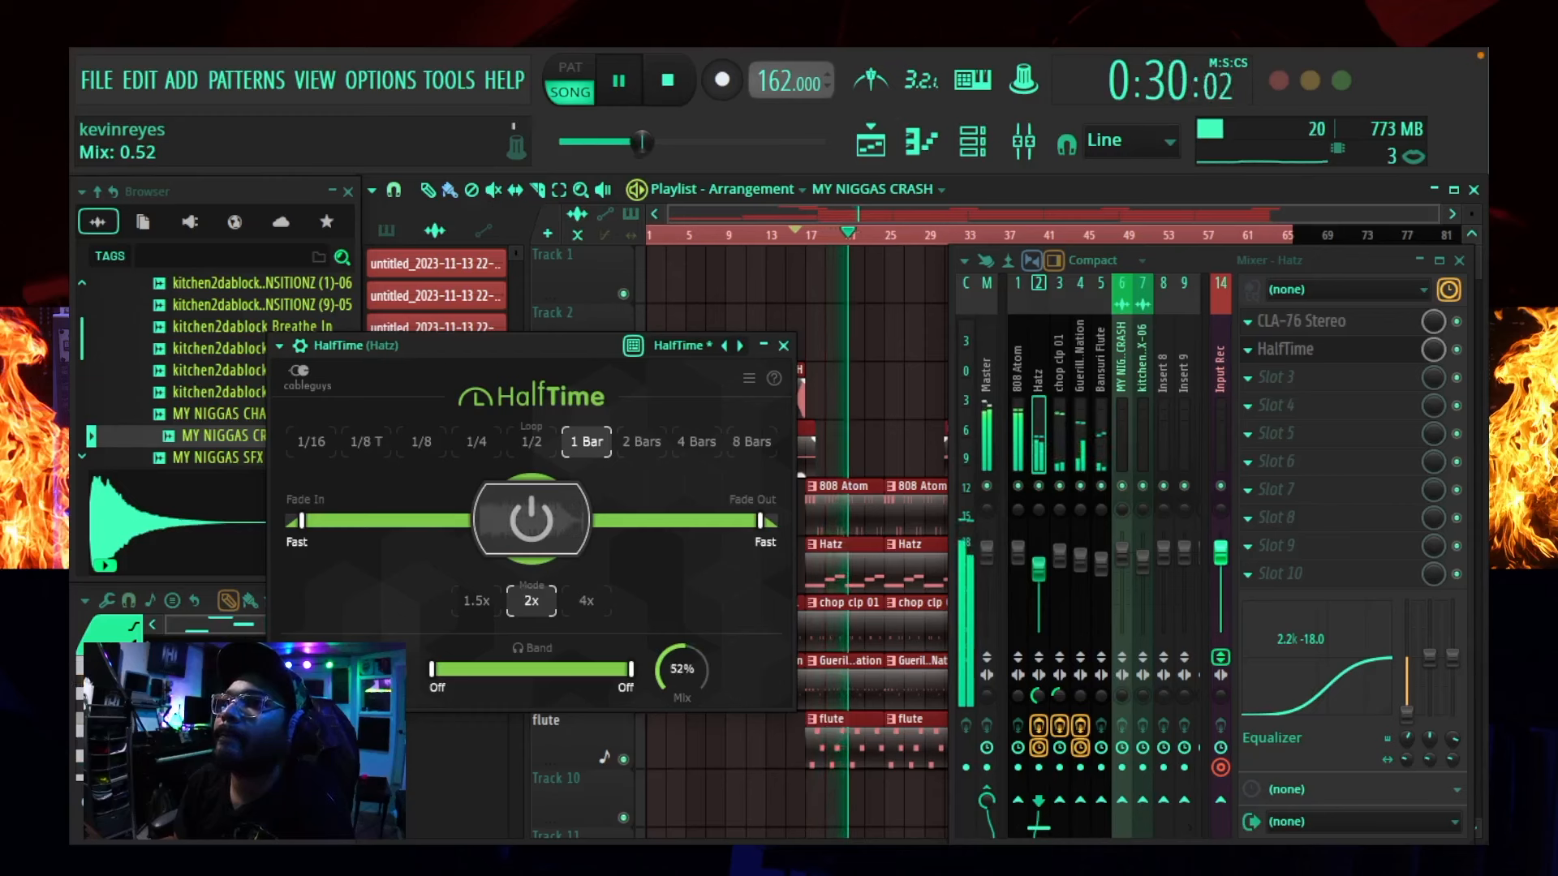
{"action": "left_click_drag", "start_coordinate": [432, 668], "coordinate": [498, 669]}
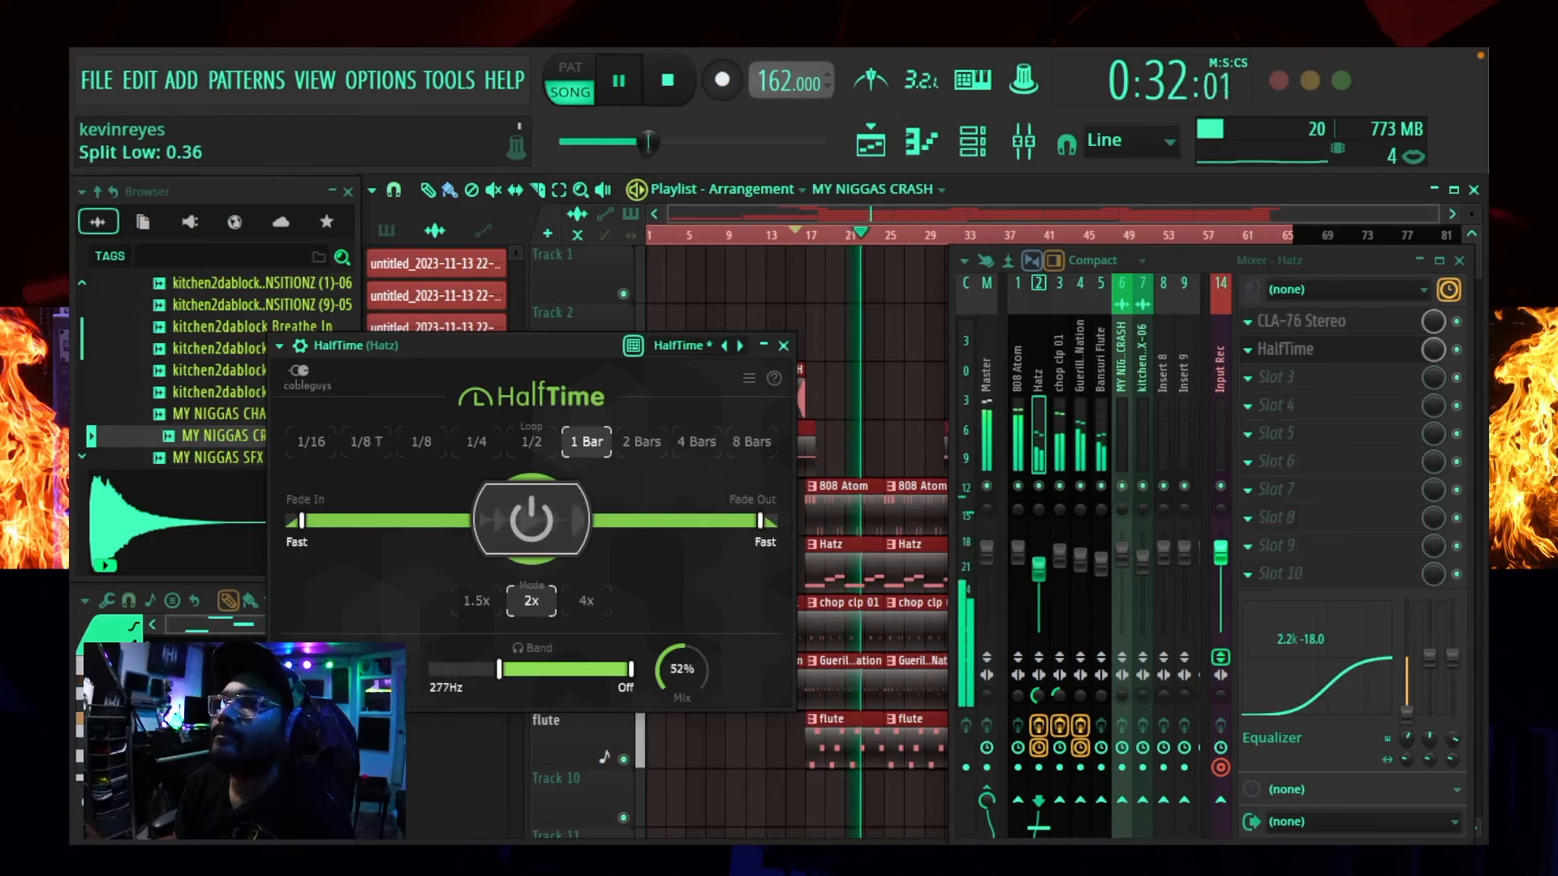
{"action": "left_click_drag", "start_coordinate": [631, 665], "coordinate": [583, 668]}
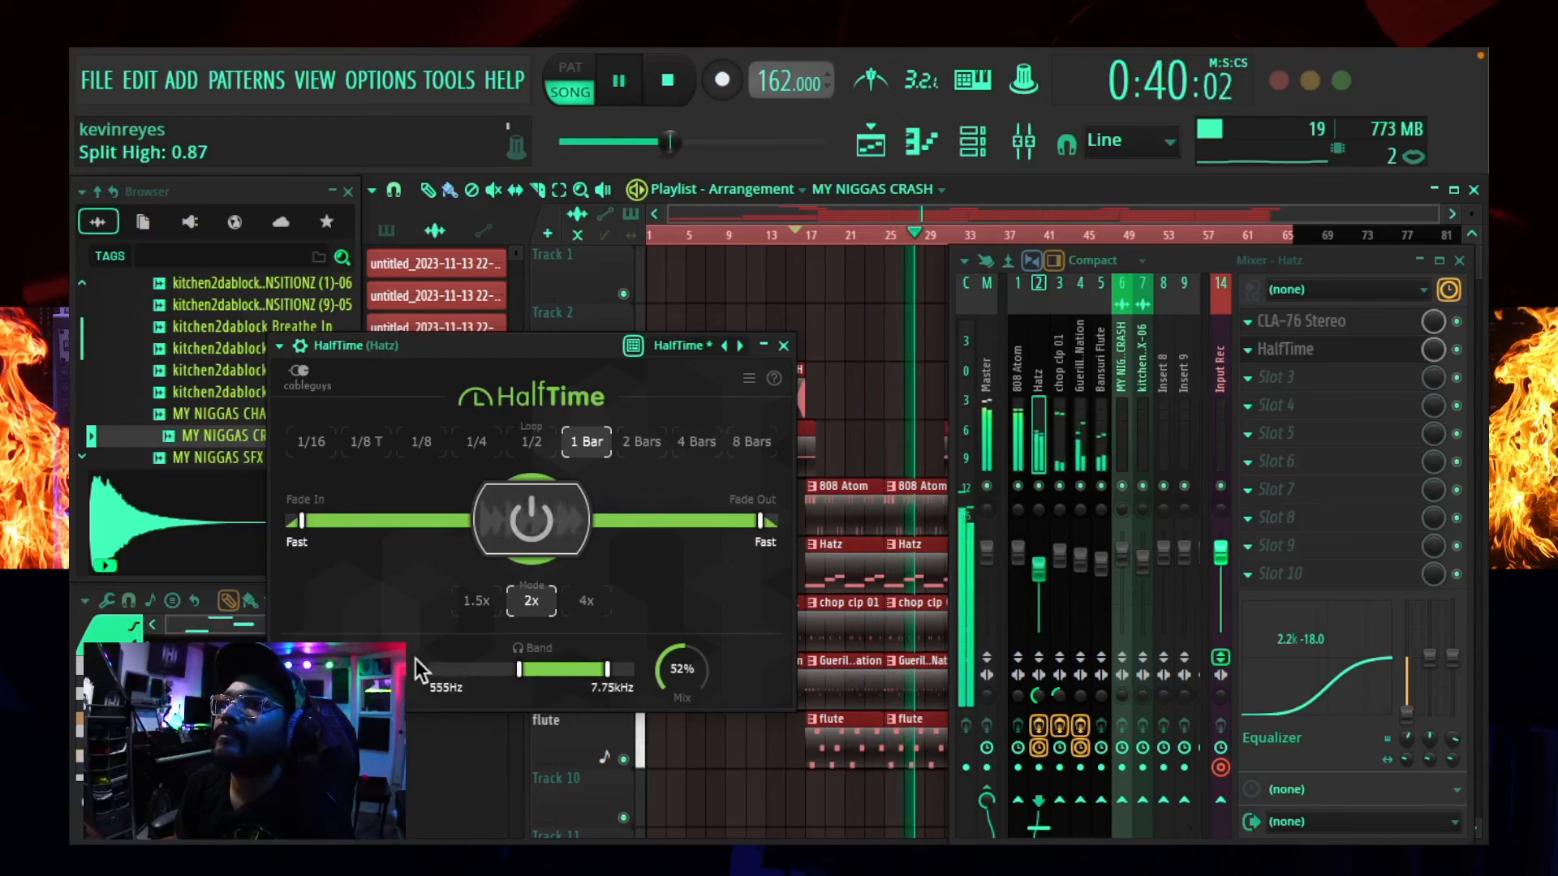
- Set HalfTime's fade in and fade out to 1/4 each and close the plugin window
{"action": "left_click_drag", "start_coordinate": [302, 521], "coordinate": [355, 520]}
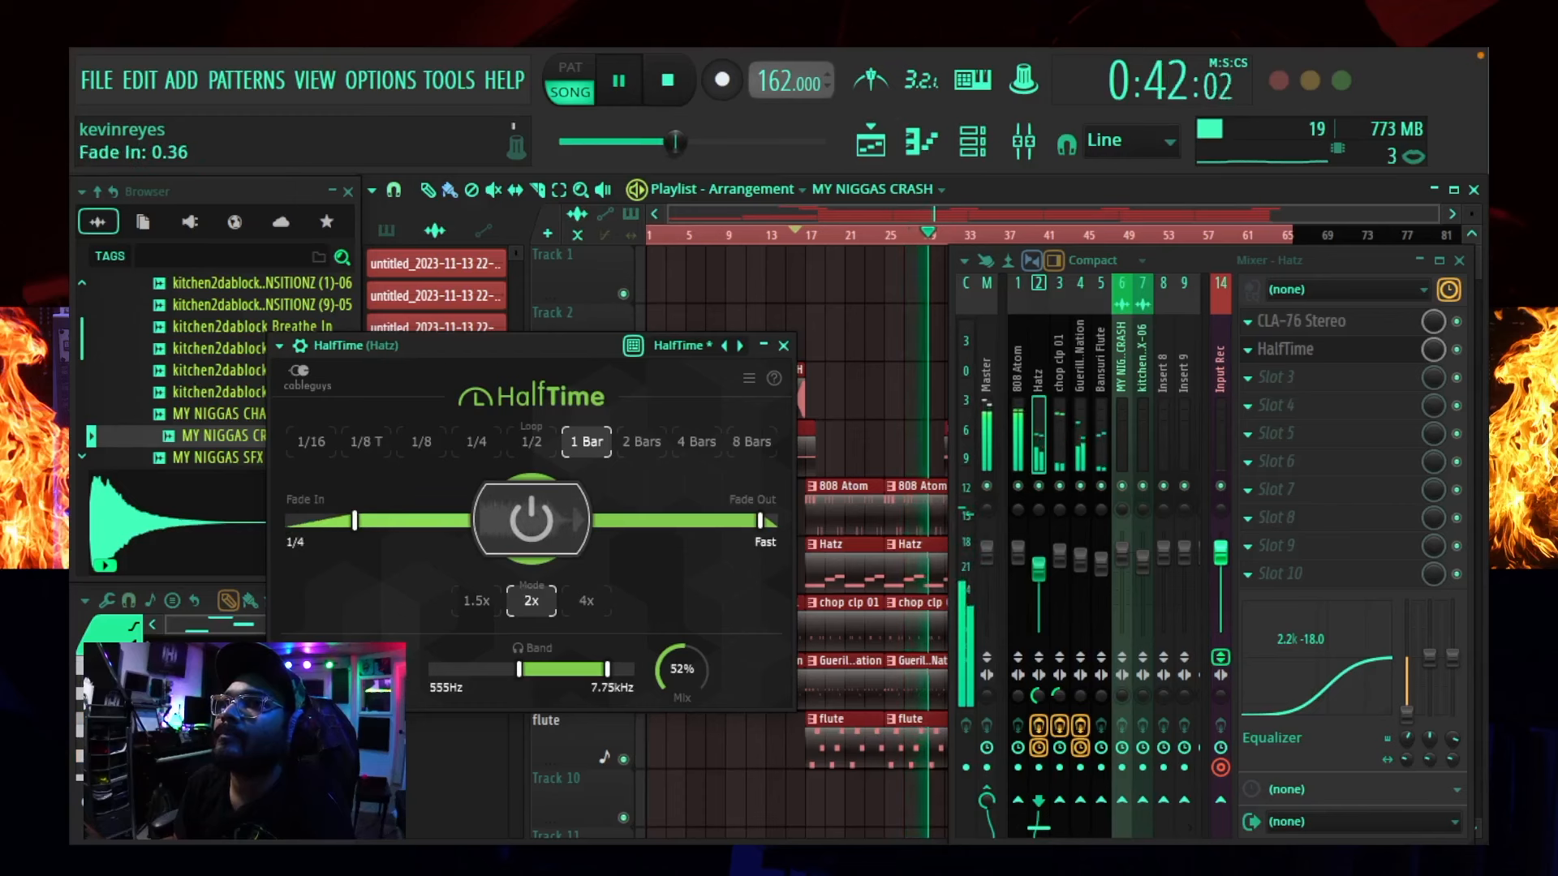
{"action": "left_click_drag", "start_coordinate": [761, 520], "coordinate": [708, 520]}
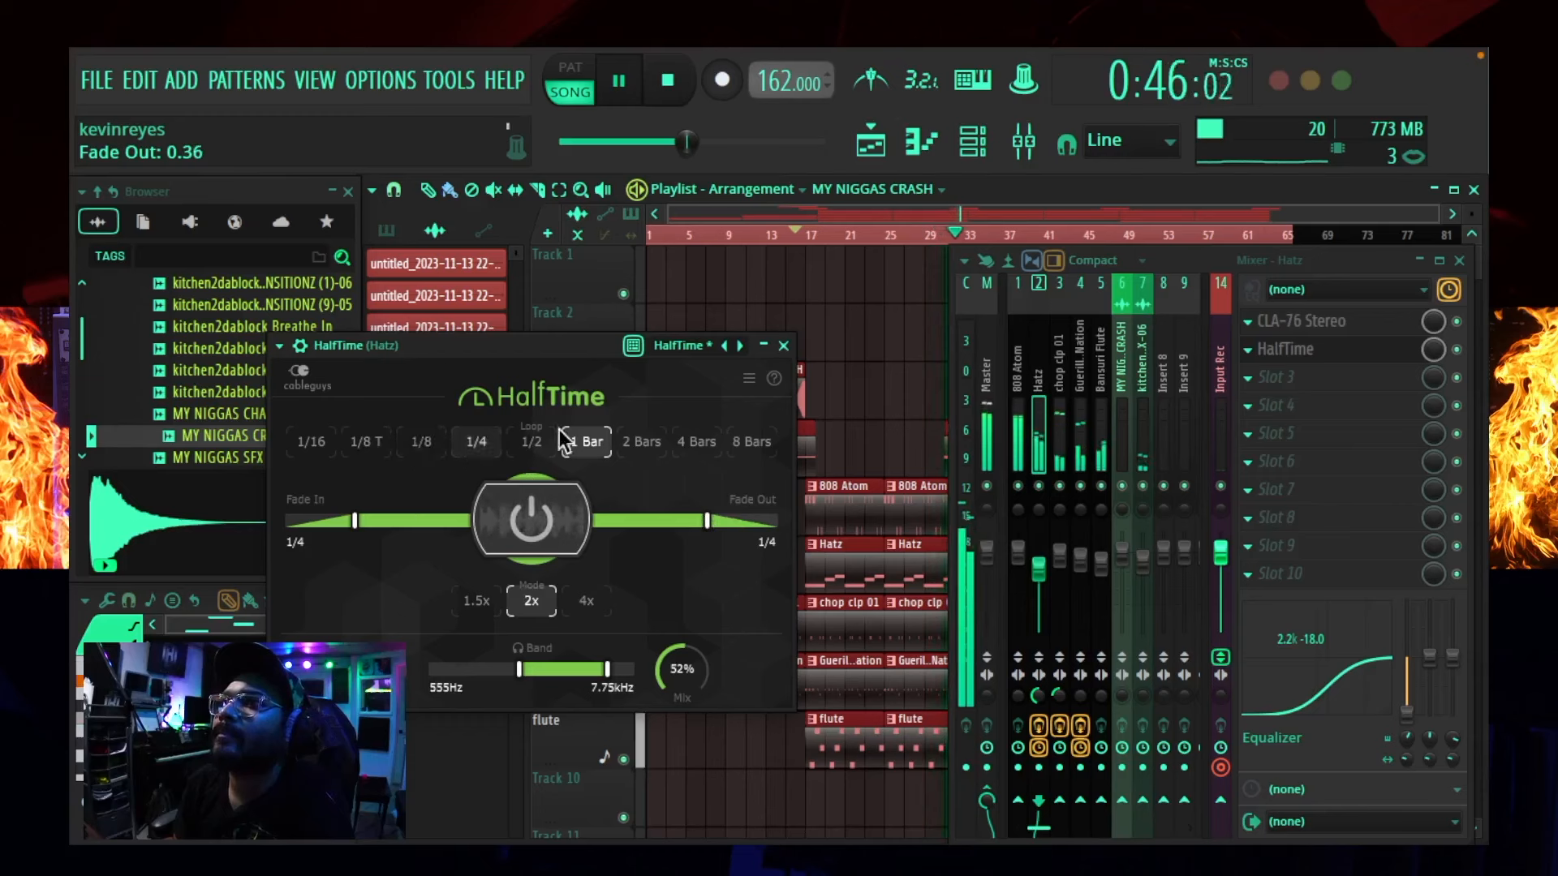
{"action": "left_click", "coordinate": [783, 347]}
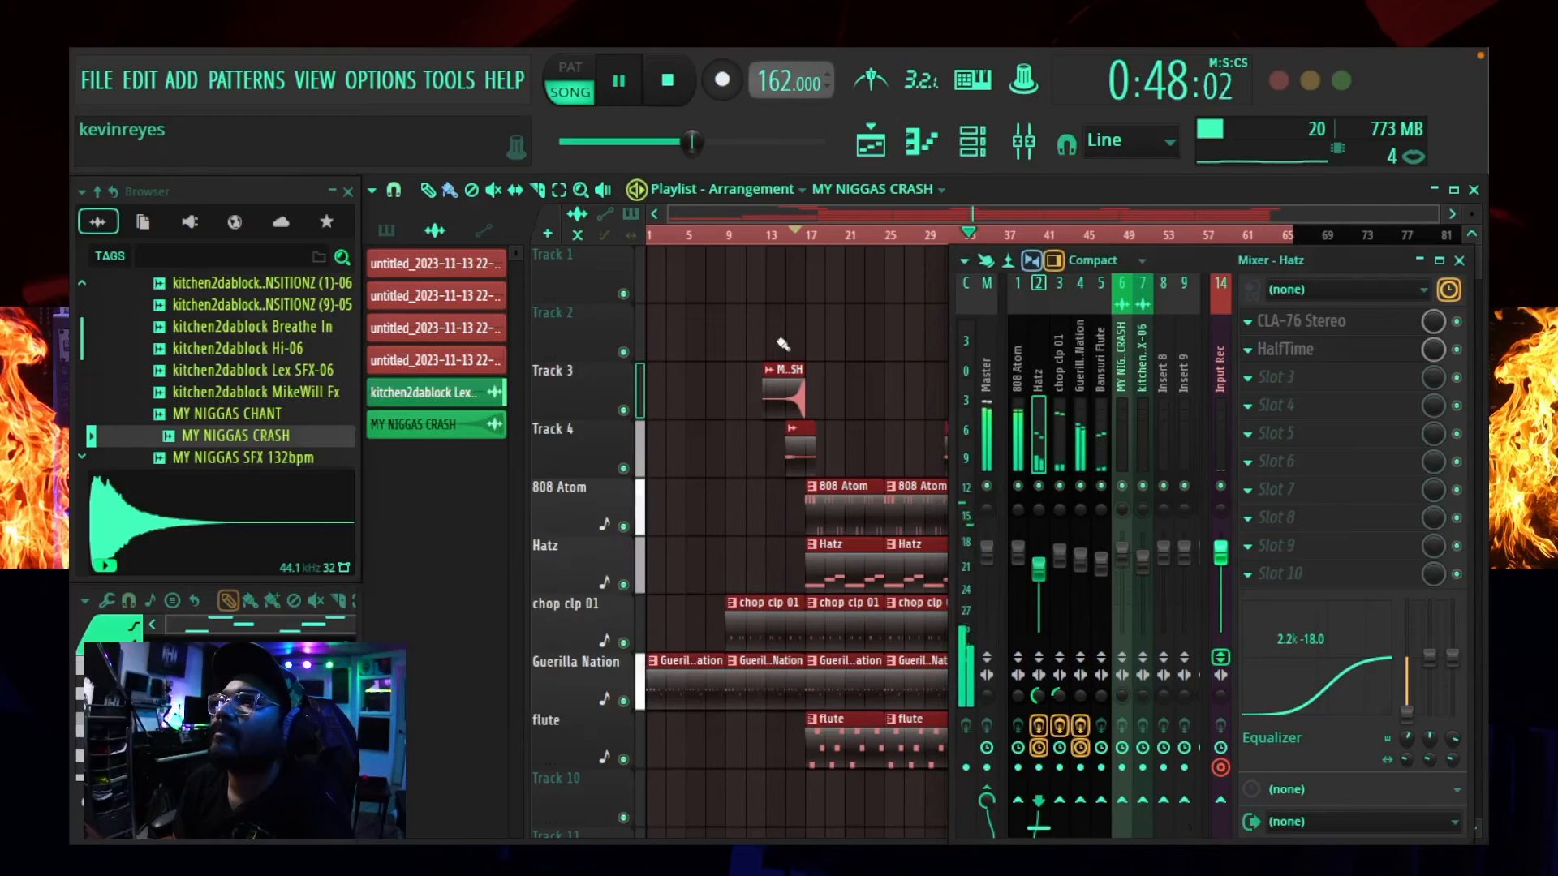
- Lower the Hatz track's volume to slightly below 77%, move HalfTime above CLA-76 Stereo in its effect slots, and stop playback
{"action": "left_click_drag", "start_coordinate": [1039, 561], "coordinate": [1039, 570]}
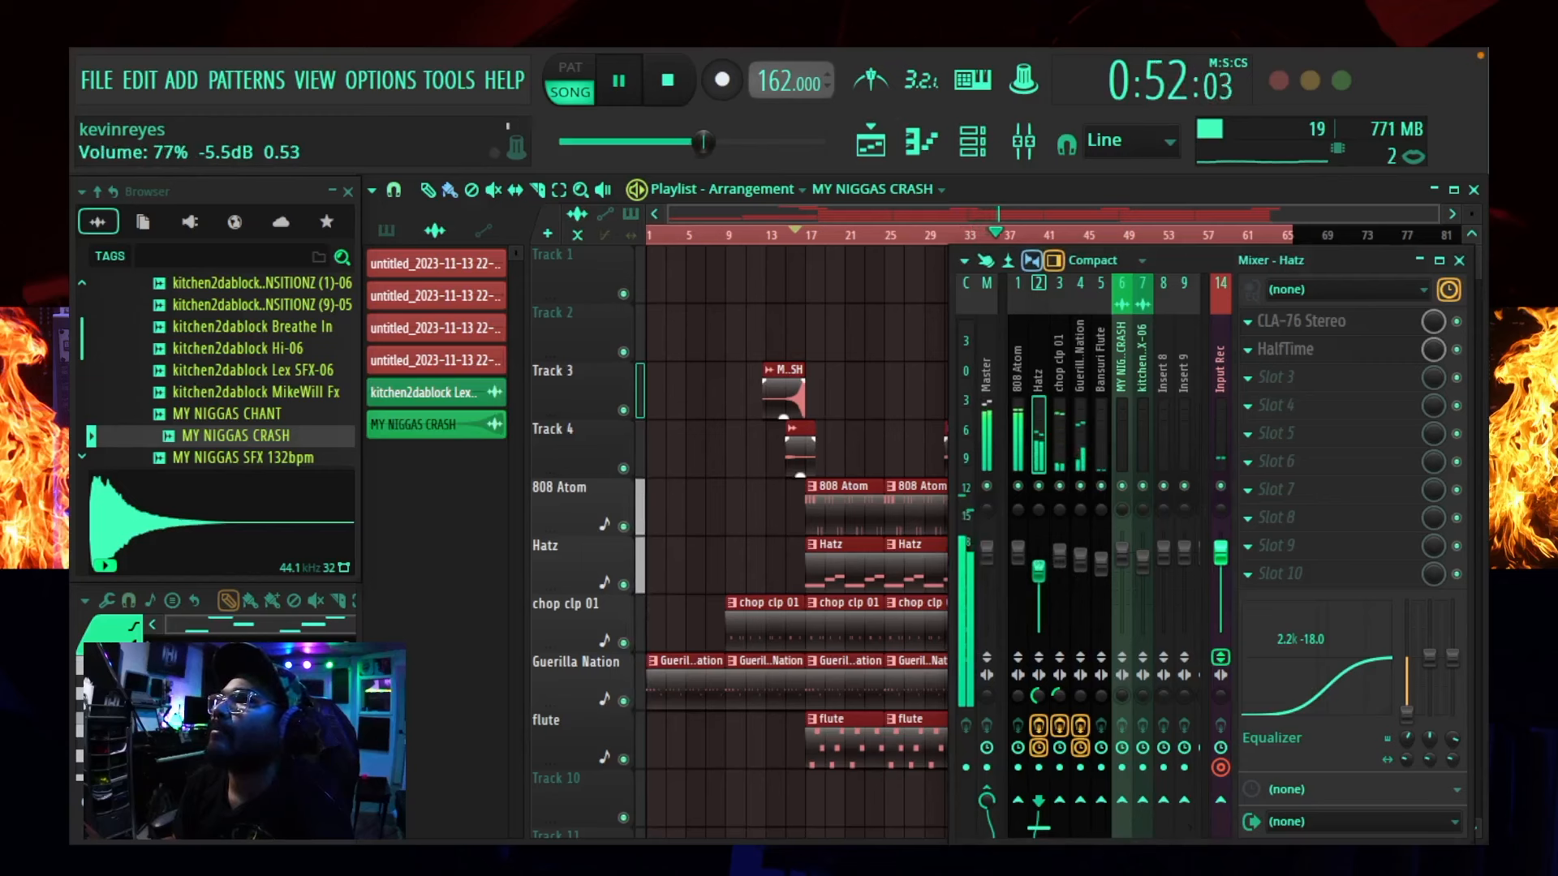
{"action": "left_click_drag", "start_coordinate": [1426, 337], "coordinate": [1387, 323]}
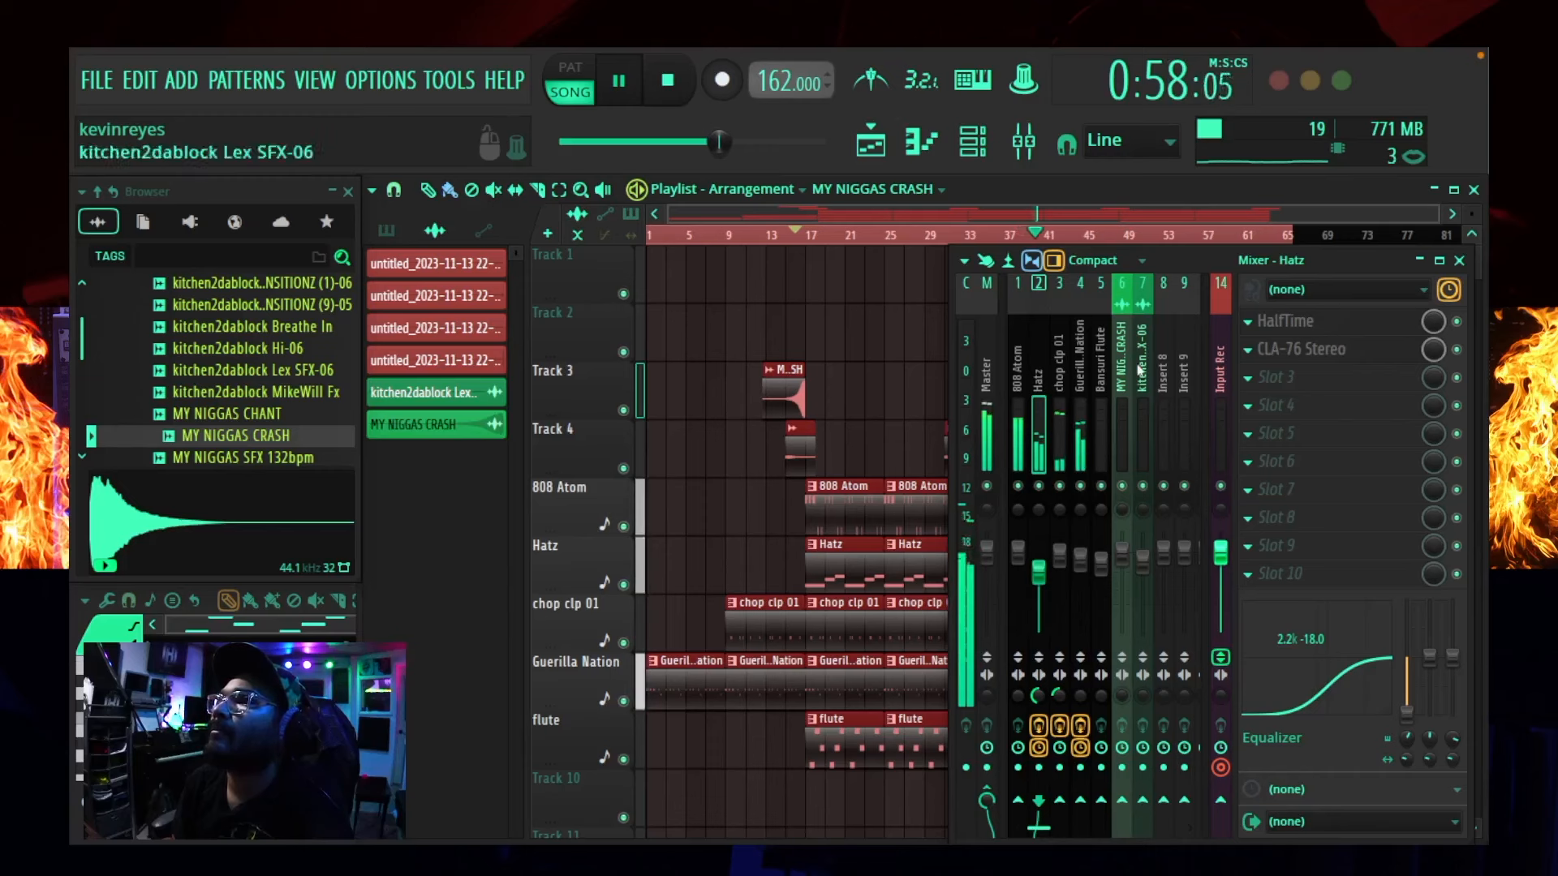
{"action": "scroll", "coordinate": [1040, 568], "scroll_direction": "down", "scroll_amount": 3}
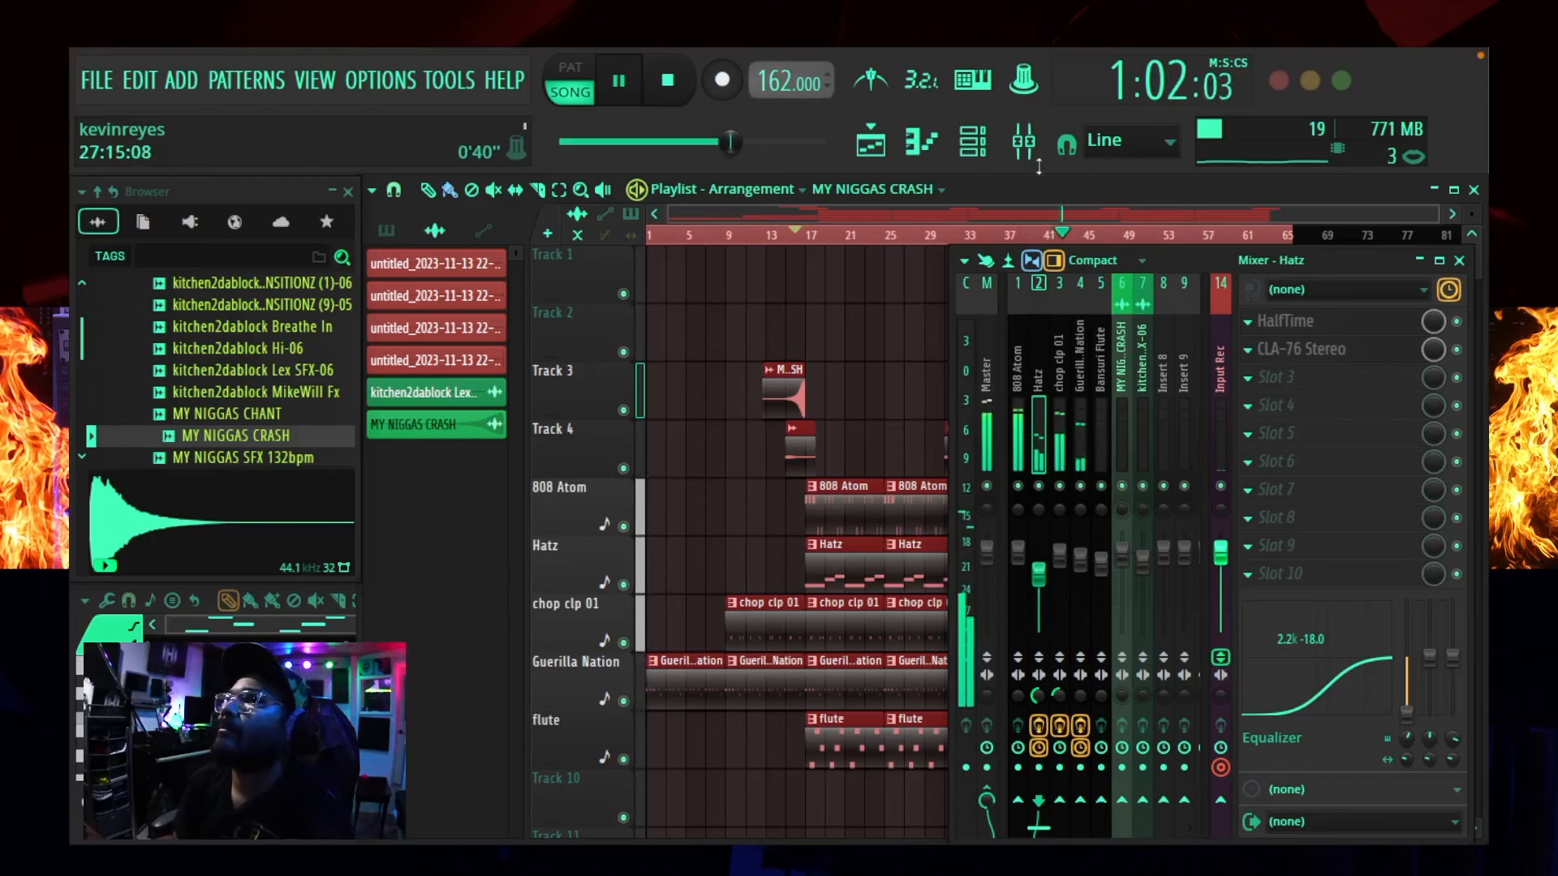
{"action": "key", "text": "space"}
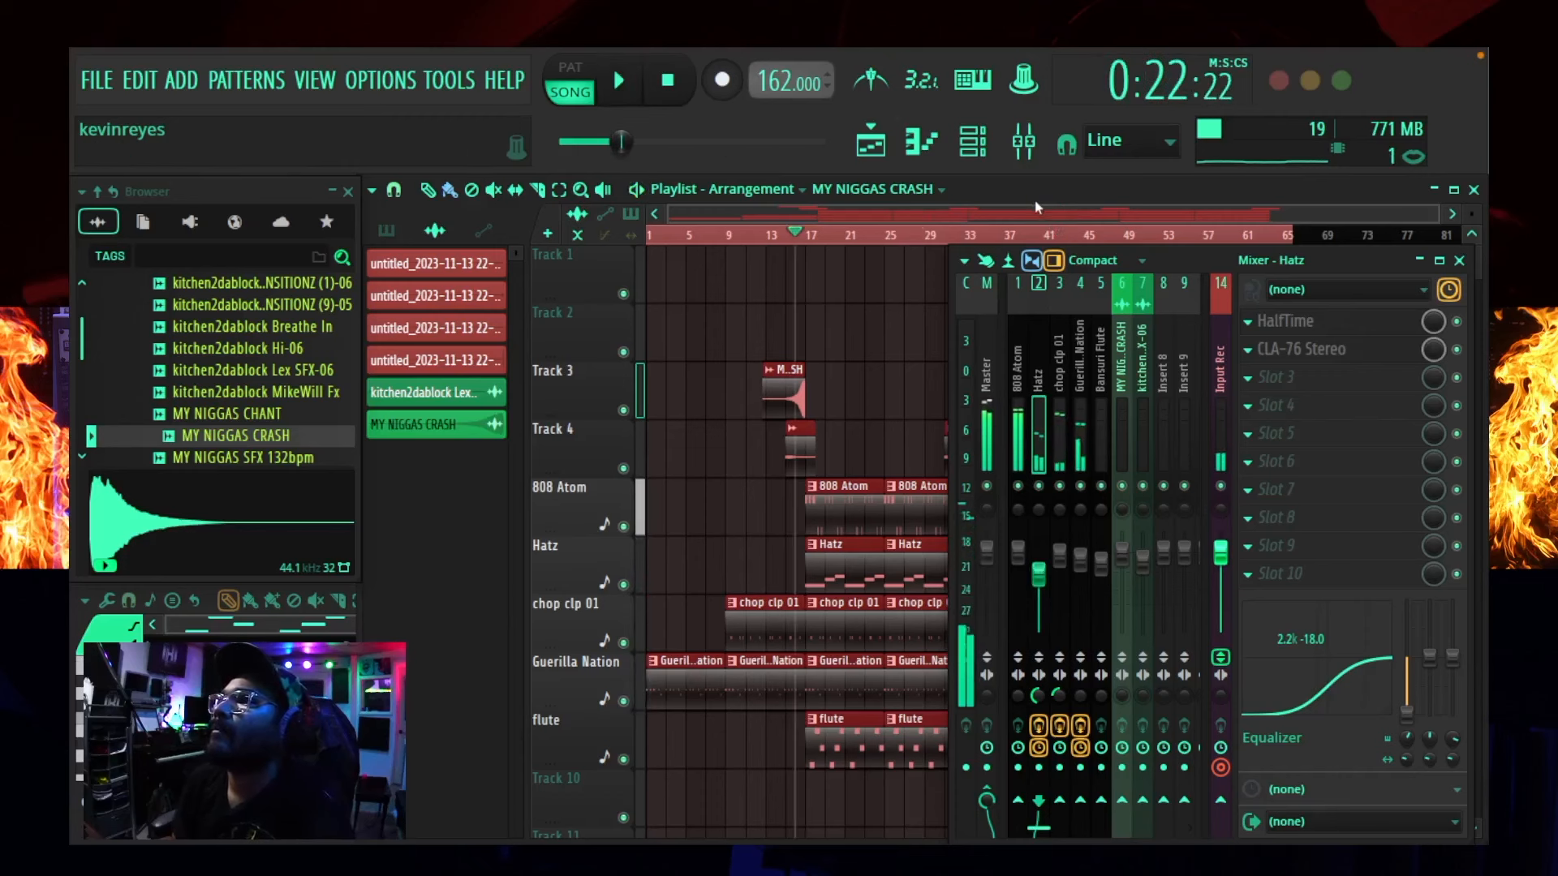
- Load CLA-2A Stereo into the first effect slot of the Bansuri Flute mixer track
{"action": "left_click", "coordinate": [1079, 382]}
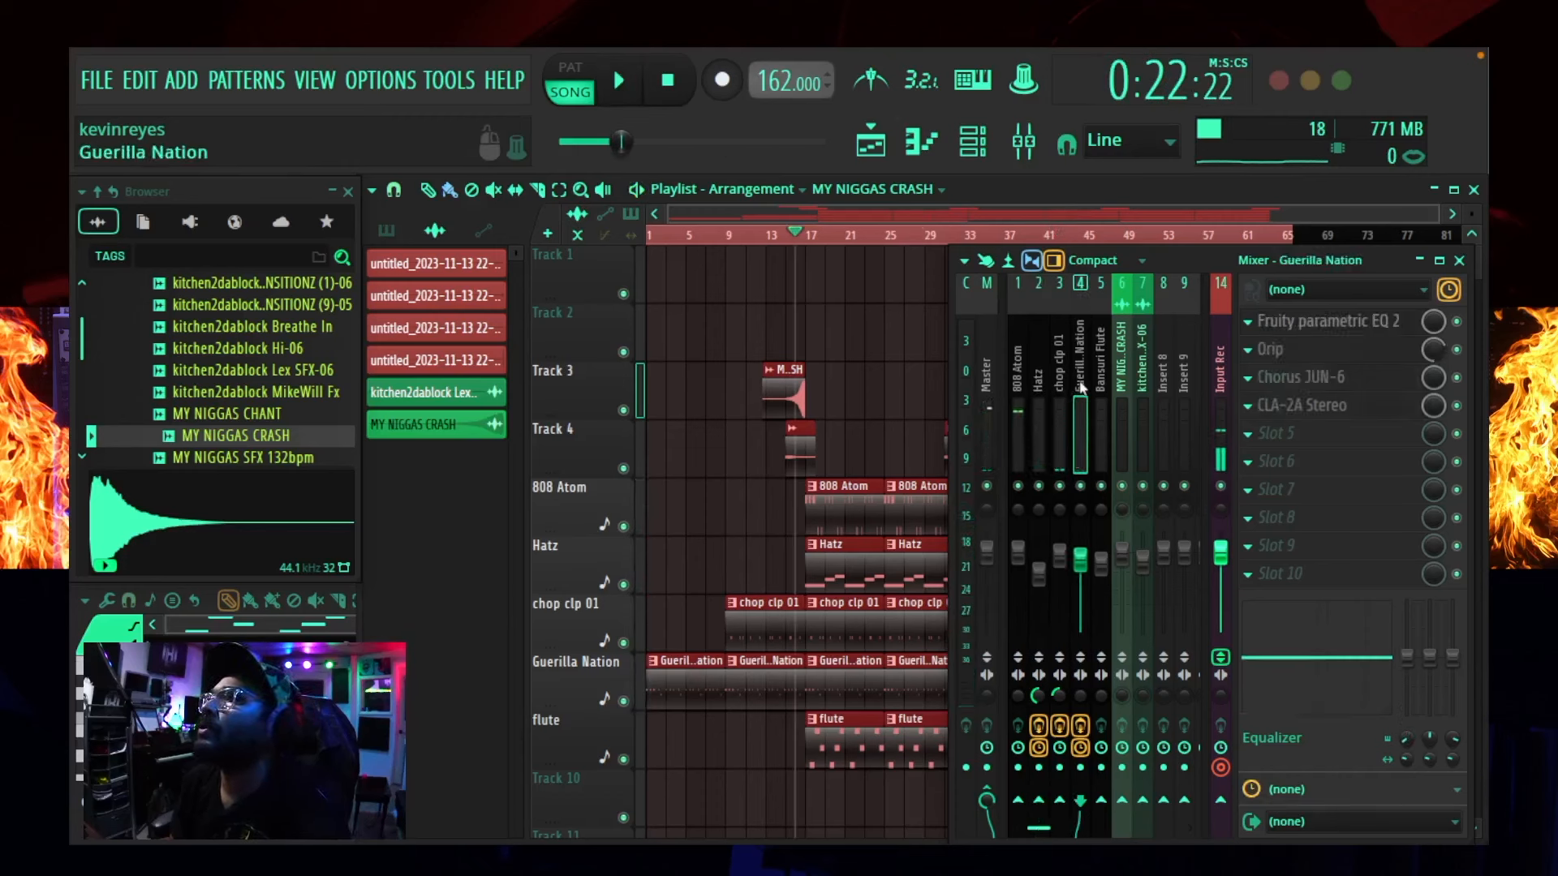
{"action": "scroll", "coordinate": [1079, 383], "scroll_direction": "down", "scroll_amount": 1}
{"action": "scroll", "coordinate": [1080, 381], "scroll_direction": "down", "scroll_amount": 2}
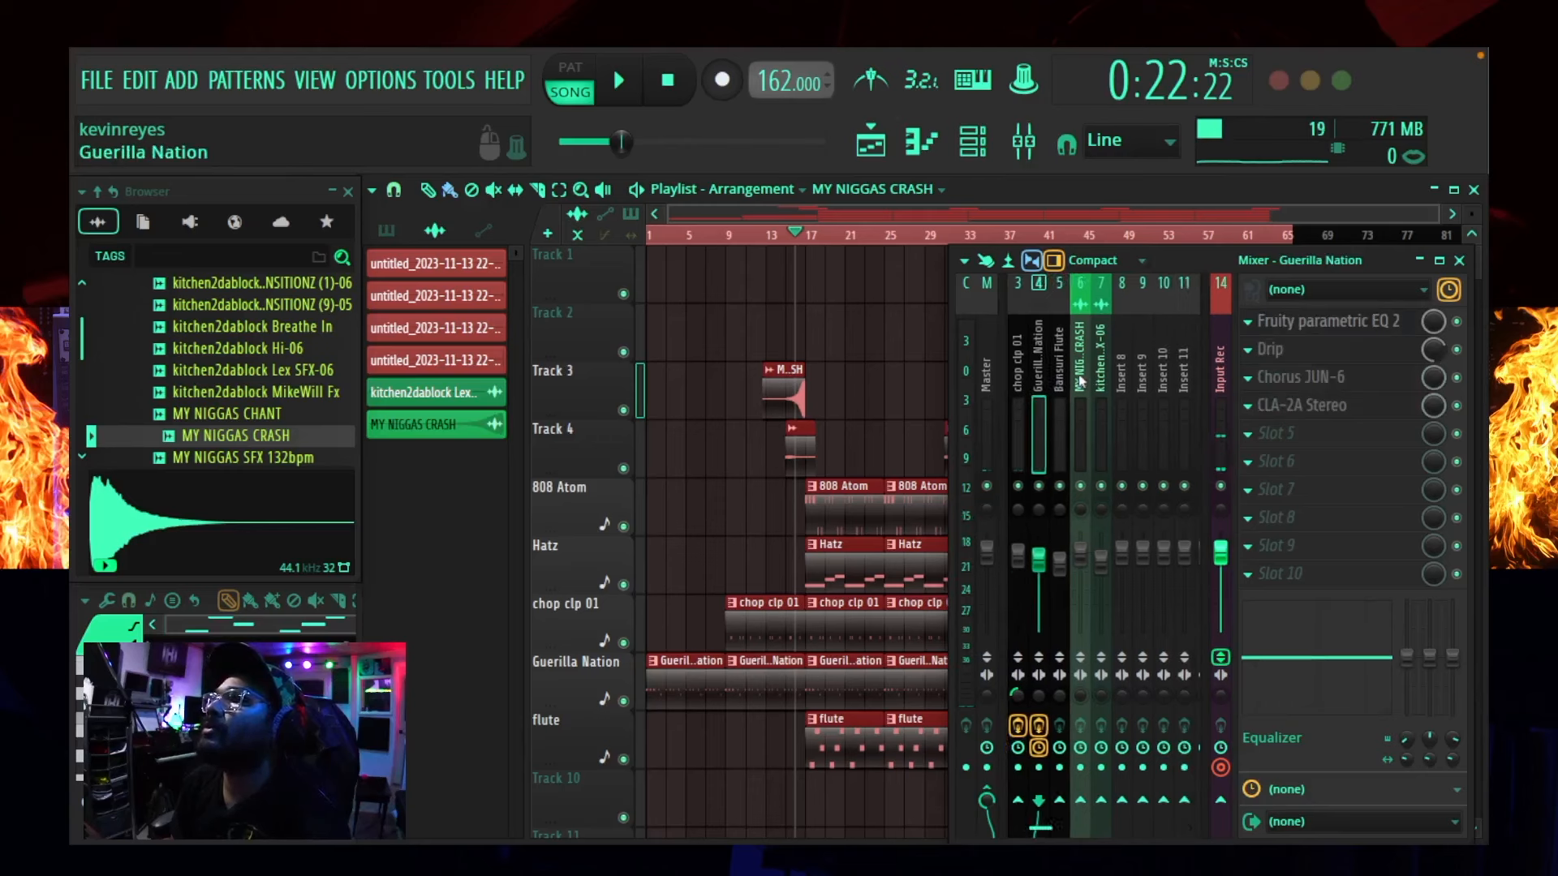
{"action": "left_click", "coordinate": [1040, 374]}
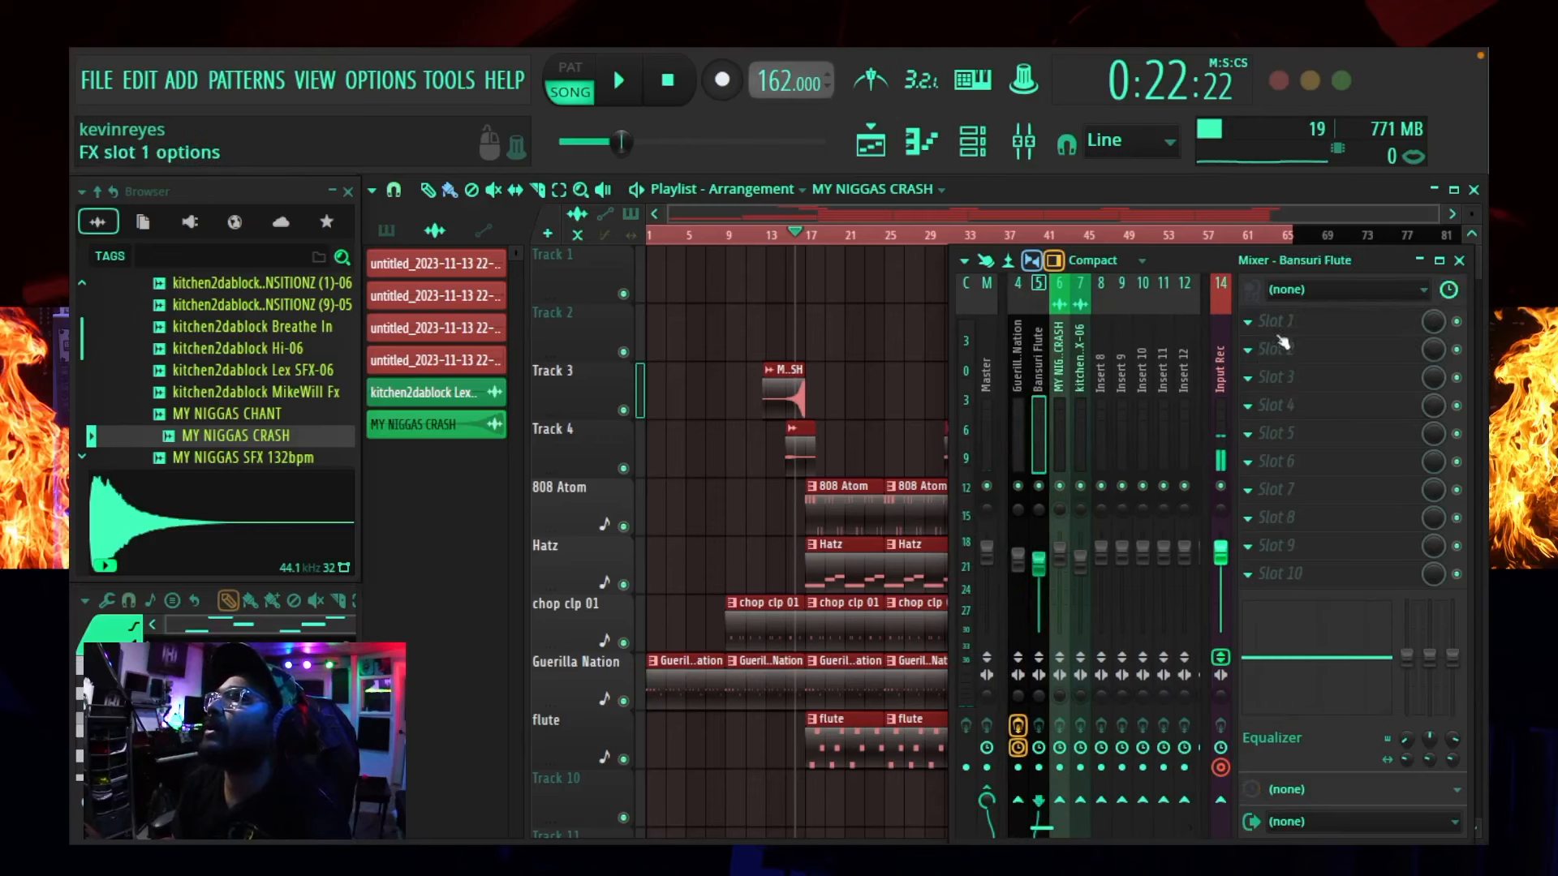
{"action": "left_click", "coordinate": [1312, 327]}
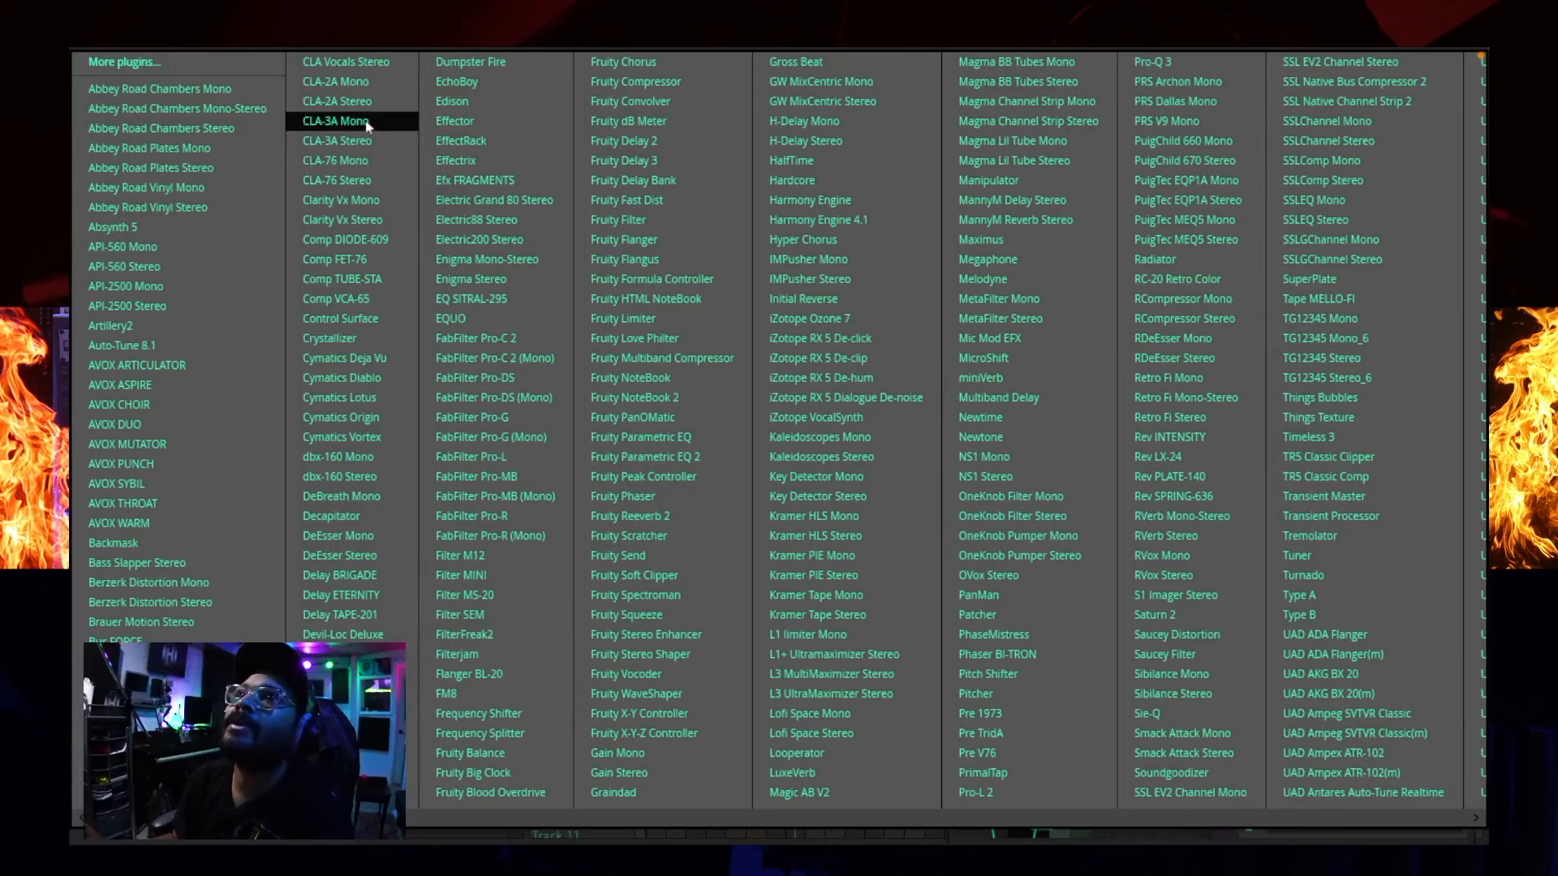
{"action": "left_click", "coordinate": [337, 102]}
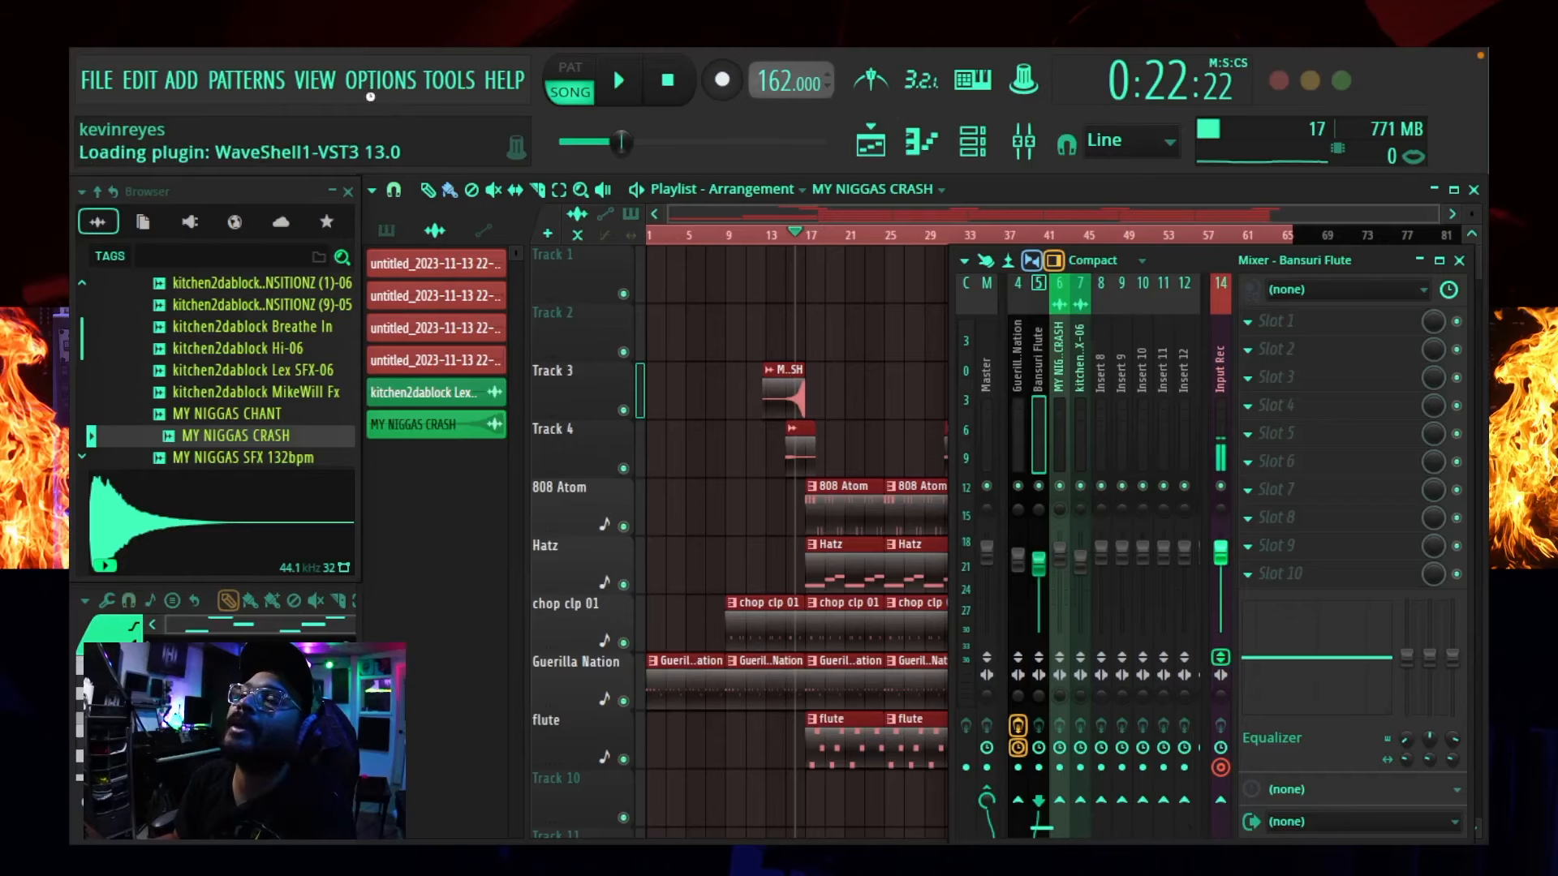
- Set the compressor's analog mode to 60Hz and peak reduction to about 56.5, fine-tune its gain during playback, and close it
{"action": "left_click_drag", "start_coordinate": [378, 406], "coordinate": [378, 398]}
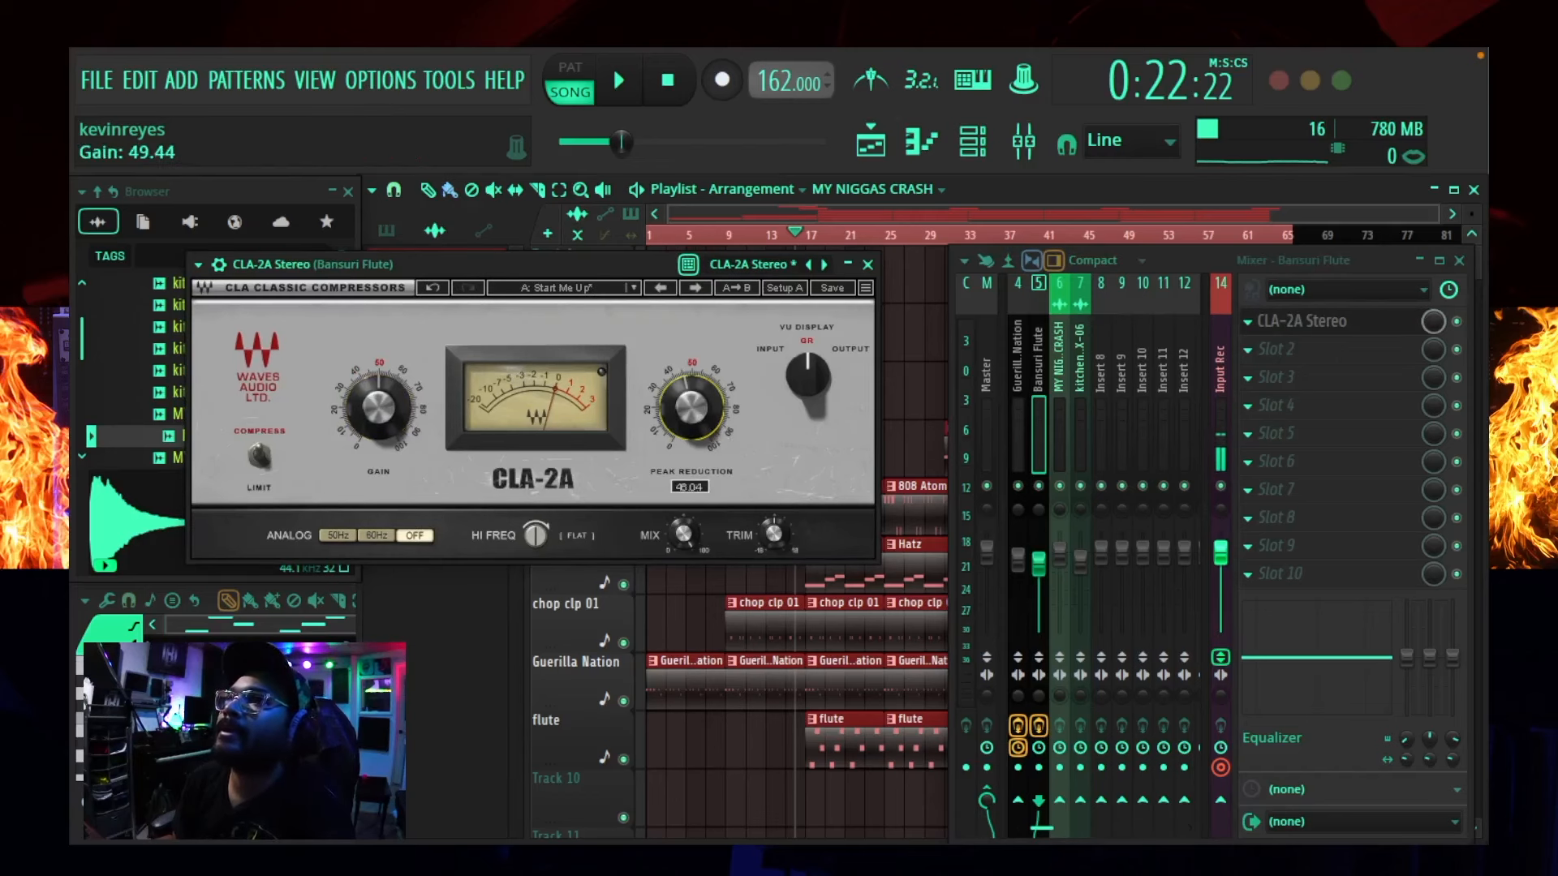
{"action": "left_click", "coordinate": [369, 537]}
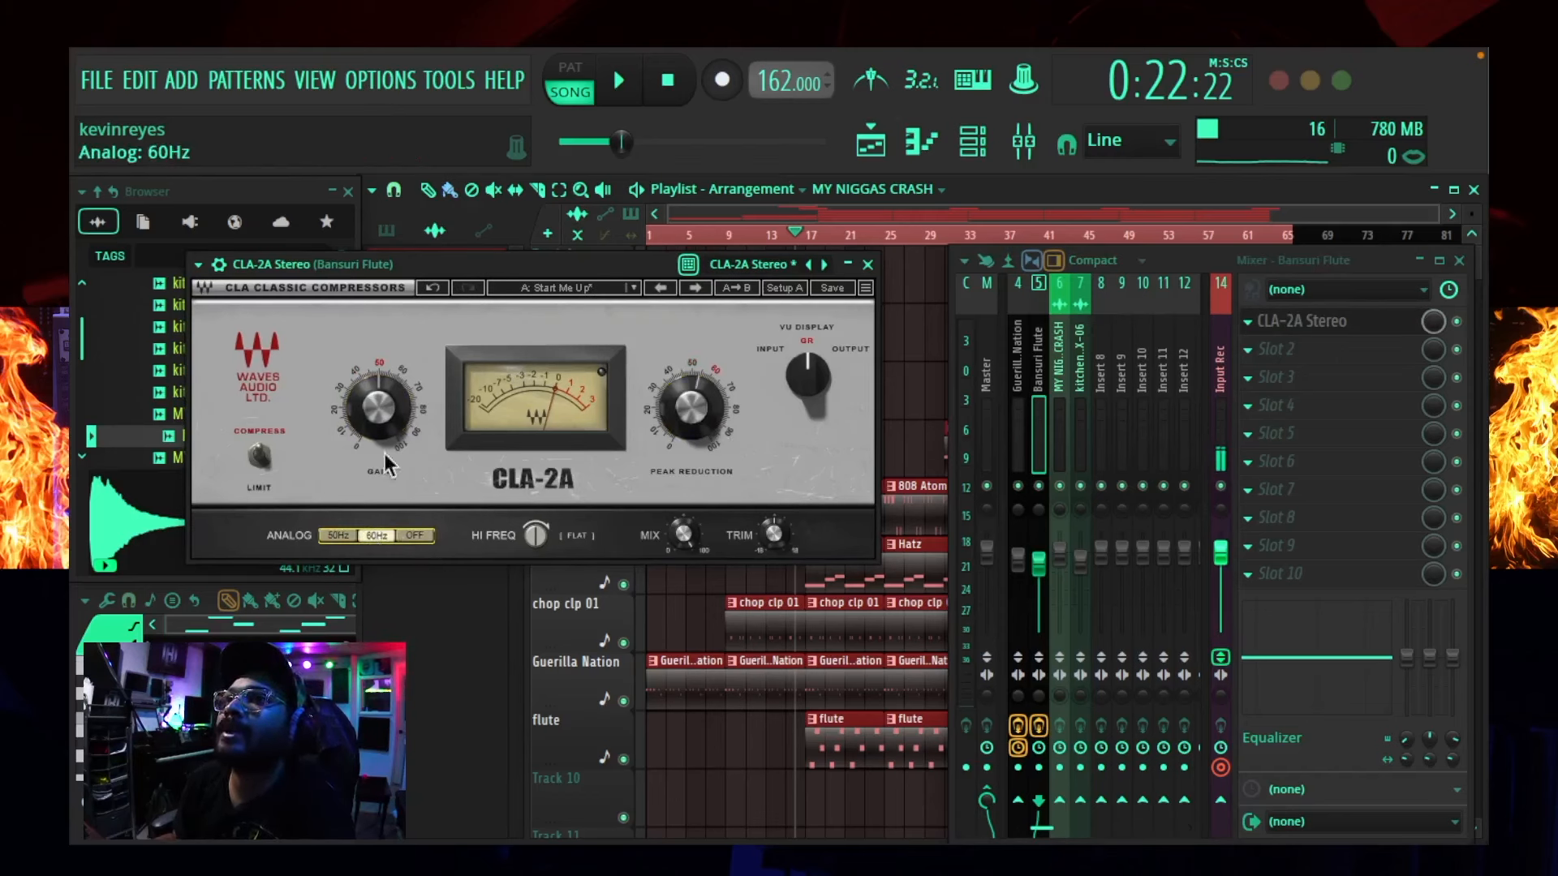
{"action": "left_click_drag", "start_coordinate": [378, 406], "coordinate": [378, 394]}
{"action": "left_click_drag", "start_coordinate": [714, 406], "coordinate": [714, 401]}
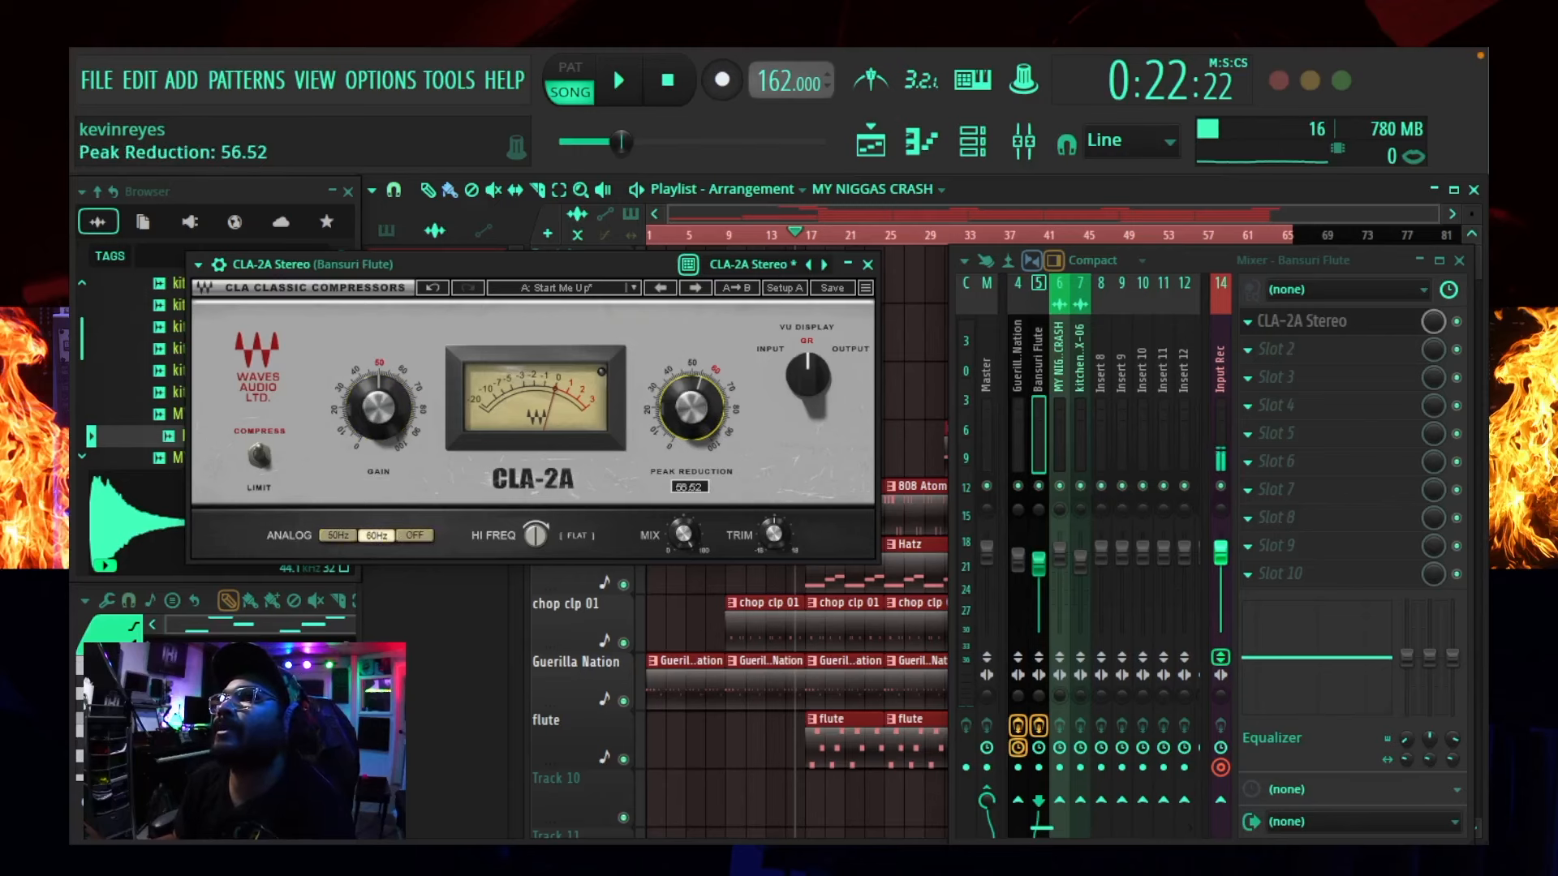
{"action": "key", "text": "space"}
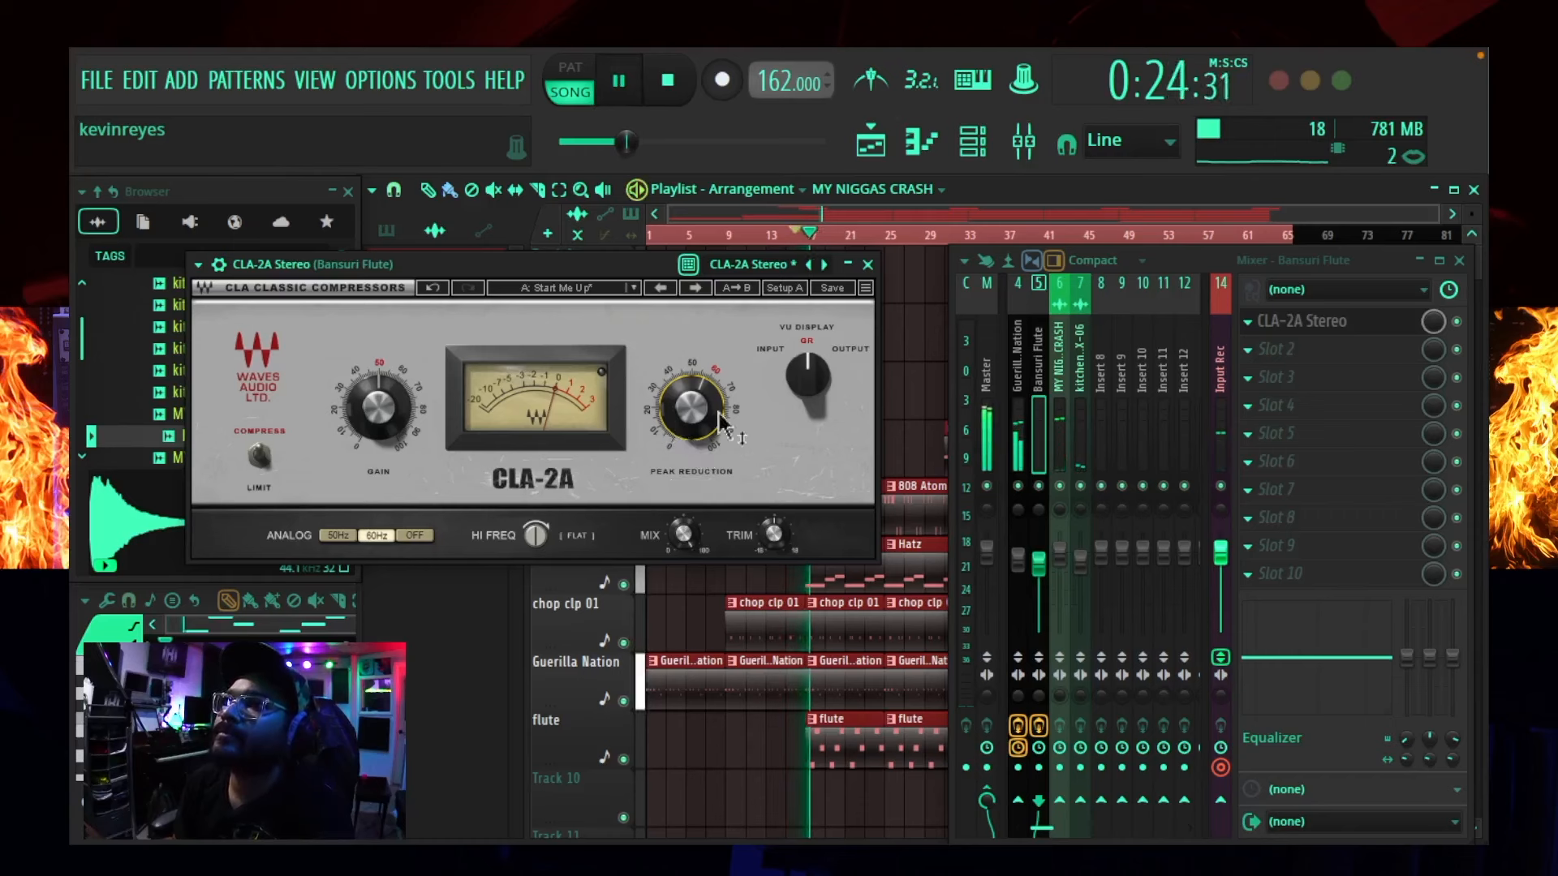
{"action": "left_click_drag", "start_coordinate": [378, 406], "coordinate": [378, 404]}
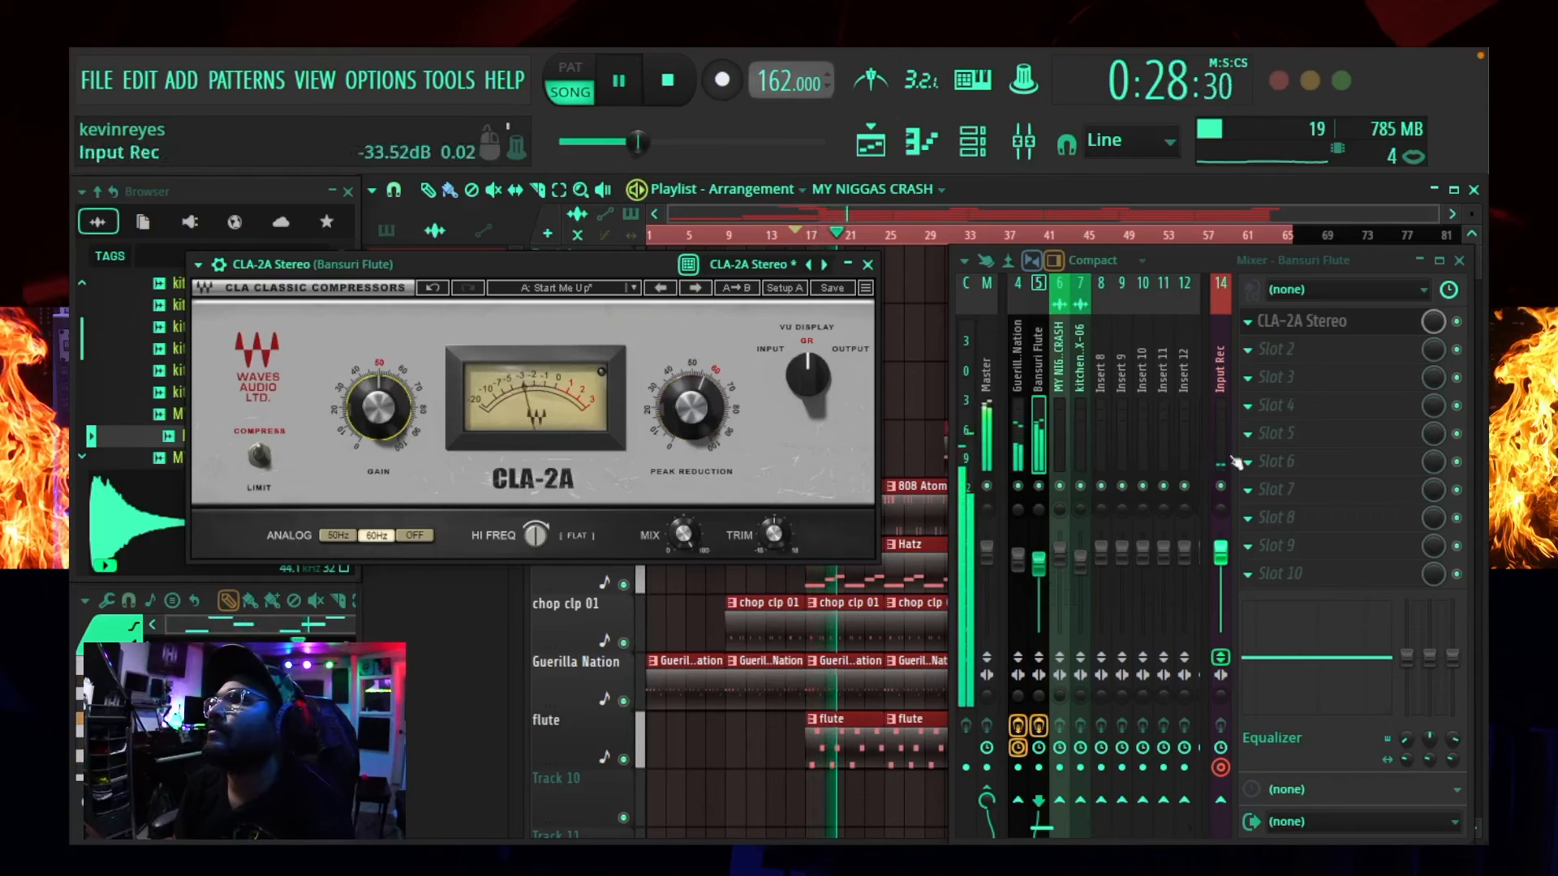
{"action": "key", "text": "space"}
{"action": "left_click", "coordinate": [868, 265]}
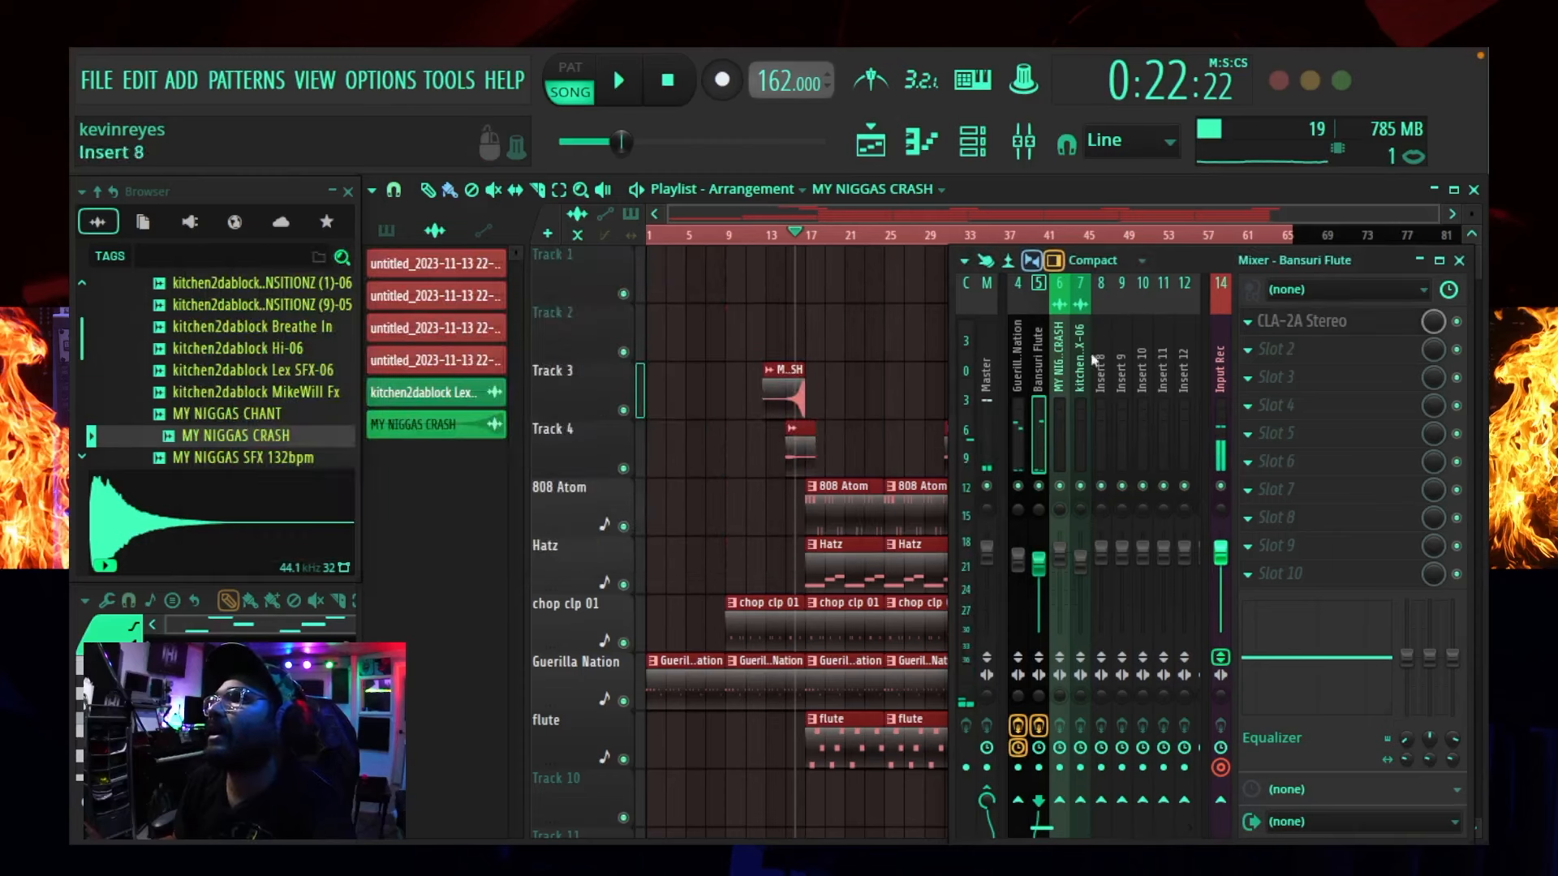
- Add Fruity Parametric EQ 2 to the flute track's second effect slot
{"action": "left_click", "coordinate": [1308, 358]}
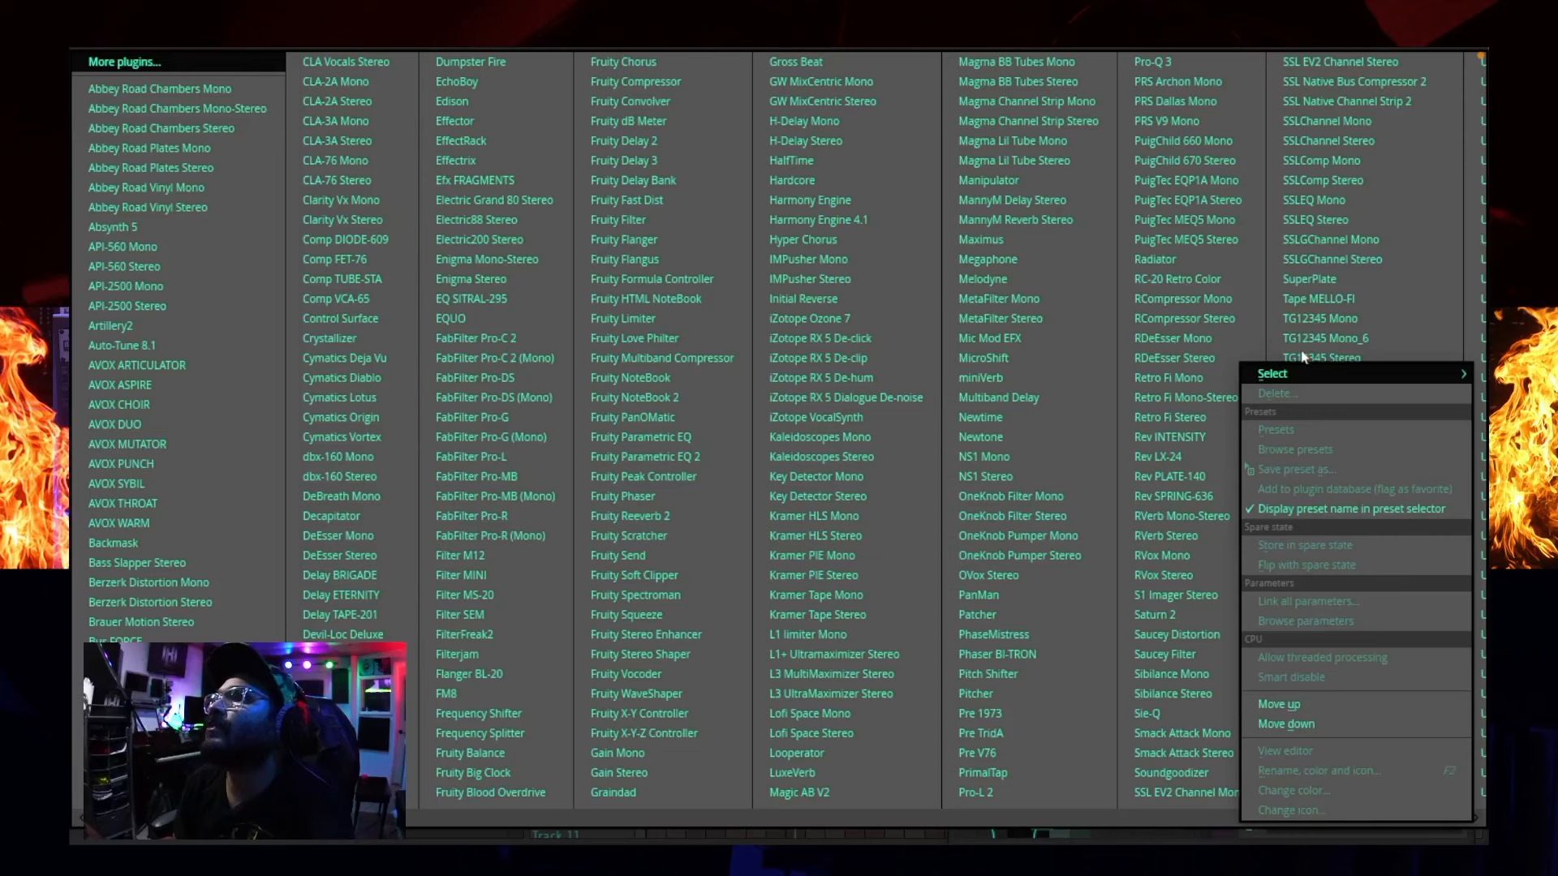
{"action": "left_click", "coordinate": [724, 461]}
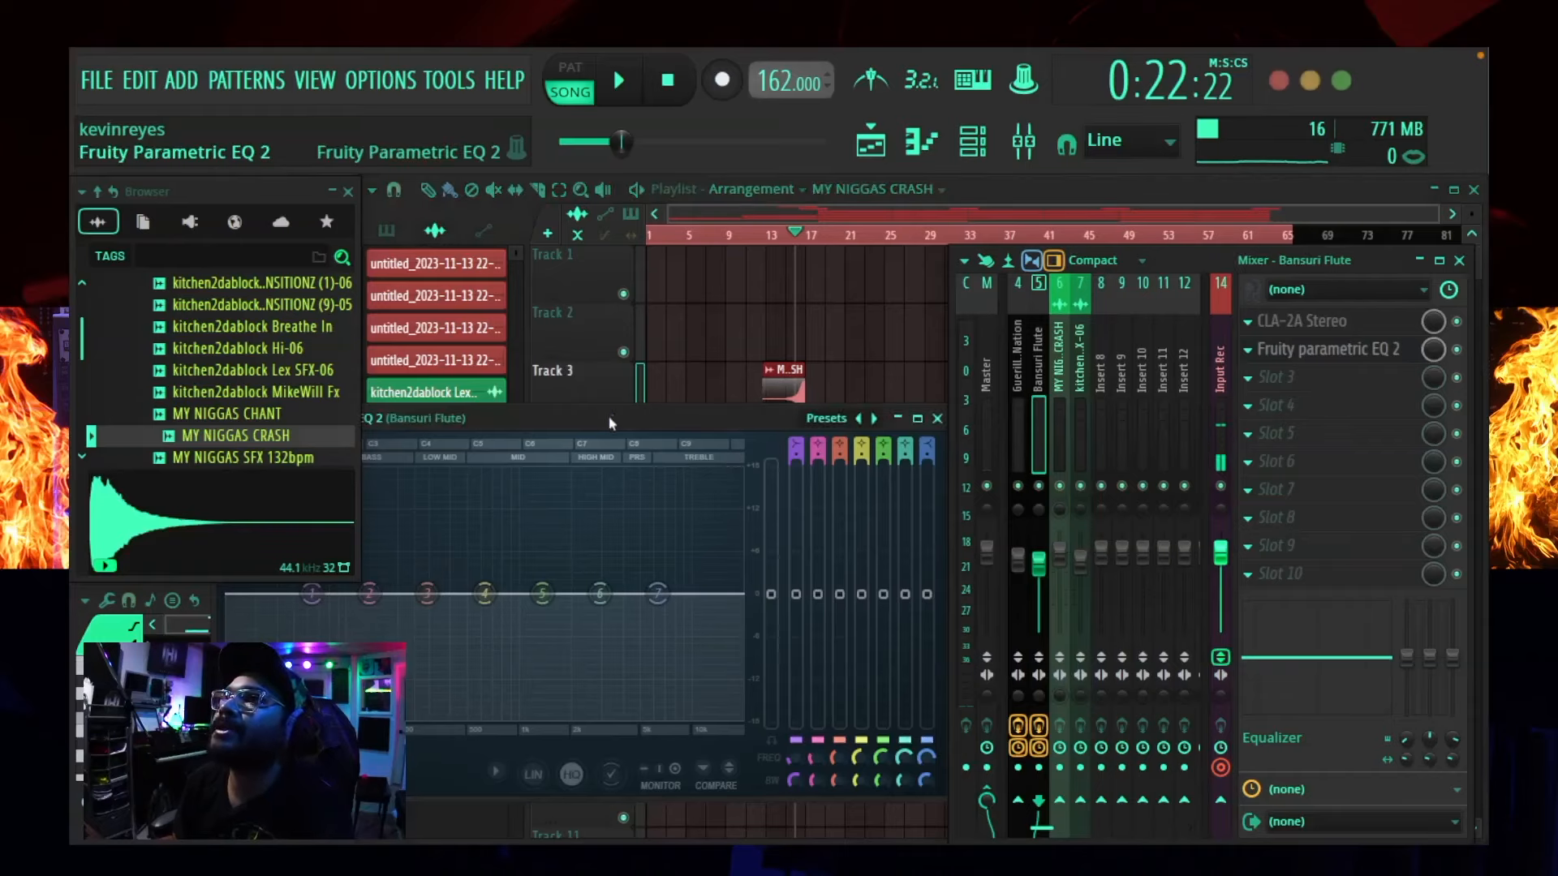
{"action": "left_click_drag", "start_coordinate": [610, 416], "coordinate": [734, 282]}
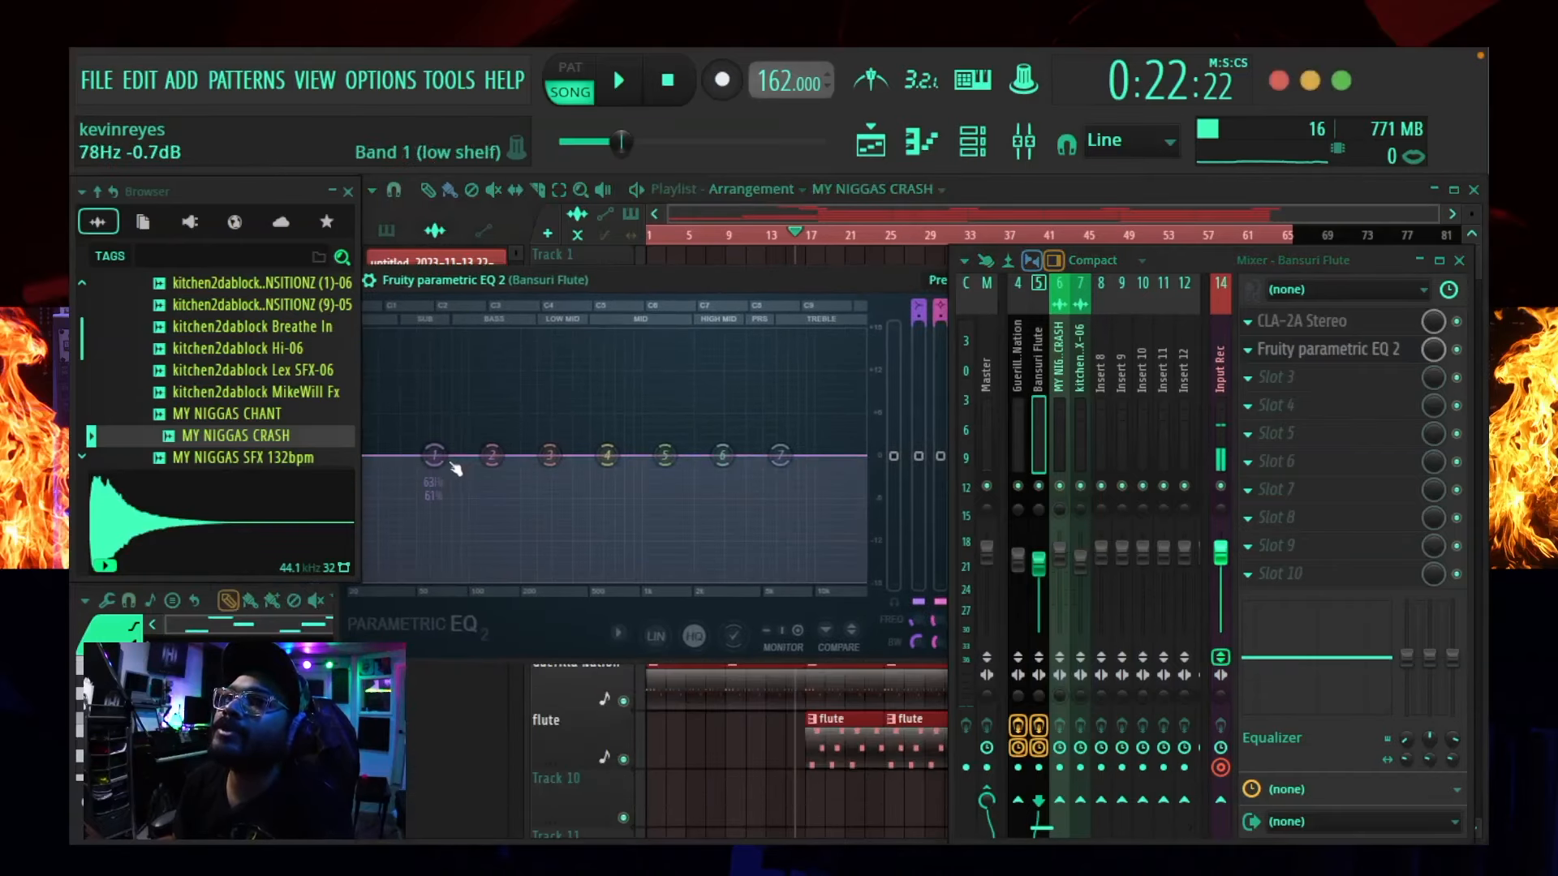
- Cut the flute's lows with band 1 at about 225 Hz and -17.4 dB, and dip band 4 slightly during playback
{"action": "left_click_drag", "start_coordinate": [434, 455], "coordinate": [523, 578]}
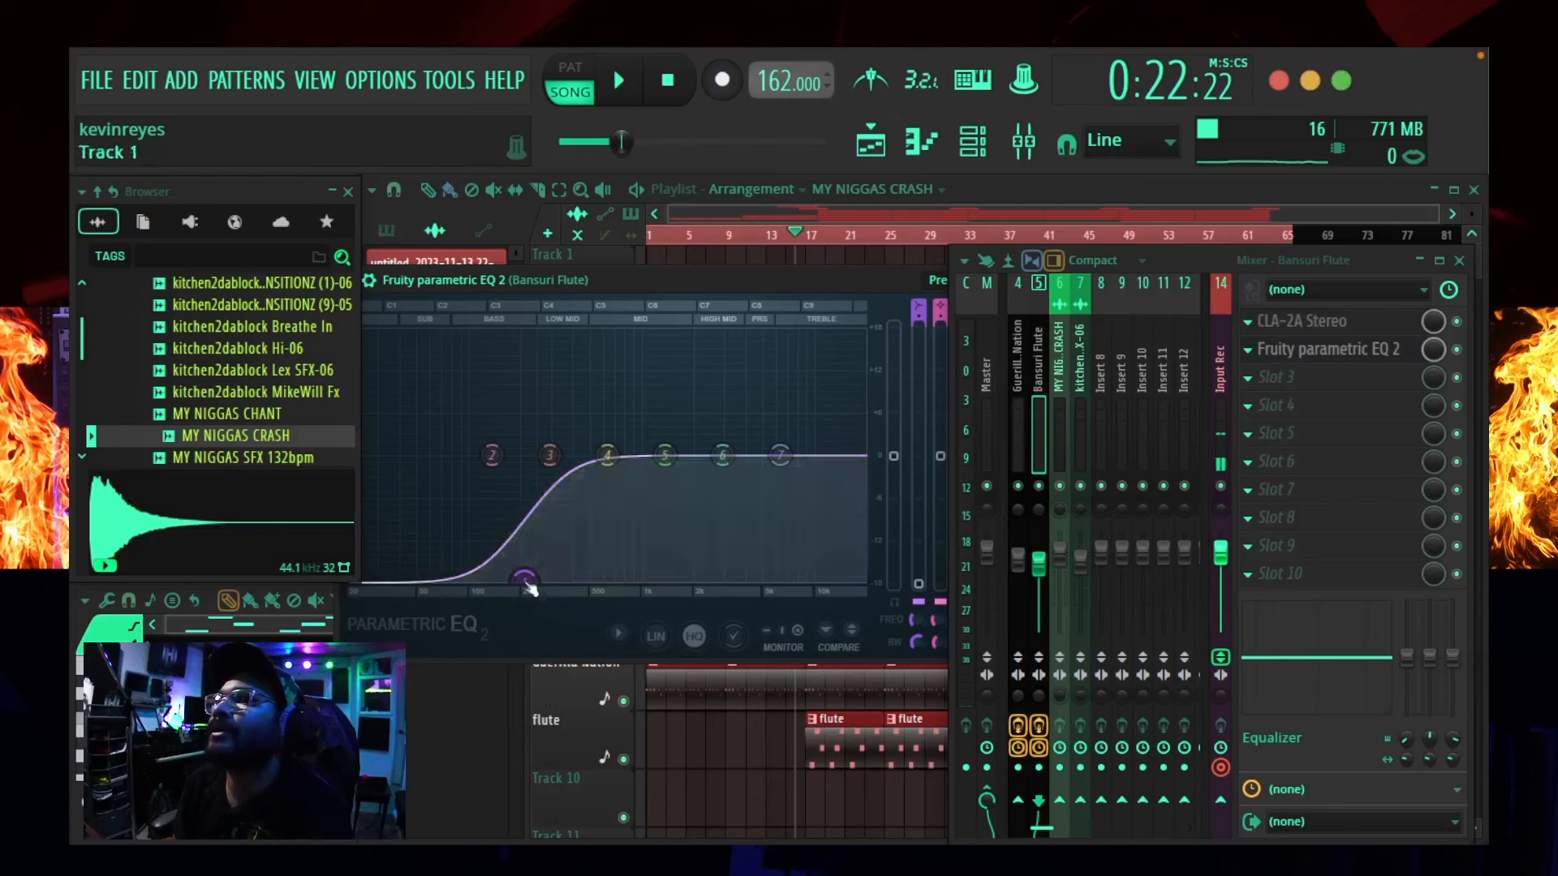
{"action": "key", "text": "space"}
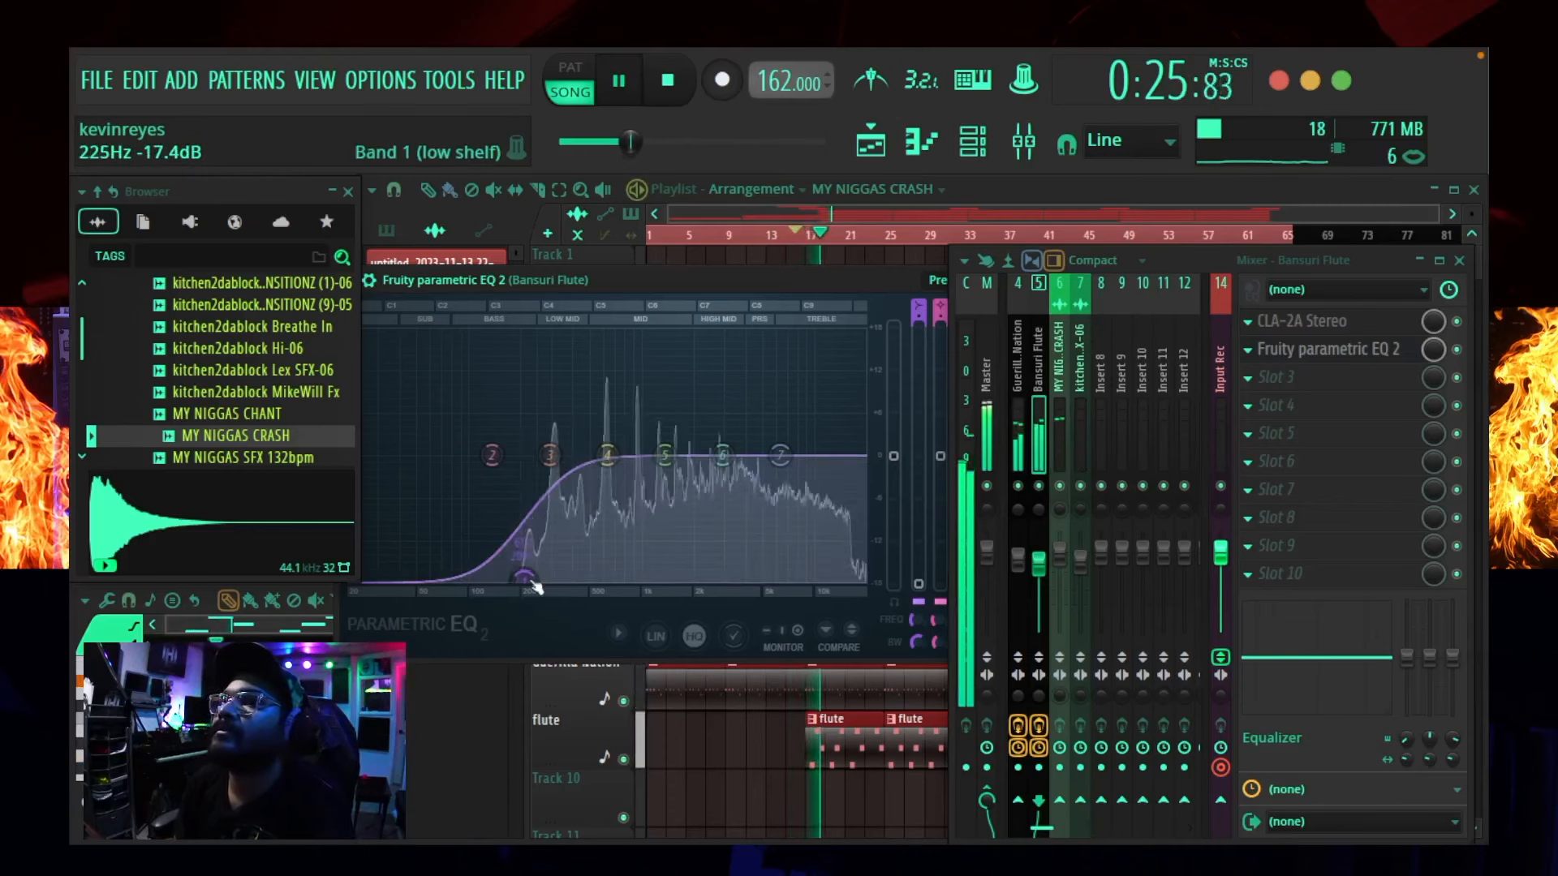
{"action": "left_click_drag", "start_coordinate": [530, 579], "coordinate": [535, 580]}
{"action": "left_click_drag", "start_coordinate": [615, 462], "coordinate": [625, 488]}
{"action": "scroll", "coordinate": [622, 482], "scroll_direction": "down", "scroll_amount": 4}
- Cut the flute's highs with band 7 near 8 kHz at 21% width, audition the result, and close the equalizer
{"action": "key", "text": "space"}
{"action": "left_click_drag", "start_coordinate": [783, 469], "coordinate": [807, 584]}
{"action": "scroll", "coordinate": [804, 581], "scroll_direction": "down", "scroll_amount": 5}
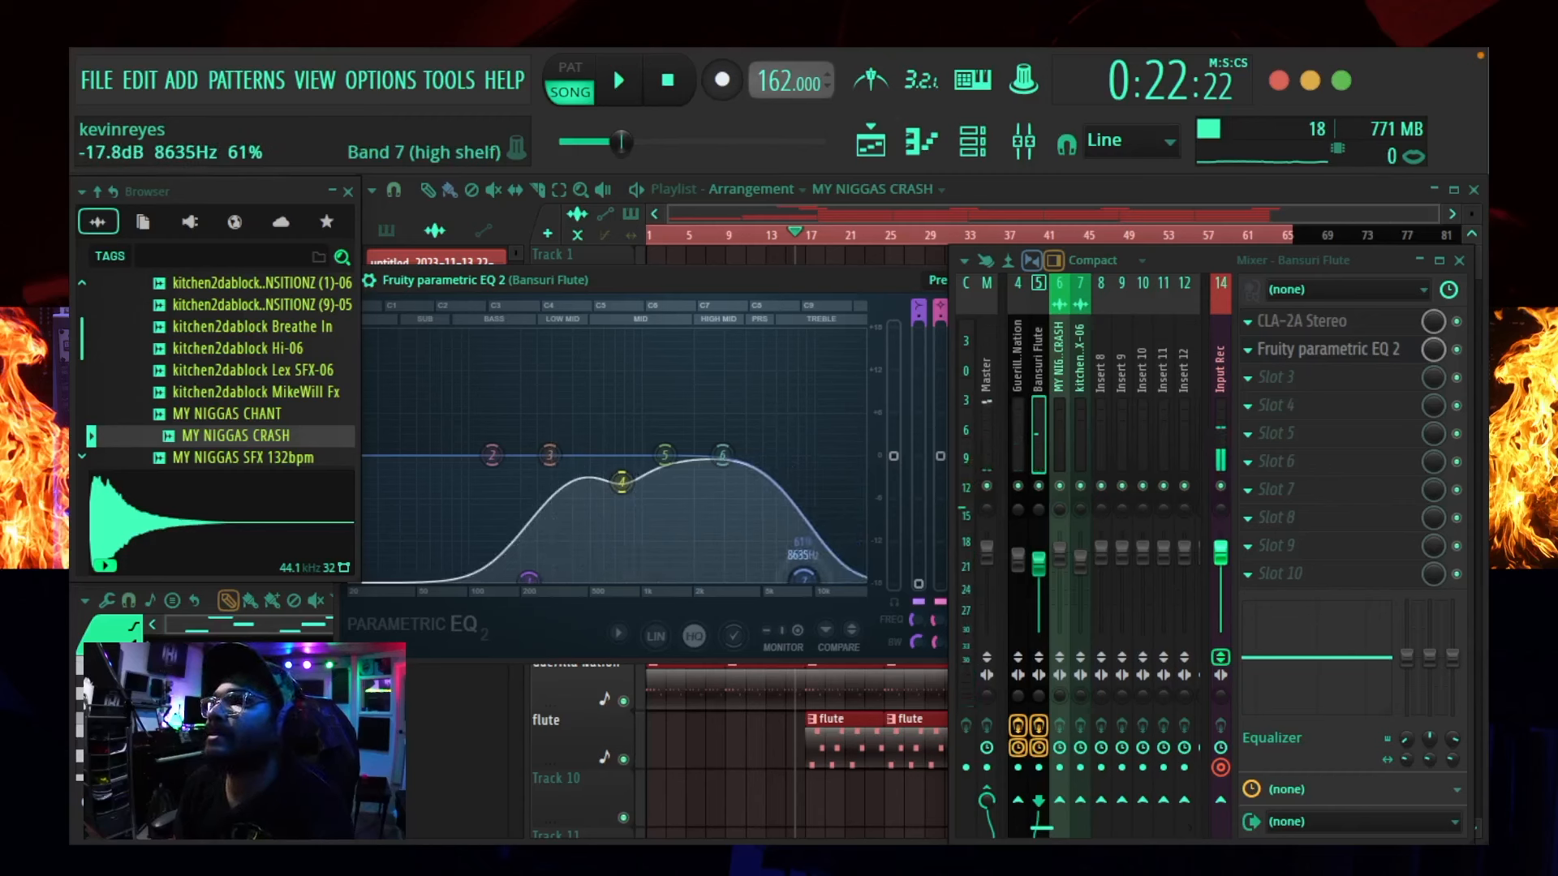
{"action": "left_click_drag", "start_coordinate": [806, 585], "coordinate": [808, 582]}
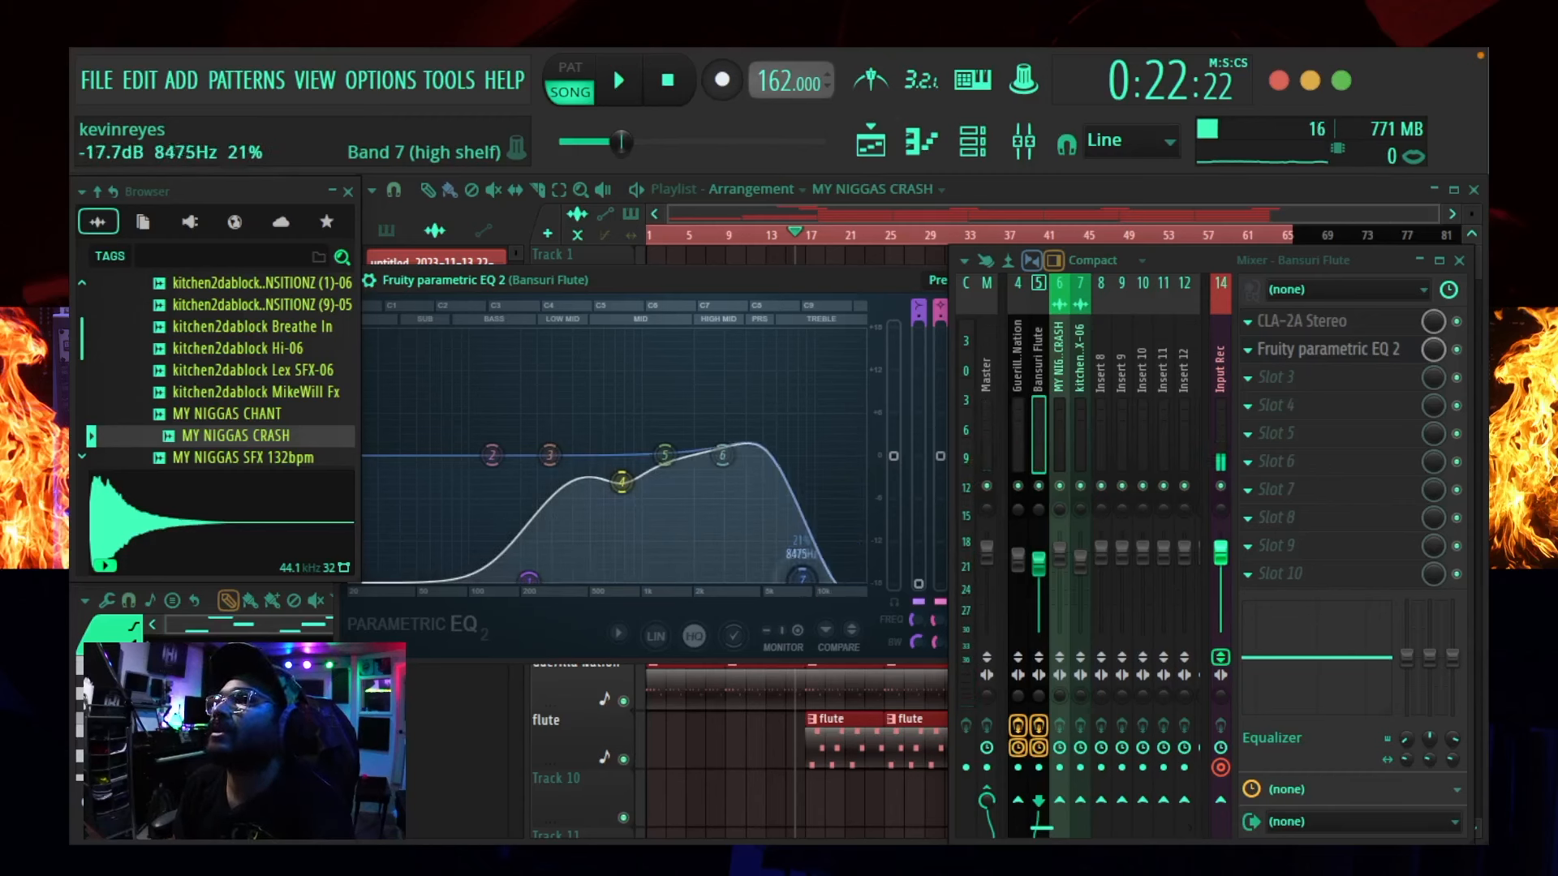
{"action": "key", "text": "space"}
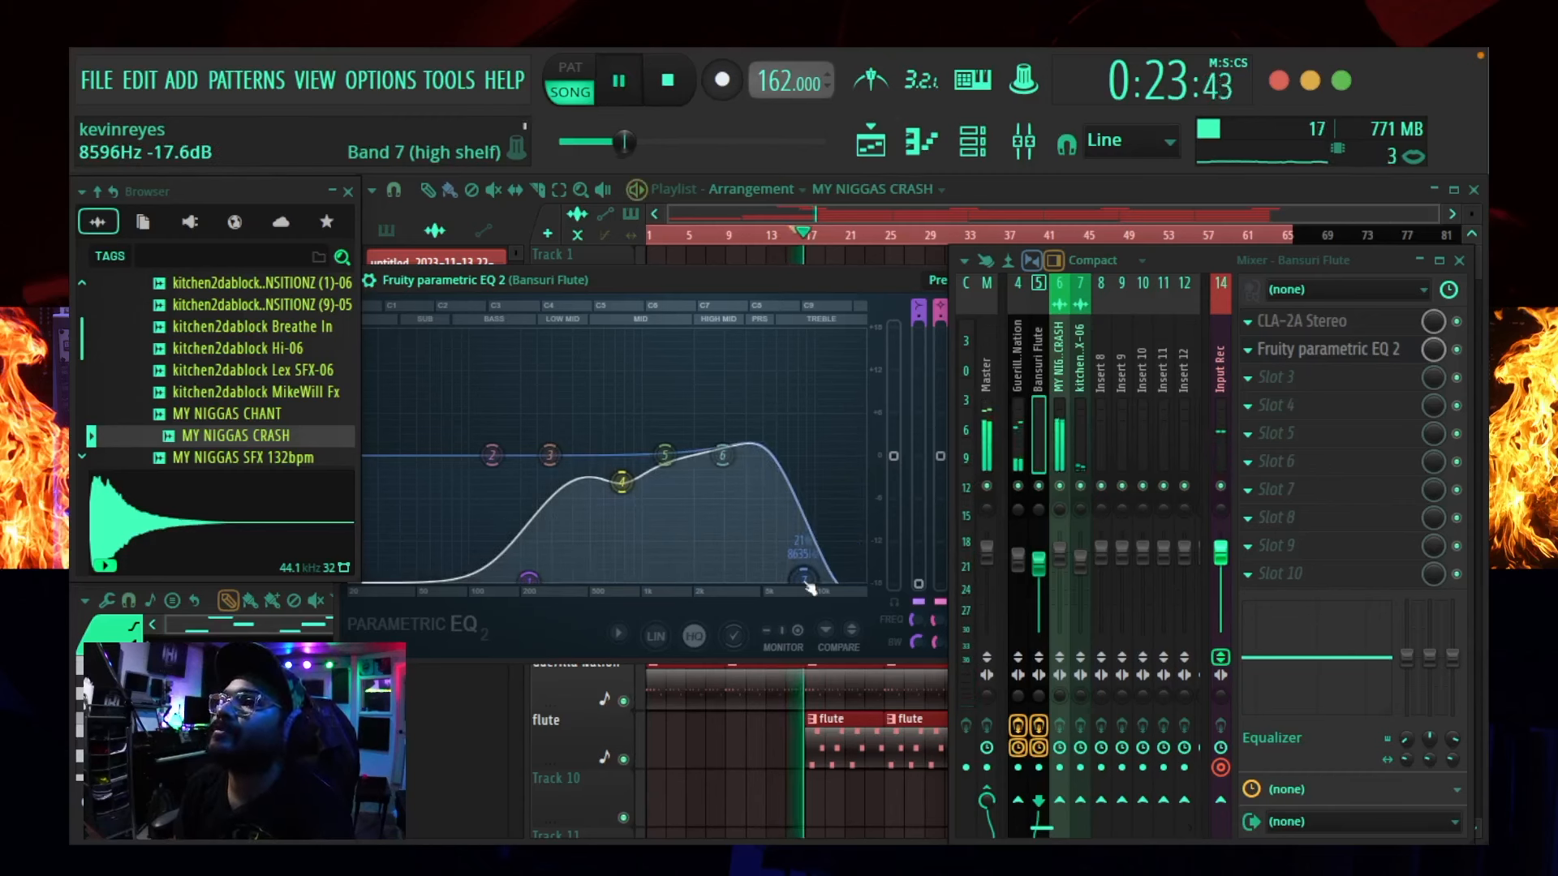
{"action": "left_click_drag", "start_coordinate": [809, 586], "coordinate": [799, 588]}
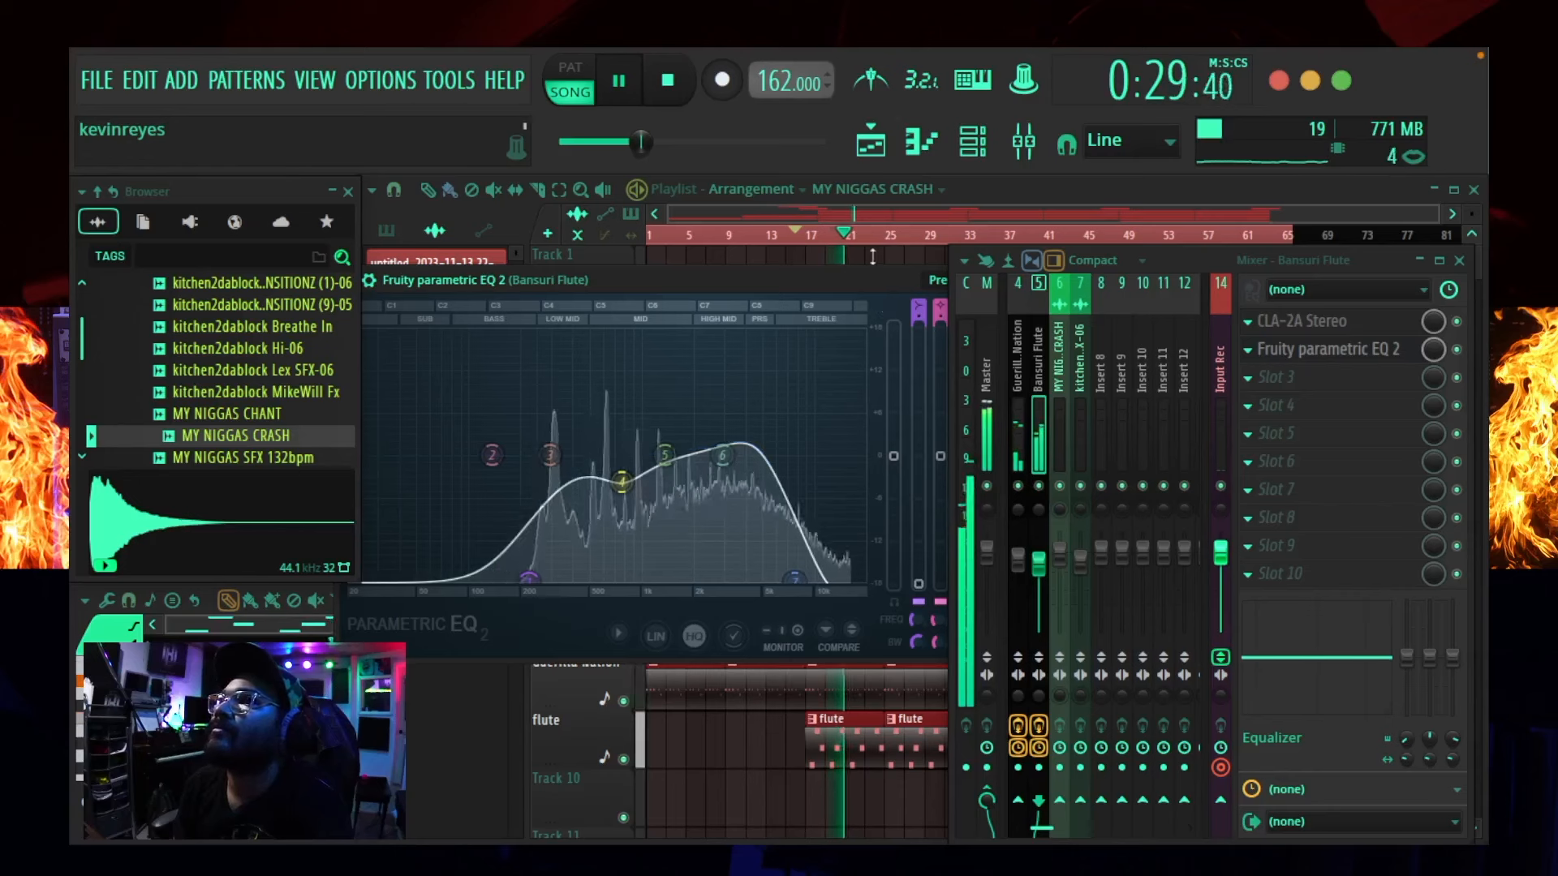
{"action": "left_click_drag", "start_coordinate": [851, 282], "coordinate": [730, 292]}
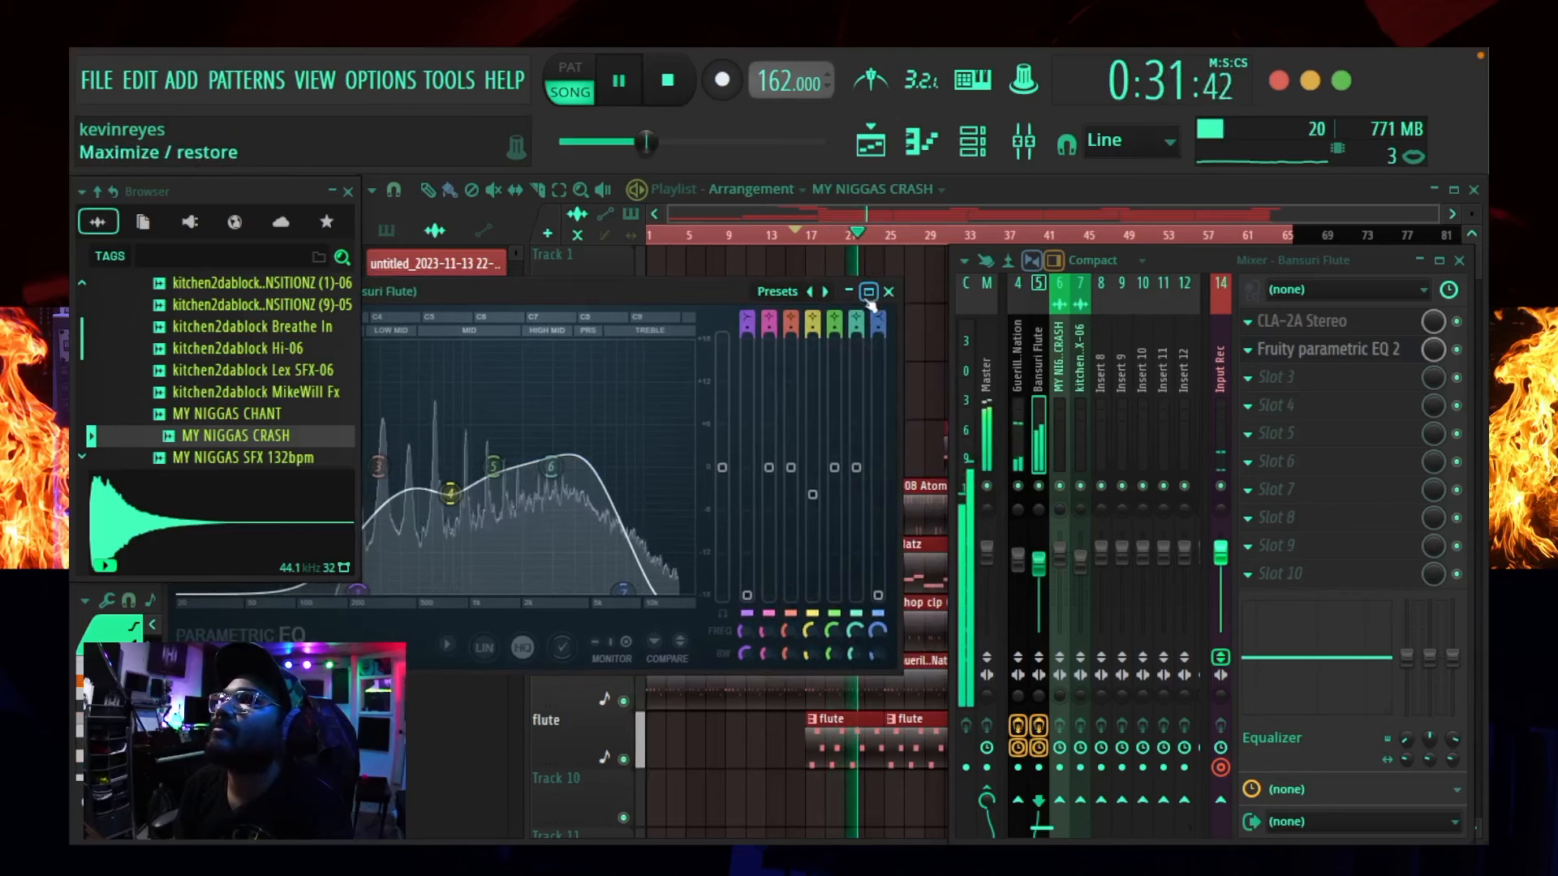
{"action": "left_click", "coordinate": [890, 297]}
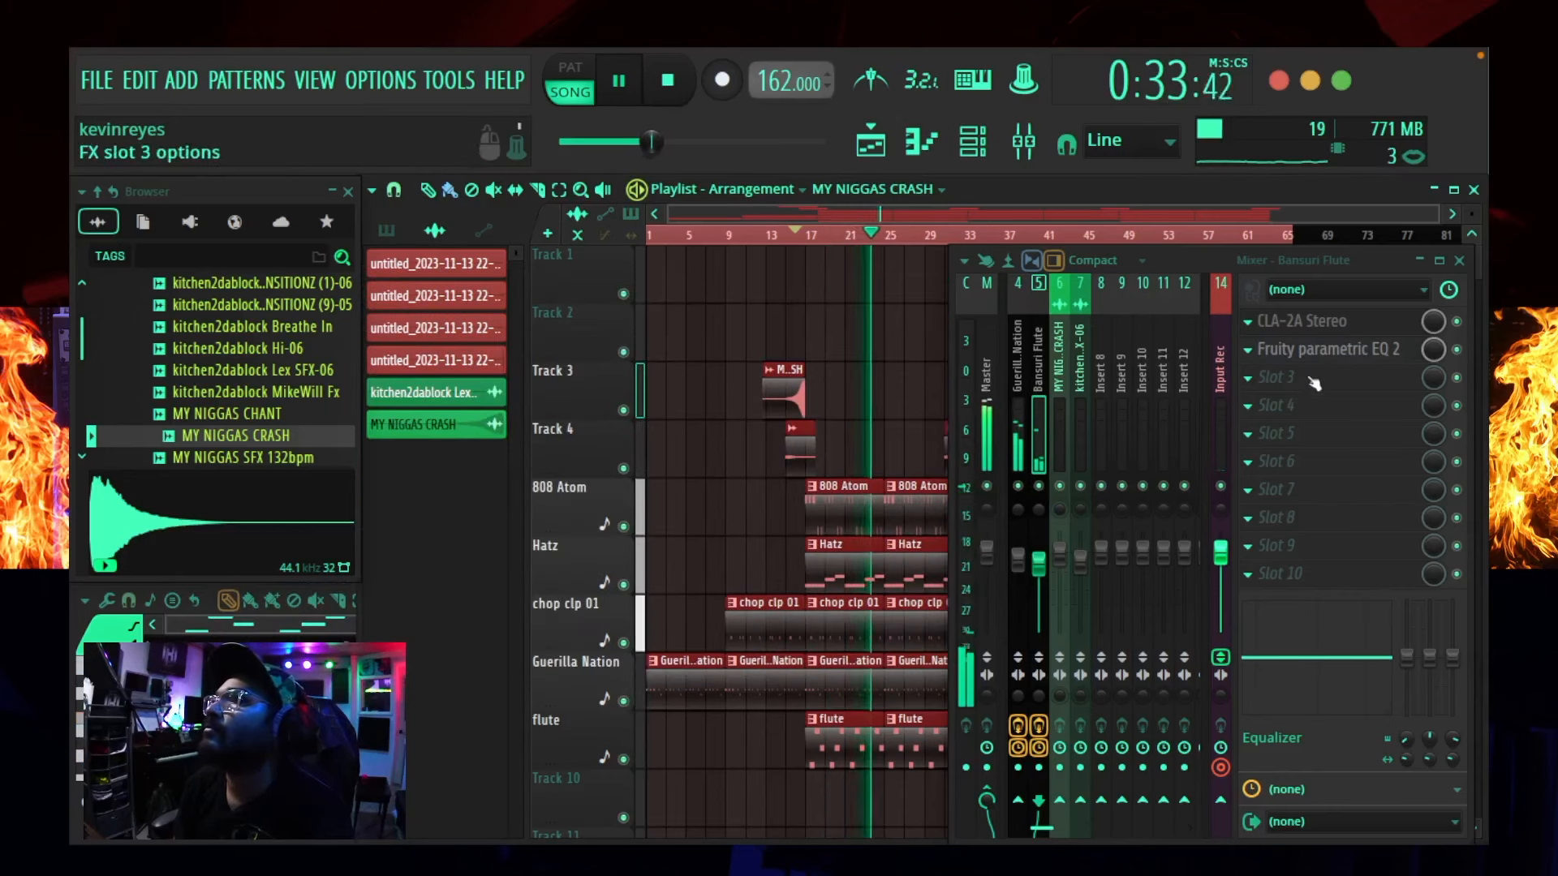
{"action": "key", "text": "space"}
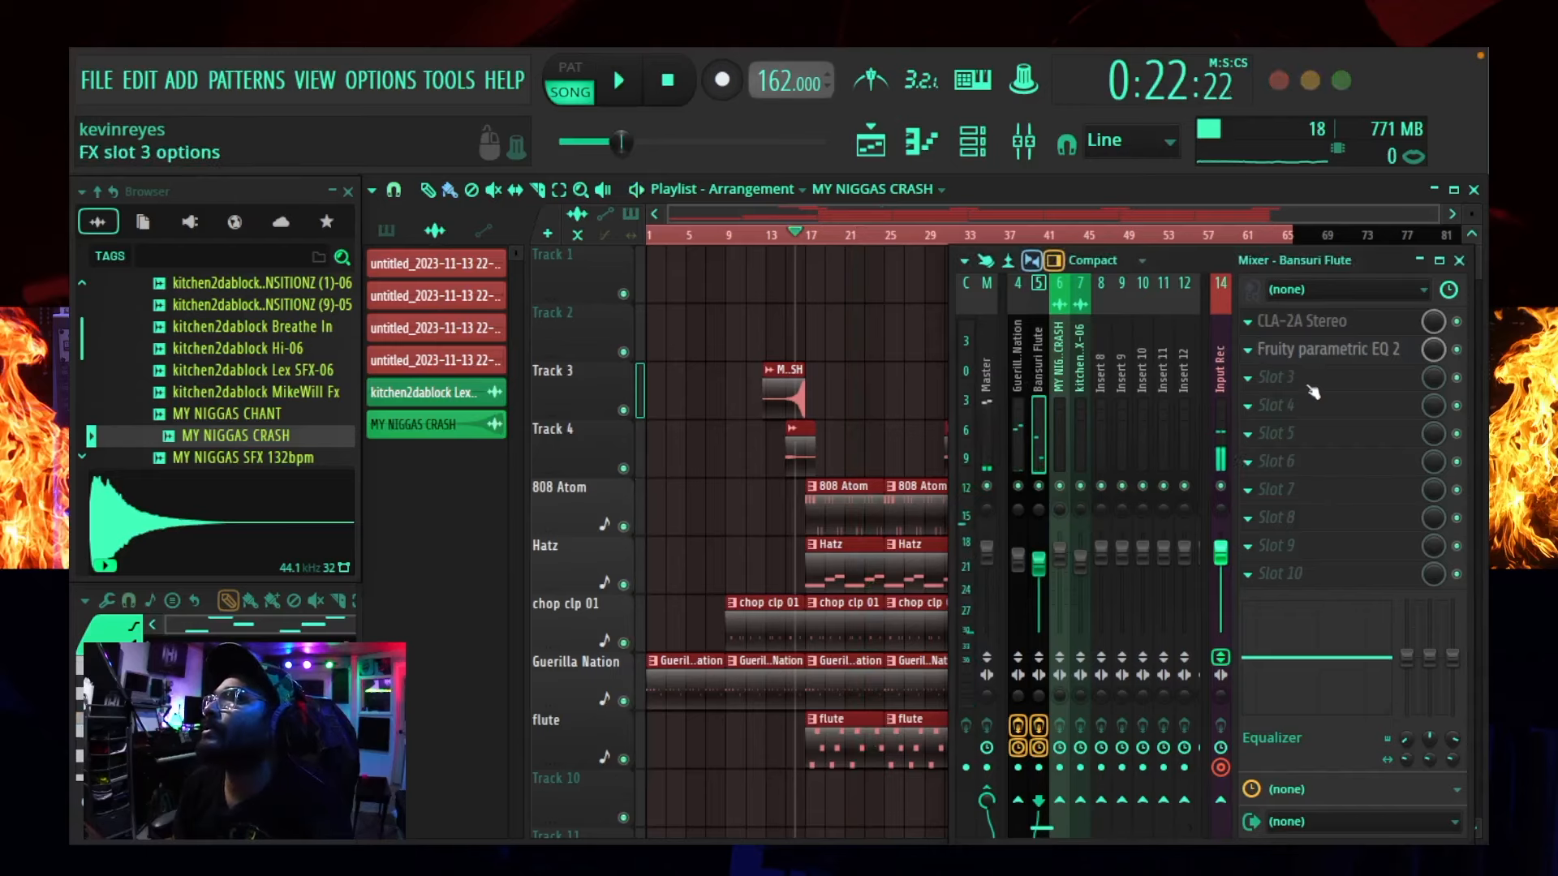
- Load H-Delay Stereo into the flute track's third effect slot and reposition its window
{"action": "left_click", "coordinate": [1316, 380]}
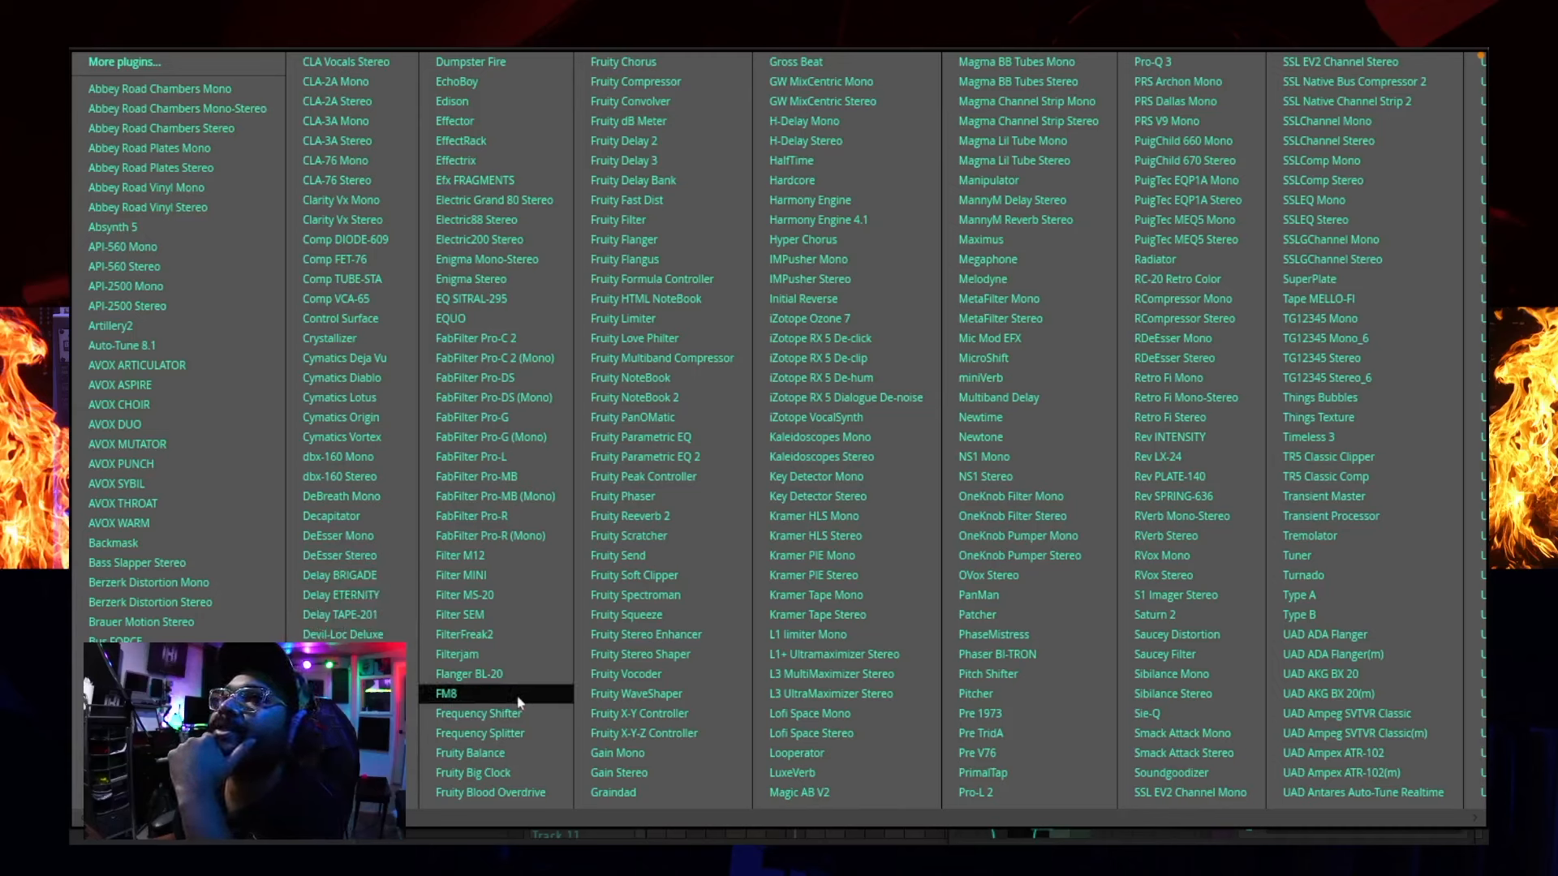
{"action": "left_click", "coordinate": [815, 144]}
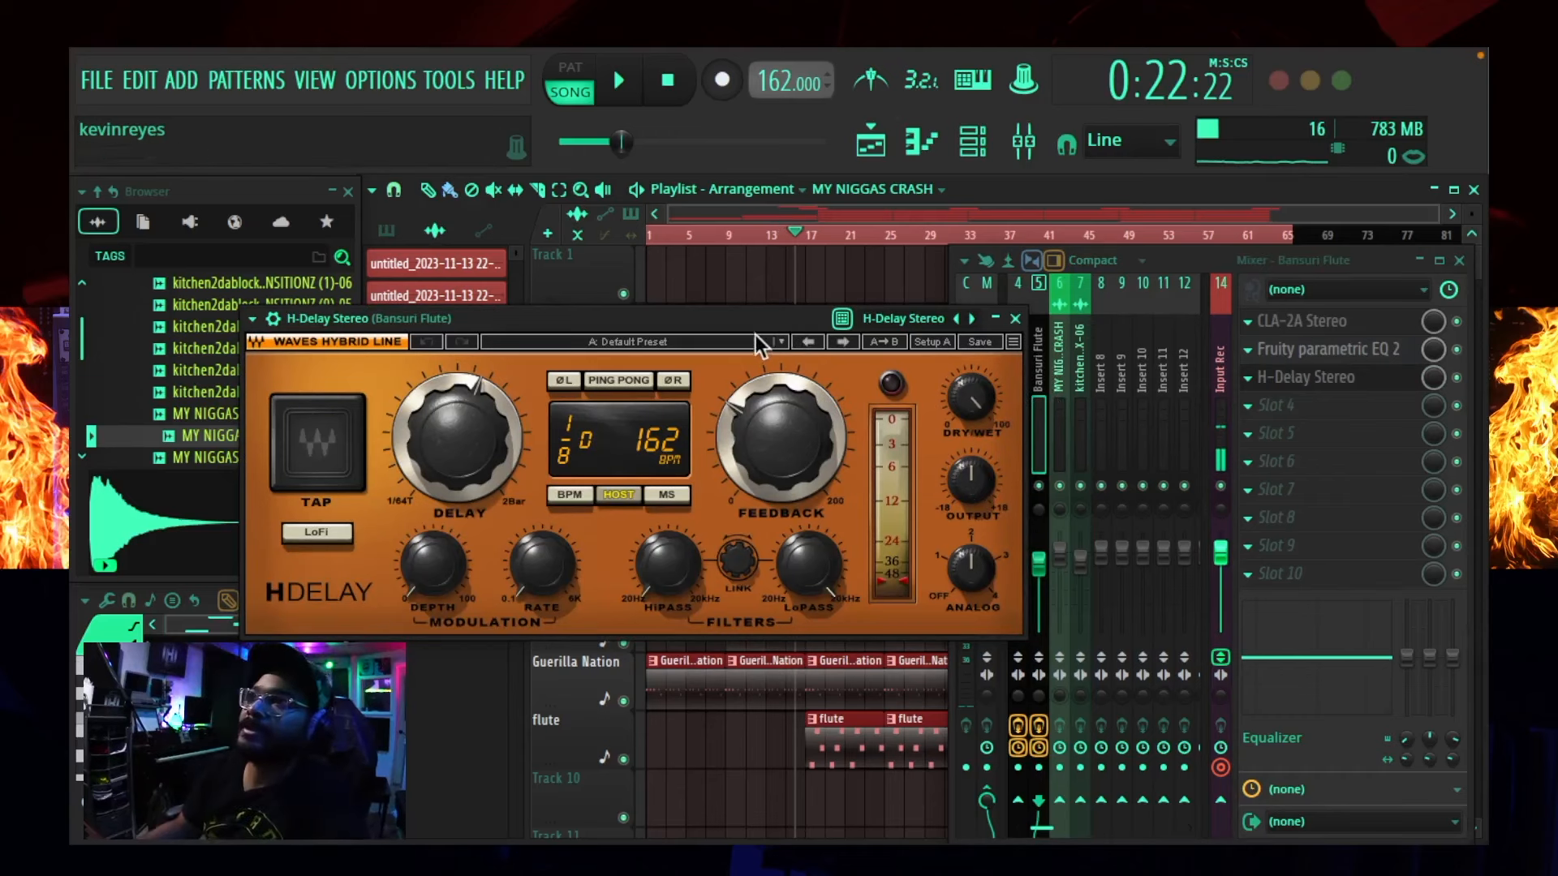
{"action": "left_click_drag", "start_coordinate": [757, 319], "coordinate": [721, 302]}
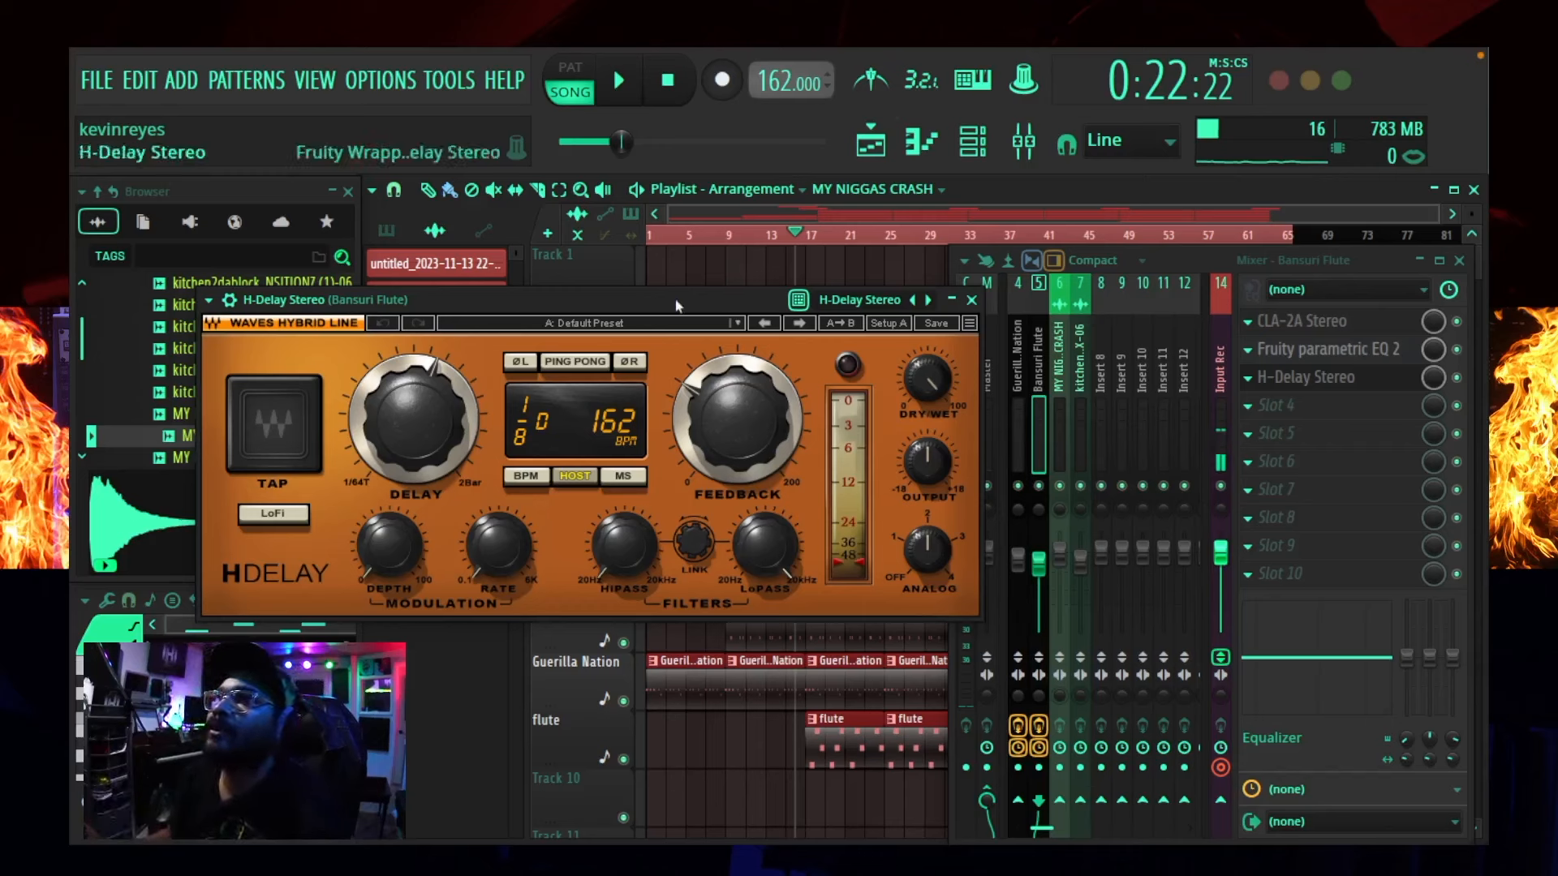
{"action": "left_click_drag", "start_coordinate": [678, 300], "coordinate": [727, 262]}
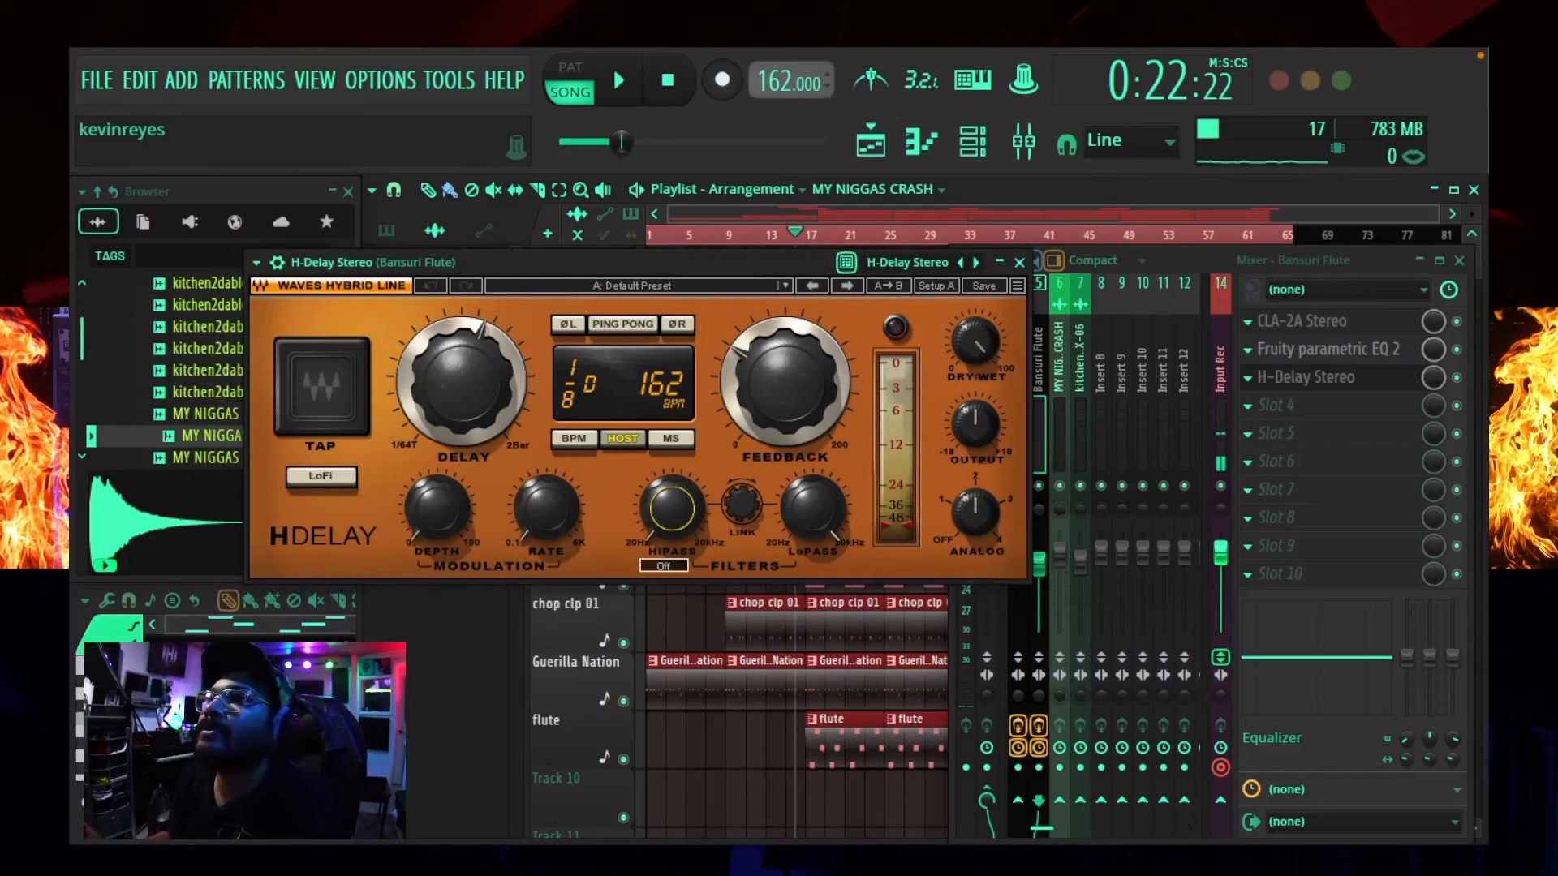
- Set the delay's HiPass to 189 Hz, lower its LoPass, and set feedback to 75 and time to 1/4 with ping pong enabled
{"action": "left_click_drag", "start_coordinate": [651, 531], "coordinate": [649, 523]}
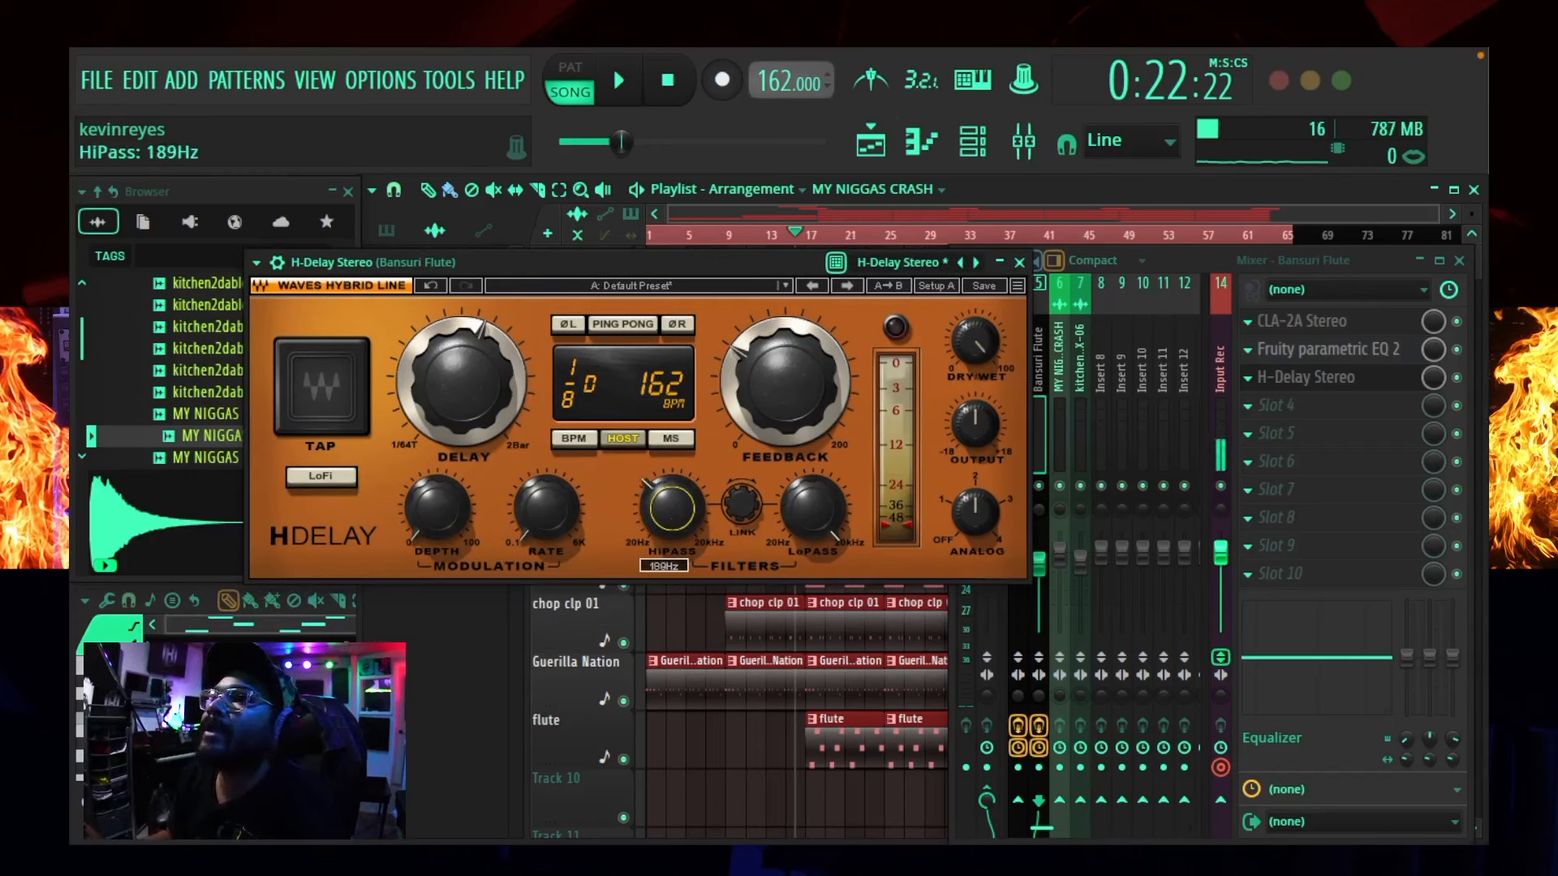
{"action": "left_click_drag", "start_coordinate": [824, 519], "coordinate": [824, 536]}
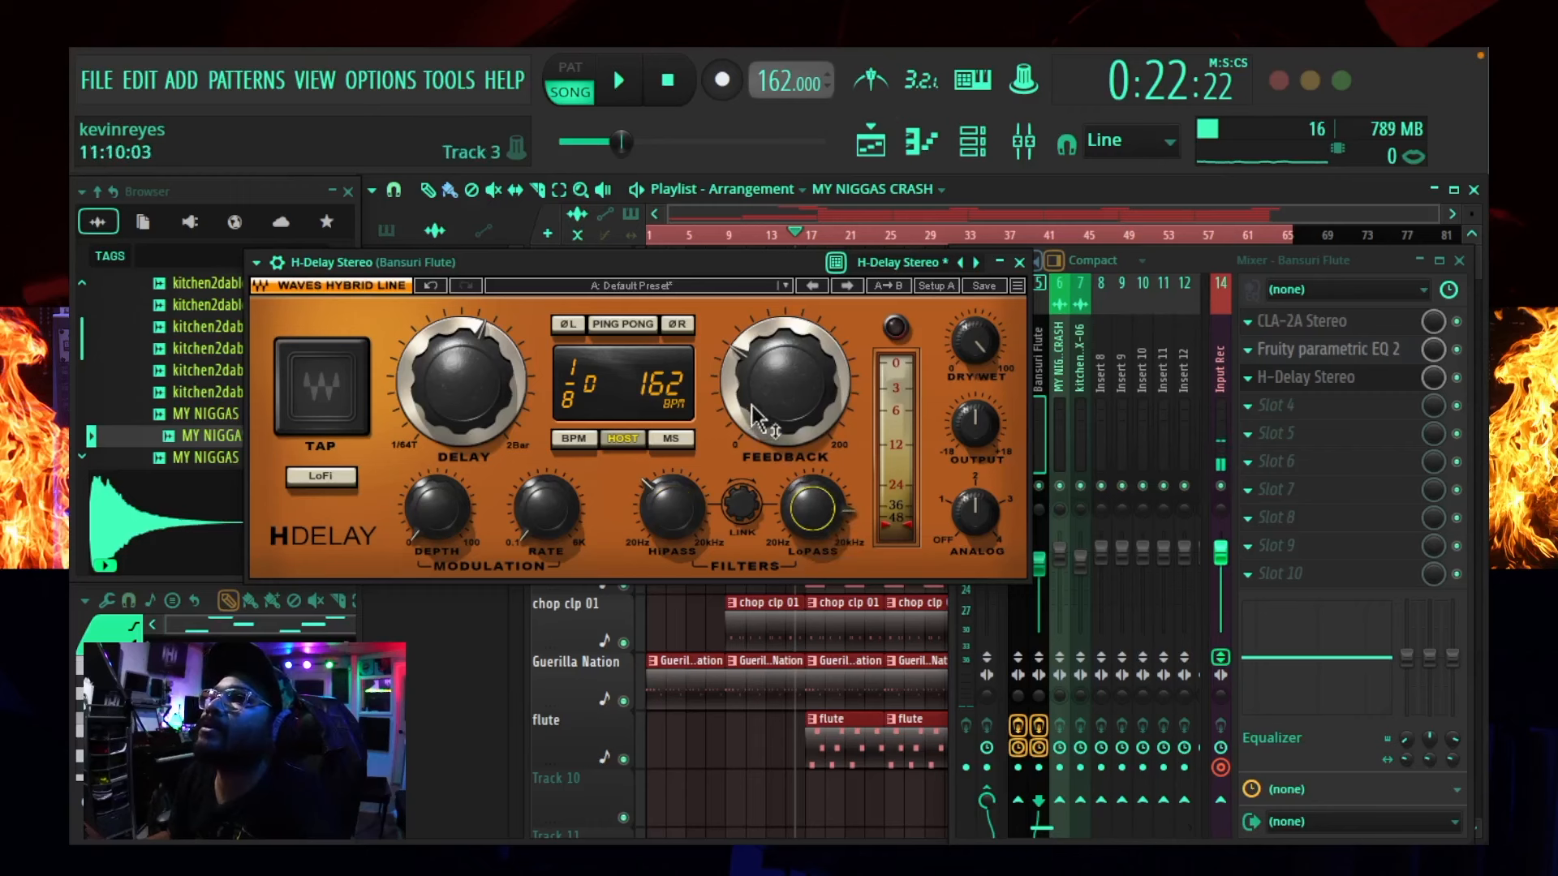
{"action": "left_click_drag", "start_coordinate": [789, 402], "coordinate": [788, 387]}
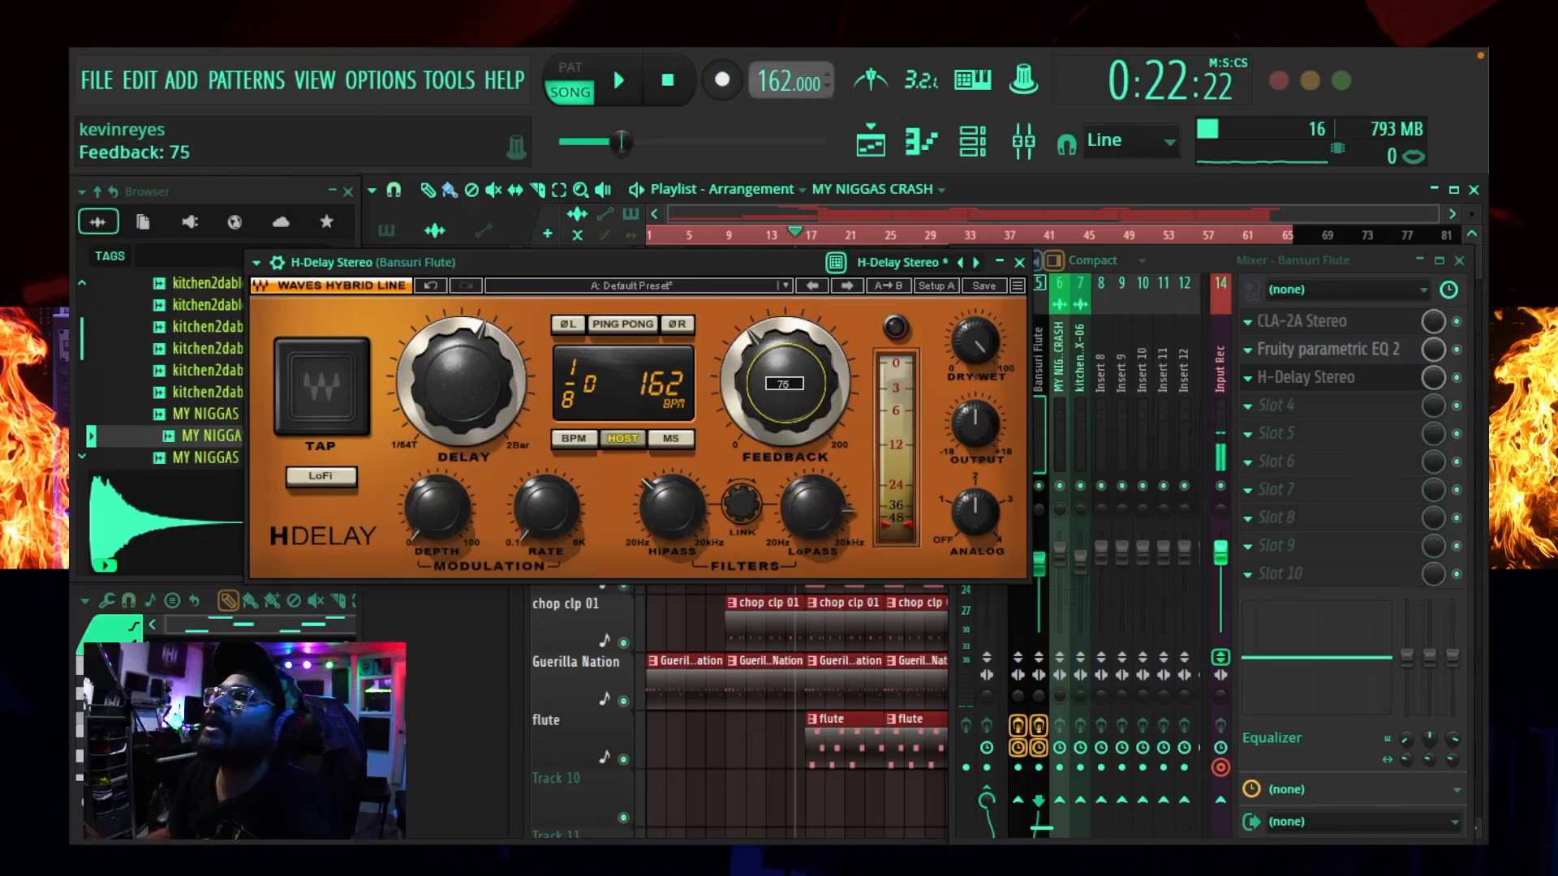
{"action": "left_click_drag", "start_coordinate": [462, 377], "coordinate": [463, 367]}
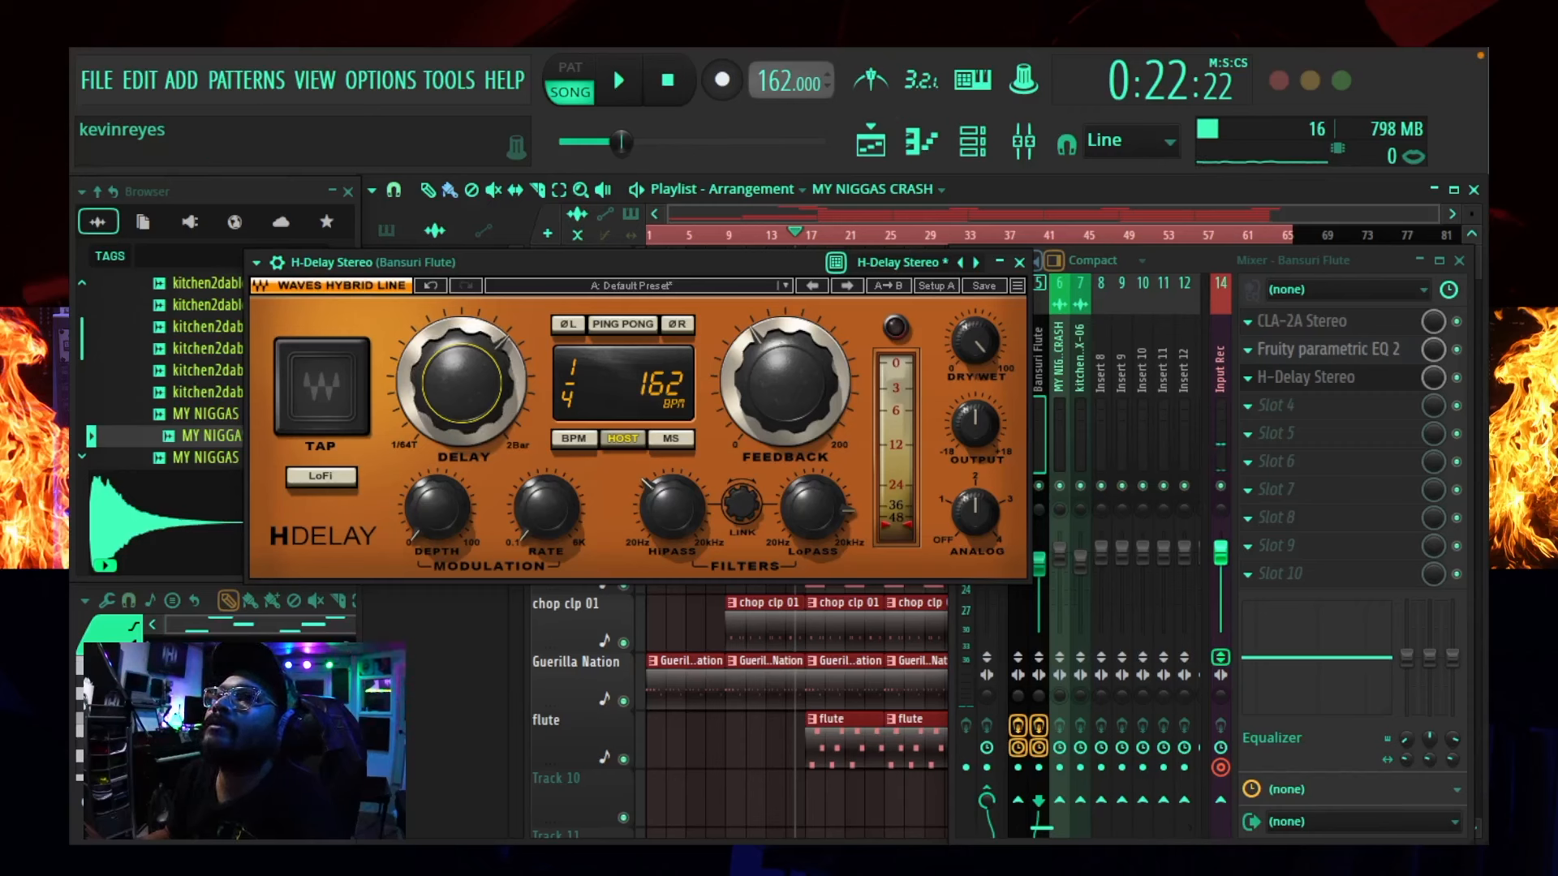
{"action": "left_click", "coordinate": [625, 323]}
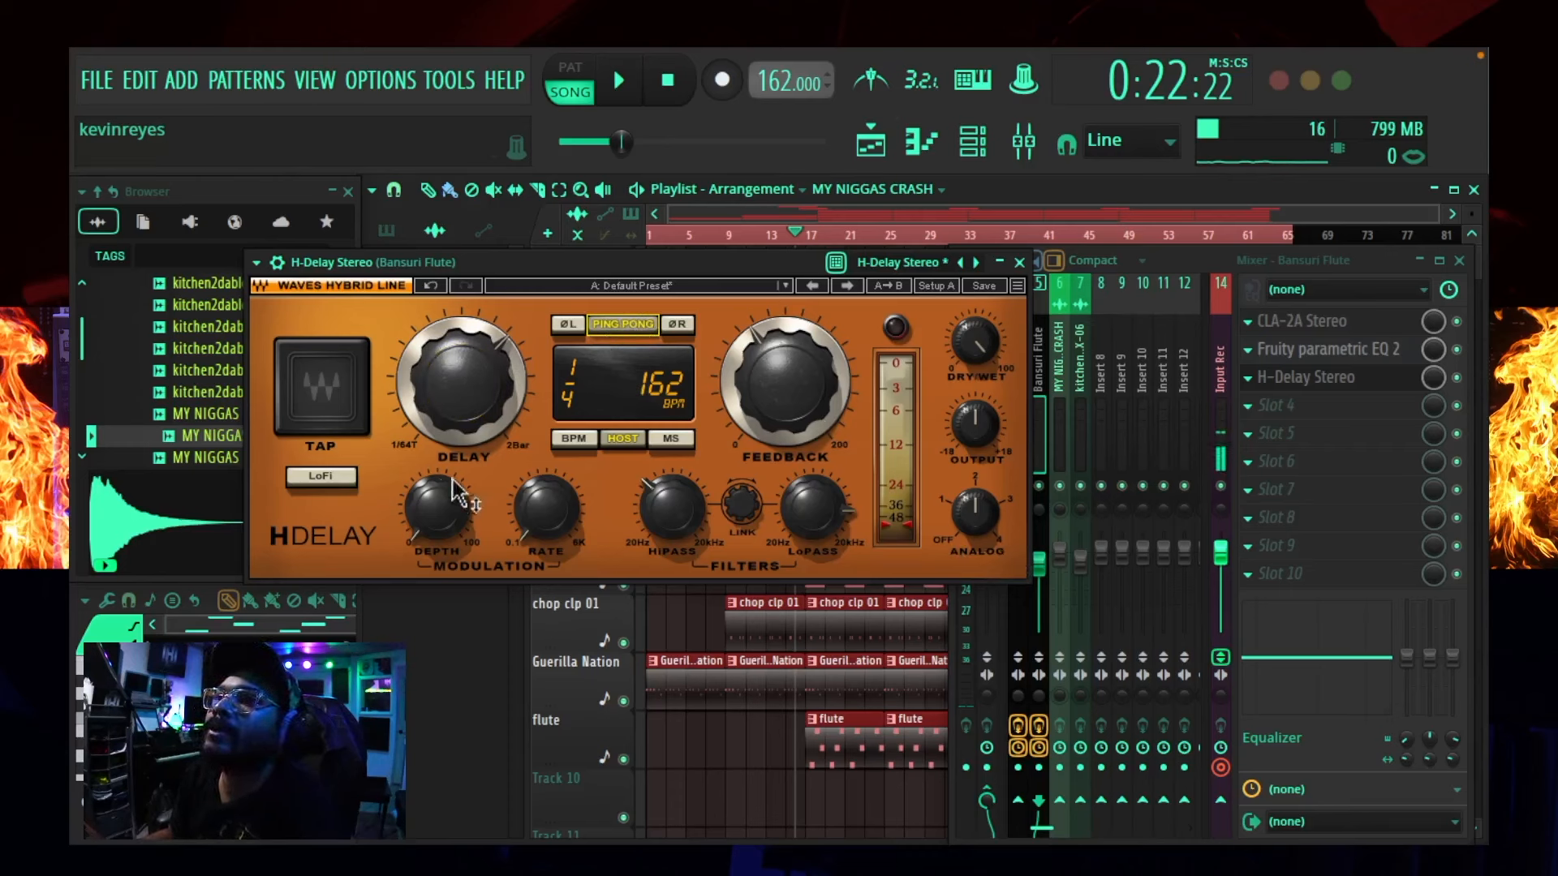
- Set the delay's modulation depth to 12% and modulation rate to about 0.23 Hz
{"action": "left_click_drag", "start_coordinate": [457, 491], "coordinate": [457, 485]}
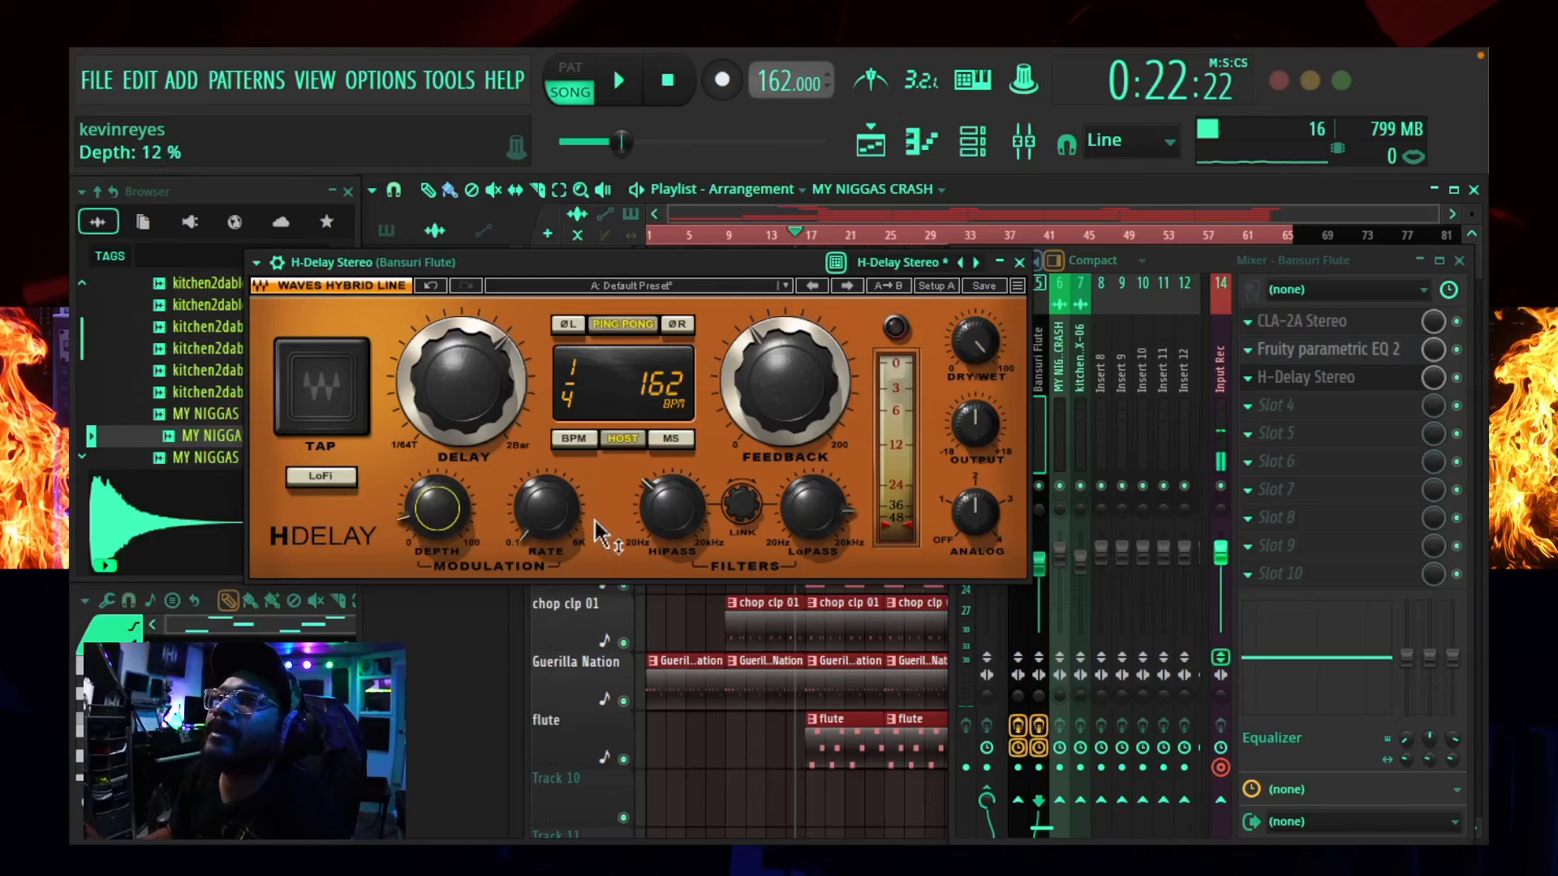
{"action": "left_click_drag", "start_coordinate": [555, 525], "coordinate": [555, 517]}
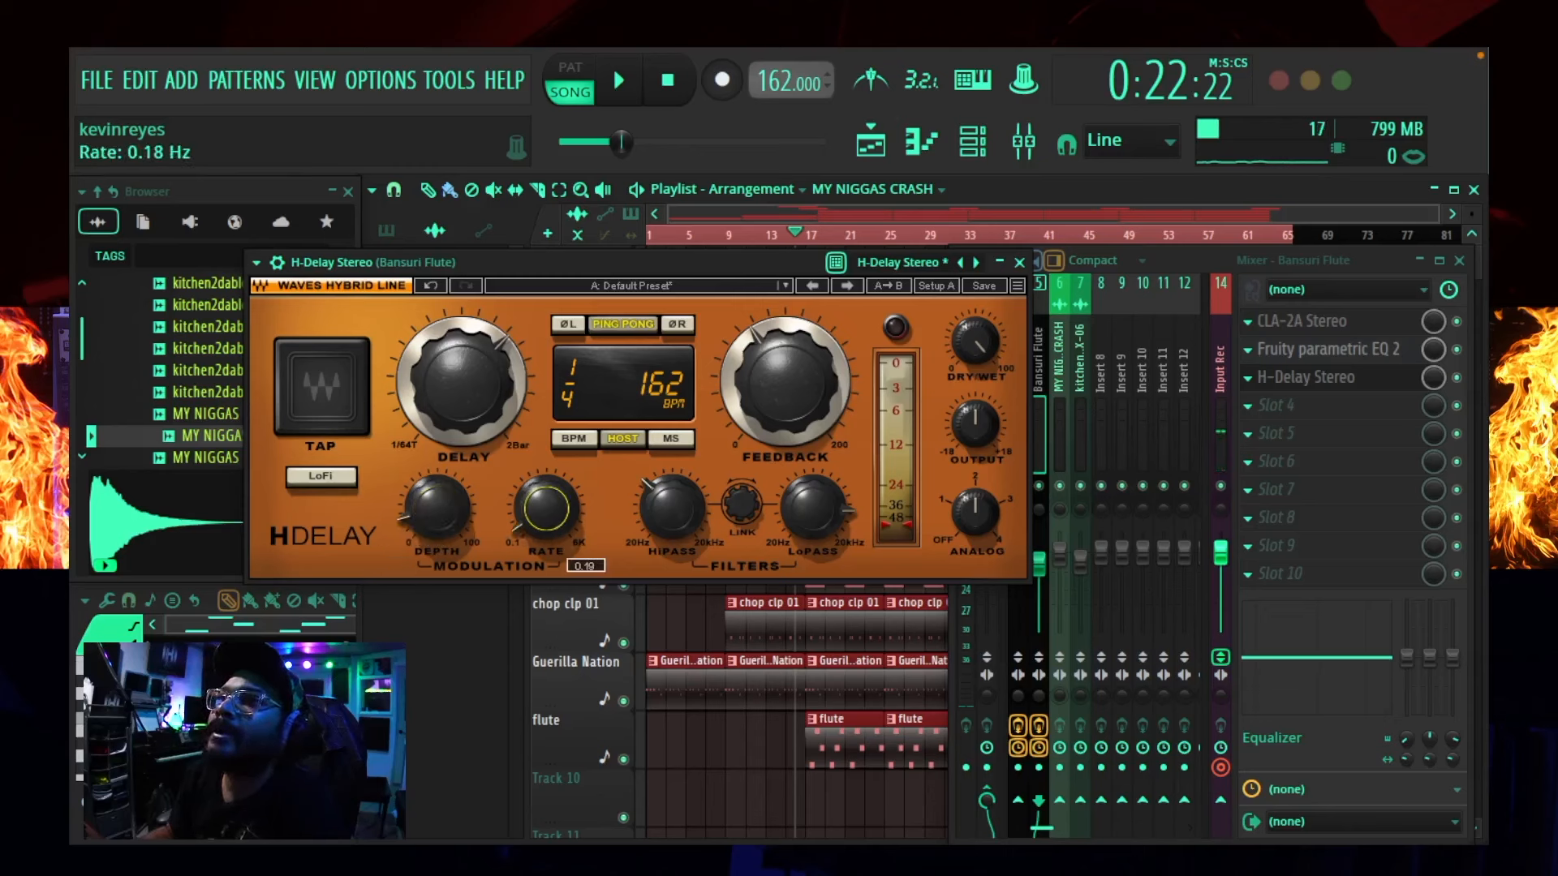
{"action": "left_click_drag", "start_coordinate": [438, 509], "coordinate": [438, 503]}
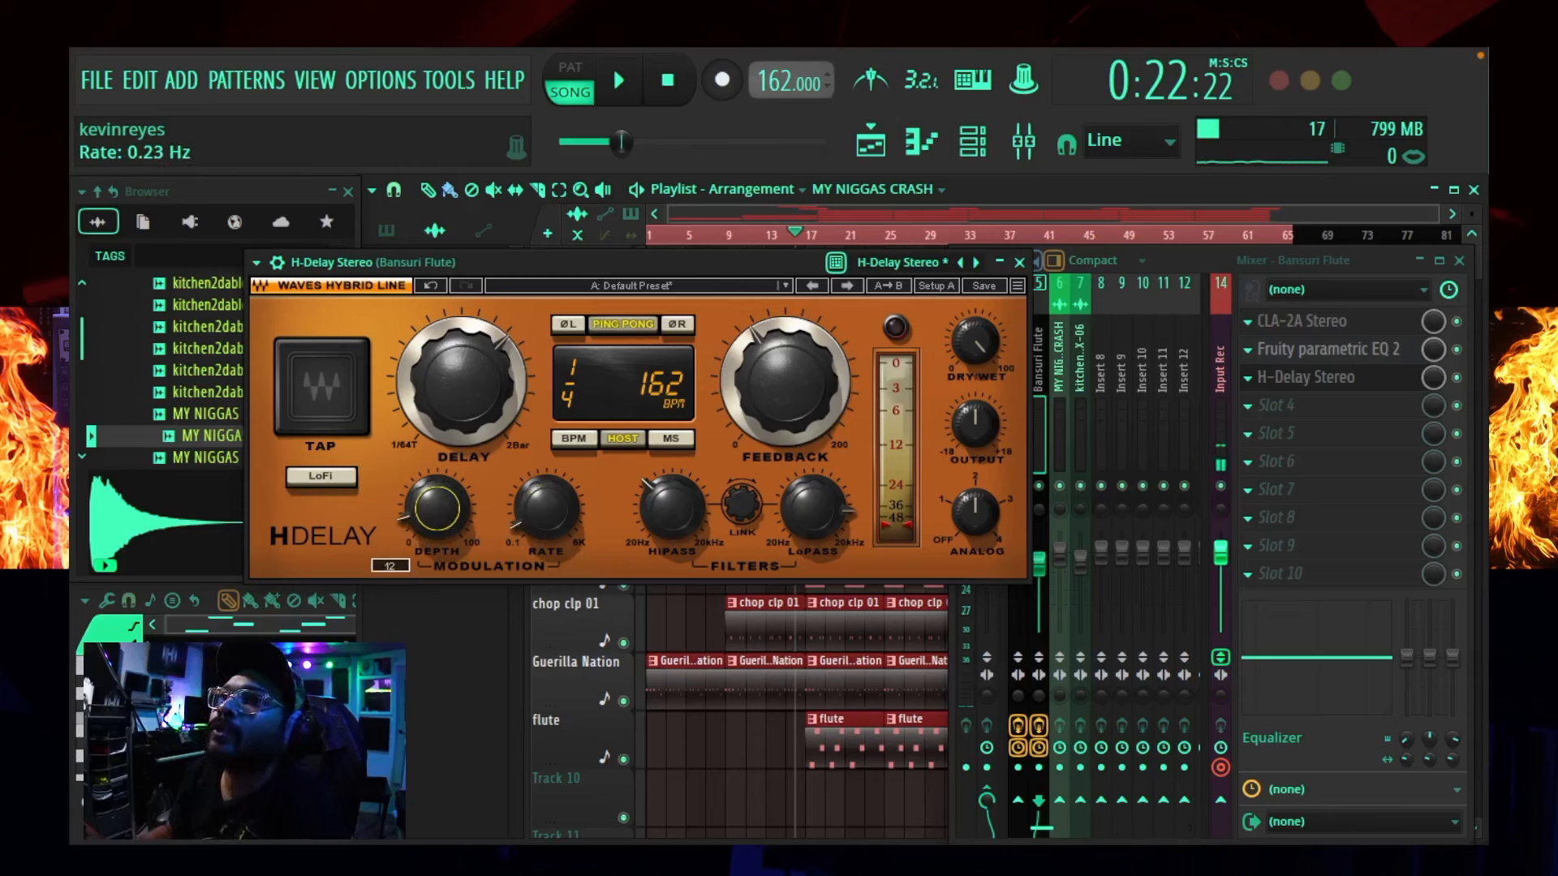
- Set the delay's modulation rate to 0.26 Hz and its dry/wet mix to 31, and play the song
{"action": "left_click", "coordinate": [546, 508]}
{"action": "left_click_drag", "start_coordinate": [546, 508], "coordinate": [546, 503]}
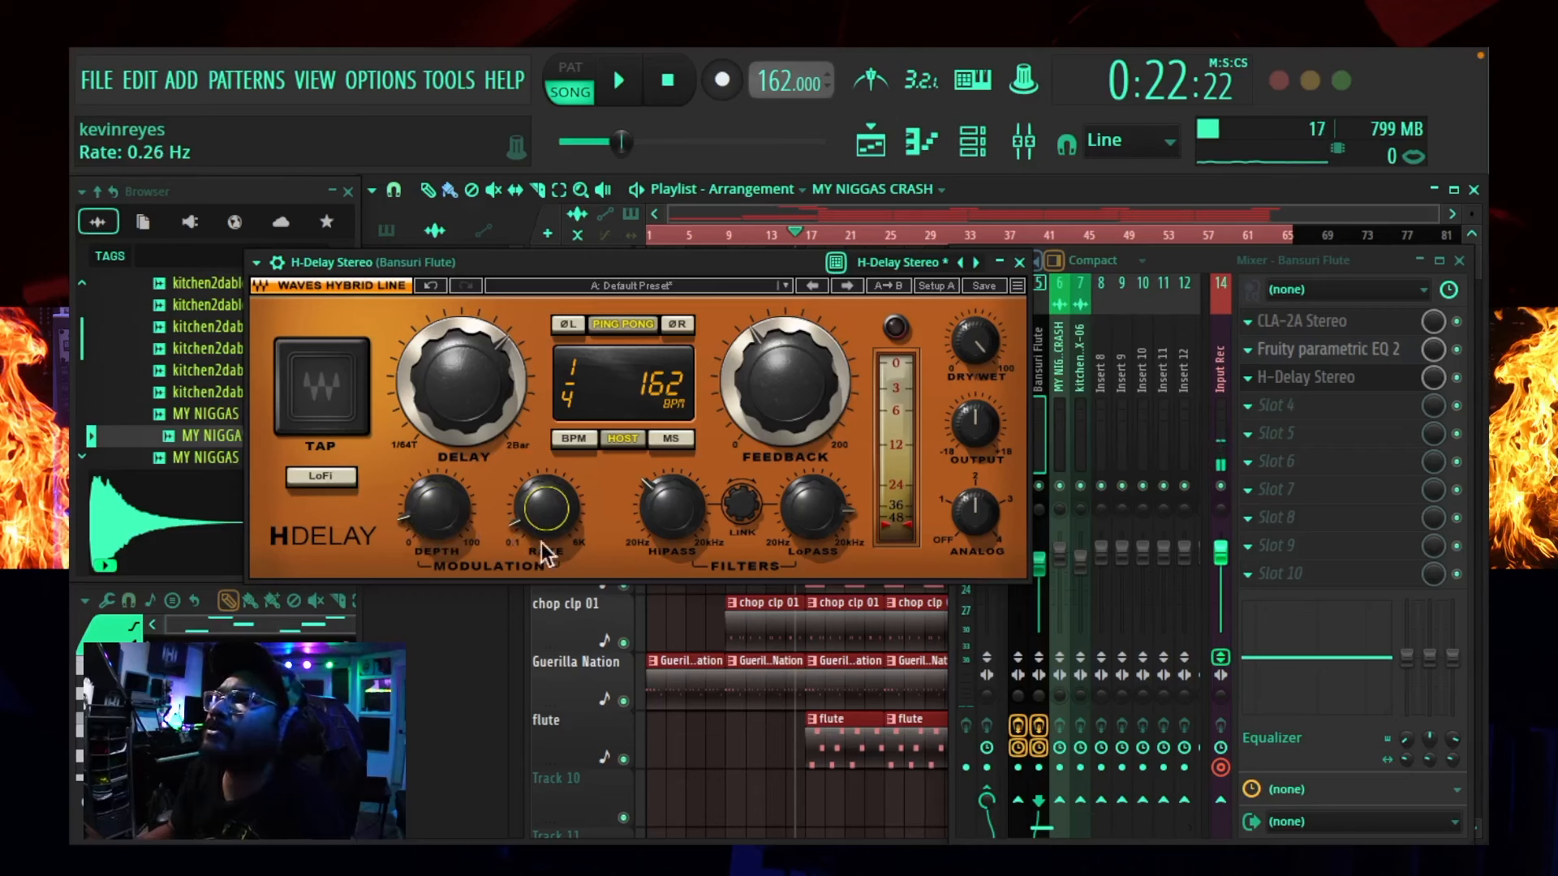
{"action": "left_click", "coordinate": [958, 356]}
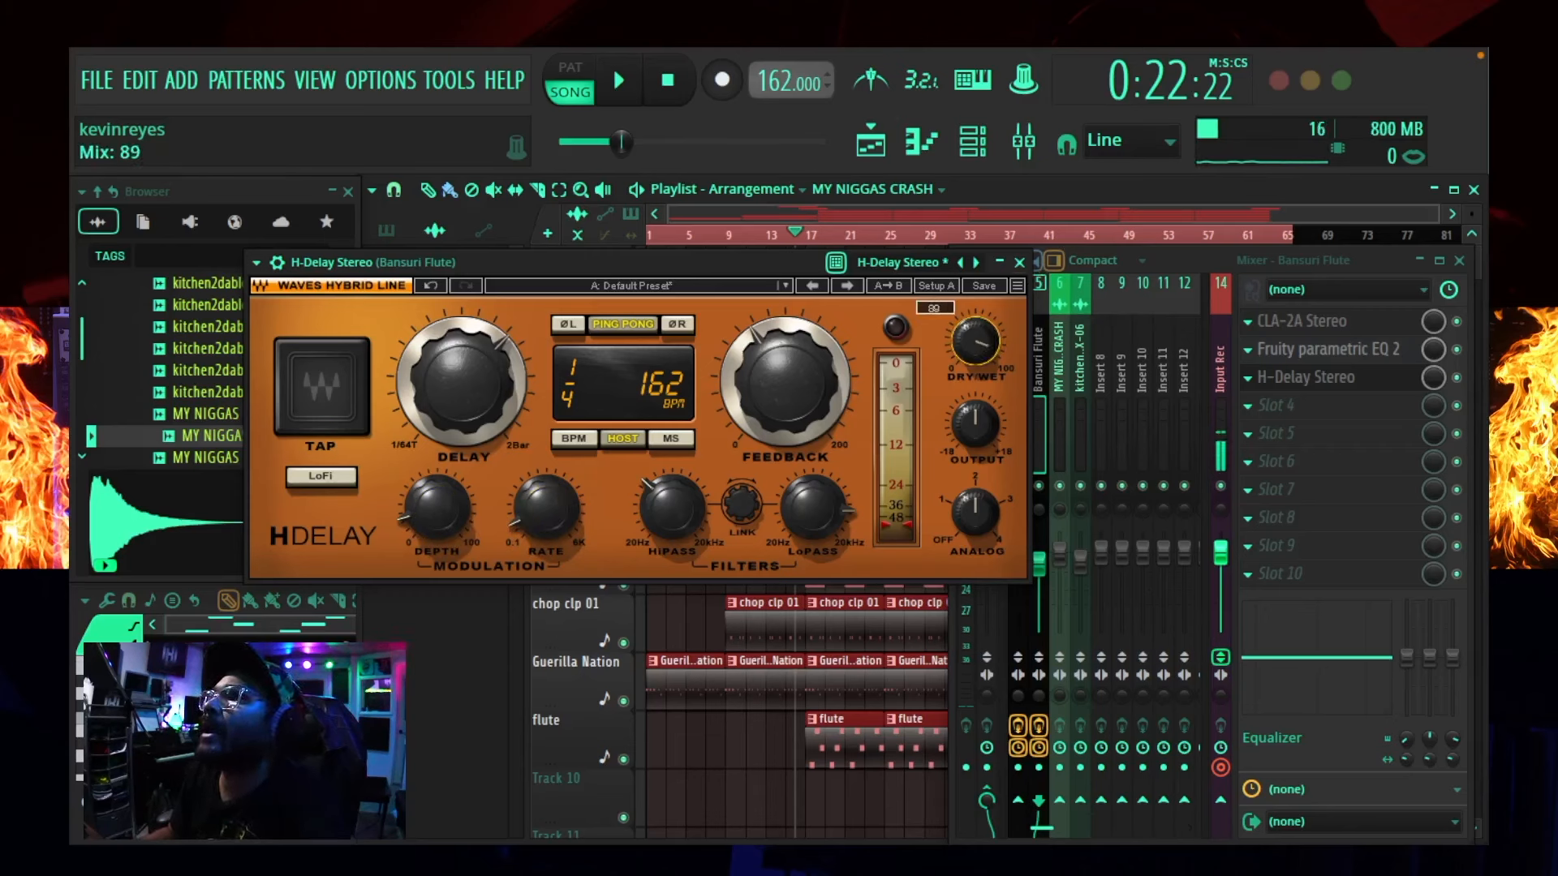
{"action": "left_click_drag", "start_coordinate": [976, 341], "coordinate": [975, 348]}
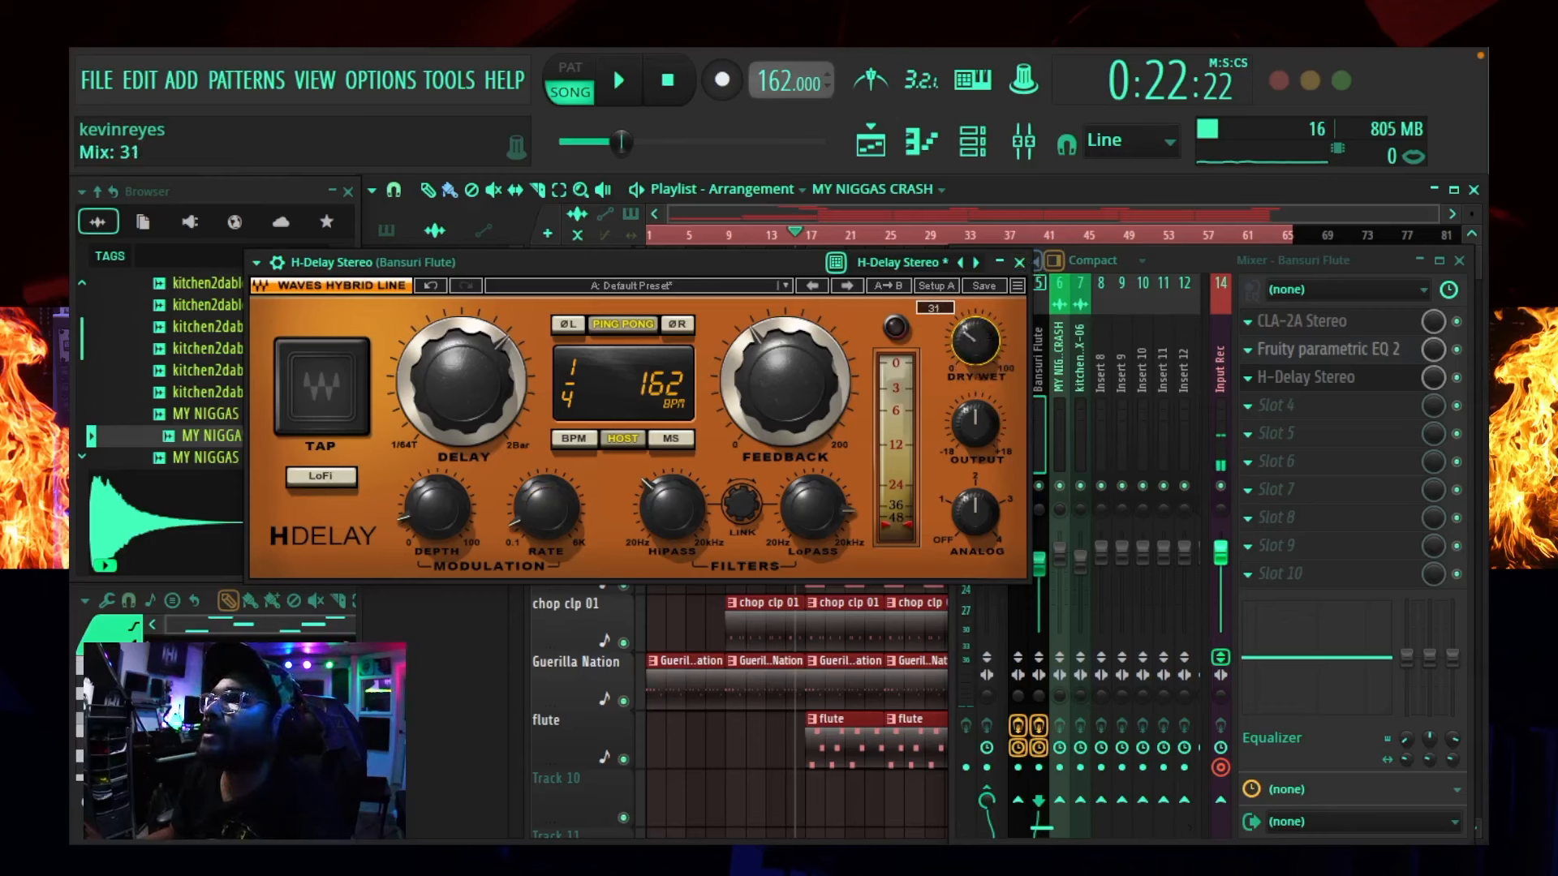
{"action": "key", "text": "space"}
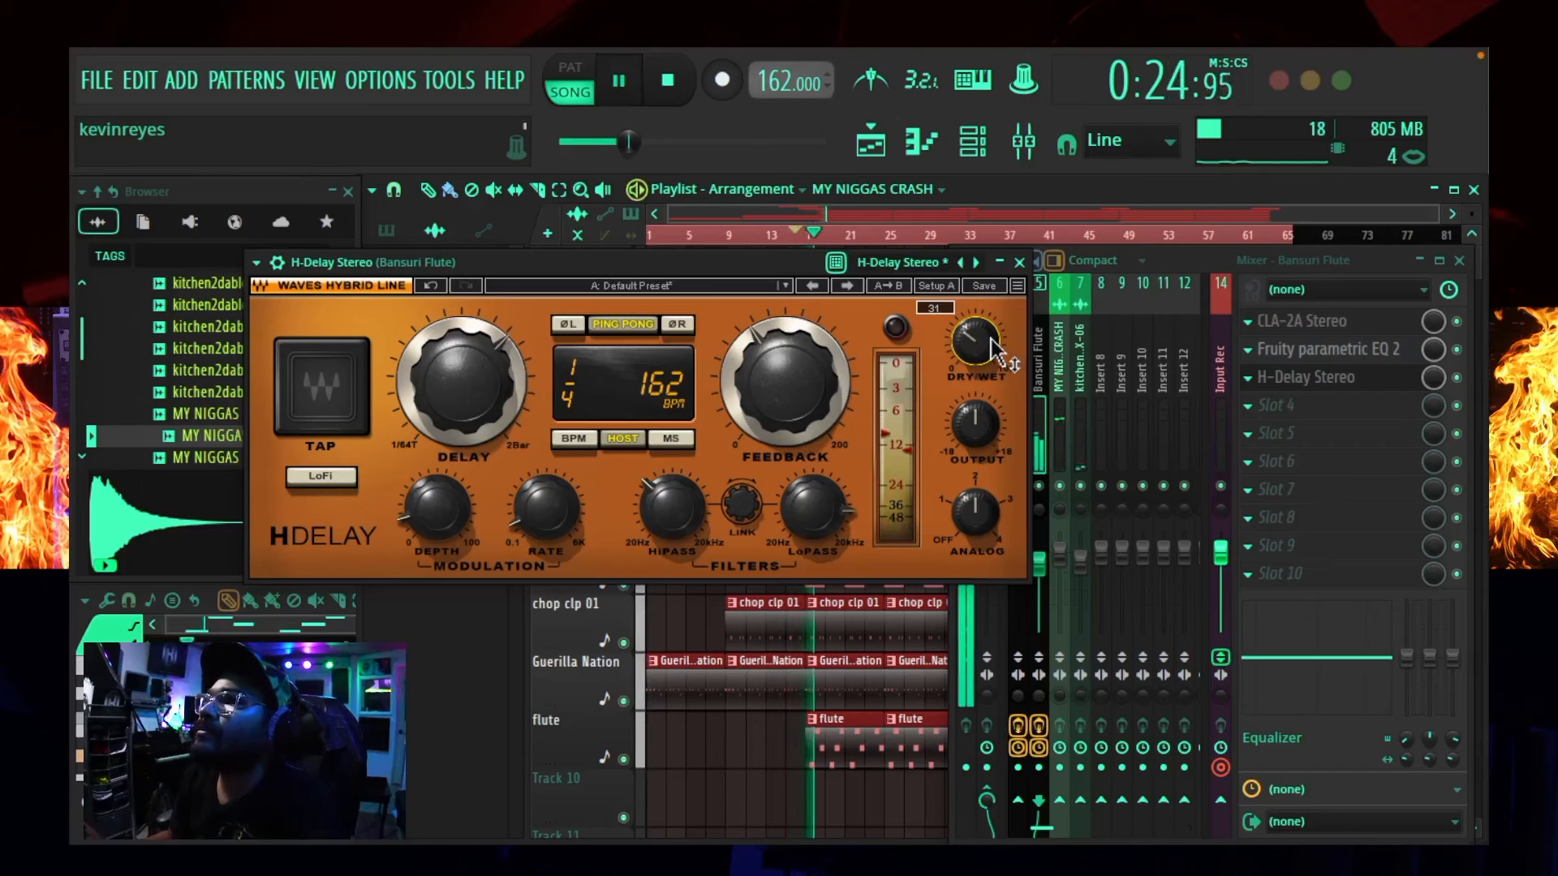
- Fine-tune the delay's modulation rate to 0.25 Hz, HiPass to 193 Hz and LoPass to about 5.87 kHz during playback
{"action": "left_click_drag", "start_coordinate": [975, 341], "coordinate": [975, 341]}
{"action": "left_click_drag", "start_coordinate": [446, 523], "coordinate": [453, 526]}
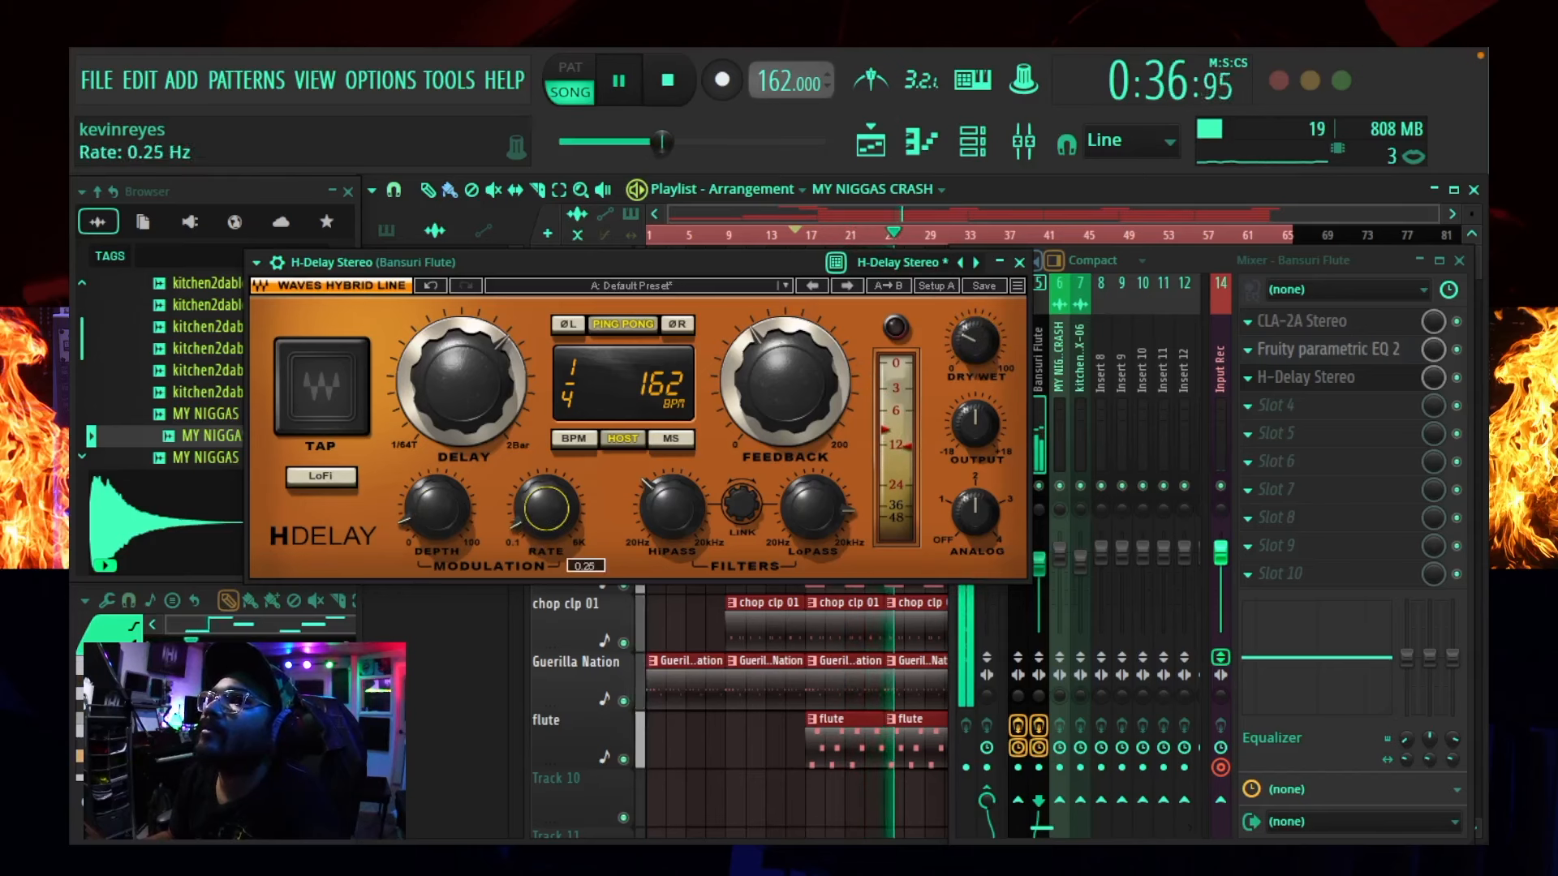
{"action": "left_click_drag", "start_coordinate": [672, 507], "coordinate": [671, 507]}
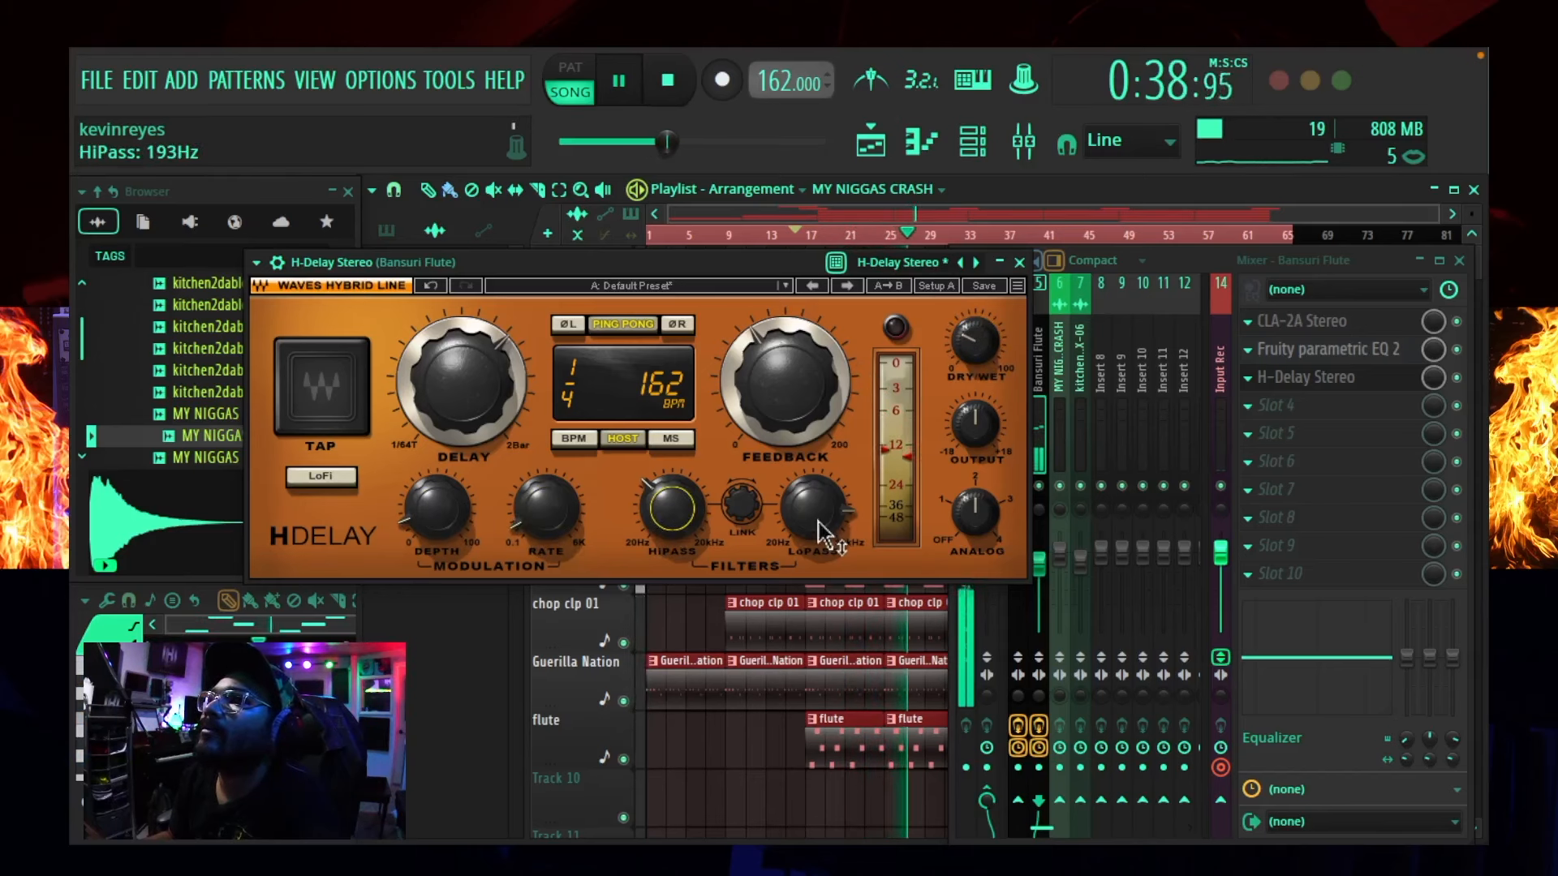
{"action": "left_click_drag", "start_coordinate": [816, 516], "coordinate": [816, 514]}
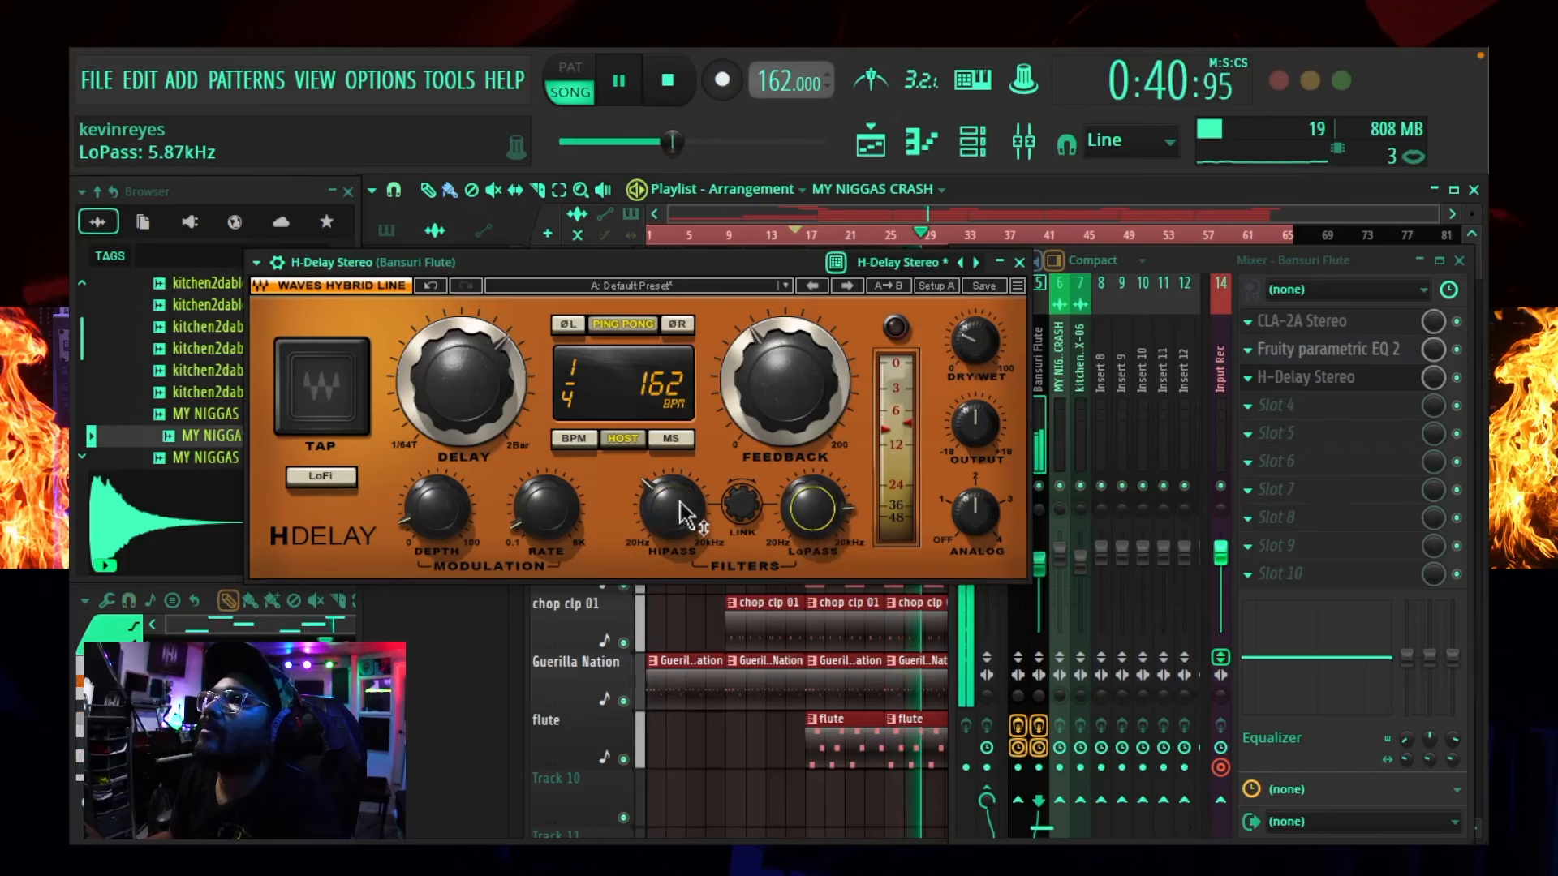
{"action": "left_click_drag", "start_coordinate": [672, 508], "coordinate": [672, 508]}
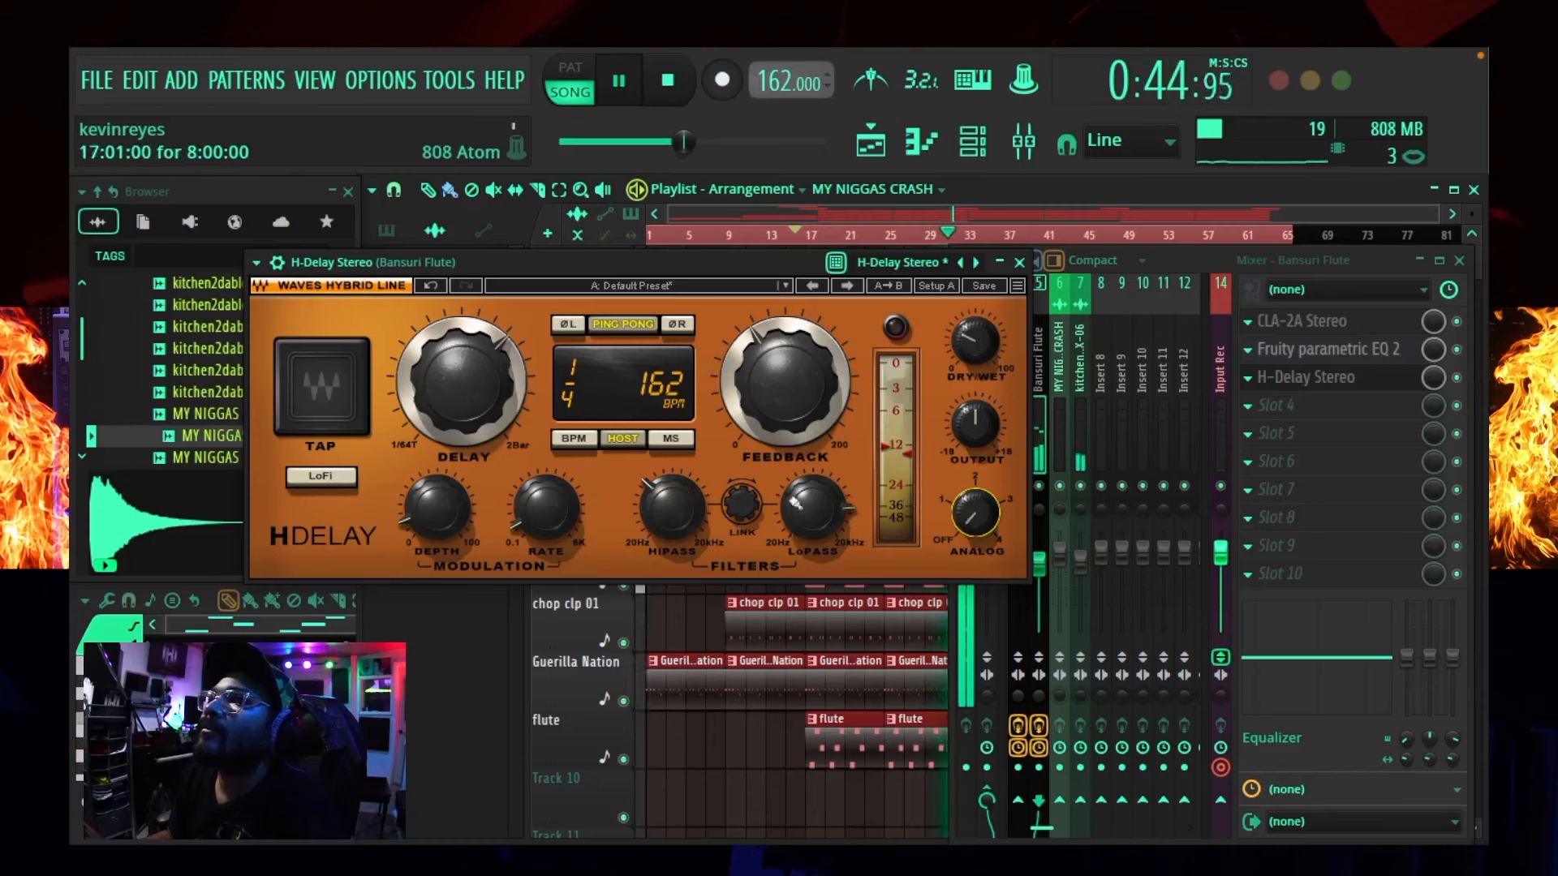
- Enable LoFi on the delay and set its modulation depth to 9%
{"action": "left_click", "coordinate": [329, 479]}
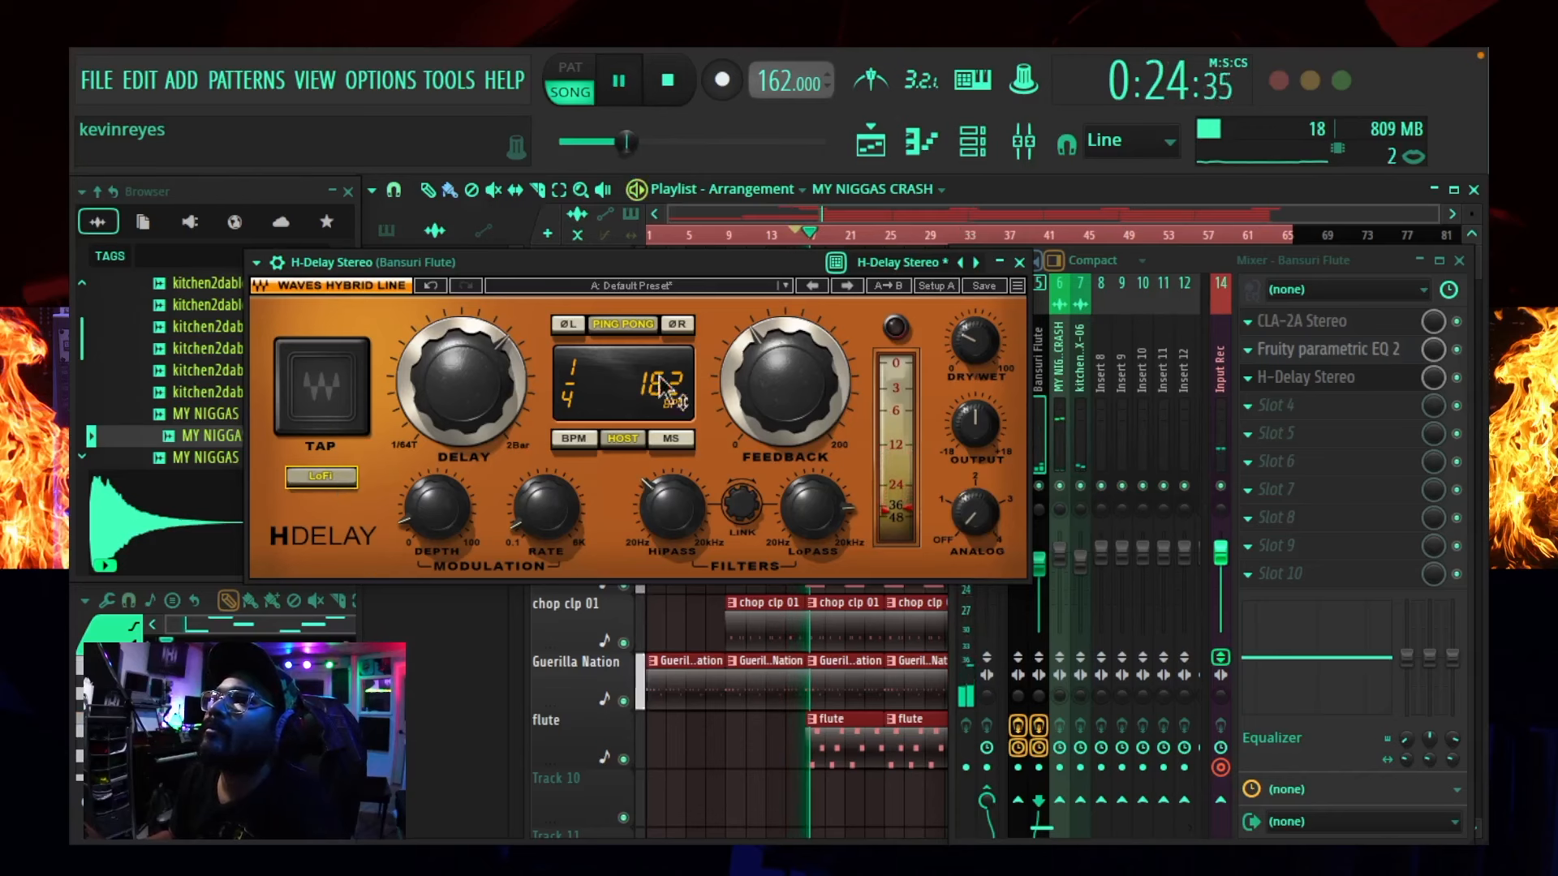
{"action": "left_click", "coordinate": [789, 402]}
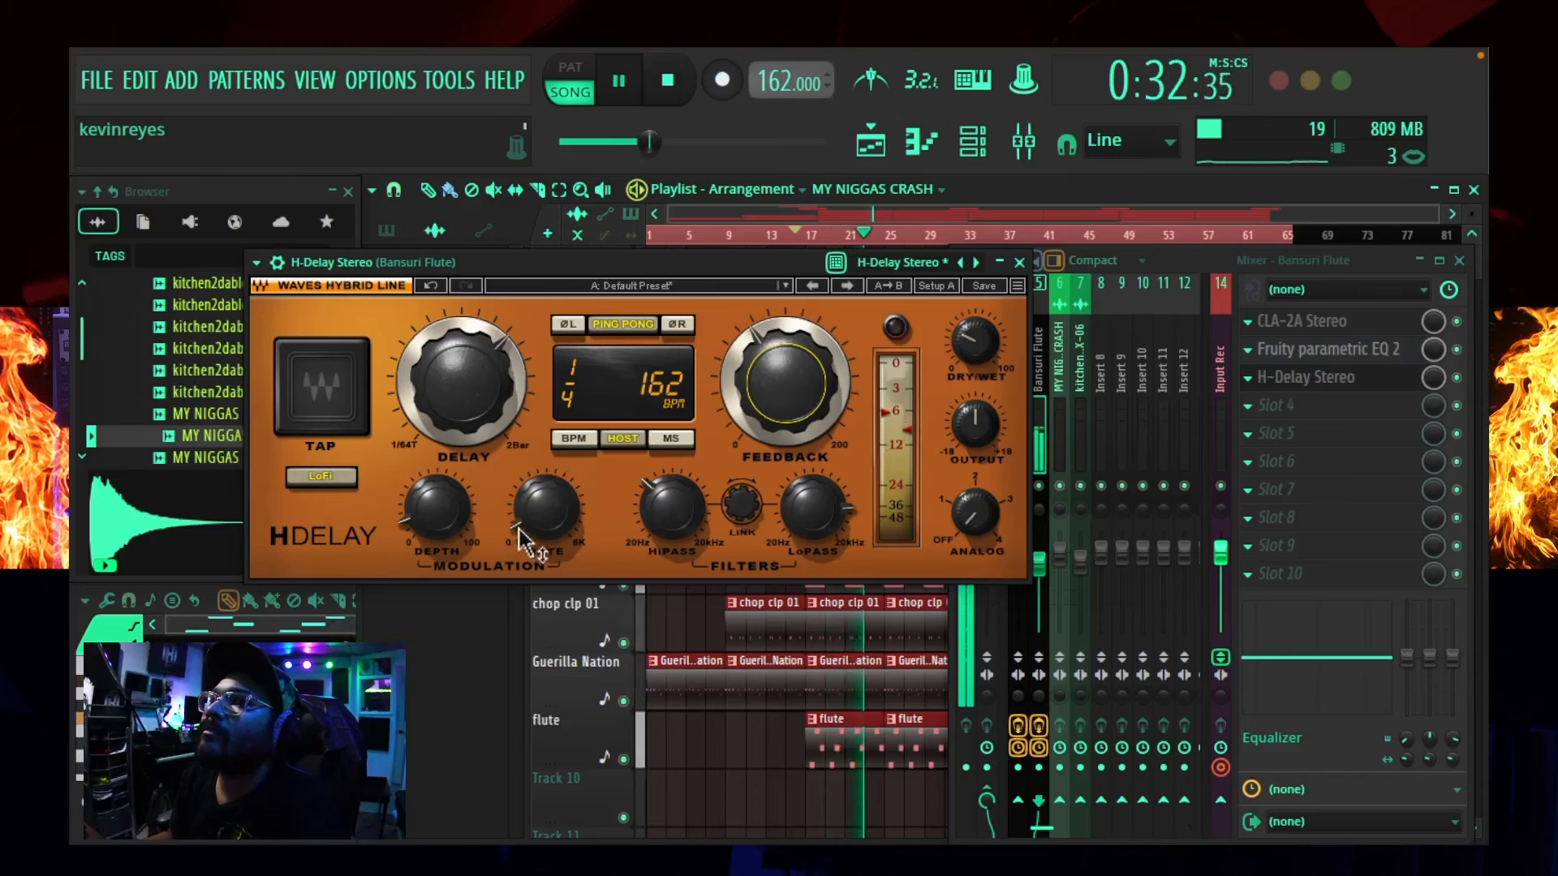
{"action": "scroll", "coordinate": [436, 509], "scroll_direction": "down", "scroll_amount": 1}
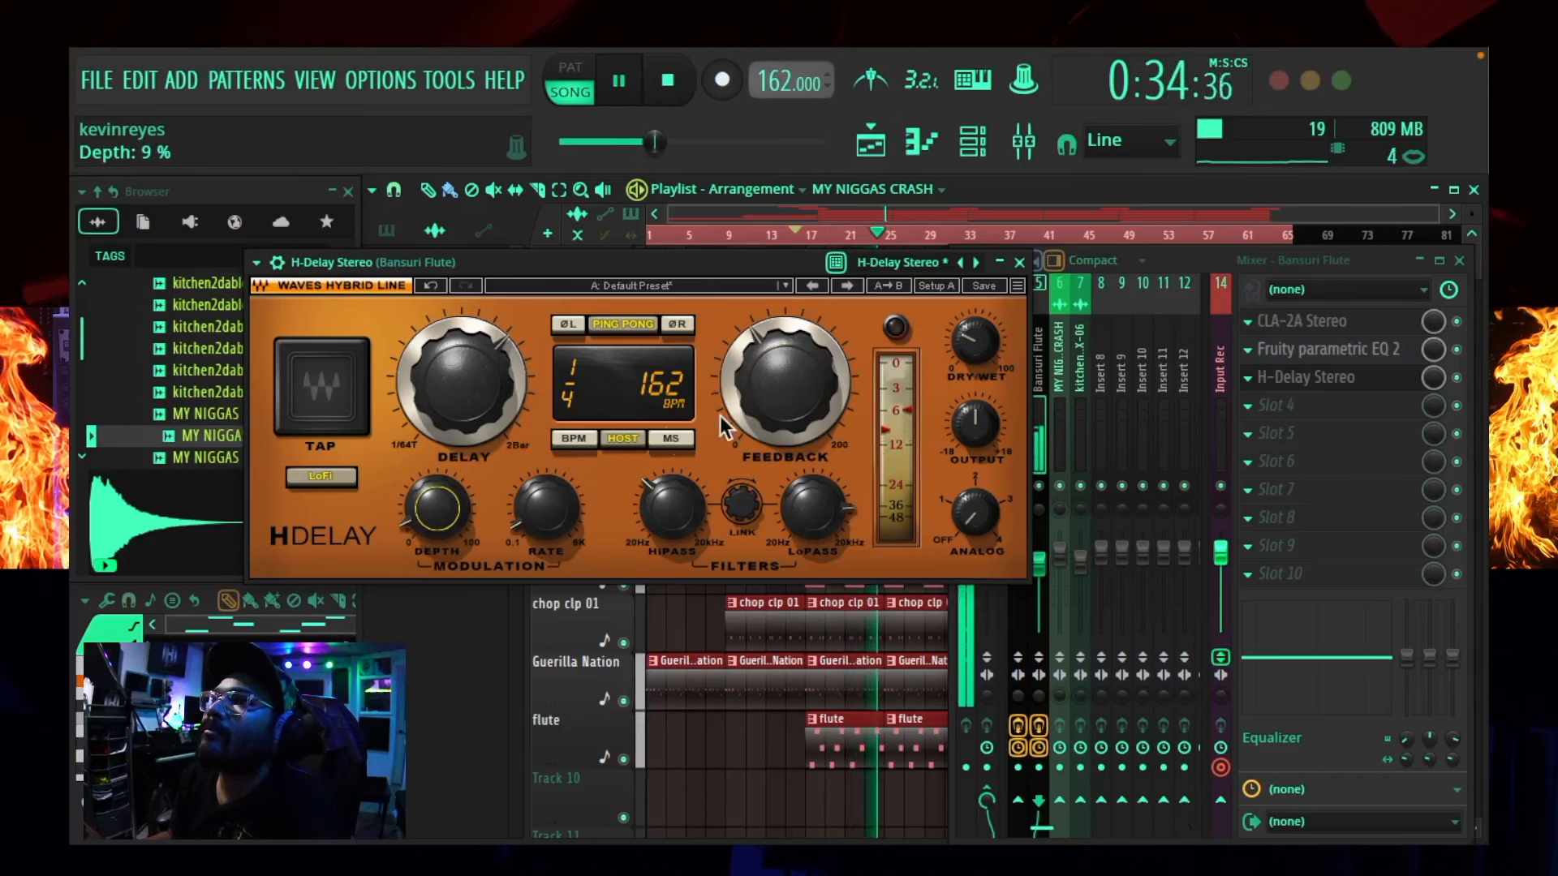
- Lower the delay's dry/wet mix to about 26, close its window and stop playback
{"action": "scroll", "coordinate": [975, 341], "scroll_direction": "down", "scroll_amount": 4}
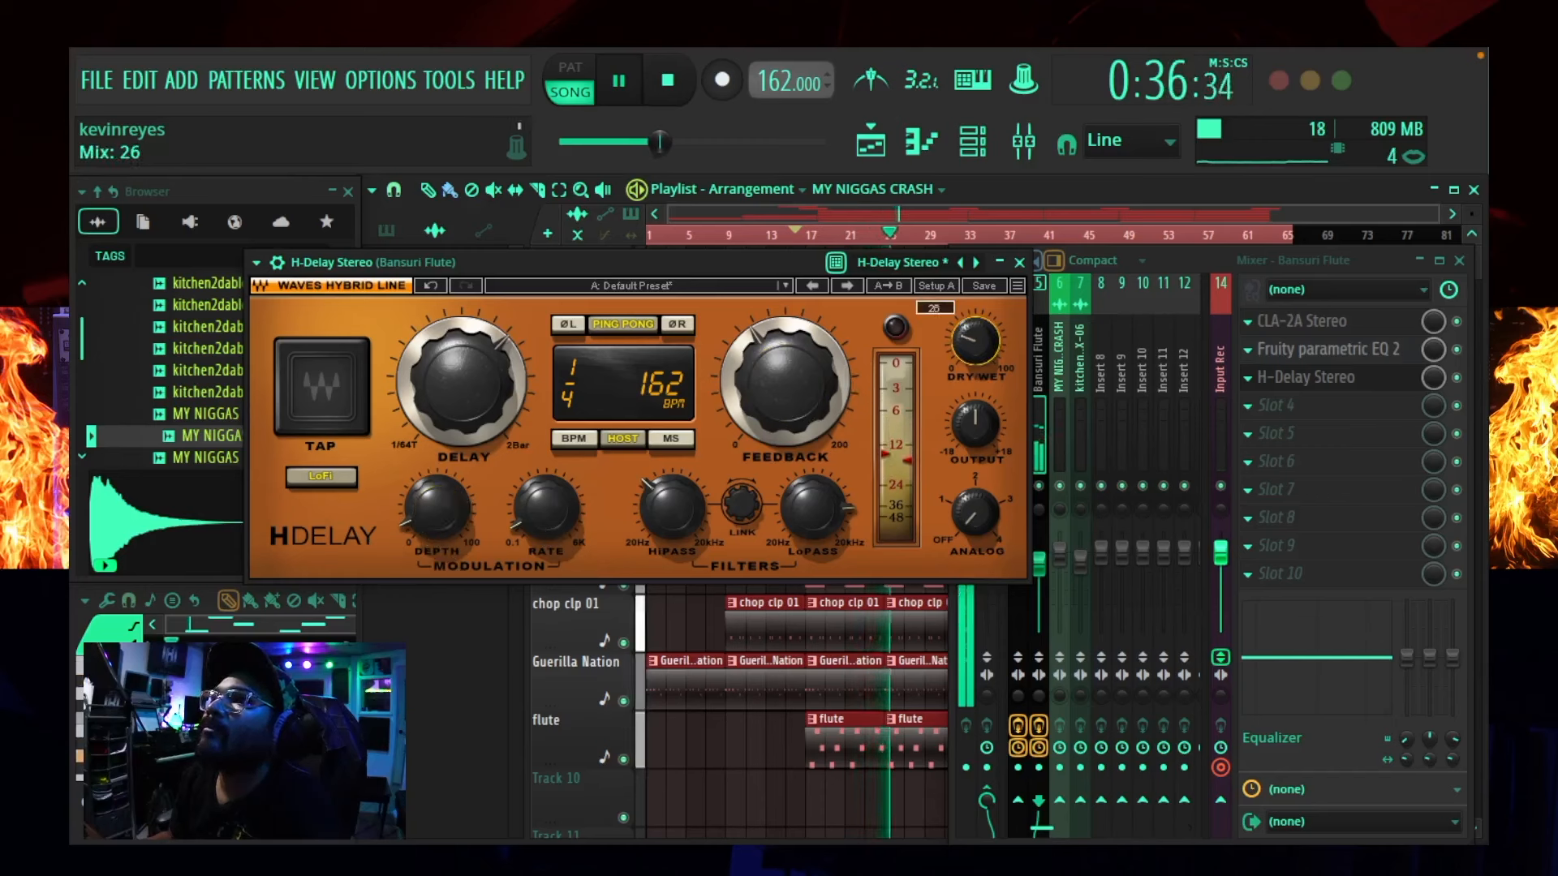
{"action": "scroll", "coordinate": [975, 341], "scroll_direction": "down", "scroll_amount": 1}
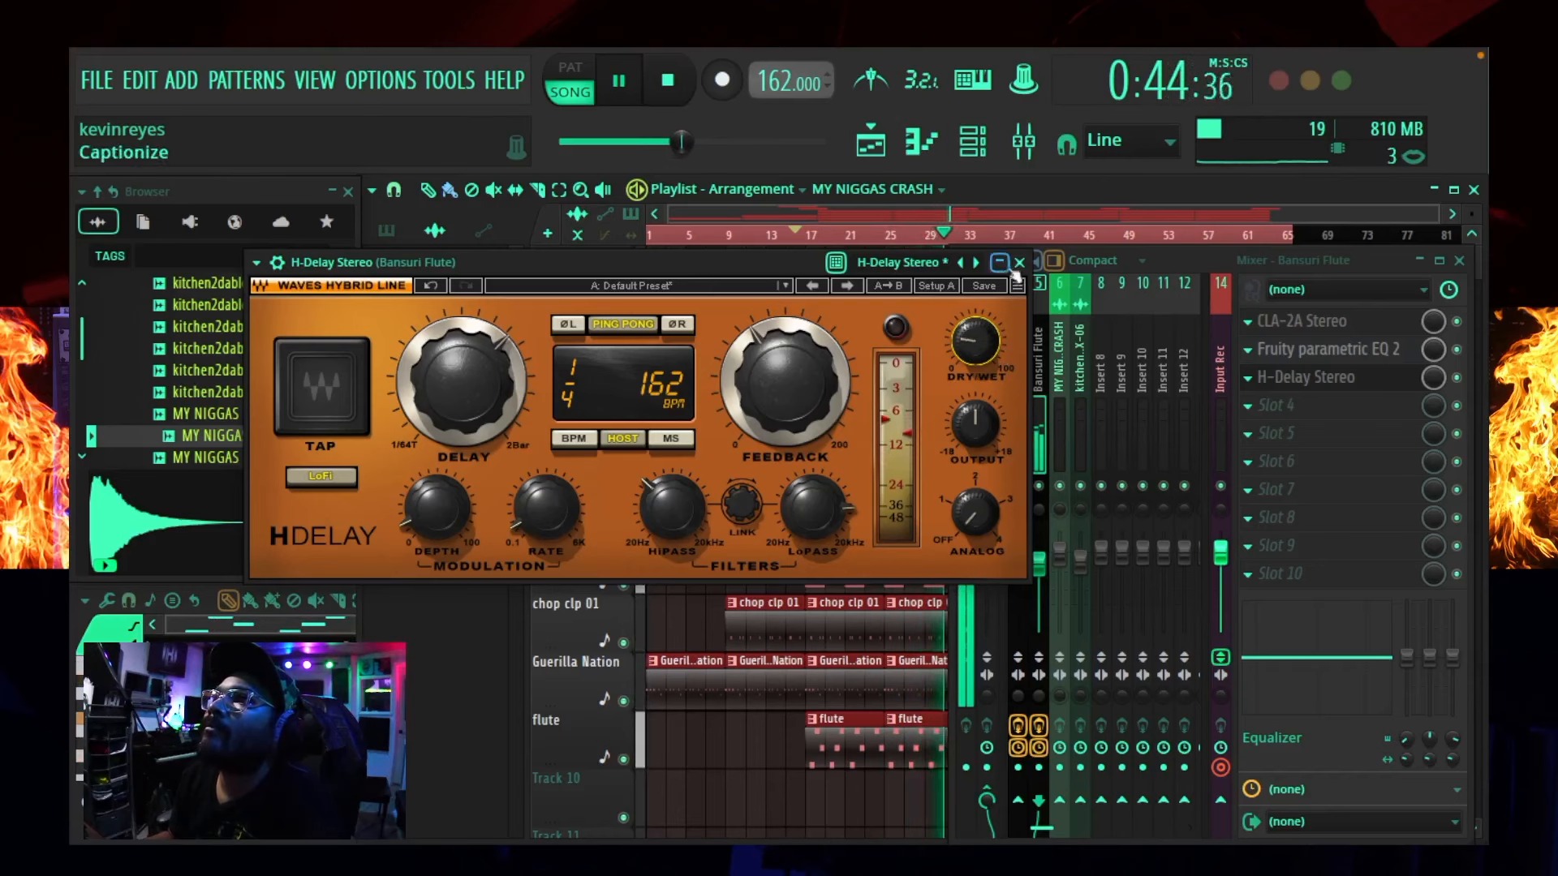
{"action": "left_click", "coordinate": [1018, 263]}
{"action": "key", "text": "space"}
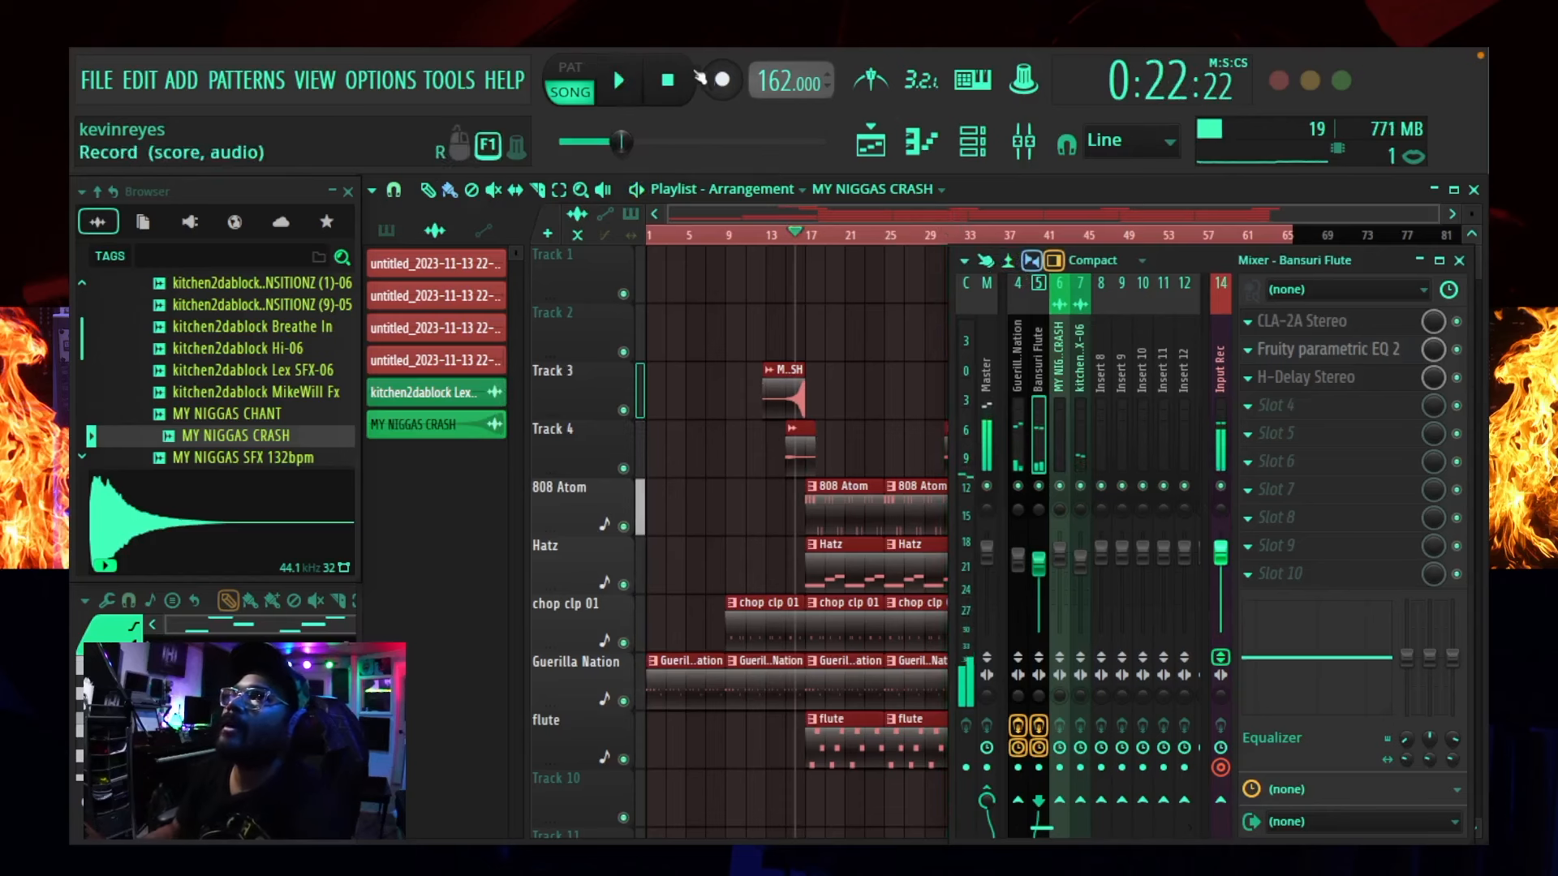
- Show the channel rack and check the effect chains on the Guerilla Nation and Bansuri Flute mixer tracks
{"action": "scroll", "coordinate": [1075, 304], "scroll_direction": "up", "scroll_amount": 3}
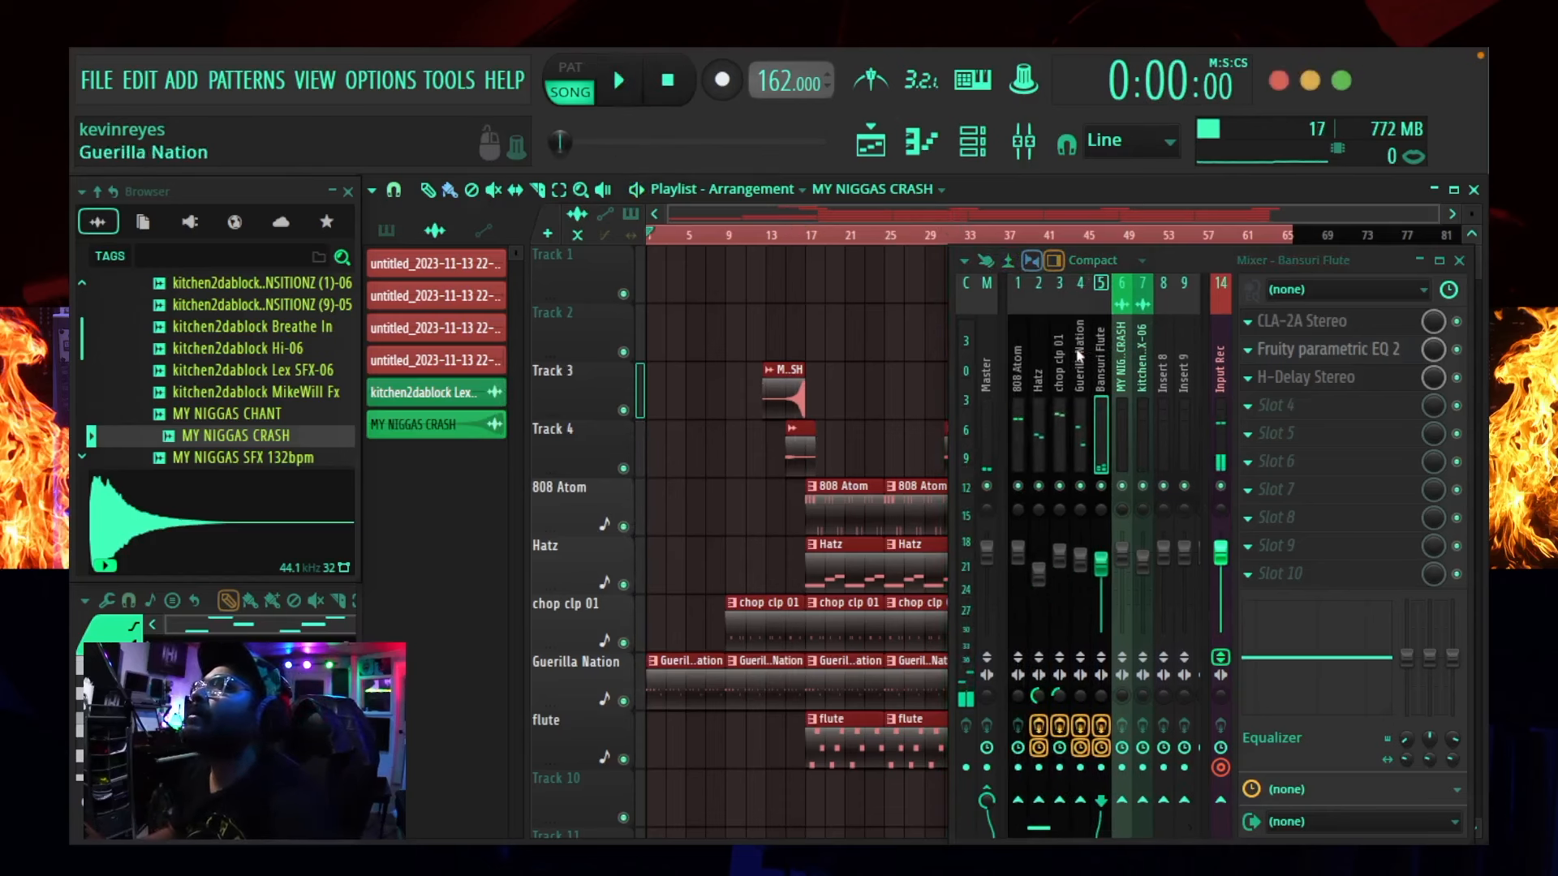
{"action": "left_click", "coordinate": [973, 142]}
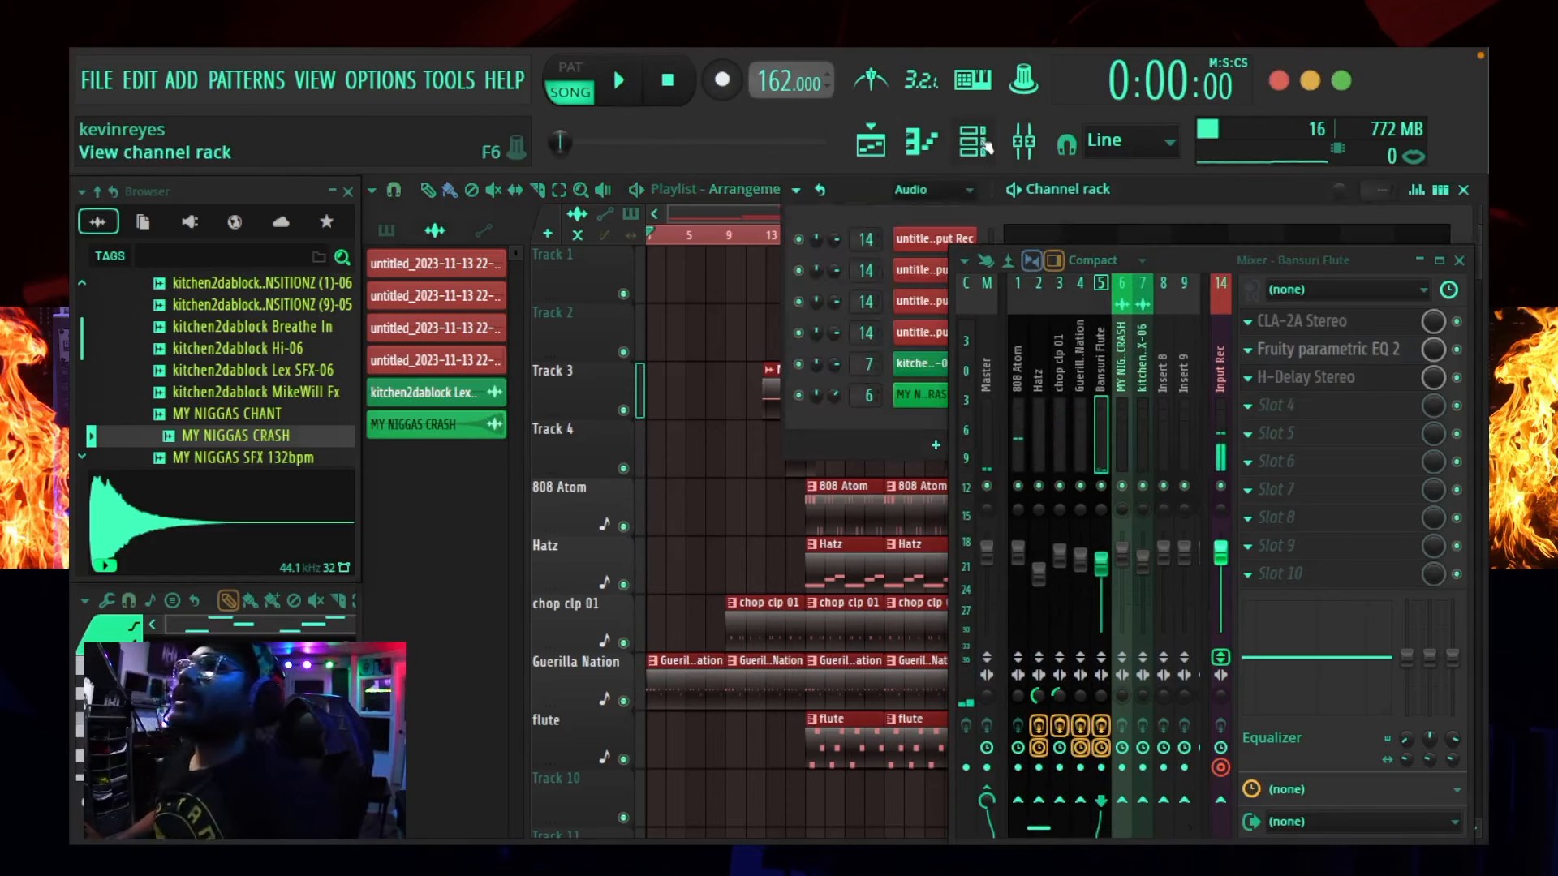
{"action": "left_click", "coordinate": [1169, 256]}
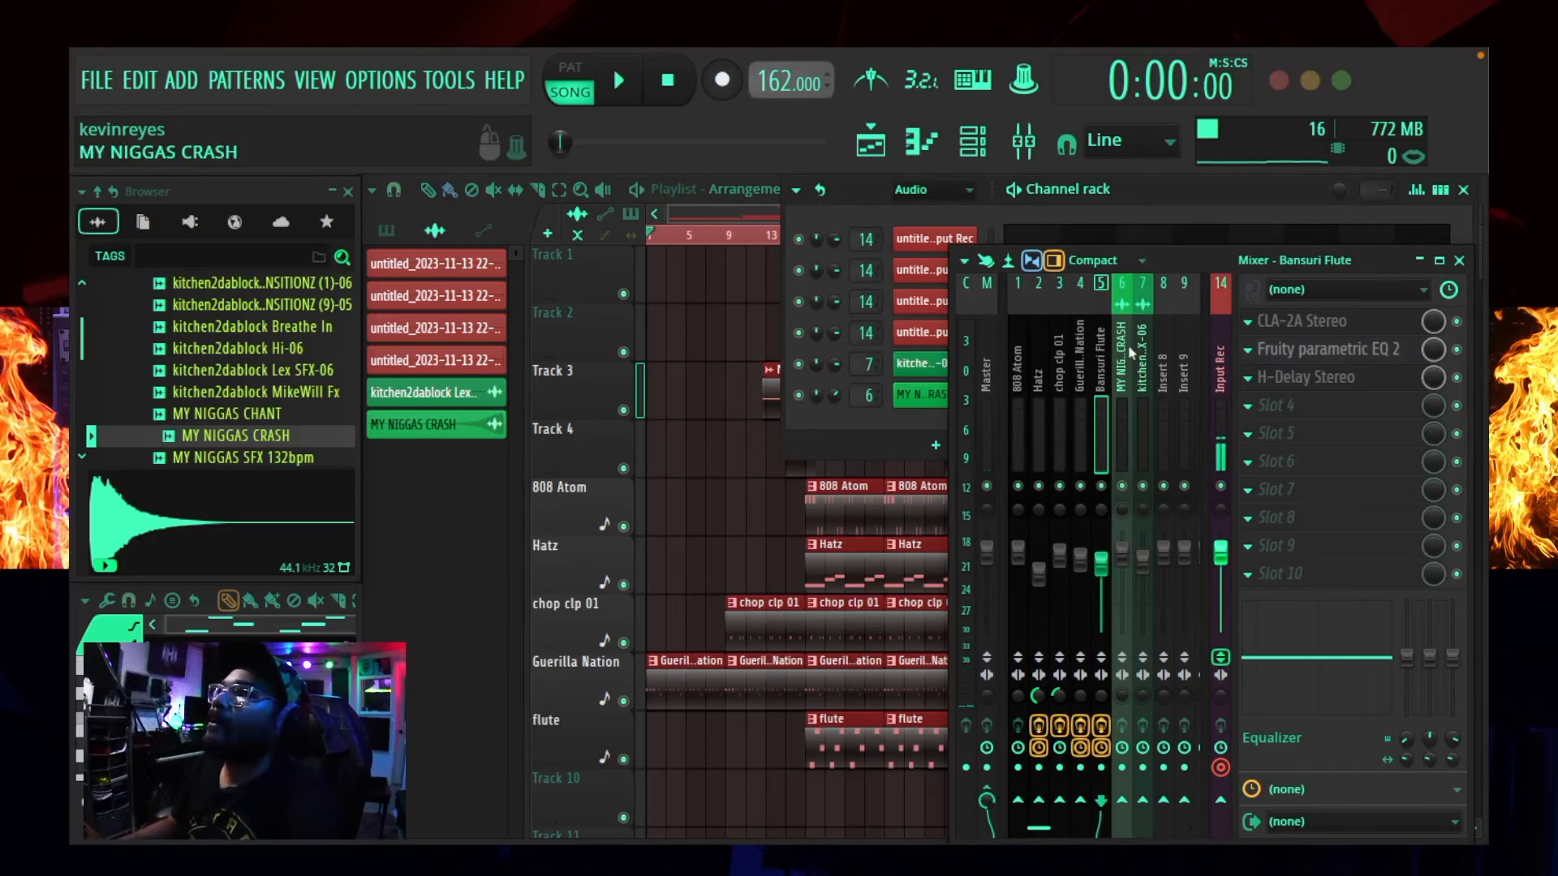
{"action": "left_click", "coordinate": [1080, 373]}
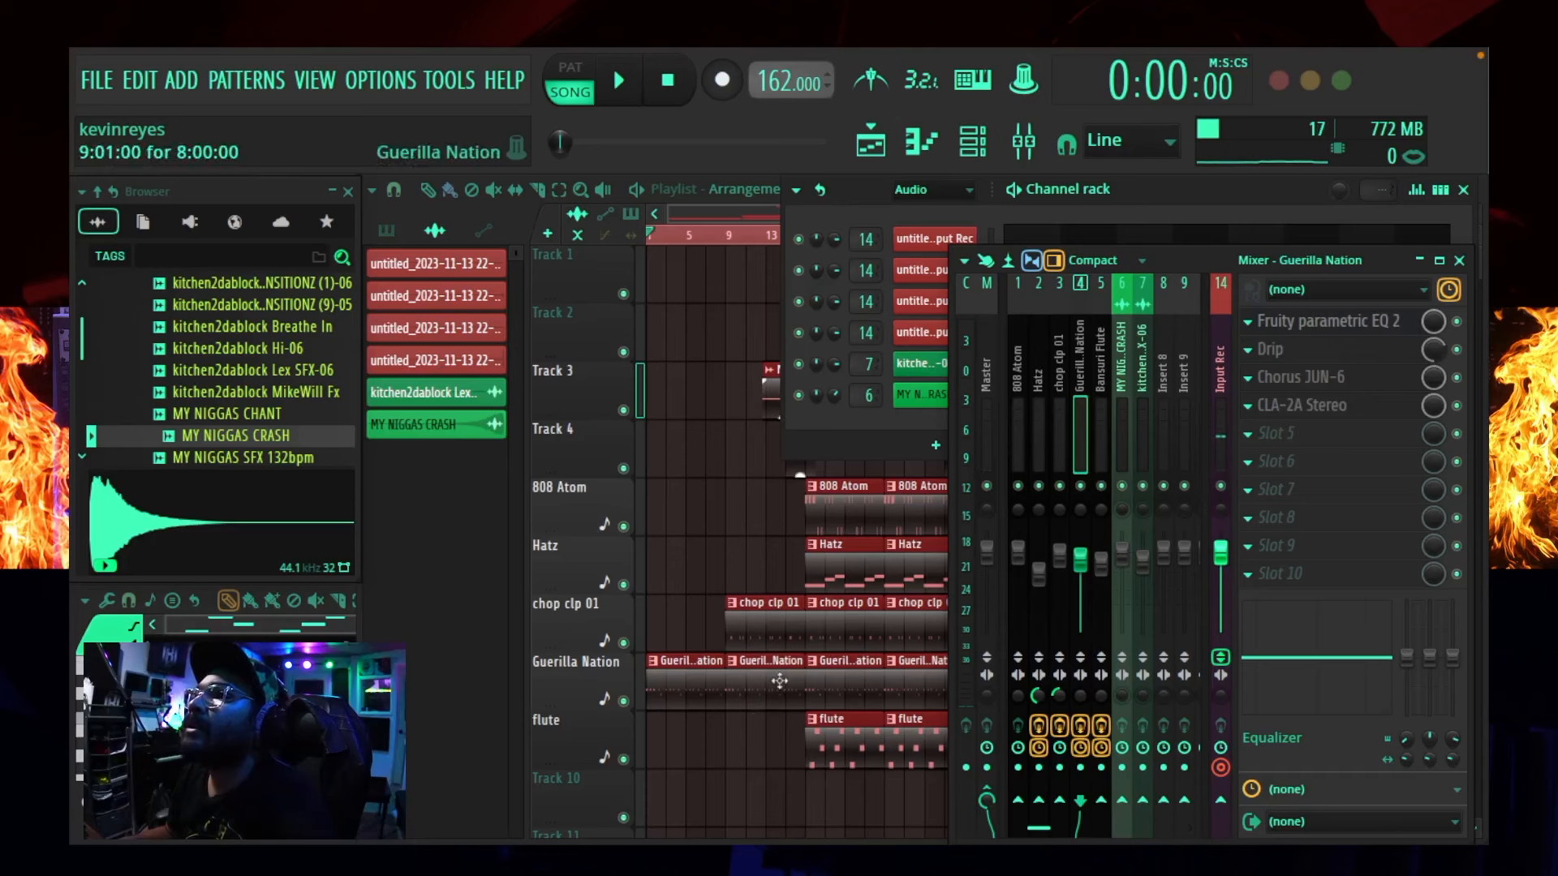
{"action": "left_click", "coordinate": [1099, 375]}
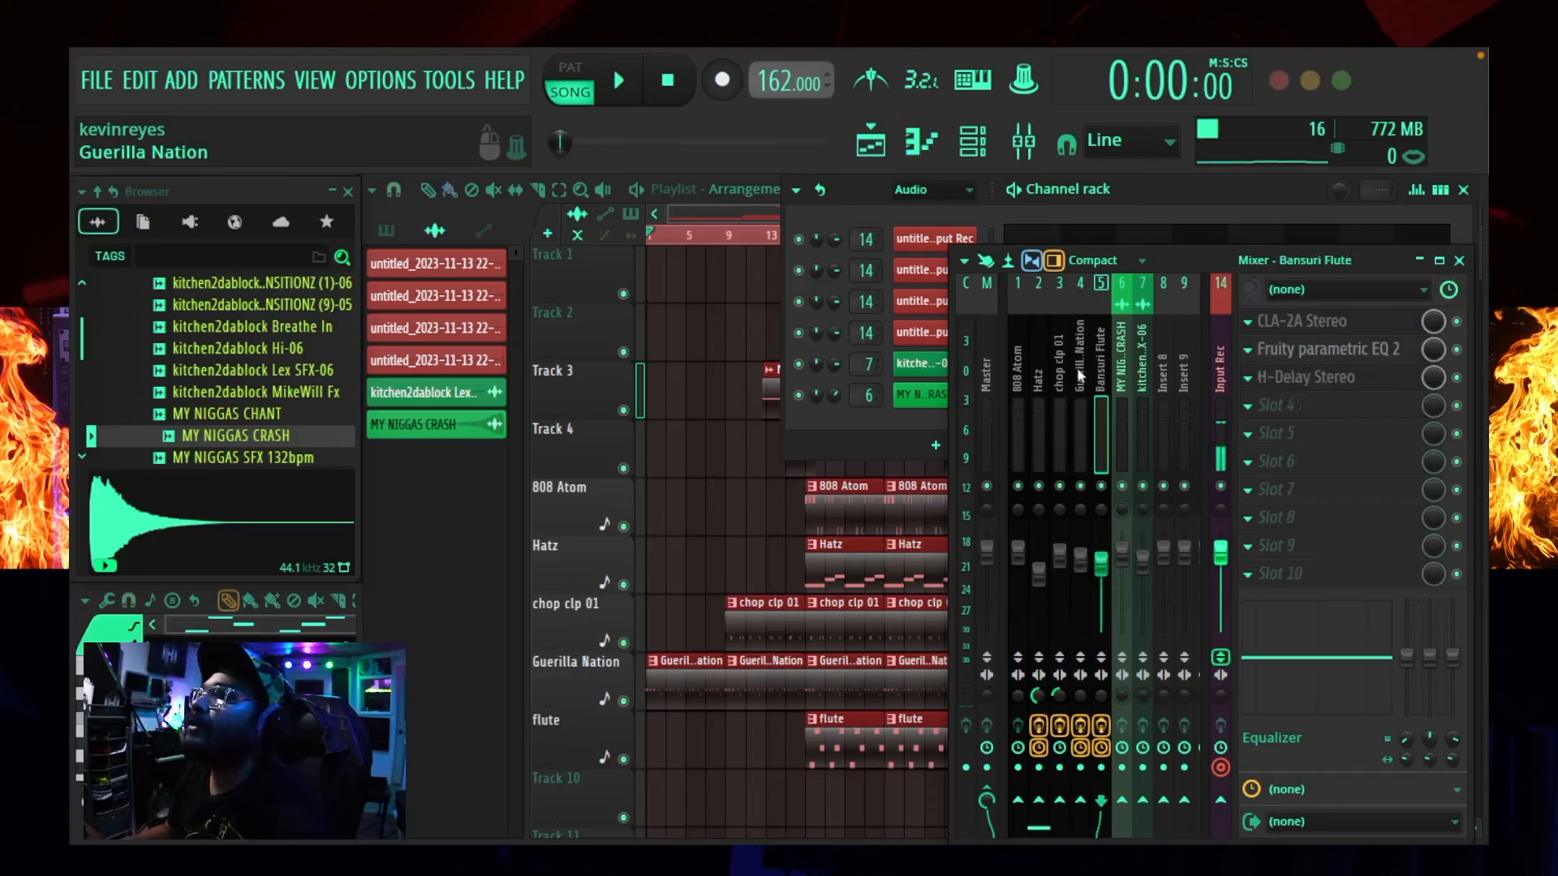
- Route the Guerilla Nation and Bansuri Flute mixer tracks to Insert 8 only
{"action": "left_click", "coordinate": [1082, 374]}
{"action": "left_click", "coordinate": [1099, 378], "text": "ctrl"}
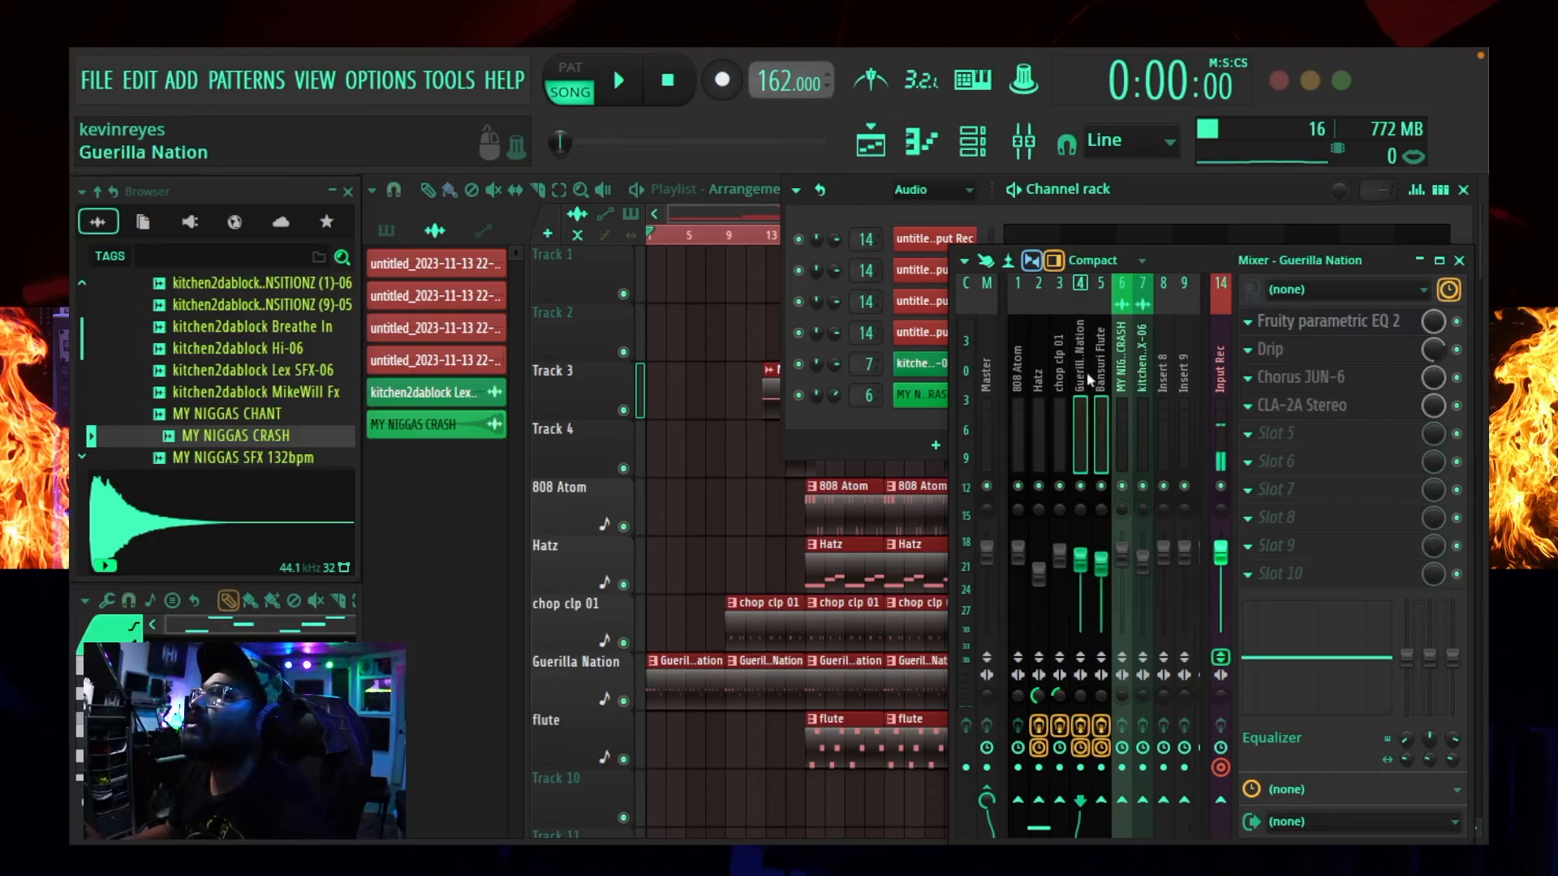
{"action": "scroll", "coordinate": [1143, 367], "scroll_direction": "down", "scroll_amount": 1}
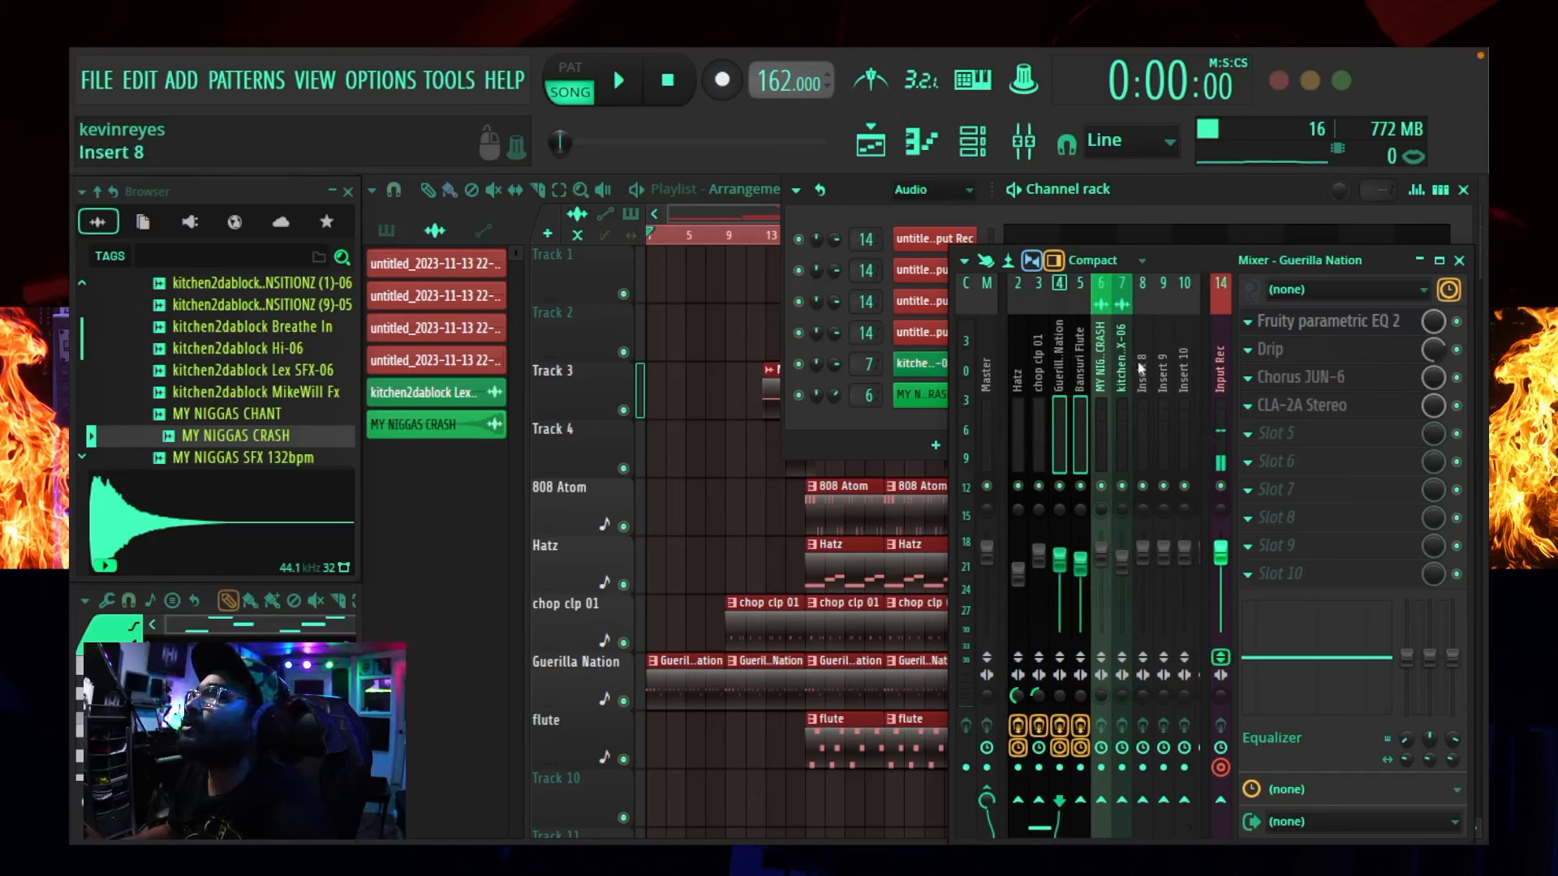
{"action": "right_click", "coordinate": [1144, 802]}
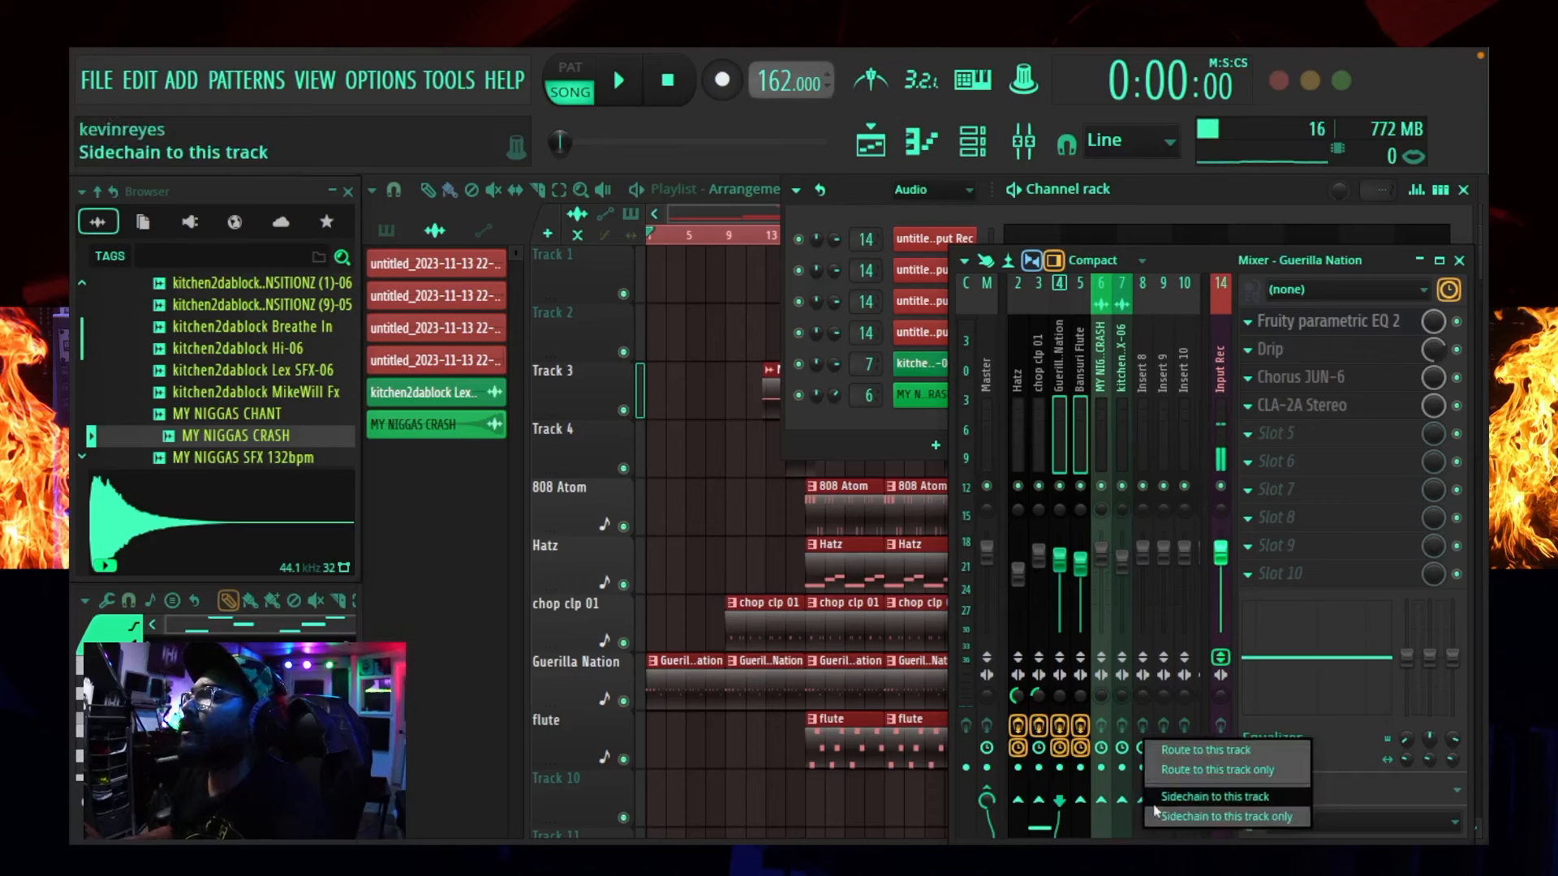
{"action": "left_click", "coordinate": [1204, 777]}
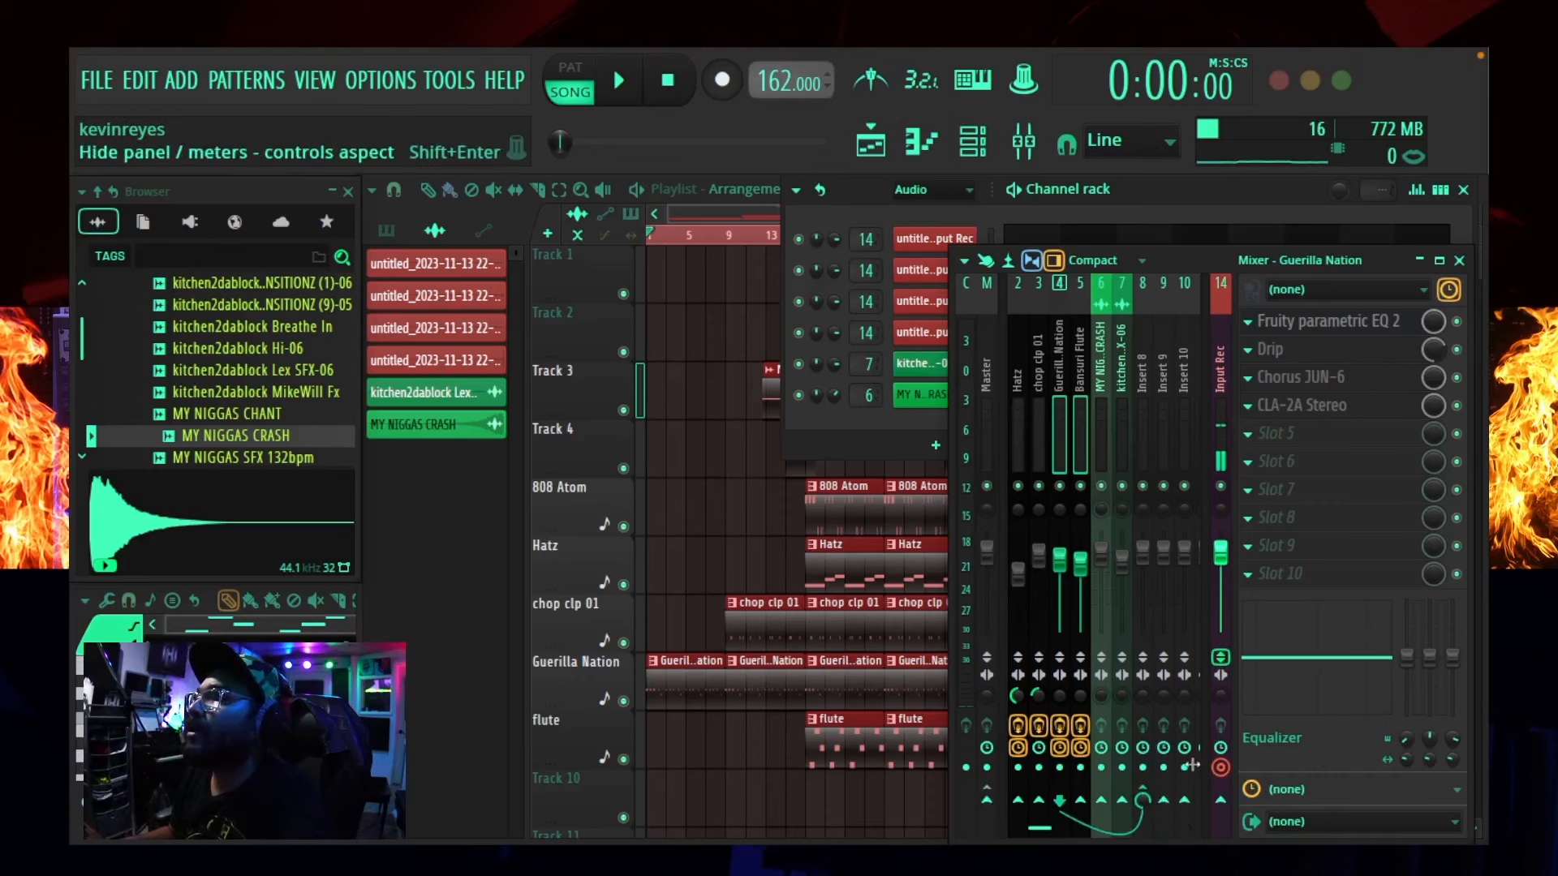
- Rename mixer Insert 8 as Melodics and color it purple
{"action": "left_click", "coordinate": [1142, 375]}
{"action": "double_click", "coordinate": [1142, 375]}
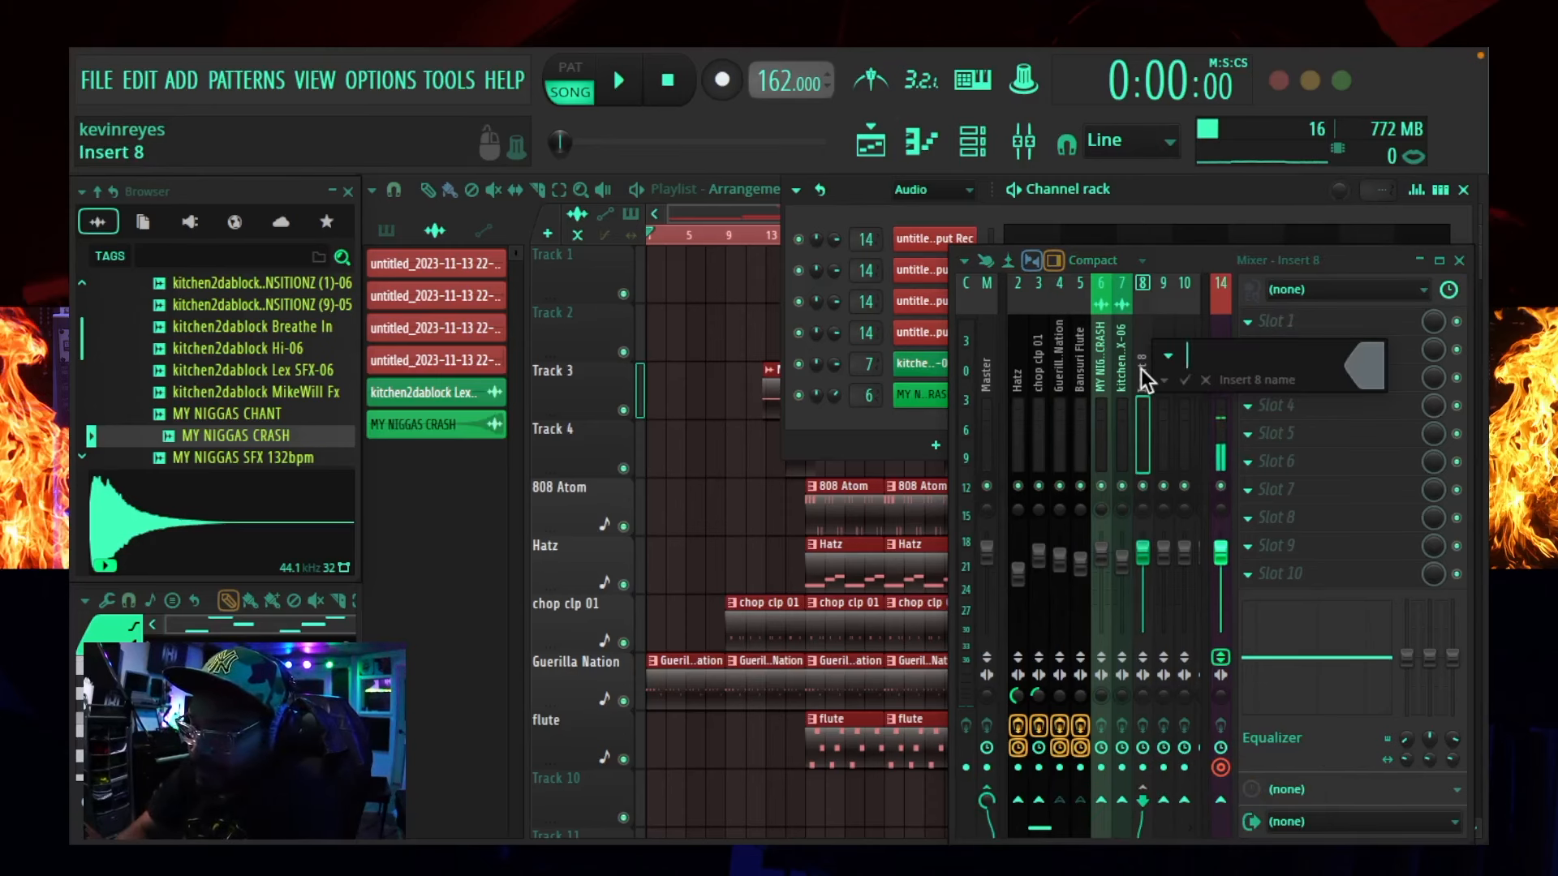
{"action": "type", "text": "Melodics"}
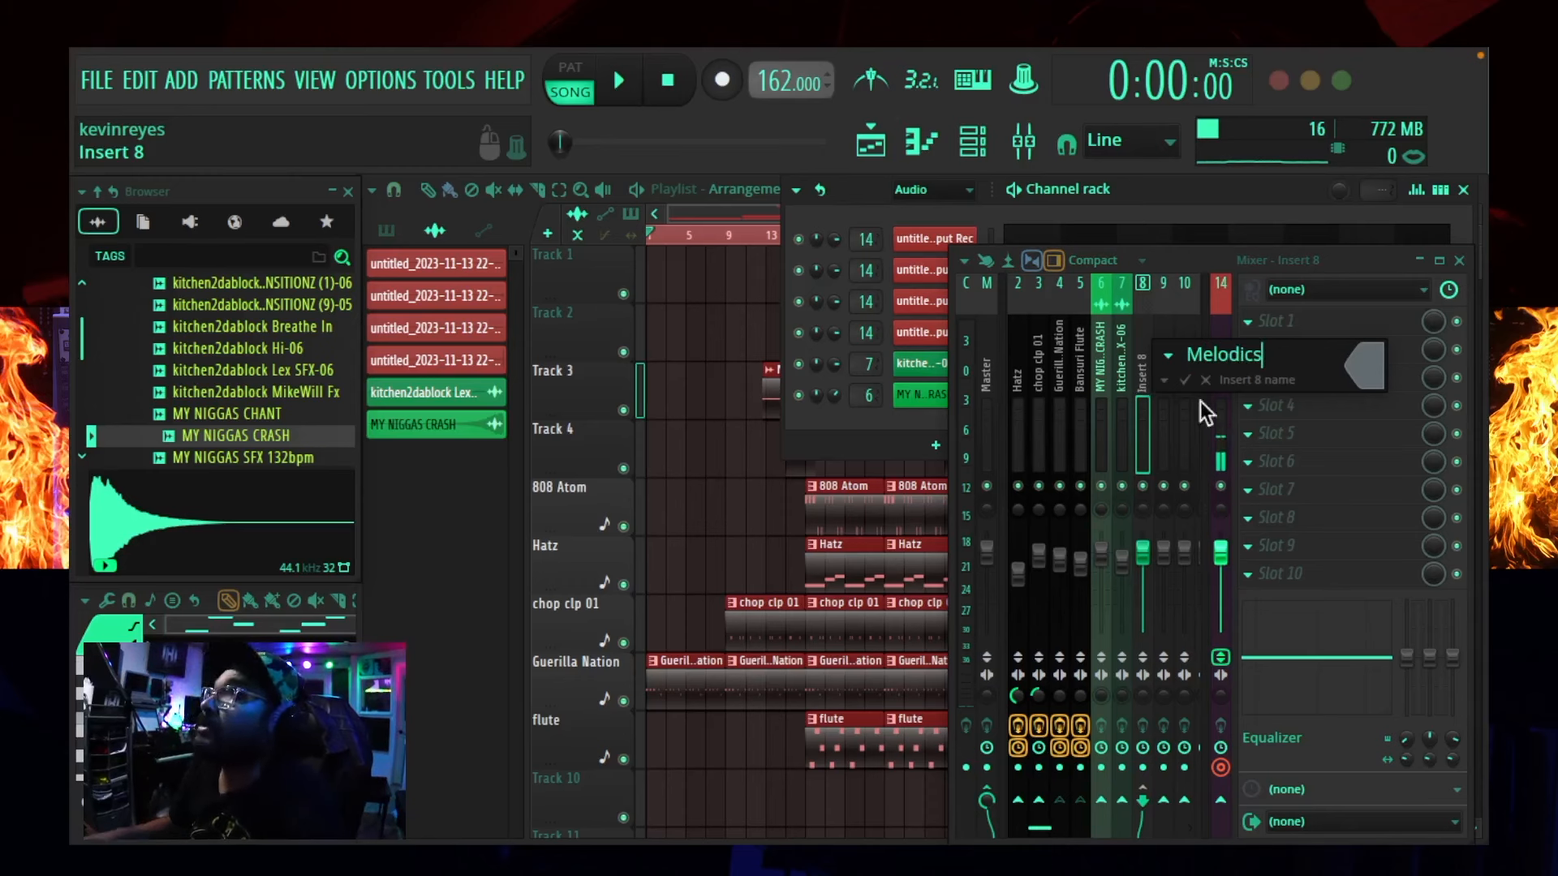
{"action": "left_click", "coordinate": [1362, 363]}
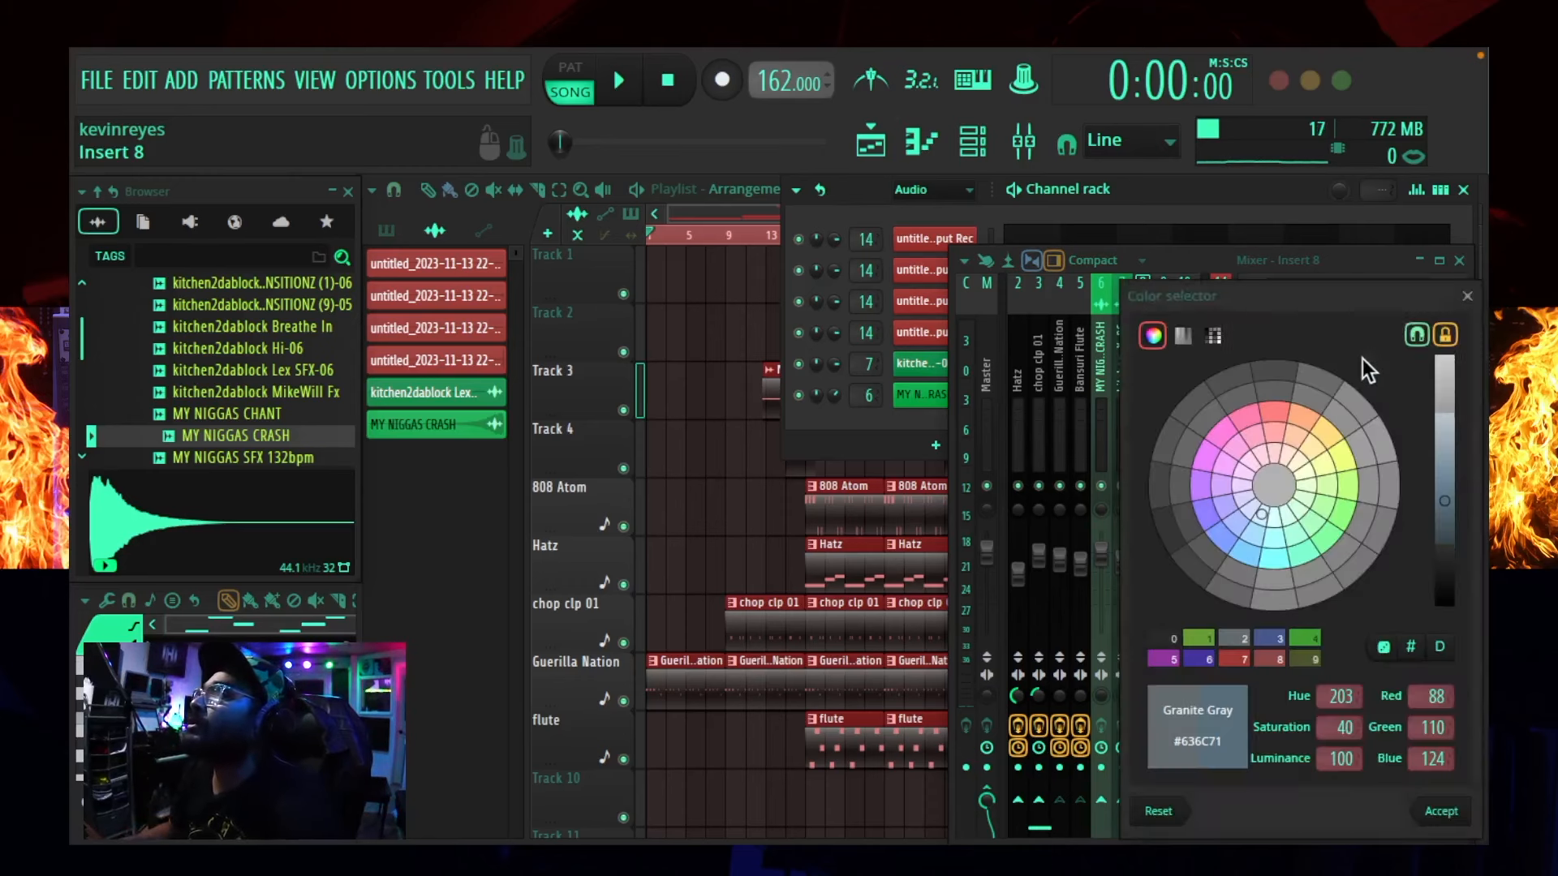
{"action": "left_click", "coordinate": [1206, 457]}
{"action": "key", "text": "Return"}
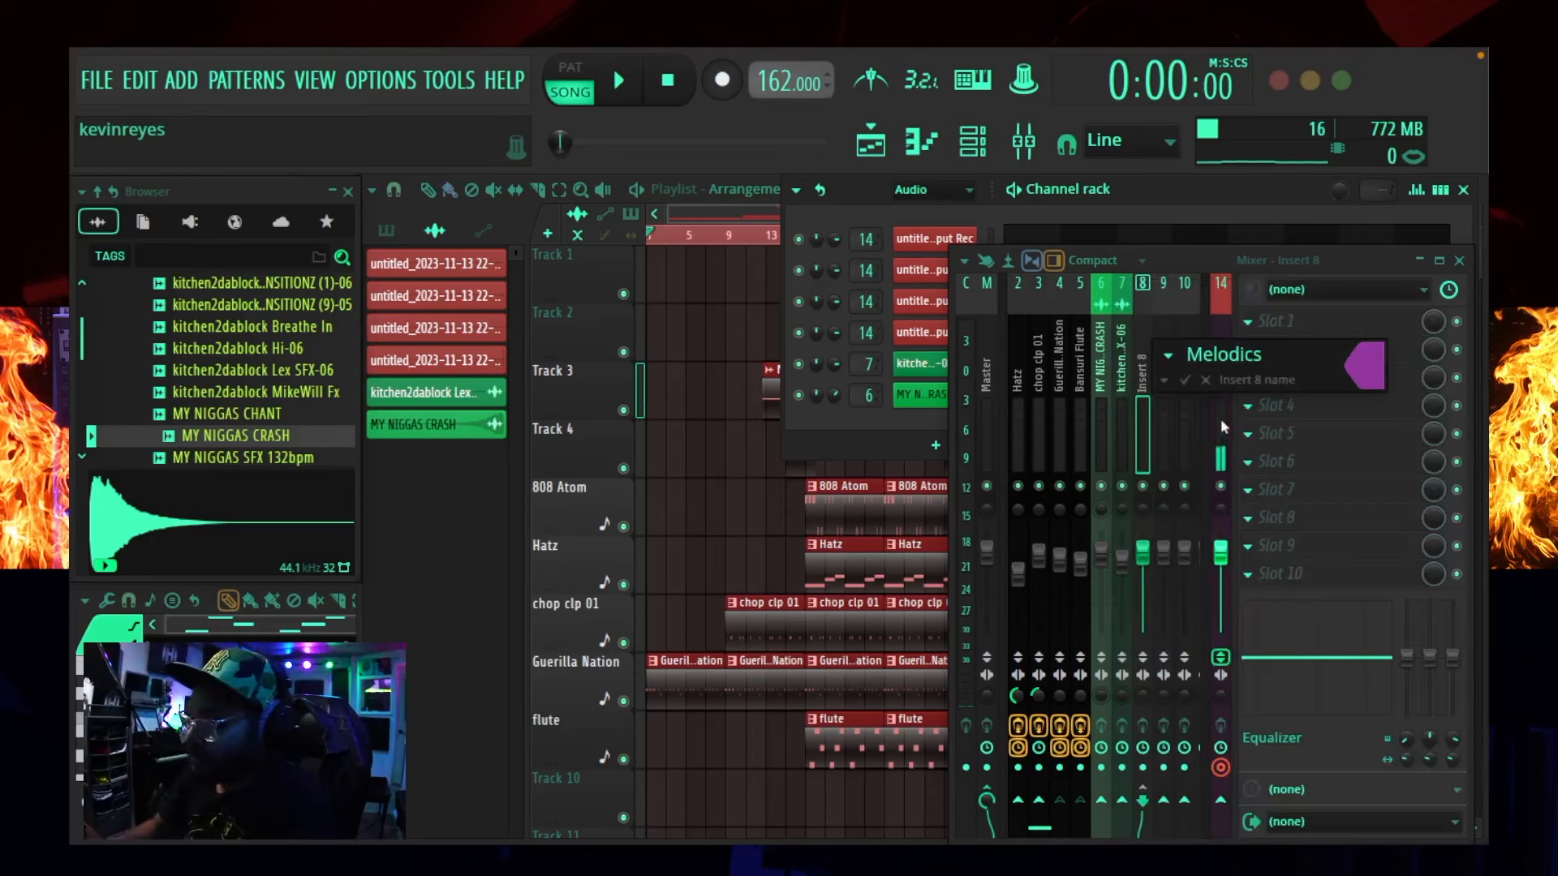
{"action": "key", "text": "Return"}
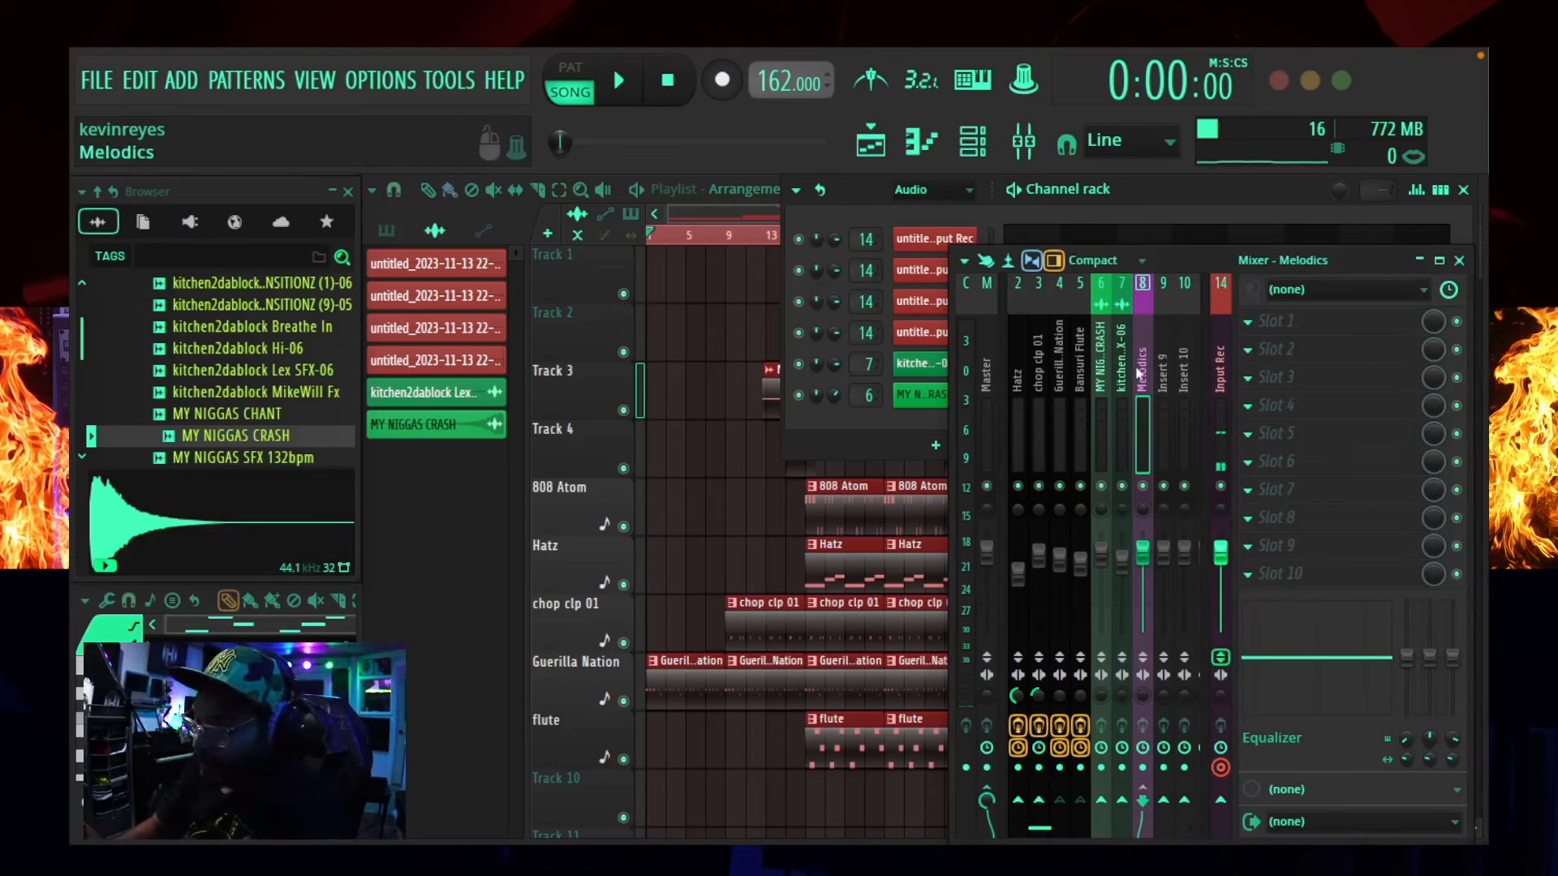
- Move Melodics beside Bansuri Flute and shift Guerilla Nation, Bansuri Flute and Melodics together two positions right in the mixer
{"action": "key", "text": "alt+Left"}
{"action": "key", "text": "alt+Left"}
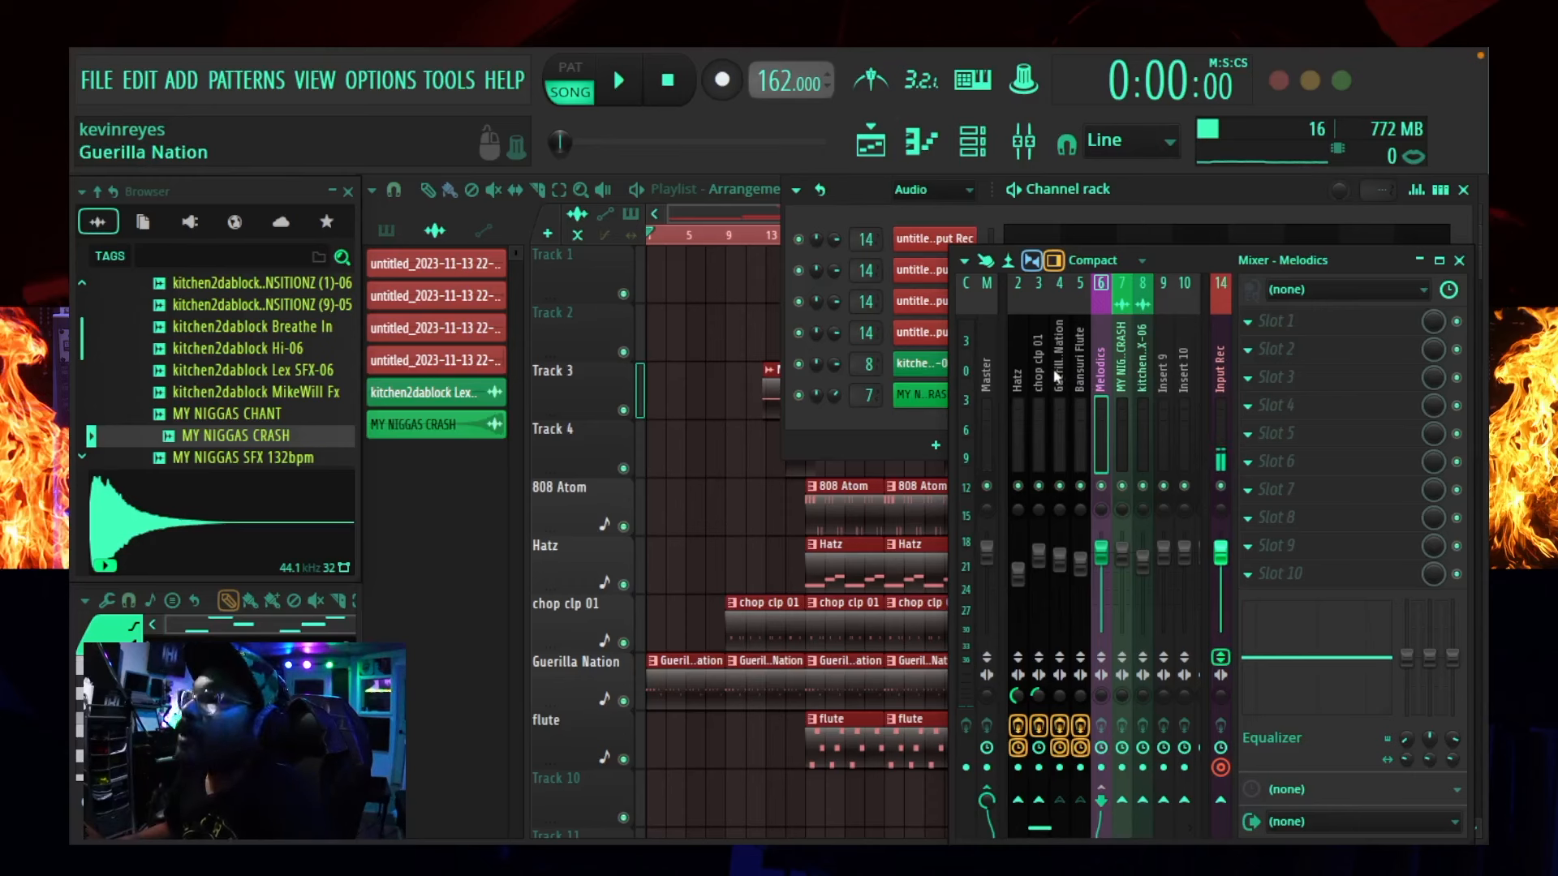
{"action": "left_click_drag", "start_coordinate": [1056, 376], "coordinate": [1099, 384]}
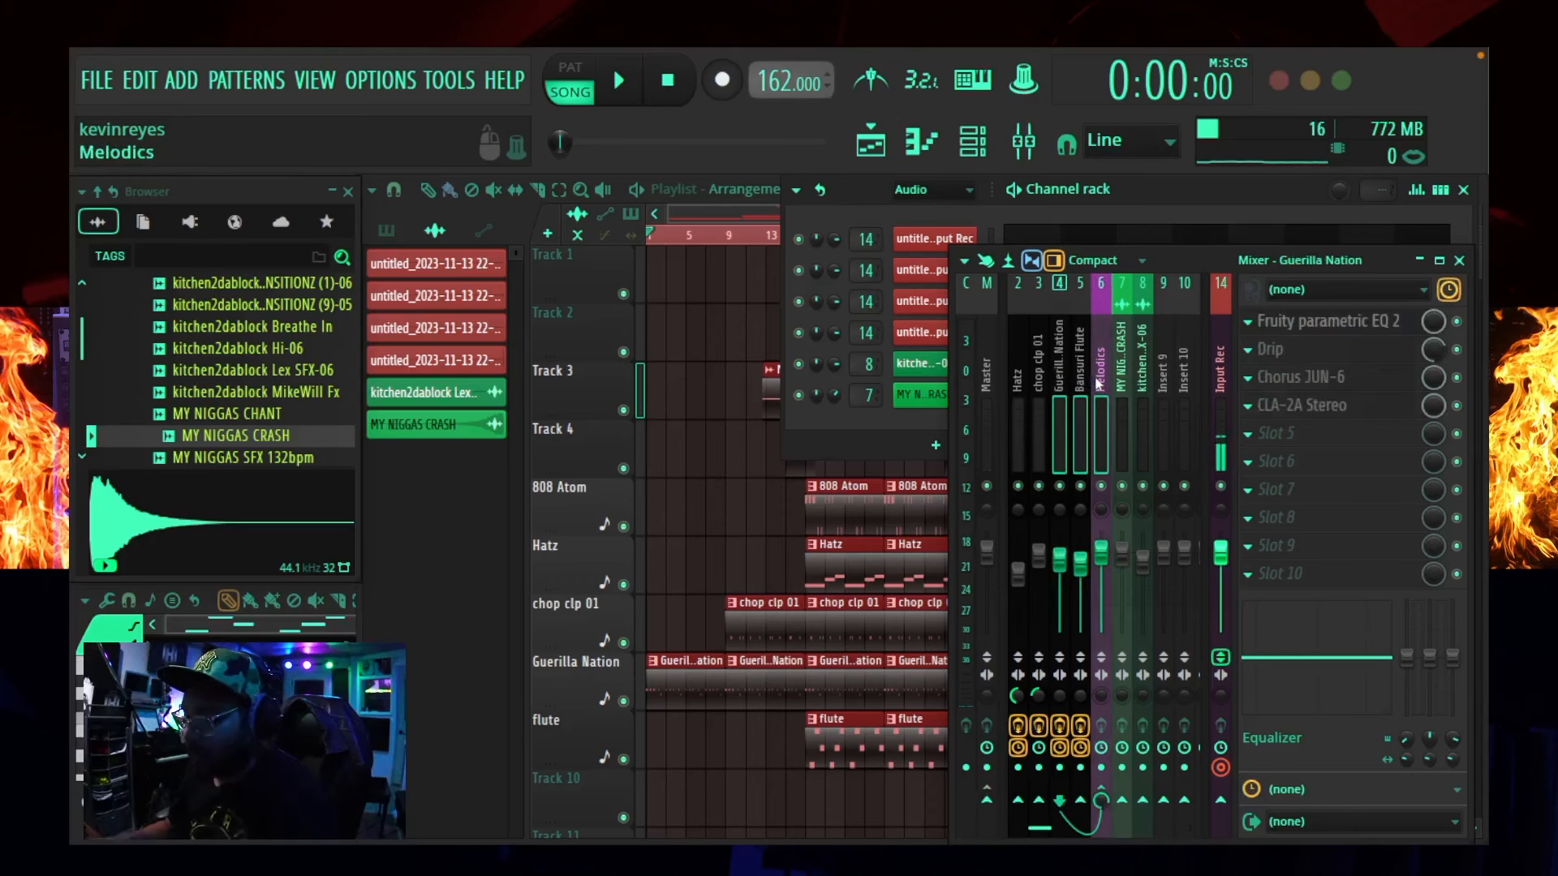
{"action": "key", "text": "alt+Right"}
{"action": "key", "text": "alt+Right"}
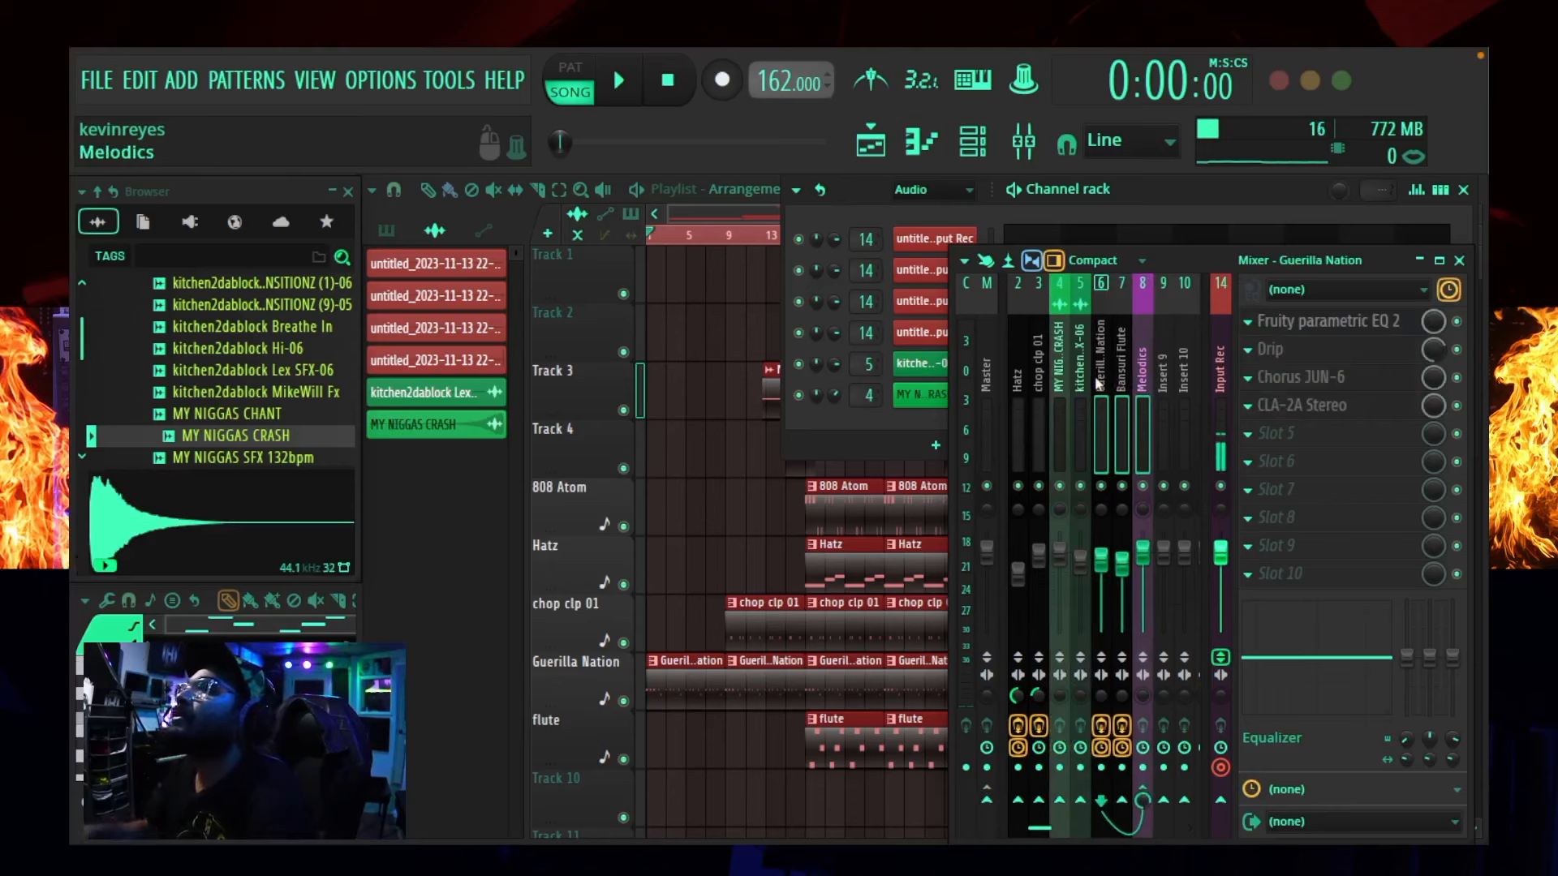
- Move the chop clp 01 mixer track one position left, ahead of Hatz
{"action": "scroll", "coordinate": [1103, 382], "scroll_direction": "left", "scroll_amount": 1}
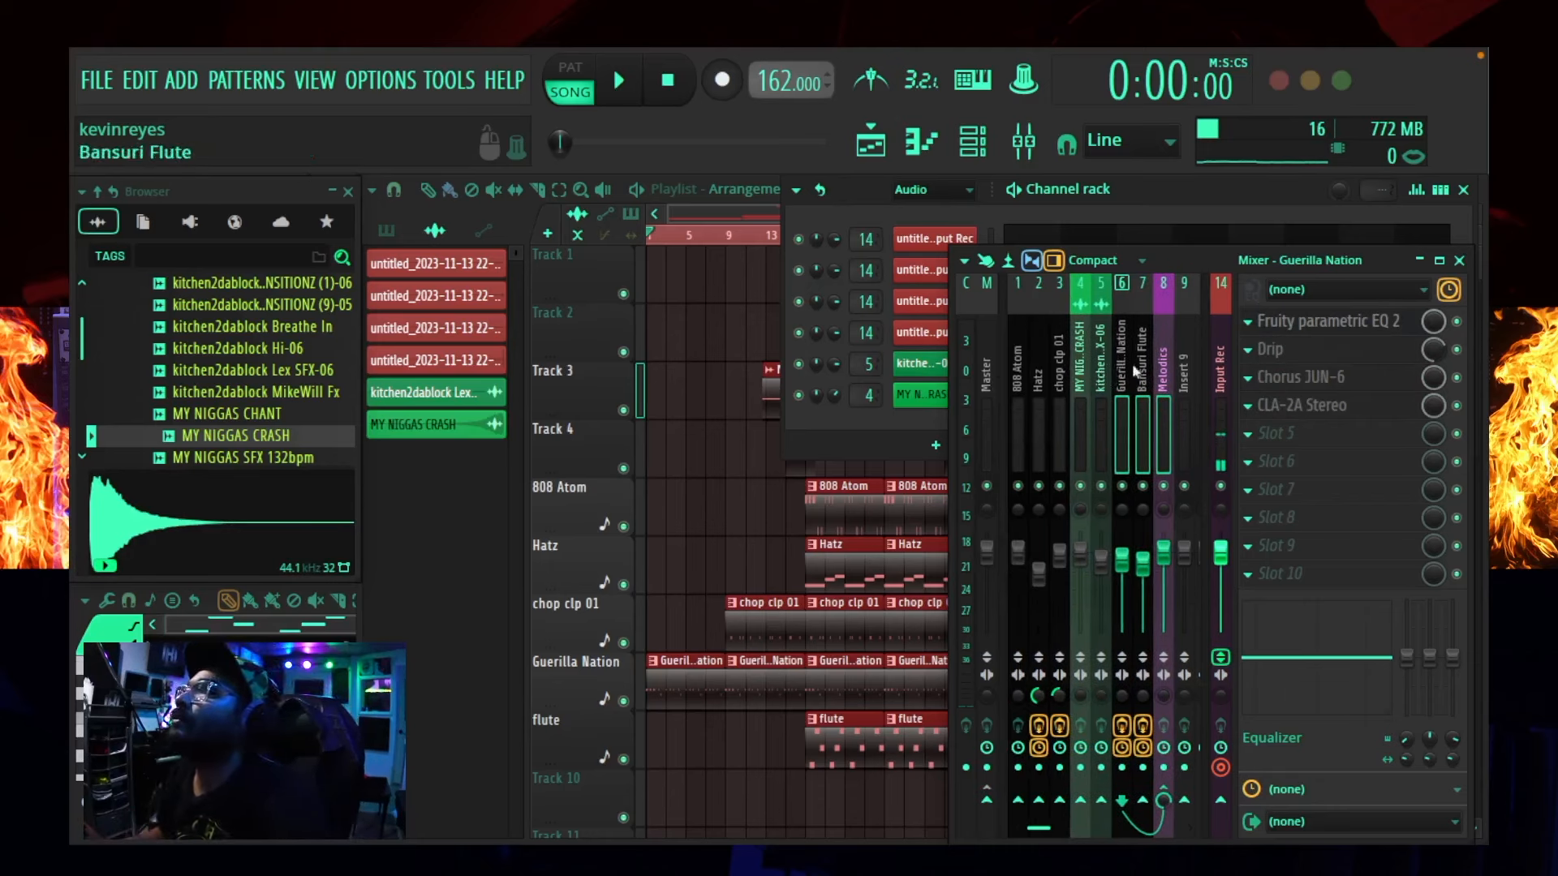
{"action": "left_click", "coordinate": [1060, 386]}
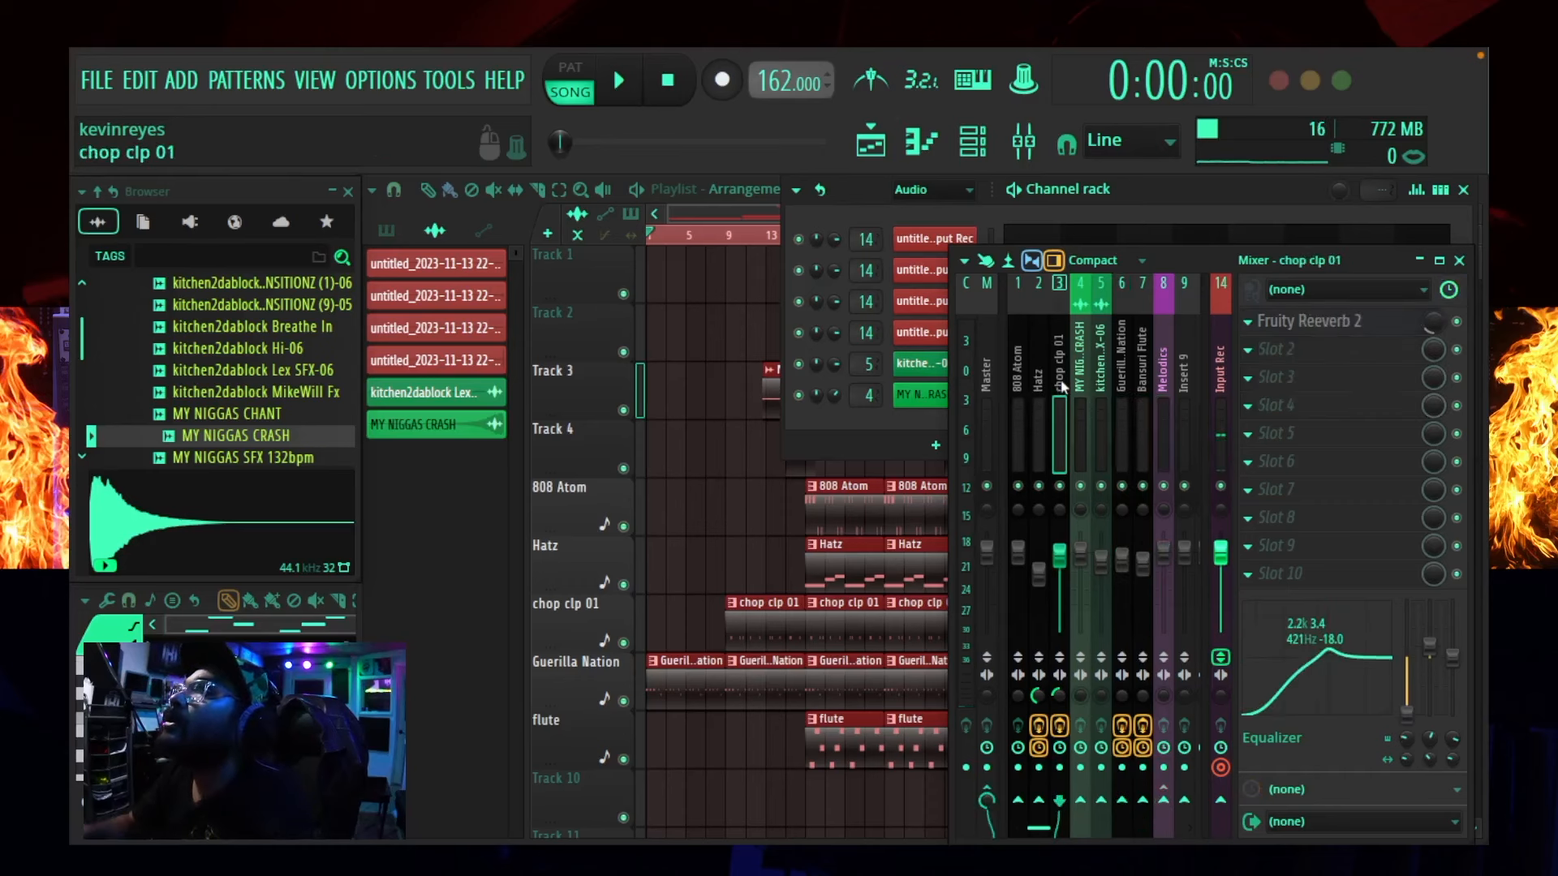
{"action": "key", "text": "alt+Left"}
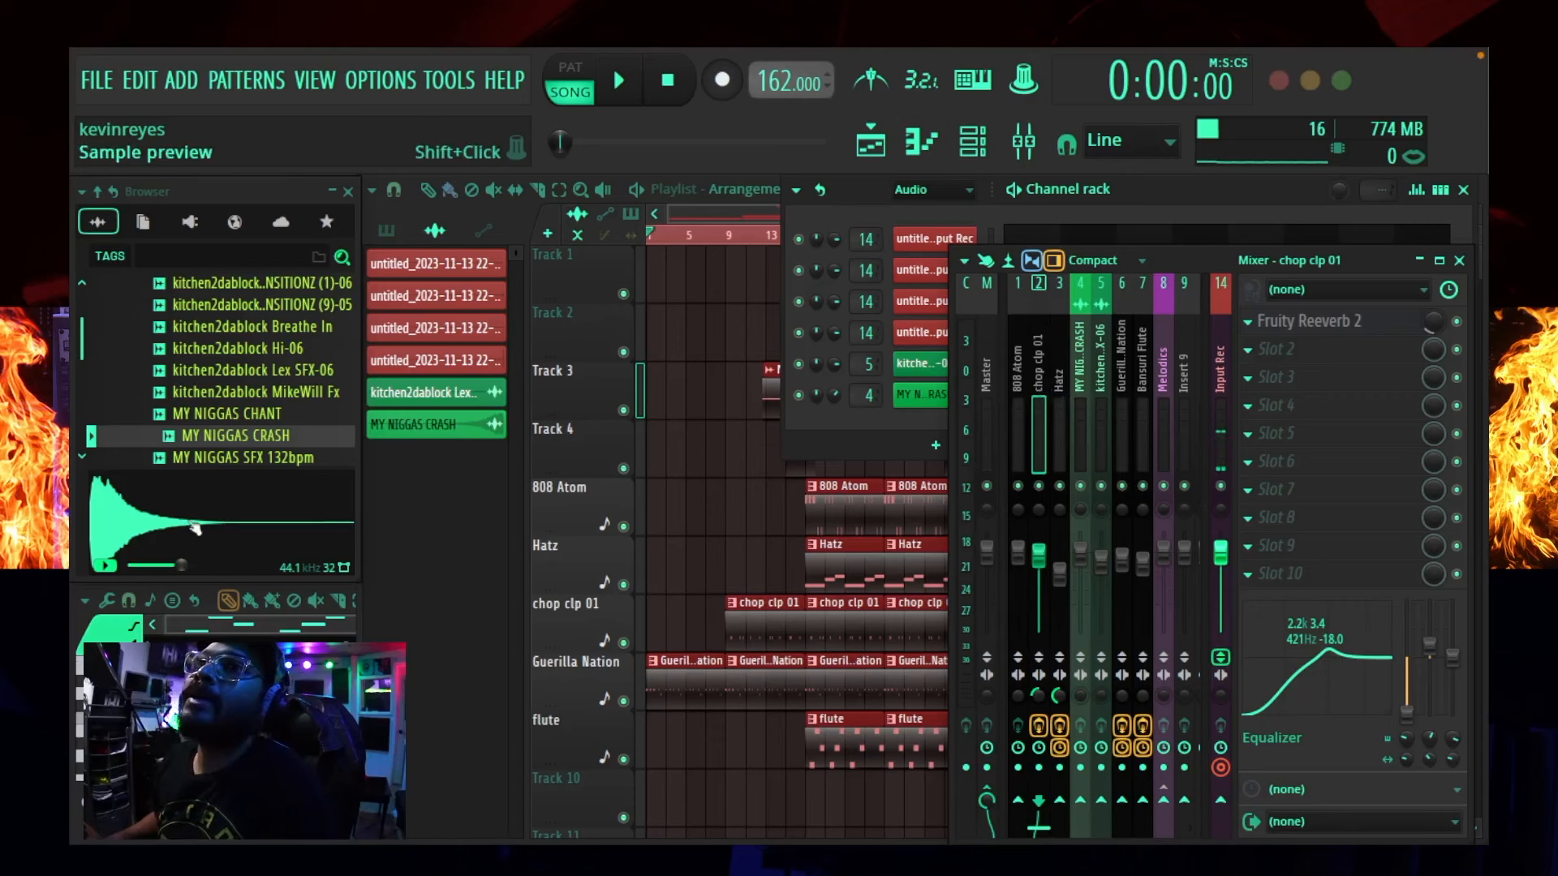
- Find the snare-02 sample among the snares and add it to the channel rack as a new channel
{"action": "scroll", "coordinate": [213, 434], "scroll_direction": "up", "scroll_amount": 5}
{"action": "scroll", "coordinate": [213, 434], "scroll_direction": "up", "scroll_amount": 4}
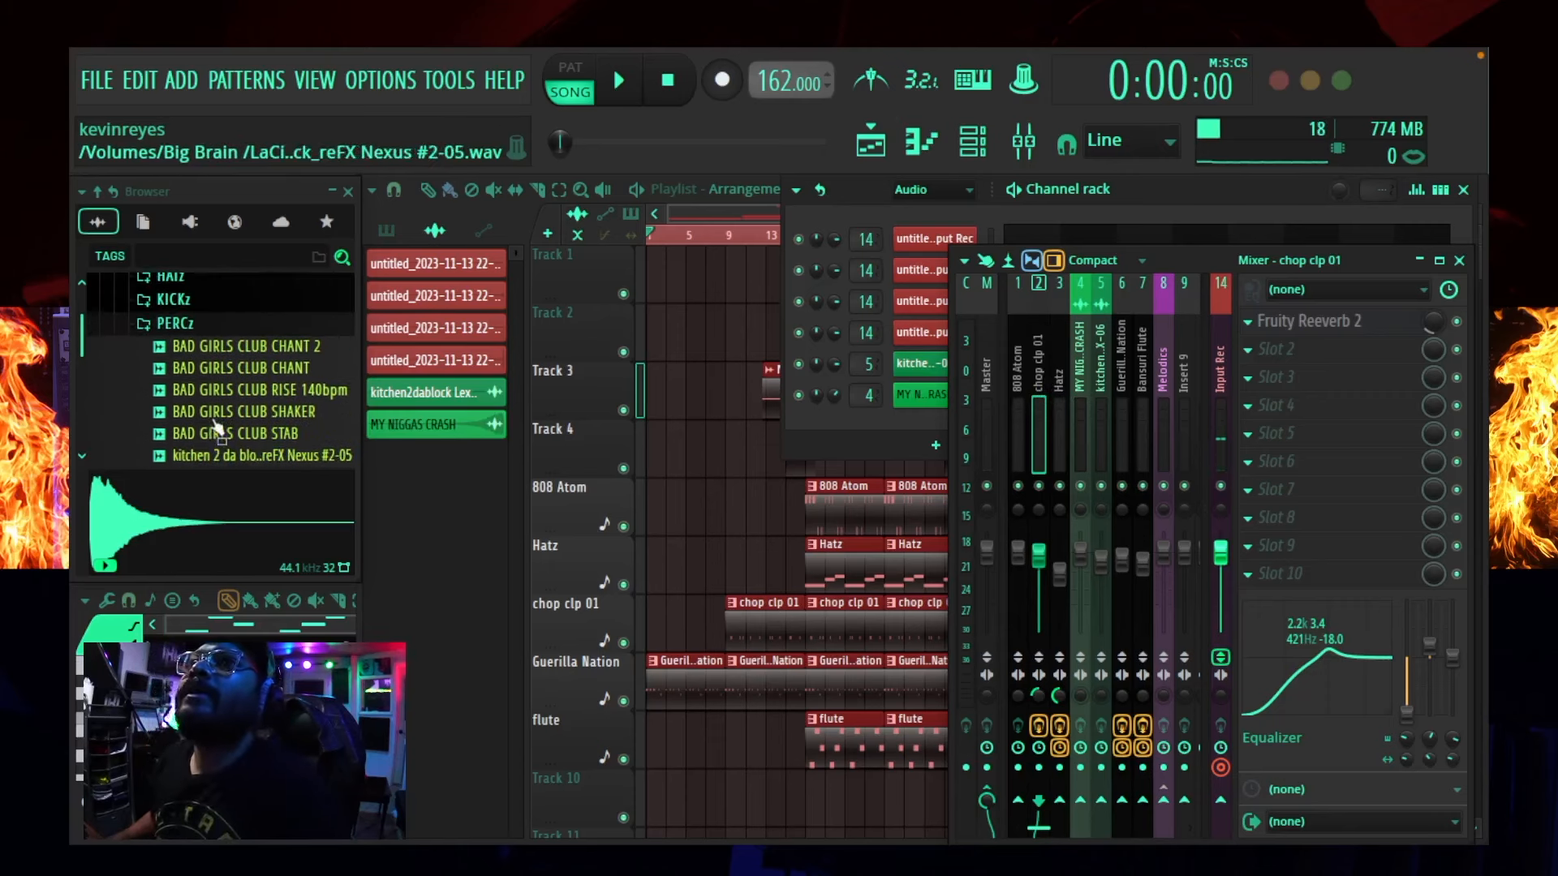
{"action": "left_click", "coordinate": [192, 328]}
{"action": "left_click", "coordinate": [204, 347]}
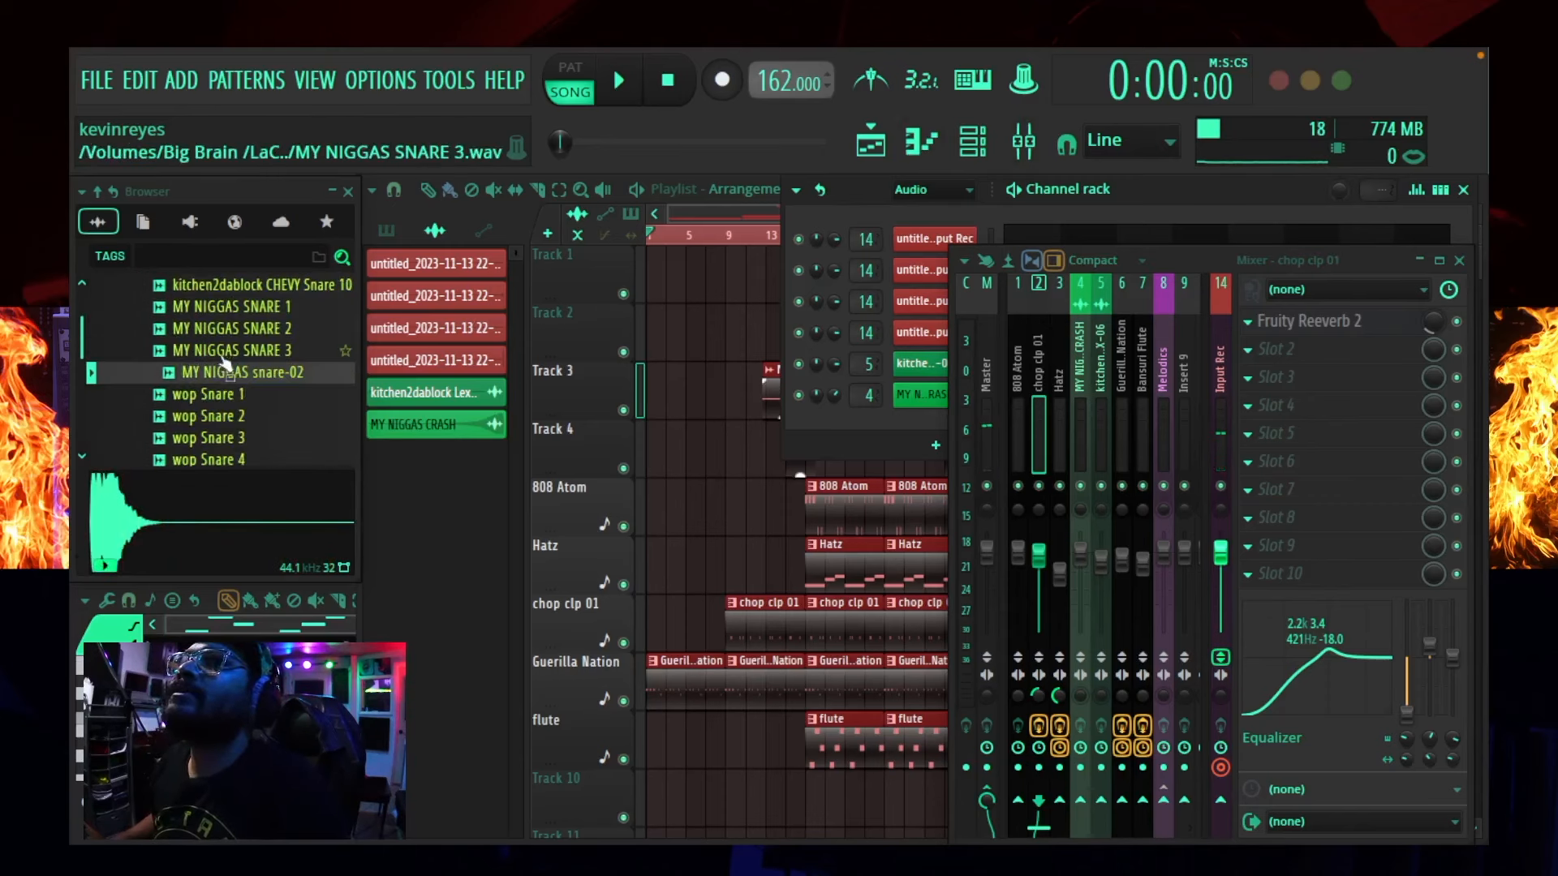
{"action": "left_click_drag", "start_coordinate": [225, 363], "coordinate": [908, 426]}
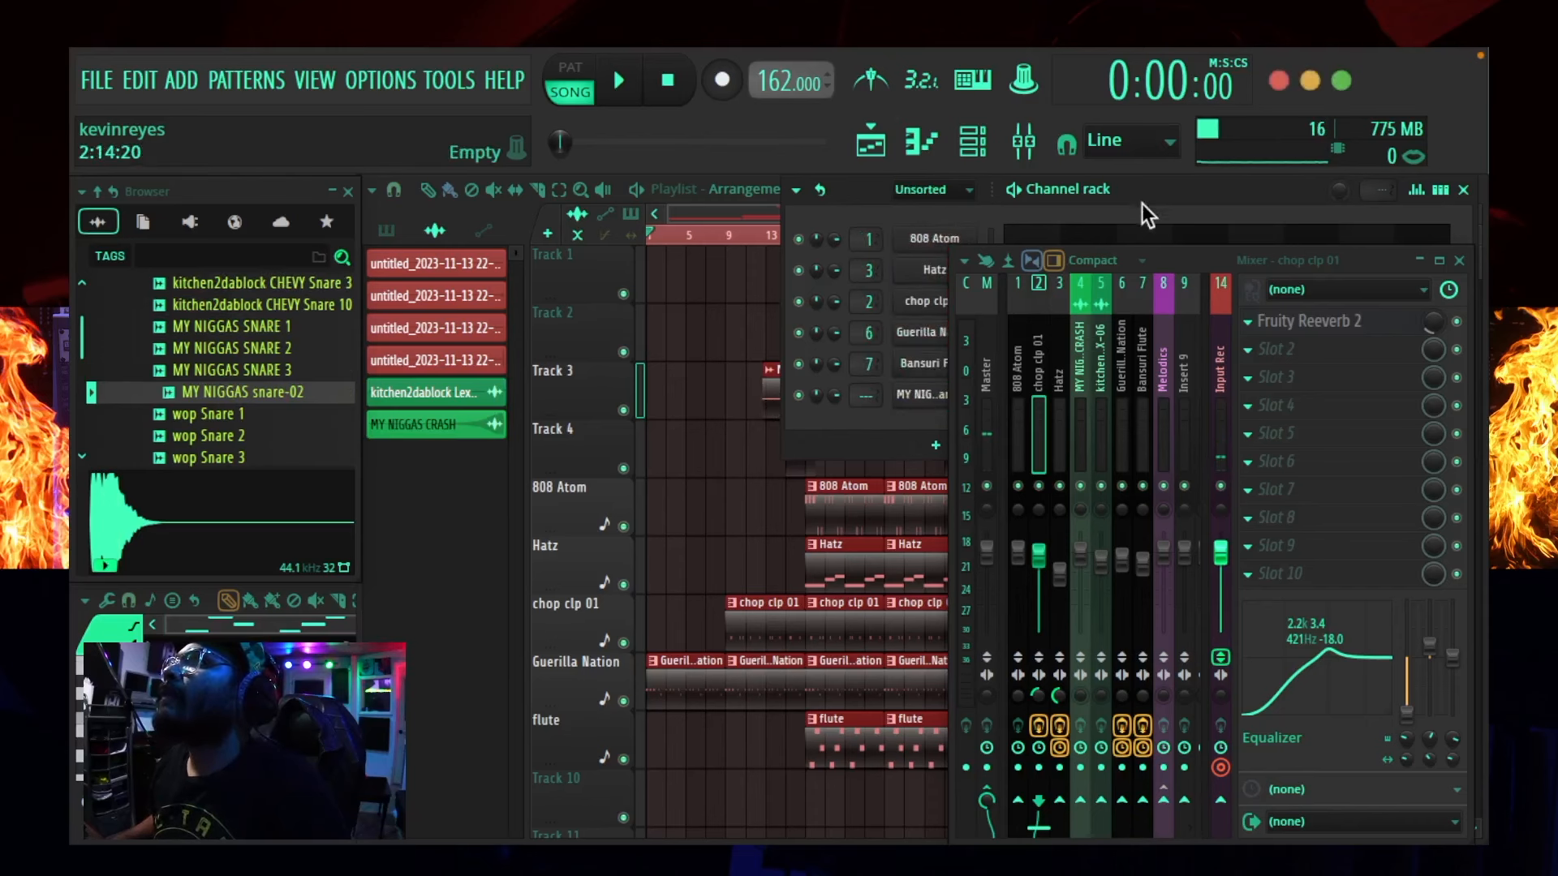
{"action": "left_click_drag", "start_coordinate": [1178, 263], "coordinate": [1193, 503]}
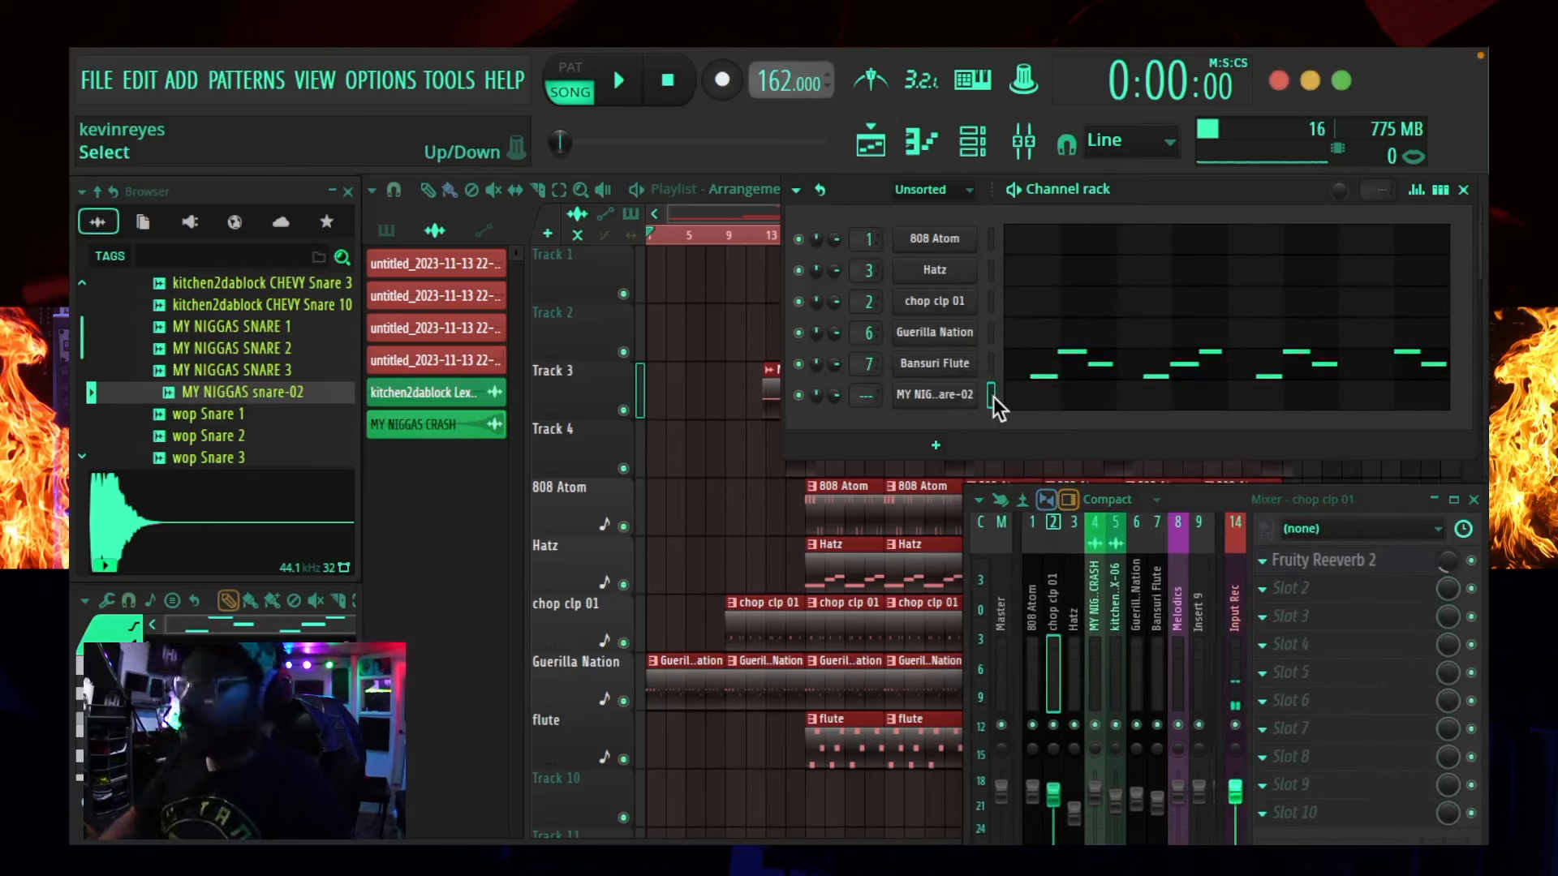
- Route the snare-02 channel to a free mixer track and move that track to position 2, directly after 808 Atom
{"action": "key", "text": "ctrl+l"}
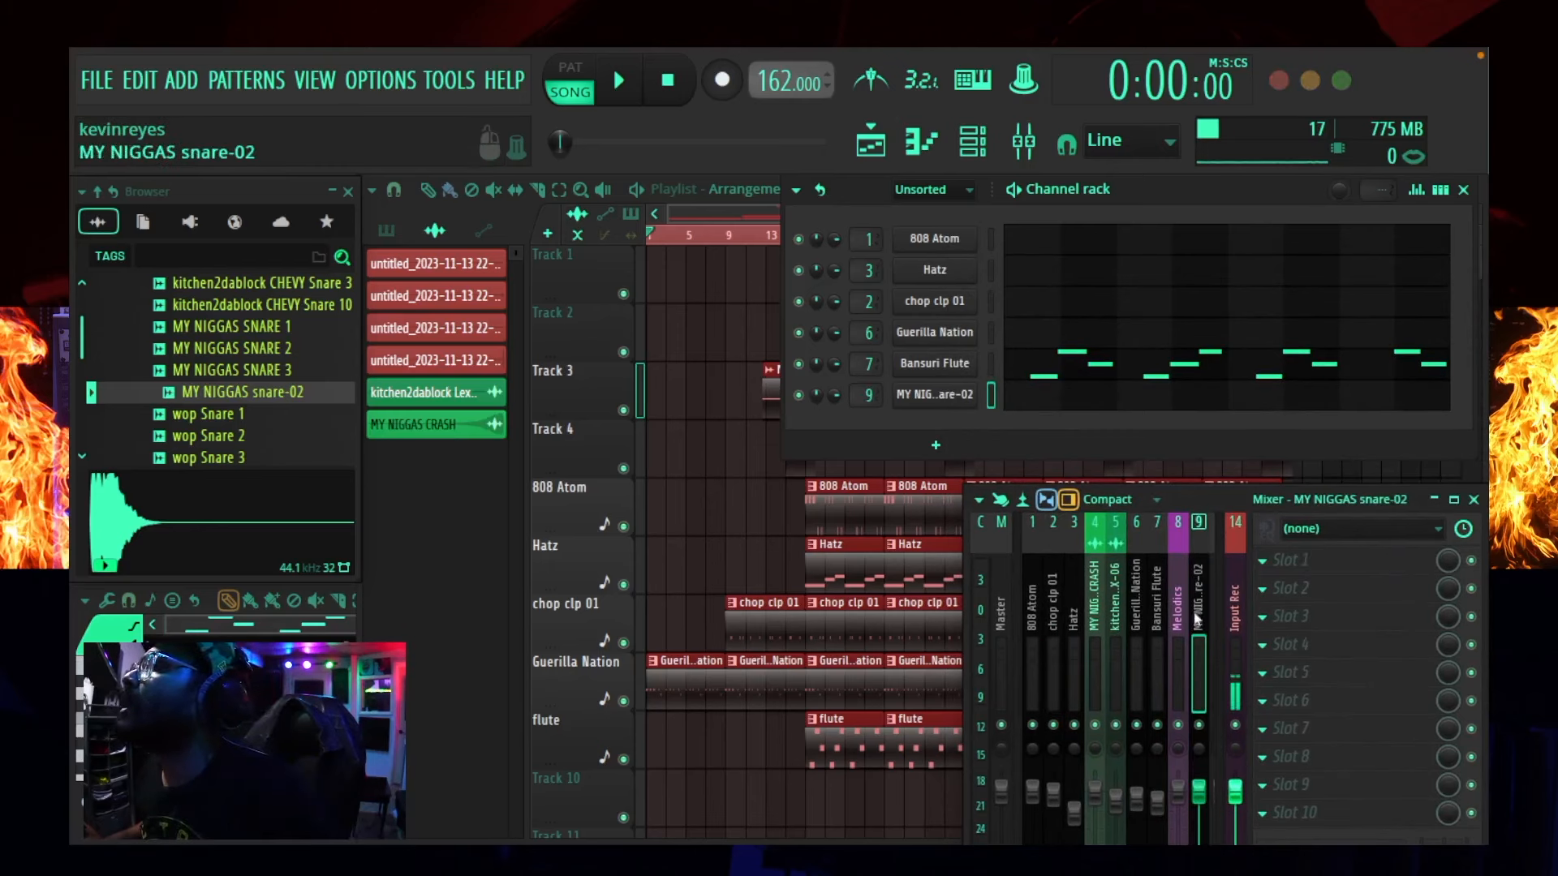
{"action": "key", "text": "alt+Left"}
{"action": "key", "text": "alt+Left"}
{"action": "key", "text": "alt+Left"}
{"action": "key", "text": "alt+Left"}
{"action": "key", "text": "alt+Left"}
{"action": "key", "text": "alt+Left"}
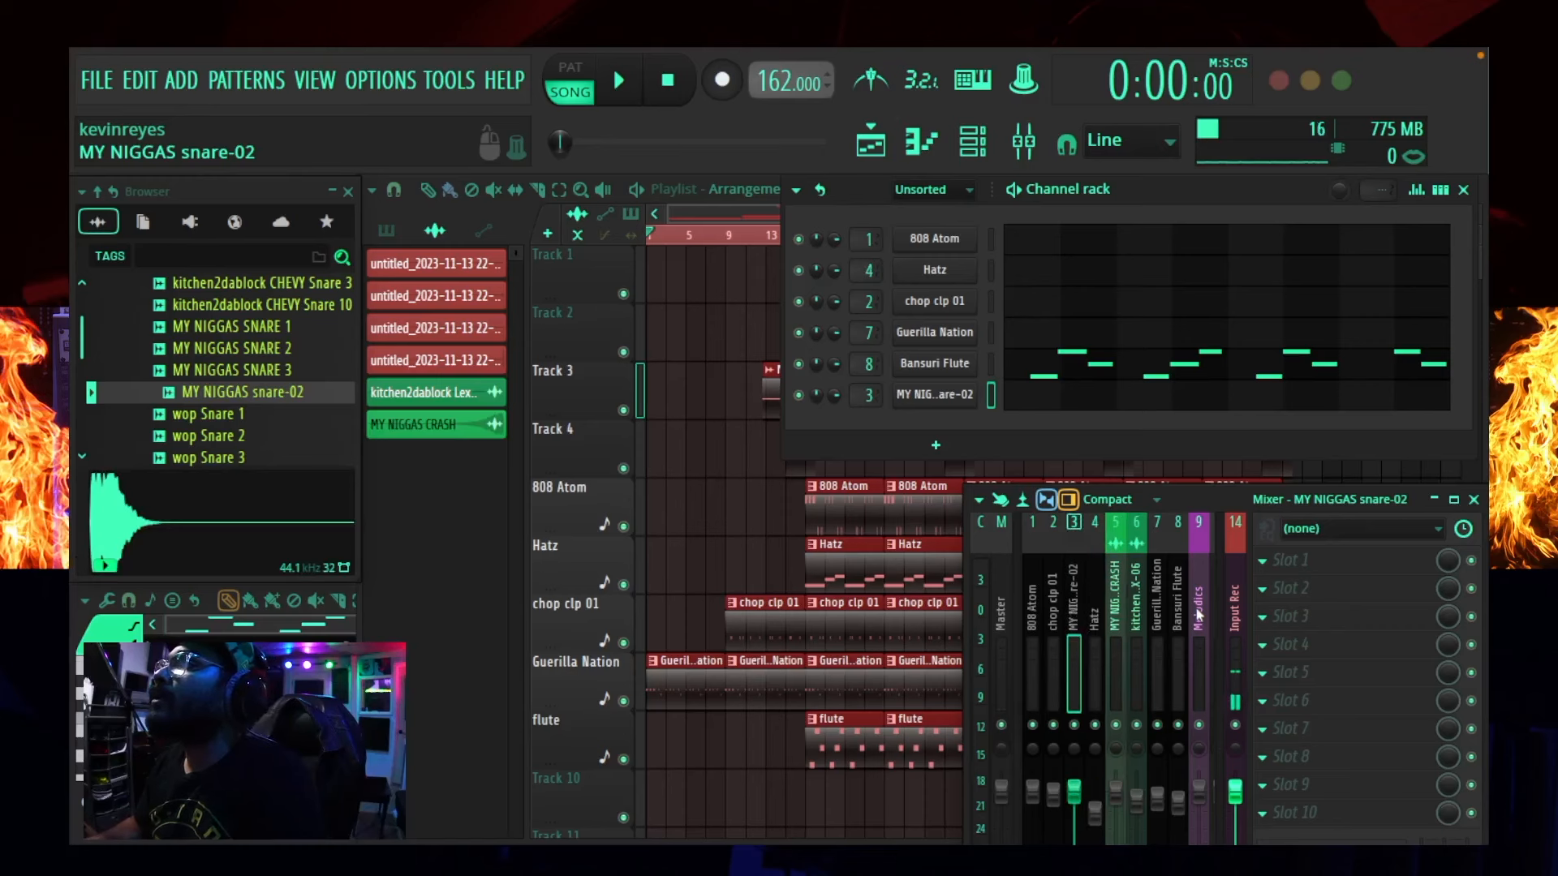
{"action": "key", "text": "alt+Left"}
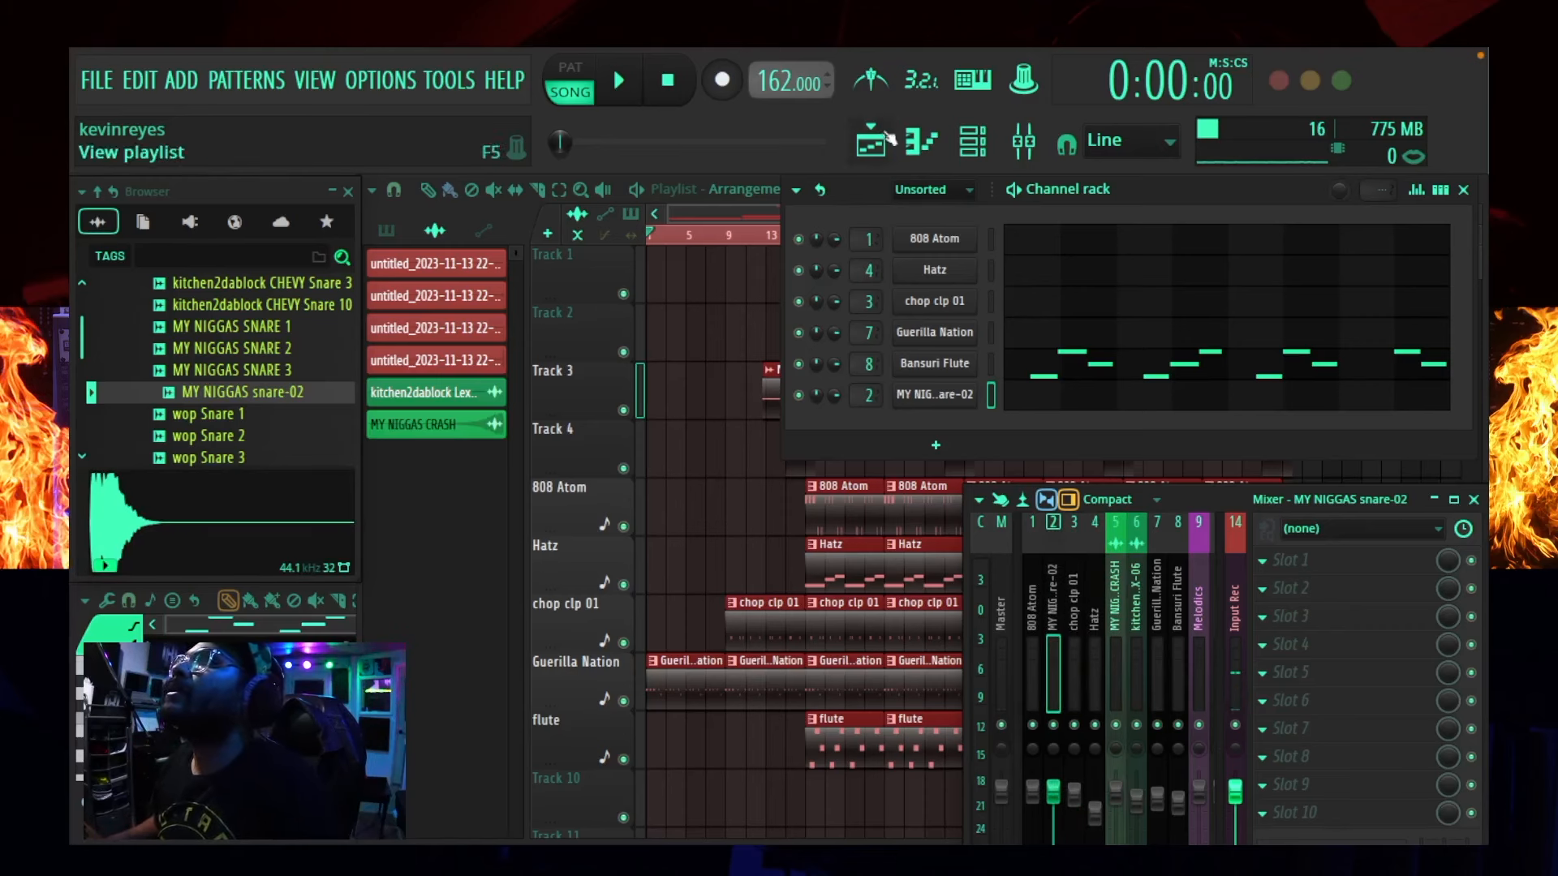
- Create a new pattern named Snare in the playlist
{"action": "left_click", "coordinate": [387, 230]}
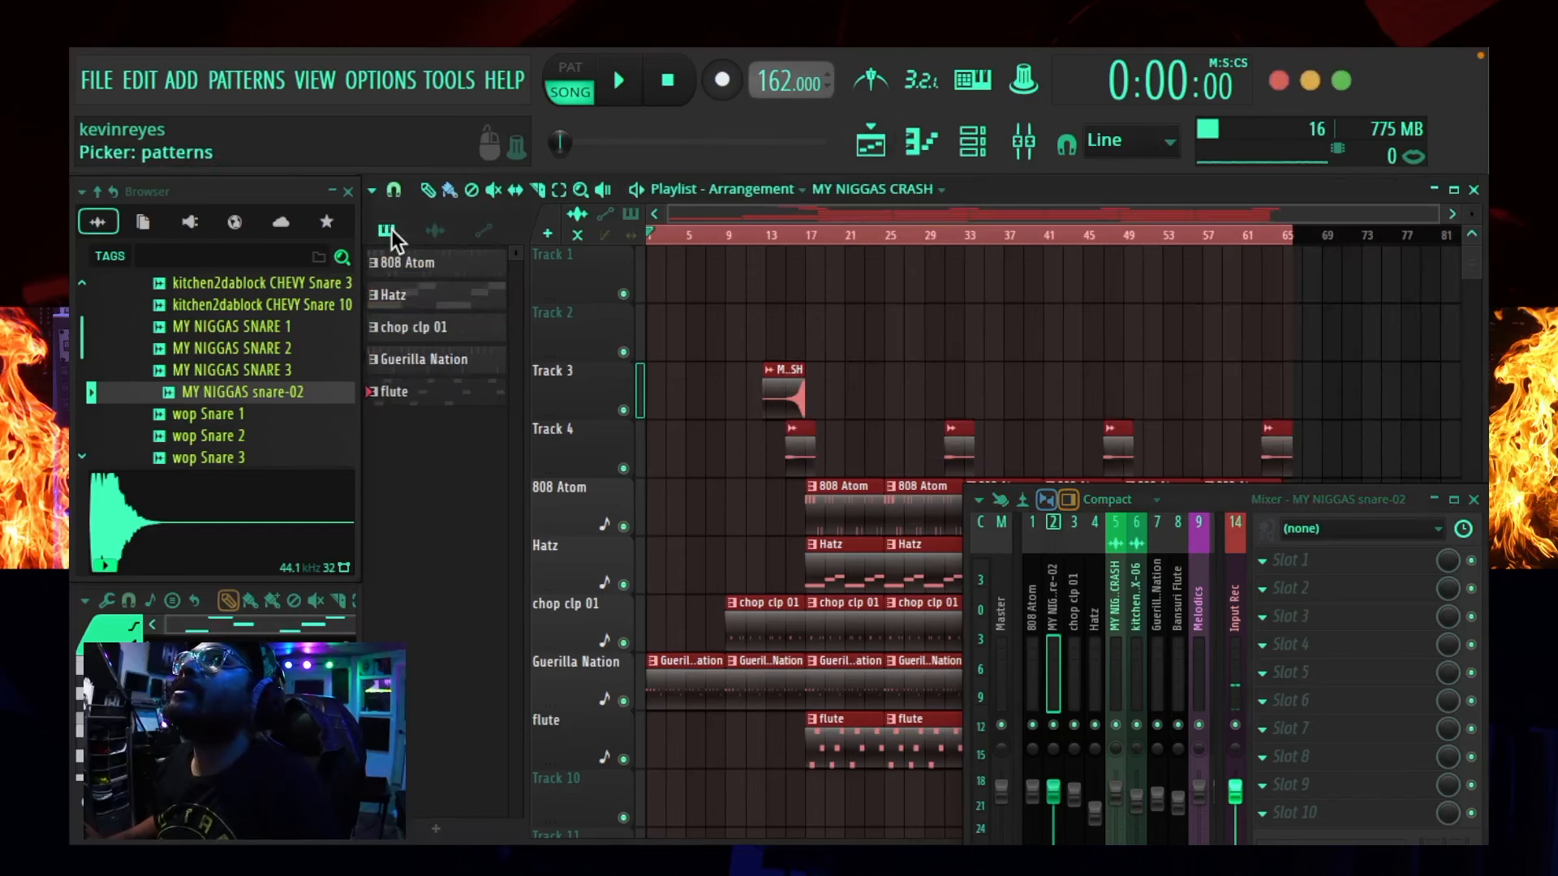
{"action": "left_click", "coordinate": [421, 327]}
{"action": "left_click", "coordinate": [465, 836]}
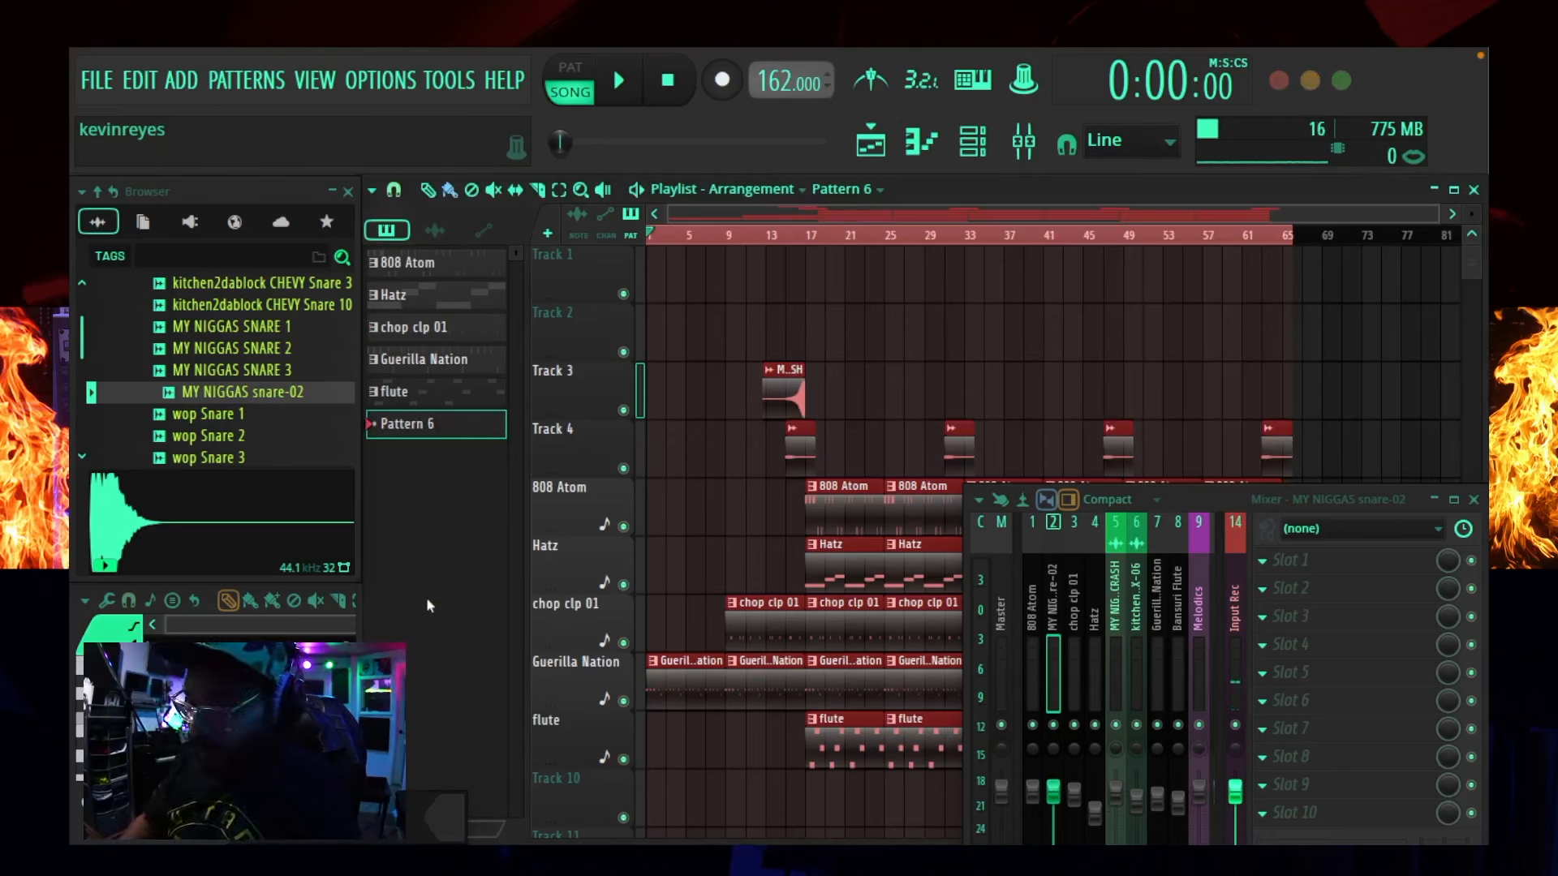
{"action": "type", "text": "Snare"}
{"action": "key", "text": "Return"}
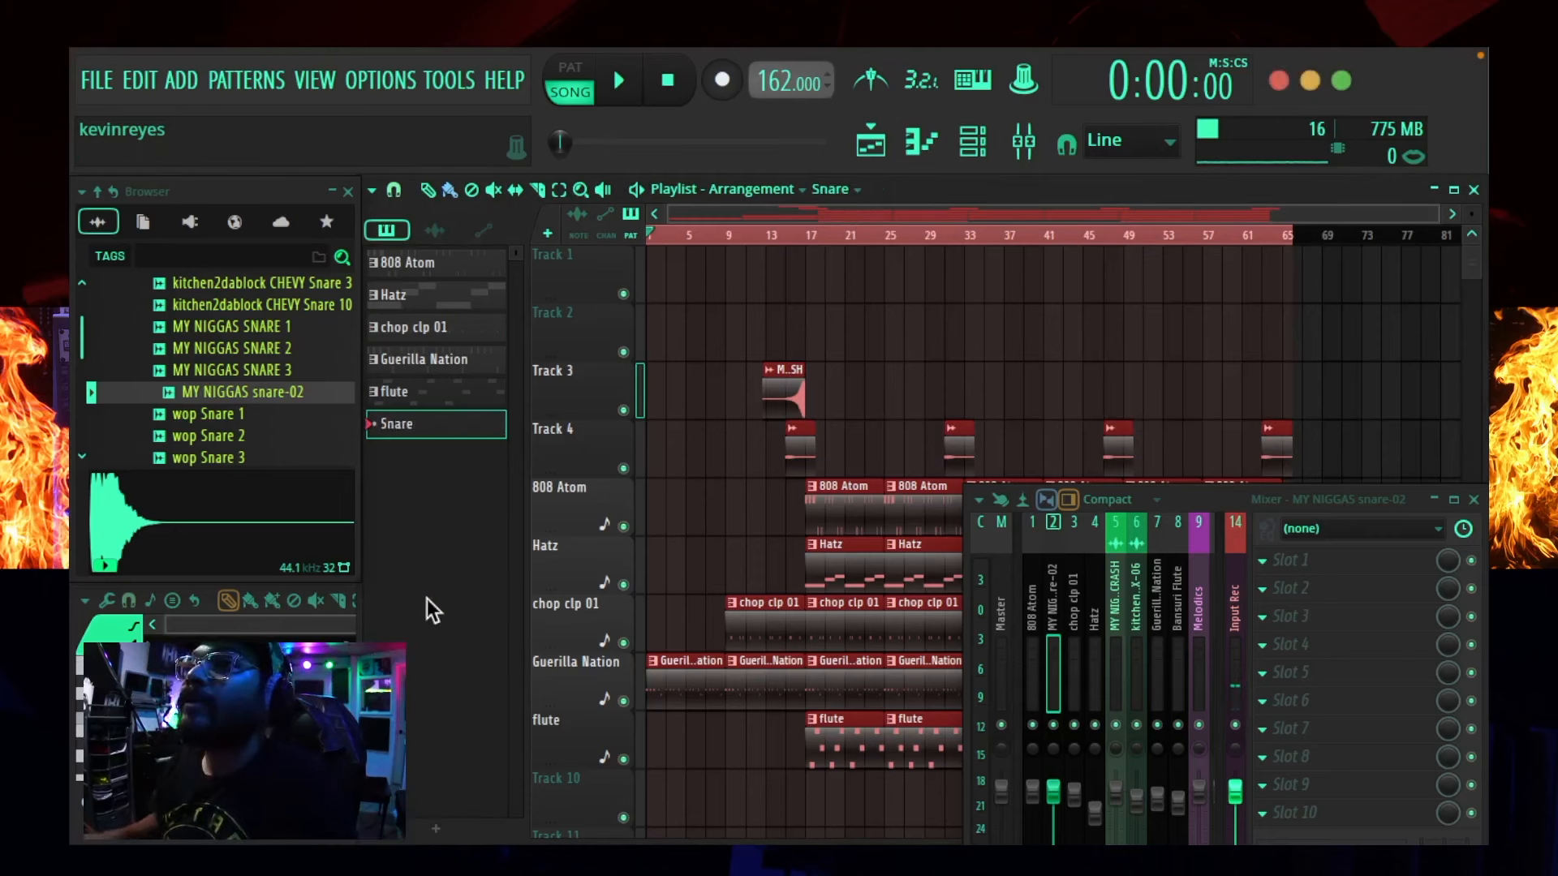
- In the Snare pattern, place a snare-02 hit on step 9 of the step grid and play it back
{"action": "double_click", "coordinate": [464, 432]}
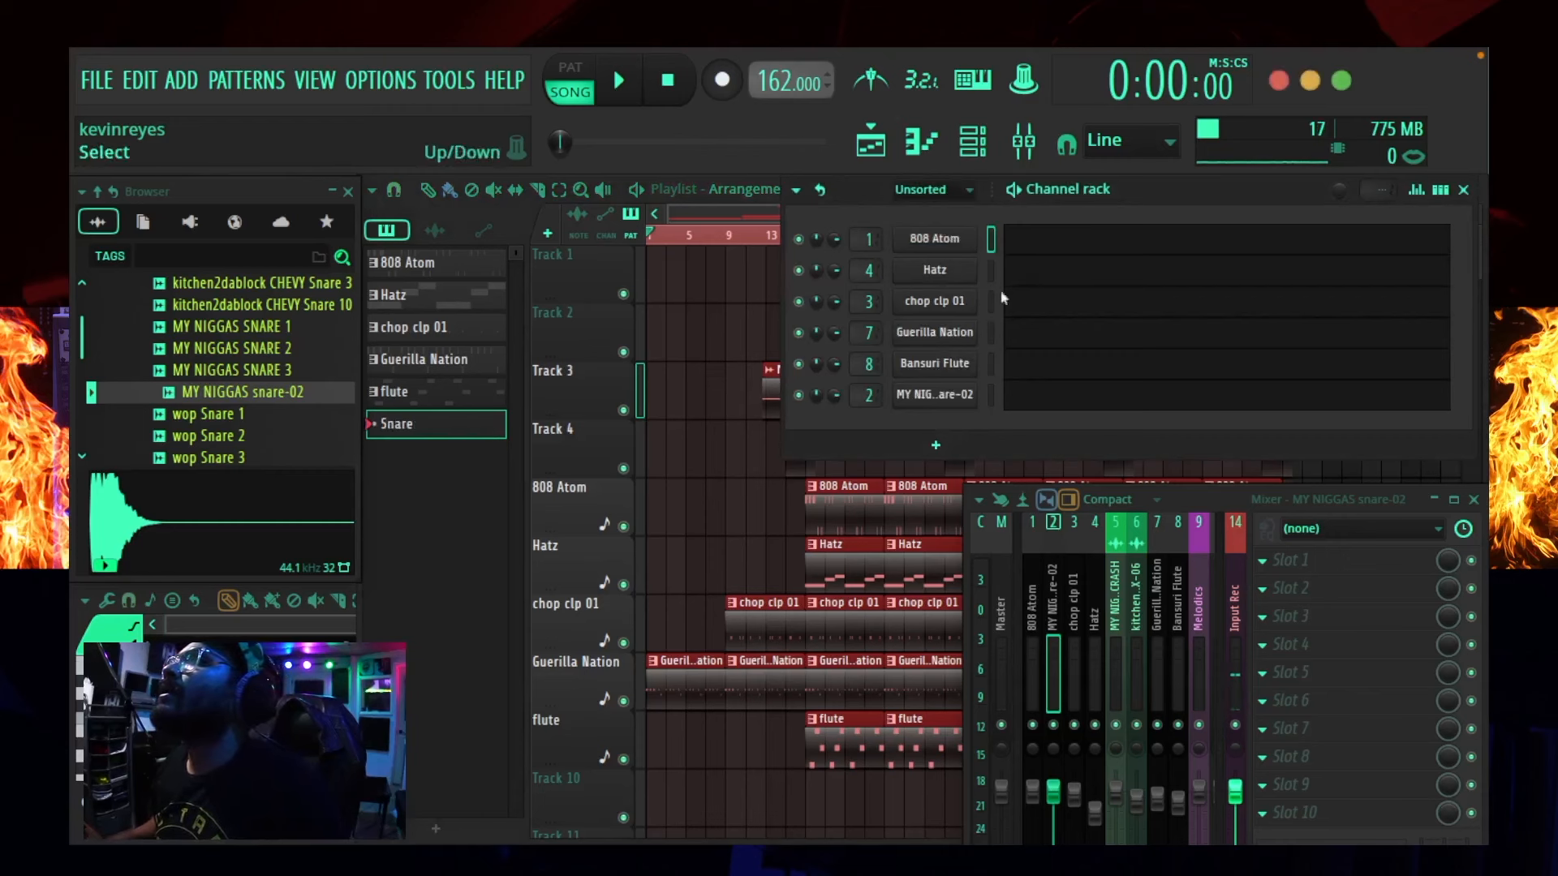
{"action": "left_click", "coordinate": [1050, 406]}
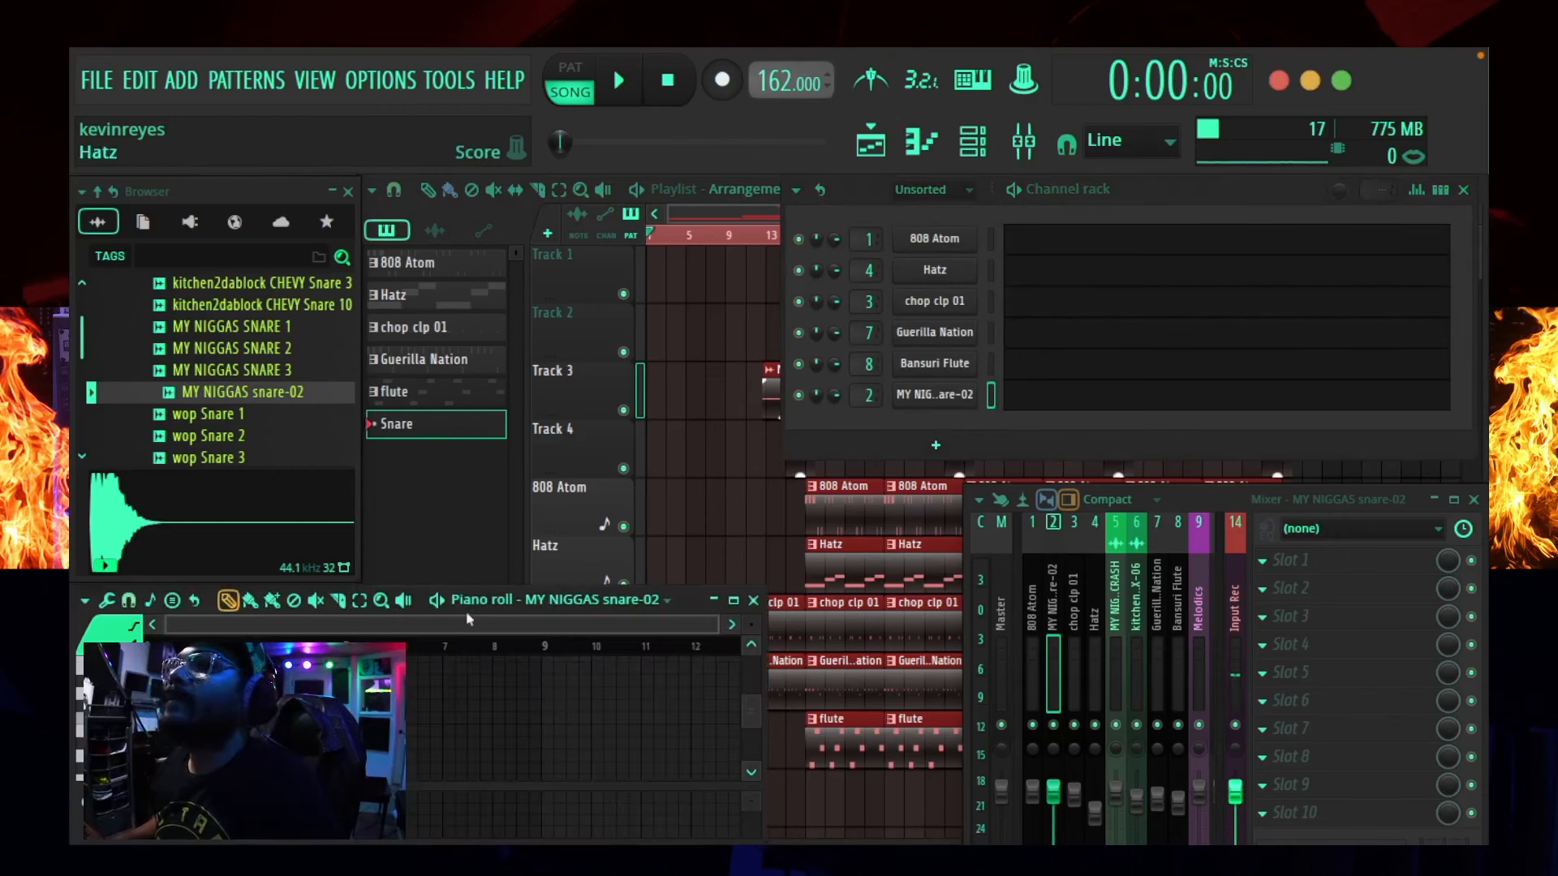
{"action": "left_click", "coordinate": [1444, 191]}
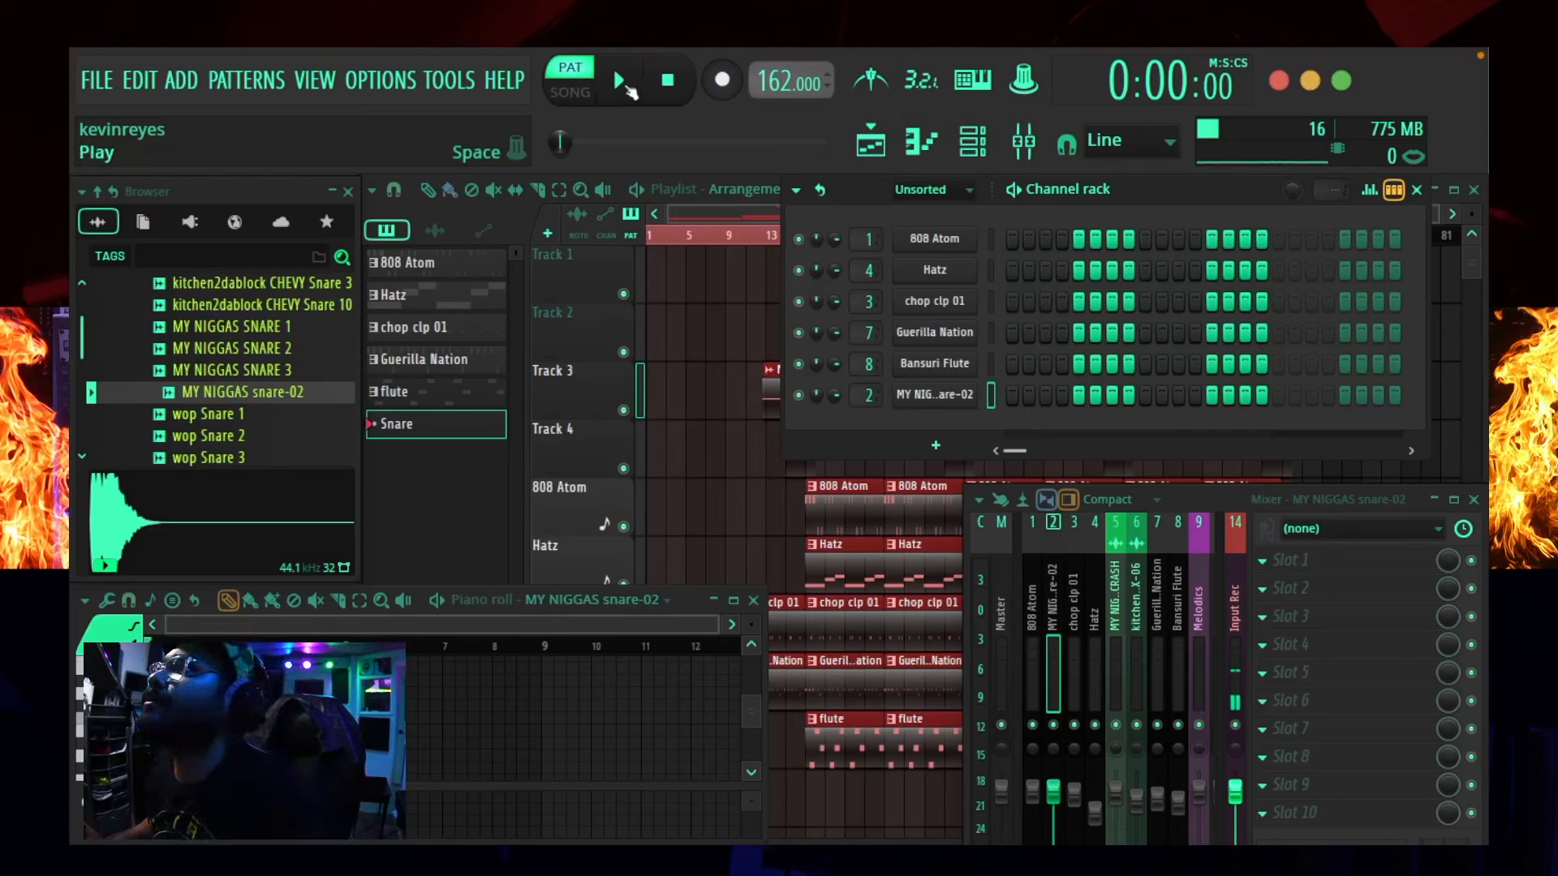
{"action": "key", "text": "space"}
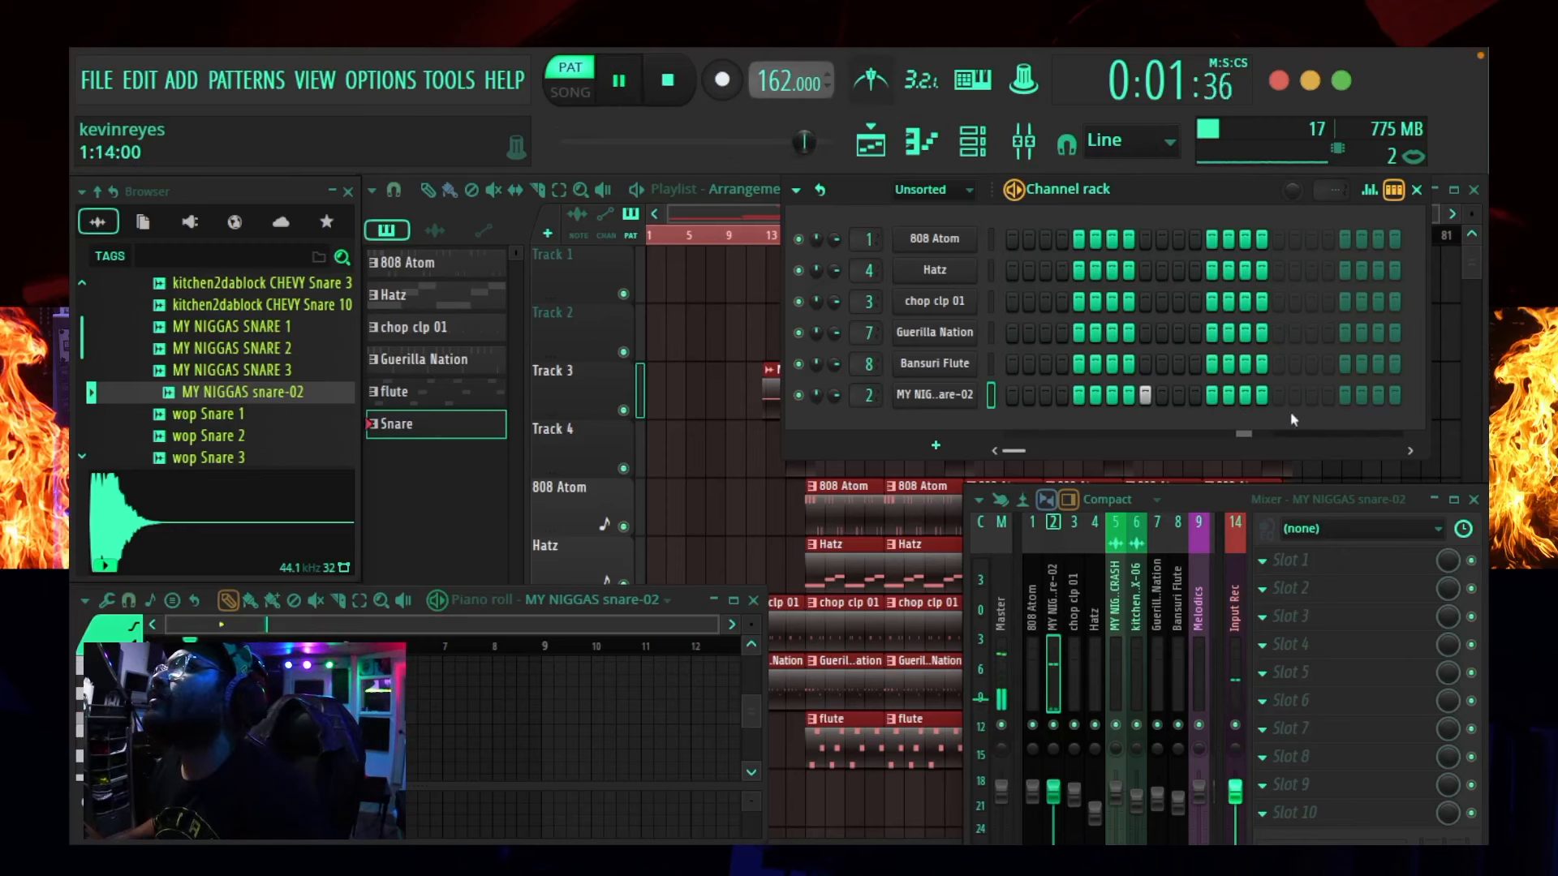
{"action": "key", "text": "space"}
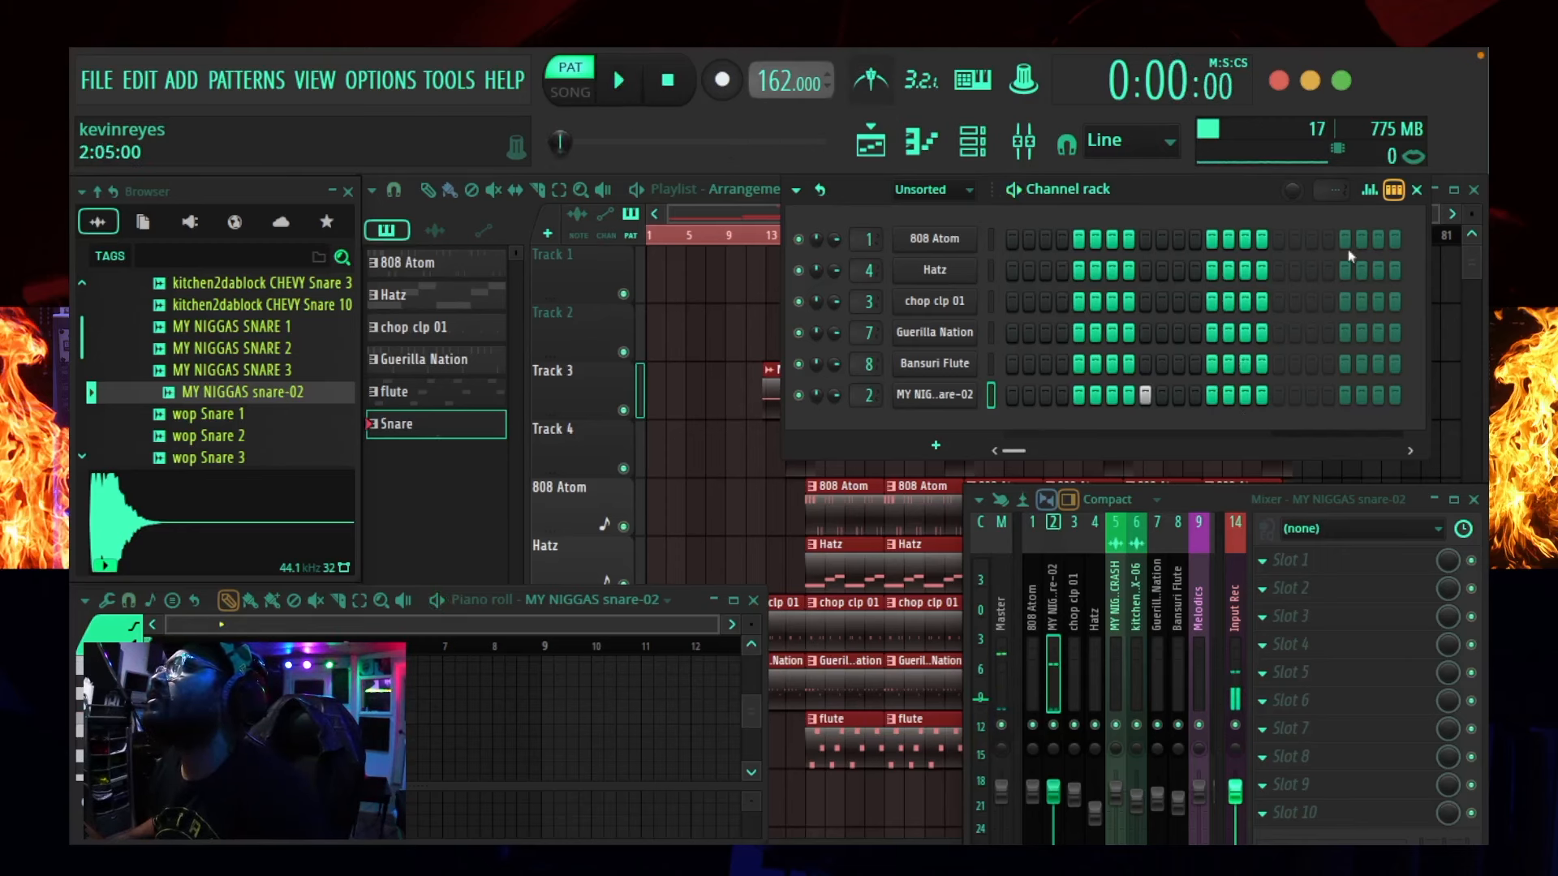
{"action": "left_click", "coordinate": [1416, 190]}
{"action": "key", "text": "F7"}
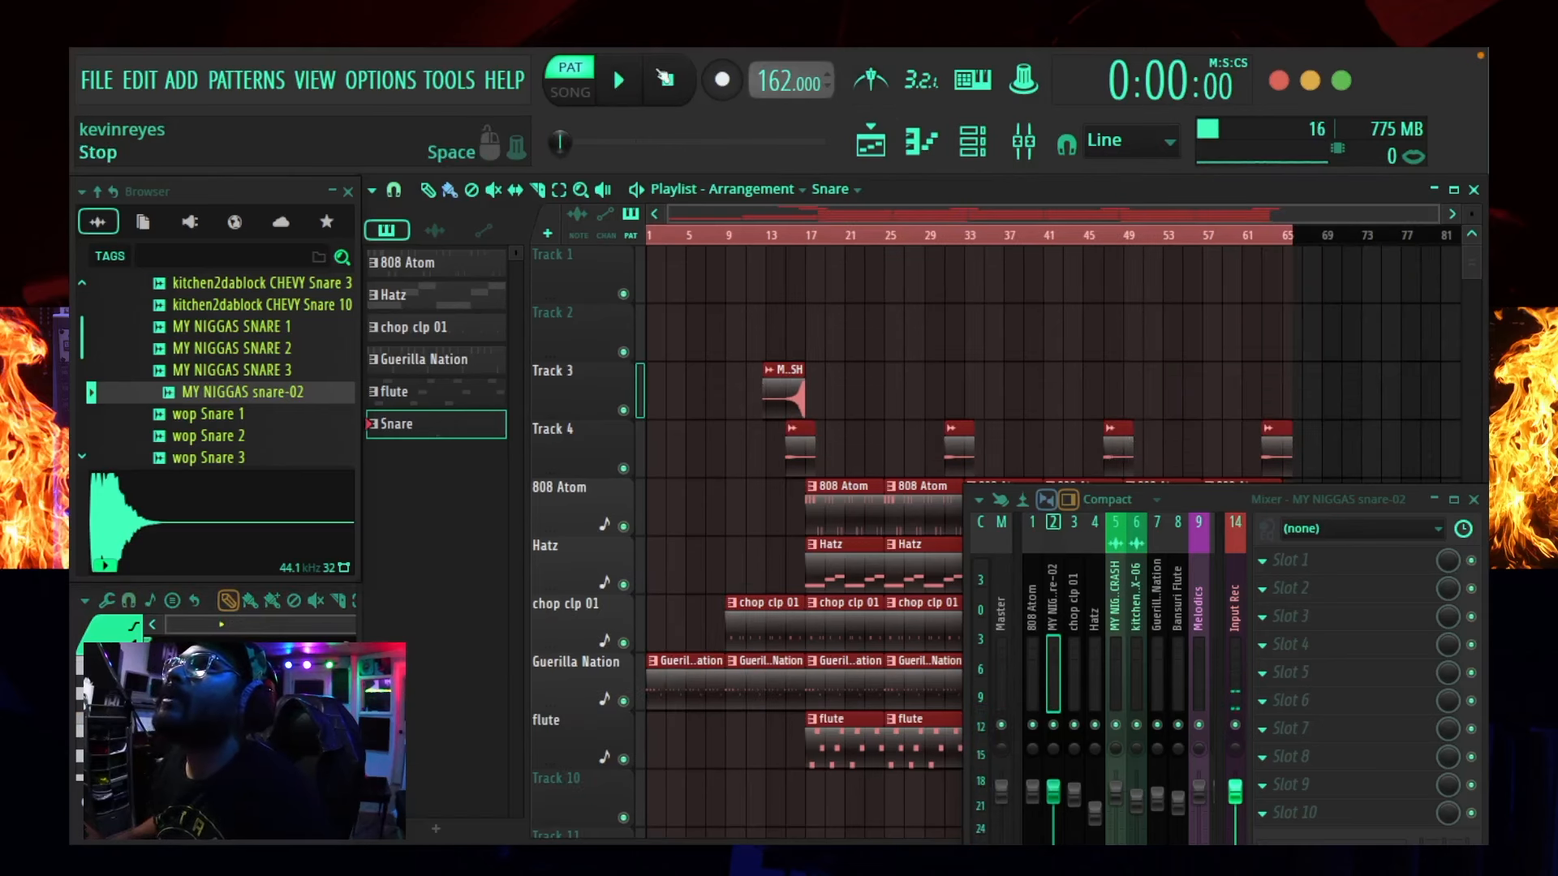
- Switch to song mode and place a Snare pattern clip on Track 10 at bar 17, naming the track Snare
{"action": "left_click", "coordinate": [573, 92]}
{"action": "scroll", "coordinate": [730, 308], "scroll_direction": "down", "scroll_amount": 2}
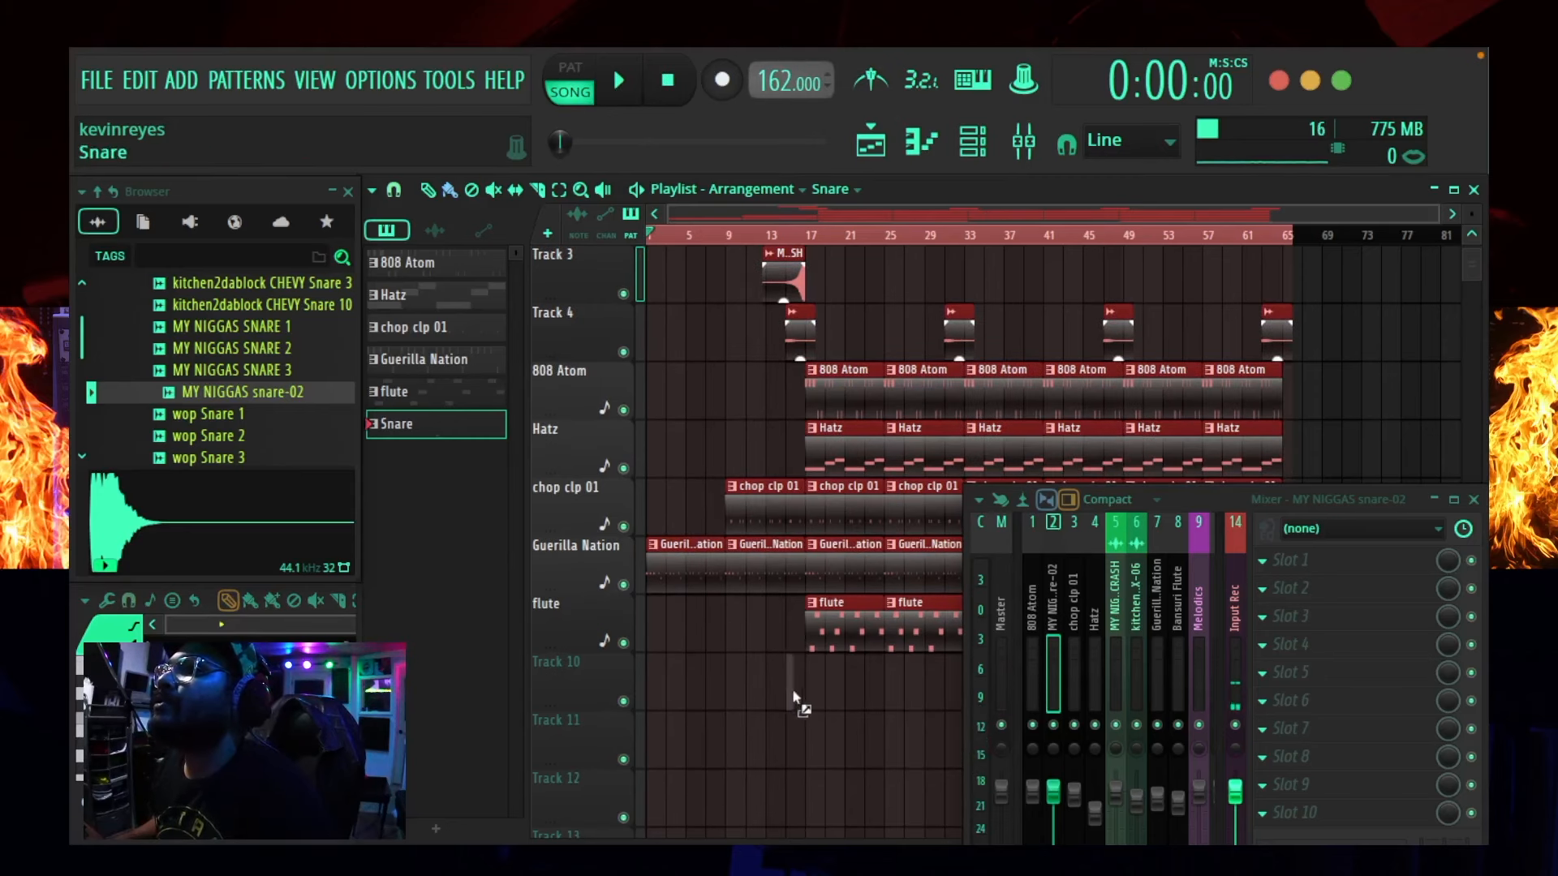
{"action": "left_click_drag", "start_coordinate": [794, 692], "coordinate": [625, 682]}
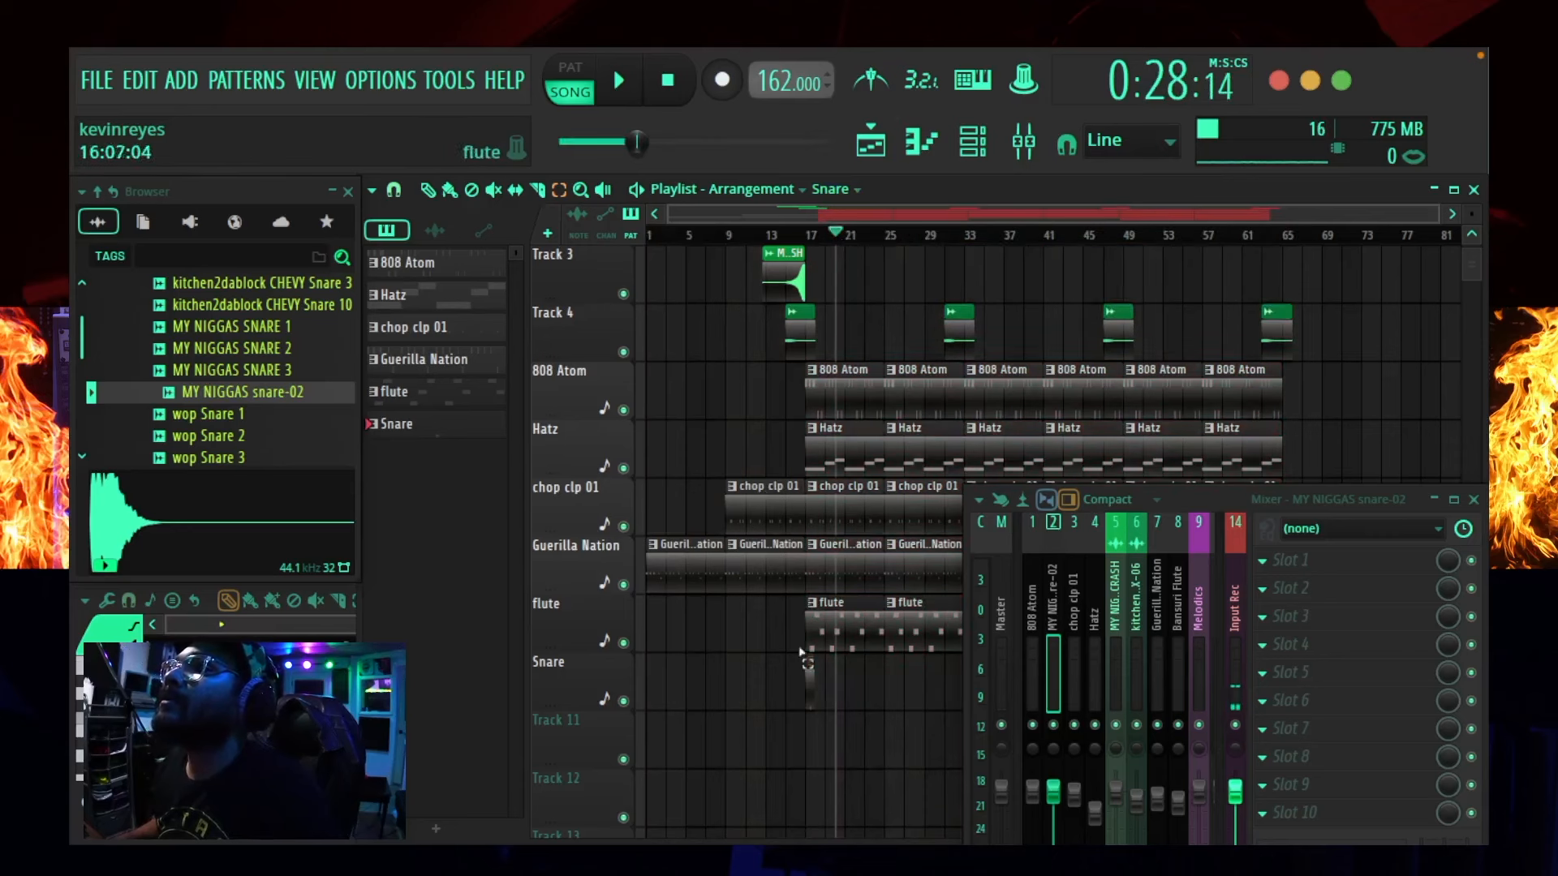
{"action": "left_click", "coordinate": [800, 652]}
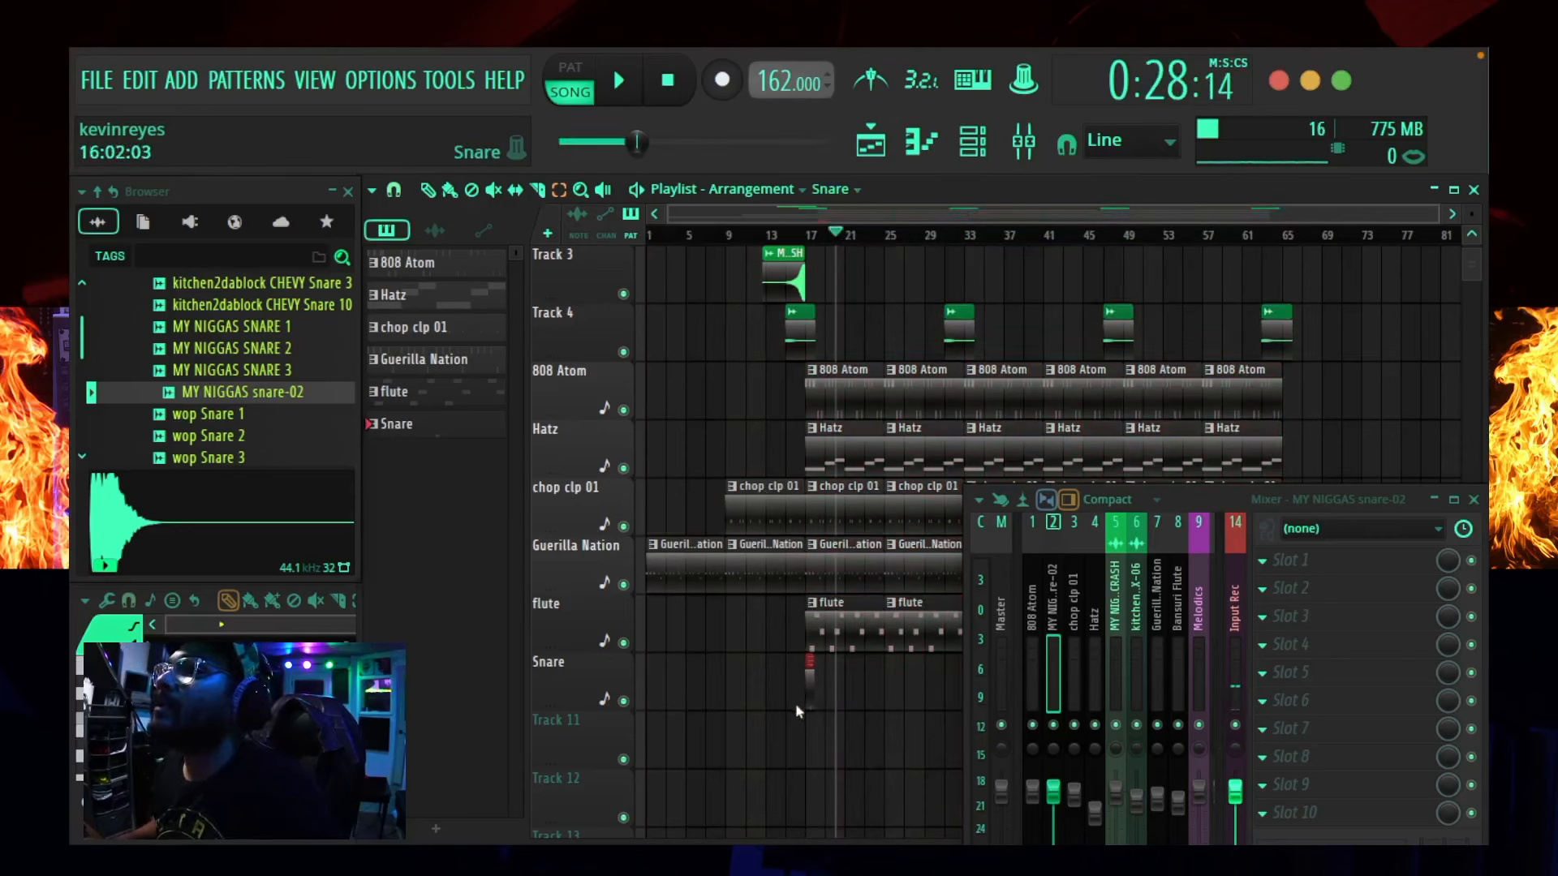
- Repeat the Snare clip along its playlist track from bar 17 to the end of the 808 Atom and Hatz clips
{"action": "left_click_drag", "start_coordinate": [821, 691], "coordinate": [912, 689]}
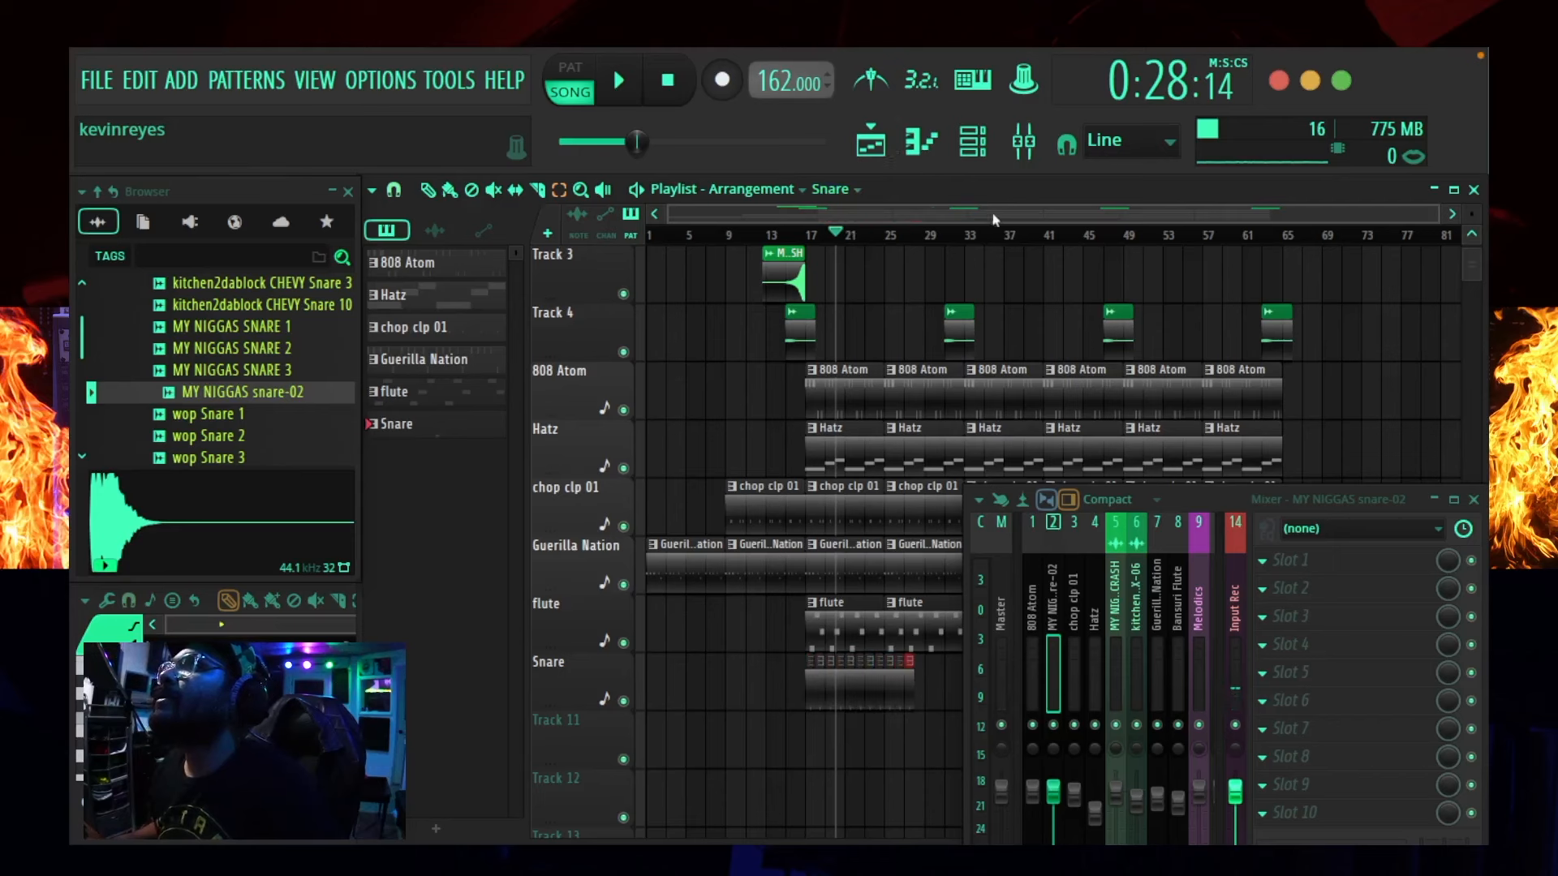
{"action": "left_click_drag", "start_coordinate": [1000, 212], "coordinate": [1185, 215]}
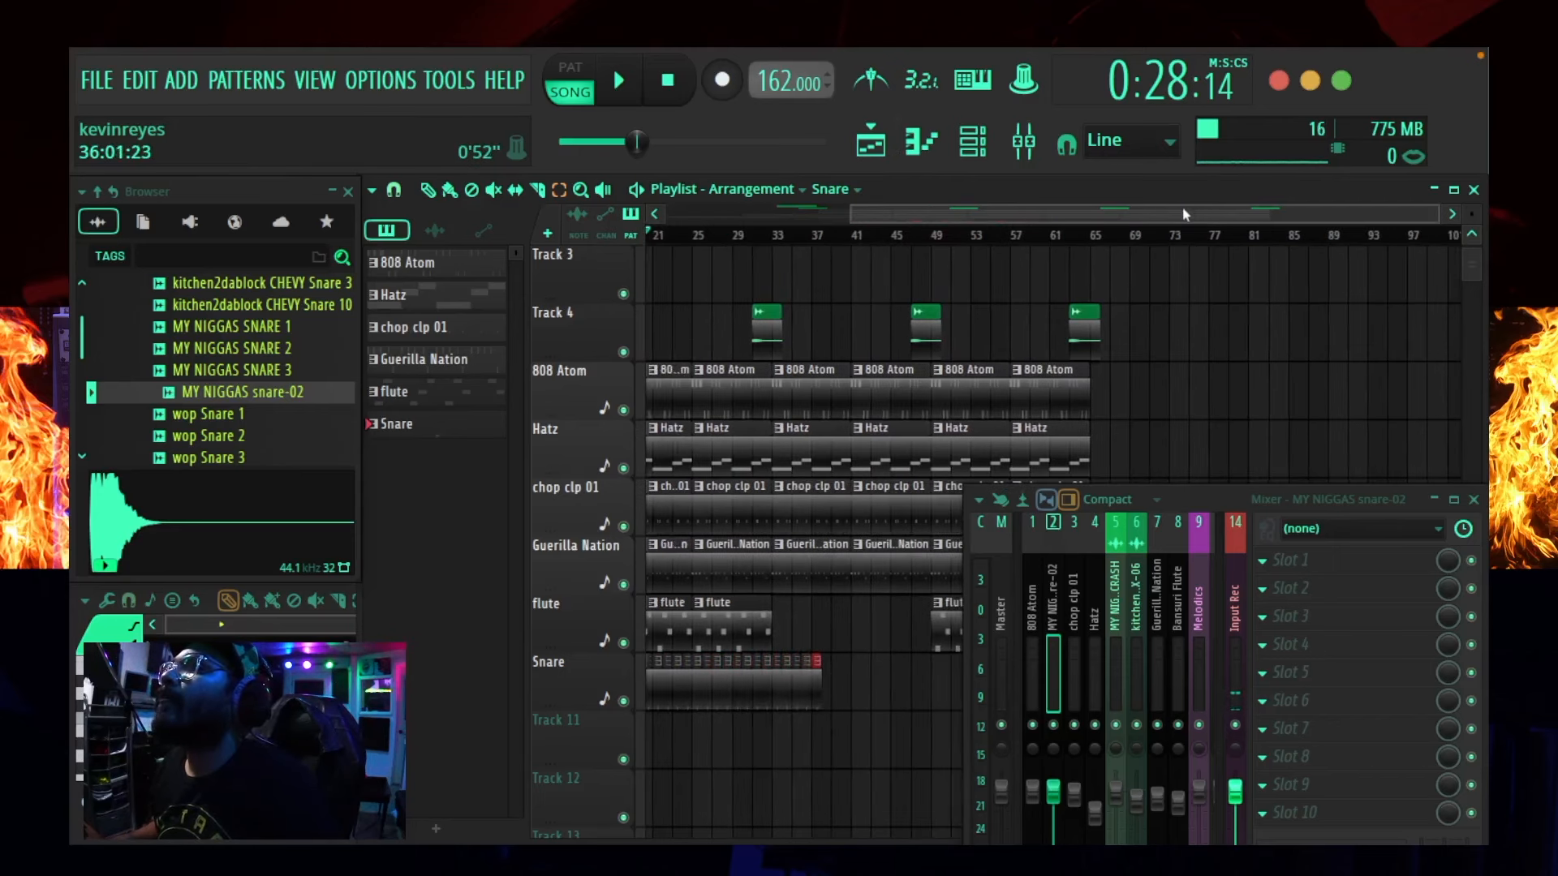
{"action": "scroll", "coordinate": [1119, 215], "scroll_direction": "up", "scroll_amount": 5}
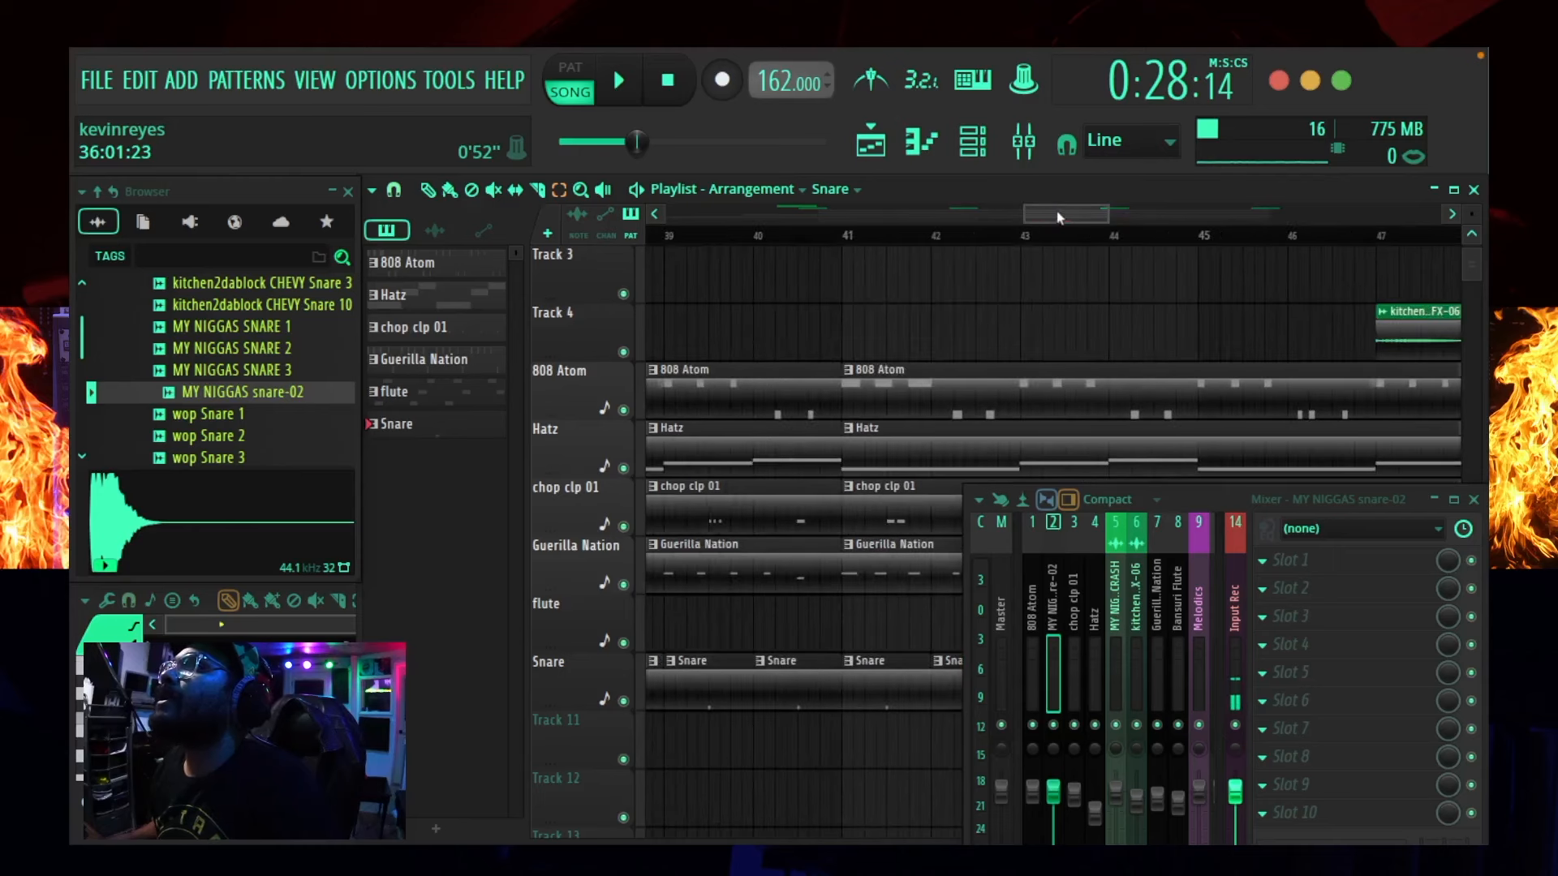
{"action": "left_click_drag", "start_coordinate": [1015, 206], "coordinate": [667, 213]}
{"action": "left_click_drag", "start_coordinate": [1097, 208], "coordinate": [1440, 213]}
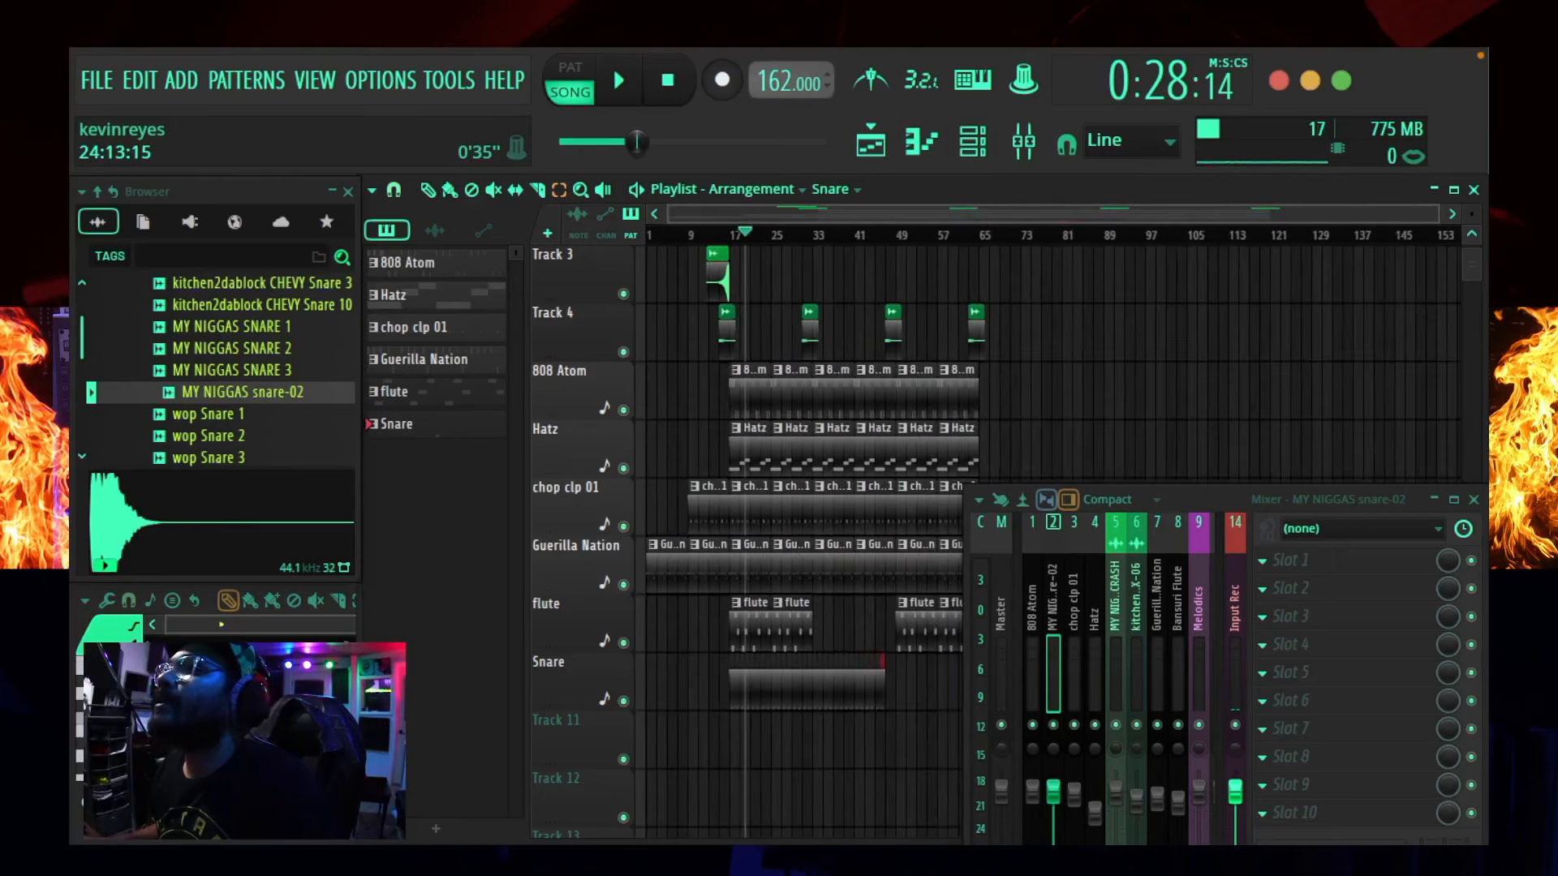
{"action": "left_click_drag", "start_coordinate": [1185, 498], "coordinate": [1262, 497]}
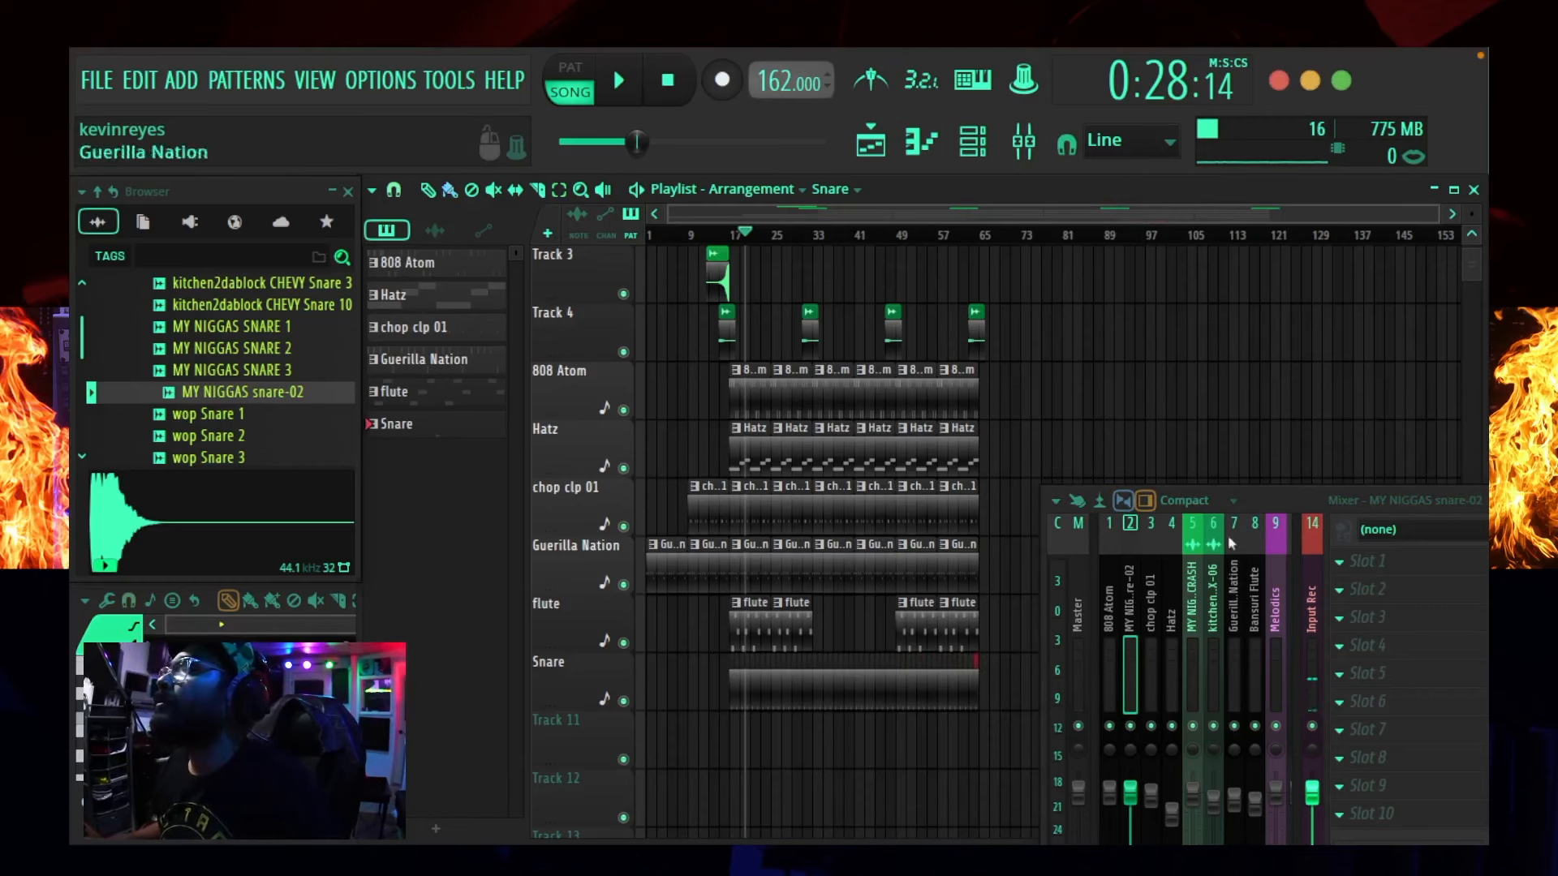
- Play the song from bar 15 and set the snare mixer track's stereo separation to 44% separated
{"action": "left_click_drag", "start_coordinate": [1275, 497], "coordinate": [1256, 314]}
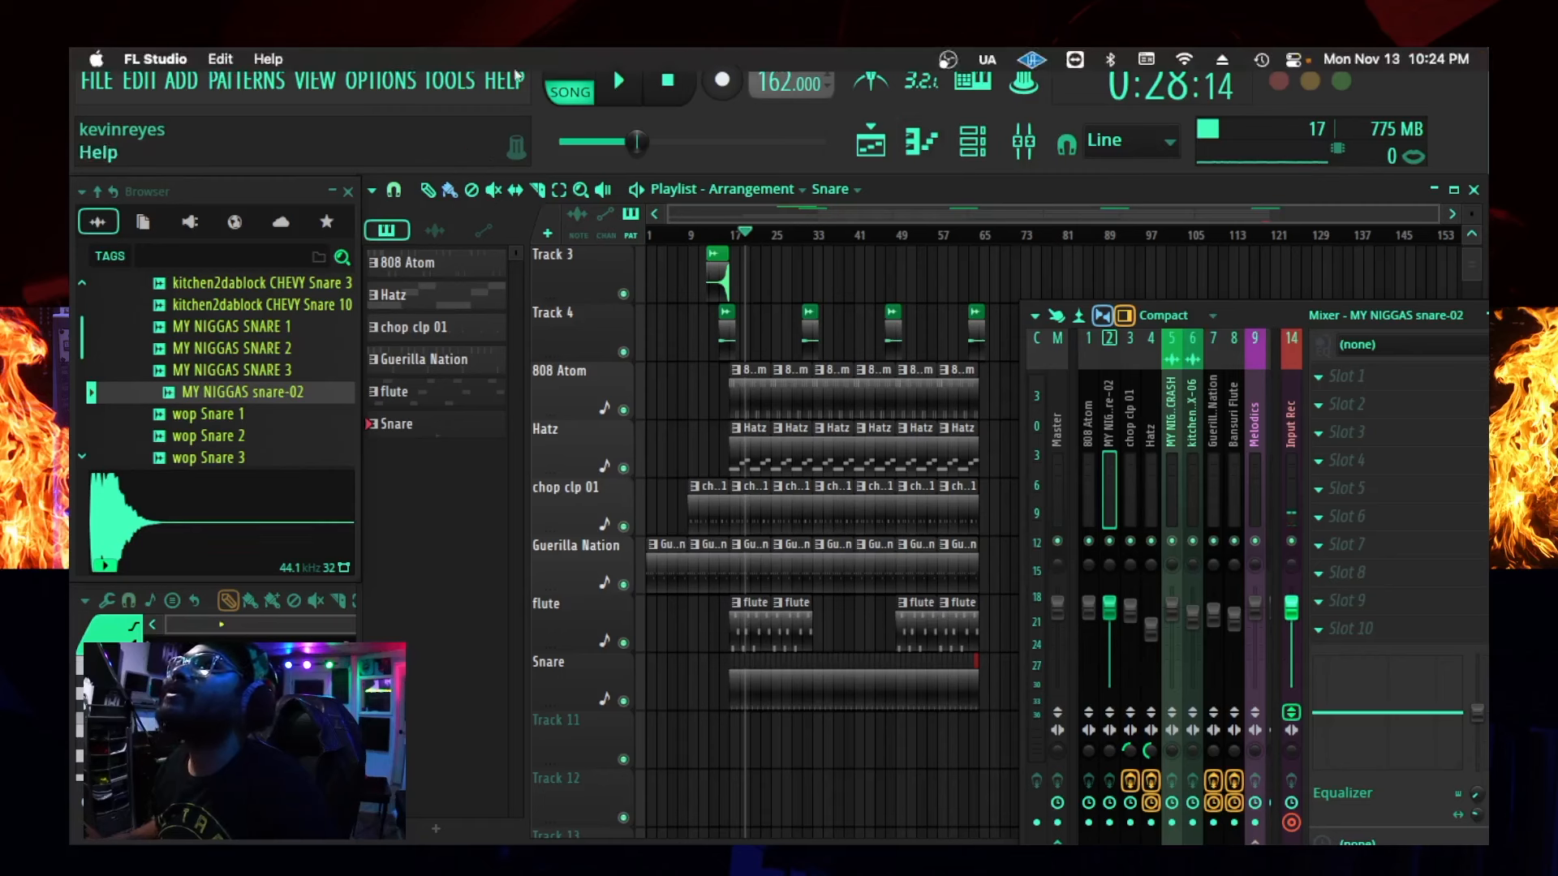
{"action": "left_click", "coordinate": [727, 238]}
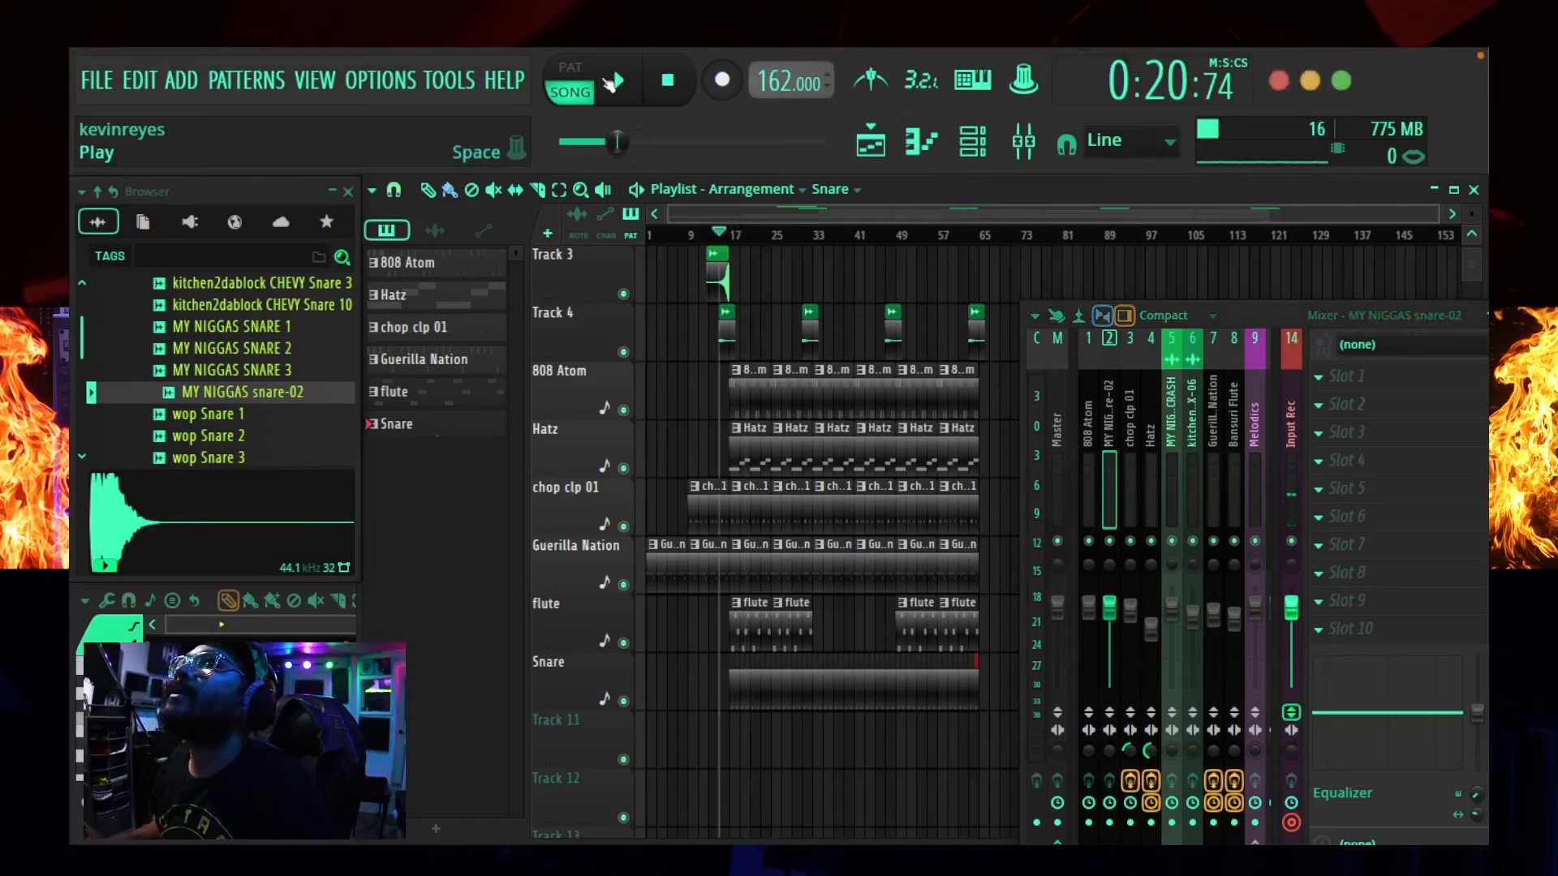
{"action": "left_click", "coordinate": [612, 81]}
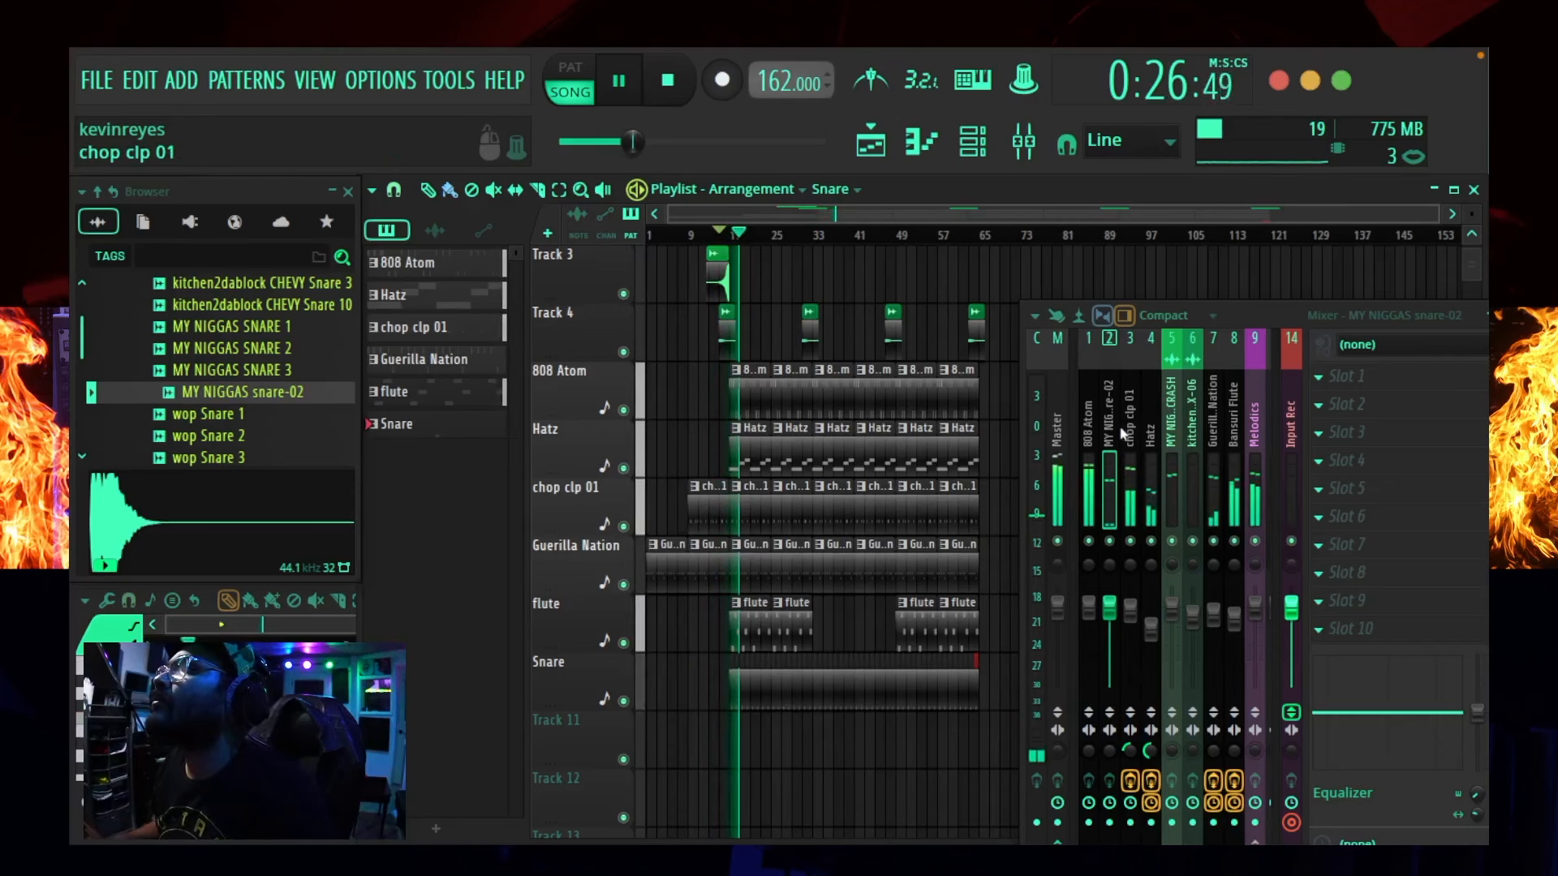
{"action": "left_click_drag", "start_coordinate": [1110, 749], "coordinate": [1109, 728]}
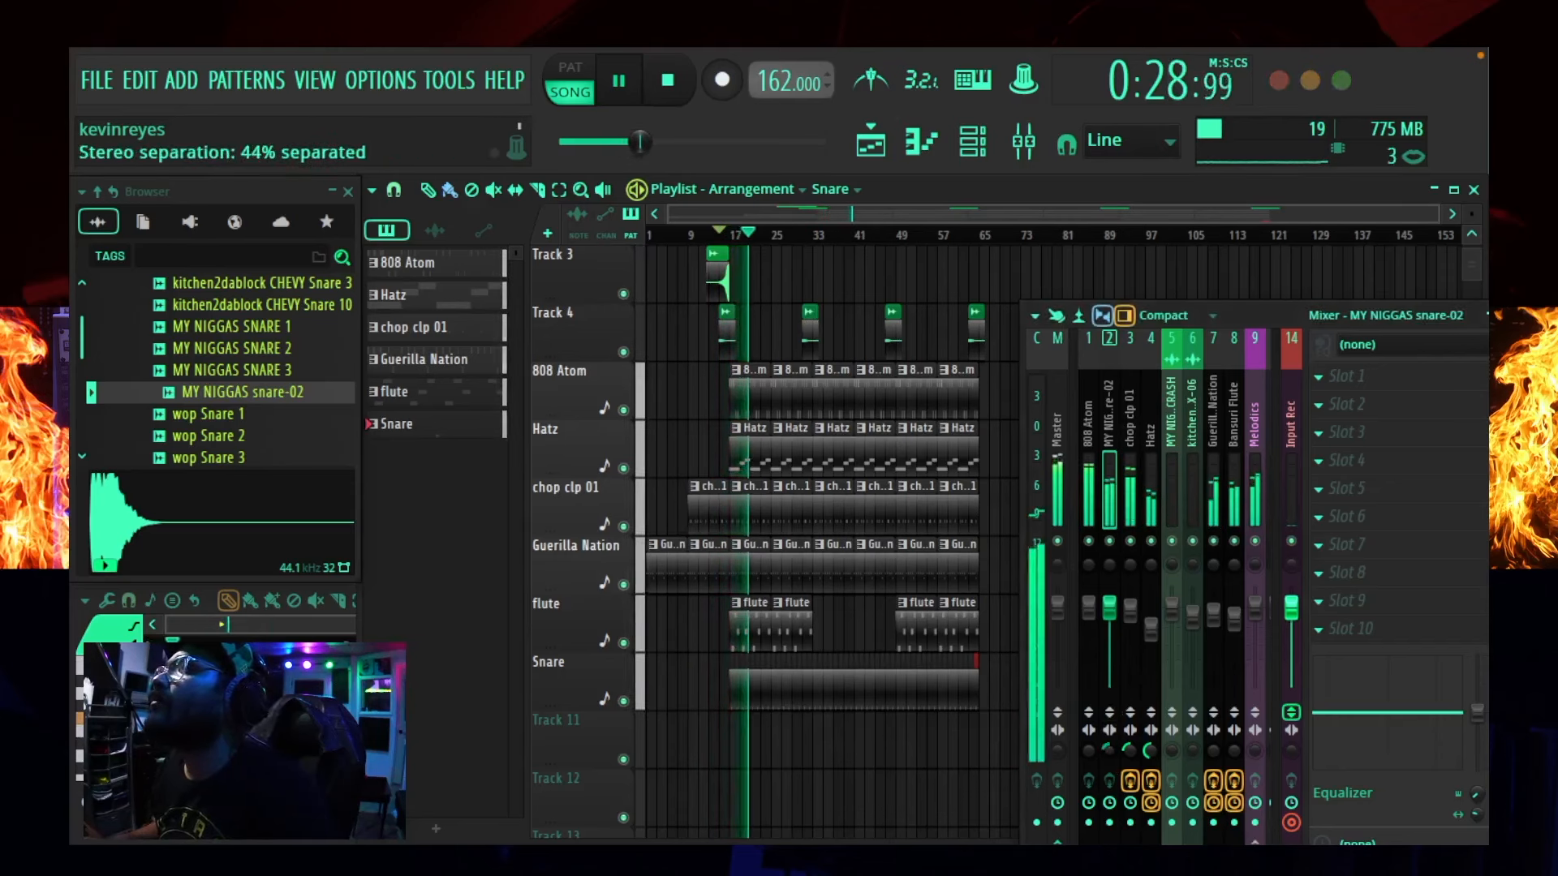
- Select the Bansuri Flute mixer track, replay the song and widen the track's stereo separation
{"action": "left_click", "coordinate": [1213, 422]}
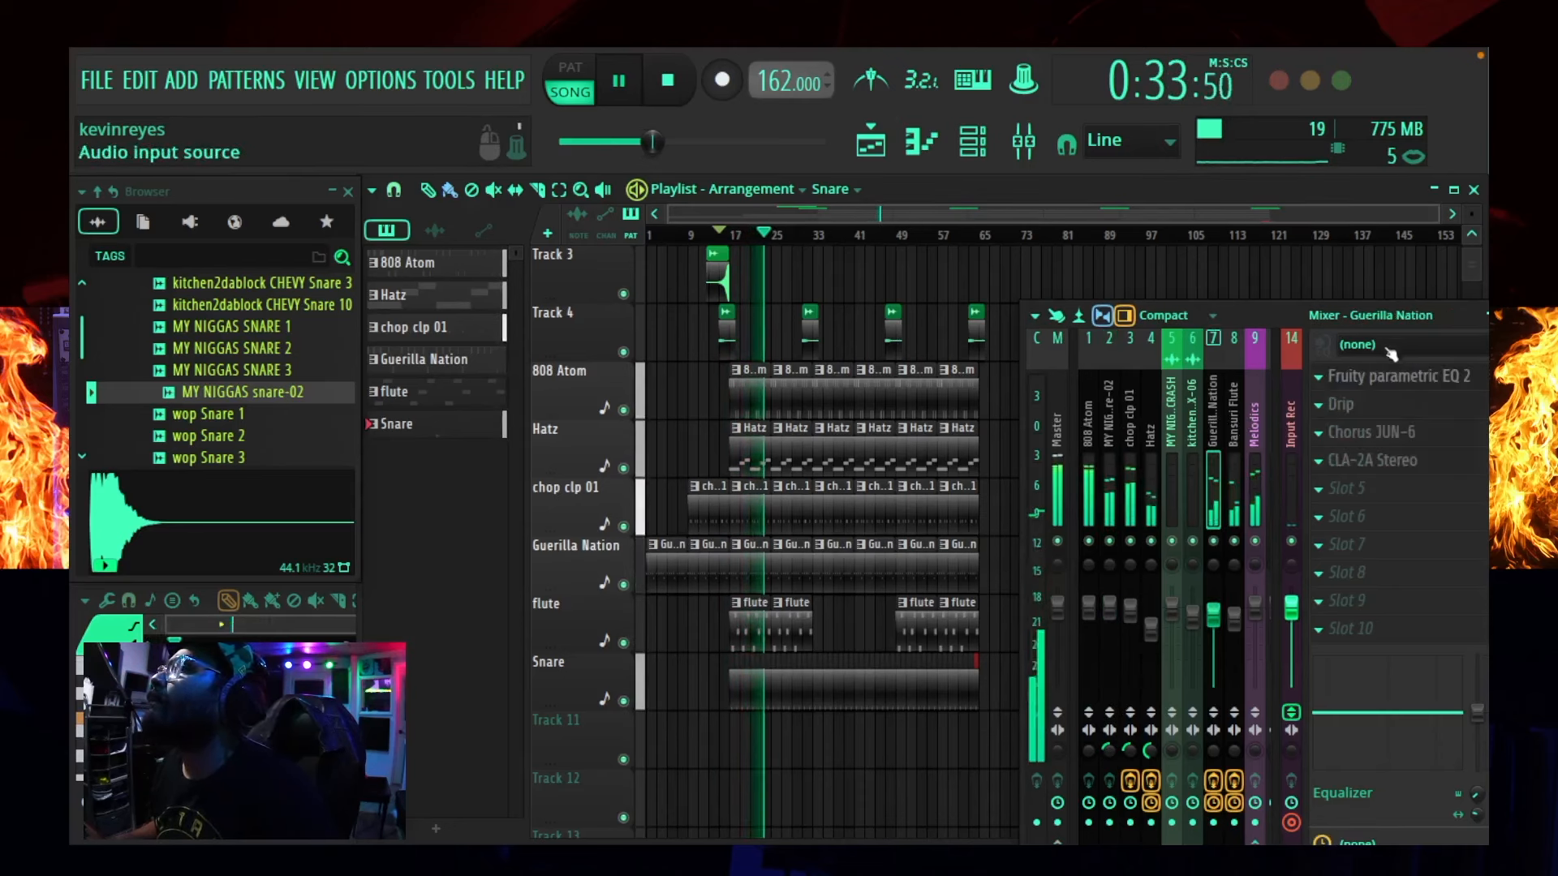
{"action": "left_click", "coordinate": [1233, 422]}
{"action": "left_click_drag", "start_coordinate": [1409, 319], "coordinate": [1279, 326]}
{"action": "key", "text": "space"}
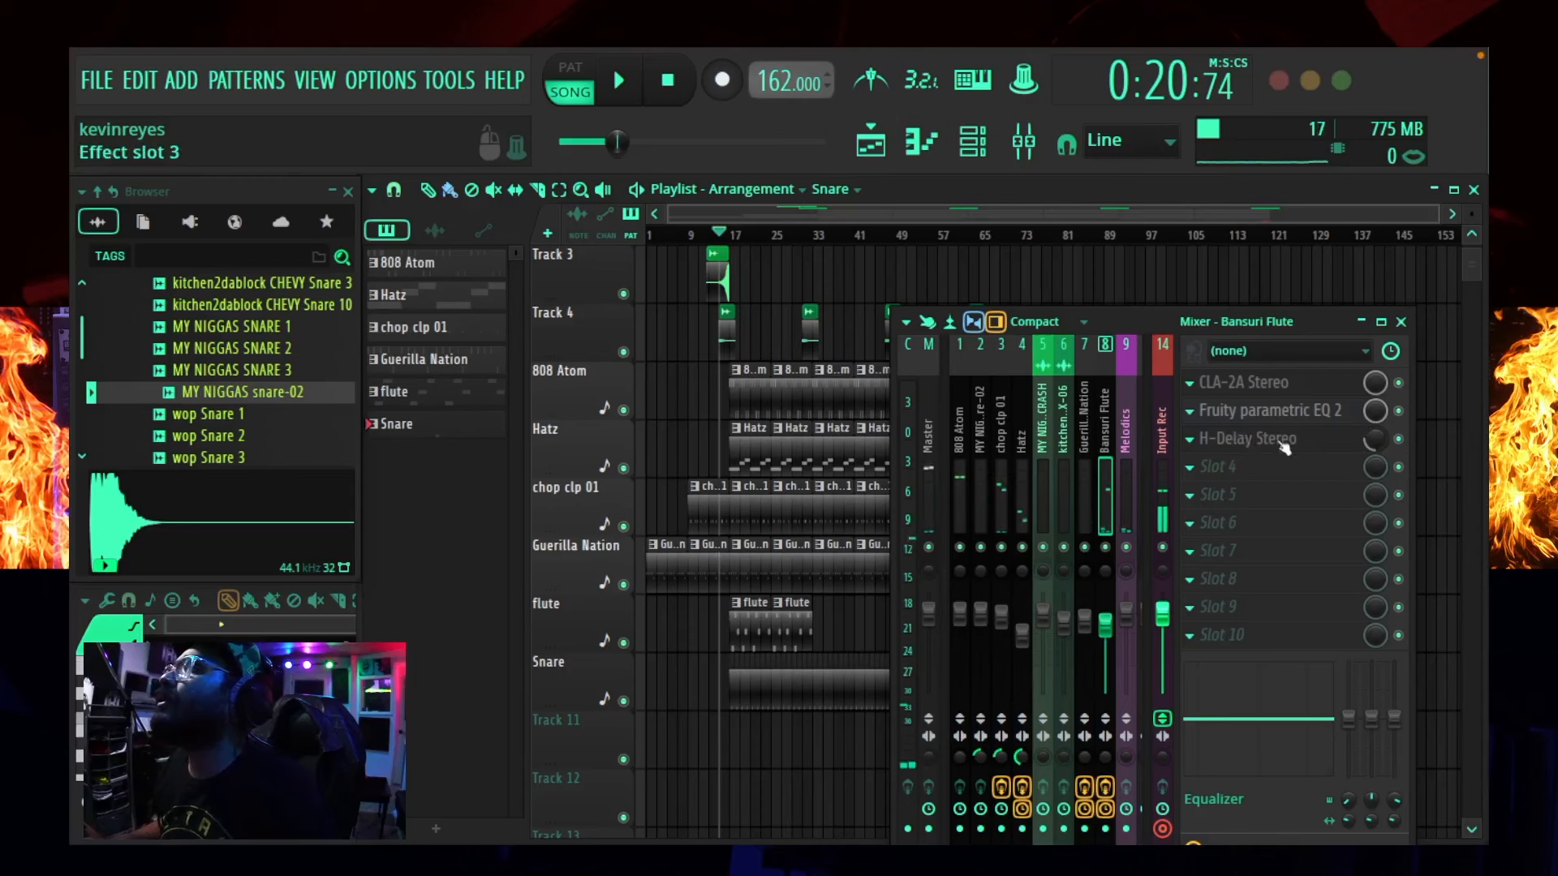
{"action": "key", "text": "space"}
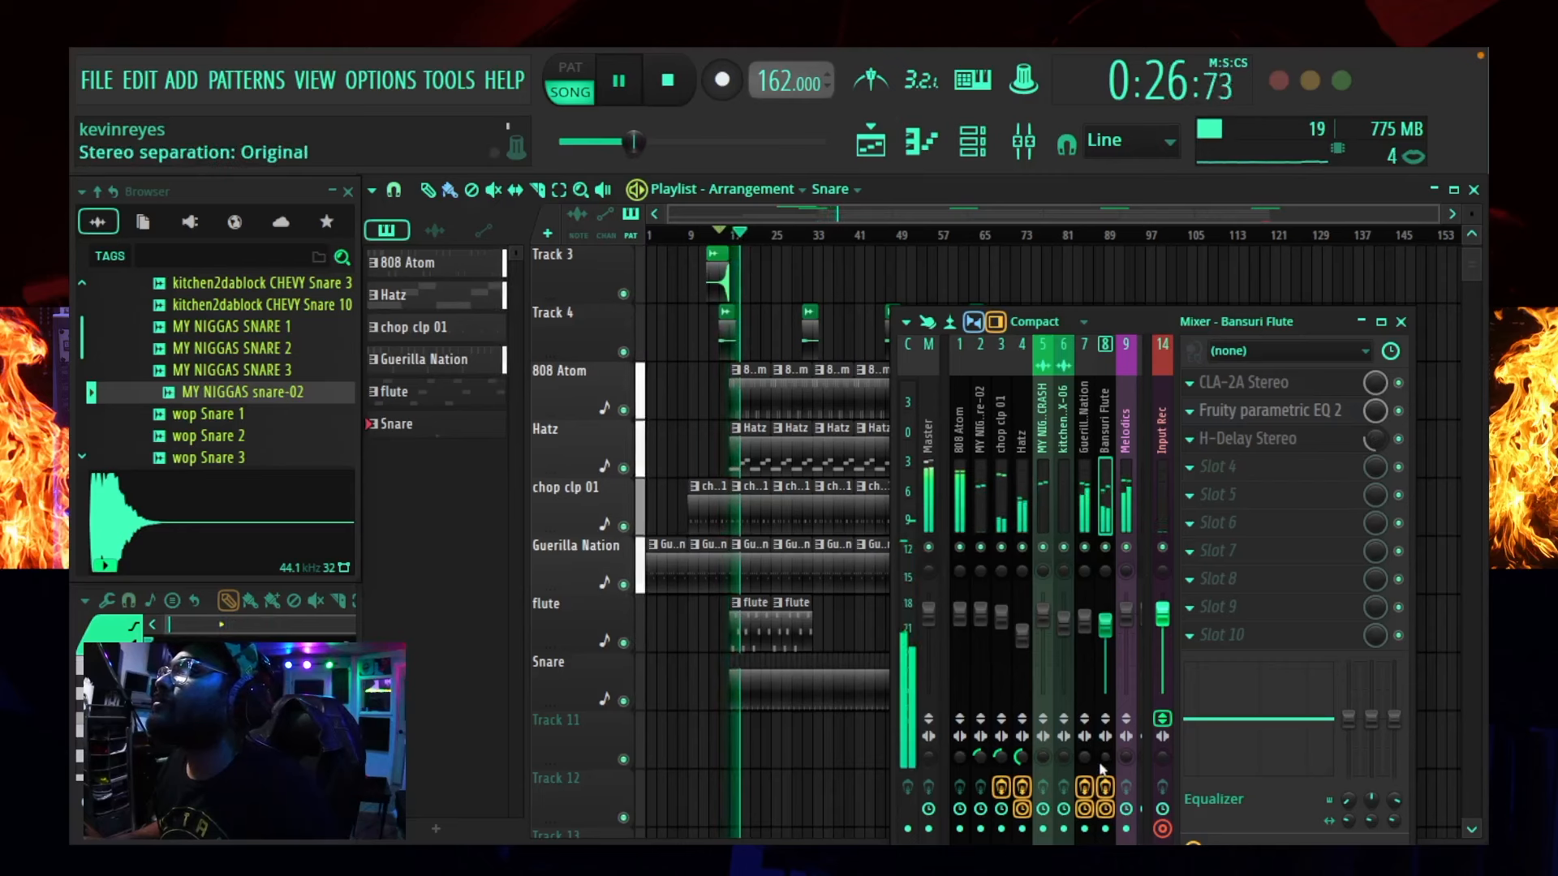
{"action": "left_click_drag", "start_coordinate": [1104, 756], "coordinate": [1103, 685]}
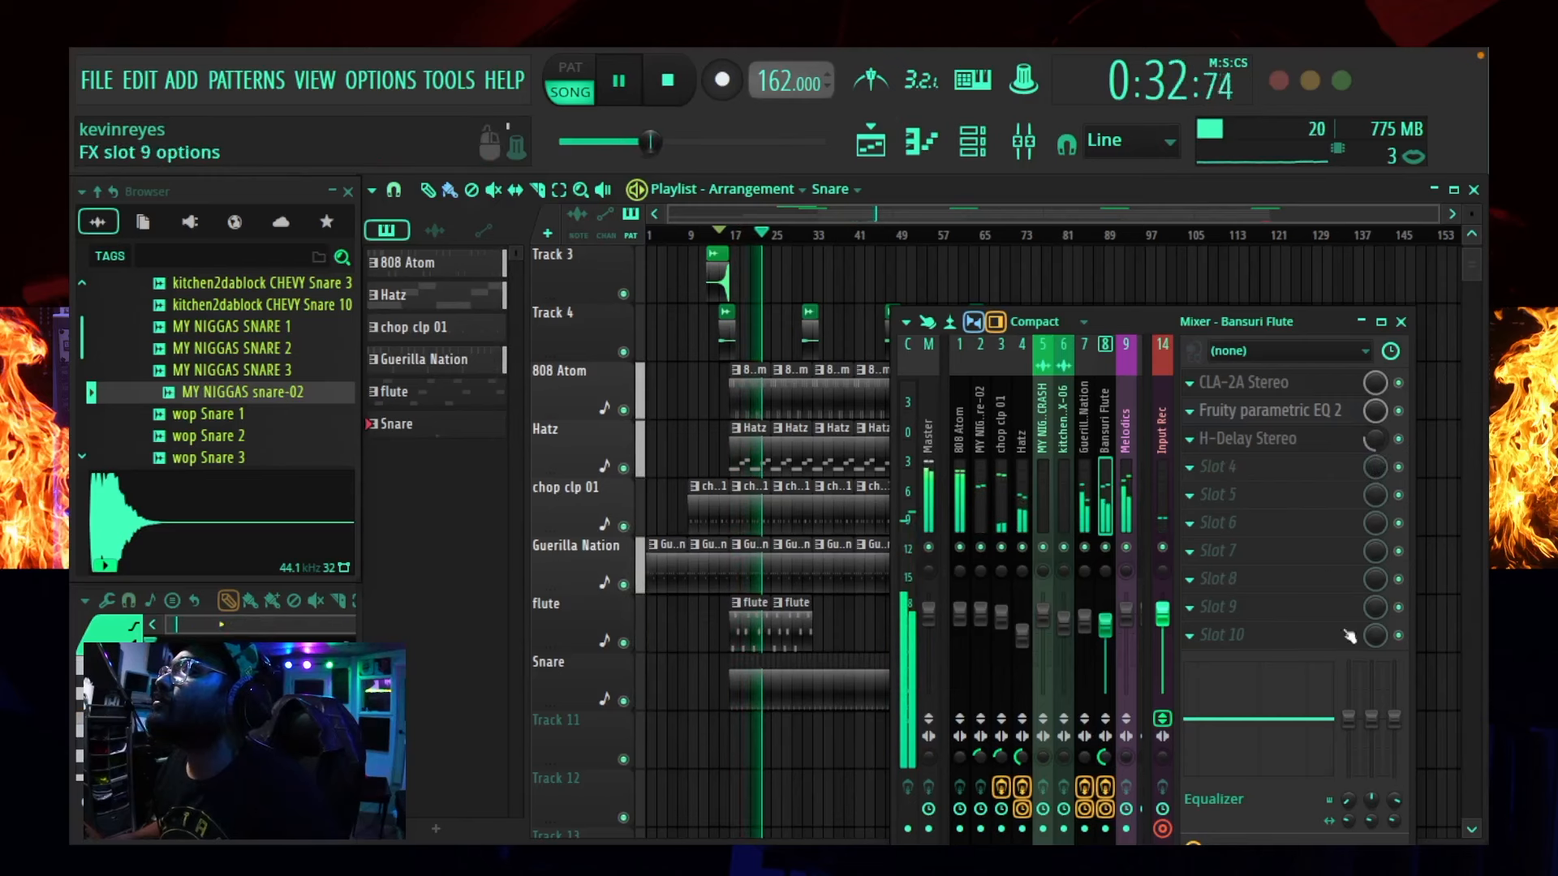
- Set the Bansuri Flute track equalizer's low band to -18 dB at 421 Hz and its high band to -18 dB at 8.0 kHz
{"action": "left_click_drag", "start_coordinate": [1349, 719], "coordinate": [1353, 780]}
{"action": "scroll", "coordinate": [1371, 800], "scroll_direction": "up", "scroll_amount": 2}
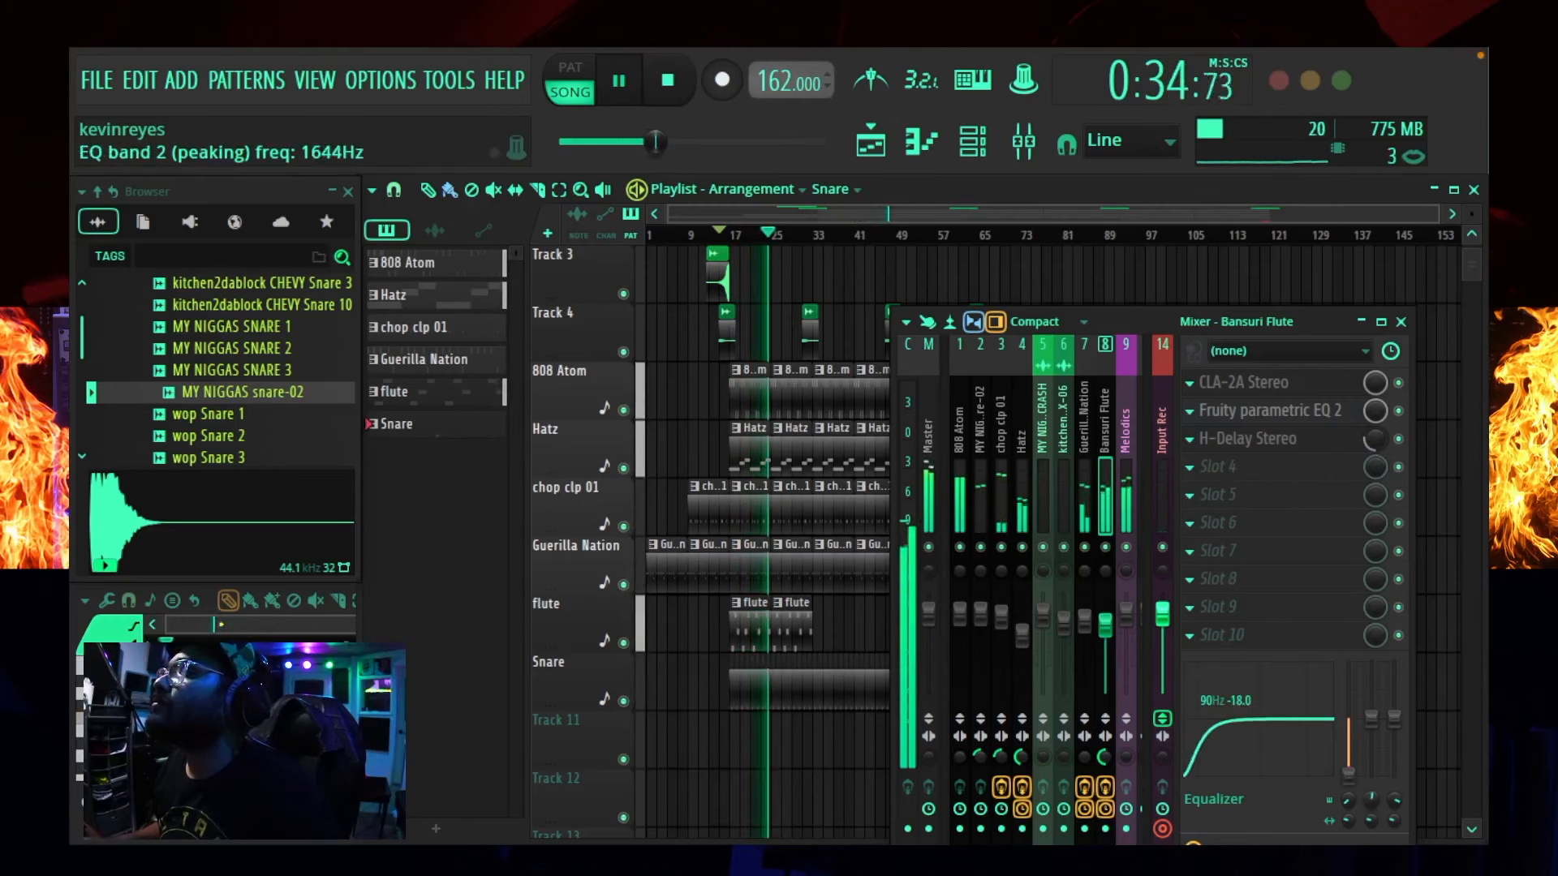
{"action": "scroll", "coordinate": [1350, 803], "scroll_direction": "up", "scroll_amount": 5}
{"action": "scroll", "coordinate": [1350, 802], "scroll_direction": "up", "scroll_amount": 4}
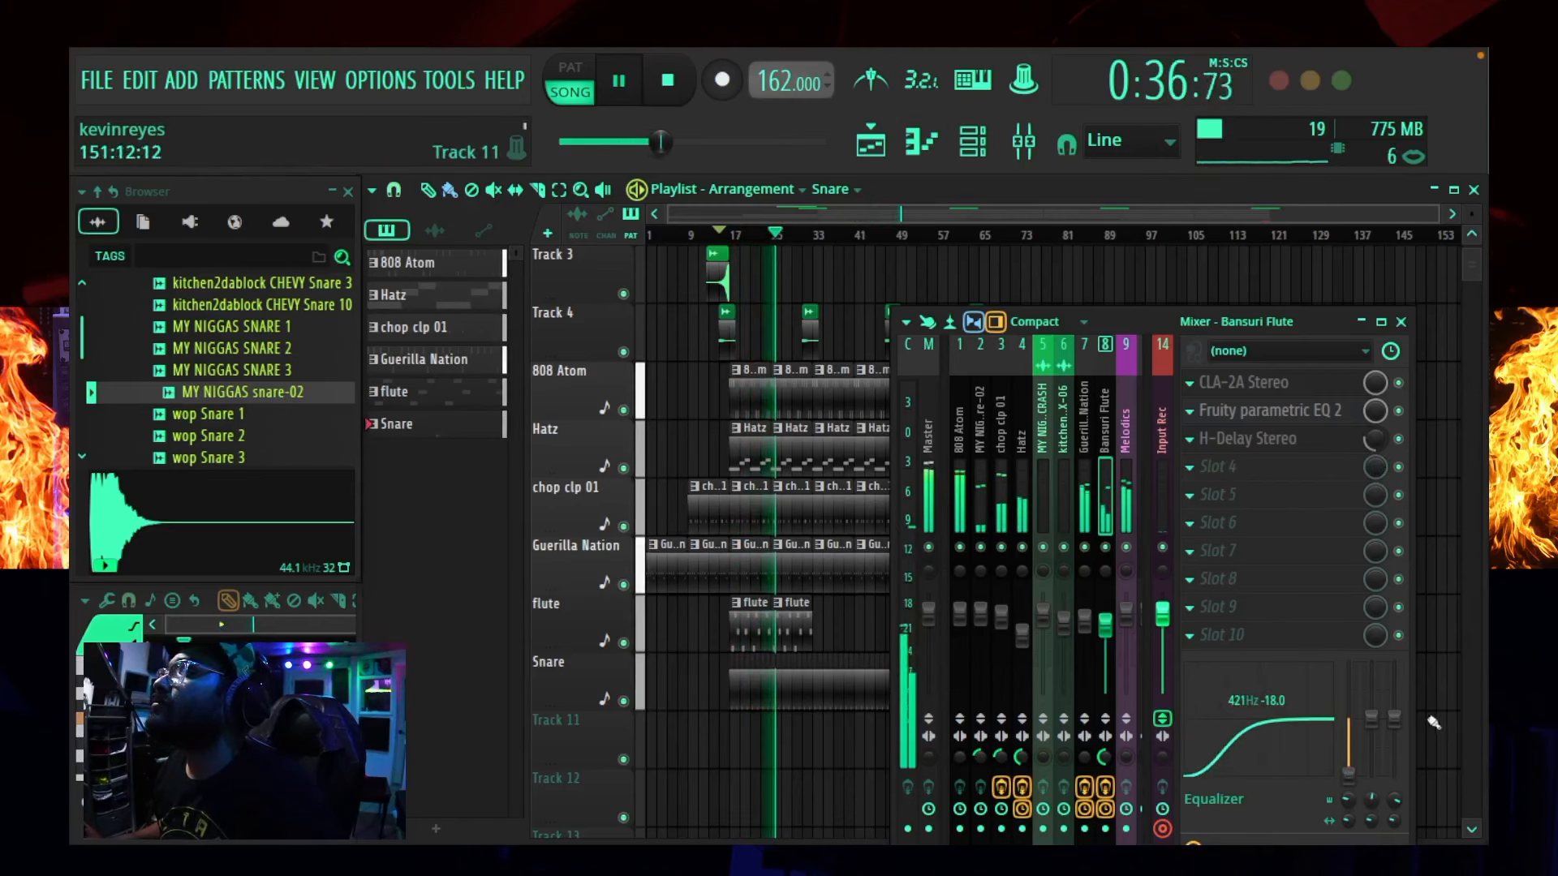
{"action": "scroll", "coordinate": [1394, 722], "scroll_direction": "down", "scroll_amount": 3}
{"action": "scroll", "coordinate": [1394, 722], "scroll_direction": "down", "scroll_amount": 6}
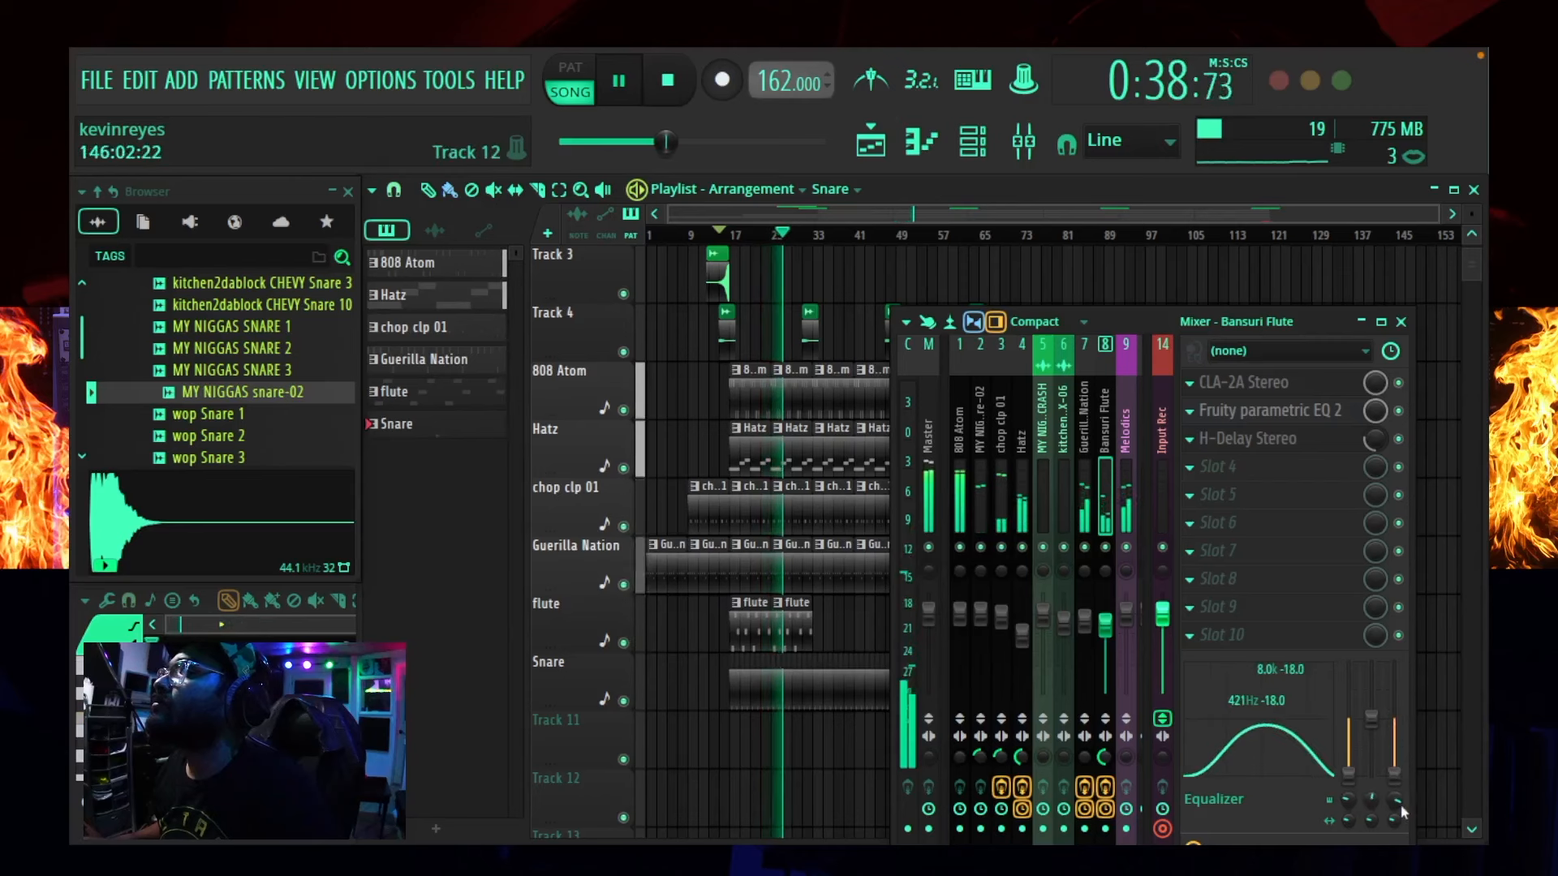
- Boost the Bansuri Flute track equalizer's middle band to 5.6 dB at 2.2 kHz
{"action": "left_click_drag", "start_coordinate": [1374, 719], "coordinate": [1375, 701]}
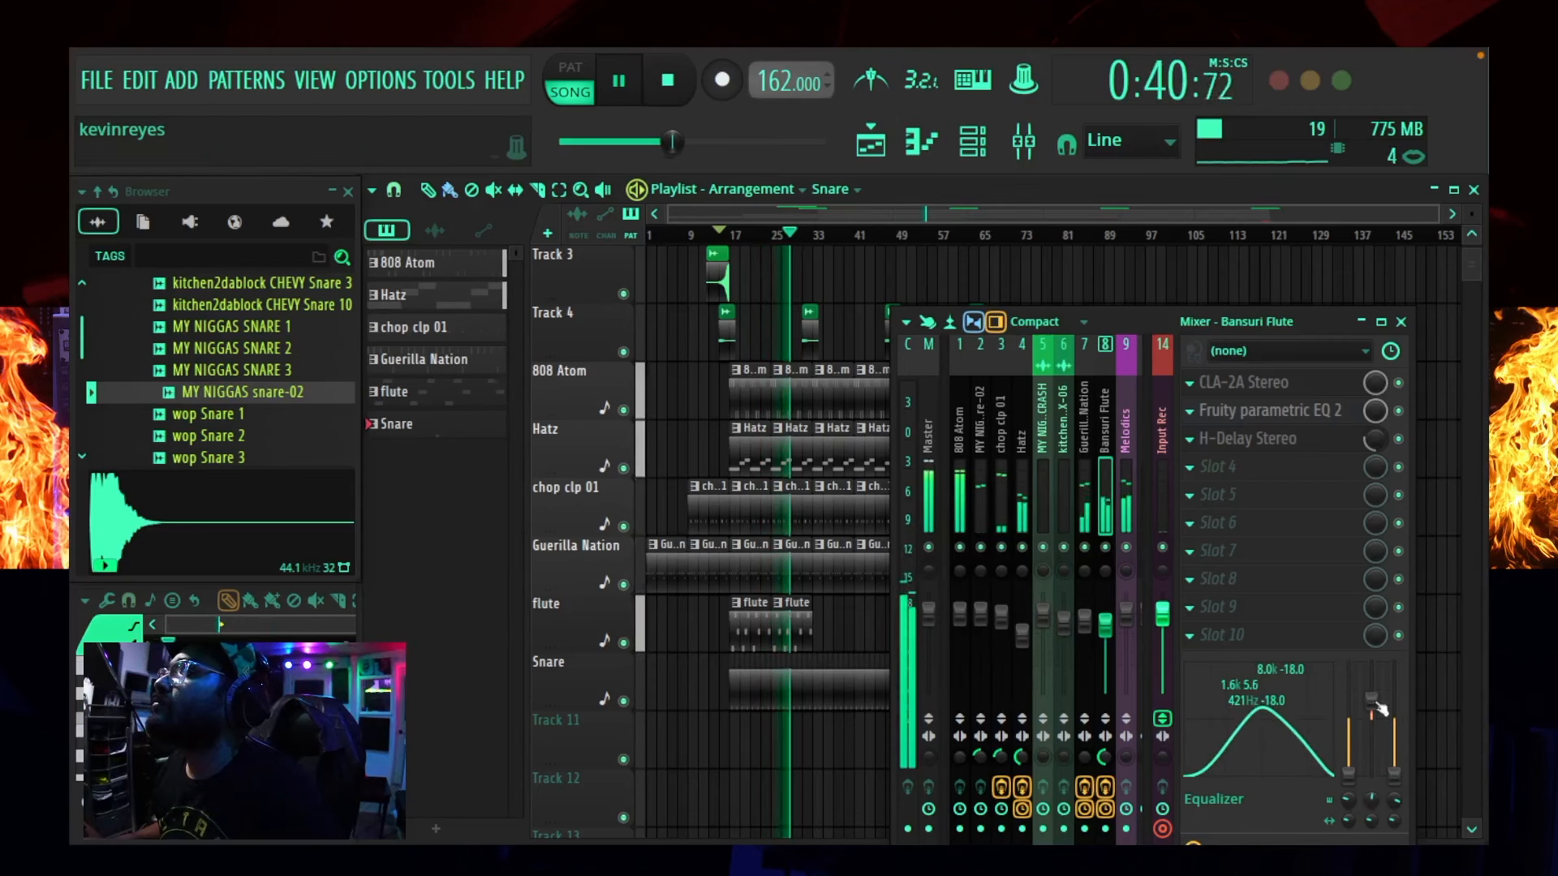
{"action": "left_click_drag", "start_coordinate": [1371, 801], "coordinate": [1371, 789]}
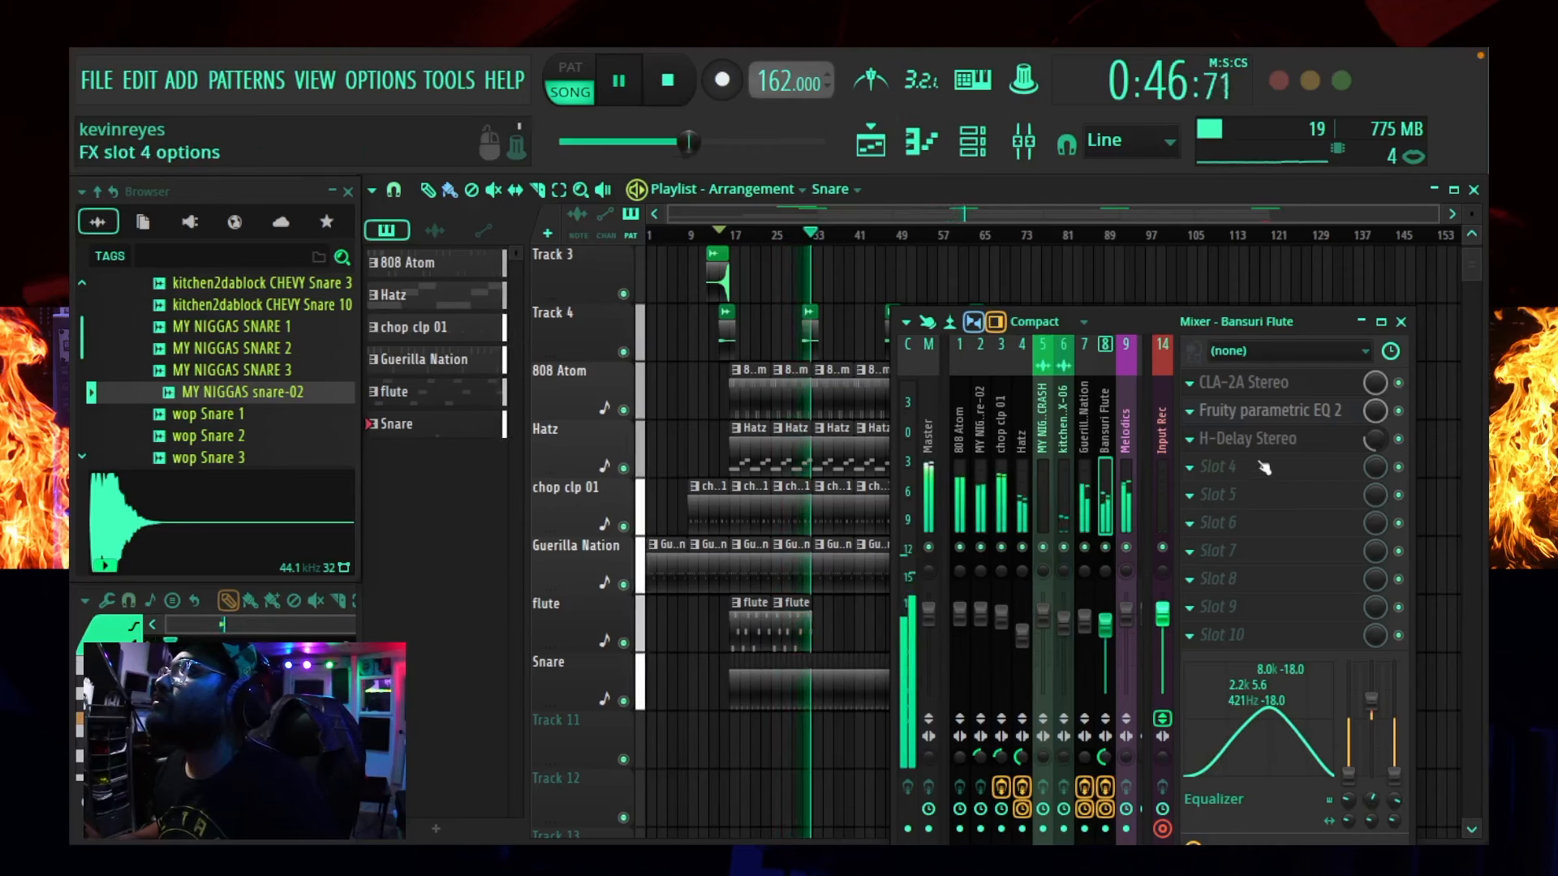
- Load Kramer PIE Stereo on the Melodics mixer track and adjust its threshold and decay (2 x100ms) during playback
{"action": "left_click", "coordinate": [1127, 430]}
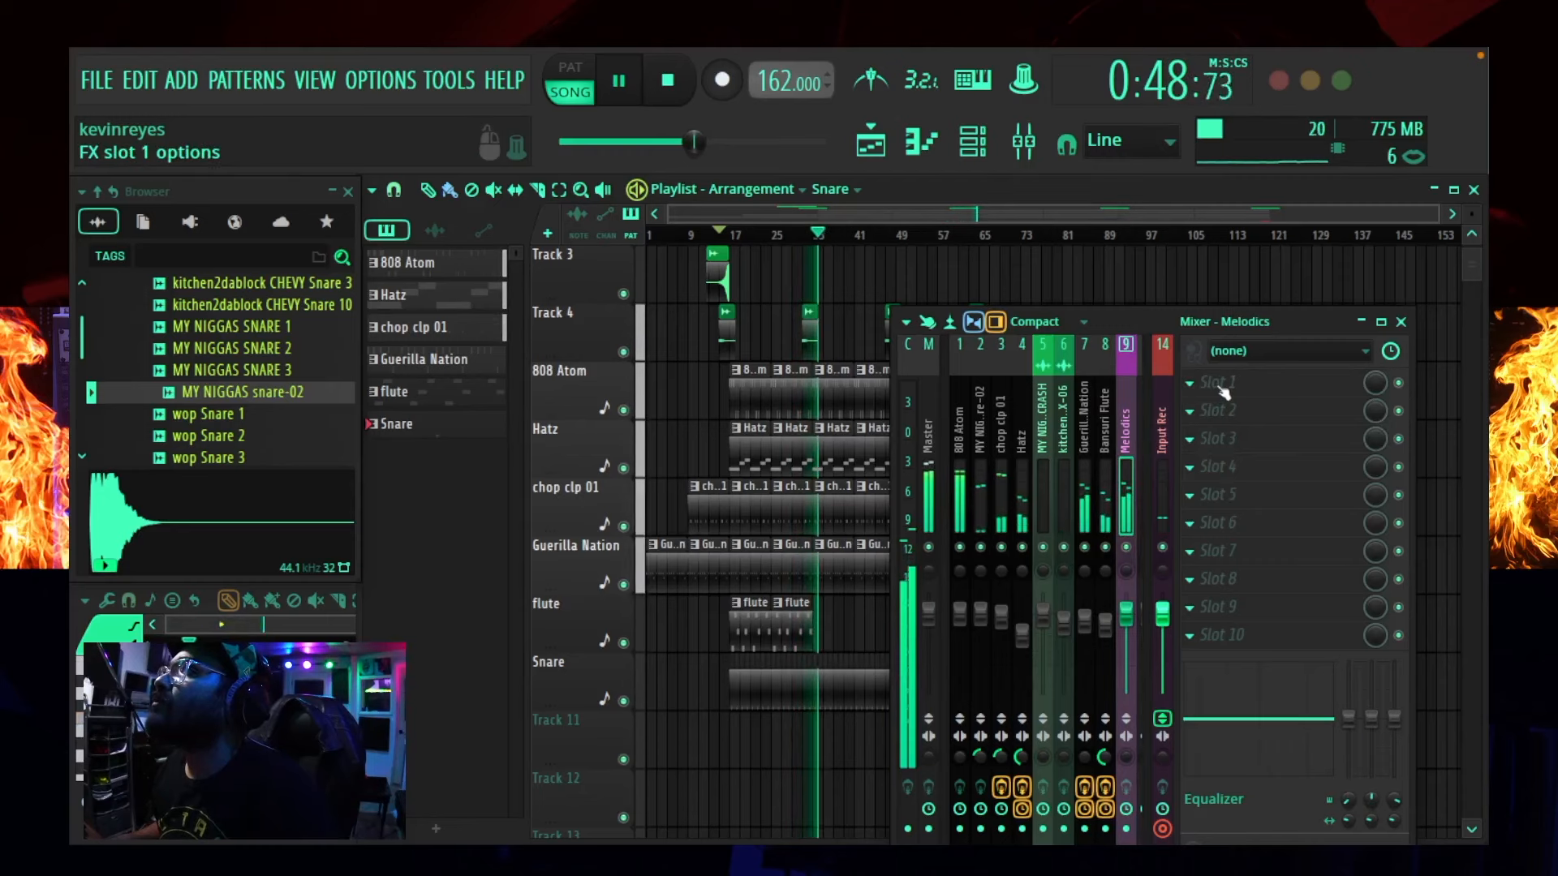
{"action": "key", "text": "space"}
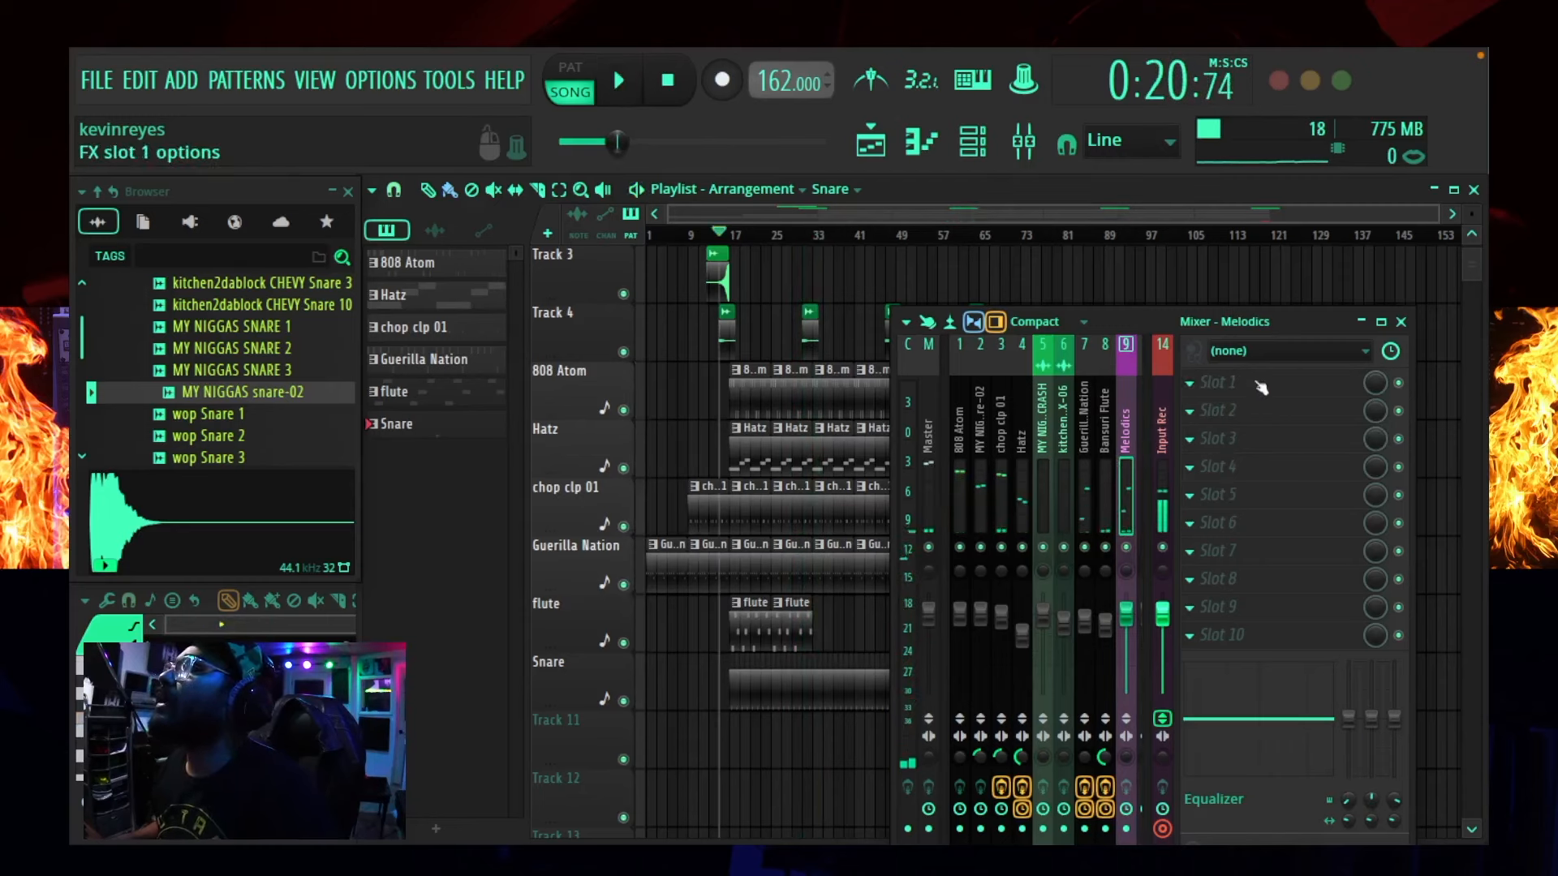
{"action": "left_click", "coordinate": [1259, 384]}
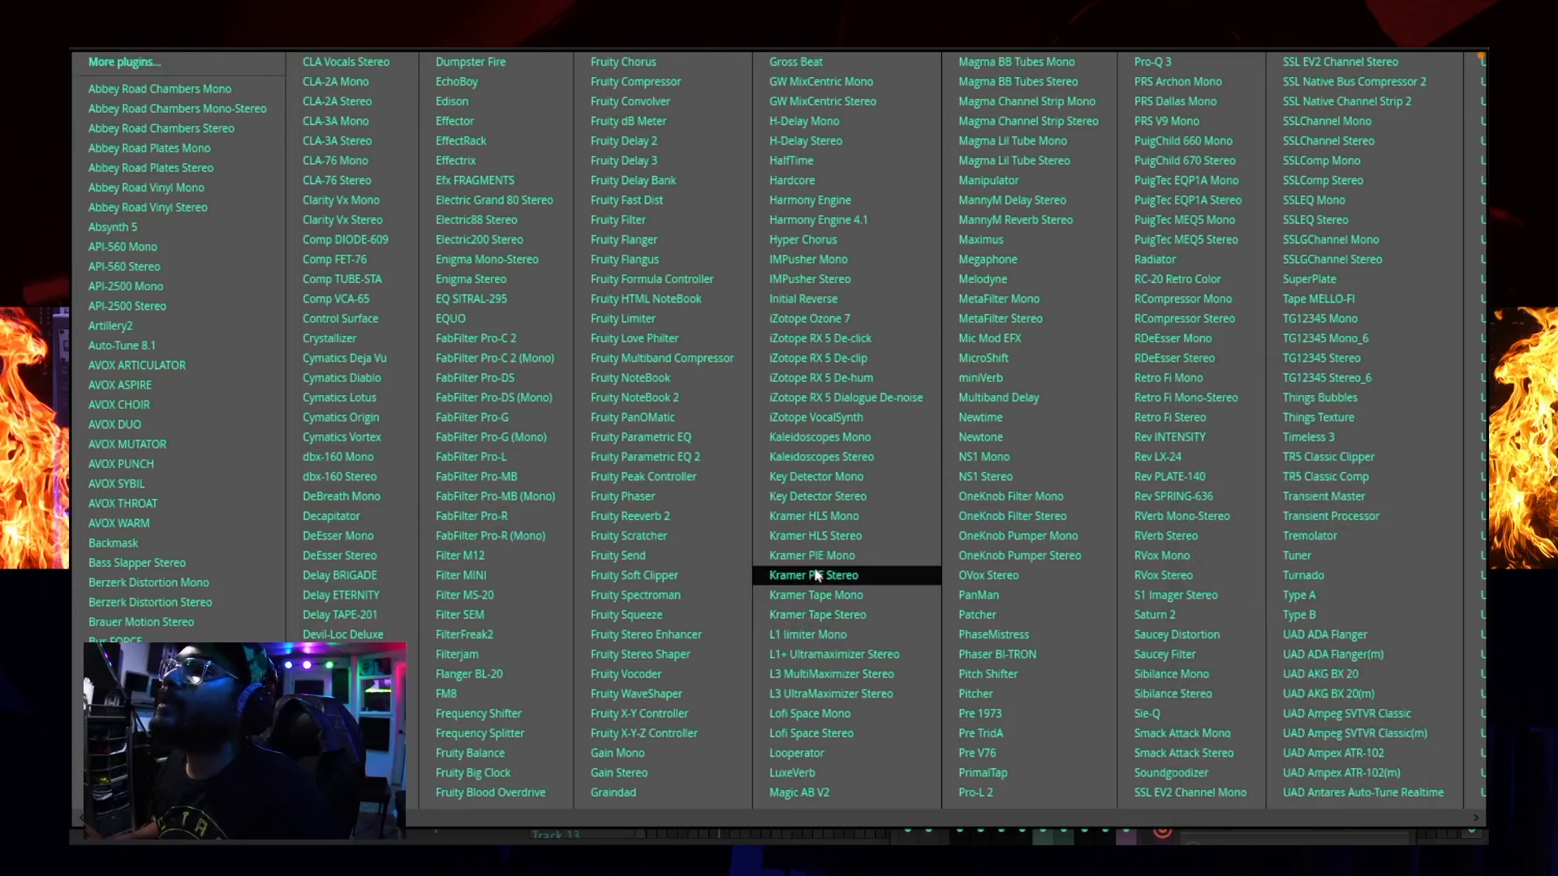
{"action": "left_click", "coordinate": [861, 571]}
{"action": "key", "text": "space"}
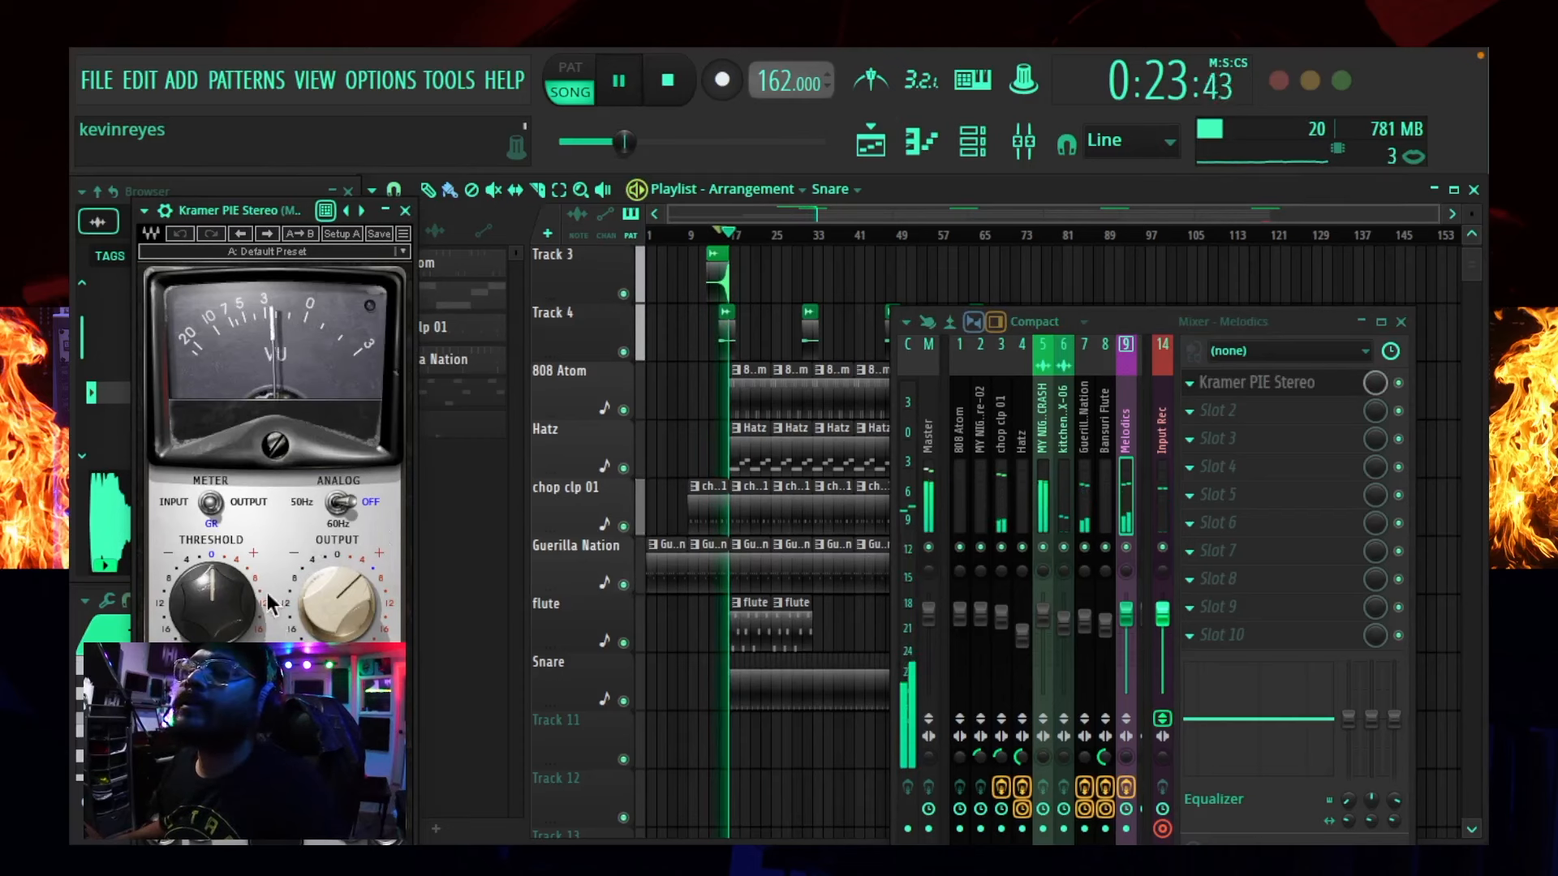
{"action": "left_click_drag", "start_coordinate": [204, 602], "coordinate": [205, 591]}
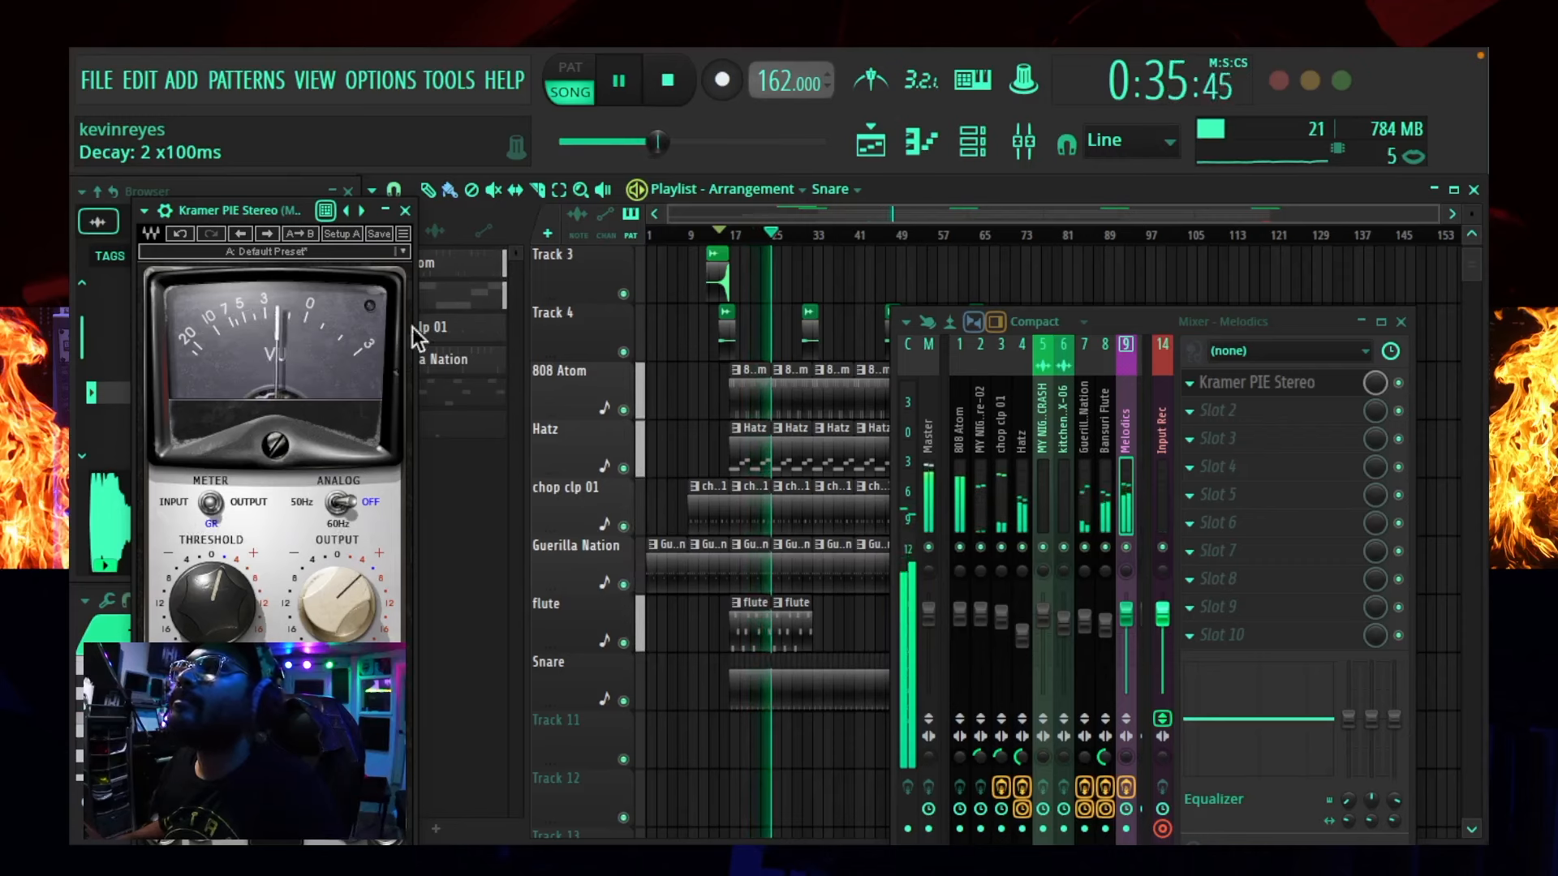
{"action": "left_click", "coordinate": [406, 211]}
{"action": "key", "text": "space"}
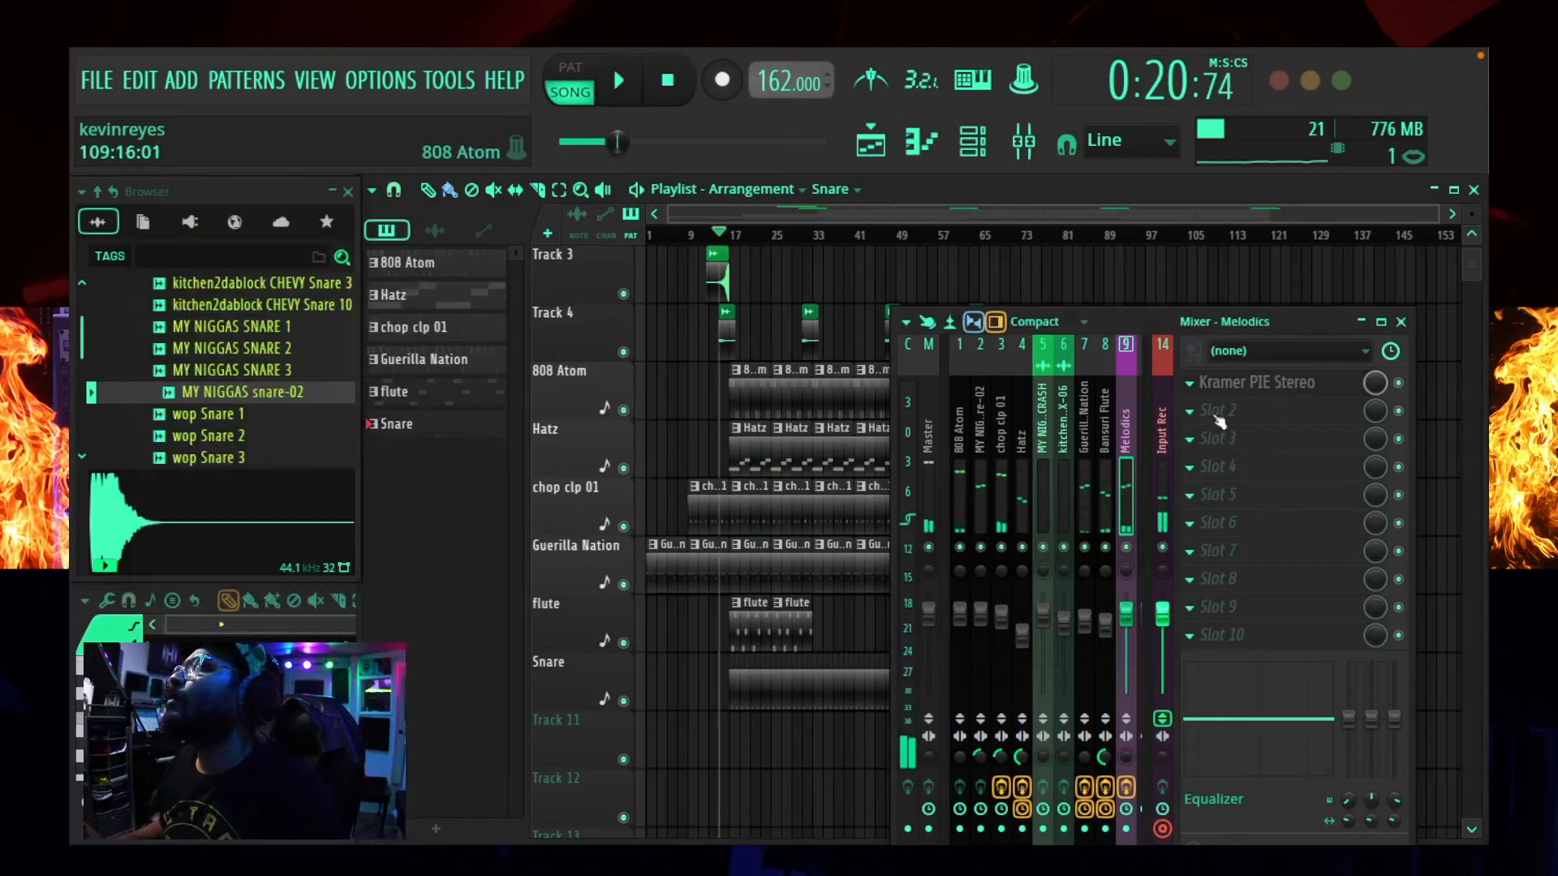
- Add Fruity Parametric EQ 2 to the Melodics track and cut the lows by pulling band 1 down near the minimum at about 200 Hz
{"action": "left_click", "coordinate": [1189, 382]}
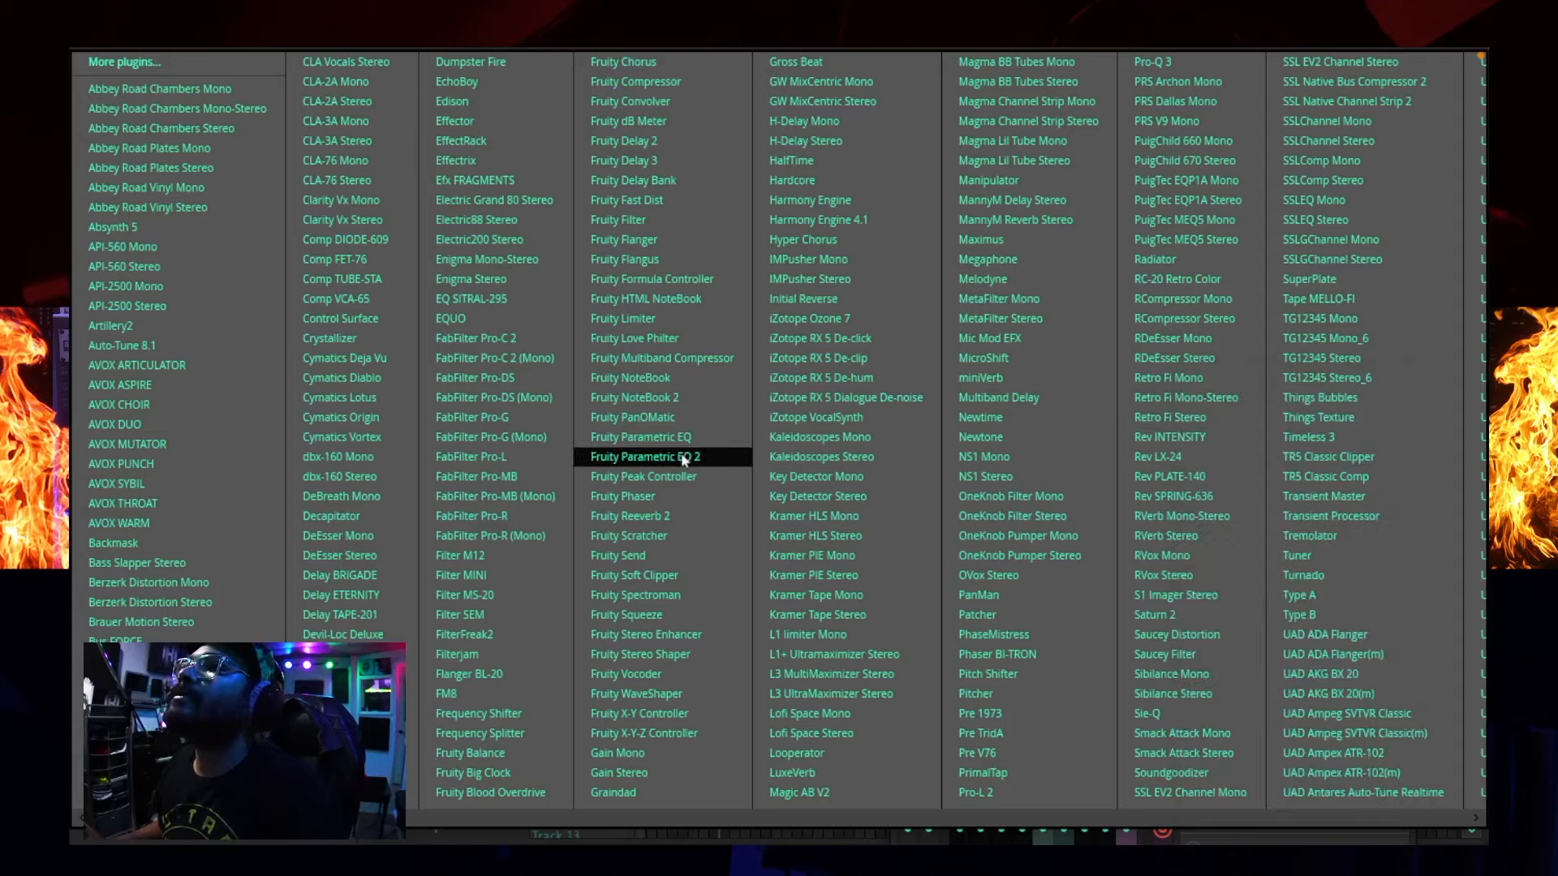
{"action": "left_click", "coordinate": [645, 457]}
{"action": "left_click_drag", "start_coordinate": [664, 364], "coordinate": [909, 303]}
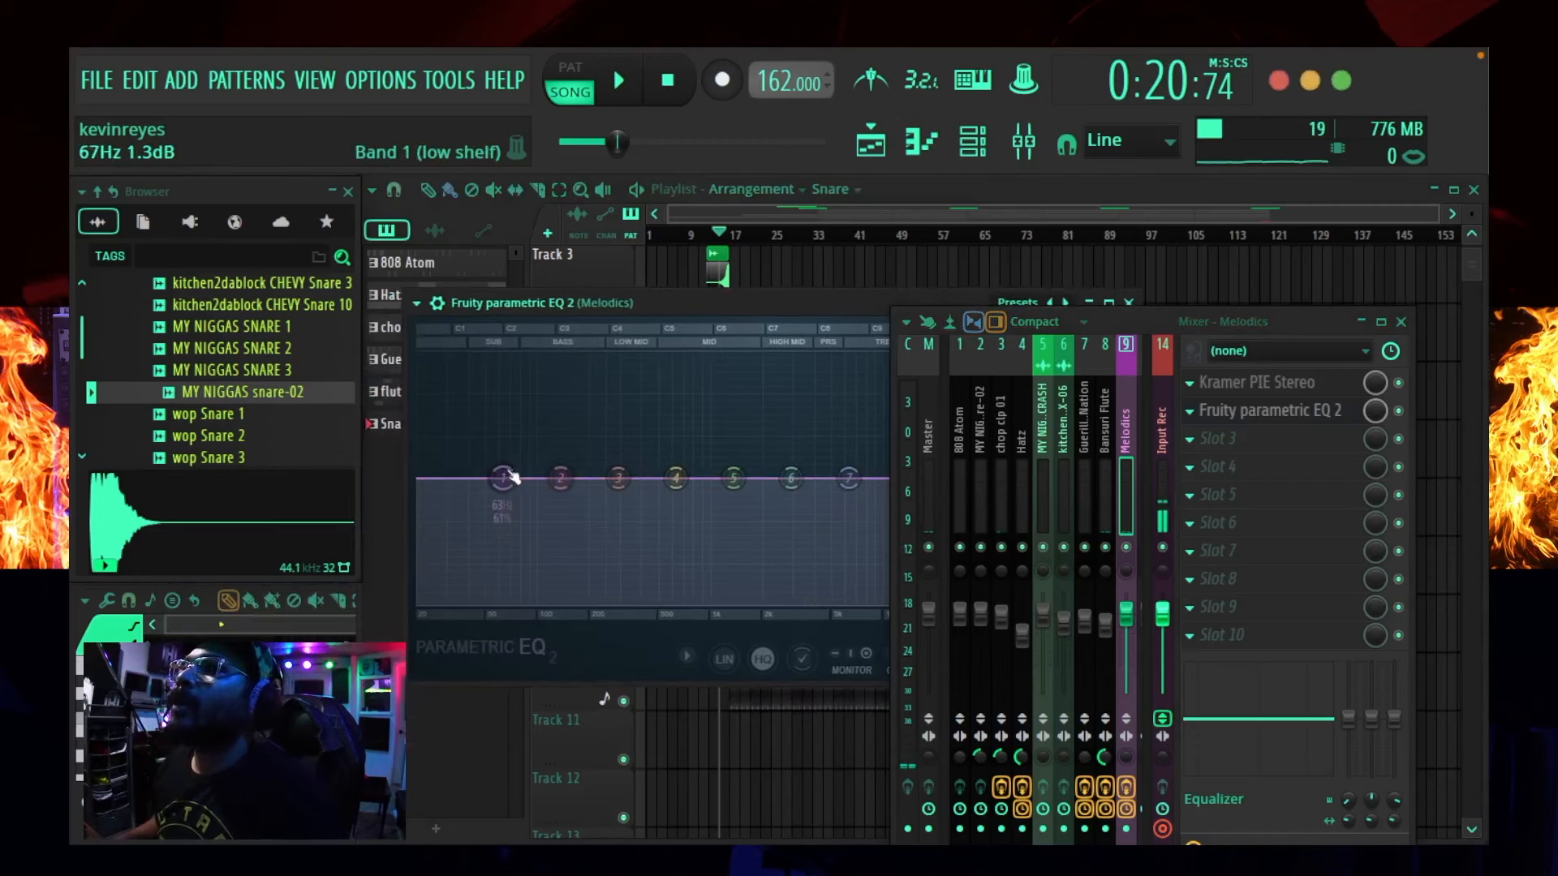
{"action": "left_click_drag", "start_coordinate": [512, 478], "coordinate": [604, 601]}
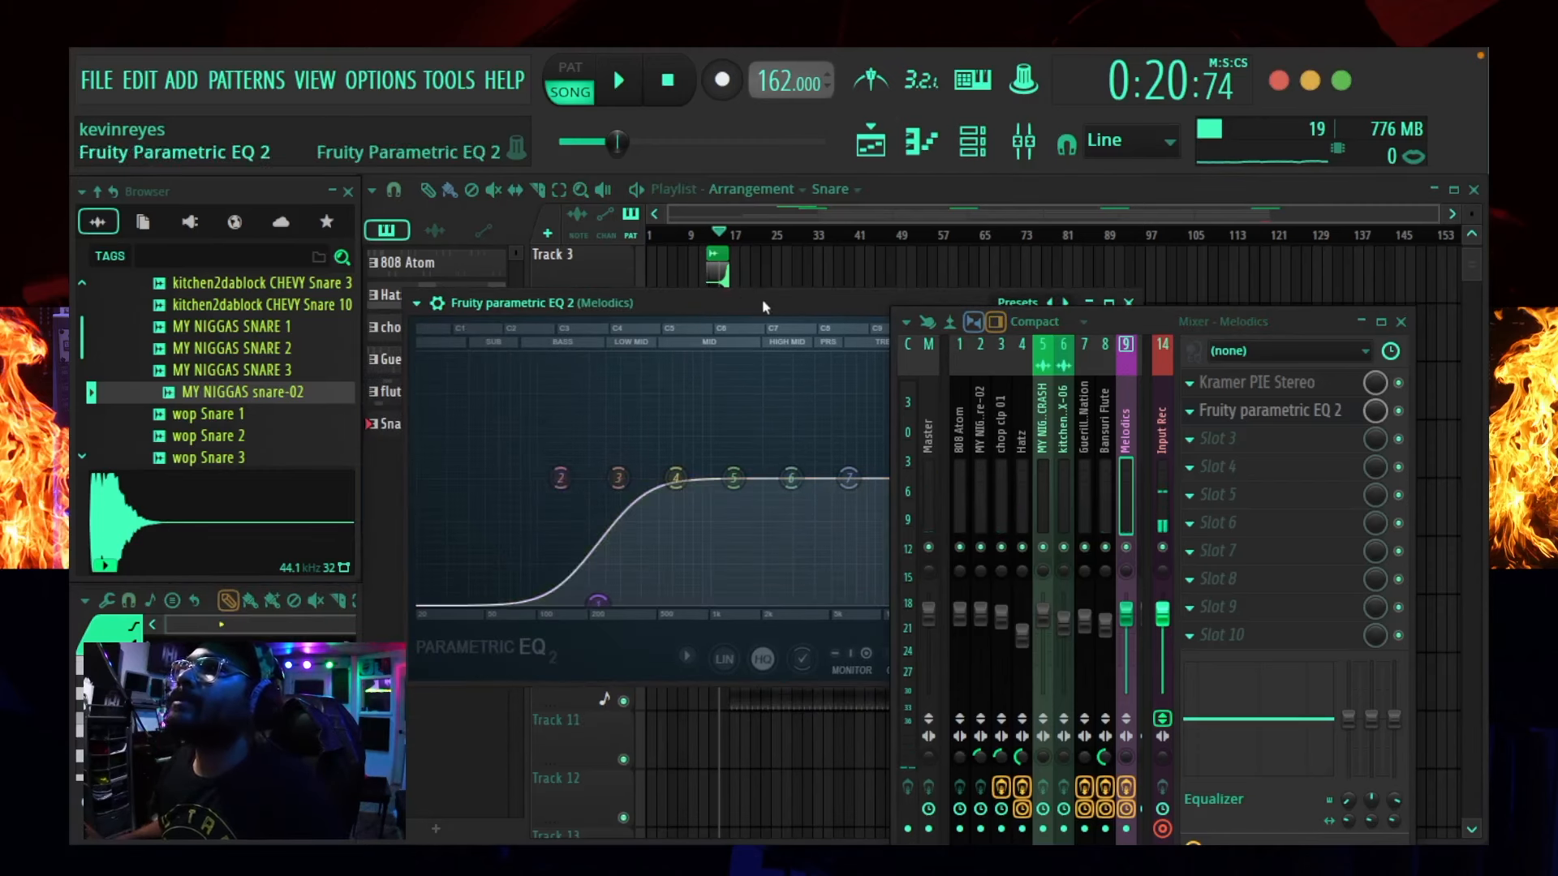
{"action": "left_click_drag", "start_coordinate": [762, 299], "coordinate": [659, 246]}
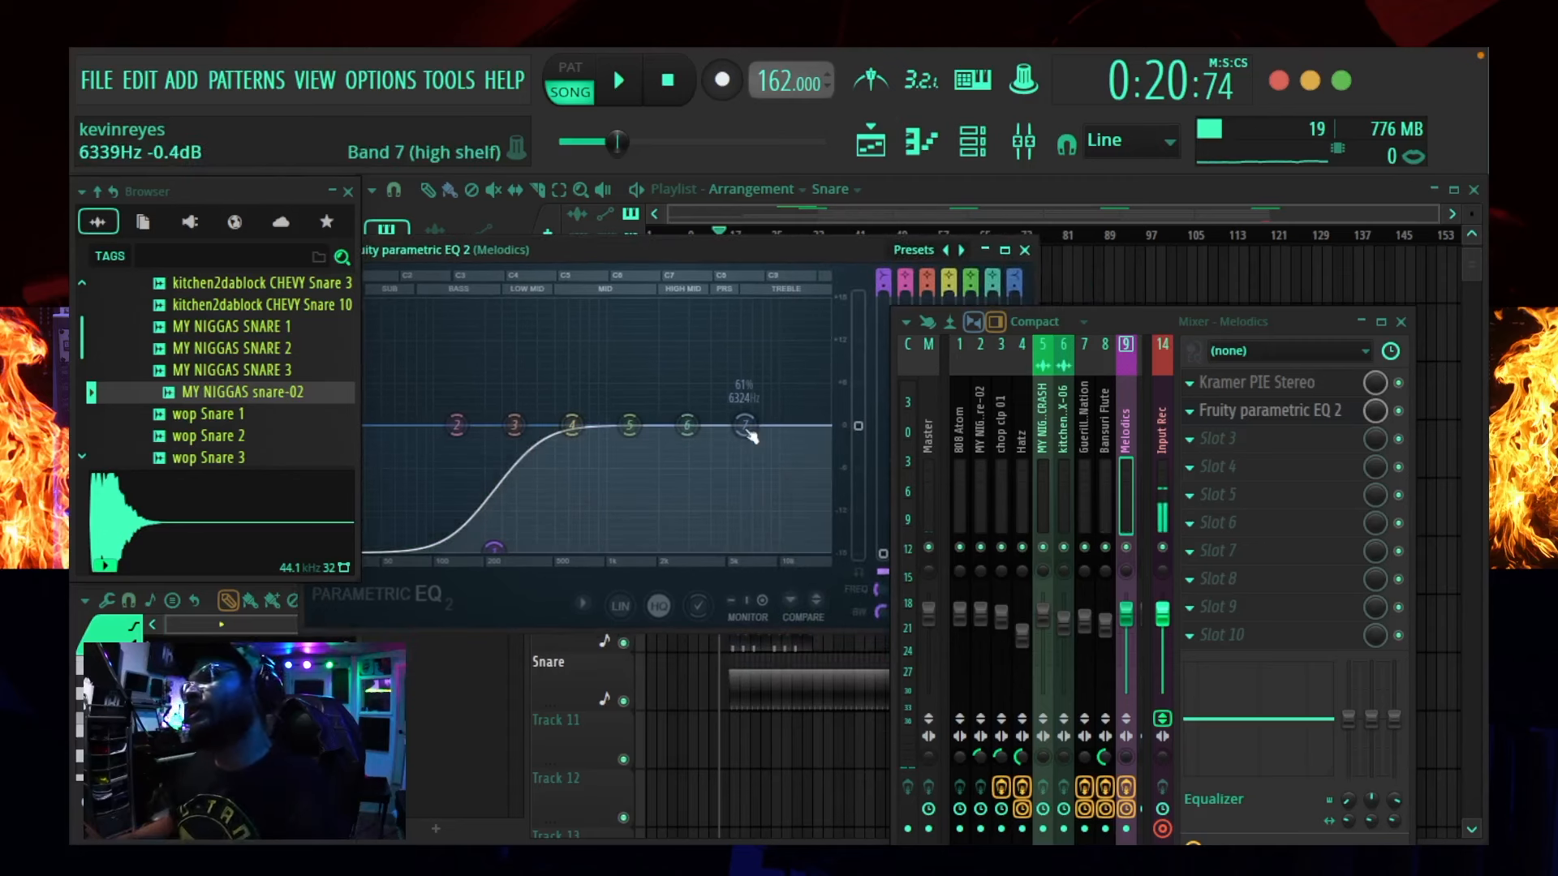
- Play the song, dip band 5 of the Melodics equalizer by about 3 dB and adjust its bandwidth
{"action": "key", "text": "space"}
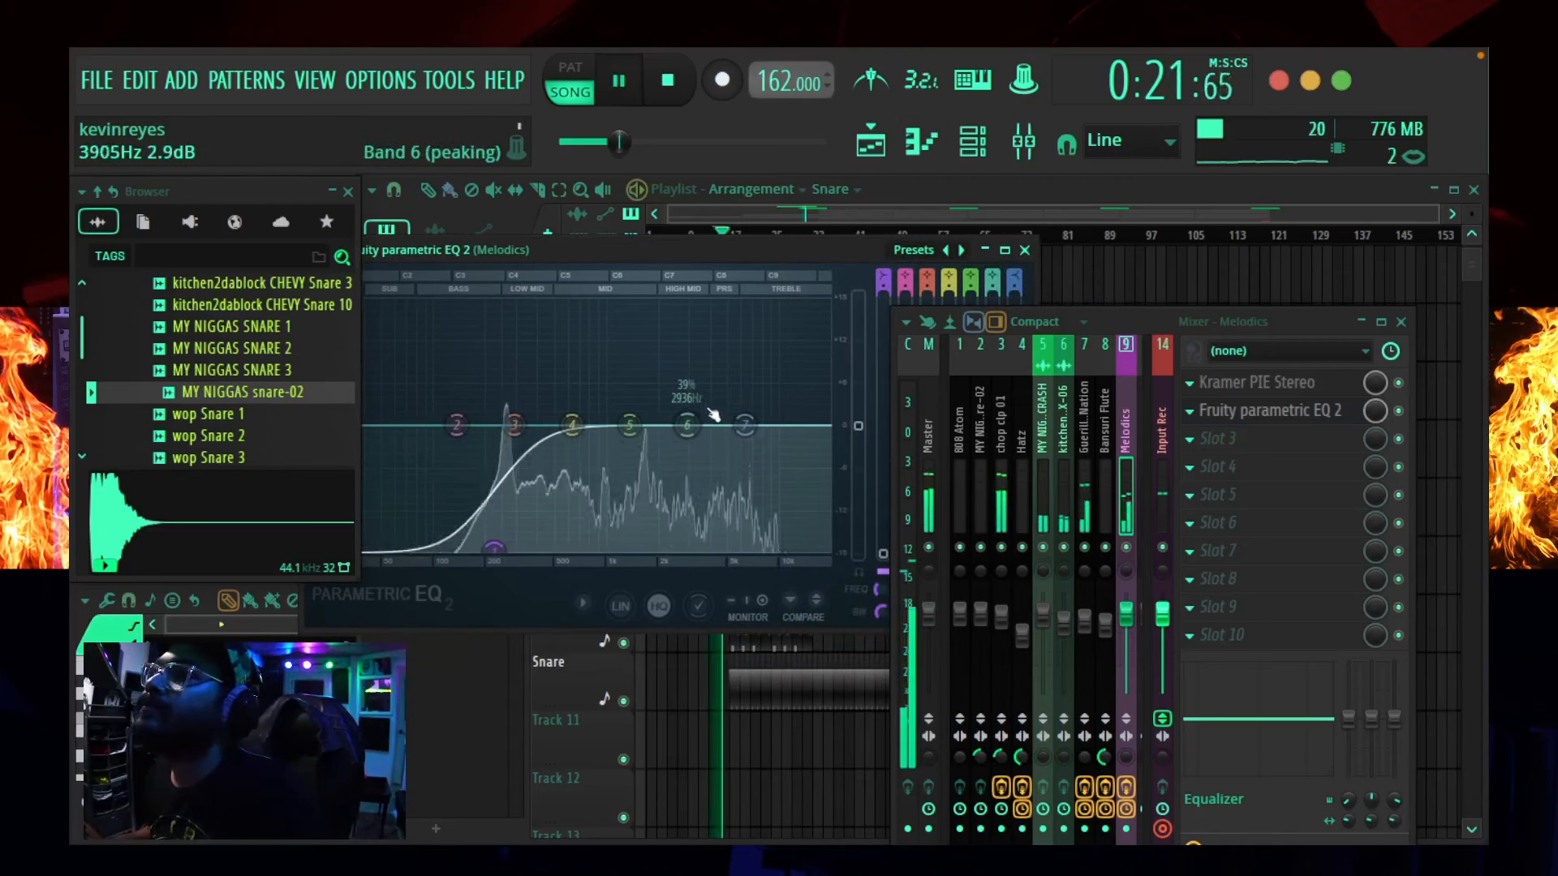
{"action": "left_click_drag", "start_coordinate": [645, 439], "coordinate": [644, 446]}
{"action": "scroll", "coordinate": [649, 455], "scroll_direction": "down", "scroll_amount": 2}
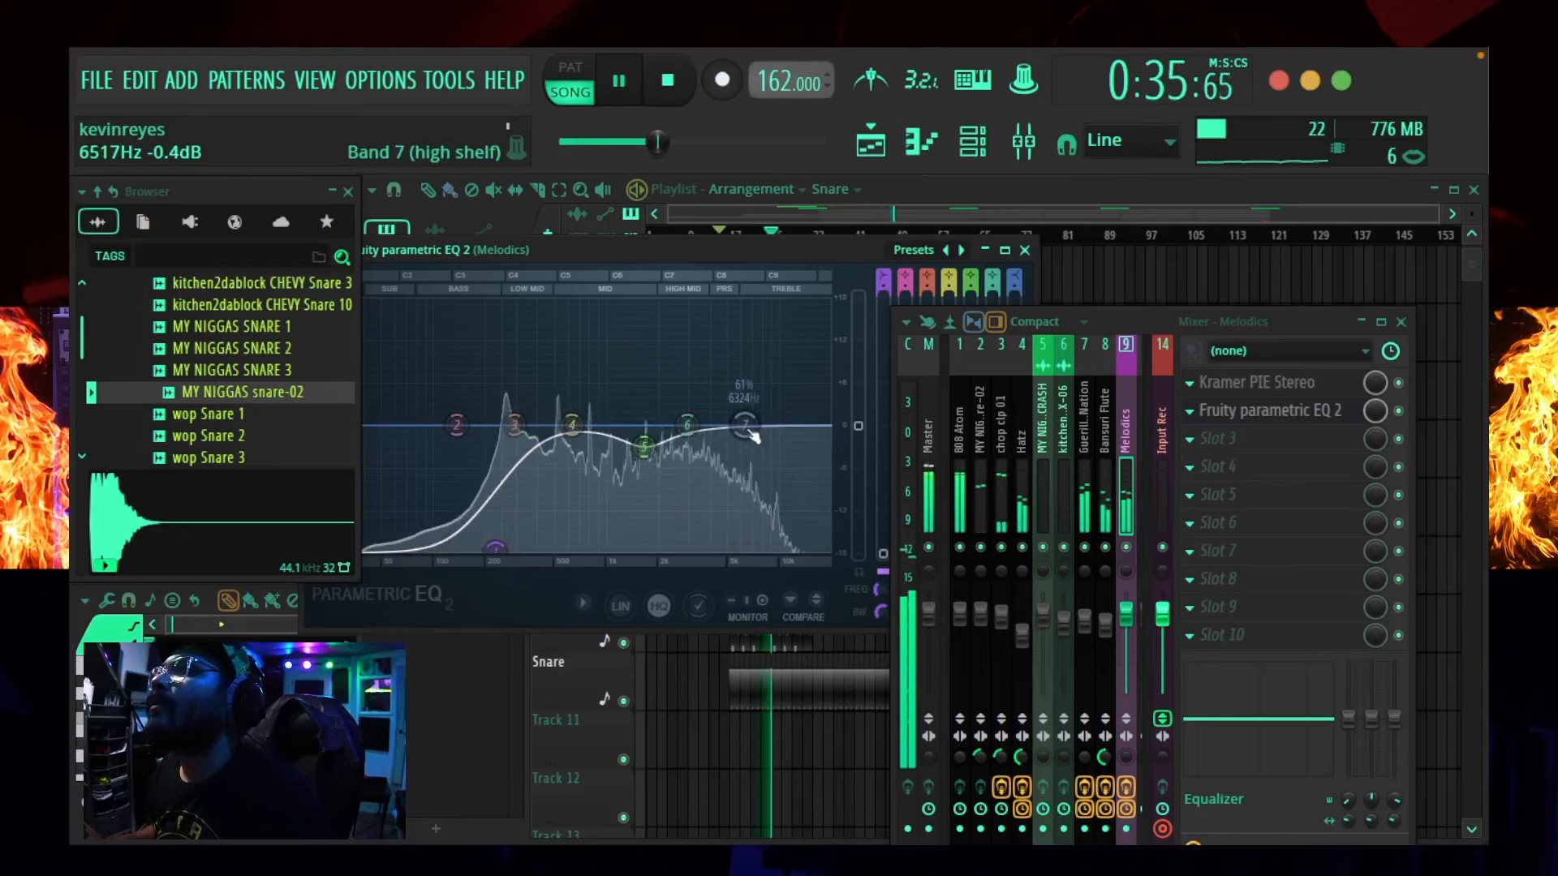
- Set the Hatz track equalizer to -18 dB at 2.8 kHz, -2.3 dB at 1.5 kHz and 2.3 dB at 16 kHz, and close the mixer
{"action": "left_click", "coordinate": [1020, 438]}
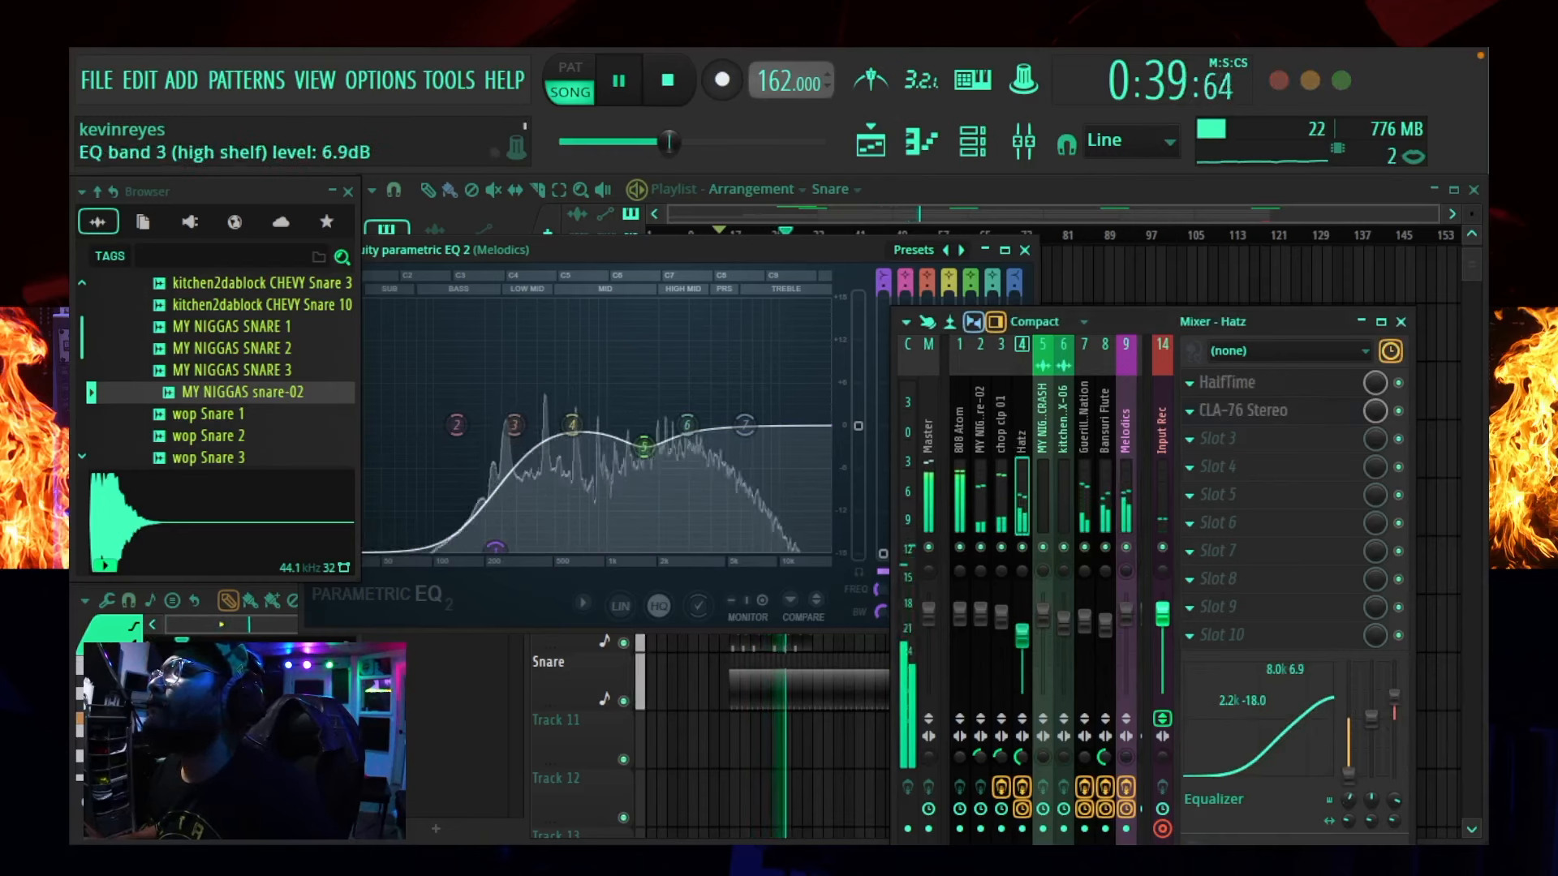
{"action": "left_click_drag", "start_coordinate": [1394, 800], "coordinate": [1394, 780]}
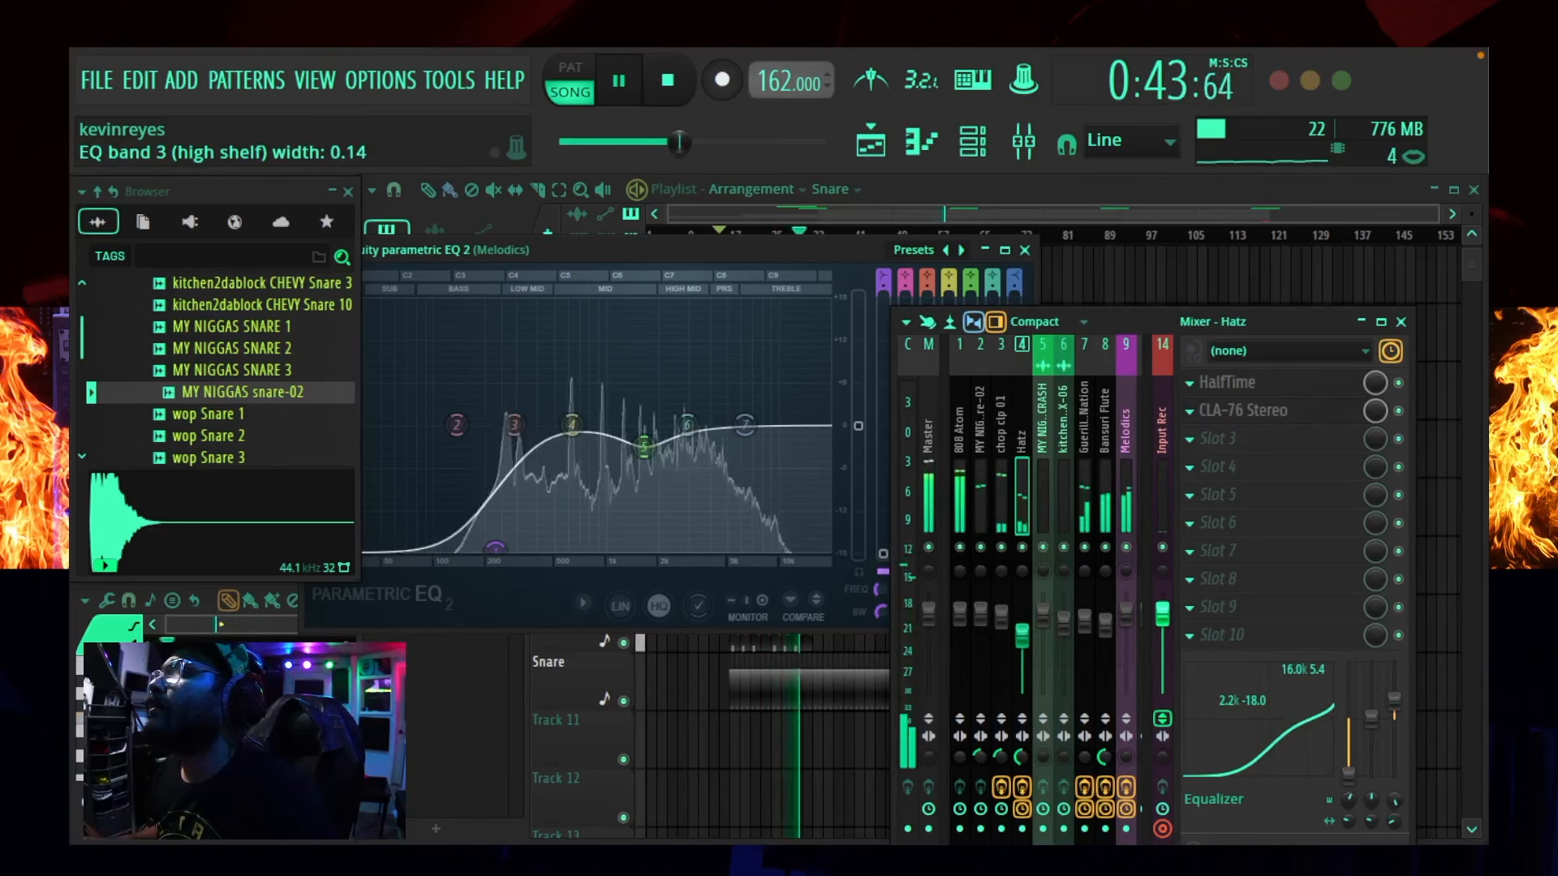
{"action": "left_click_drag", "start_coordinate": [1394, 821], "coordinate": [1394, 823]}
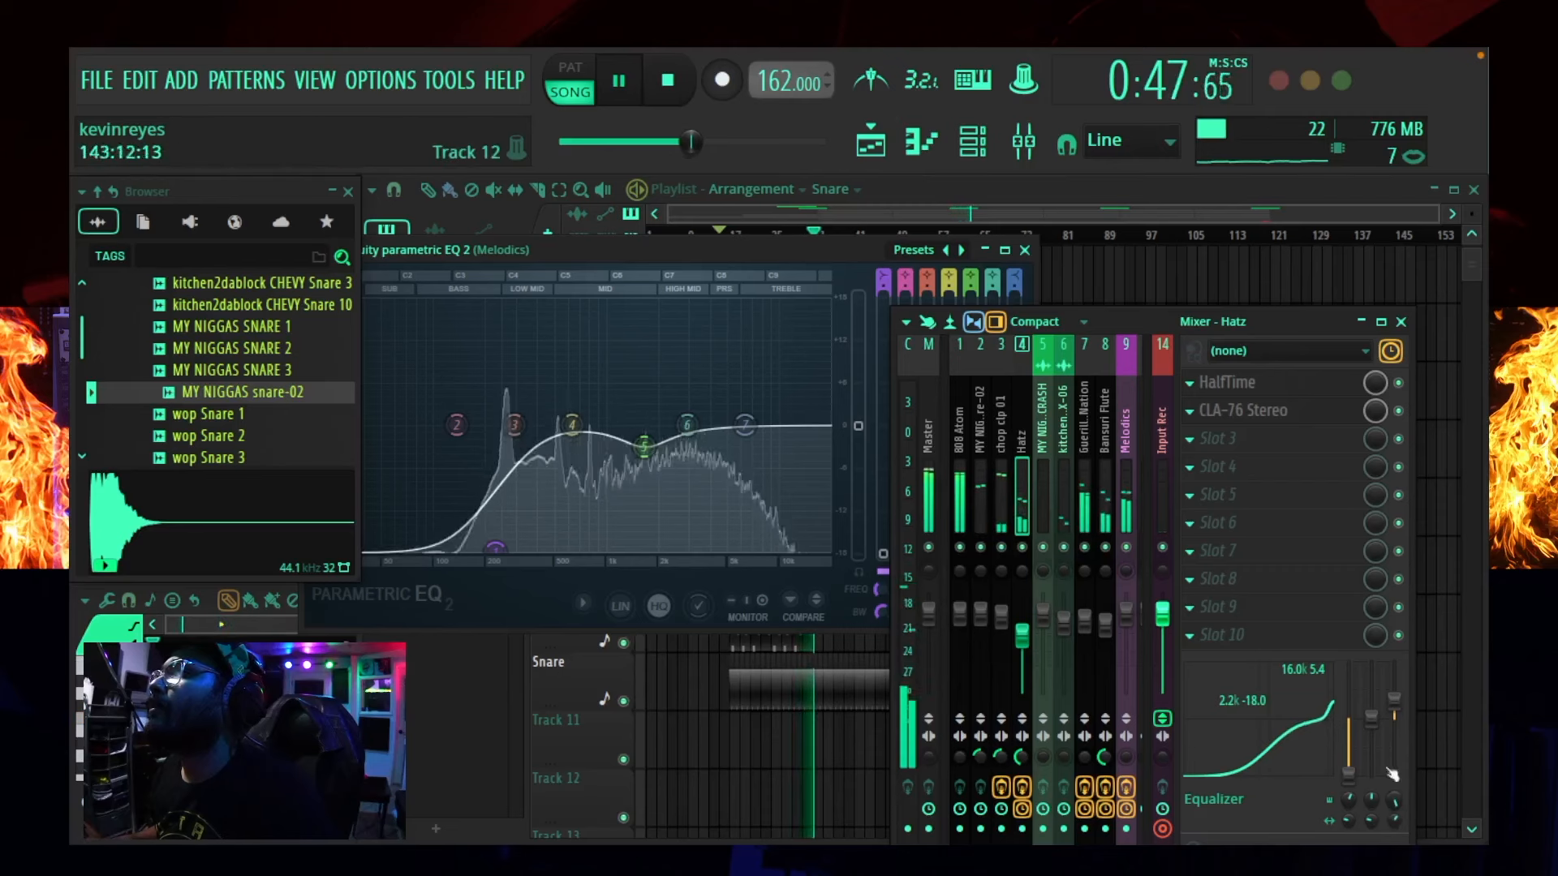
{"action": "left_click_drag", "start_coordinate": [1371, 716], "coordinate": [1394, 707]}
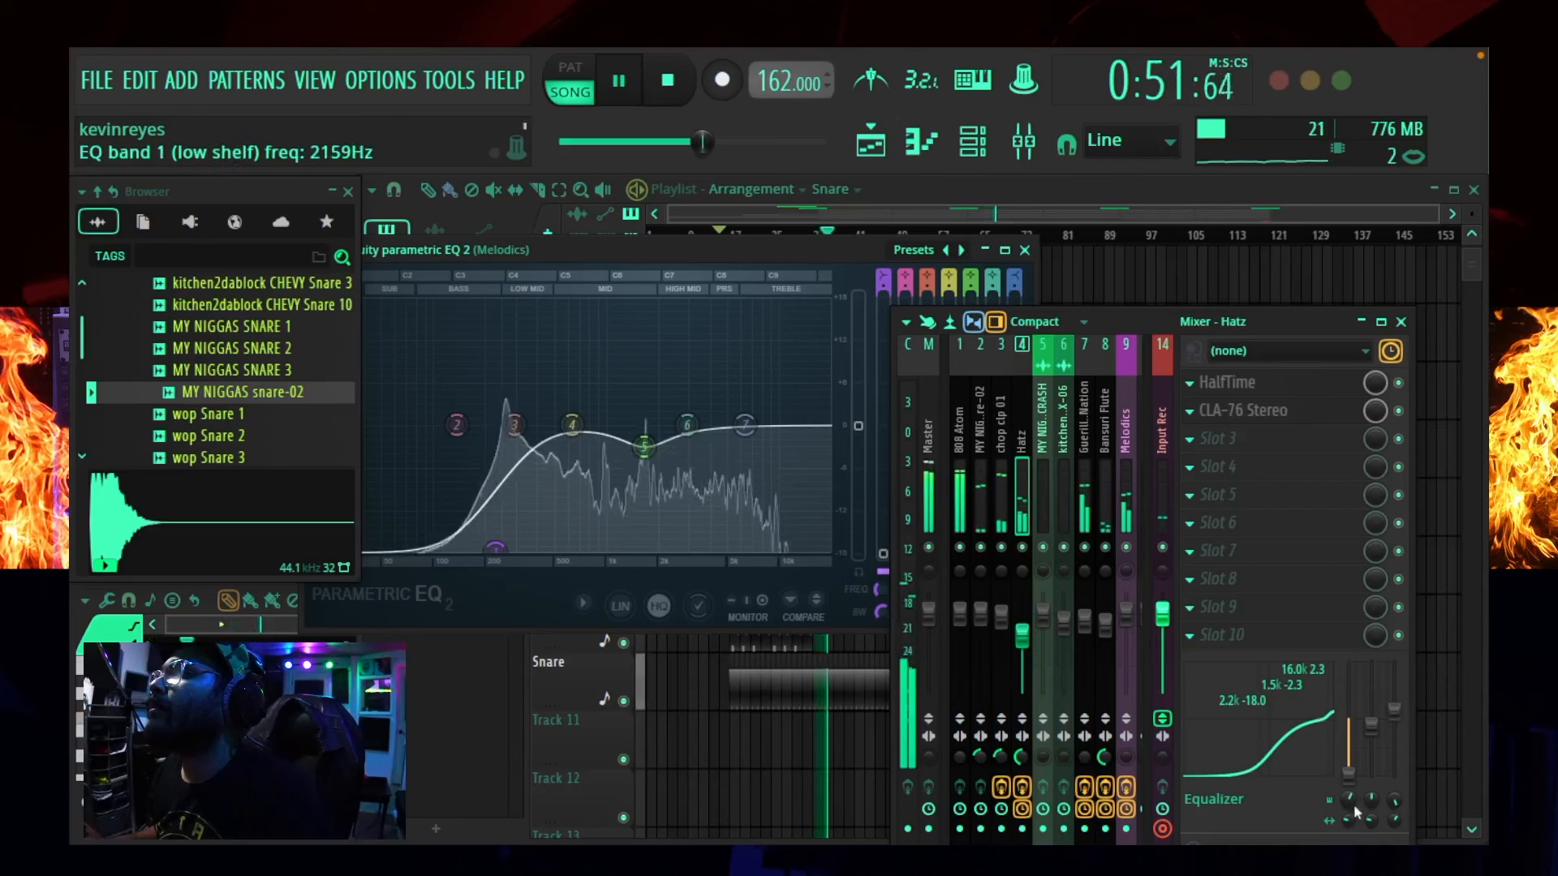
{"action": "left_click_drag", "start_coordinate": [1349, 821], "coordinate": [1349, 793]}
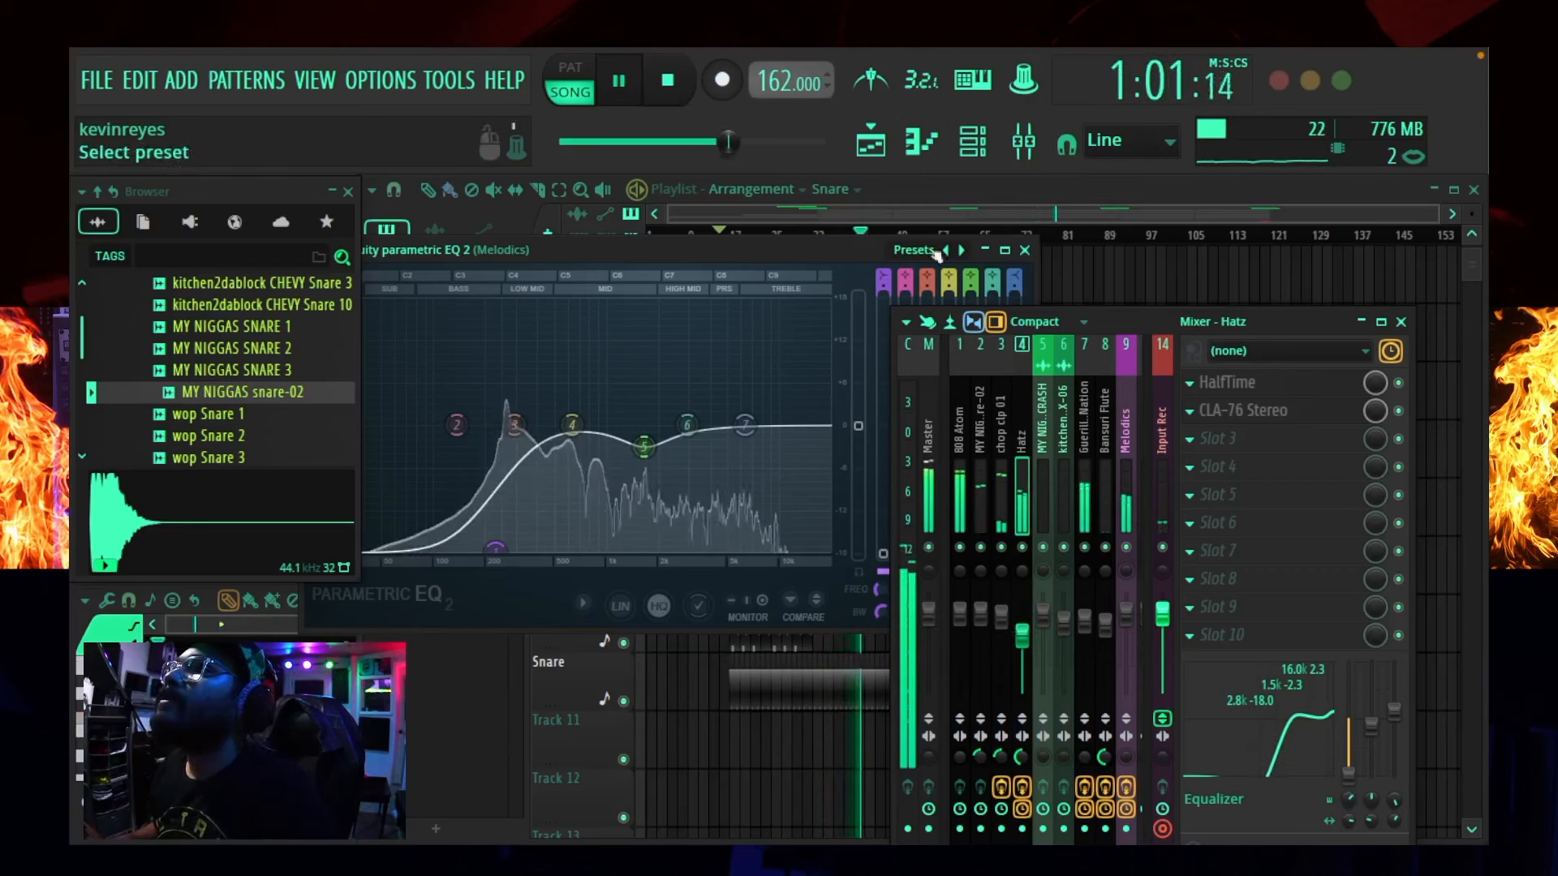
{"action": "key", "text": "space"}
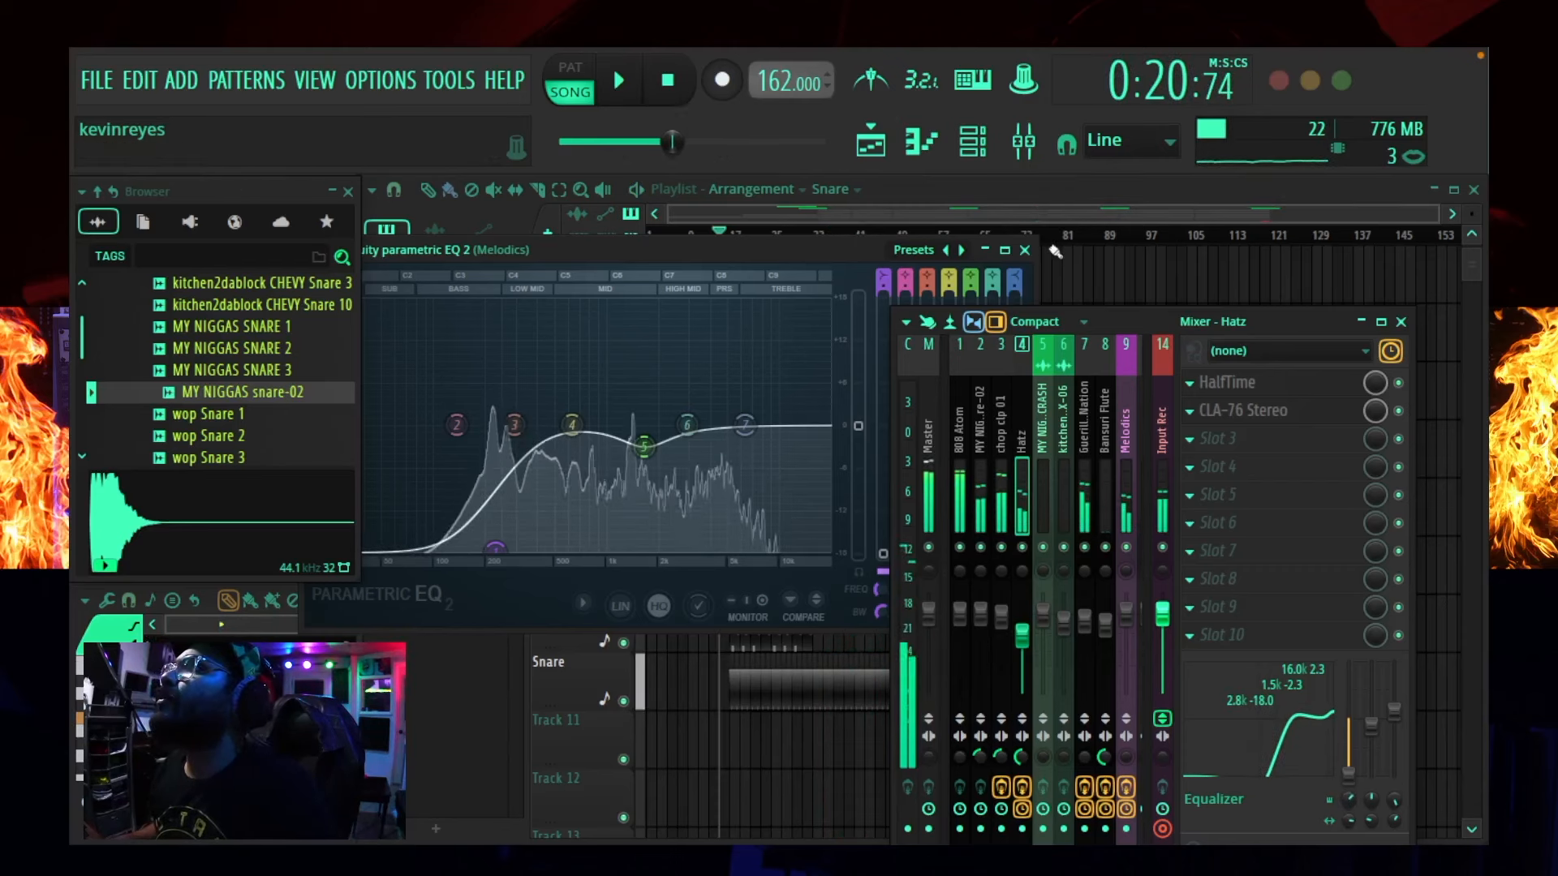
{"action": "left_click", "coordinate": [1024, 249]}
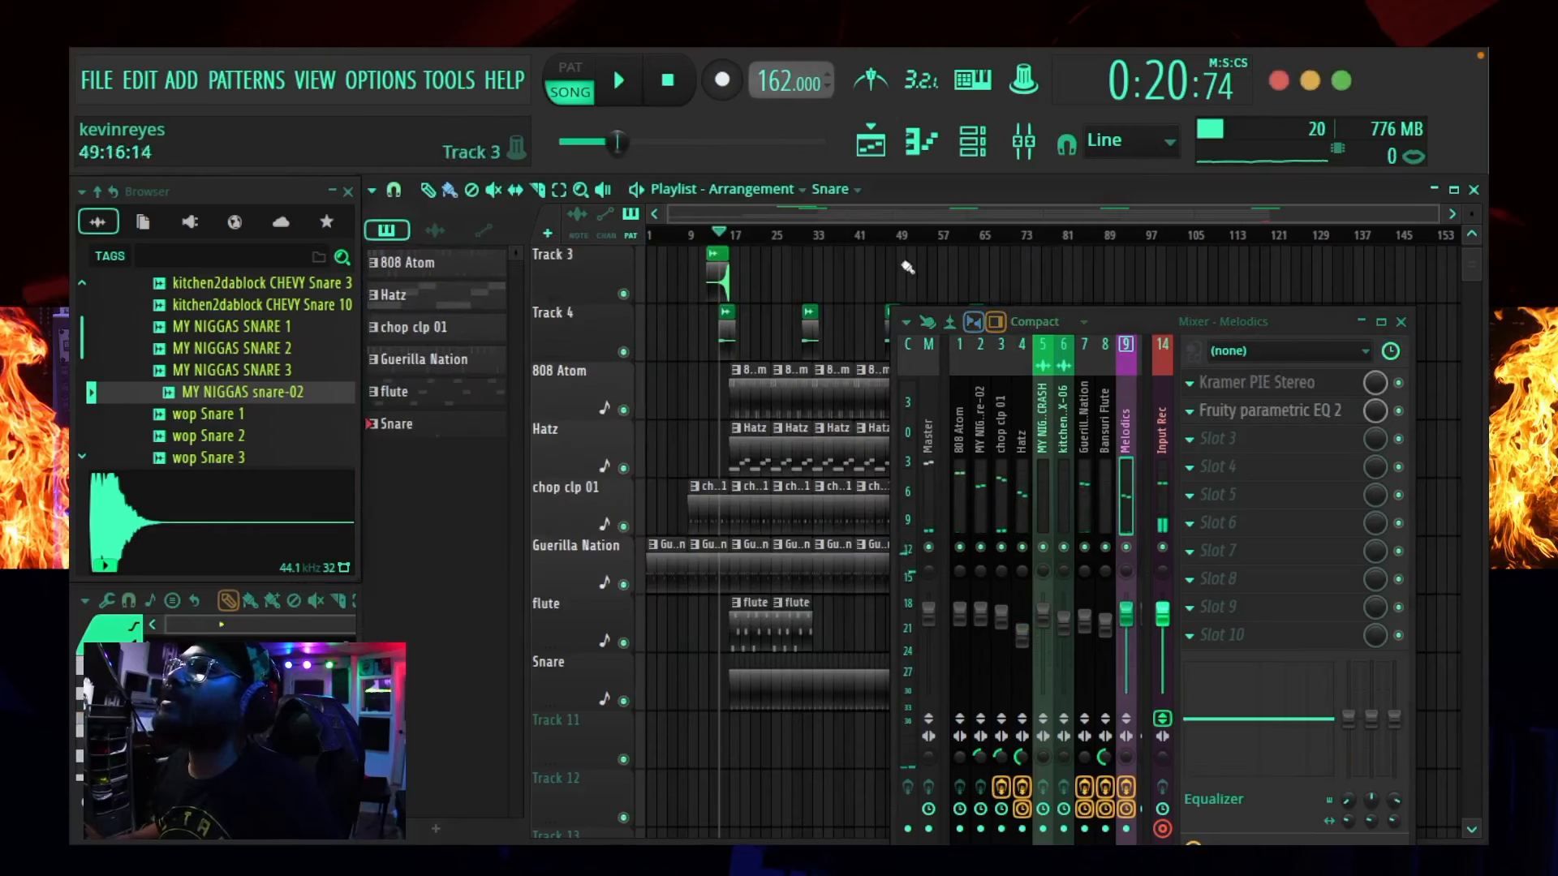
{"action": "left_click", "coordinate": [1403, 322]}
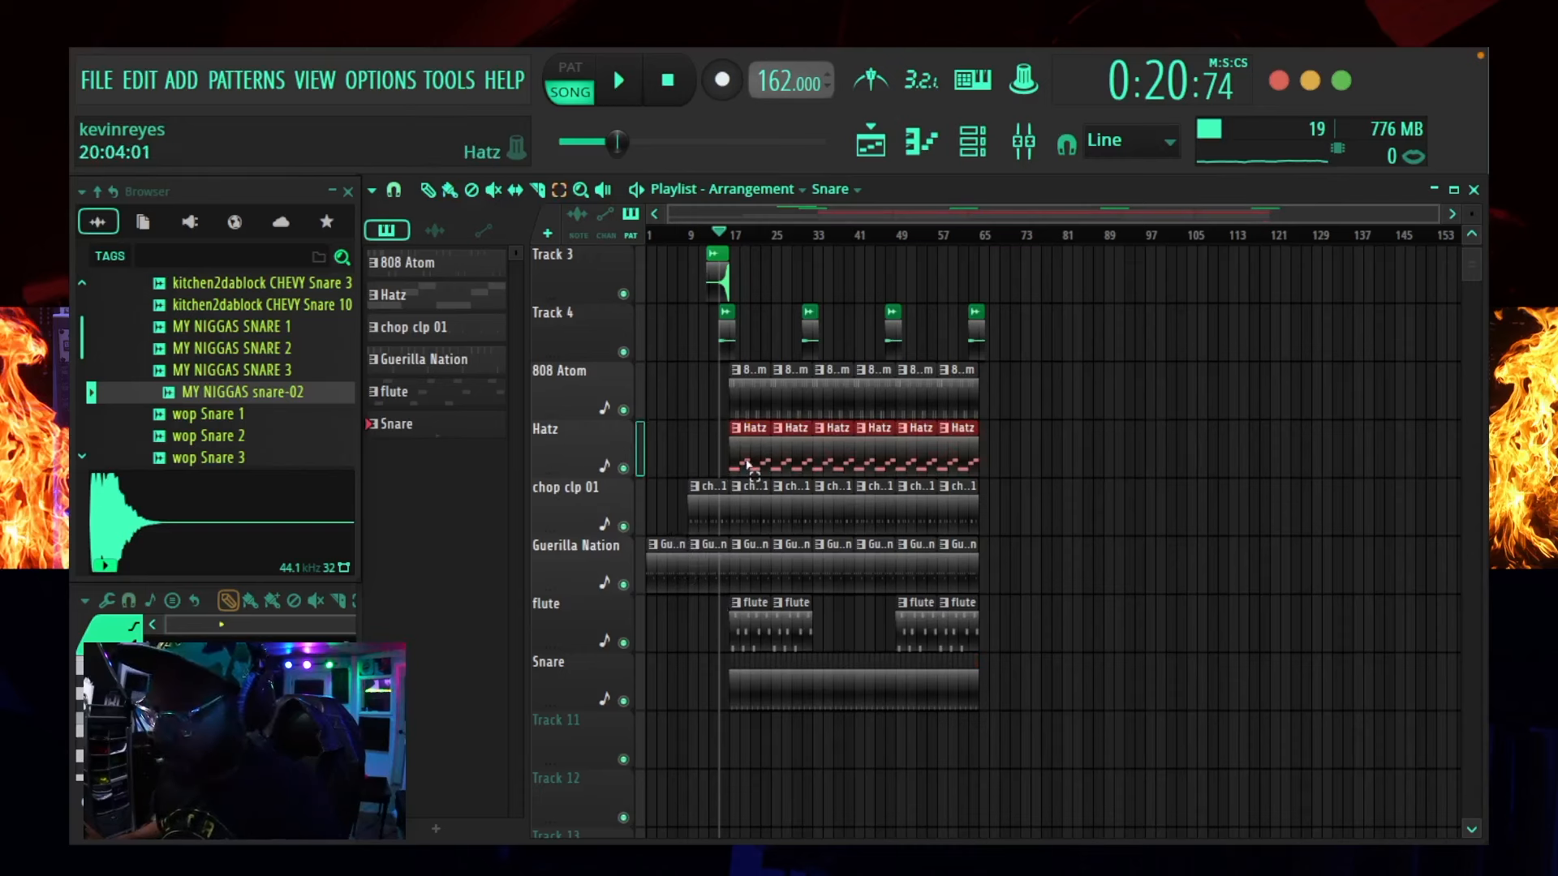
- Nudge the selected Hatz clips to start just after bar 17 and replay the song from bar 17
{"action": "scroll", "coordinate": [791, 240], "scroll_direction": "up", "scroll_amount": 5}
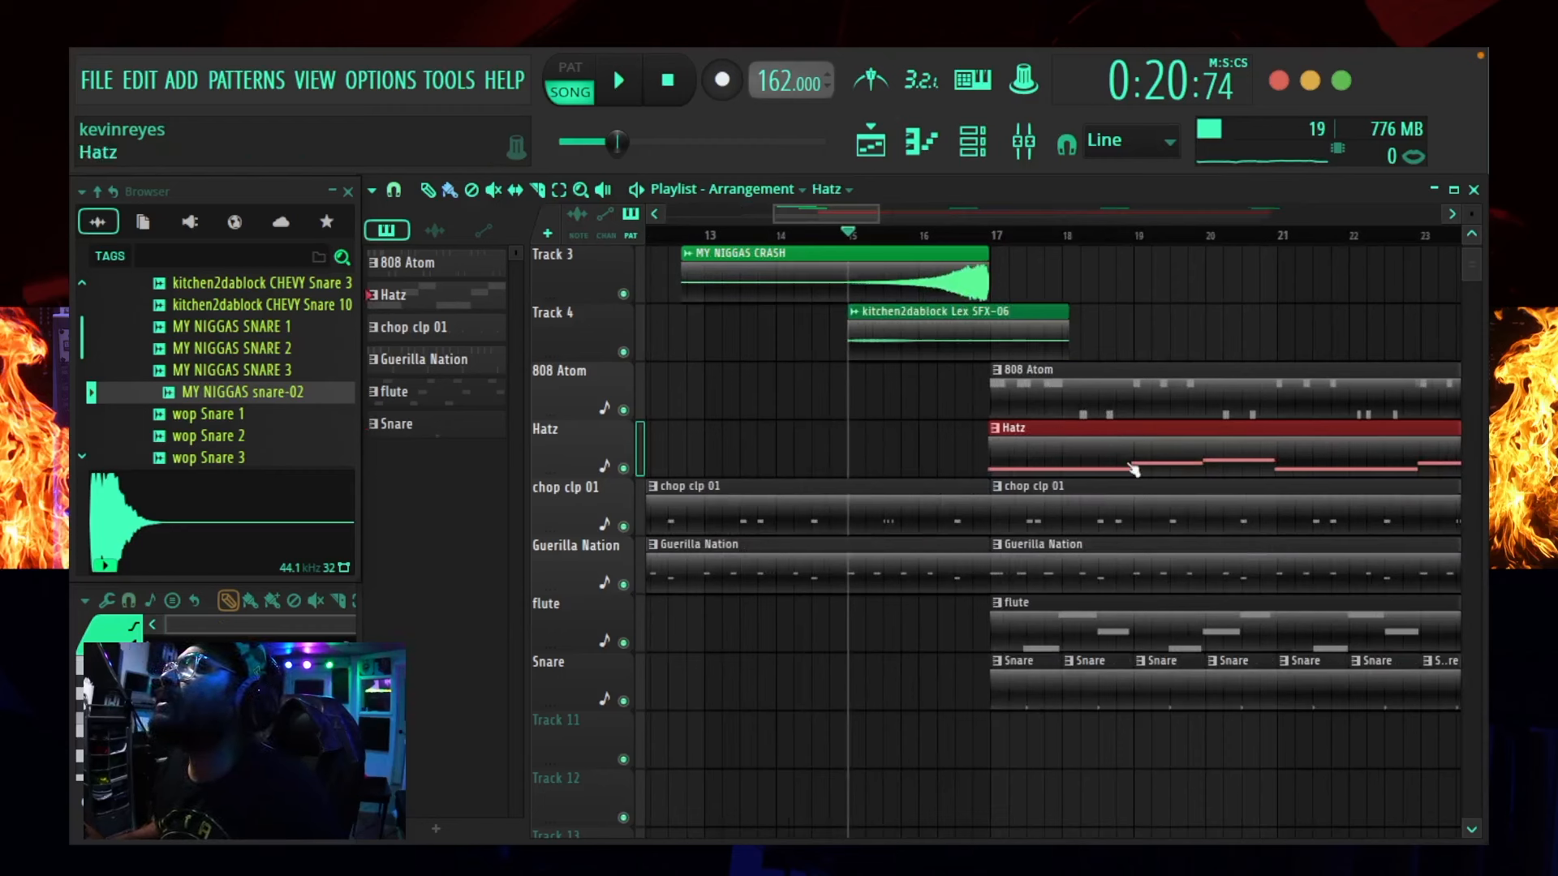
{"action": "key", "text": "space"}
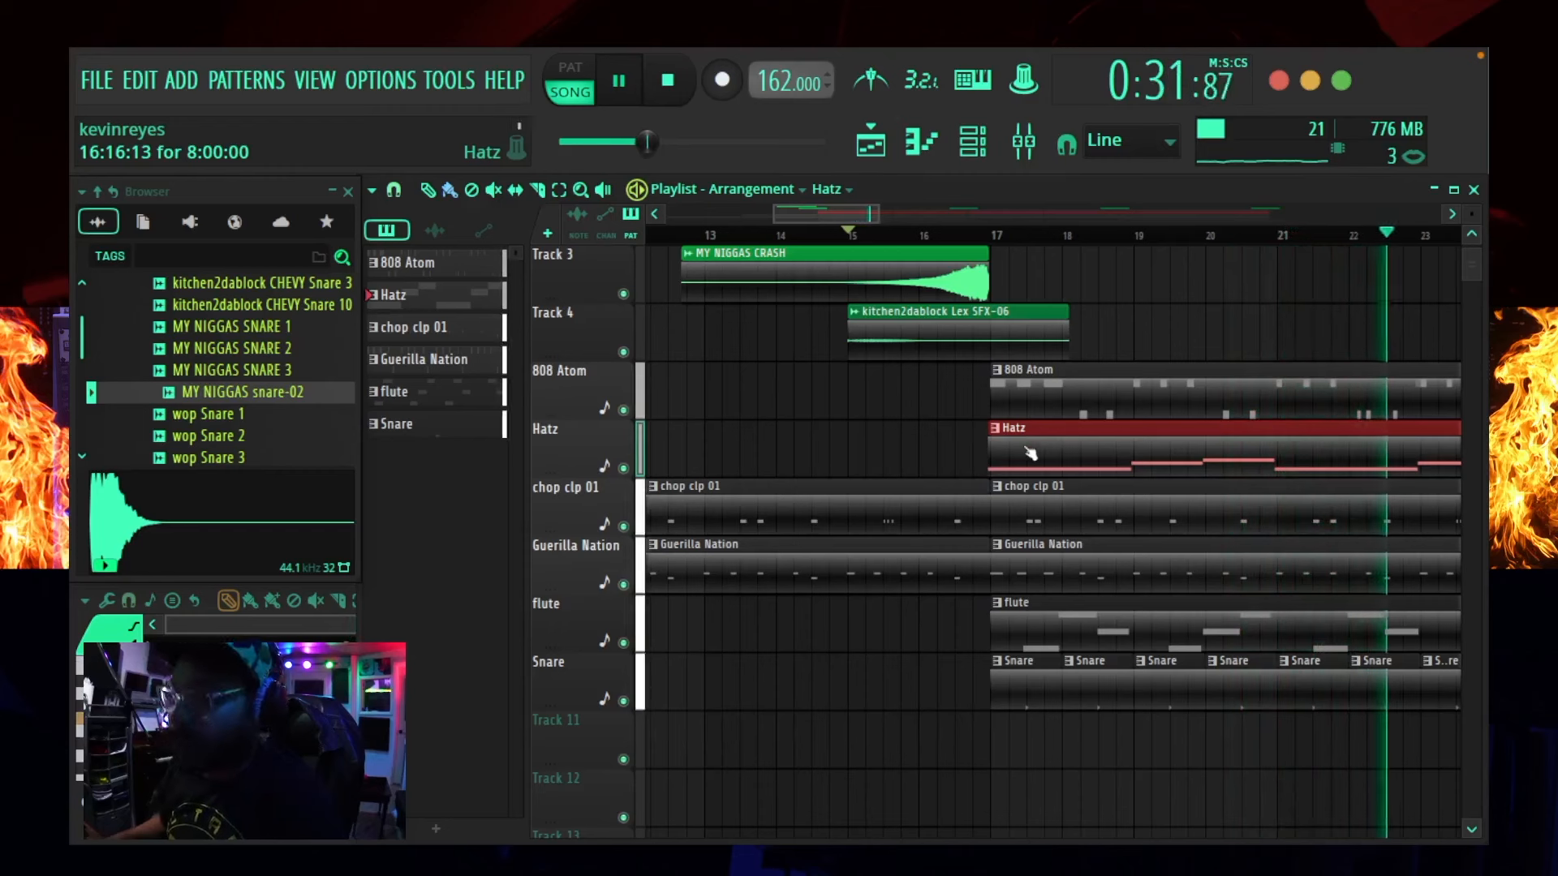
{"action": "left_click_drag", "start_coordinate": [1031, 453], "coordinate": [1037, 453]}
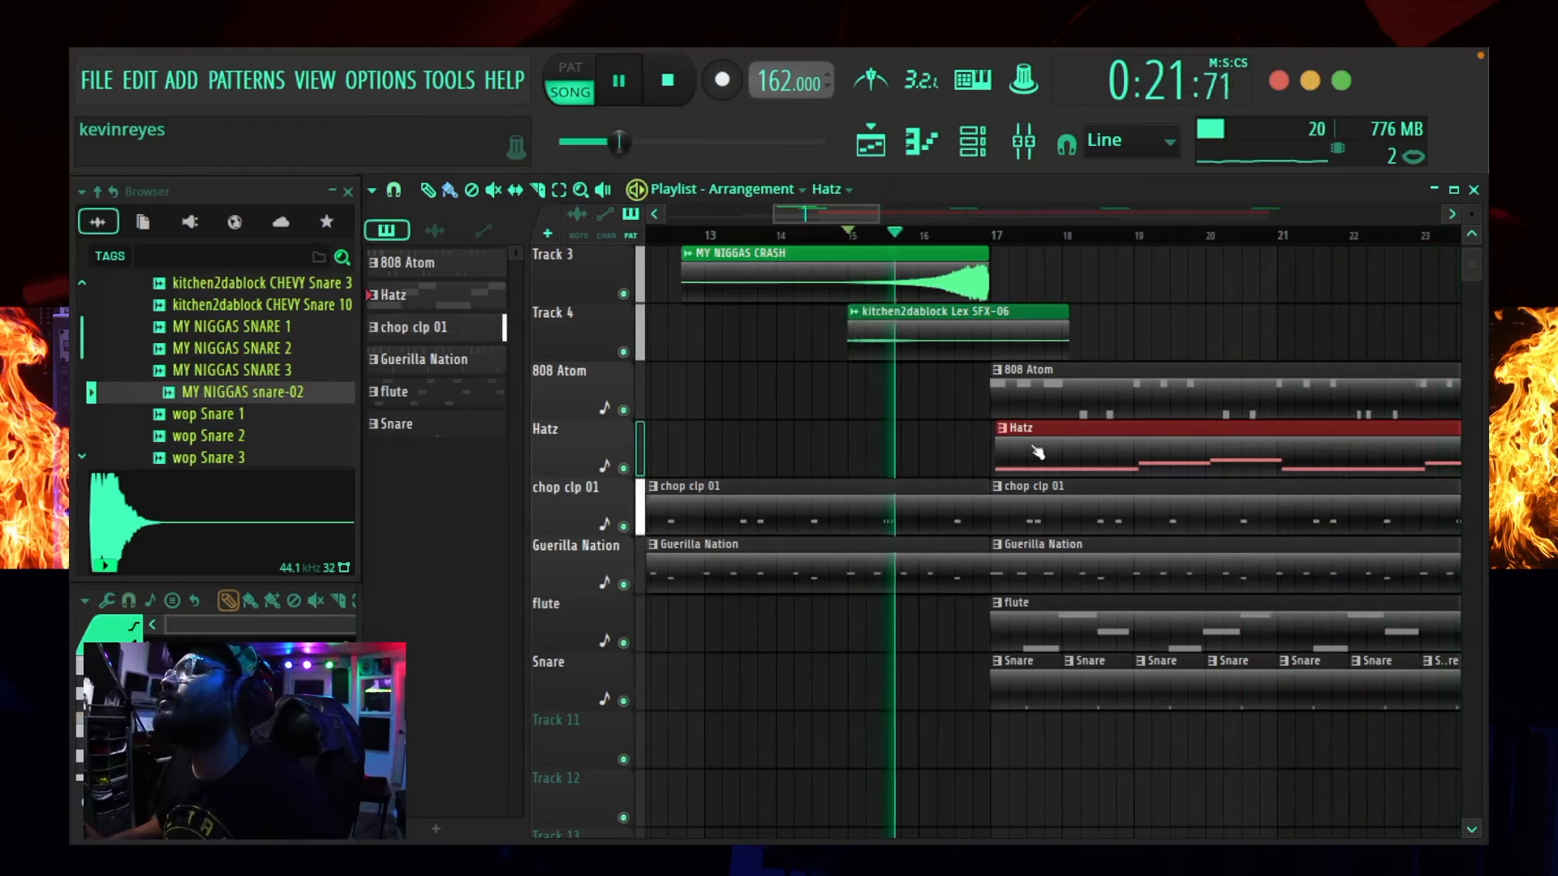
{"action": "left_click_drag", "start_coordinate": [1037, 452], "coordinate": [1035, 454]}
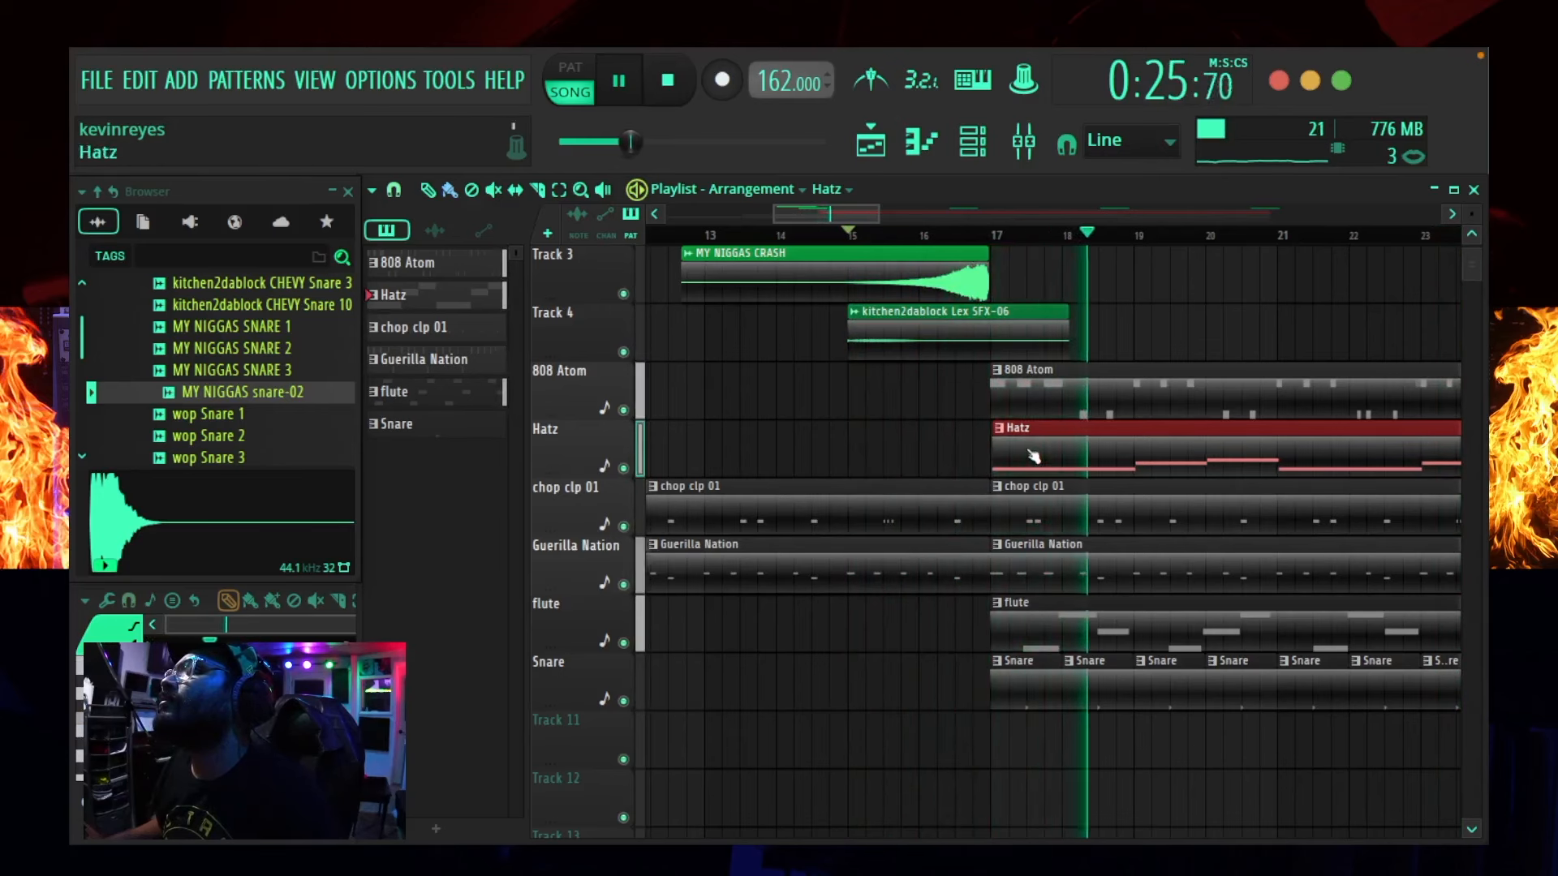
{"action": "scroll", "coordinate": [1034, 456], "scroll_direction": "up", "scroll_amount": 5}
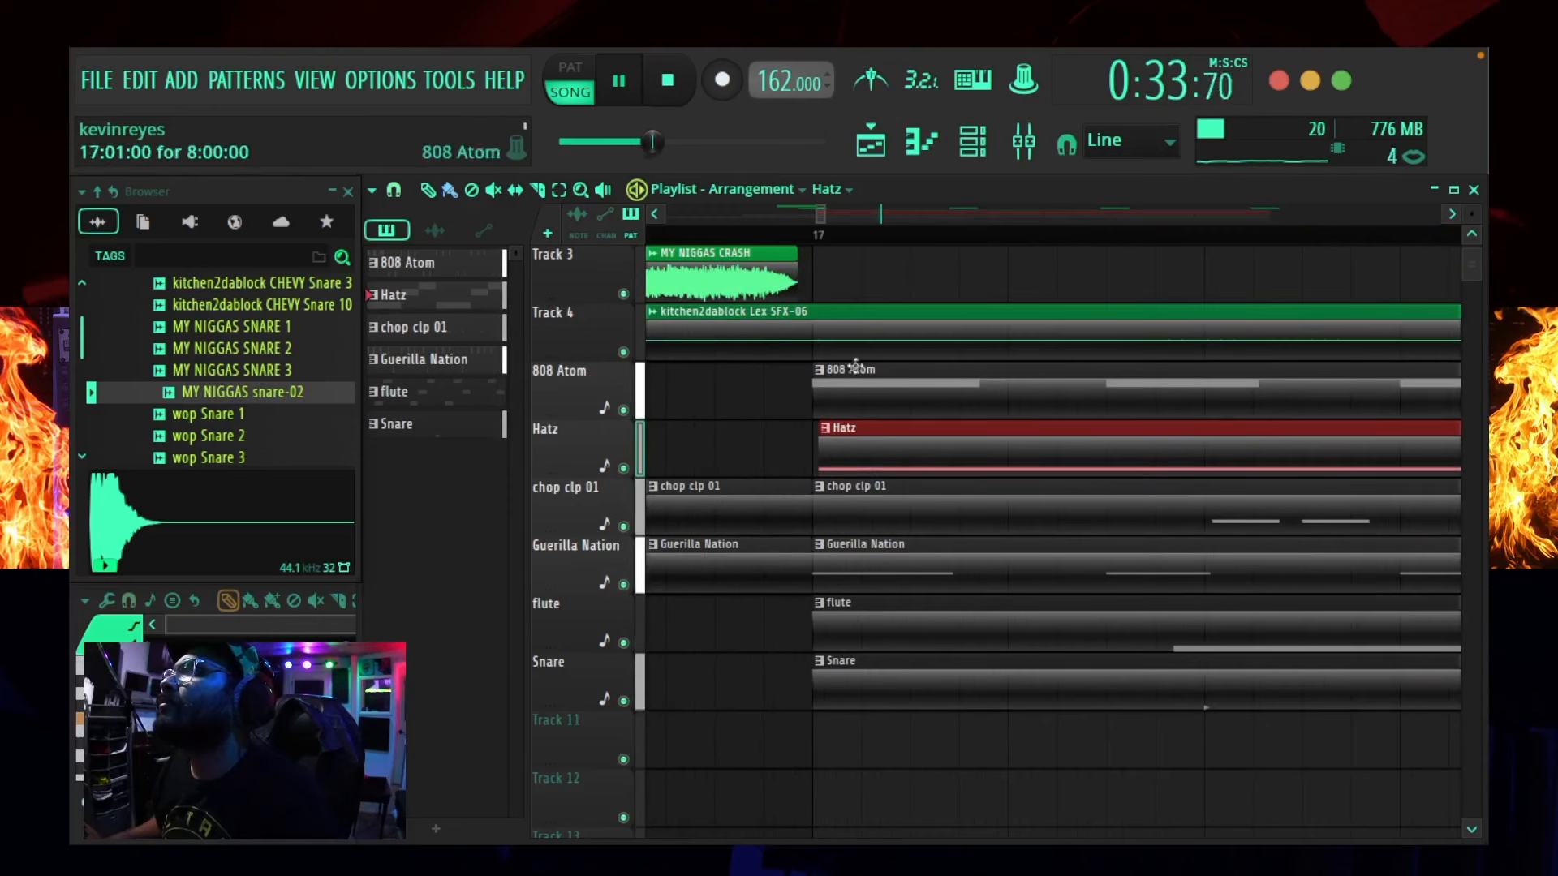
{"action": "left_click", "coordinate": [824, 239]}
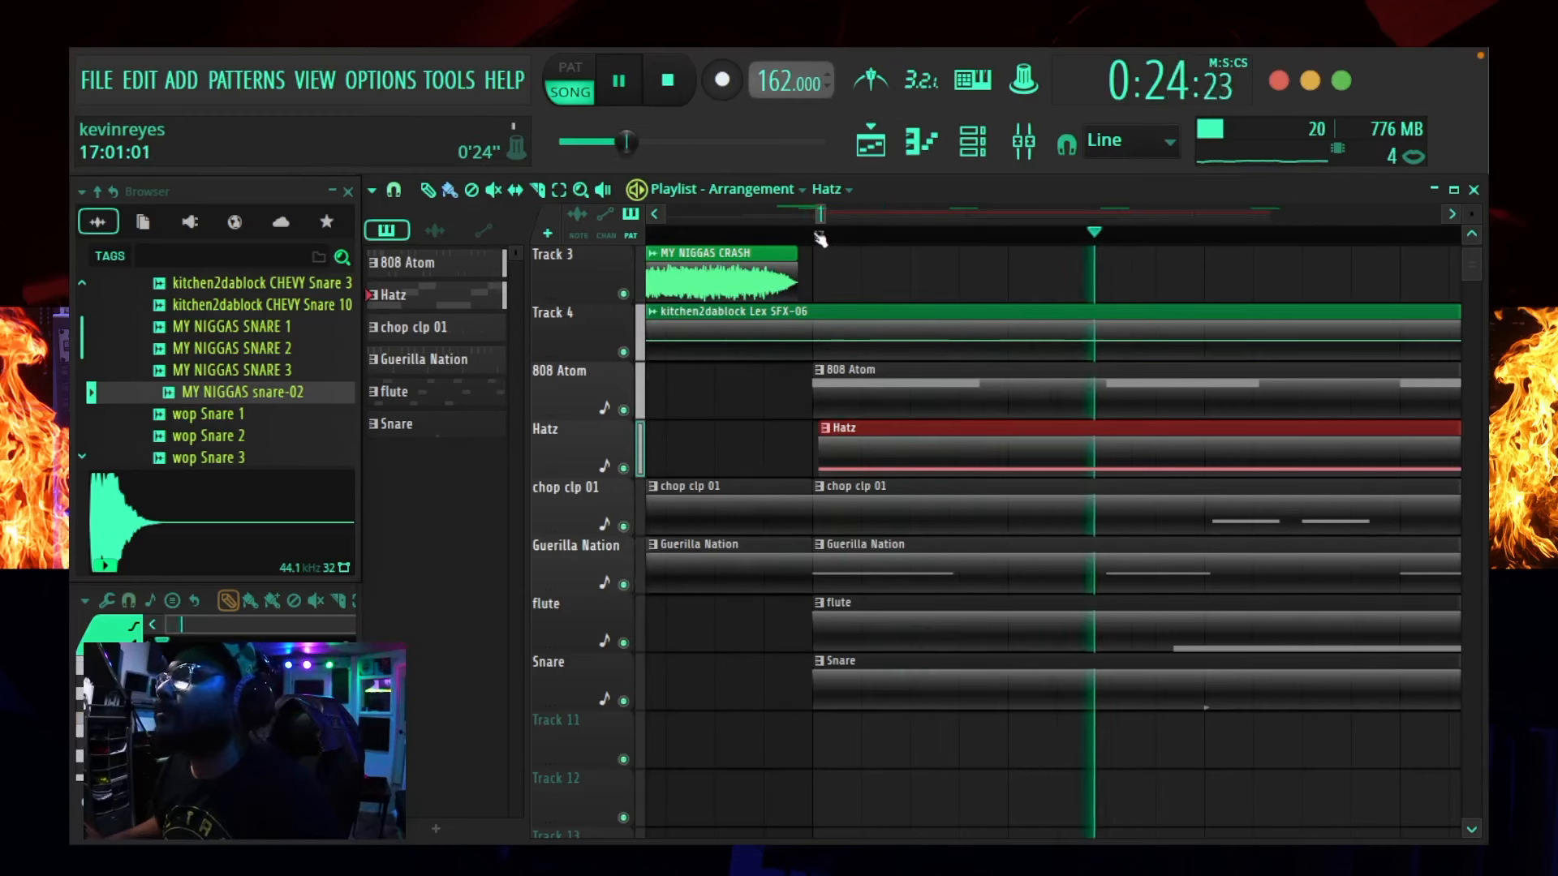
{"action": "scroll", "coordinate": [816, 242], "scroll_direction": "down", "scroll_amount": 3}
{"action": "scroll", "coordinate": [815, 242], "scroll_direction": "down", "scroll_amount": 3}
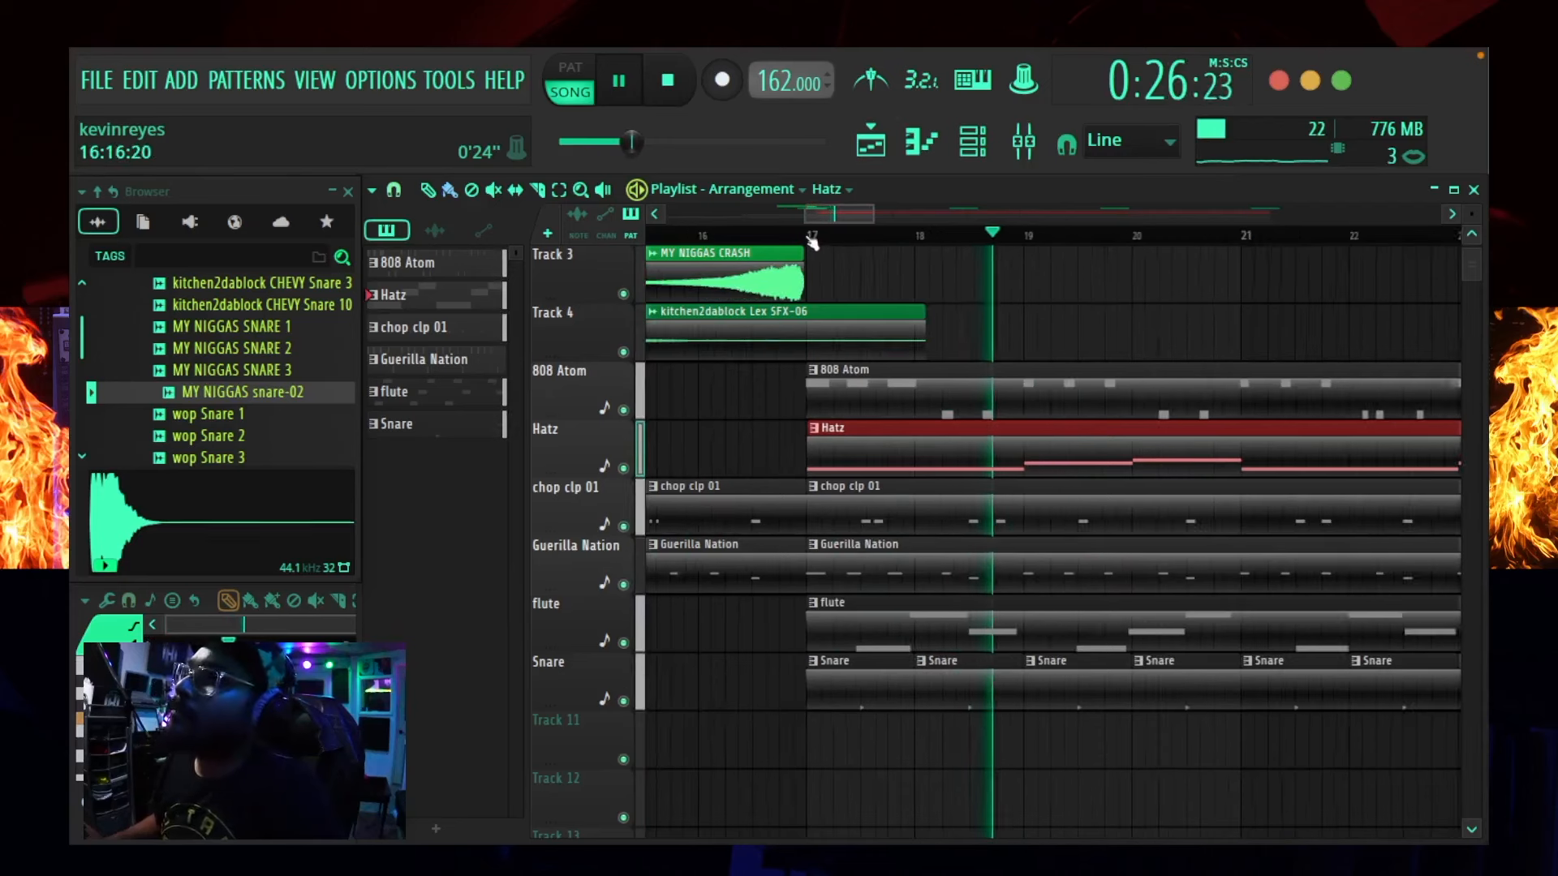
{"action": "scroll", "coordinate": [807, 243], "scroll_direction": "down", "scroll_amount": 5}
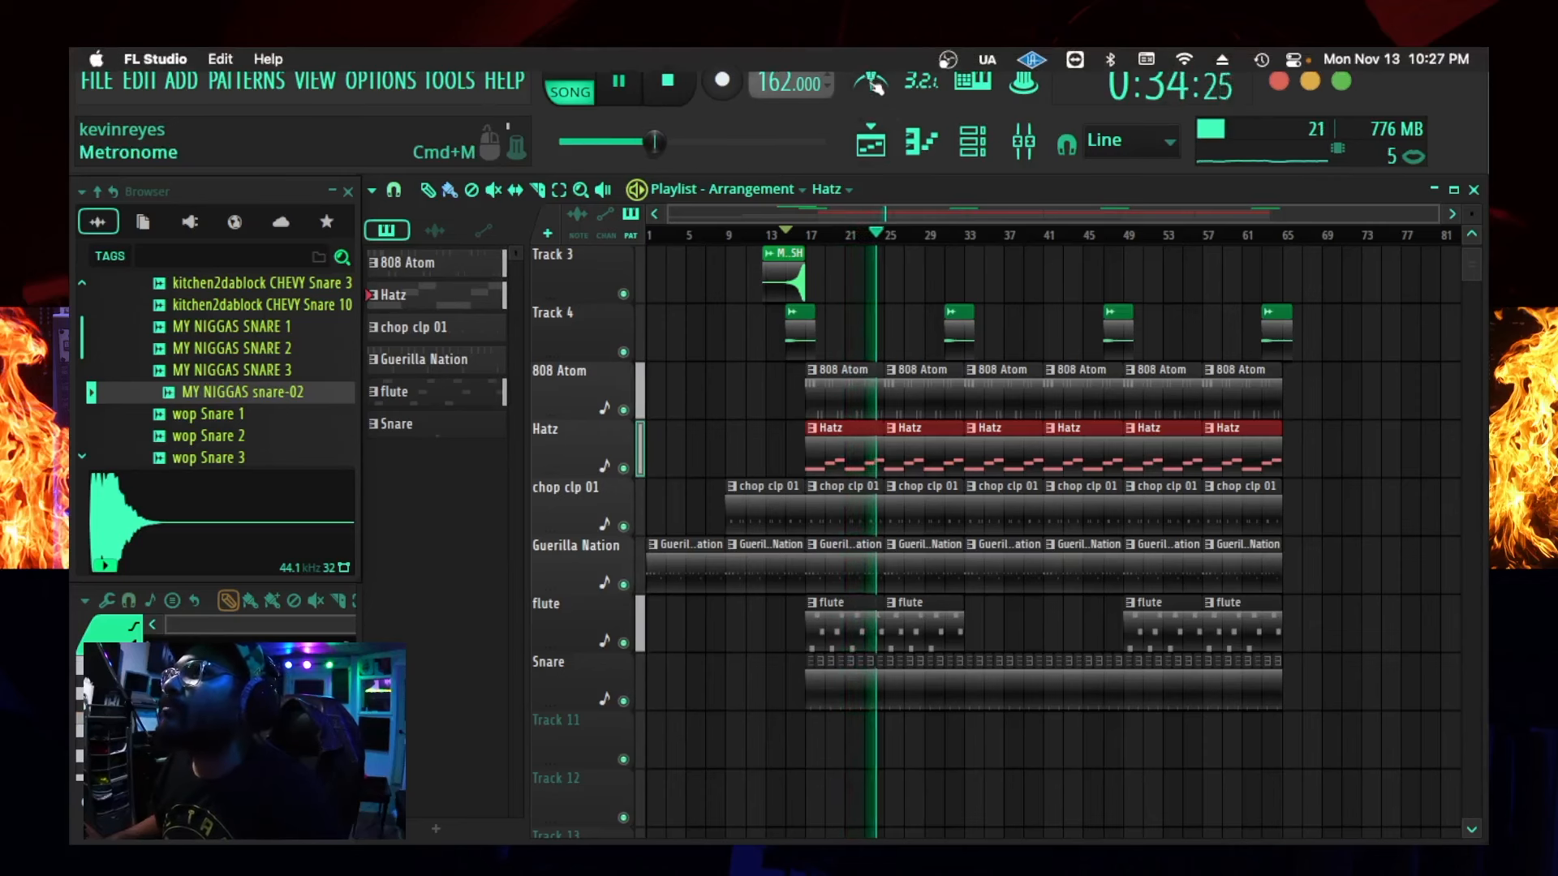
{"action": "key", "text": "space"}
- Load CLA-76 Stereo on the snare mixer track and set its input to -24.9
{"action": "left_click", "coordinate": [1025, 157]}
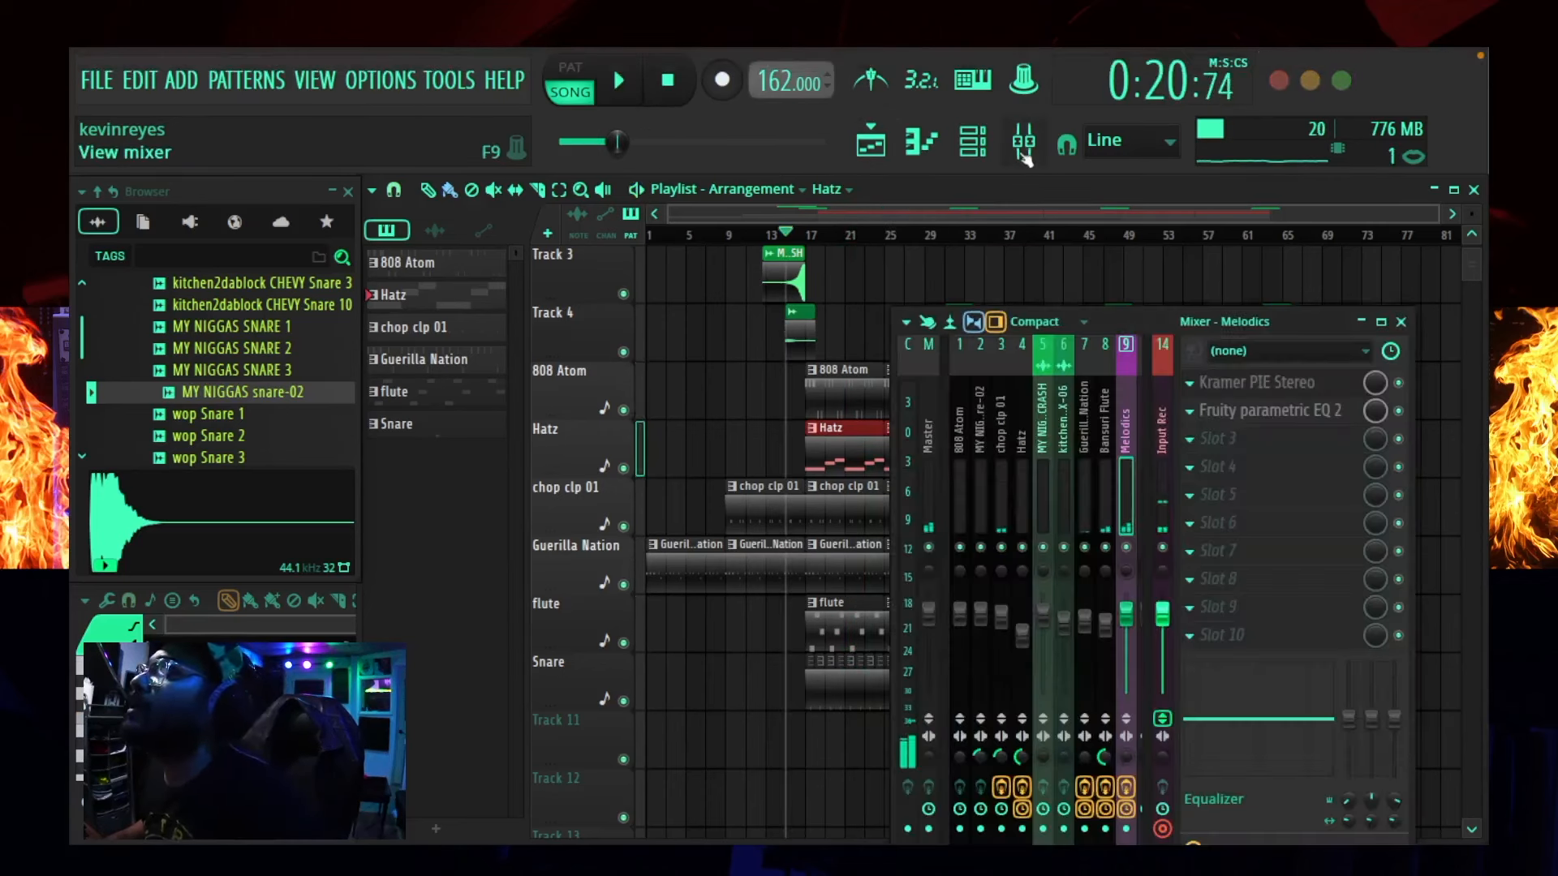
{"action": "left_click", "coordinate": [983, 434]}
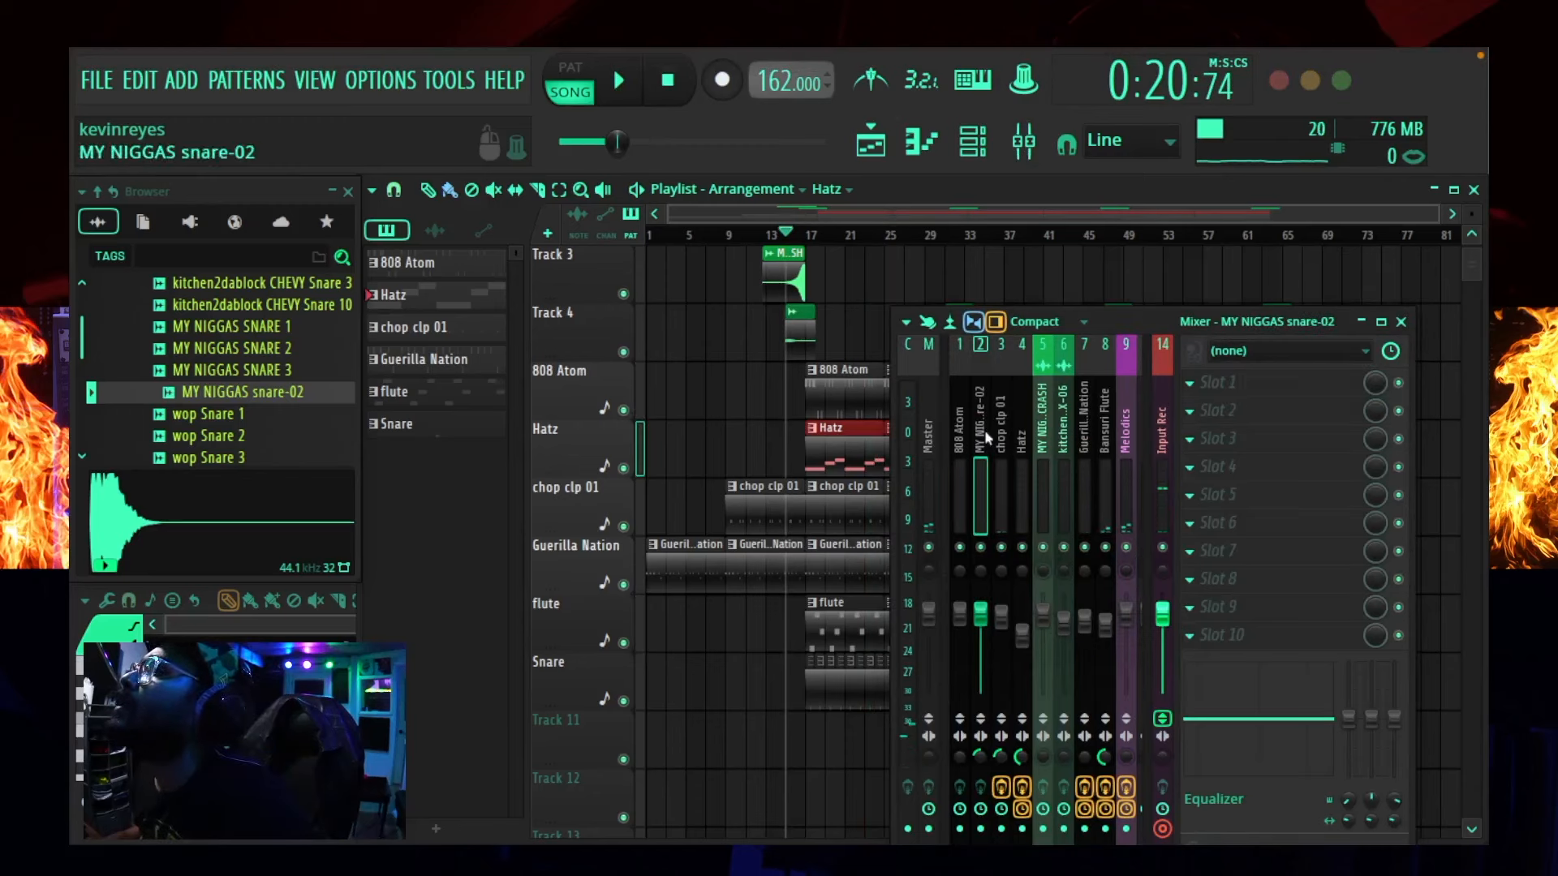
{"action": "left_click", "coordinate": [1255, 391]}
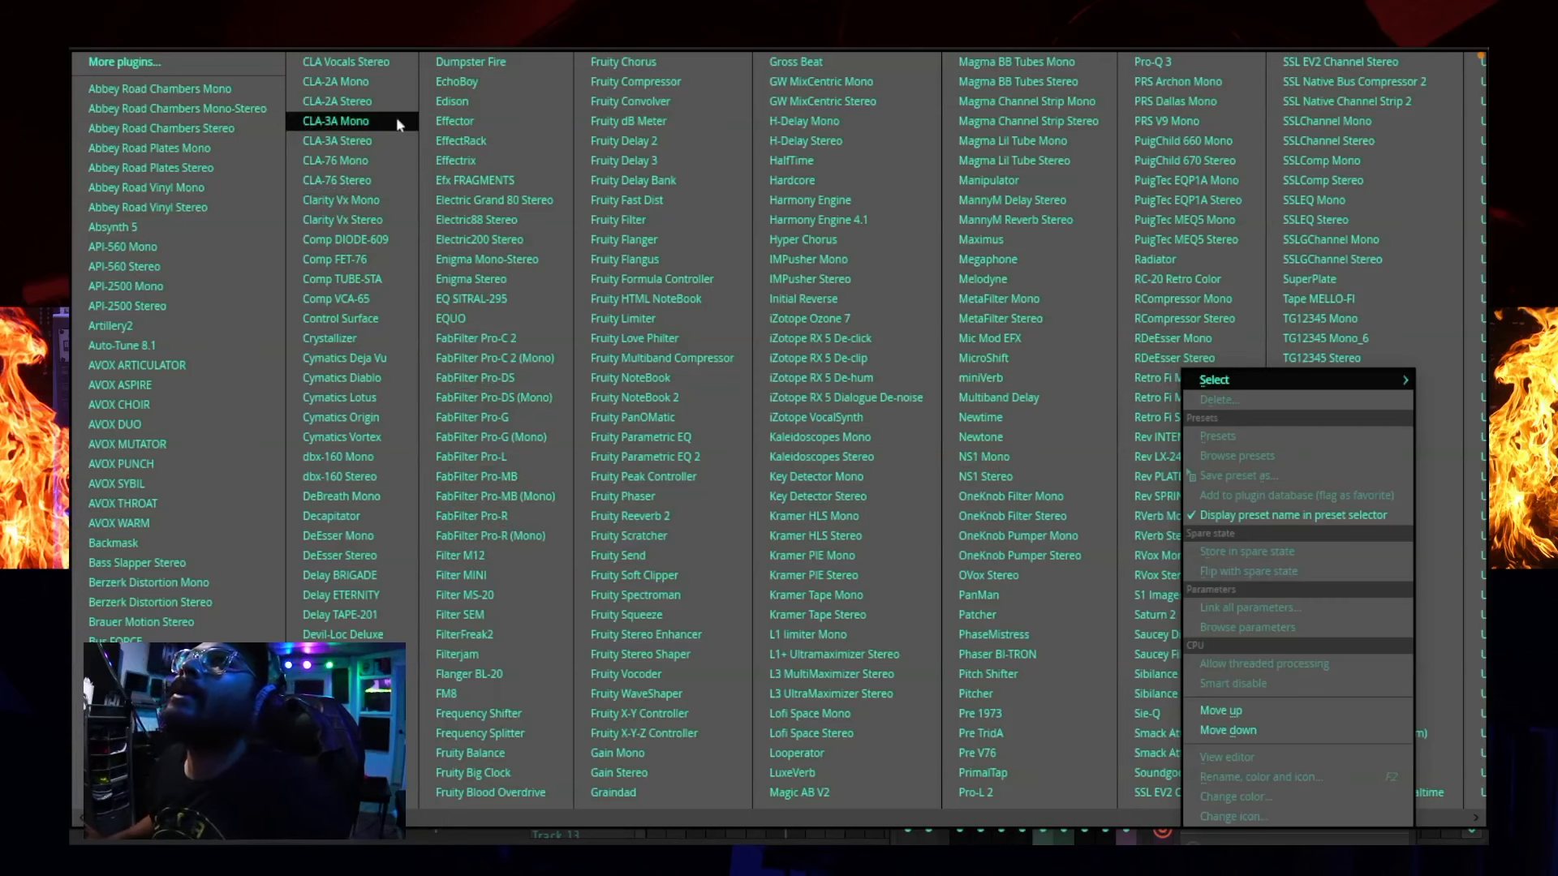
{"action": "left_click", "coordinate": [359, 180]}
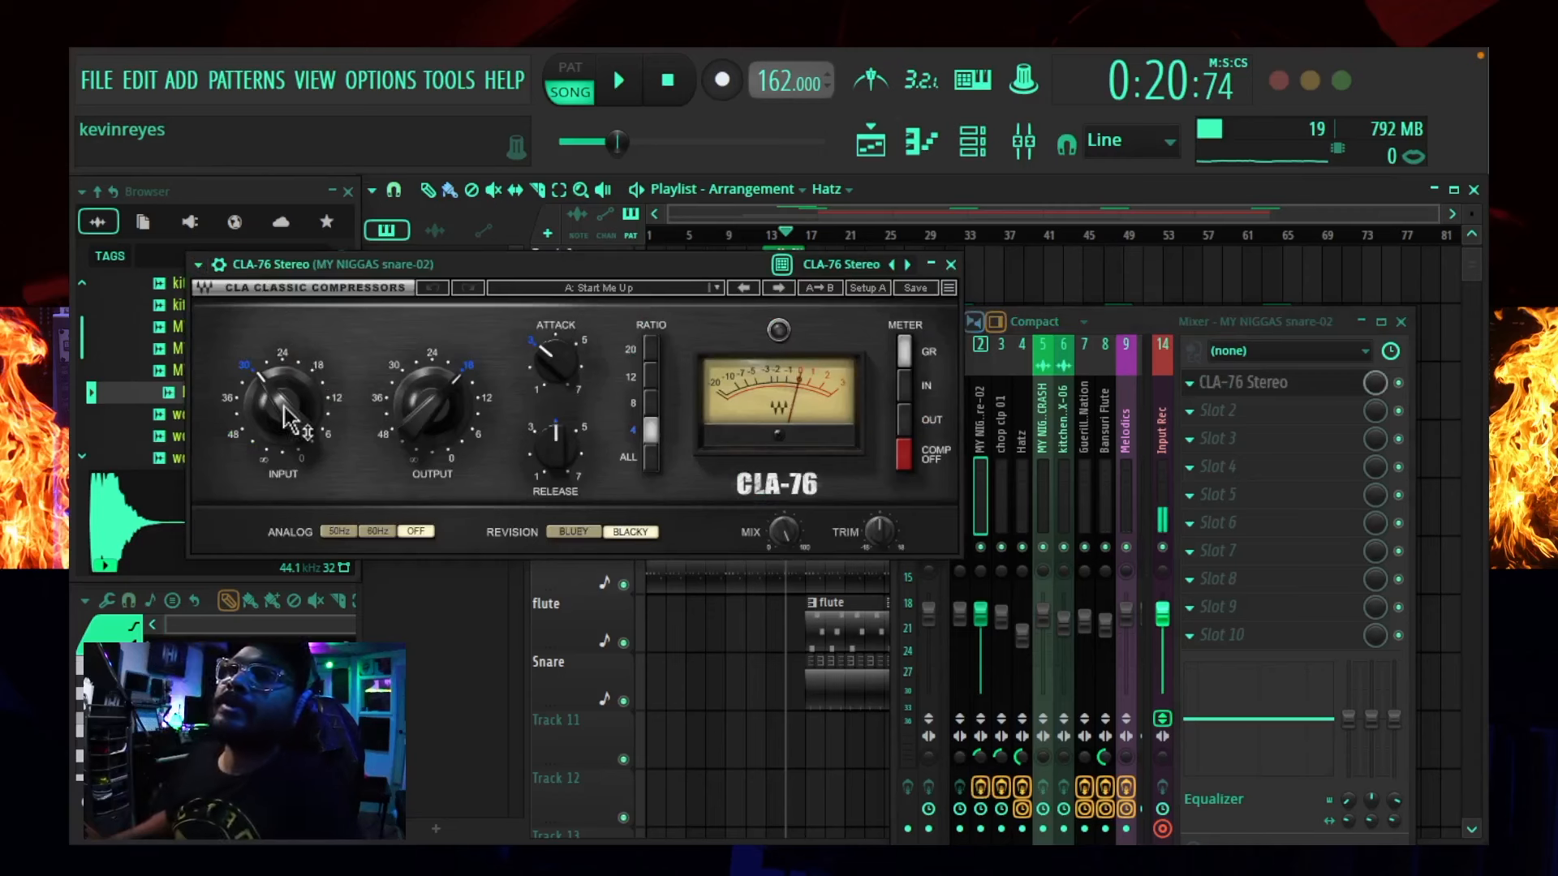
{"action": "left_click_drag", "start_coordinate": [287, 411], "coordinate": [287, 407]}
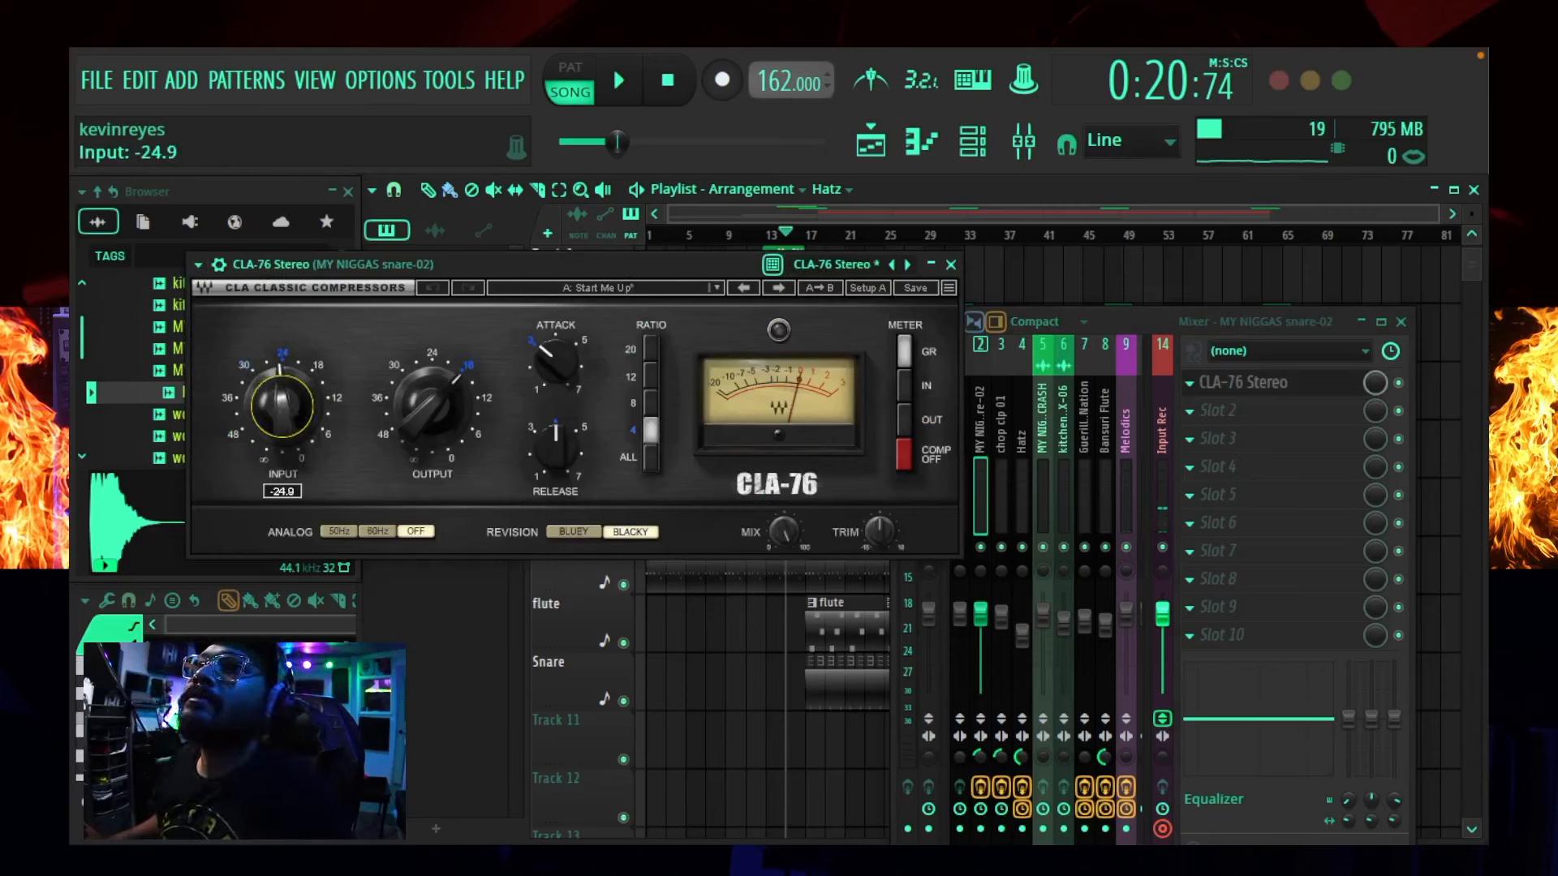
- Set the snare compressor's release to 6.54, play the song, and set Analog to 60Hz and the ratio to 8
{"action": "left_click_drag", "start_coordinate": [557, 444], "coordinate": [557, 435]}
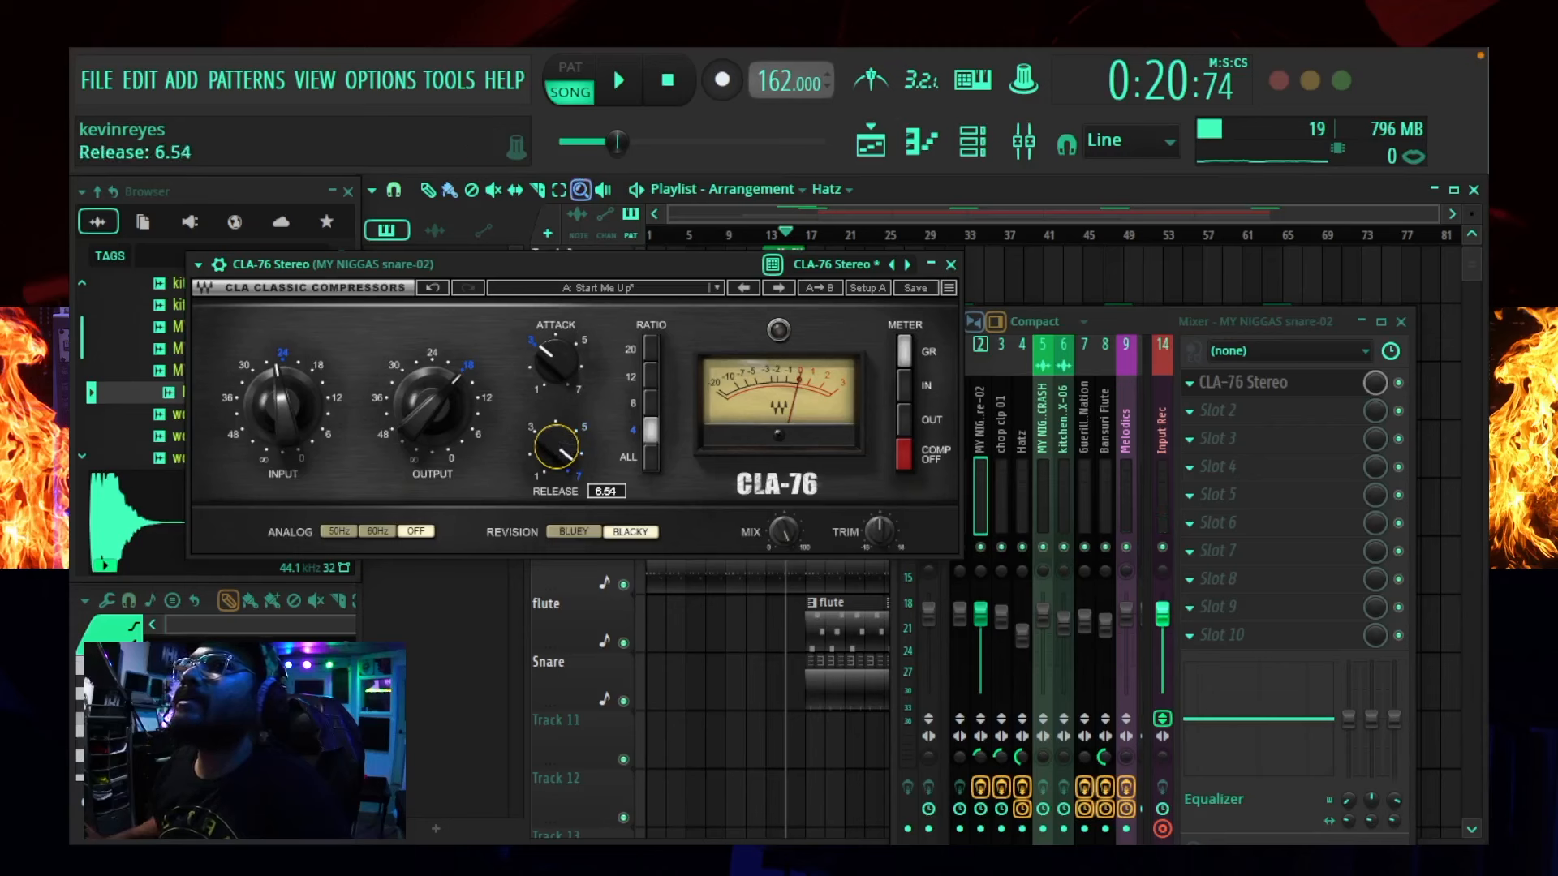
{"action": "key", "text": "space"}
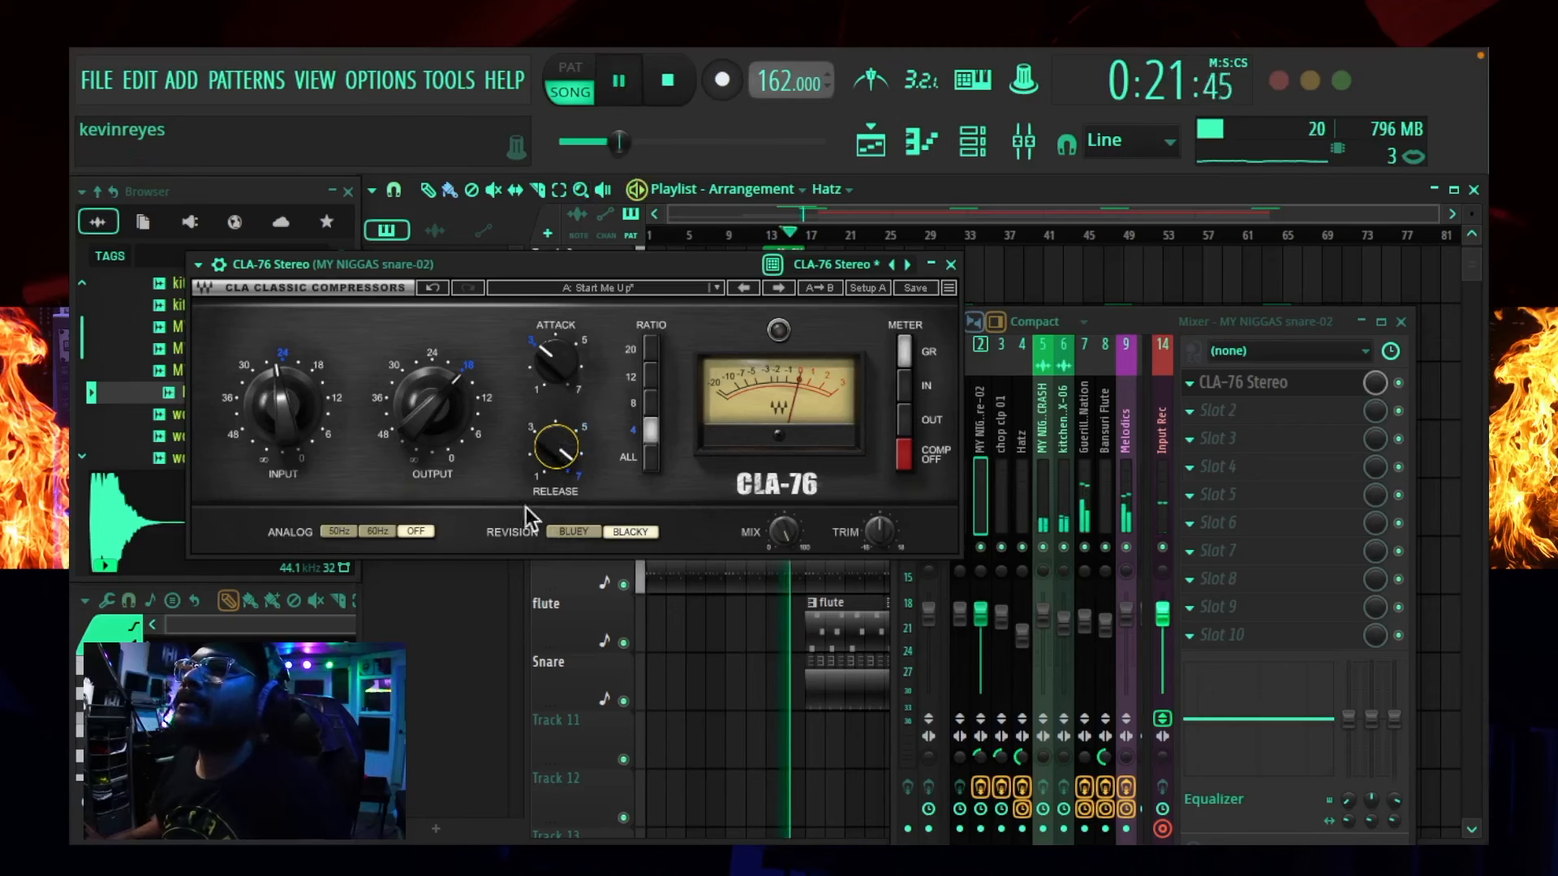
{"action": "left_click", "coordinate": [375, 529]}
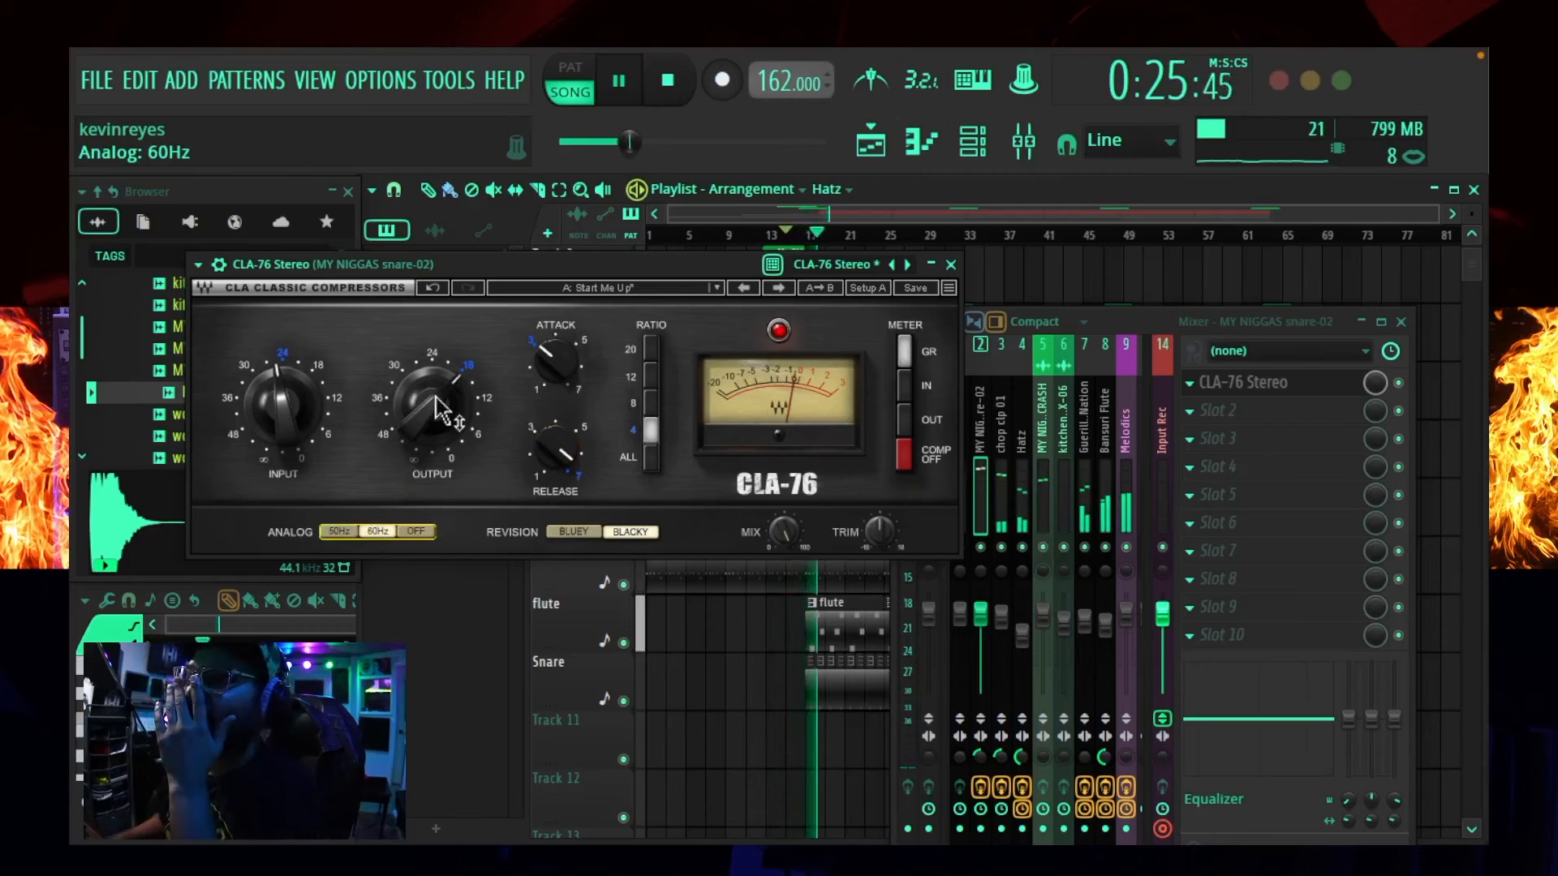
{"action": "mouse_move", "coordinate": [438, 408]}
{"action": "left_click", "coordinate": [650, 403]}
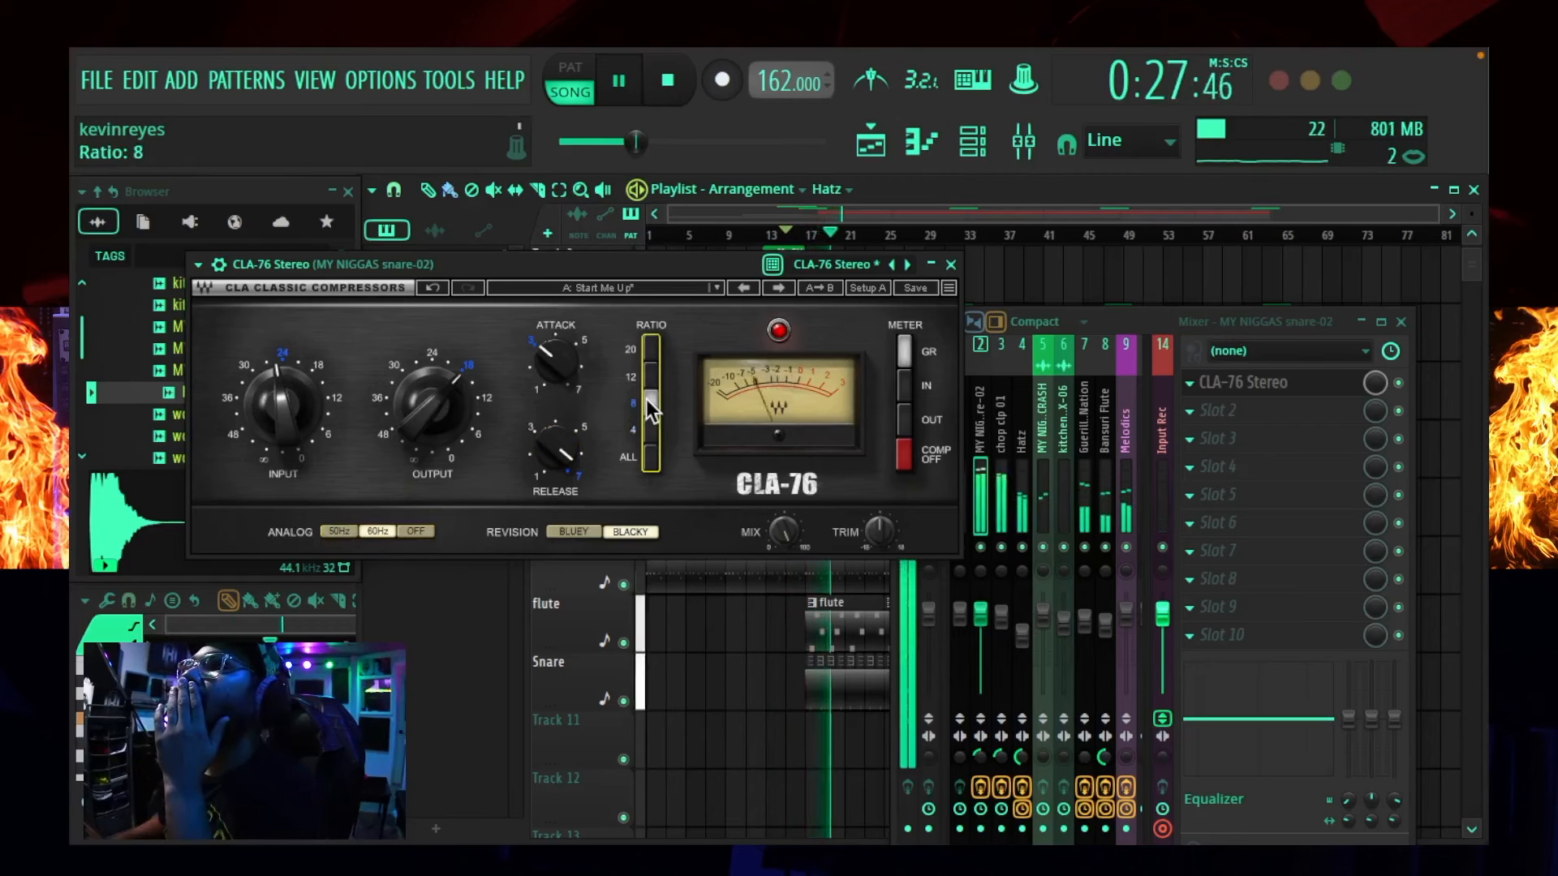
- Set the snare compressor's attack to 3.43, fine-tune its release, and close the plugin
{"action": "left_click_drag", "start_coordinate": [575, 392], "coordinate": [602, 374]}
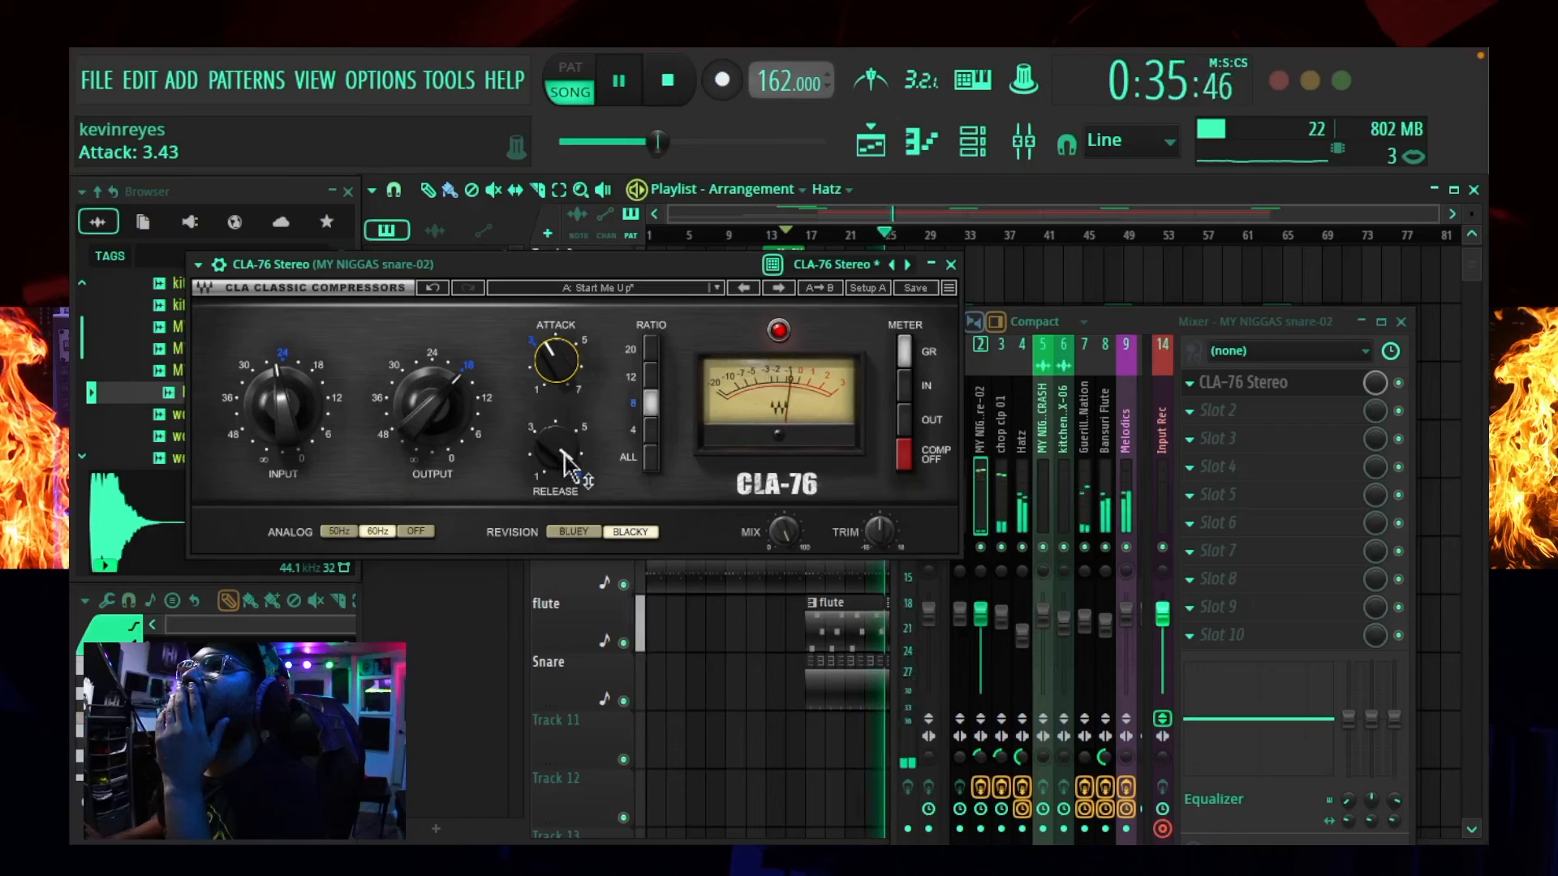
{"action": "left_click_drag", "start_coordinate": [568, 461], "coordinate": [568, 438]}
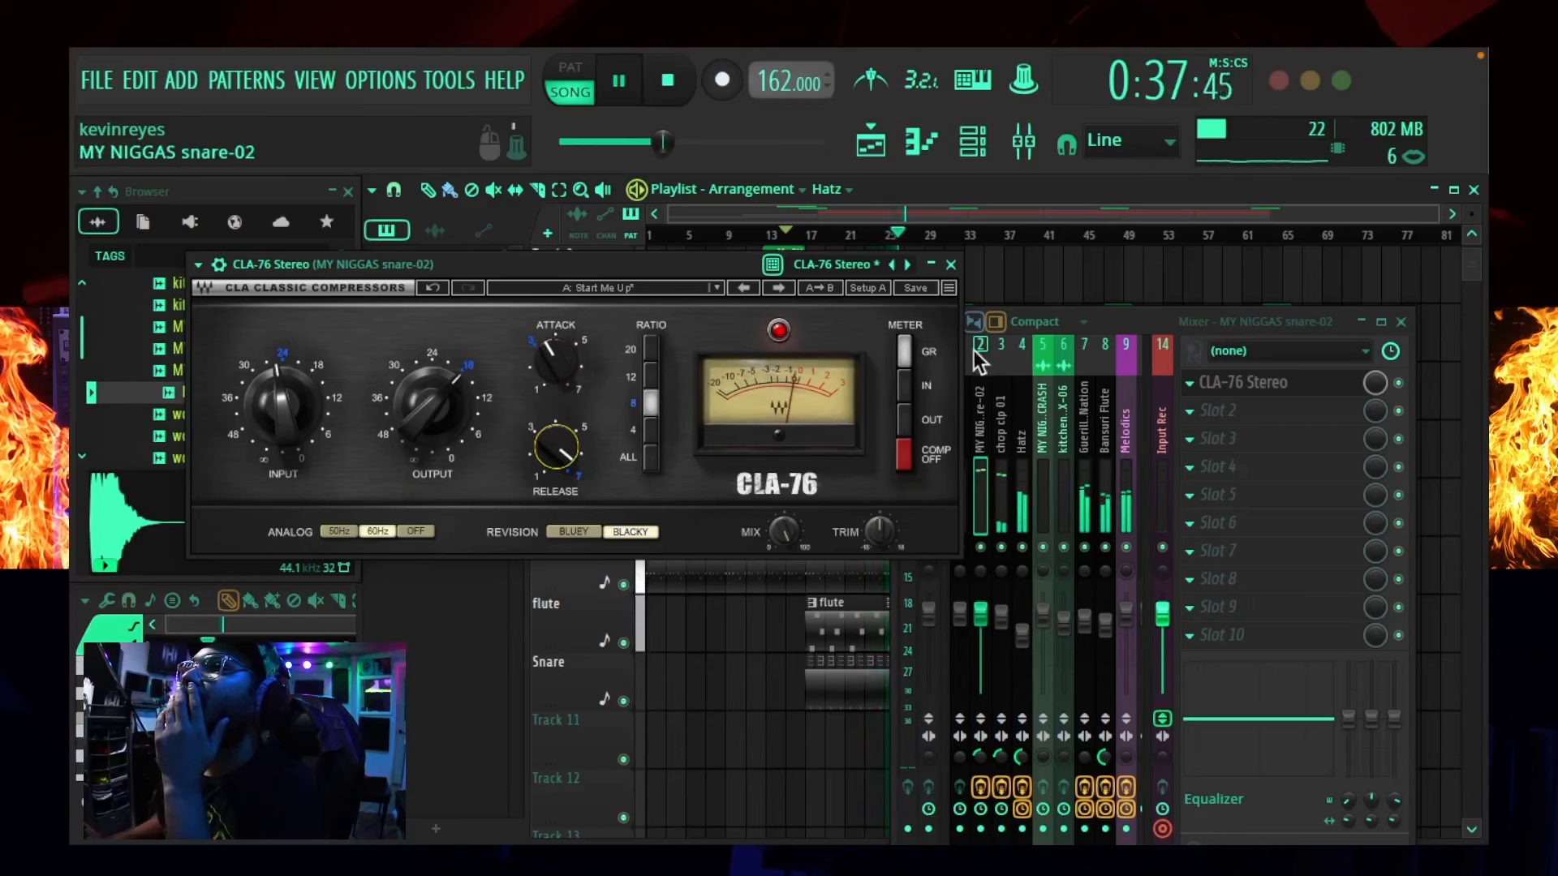
{"action": "left_click", "coordinate": [950, 264]}
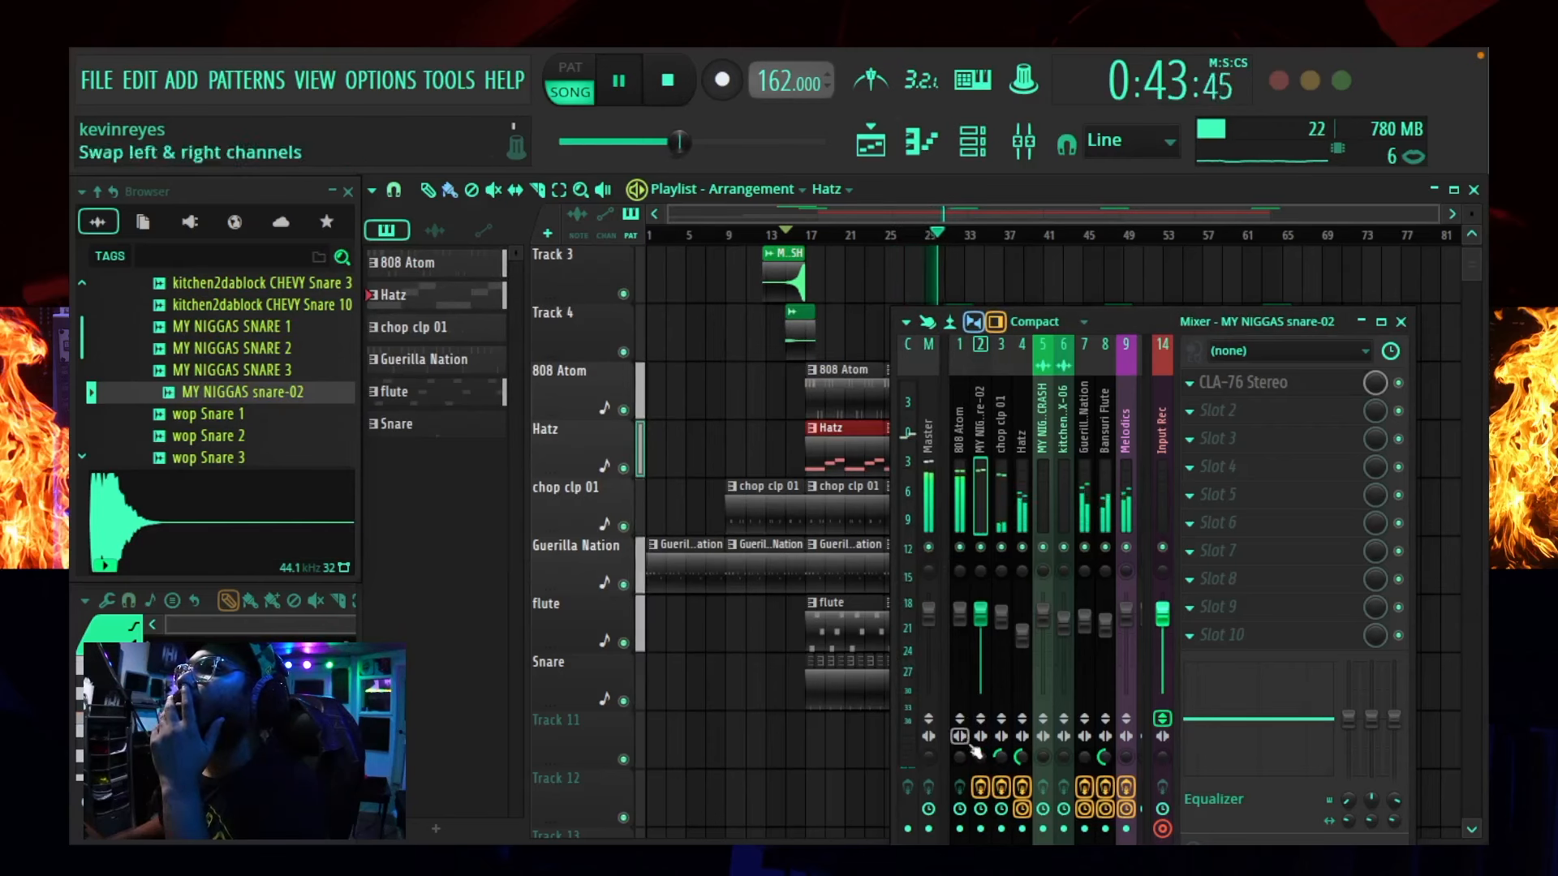
- Try a stereo separation of 64% separated on the snare mixer track and reset it
{"action": "left_click_drag", "start_coordinate": [977, 757], "coordinate": [977, 747]}
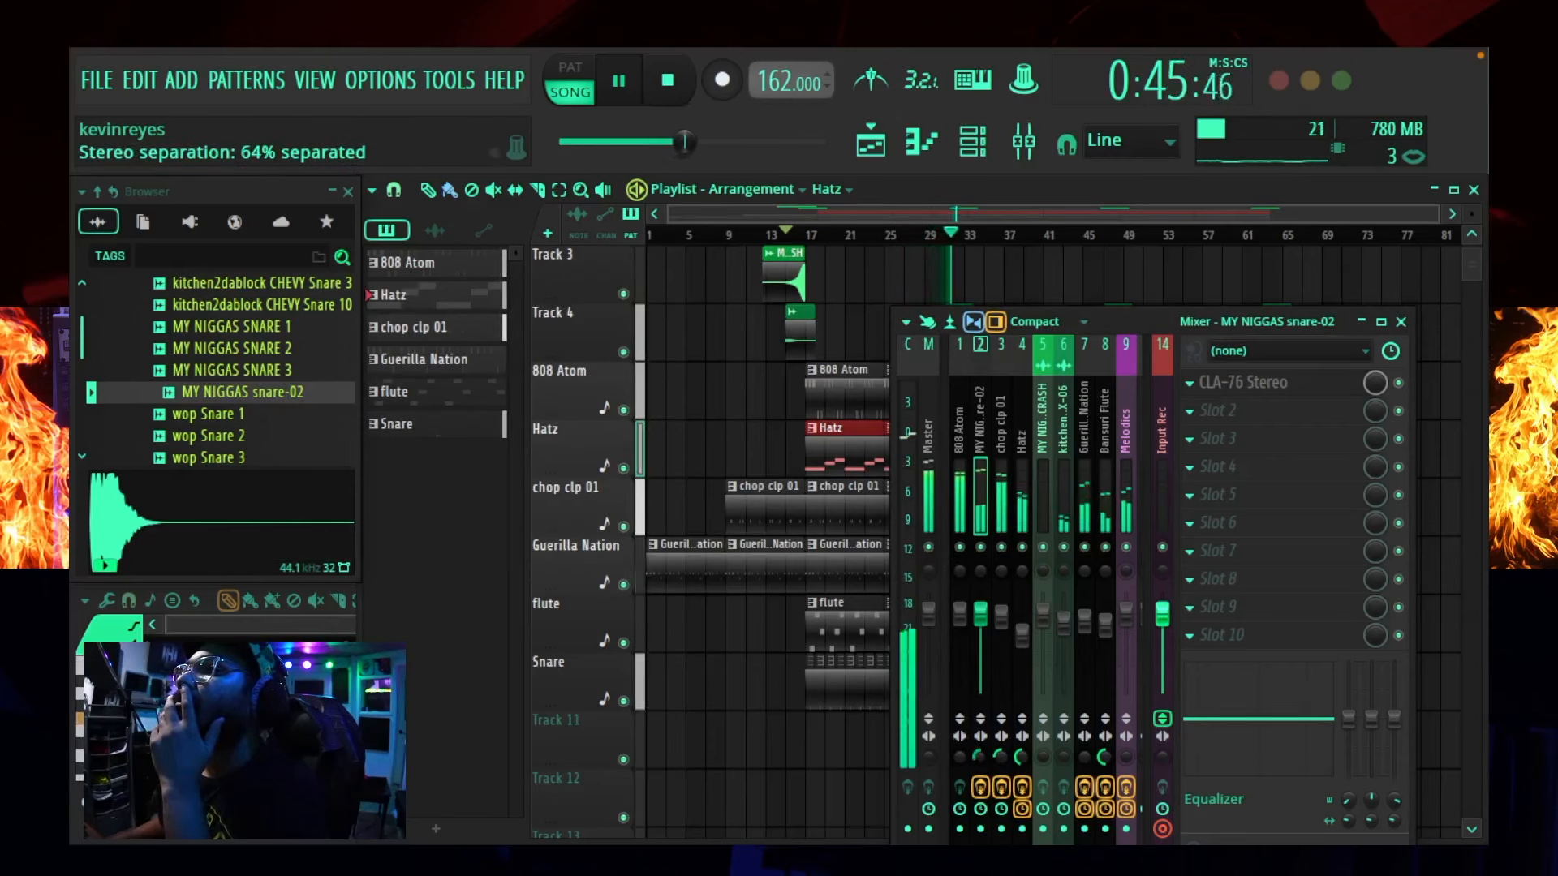
{"action": "right_click", "coordinate": [980, 757]}
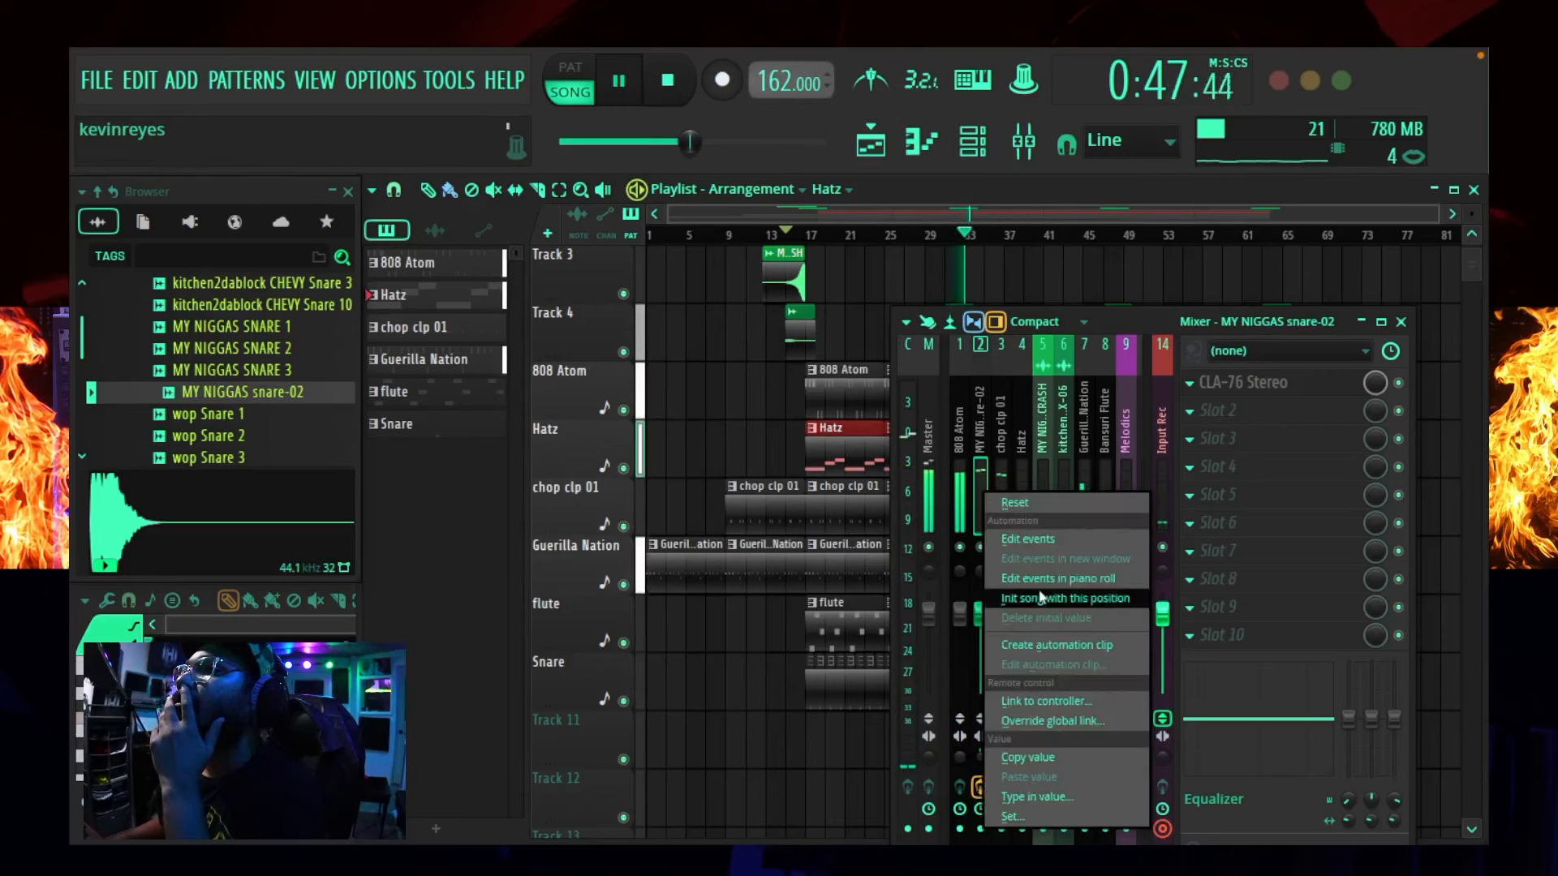
{"action": "left_click", "coordinate": [1059, 503]}
- Lower the chop clp 01 track slightly, set the snare volume to 100% and 808 Atom to 86% (-3.4 dB), and stop playback
{"action": "left_click_drag", "start_coordinate": [981, 613], "coordinate": [1001, 625]}
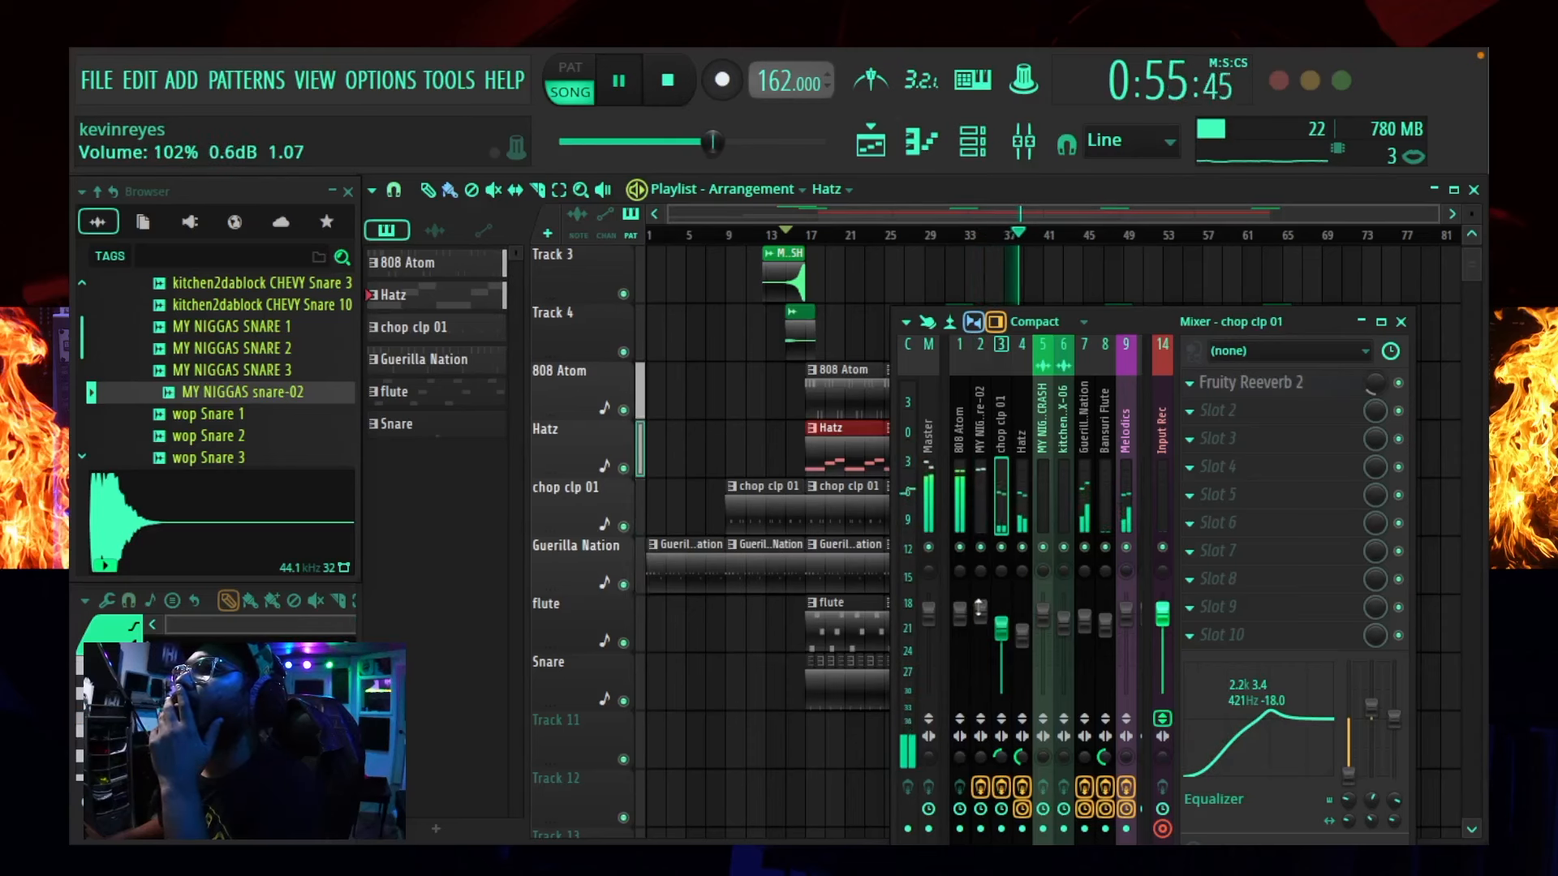
{"action": "left_click_drag", "start_coordinate": [981, 609], "coordinate": [981, 612]}
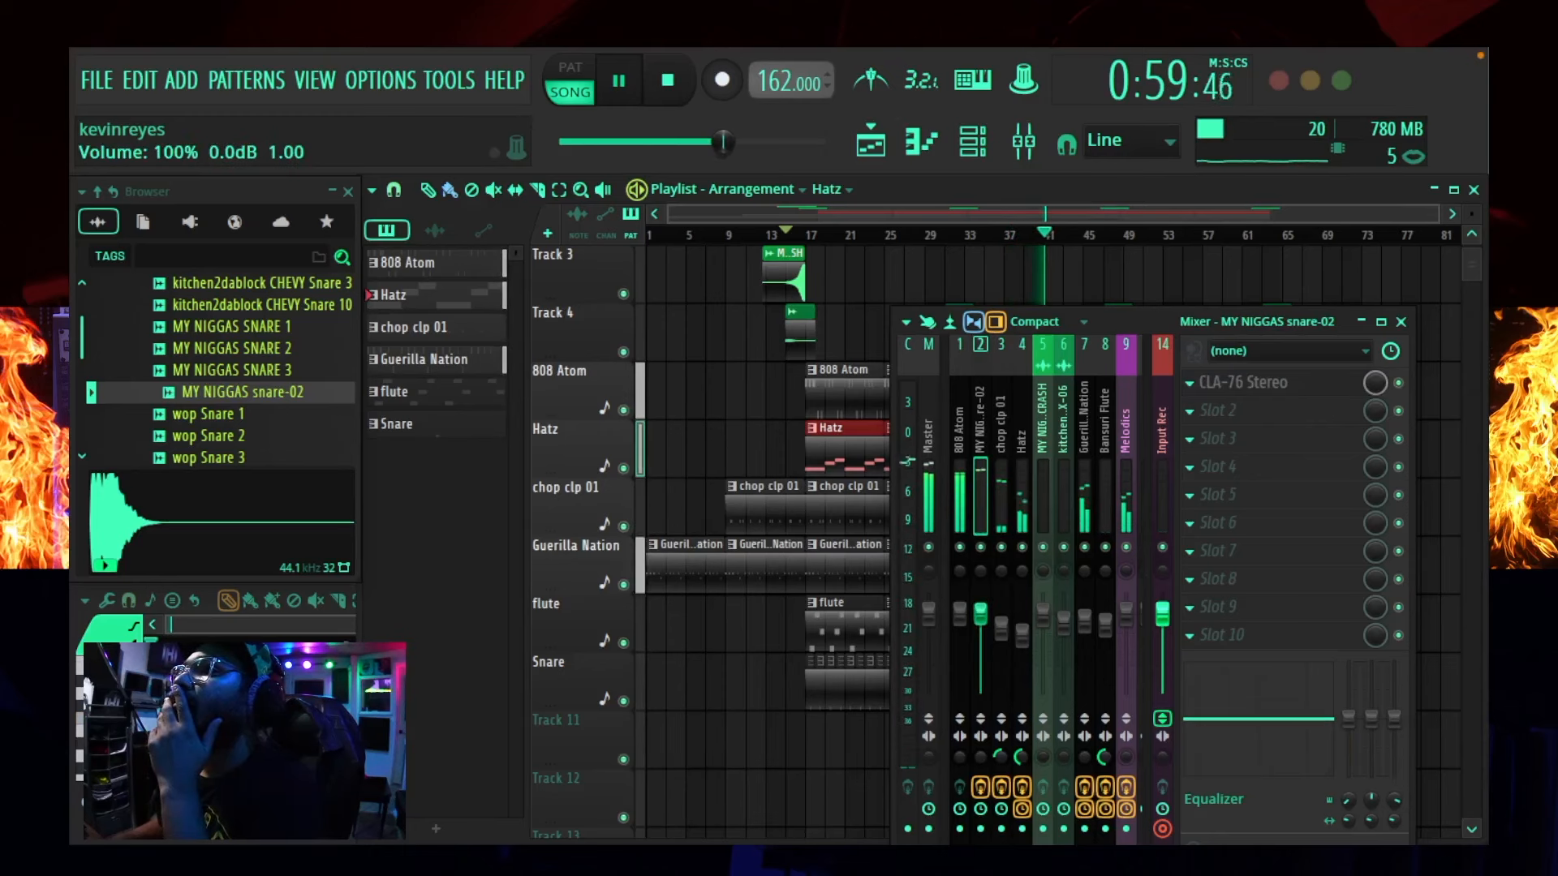
{"action": "left_click_drag", "start_coordinate": [960, 611], "coordinate": [960, 614]}
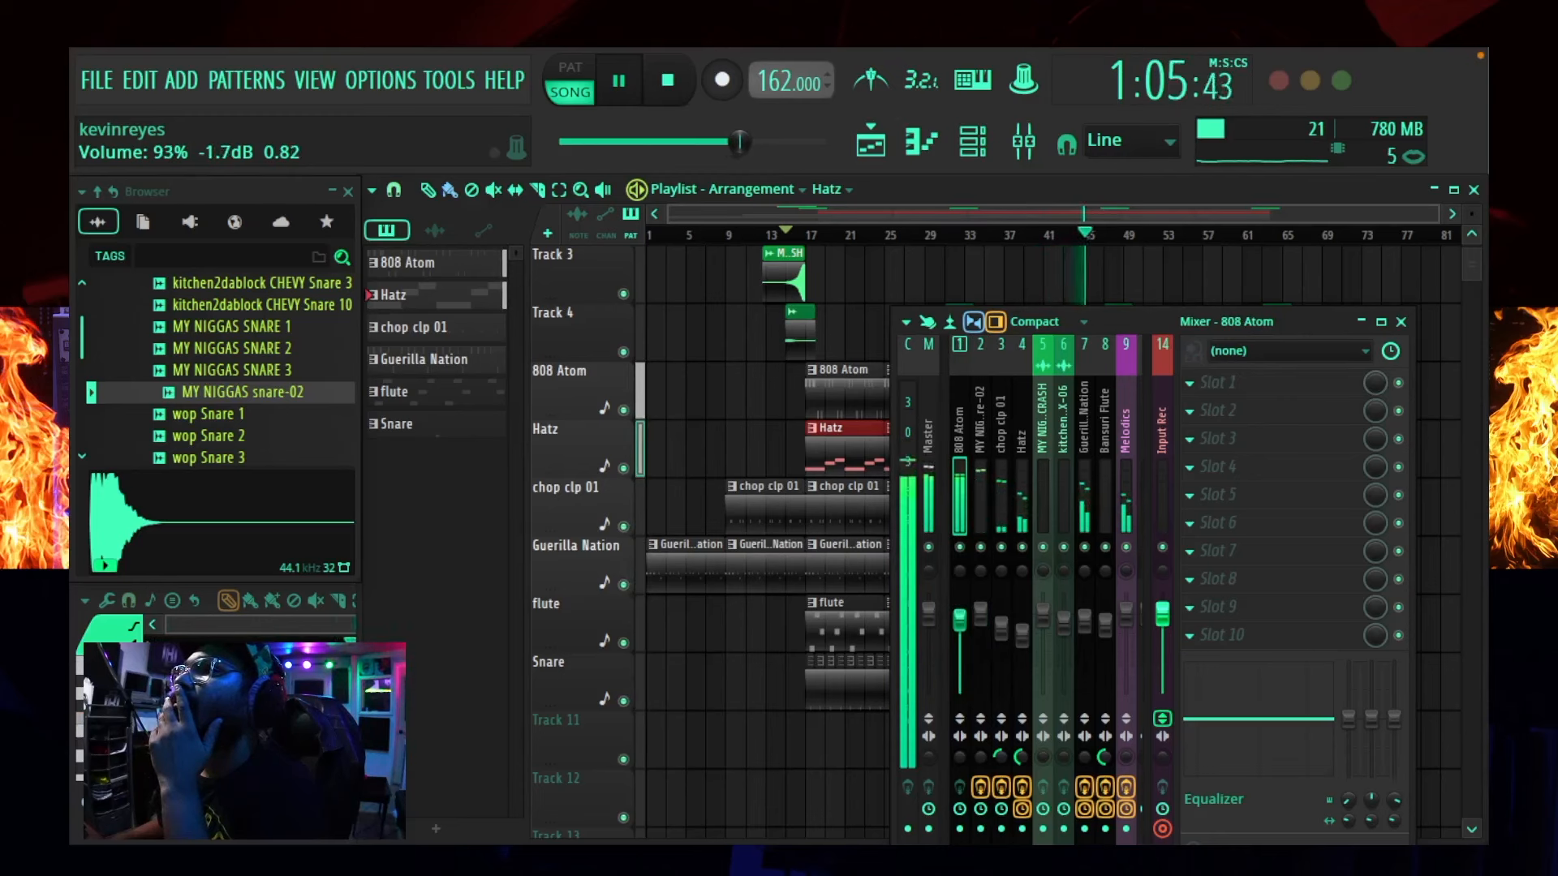
{"action": "left_click_drag", "start_coordinate": [960, 620], "coordinate": [960, 625]}
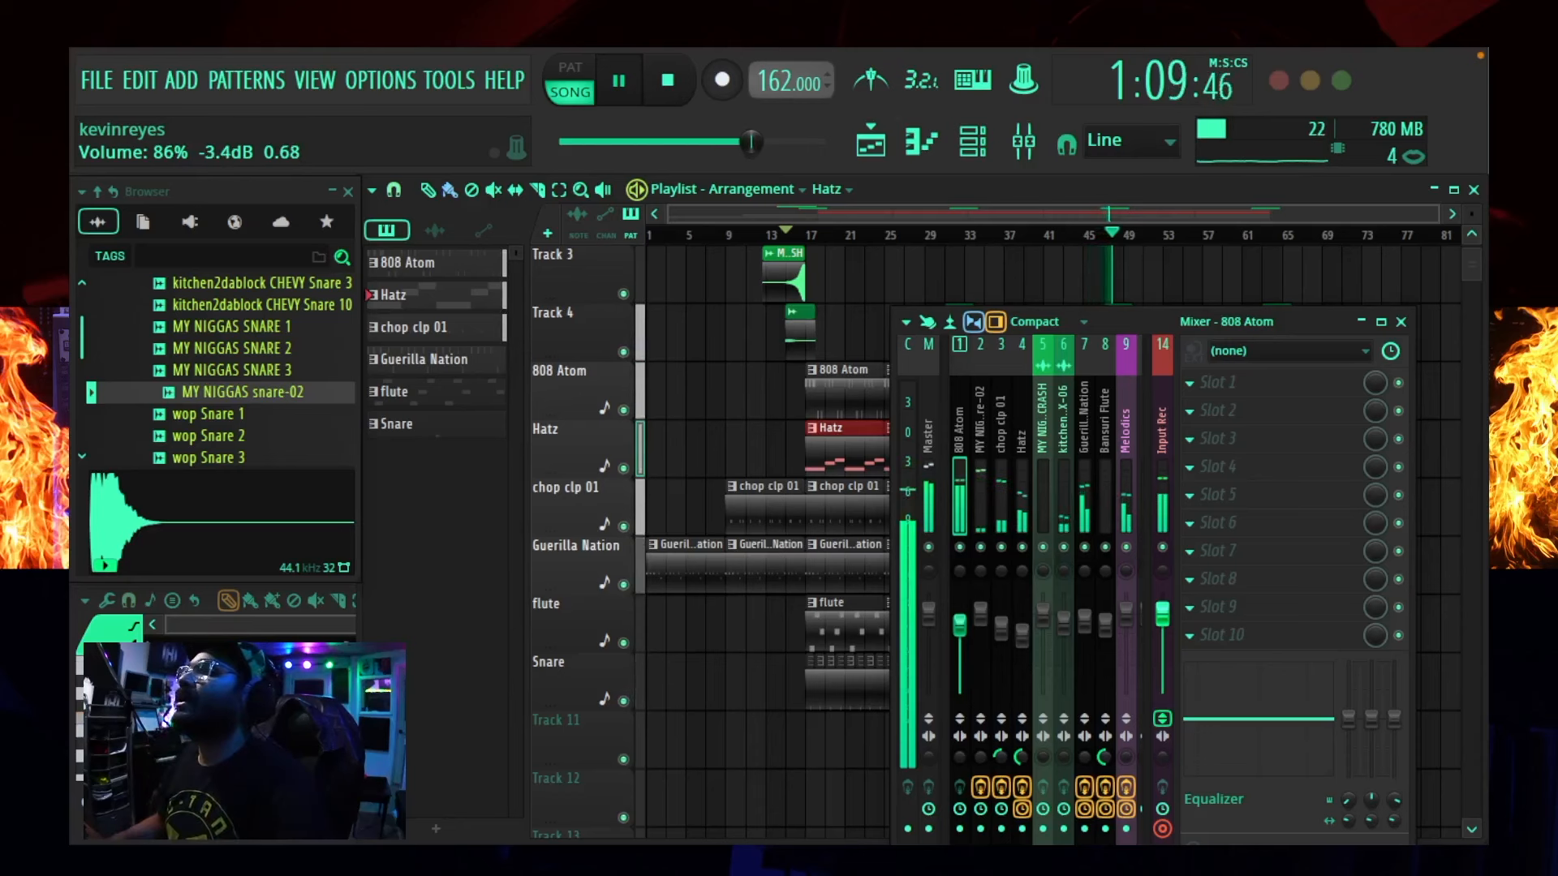
{"action": "key", "text": "space"}
- Load TR5 Classic Clipper in slot 10 of the Master track with 1.1 dB gain and listen to the song through it
{"action": "left_click", "coordinate": [929, 487]}
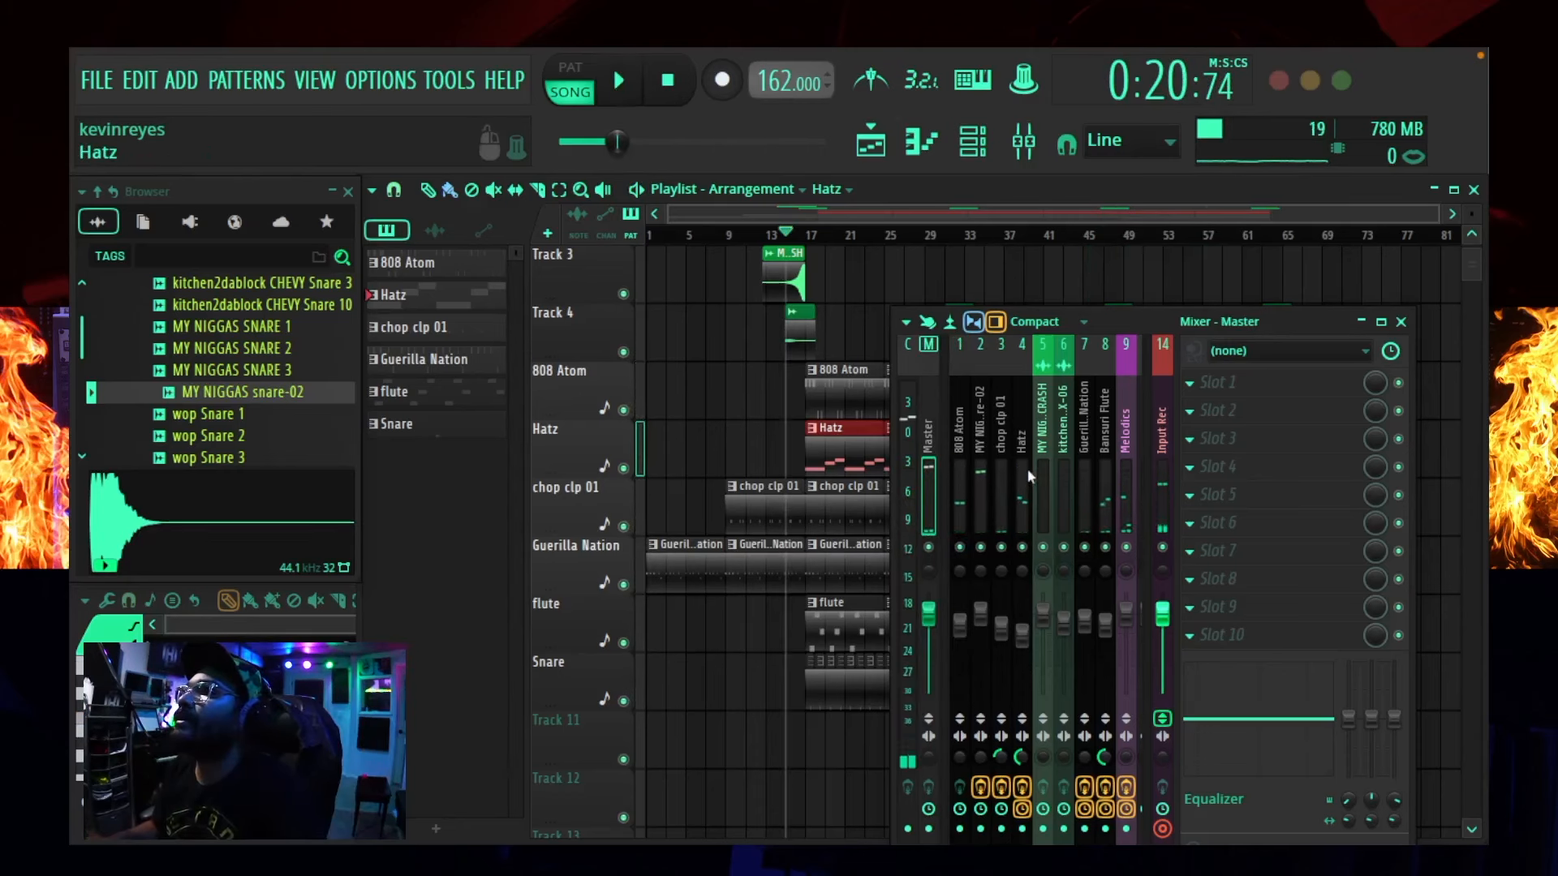
{"action": "left_click", "coordinate": [1250, 643]}
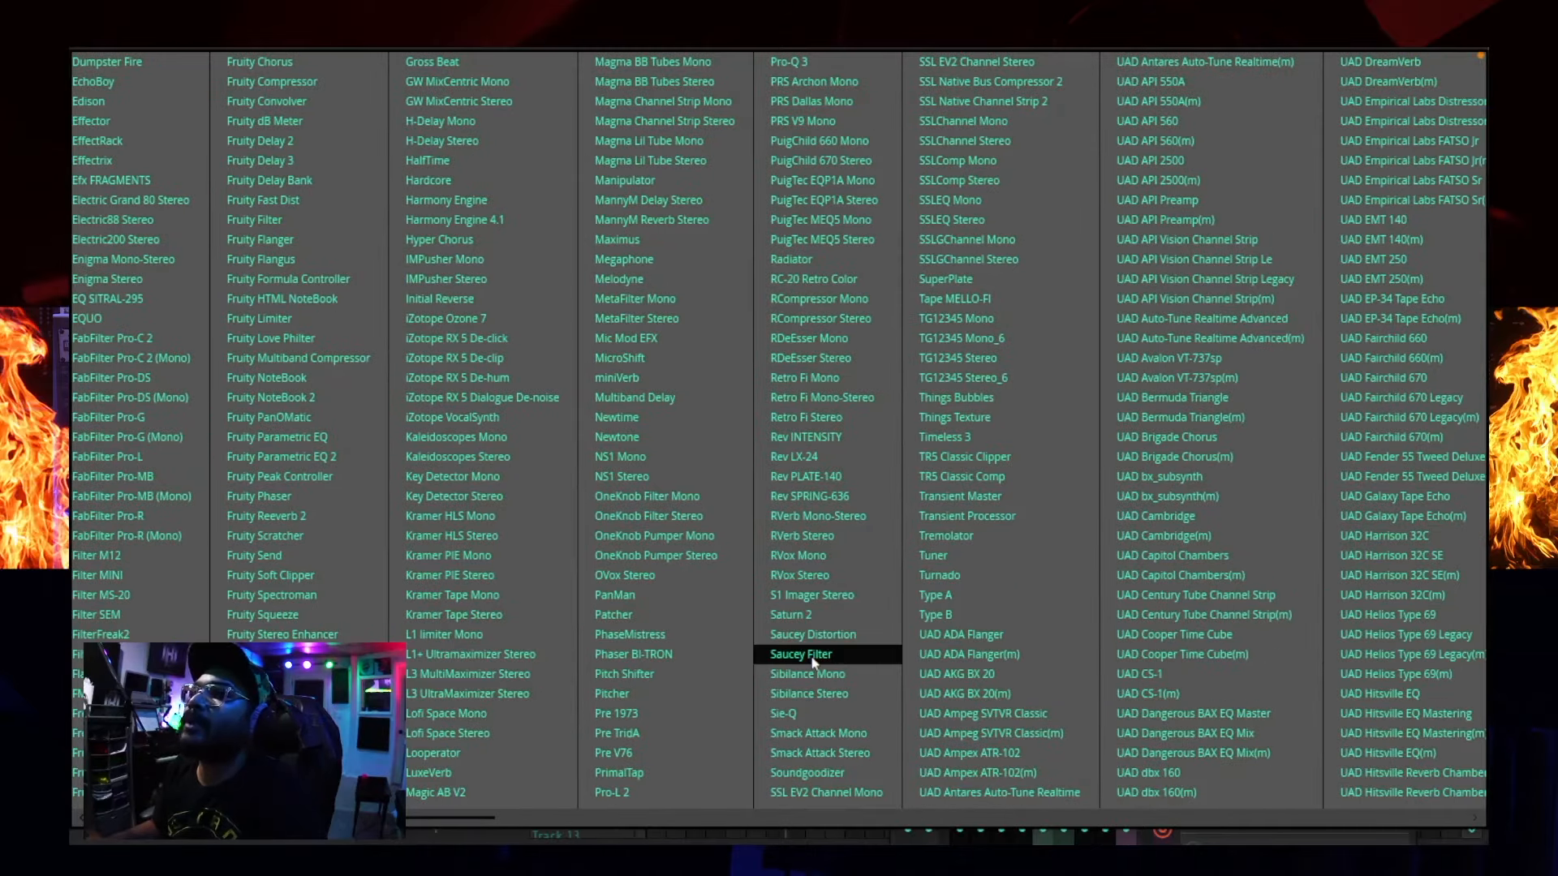
{"action": "left_click", "coordinate": [814, 661]}
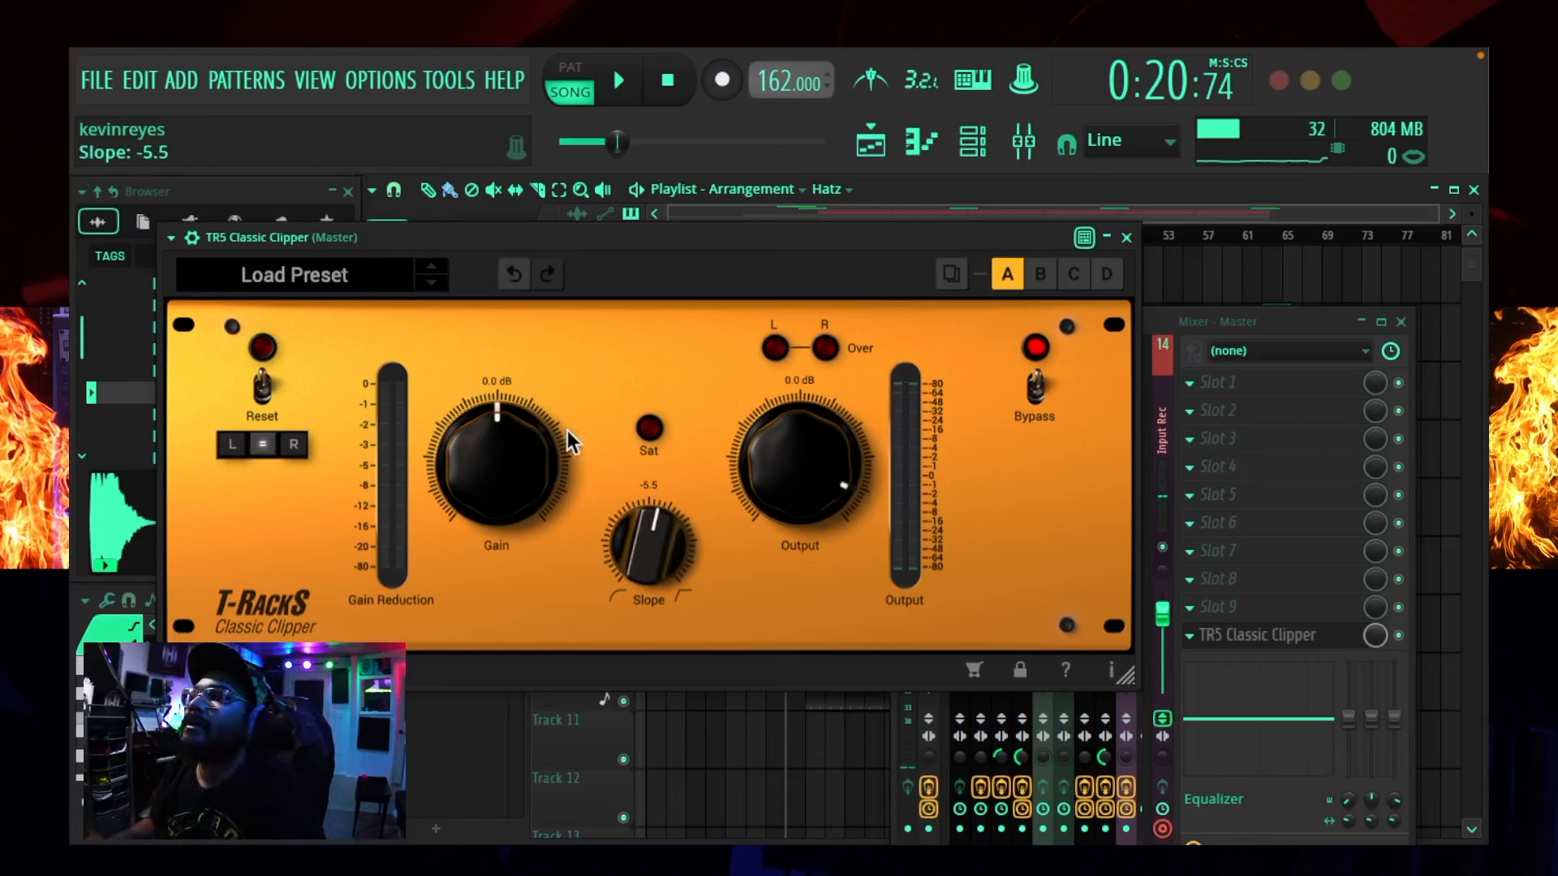
{"action": "left_click_drag", "start_coordinate": [504, 441], "coordinate": [508, 433]}
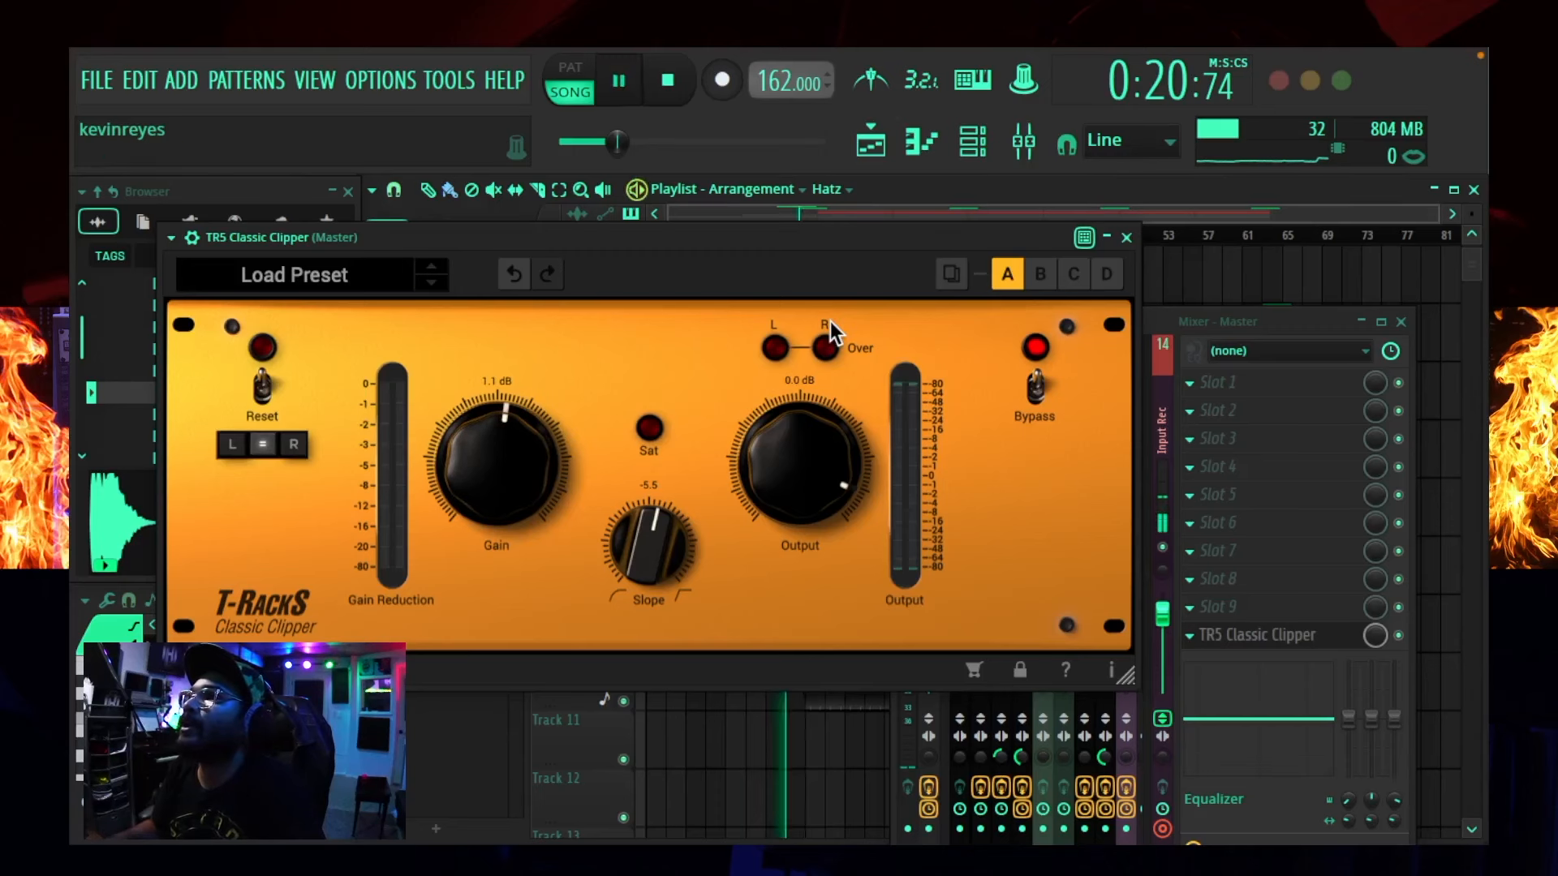
{"action": "left_click", "coordinate": [1127, 237]}
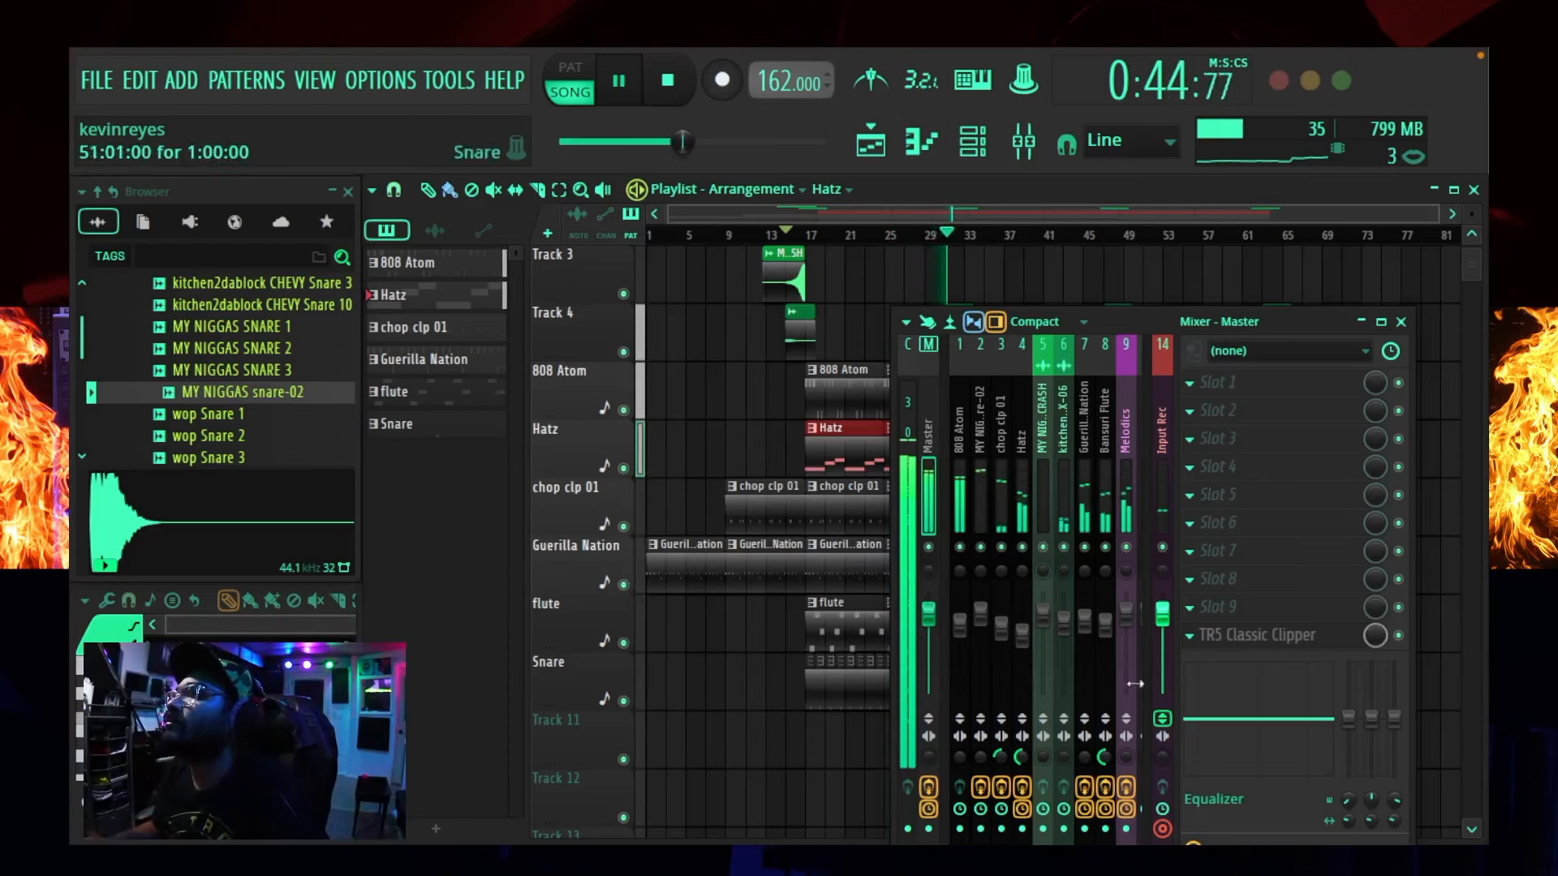
{"action": "key", "text": "space"}
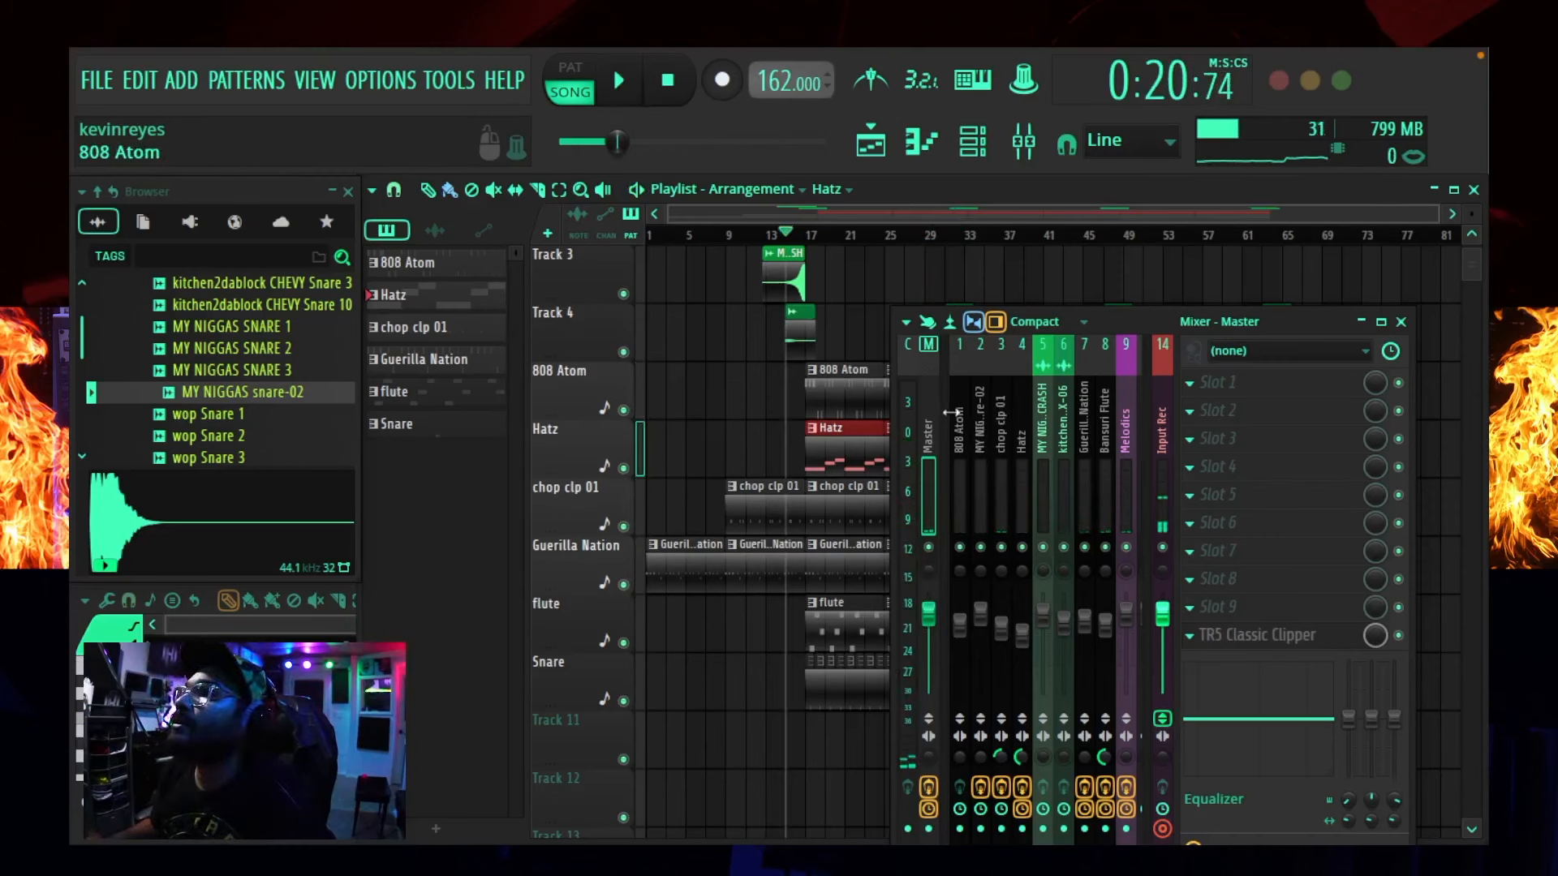
- Lower mixer tracks 1 to 9 together during playback, bringing the crash track to 80% (-4.7 dB), and select the Master track
{"action": "left_click", "coordinate": [954, 413]}
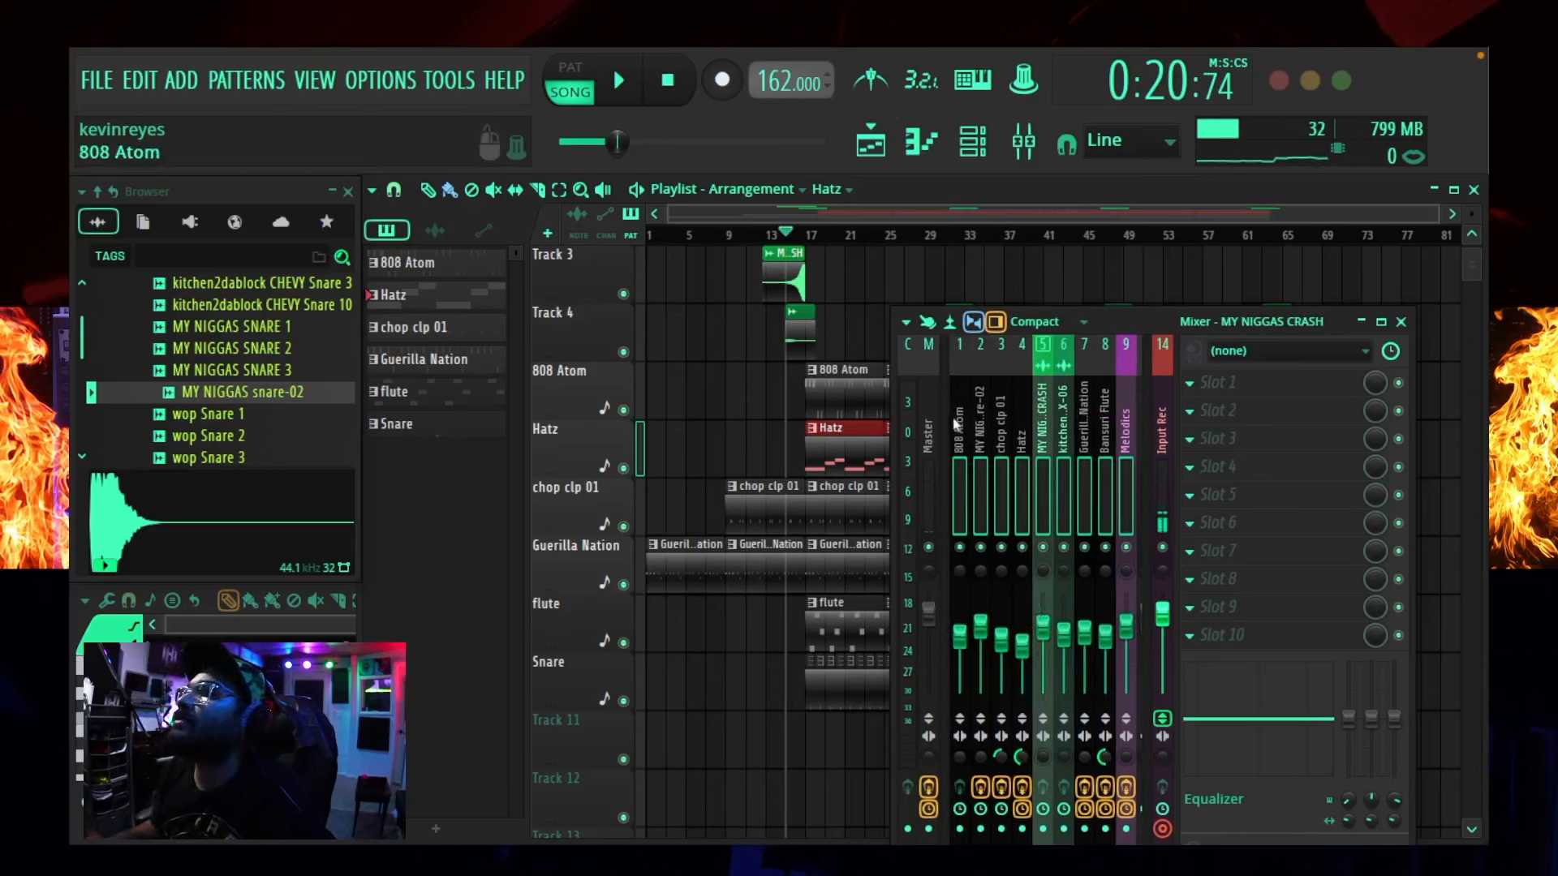
{"action": "key", "text": "space"}
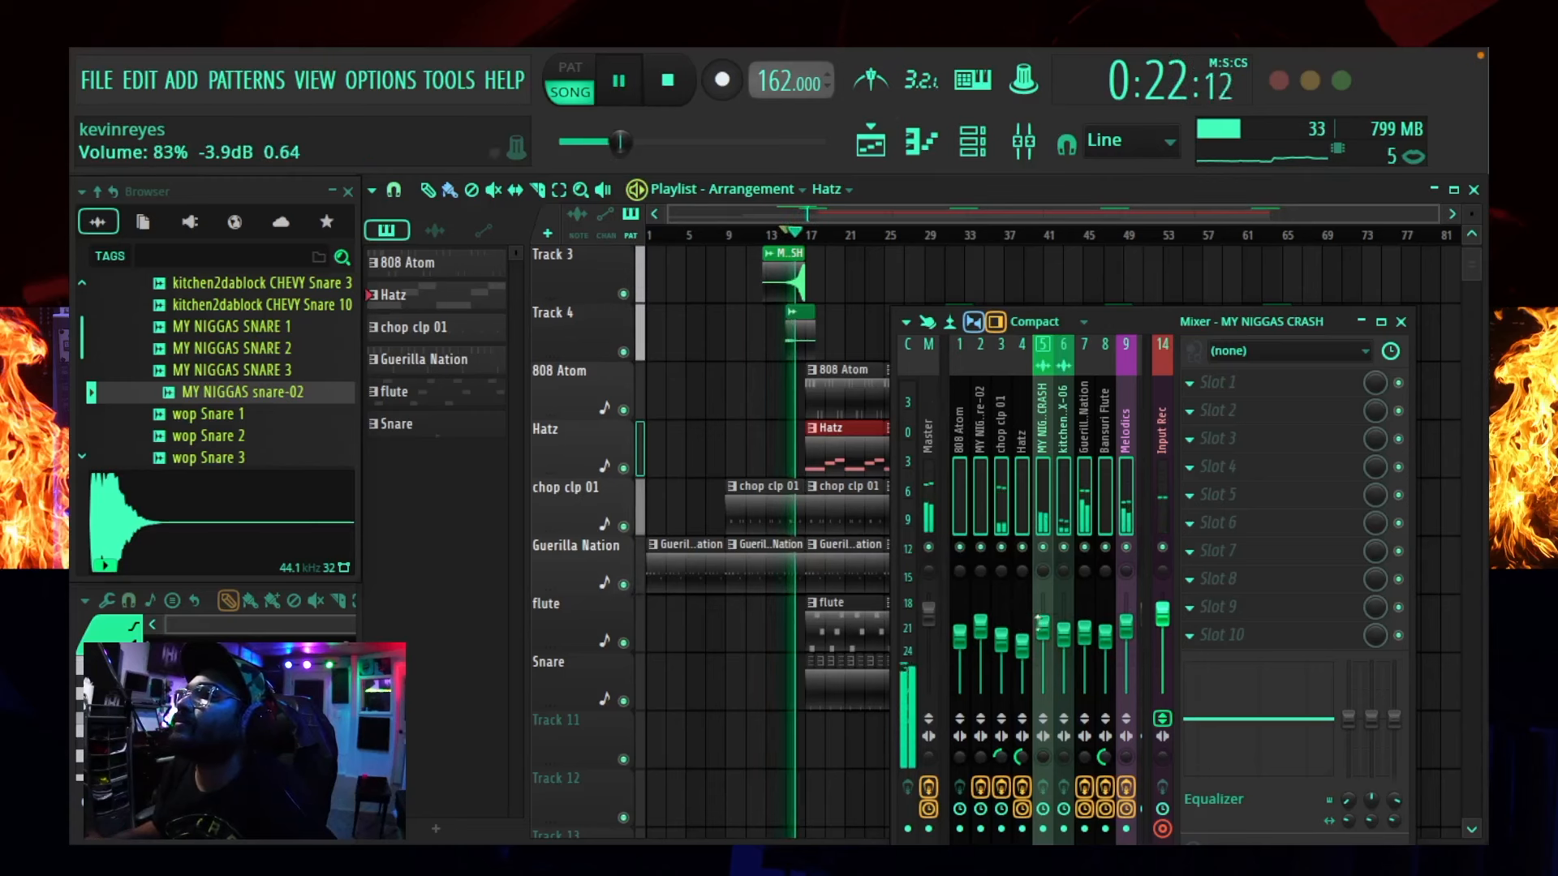
{"action": "scroll", "coordinate": [1039, 616], "scroll_direction": "down", "scroll_amount": 2}
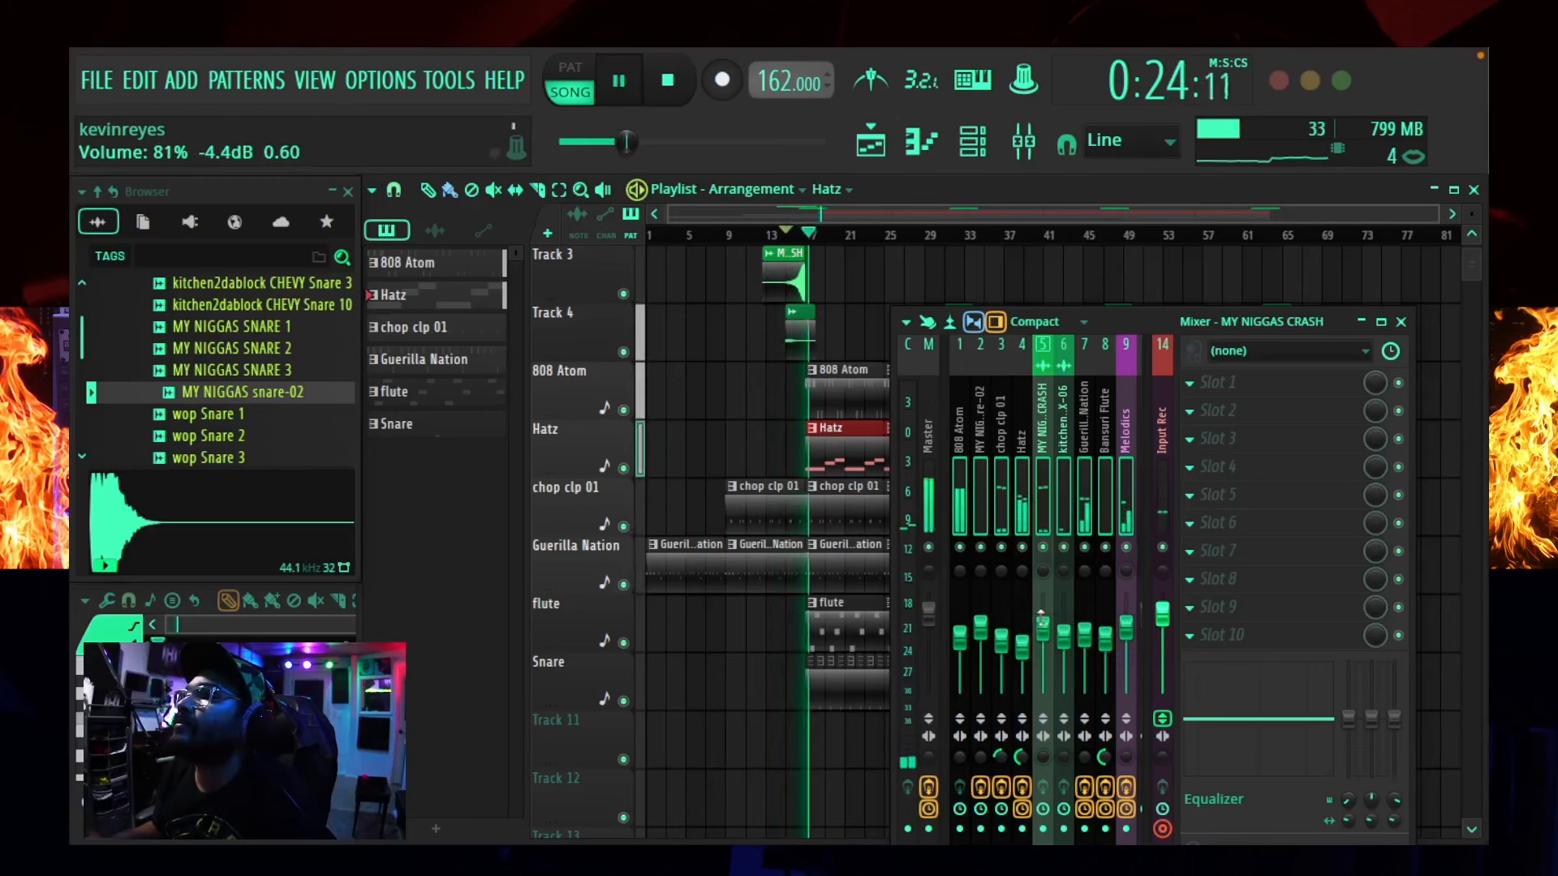
{"action": "left_click_drag", "start_coordinate": [1041, 618], "coordinate": [1043, 630]}
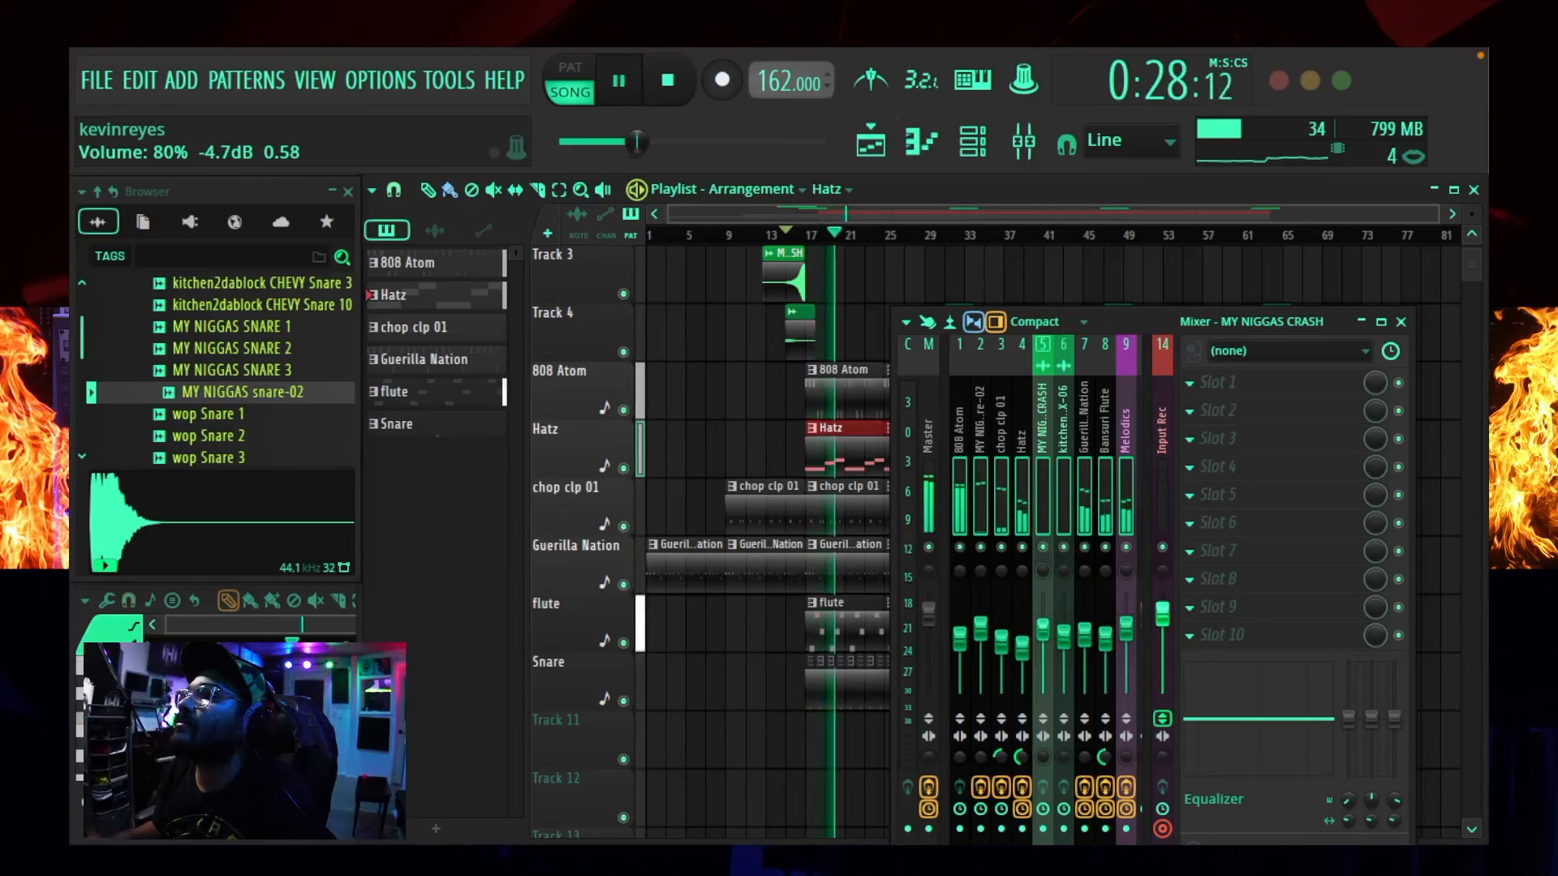
{"action": "scroll", "coordinate": [1041, 470], "scroll_direction": "right", "scroll_amount": 1}
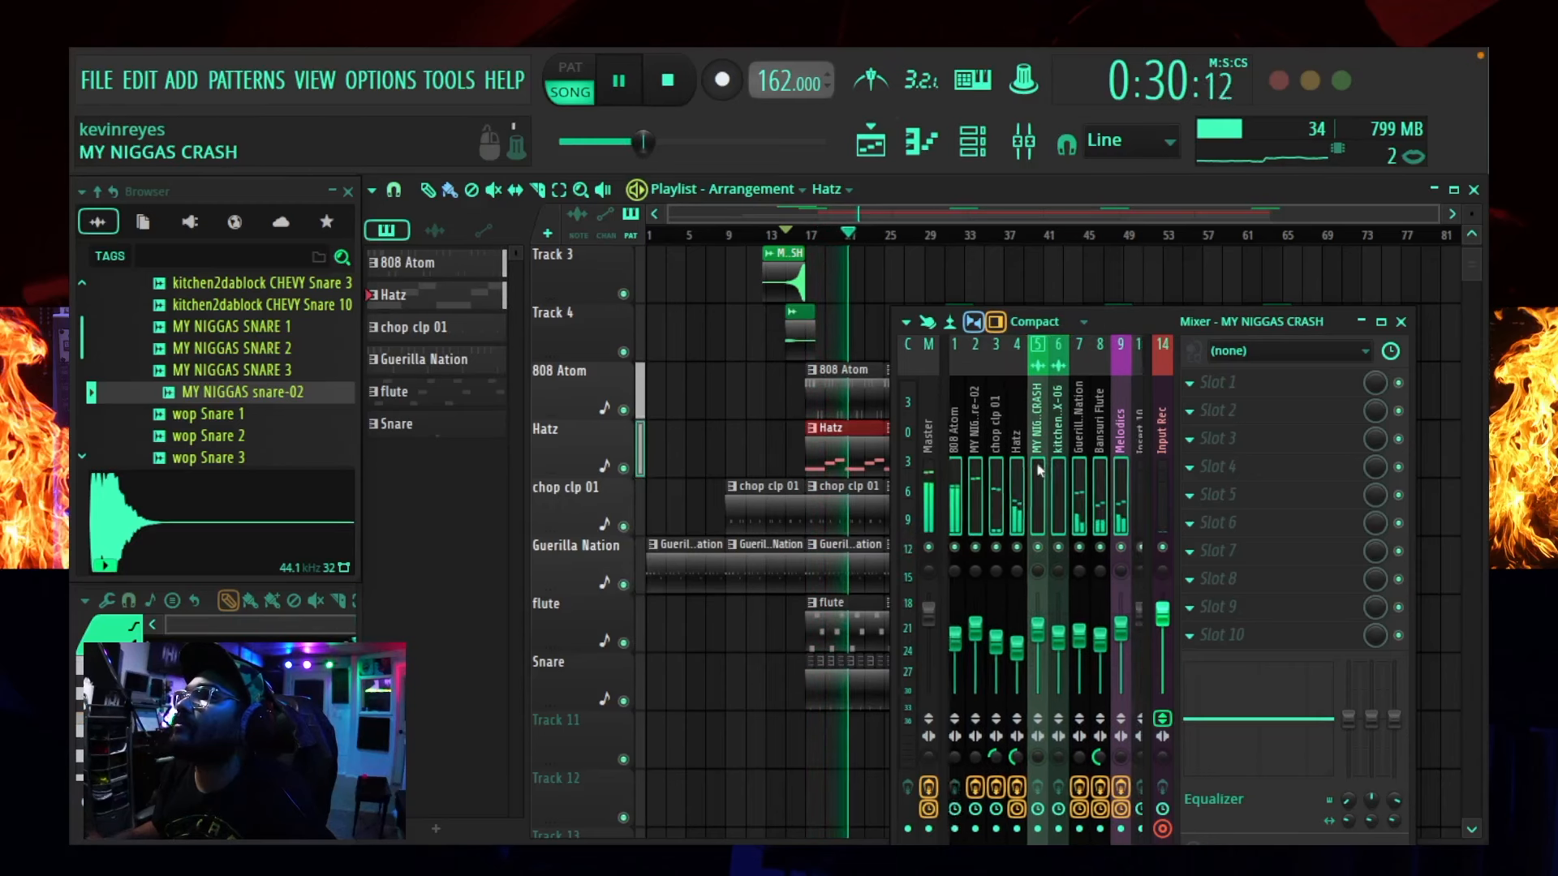
{"action": "scroll", "coordinate": [1039, 470], "scroll_direction": "left", "scroll_amount": 1}
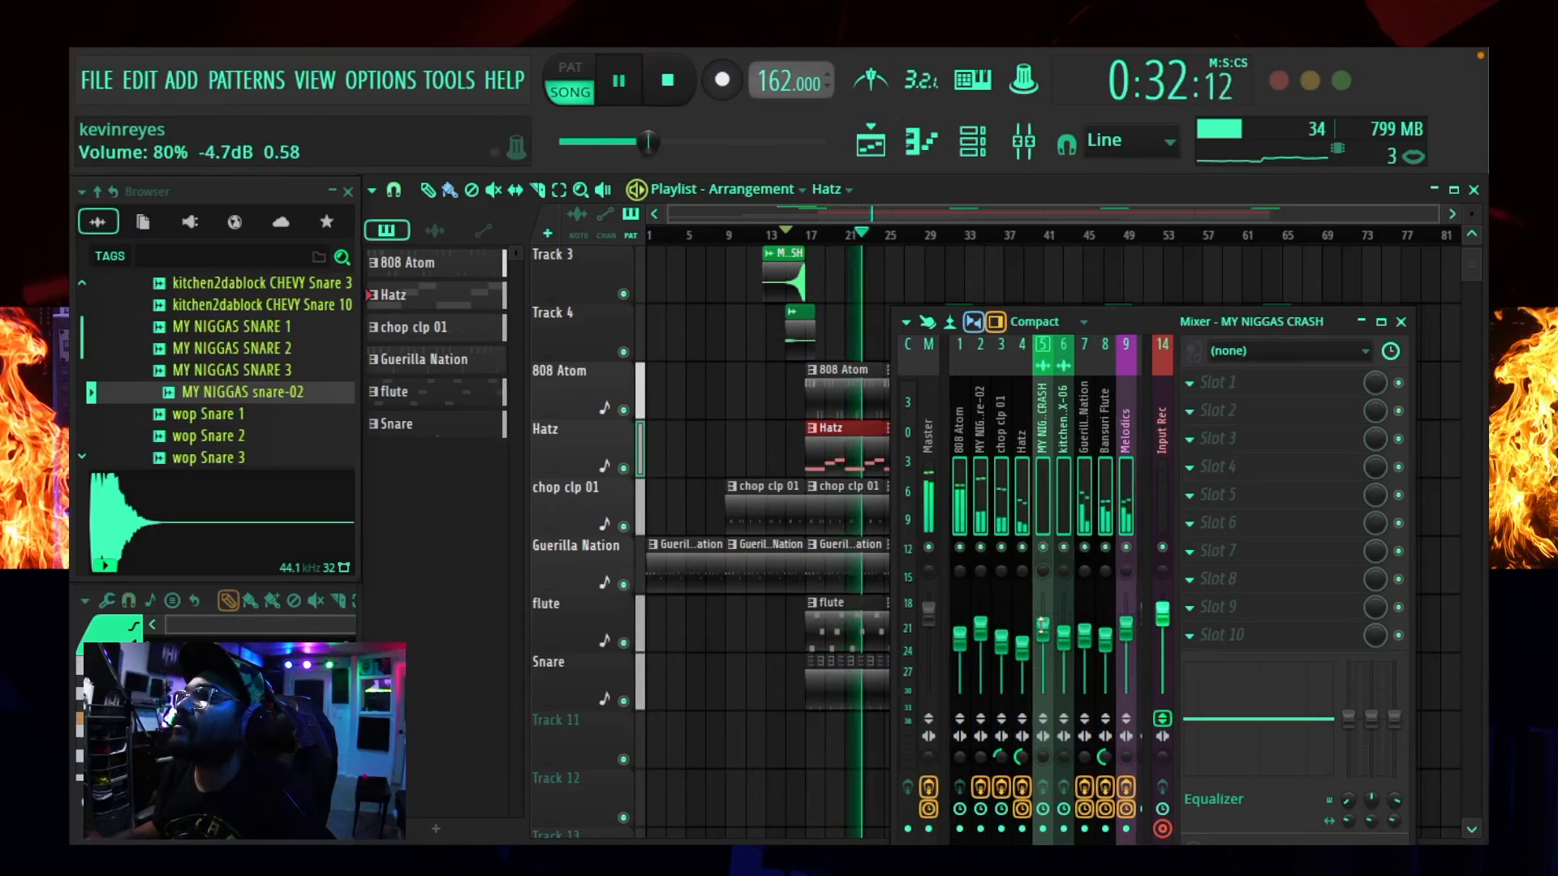
{"action": "scroll", "coordinate": [1043, 626], "scroll_direction": "down", "scroll_amount": 1}
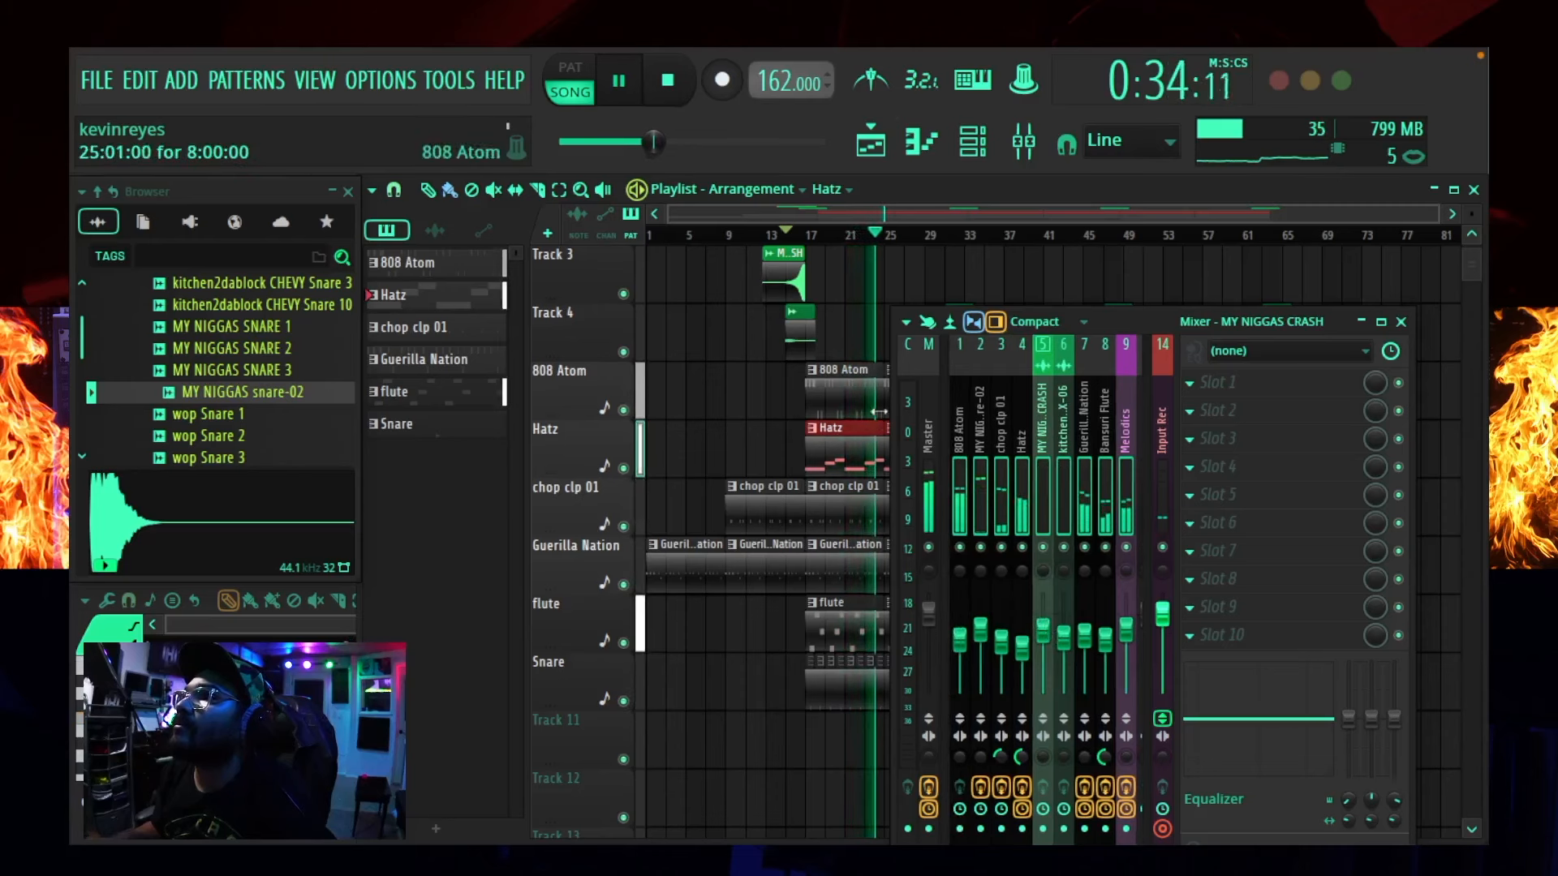
{"action": "left_click", "coordinate": [930, 427]}
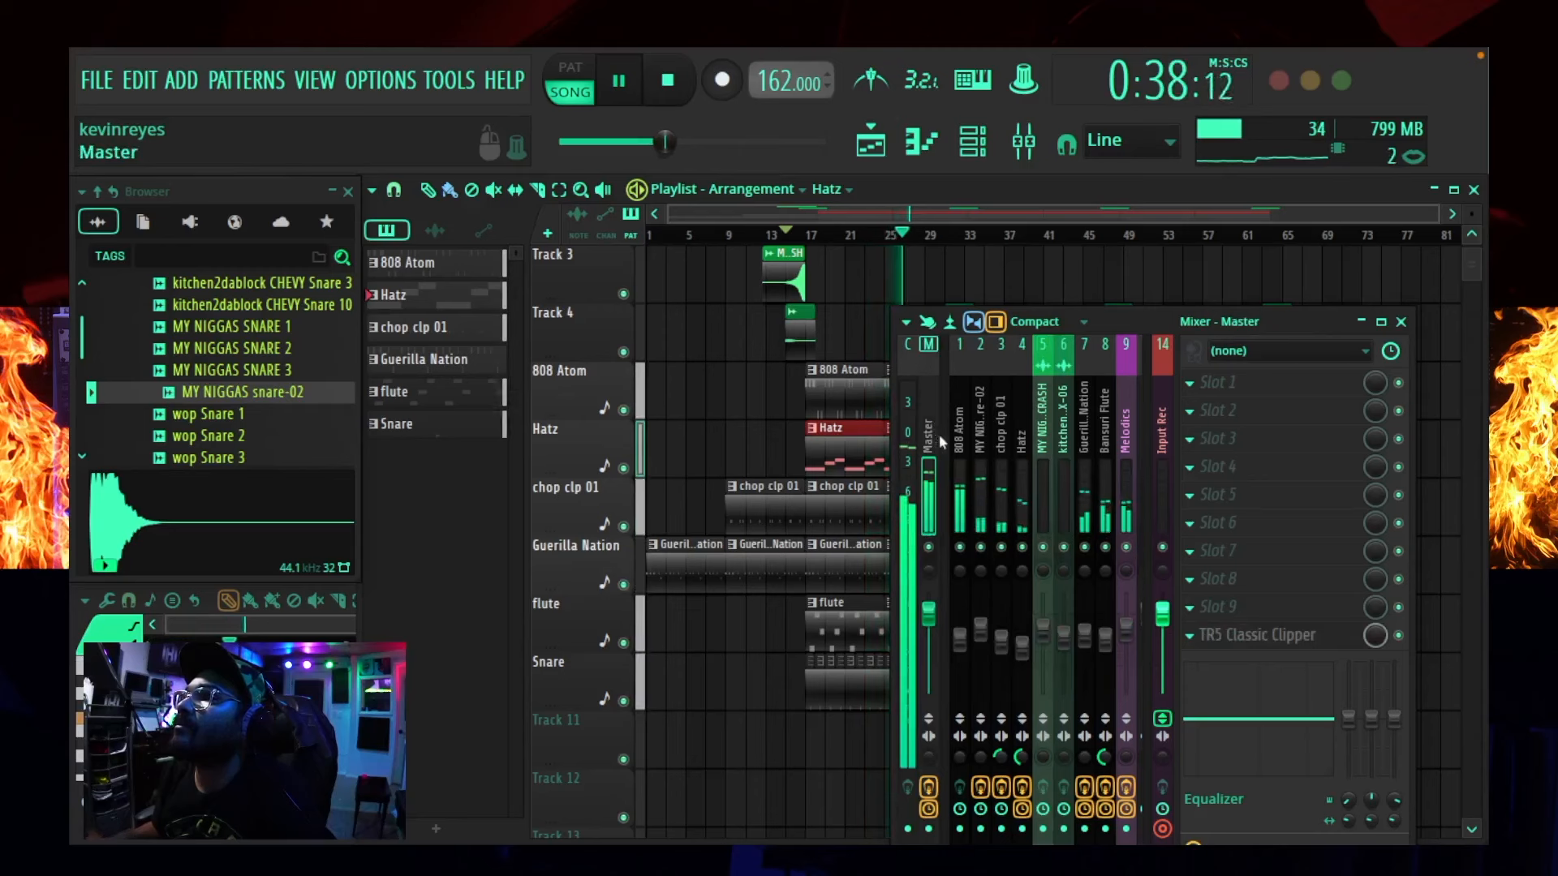
- Lower the snare track's volume slightly and adjust the stereo separation of the crash and kitchen2dablock Lex tracks
{"action": "left_click", "coordinate": [980, 630]}
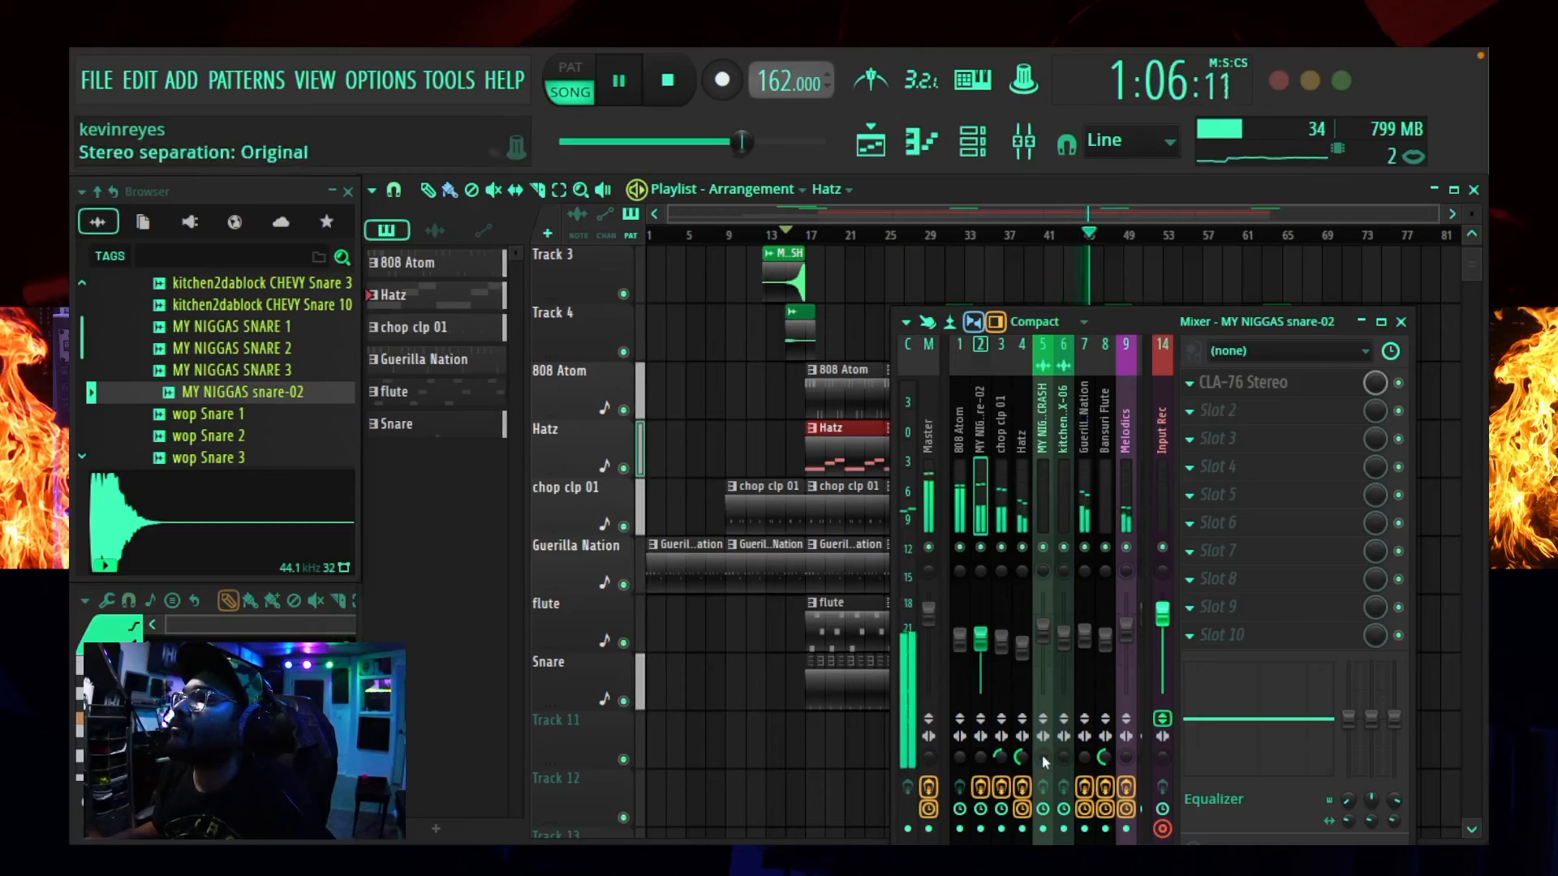
{"action": "left_click_drag", "start_coordinate": [1043, 757], "coordinate": [1062, 769]}
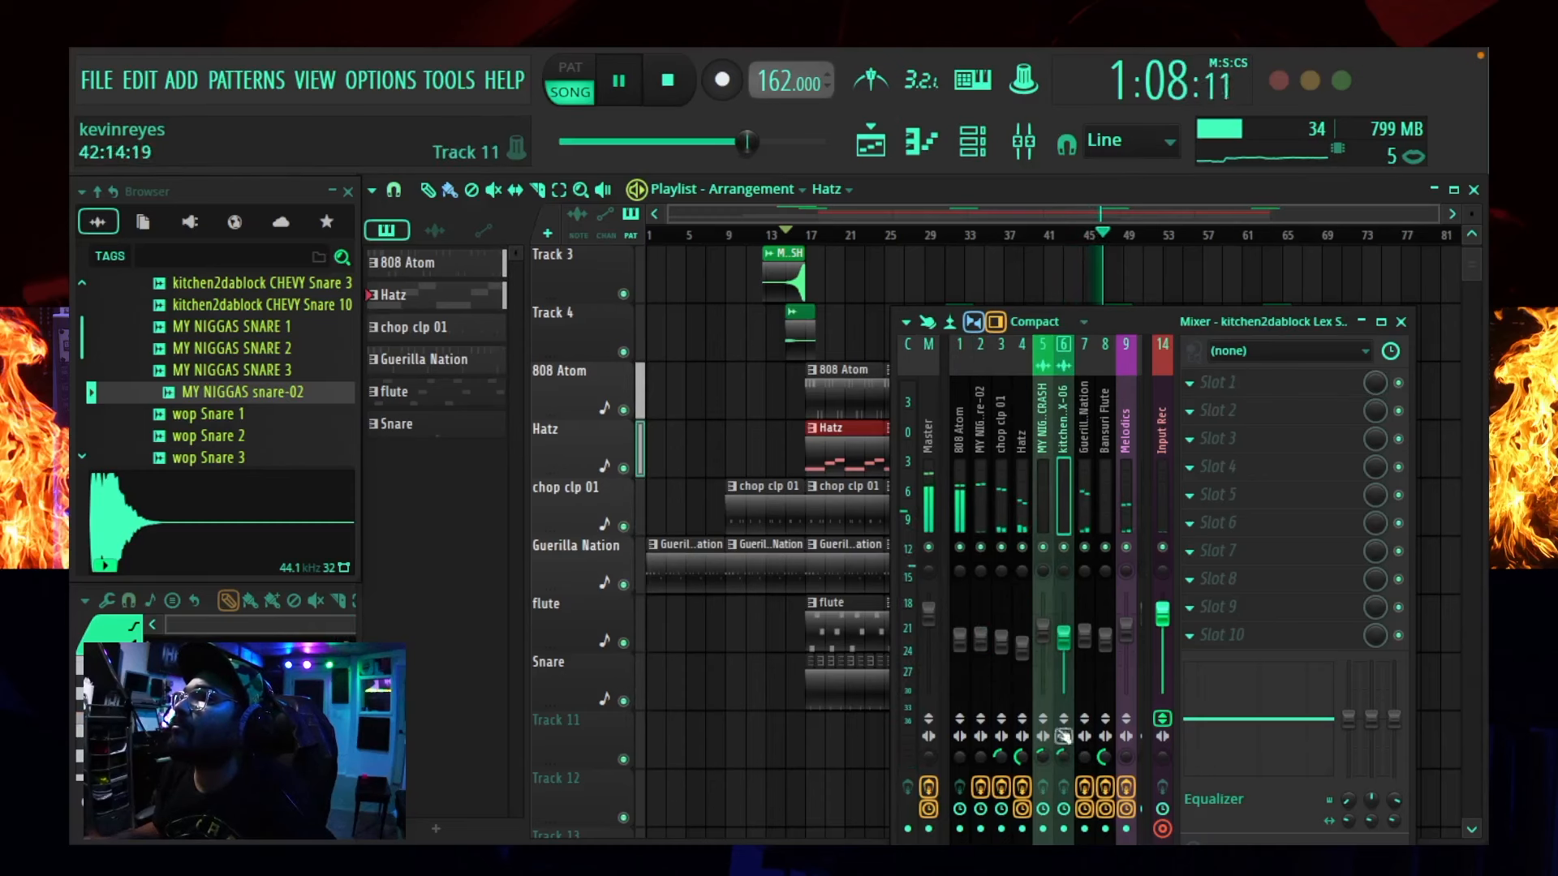
- Raise the kitchen2dablock Lex track's volume and reset it to the default level
{"action": "left_click_drag", "start_coordinate": [1063, 638], "coordinate": [1063, 618]}
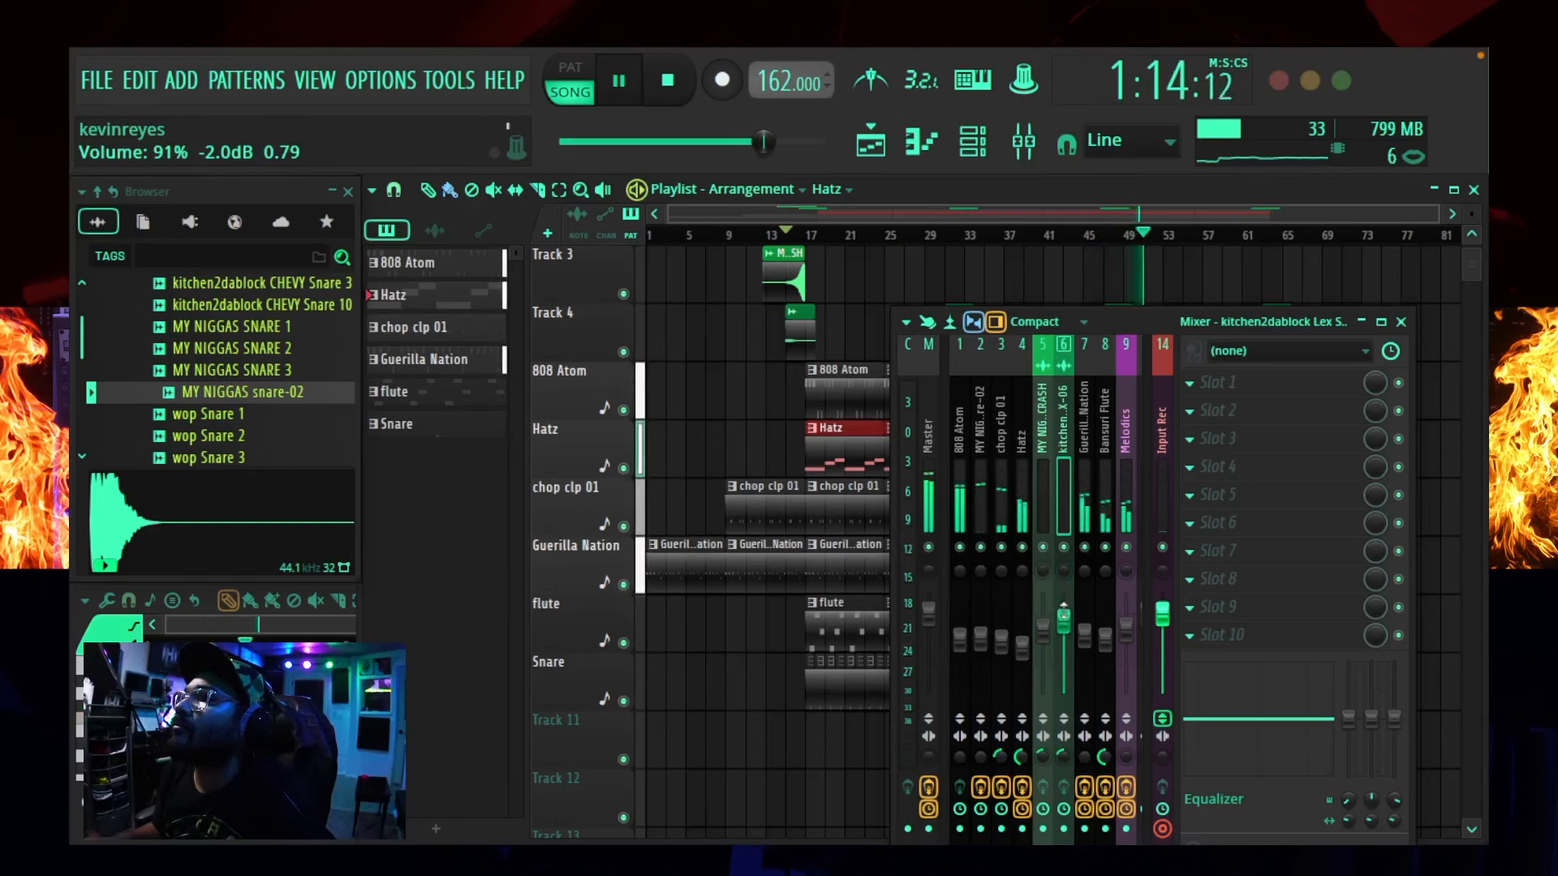
{"action": "right_click", "coordinate": [1063, 618]}
{"action": "left_click", "coordinate": [1100, 503]}
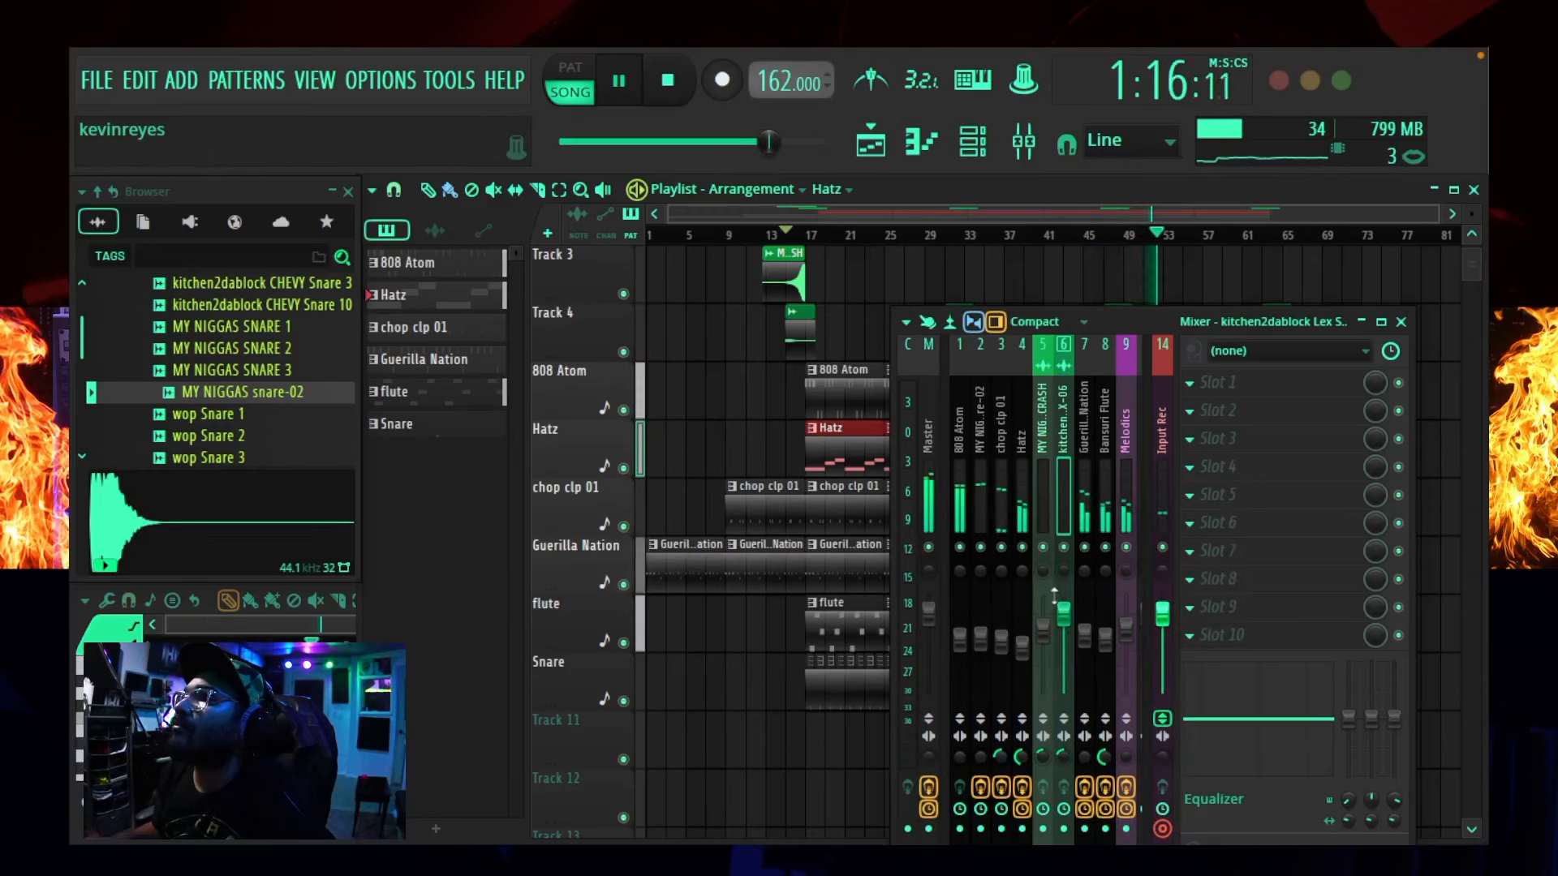
- Replay the song from about bar 14, lower the crash track's volume, and stop playback
{"action": "left_click", "coordinate": [779, 234]}
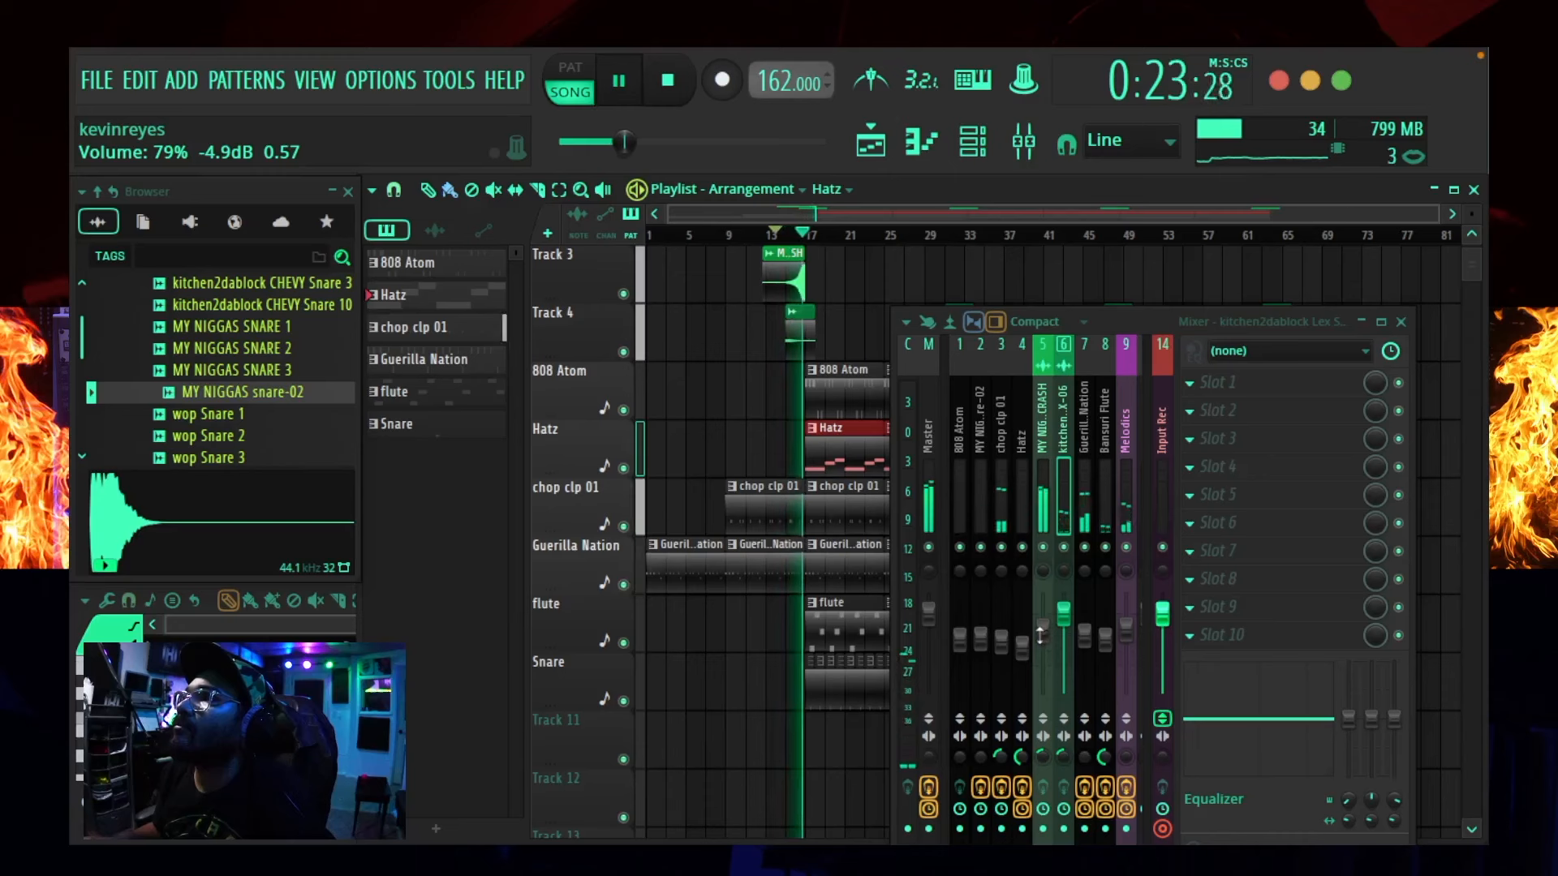
{"action": "left_click_drag", "start_coordinate": [1042, 625], "coordinate": [1043, 643]}
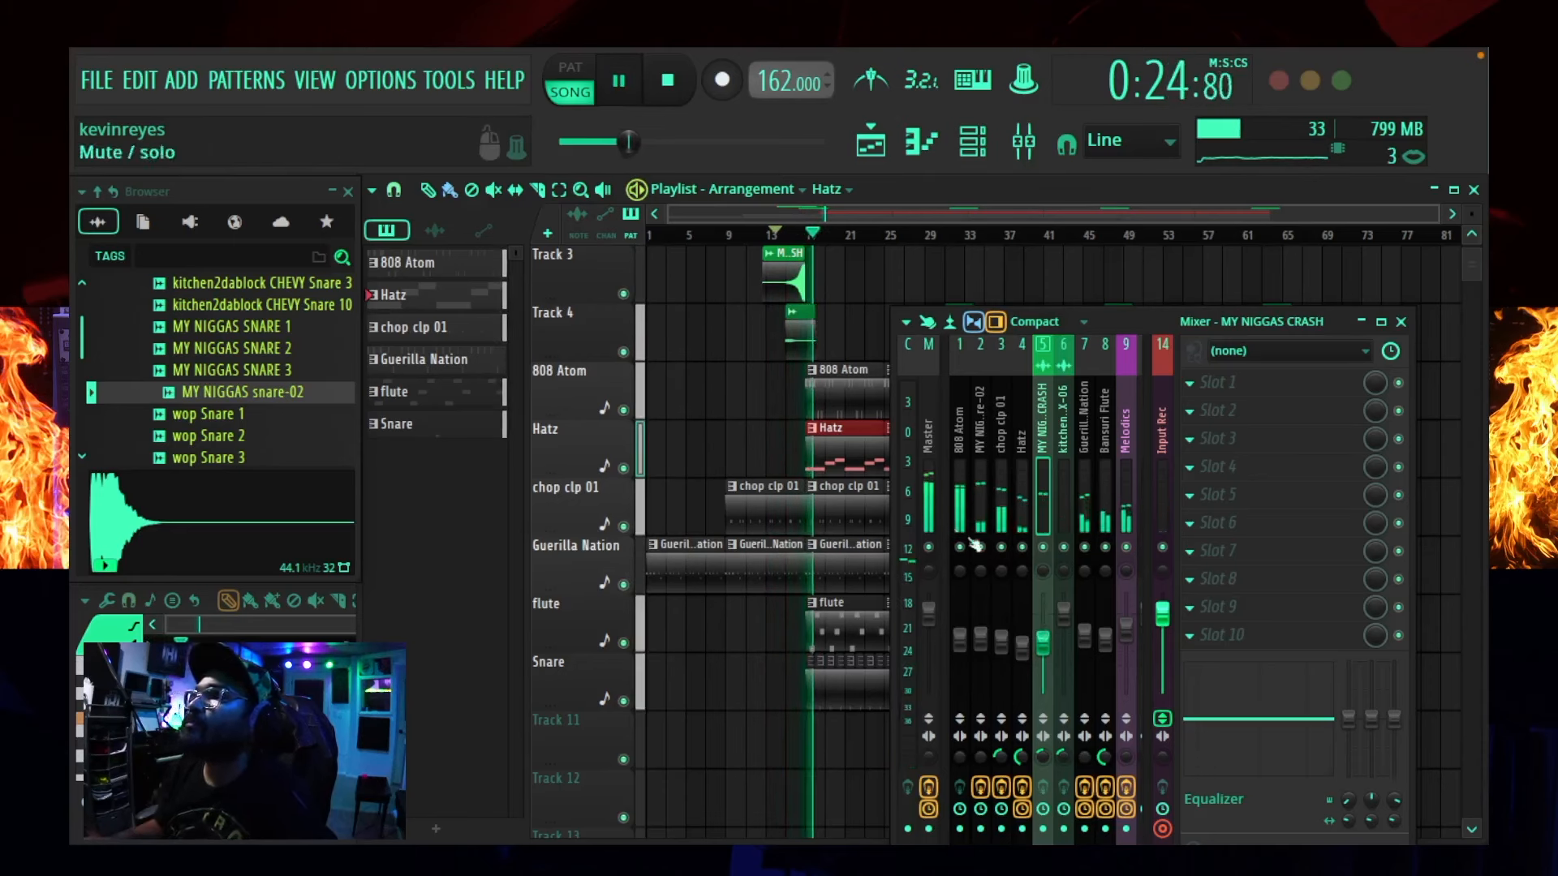
{"action": "key", "text": "space"}
- Add Fruity Parametric EQ 2 to the Master track's first effect slot and load its 30Hz + 18kHz cut preset
{"action": "left_click", "coordinate": [927, 454]}
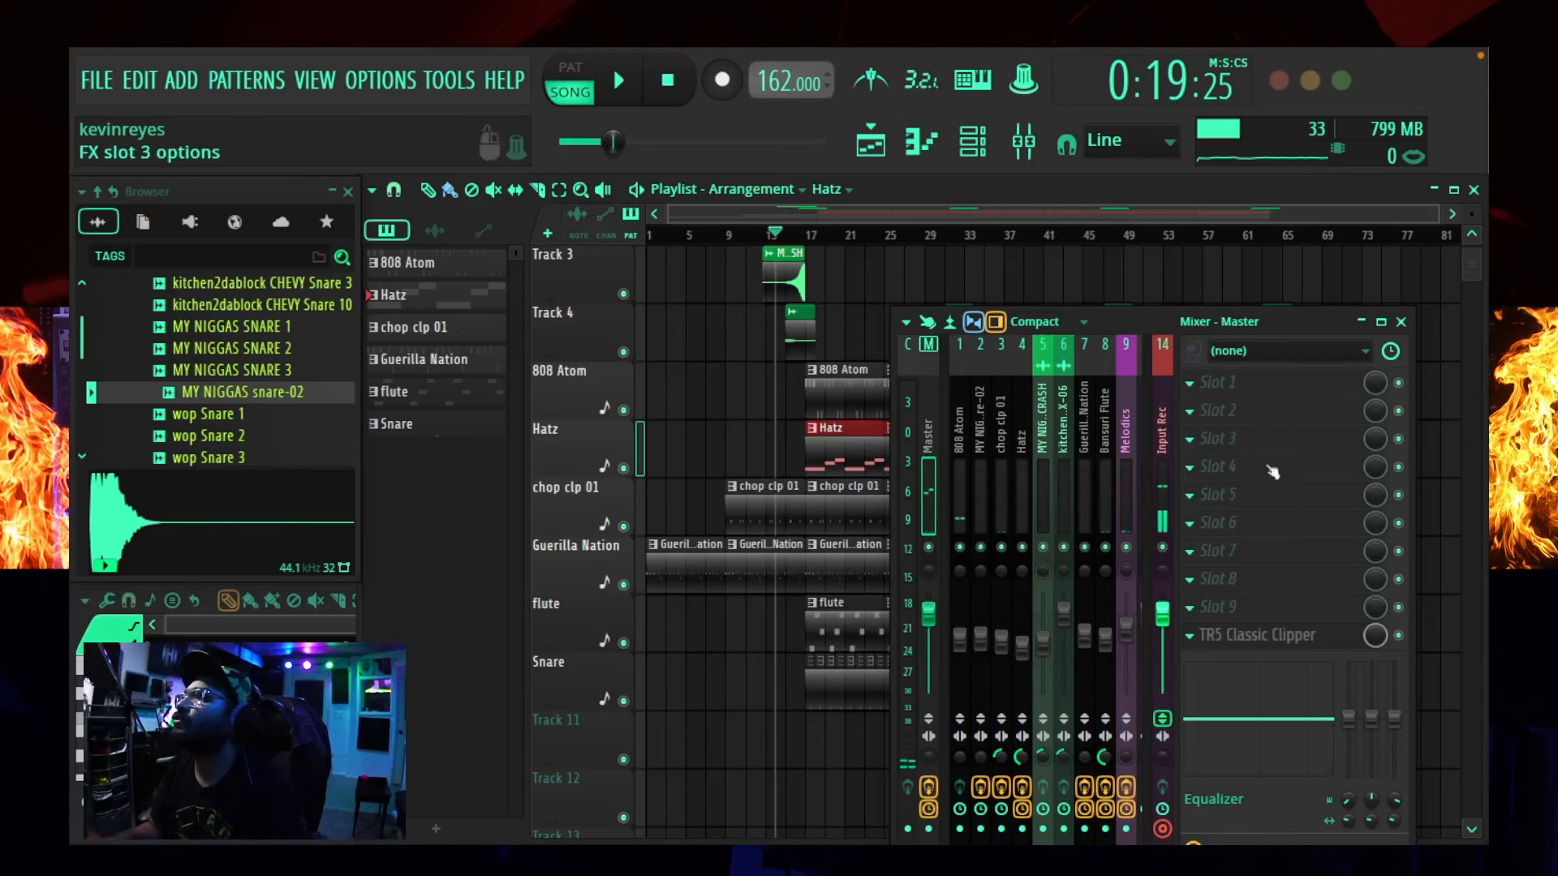
{"action": "left_click", "coordinate": [1250, 390]}
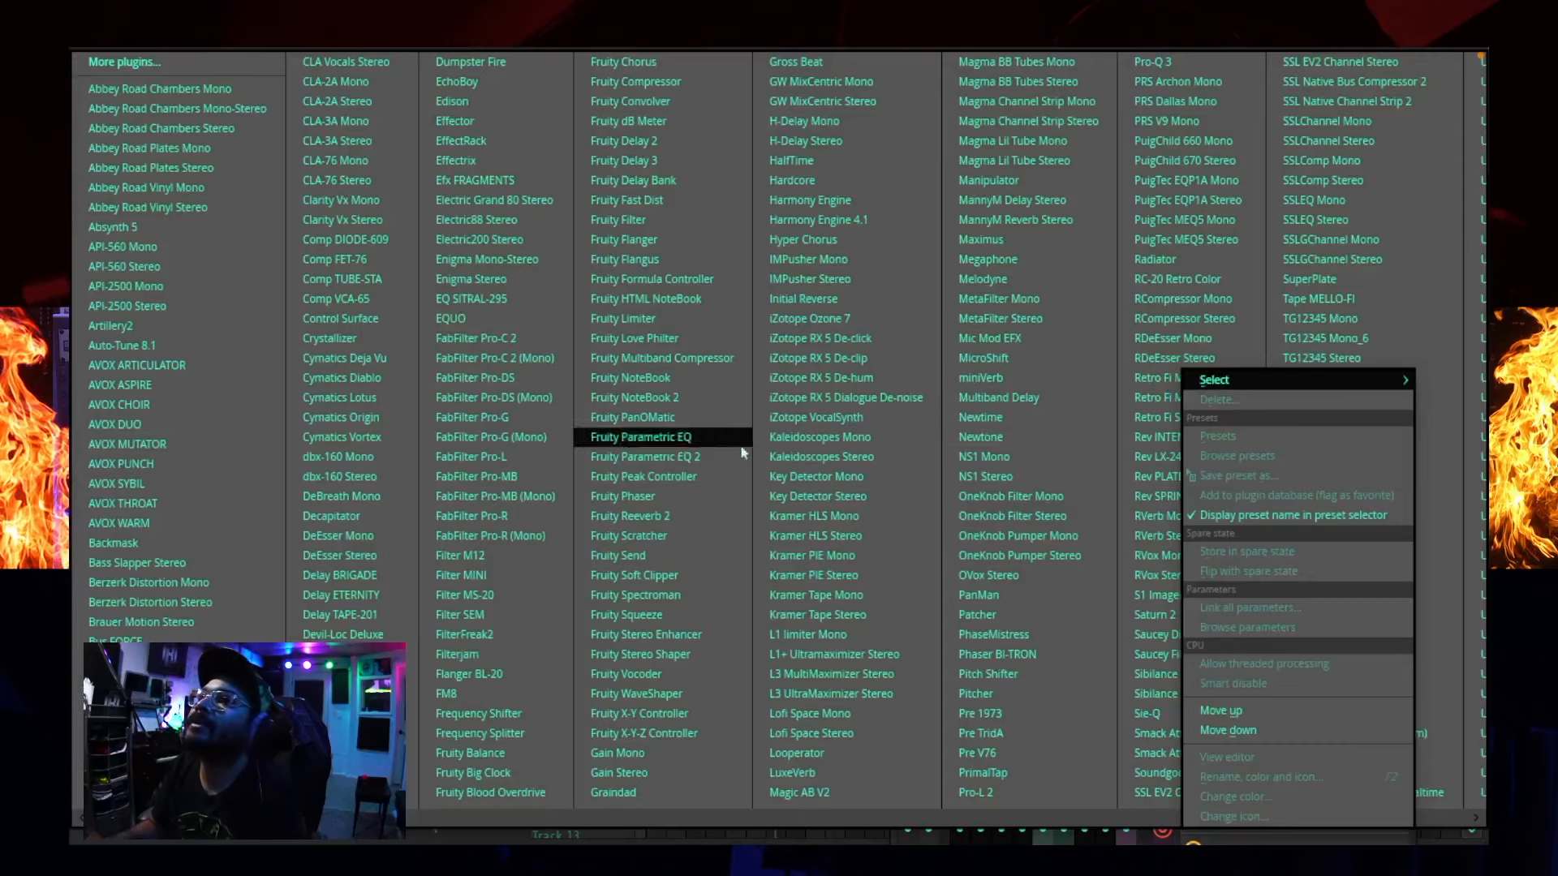
{"action": "left_click", "coordinate": [667, 459]}
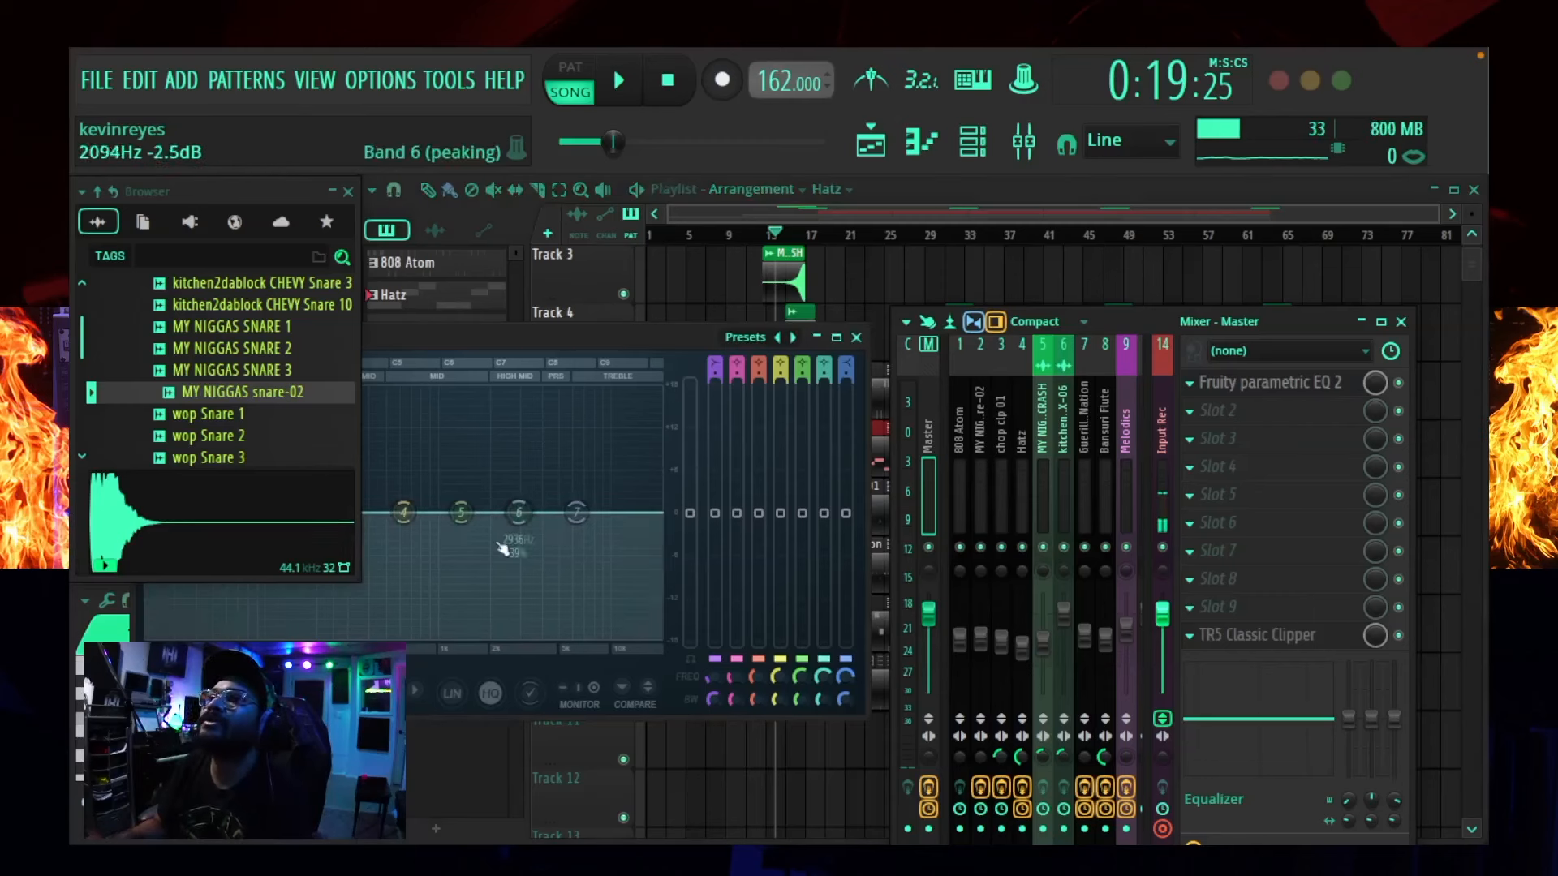
{"action": "left_click", "coordinate": [778, 338]}
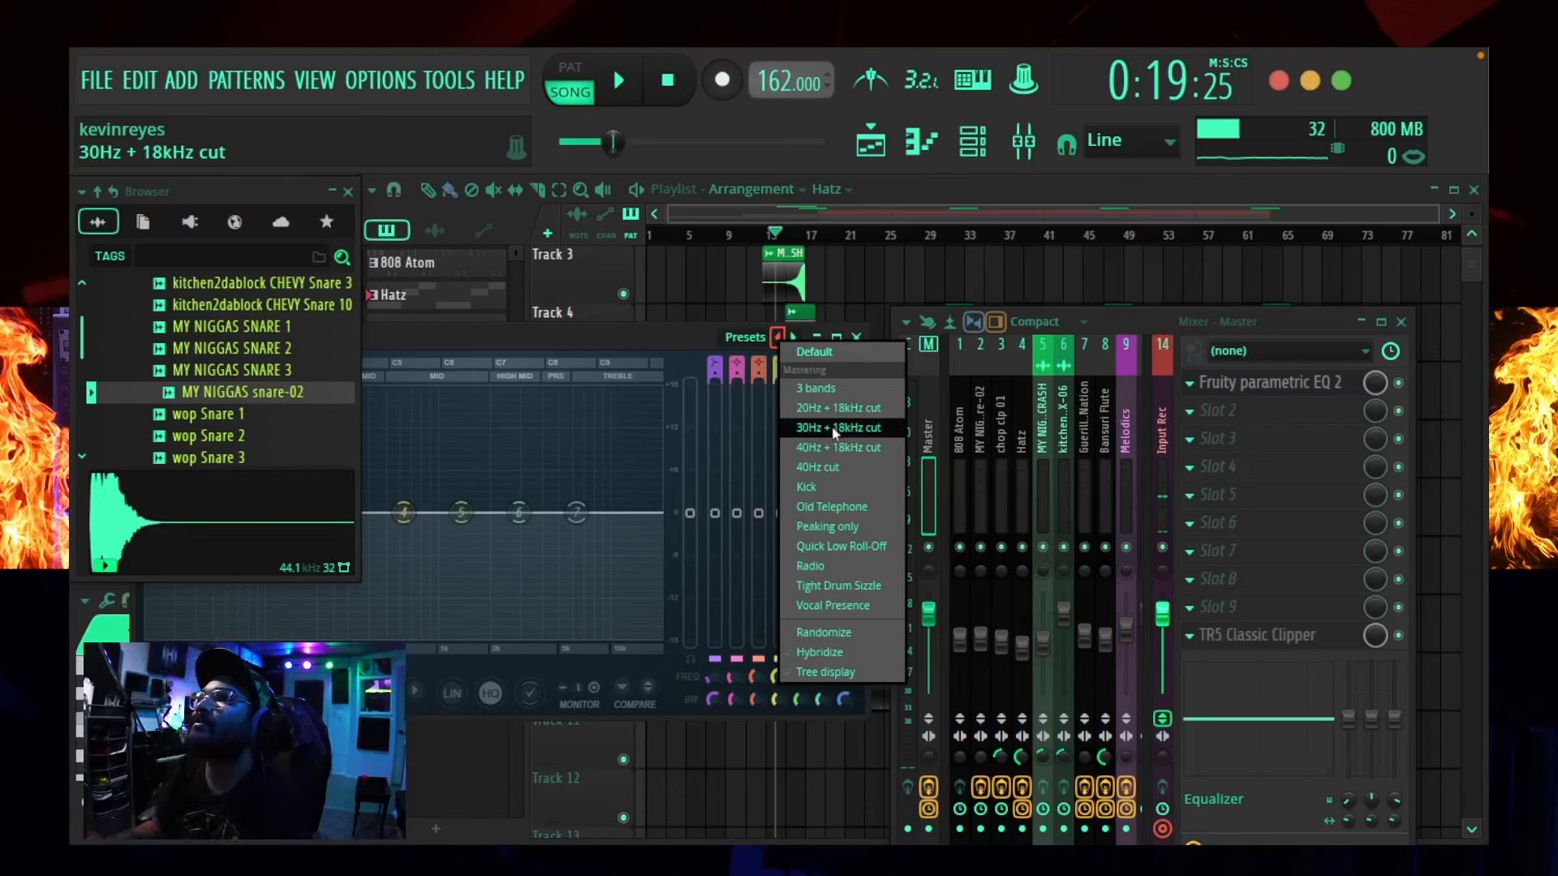
{"action": "left_click", "coordinate": [884, 433]}
- Fine-tune the low-cut and high-cut bands of the Master track's first equalizer and close it
{"action": "left_click_drag", "start_coordinate": [584, 341], "coordinate": [748, 350]}
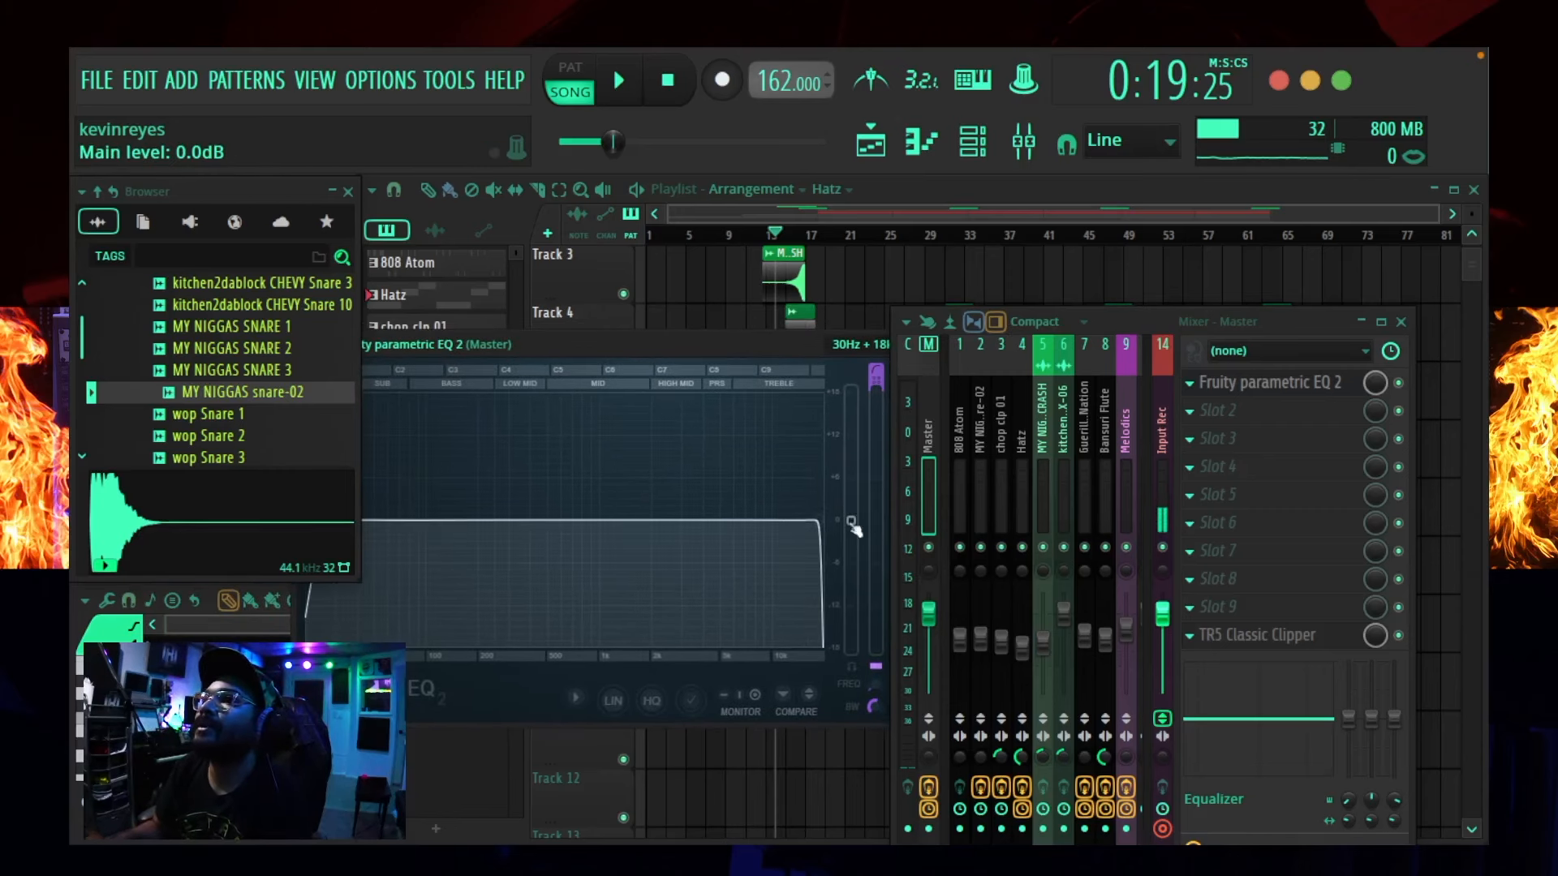
{"action": "left_click_drag", "start_coordinate": [820, 526], "coordinate": [825, 521]}
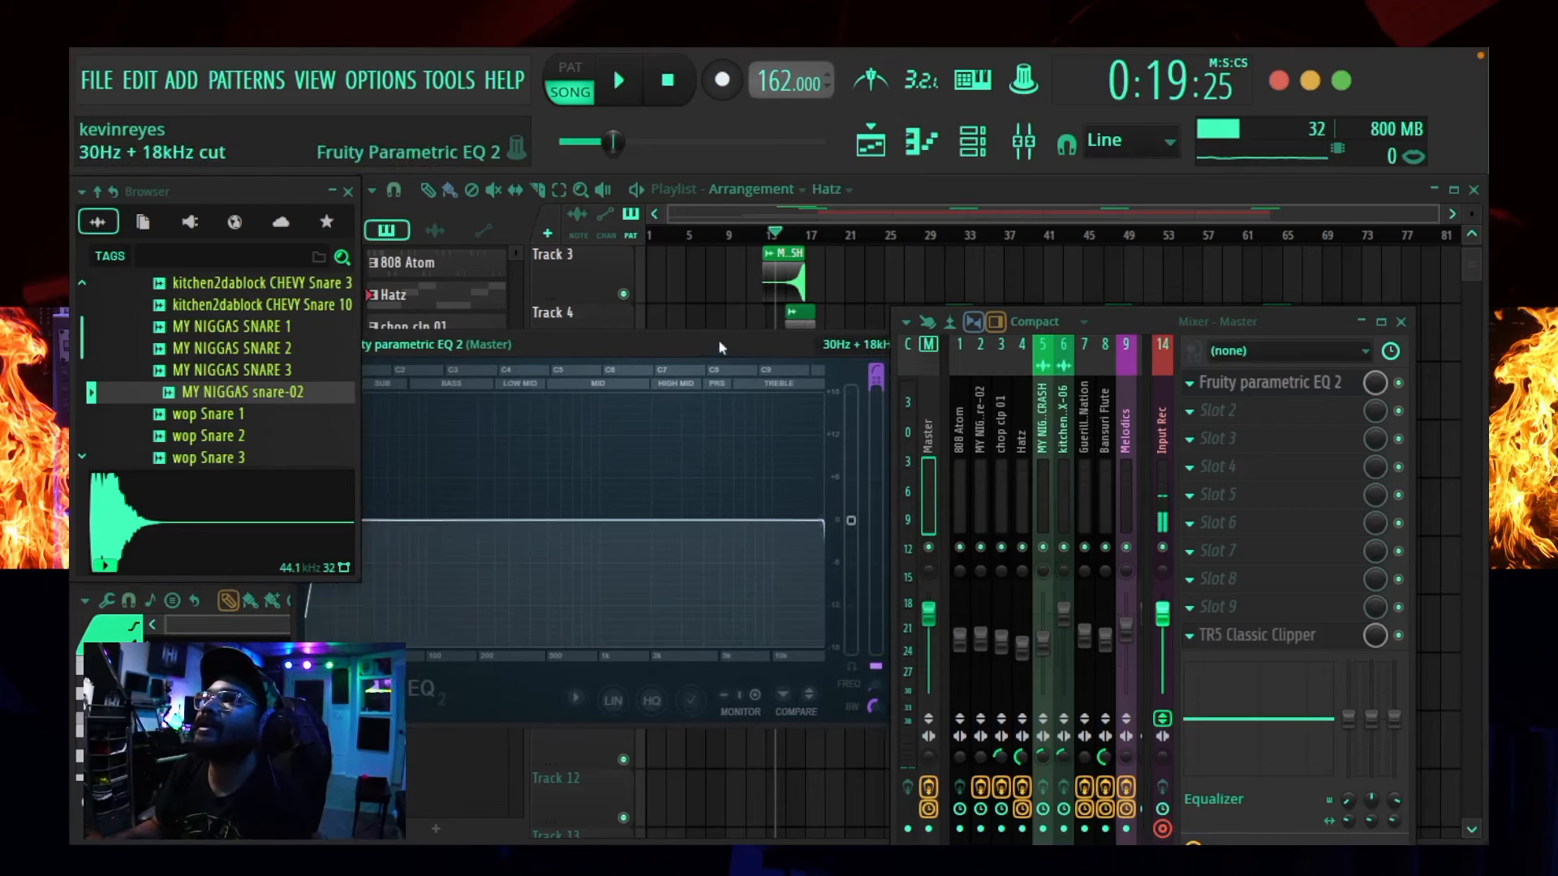
{"action": "left_click_drag", "start_coordinate": [719, 341], "coordinate": [997, 326]}
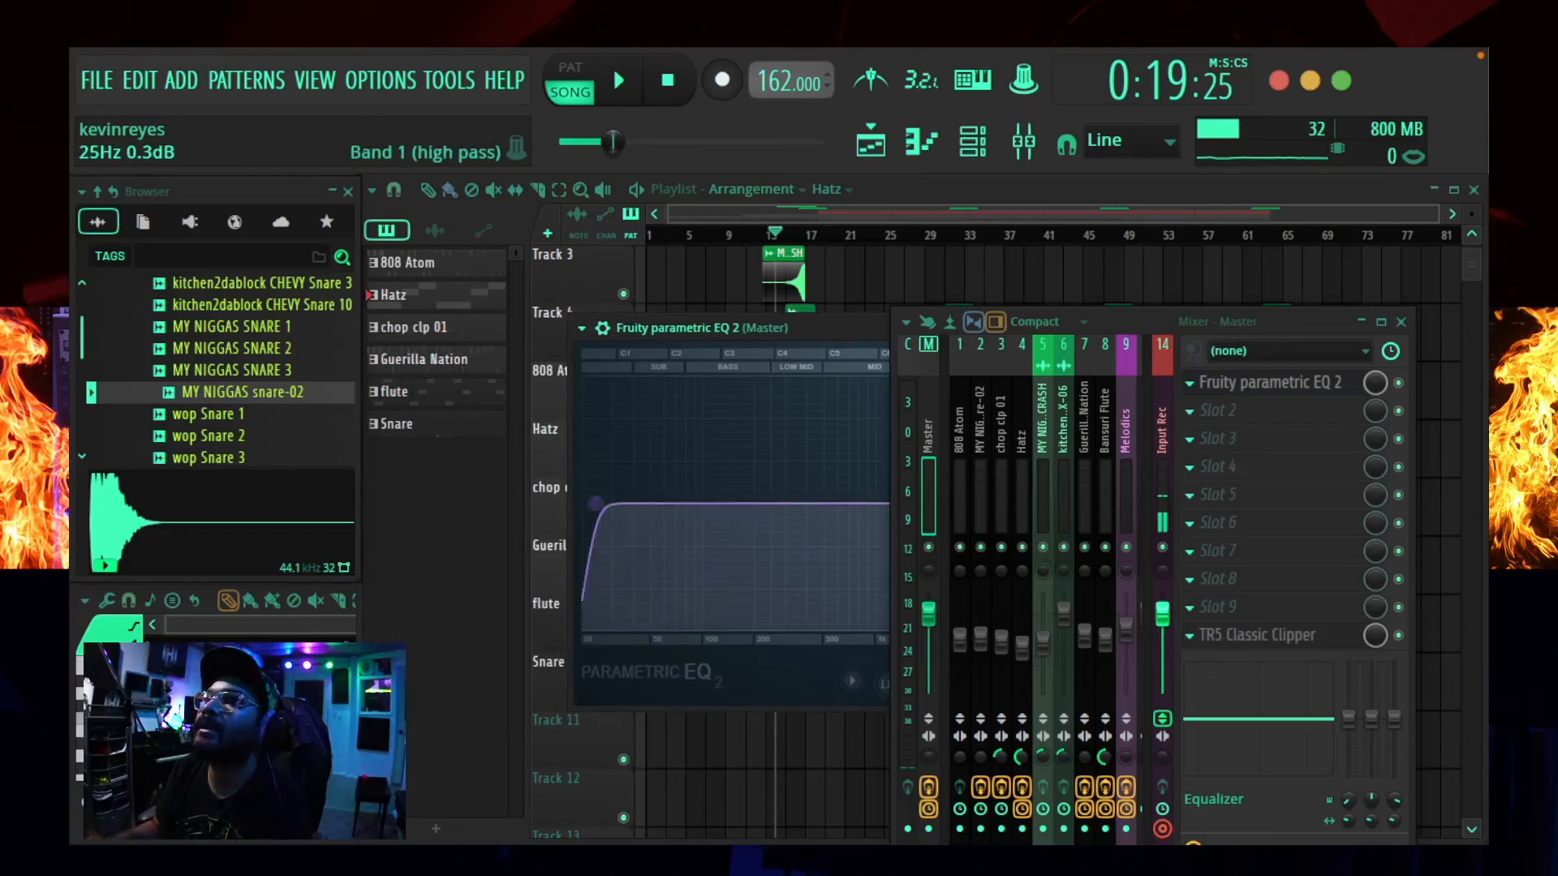
{"action": "left_click", "coordinate": [595, 503]}
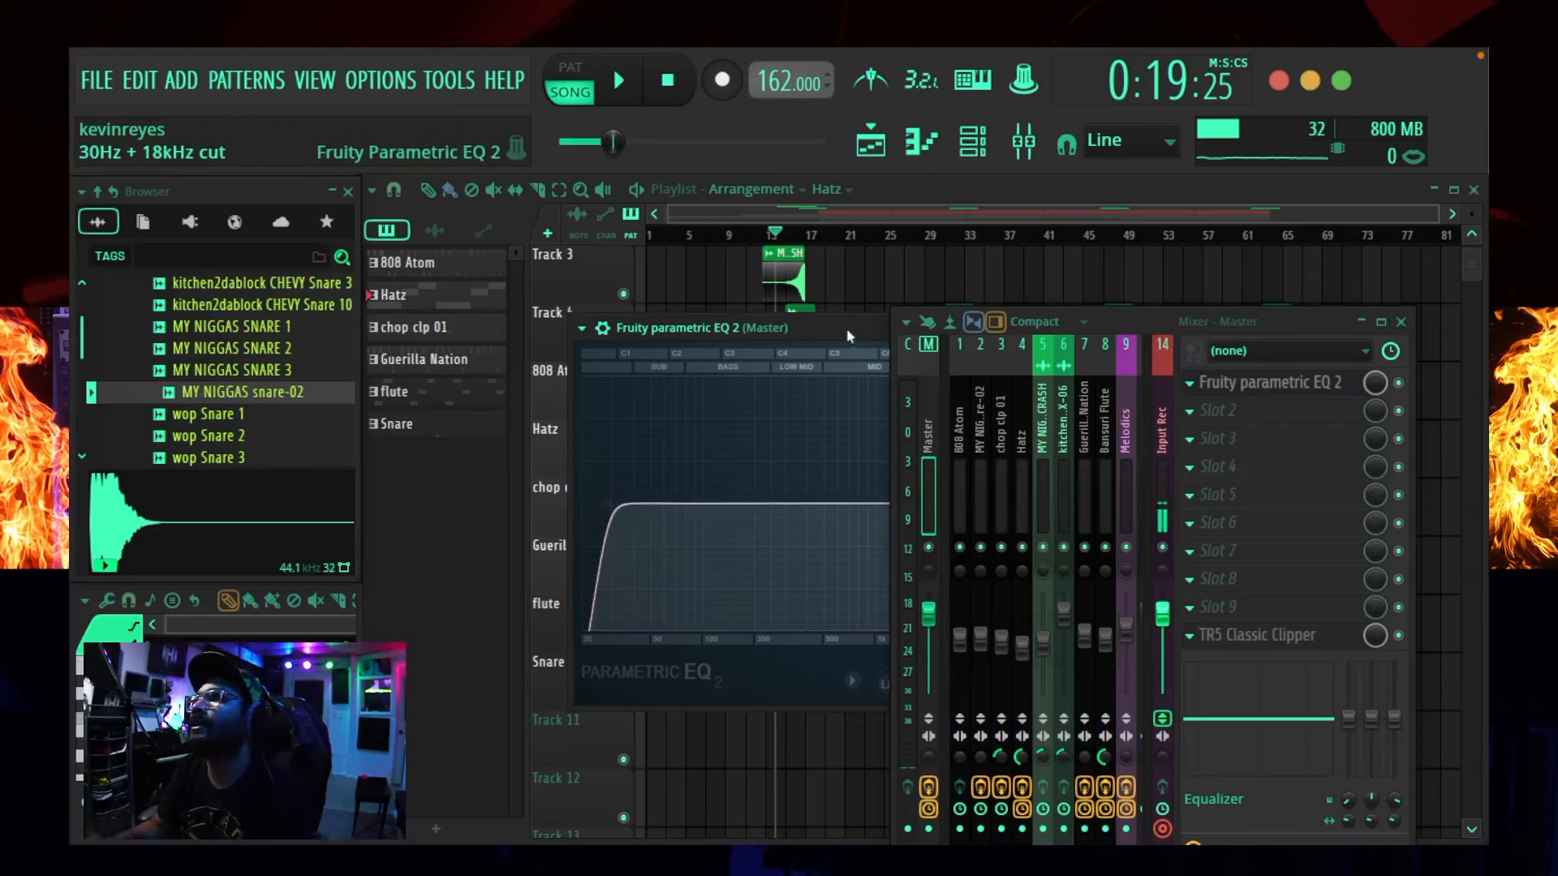
{"action": "left_click_drag", "start_coordinate": [850, 336], "coordinate": [452, 371]}
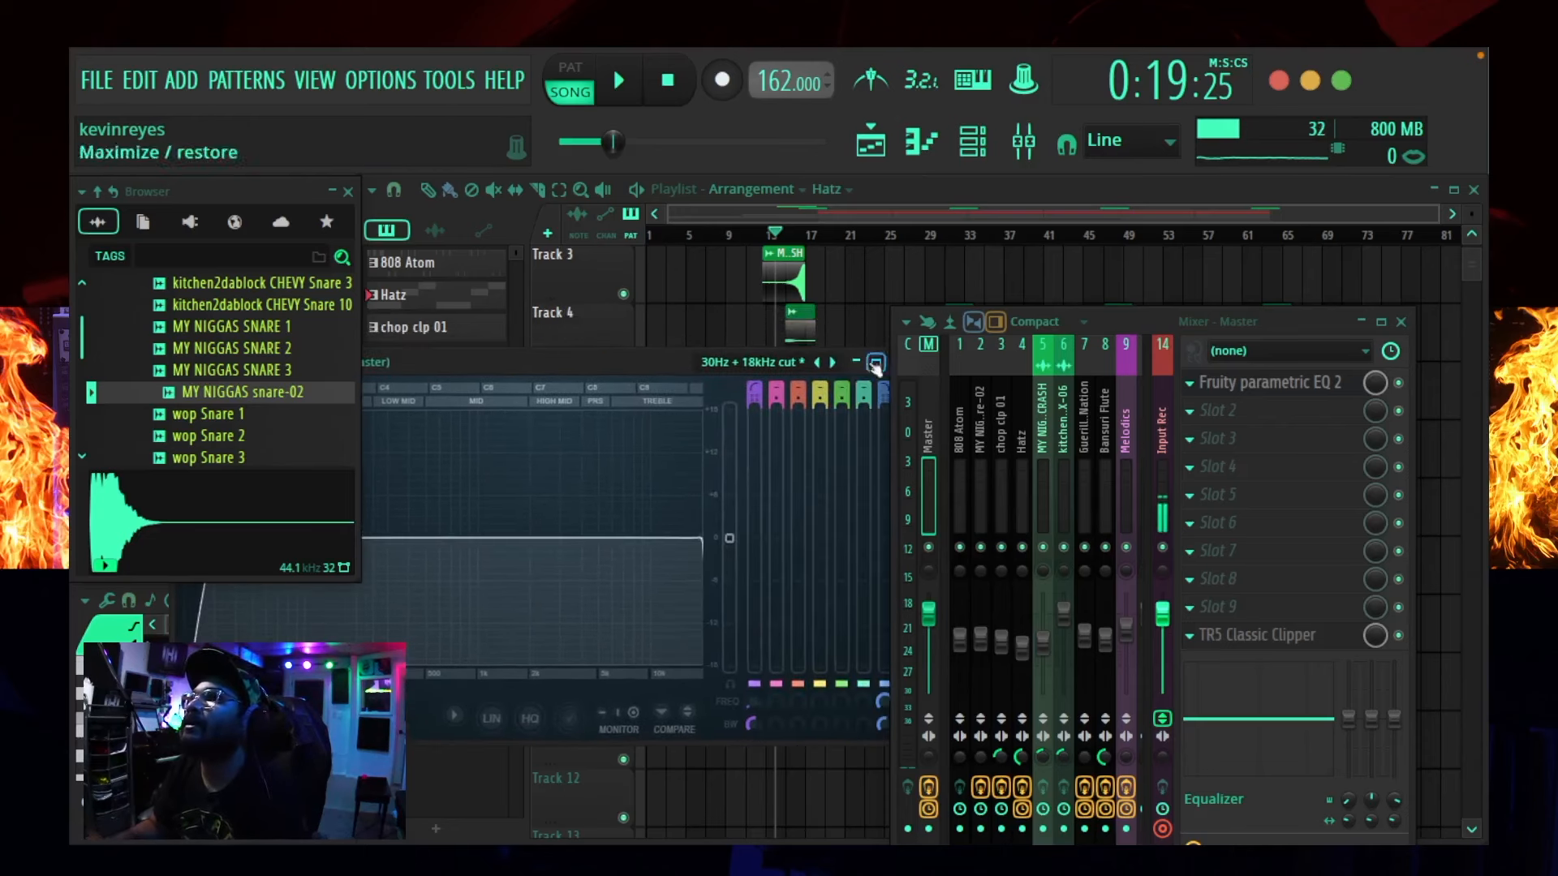
{"action": "left_click", "coordinate": [876, 365]}
{"action": "left_click", "coordinate": [765, 383]}
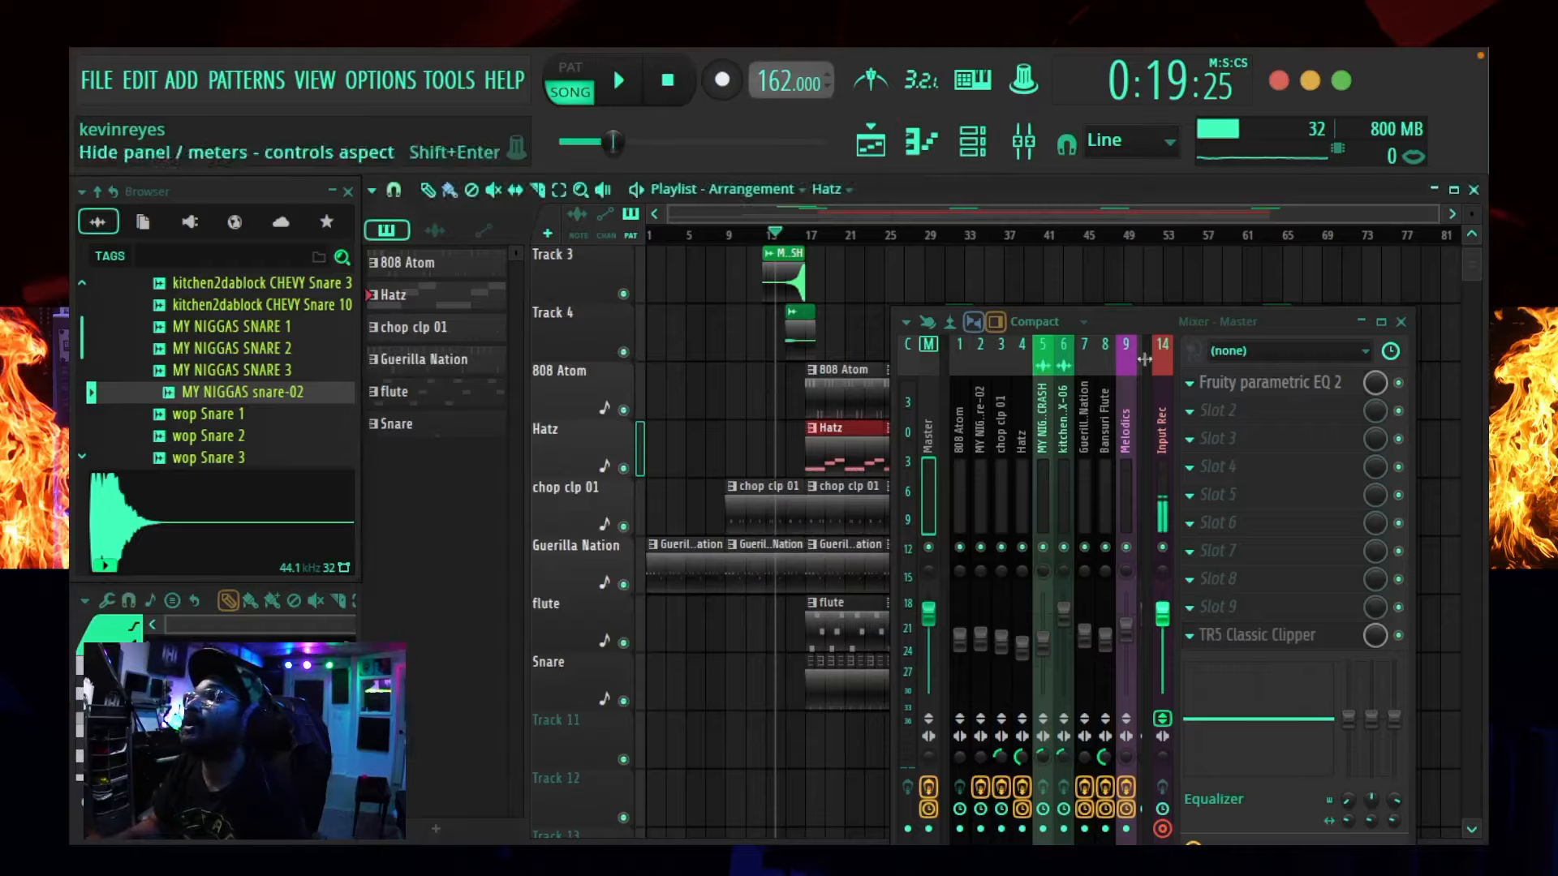
- Add a second Fruity Parametric EQ 2 to the Master track's slot 2 and dip band 3 to about -3.0 dB at 521 Hz
{"action": "left_click", "coordinate": [1220, 406]}
{"action": "left_click", "coordinate": [645, 458]}
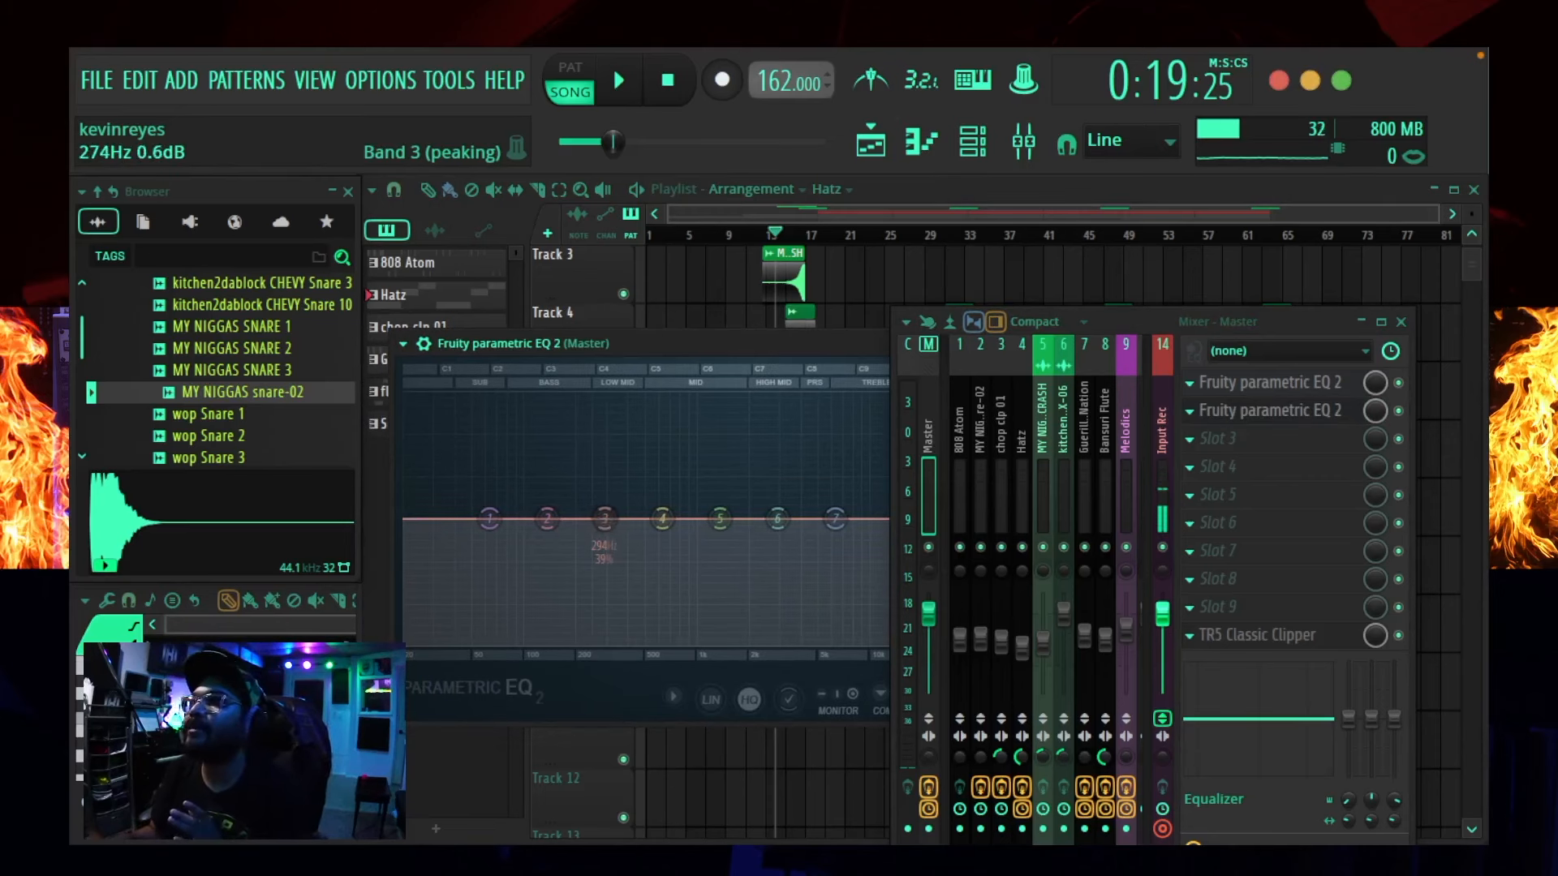
{"action": "left_click_drag", "start_coordinate": [604, 518], "coordinate": [648, 536]}
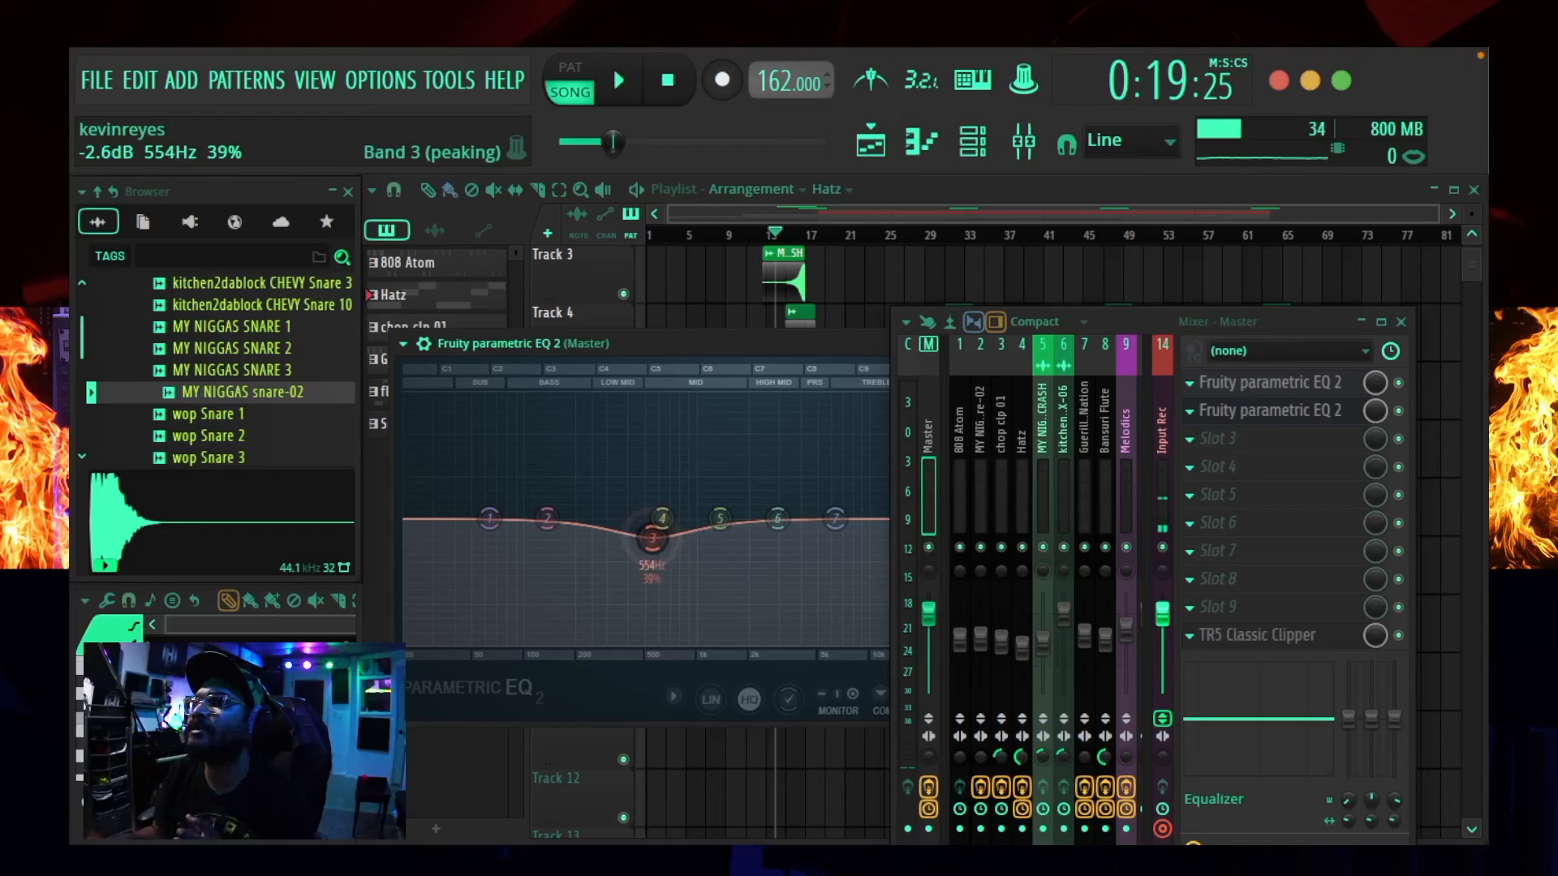
{"action": "left_click_drag", "start_coordinate": [649, 539], "coordinate": [648, 541]}
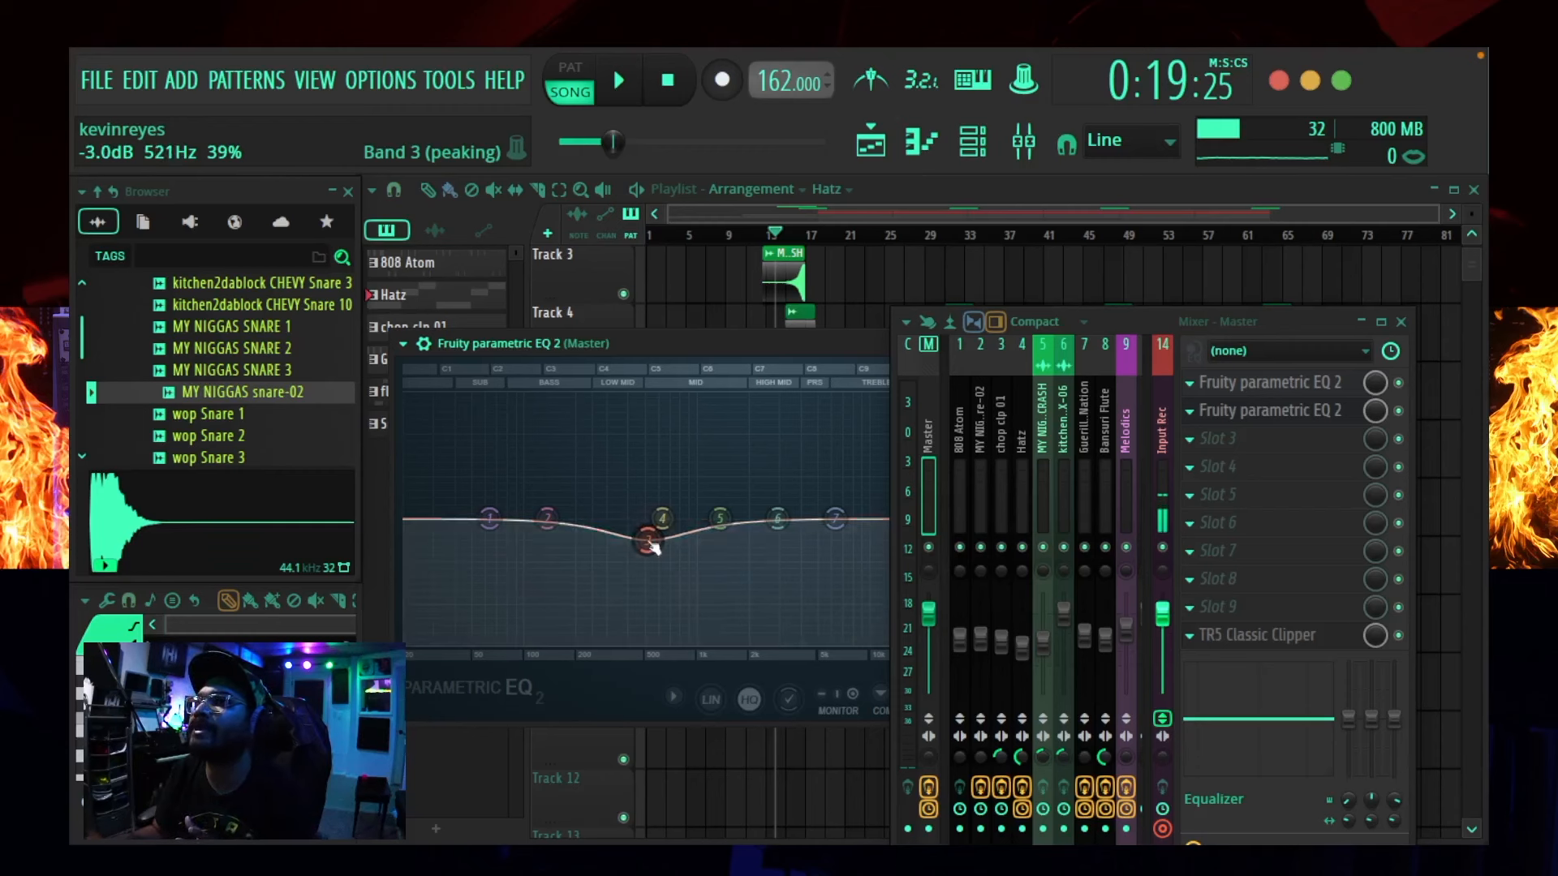
- Refine band 3 to -3.2 dB at 480 Hz with 29% width during playback, close the equalizer, and stop the song
{"action": "left_click", "coordinate": [621, 83]}
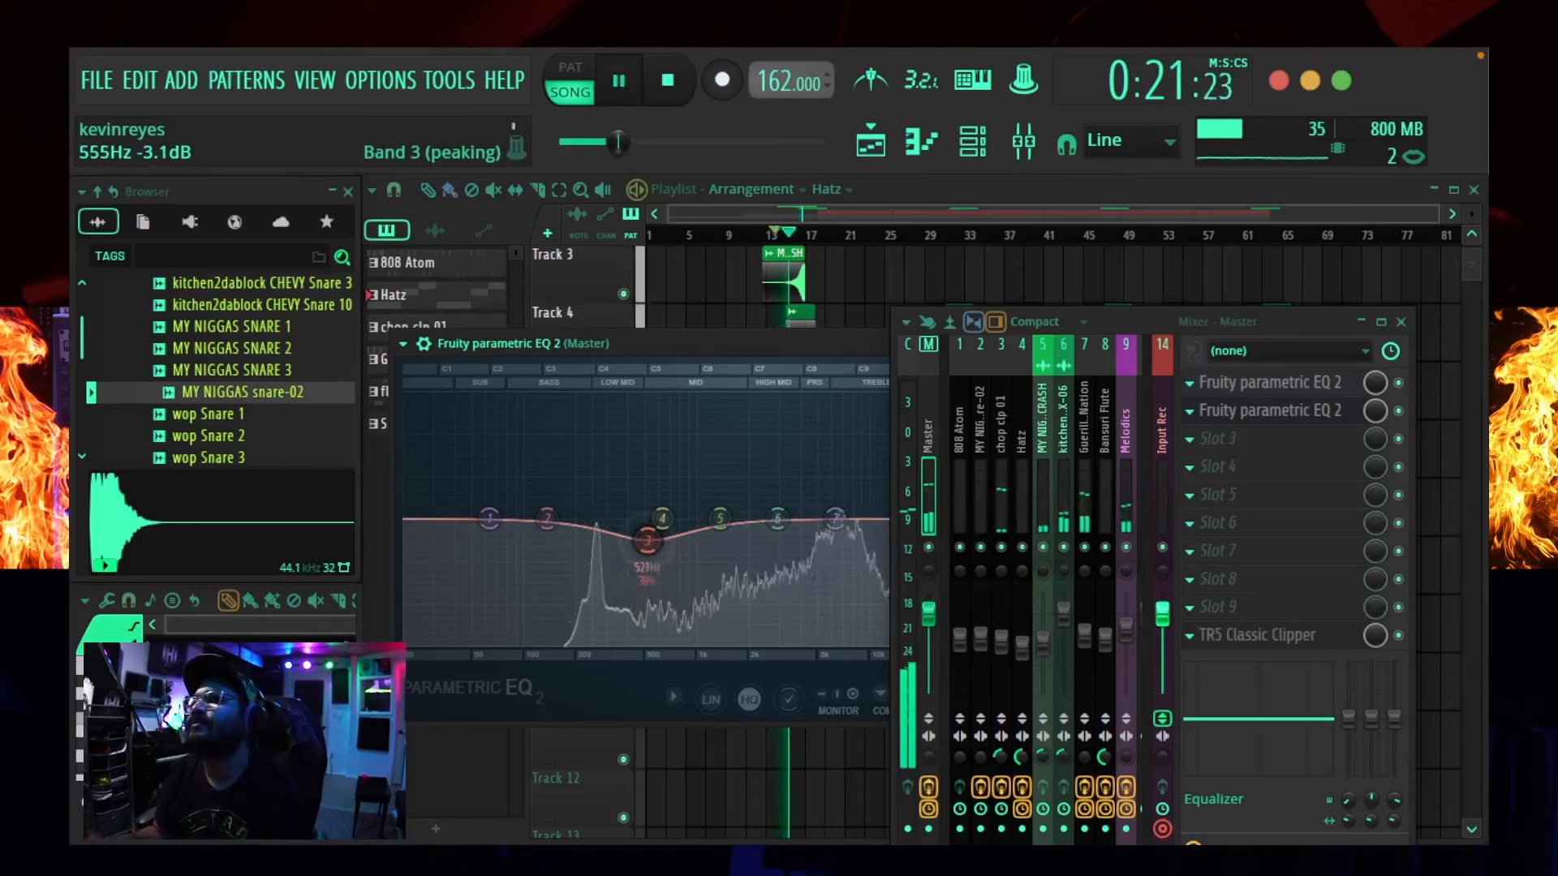
{"action": "left_click_drag", "start_coordinate": [648, 541], "coordinate": [645, 539]}
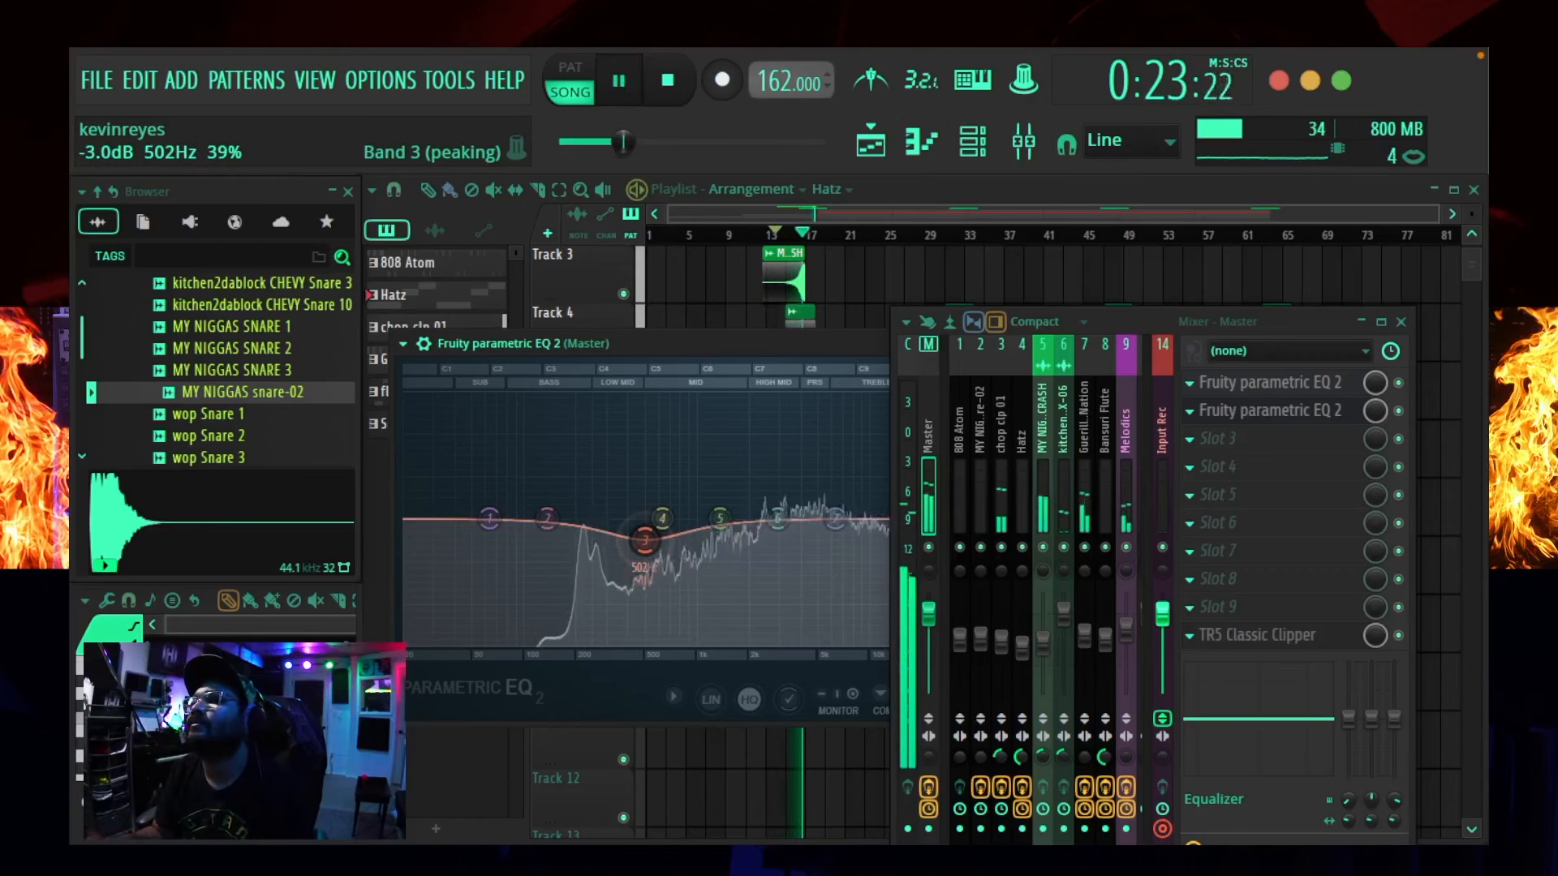
{"action": "left_click_drag", "start_coordinate": [645, 540], "coordinate": [642, 543]}
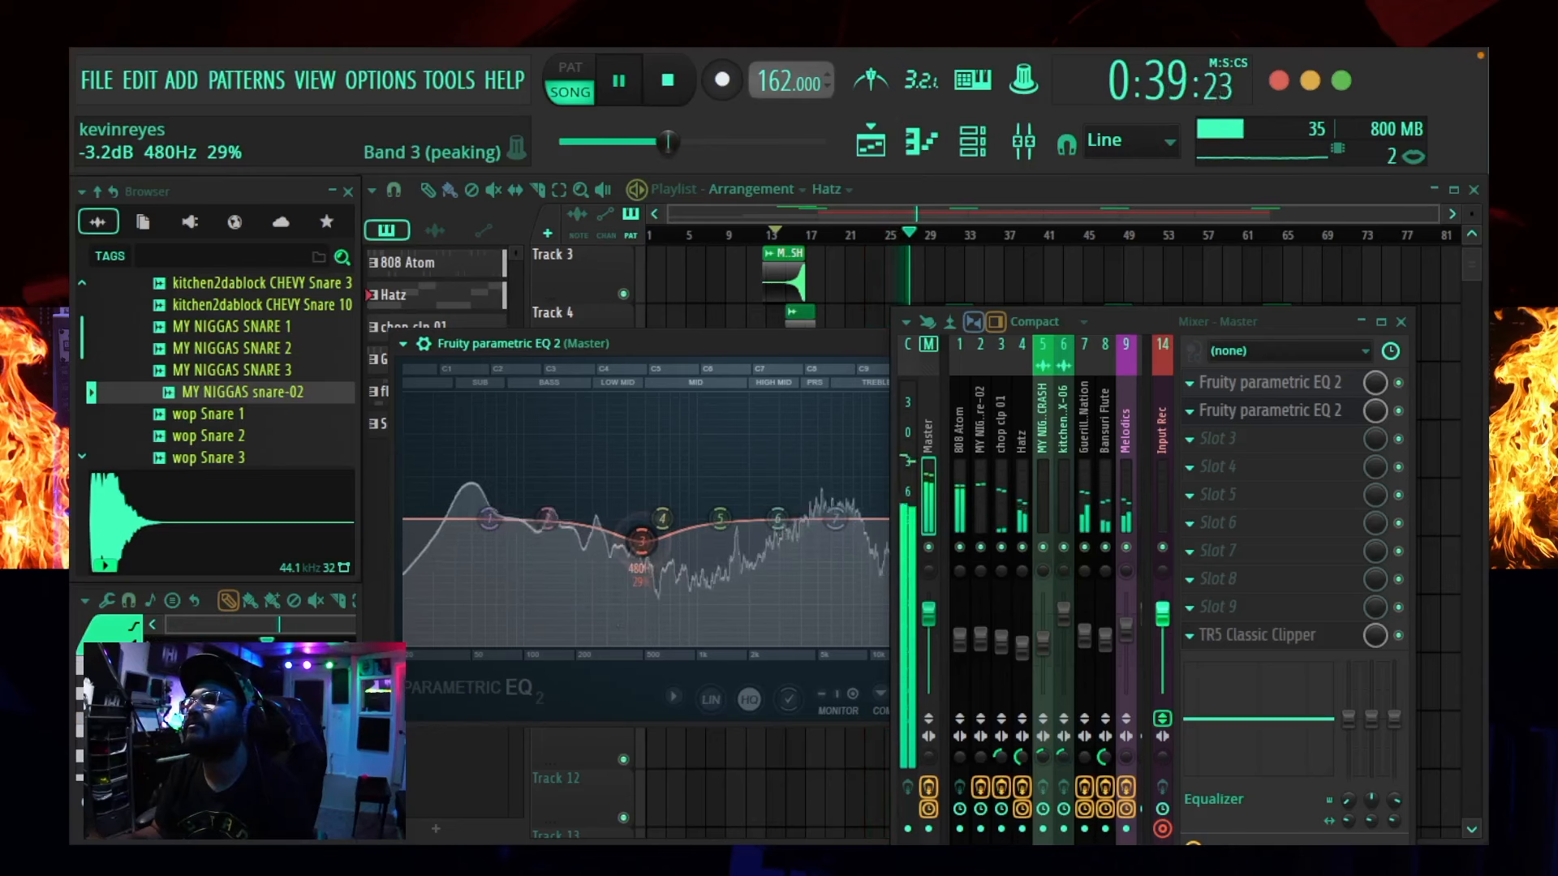
{"action": "left_click_drag", "start_coordinate": [860, 343], "coordinate": [549, 402]}
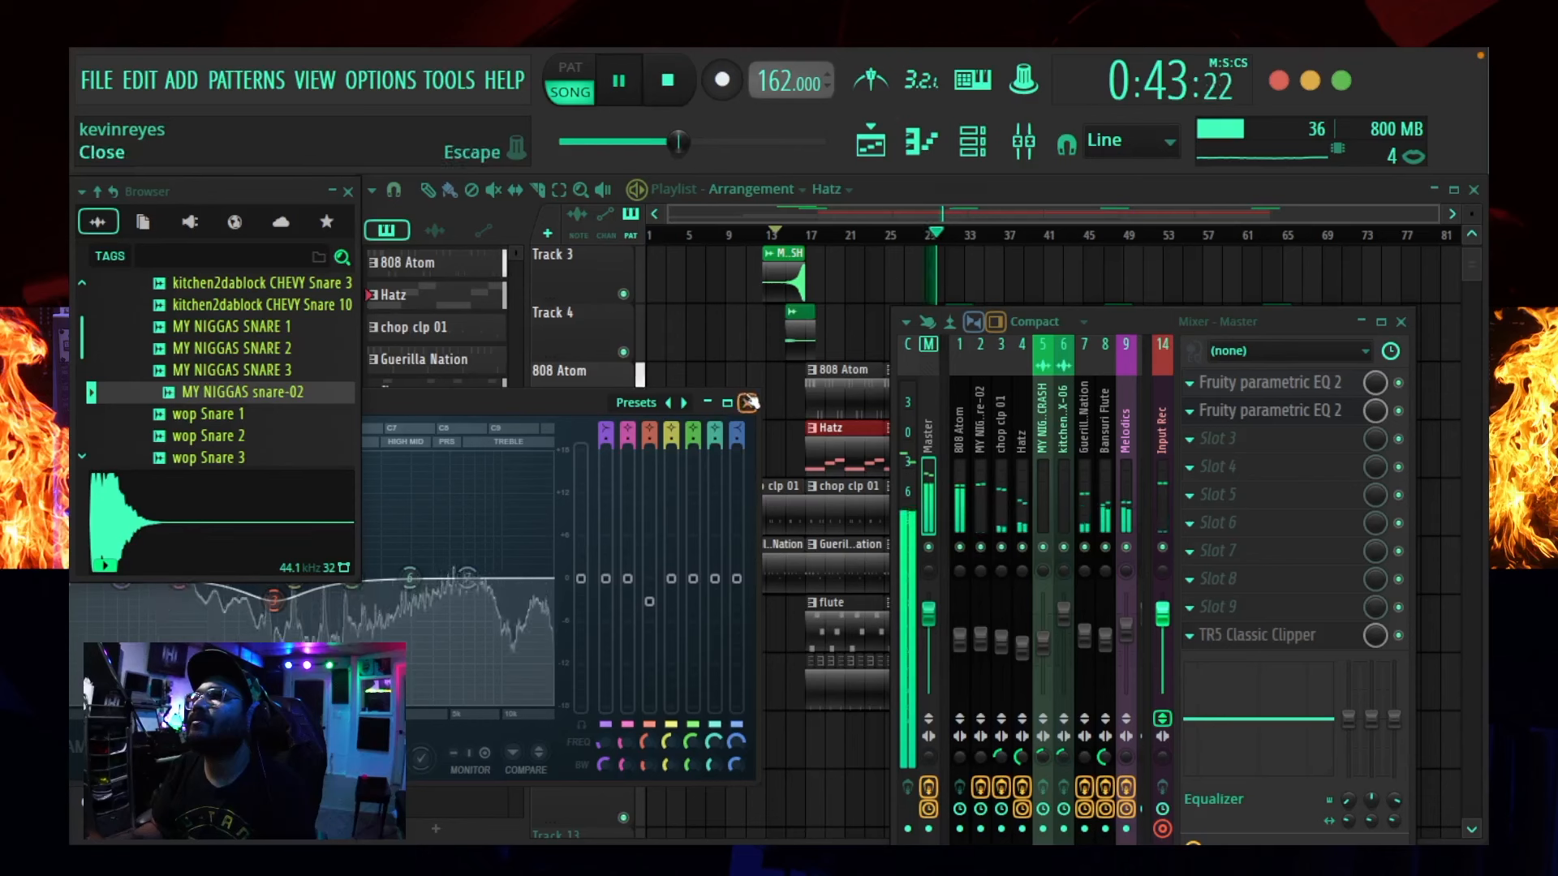
{"action": "left_click", "coordinate": [748, 403]}
{"action": "key", "text": "space"}
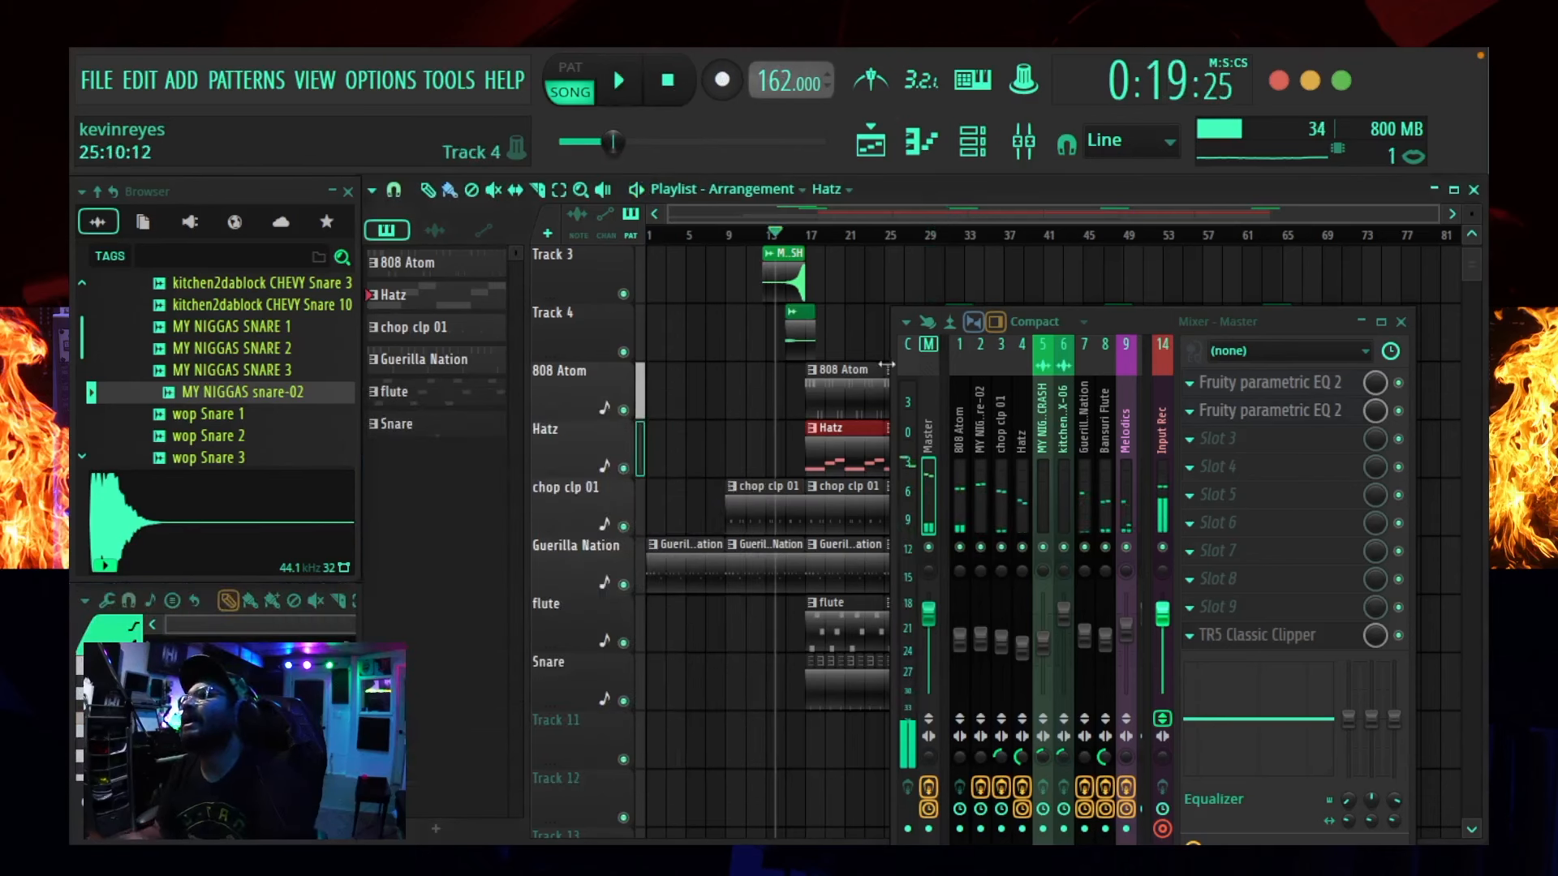
- Add the UAD Tonelux Tilt plugin to the Master track's third effect slot
{"action": "left_click", "coordinate": [928, 433]}
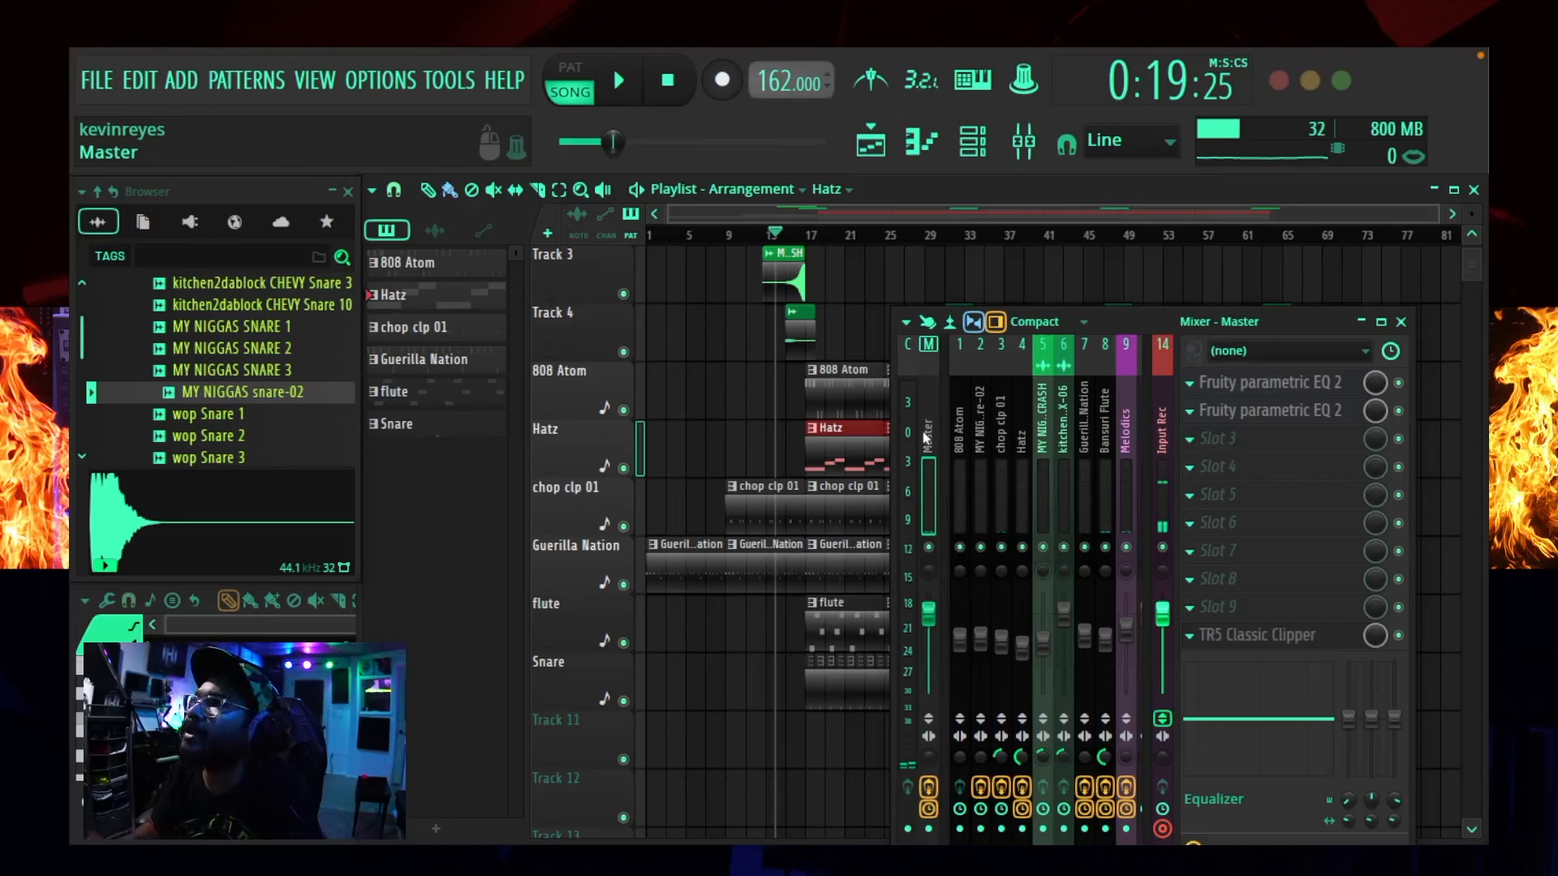
{"action": "left_click", "coordinate": [1265, 444]}
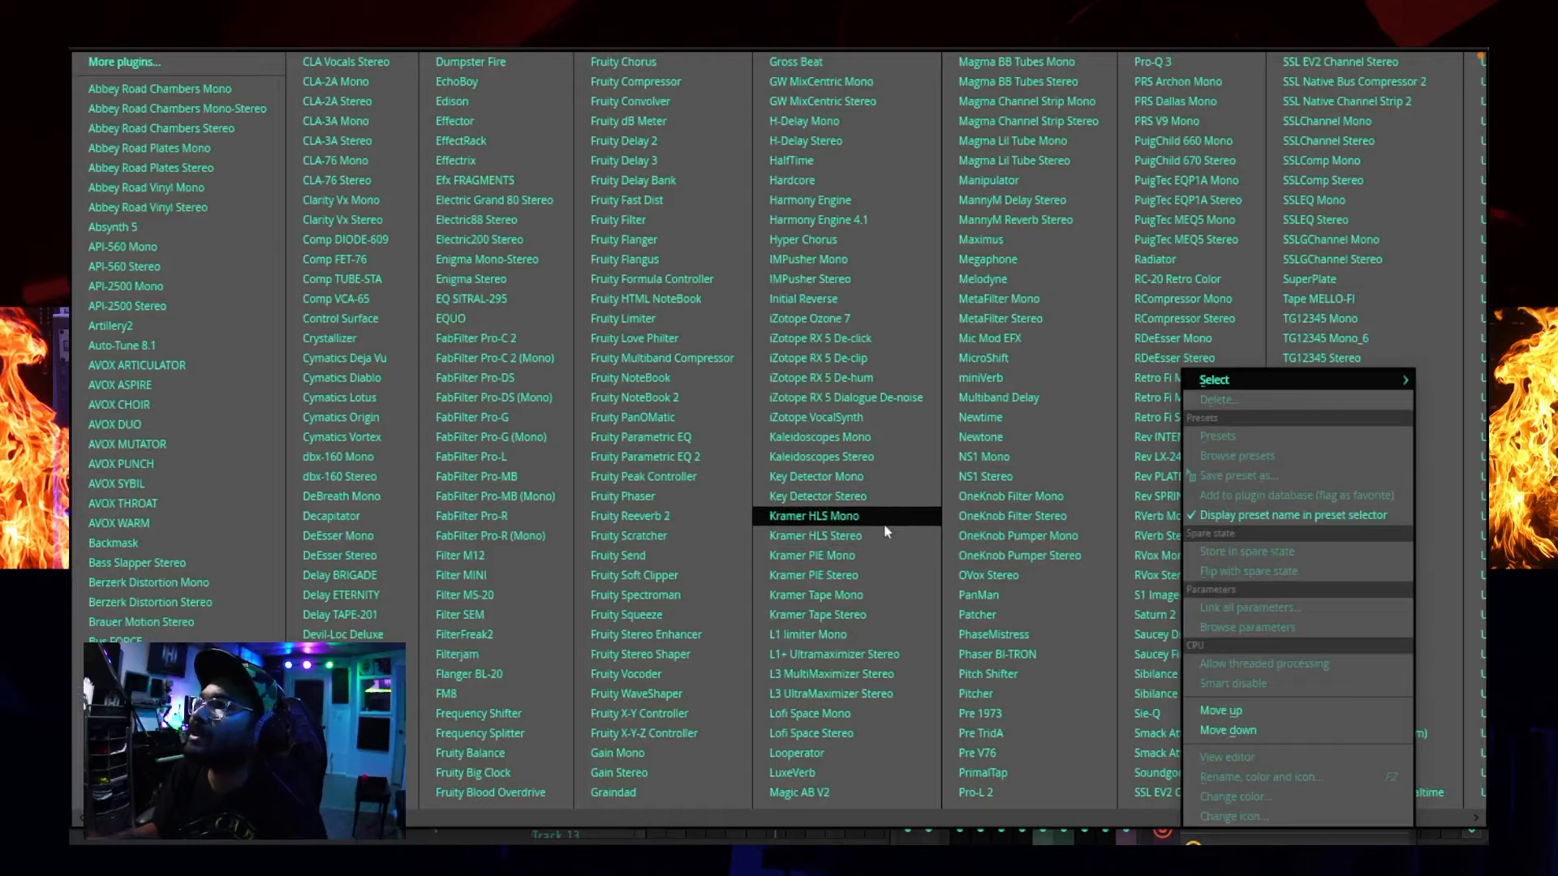
{"action": "scroll", "coordinate": [886, 533], "scroll_direction": "down", "scroll_amount": 5}
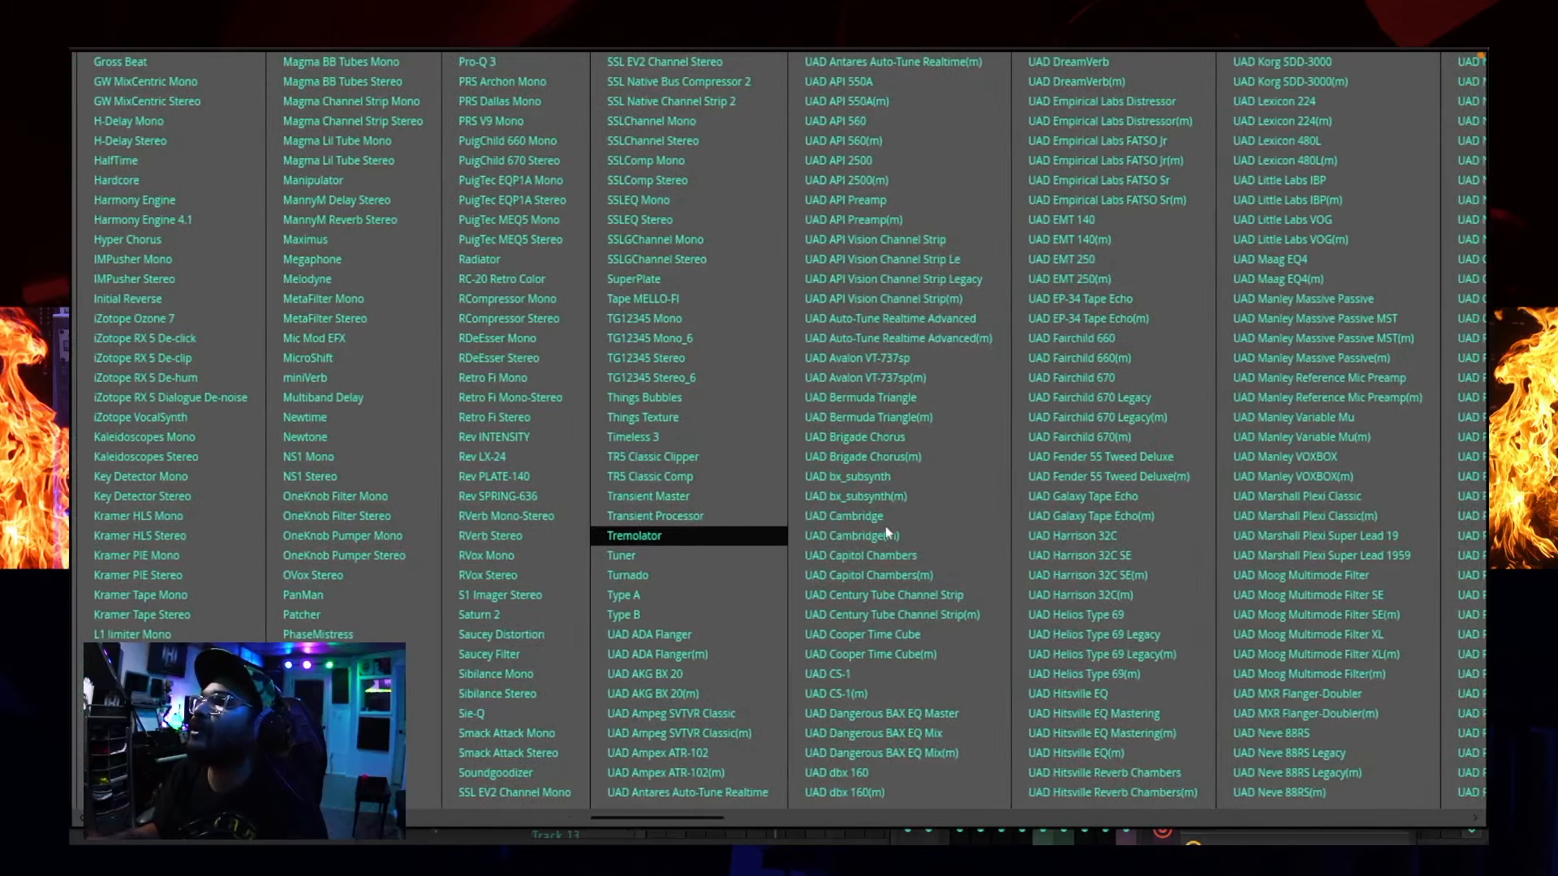
{"action": "scroll", "coordinate": [886, 532], "scroll_direction": "down", "scroll_amount": 1}
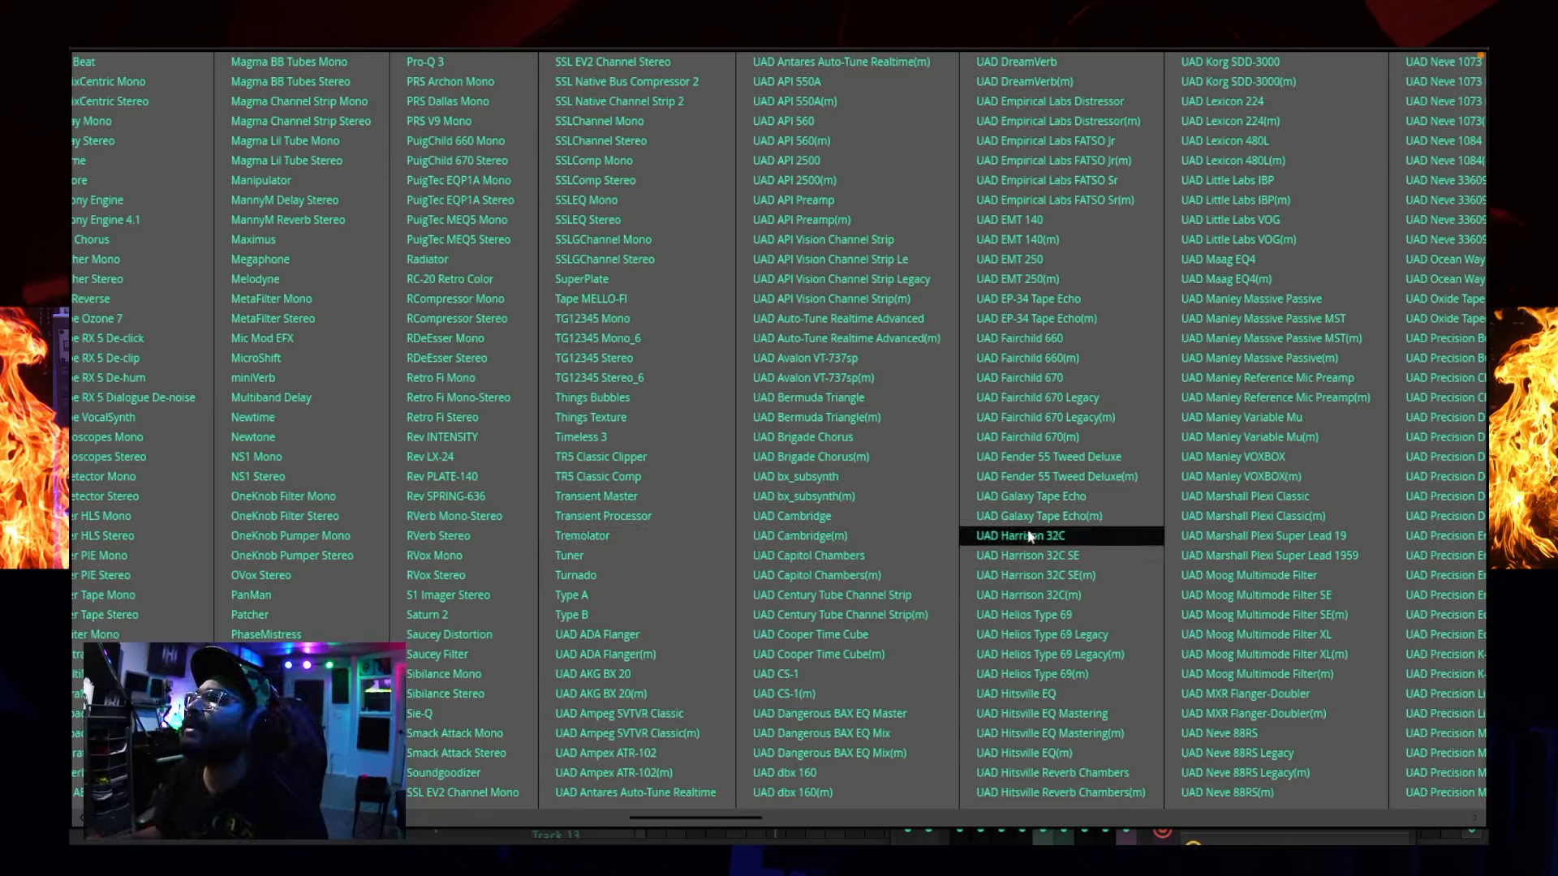
{"action": "scroll", "coordinate": [869, 518], "scroll_direction": "down", "scroll_amount": 3}
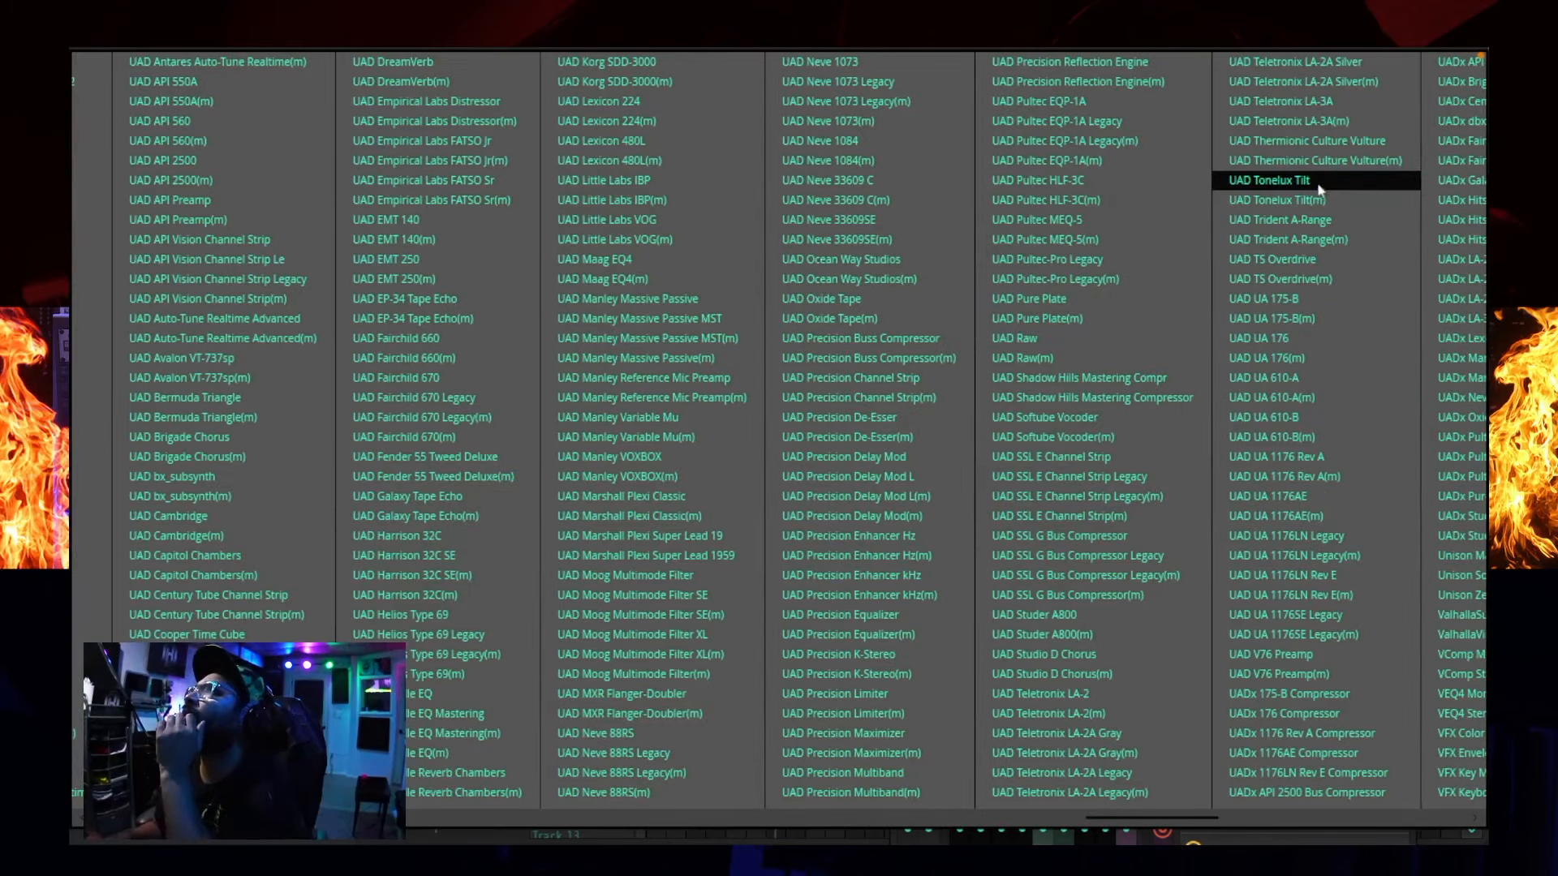
{"action": "left_click", "coordinate": [1313, 179]}
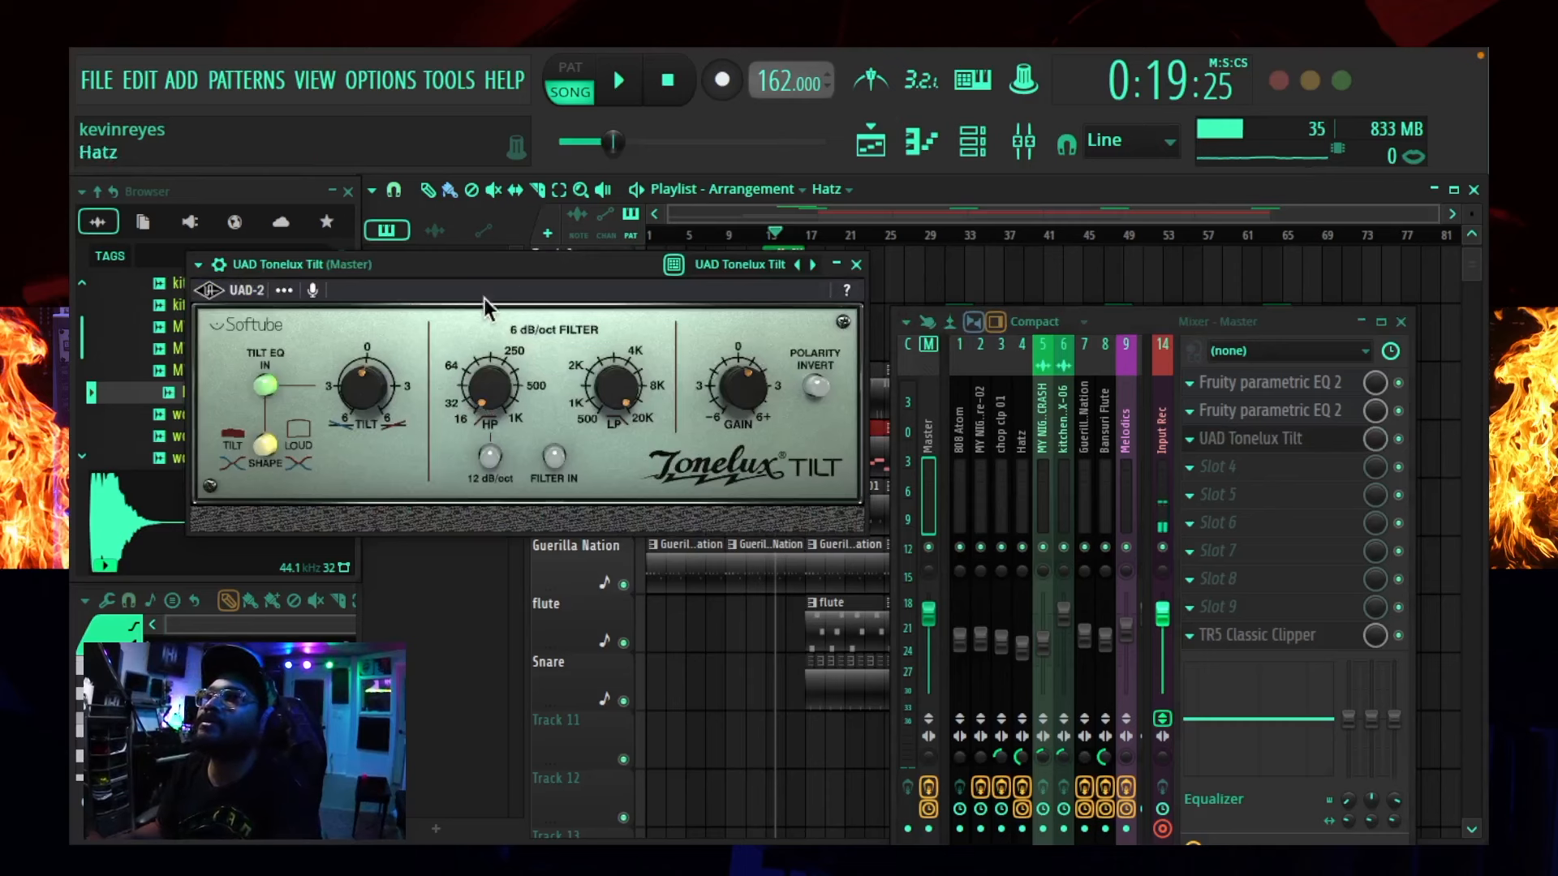
{"action": "left_click_drag", "start_coordinate": [508, 270], "coordinate": [529, 405]}
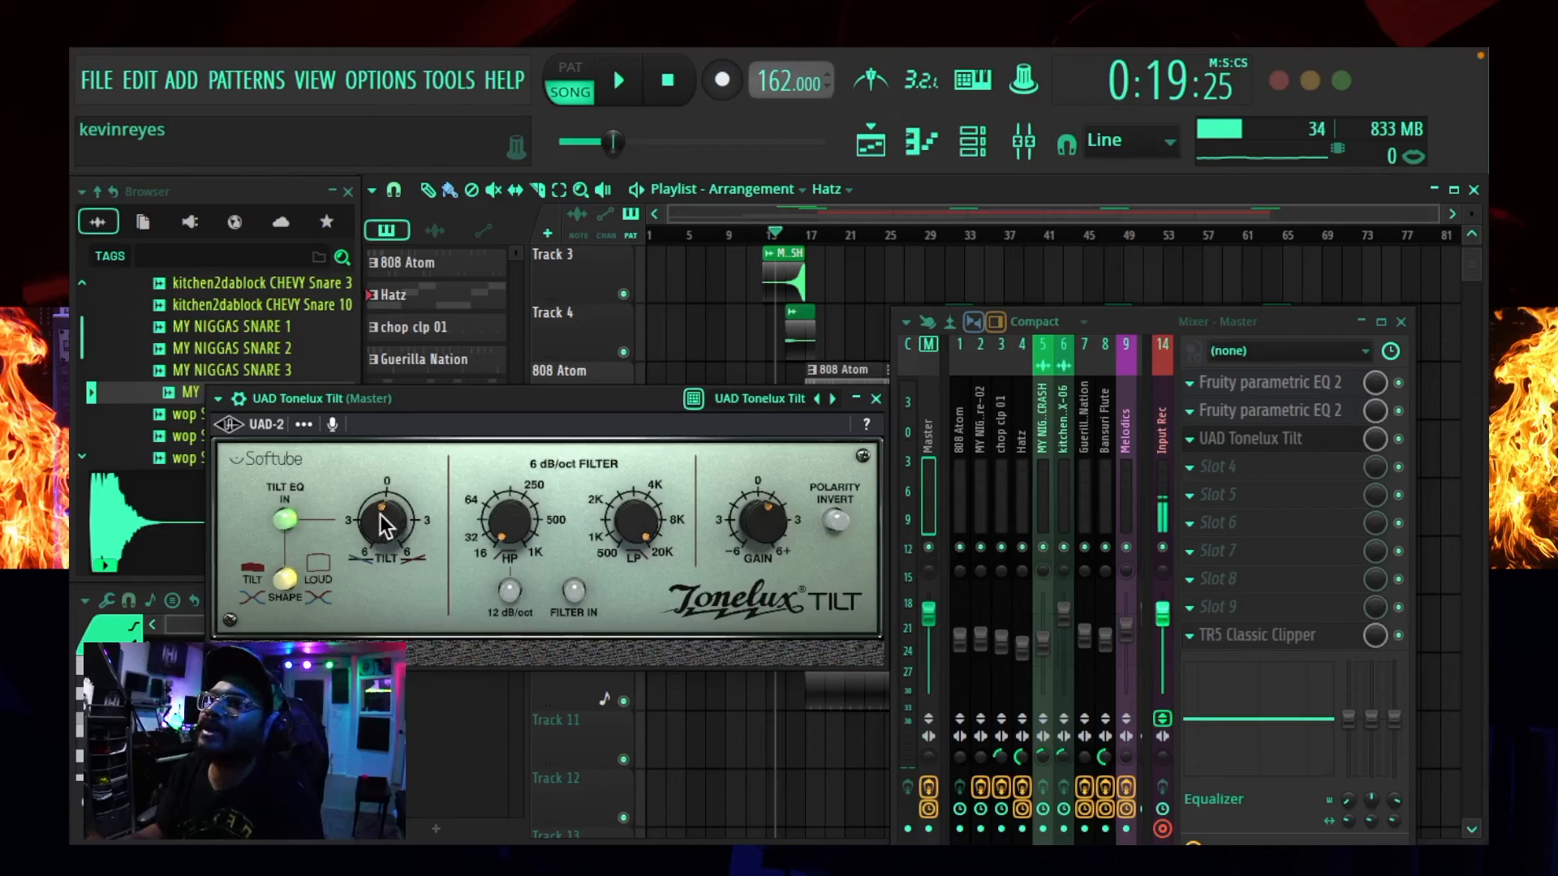
- Set the Tonelux Tilt's tilt amount to about -1.3 dB while listening to the song, and stop playback
{"action": "left_click_drag", "start_coordinate": [379, 515], "coordinate": [378, 518]}
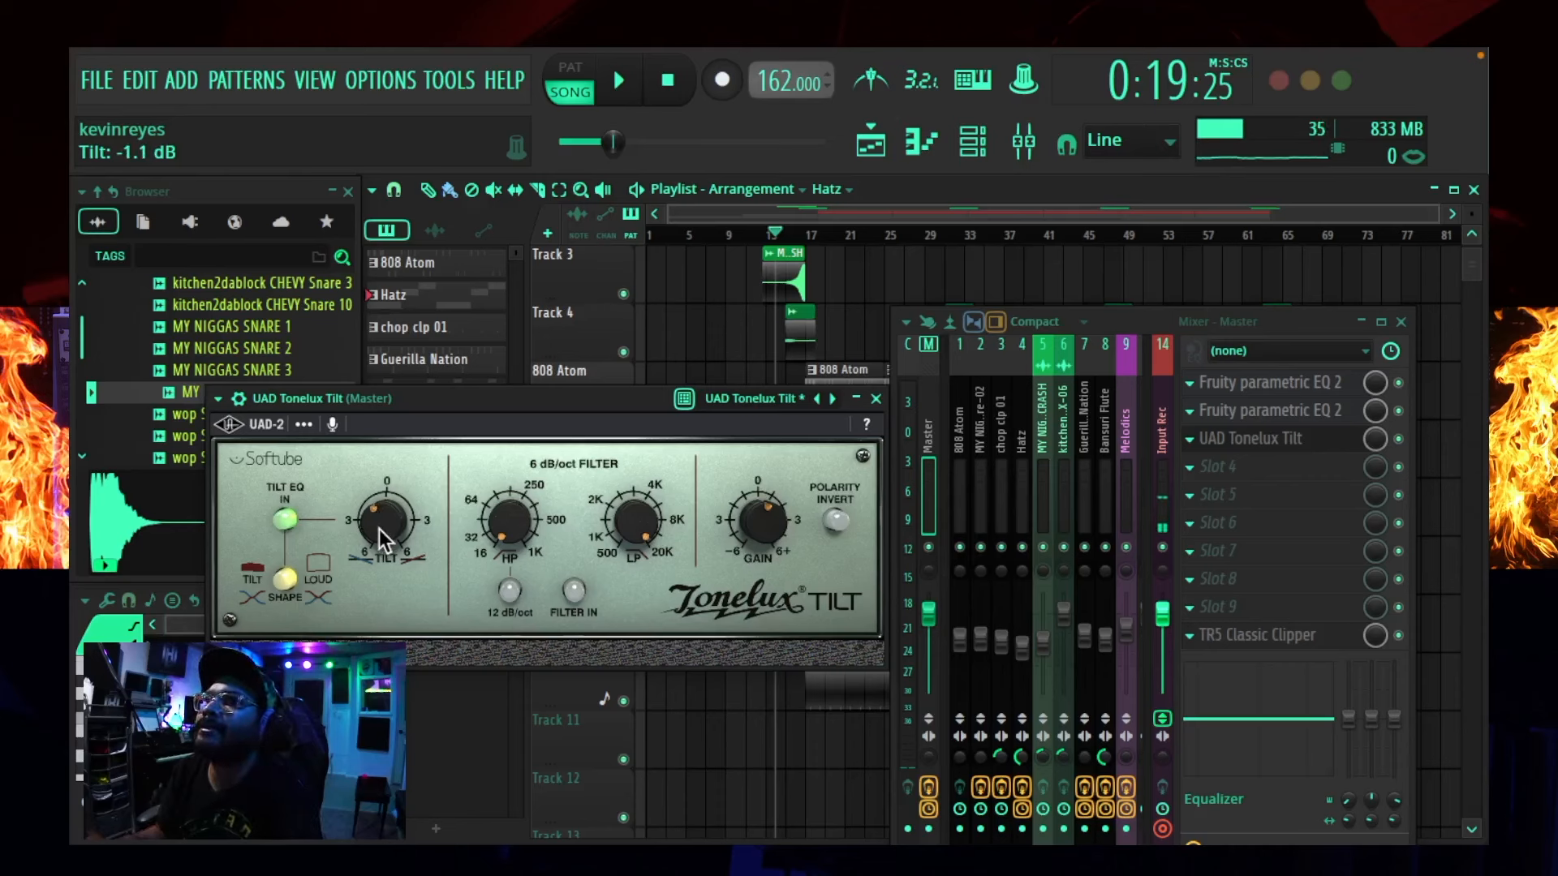
{"action": "key", "text": "space"}
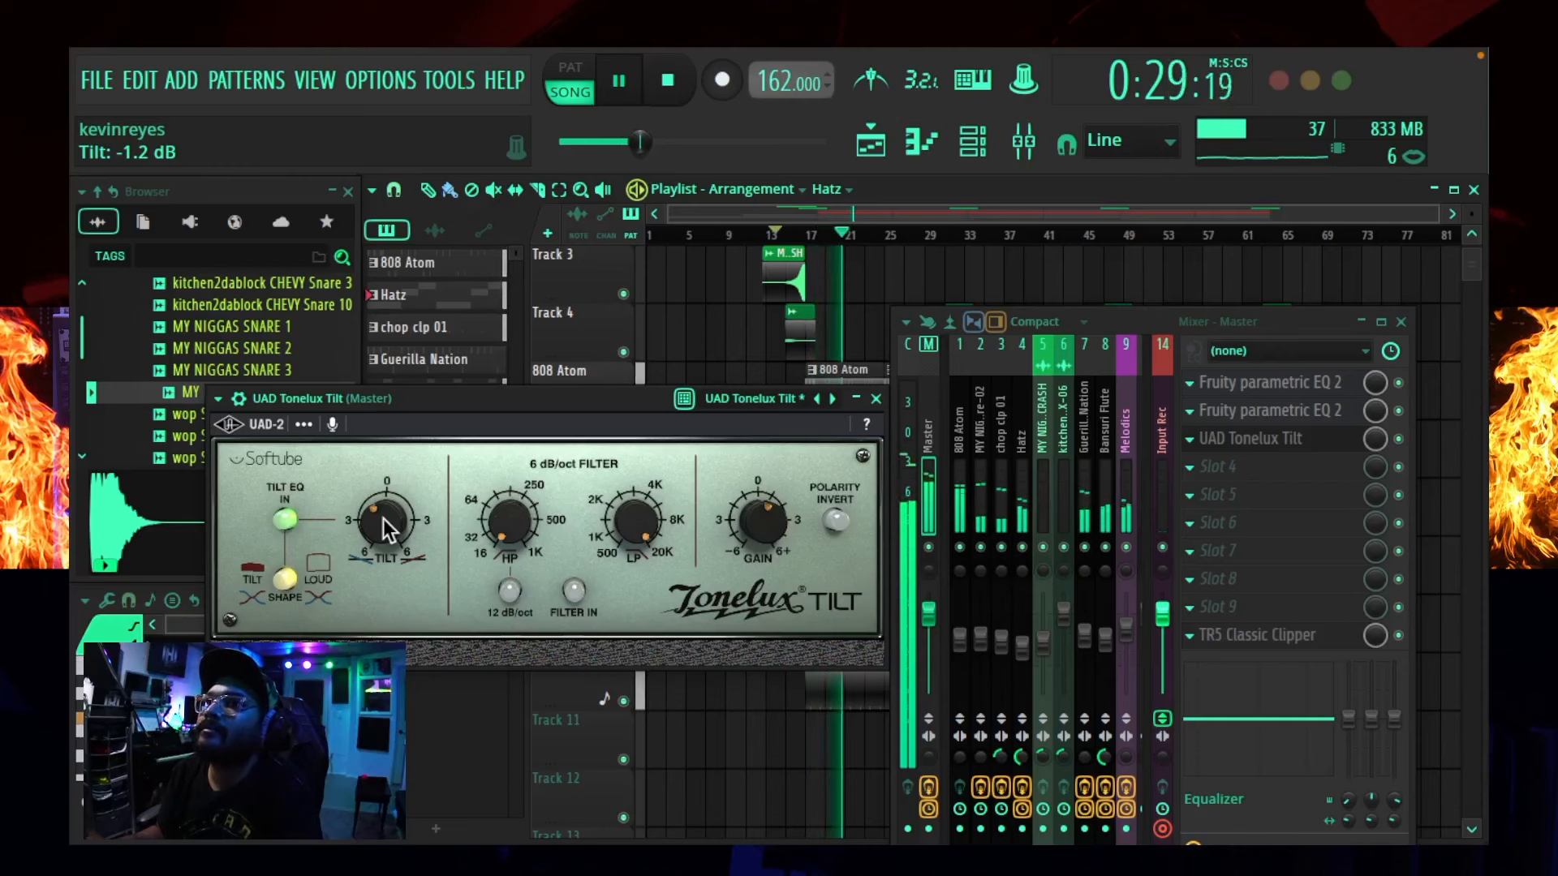
{"action": "scroll", "coordinate": [383, 518], "scroll_direction": "down", "scroll_amount": 1}
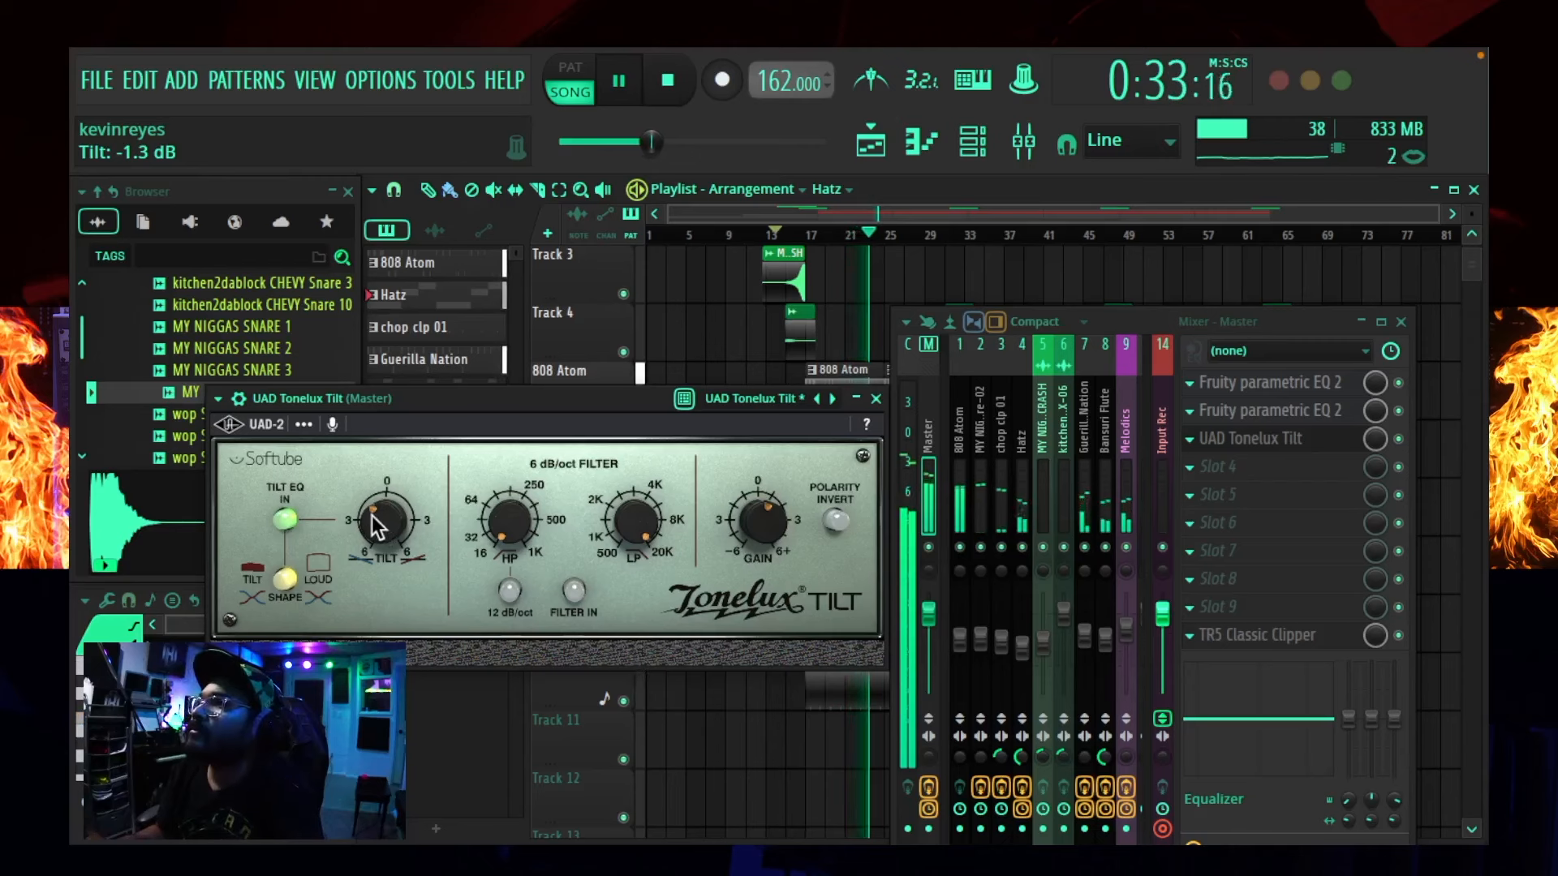
{"action": "key", "text": "space"}
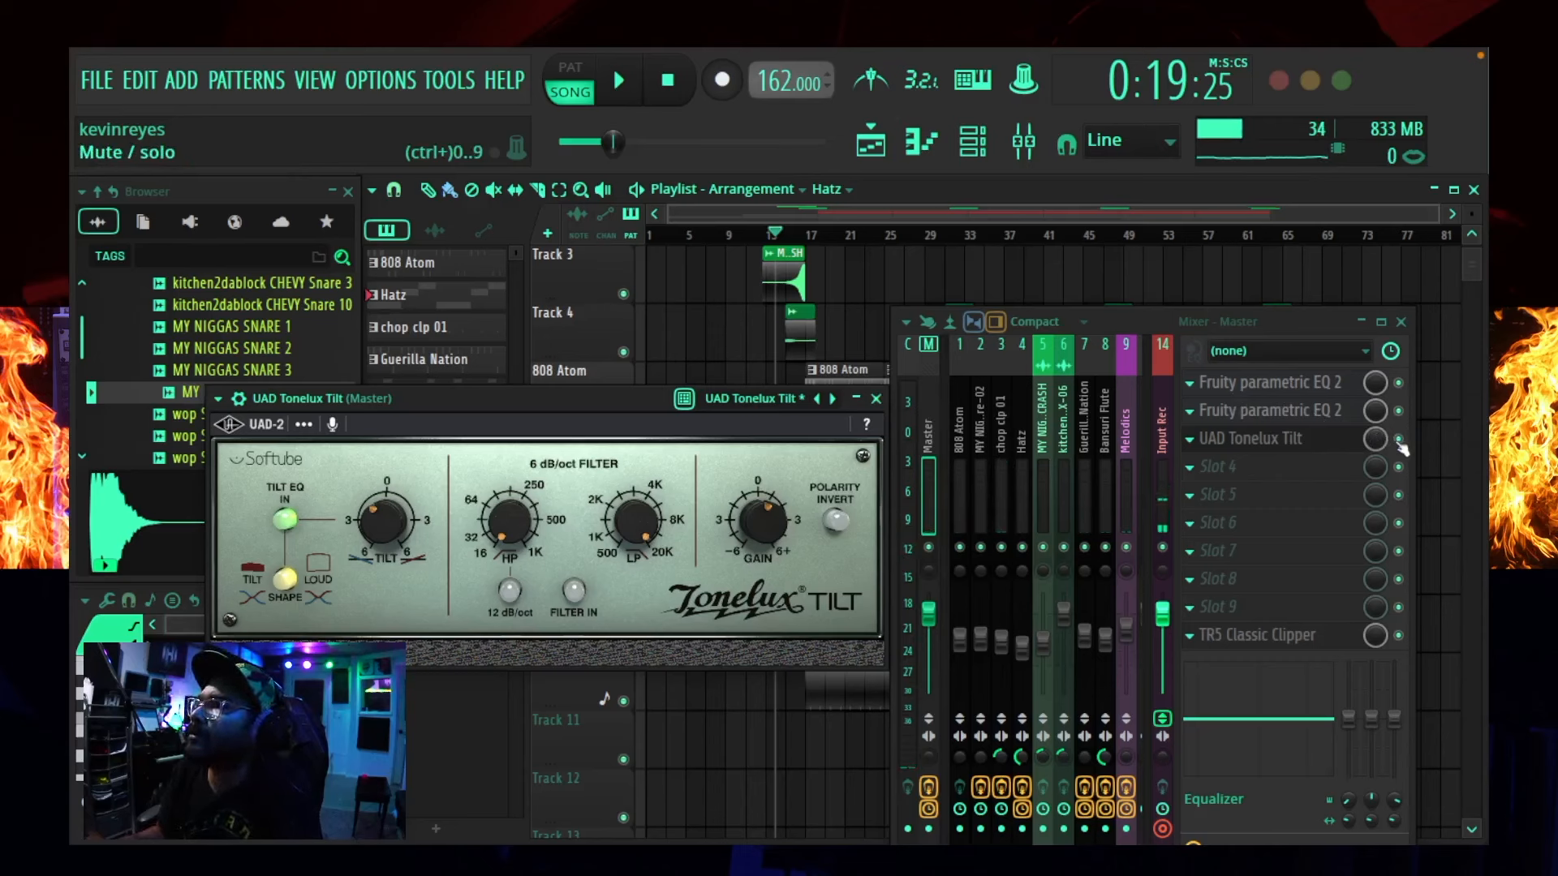
- Play the song with UAD Tonelux Tilt bypassed to compare the sound, and close the plugin
{"action": "key", "text": "space"}
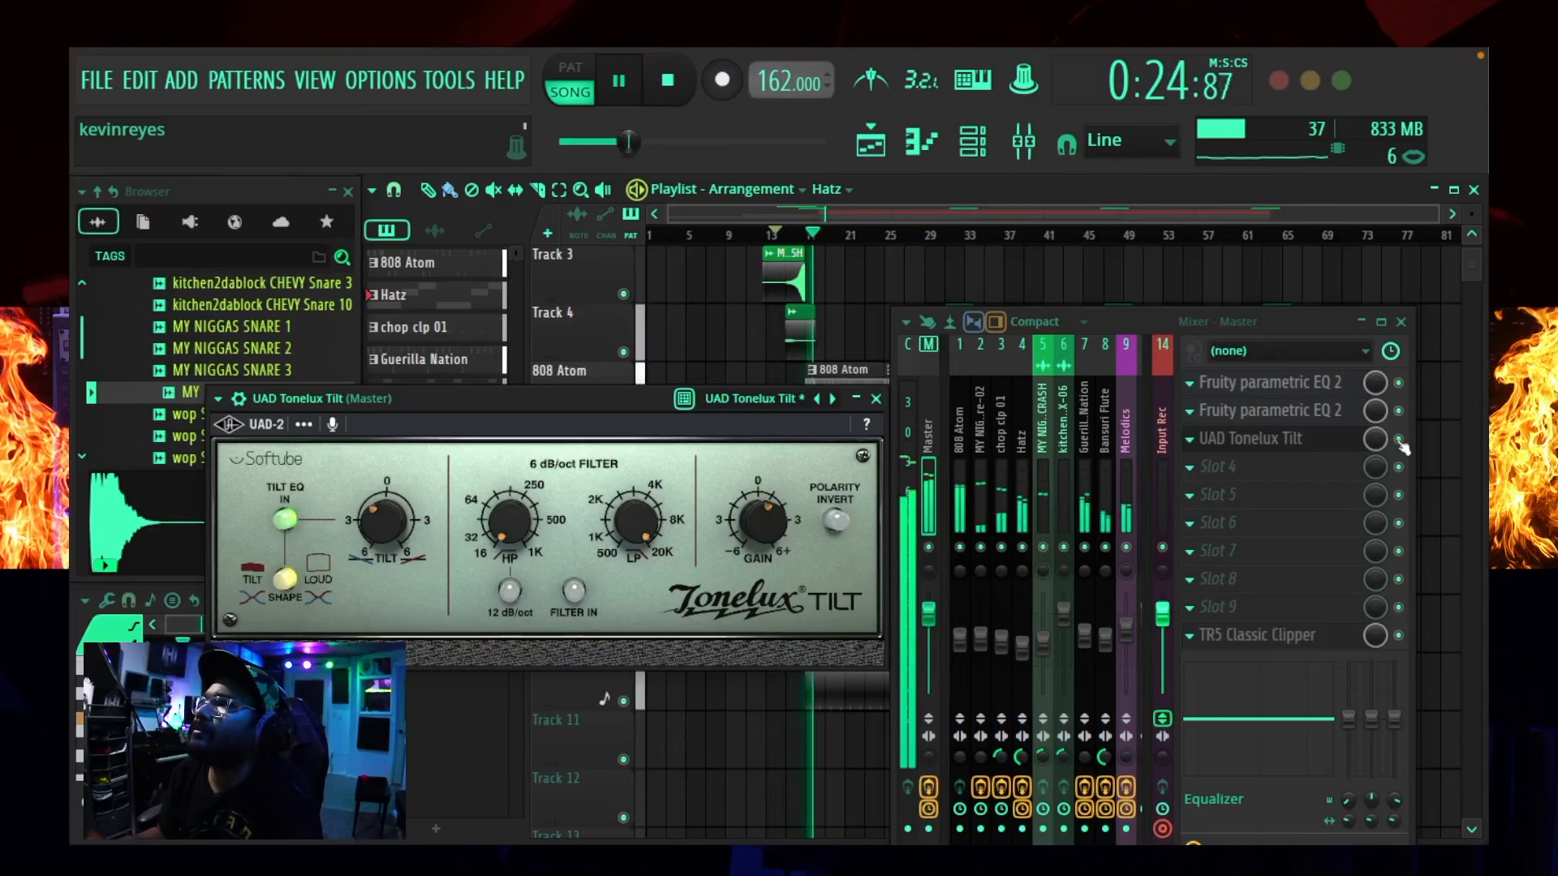
{"action": "left_click", "coordinate": [1399, 440]}
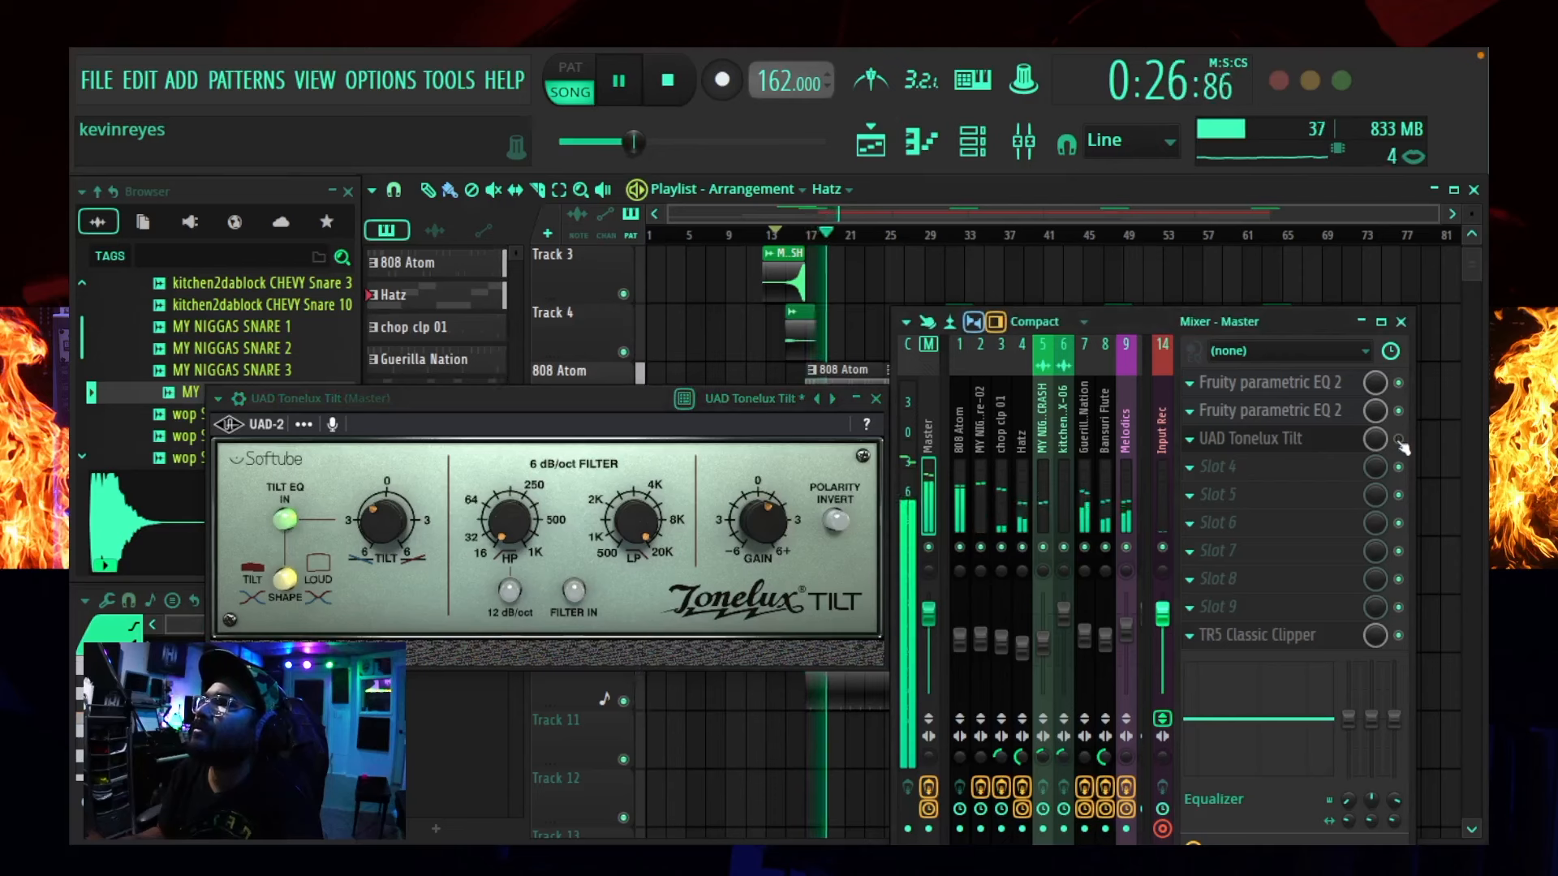
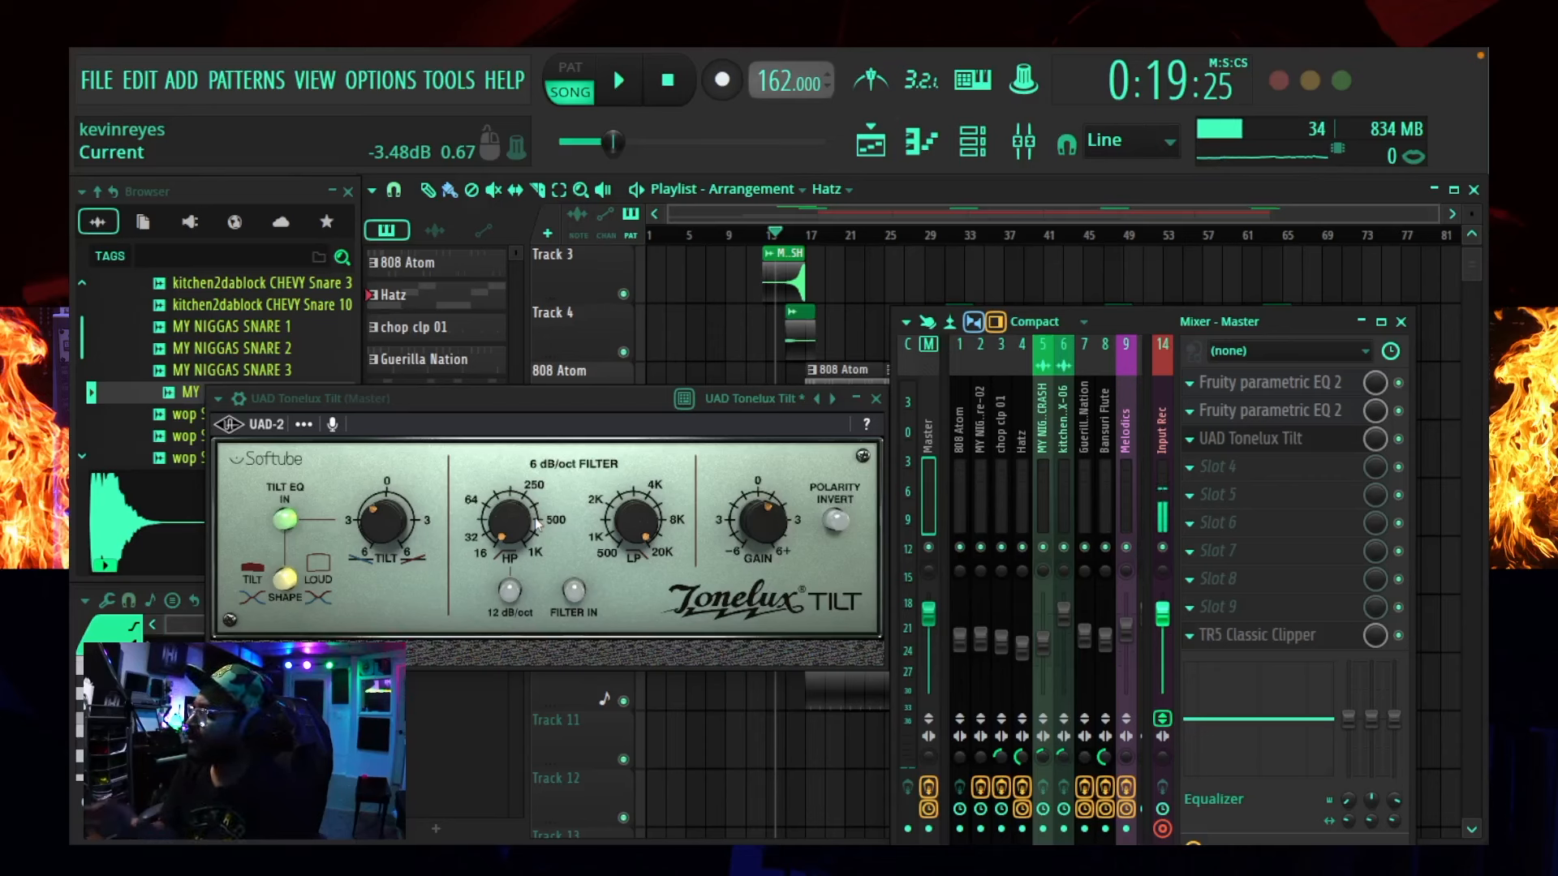
{"action": "left_click", "coordinate": [877, 398]}
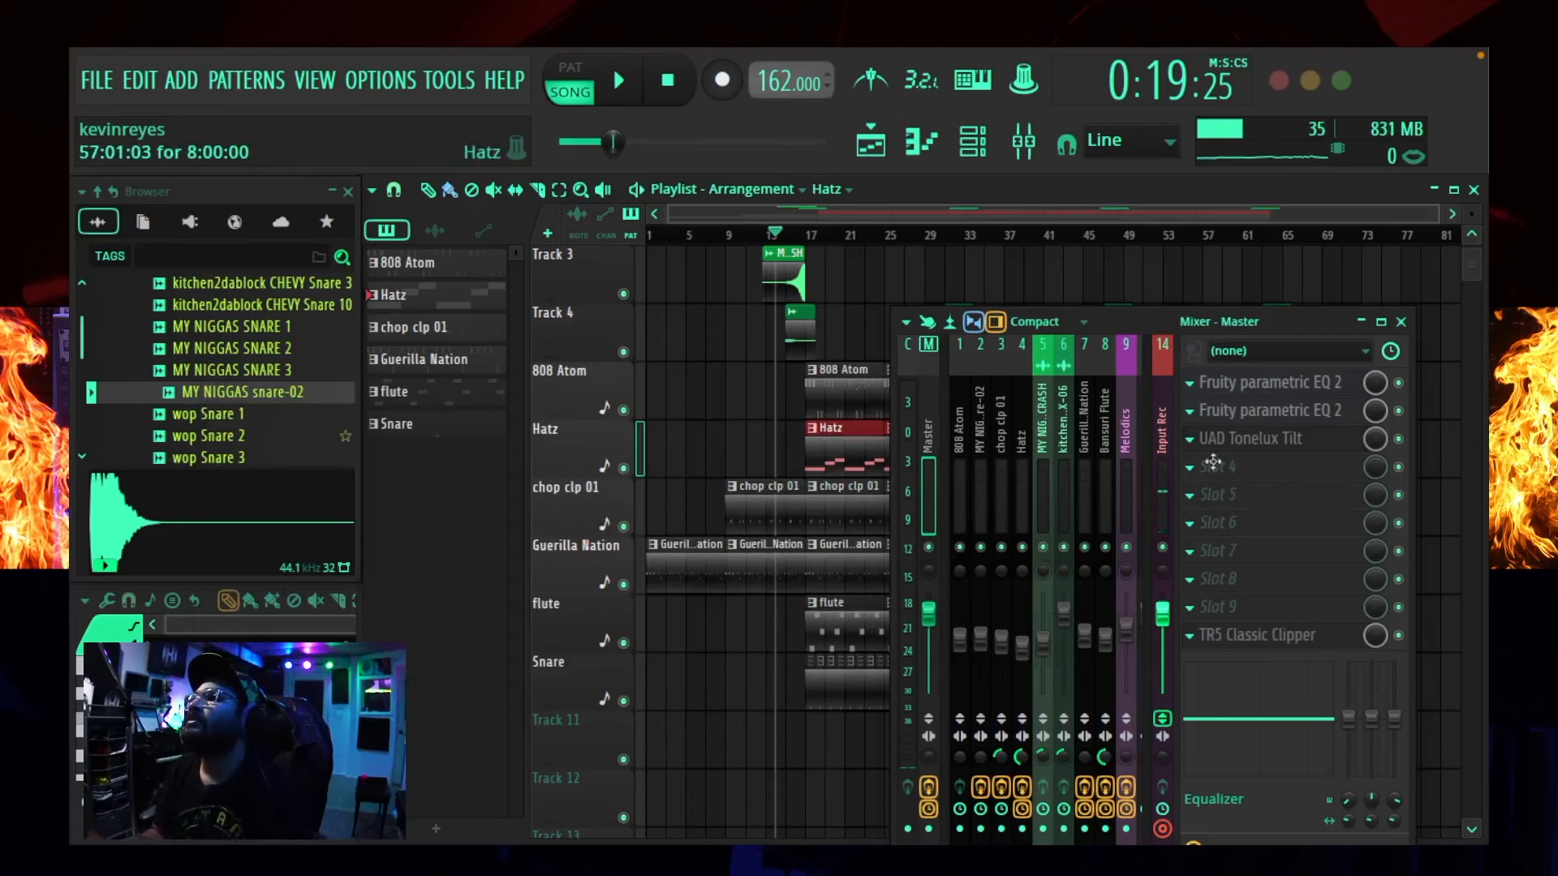
- Add the PuigTec EQP1A Stereo plugin to the Master track's fourth effect slot
{"action": "left_click", "coordinate": [1273, 474]}
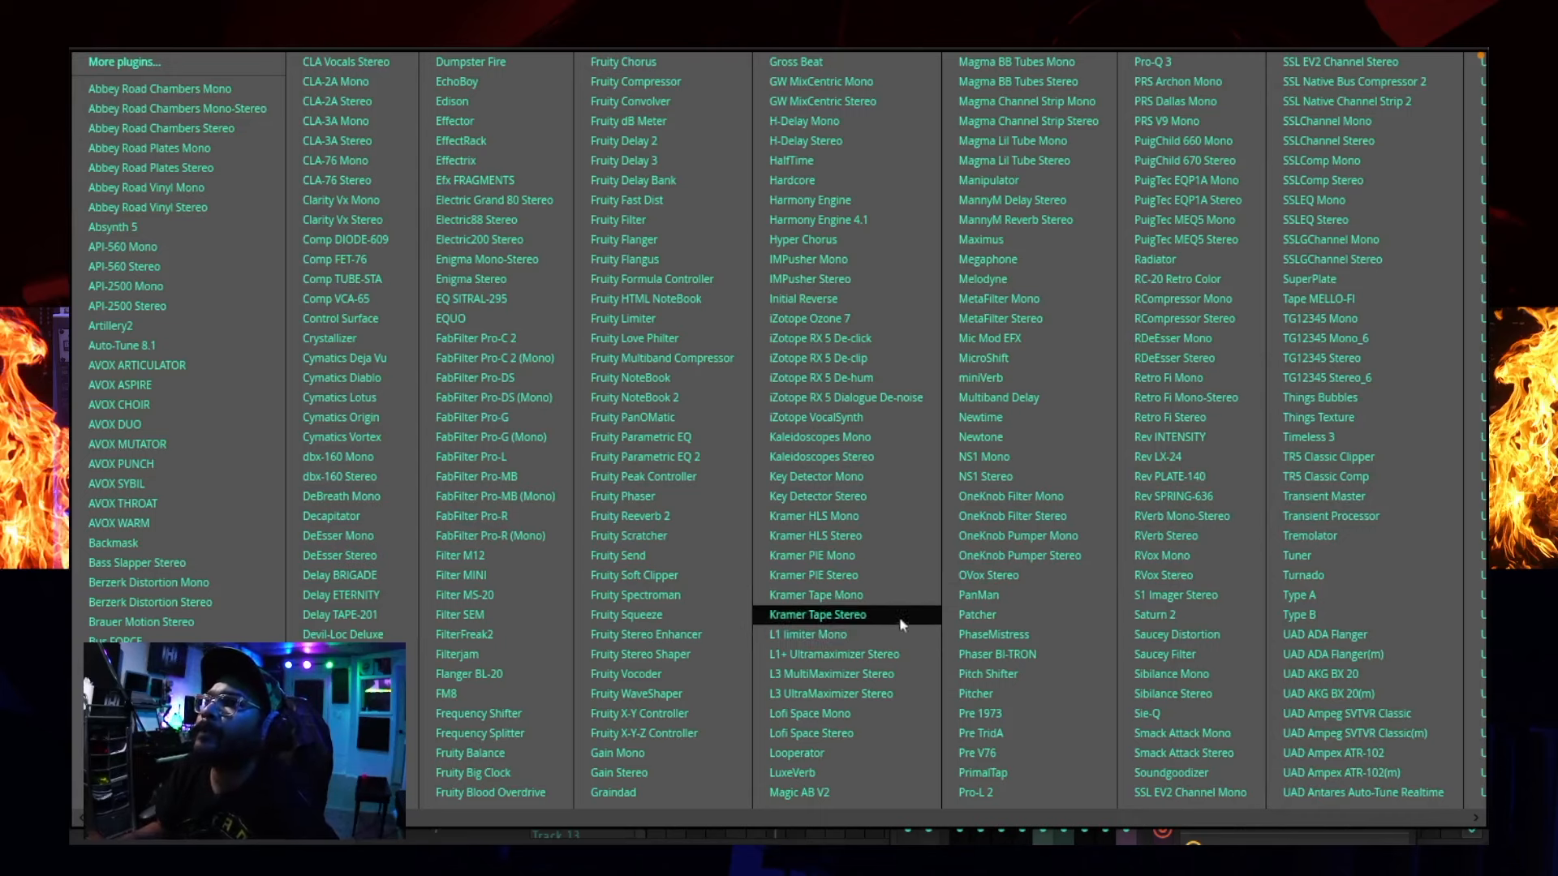
{"action": "scroll", "coordinate": [797, 623], "scroll_direction": "down", "scroll_amount": 3}
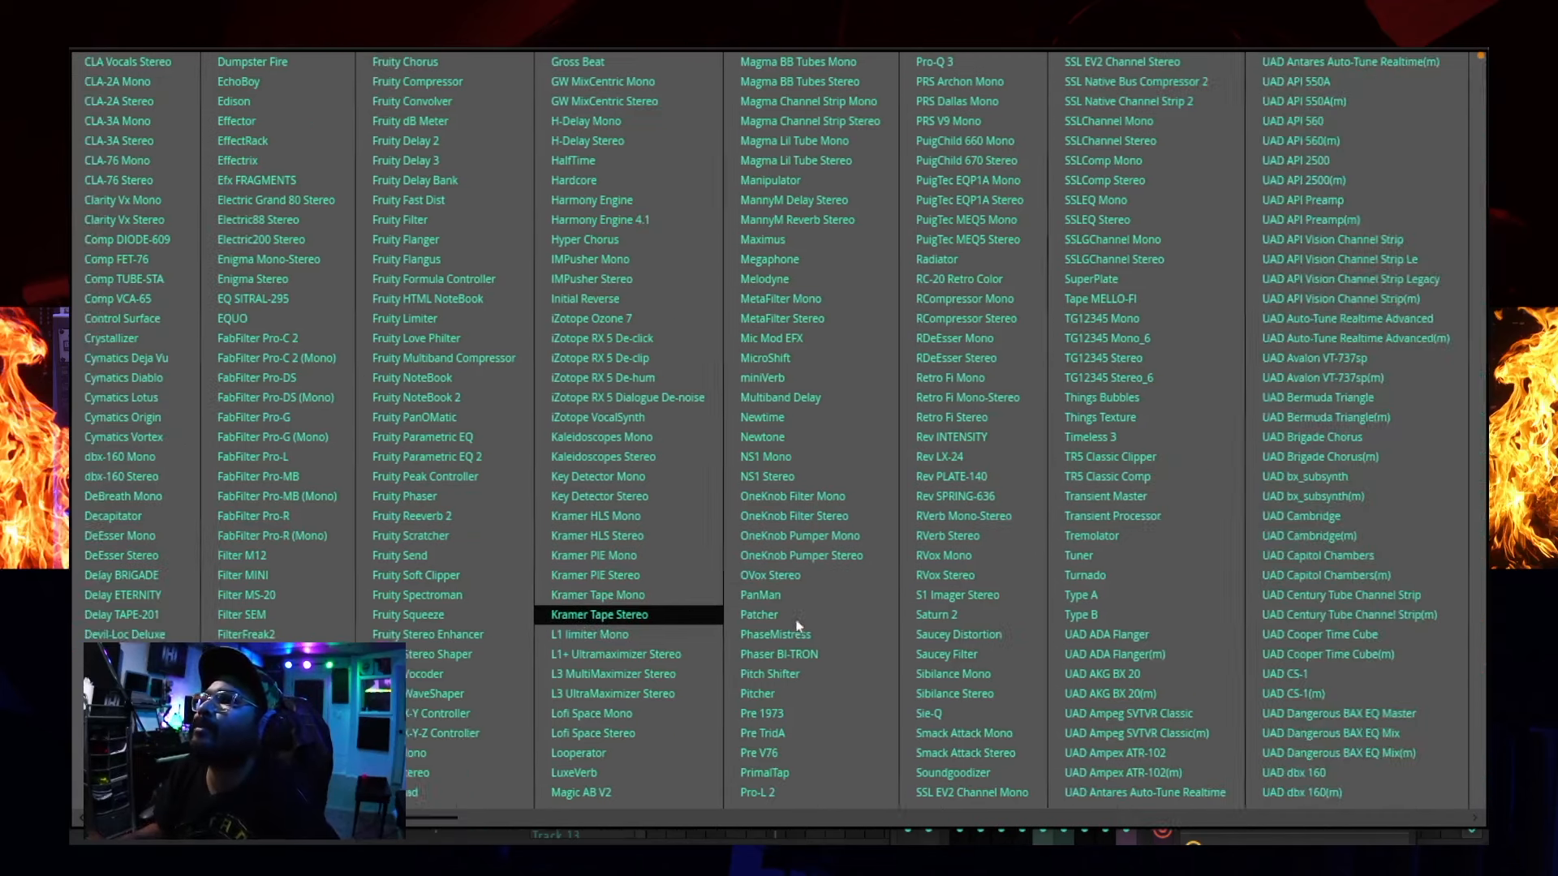
{"action": "scroll", "coordinate": [798, 625], "scroll_direction": "up", "scroll_amount": 3}
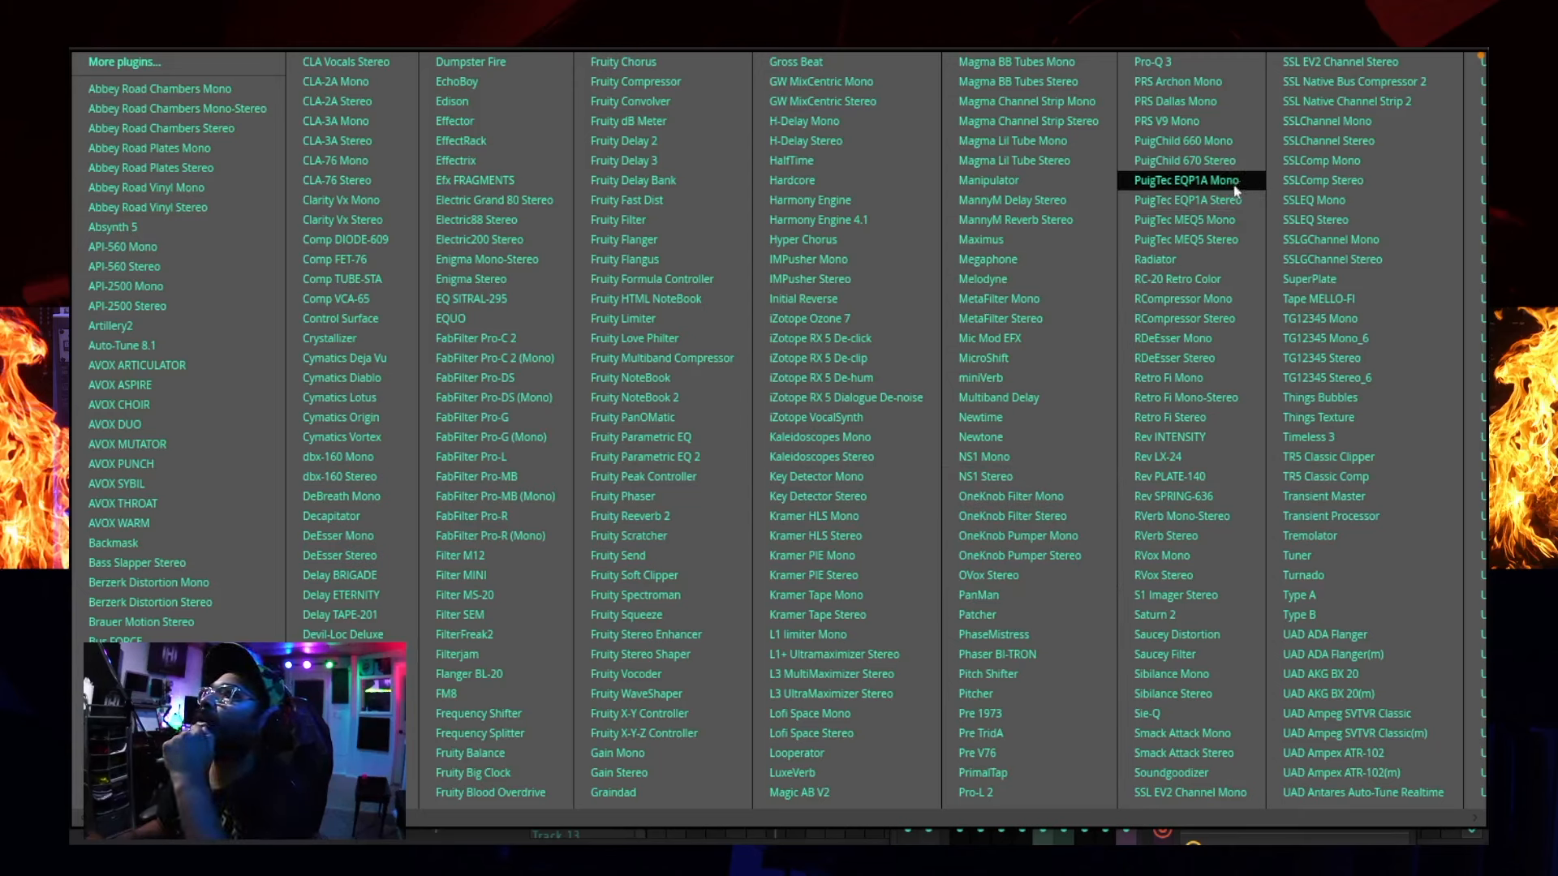
{"action": "left_click", "coordinate": [1225, 199]}
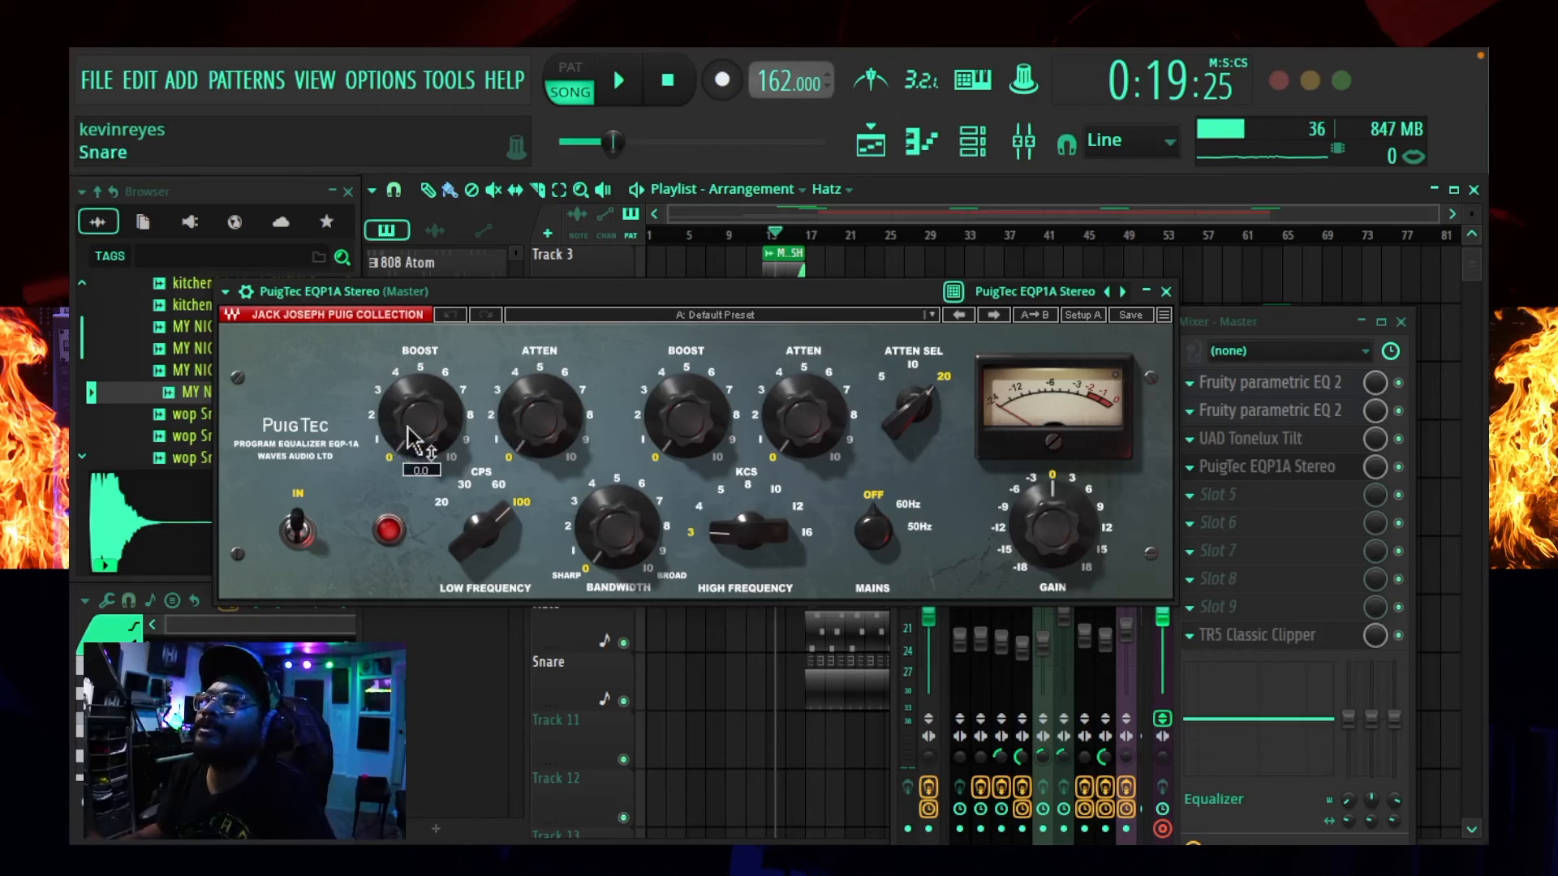
- Set the PuigTec EQP1A to about 3 low boost at 60 Hz, 2.7 high boost at 4 kHz, 60 Hz mains and about 3 dB gain
{"action": "left_click_drag", "start_coordinate": [416, 430], "coordinate": [416, 421]}
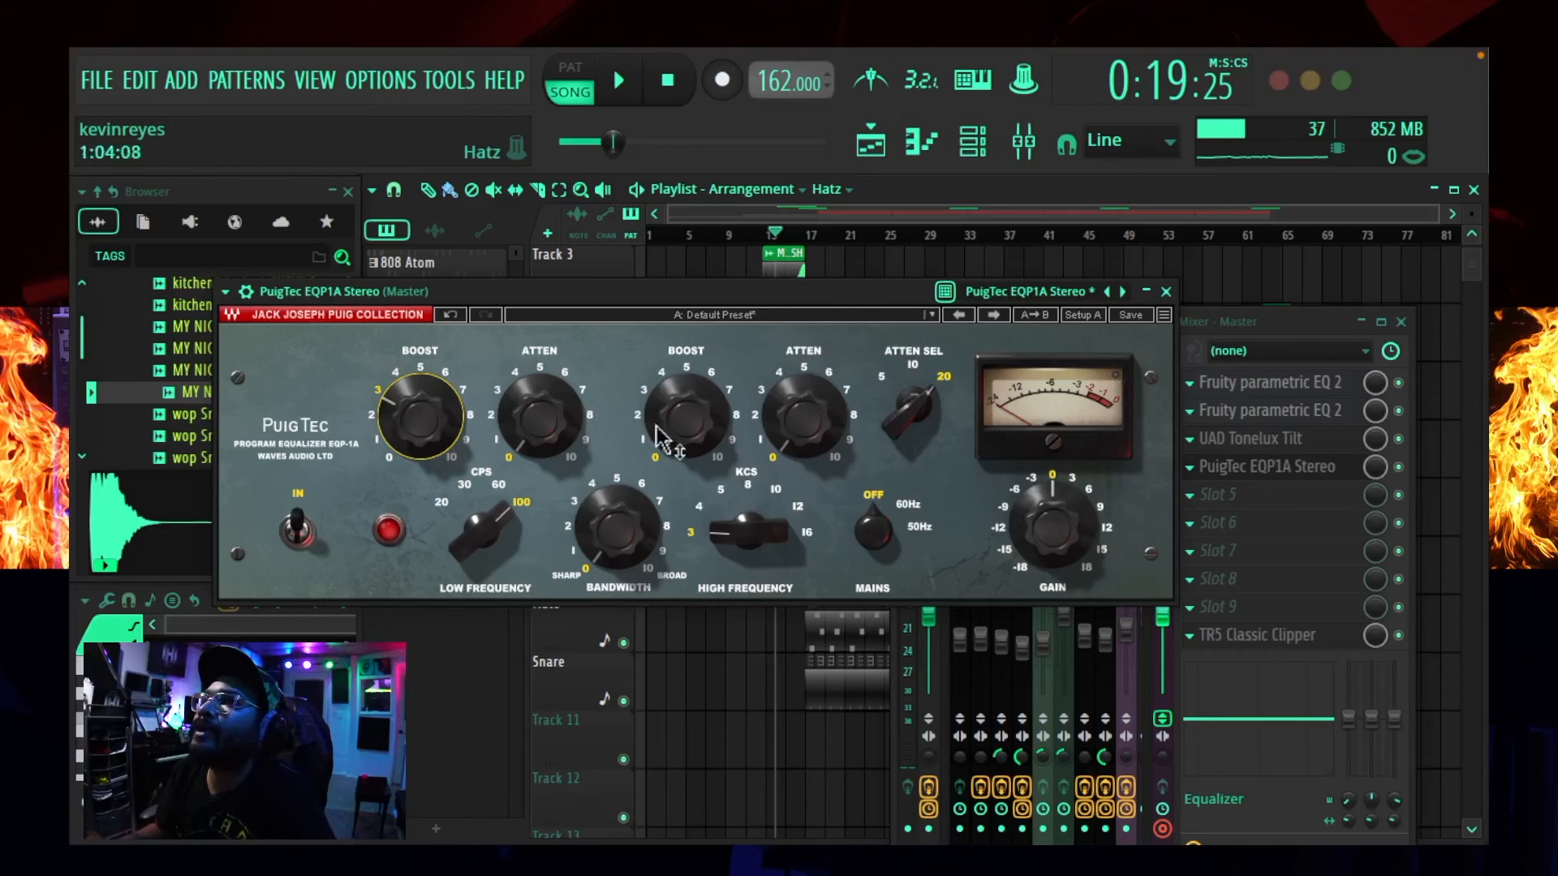
{"action": "left_click_drag", "start_coordinate": [686, 418], "coordinate": [685, 415]}
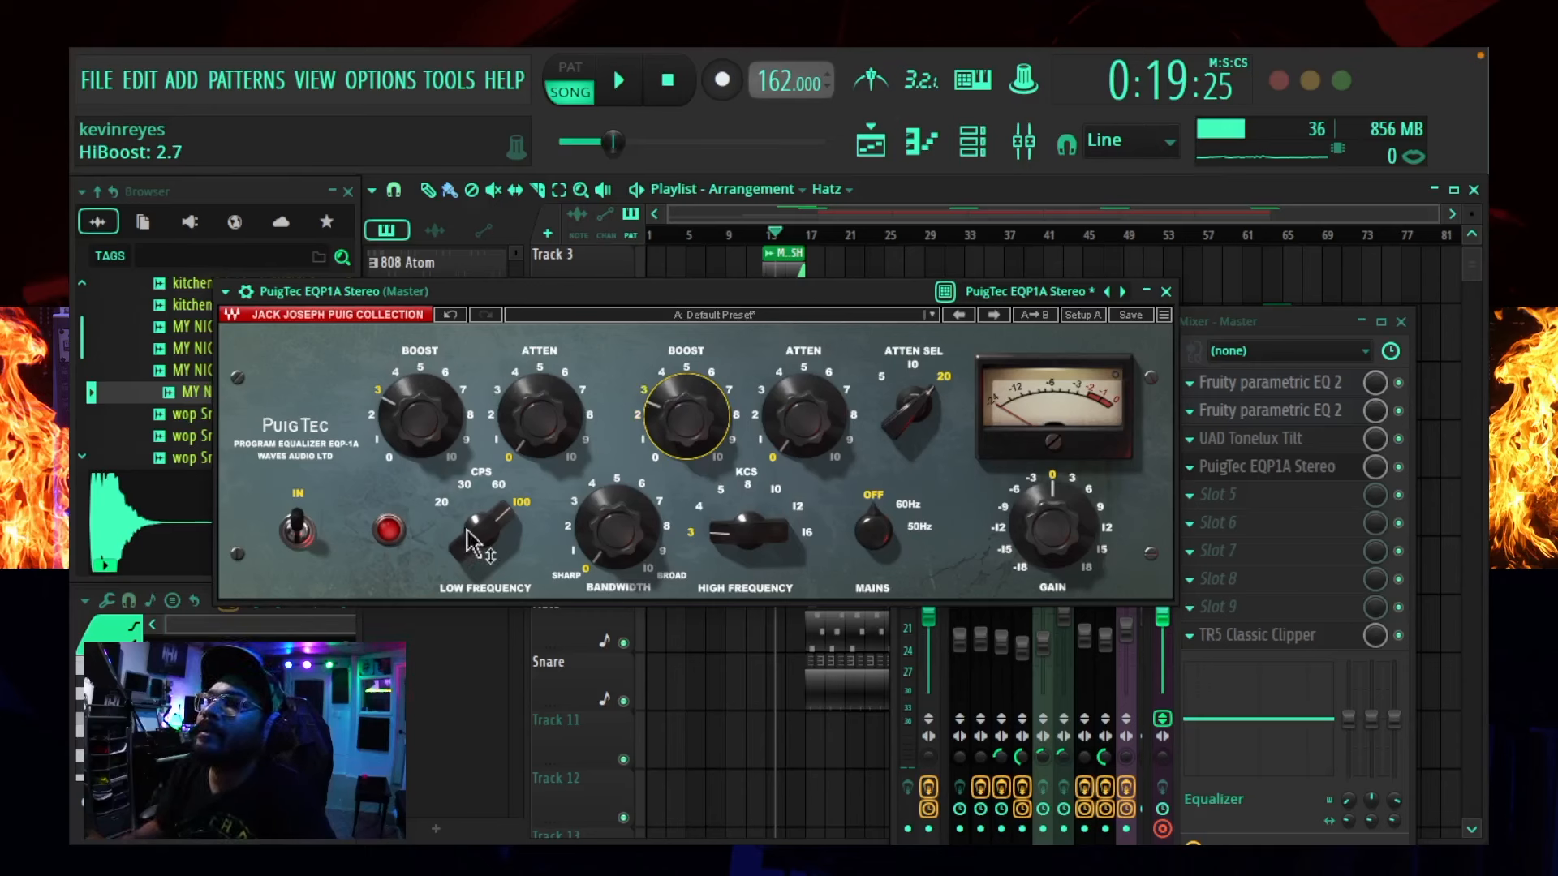
{"action": "left_click_drag", "start_coordinate": [467, 532], "coordinate": [467, 545]}
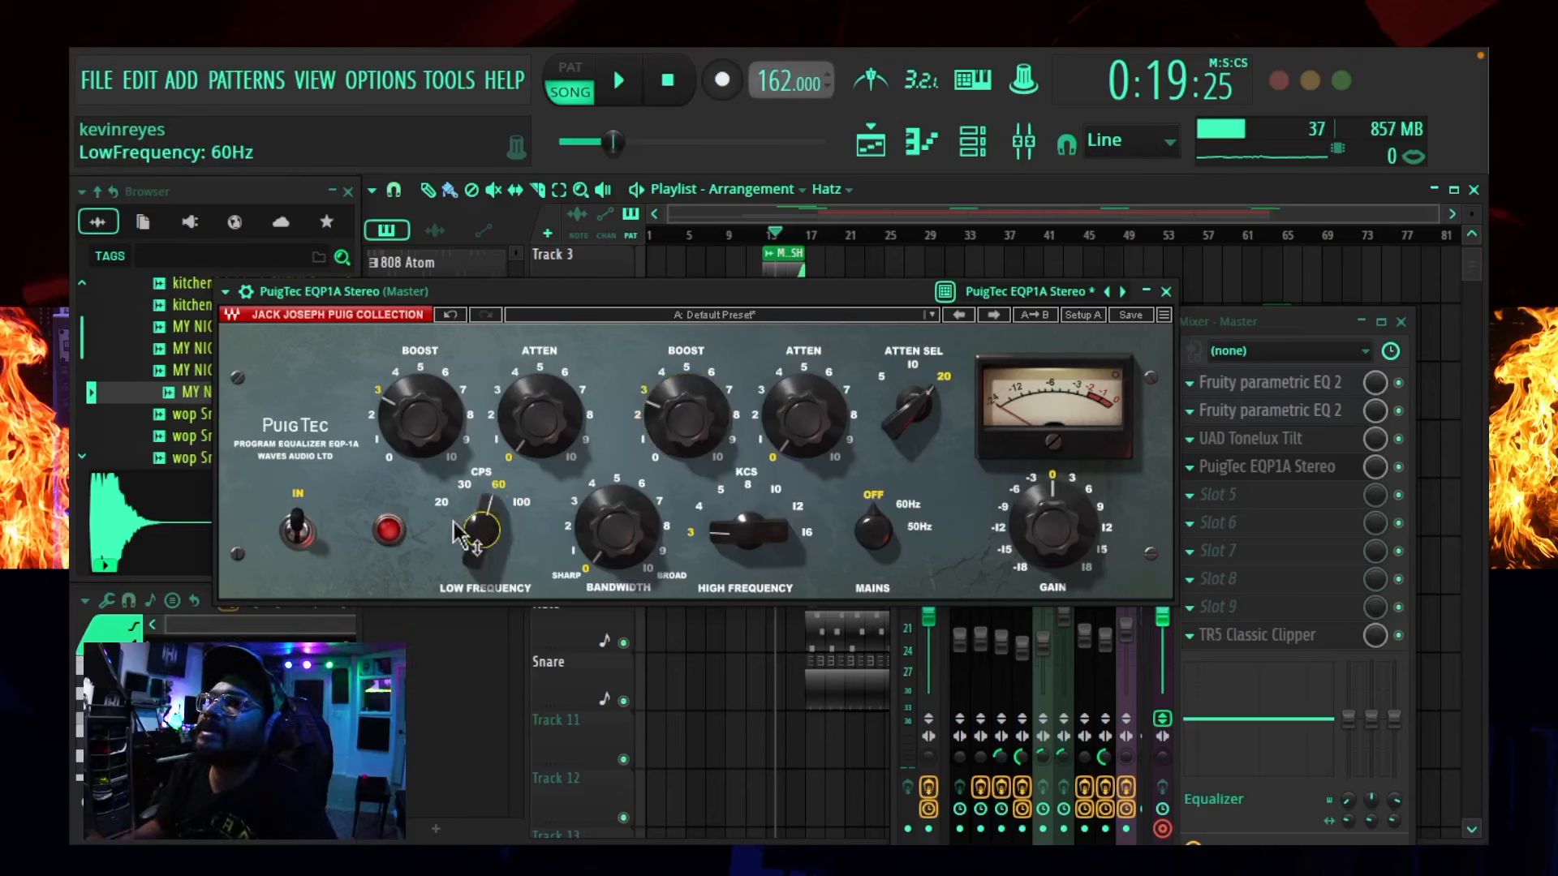
{"action": "left_click_drag", "start_coordinate": [718, 536], "coordinate": [718, 526]}
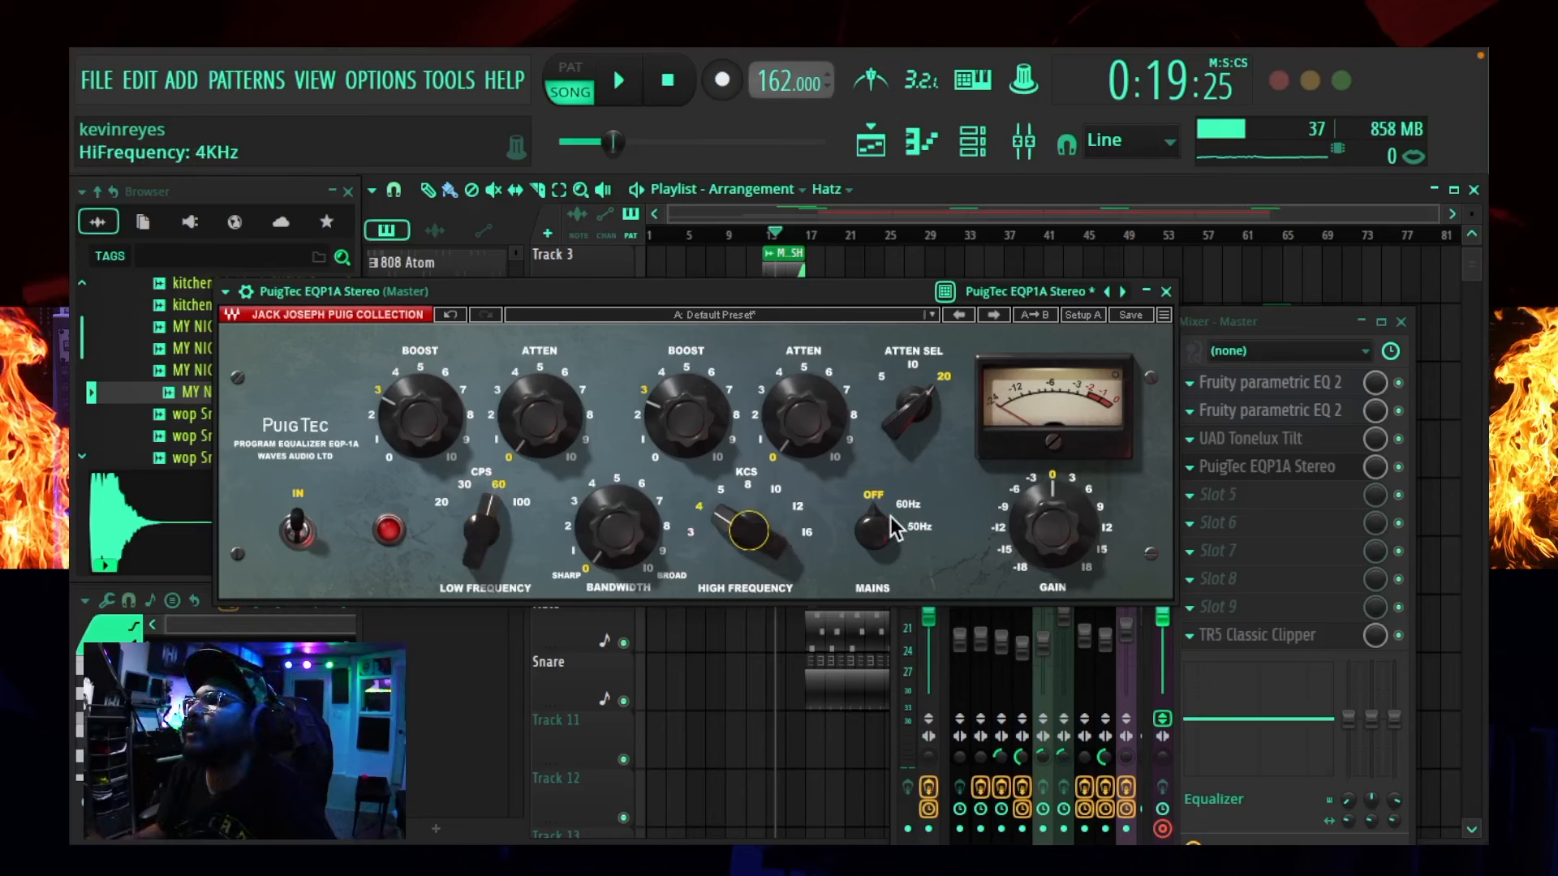
{"action": "left_click_drag", "start_coordinate": [891, 517], "coordinate": [885, 513]}
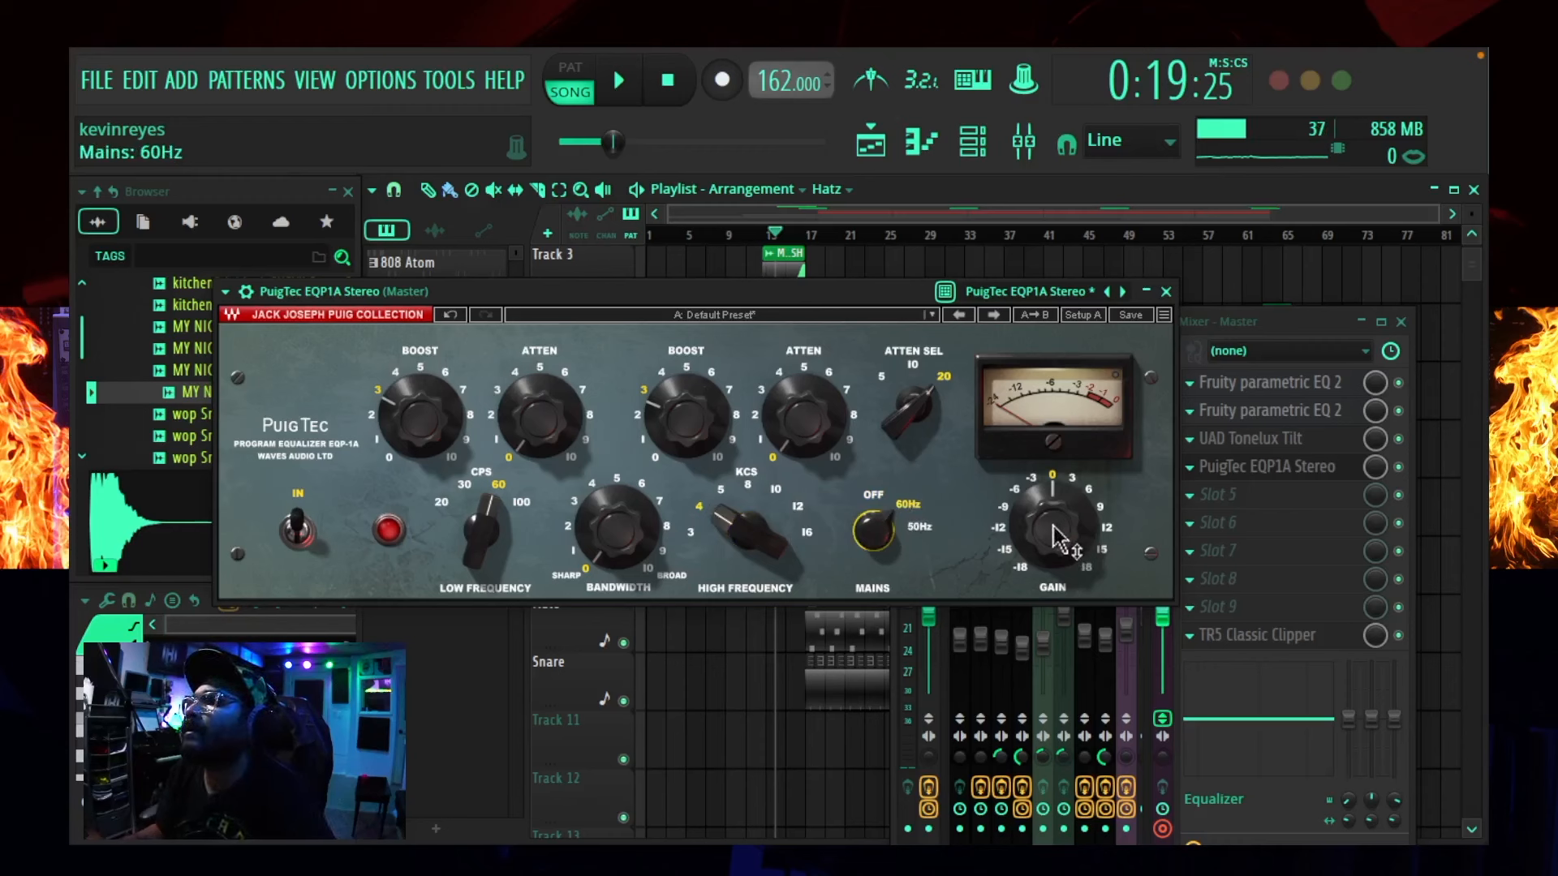
{"action": "left_click_drag", "start_coordinate": [1054, 537], "coordinate": [1055, 520]}
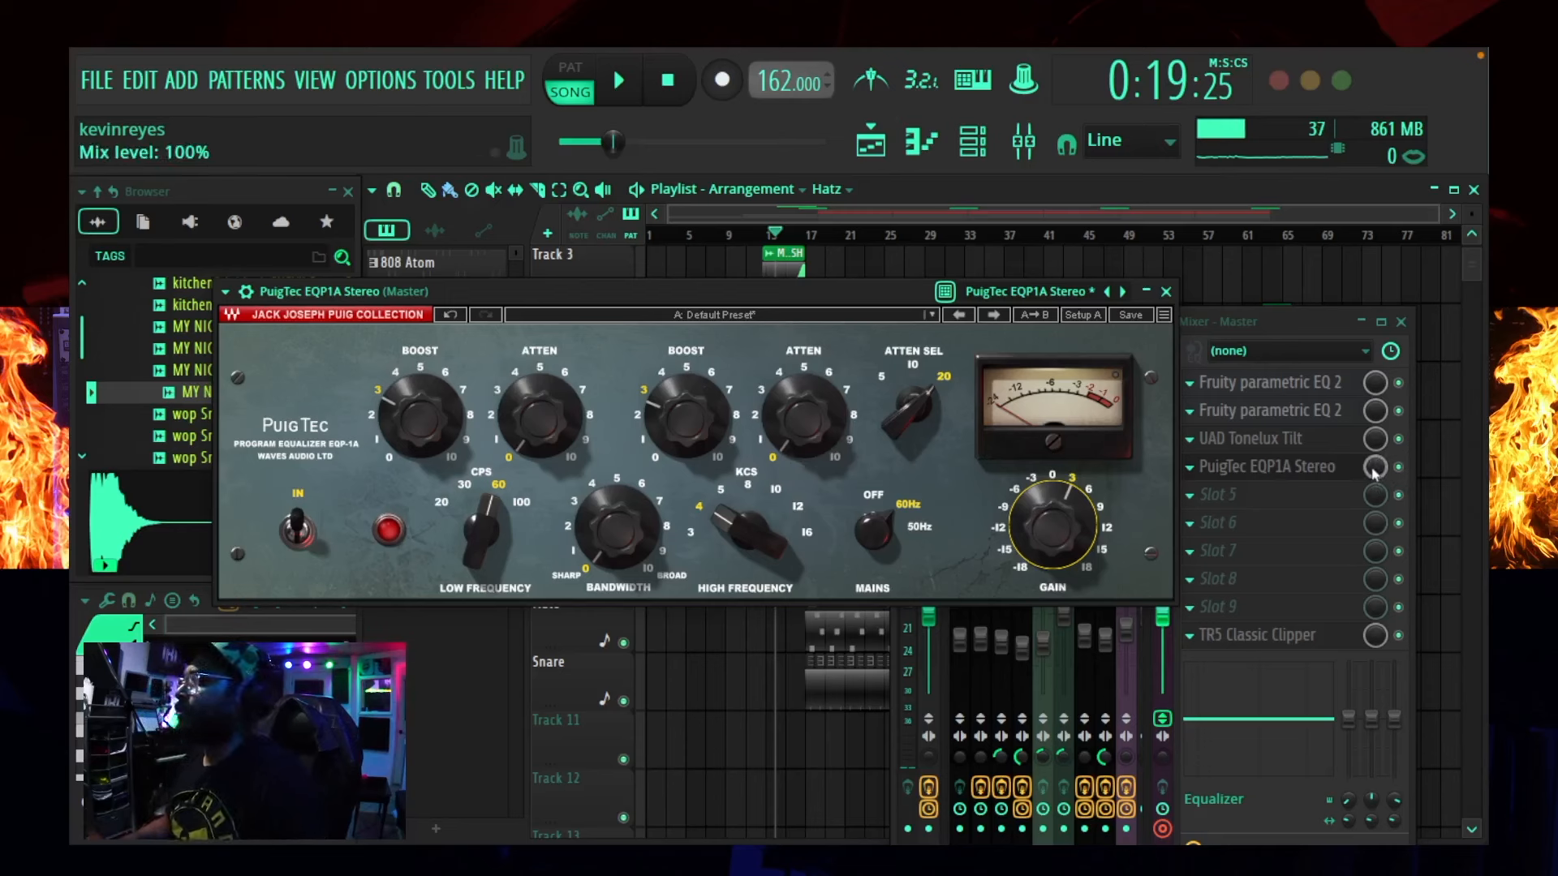
- Lower the PuigTec EQP1A slot's mix level to 65% while the song plays, stop playback, and close the plugin
{"action": "key", "text": "space"}
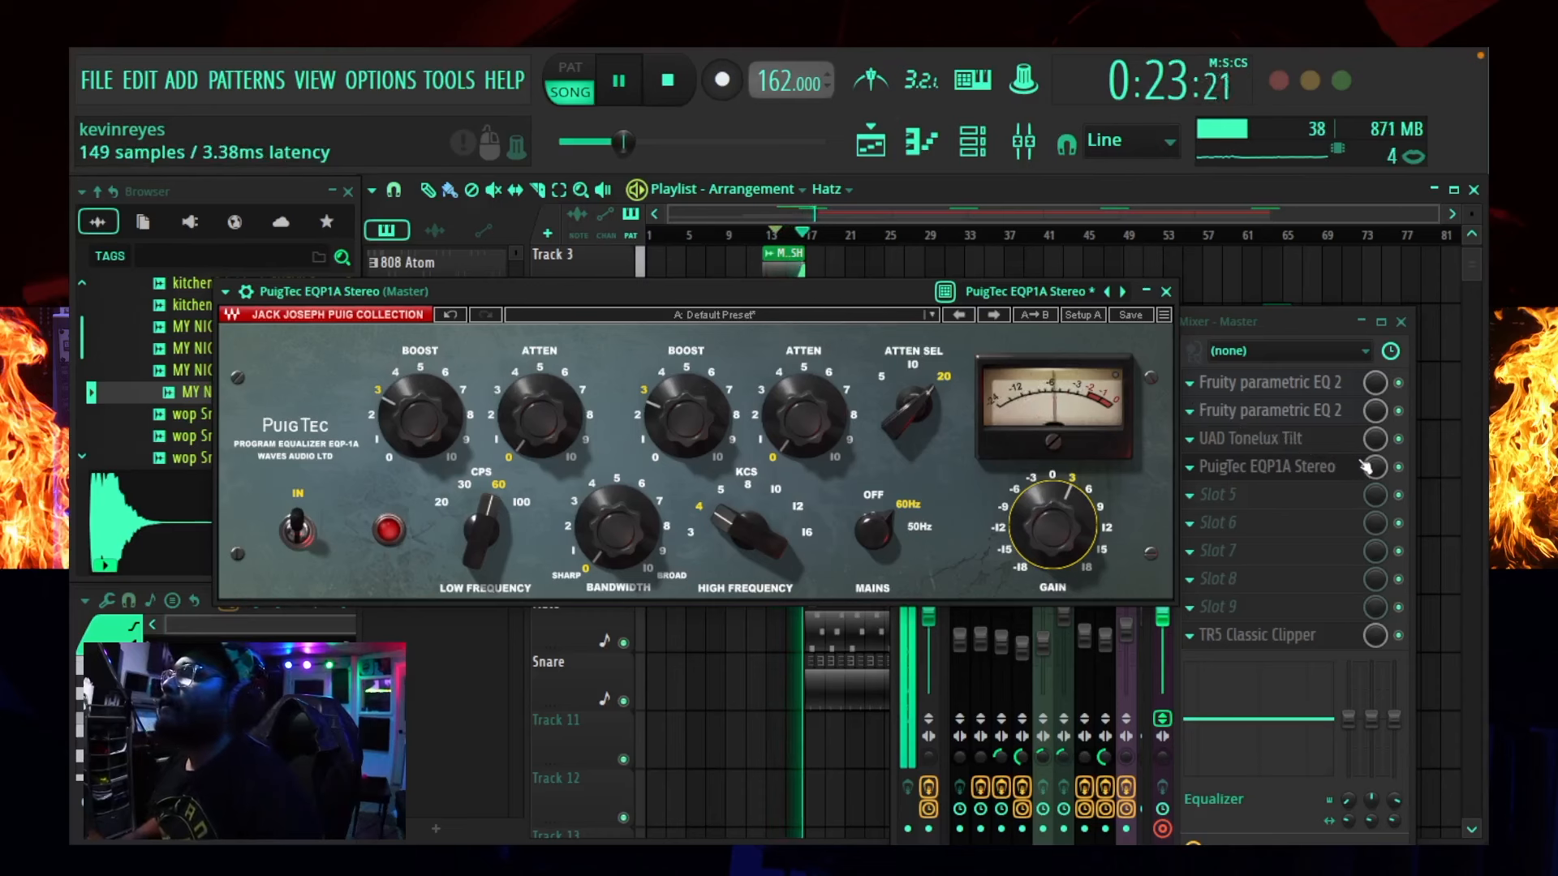
{"action": "key", "text": "F9"}
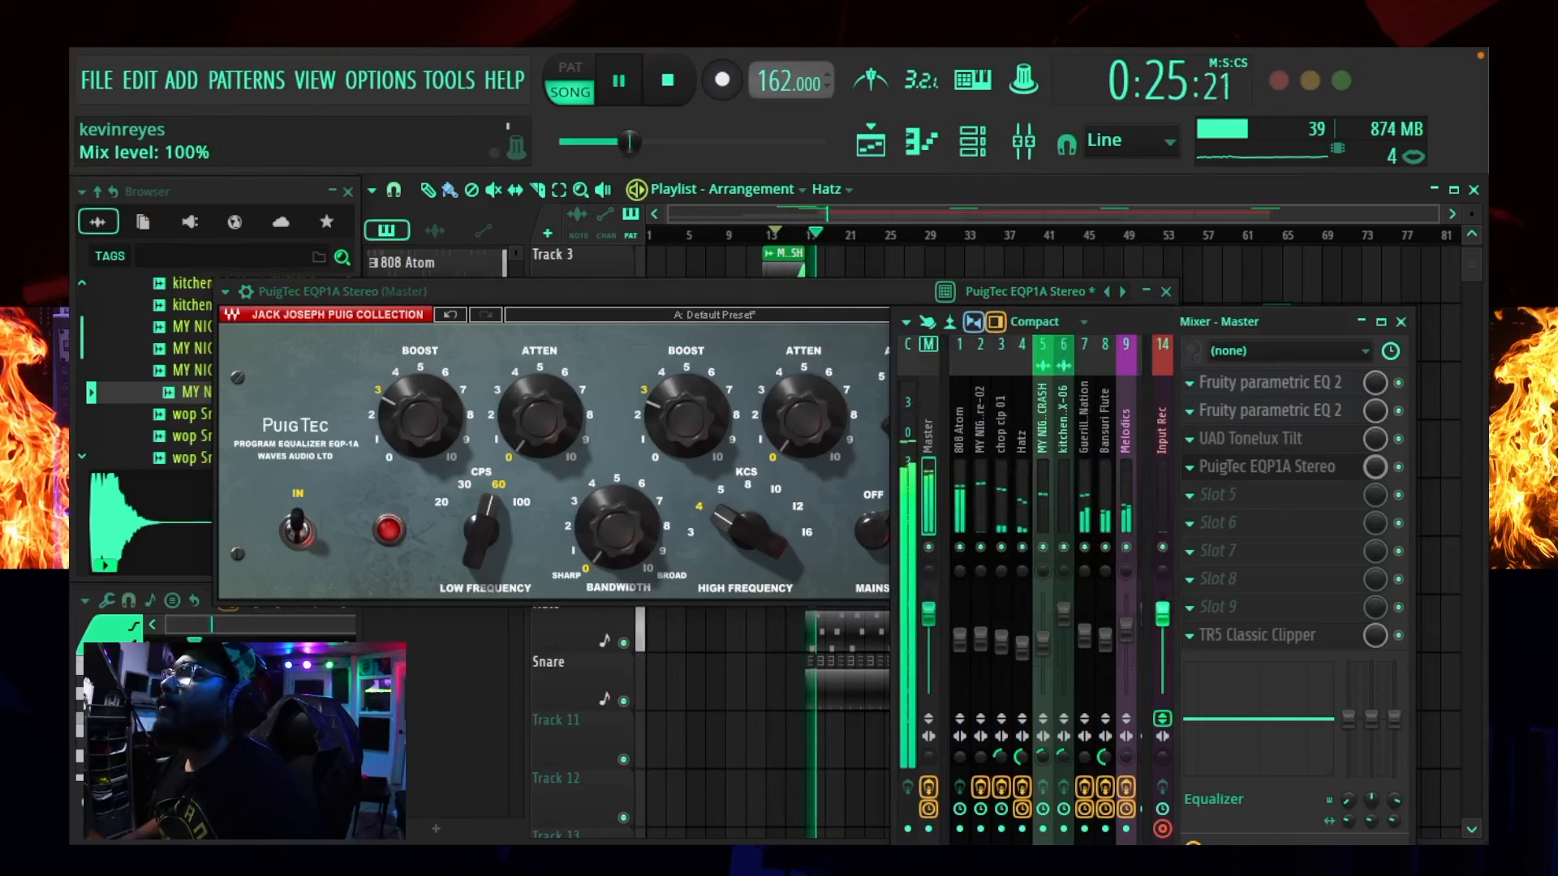
{"action": "left_click_drag", "start_coordinate": [1374, 468], "coordinate": [1375, 510]}
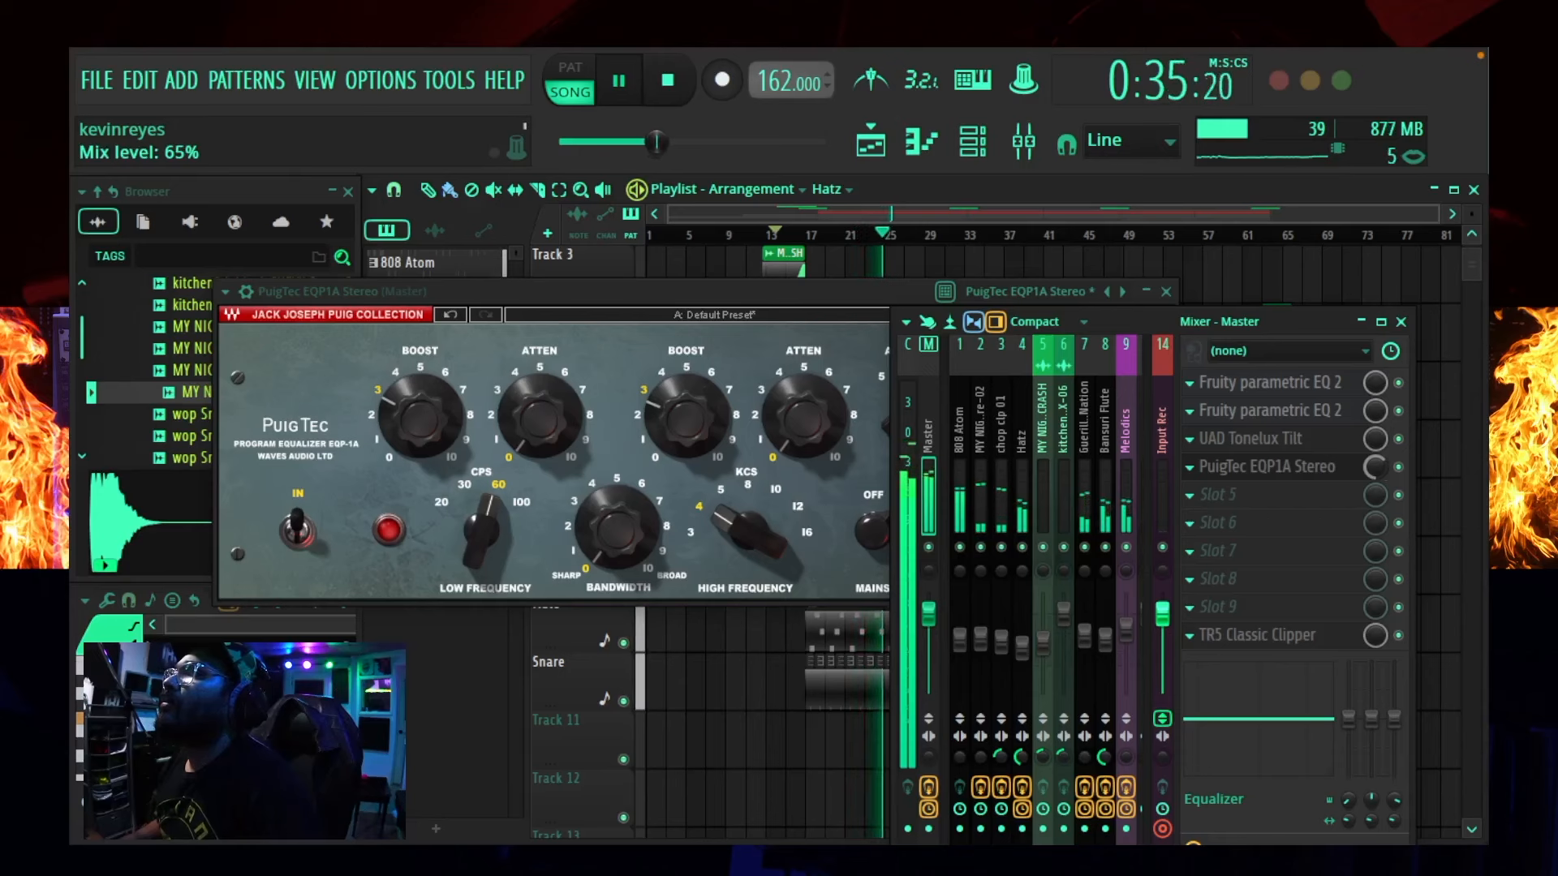
{"action": "key", "text": "space"}
{"action": "left_click", "coordinate": [841, 288]}
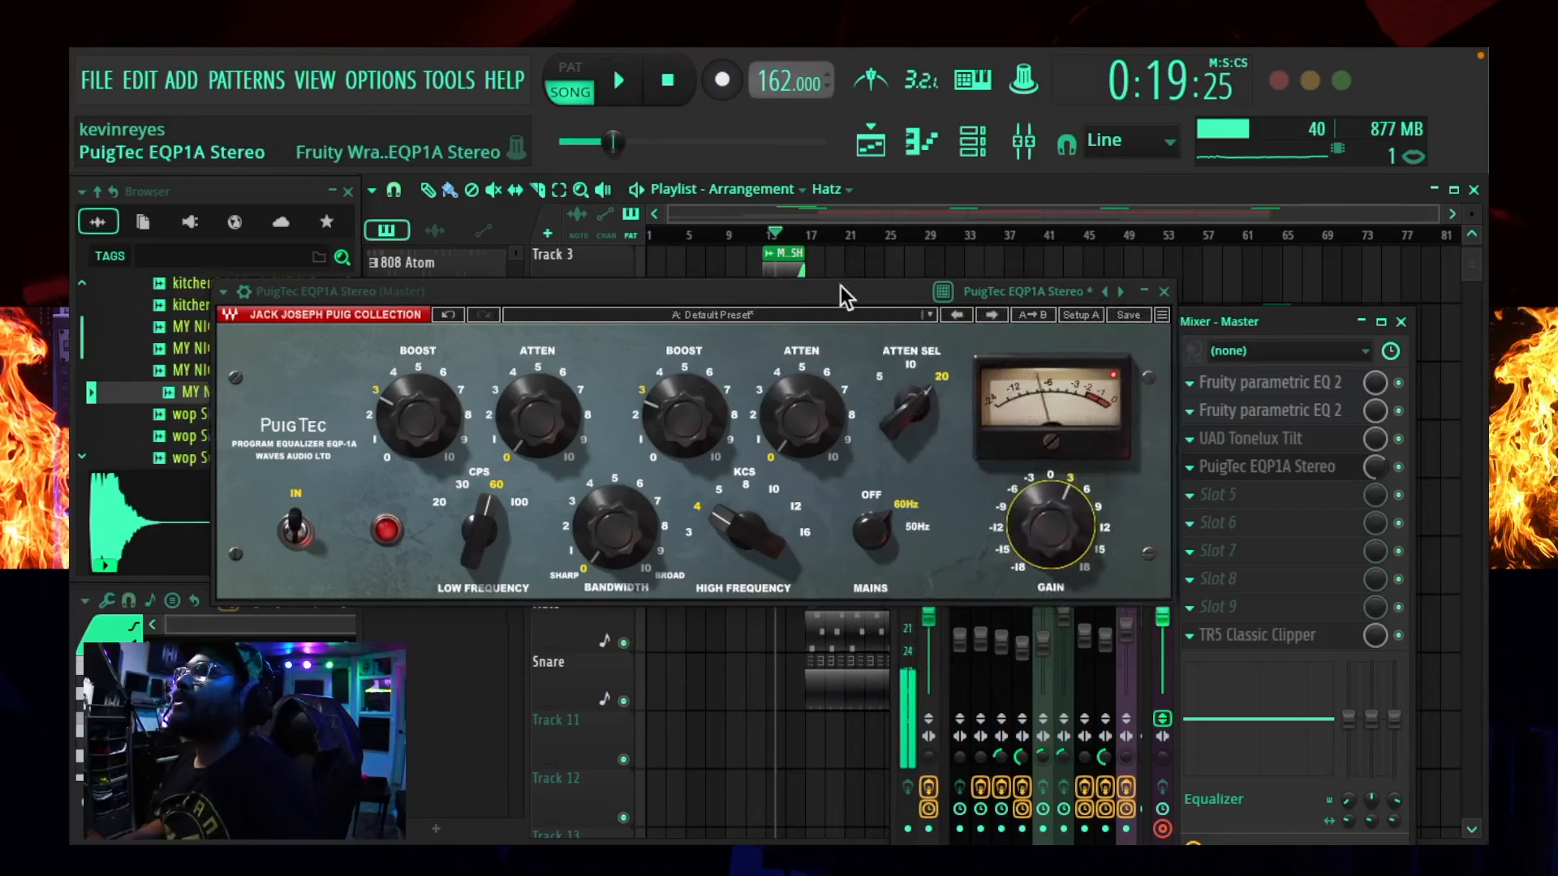
{"action": "left_click_drag", "start_coordinate": [841, 285], "coordinate": [763, 302]}
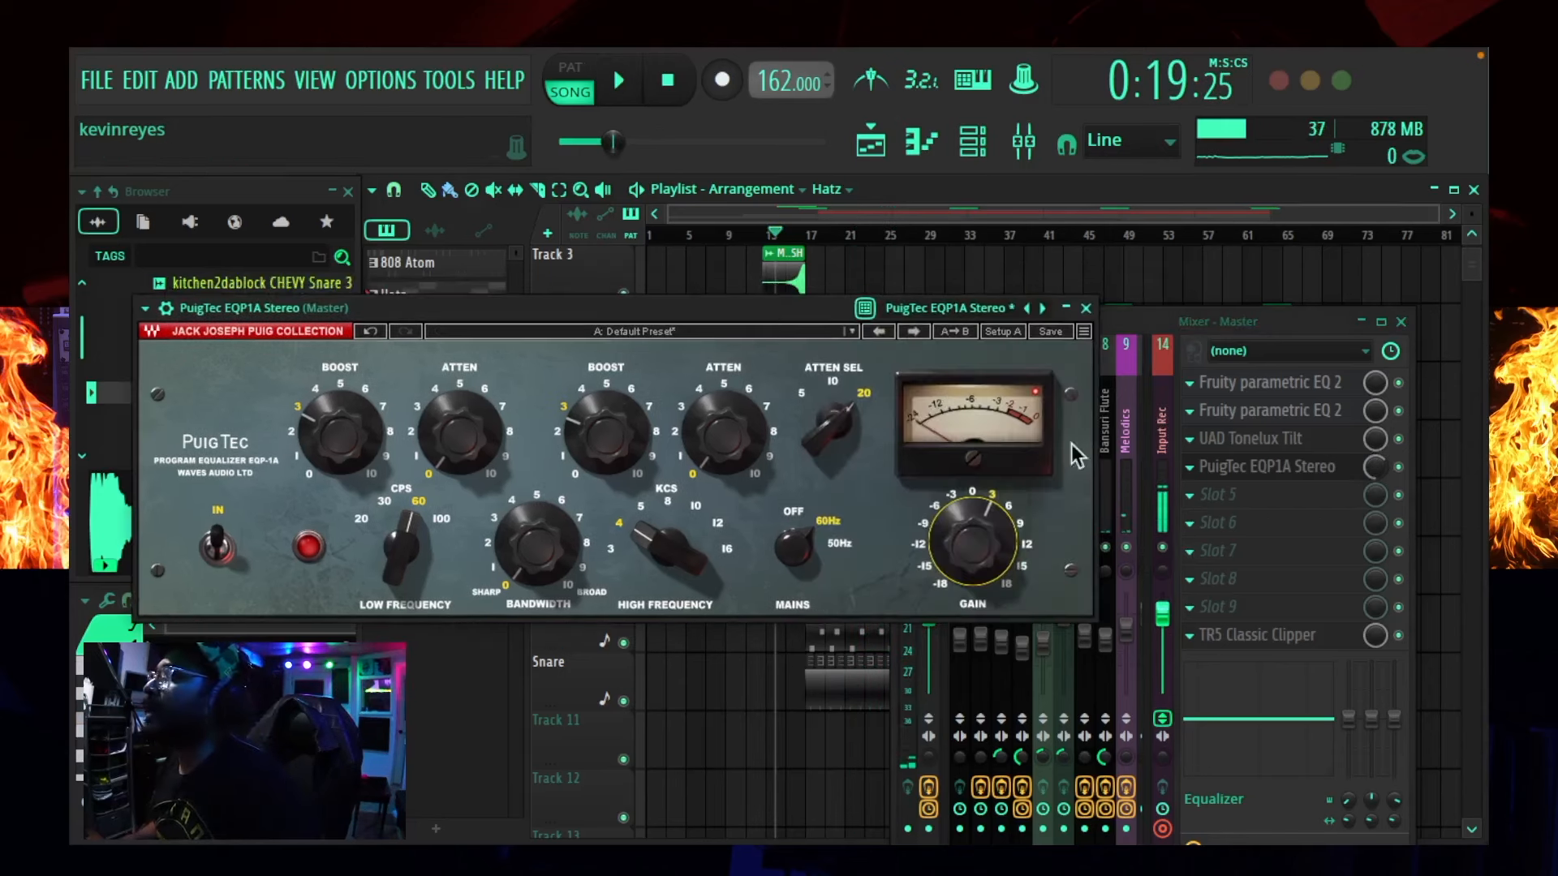
{"action": "left_click", "coordinate": [1086, 308]}
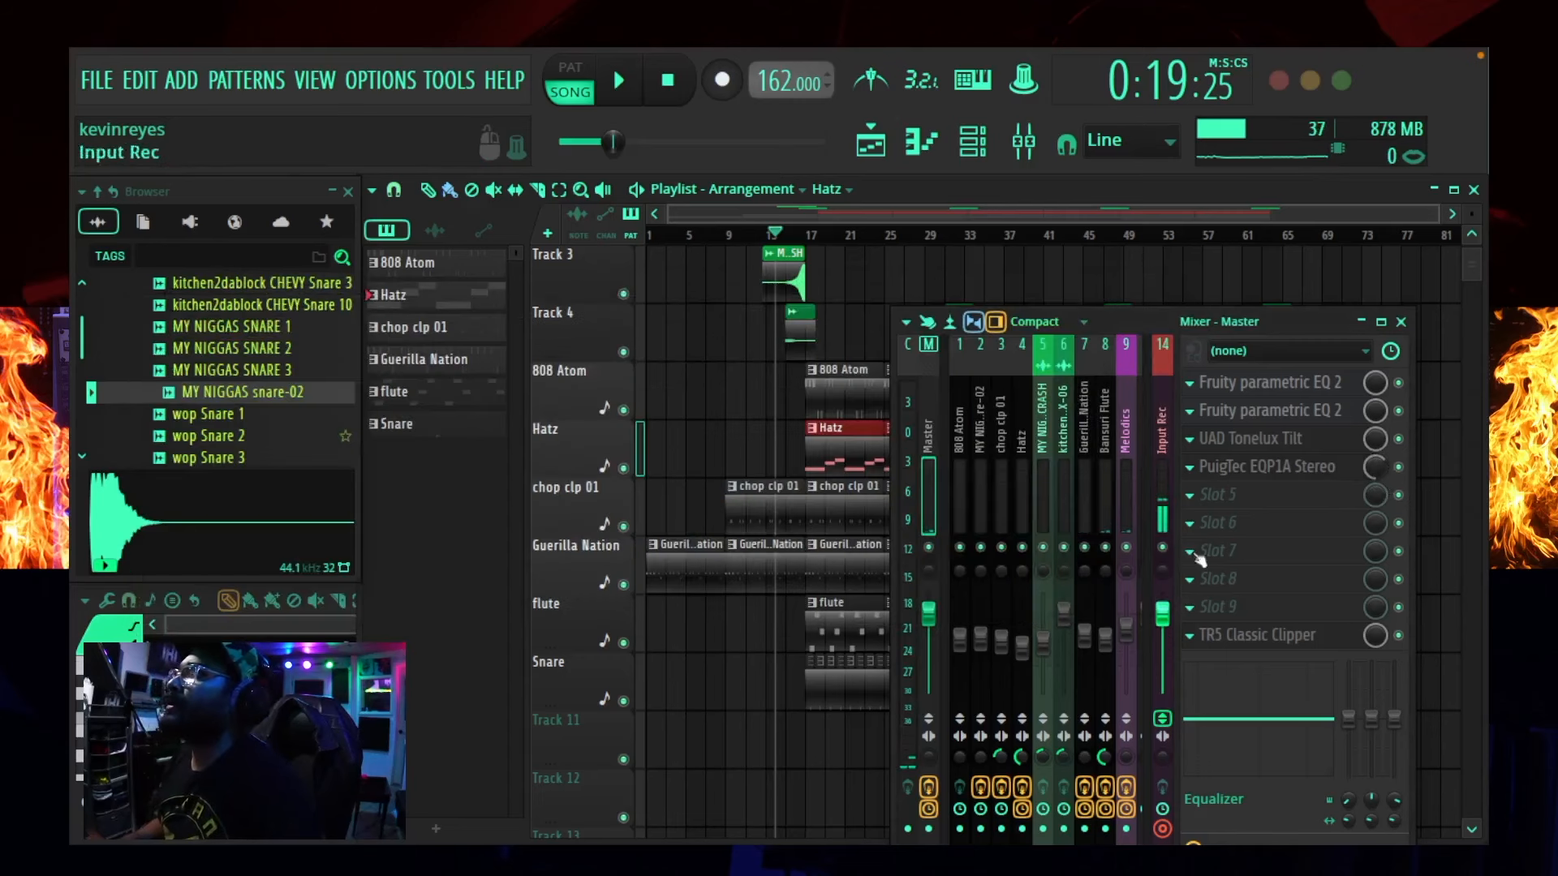
- Add the C4 Stereo plugin to the Master track's fifth effect slot and listen to the song with its default preset
{"action": "left_click", "coordinate": [1250, 495]}
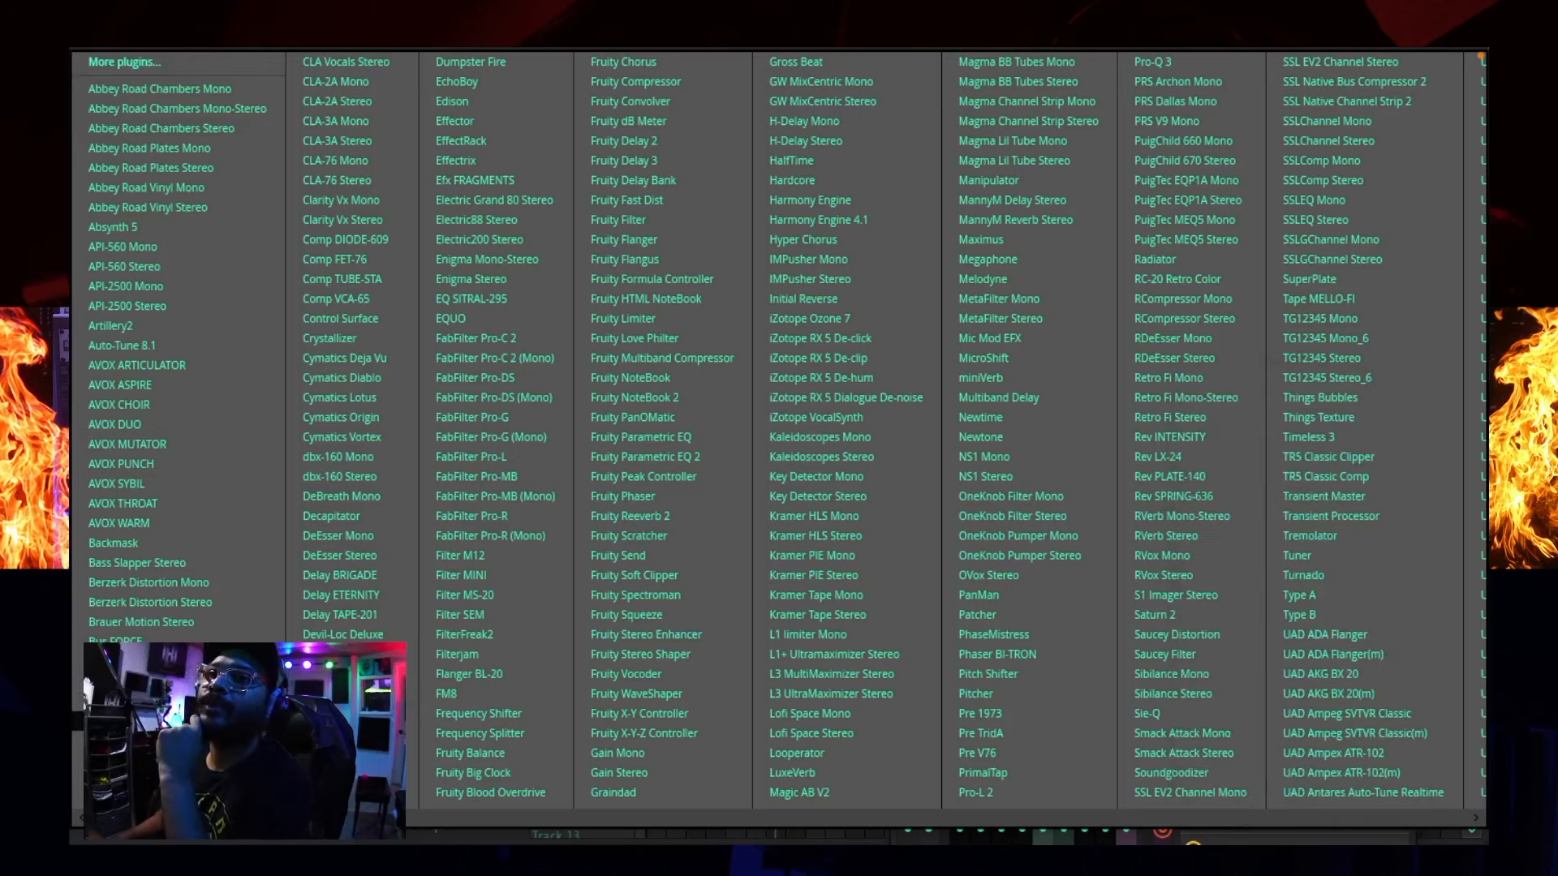
{"action": "left_click", "coordinate": [113, 702]}
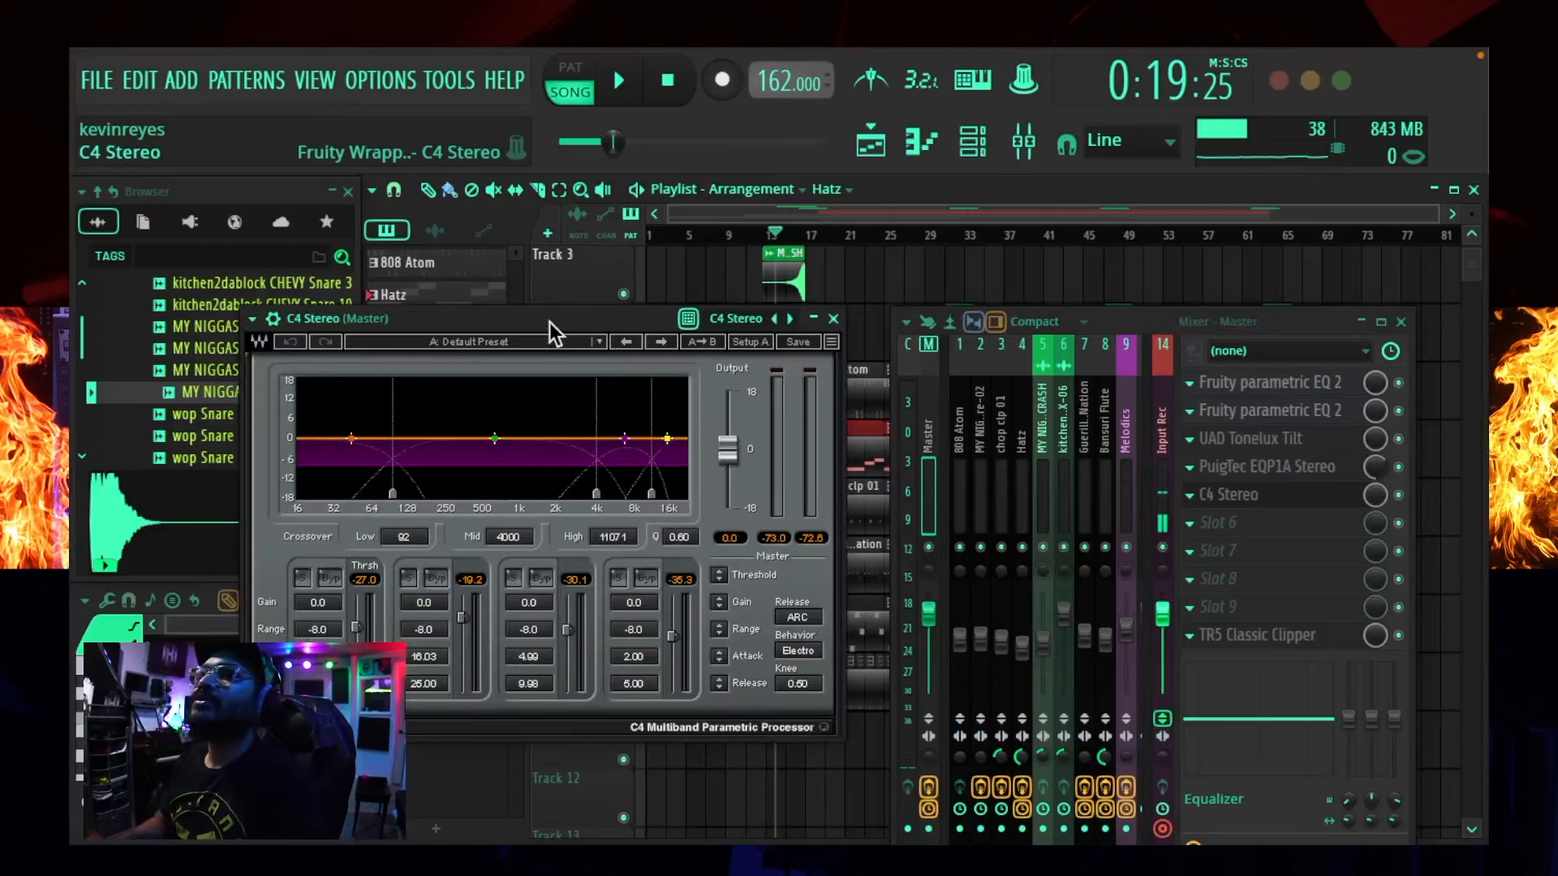
{"action": "left_click_drag", "start_coordinate": [569, 320], "coordinate": [612, 328]}
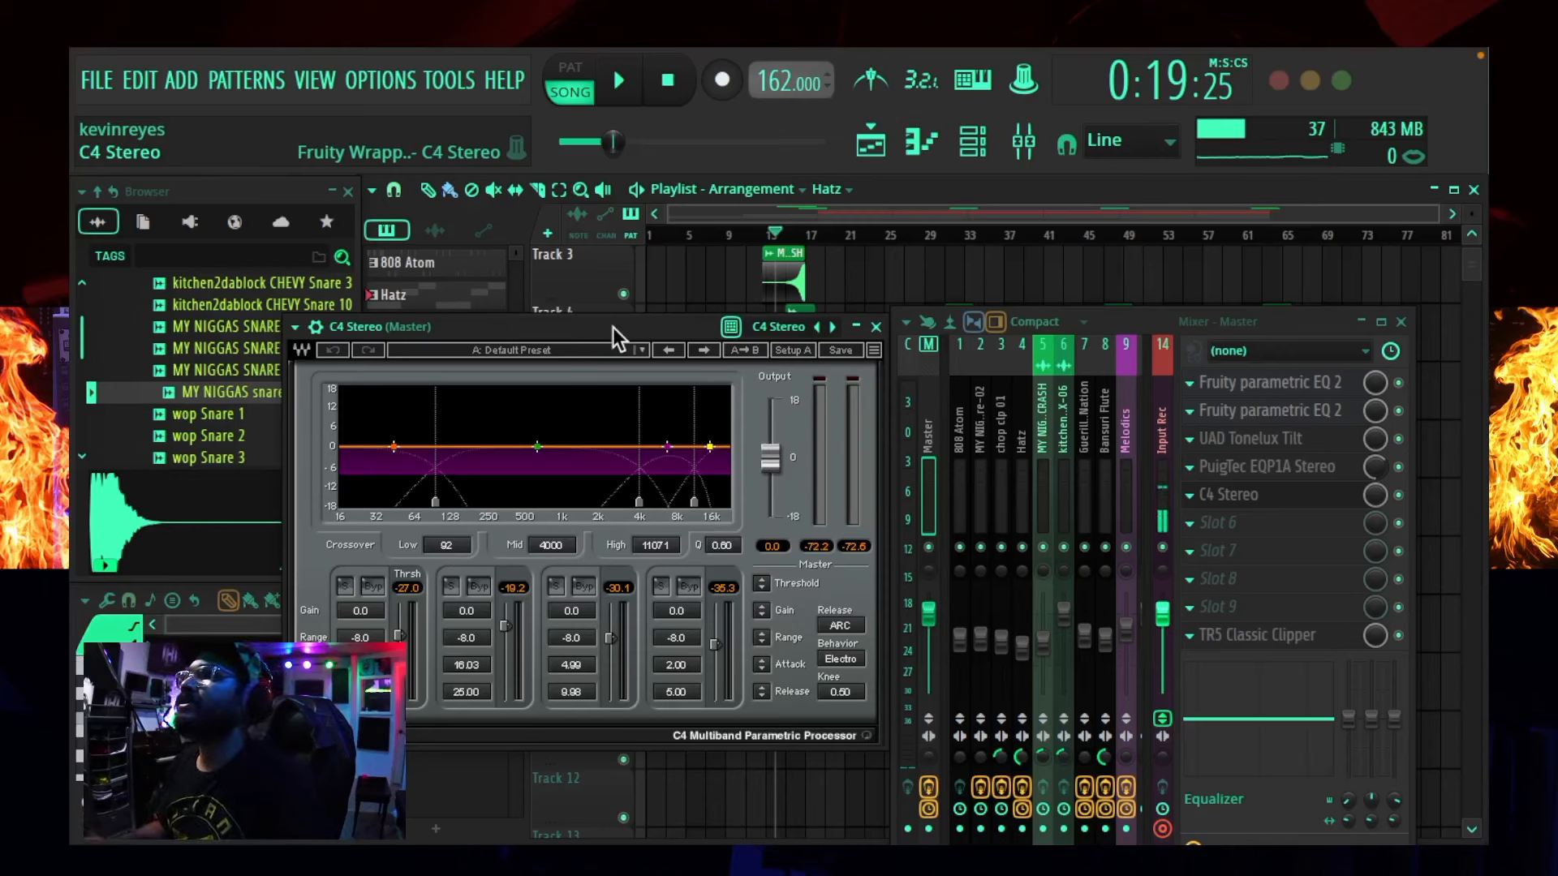
{"action": "key", "text": "space"}
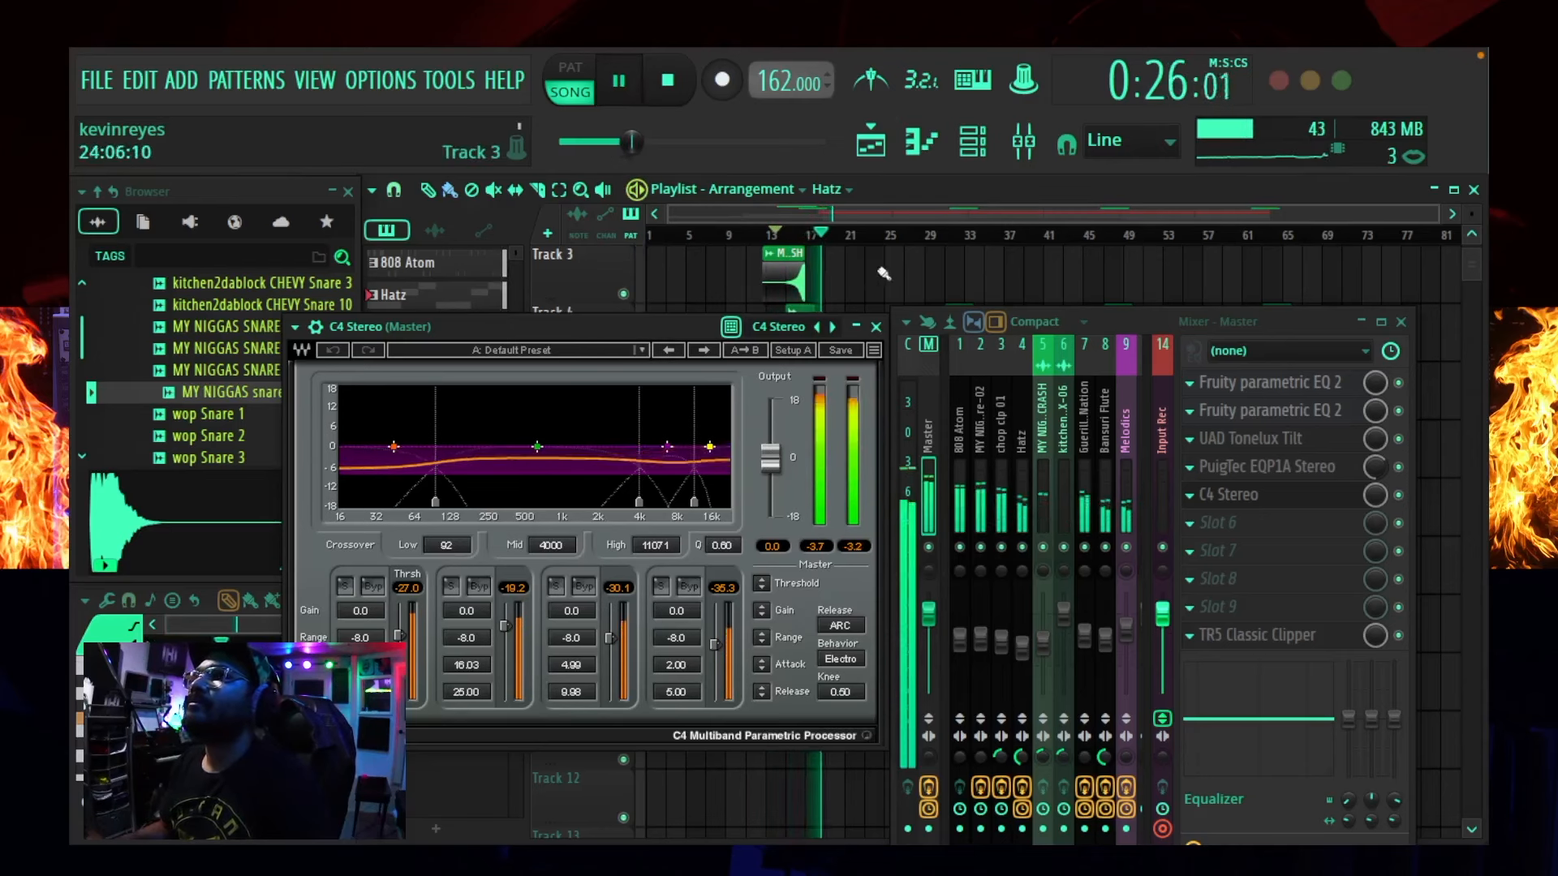
{"action": "left_click", "coordinate": [877, 327]}
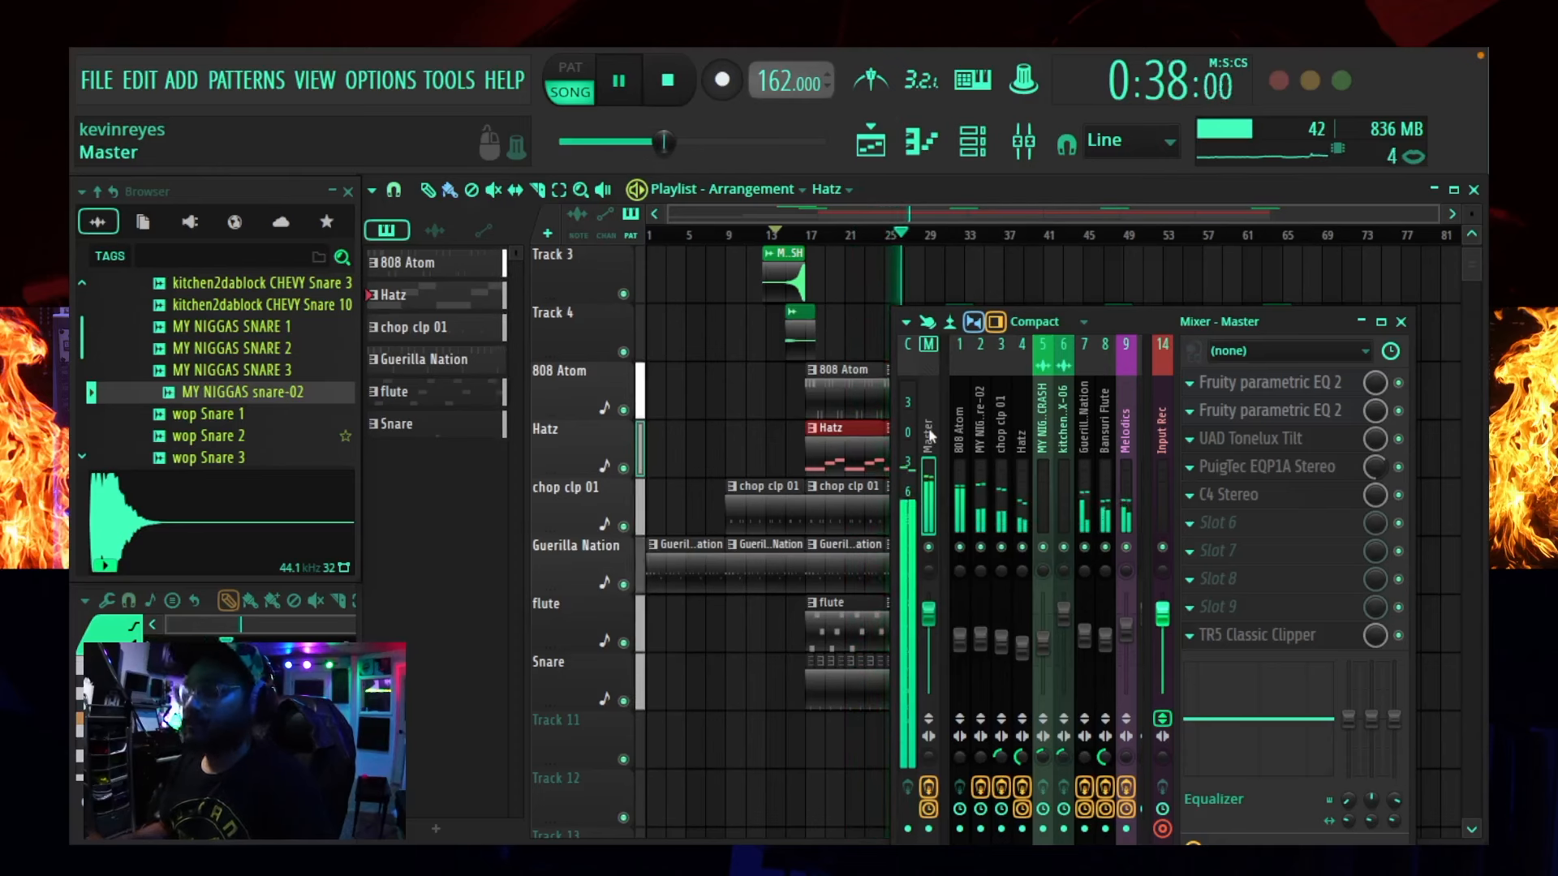
{"action": "key", "text": "space"}
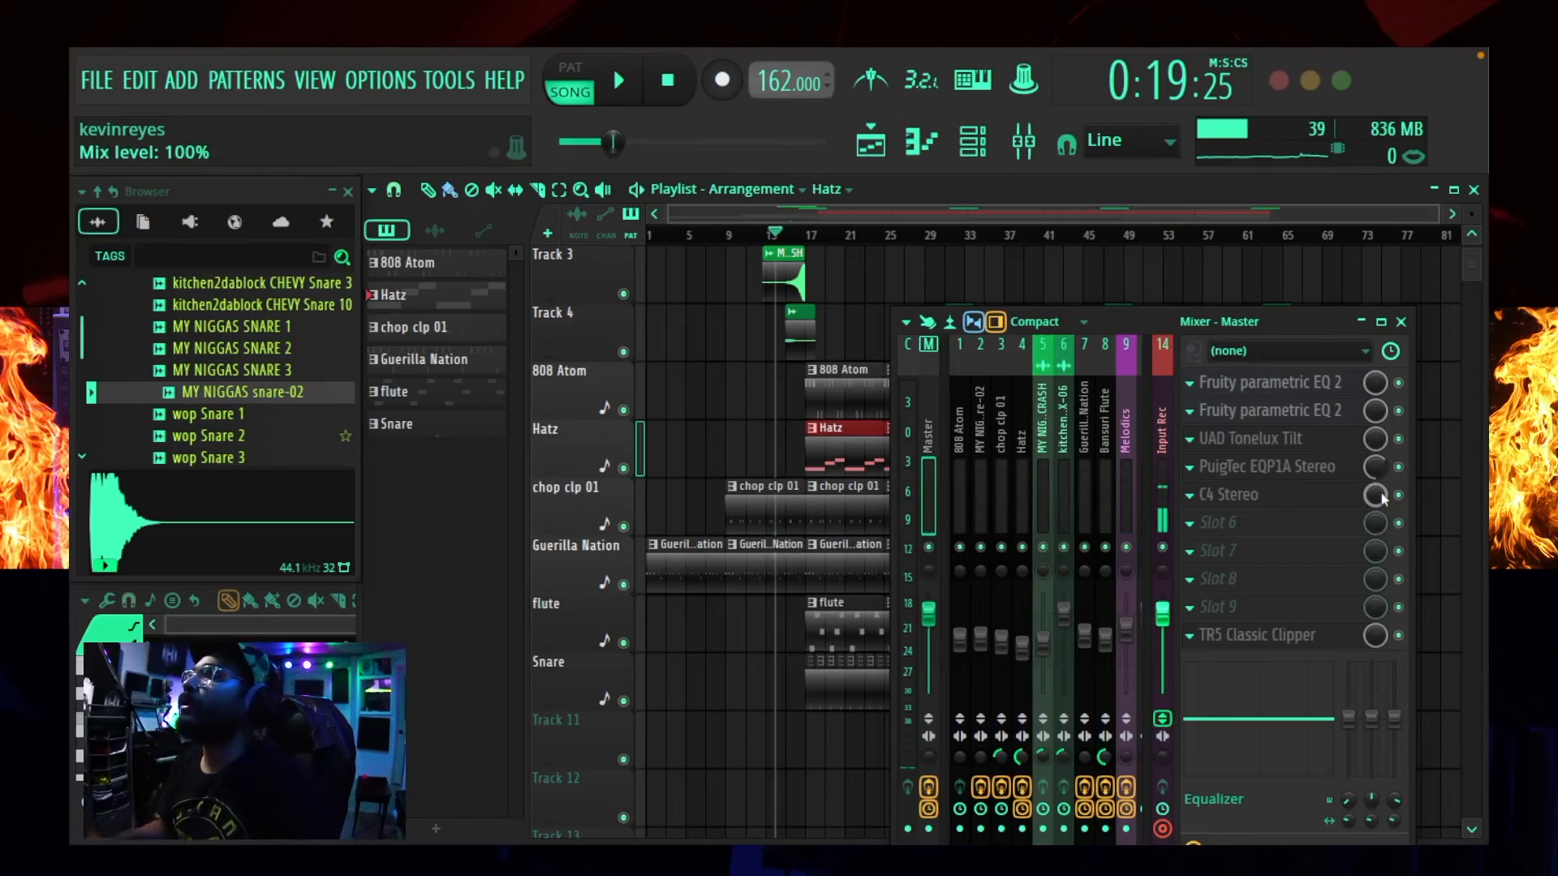
- Lower the C4 Stereo slot's mix level to 87% while the song plays, and stop playback
{"action": "key", "text": "space"}
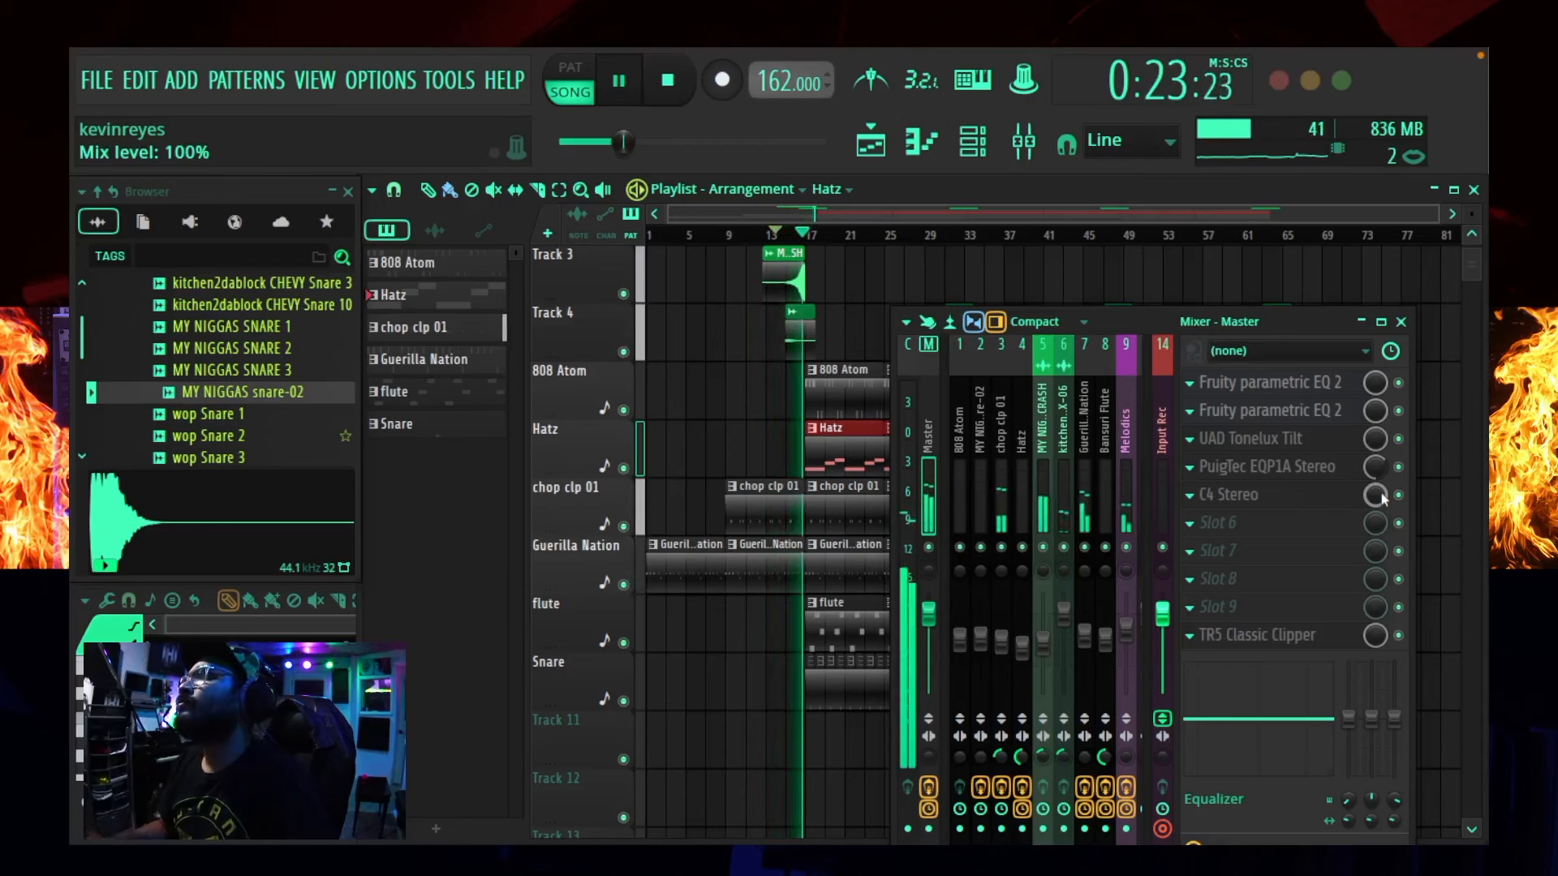
{"action": "left_click_drag", "start_coordinate": [1382, 498], "coordinate": [1382, 512]}
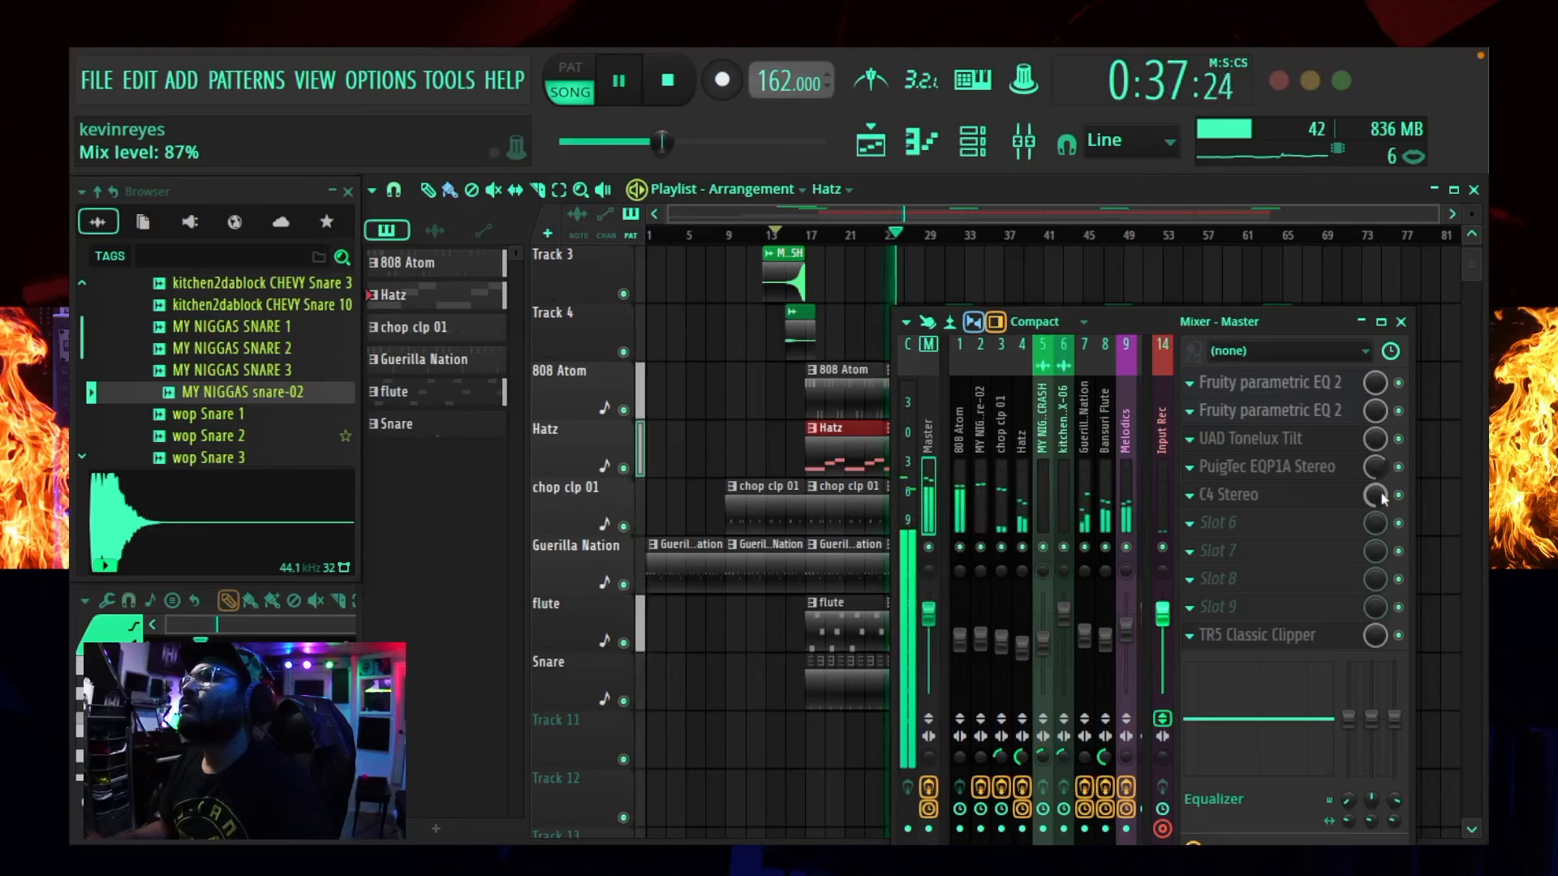
{"action": "key", "text": "space"}
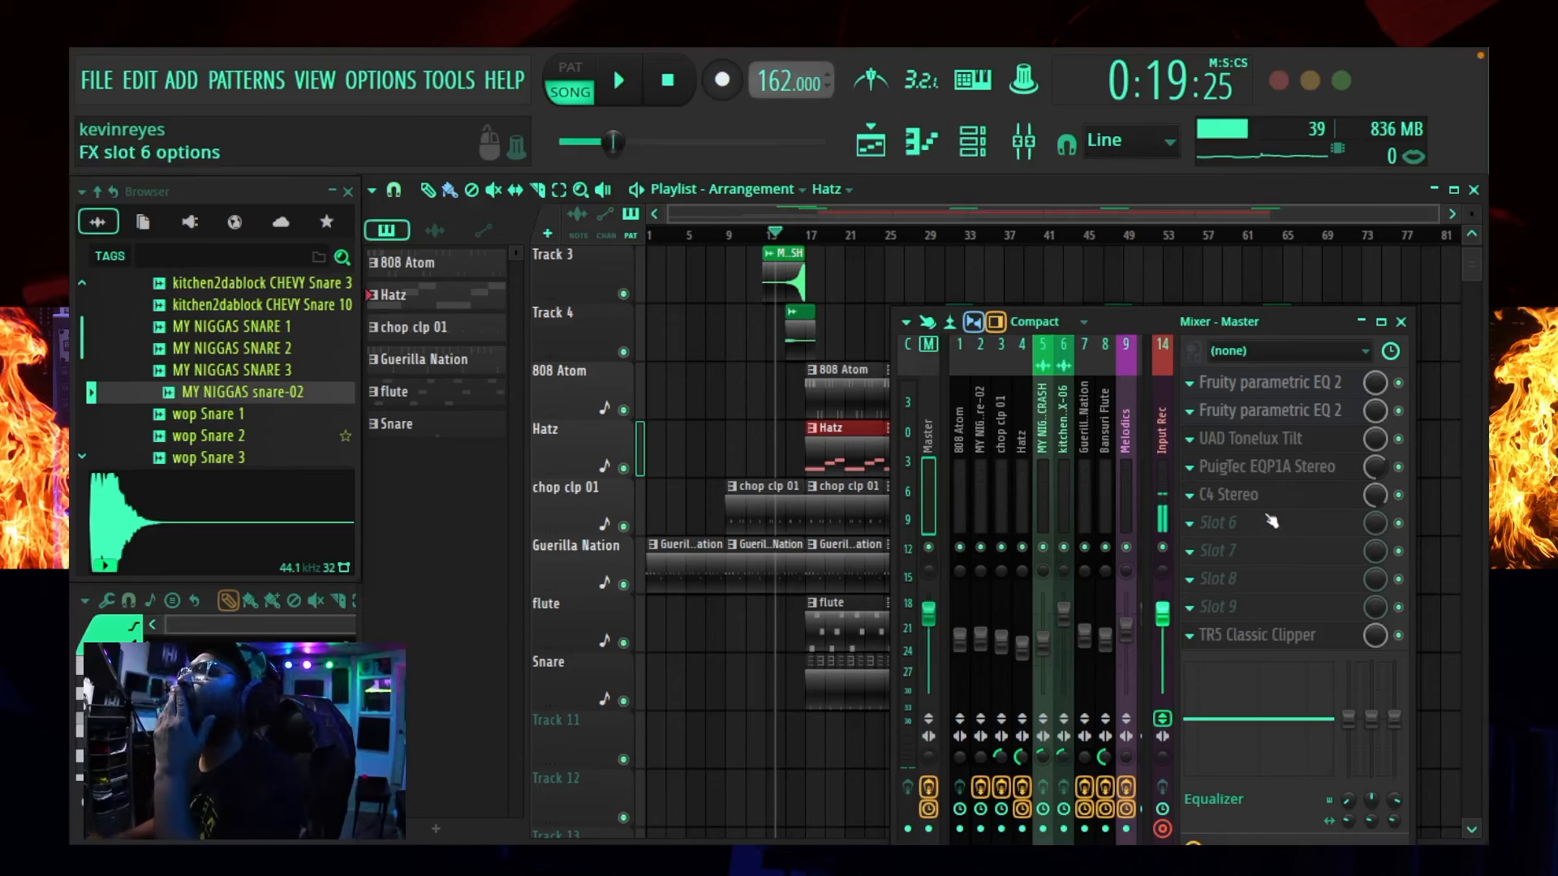
- Raise the TR5 Classic Clipper's gain to 2.3 dB on the Master track and play the song to check the level
{"action": "left_click", "coordinate": [1267, 637]}
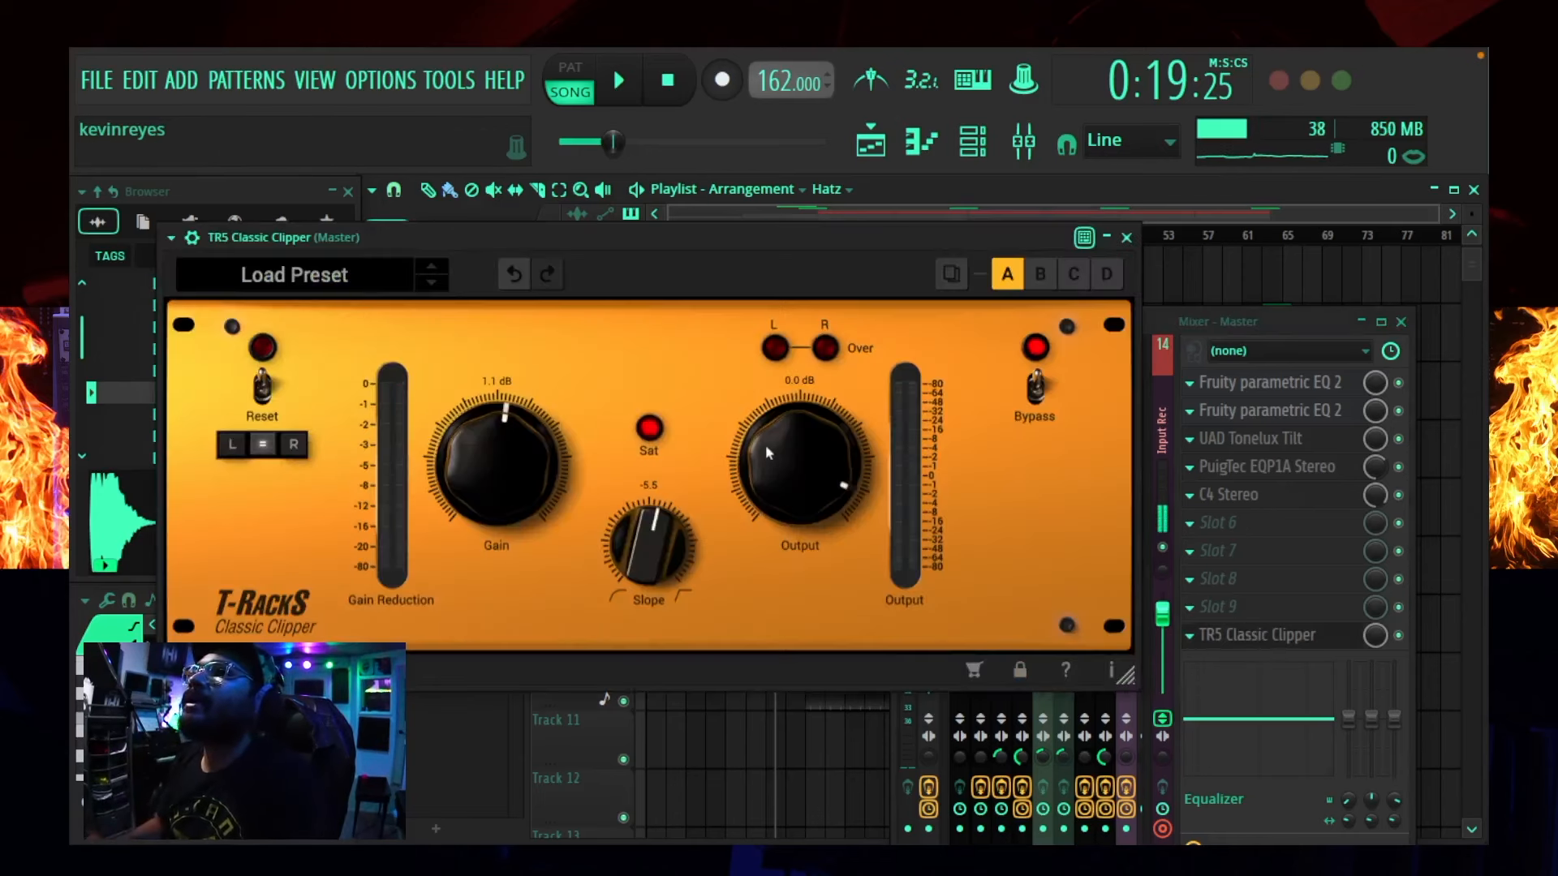
{"action": "left_click_drag", "start_coordinate": [485, 448], "coordinate": [485, 440]}
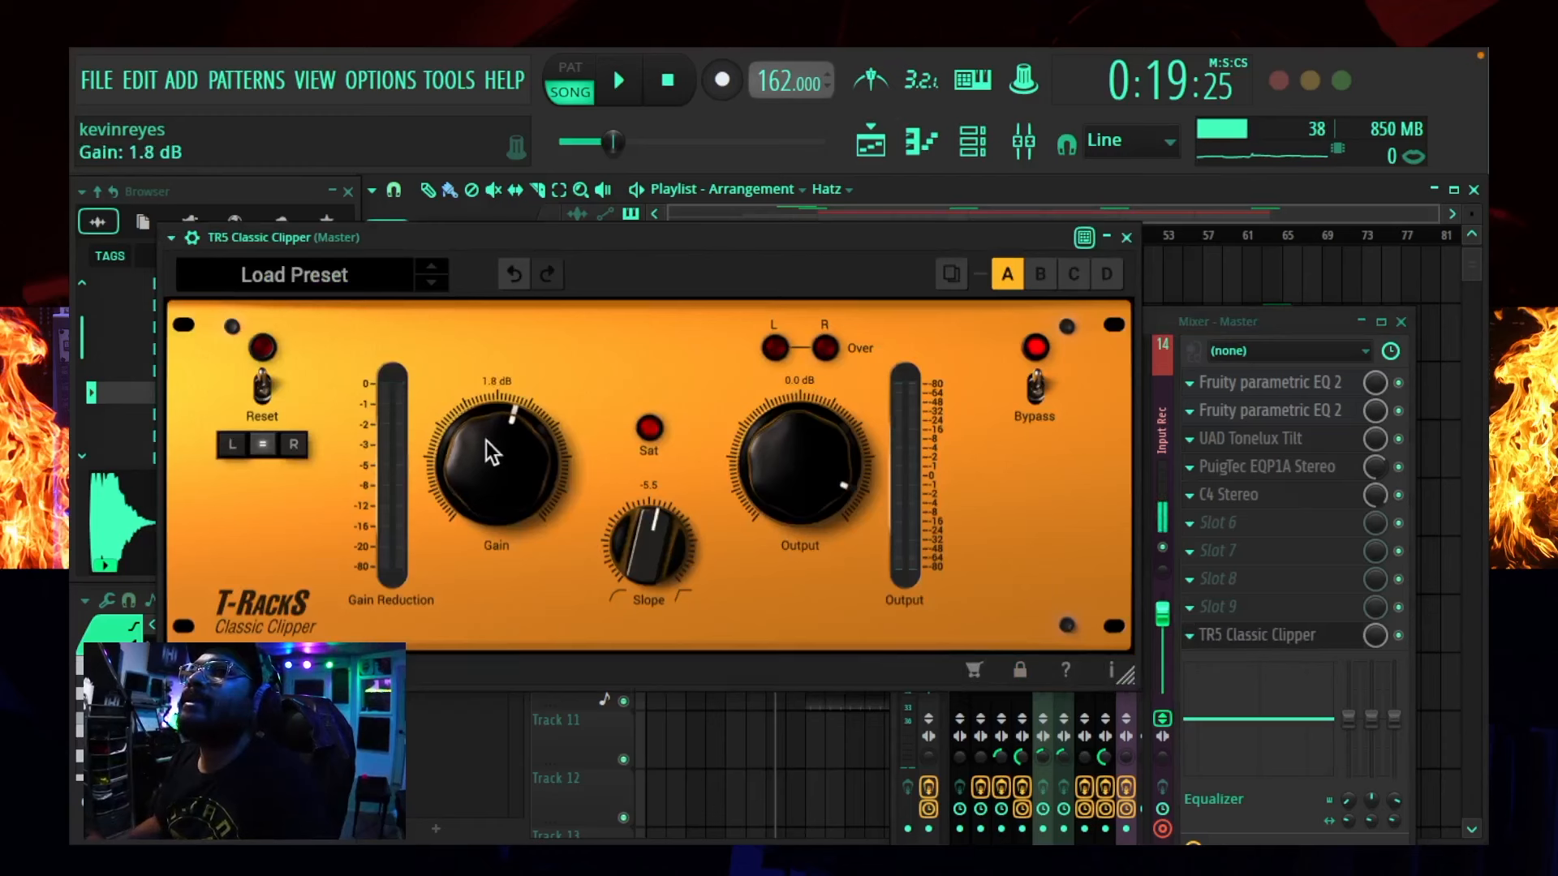
{"action": "key", "text": "space"}
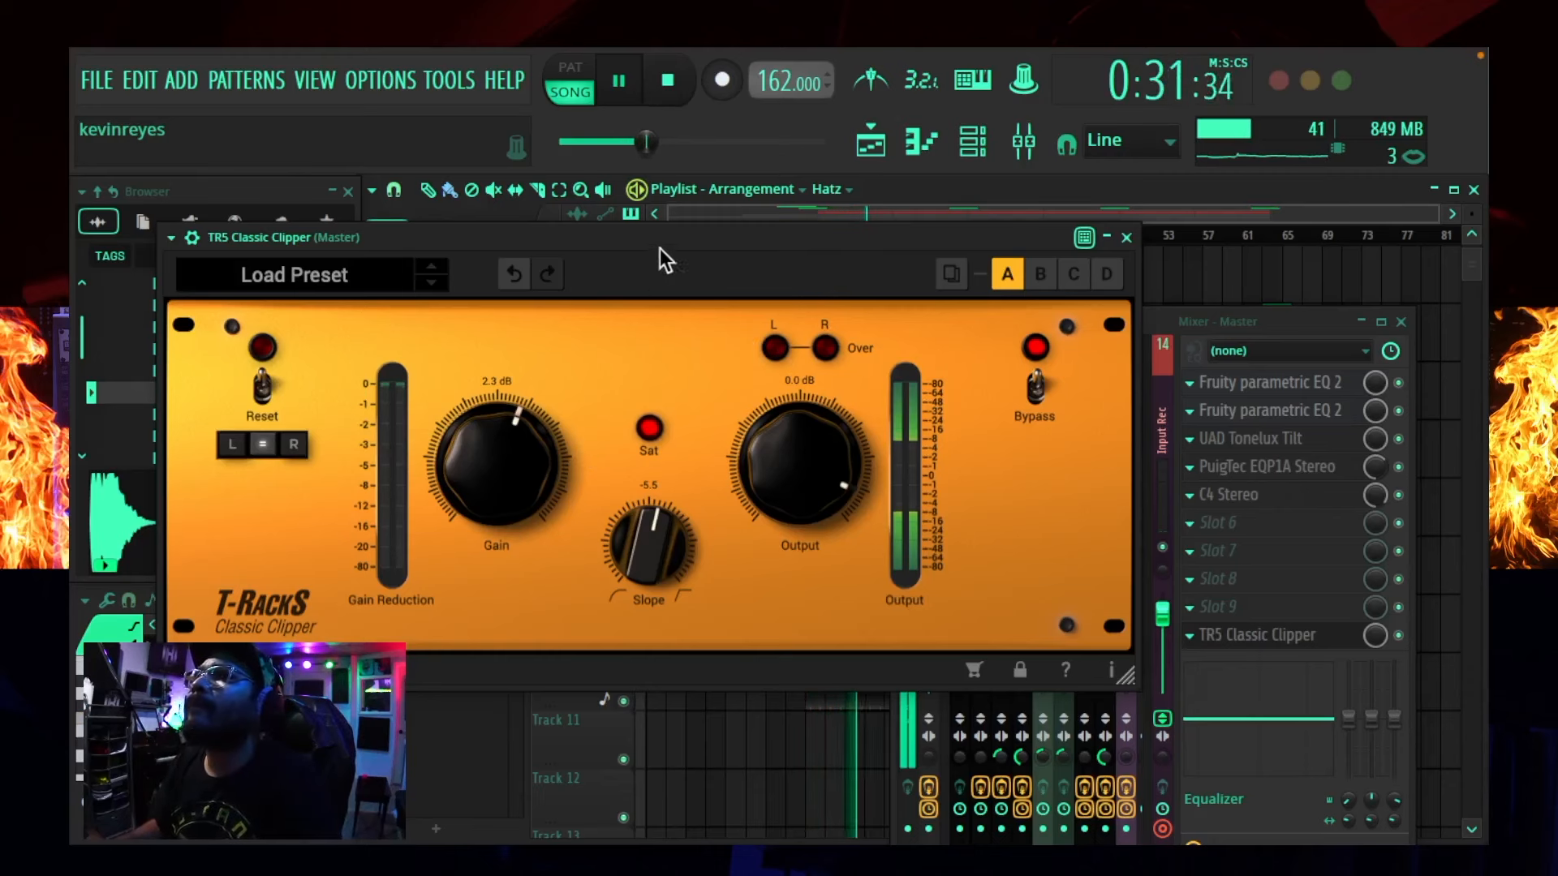
{"action": "left_click_drag", "start_coordinate": [660, 248], "coordinate": [560, 532]}
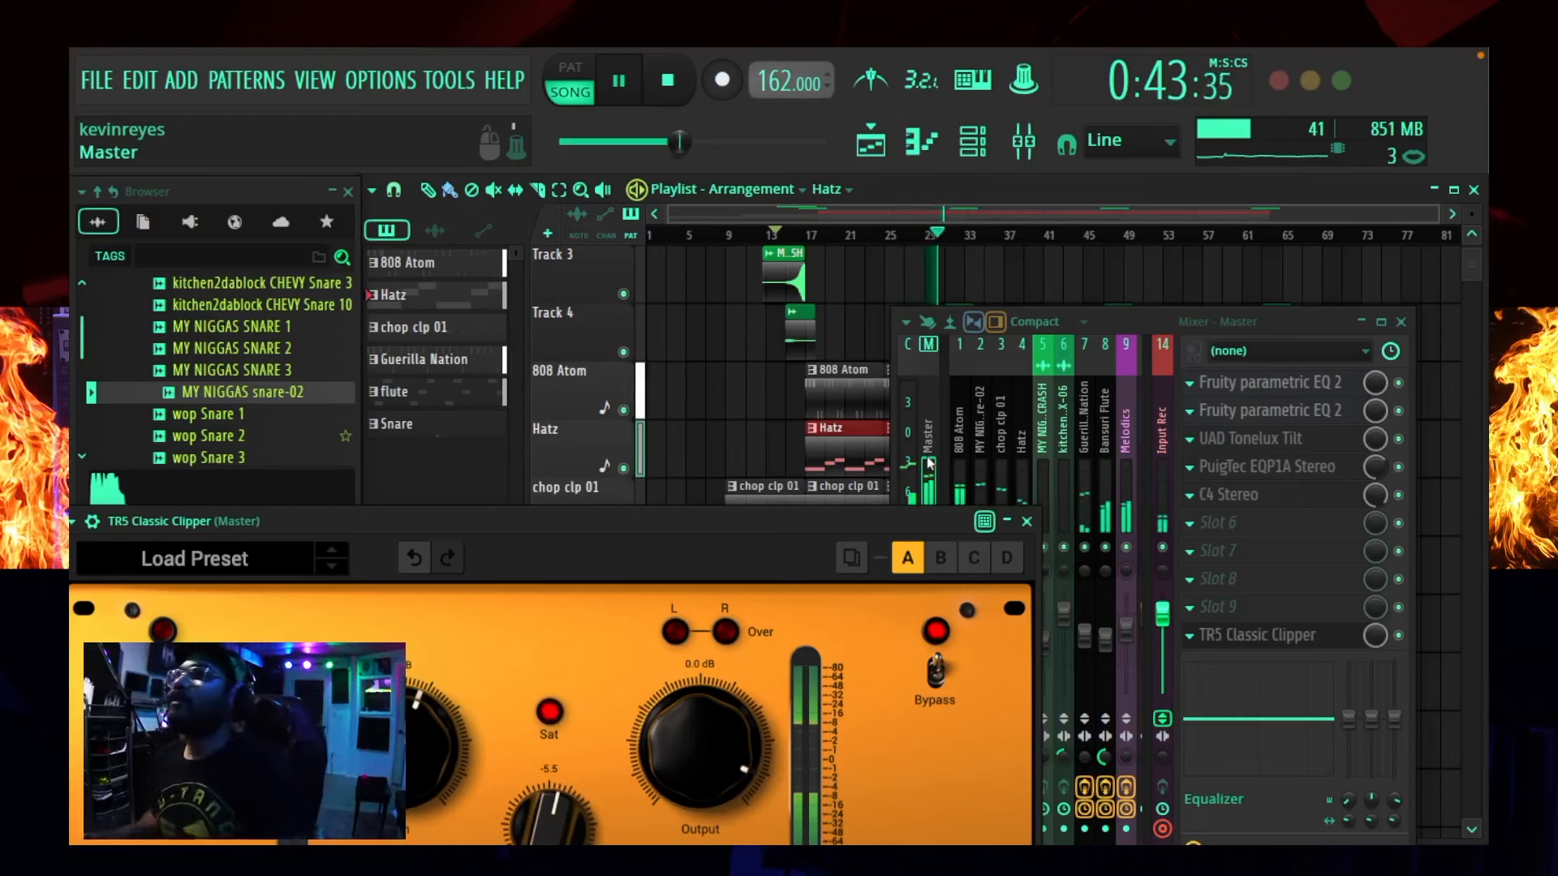
{"action": "key", "text": "space"}
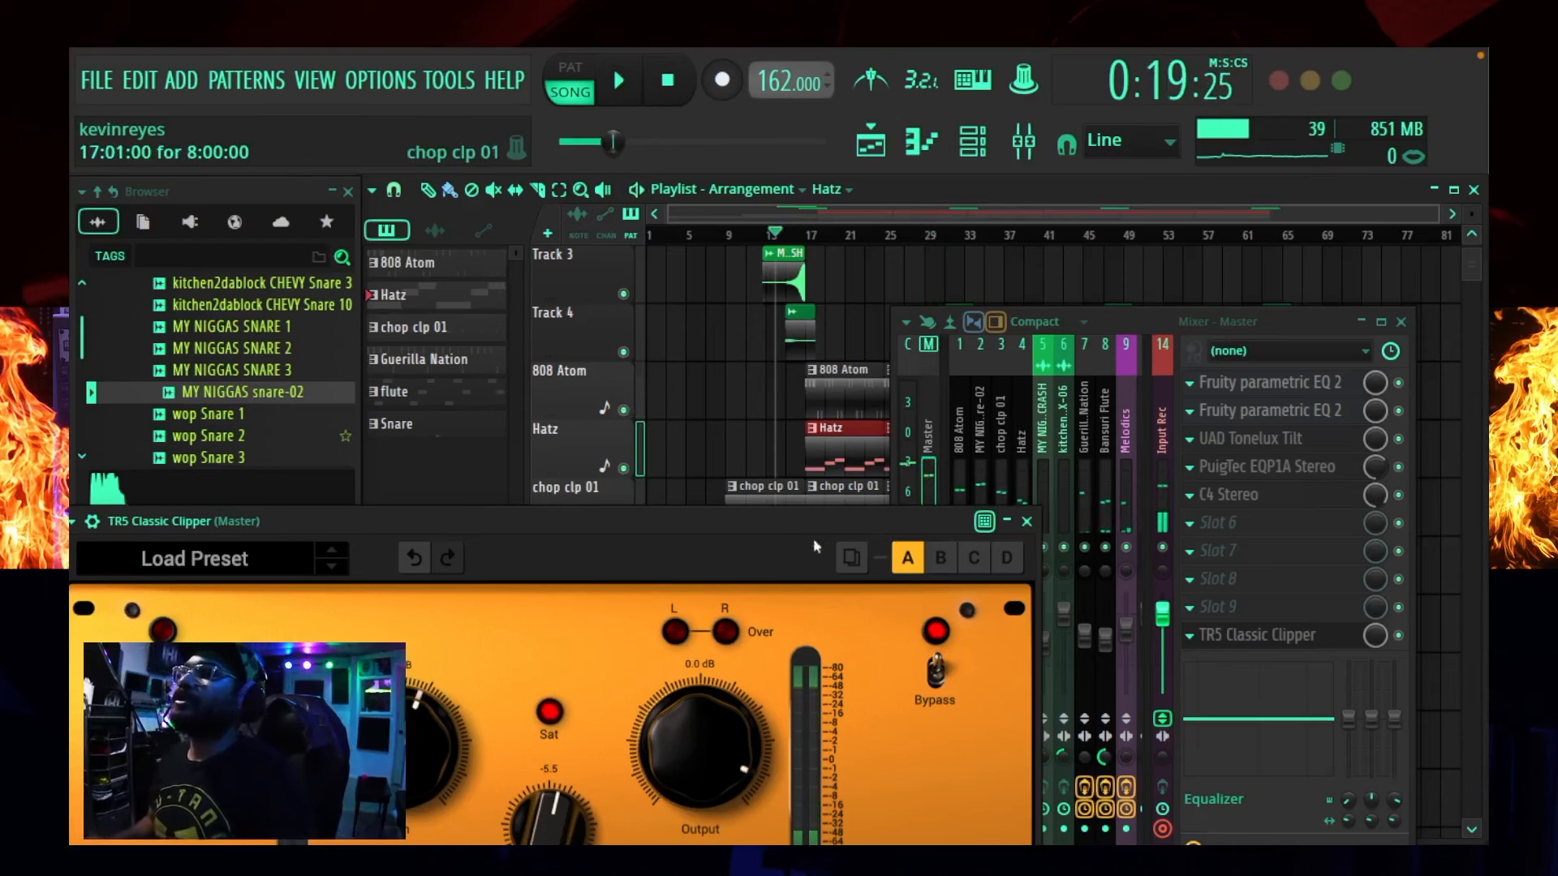
- Shift TR5 Classic Clipper up to the Master track's ninth slot and add Magma BB Tubes Stereo in the tenth slot
{"action": "left_click_drag", "start_coordinate": [750, 533], "coordinate": [744, 521]}
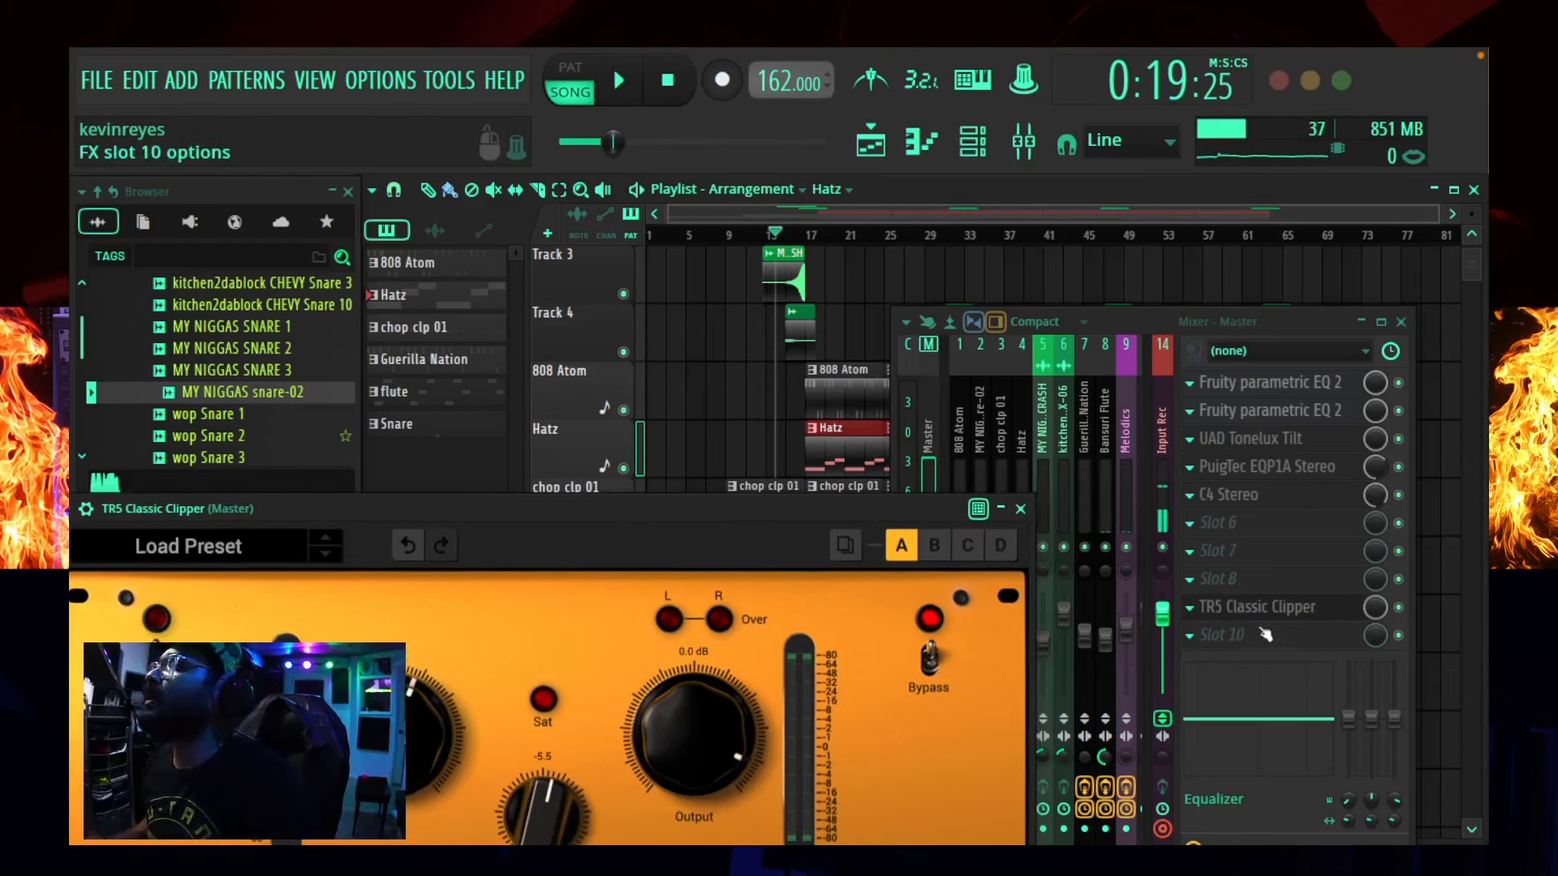
{"action": "left_click", "coordinate": [1258, 613]}
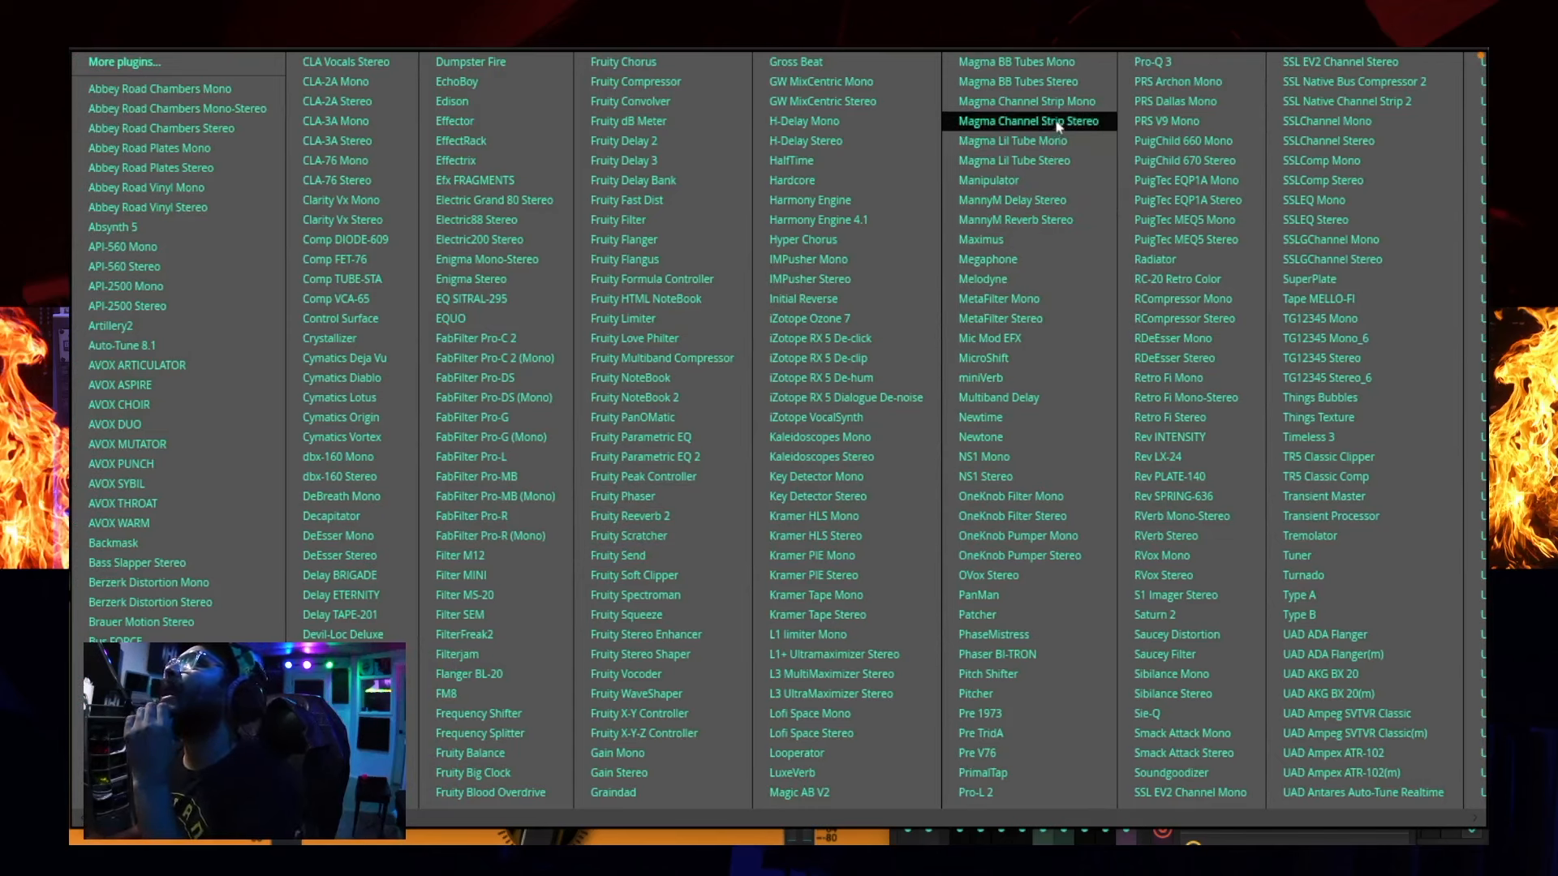
{"action": "left_click", "coordinate": [1080, 83]}
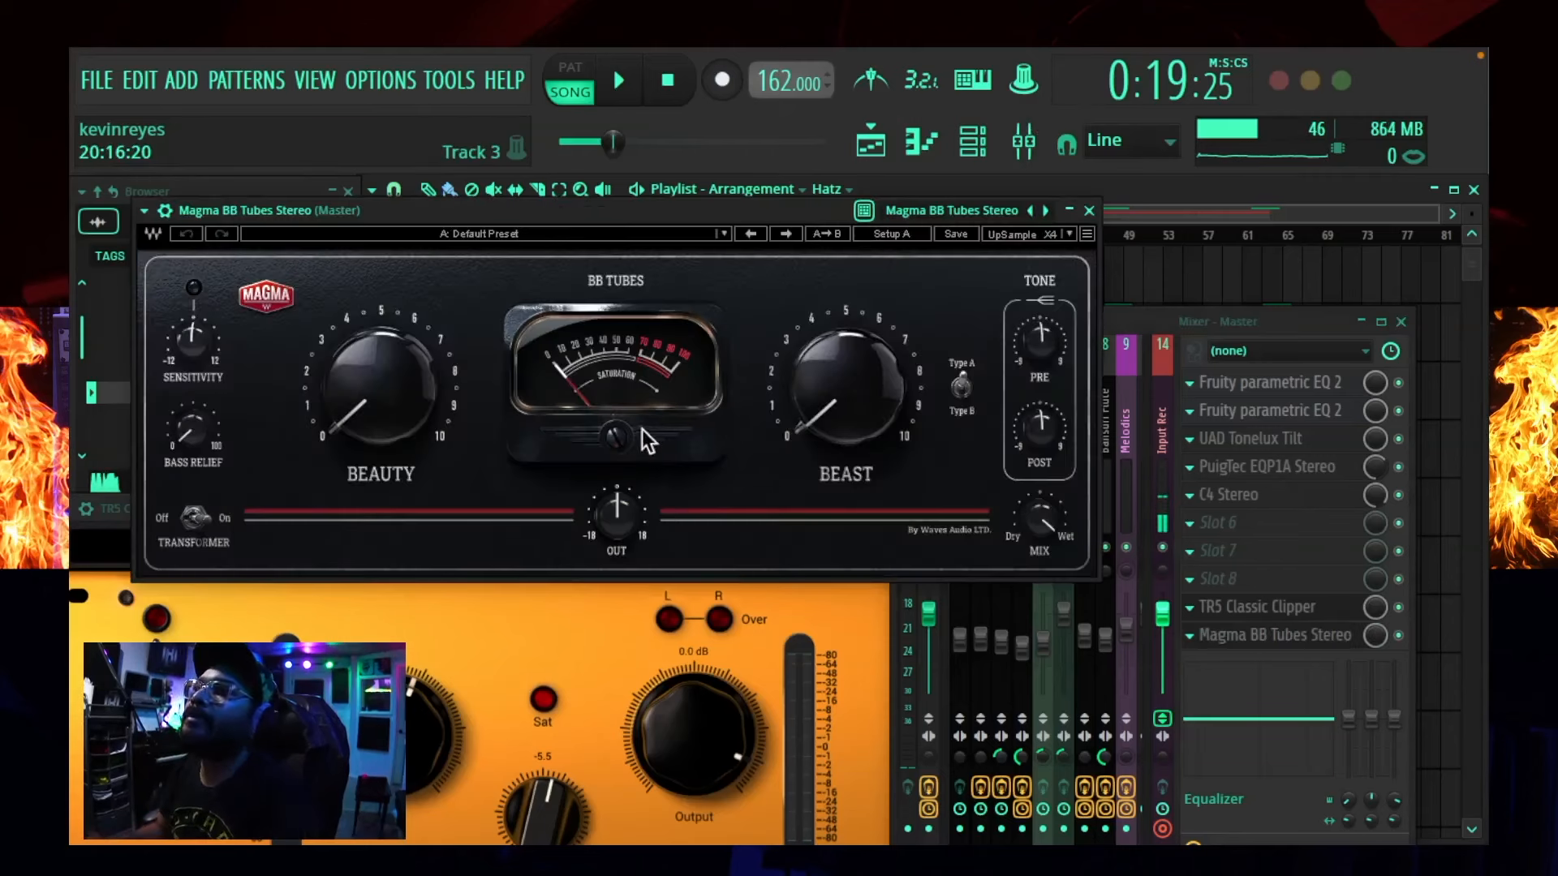
- Set Beast to 27 and Beauty to 8 on the Master track's Magma BB Tubes while playing the song
{"action": "mouse_move", "coordinate": [856, 399]}
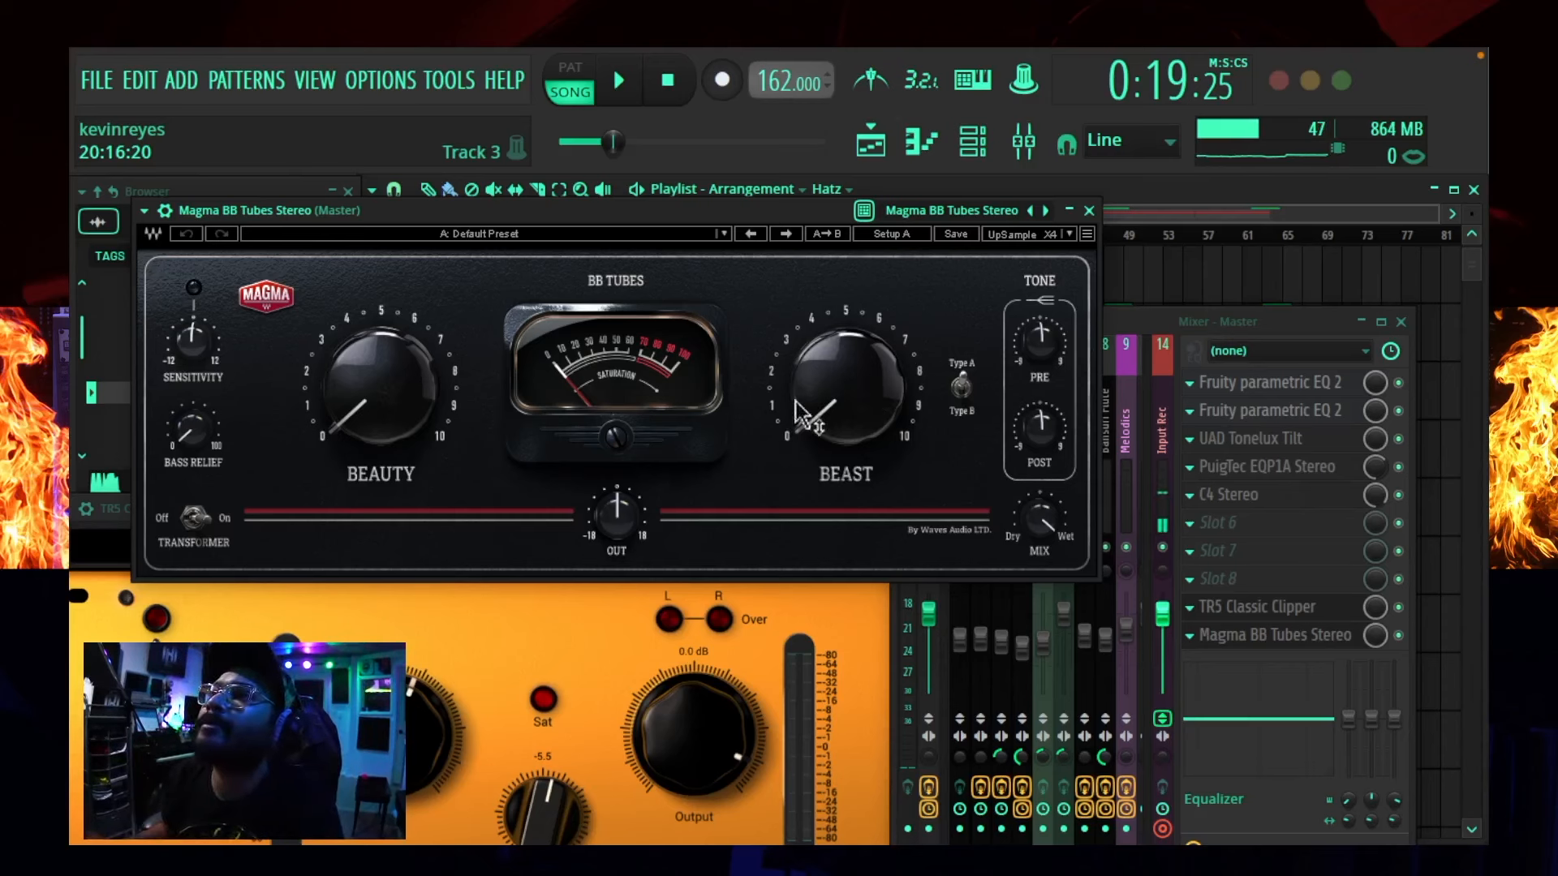
{"action": "left_click_drag", "start_coordinate": [848, 410], "coordinate": [734, 422]}
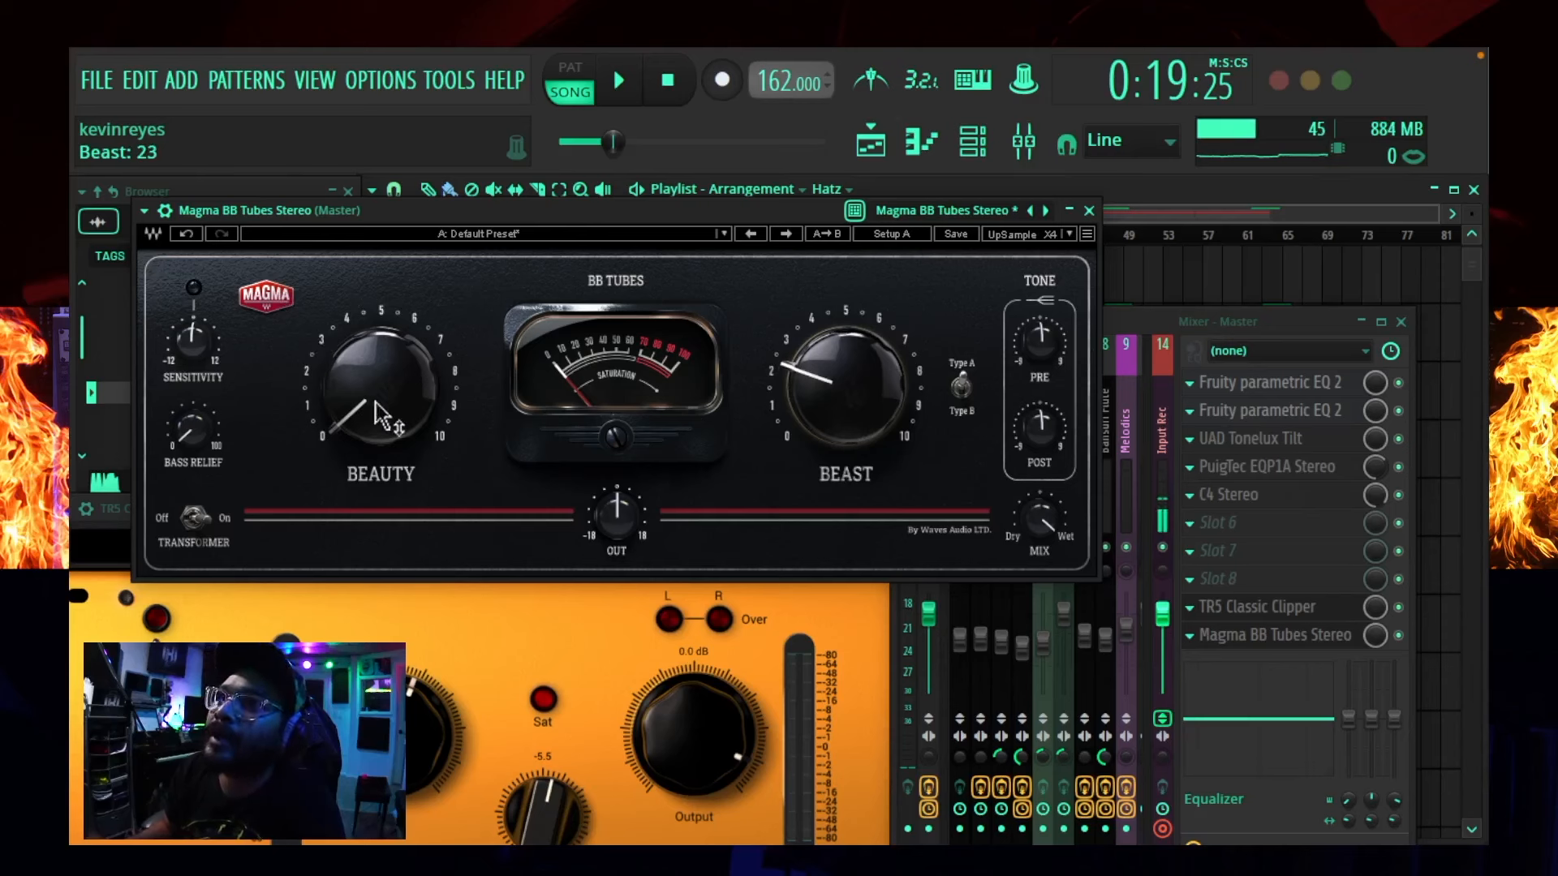
{"action": "left_click_drag", "start_coordinate": [873, 430], "coordinate": [787, 429]}
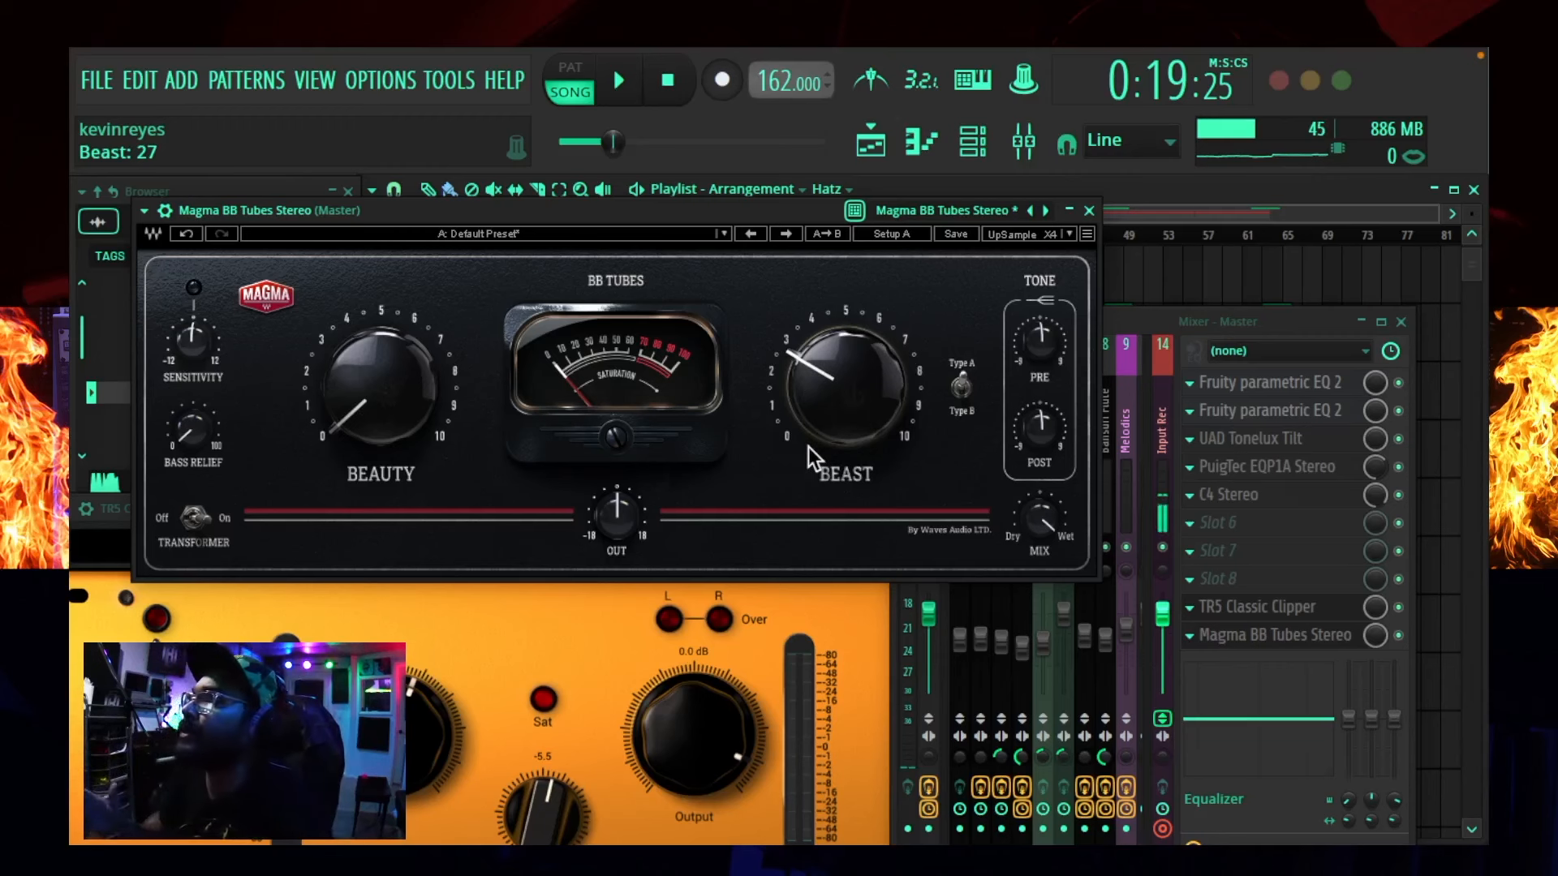
{"action": "key", "text": "space"}
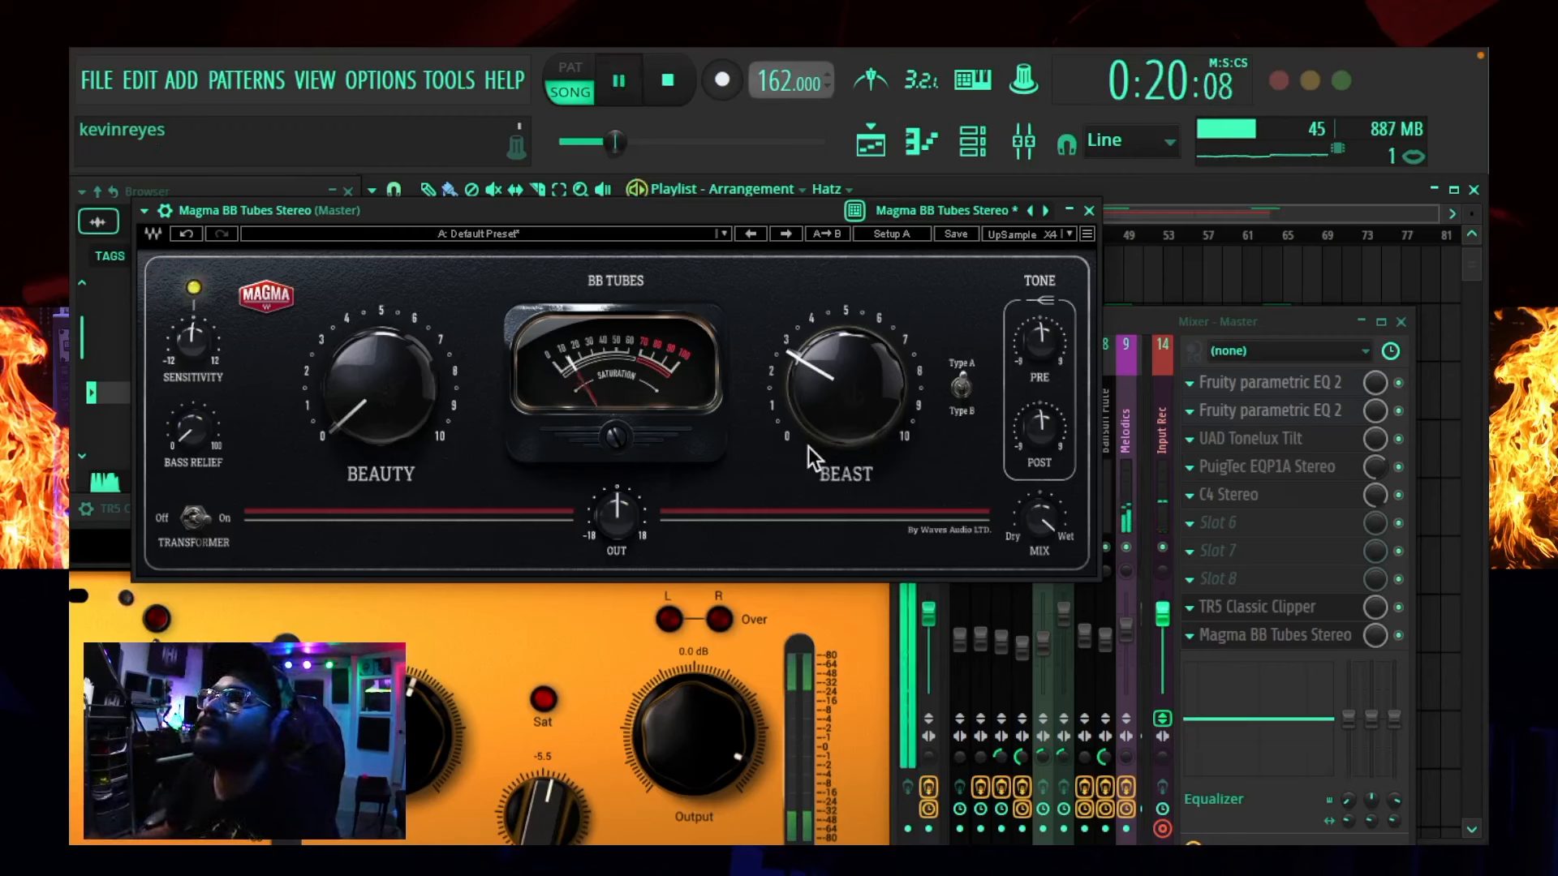
{"action": "left_click", "coordinate": [842, 409]}
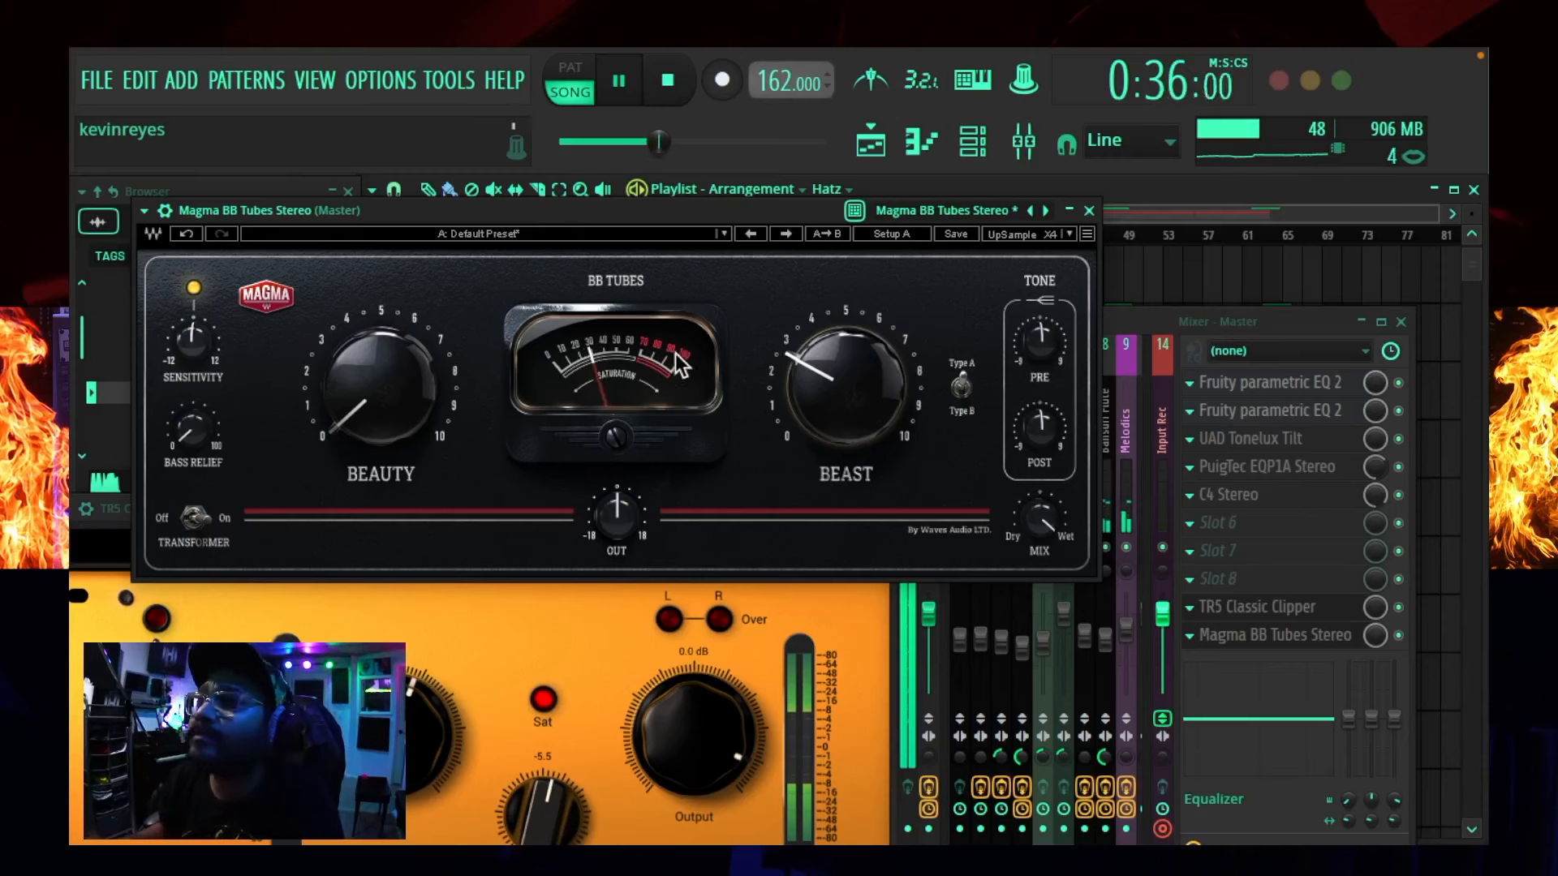
{"action": "left_click_drag", "start_coordinate": [389, 395], "coordinate": [390, 374]}
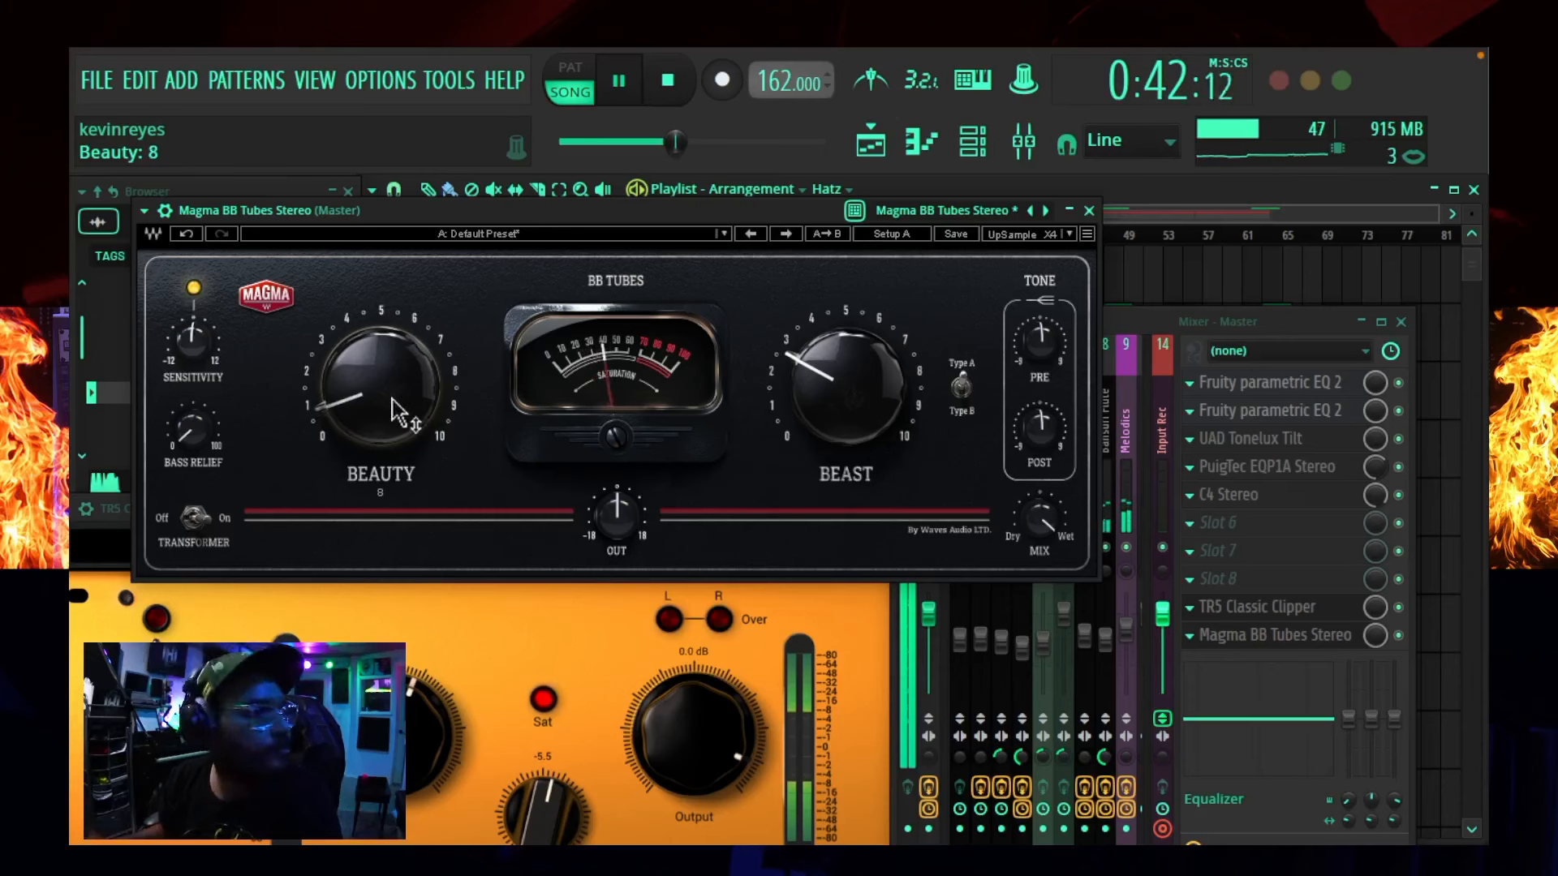
{"action": "left_click", "coordinate": [837, 397]}
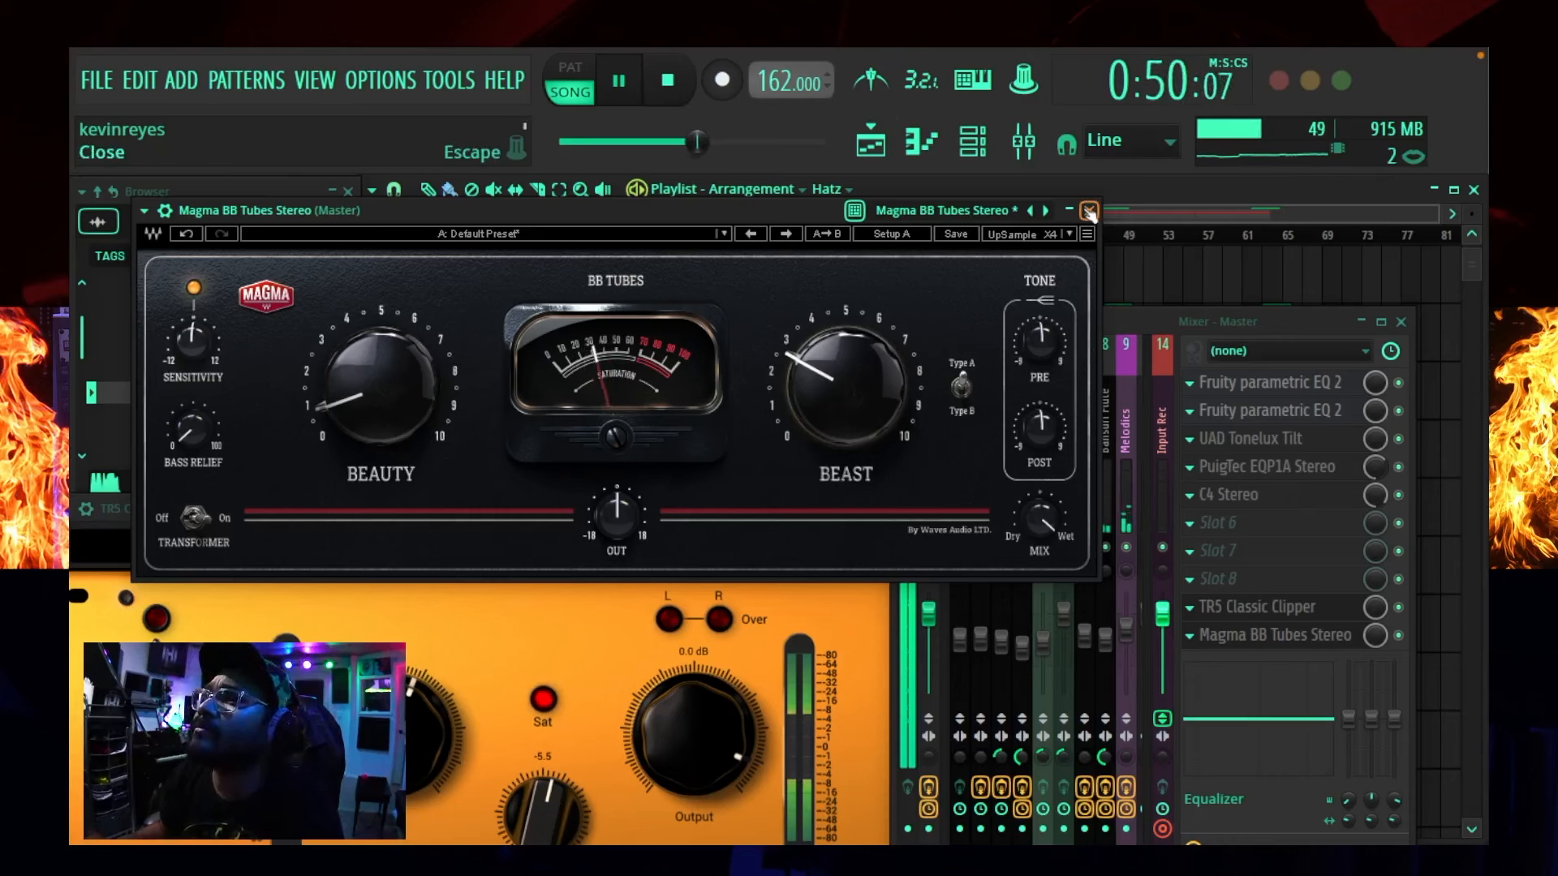
- Reduce the Magma BB Tubes mix slightly, set its Bass Relief to 36, and stop playback
{"action": "left_click_drag", "start_coordinate": [1046, 519], "coordinate": [1042, 528]}
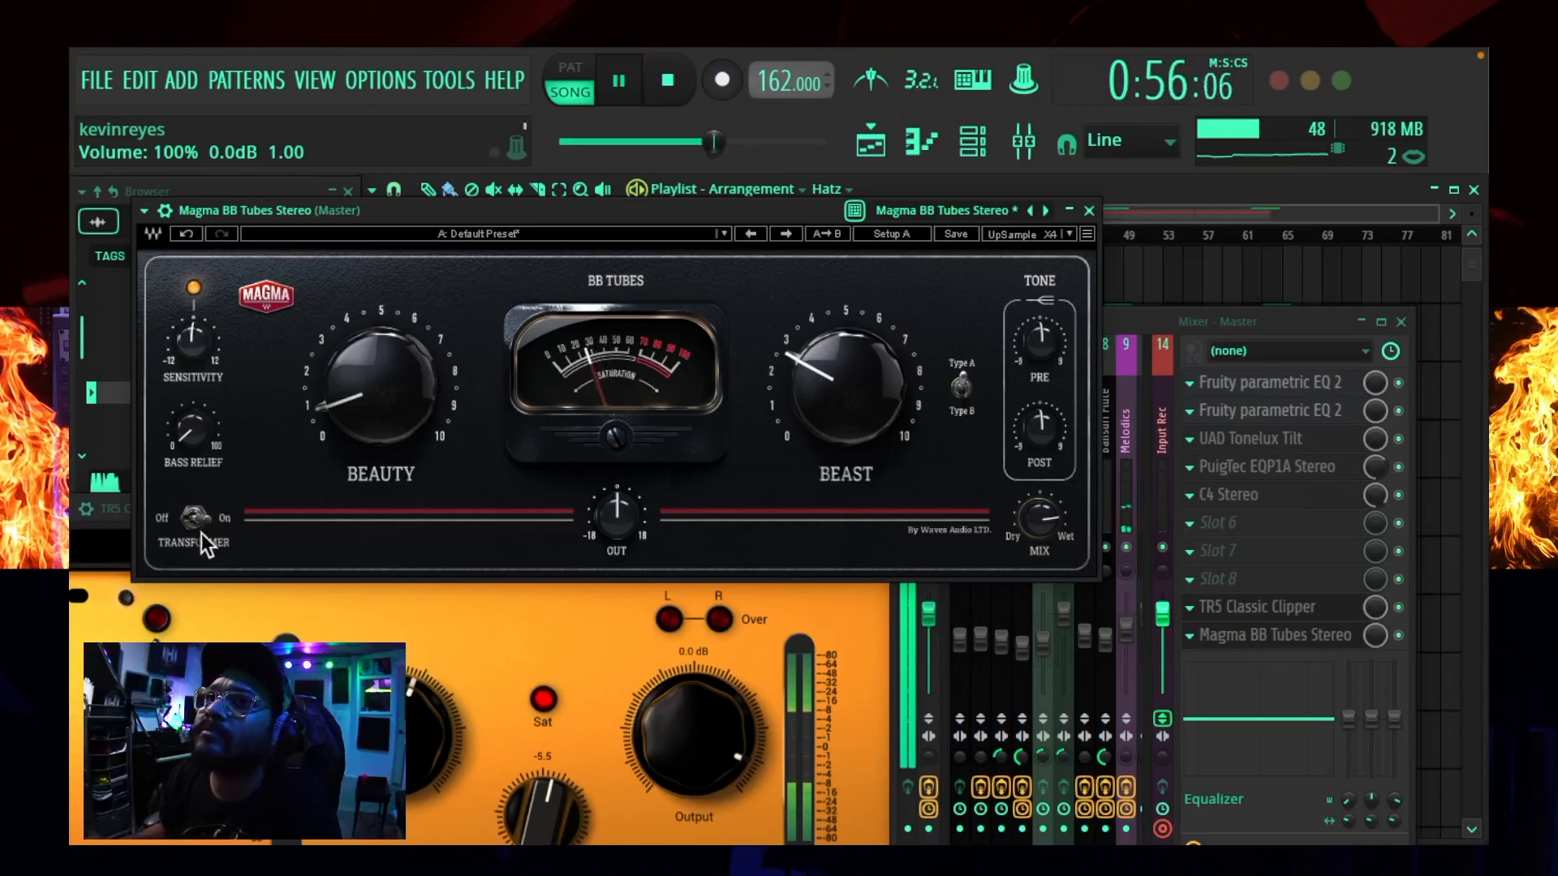
{"action": "left_click_drag", "start_coordinate": [193, 427], "coordinate": [193, 423]}
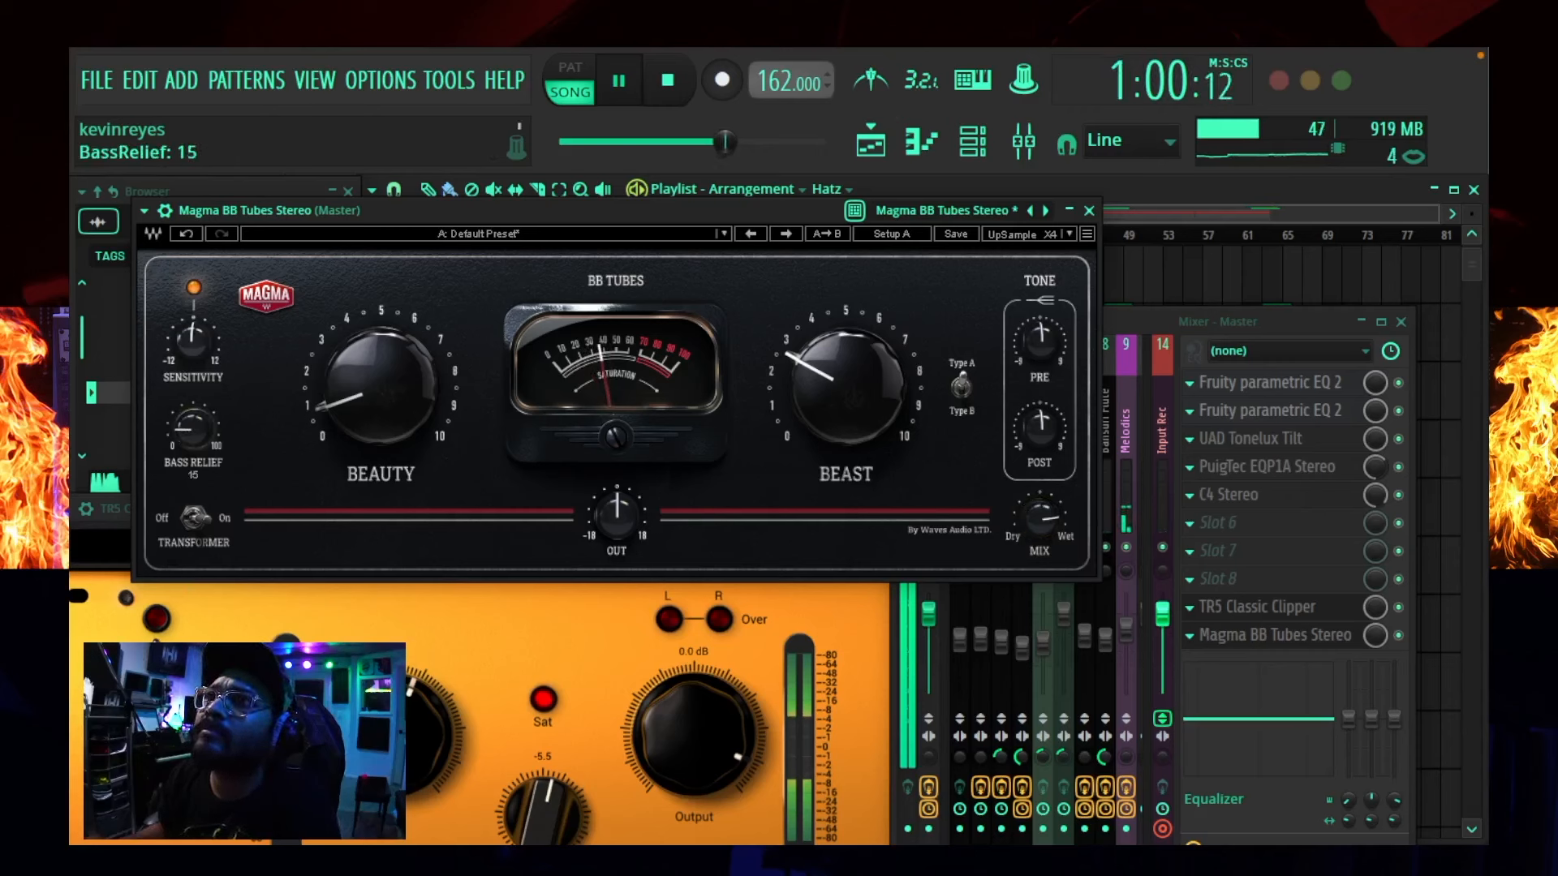
{"action": "left_click_drag", "start_coordinate": [193, 423], "coordinate": [193, 421]}
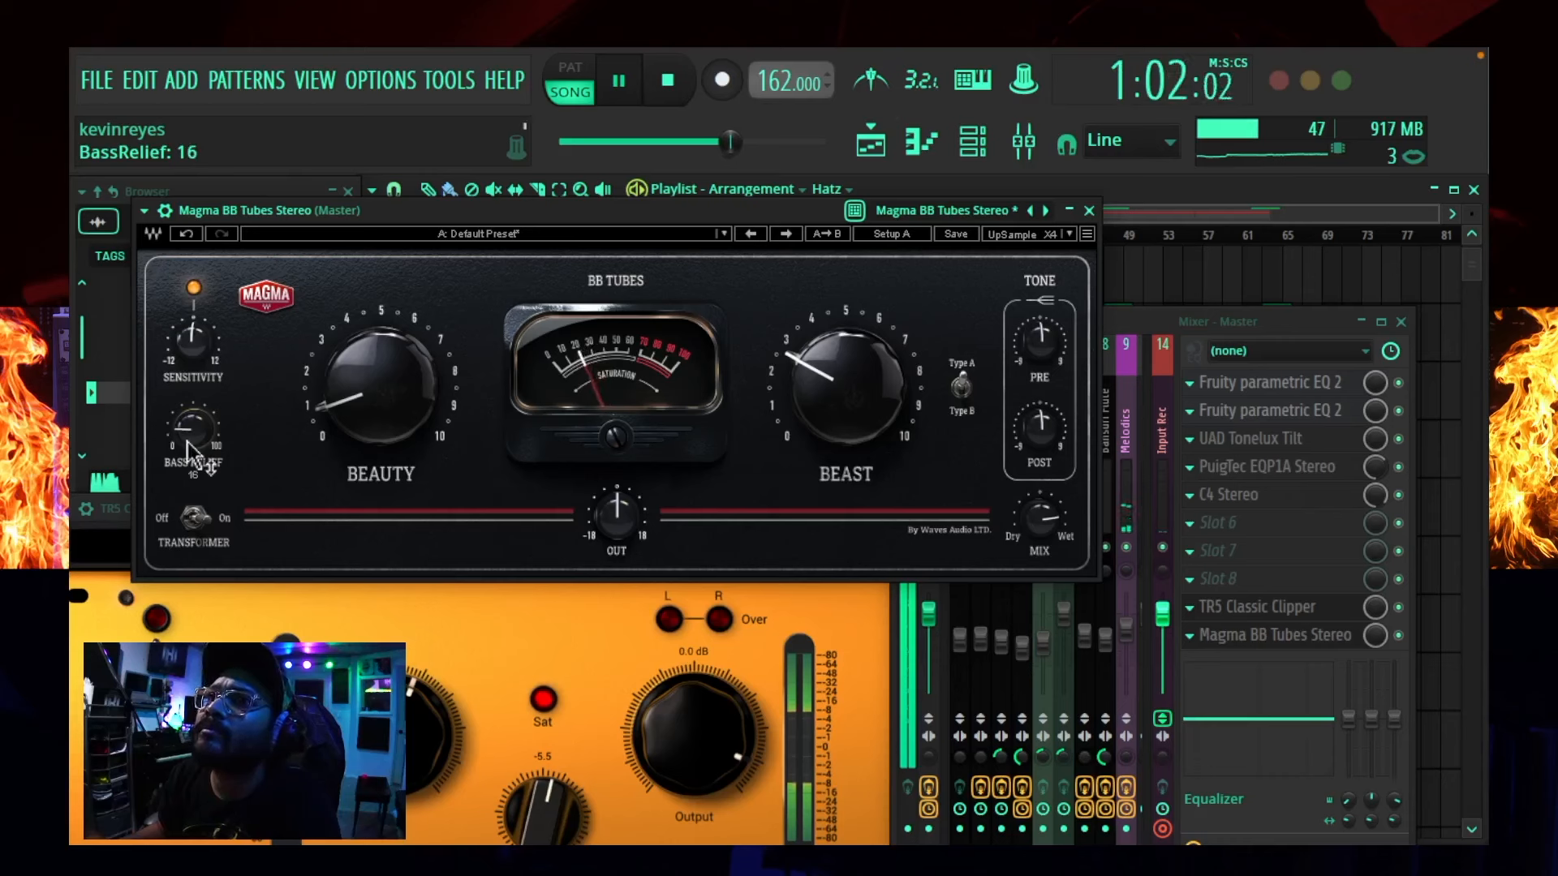
{"action": "key", "text": "space"}
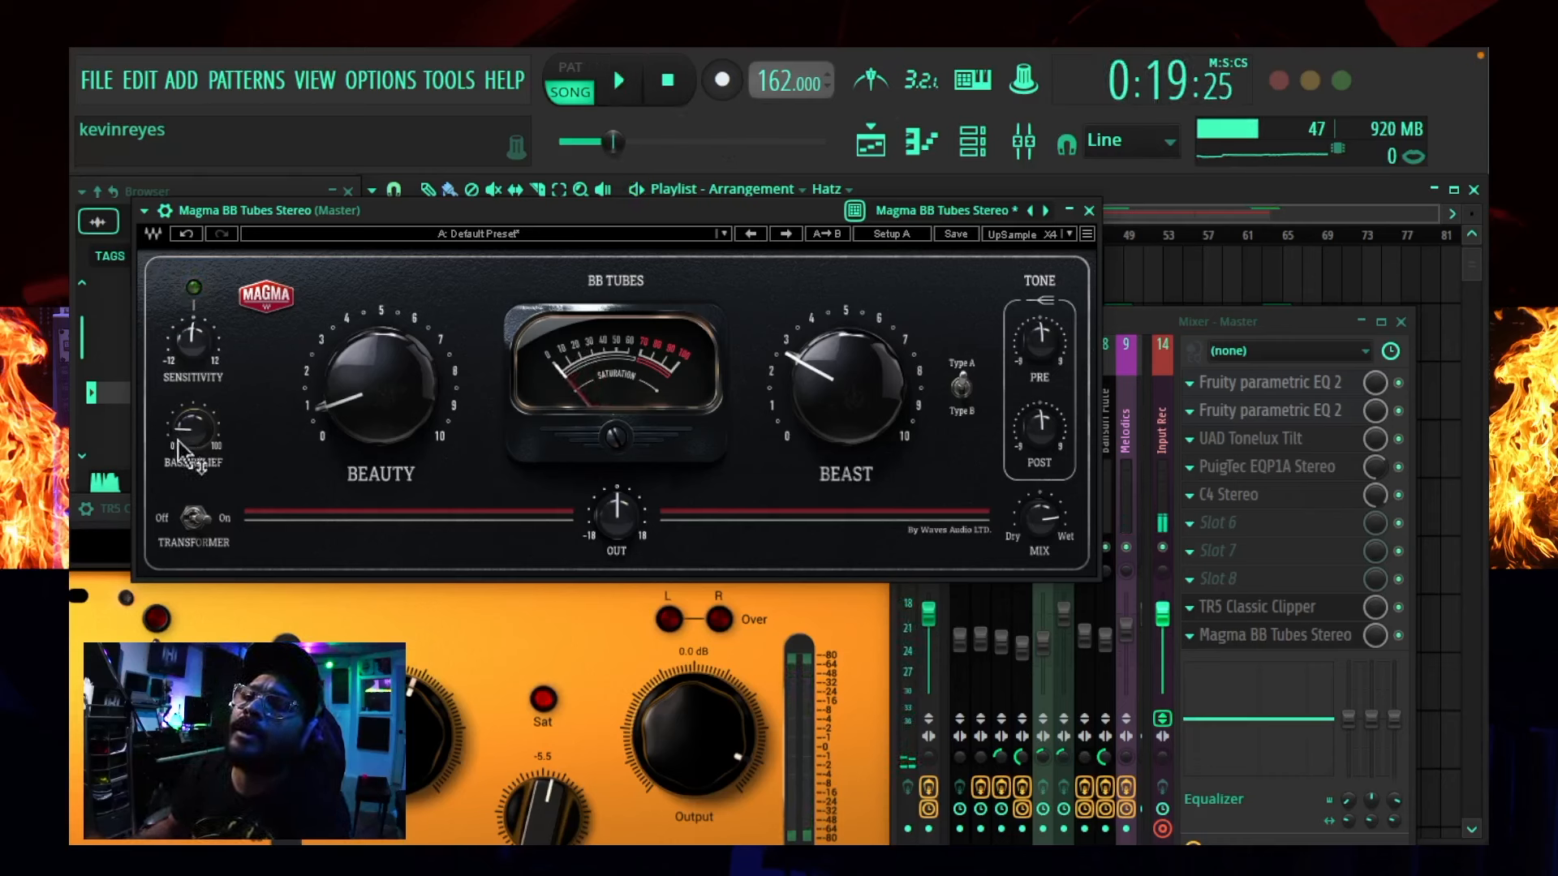
{"action": "left_click_drag", "start_coordinate": [363, 222], "coordinate": [395, 228]}
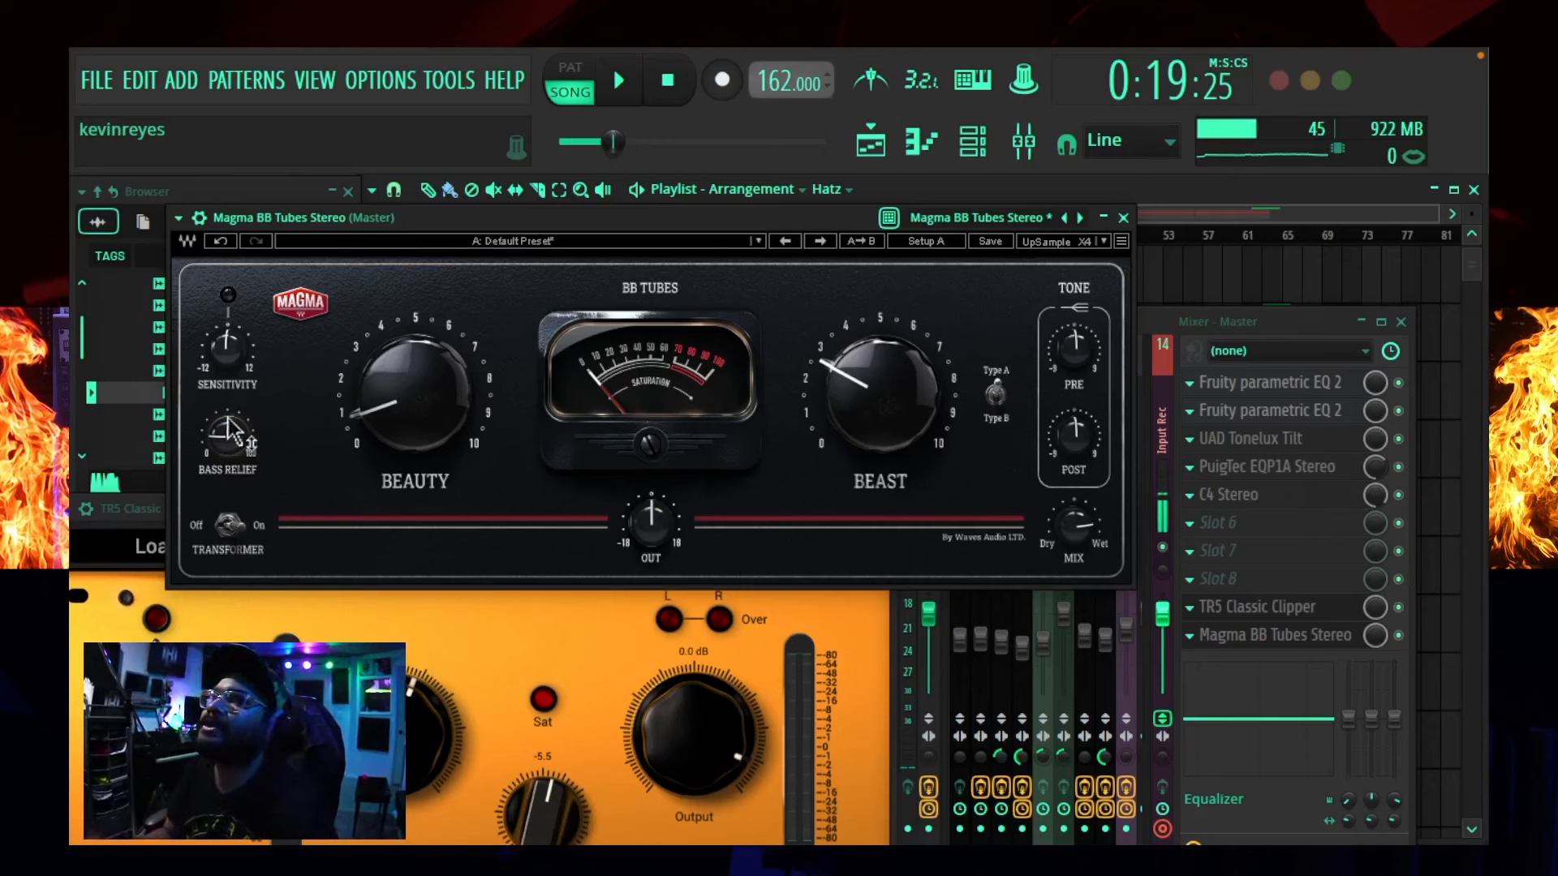
{"action": "left_click_drag", "start_coordinate": [228, 438], "coordinate": [228, 435]}
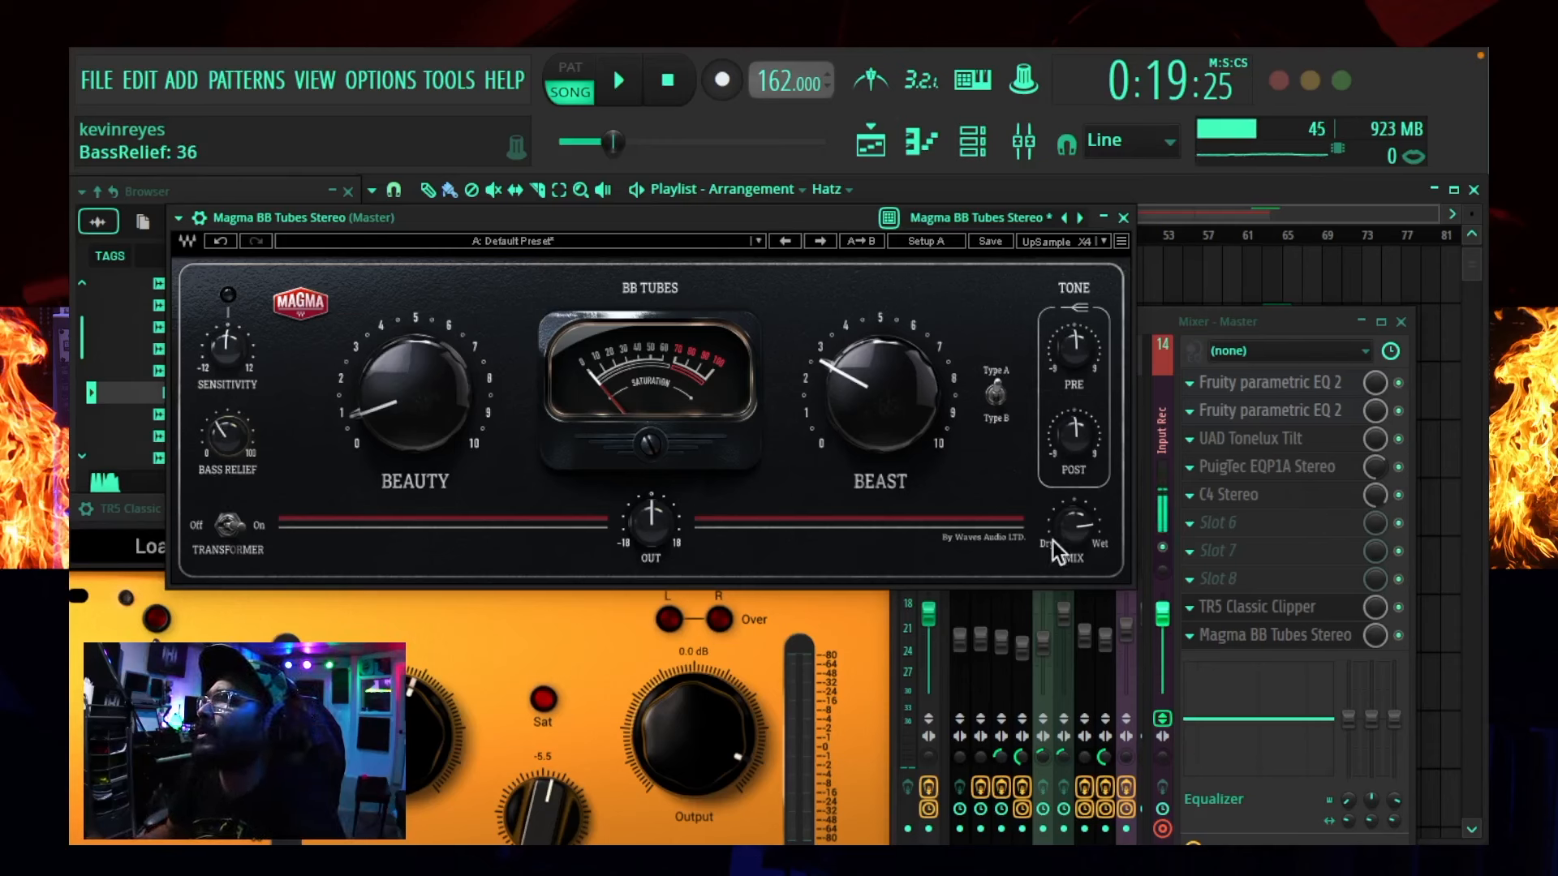
- Lower the Magma BB Tubes mix to about 72% while checking against the song, and close the Magma and TR5 Classic Clipper windows
{"action": "left_click_drag", "start_coordinate": [1084, 539], "coordinate": [1085, 523]}
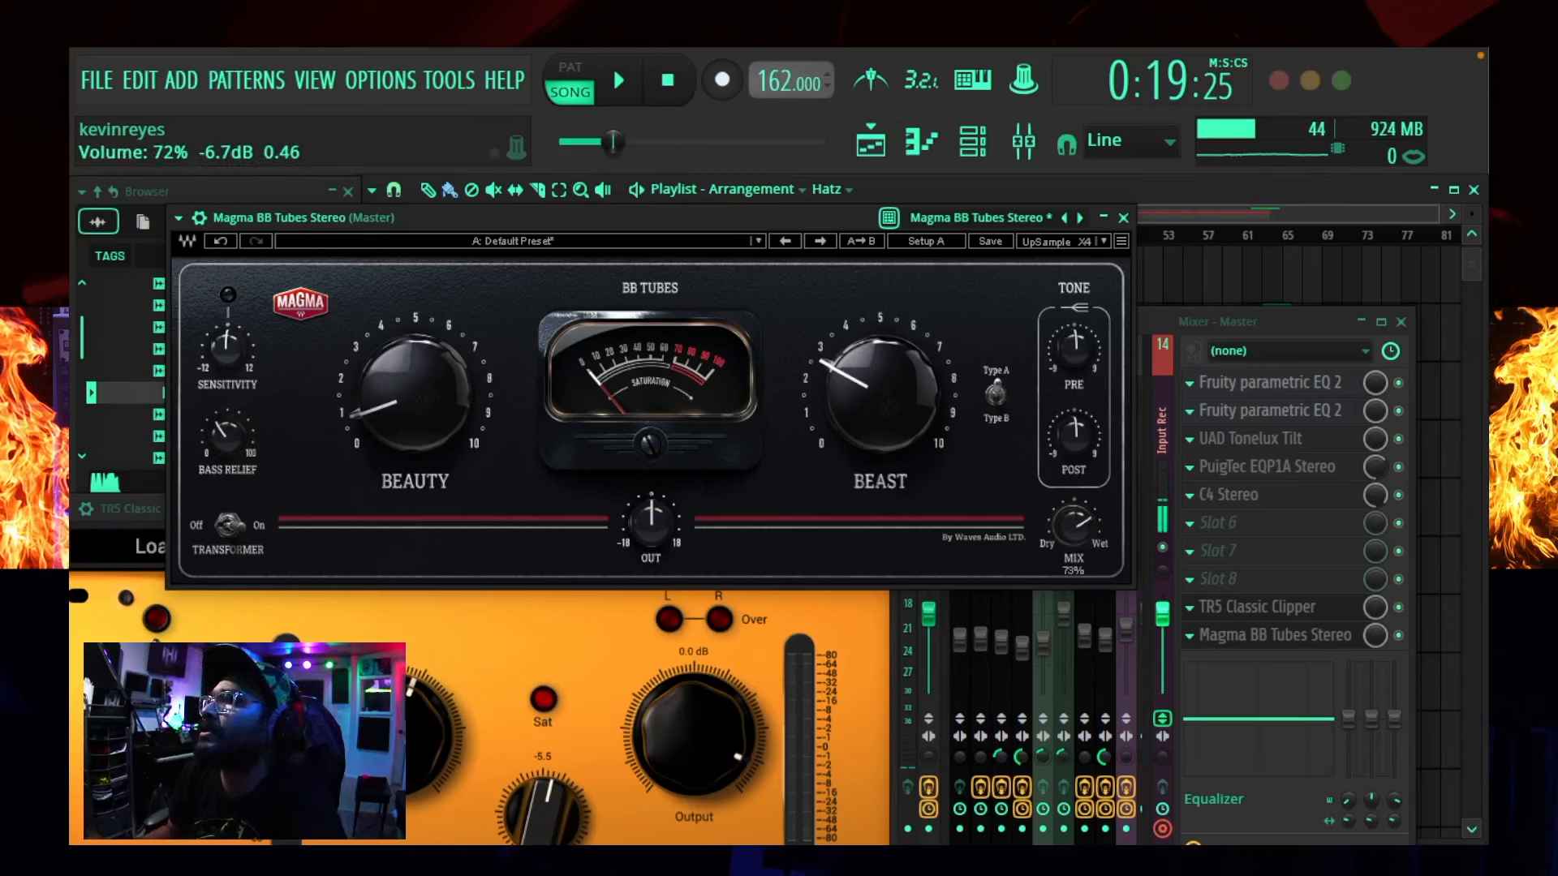
{"action": "left_click_drag", "start_coordinate": [1078, 526], "coordinate": [1078, 529]}
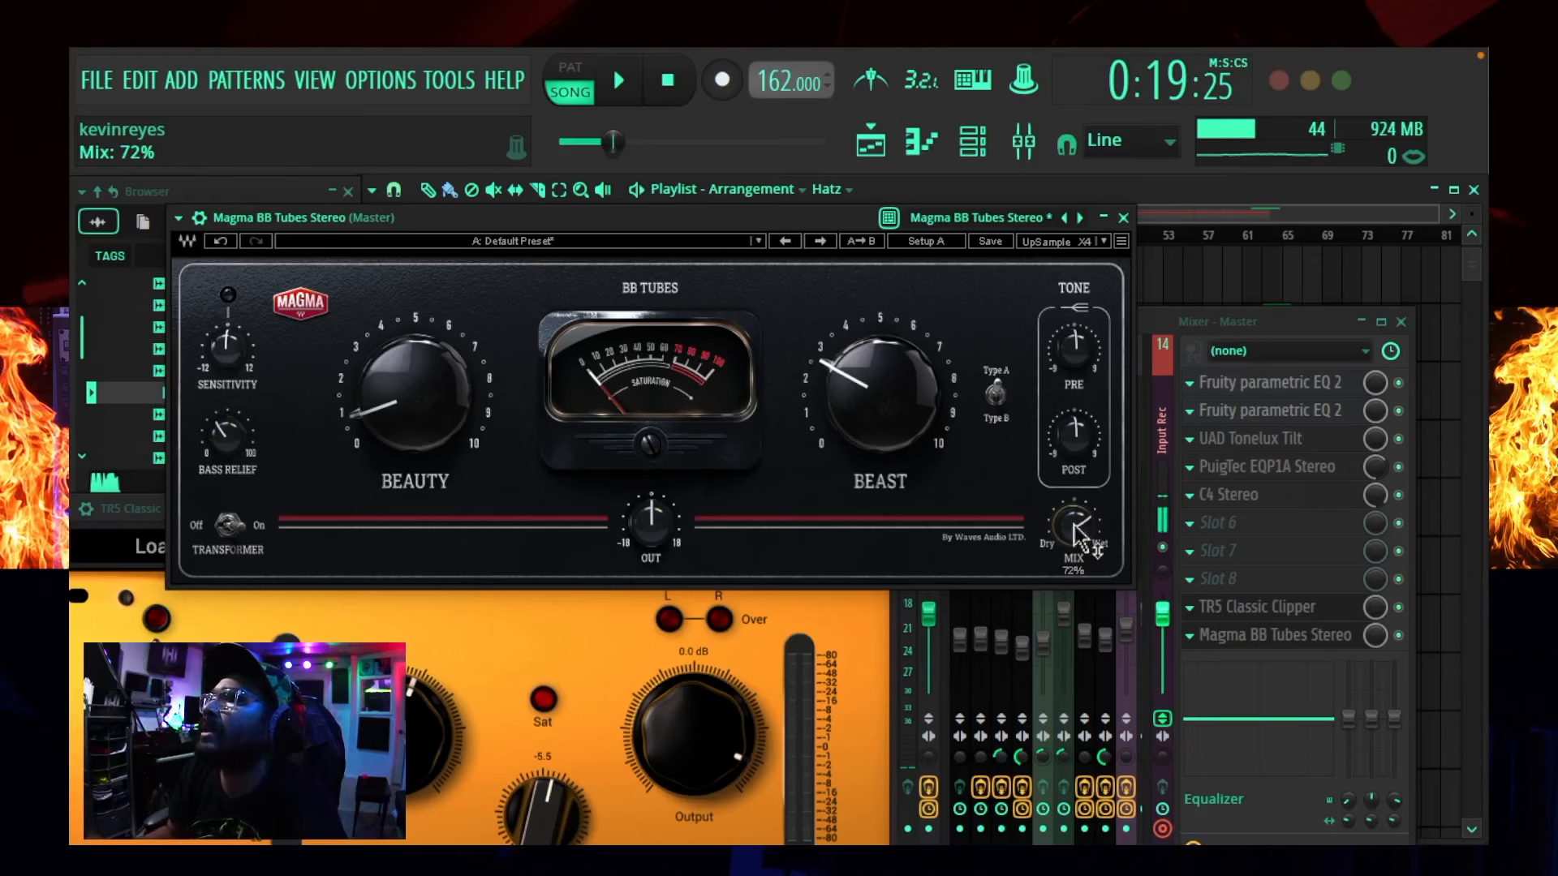
{"action": "key", "text": "space"}
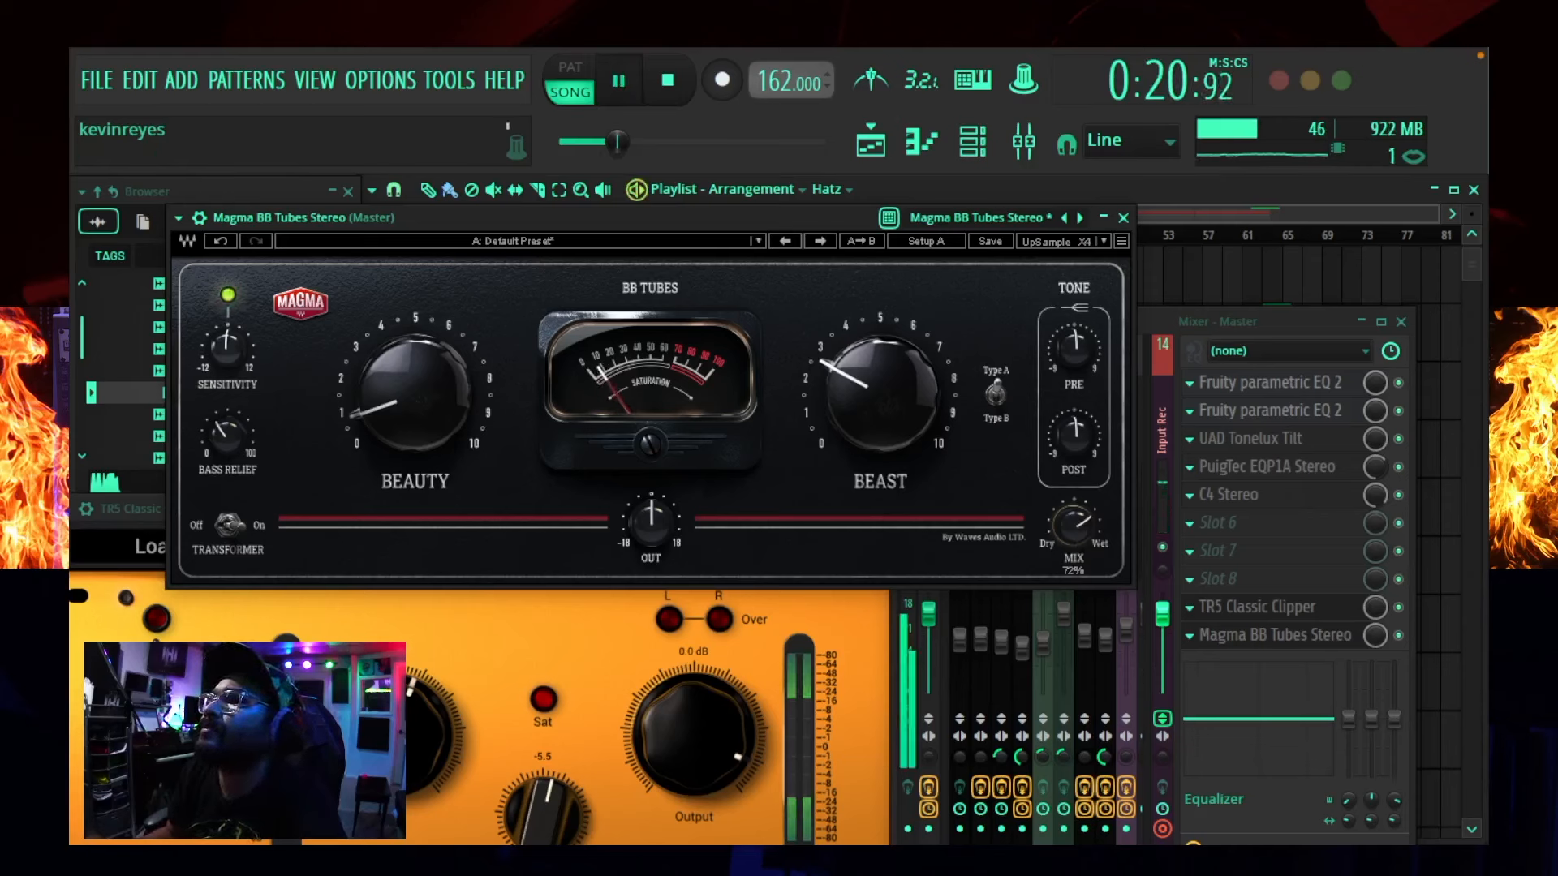
{"action": "left_click_drag", "start_coordinate": [1073, 526], "coordinate": [1074, 528]}
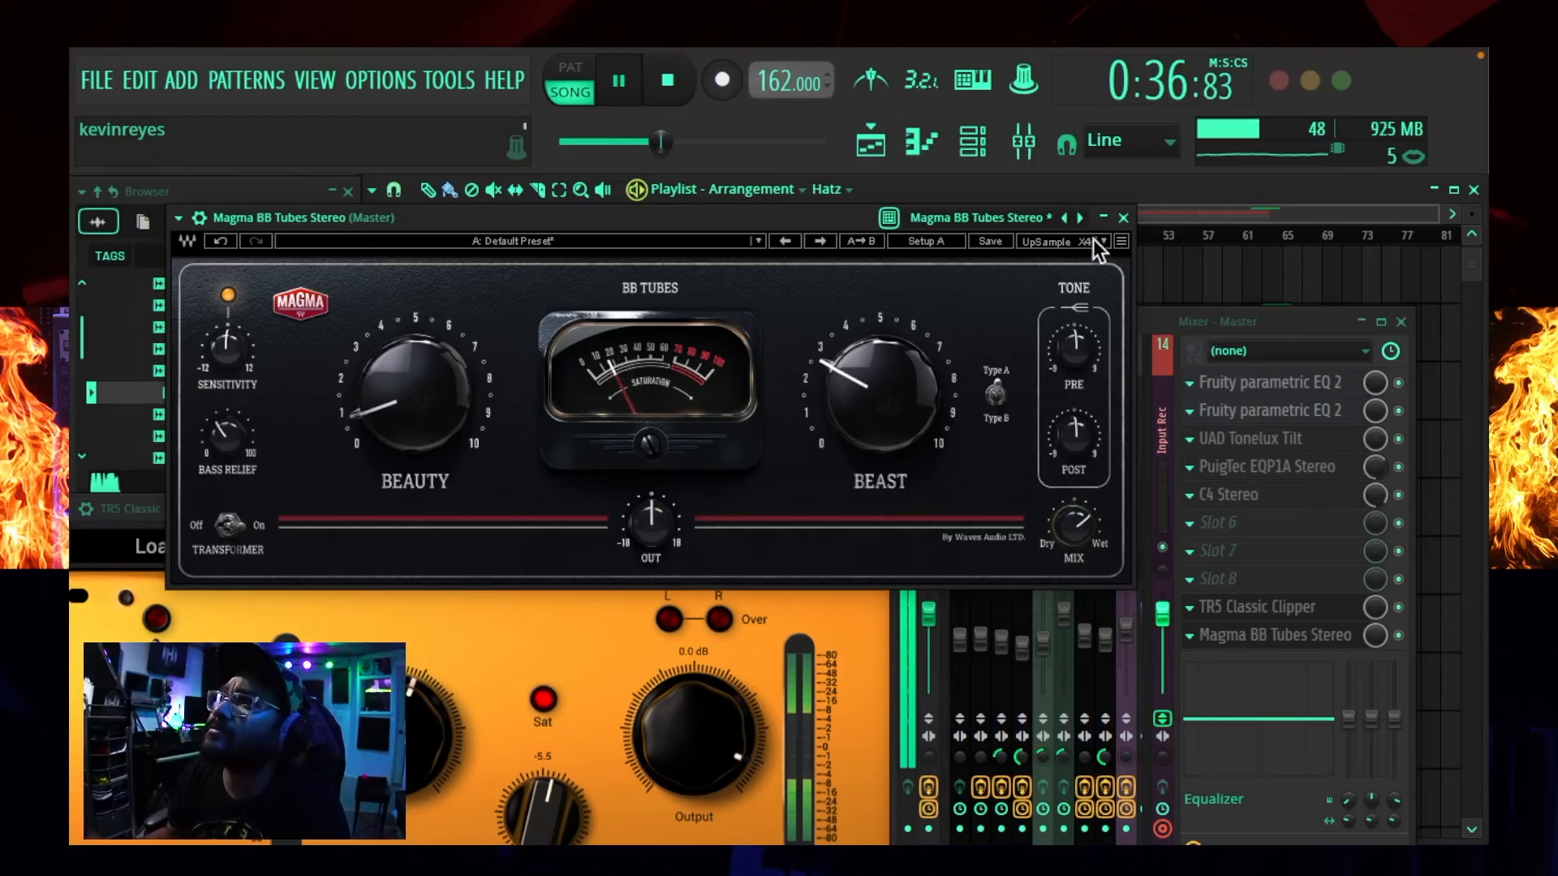
{"action": "left_click", "coordinate": [1121, 218]}
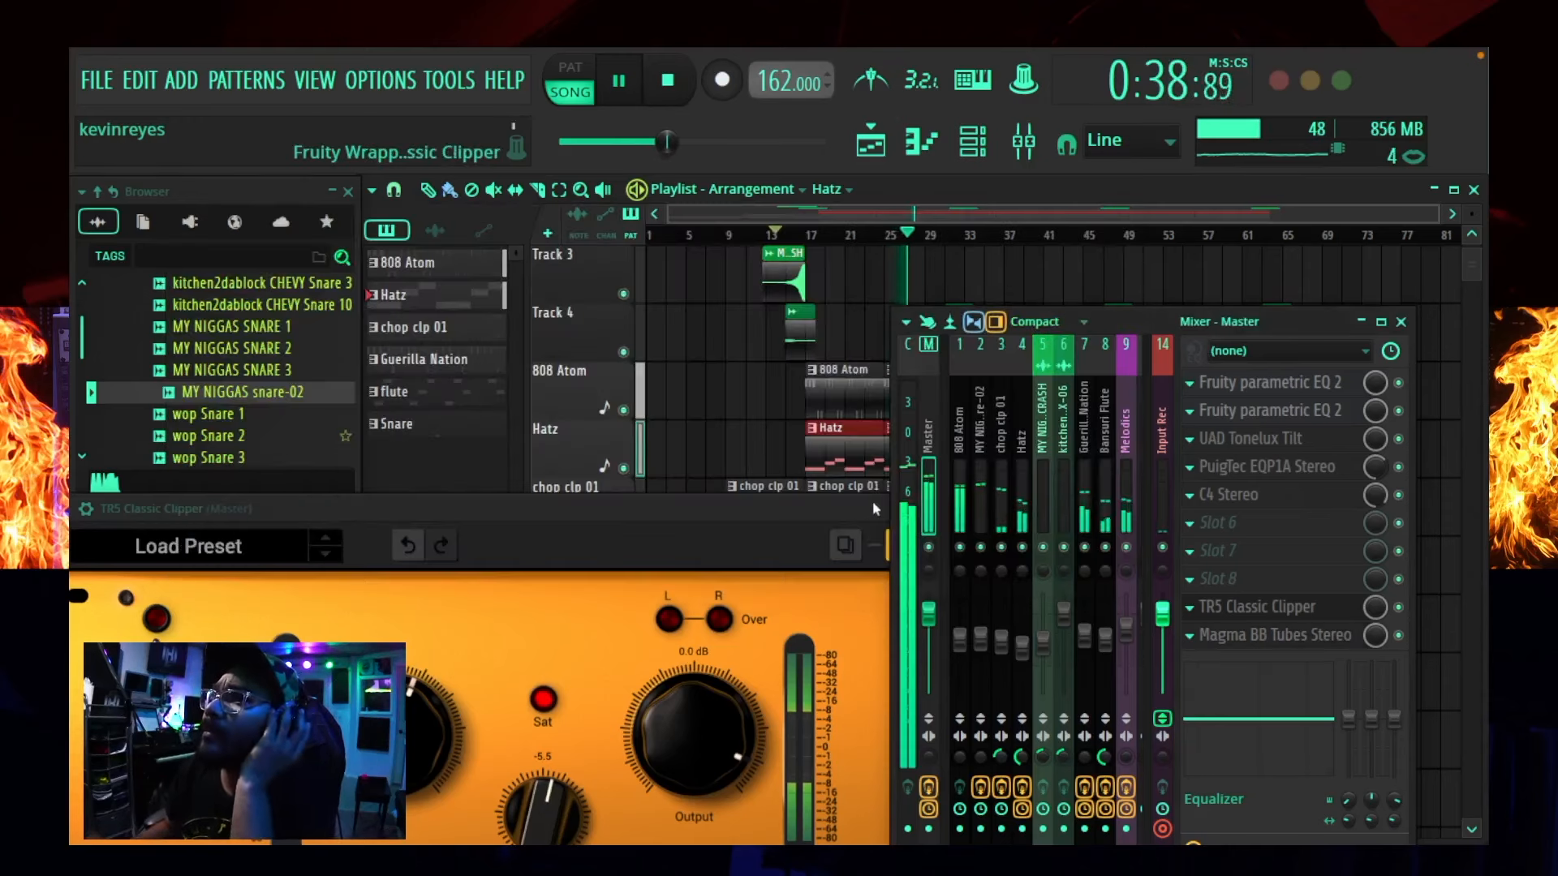
{"action": "left_click_drag", "start_coordinate": [989, 507], "coordinate": [849, 505]}
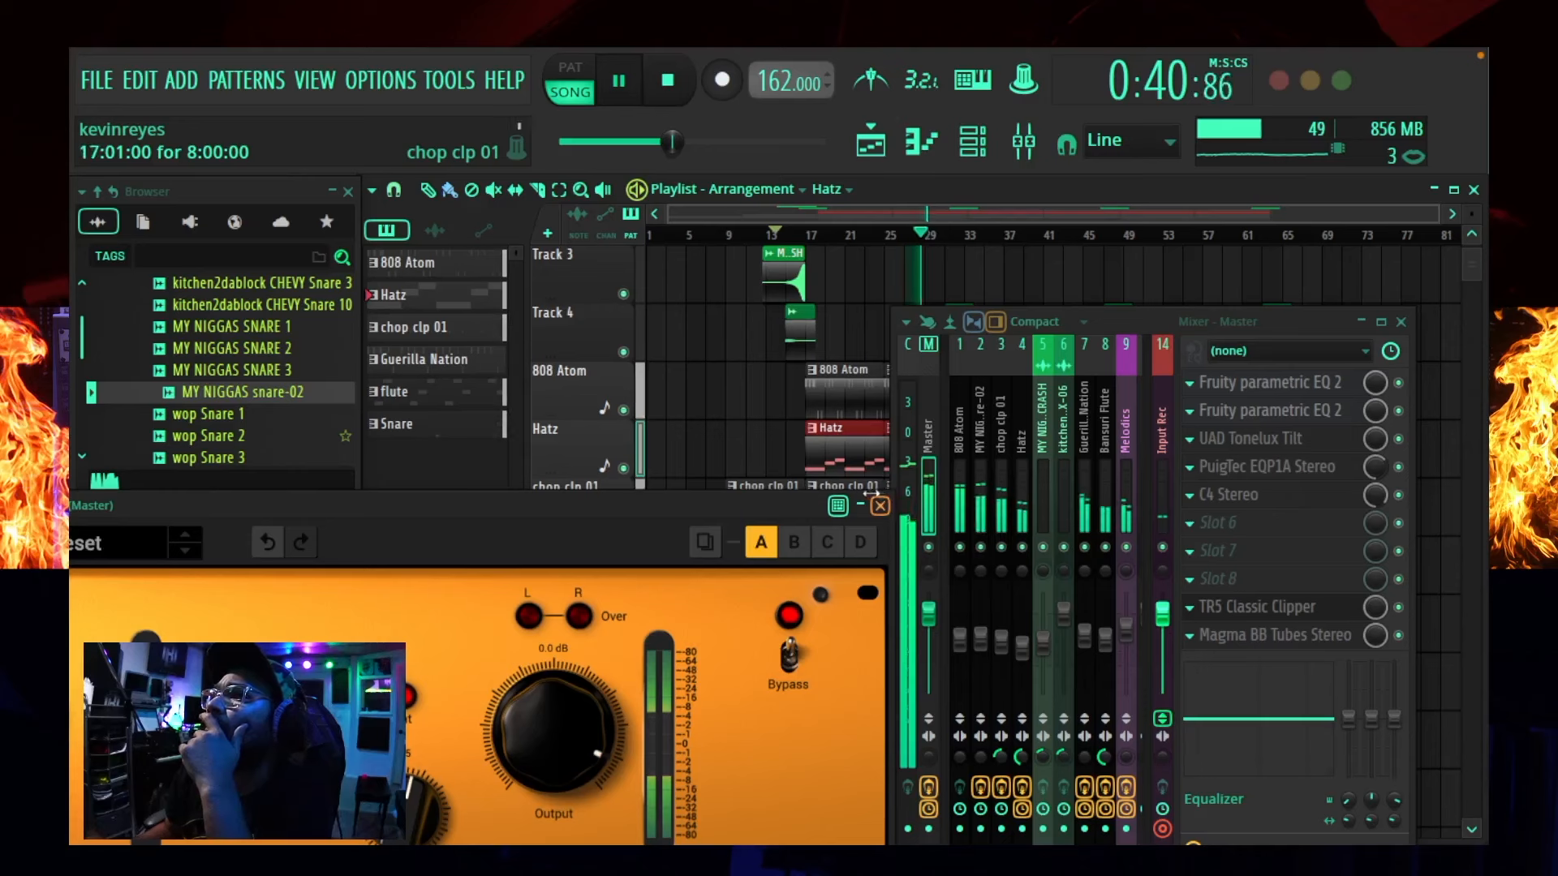
{"action": "left_click", "coordinate": [881, 505]}
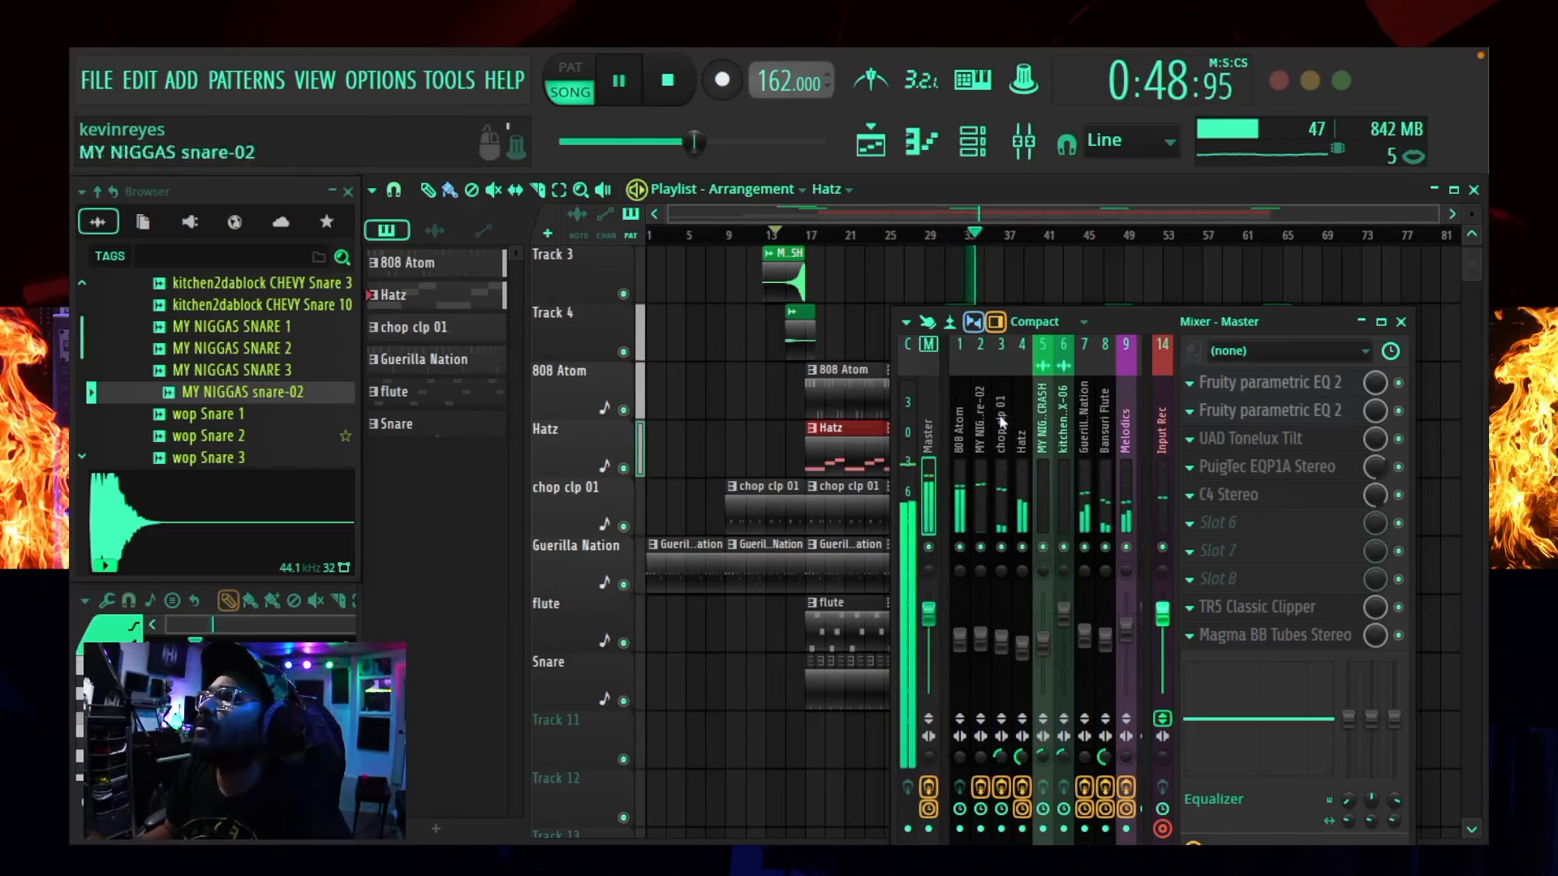
{"action": "left_click_drag", "start_coordinate": [1373, 644], "coordinate": [1374, 662]}
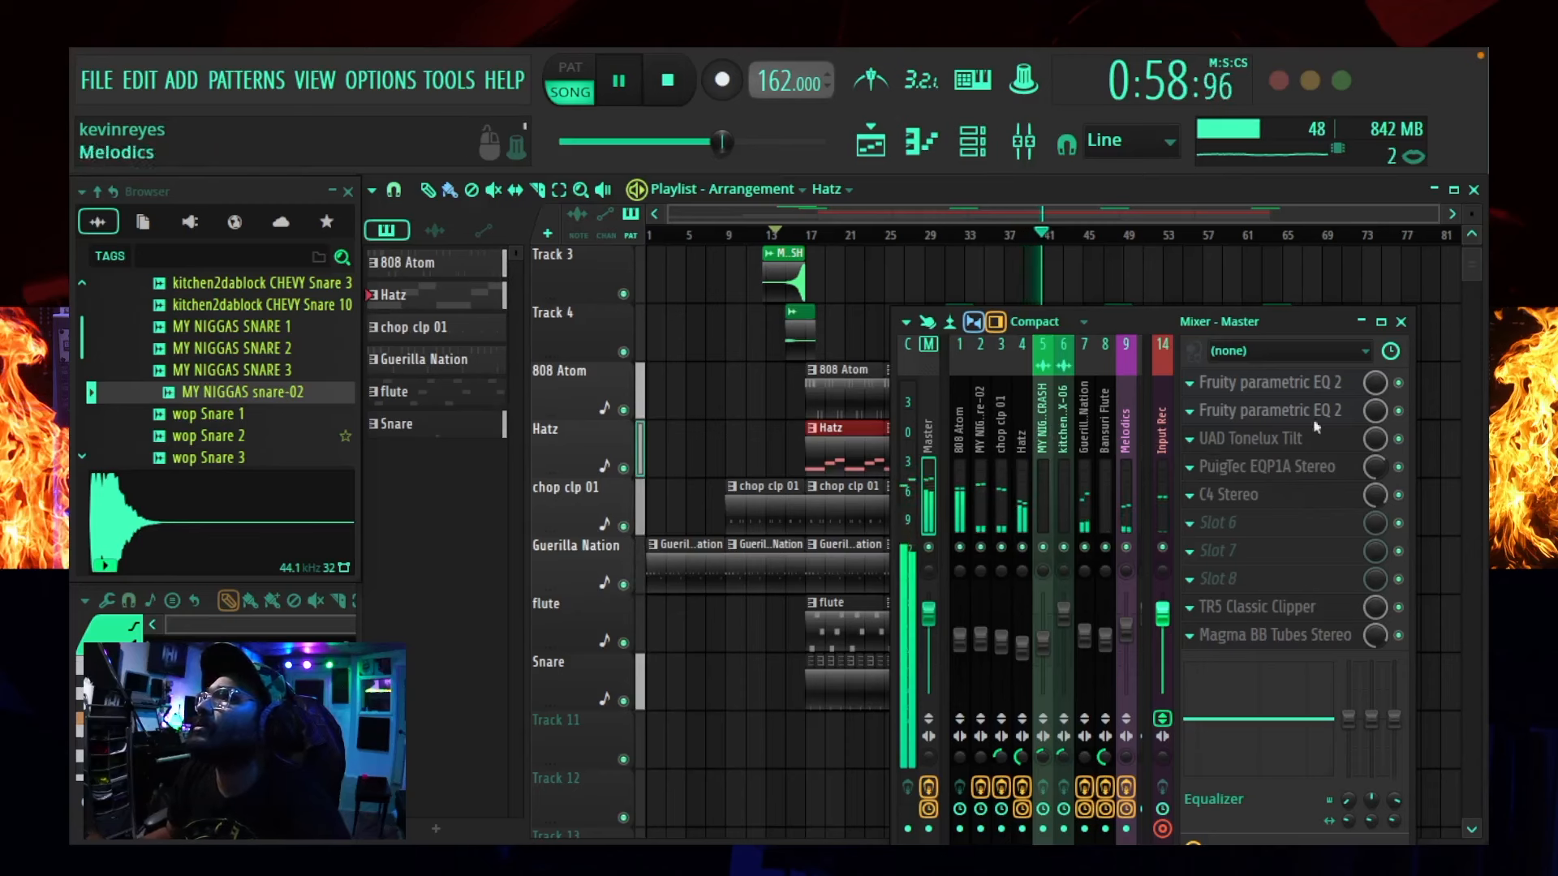
- In the Master track's second Fruity parametric EQ 2, cut band 3 by 7.6 dB at 454 Hz with a 44% width
{"action": "left_click", "coordinate": [1279, 415]}
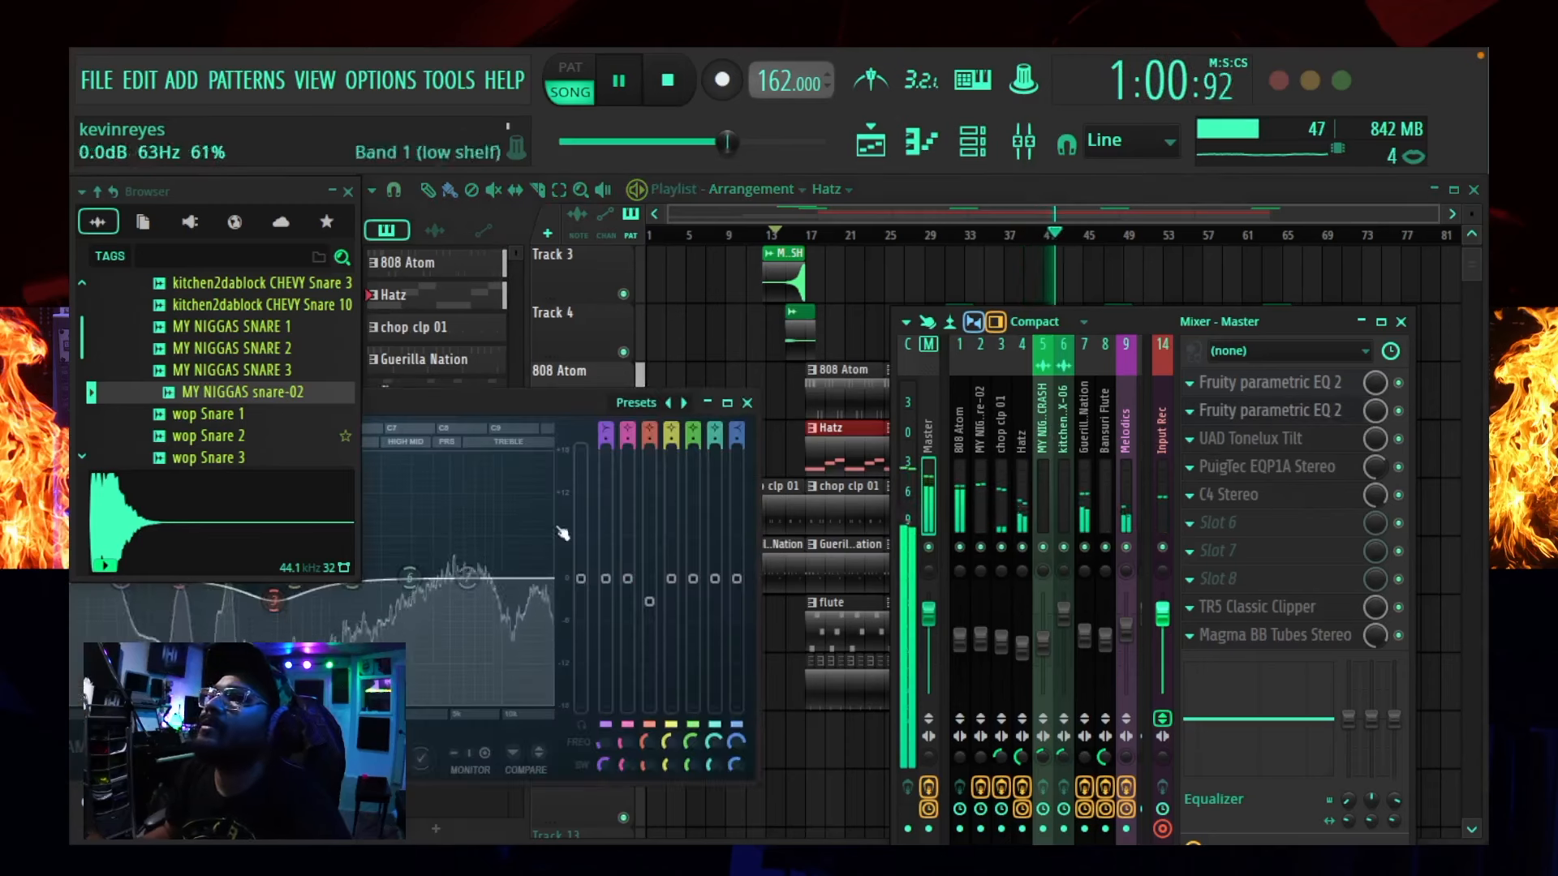
{"action": "left_click_drag", "start_coordinate": [442, 607], "coordinate": [456, 652]}
{"action": "scroll", "coordinate": [456, 653], "scroll_direction": "down", "scroll_amount": 1}
{"action": "scroll", "coordinate": [458, 654], "scroll_direction": "up", "scroll_amount": 3}
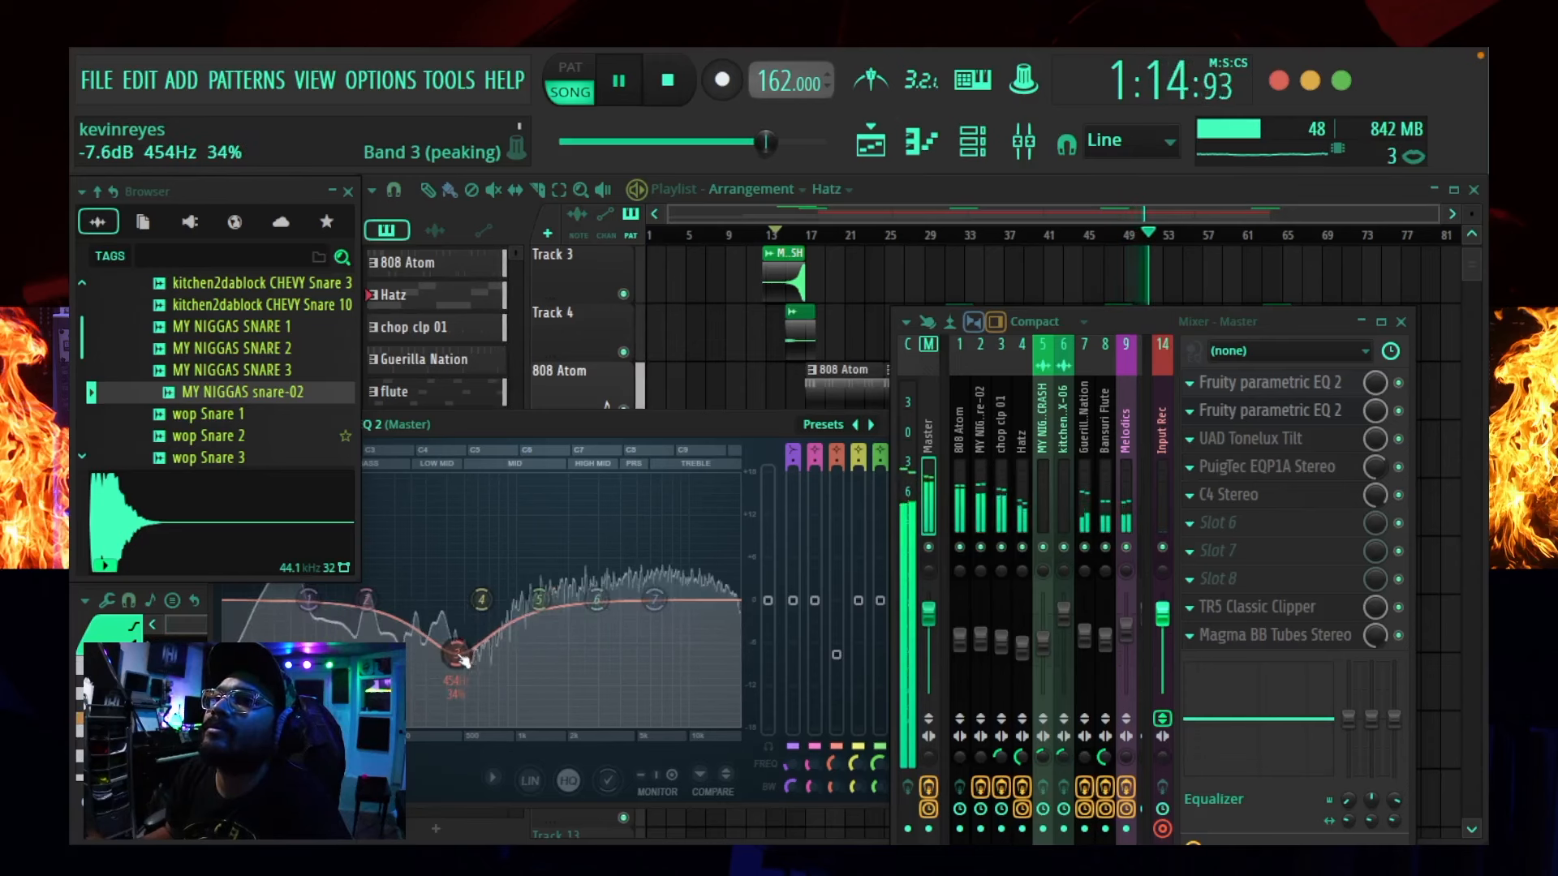
{"action": "scroll", "coordinate": [458, 655], "scroll_direction": "up", "scroll_amount": 1}
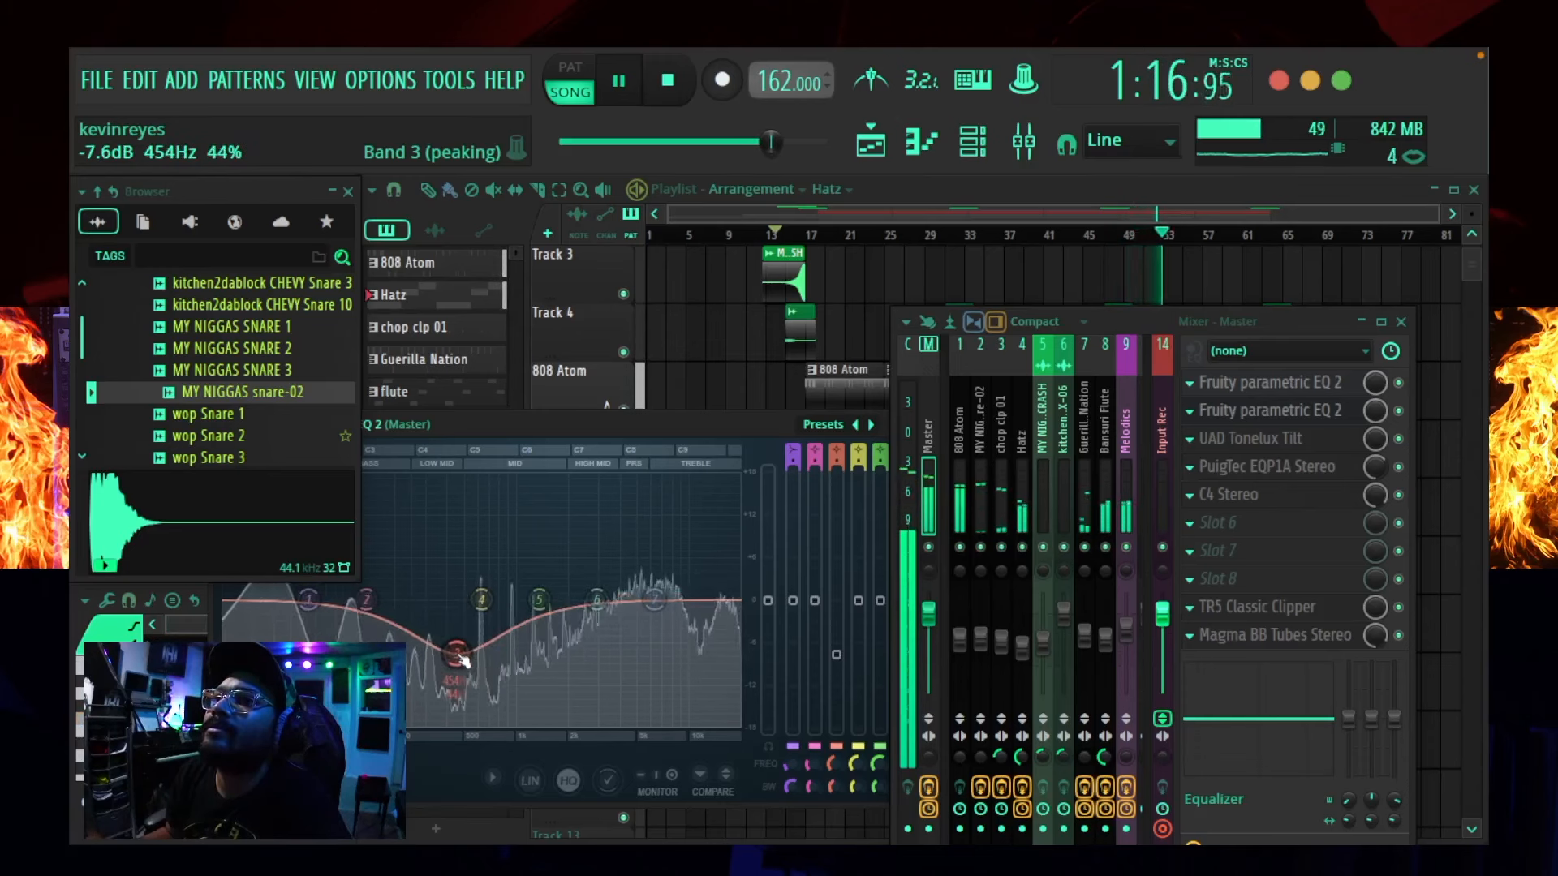
- Add a gentle cut with band 6 in the highs of the same EQ, stop playback, and close the EQ
{"action": "left_click_drag", "start_coordinate": [596, 600], "coordinate": [648, 616]}
{"action": "scroll", "coordinate": [645, 622], "scroll_direction": "down", "scroll_amount": 3}
{"action": "scroll", "coordinate": [647, 623], "scroll_direction": "down", "scroll_amount": 1}
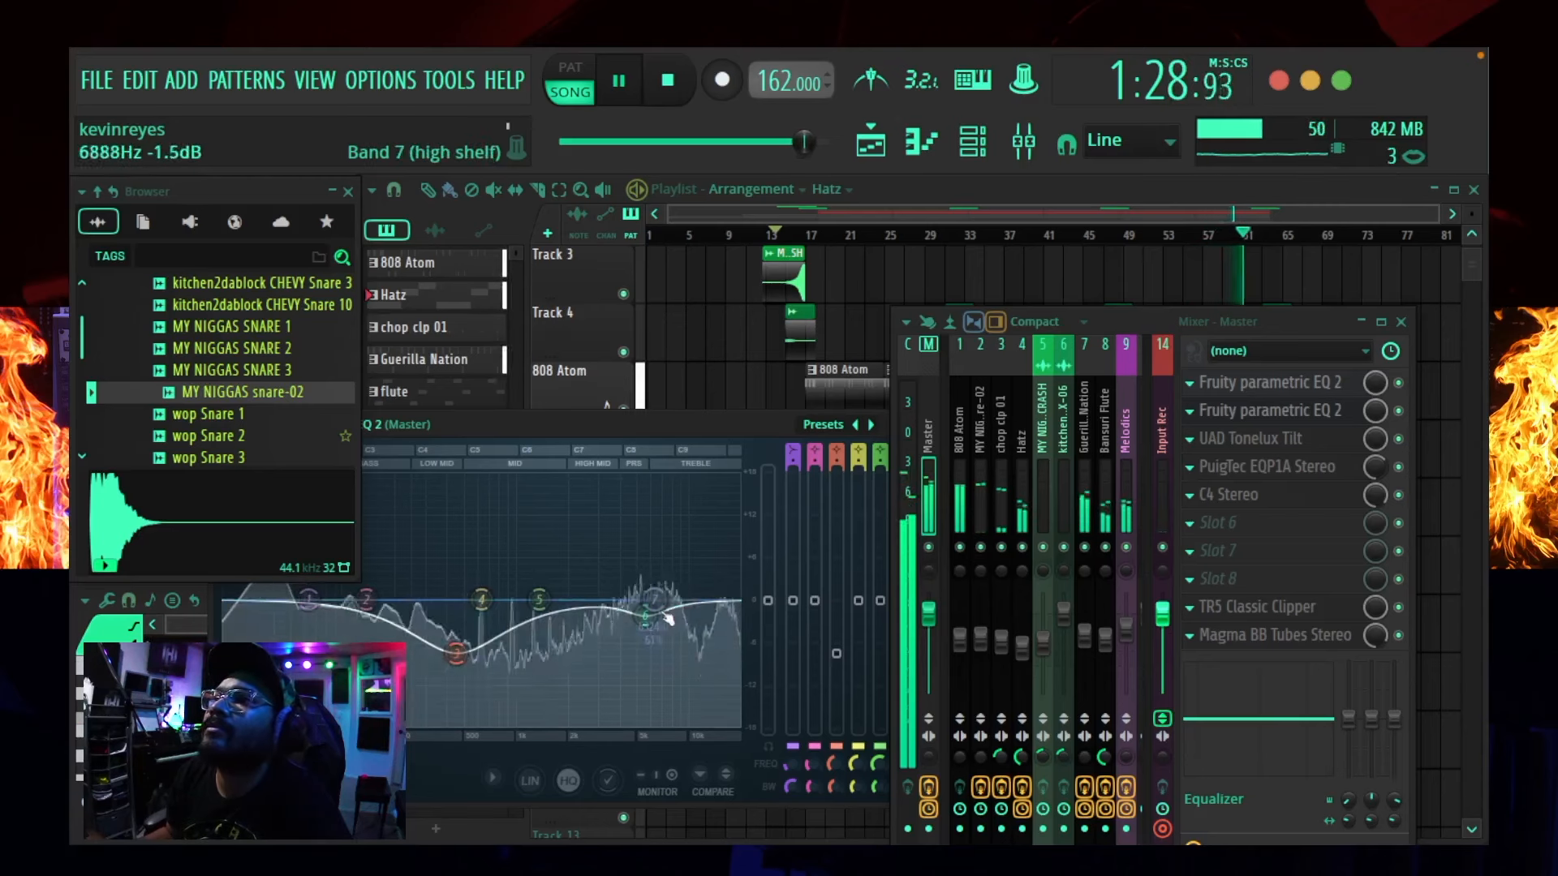
{"action": "left_click_drag", "start_coordinate": [734, 422], "coordinate": [618, 426]}
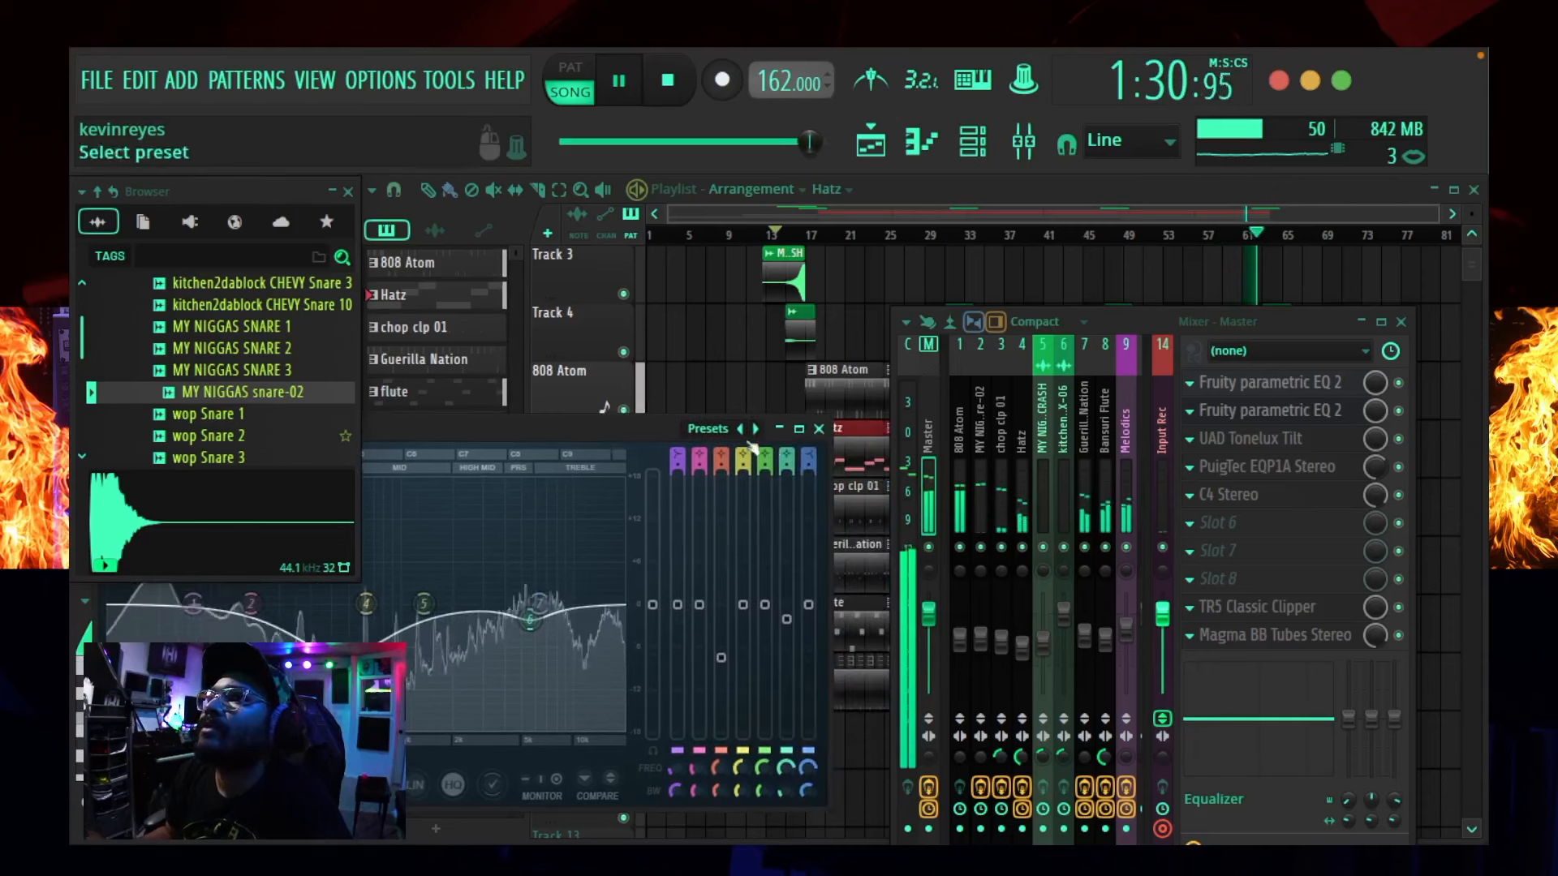
{"action": "key", "text": "space"}
{"action": "left_click", "coordinate": [817, 427]}
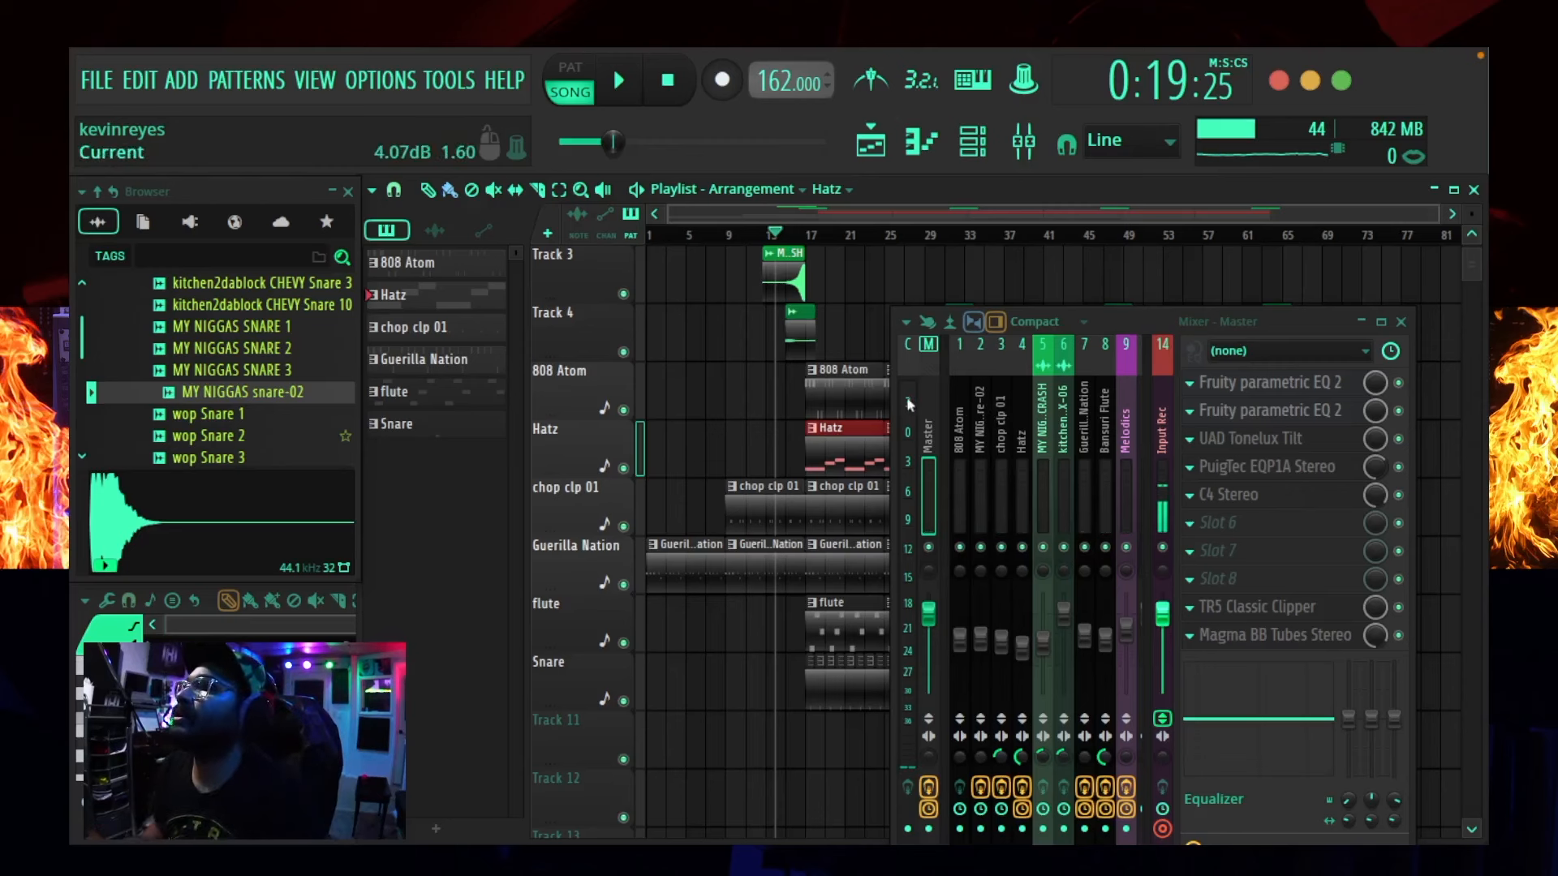
- Place the sample "JLu - Okay Beatz! (WARPED)" from the Okay Beatz Custom Kit on playlist Track 2 at bar 56
{"action": "left_click", "coordinate": [1401, 322]}
{"action": "scroll", "coordinate": [258, 472], "scroll_direction": "up", "scroll_amount": 15}
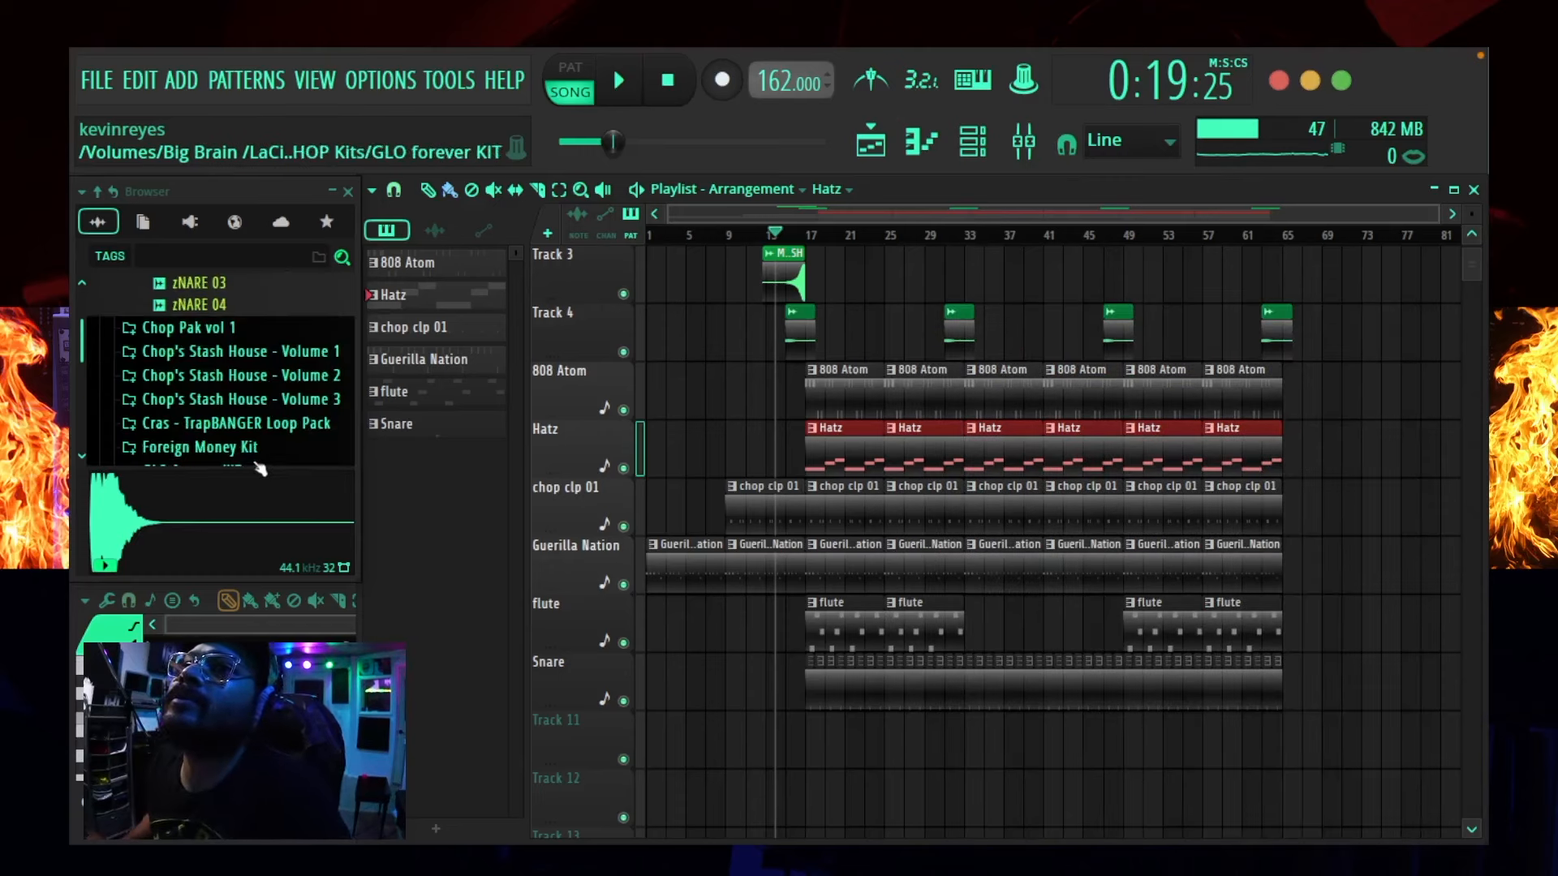
{"action": "scroll", "coordinate": [266, 442], "scroll_direction": "down", "scroll_amount": 15}
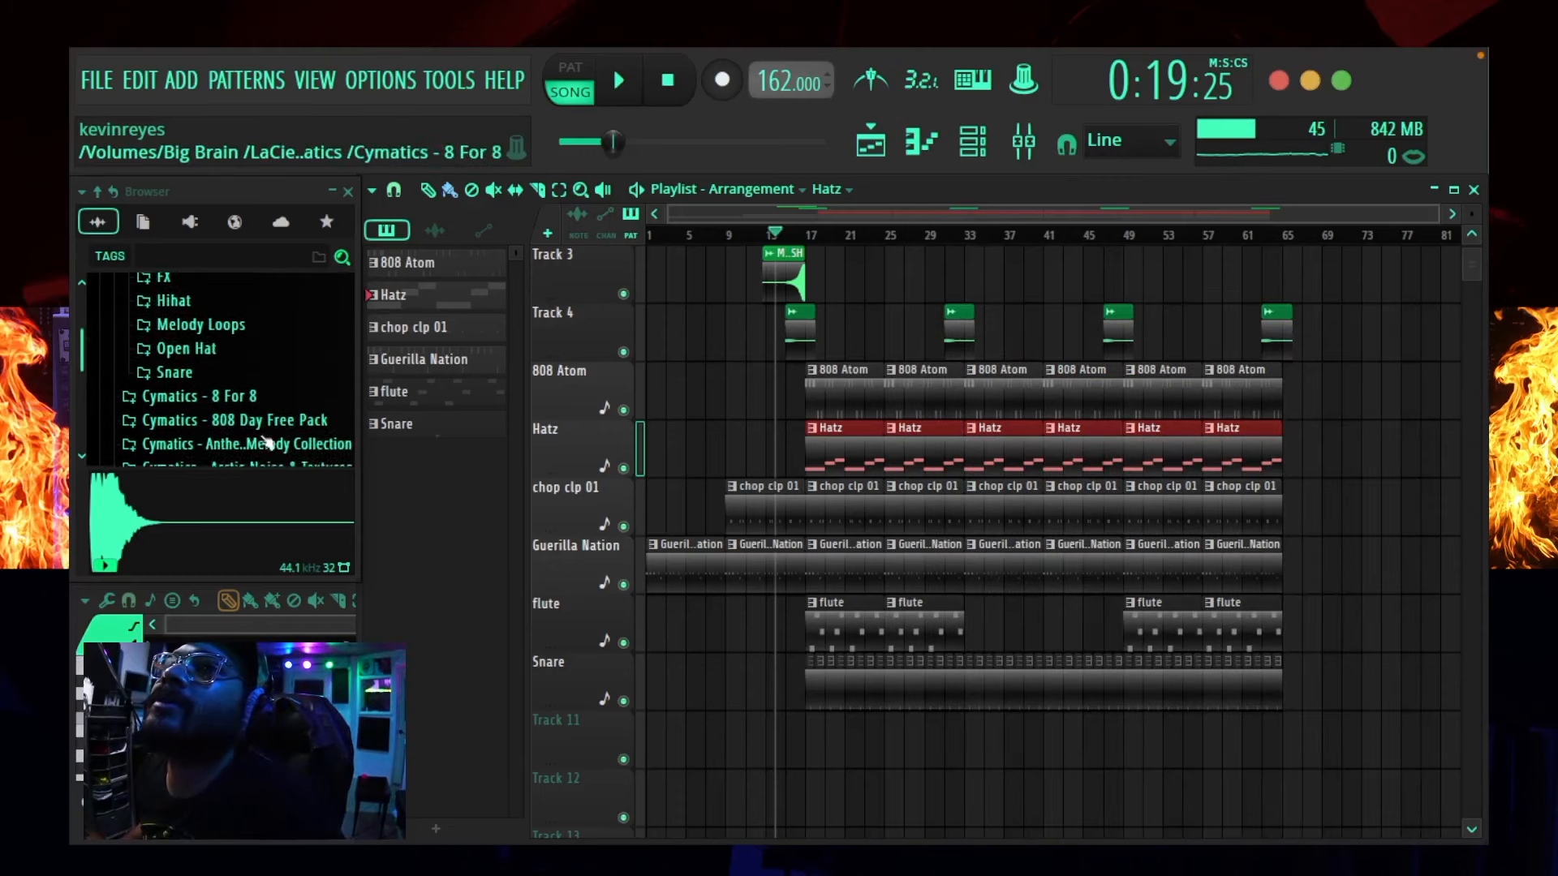
{"action": "scroll", "coordinate": [266, 440], "scroll_direction": "down", "scroll_amount": 5}
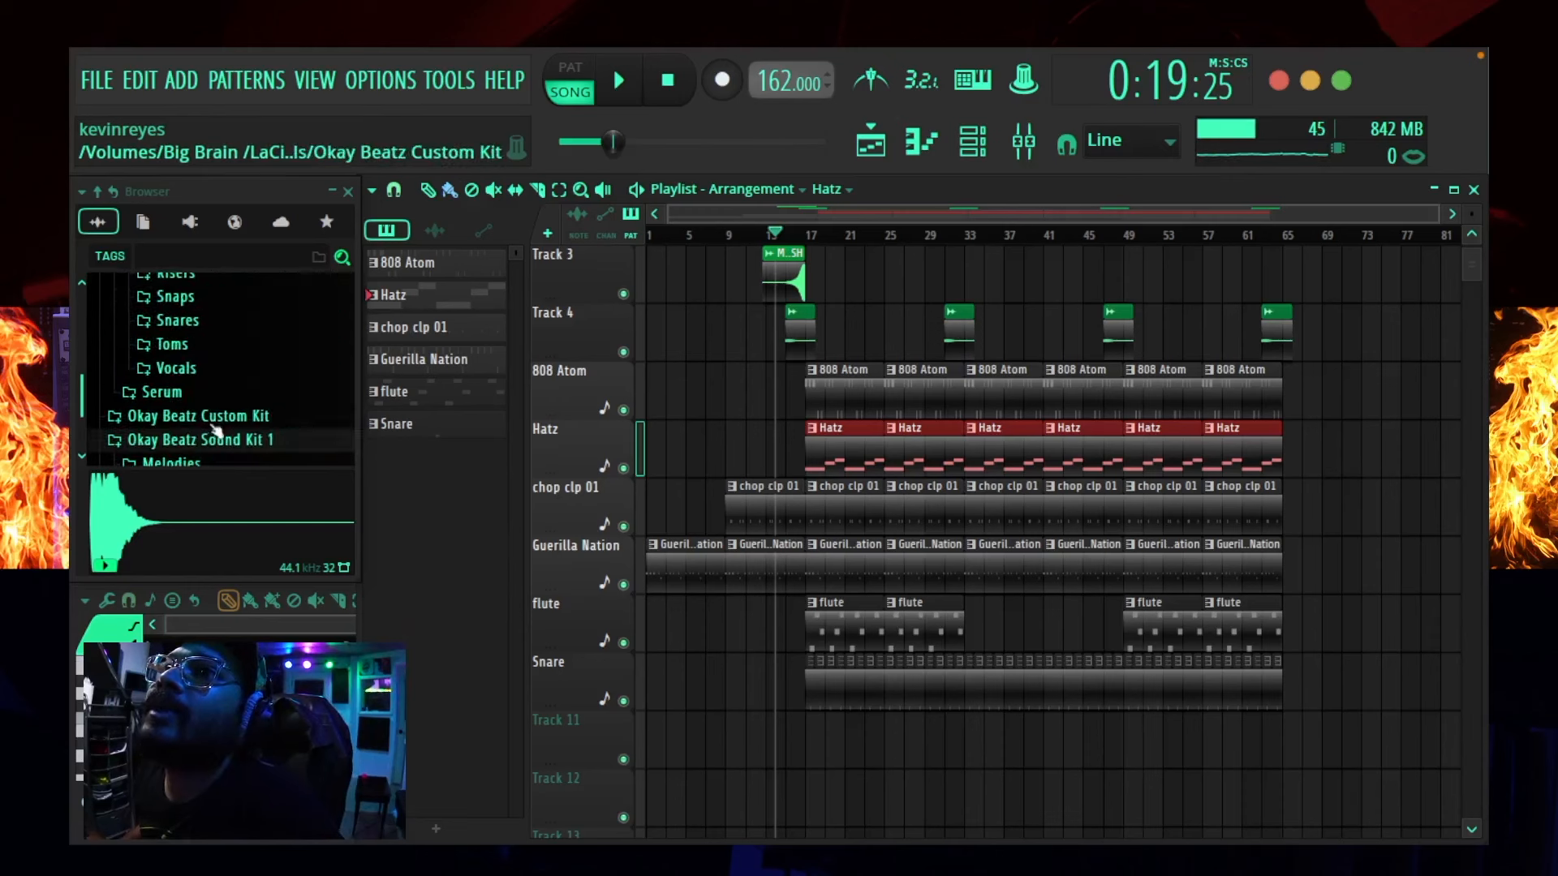
{"action": "left_click", "coordinate": [217, 418]}
{"action": "scroll", "coordinate": [212, 382], "scroll_direction": "down", "scroll_amount": 3}
{"action": "left_click", "coordinate": [207, 357]}
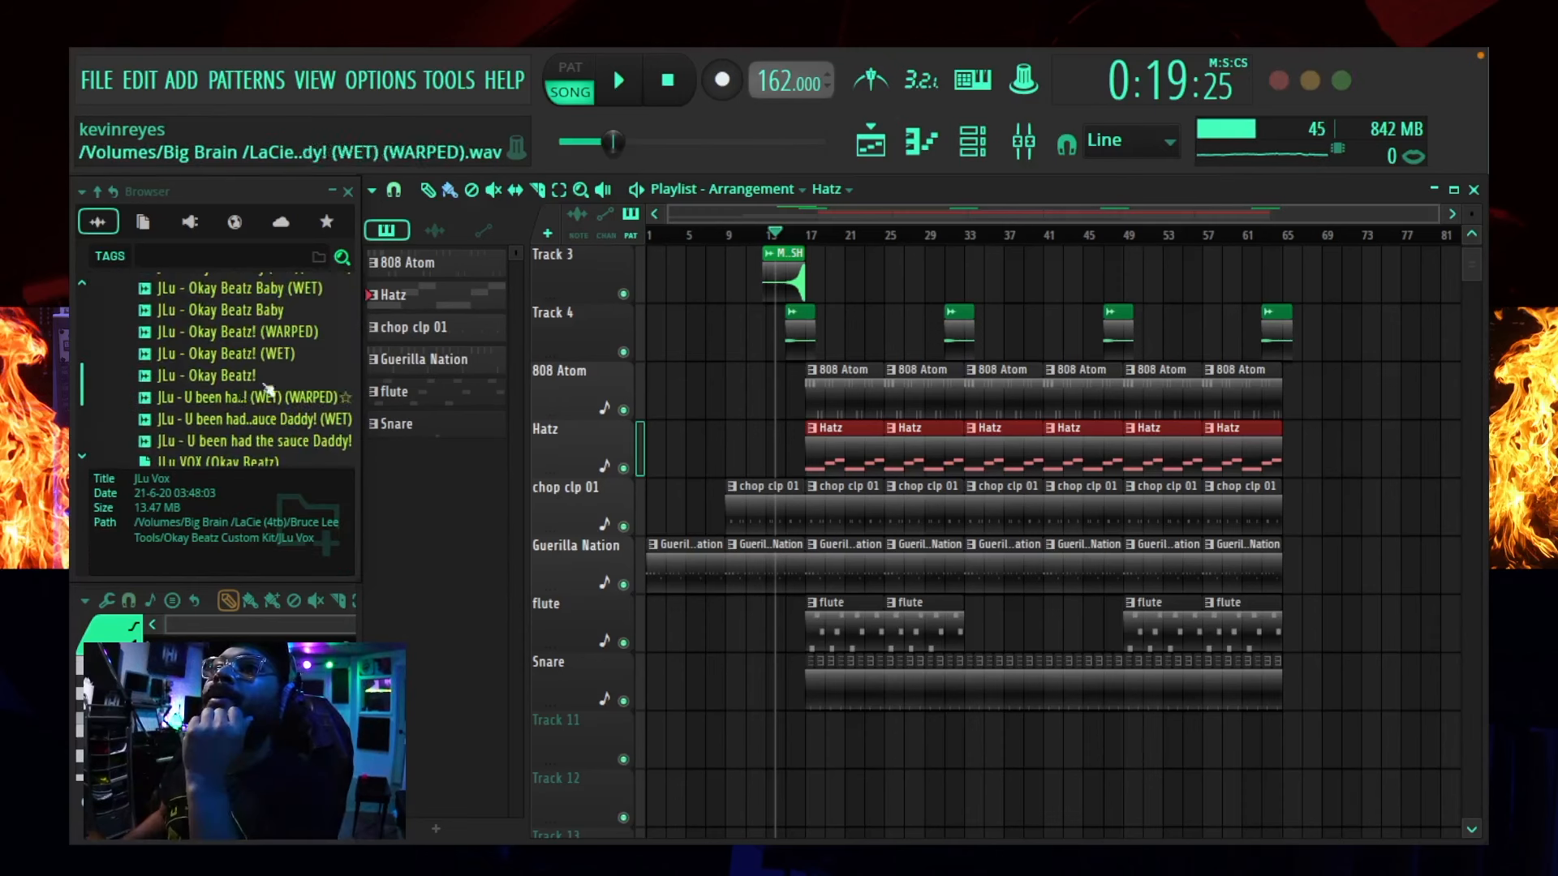
{"action": "left_click", "coordinate": [276, 334]}
{"action": "left_click_drag", "start_coordinate": [215, 347], "coordinate": [1205, 347]}
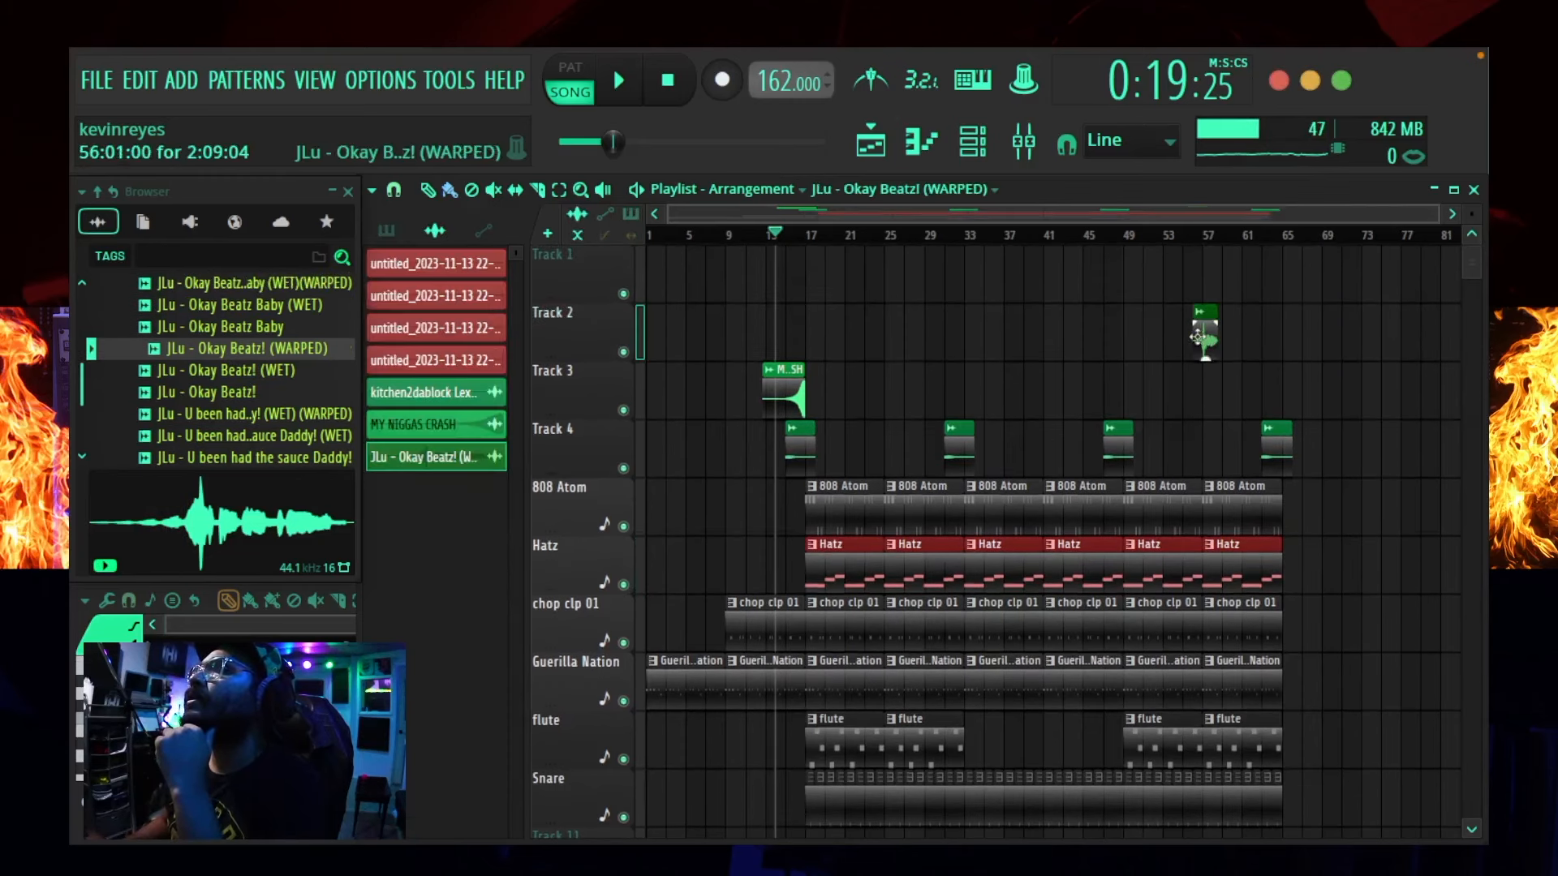
- Route the new vocal tag clip to its own free mixer track and close its channel settings
{"action": "double_click", "coordinate": [1199, 337]}
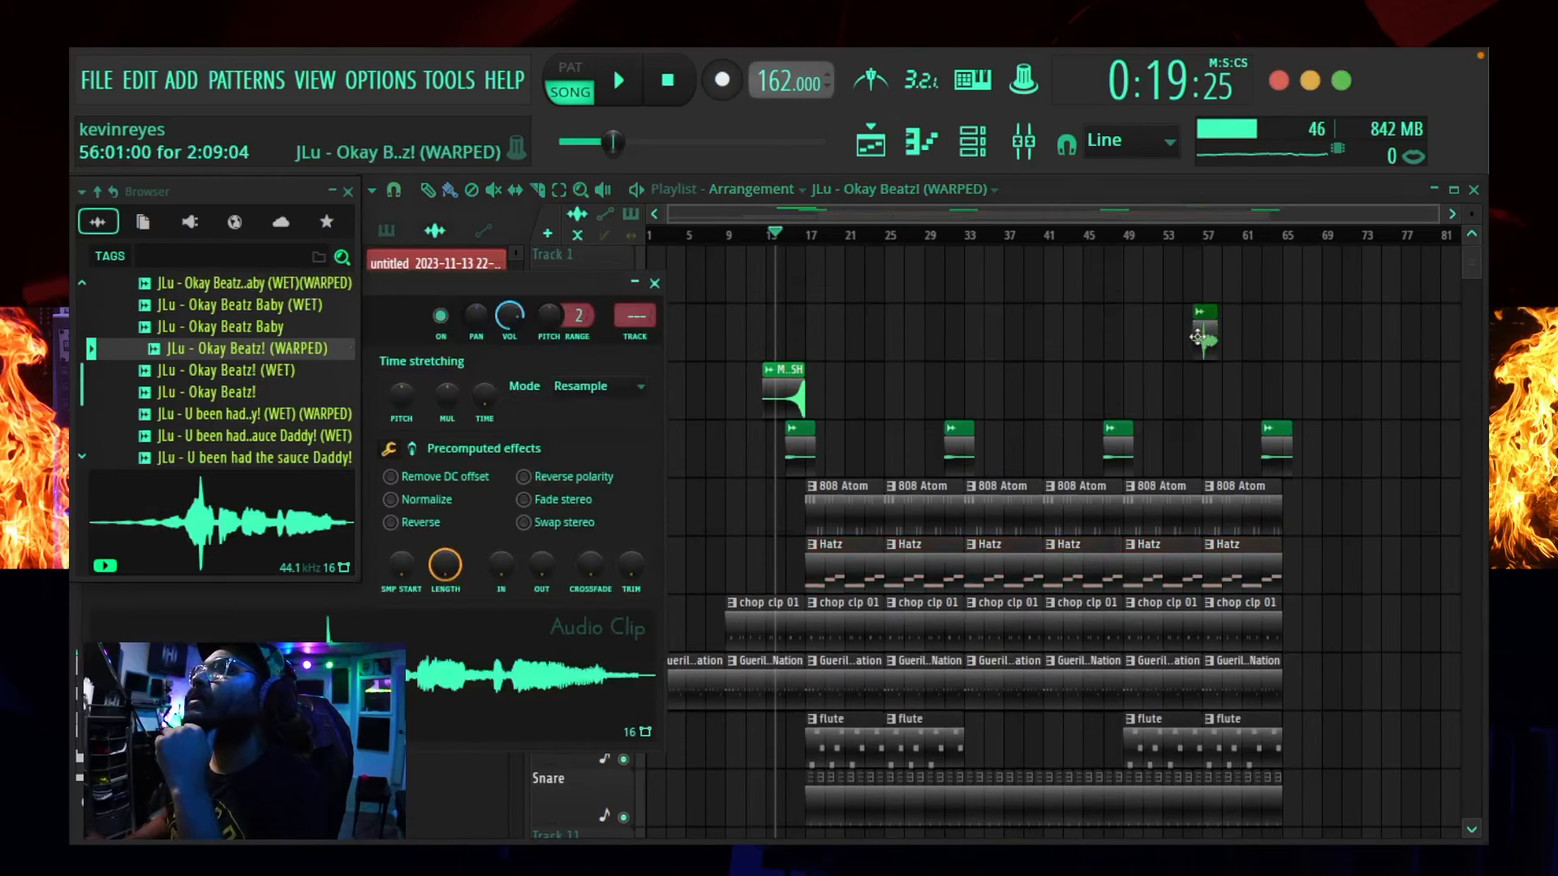
{"action": "left_click", "coordinate": [637, 317]}
{"action": "left_click", "coordinate": [654, 284]}
{"action": "scroll", "coordinate": [1092, 406], "scroll_direction": "up", "scroll_amount": 1}
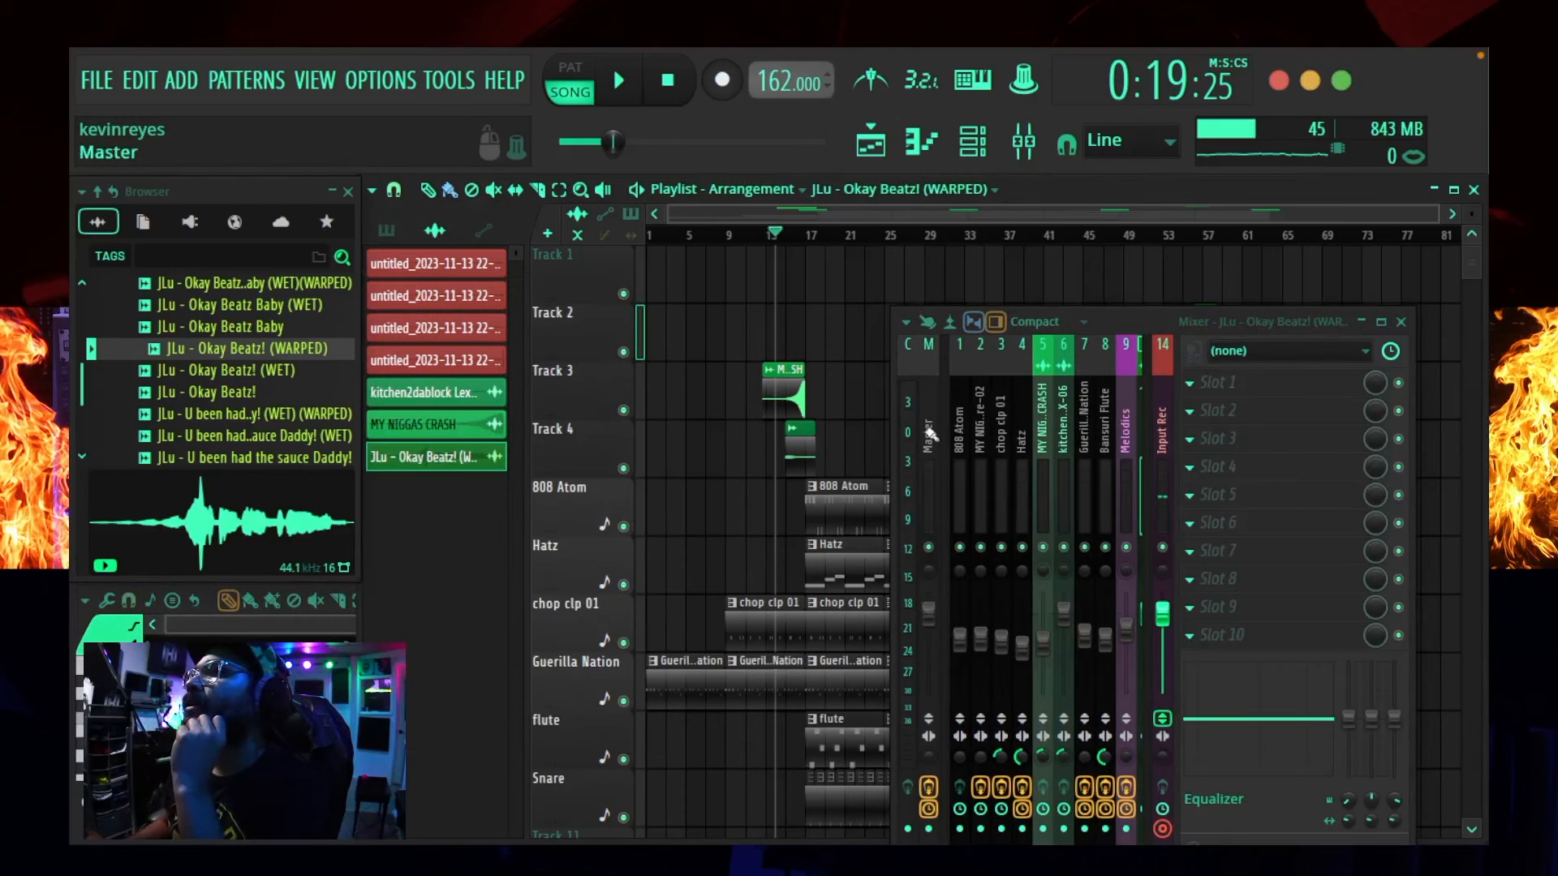
- Create an automation clip for the Master track's volume and close the mixer
{"action": "right_click", "coordinate": [929, 491]}
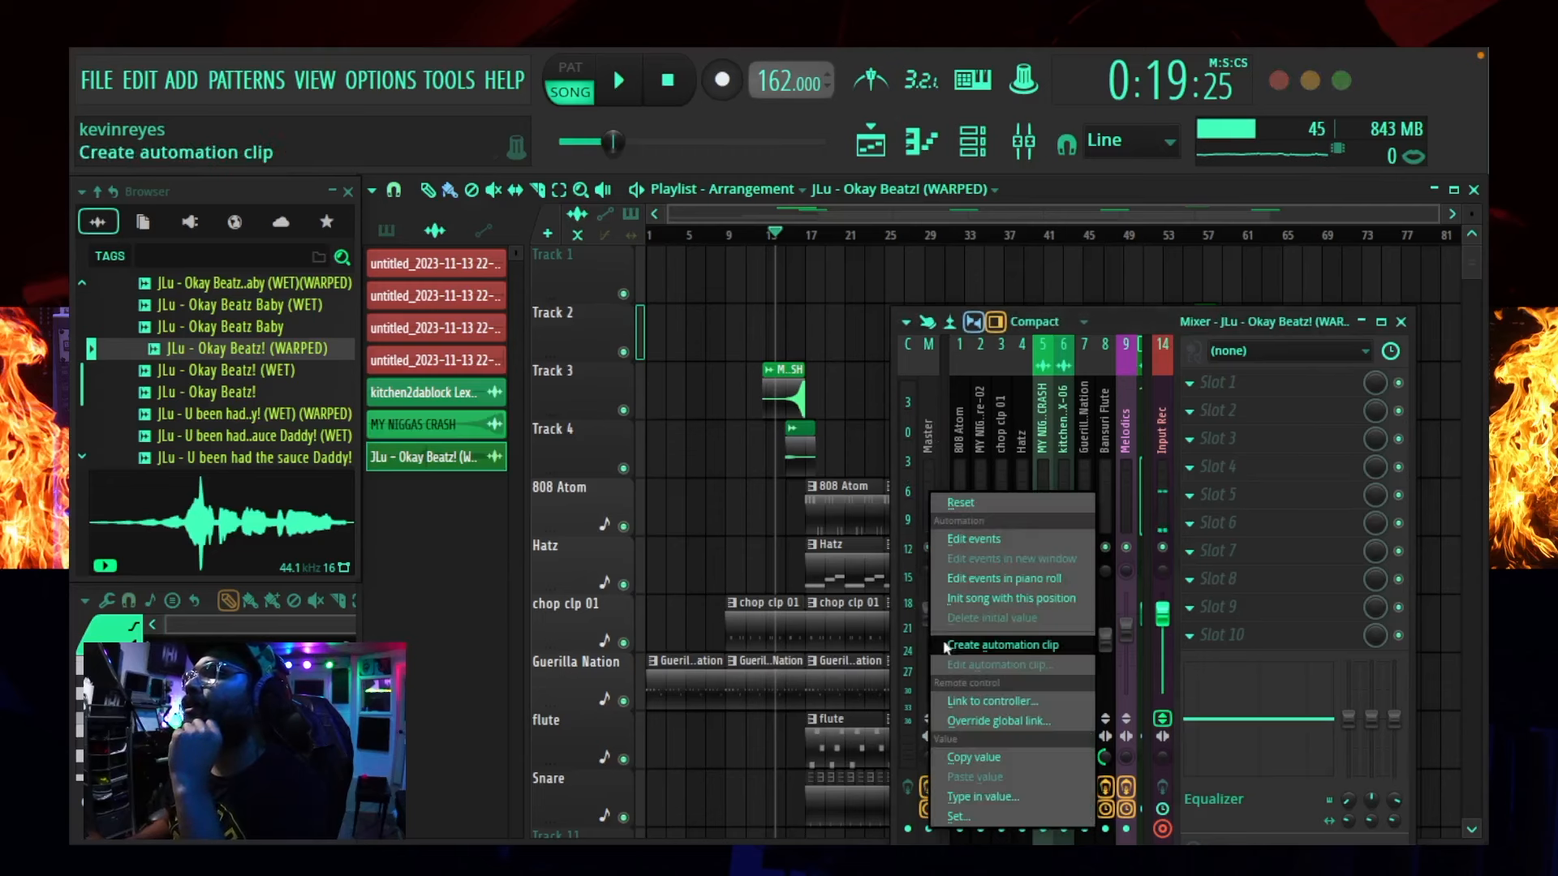
{"action": "left_click", "coordinate": [1003, 649]}
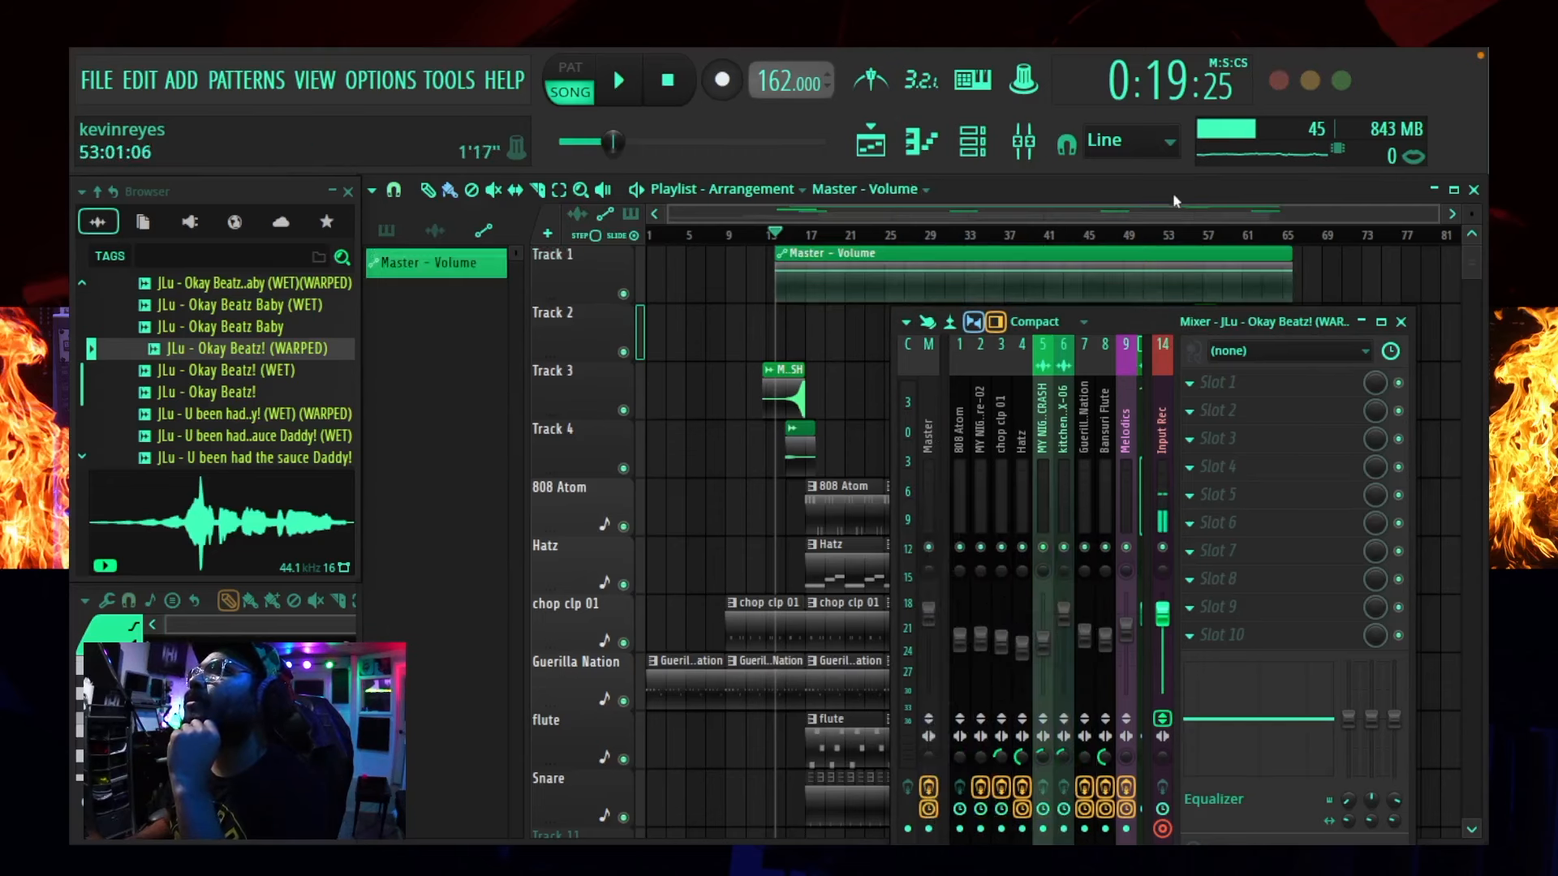
{"action": "left_click", "coordinate": [1401, 322]}
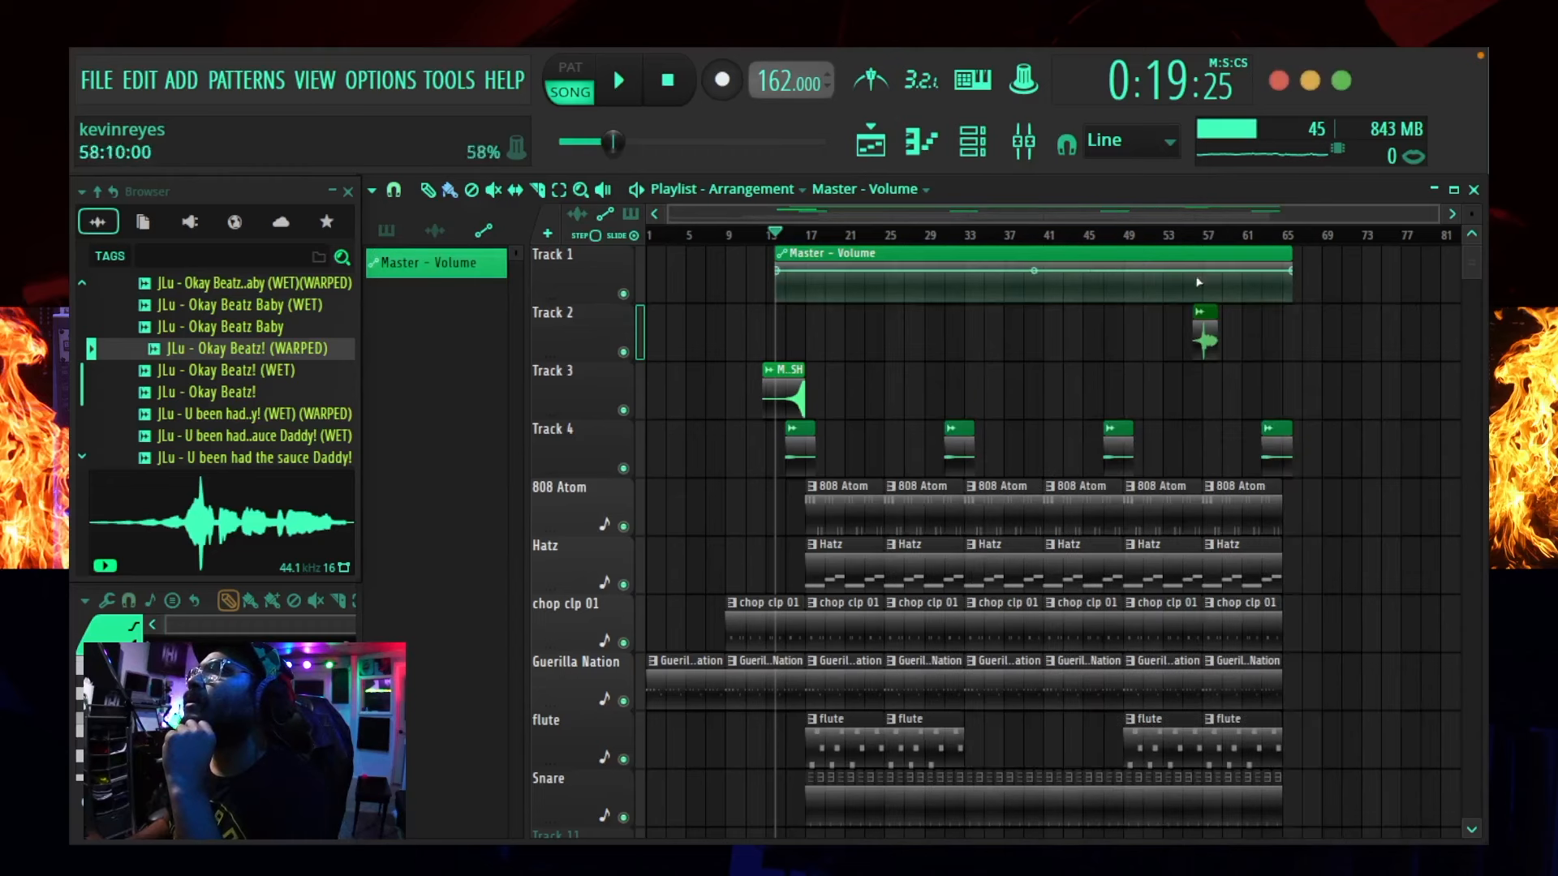
- Add a point at bar 64 of the Master volume clip with the end point's copied 80% value, and lower the end point to zero
{"action": "right_click", "coordinate": [1292, 271]}
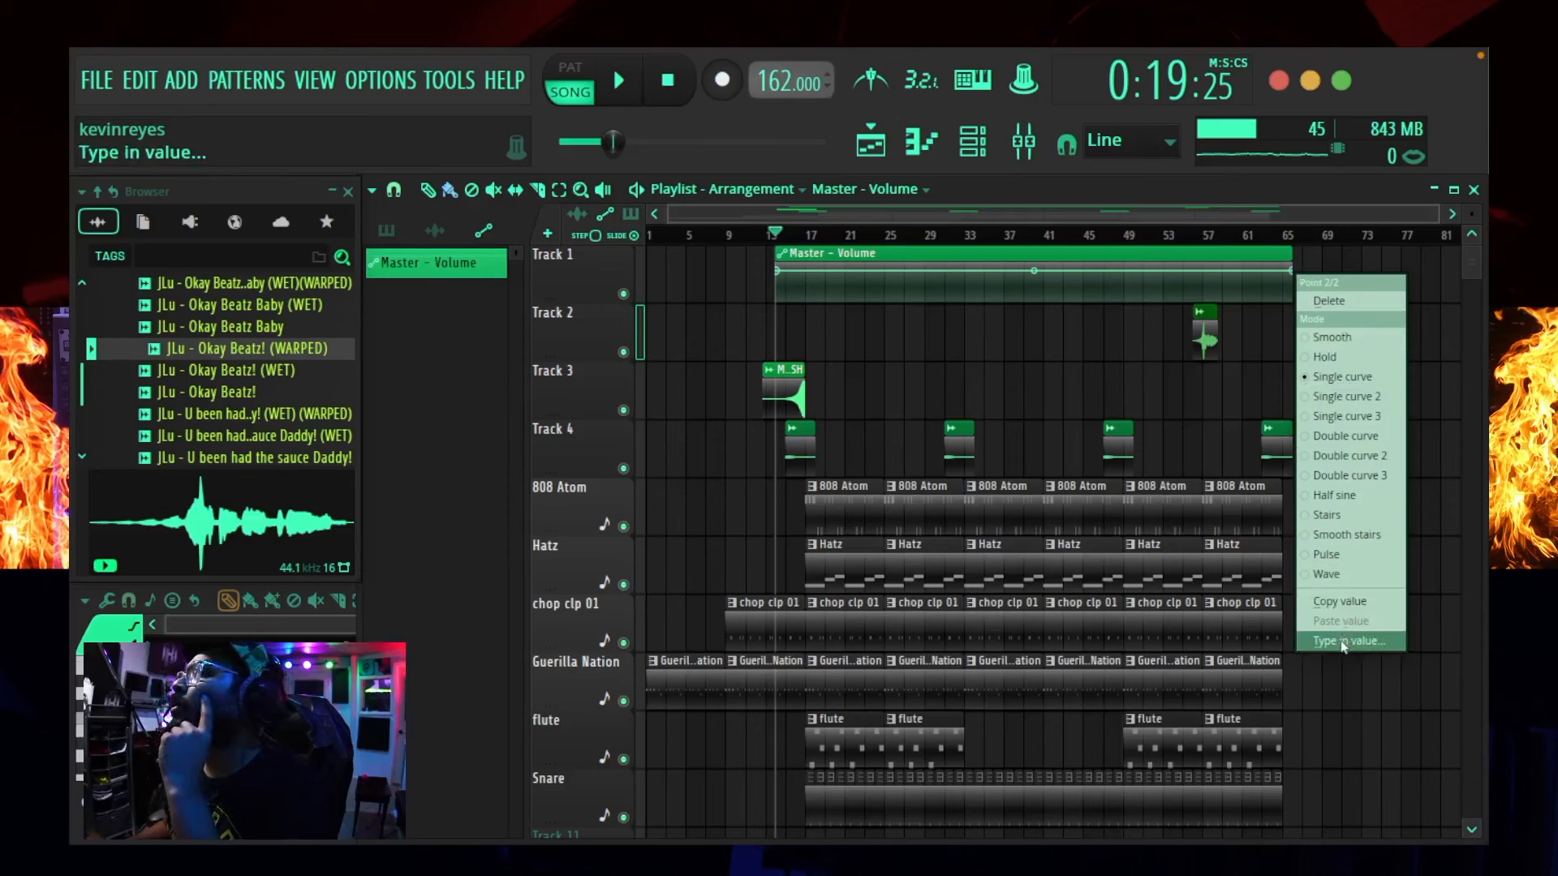
{"action": "left_click", "coordinate": [1340, 602]}
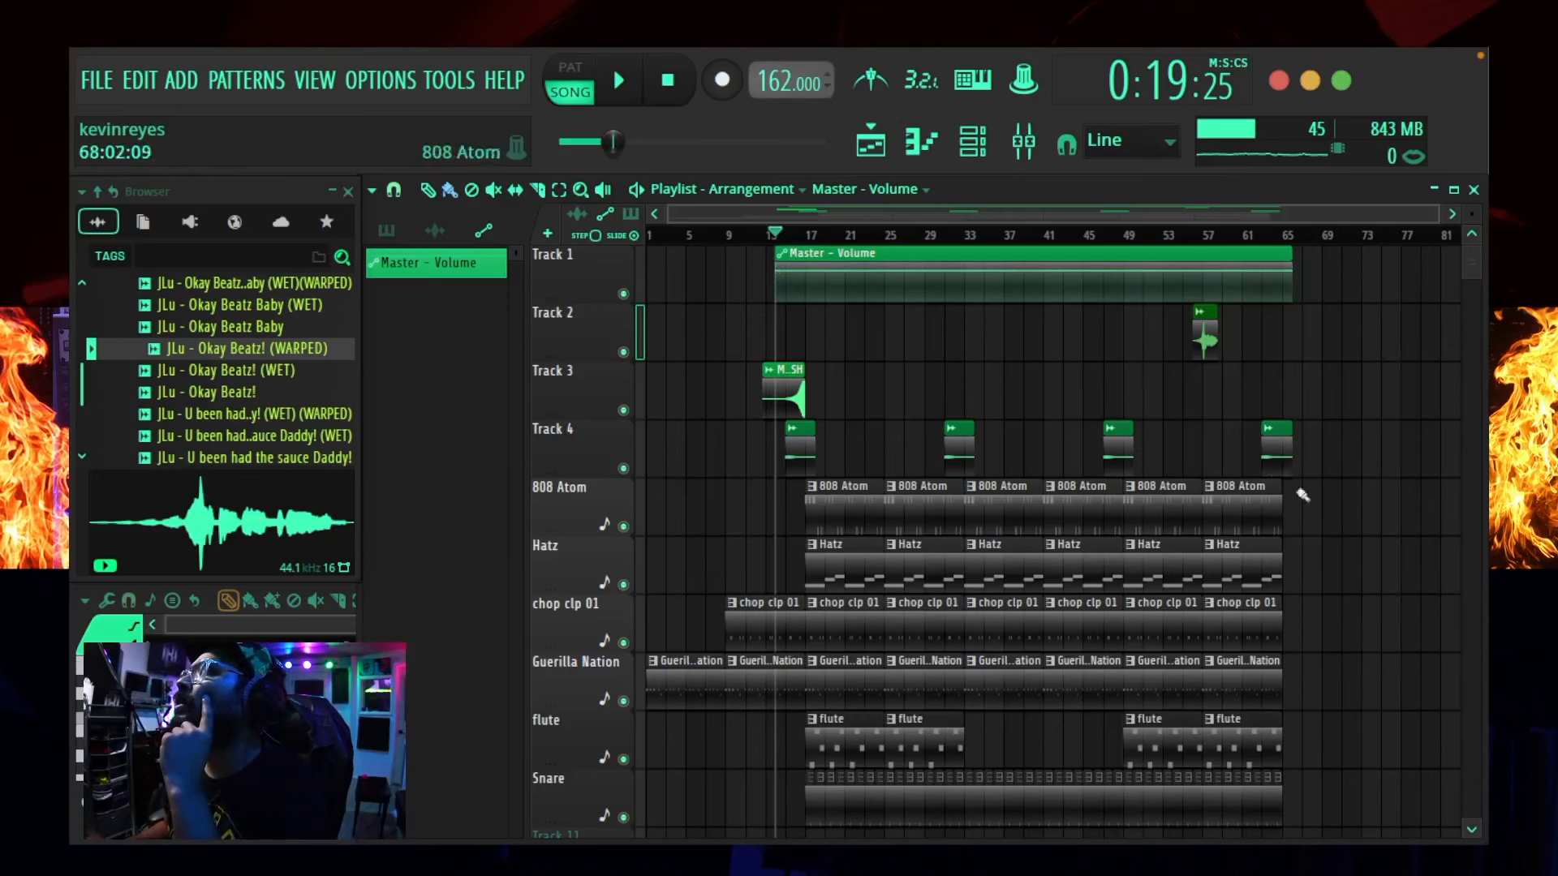
{"action": "right_click", "coordinate": [1274, 274]}
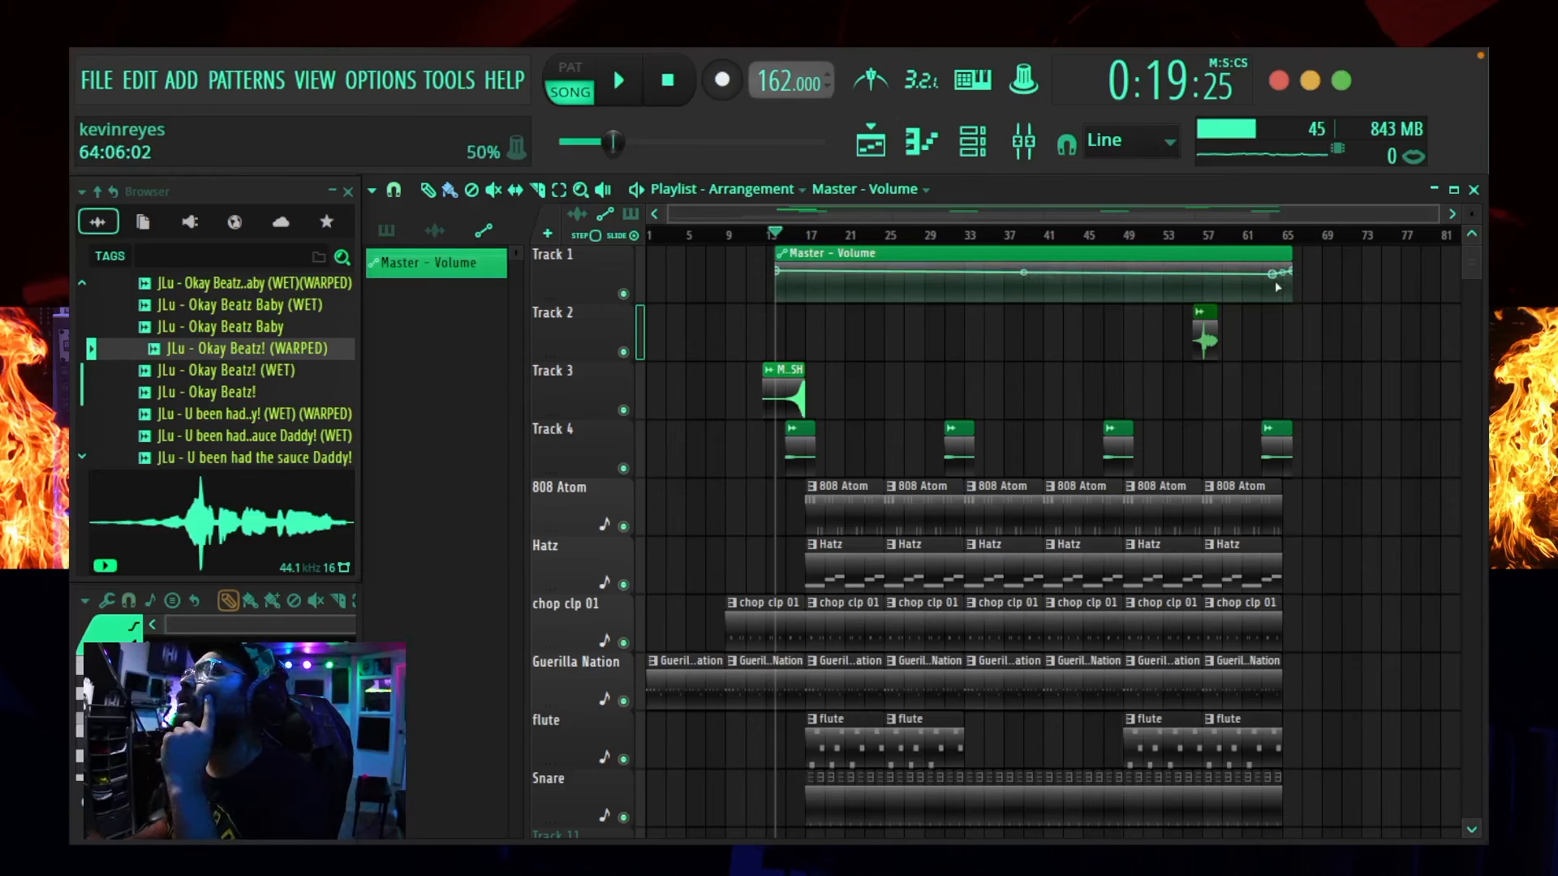
{"action": "right_click", "coordinate": [1273, 274]}
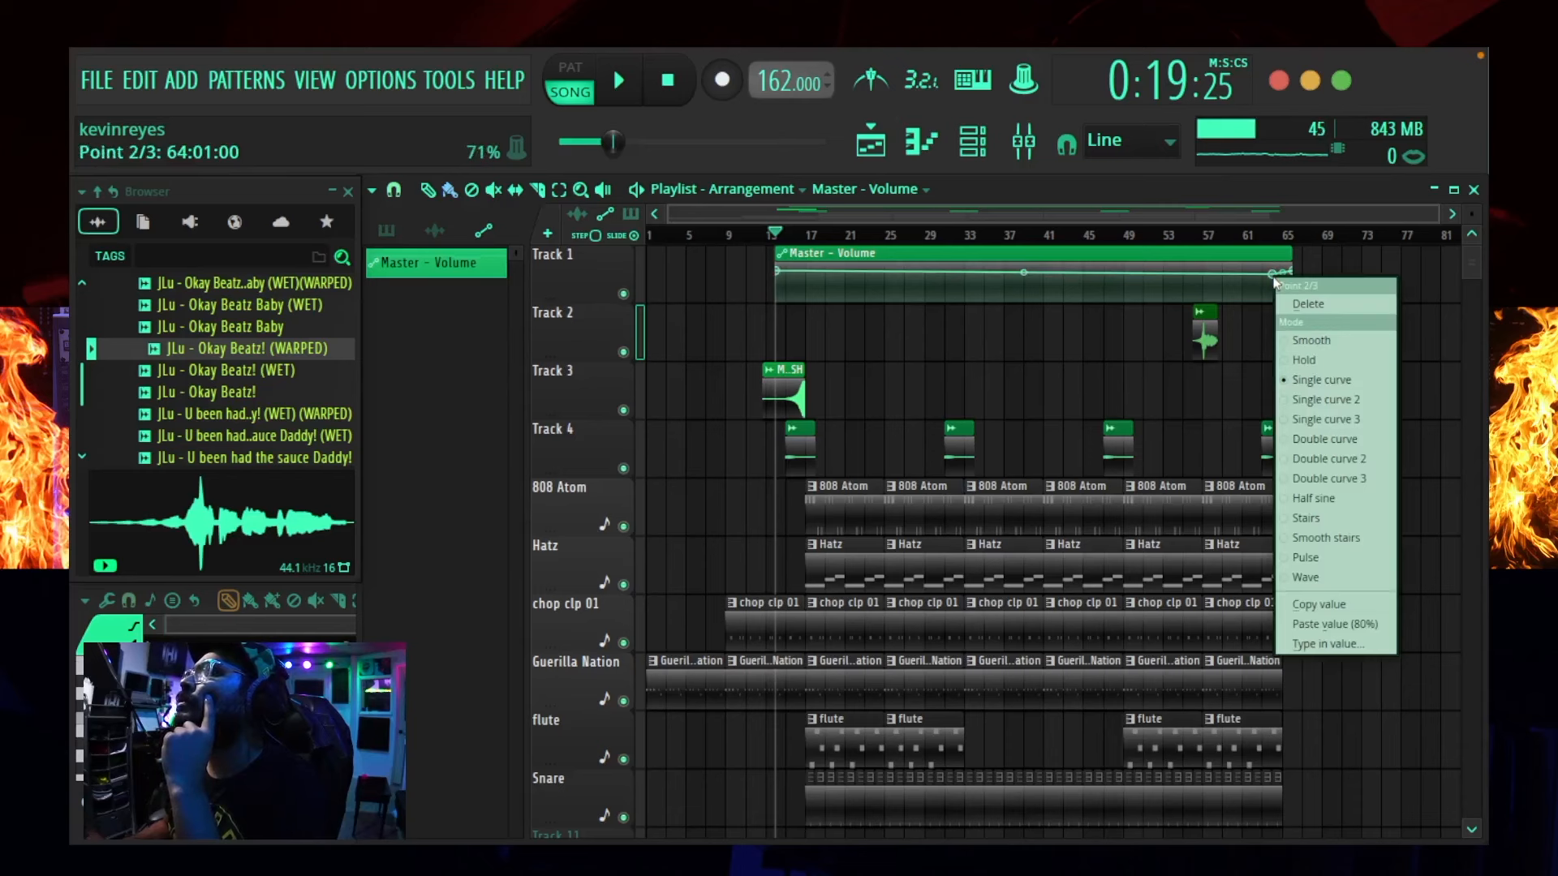
{"action": "left_click", "coordinate": [1331, 623]}
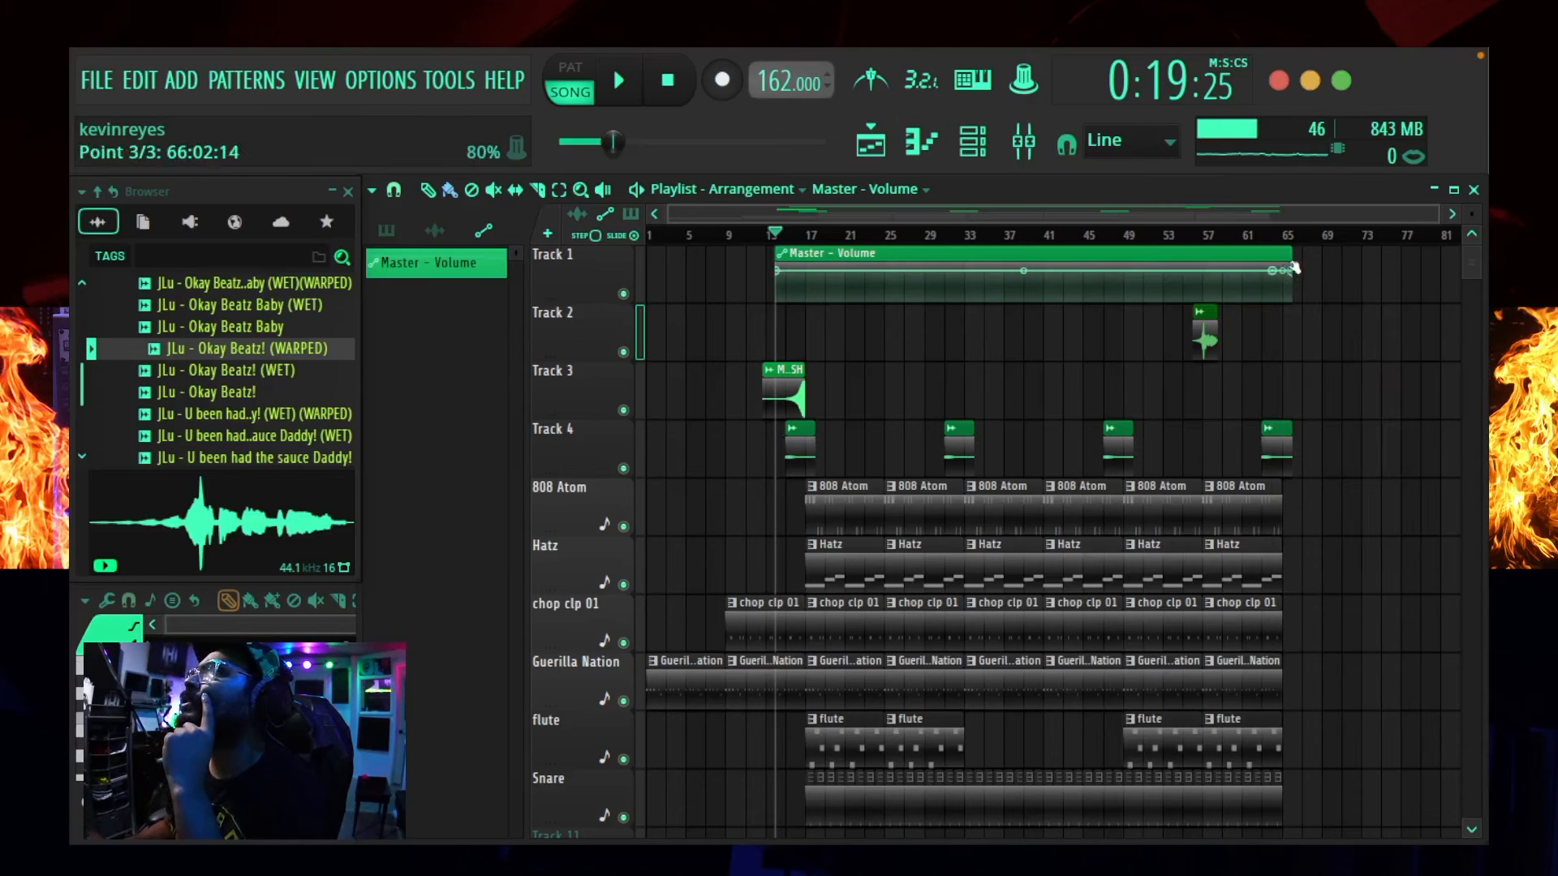
{"action": "left_click_drag", "start_coordinate": [1295, 268], "coordinate": [1305, 371]}
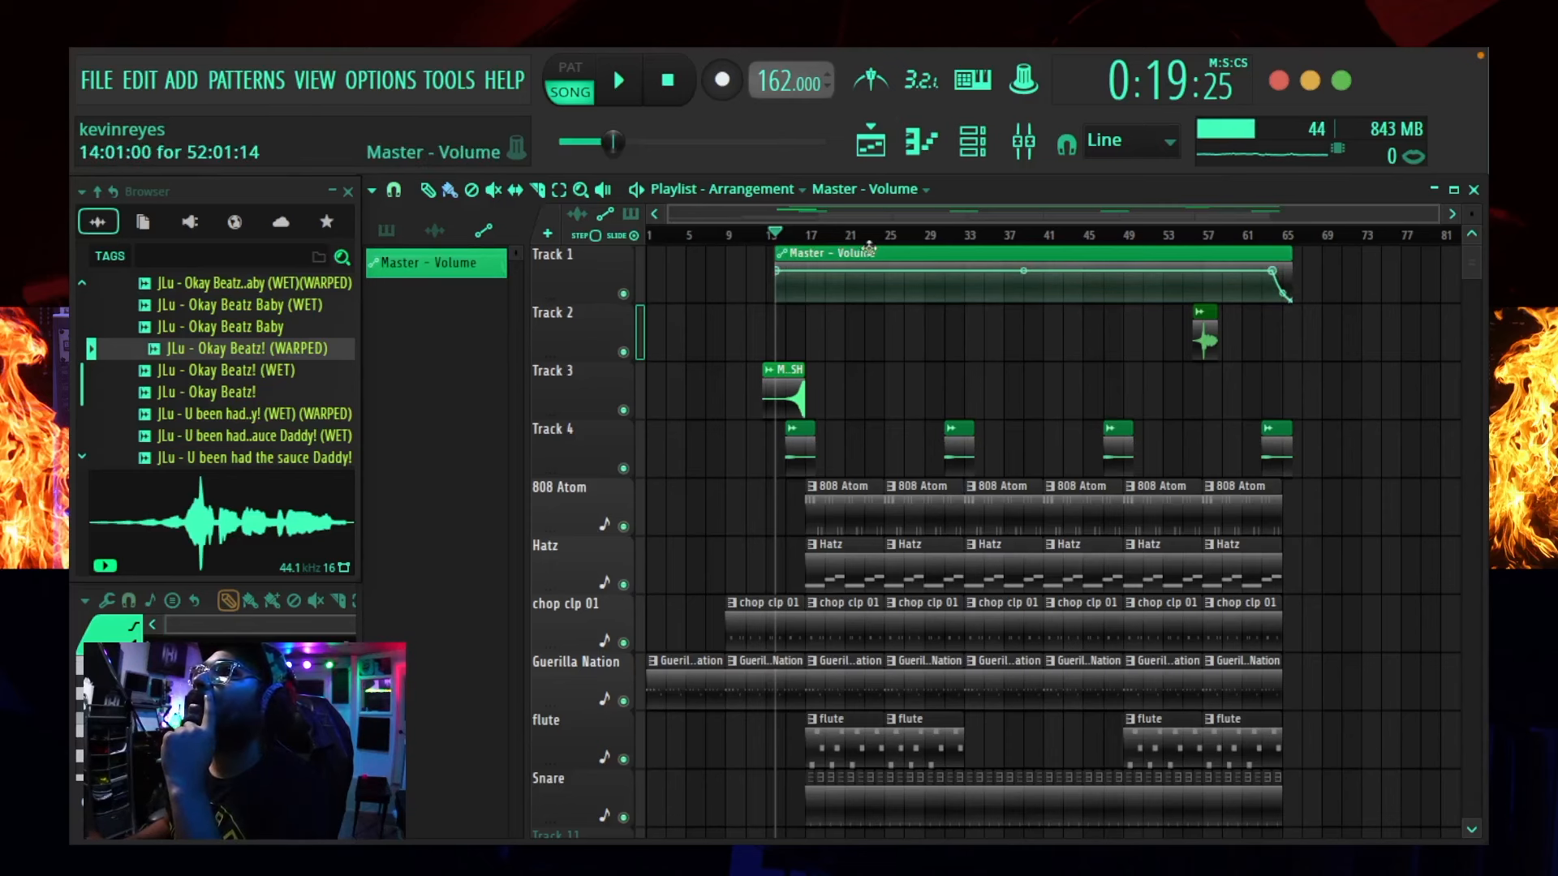
- Extend the start of the Master volume clip back to bar 1 and set its bar 64 point to the copied 80% value
{"action": "left_click_drag", "start_coordinate": [1302, 302], "coordinate": [1278, 277]}
{"action": "right_click", "coordinate": [1278, 277]}
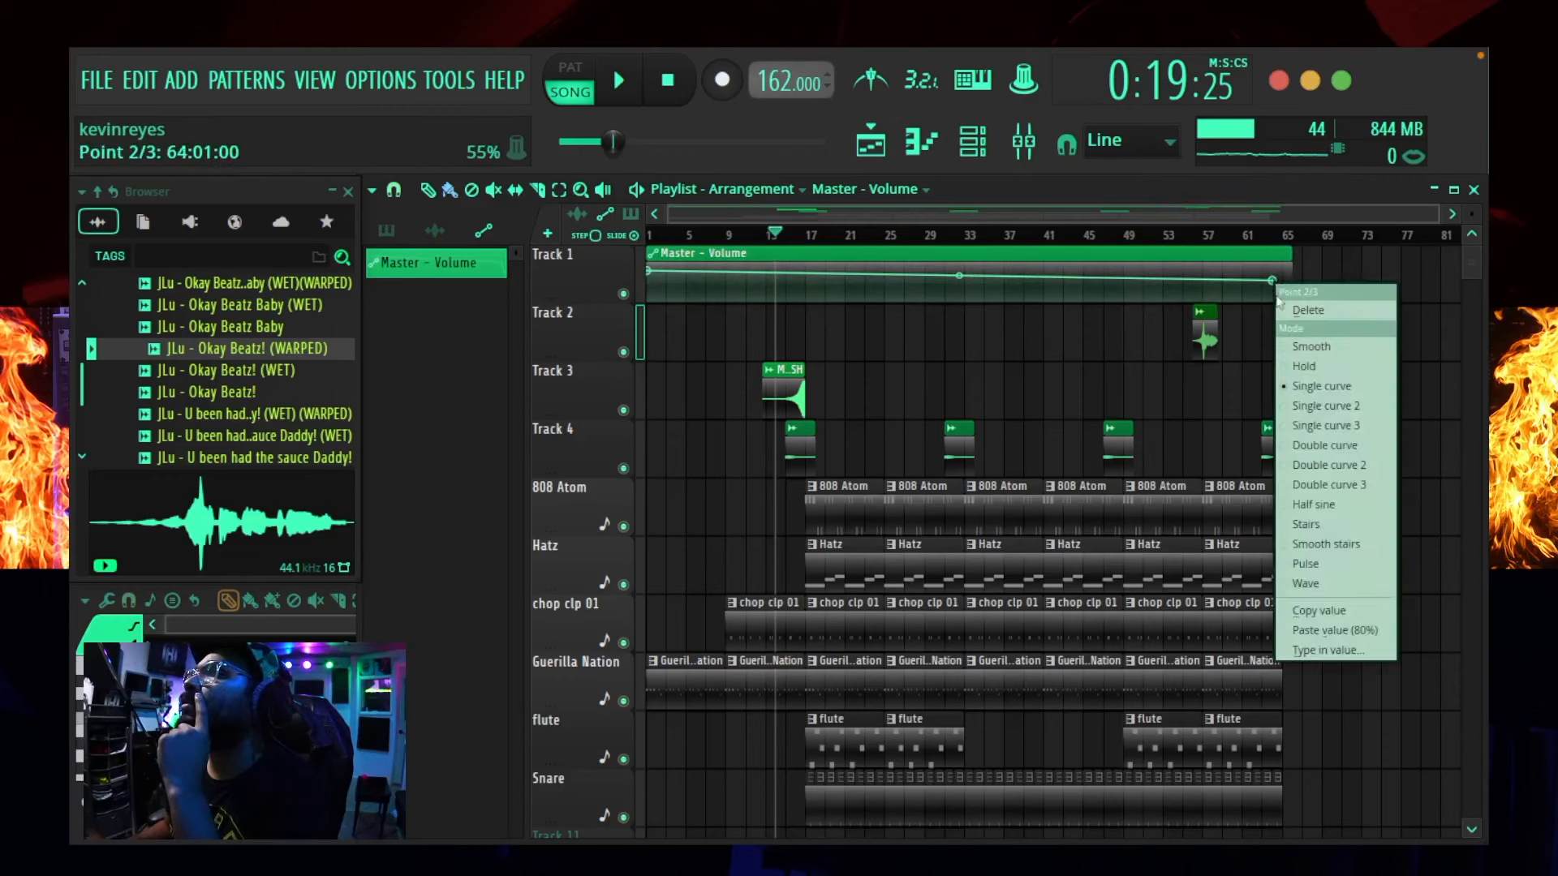
{"action": "left_click", "coordinate": [1370, 628]}
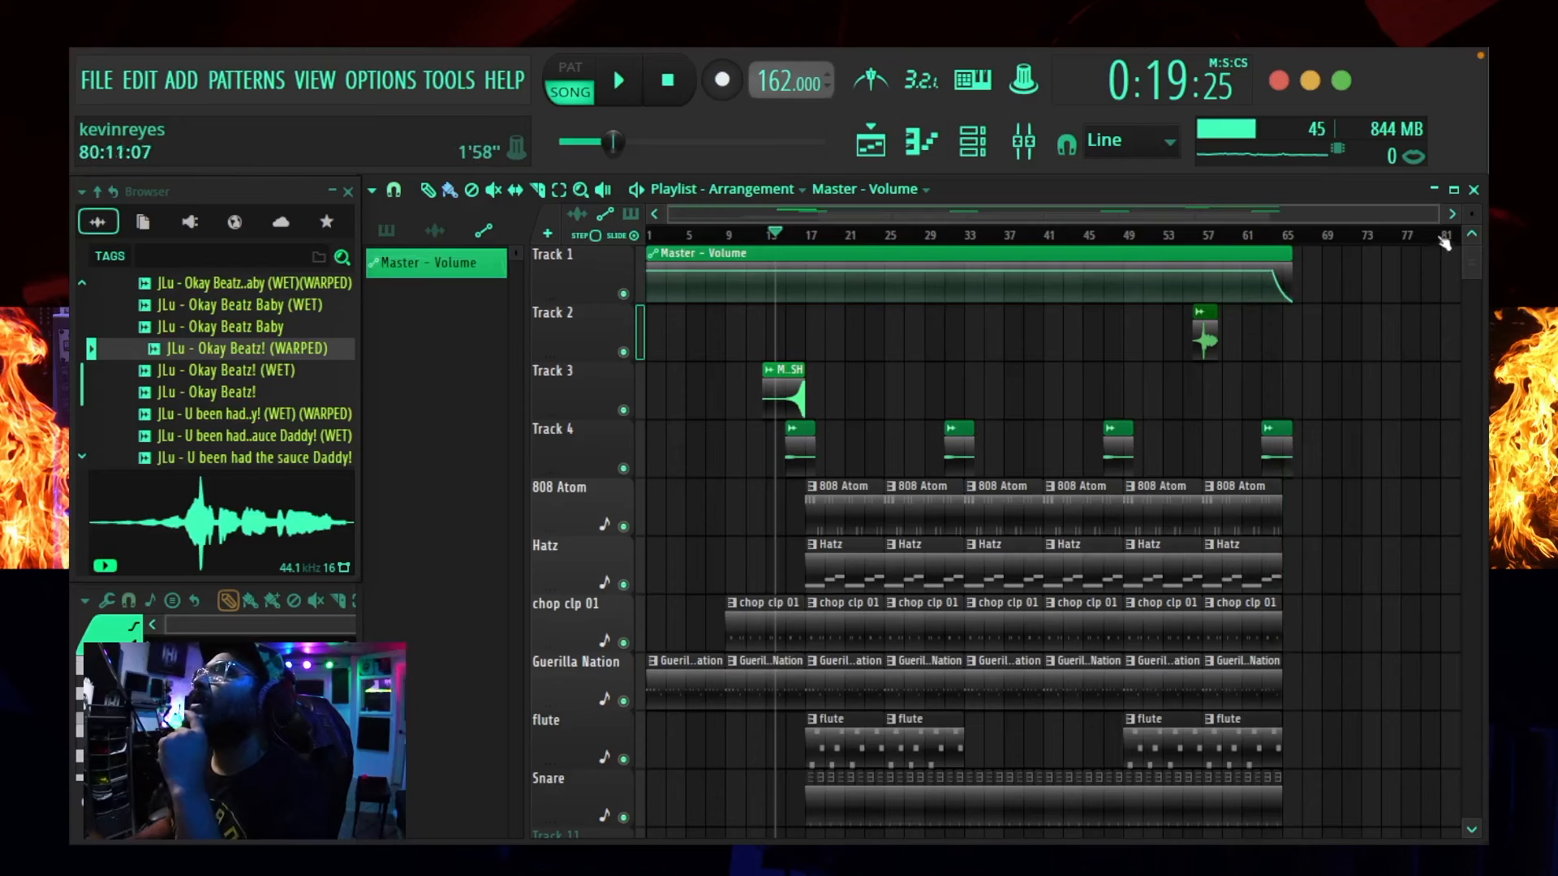
- Select all clips of the arrangement in the playlist
{"action": "left_click_drag", "start_coordinate": [1434, 218], "coordinate": [1342, 212]}
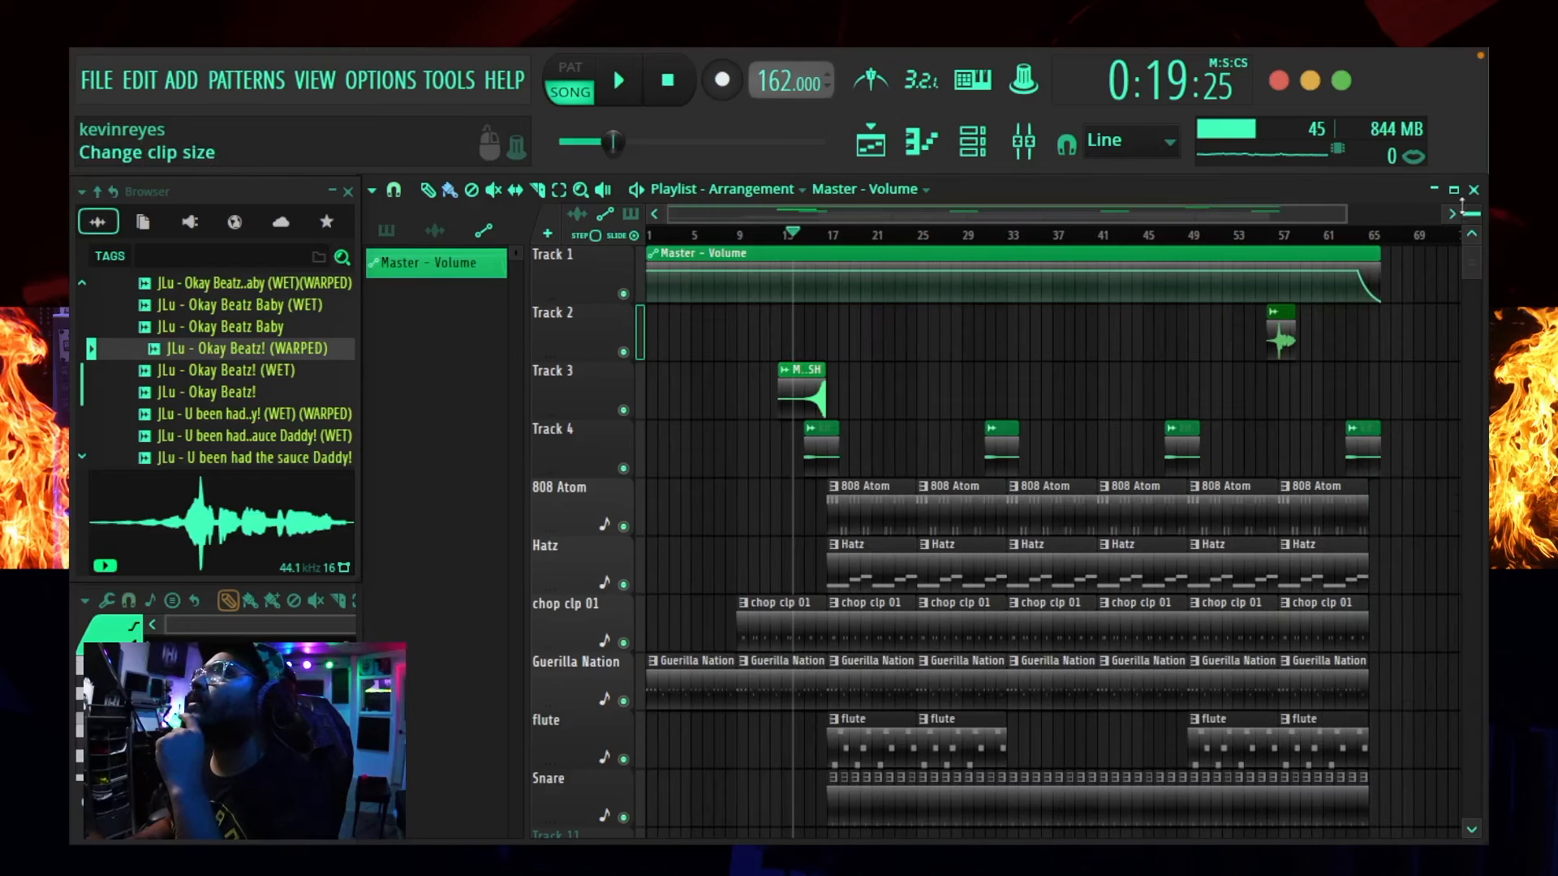
{"action": "mouse_move", "coordinate": [1471, 214]}
{"action": "left_mouse_down"}
{"action": "mouse_move", "coordinate": [1471, 251]}
{"action": "mouse_move", "coordinate": [1471, 198]}
{"action": "left_mouse_up"}
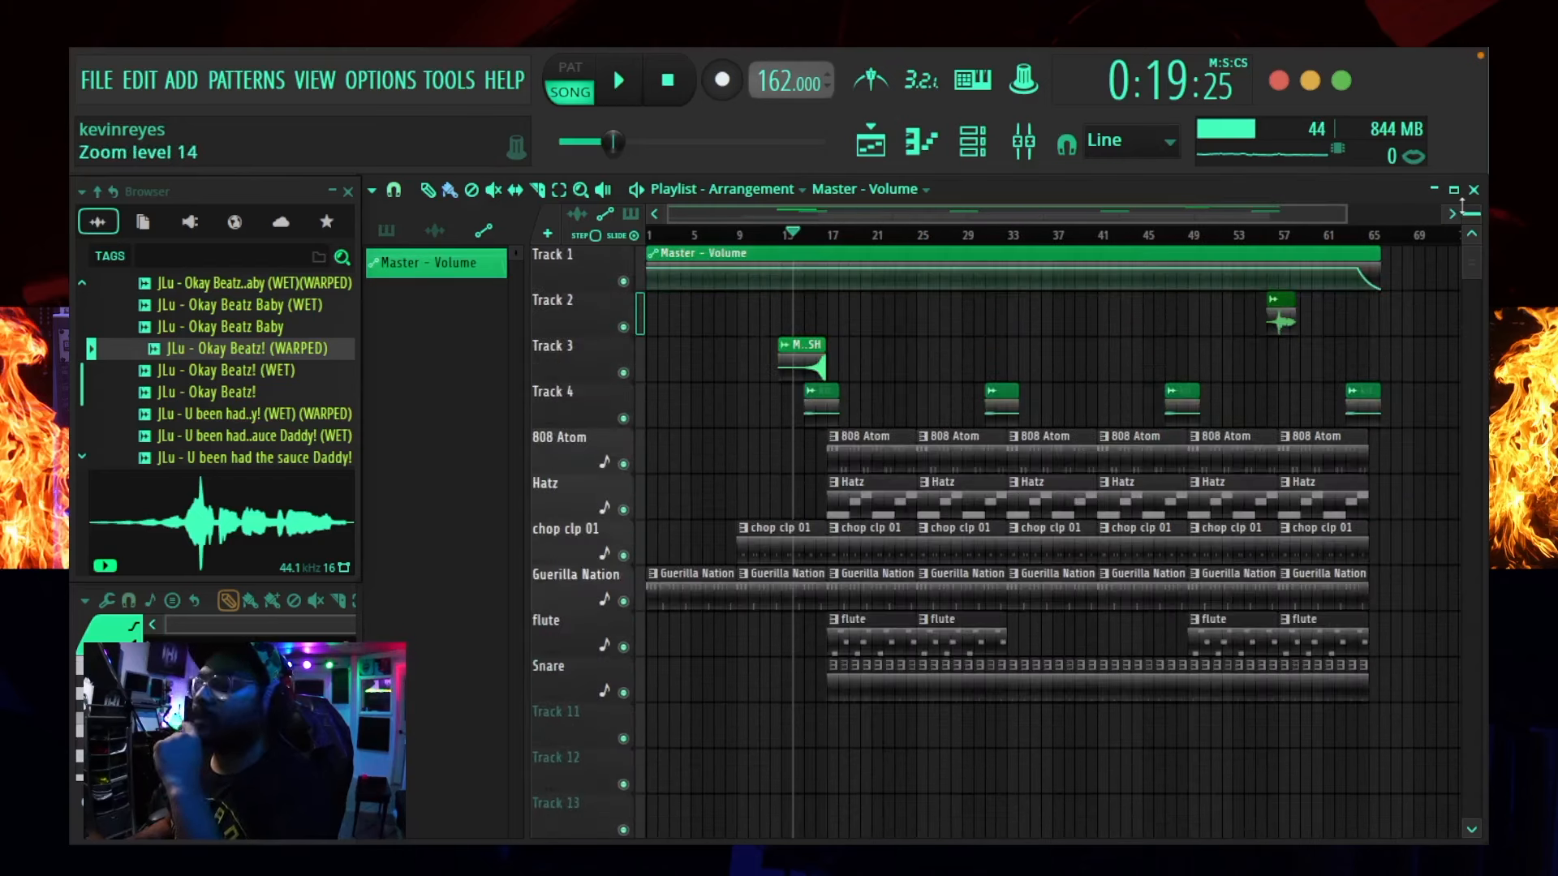
{"action": "key", "text": "ctrl+a"}
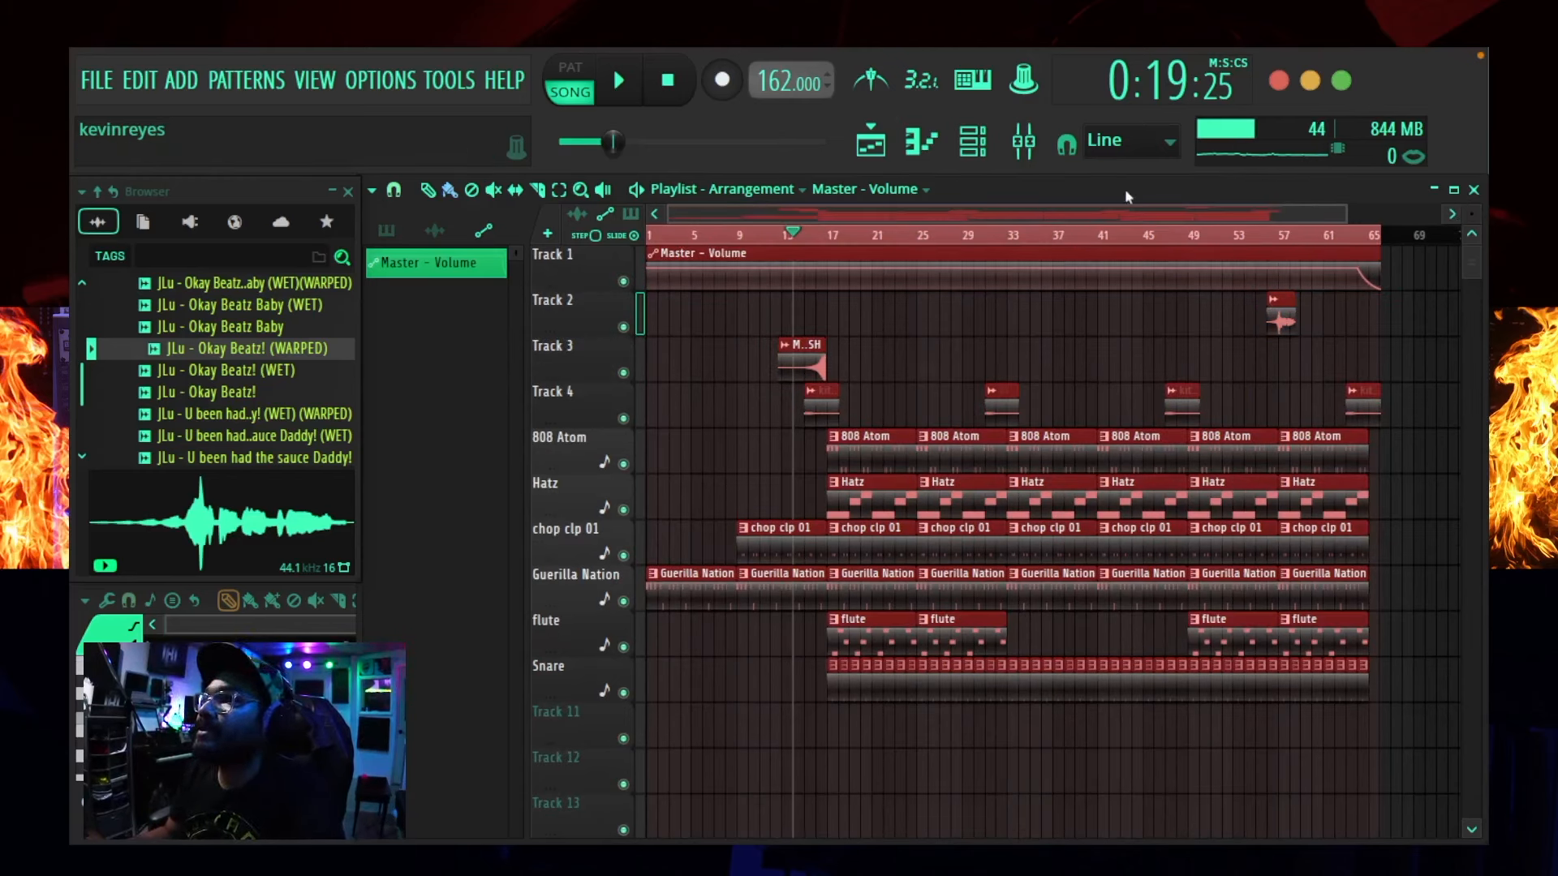
- Save the song as a new project named Flutey in the chosen project folder
{"action": "key", "text": "ctrl+s"}
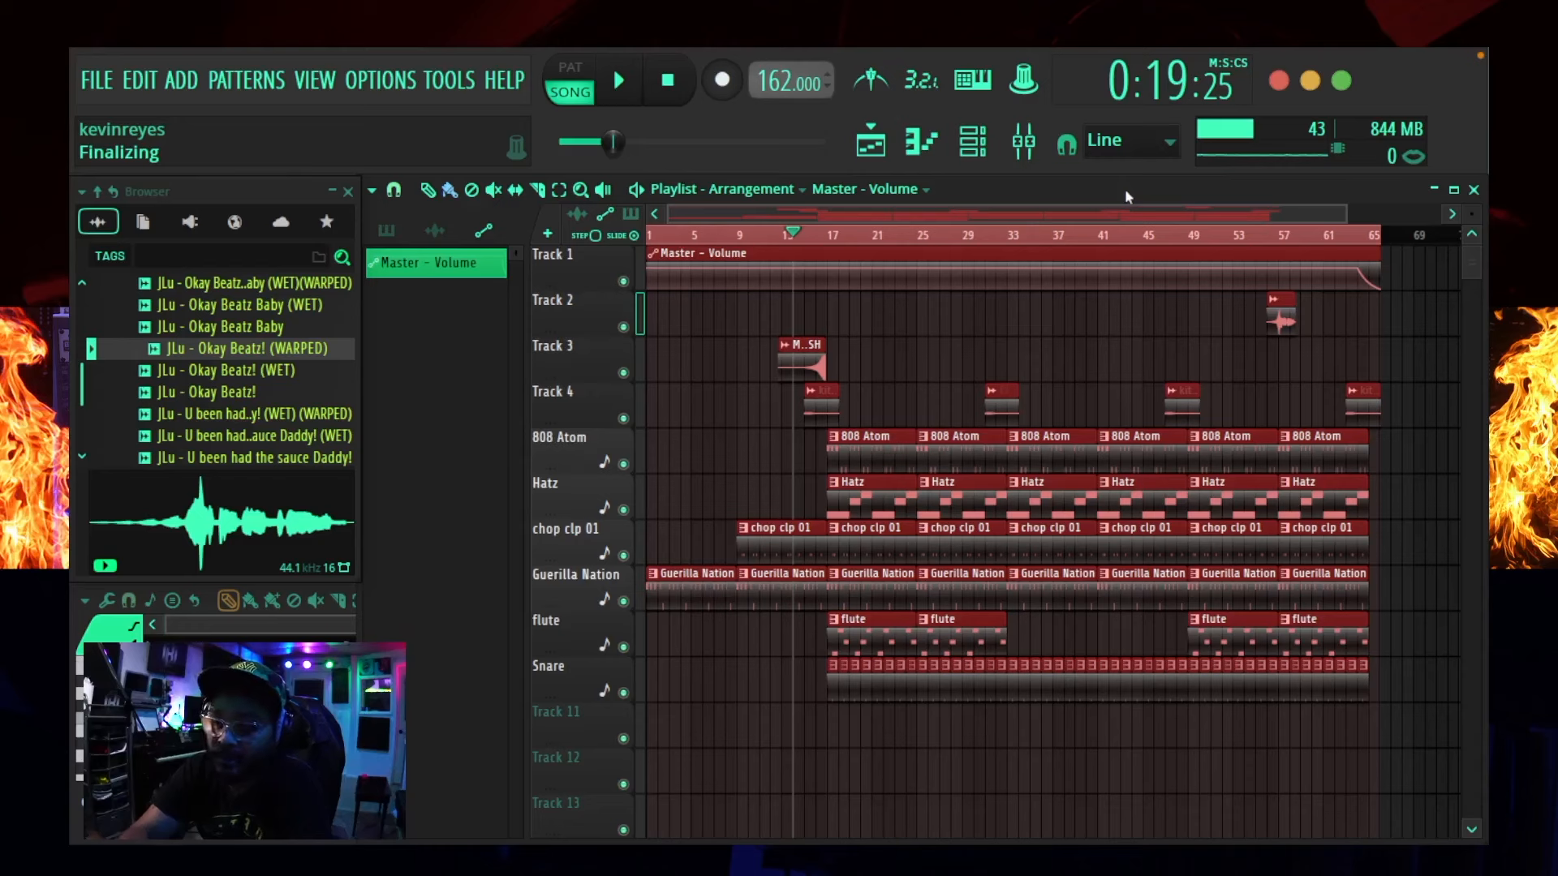
{"action": "key", "text": "ctrl+s"}
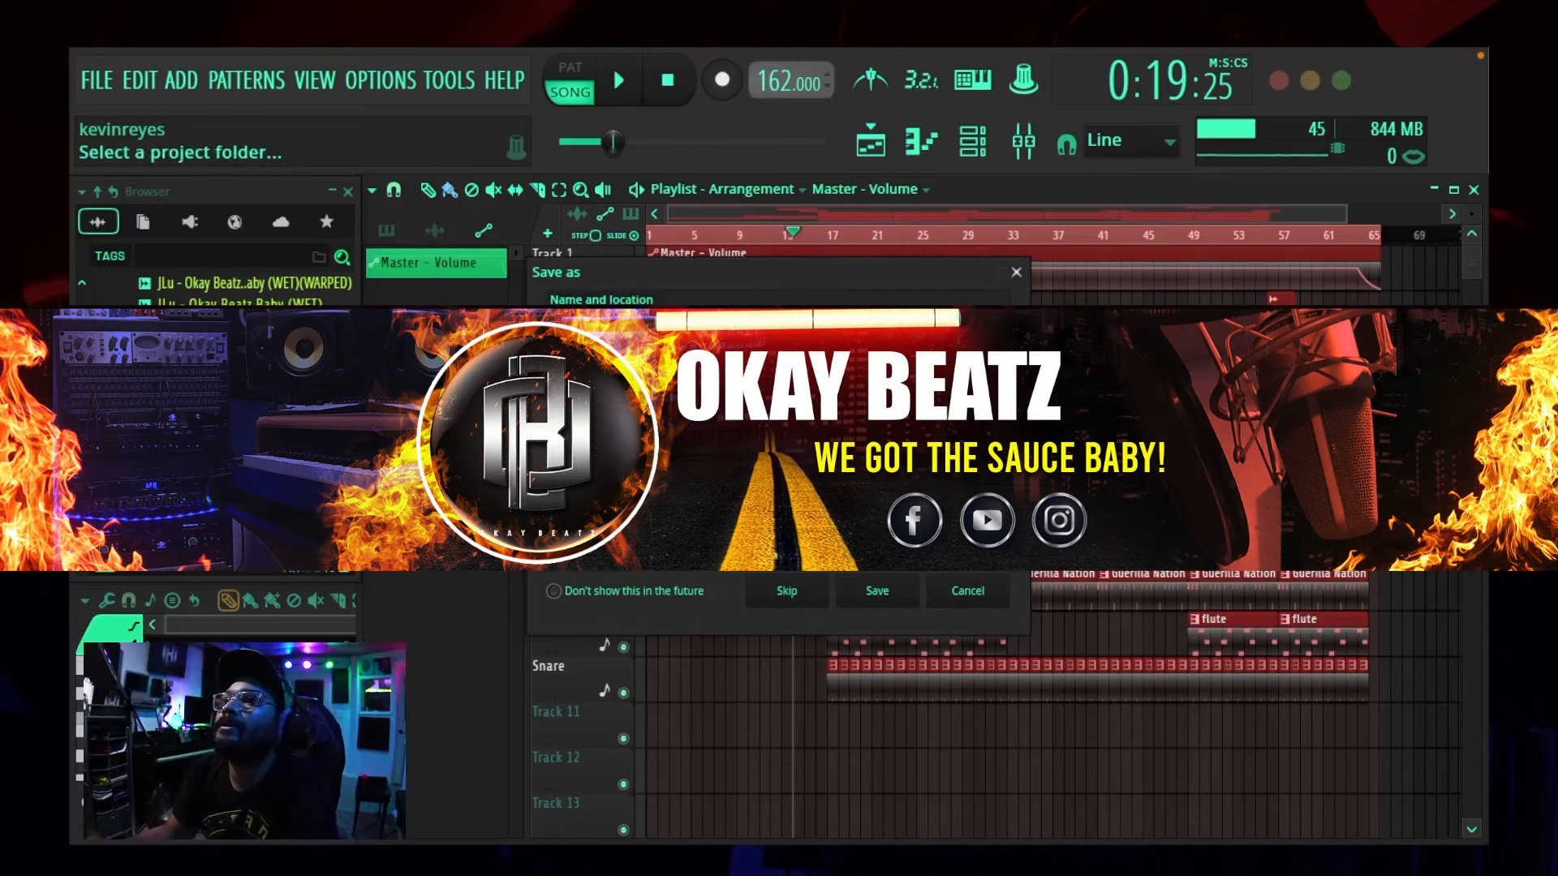
{"action": "left_click", "coordinate": [991, 354]}
{"action": "left_click", "coordinate": [1038, 351]}
{"action": "left_click", "coordinate": [1024, 578]}
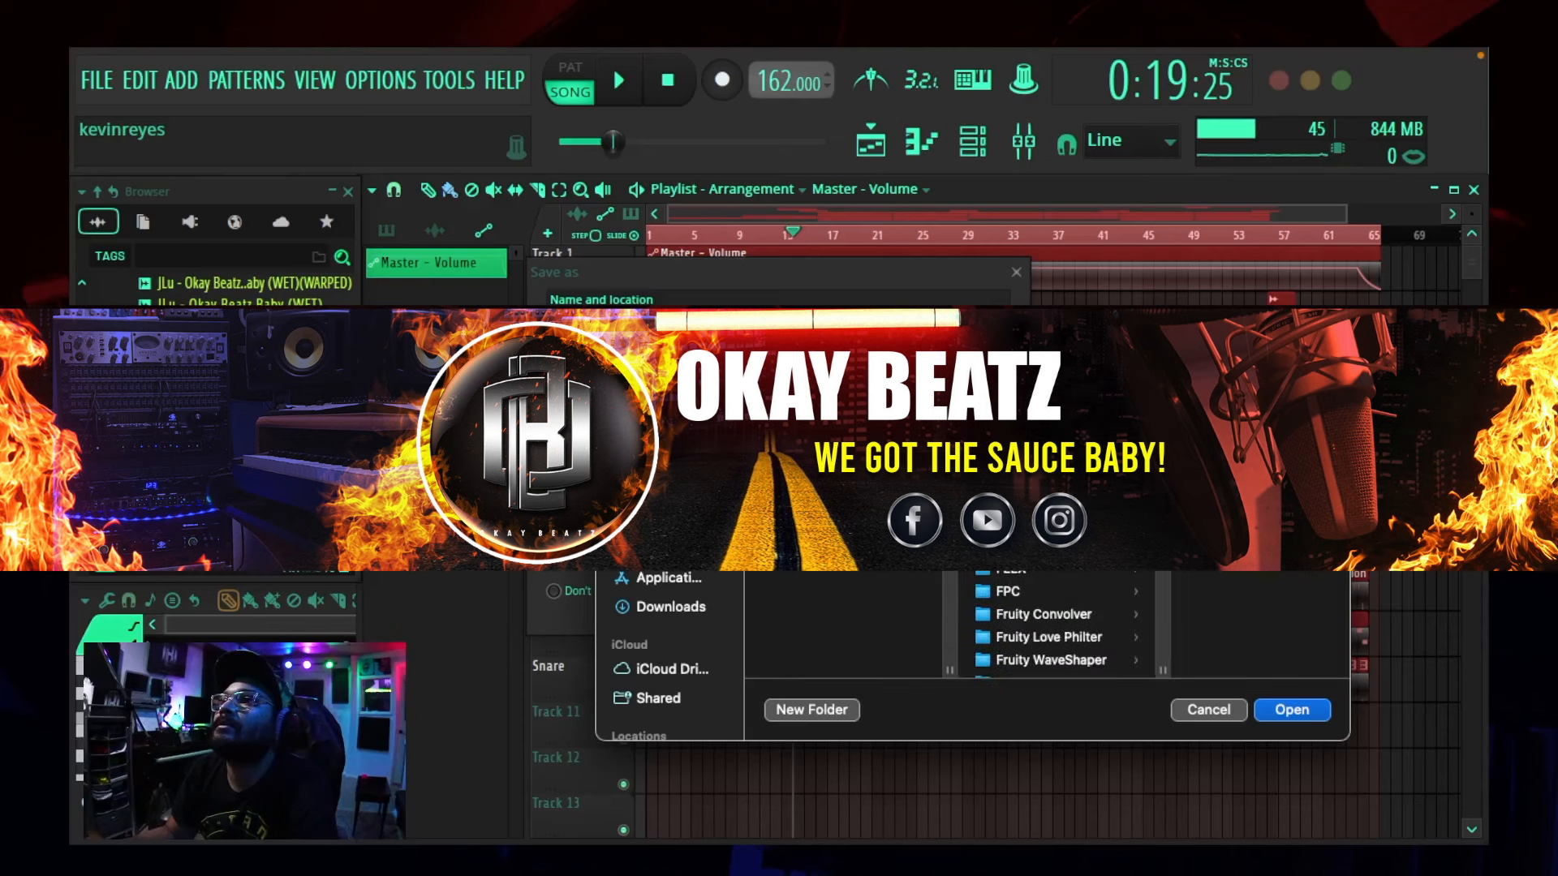
{"action": "left_click", "coordinate": [1308, 715]}
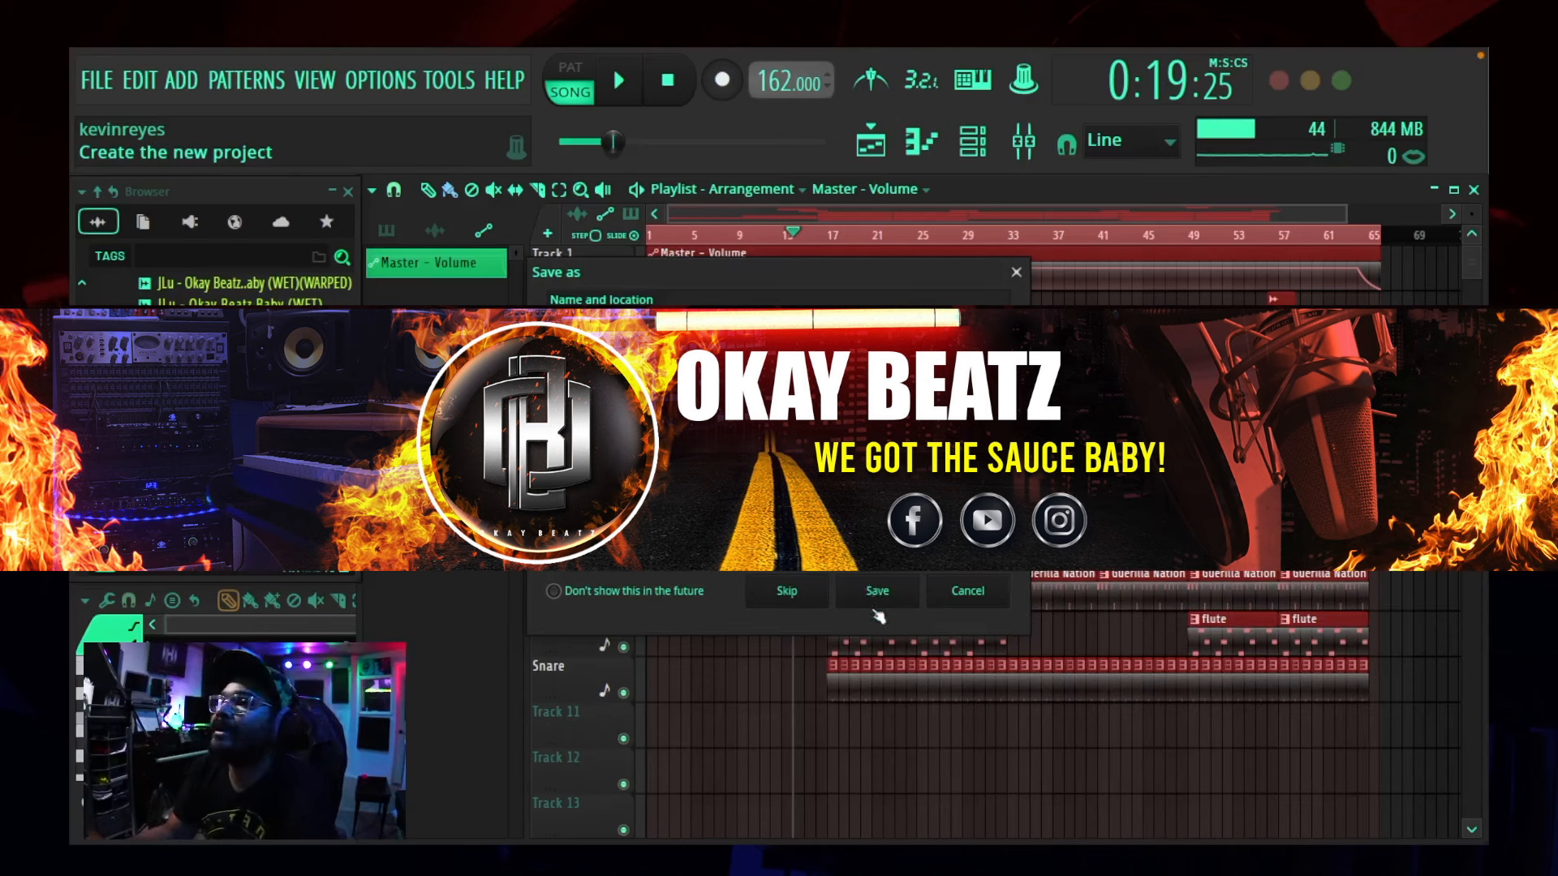
{"action": "left_click", "coordinate": [868, 590]}
- Export the song selection to the Flutey folder under the name Flutey as WAV and MP3, and start rendering
{"action": "key", "text": "super+r"}
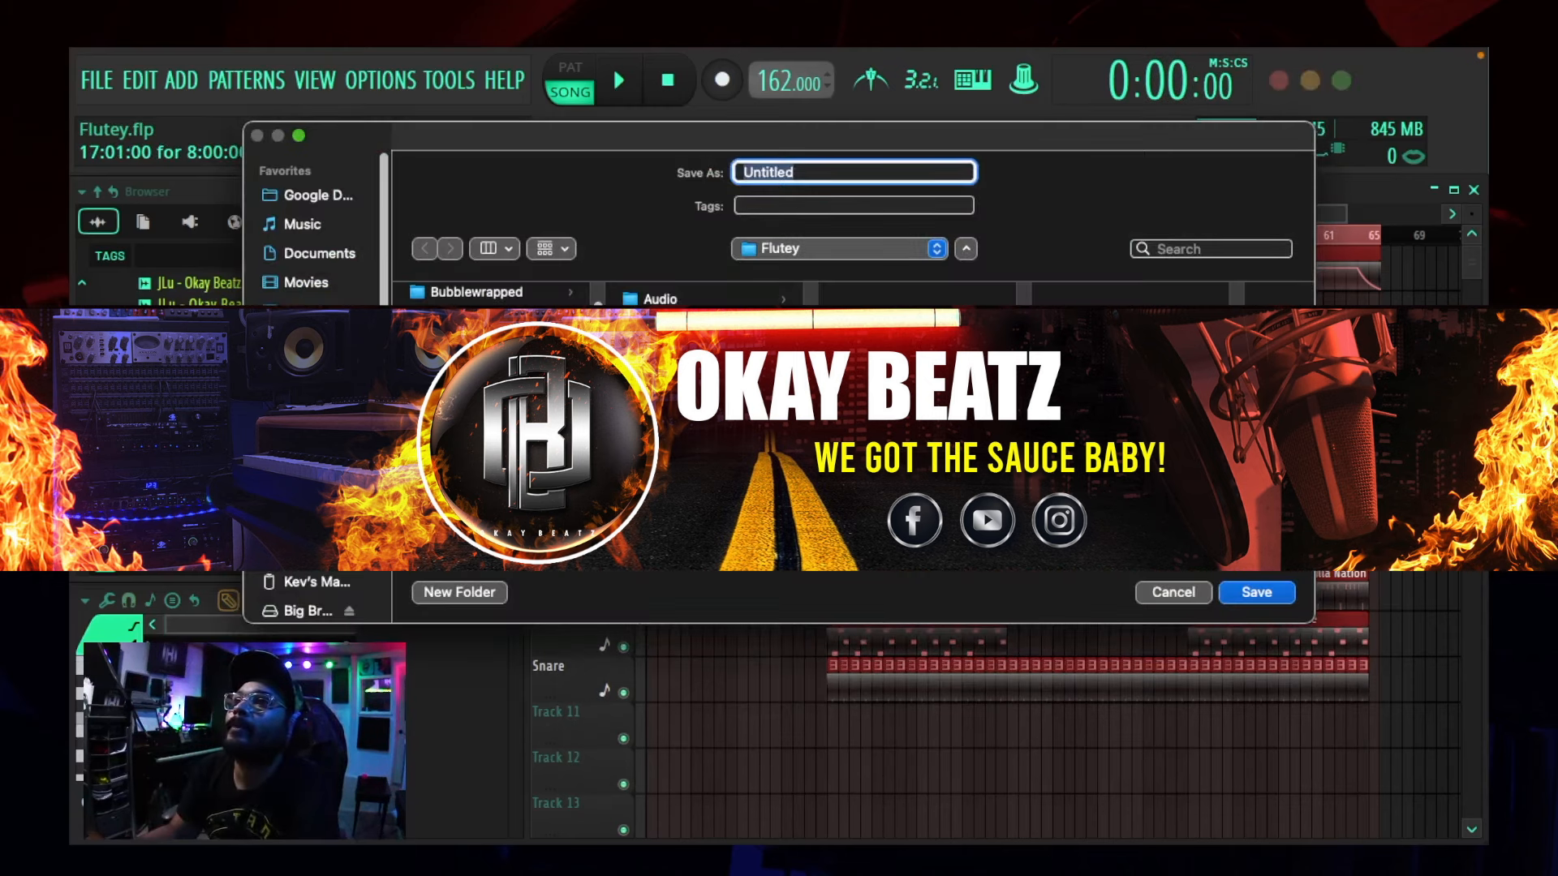
{"action": "left_click", "coordinate": [887, 173]}
{"action": "key", "text": "BackSpace"}
{"action": "key", "text": "BackSpace"}
{"action": "key", "text": "BackSpace"}
{"action": "key", "text": "BackSpace"}
{"action": "key", "text": "Return"}
{"action": "left_click", "coordinate": [627, 268]}
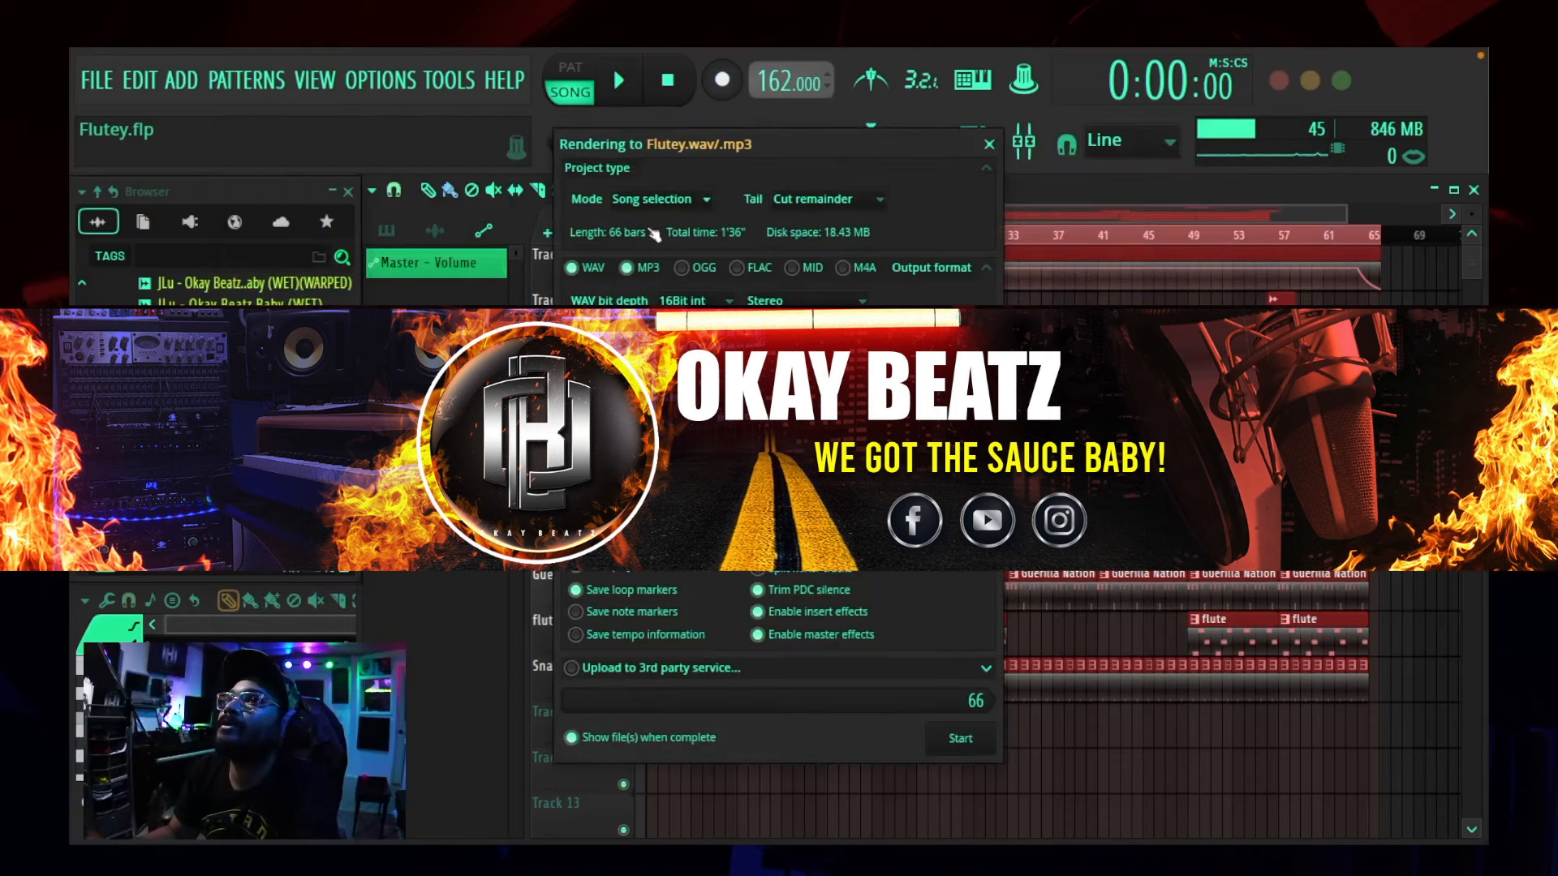
{"action": "left_click", "coordinate": [941, 735]}
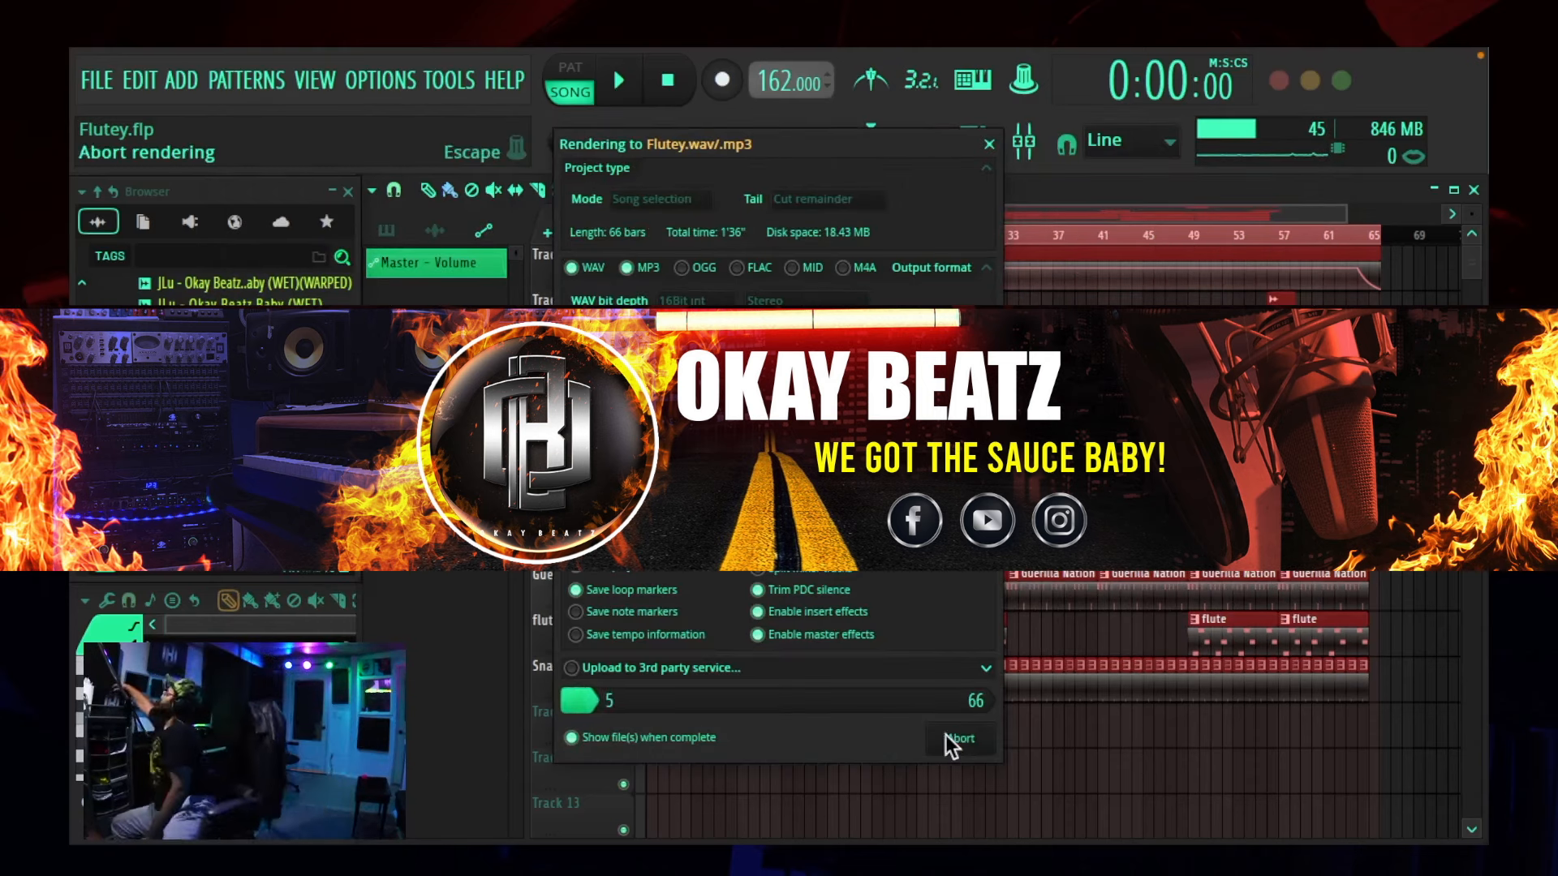